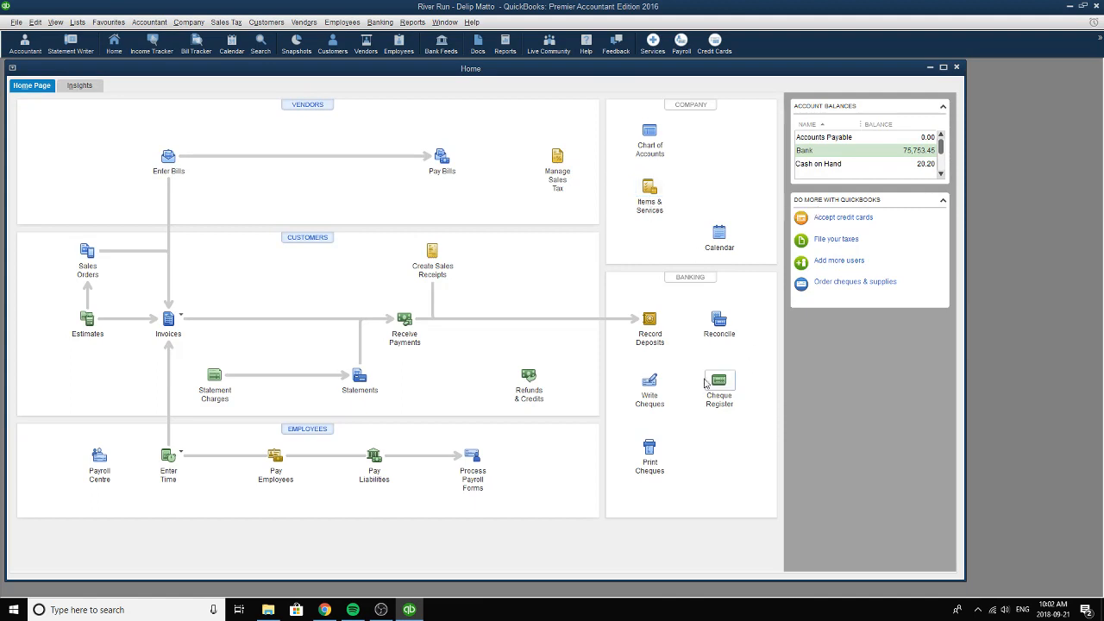
Open the cheque-writing form and choose Chequing as the bank account.
{"action": "left_click", "coordinate": [653, 381]}
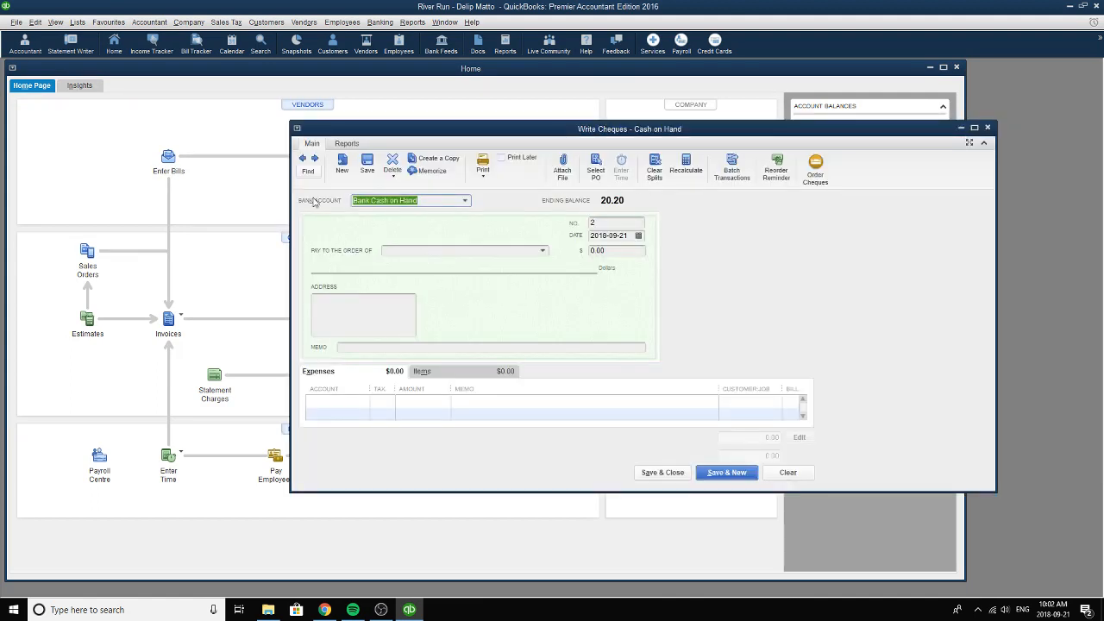
{"action": "left_click", "coordinate": [464, 200]}
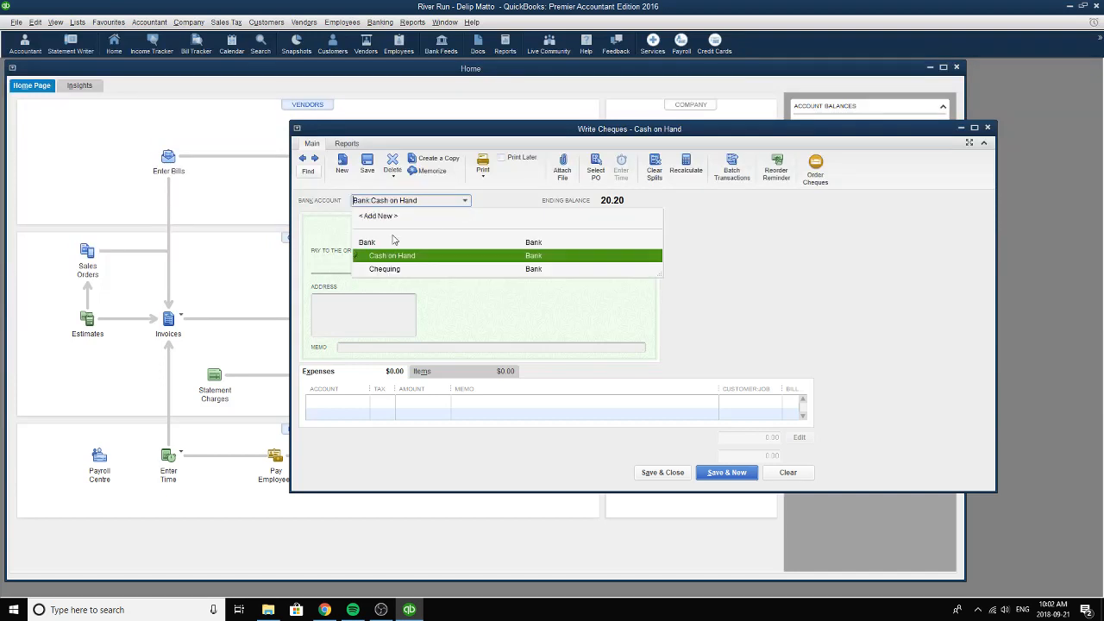
{"action": "left_click", "coordinate": [487, 207]}
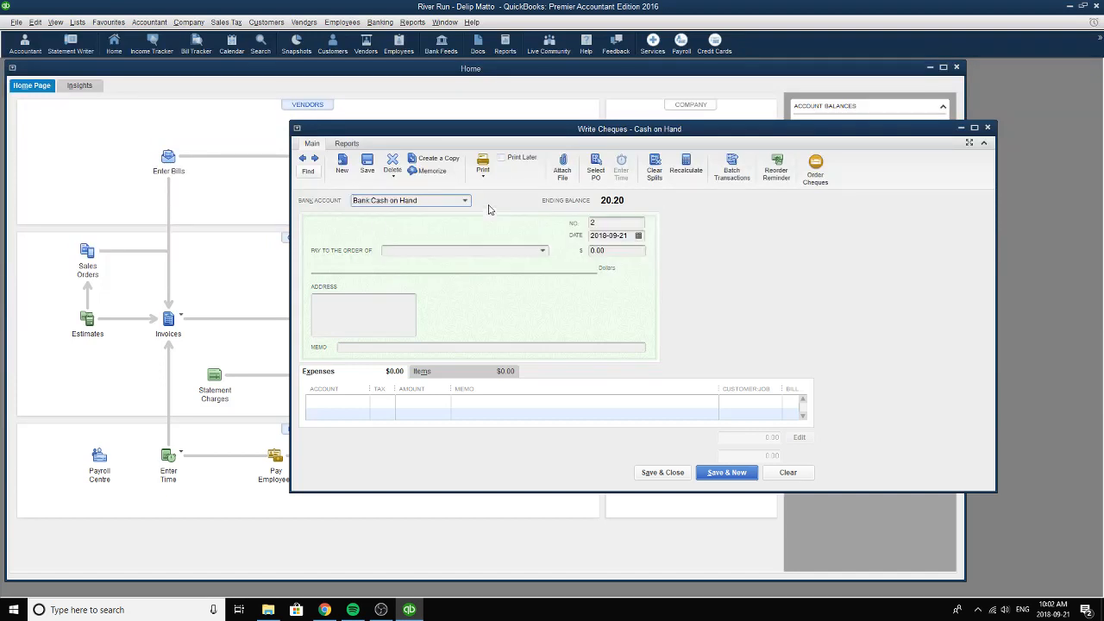
{"action": "left_click", "coordinate": [466, 202]}
{"action": "left_click", "coordinate": [406, 268]}
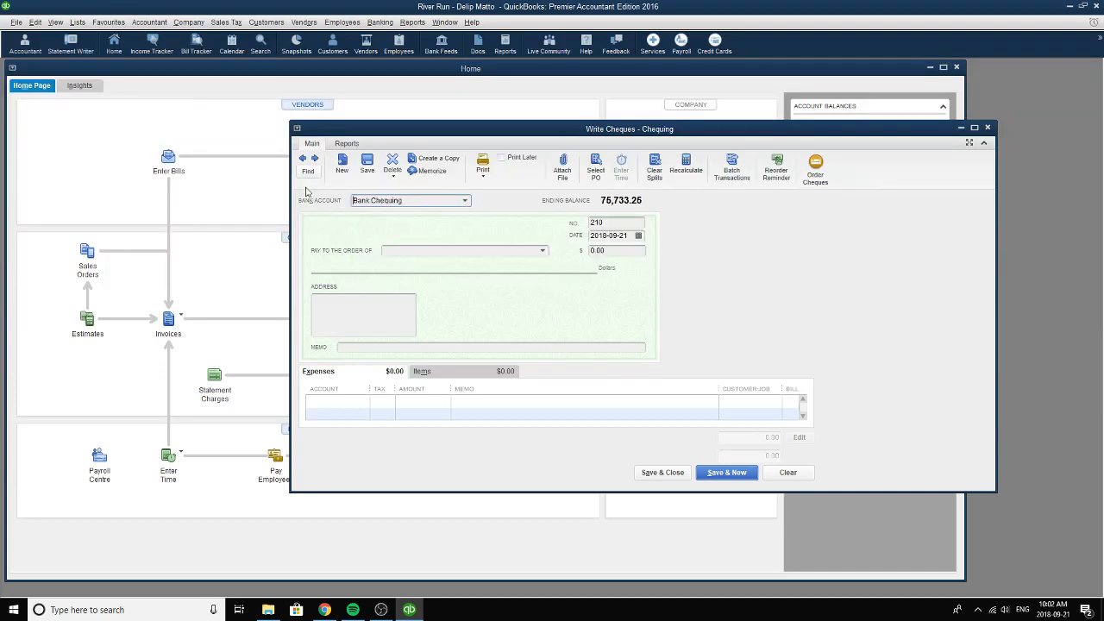
Browse back through the recorded cheques to the RoofOver Properties Inc. cheque dated 2006-01-02.
{"action": "left_click", "coordinate": [301, 163]}
{"action": "left_click", "coordinate": [300, 163]}
{"action": "left_click", "coordinate": [300, 163]}
{"action": "left_click", "coordinate": [300, 163]}
{"action": "left_click", "coordinate": [300, 163]}
{"action": "left_click", "coordinate": [300, 163]}
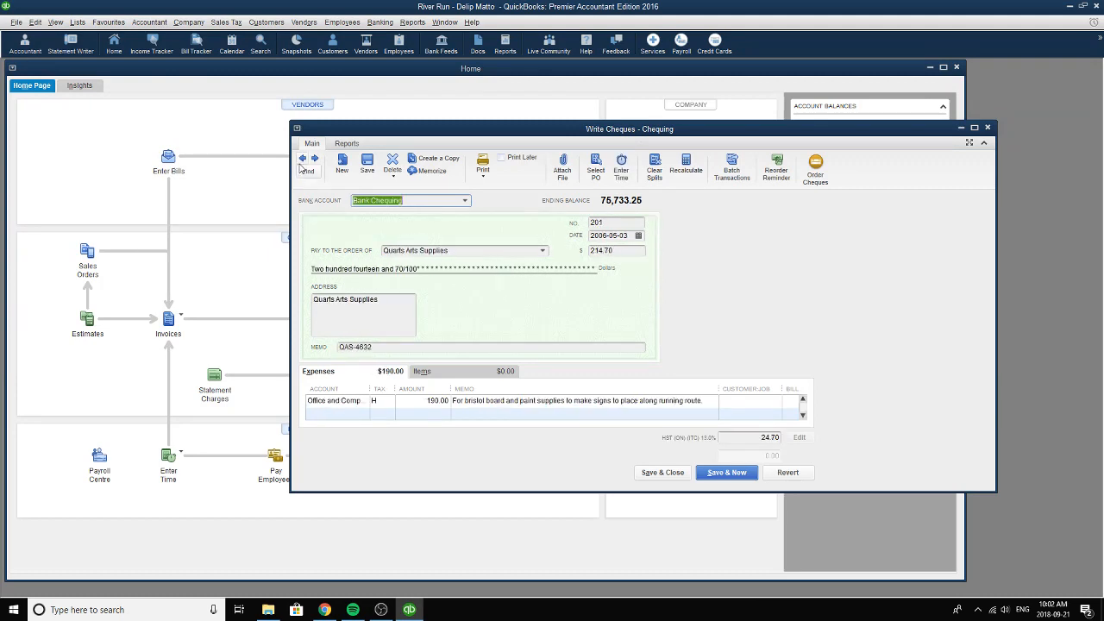
{"action": "left_click", "coordinate": [300, 163]}
{"action": "left_click", "coordinate": [300, 163]}
{"action": "left_click", "coordinate": [300, 164]}
{"action": "left_click", "coordinate": [300, 163]}
{"action": "left_click", "coordinate": [300, 164]}
{"action": "left_click", "coordinate": [300, 164]}
{"action": "left_click", "coordinate": [300, 164]}
{"action": "left_click", "coordinate": [300, 164]}
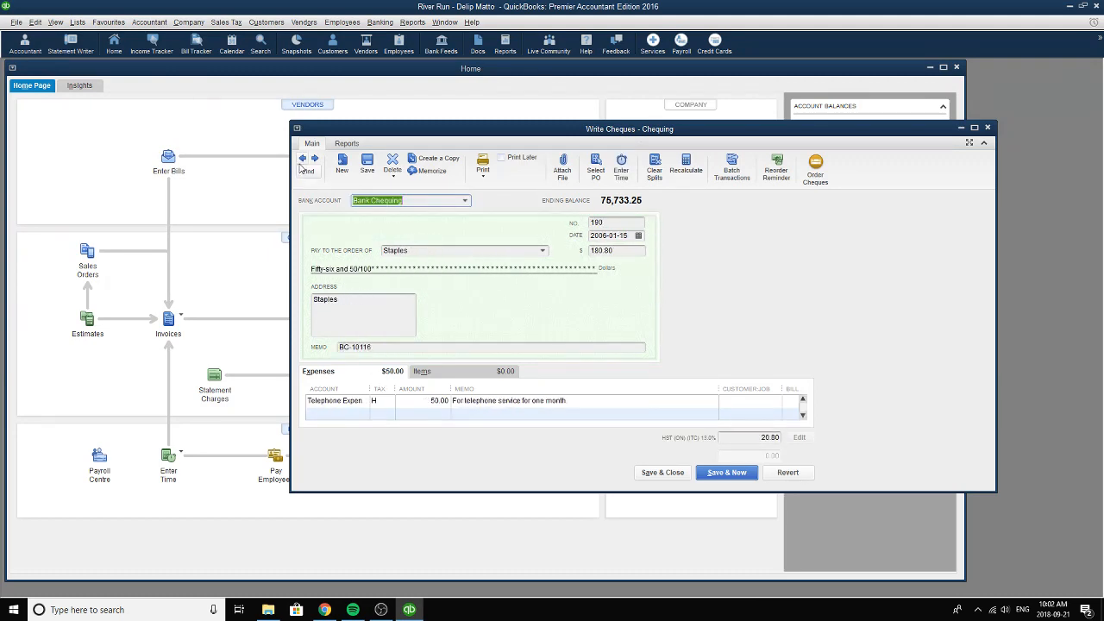
{"action": "left_click", "coordinate": [300, 164]}
{"action": "left_click", "coordinate": [301, 164]}
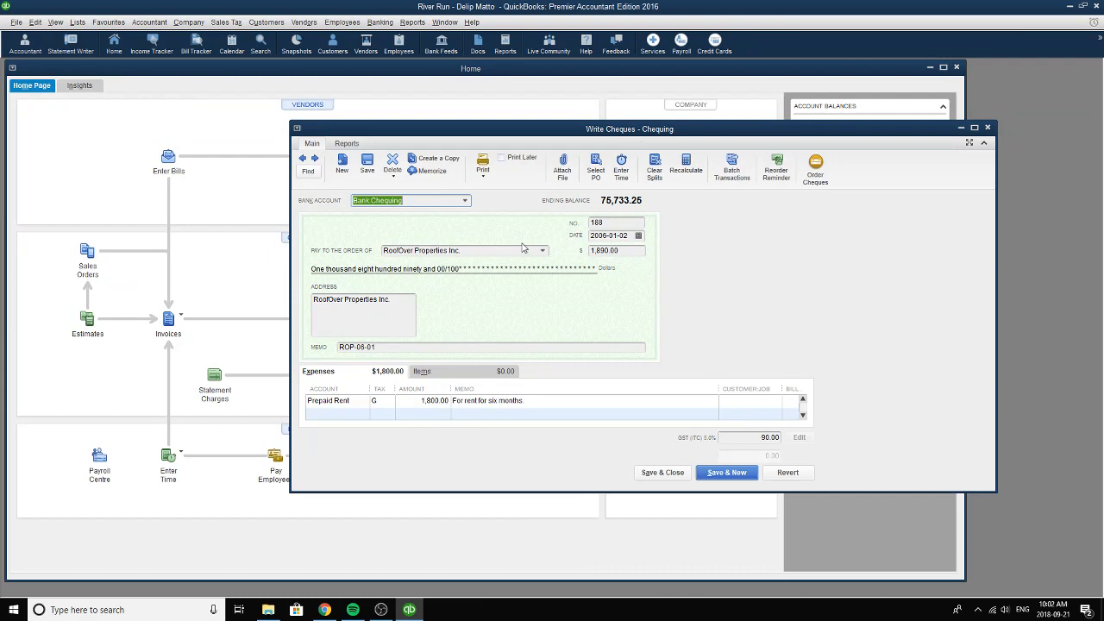
Choose Chequing as the bank account and January 2, 2006 as the date of the RoofOver Properties cheque.
{"action": "left_click", "coordinate": [465, 202]}
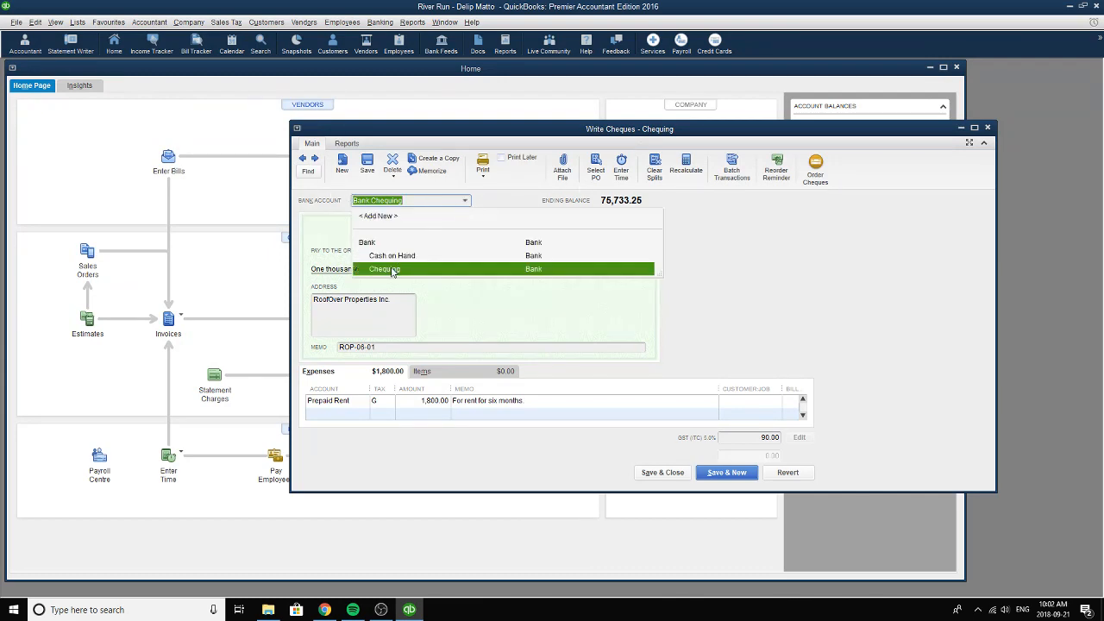
{"action": "left_click", "coordinate": [394, 273]}
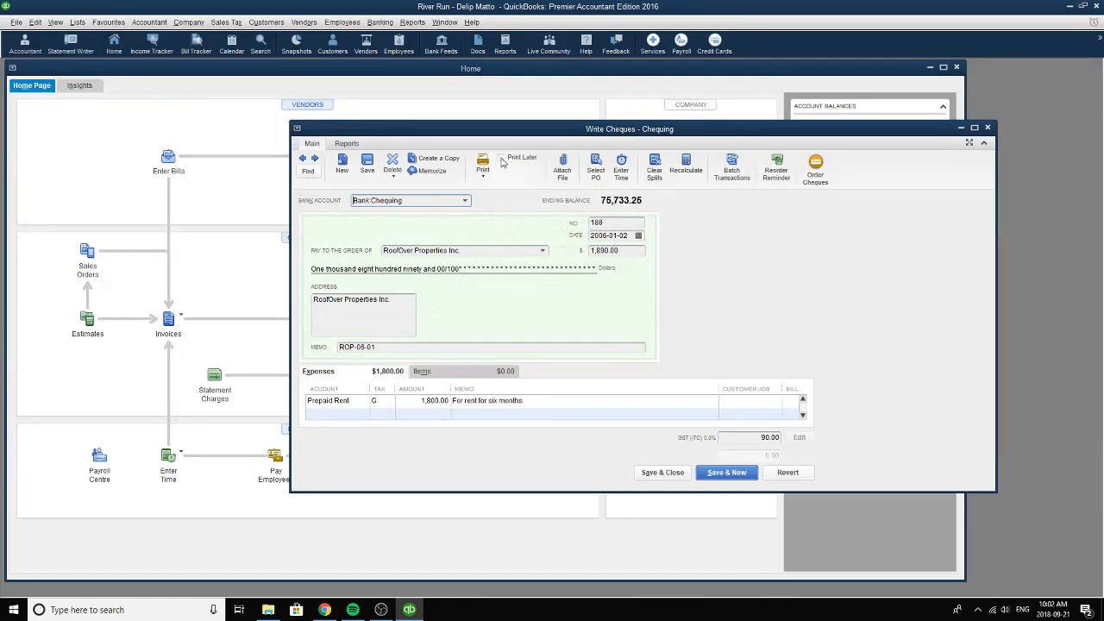
{"action": "left_click", "coordinate": [611, 223]}
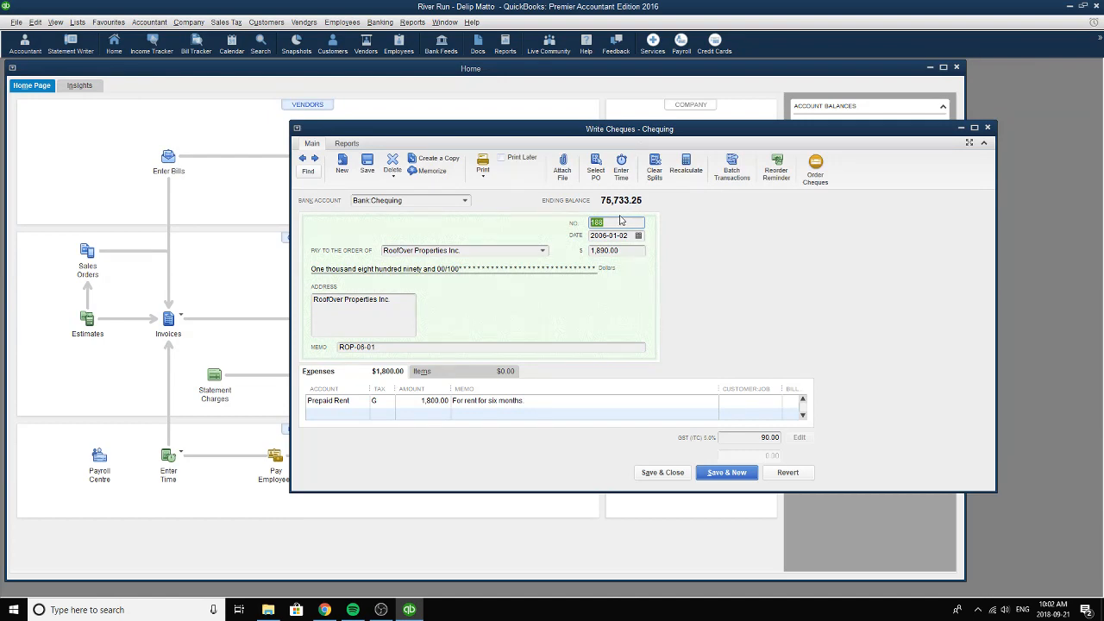
{"action": "left_click", "coordinate": [640, 236]}
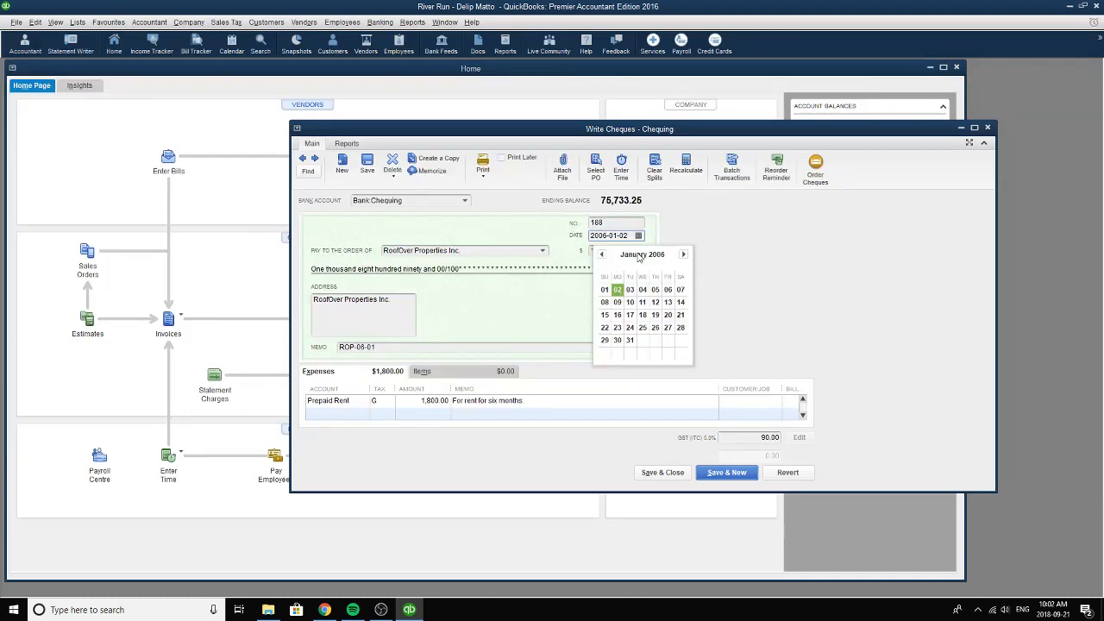
{"action": "left_click", "coordinate": [617, 293]}
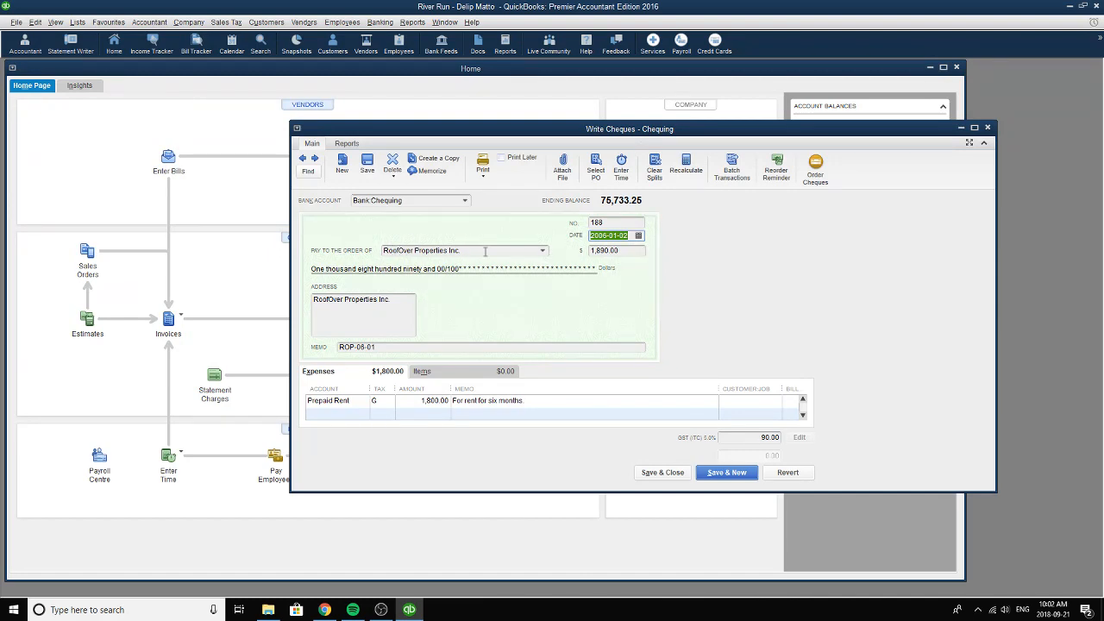
Choose RoofOver Properties Inc. as the cheque's payee and check the memo reference.
{"action": "left_click", "coordinate": [541, 252]}
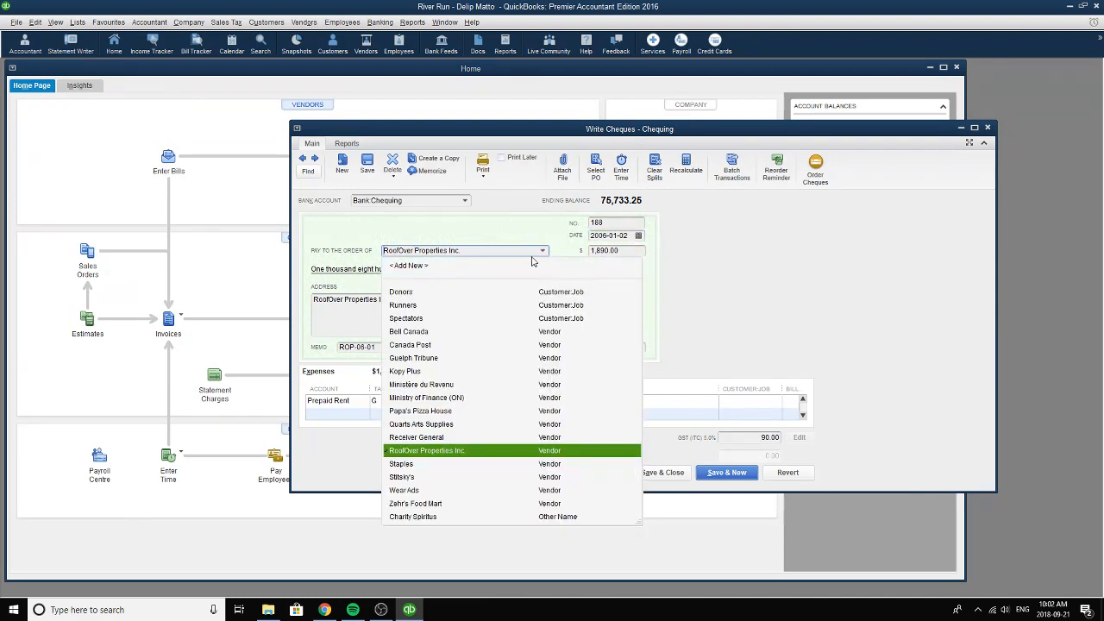
{"action": "left_click", "coordinate": [424, 452]}
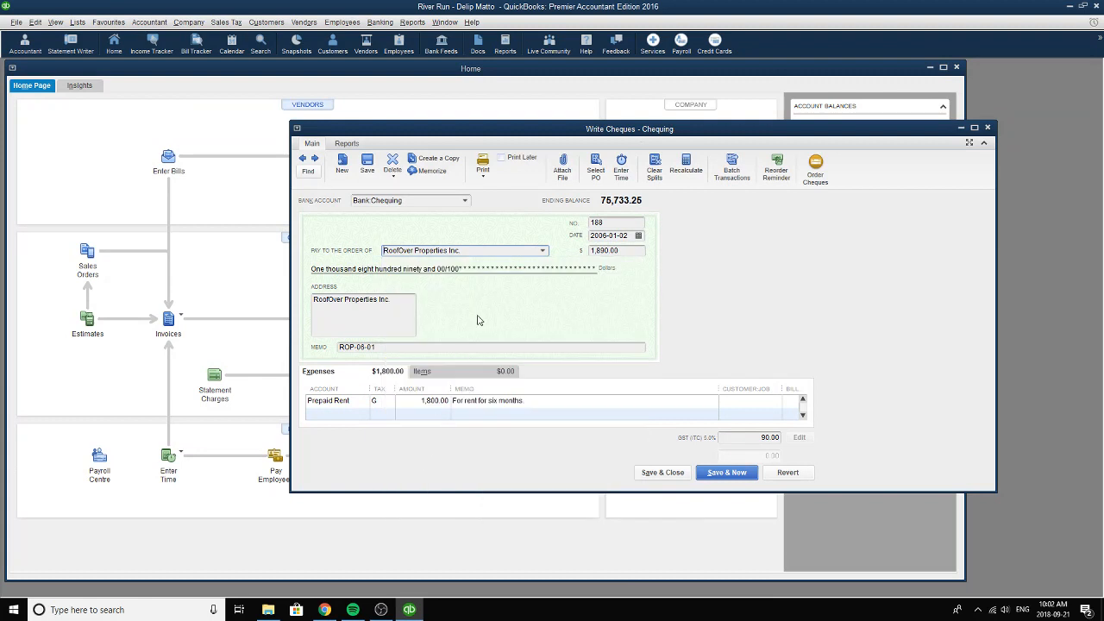
{"action": "left_click_drag", "start_coordinate": [400, 347], "coordinate": [340, 350]}
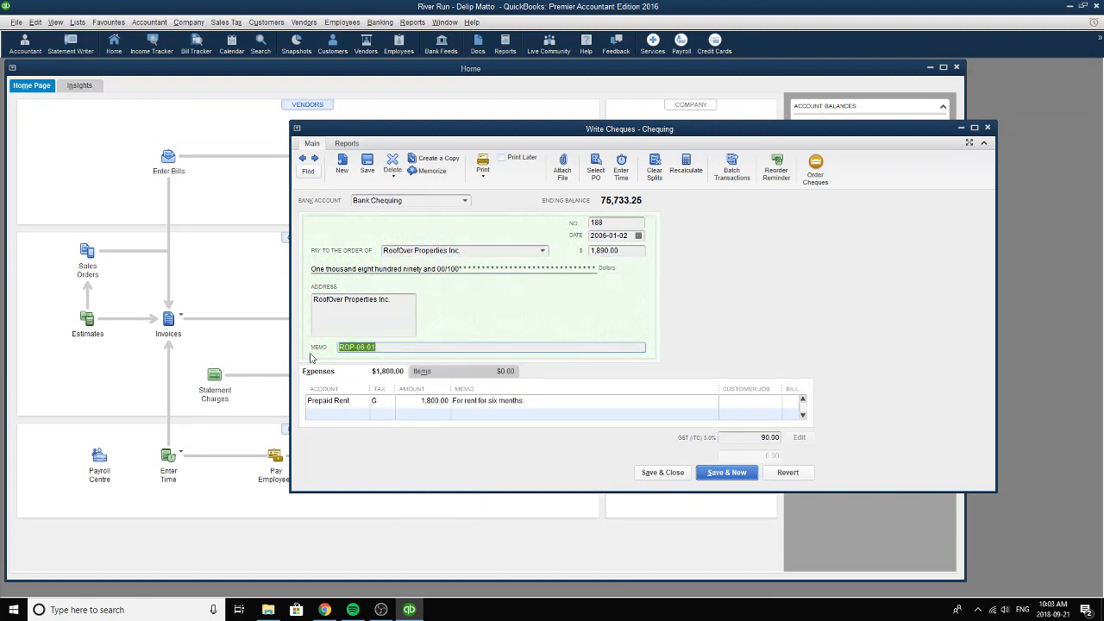
{"action": "left_click", "coordinate": [386, 347]}
Assign the RoofOver cheque's expense line to the Prepaid Rent account.
{"action": "left_click", "coordinate": [369, 401]}
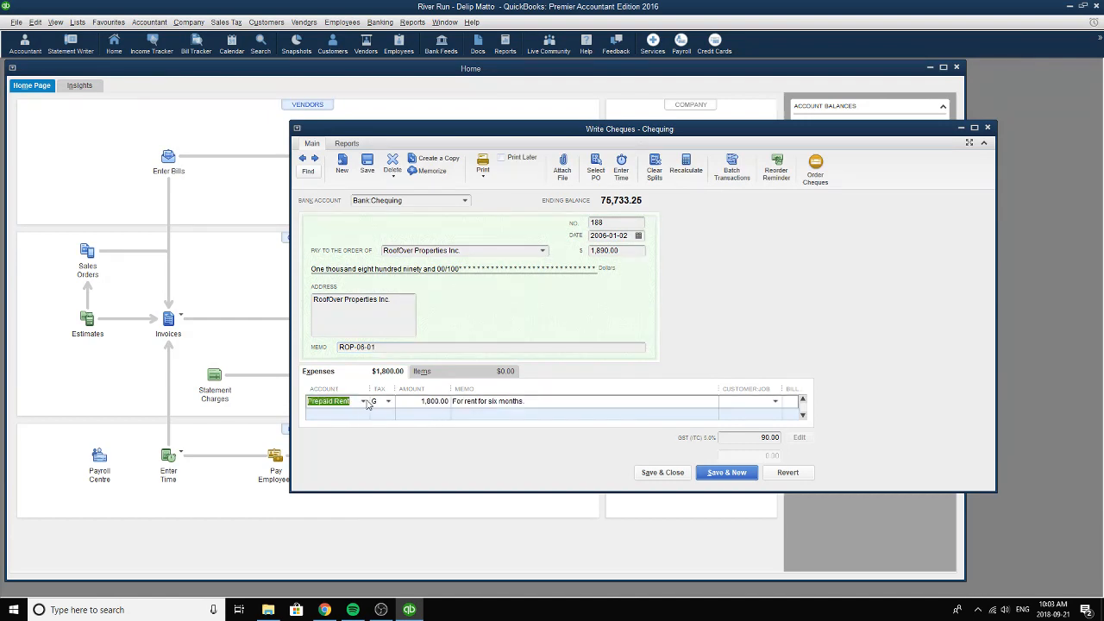
{"action": "left_click", "coordinate": [362, 401]}
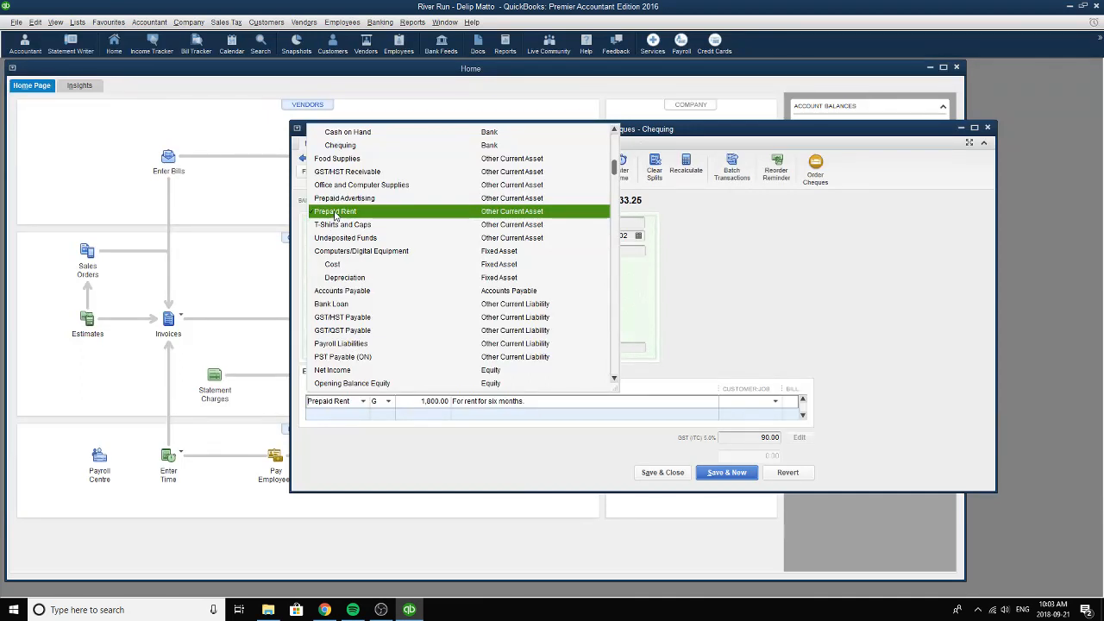
{"action": "left_click", "coordinate": [336, 216]}
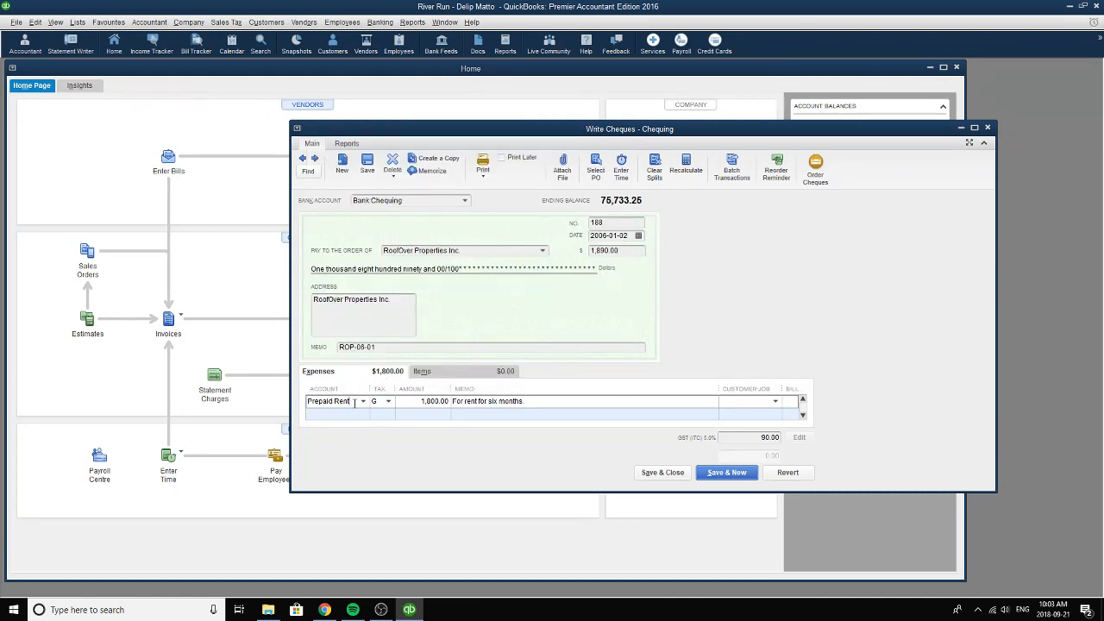
{"action": "left_click_drag", "start_coordinate": [353, 402], "coordinate": [307, 402]}
{"action": "left_click", "coordinate": [363, 402]}
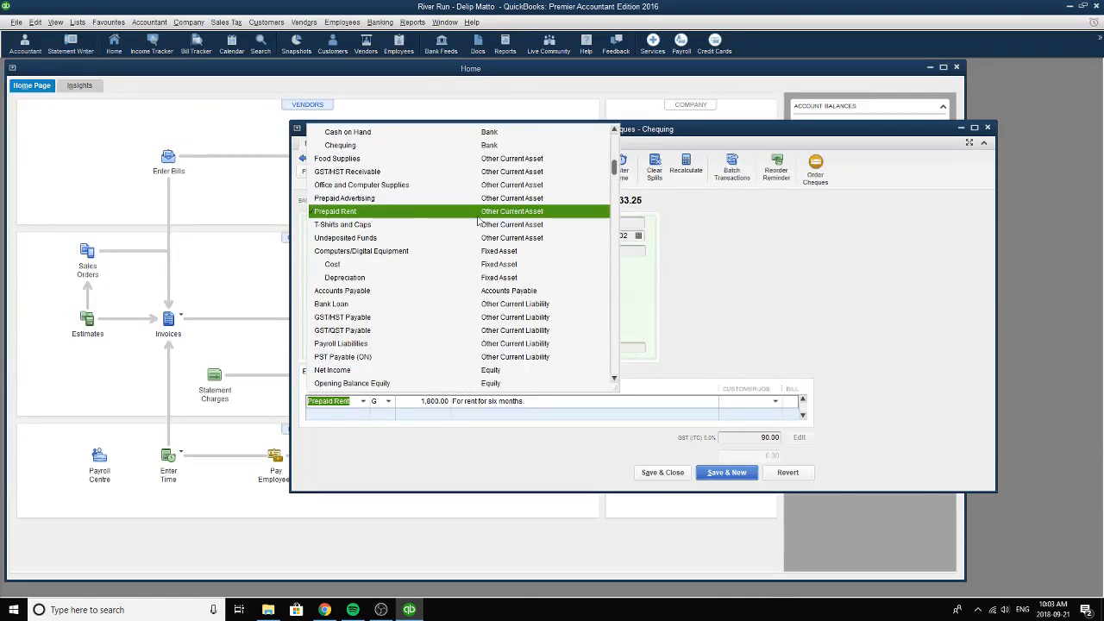
{"action": "left_click", "coordinate": [522, 215]}
Choose tax code G (GST Only) for the rent line and review its amount, its memo and the cheque total.
{"action": "left_click", "coordinate": [446, 403]}
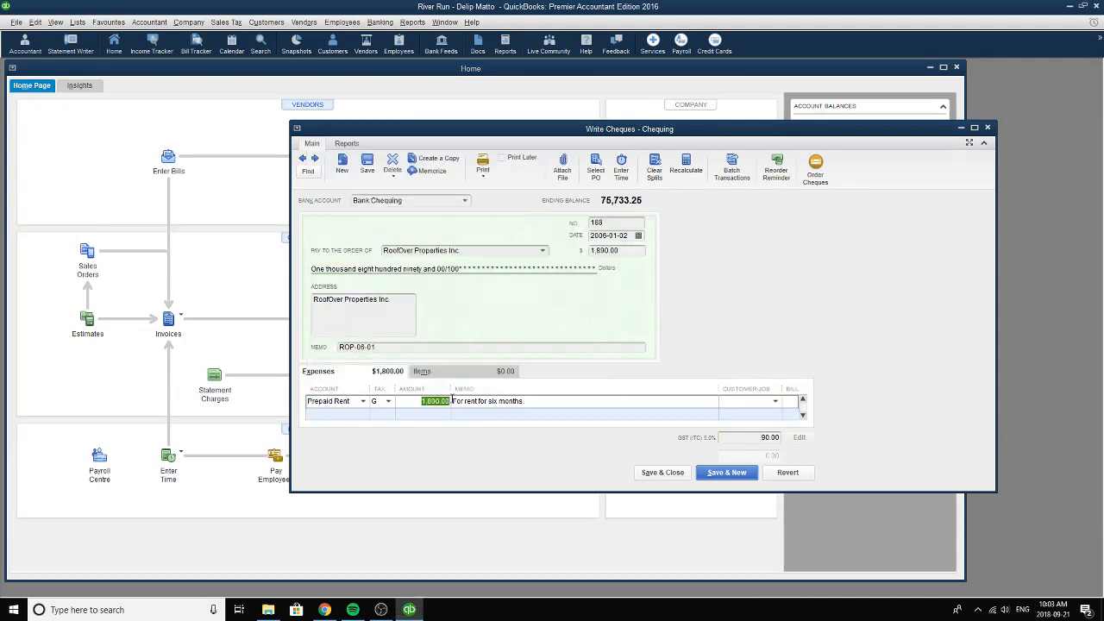
{"action": "left_click", "coordinate": [389, 402]}
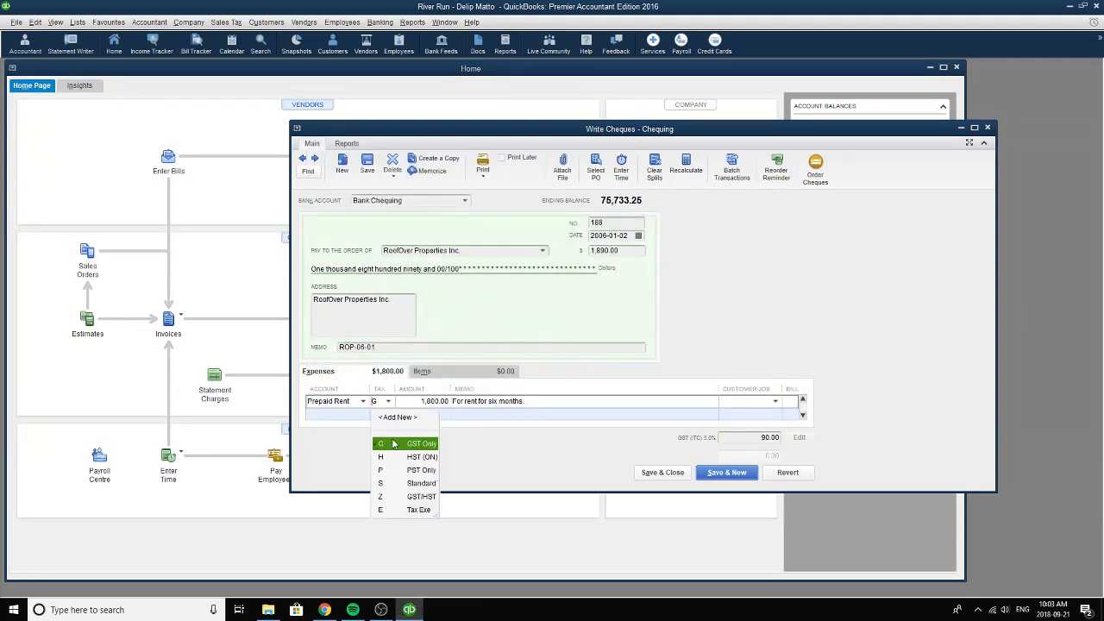
{"action": "left_click", "coordinate": [394, 448]}
{"action": "left_click", "coordinate": [435, 403]}
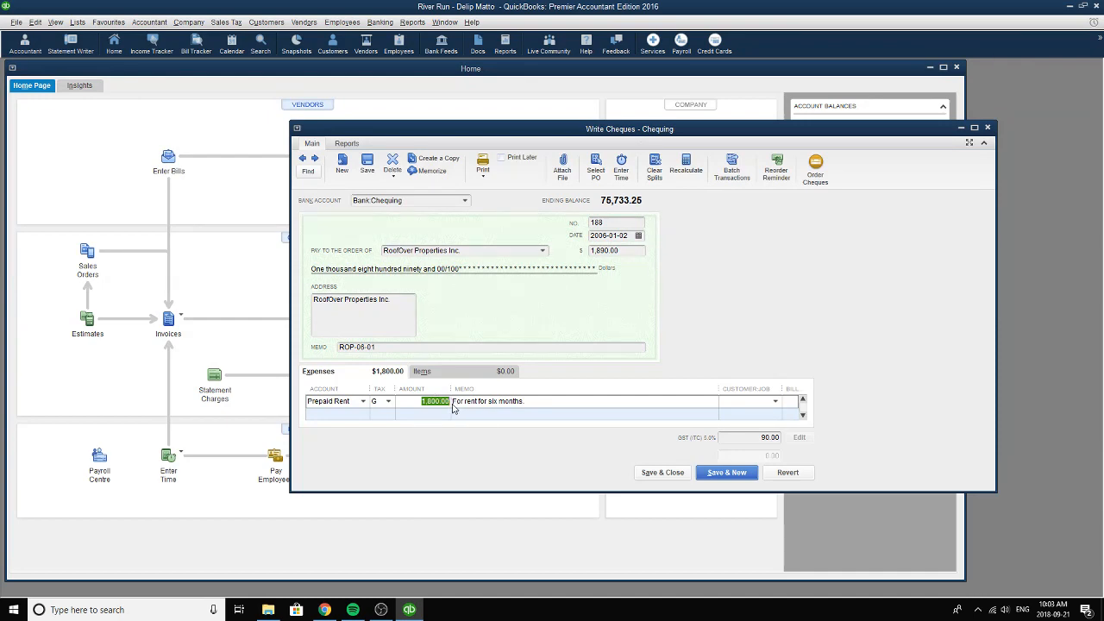
{"action": "left_click", "coordinate": [521, 401]}
{"action": "left_click_drag", "start_coordinate": [535, 401], "coordinate": [445, 401]}
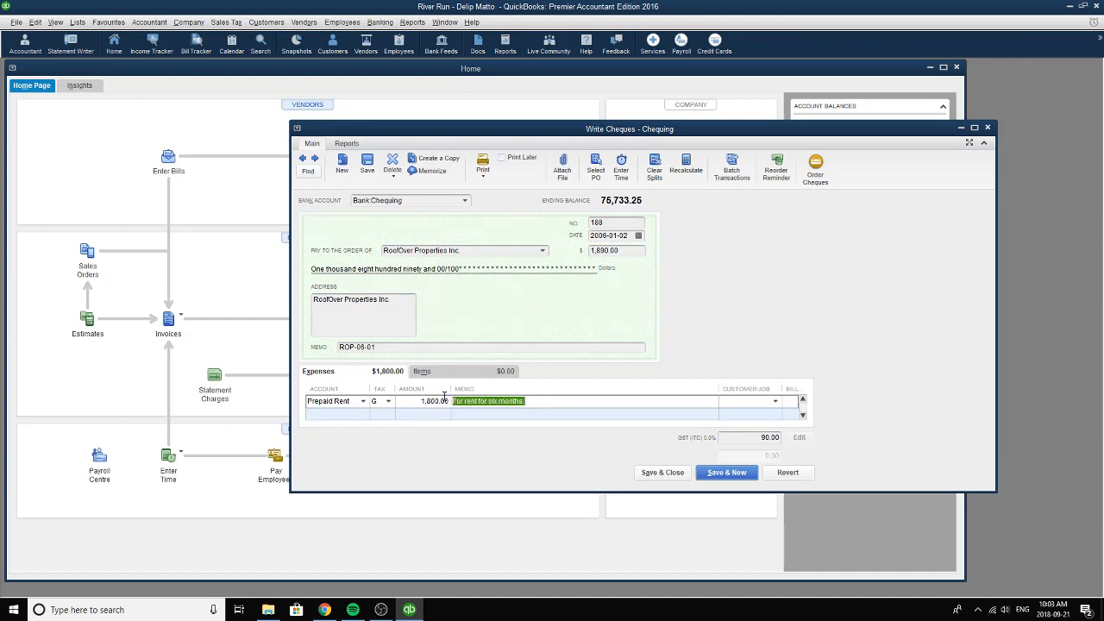
{"action": "left_click", "coordinate": [631, 250]}
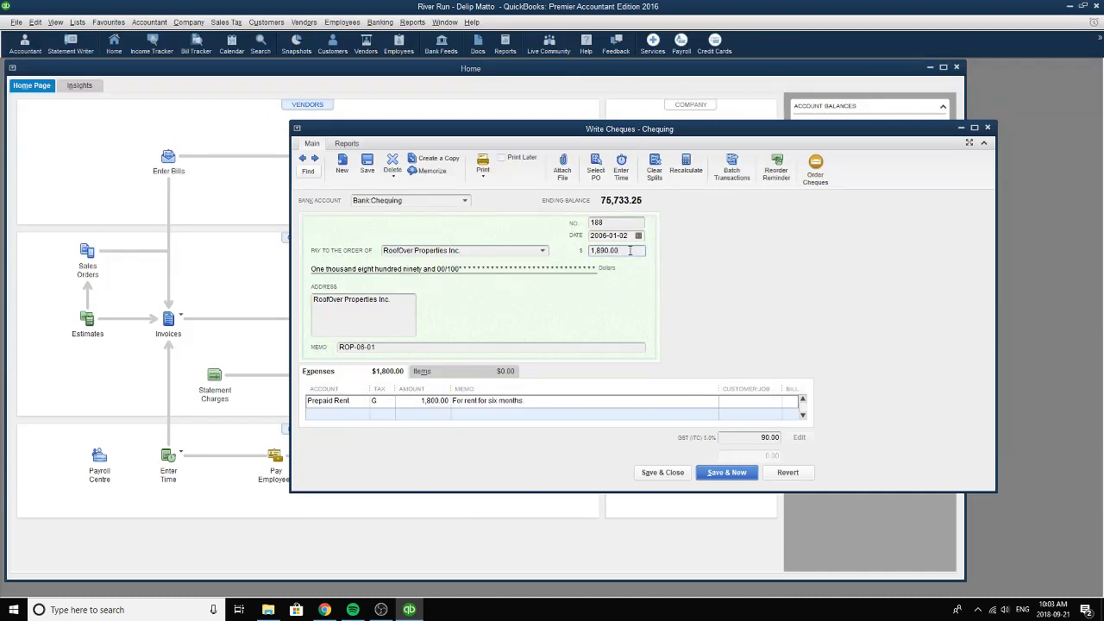
{"action": "left_click_drag", "start_coordinate": [631, 250], "coordinate": [586, 250]}
Go to the next recorded cheque, payable to Guelph Tribune, and pick January 10, 2006 as its date.
{"action": "left_click", "coordinate": [316, 160]}
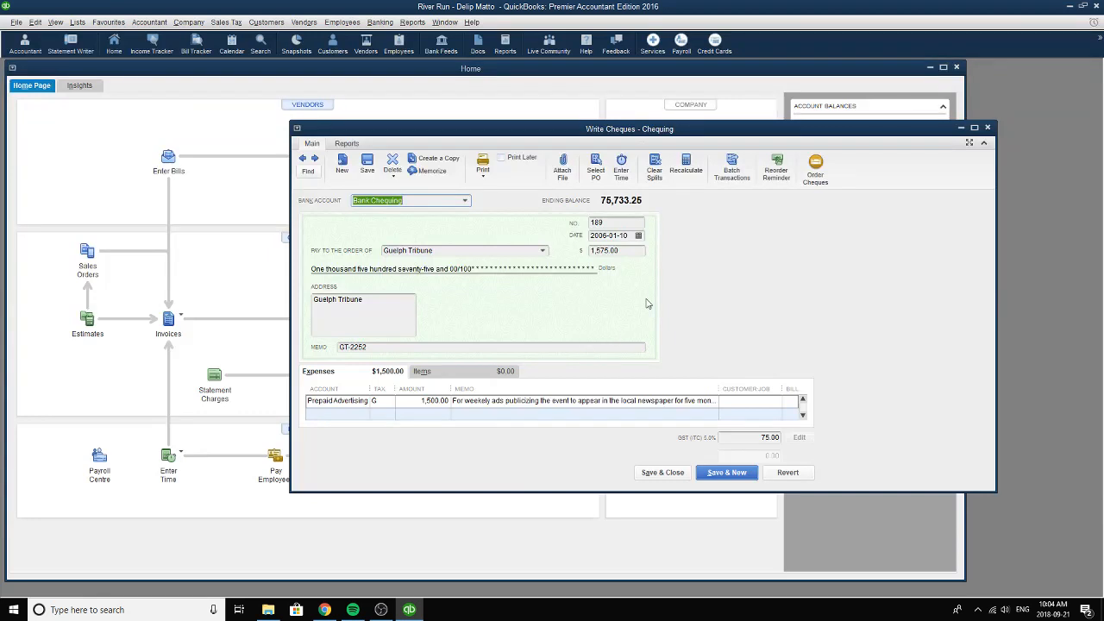
{"action": "left_click", "coordinate": [639, 237]}
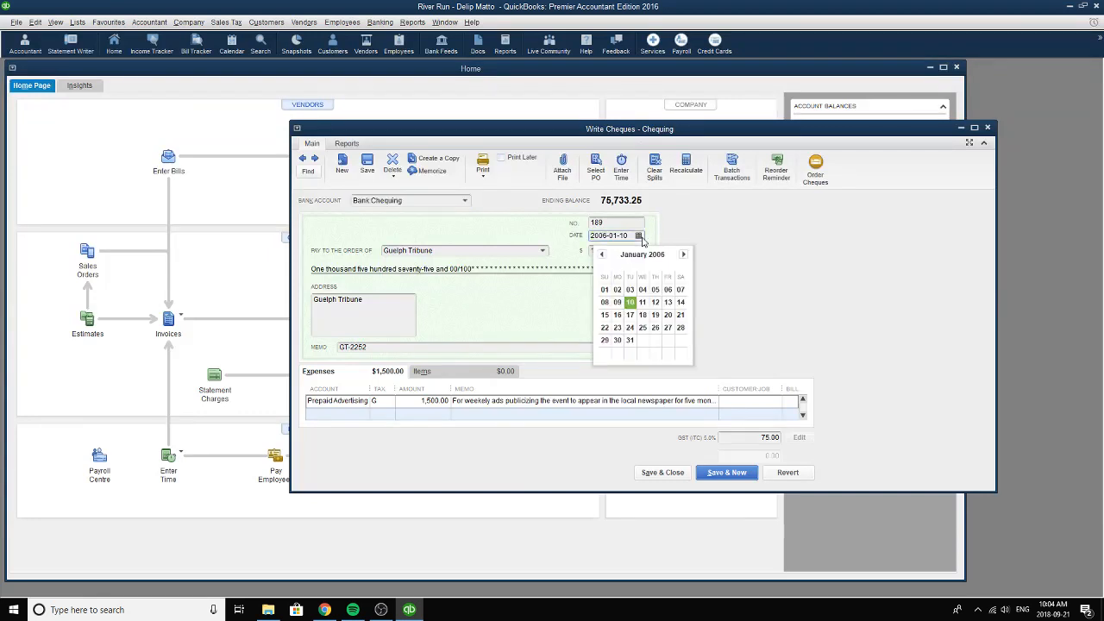
{"action": "left_click", "coordinate": [635, 303]}
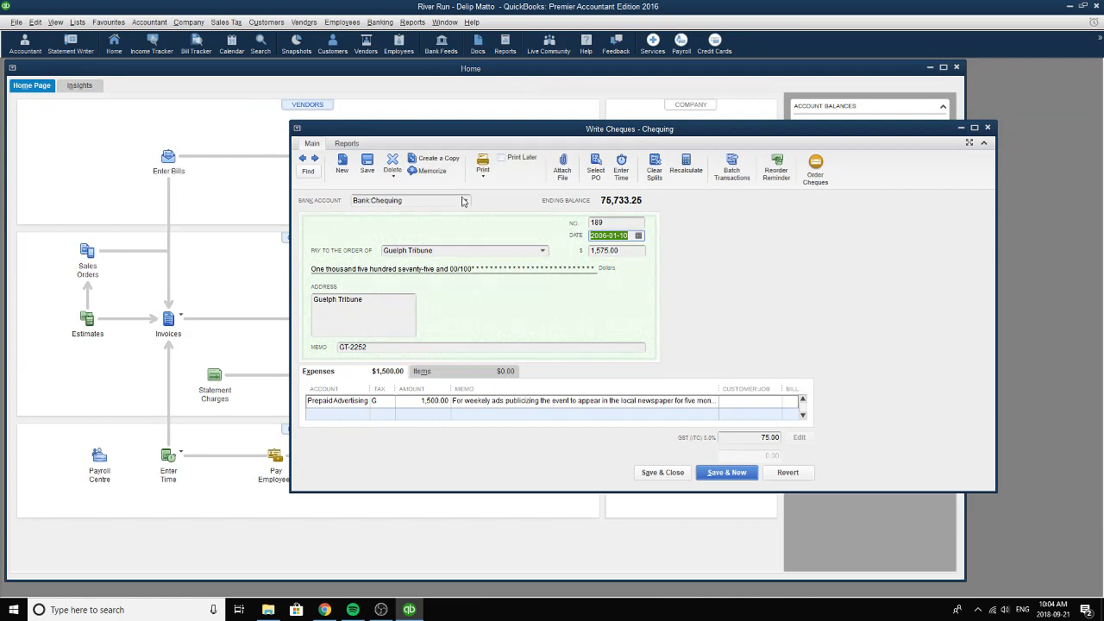
Choose Guelph Tribune as the cheque's payee and move on to its memo reference.
{"action": "left_click", "coordinate": [496, 249]}
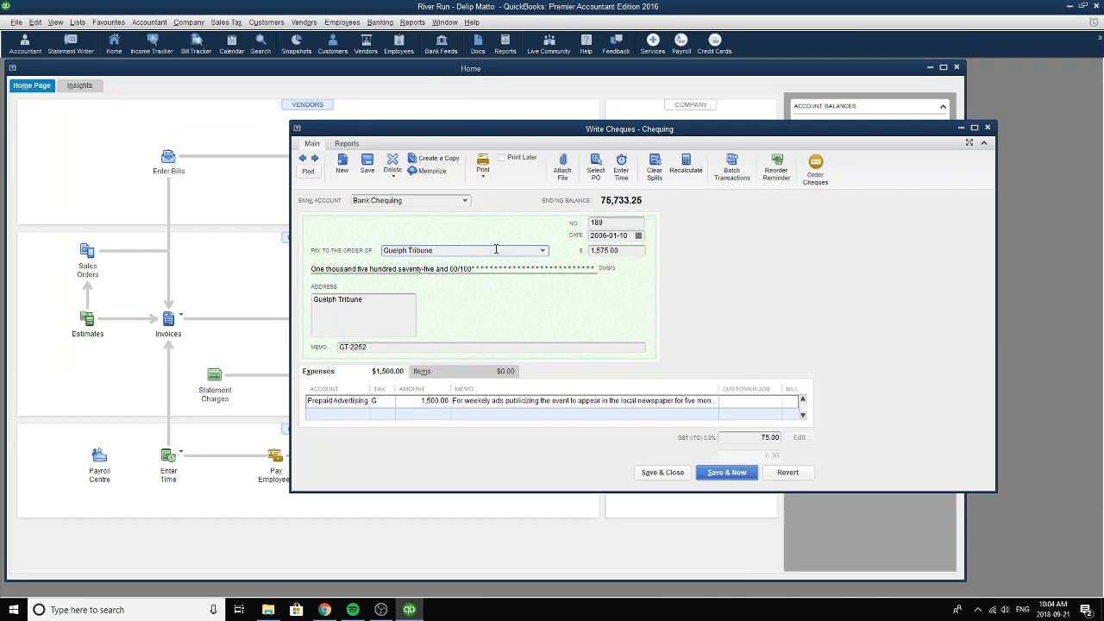
{"action": "left_click", "coordinate": [542, 250]}
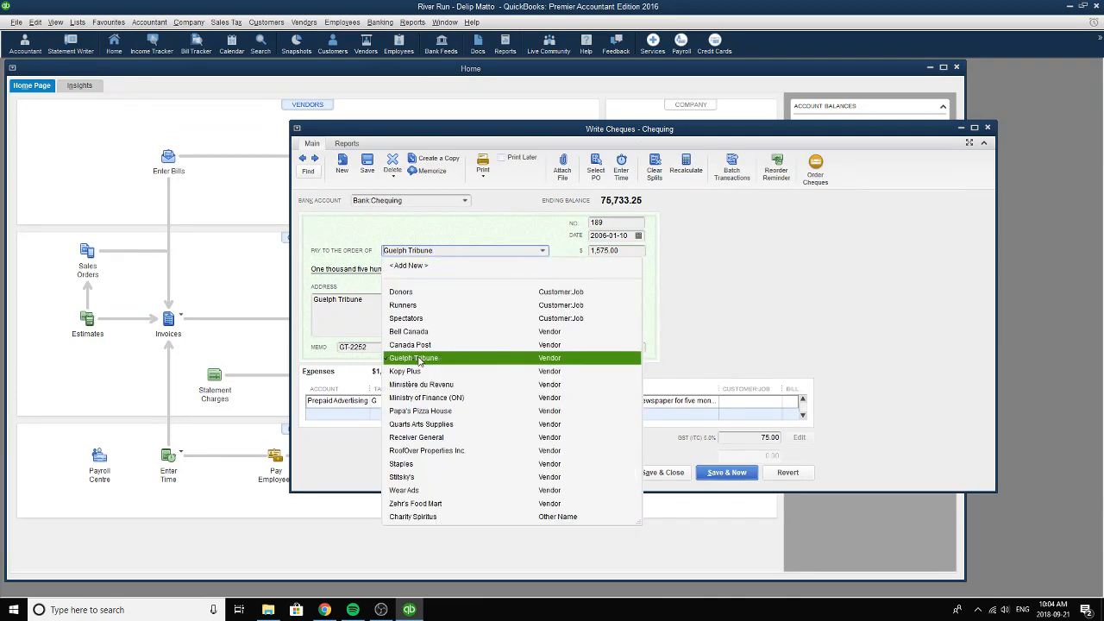
{"action": "left_click", "coordinate": [418, 358]}
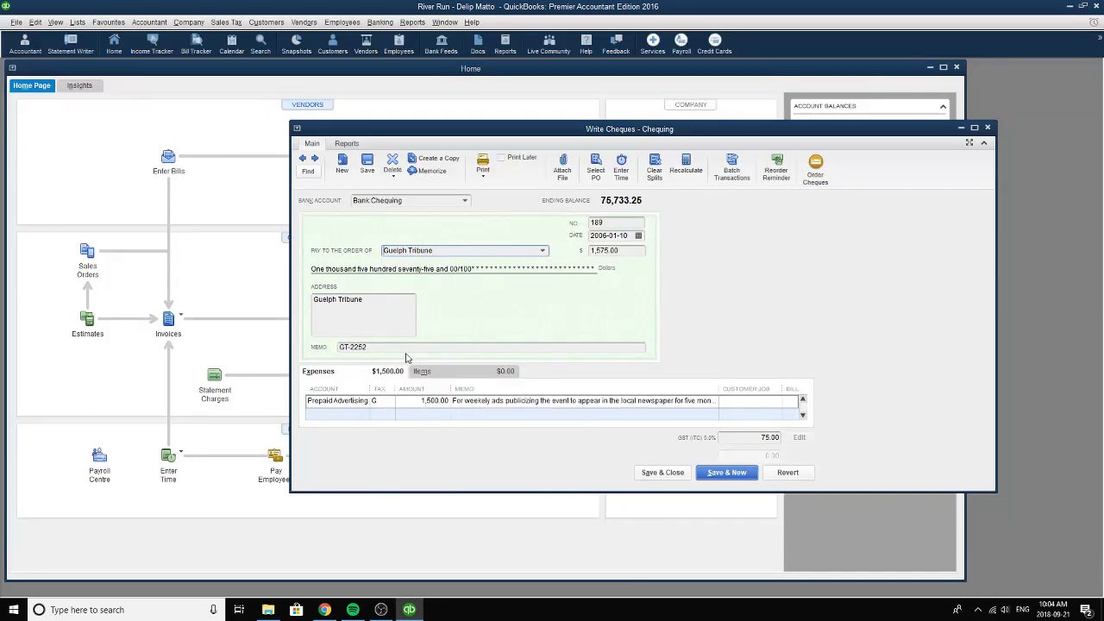
{"action": "key", "text": "Tab"}
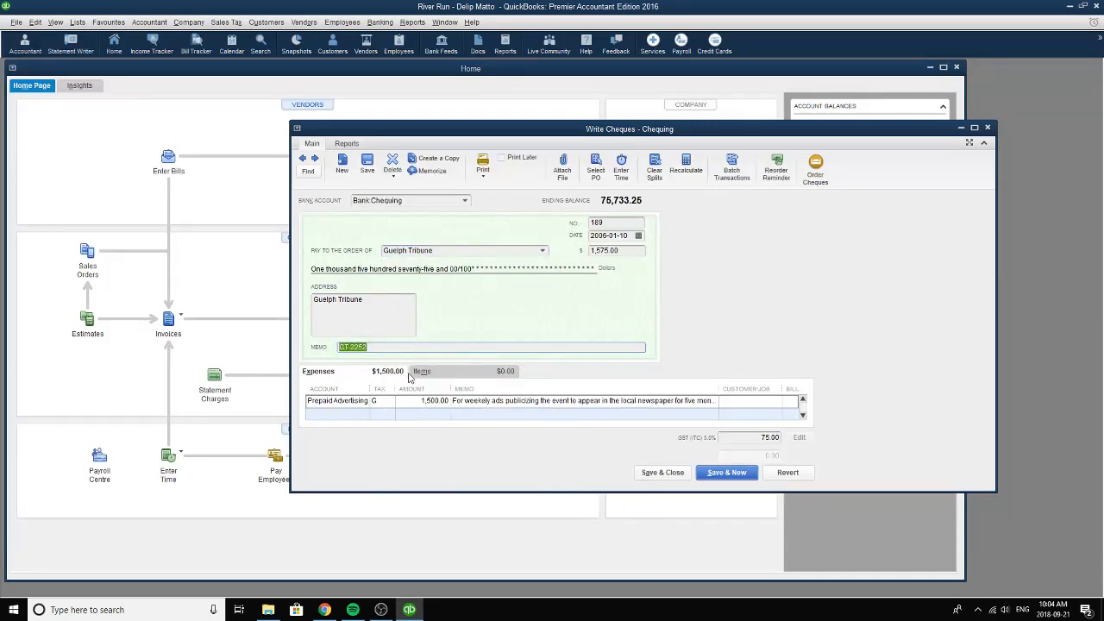
Look up the Prepaid Advertising account in the account list of the Guelph Tribune expense line.
{"action": "left_click", "coordinate": [358, 401]}
{"action": "left_click", "coordinate": [363, 403]}
{"action": "left_click", "coordinate": [363, 402]}
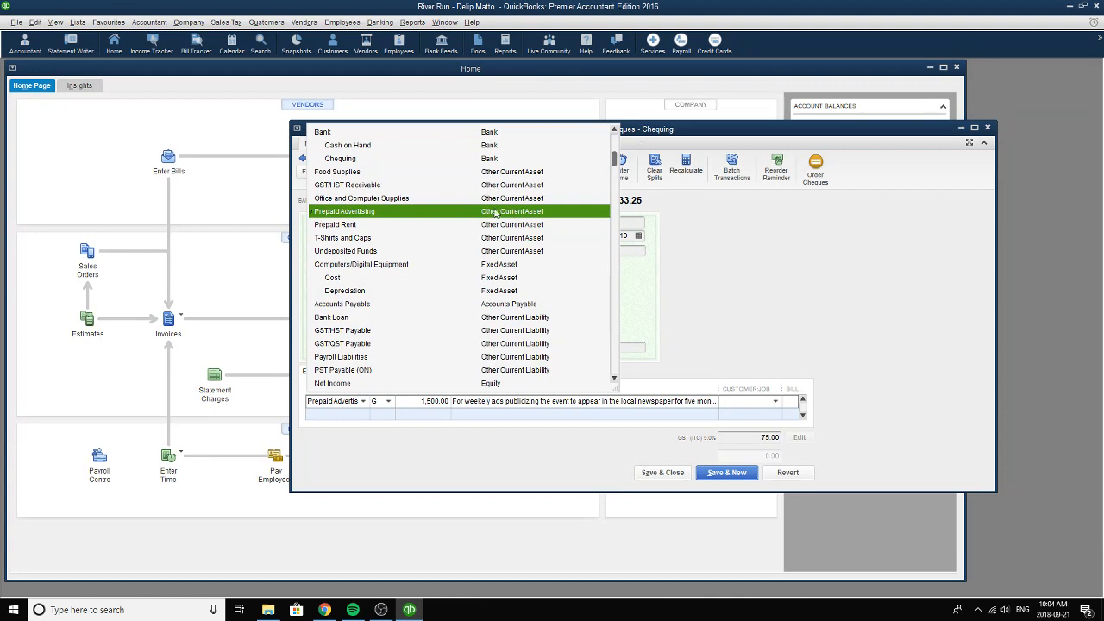
{"action": "left_click", "coordinate": [377, 404]}
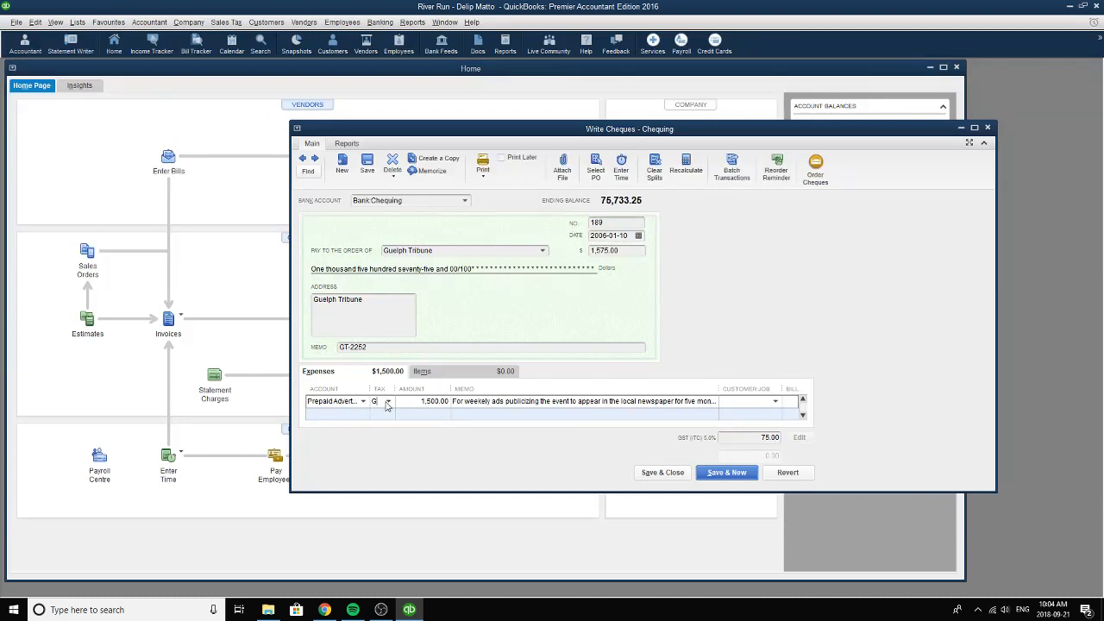
Choose tax code G (GST Only) for the advertising line and review its amount and full memo text.
{"action": "left_click", "coordinate": [388, 402]}
{"action": "left_click", "coordinate": [392, 442]}
{"action": "left_click", "coordinate": [415, 401]}
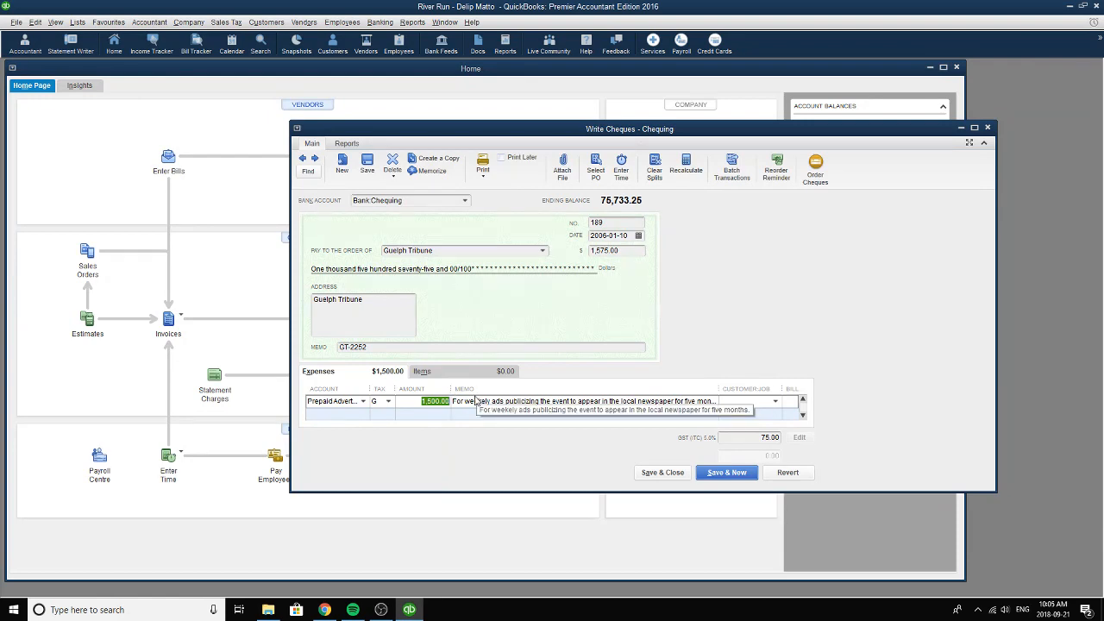
{"action": "left_click_drag", "start_coordinate": [469, 402], "coordinate": [735, 402]}
{"action": "left_click", "coordinate": [451, 402]}
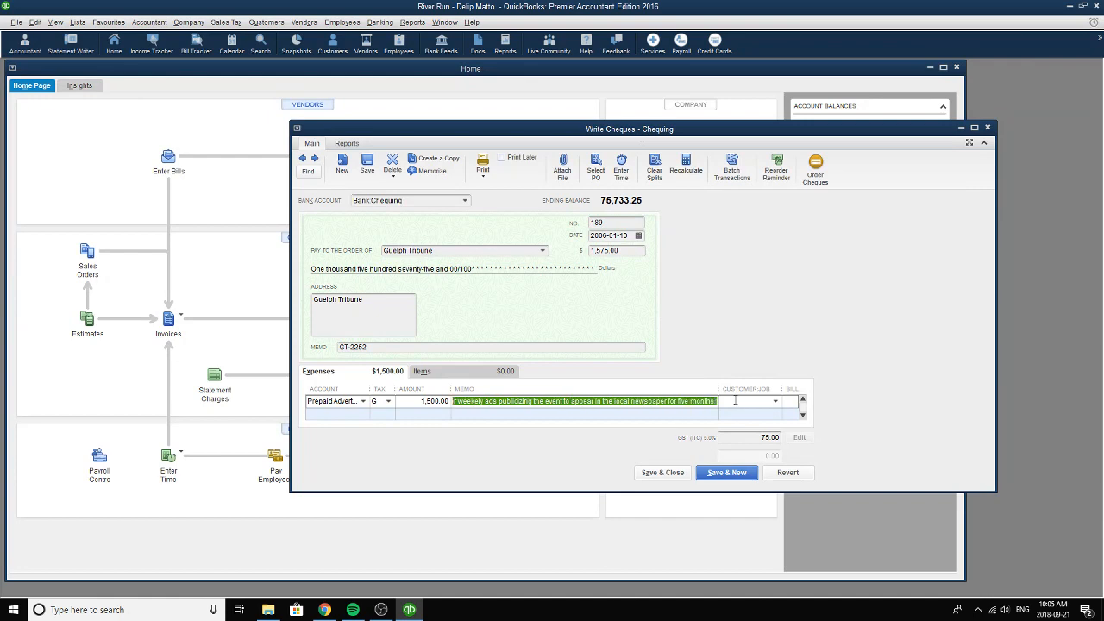
Read through the advertising line's full memo text and check the Guelph Tribune cheque's total amount.
{"action": "left_click", "coordinate": [470, 401]}
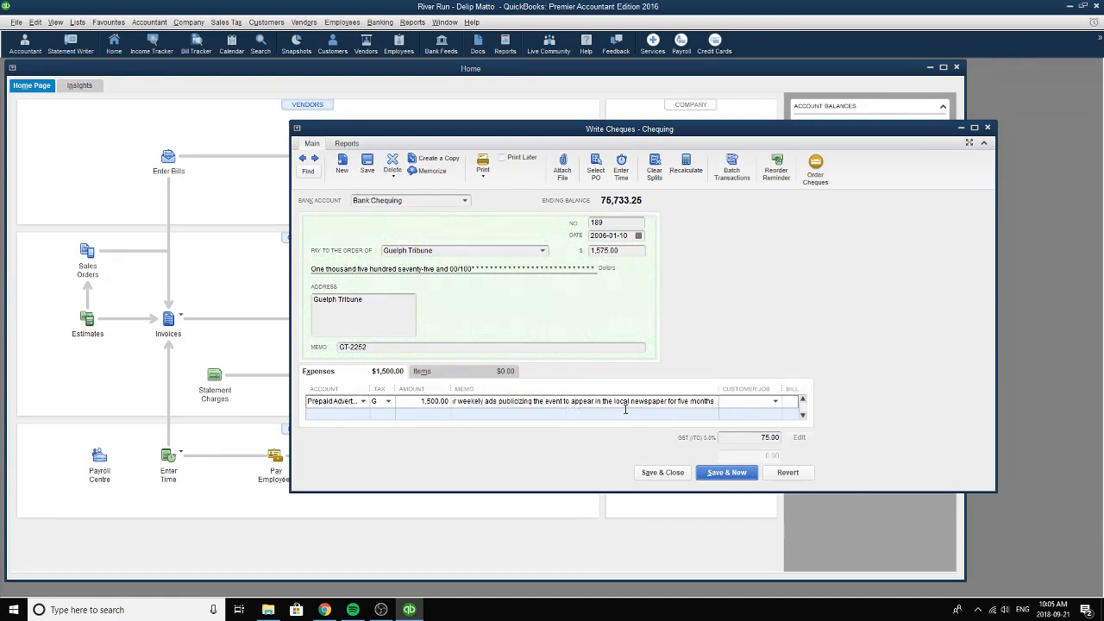
{"action": "left_click_drag", "start_coordinate": [716, 402], "coordinate": [452, 402]}
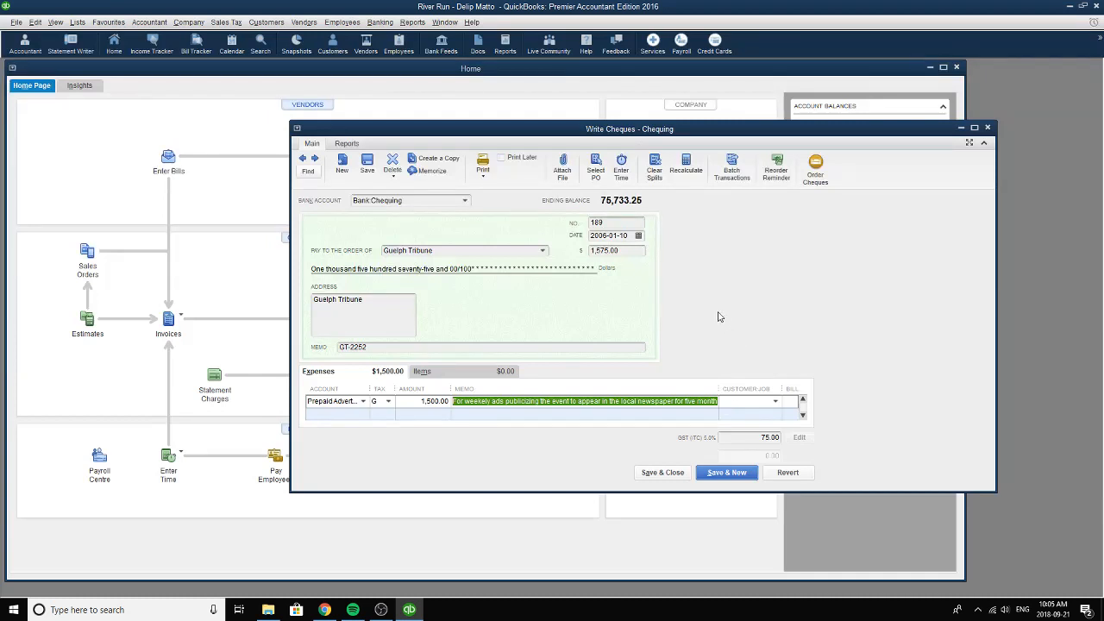
{"action": "left_click", "coordinate": [628, 249]}
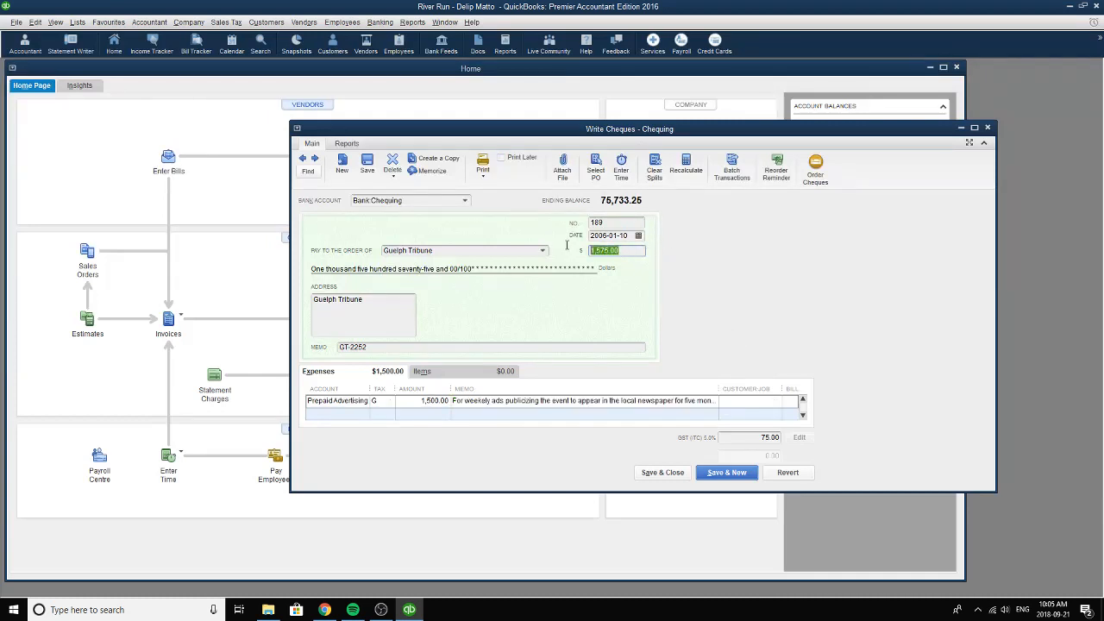
Compare the Guelph Tribune cheque's number with that of the previous cheque, and return to the Guelph Tribune cheque.
{"action": "left_click", "coordinate": [622, 224]}
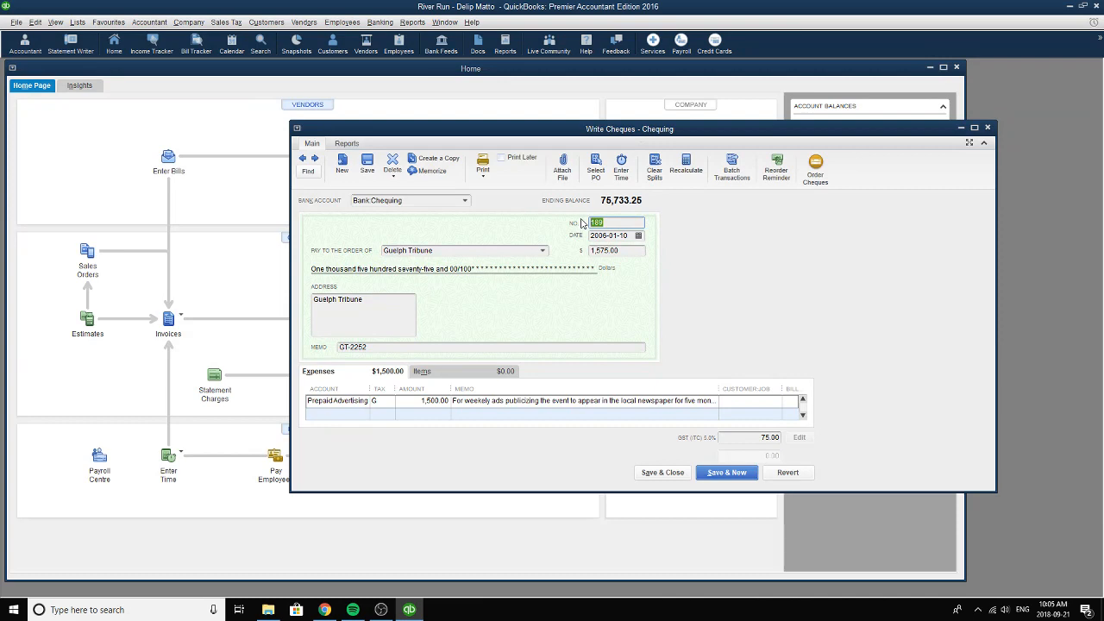
{"action": "left_click", "coordinate": [303, 158]}
{"action": "left_click", "coordinate": [617, 224]}
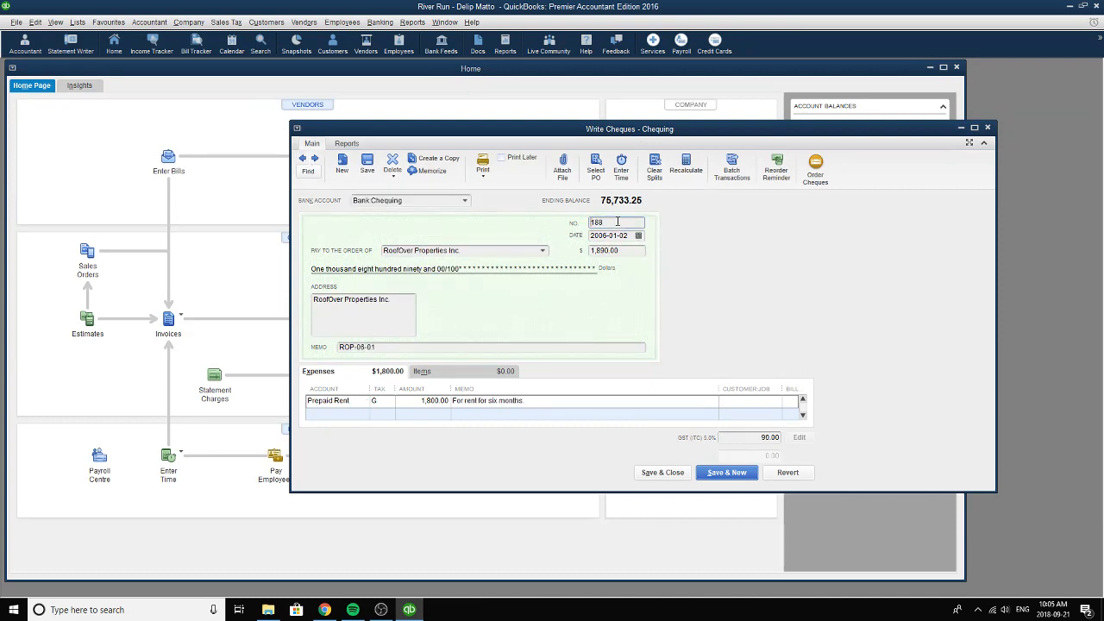
{"action": "left_click", "coordinate": [315, 158]}
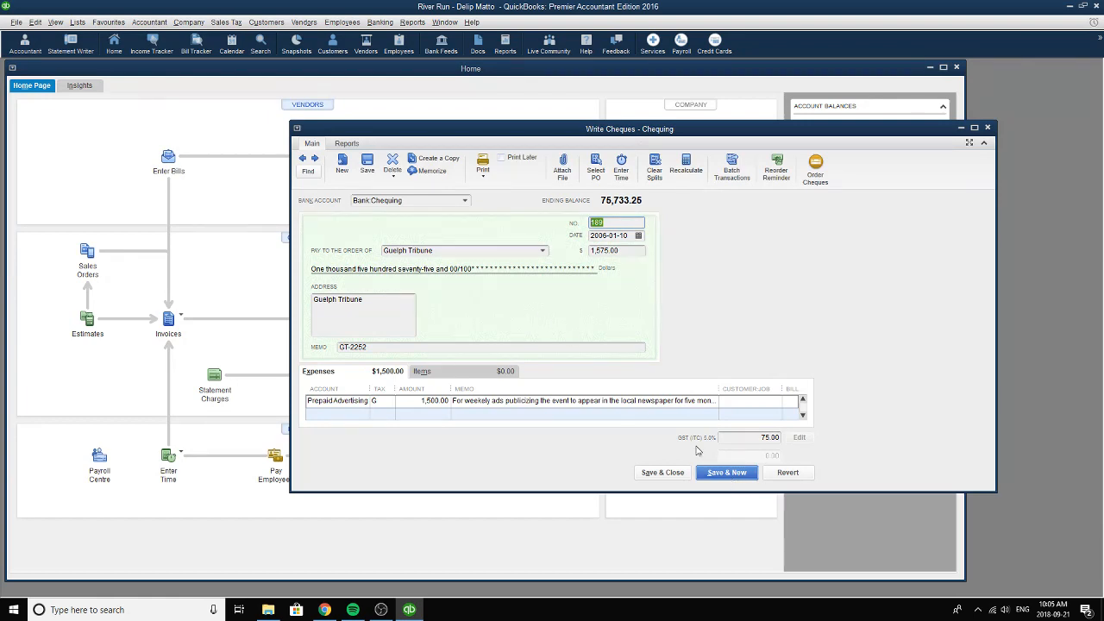
Go to the next recorded cheque, payable to Staples, and choose Chequing as its bank account.
{"action": "left_click", "coordinate": [314, 159]}
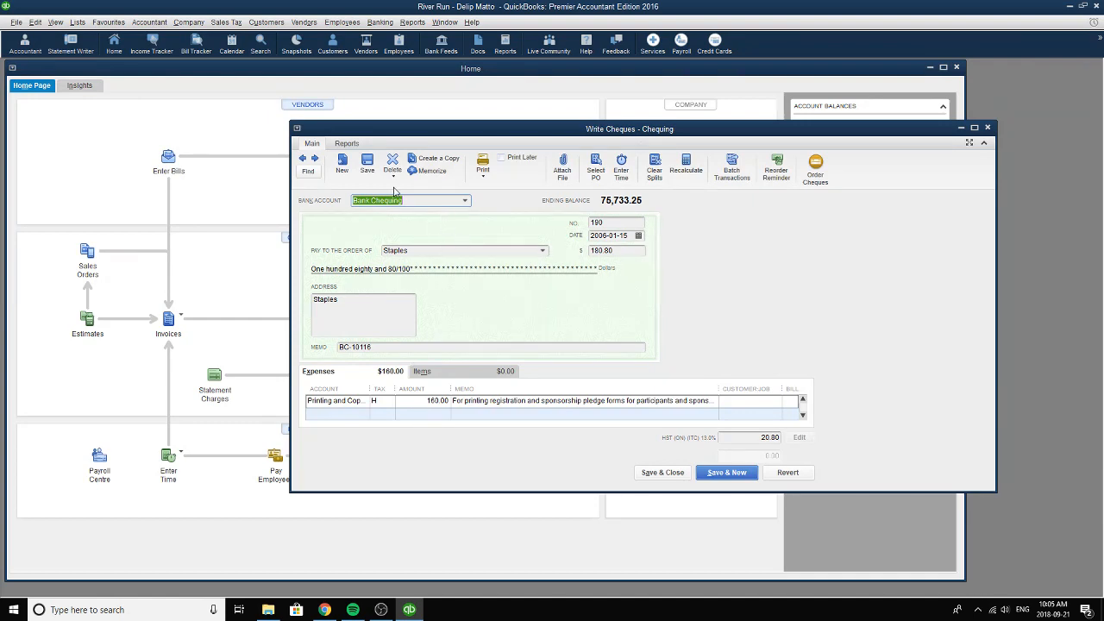
{"action": "left_click", "coordinate": [466, 201]}
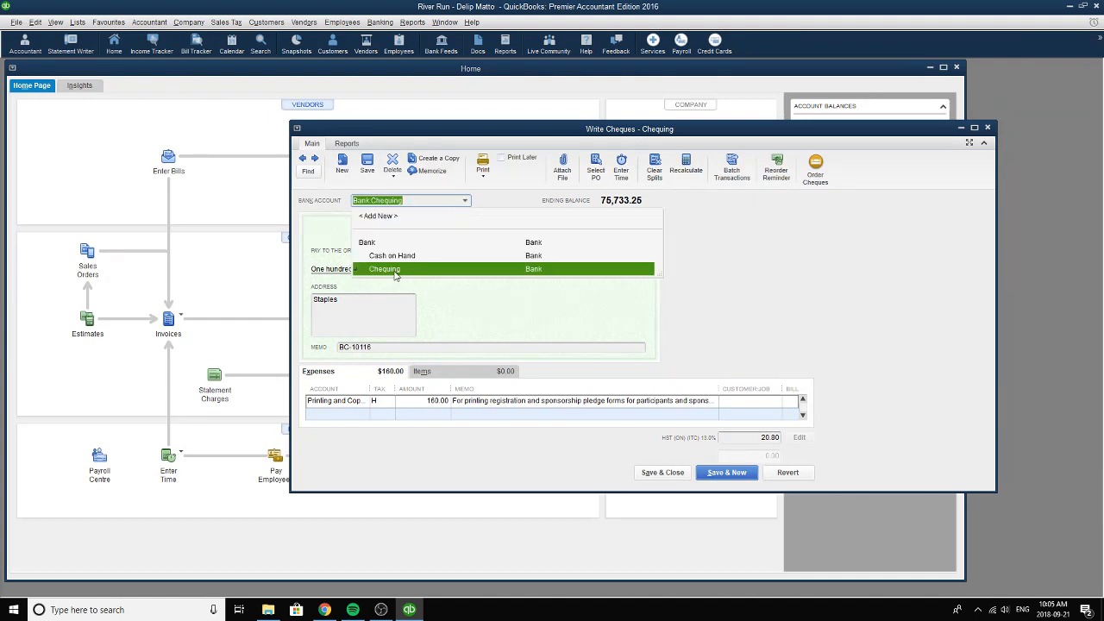
{"action": "left_click", "coordinate": [394, 273]}
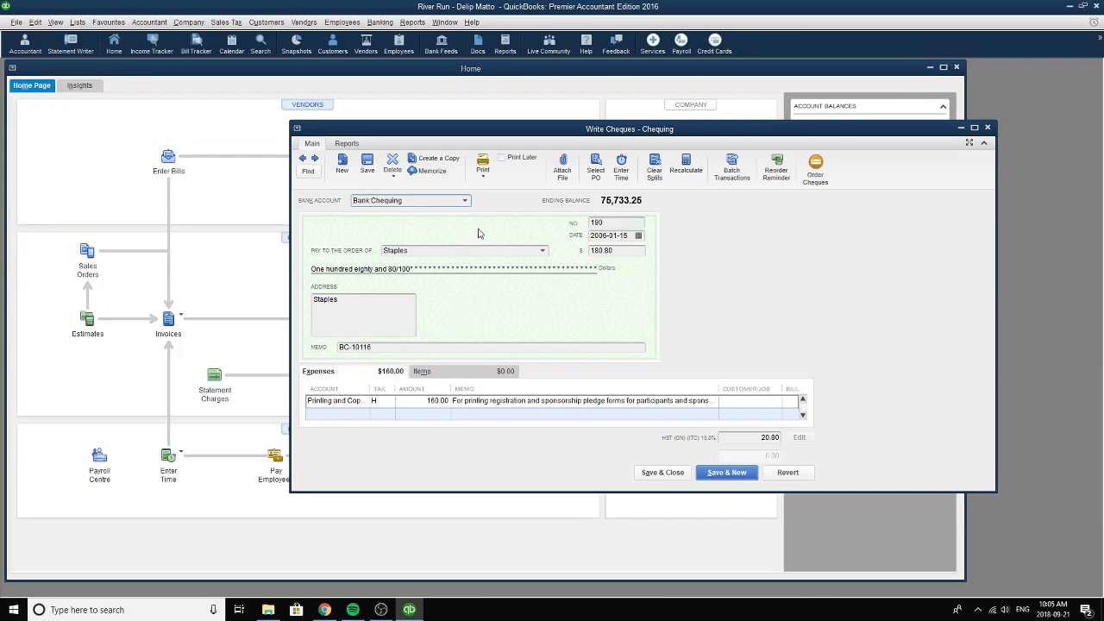
Check the Staples cheque's number and pick January 15, 2006 as its date.
{"action": "double_click", "coordinate": [612, 222]}
{"action": "left_click_drag", "start_coordinate": [634, 222], "coordinate": [570, 220]}
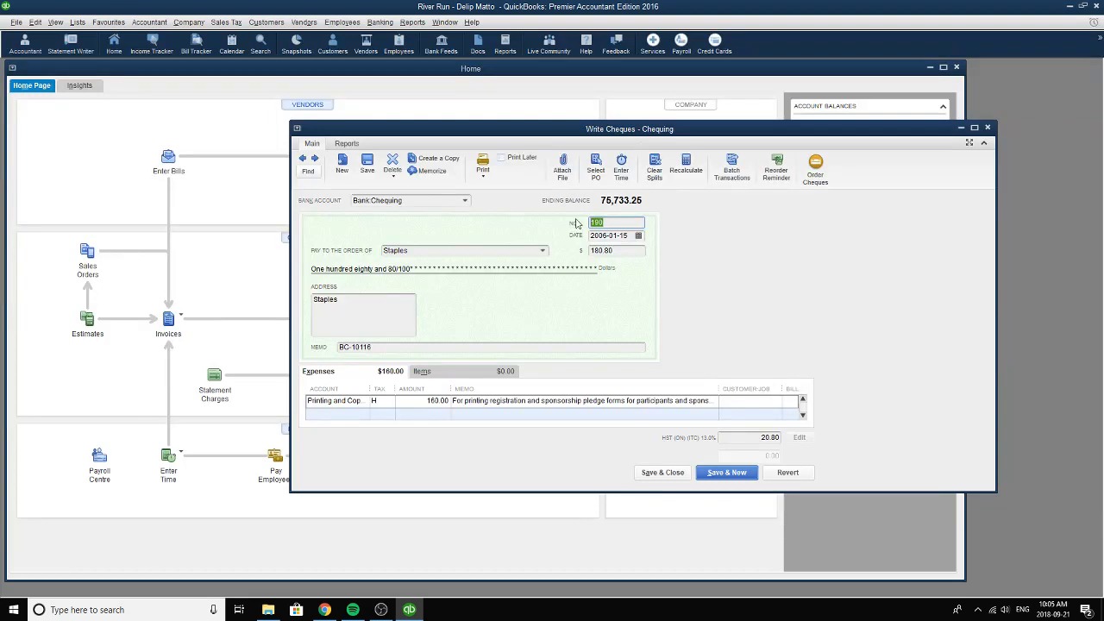
{"action": "left_click", "coordinate": [638, 235]}
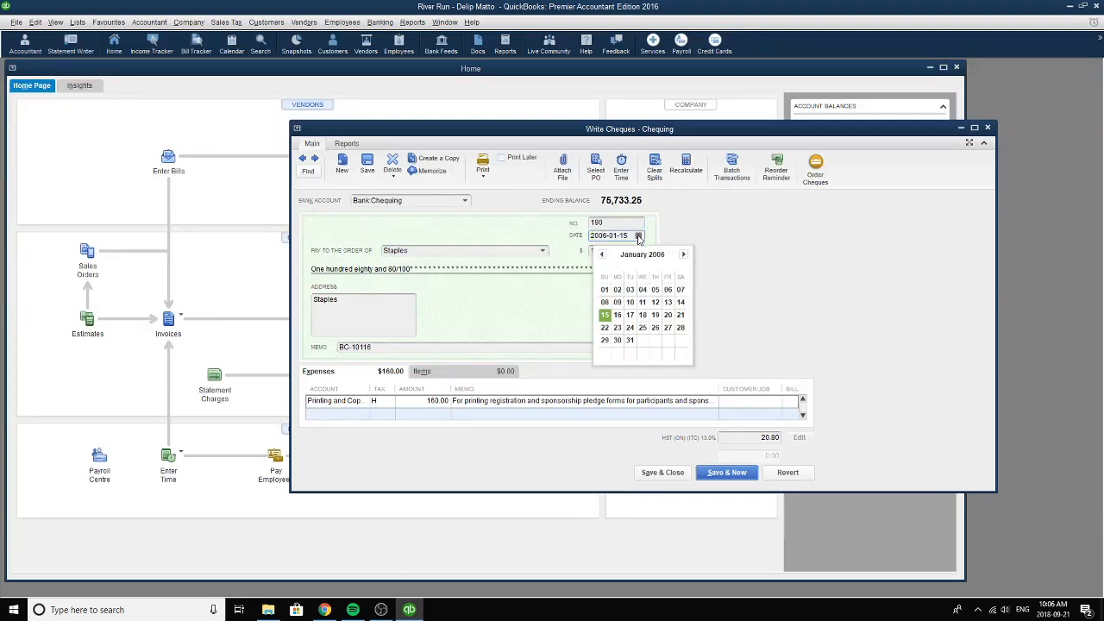
{"action": "left_click", "coordinate": [604, 315]}
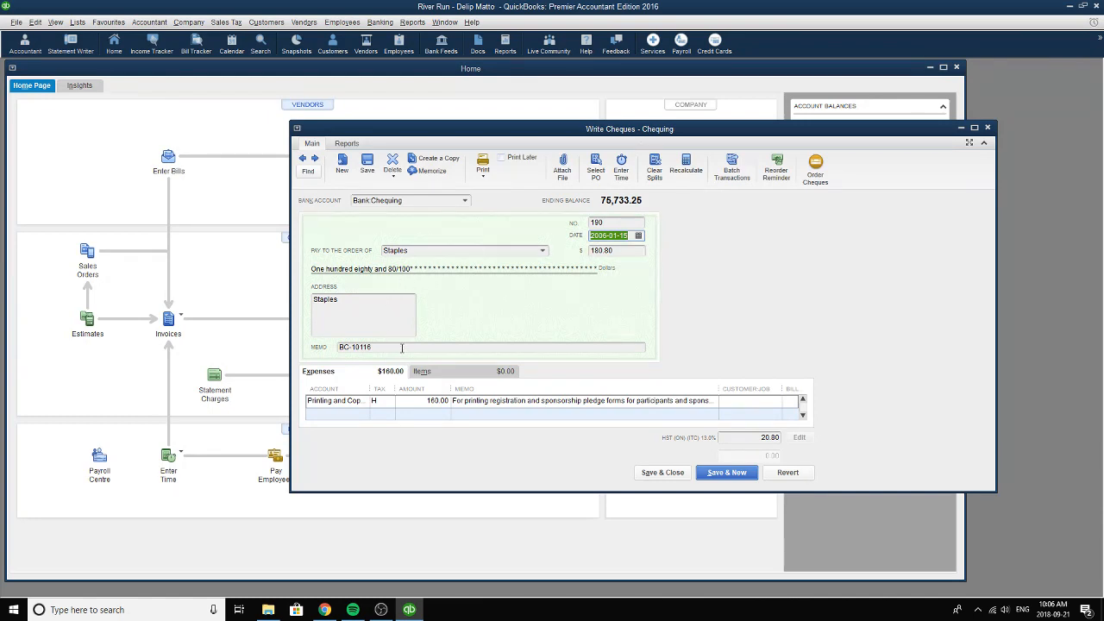
Replace the memo reference of the Staples cheque with S-9976.
{"action": "left_click_drag", "start_coordinate": [402, 348], "coordinate": [274, 341]}
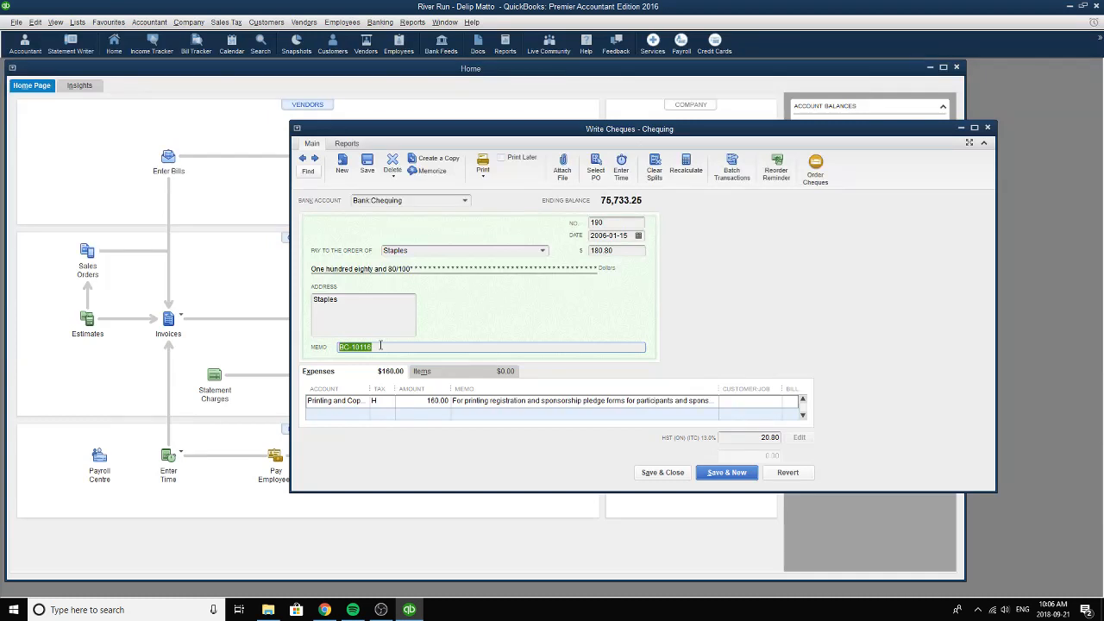
{"action": "type", "text": "S-9976"}
{"action": "left_click_drag", "start_coordinate": [365, 346], "coordinate": [280, 343]}
Look through the account list of the Staples expense line and keep Printing and Copying as its account.
{"action": "left_click", "coordinate": [356, 401]}
{"action": "left_click", "coordinate": [363, 401]}
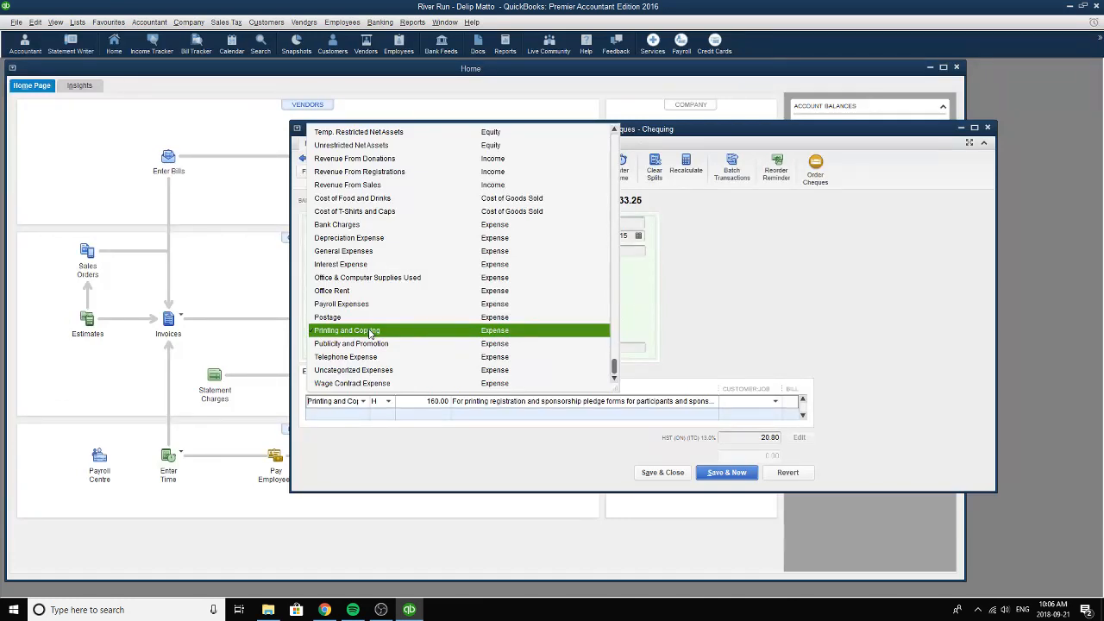
{"action": "scroll", "coordinate": [375, 294], "scroll_direction": "up", "scroll_amount": 15}
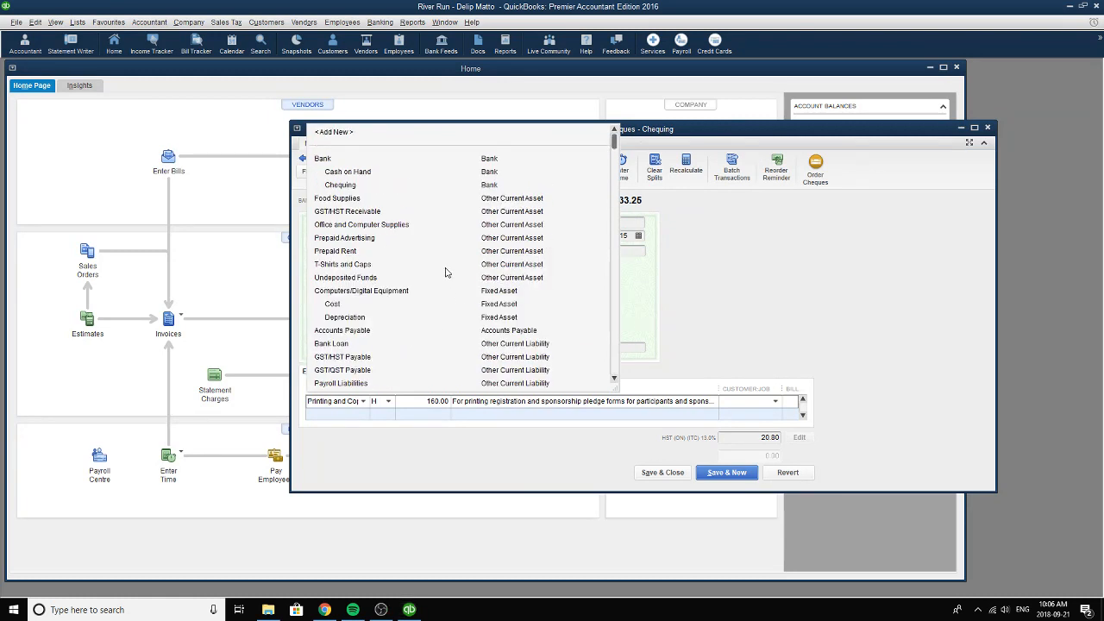
{"action": "scroll", "coordinate": [375, 293], "scroll_direction": "down", "scroll_amount": 9}
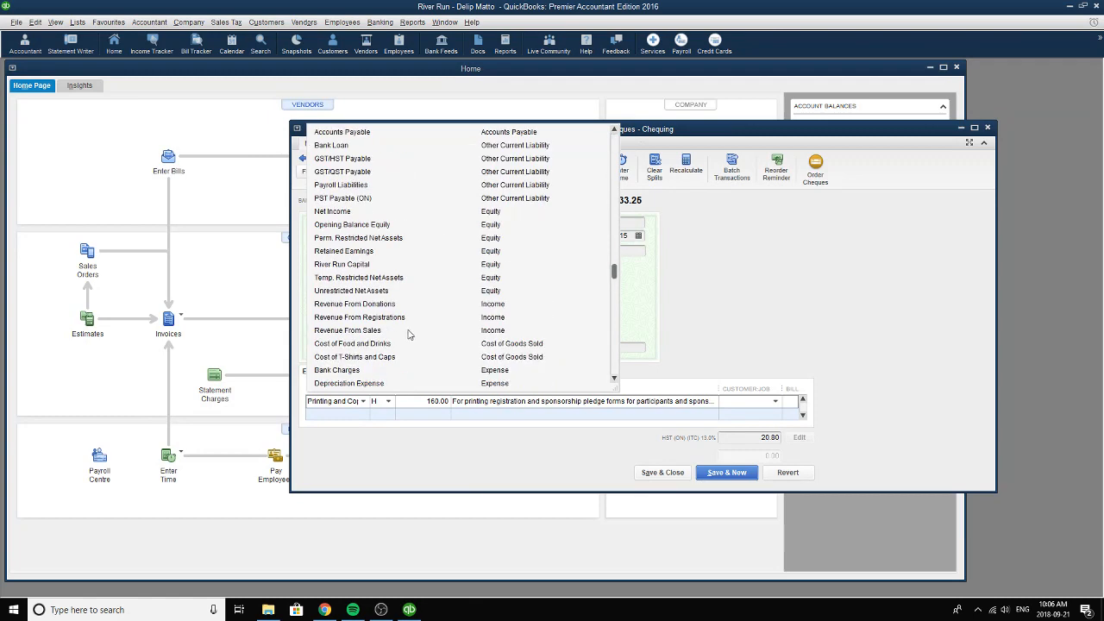
{"action": "left_click", "coordinate": [354, 328]}
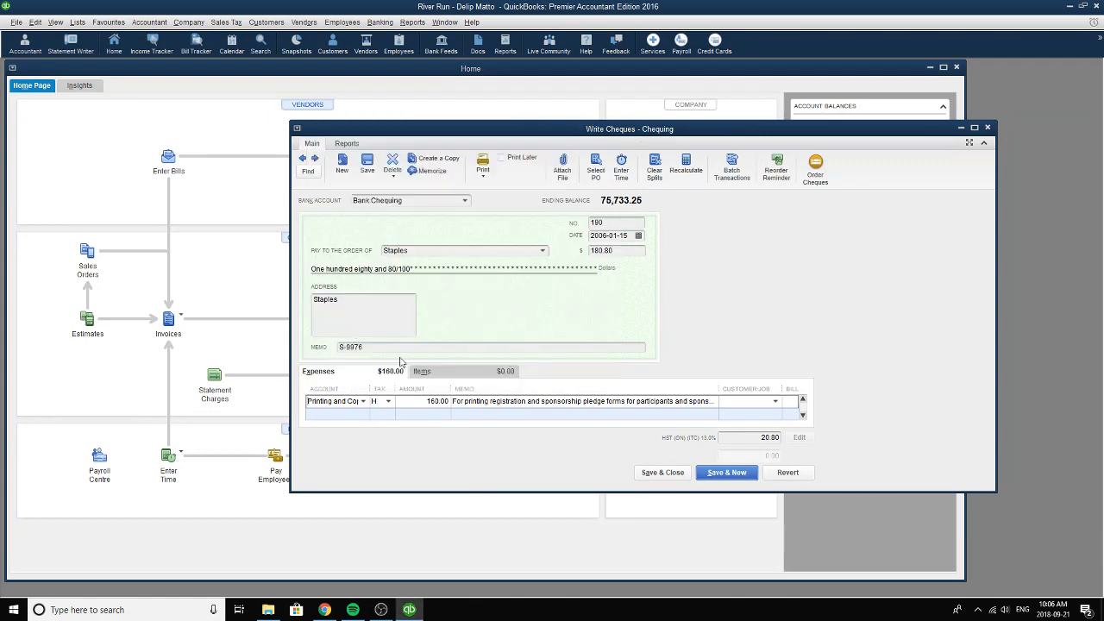
Review the printing line's amount and choose tax code H (HST (ON)) for it.
{"action": "left_click", "coordinate": [422, 401]}
{"action": "left_click_drag", "start_coordinate": [422, 401], "coordinate": [455, 401]}
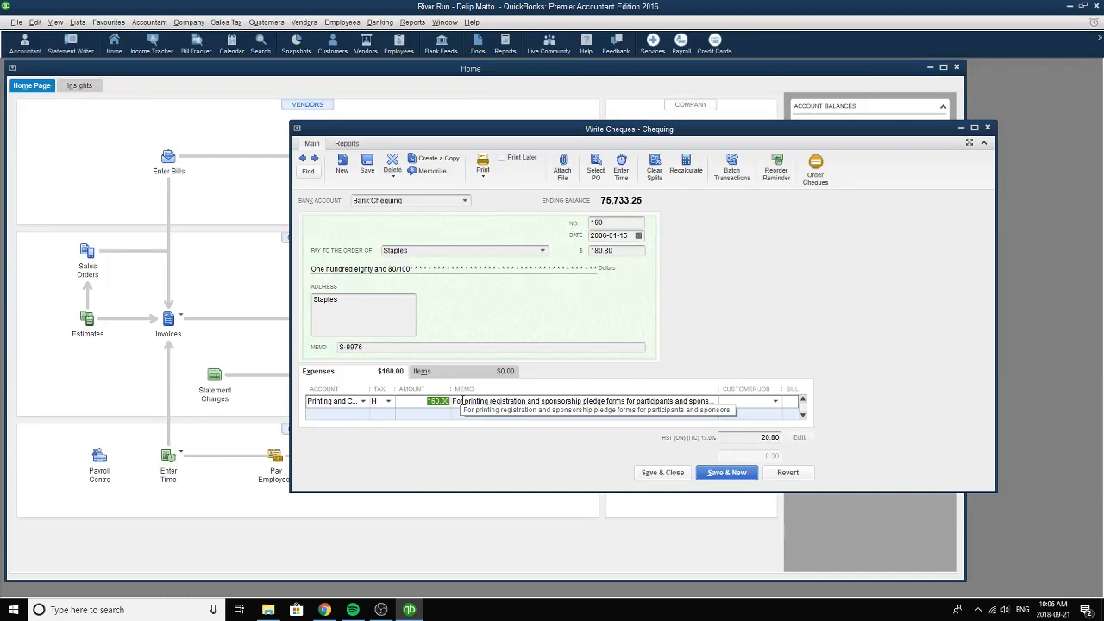
{"action": "left_click", "coordinate": [388, 401]}
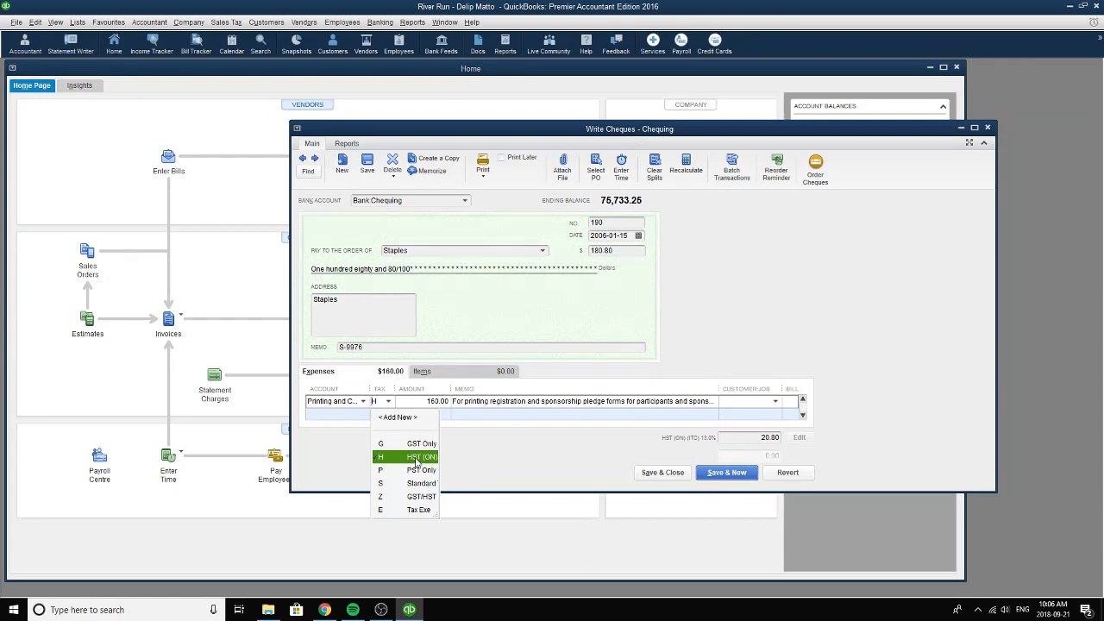
{"action": "left_click", "coordinate": [417, 457]}
{"action": "key", "text": "Tab"}
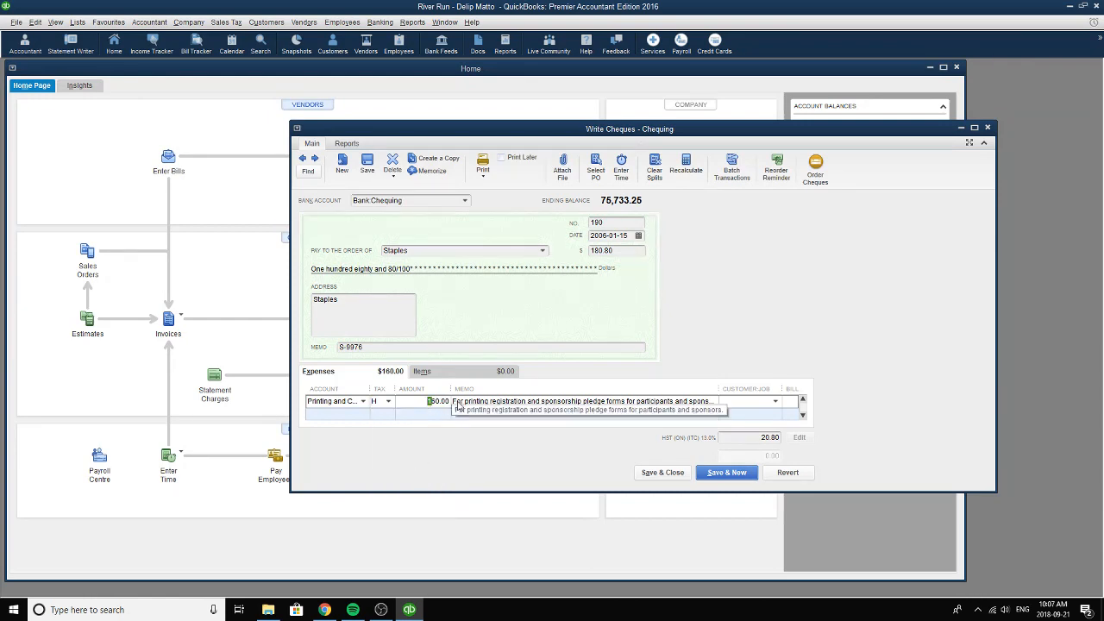
Read through the printing line's full memo text and check the Staples cheque's total amount.
{"action": "left_click", "coordinate": [453, 405]}
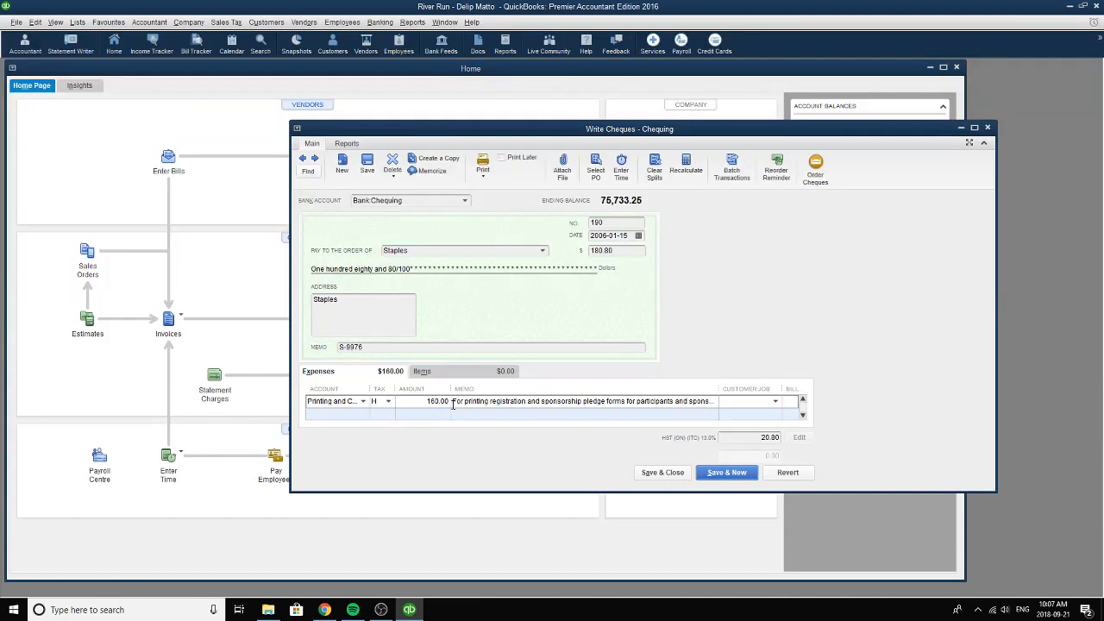
{"action": "left_click_drag", "start_coordinate": [453, 405], "coordinate": [719, 405]}
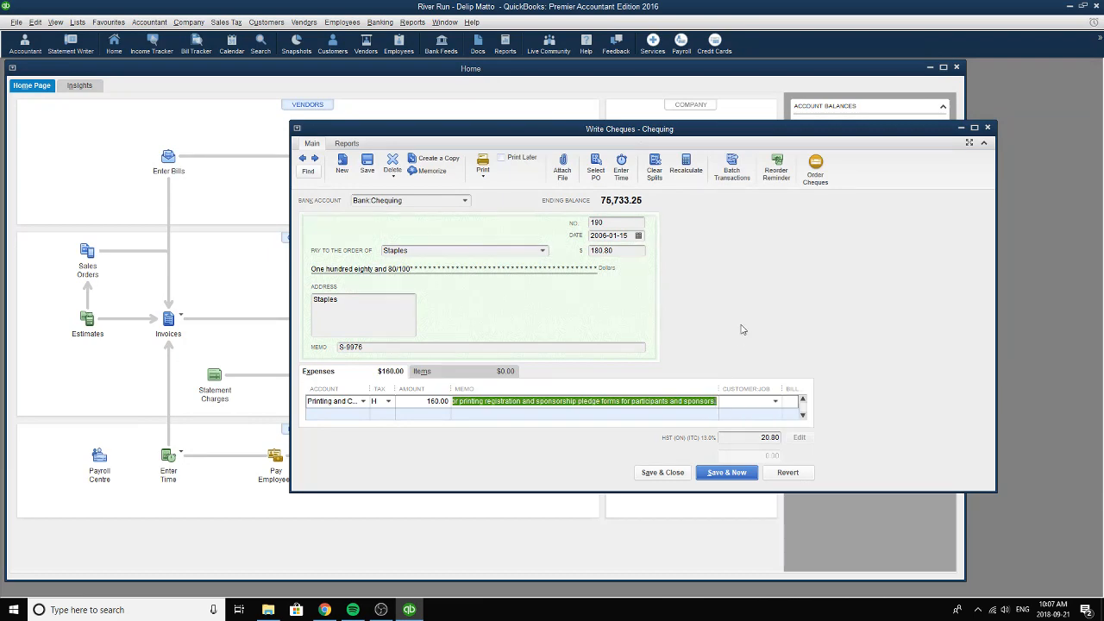
{"action": "left_click", "coordinate": [639, 251]}
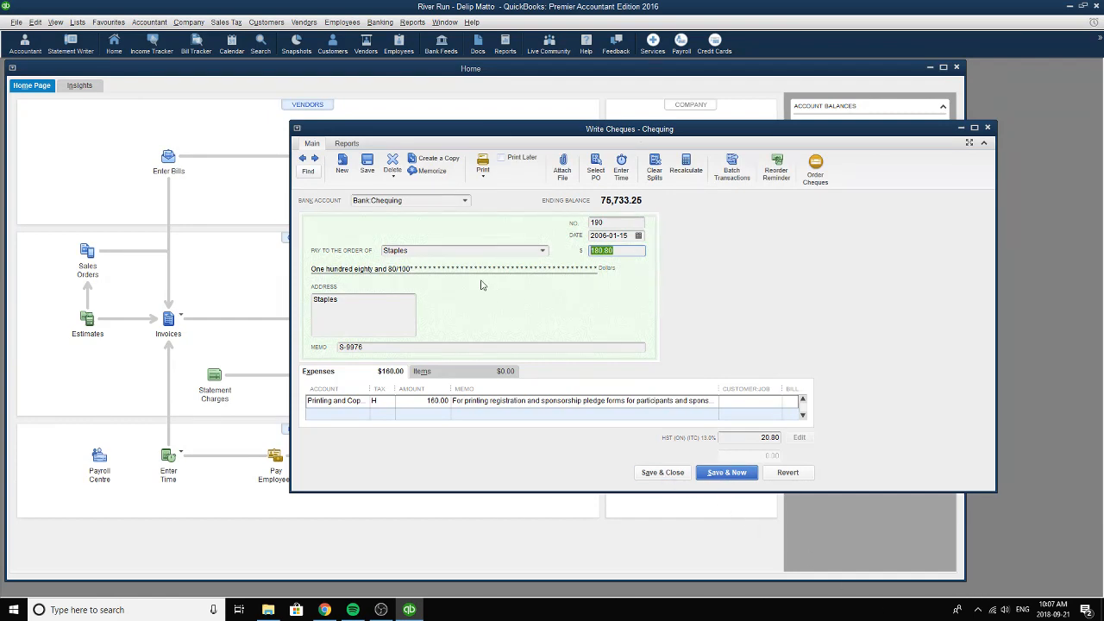
Move on to the next cheque while recording the Staples changes, and choose Bell Canada as its payee.
{"action": "left_click", "coordinate": [315, 159]}
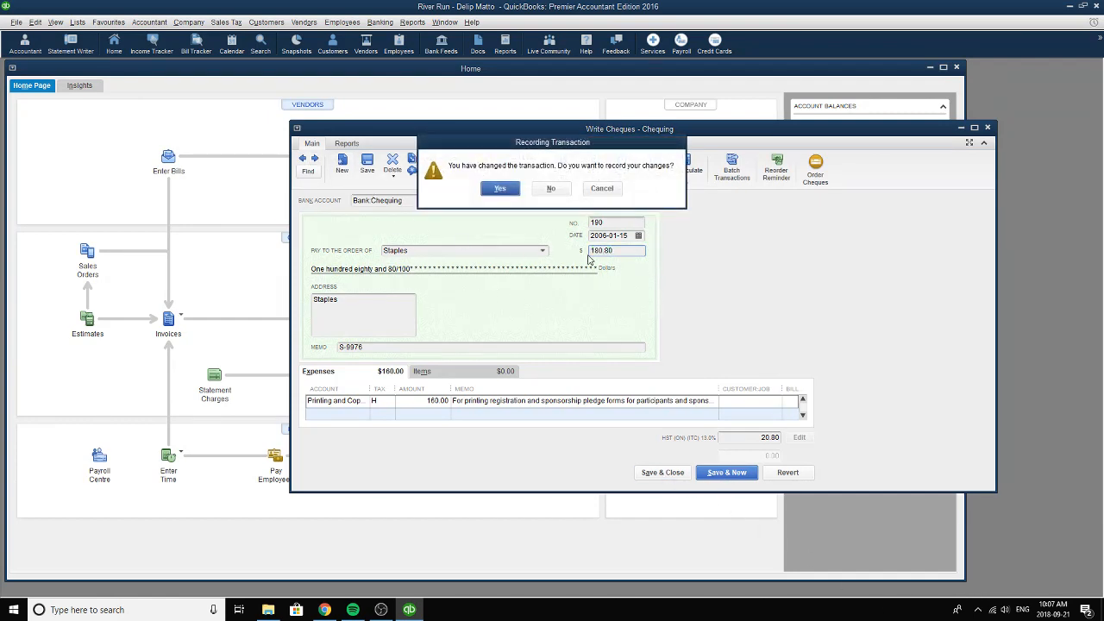
{"action": "left_click", "coordinate": [515, 195]}
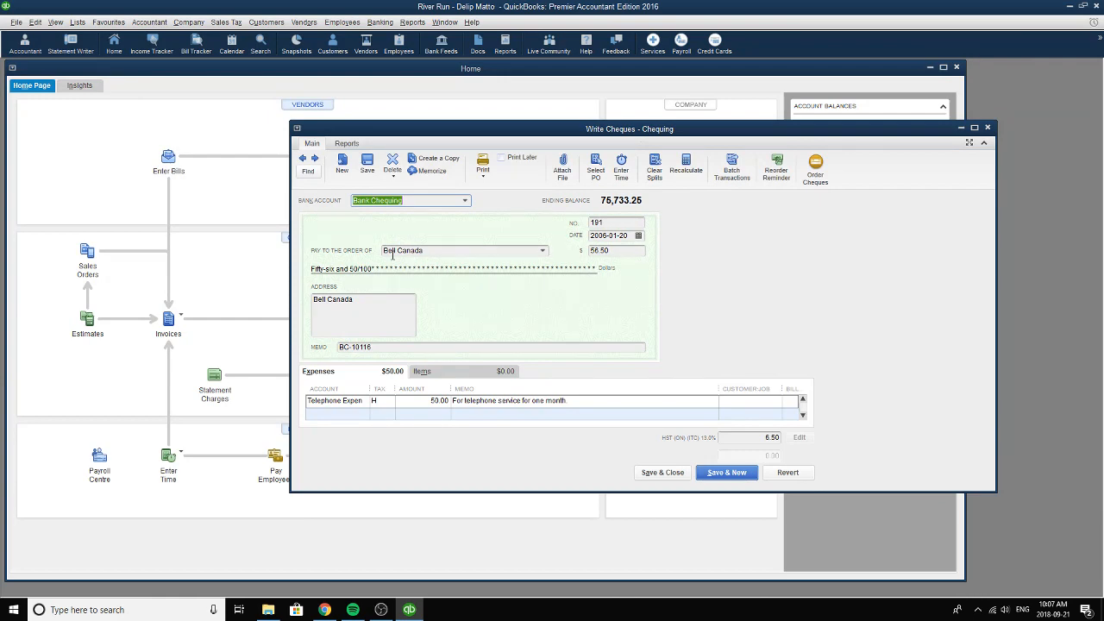
{"action": "left_click", "coordinate": [542, 252]}
{"action": "left_click", "coordinate": [411, 331]}
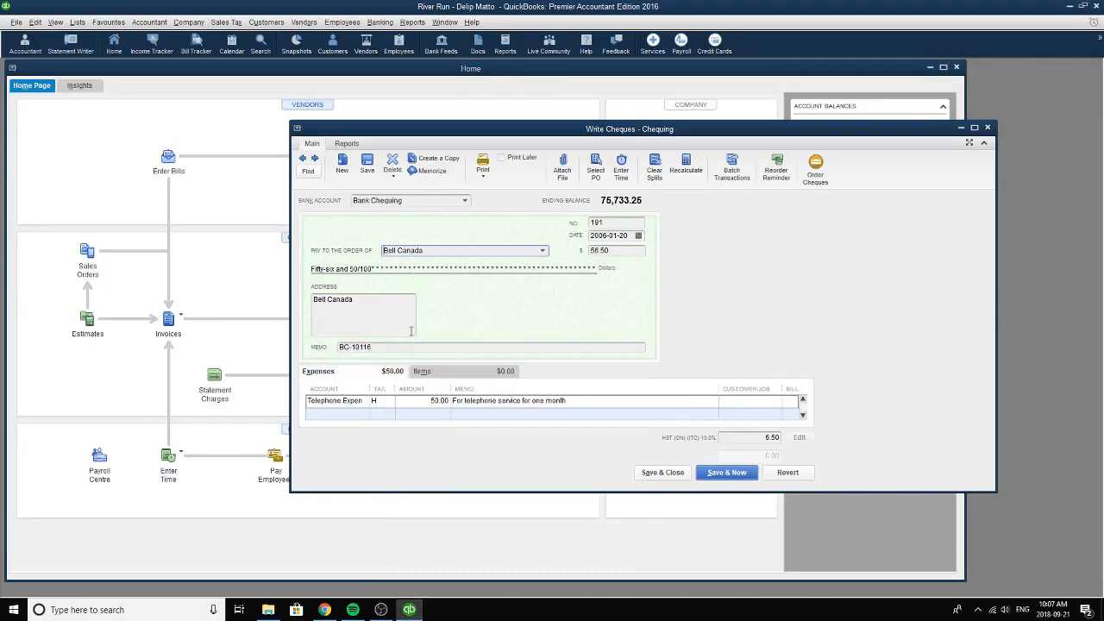
Review the Bell Canada cheque's number, its date in the calendar and its memo reference.
{"action": "left_click", "coordinate": [629, 223]}
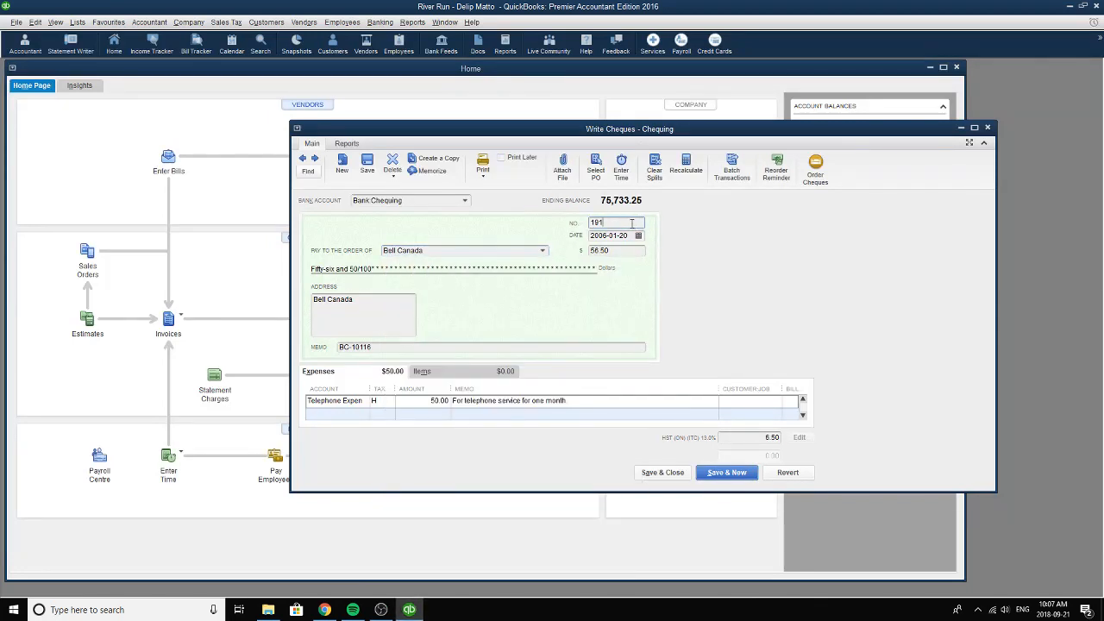
{"action": "left_click_drag", "start_coordinate": [631, 222], "coordinate": [567, 221]}
{"action": "left_click", "coordinate": [639, 236]}
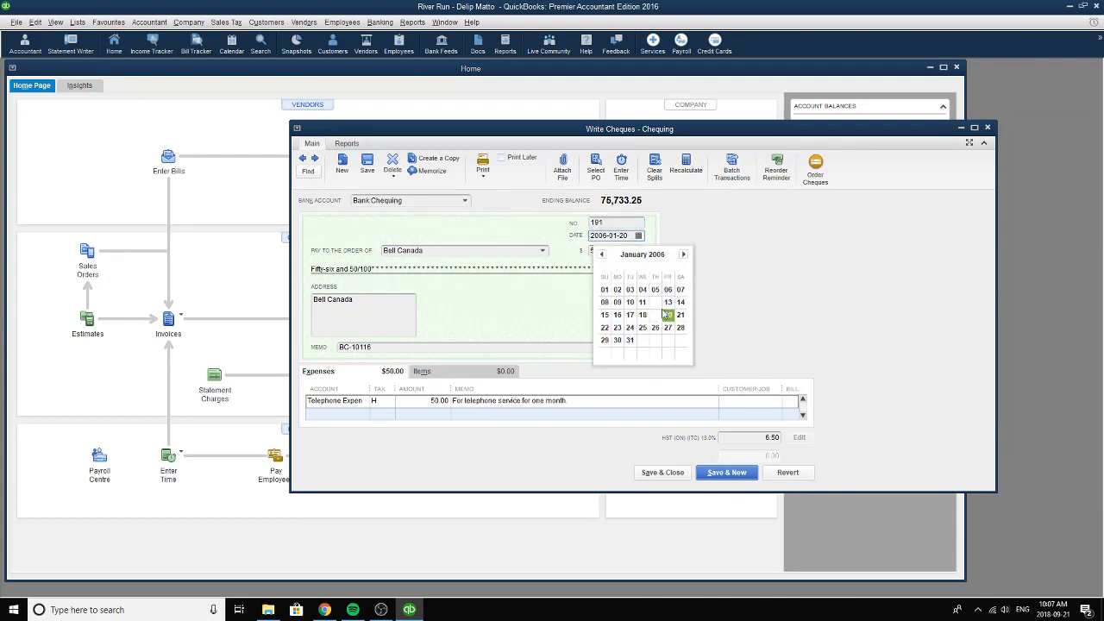
{"action": "key", "text": "Escape"}
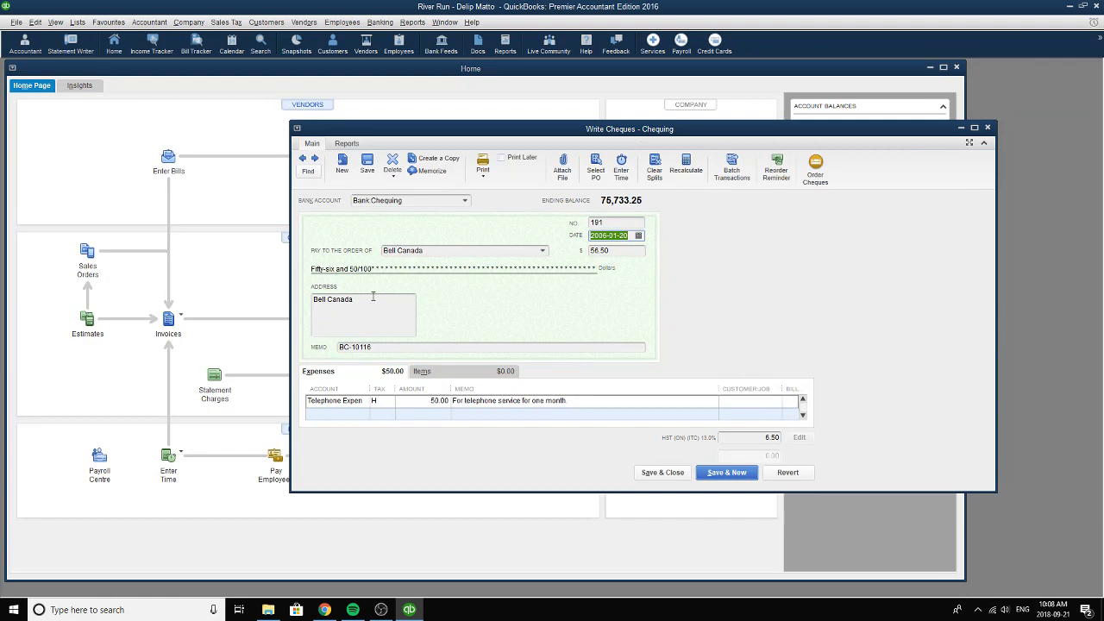
{"action": "left_click_drag", "start_coordinate": [402, 347], "coordinate": [332, 348]}
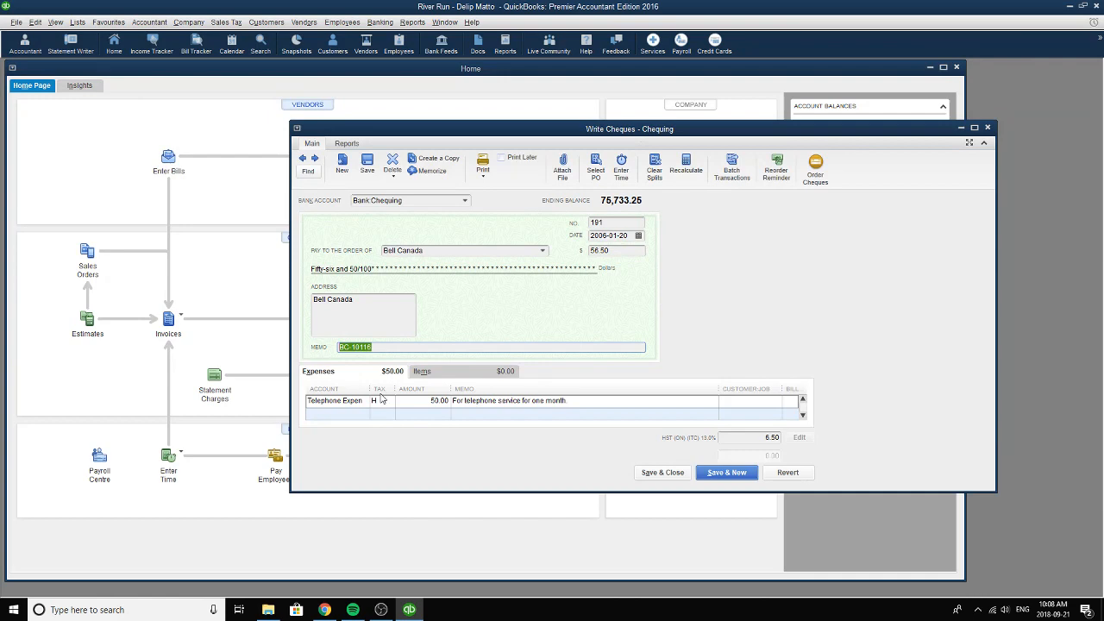
Choose Telephone Expense as the account of the Bell Canada expense line.
{"action": "left_click", "coordinate": [320, 400]}
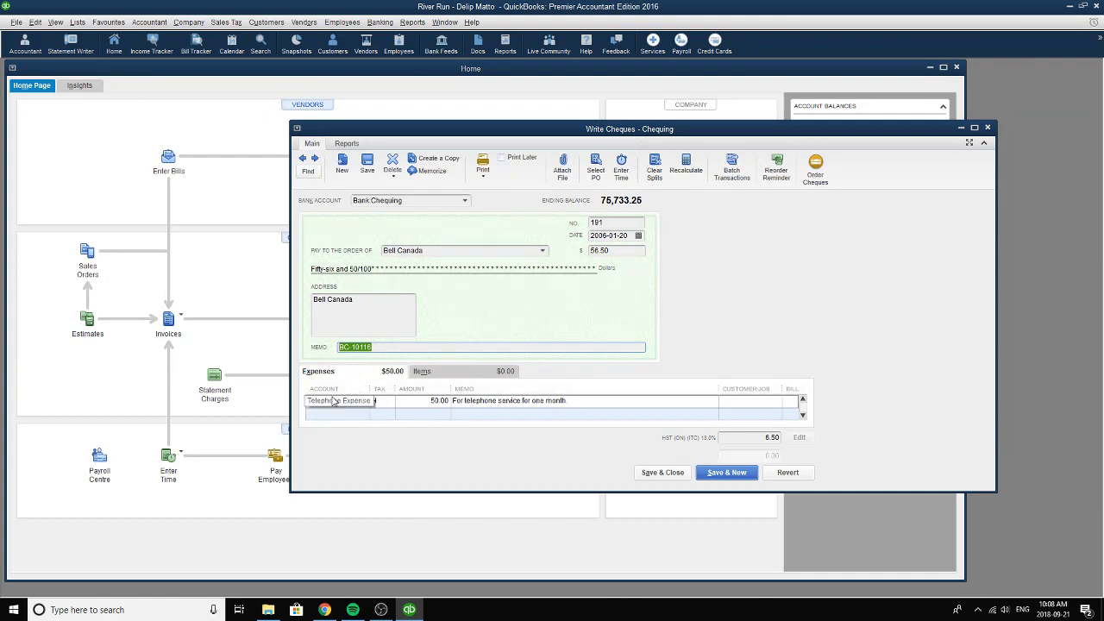
{"action": "left_click", "coordinate": [363, 401]}
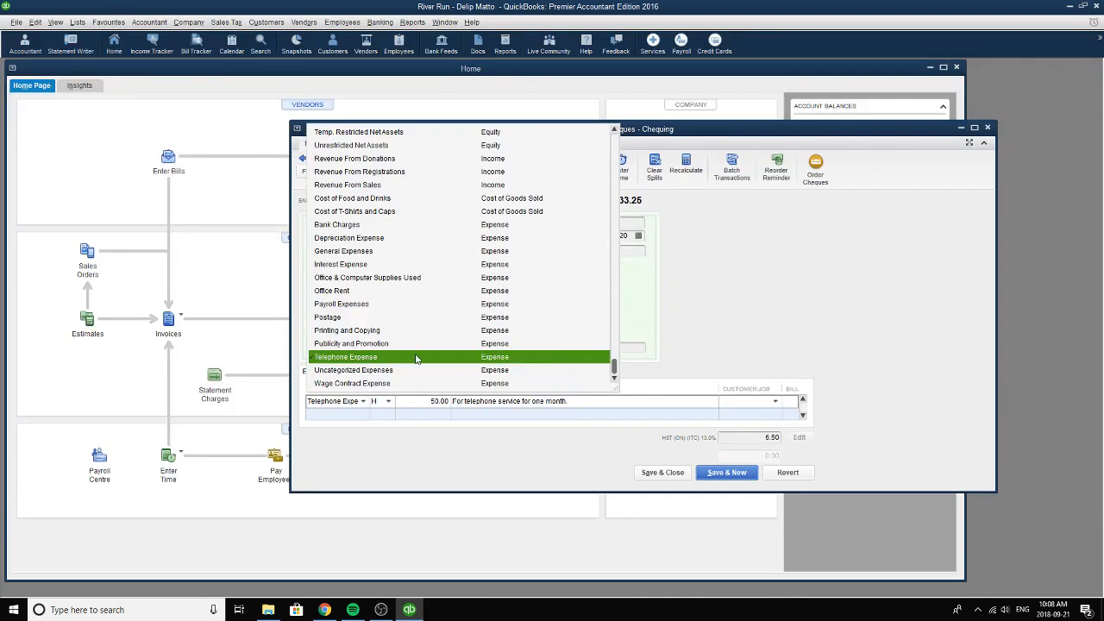
{"action": "left_click", "coordinate": [481, 357]}
Choose tax code H (HST (ON)) for the telephone line and review its amount, memo text and the cheque total.
{"action": "left_click", "coordinate": [388, 401]}
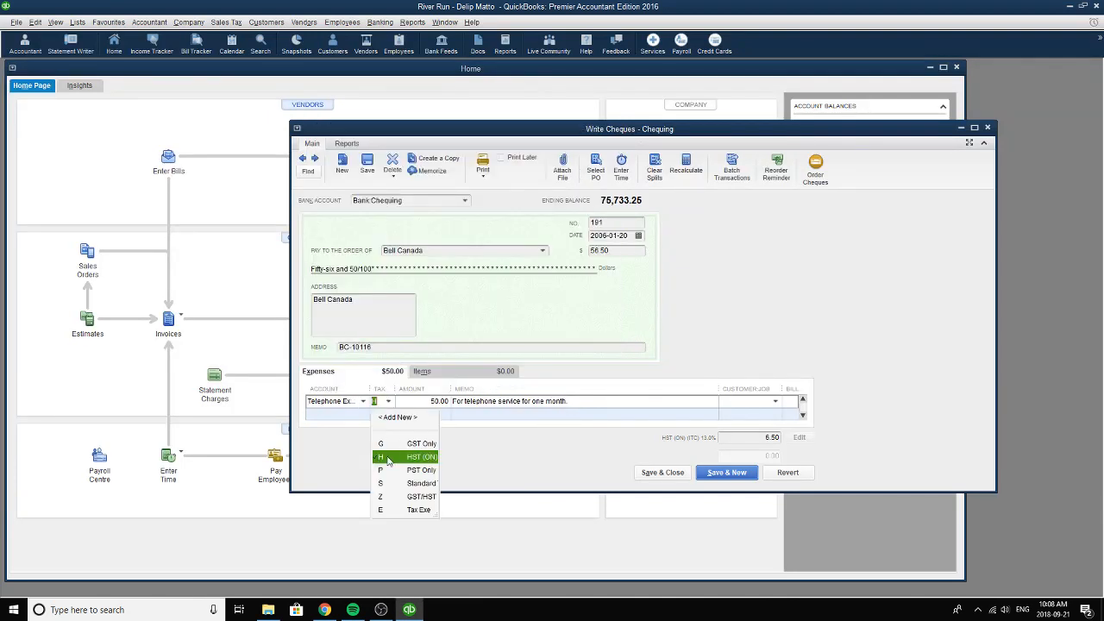
{"action": "left_click", "coordinate": [389, 457]}
{"action": "left_click", "coordinate": [440, 401]}
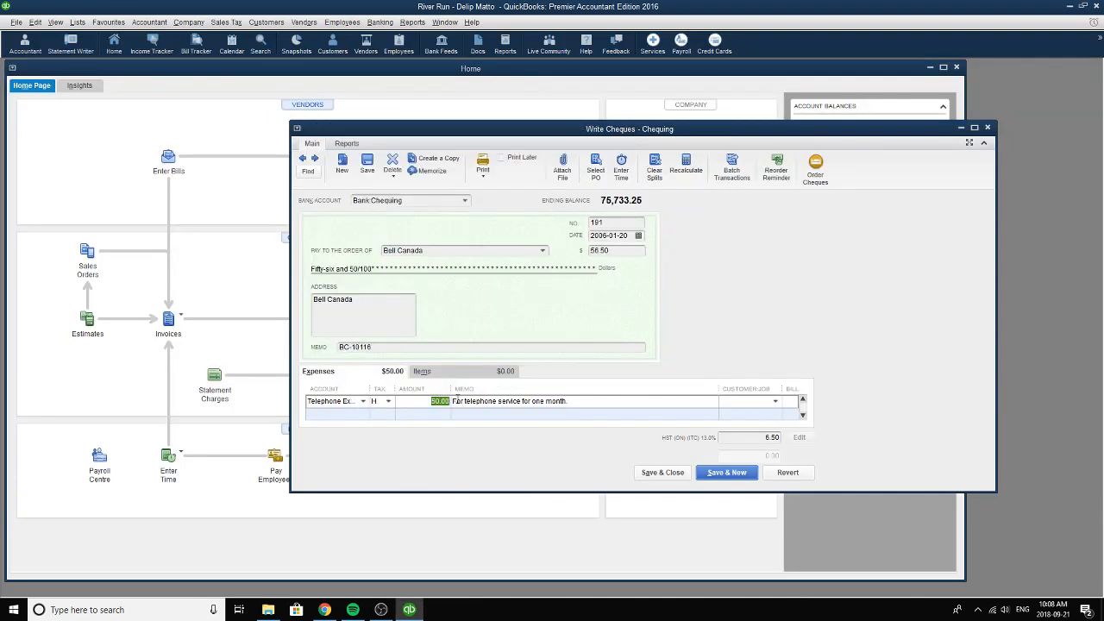
{"action": "left_click", "coordinate": [389, 401]}
{"action": "left_click", "coordinate": [391, 457]}
{"action": "left_click_drag", "start_coordinate": [568, 402], "coordinate": [444, 391]}
{"action": "left_click_drag", "start_coordinate": [617, 250], "coordinate": [588, 251]}
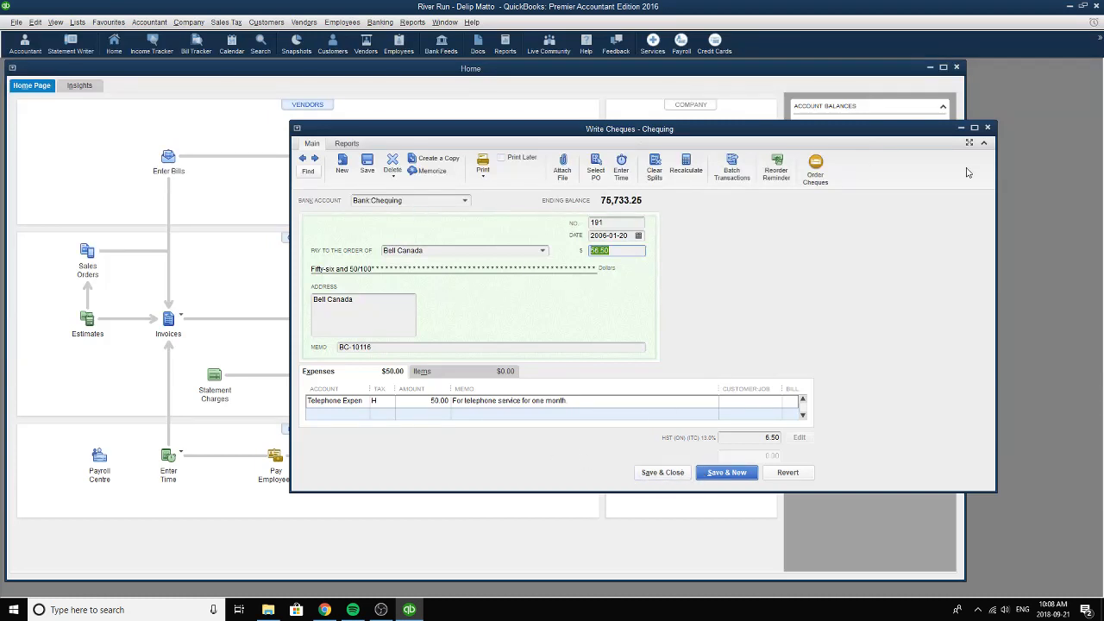
Close the Bell Canada cheque, reopen Write Cheques and browse back to contract wages cheque number 192 dated 2006-01-28.
{"action": "left_click", "coordinate": [987, 127]}
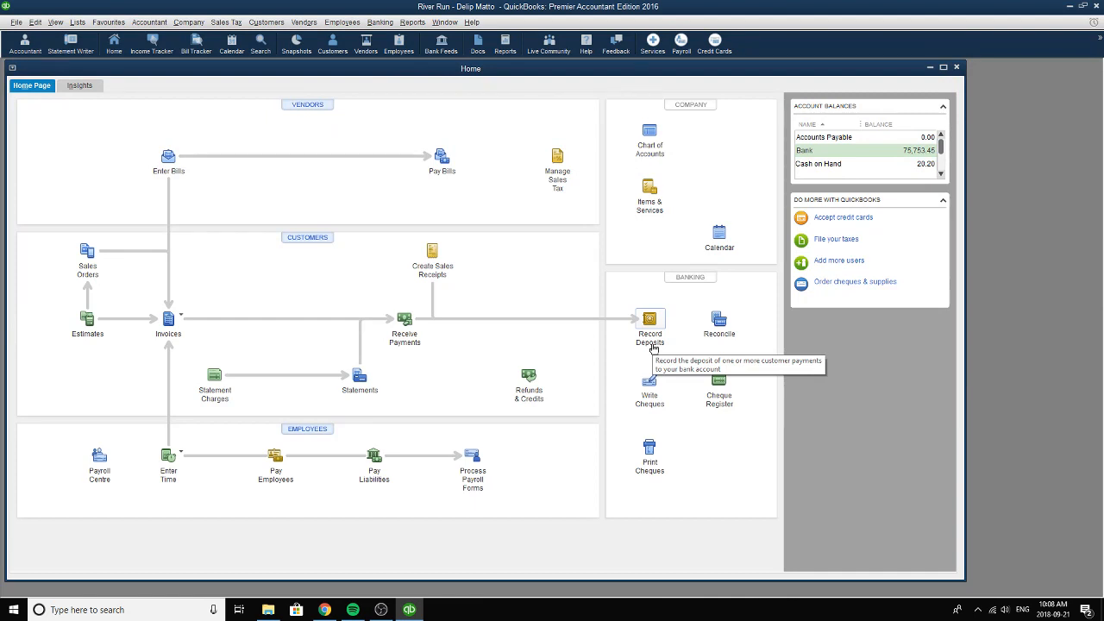
{"action": "left_click", "coordinate": [628, 376]}
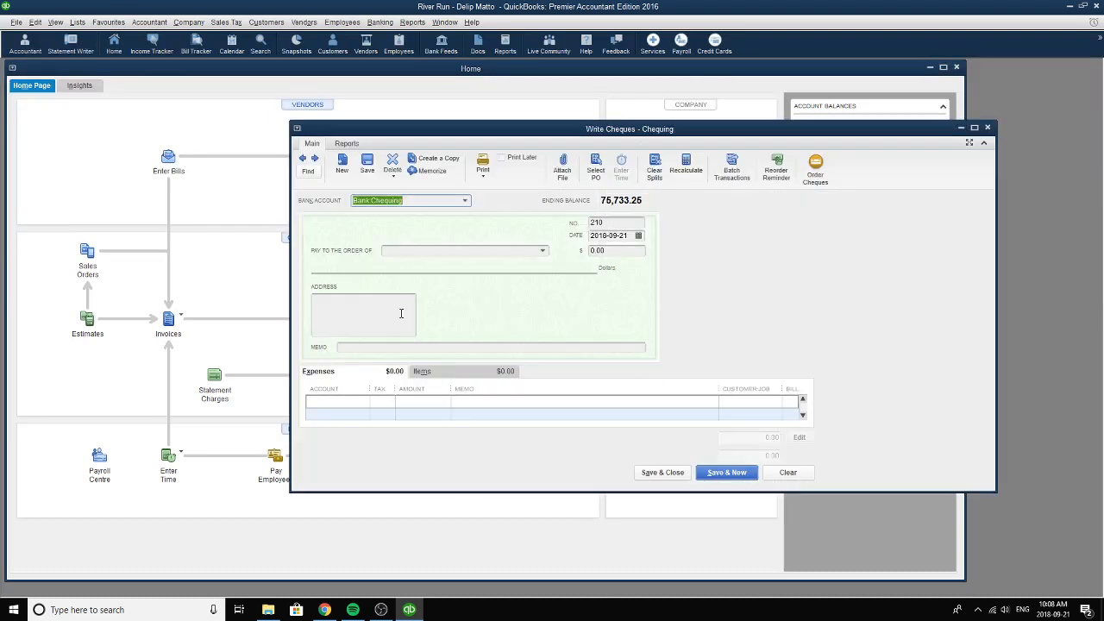
{"action": "left_click", "coordinate": [303, 160]}
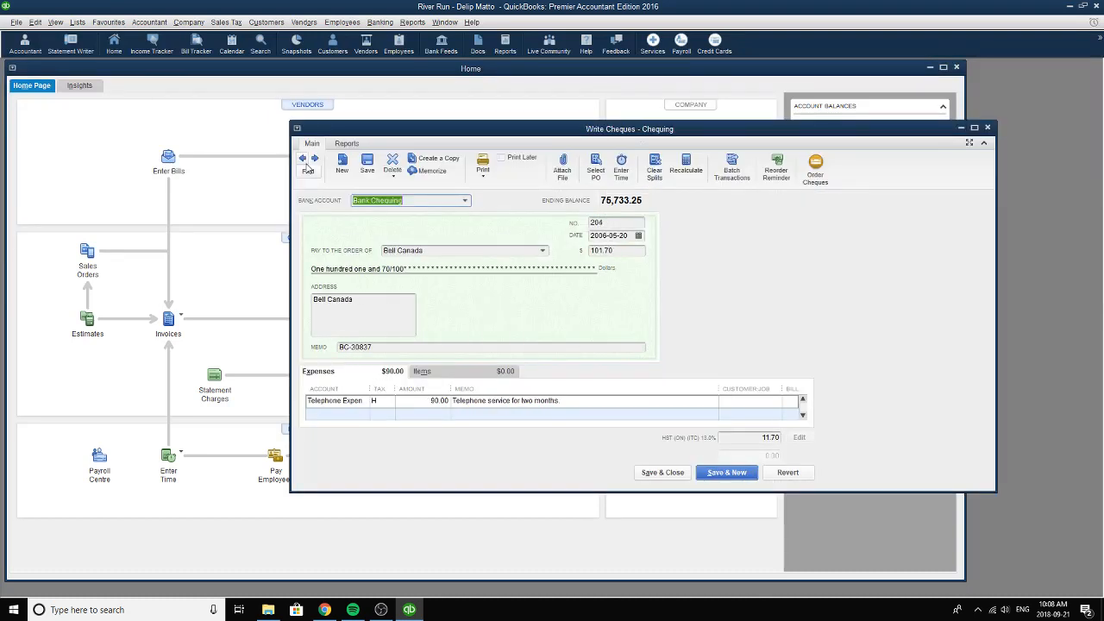
{"action": "left_click", "coordinate": [307, 168]}
{"action": "left_click", "coordinate": [307, 168]}
{"action": "left_click", "coordinate": [307, 168]}
{"action": "left_click", "coordinate": [307, 168]}
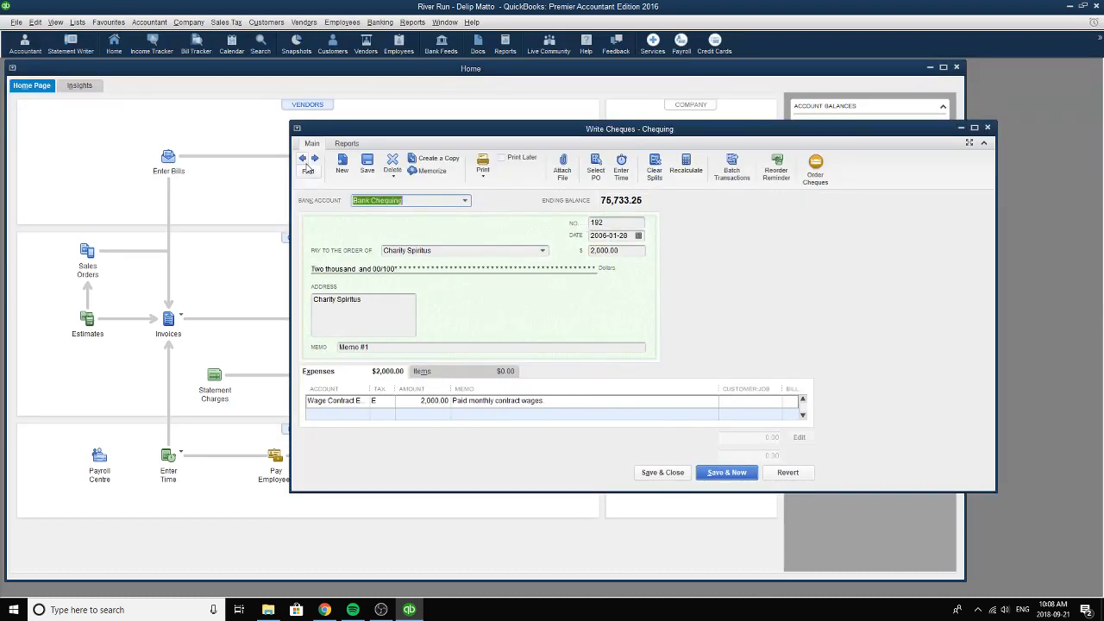
{"action": "left_click", "coordinate": [306, 163]}
{"action": "left_click", "coordinate": [305, 163]}
{"action": "left_click", "coordinate": [305, 163]}
{"action": "left_click", "coordinate": [305, 163]}
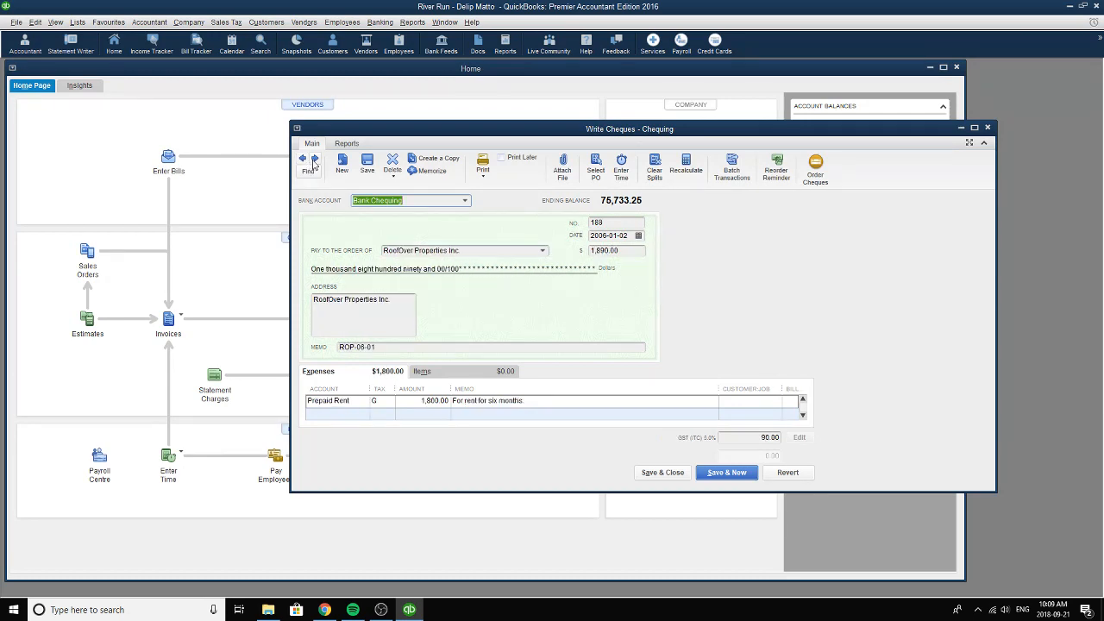
{"action": "left_click", "coordinate": [314, 160]}
{"action": "left_click", "coordinate": [314, 160]}
{"action": "left_click", "coordinate": [313, 160]}
{"action": "left_click", "coordinate": [314, 161]}
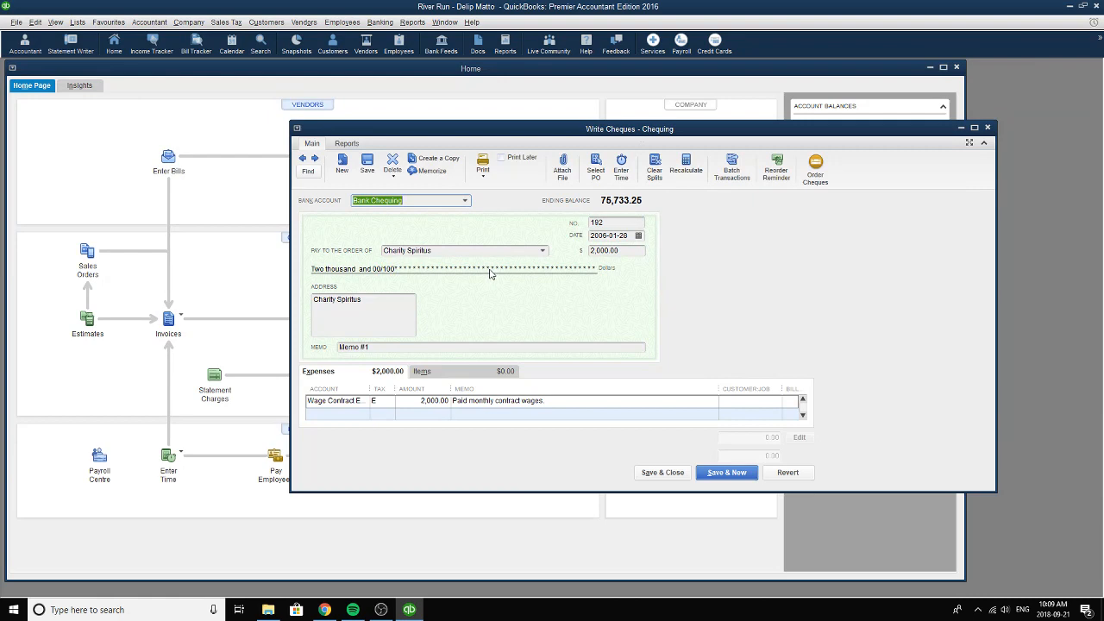
Review the contract wages cheque's payee, its date in the calendar, its cheque number and its memo.
{"action": "left_click", "coordinate": [379, 247]}
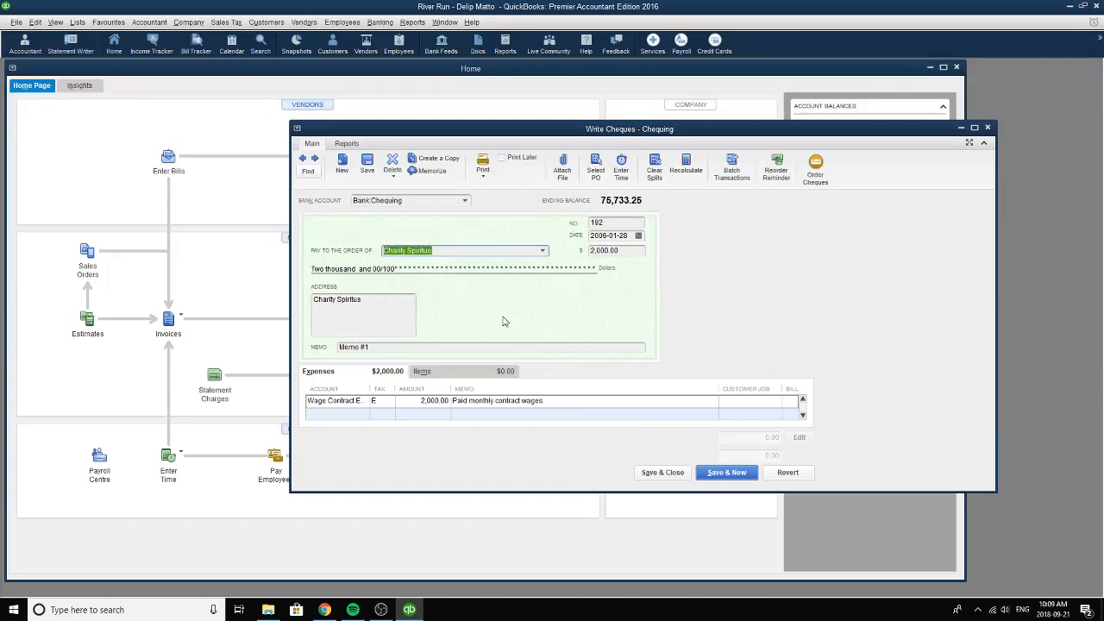
{"action": "left_click", "coordinate": [639, 236]}
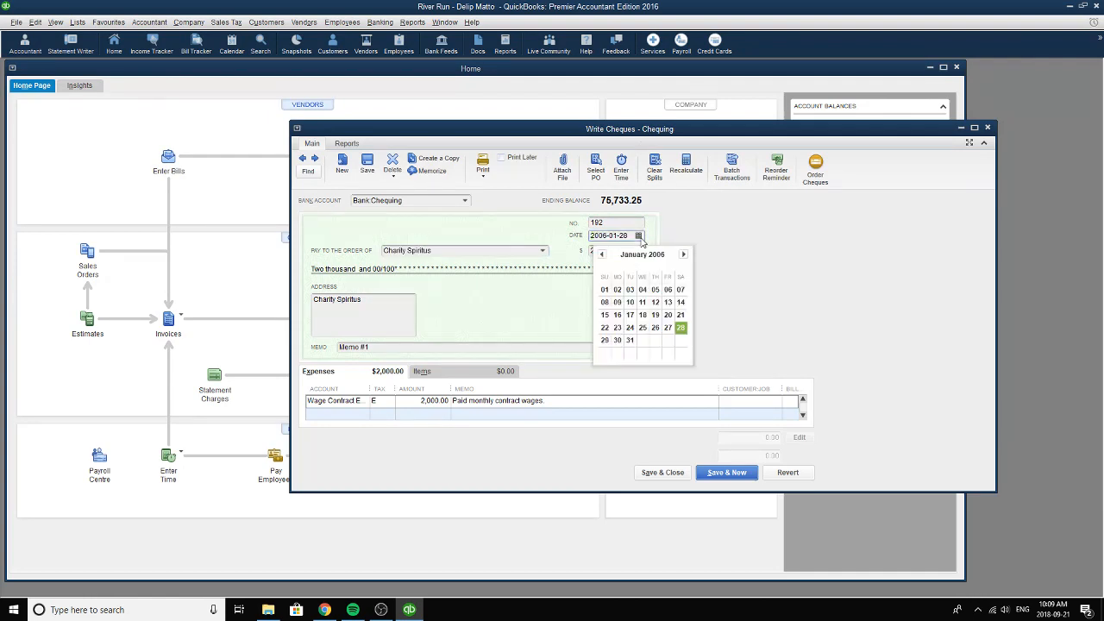
{"action": "left_click", "coordinate": [681, 331]}
{"action": "key", "text": "shift+Tab"}
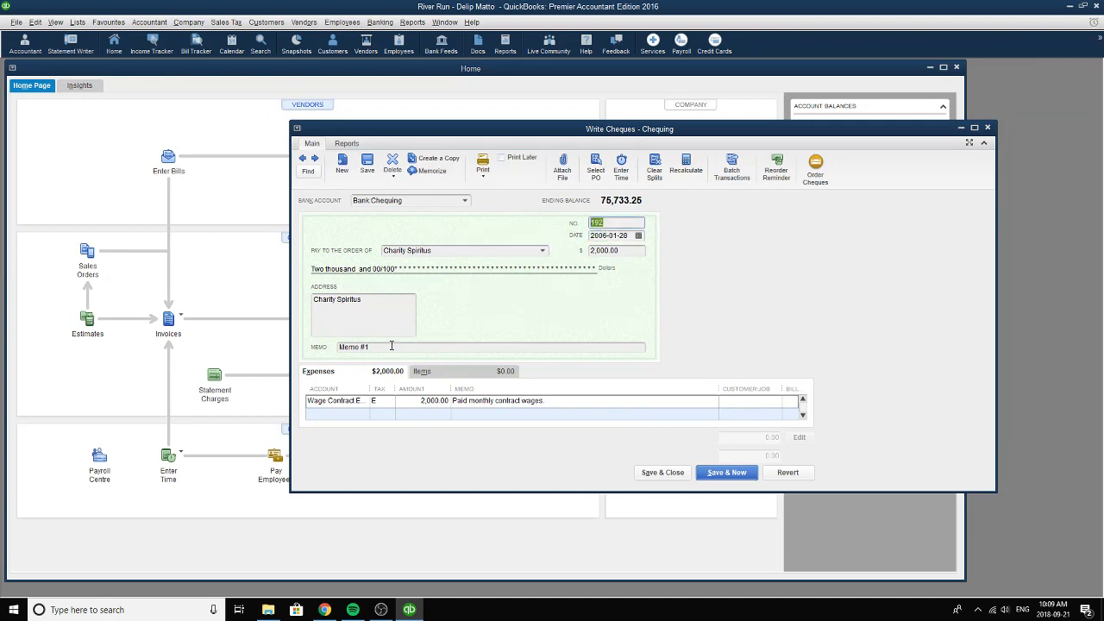
{"action": "left_click_drag", "start_coordinate": [389, 347], "coordinate": [338, 346]}
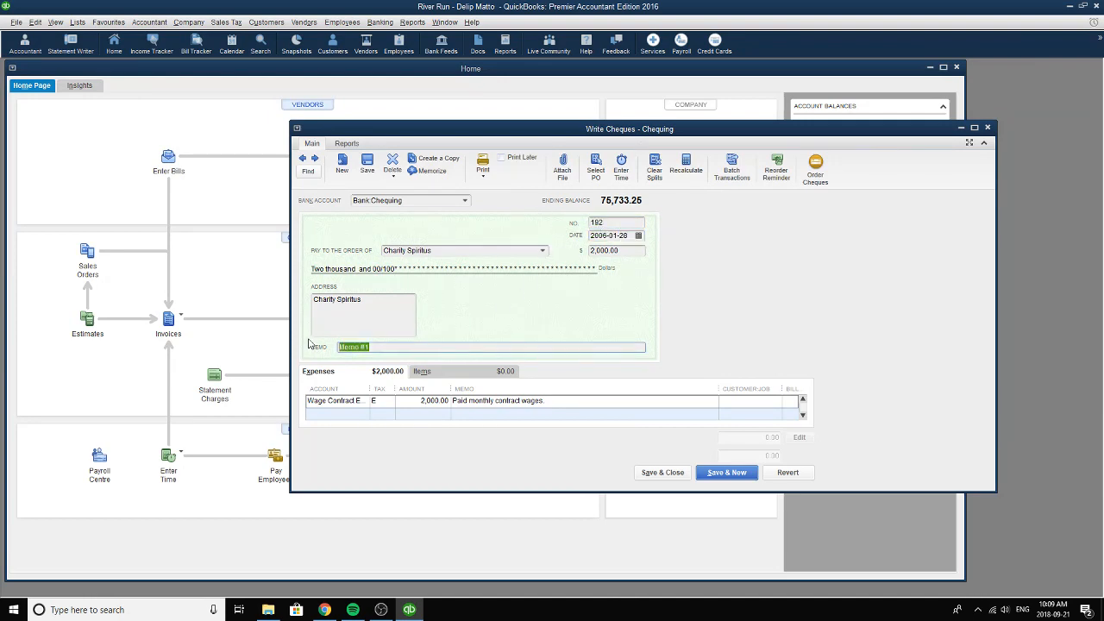
Choose Wage Contract Expense as the account of the wages cheque's expense line.
{"action": "left_click", "coordinate": [354, 404]}
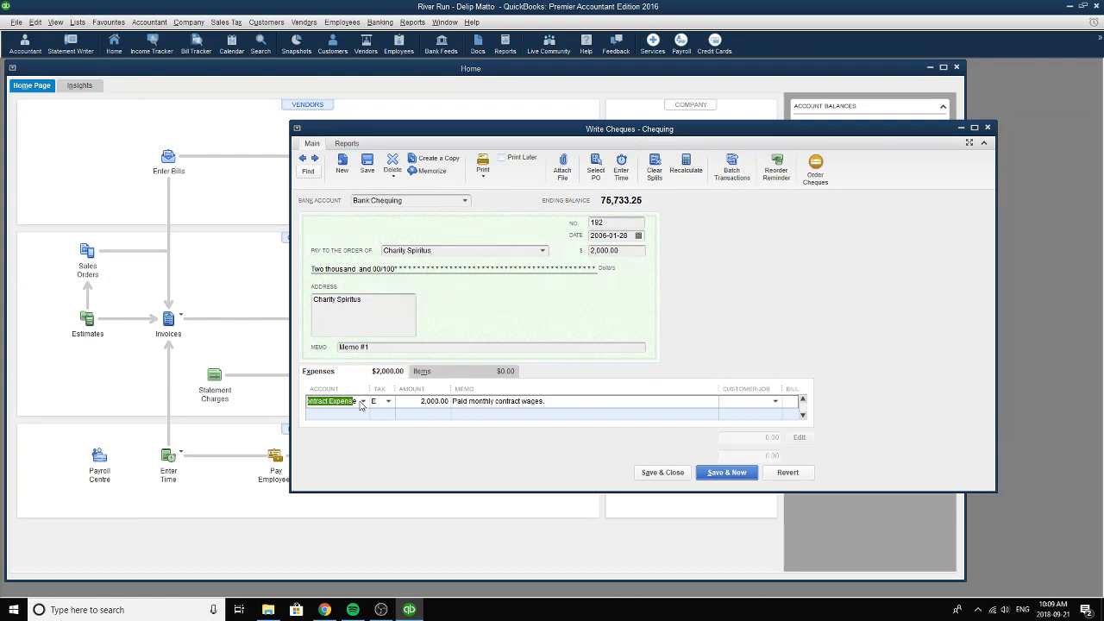
{"action": "left_click", "coordinate": [362, 402]}
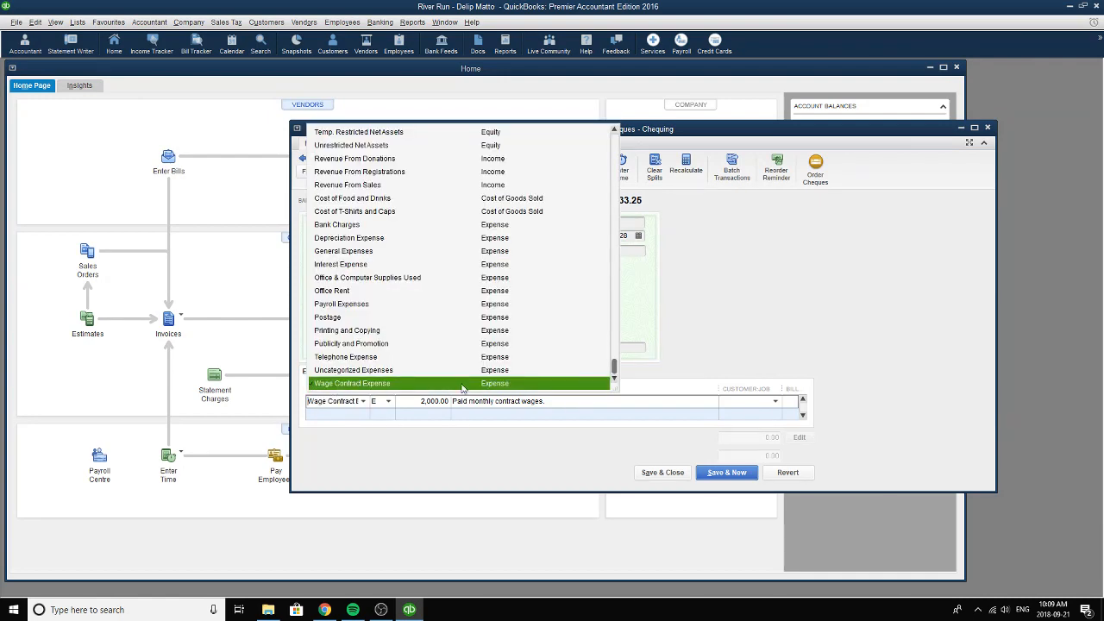
{"action": "left_click", "coordinate": [366, 387]}
Choose tax code E for the wages line and review its amount, memo text and the cheque total.
{"action": "left_click", "coordinate": [391, 404]}
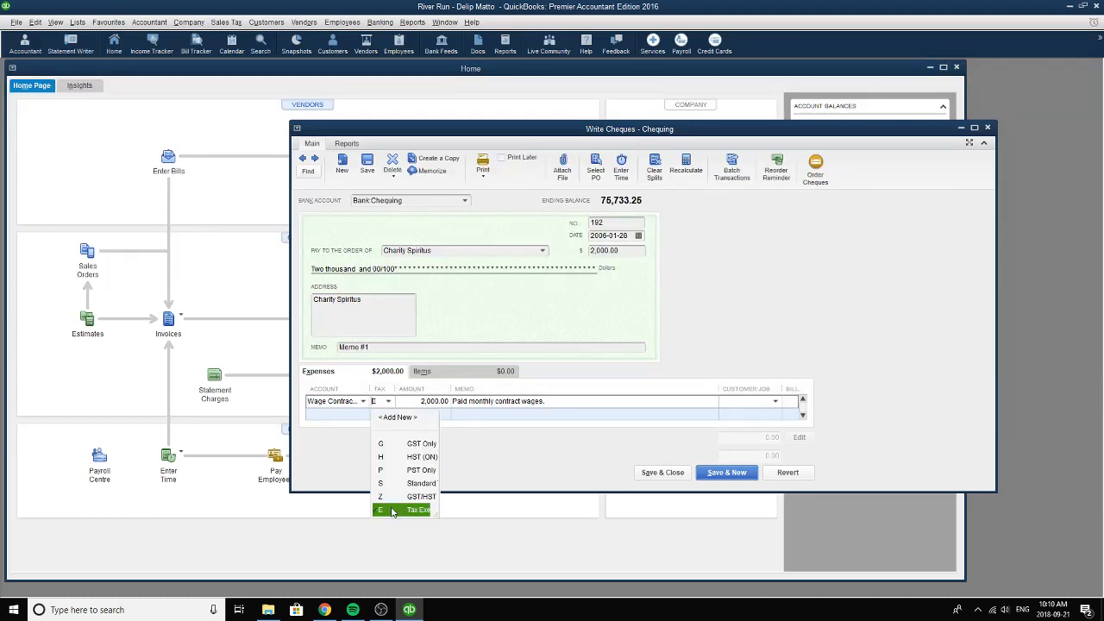
{"action": "left_click", "coordinate": [392, 510]}
{"action": "key", "text": "Tab"}
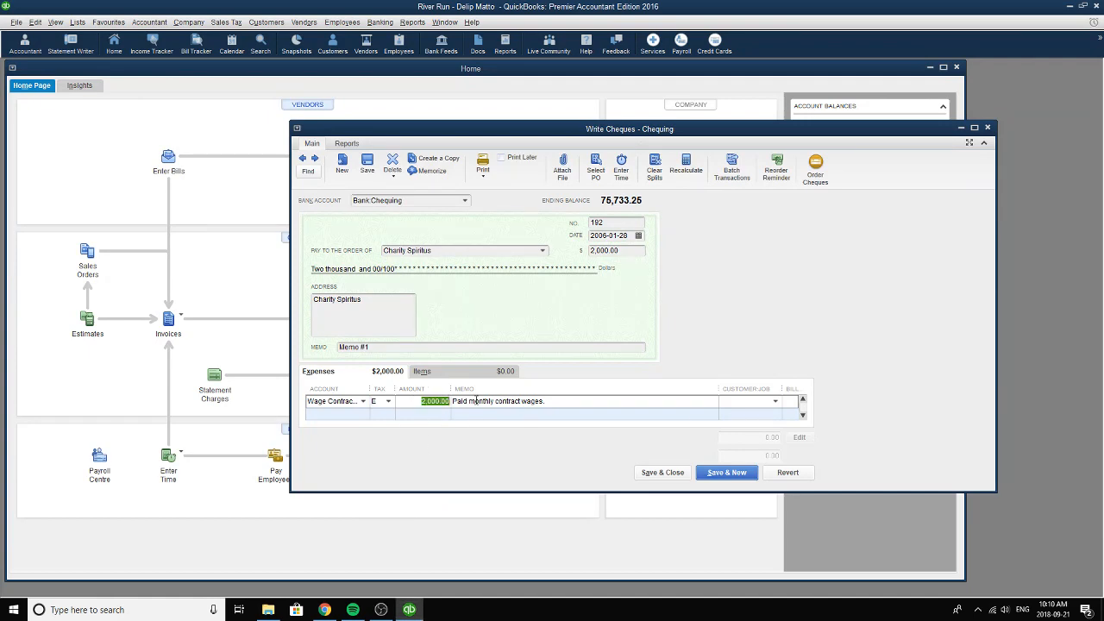
{"action": "left_click_drag", "start_coordinate": [458, 402], "coordinate": [433, 402]}
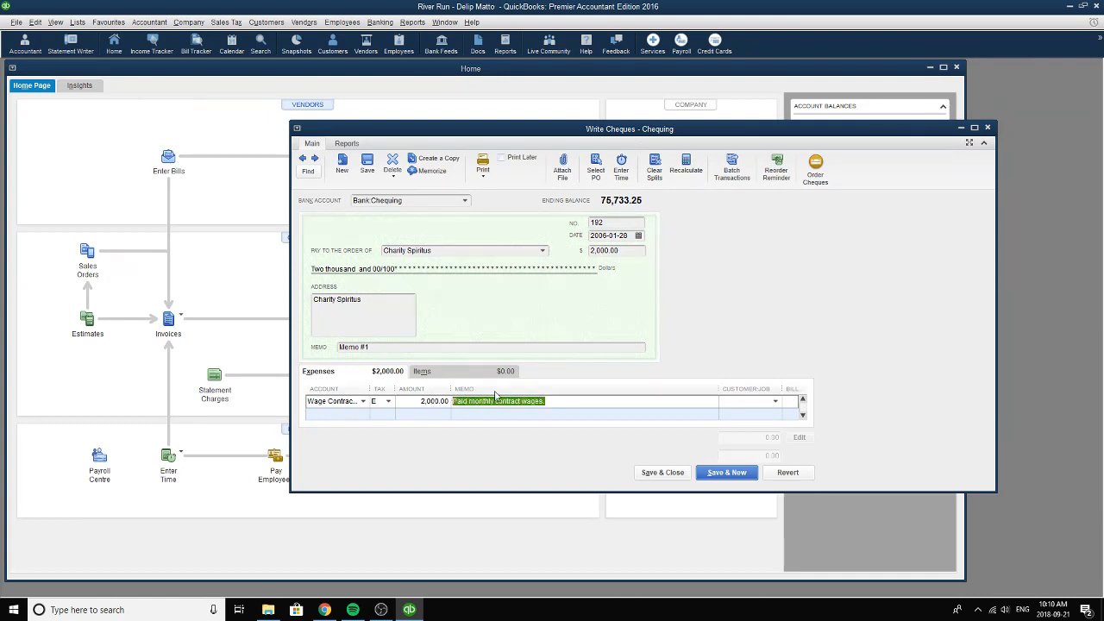
{"action": "left_click", "coordinate": [576, 402]}
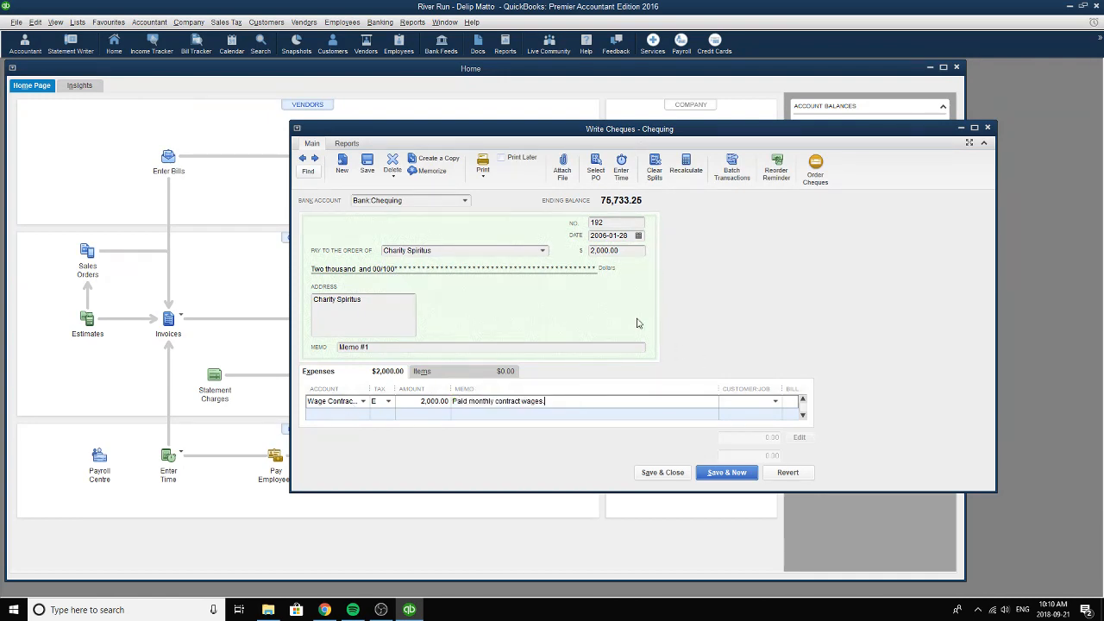
{"action": "left_click", "coordinate": [640, 250]}
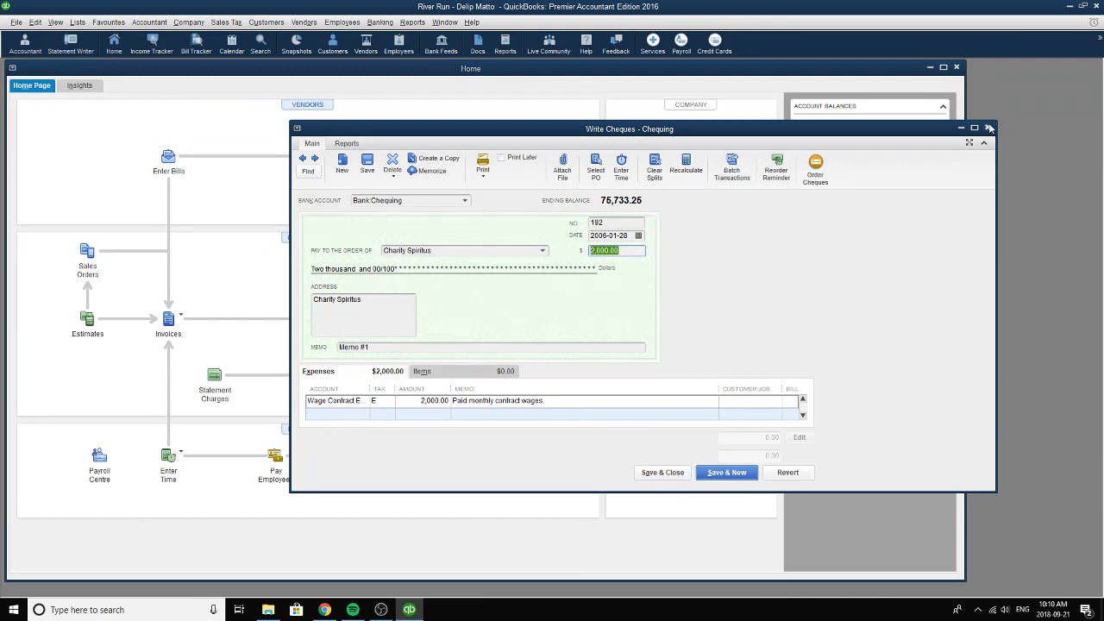
Minimize the cheque window, open Create Sales Receipts, browse back to sale number 1 for Runners and maximize the receipt.
{"action": "left_click", "coordinate": [961, 128]}
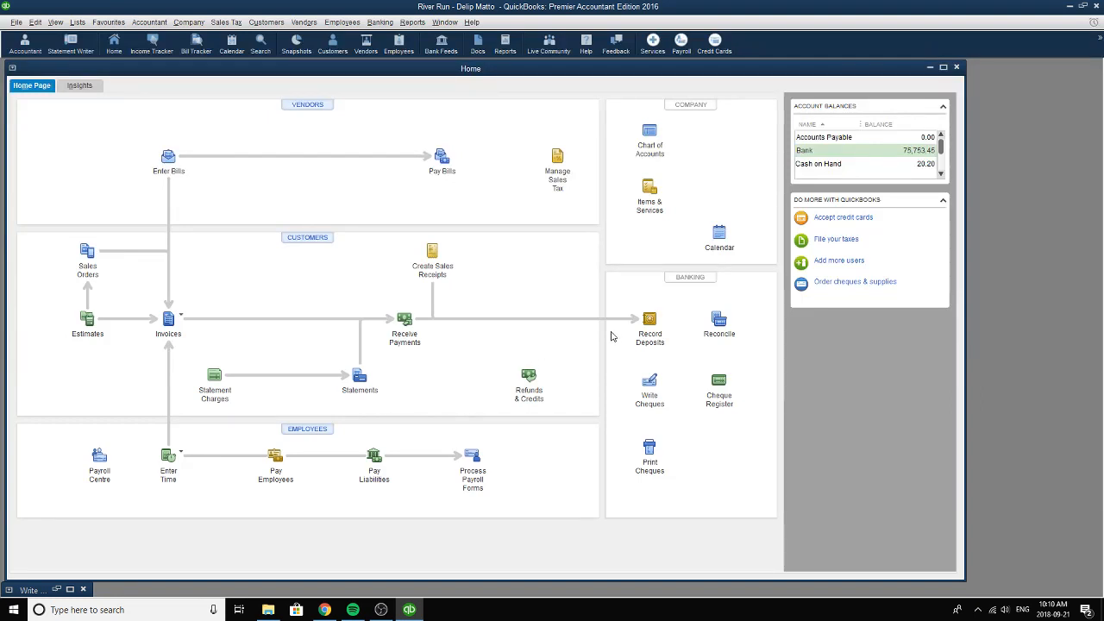
{"action": "left_click", "coordinate": [432, 251]}
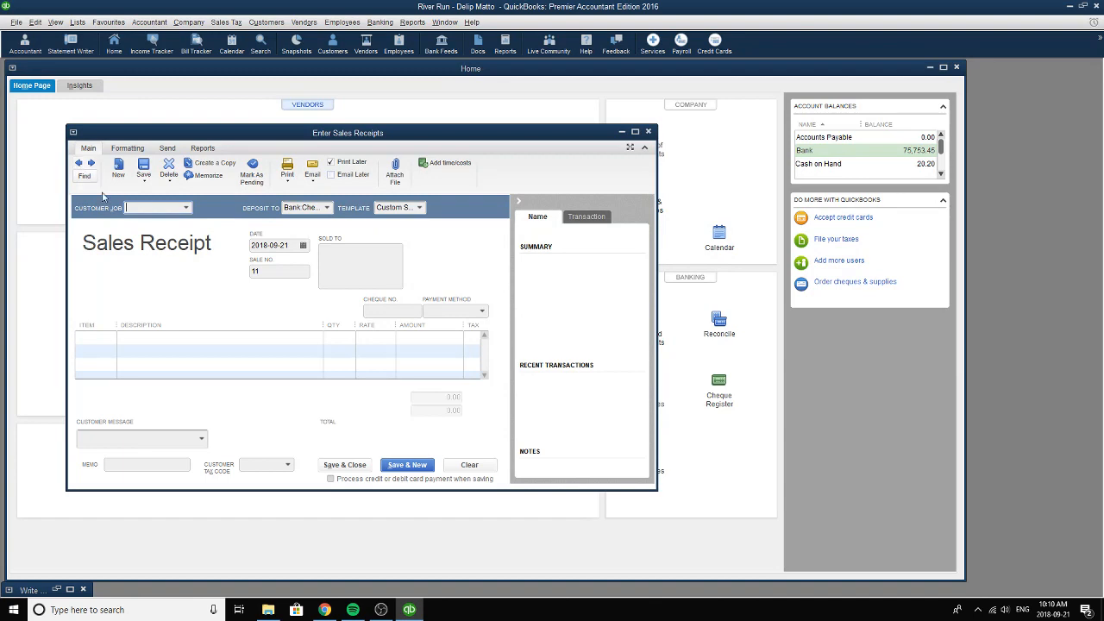
{"action": "left_click", "coordinate": [80, 164]}
{"action": "left_click", "coordinate": [81, 165]}
{"action": "left_click", "coordinate": [80, 165]}
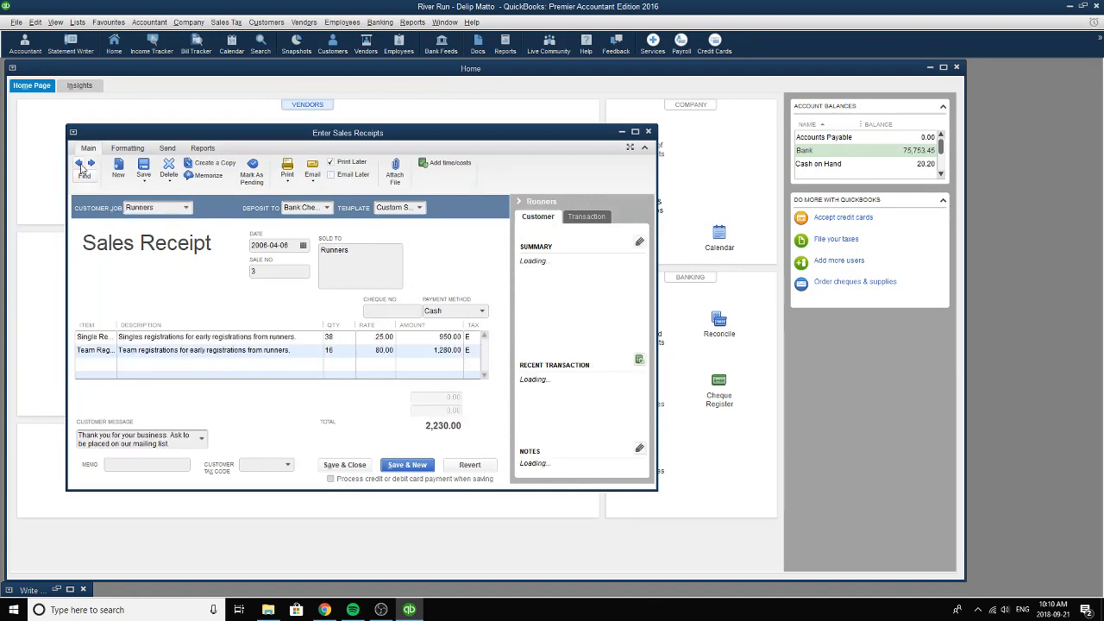
{"action": "left_click", "coordinate": [80, 164]}
{"action": "left_click_drag", "start_coordinate": [215, 133], "coordinate": [481, 119]}
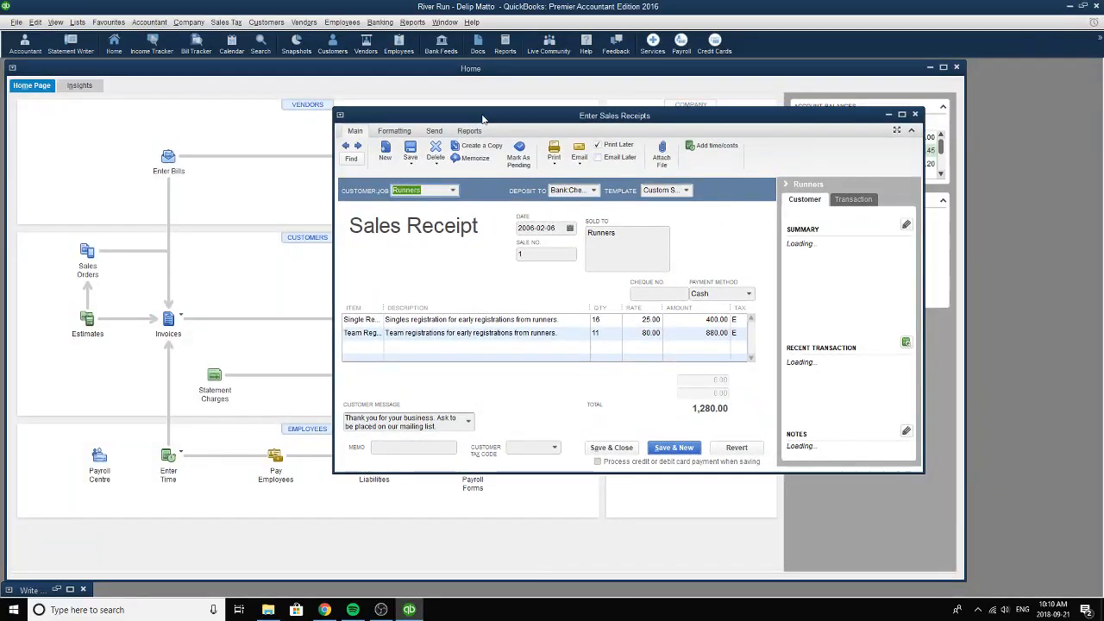
{"action": "left_click", "coordinate": [901, 113]}
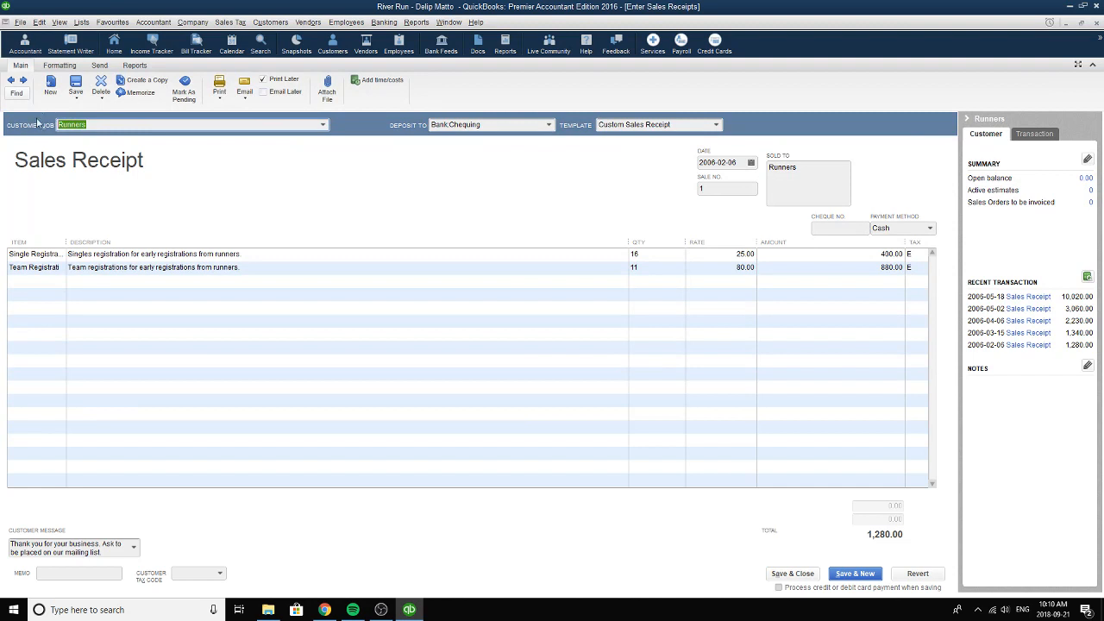
Choose Runners as the sales receipt's customer and the Chequing bank account as the deposit destination.
{"action": "left_click", "coordinate": [322, 124]}
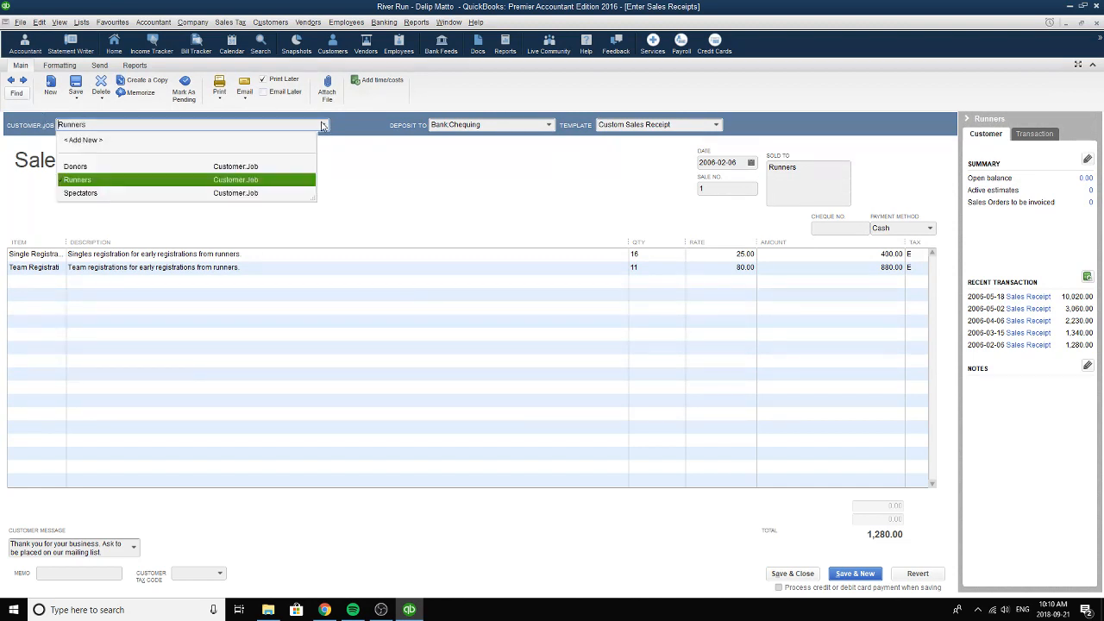
{"action": "left_click", "coordinate": [90, 182]}
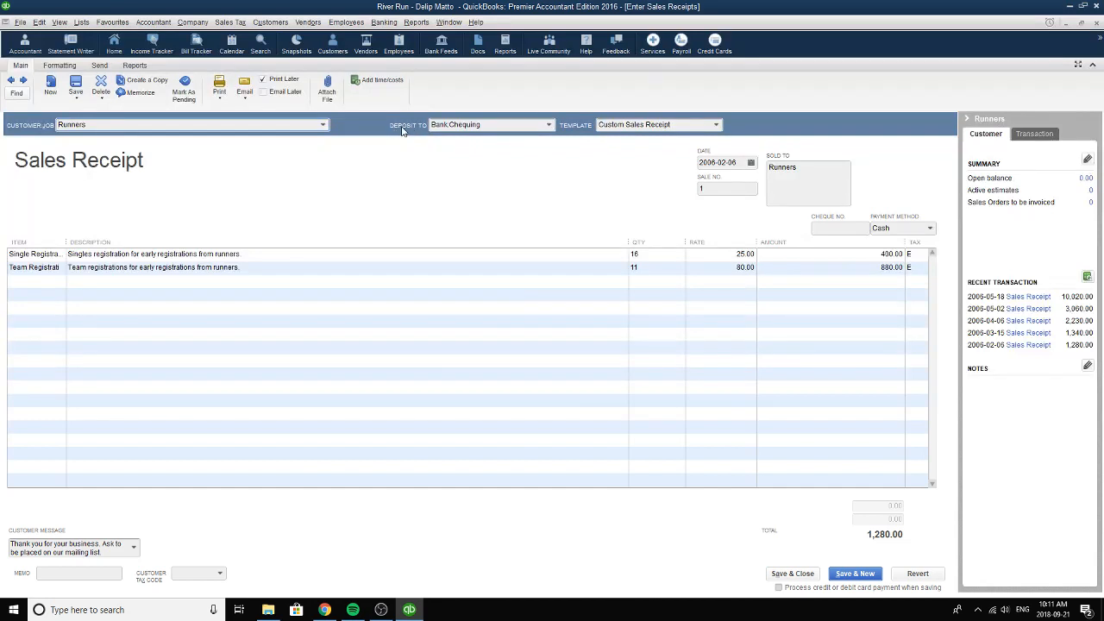
{"action": "left_click", "coordinate": [547, 125]}
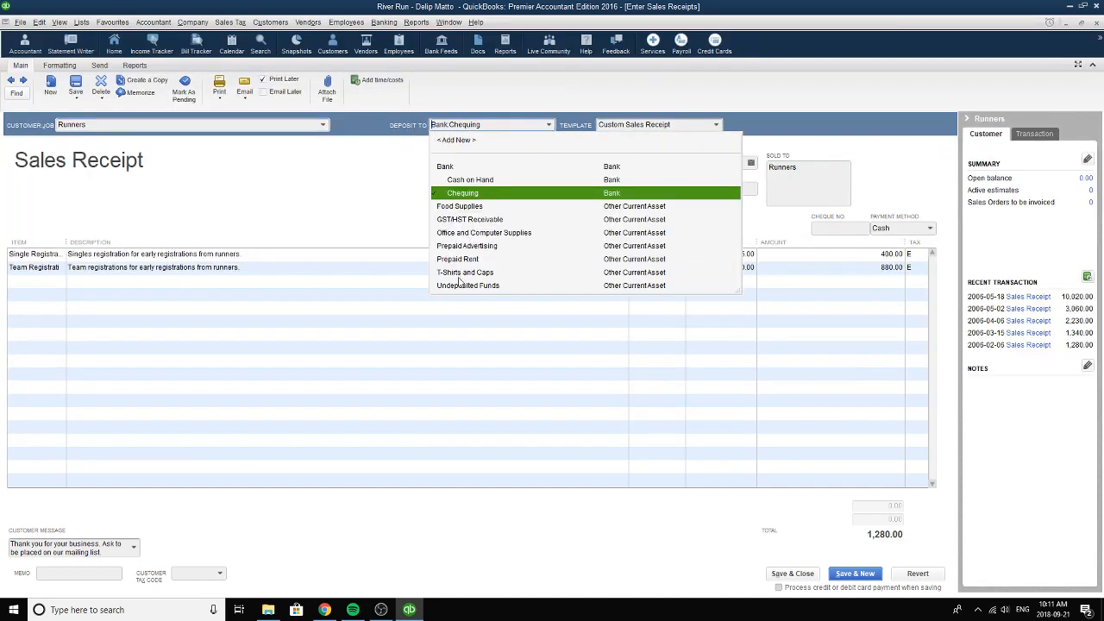
{"action": "left_click", "coordinate": [471, 195]}
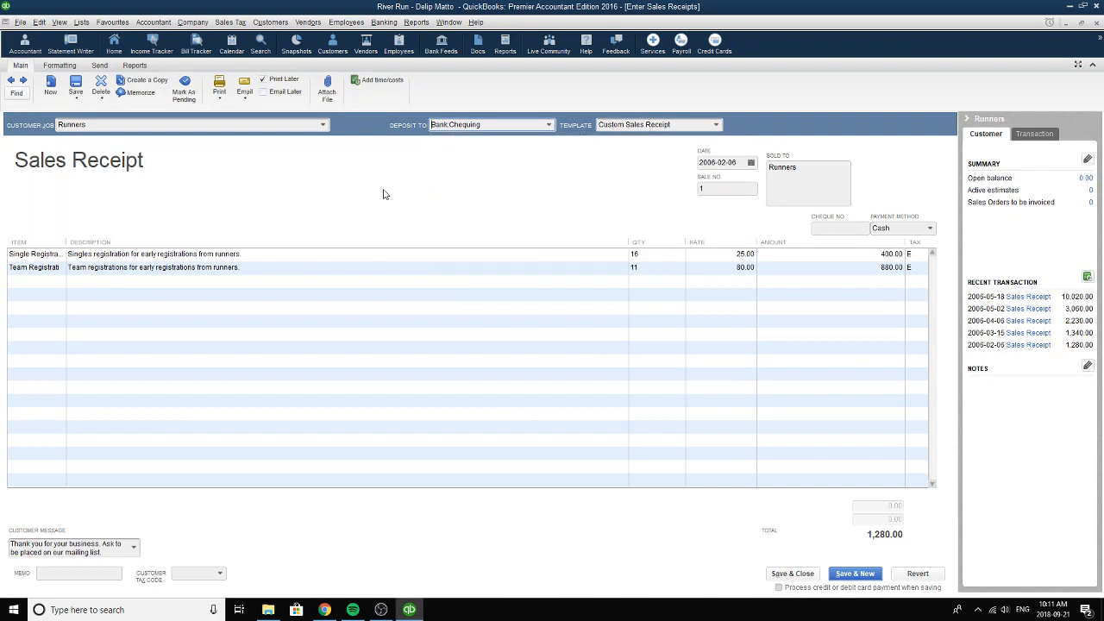
Choose Single Registration as the first line's item, review its description, and choose Team Registration for the second line.
{"action": "left_click", "coordinate": [59, 256]}
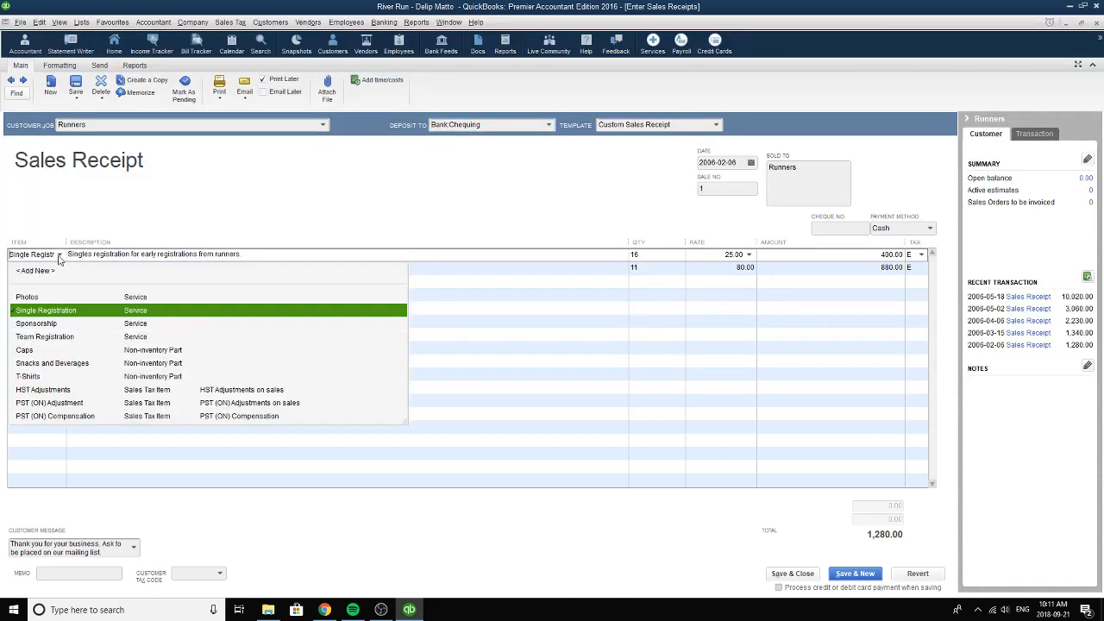
{"action": "left_click", "coordinate": [28, 310]}
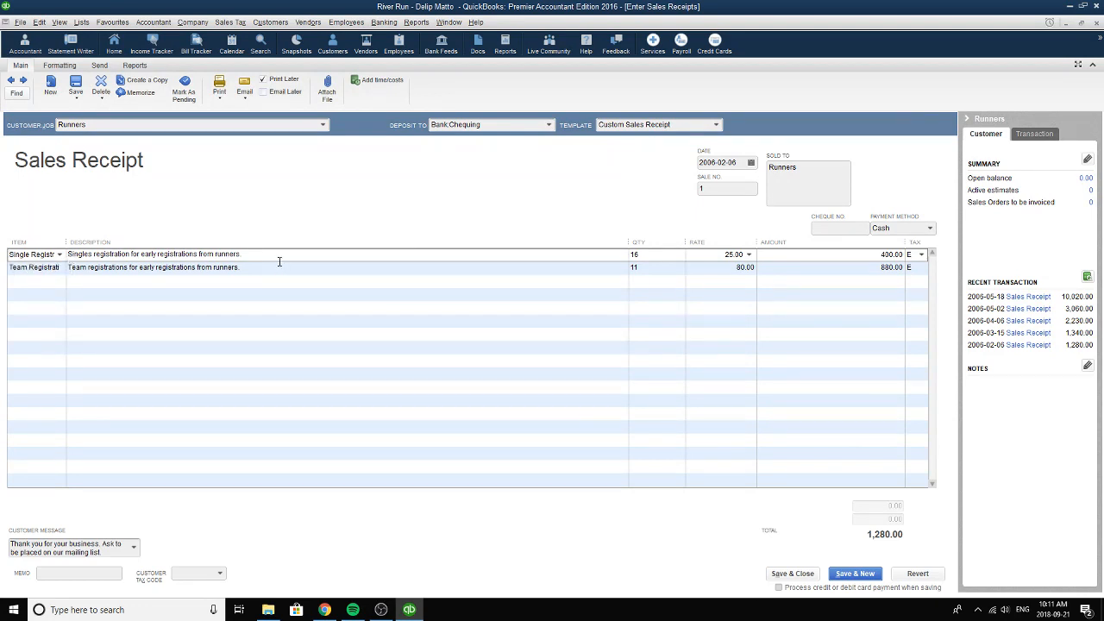
{"action": "mouse_move", "coordinate": [278, 256]}
{"action": "left_mouse_down"}
{"action": "mouse_move", "coordinate": [144, 257]}
{"action": "mouse_move", "coordinate": [264, 253]}
{"action": "left_mouse_up"}
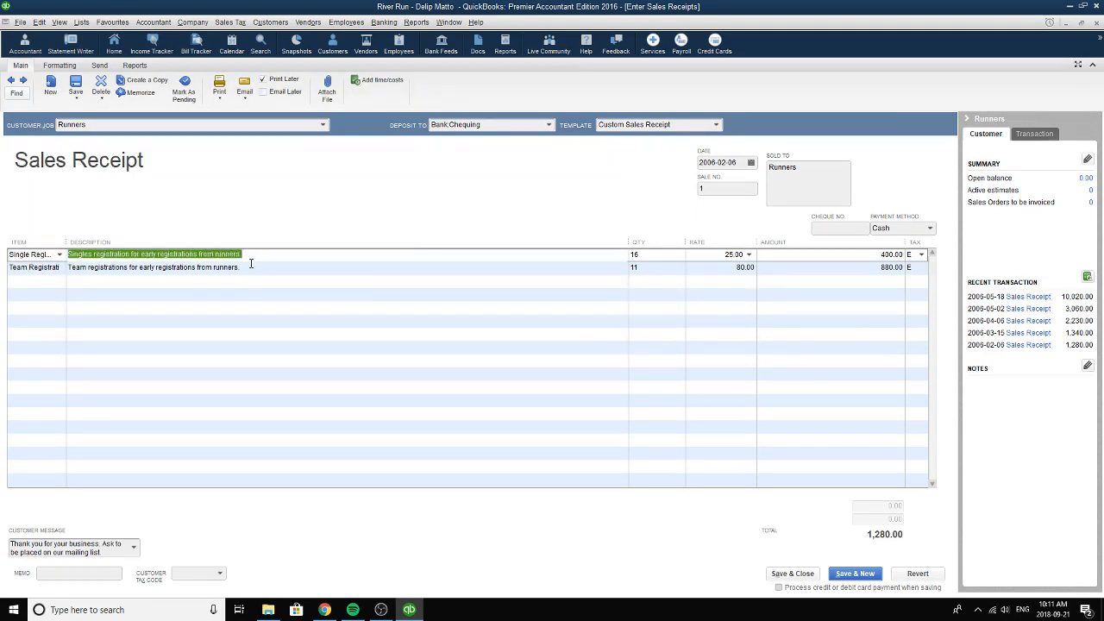
{"action": "left_click", "coordinate": [34, 268]}
{"action": "left_click", "coordinate": [59, 268]}
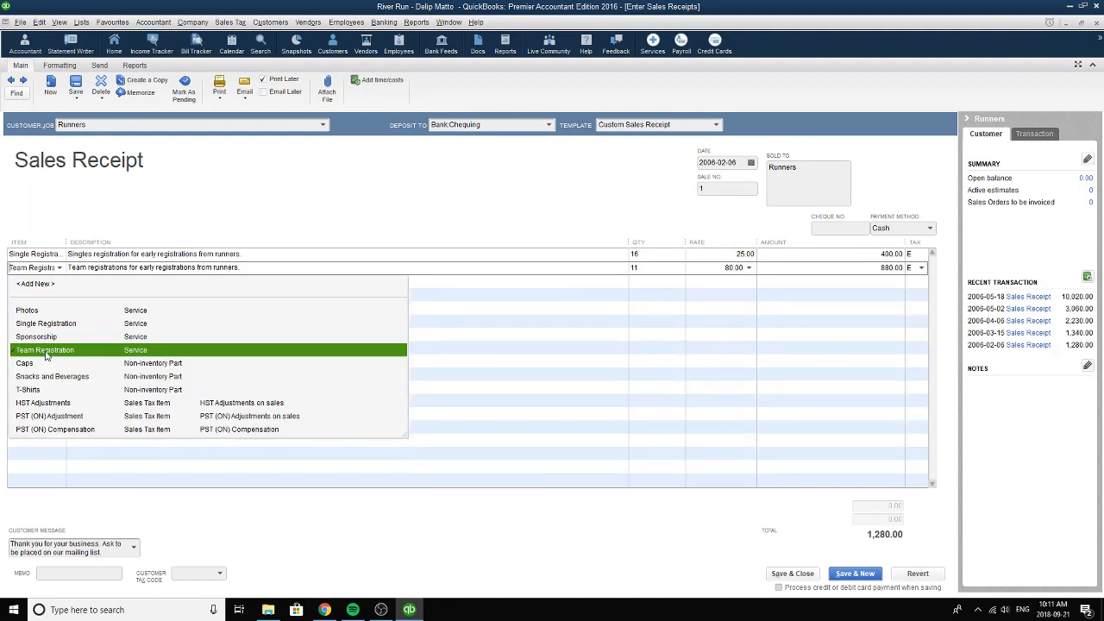
{"action": "left_click", "coordinate": [46, 352]}
Review the quantities, rates and amounts of the single and team registration lines.
{"action": "left_click", "coordinate": [653, 254]}
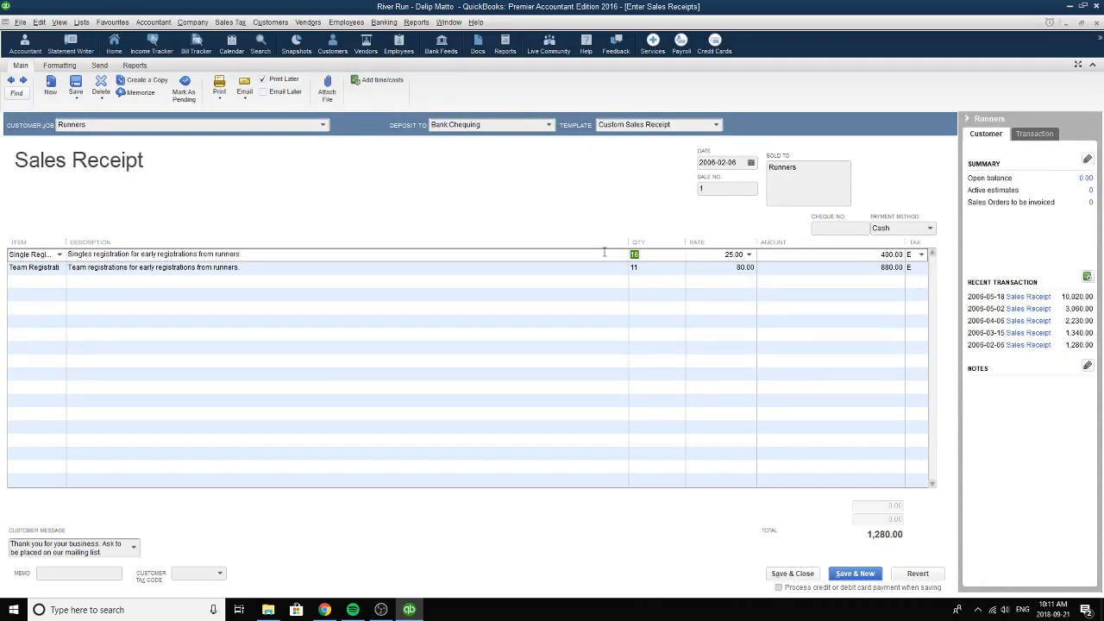
{"action": "left_click", "coordinate": [714, 255]}
{"action": "left_click_drag", "start_coordinate": [706, 259], "coordinate": [751, 256]}
{"action": "left_click_drag", "start_coordinate": [668, 258], "coordinate": [622, 256]}
{"action": "left_click", "coordinate": [662, 268]}
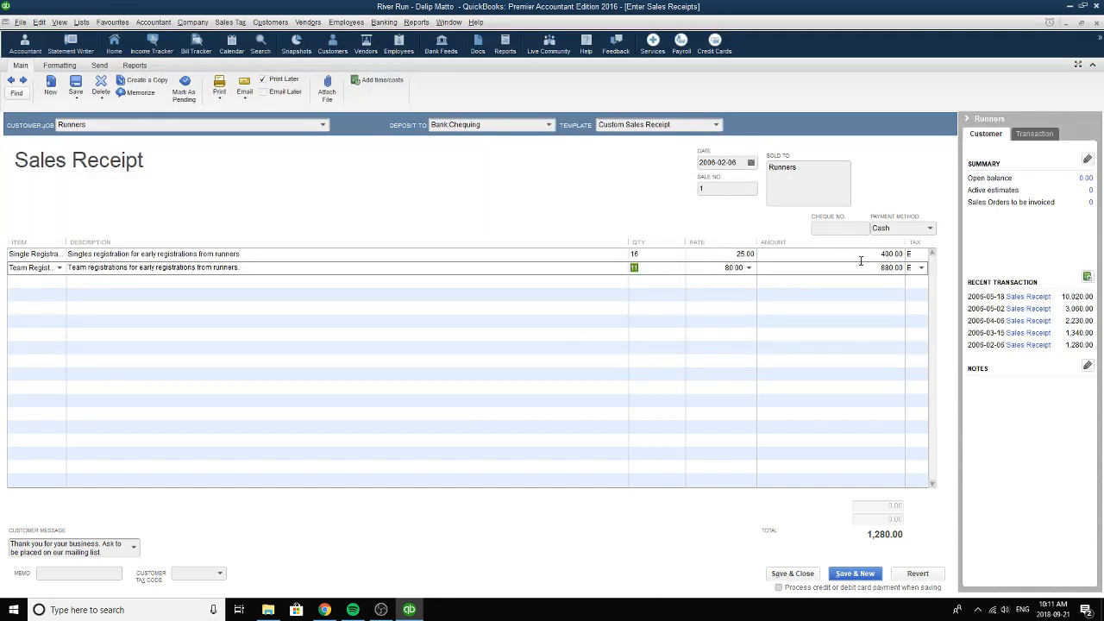
{"action": "left_click_drag", "start_coordinate": [875, 255], "coordinate": [907, 270]}
Choose Cash as the receipt's payment method and review the cheque number field and the customer message.
{"action": "left_click", "coordinate": [930, 229]}
{"action": "left_click", "coordinate": [902, 268]}
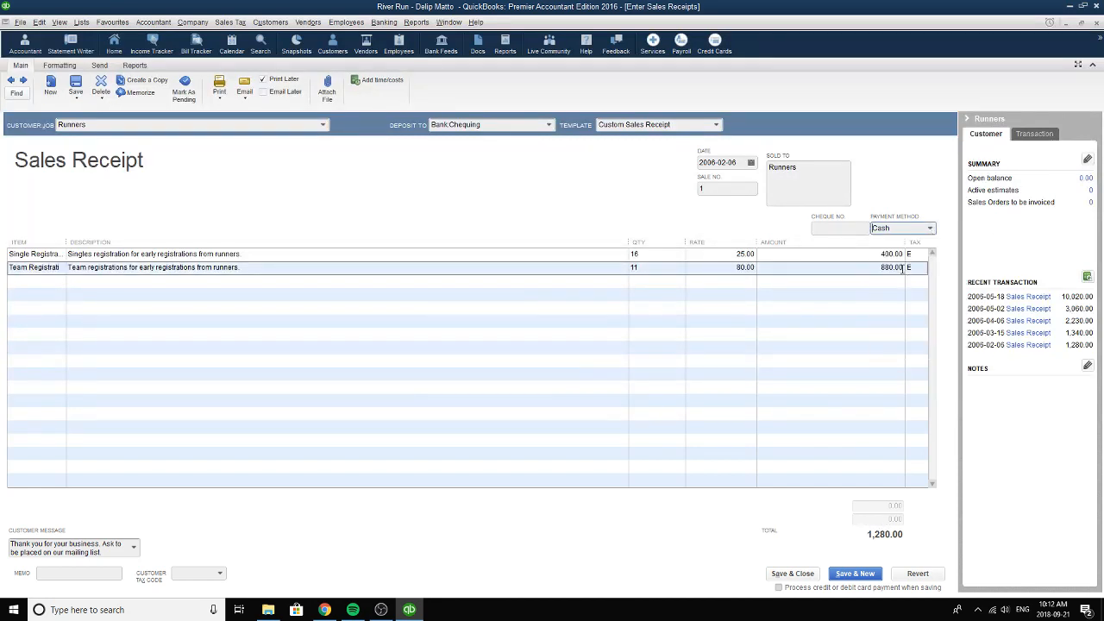
{"action": "left_click", "coordinate": [828, 230]}
{"action": "left_click", "coordinate": [37, 545]}
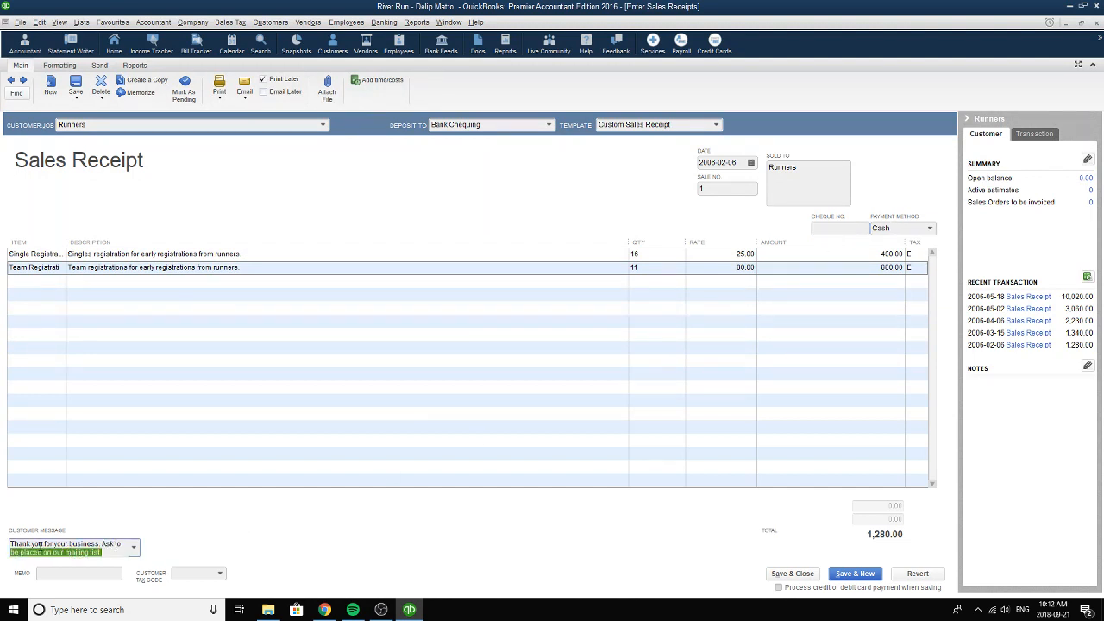
{"action": "left_click_drag", "start_coordinate": [37, 544], "coordinate": [1, 540]}
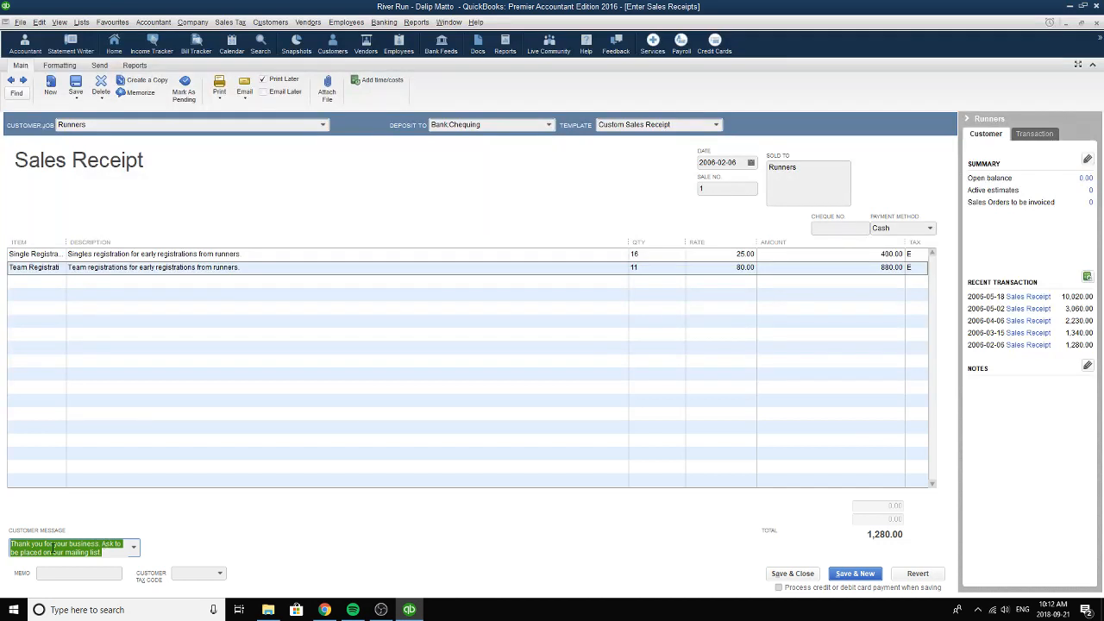
Review the customer message, close the sales receipt and open the Write Cheques form.
{"action": "left_click_drag", "start_coordinate": [110, 553], "coordinate": [5, 541]}
{"action": "left_click", "coordinate": [1099, 26]}
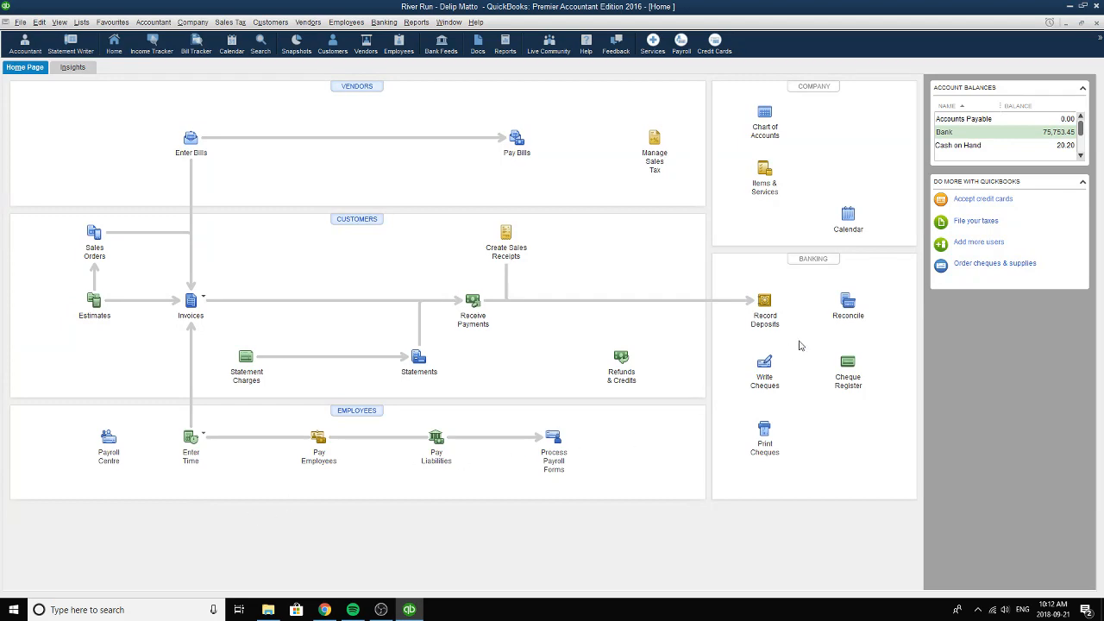
{"action": "left_click", "coordinate": [763, 365]}
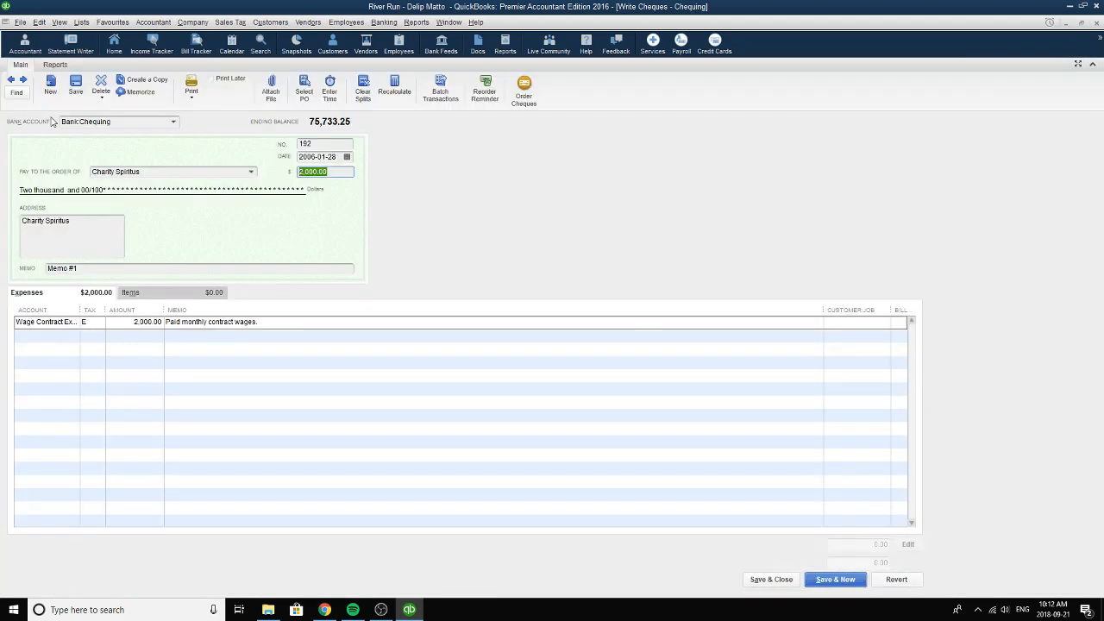
Browse back through the recorded Chequing cheques to the RoofOver Properties Inc. rent cheque.
{"action": "left_click", "coordinate": [11, 80]}
{"action": "left_click", "coordinate": [11, 80]}
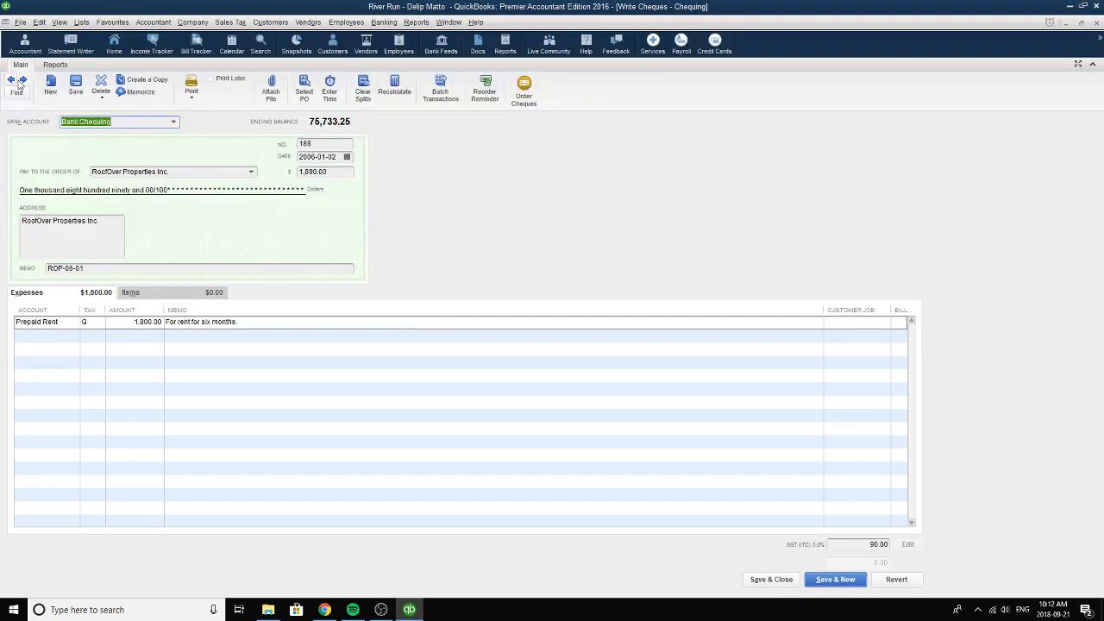
{"action": "left_click", "coordinate": [24, 80]}
{"action": "left_click", "coordinate": [23, 80]}
{"action": "left_click", "coordinate": [23, 80]}
{"action": "left_click", "coordinate": [23, 80]}
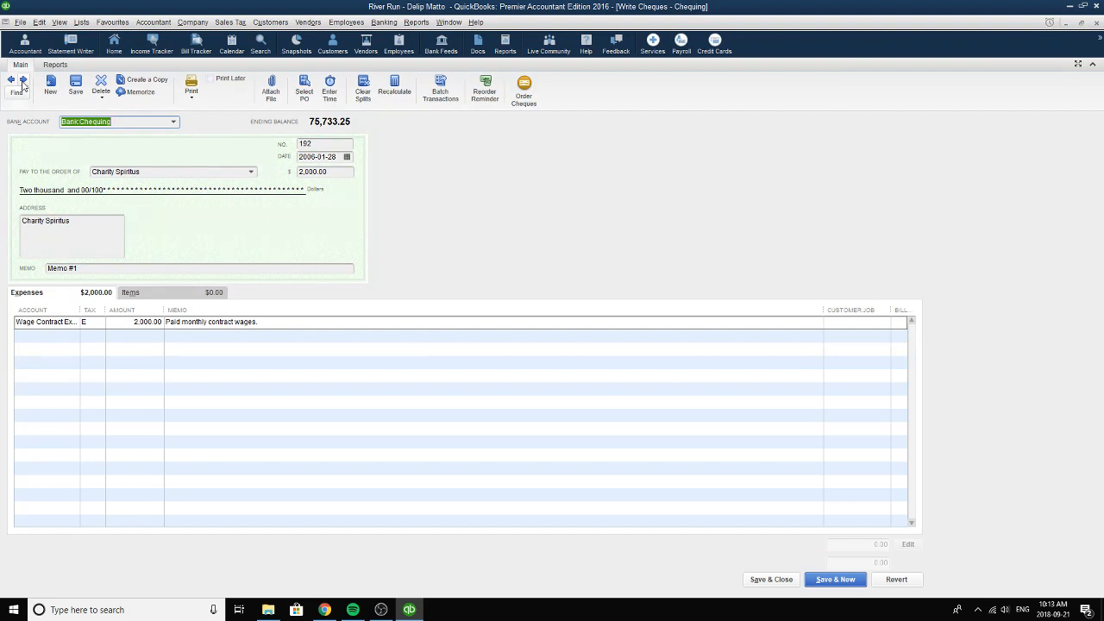
{"action": "left_click", "coordinate": [11, 80]}
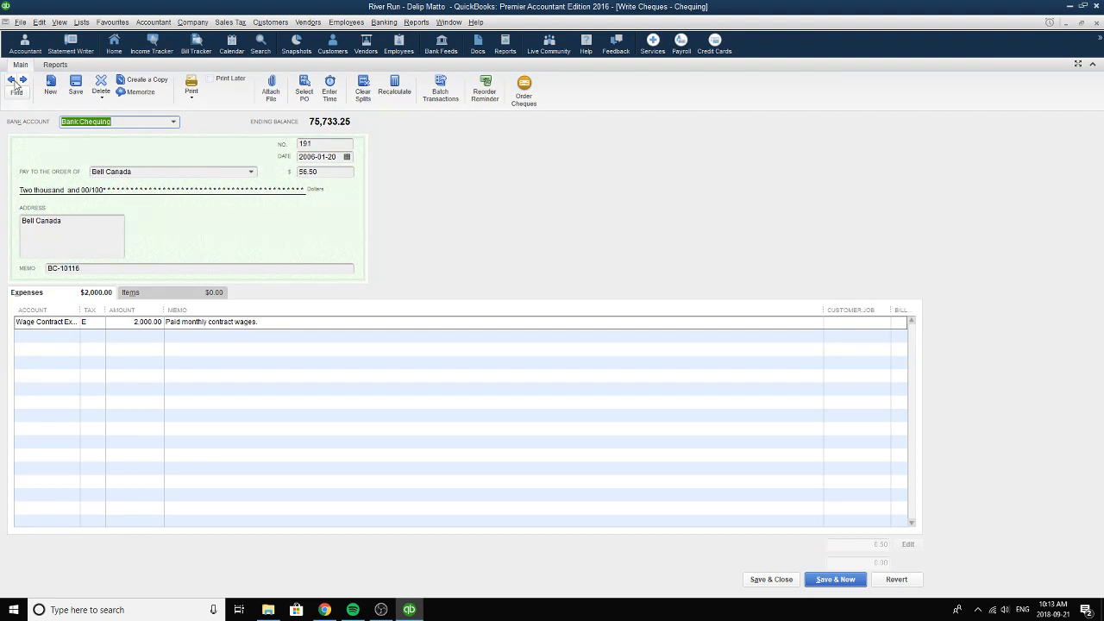
{"action": "left_click", "coordinate": [12, 81]}
{"action": "left_click", "coordinate": [11, 80]}
{"action": "left_click", "coordinate": [12, 82]}
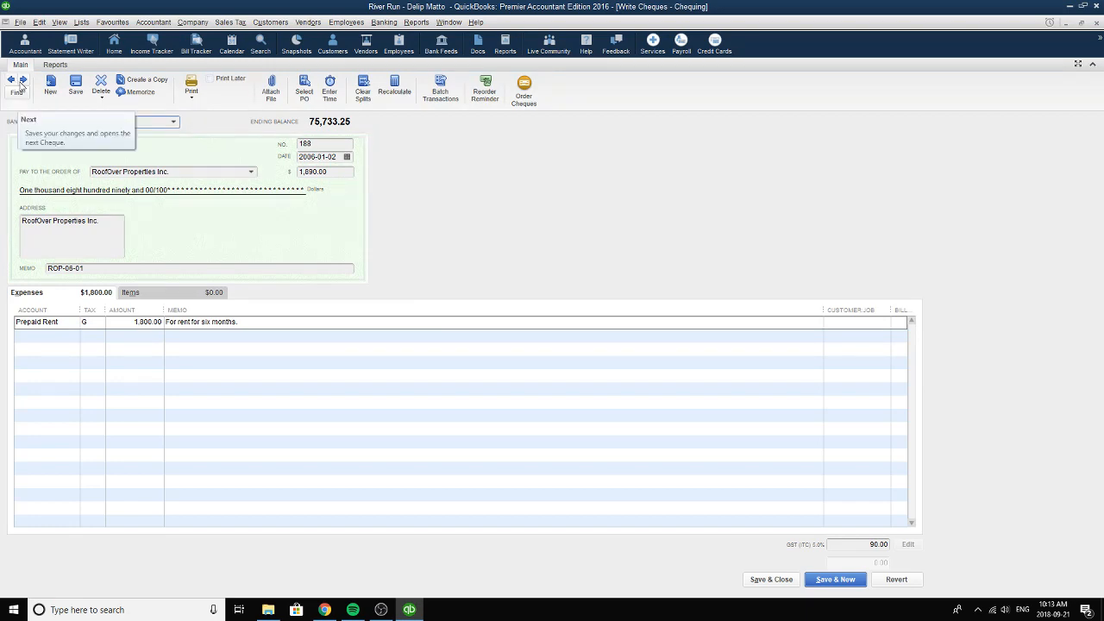
Browse forward through the recorded cheques to the monthly contract wages cheque dated 2006-02-28.
{"action": "left_click", "coordinate": [23, 80]}
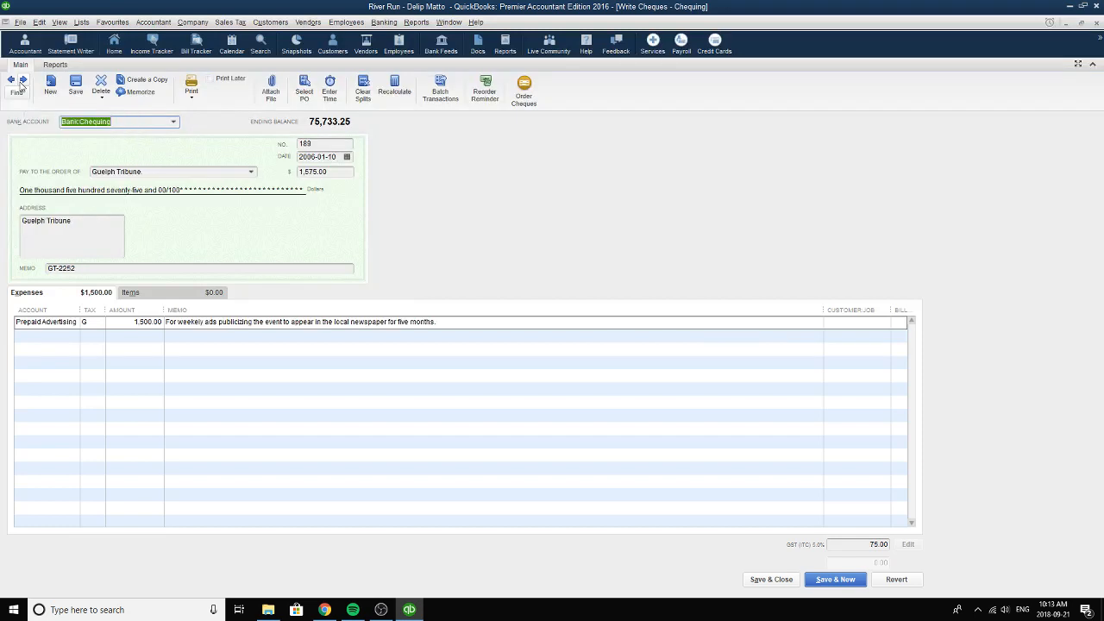
{"action": "left_click", "coordinate": [23, 80]}
{"action": "left_click", "coordinate": [23, 80]}
{"action": "left_click", "coordinate": [22, 80]}
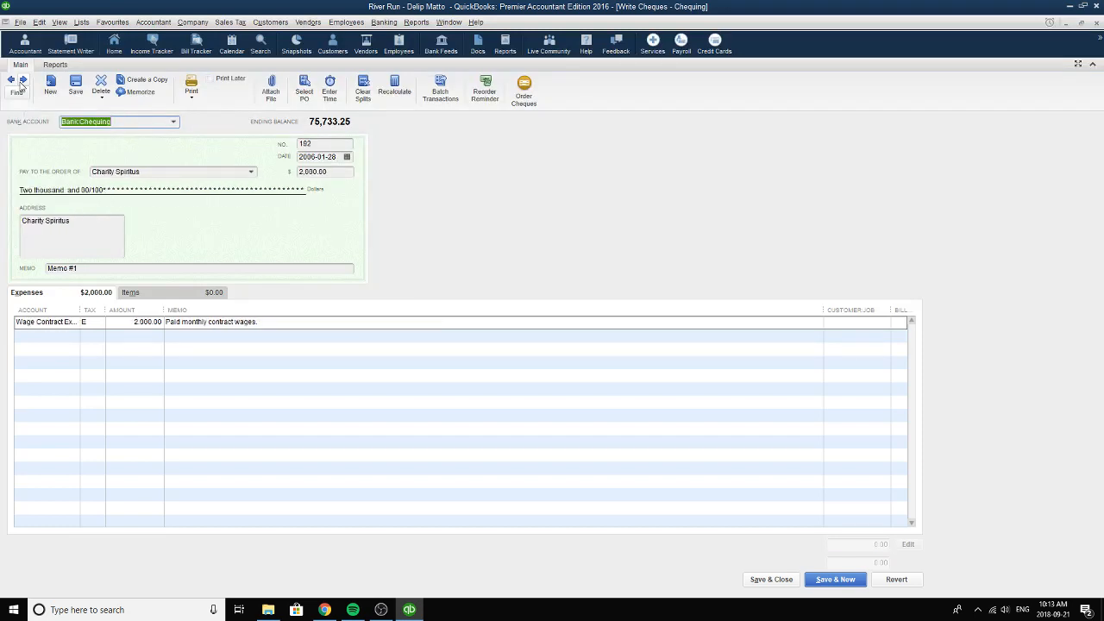
{"action": "left_click", "coordinate": [23, 80]}
{"action": "left_click", "coordinate": [12, 80]}
{"action": "left_click", "coordinate": [23, 80]}
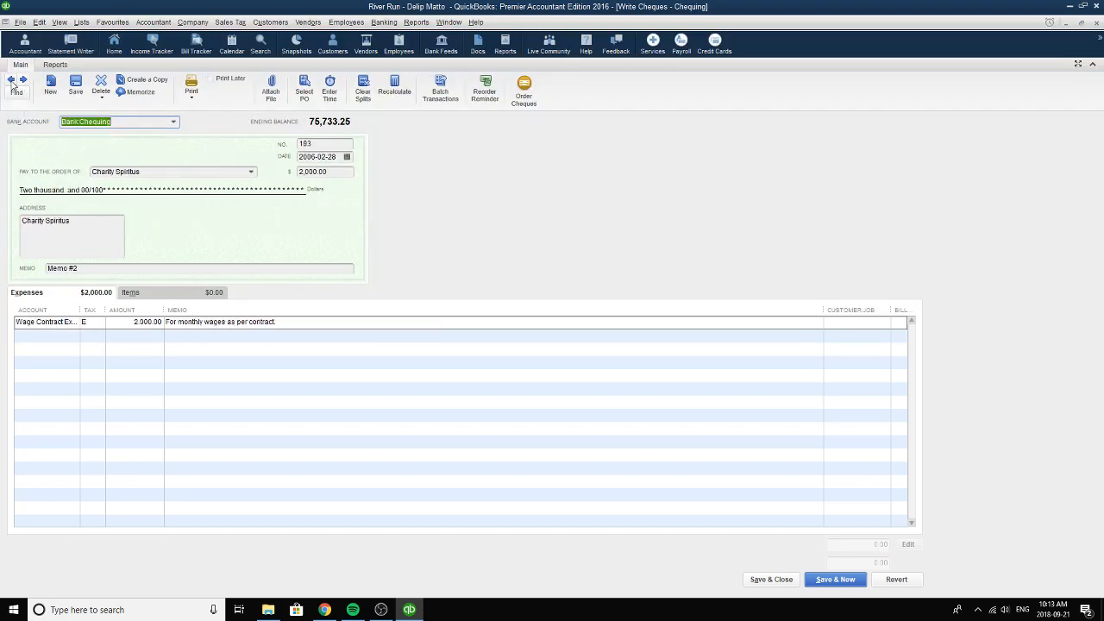
{"action": "left_click", "coordinate": [12, 82]}
{"action": "left_click", "coordinate": [22, 81]}
Review the bank account and cheque number, and choose the contract worker listed under Other Name as the payee.
{"action": "left_click", "coordinate": [115, 121]}
{"action": "left_click_drag", "start_coordinate": [125, 120], "coordinate": [57, 115]}
{"action": "key", "text": "Tab"}
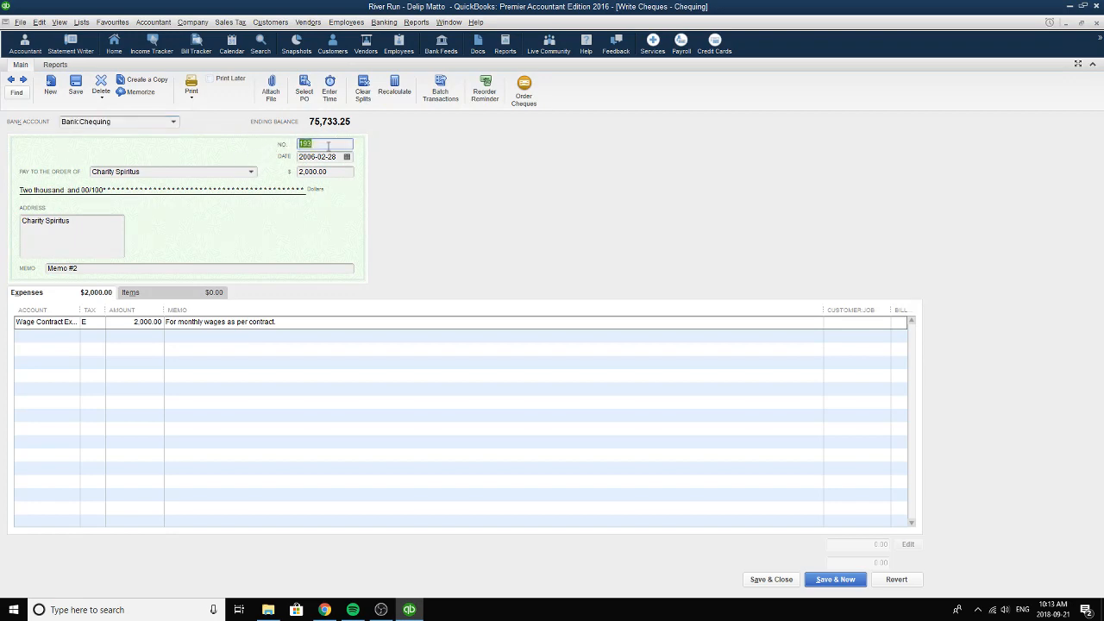
{"action": "left_click", "coordinate": [251, 173]}
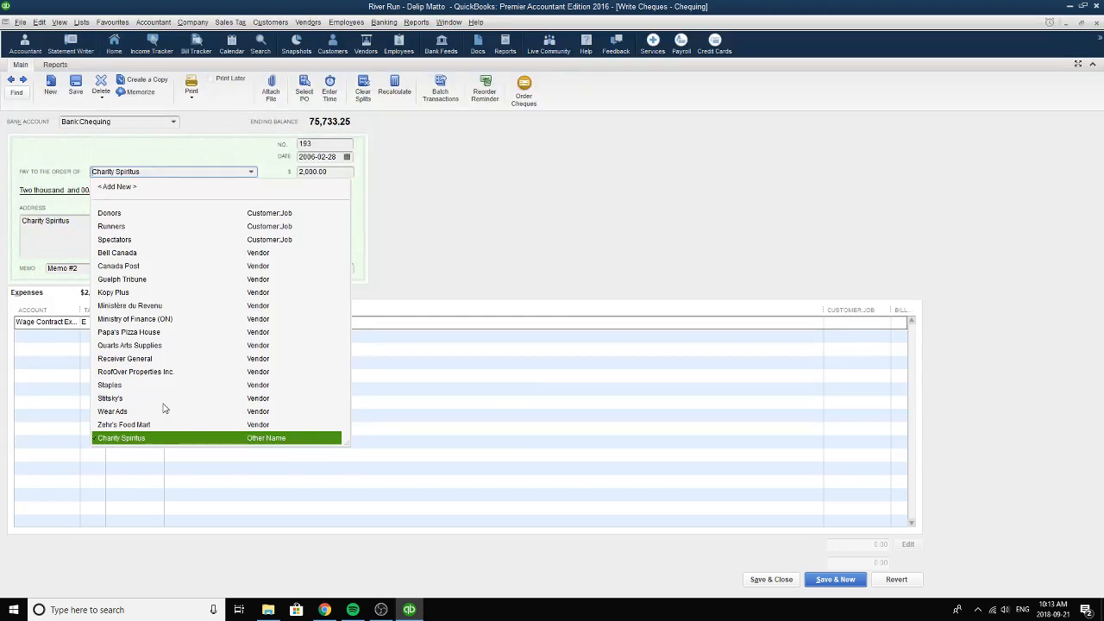
{"action": "left_click", "coordinate": [269, 442]}
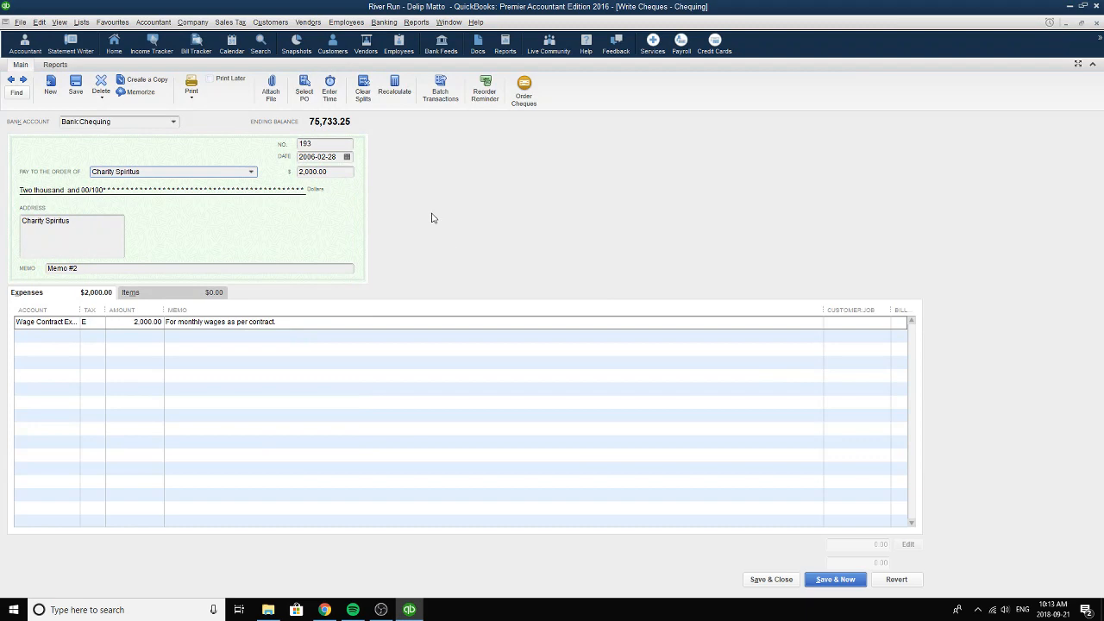
Review the cheque's memo and choose Wage Contract Expense as the expense line's account.
{"action": "left_click_drag", "start_coordinate": [104, 268], "coordinate": [29, 267]}
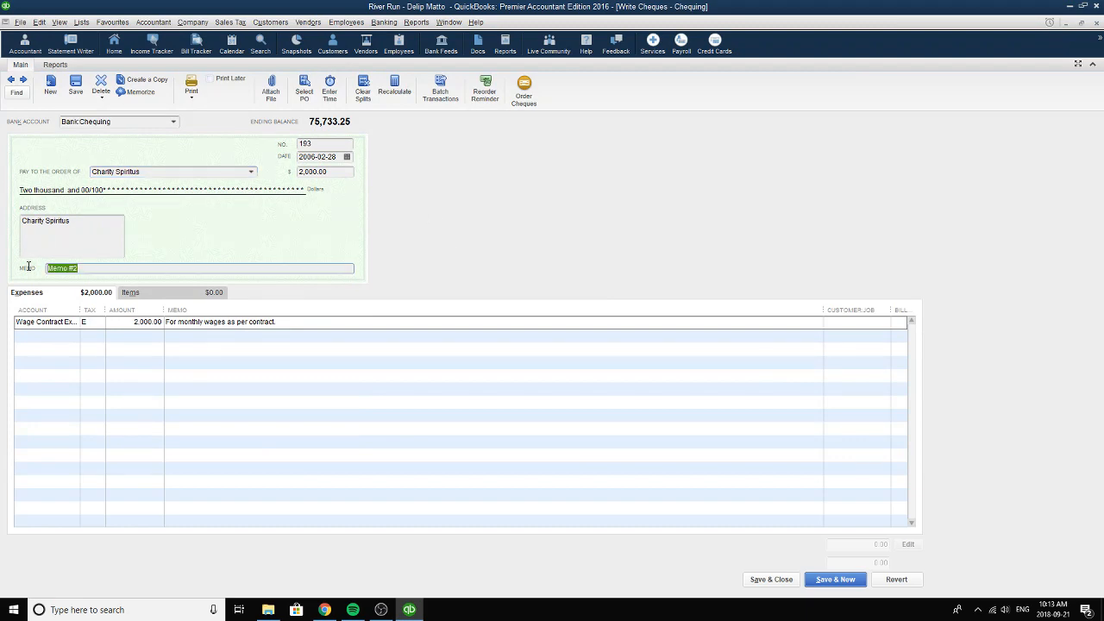
{"action": "left_click", "coordinate": [73, 324]}
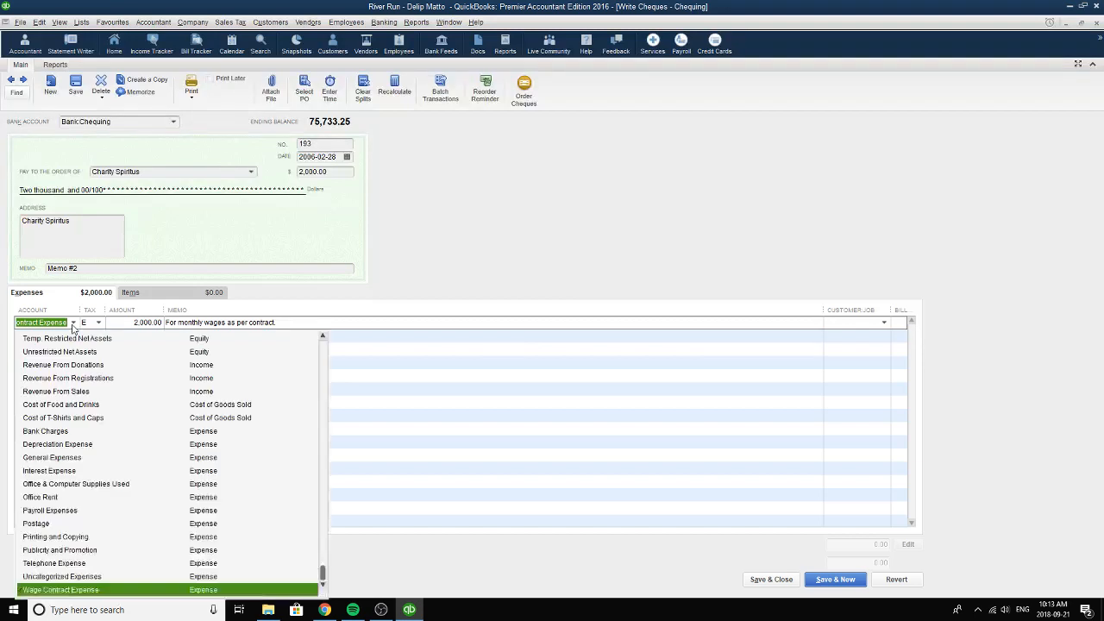
{"action": "left_click", "coordinate": [133, 589]}
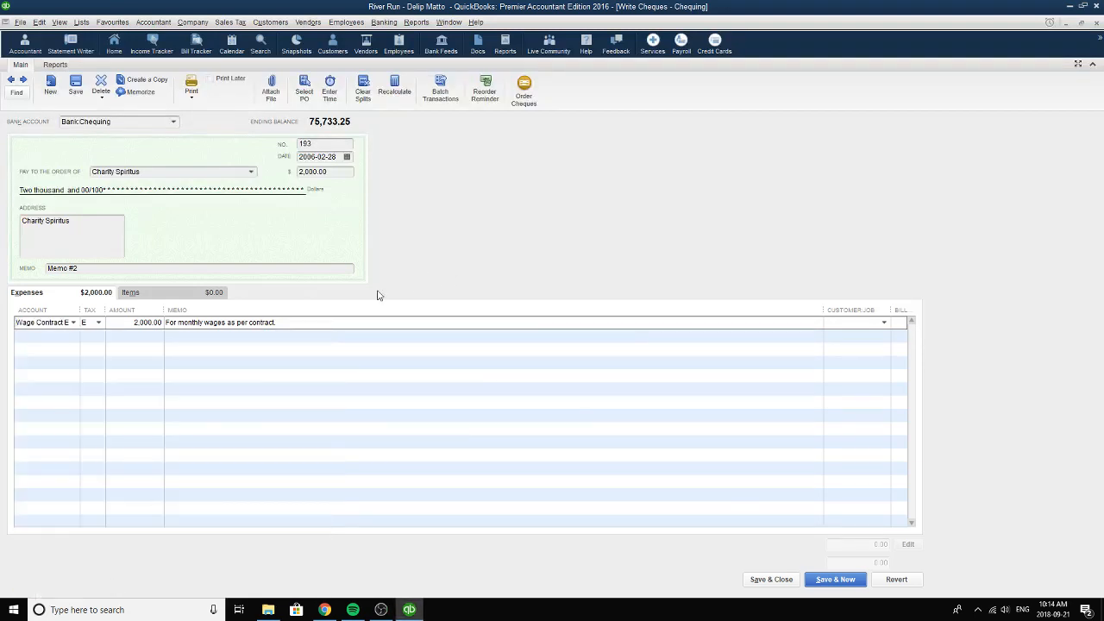
Review the tax code choices, amount and memo of the wage expense line.
{"action": "left_click", "coordinate": [99, 322]}
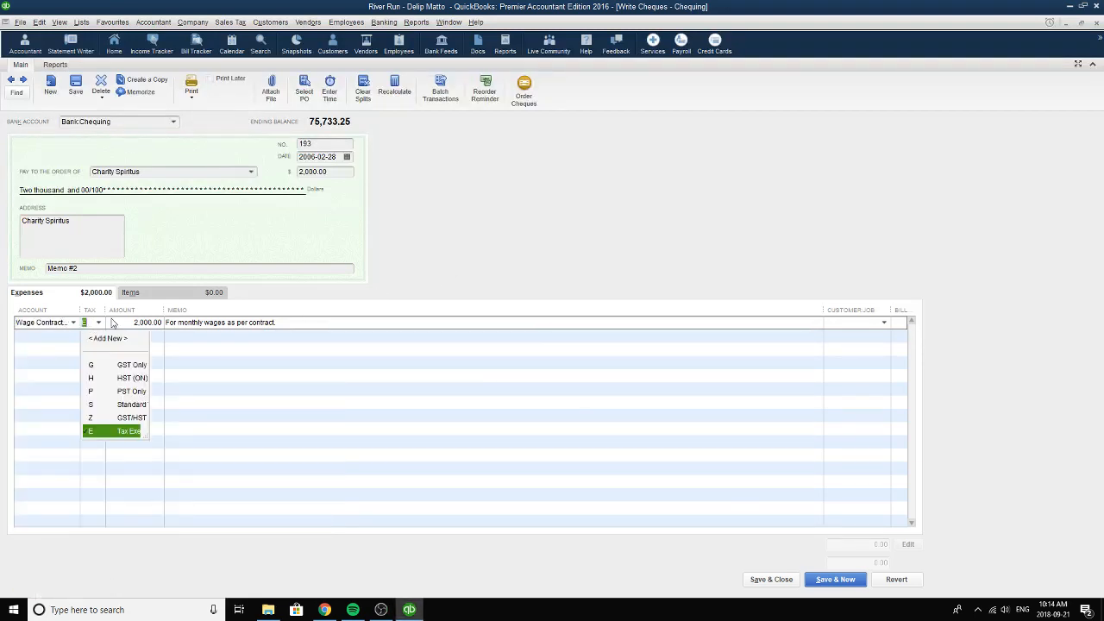
{"action": "left_click", "coordinate": [487, 243]}
{"action": "left_click", "coordinate": [129, 325]}
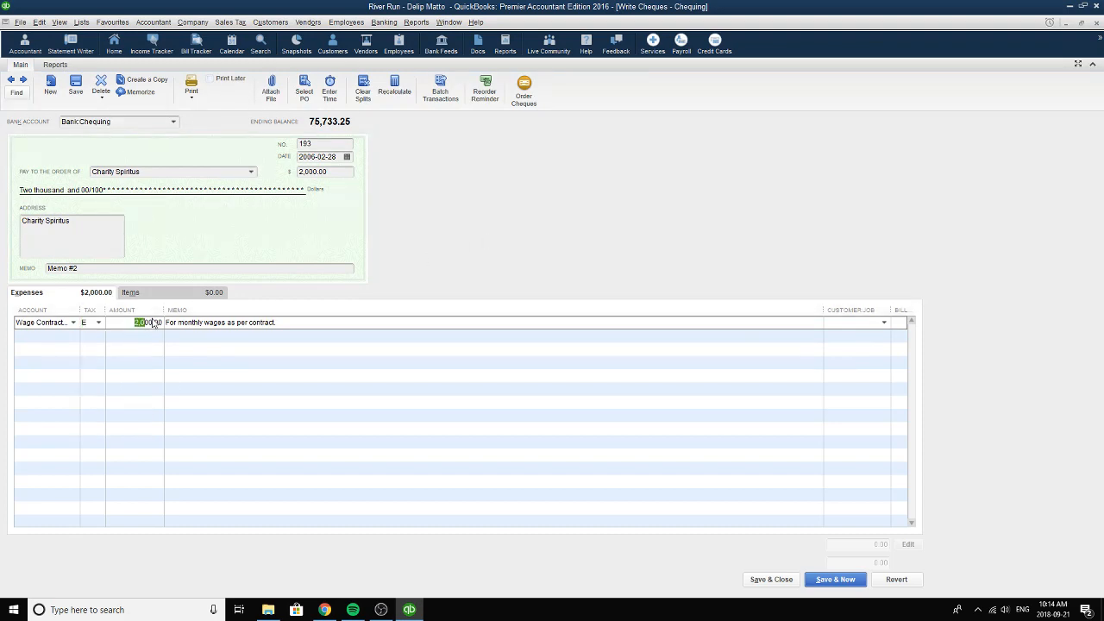
{"action": "key", "text": "Tab"}
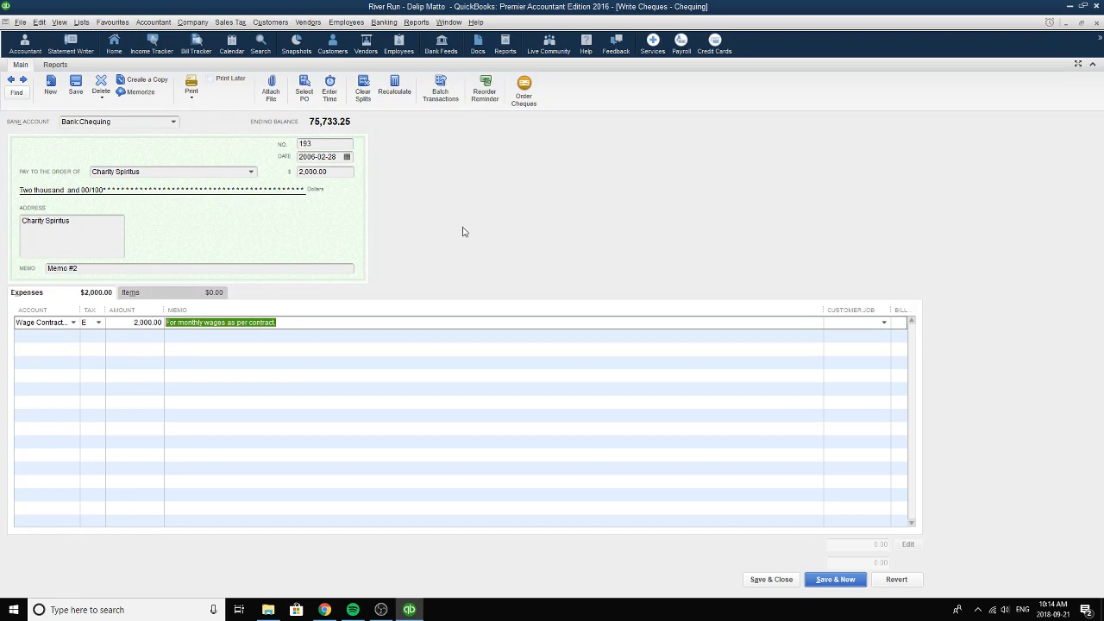
Review the cheque amount and pick 2006-02-28 as the cheque date.
{"action": "left_click", "coordinate": [339, 173]}
{"action": "left_click", "coordinate": [346, 156]}
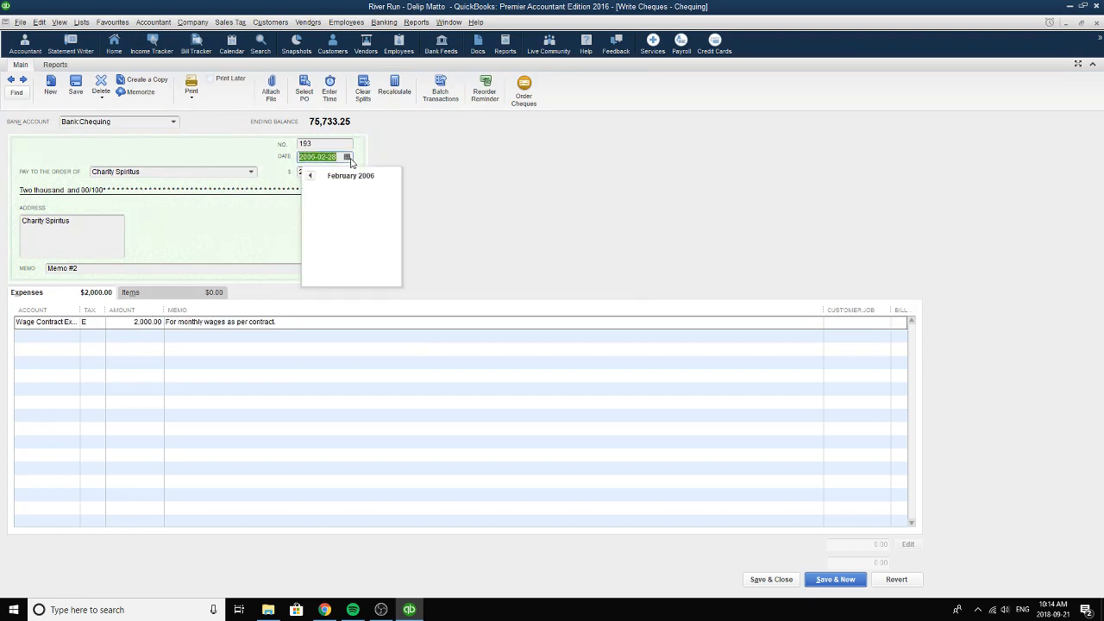
{"action": "left_click", "coordinate": [339, 262]}
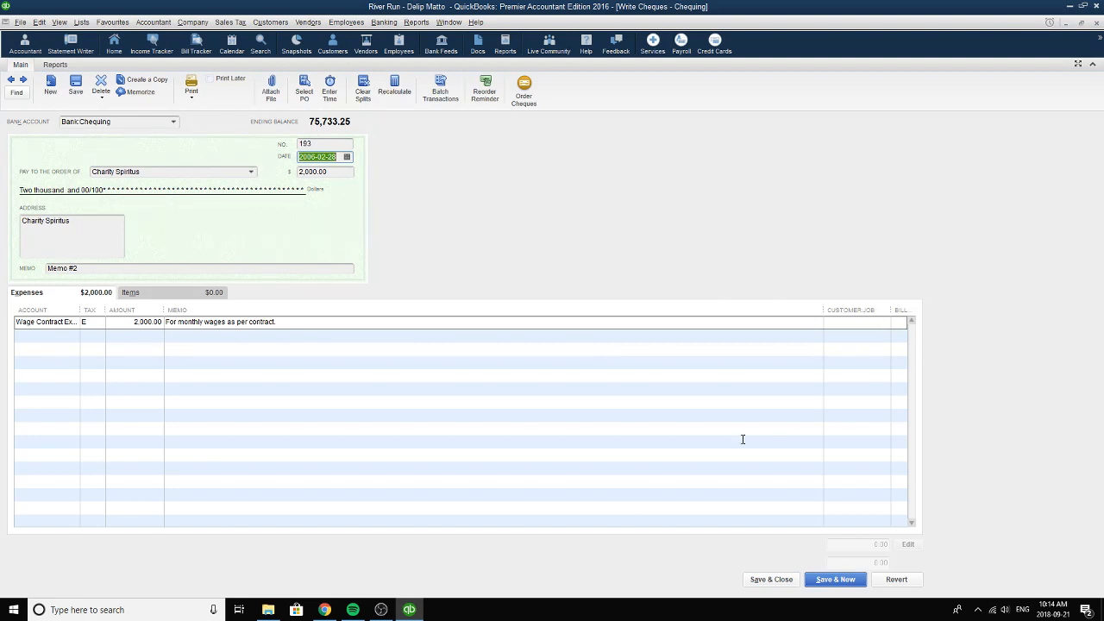
{"action": "left_click", "coordinate": [380, 609]}
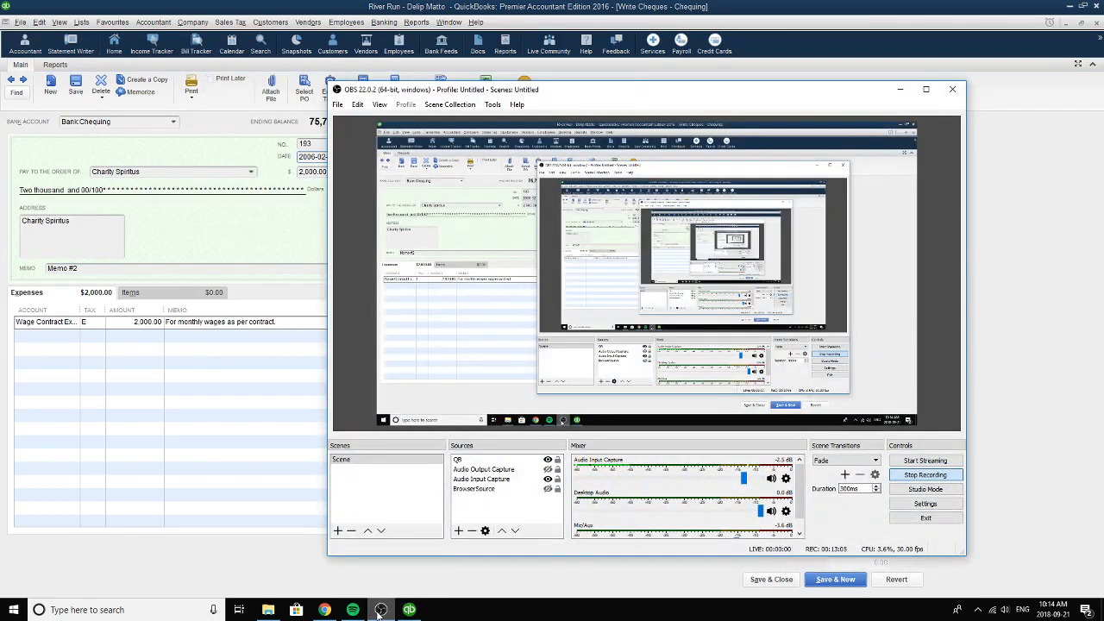
{"action": "left_click", "coordinate": [380, 610]}
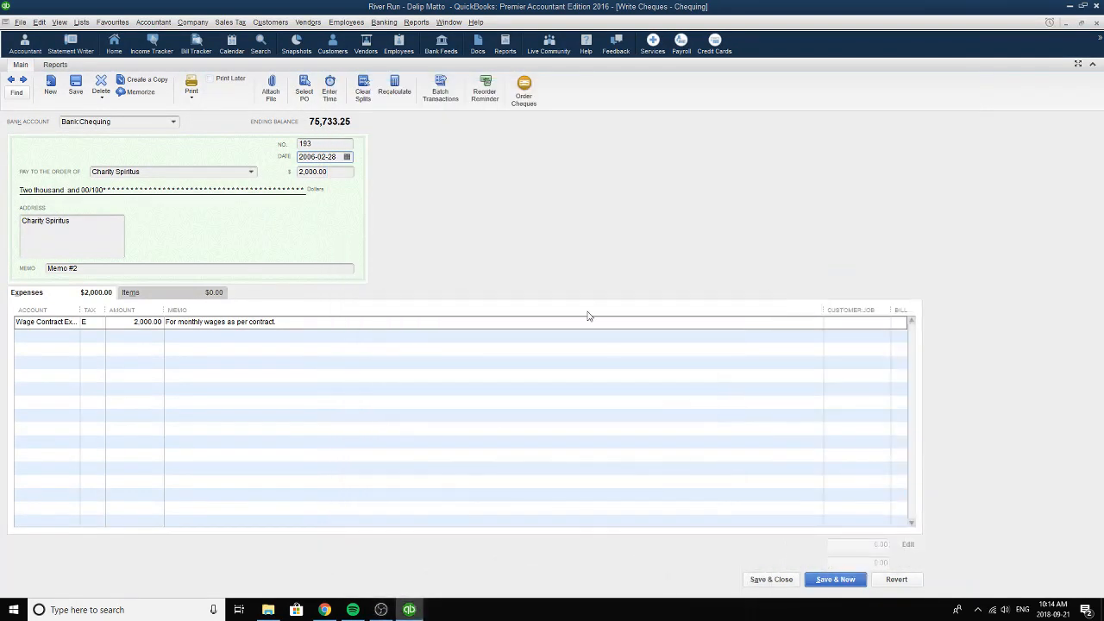
Close the cheque and open the Runners sales receipt dated 2006-03-15.
{"action": "left_click", "coordinate": [1096, 23]}
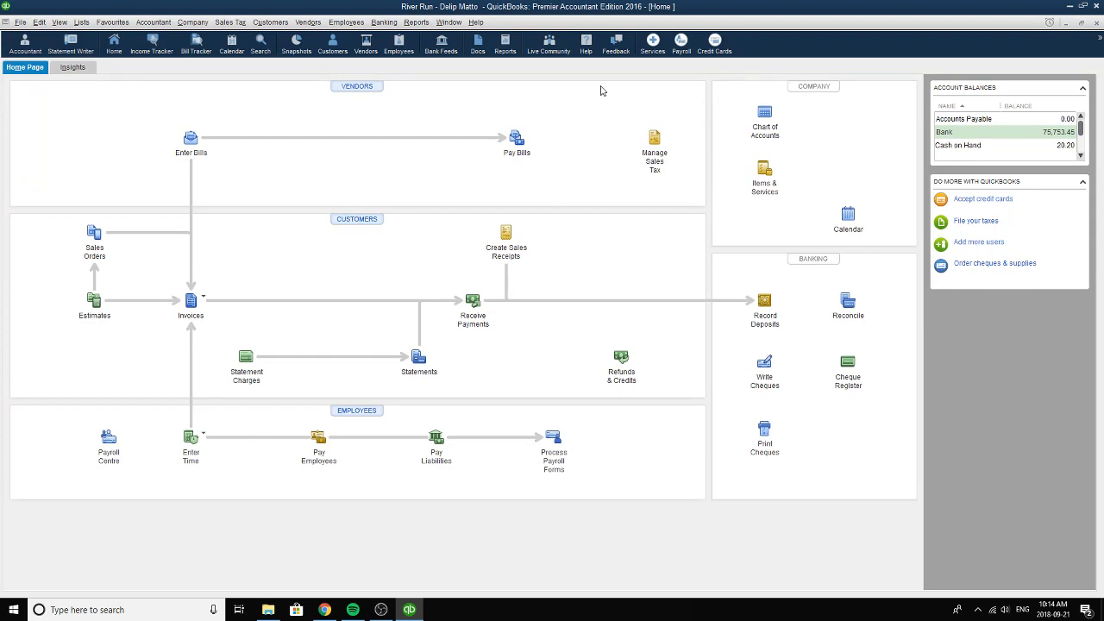
{"action": "left_click", "coordinate": [512, 234]}
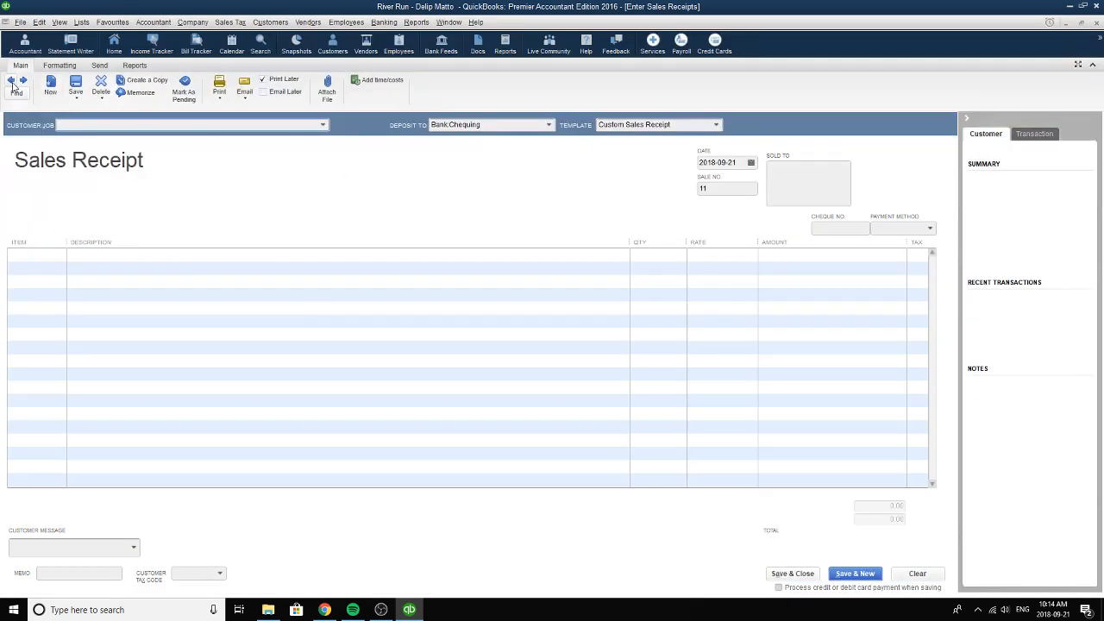
{"action": "left_click", "coordinate": [11, 80]}
{"action": "left_click", "coordinate": [12, 80]}
{"action": "left_click", "coordinate": [12, 81]}
{"action": "left_click", "coordinate": [11, 80]}
{"action": "left_click", "coordinate": [11, 81]}
{"action": "left_click", "coordinate": [11, 81]}
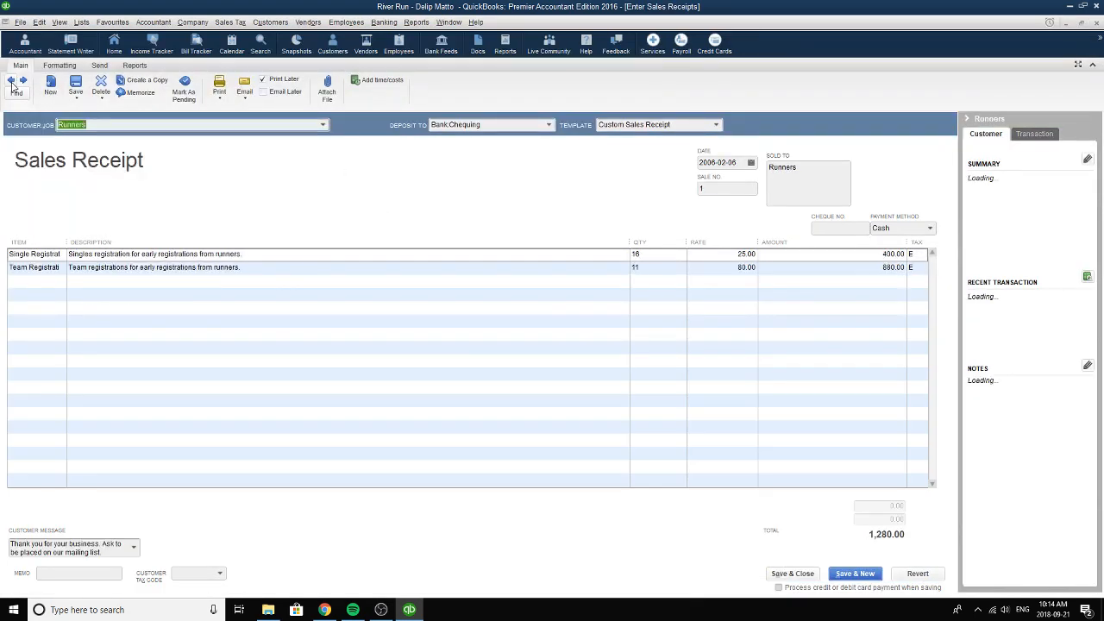
{"action": "left_click", "coordinate": [23, 81]}
Review the receipt's sale number and choose Runners as its customer.
{"action": "left_click", "coordinate": [739, 188]}
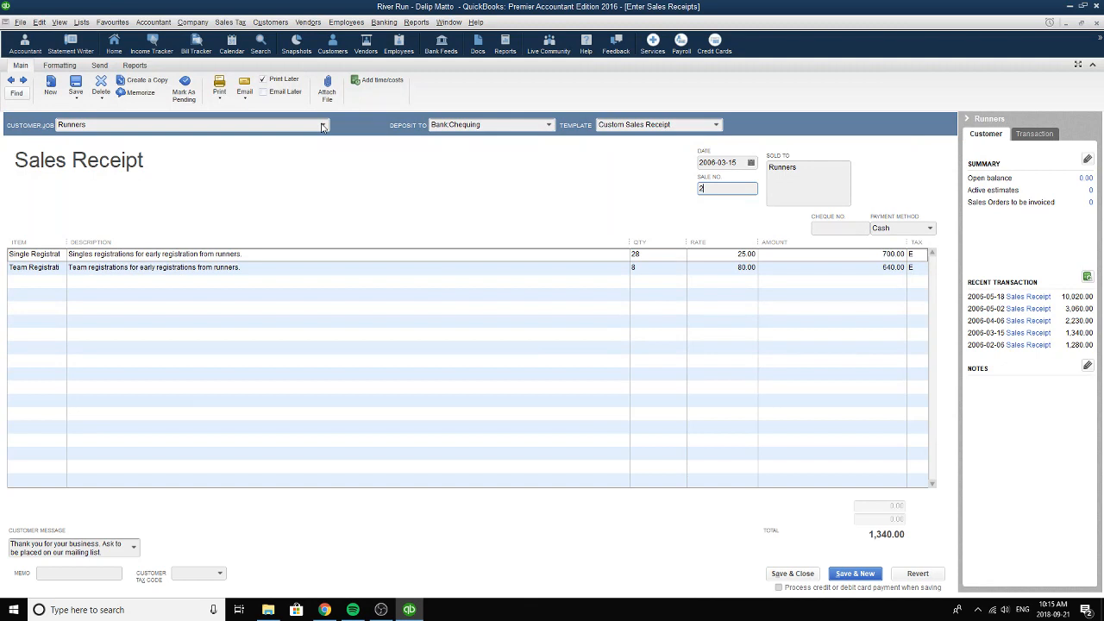
{"action": "left_click", "coordinate": [323, 126]}
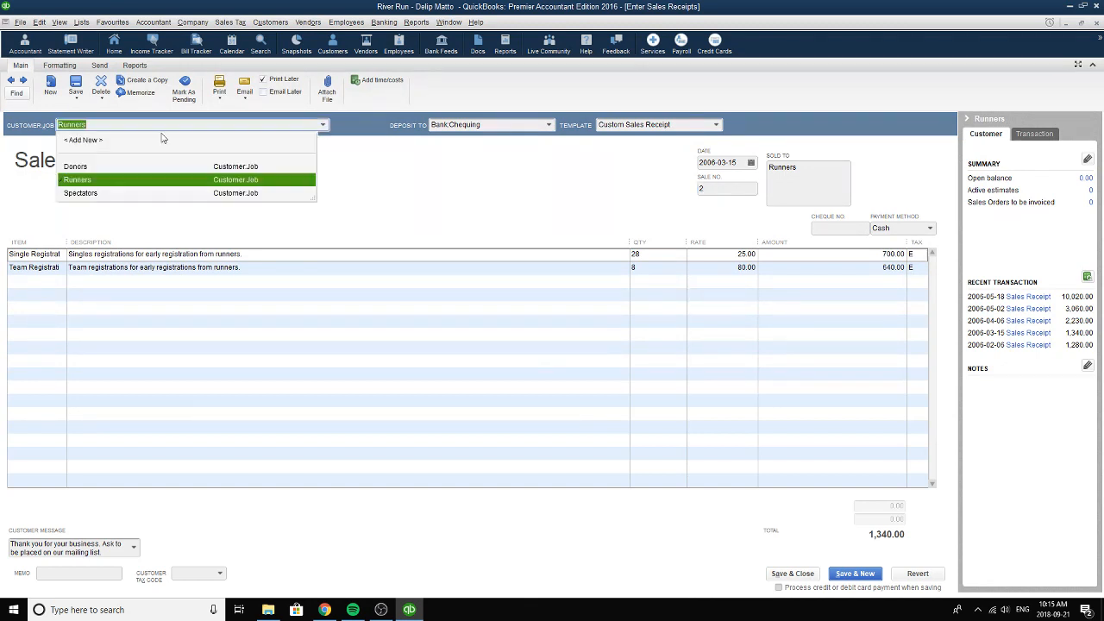
{"action": "left_click", "coordinate": [85, 179]}
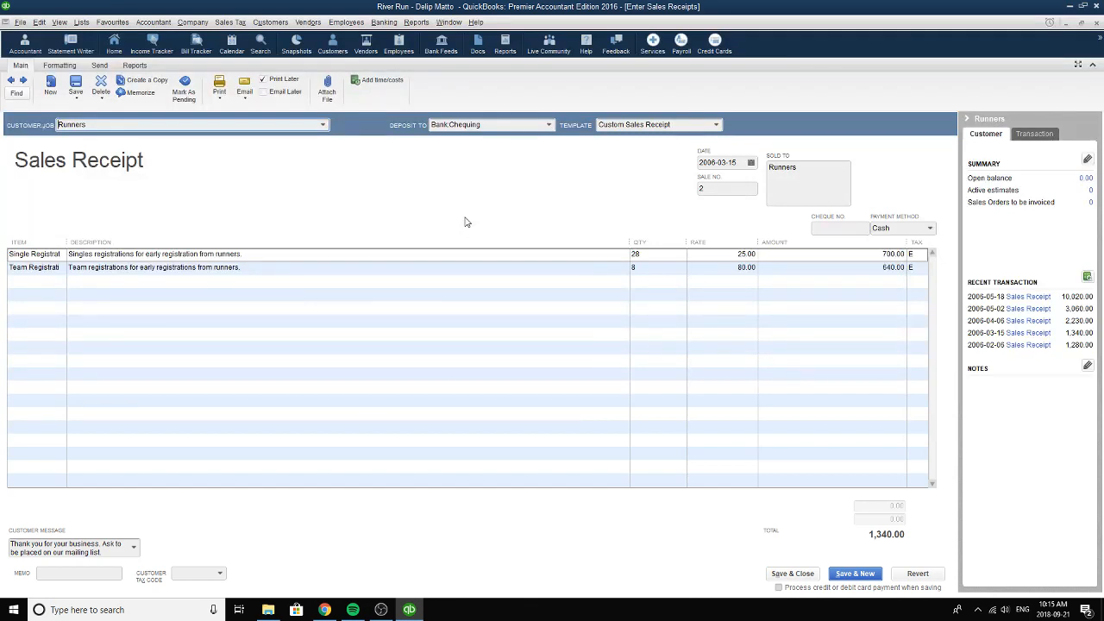
Choose Single Registration as the first line's item and review its description.
{"action": "left_click", "coordinate": [38, 254]}
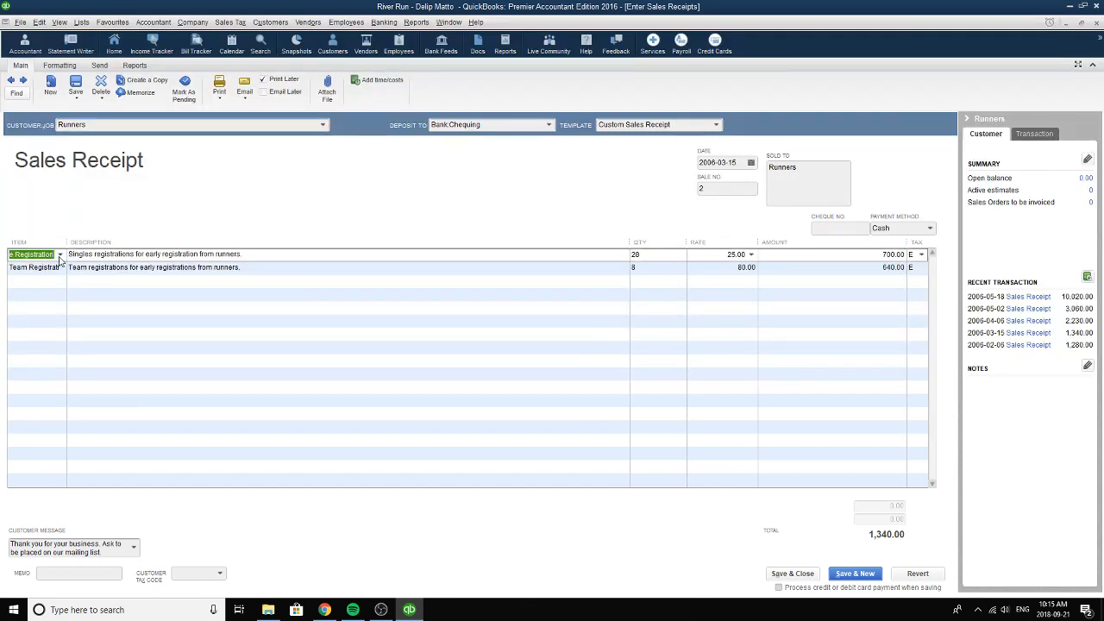
{"action": "left_click", "coordinate": [61, 255]}
{"action": "left_click", "coordinate": [50, 309]}
{"action": "left_click", "coordinate": [370, 256]}
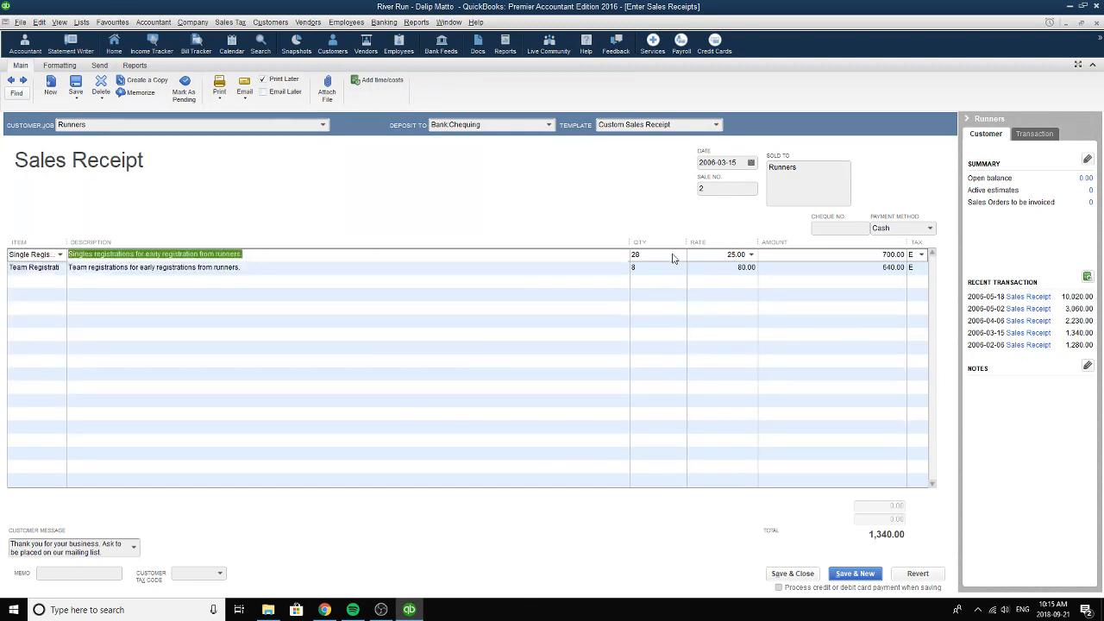
Review the quantity, rate and amount of the Single Registration line.
{"action": "key", "text": "Tab"}
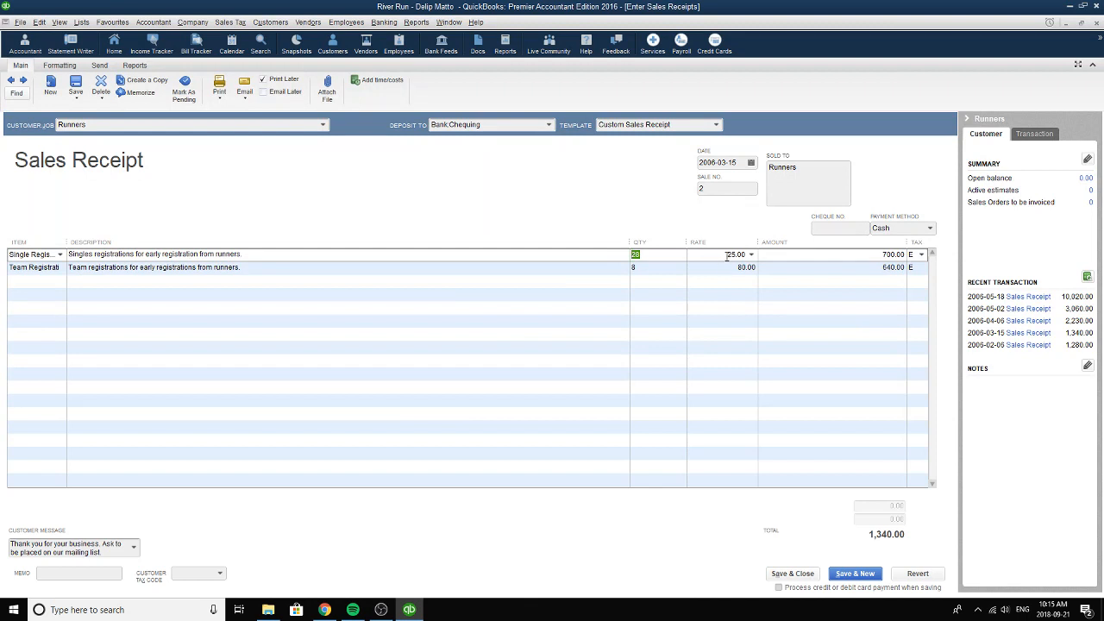
{"action": "left_click", "coordinate": [727, 254]}
{"action": "left_click", "coordinate": [888, 255]}
{"action": "left_click", "coordinate": [680, 256]}
Choose Team Registration as the second line's item and review its description.
{"action": "left_click", "coordinate": [60, 269]}
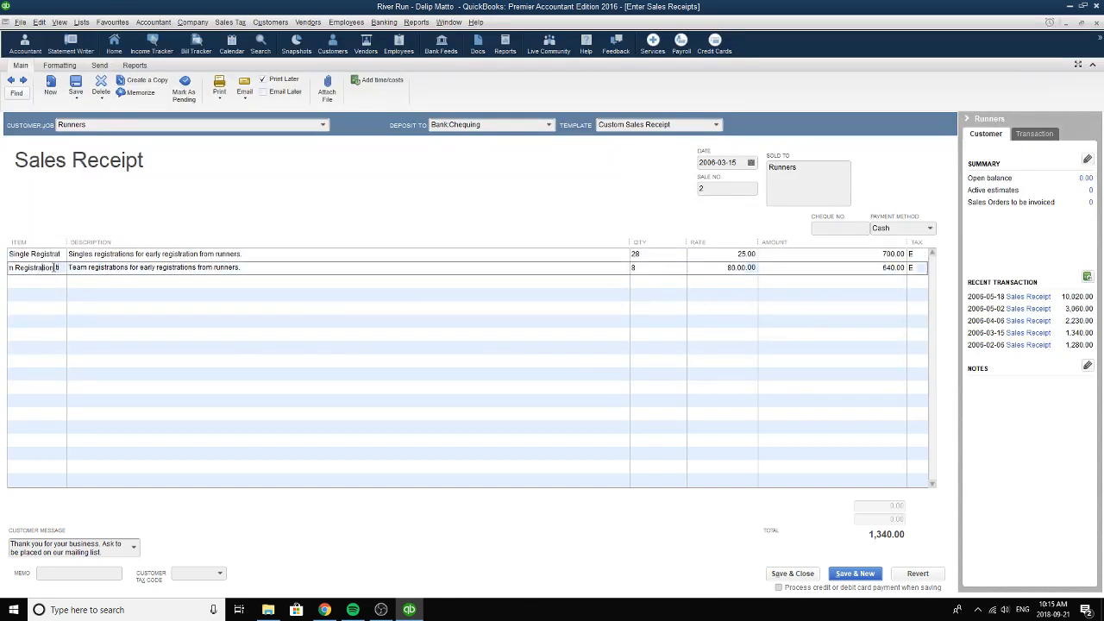
{"action": "left_click", "coordinate": [61, 269]}
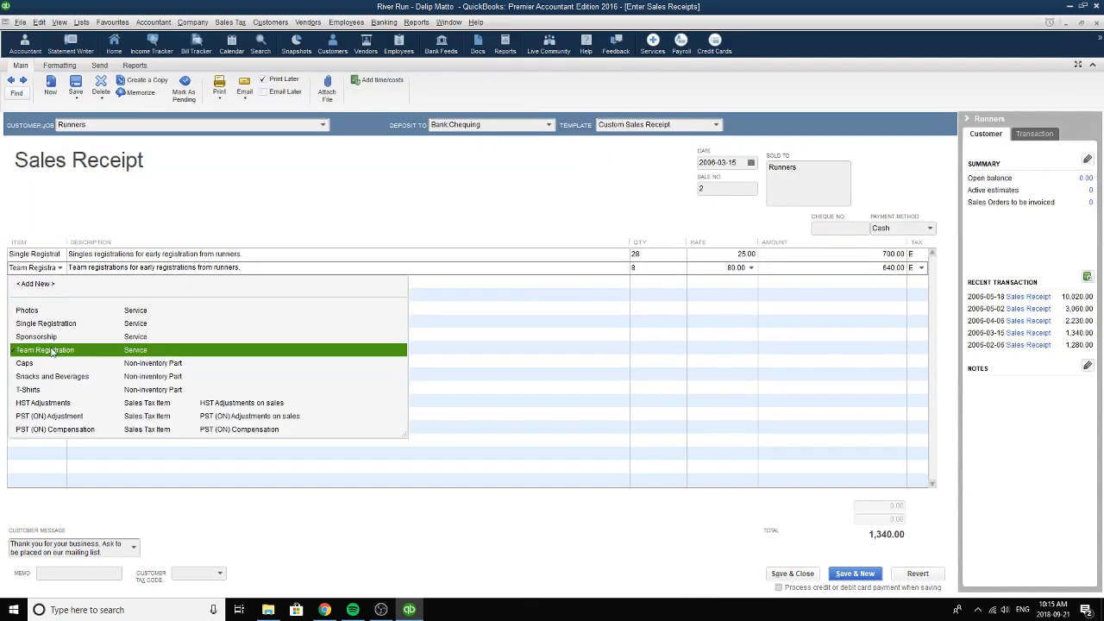
{"action": "left_click", "coordinate": [55, 350]}
{"action": "left_click_drag", "start_coordinate": [132, 267], "coordinate": [357, 263]}
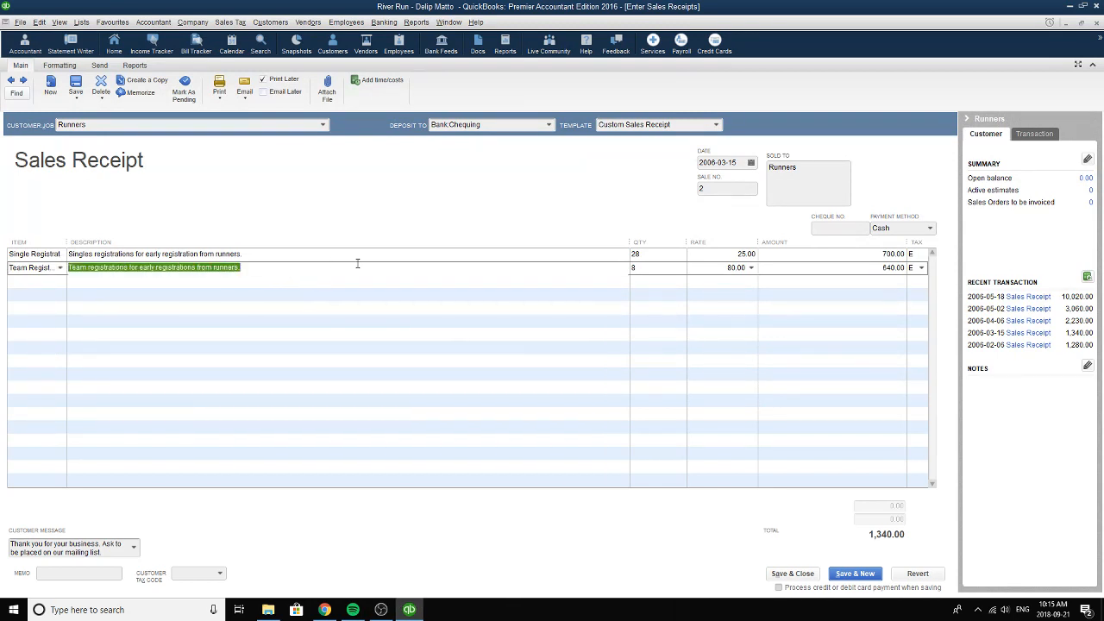
Review the quantity, rate and amount of the Team Registration line.
{"action": "left_click", "coordinate": [658, 271]}
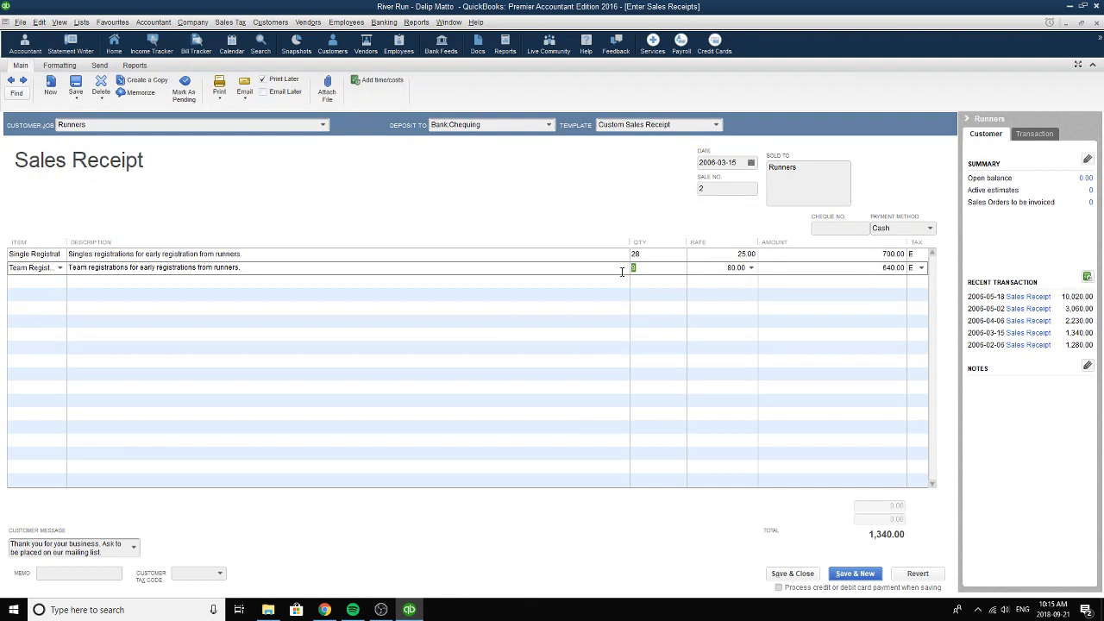
{"action": "left_click", "coordinate": [747, 271]}
{"action": "left_click", "coordinate": [843, 267]}
Set the receipt's date to 2006-03-15, choose the thank-you message mentioning the mailing list, and close the receipt.
{"action": "left_click", "coordinate": [751, 163]}
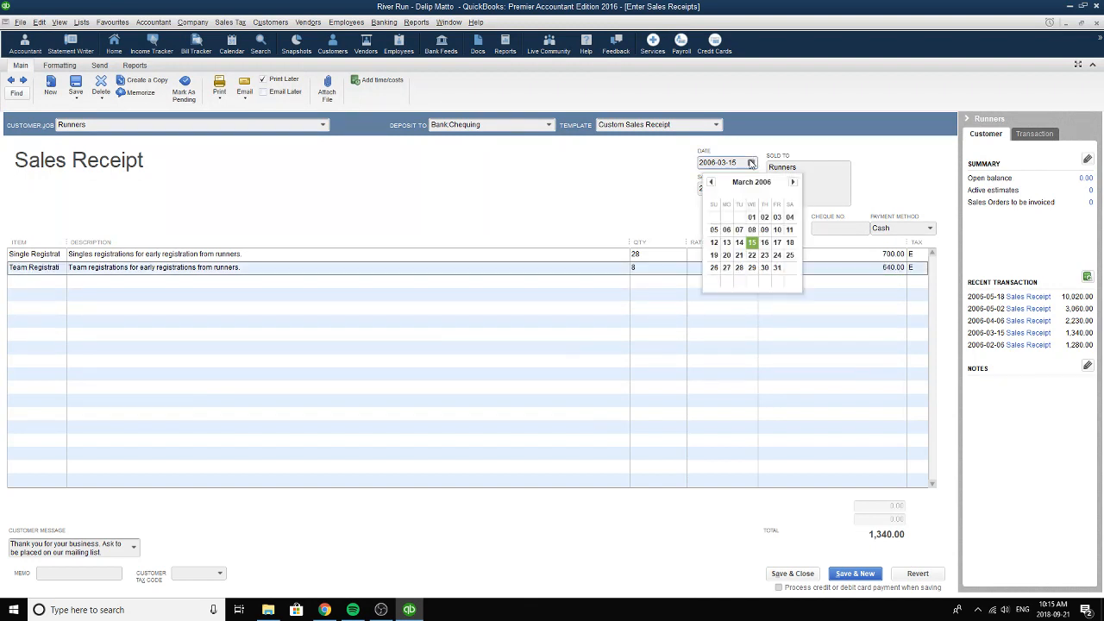
{"action": "left_click", "coordinate": [752, 245]}
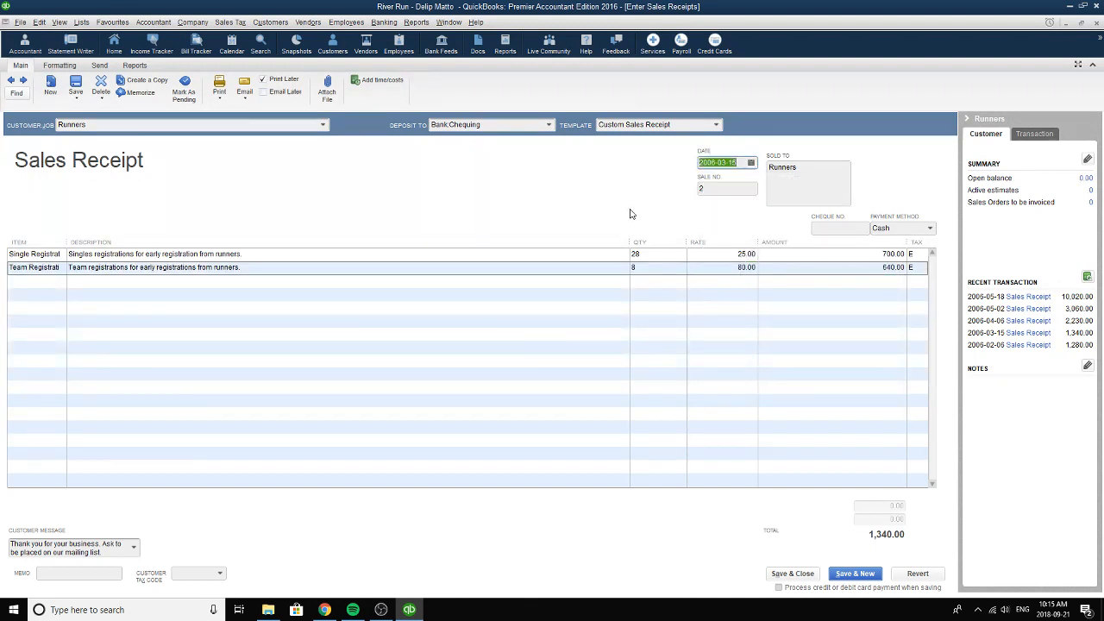
{"action": "left_click", "coordinate": [133, 549]}
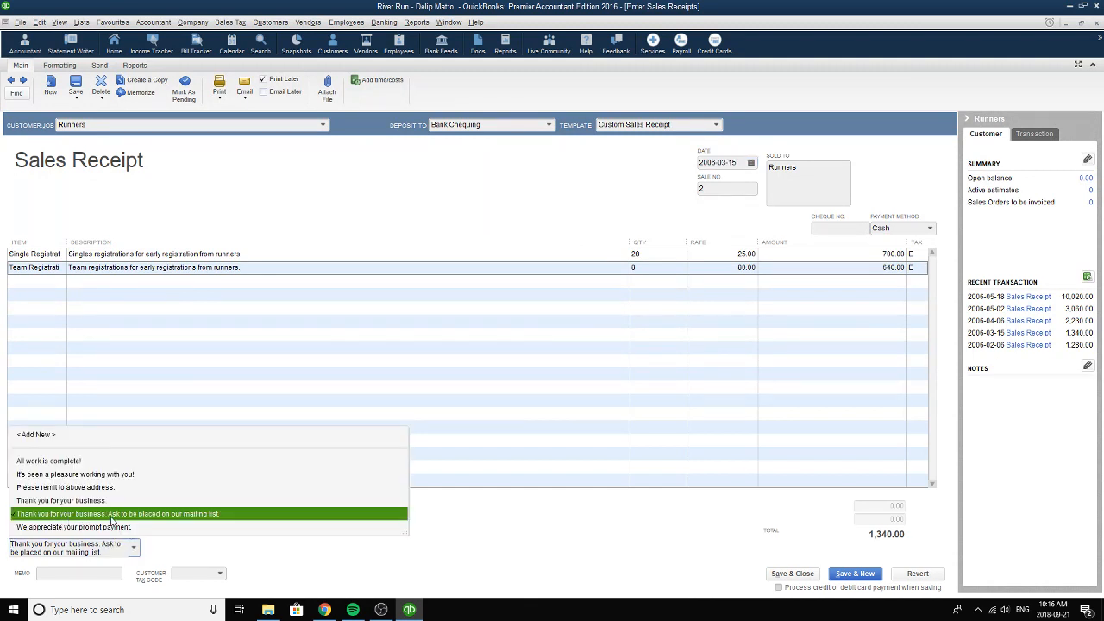
{"action": "left_click", "coordinate": [112, 515]}
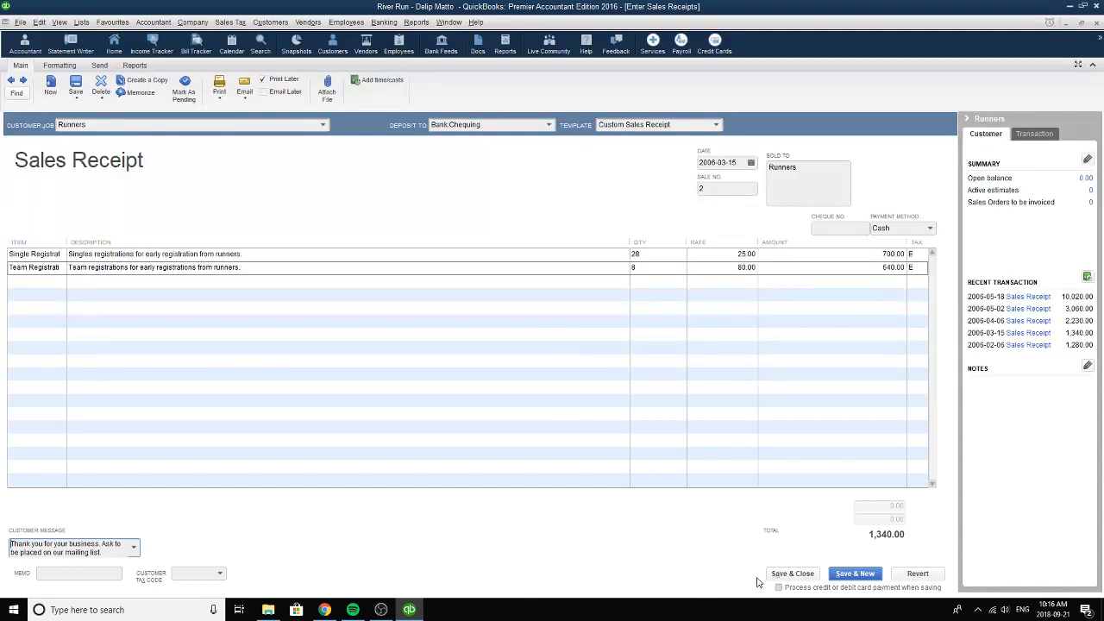
{"action": "left_click", "coordinate": [1096, 24]}
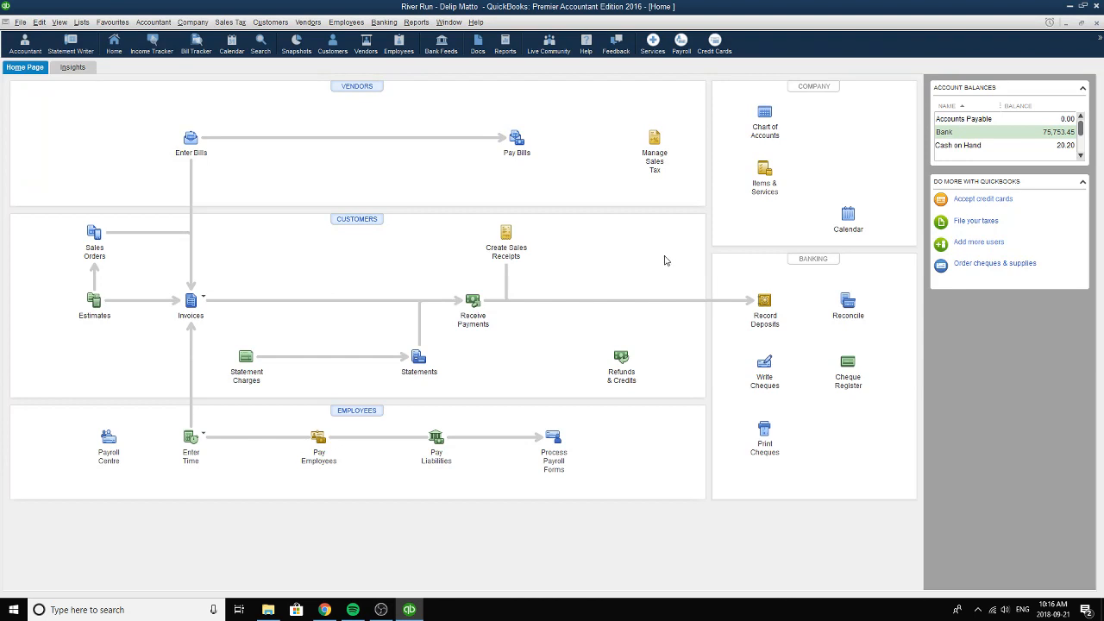
Open the Chequing account's cheques and go back to the Bell Canada cheque dated 2006-03-20.
{"action": "left_click", "coordinate": [764, 364]}
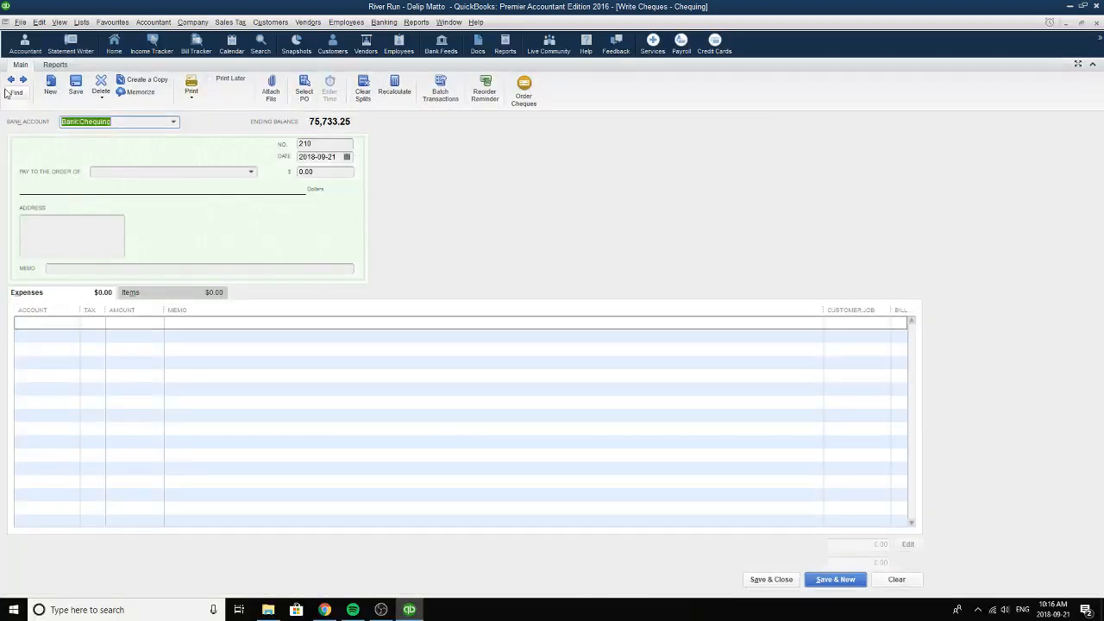
{"action": "left_click", "coordinate": [10, 79]}
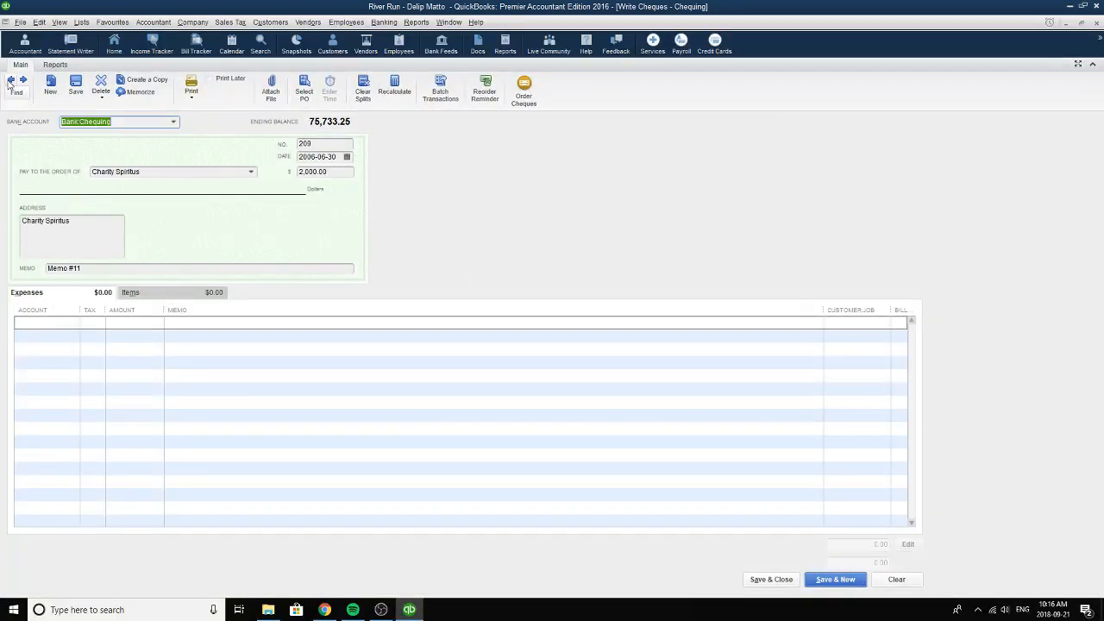
{"action": "left_click", "coordinate": [10, 79]}
{"action": "left_click", "coordinate": [10, 80]}
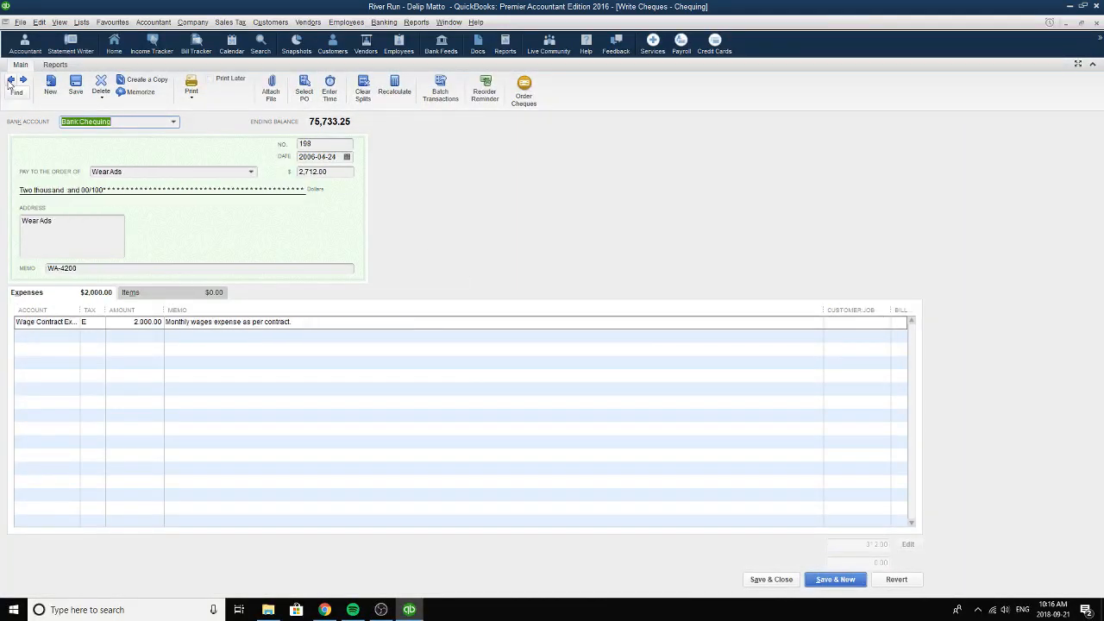
{"action": "left_click", "coordinate": [11, 79]}
{"action": "left_click", "coordinate": [10, 79]}
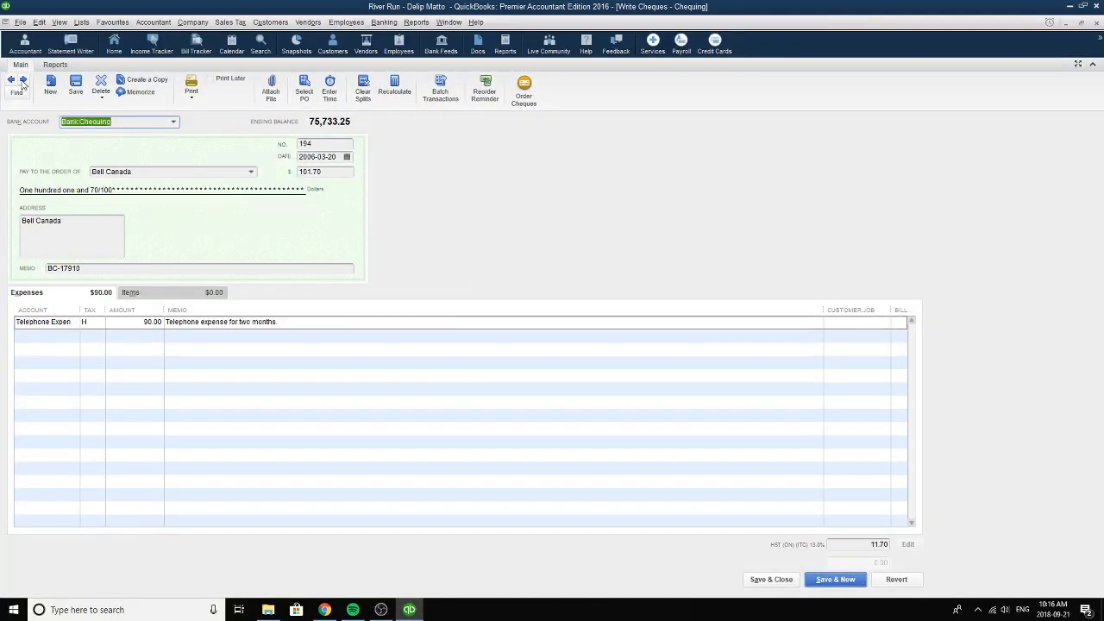
{"action": "left_click", "coordinate": [11, 80]}
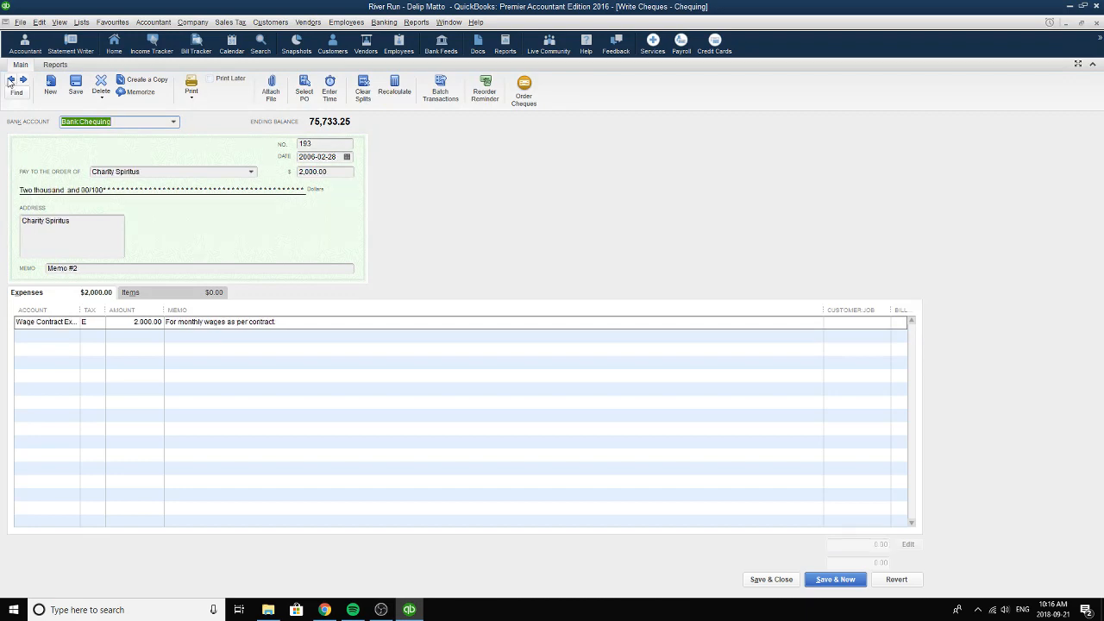
{"action": "left_click", "coordinate": [23, 80]}
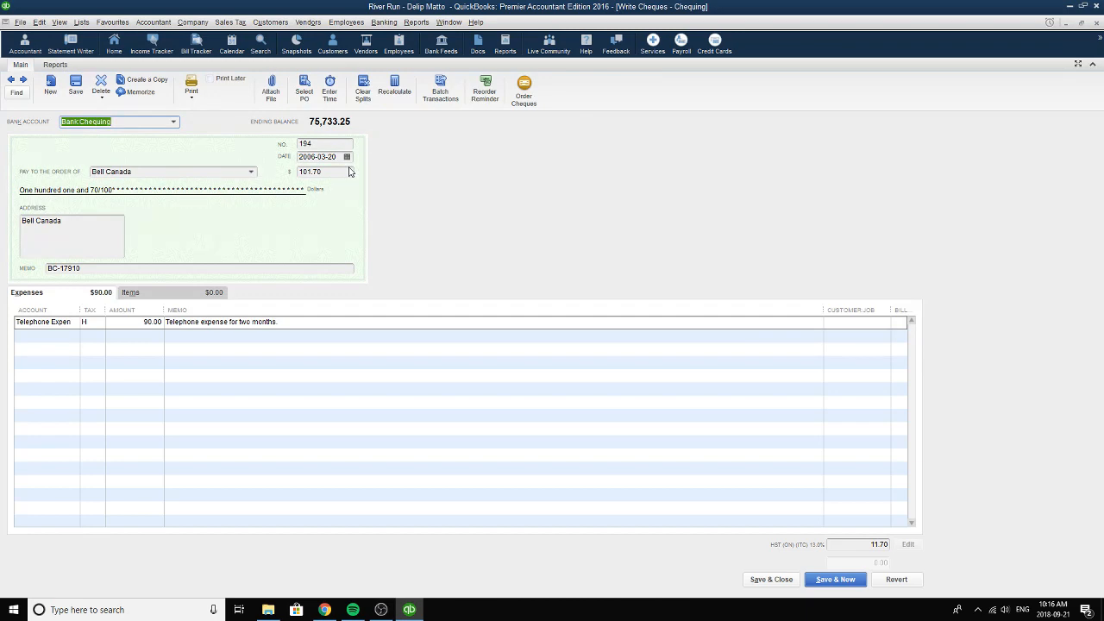
Choose Bell Canada as the cheque's payee and 2006-03-20 as its date, and review the cheque's memo.
{"action": "left_click", "coordinate": [251, 172]}
{"action": "left_click", "coordinate": [160, 252]}
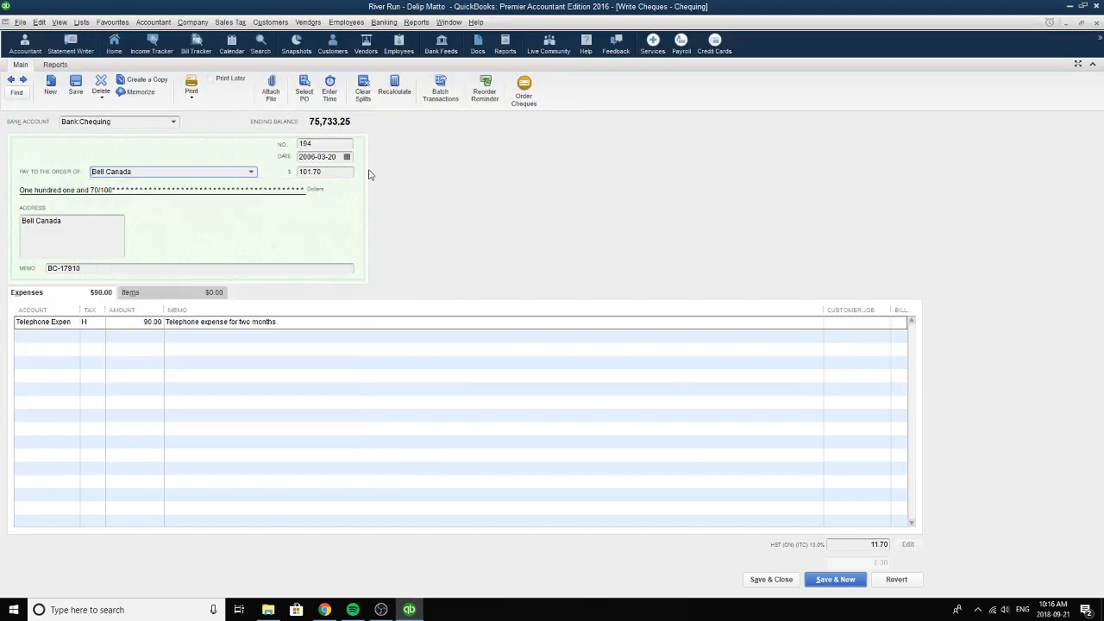
{"action": "left_click", "coordinate": [347, 156]}
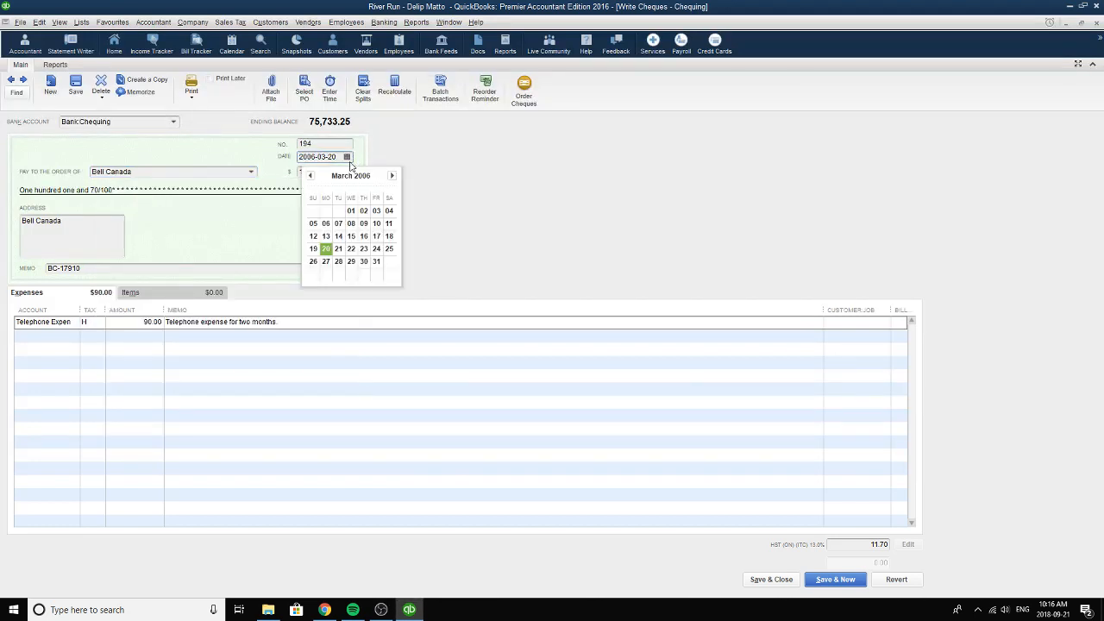
{"action": "left_click", "coordinate": [327, 250]}
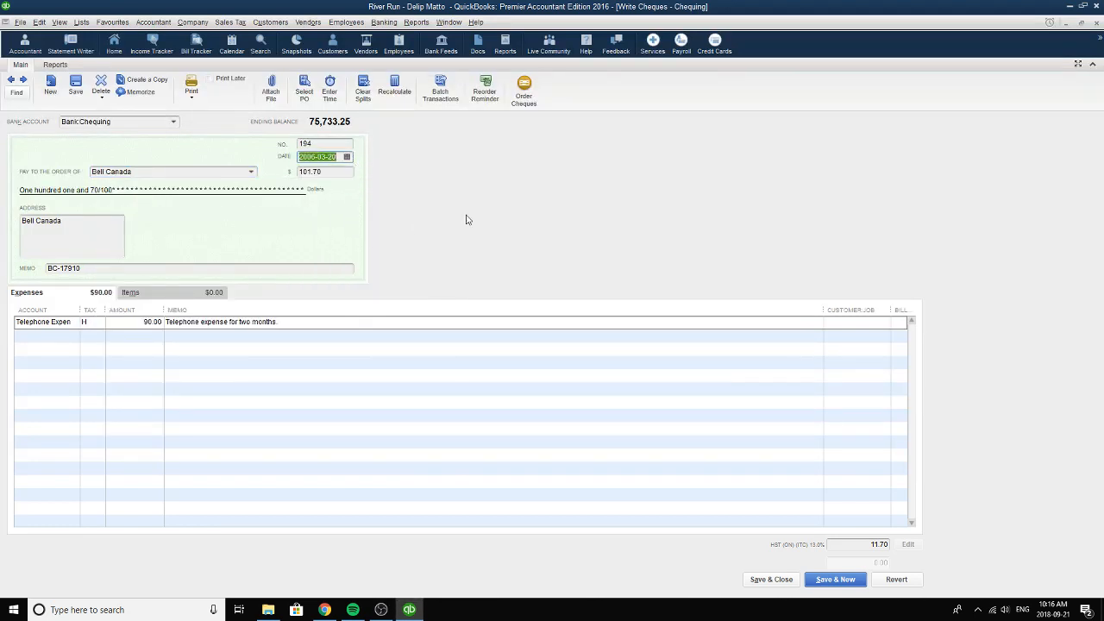
{"action": "left_click_drag", "start_coordinate": [100, 269], "coordinate": [0, 269]}
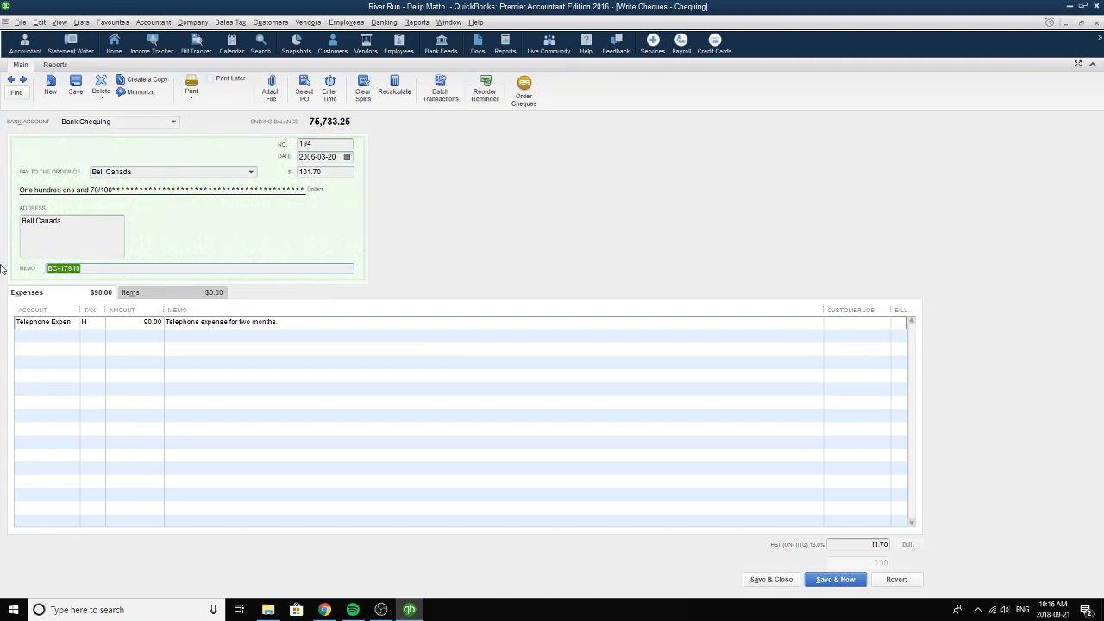
Choose Telephone Expense as the line's account with tax code H, and review the line's amount and memo.
{"action": "left_click", "coordinate": [63, 325]}
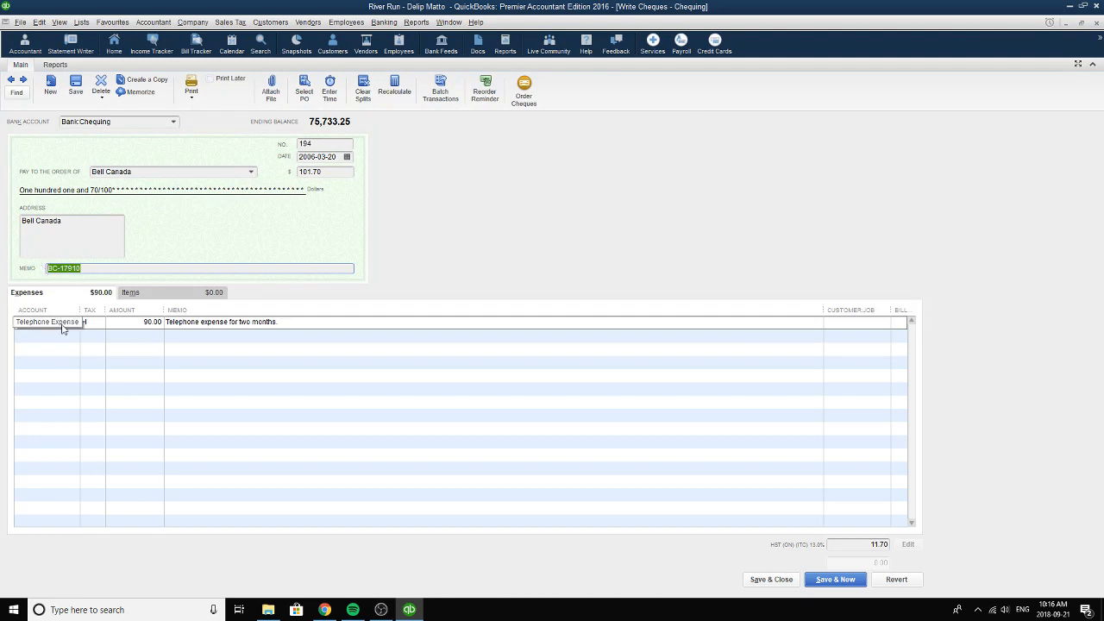
{"action": "left_click", "coordinate": [74, 323]}
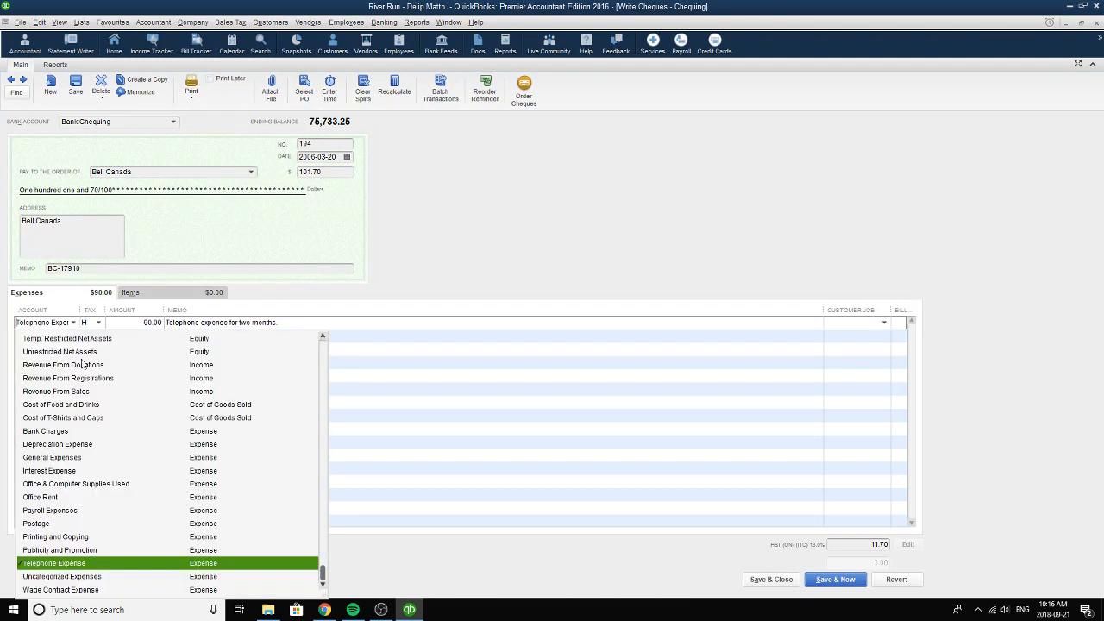
{"action": "left_click", "coordinate": [76, 563]}
{"action": "left_click", "coordinate": [98, 322]}
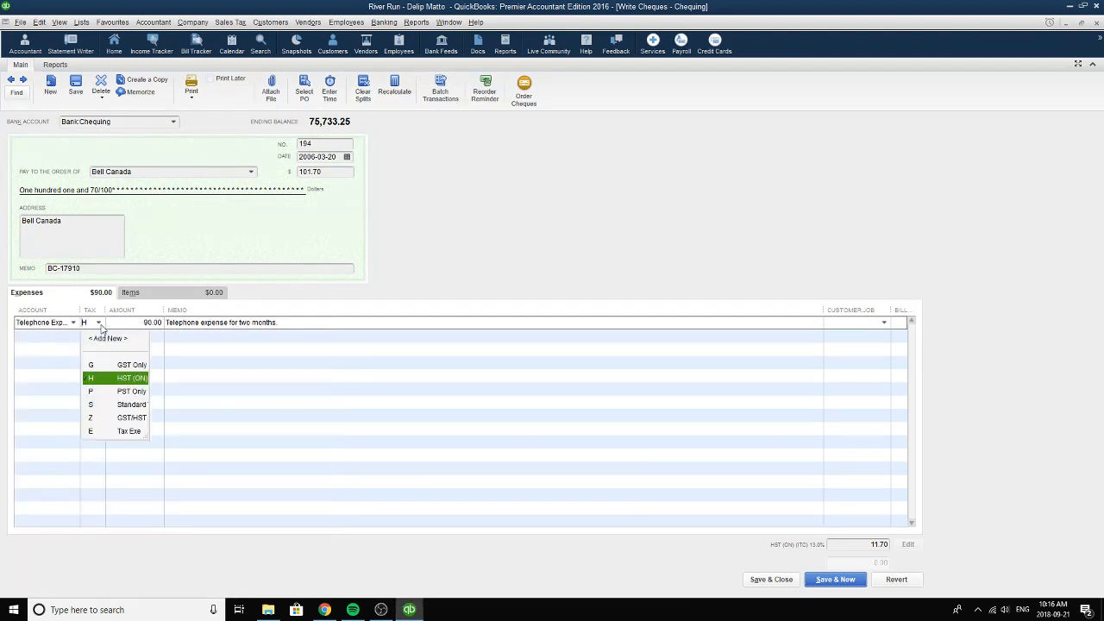
{"action": "left_click", "coordinate": [96, 383]}
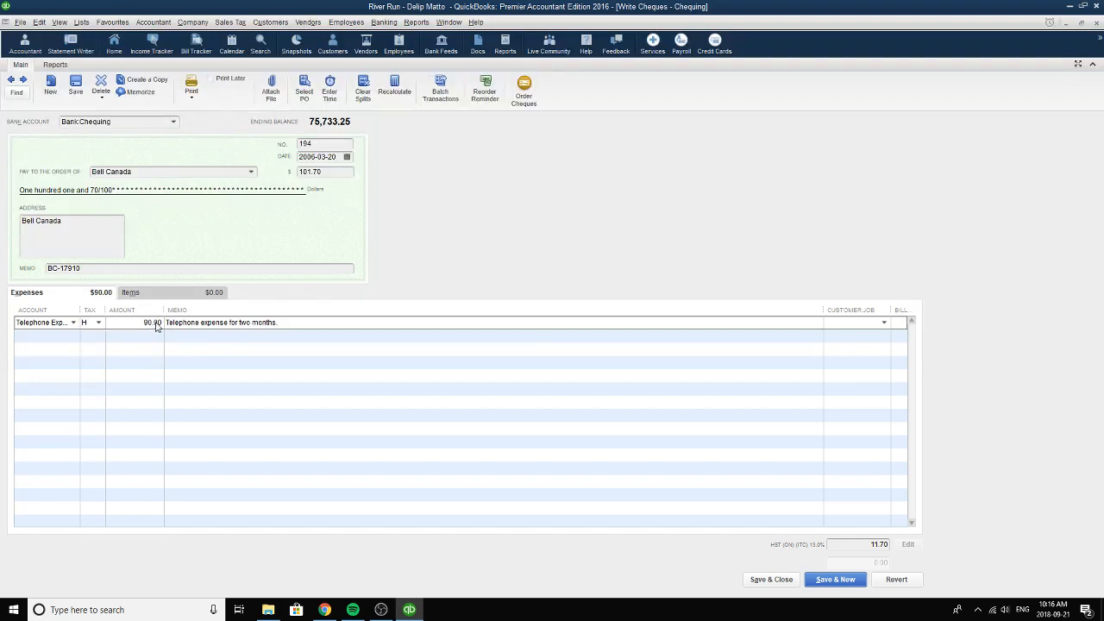
{"action": "left_click", "coordinate": [155, 323]}
{"action": "left_click_drag", "start_coordinate": [278, 328], "coordinate": [122, 322]}
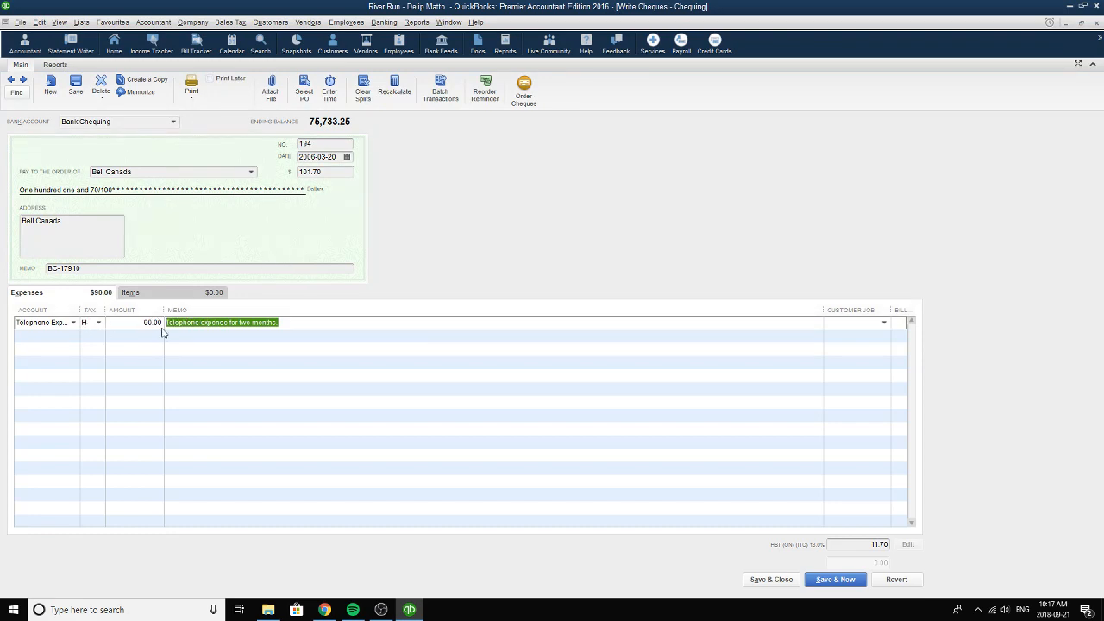
Review the Bell Canada cheque's total amount, expense line memo and cheque number.
{"action": "left_click", "coordinate": [343, 174]}
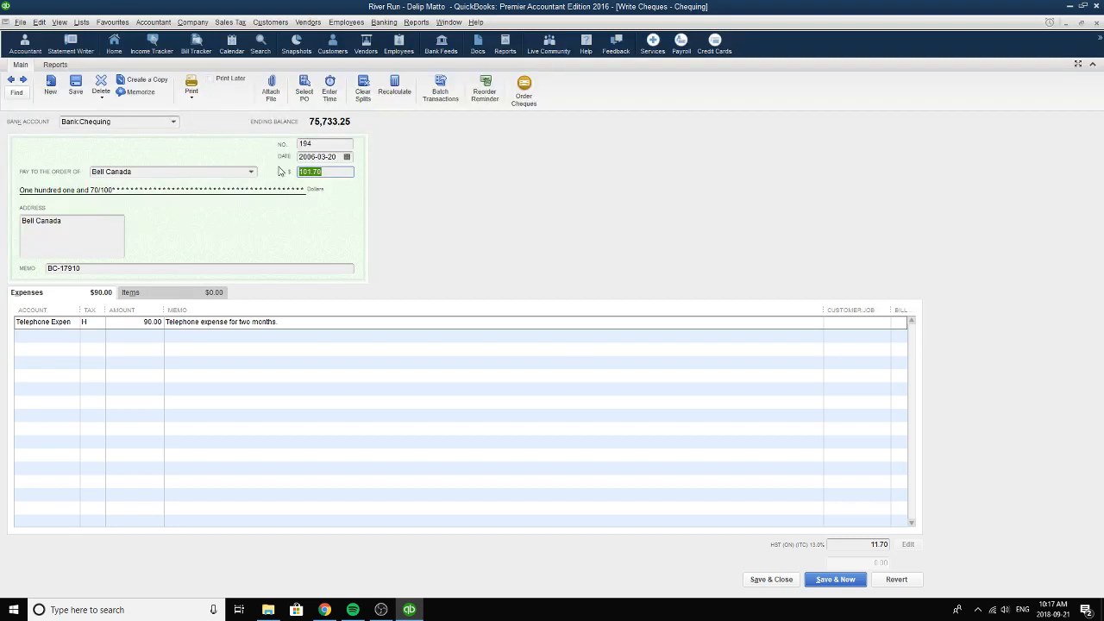
{"action": "left_click", "coordinate": [318, 323]}
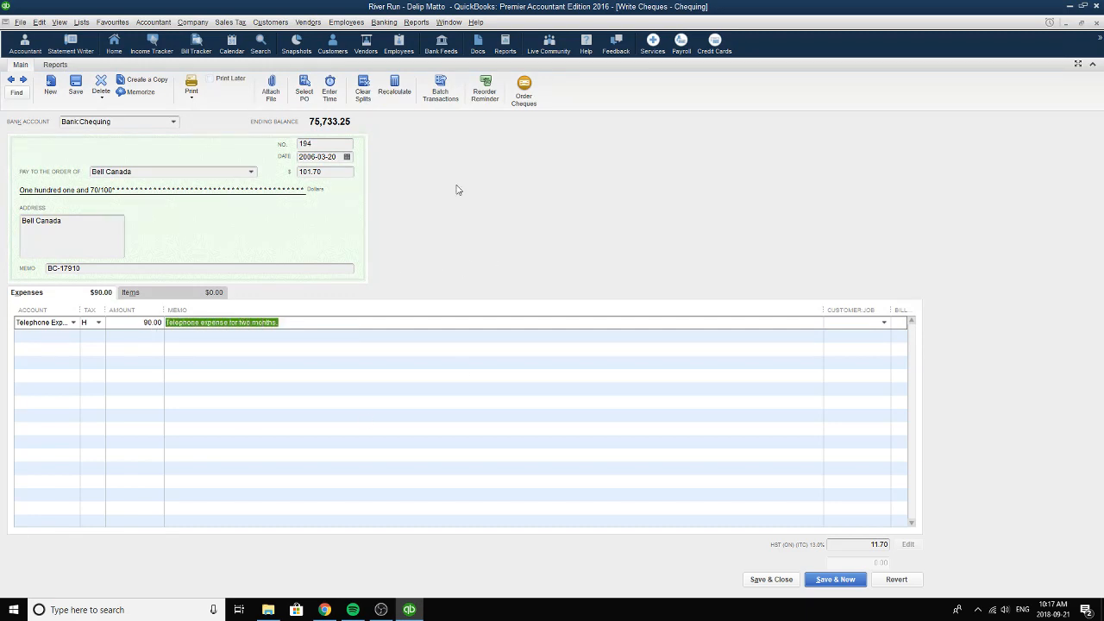
{"action": "left_click", "coordinate": [336, 144]}
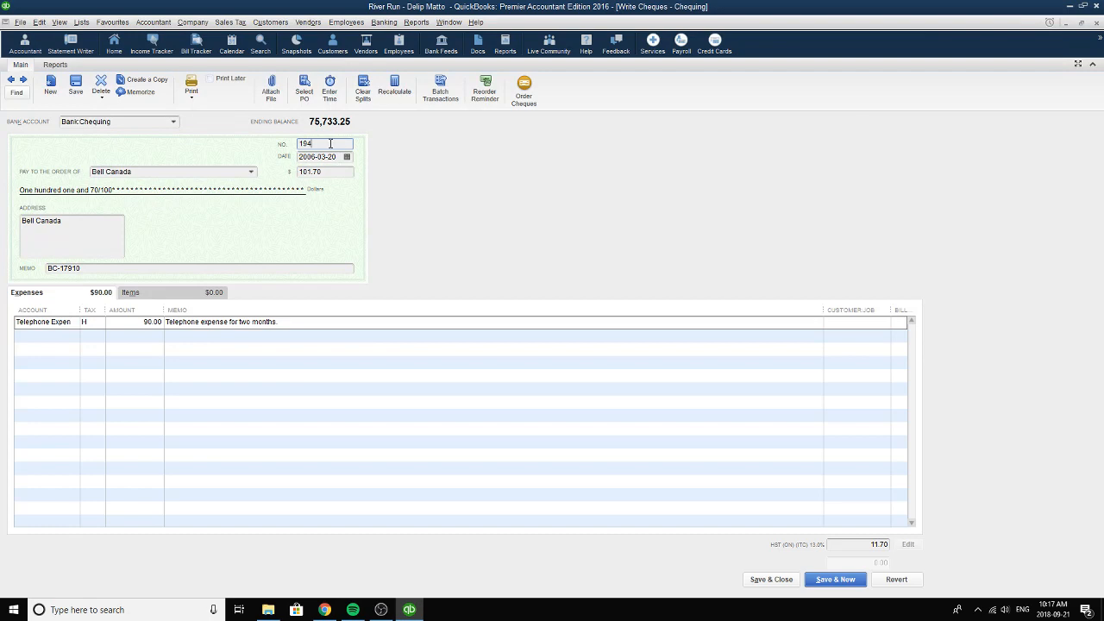
{"action": "left_click_drag", "start_coordinate": [331, 143], "coordinate": [298, 144]}
Go to the next cheque, choose Charity Spiritus as payee and 2006-03-31 as date, and review its memo.
{"action": "left_click", "coordinate": [23, 79]}
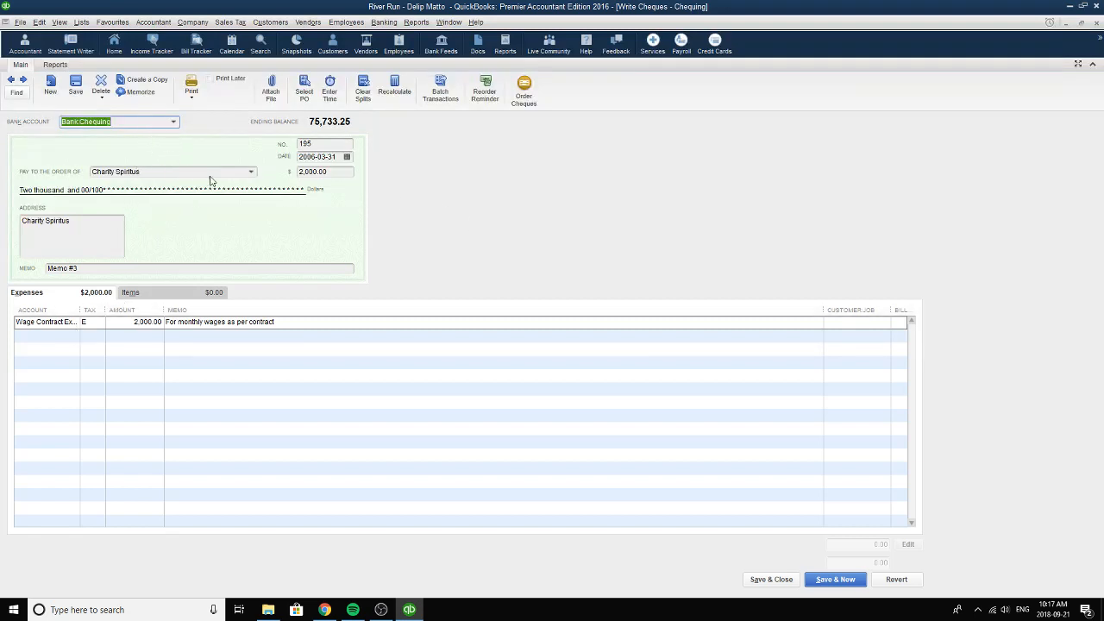
{"action": "left_click", "coordinate": [250, 171]}
{"action": "left_click", "coordinate": [132, 438]}
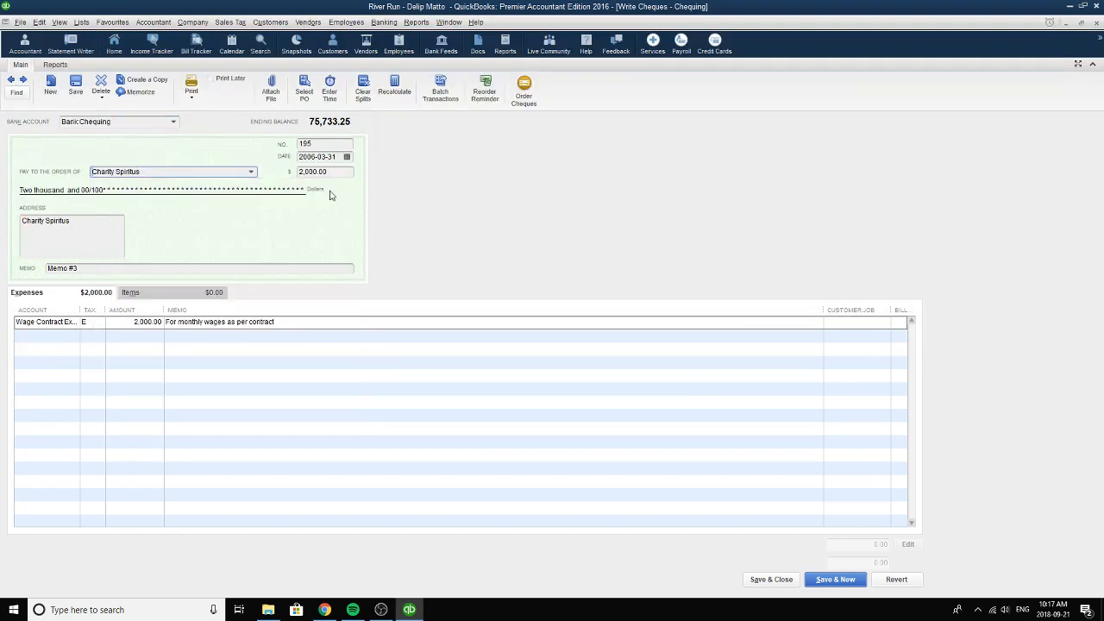
{"action": "left_click", "coordinate": [347, 157]}
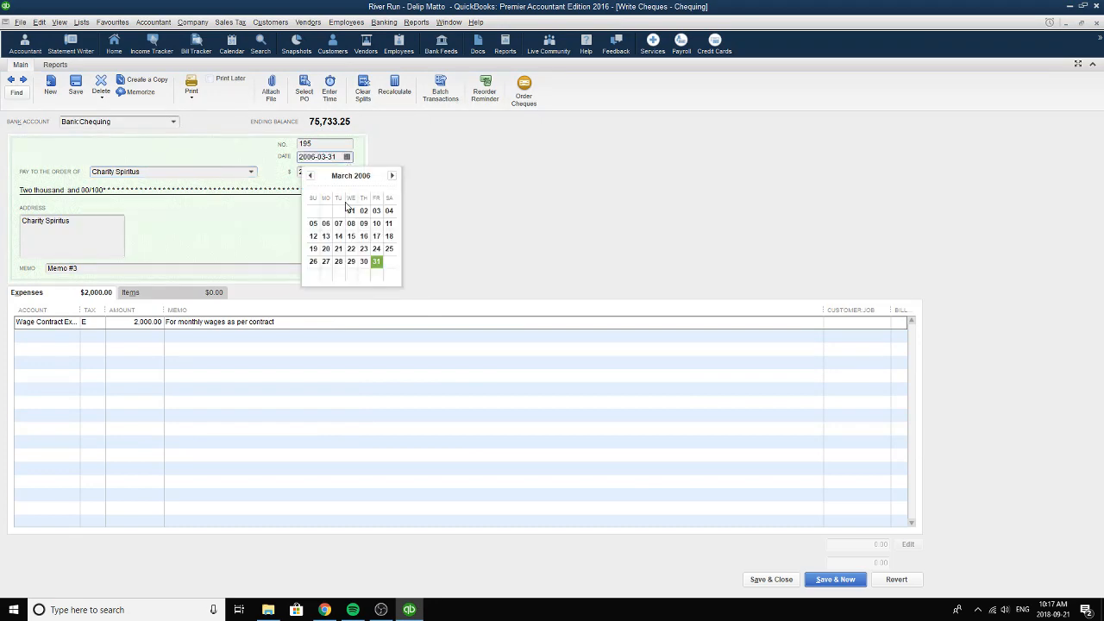
{"action": "left_click", "coordinate": [377, 263]}
{"action": "left_click", "coordinate": [124, 269]}
{"action": "left_click_drag", "start_coordinate": [124, 268], "coordinate": [28, 266]}
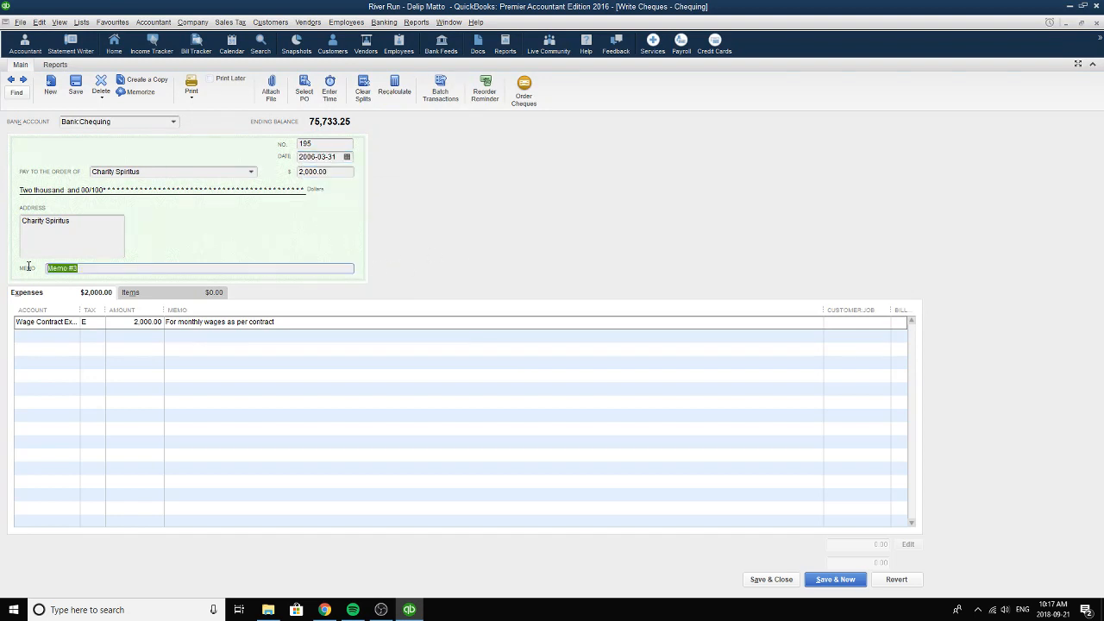
Choose Wage Contract Expense as the expense line's account with the tax-exempt code E.
{"action": "left_click", "coordinate": [68, 324]}
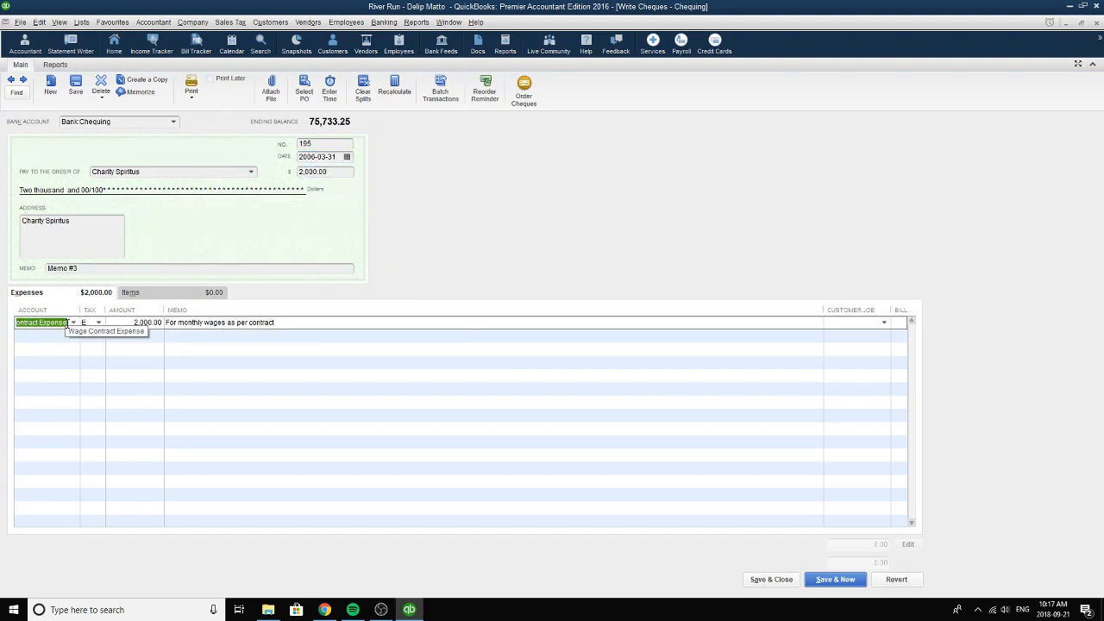
{"action": "left_click", "coordinate": [74, 323]}
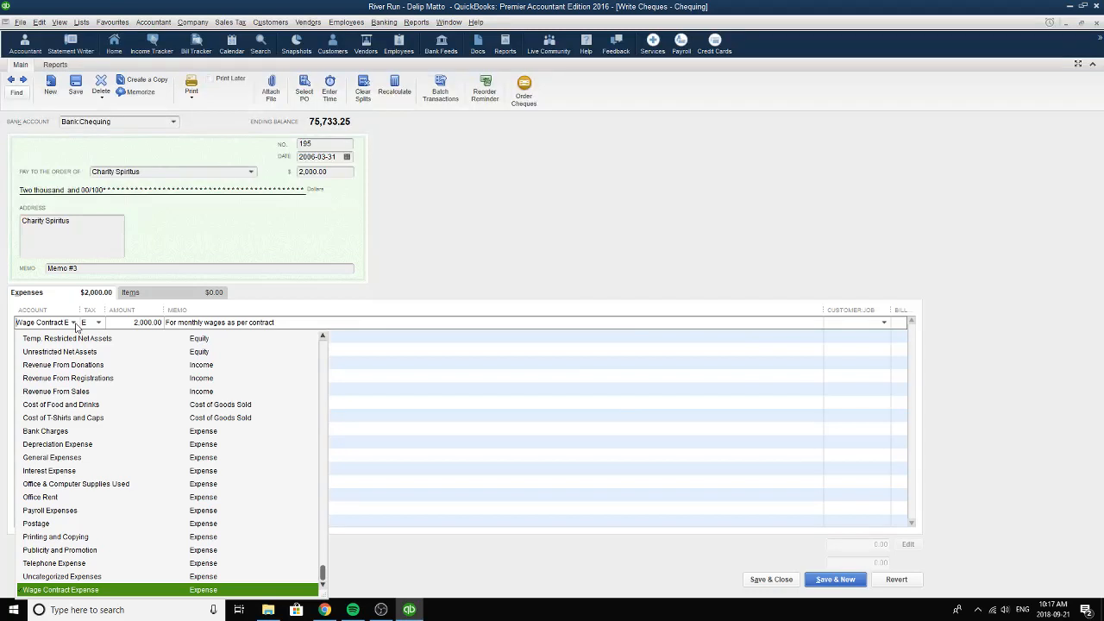
{"action": "left_click", "coordinate": [71, 590]}
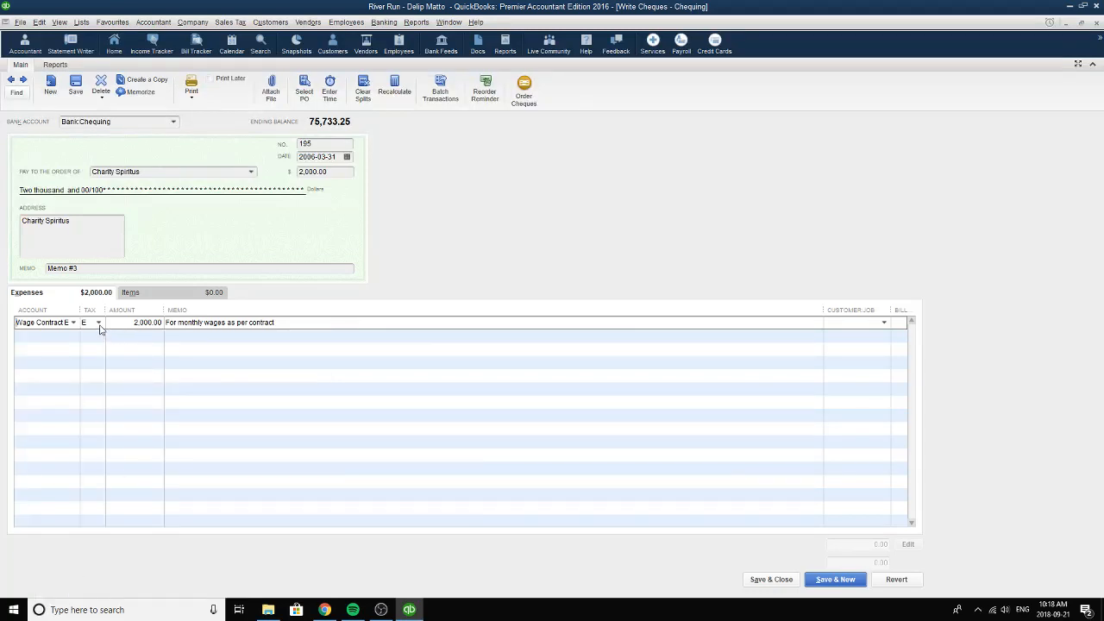
{"action": "left_click", "coordinate": [99, 324]}
{"action": "left_click", "coordinate": [95, 432]}
{"action": "left_click", "coordinate": [98, 323]}
{"action": "left_click", "coordinate": [96, 431]}
Review the wage line's amount, end its memo "For monthly wages as per contract" with a period, and save and close the cheque.
{"action": "left_click_drag", "start_coordinate": [124, 323], "coordinate": [162, 323]}
{"action": "left_click_drag", "start_coordinate": [305, 323], "coordinate": [148, 322]}
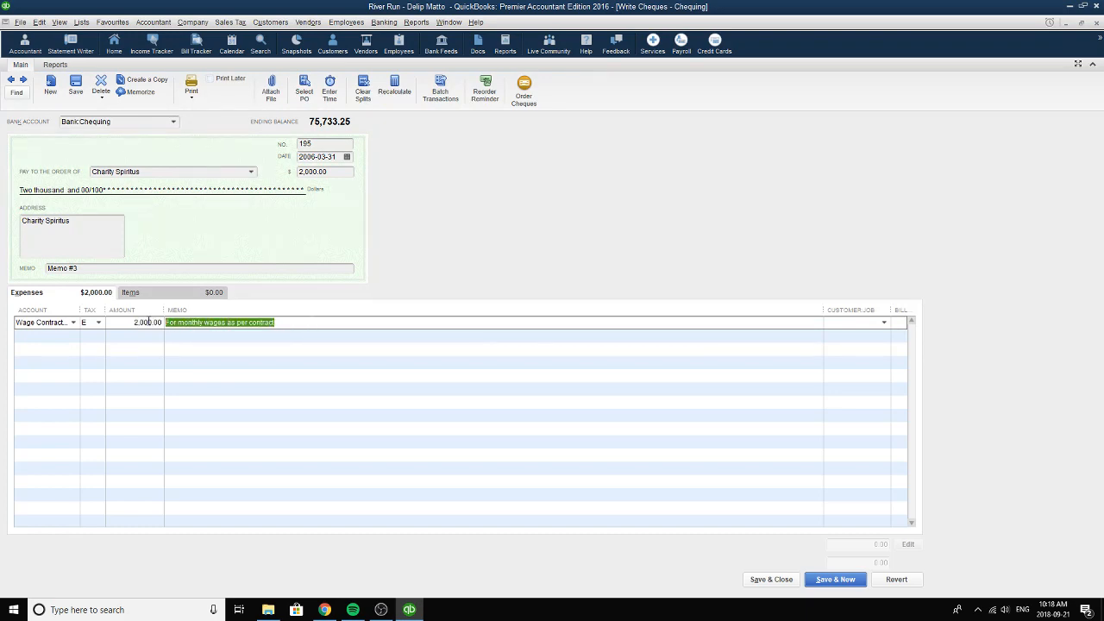
{"action": "left_click", "coordinate": [318, 324]}
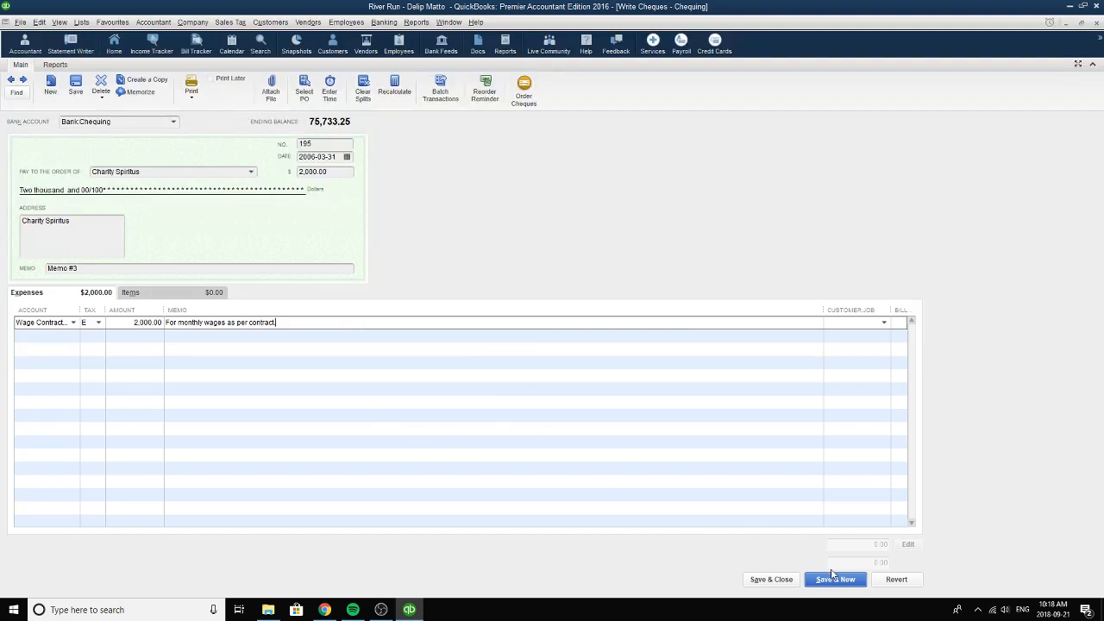
{"action": "left_click", "coordinate": [776, 579]}
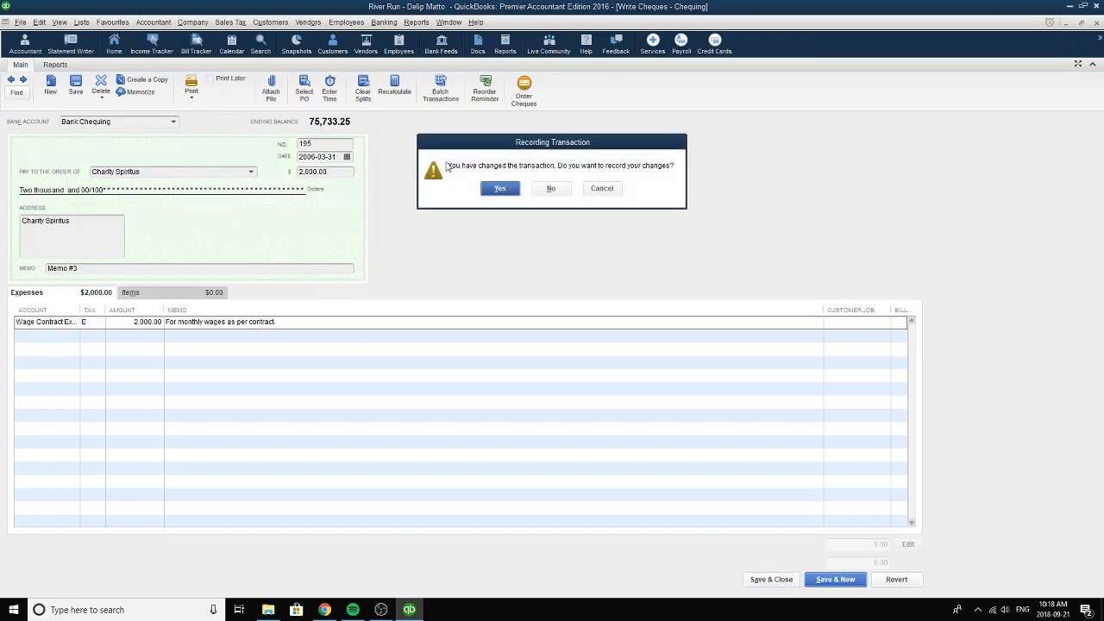
{"action": "left_click", "coordinate": [499, 188]}
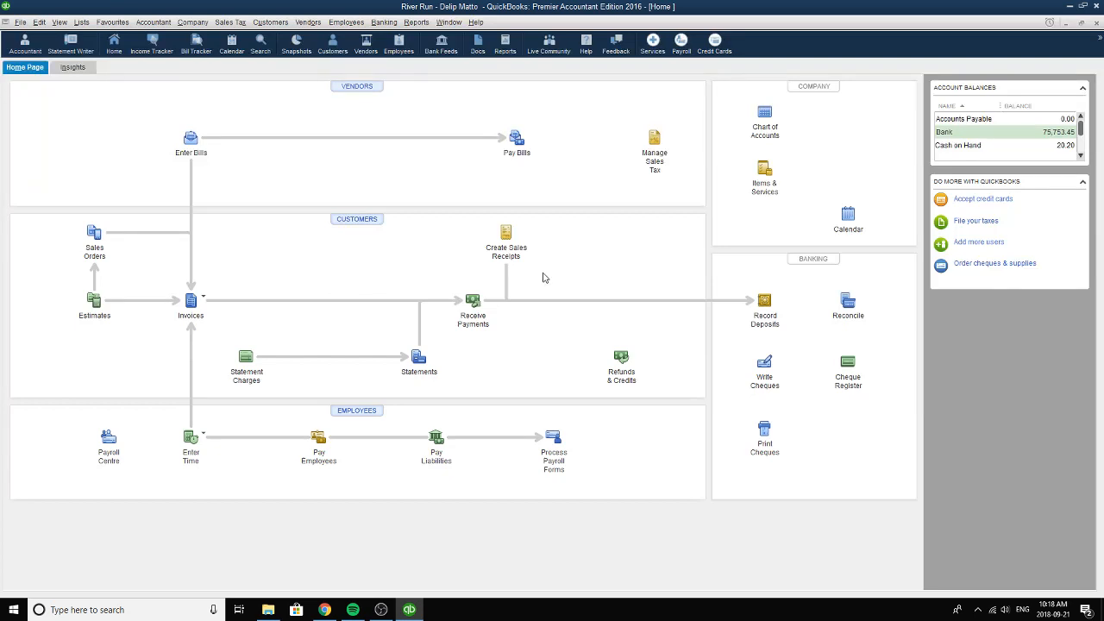
Open the Runners sales receipt dated 2006-04-06.
{"action": "left_click", "coordinate": [655, 142]}
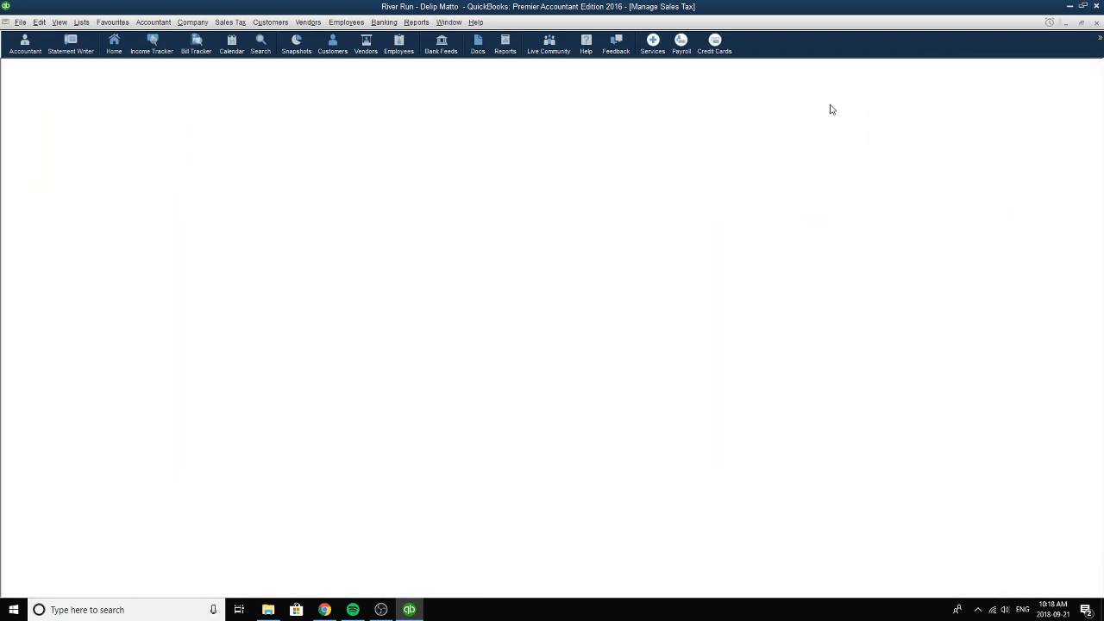
{"action": "key", "text": "Escape"}
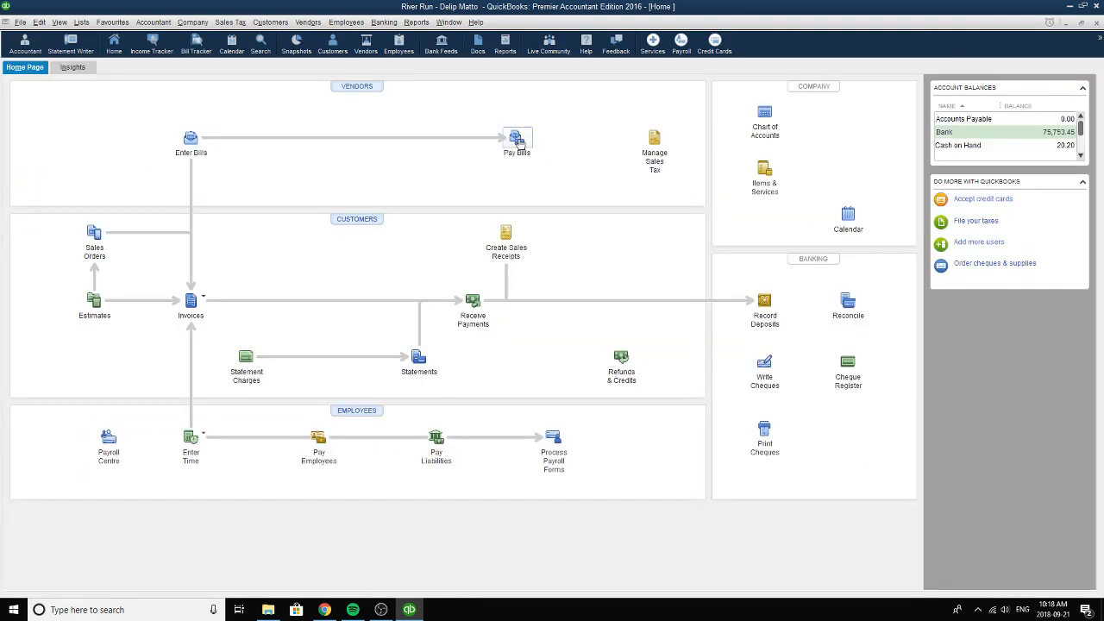
{"action": "left_click", "coordinate": [506, 240]}
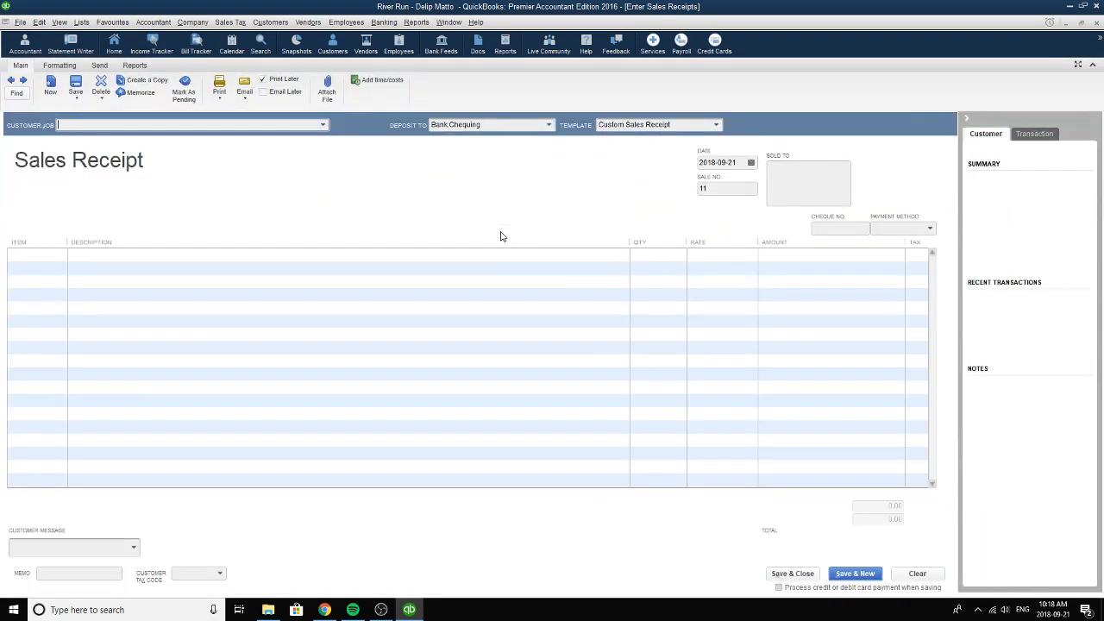
{"action": "left_click", "coordinate": [10, 80]}
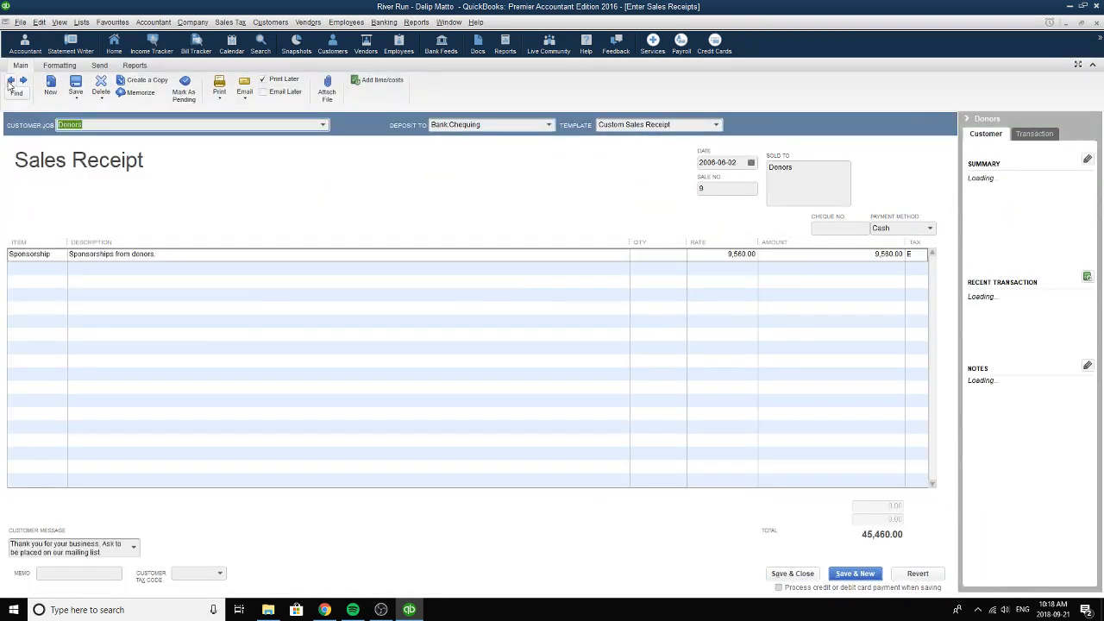
{"action": "left_click", "coordinate": [10, 81]}
{"action": "left_click", "coordinate": [10, 81]}
{"action": "left_click", "coordinate": [10, 80]}
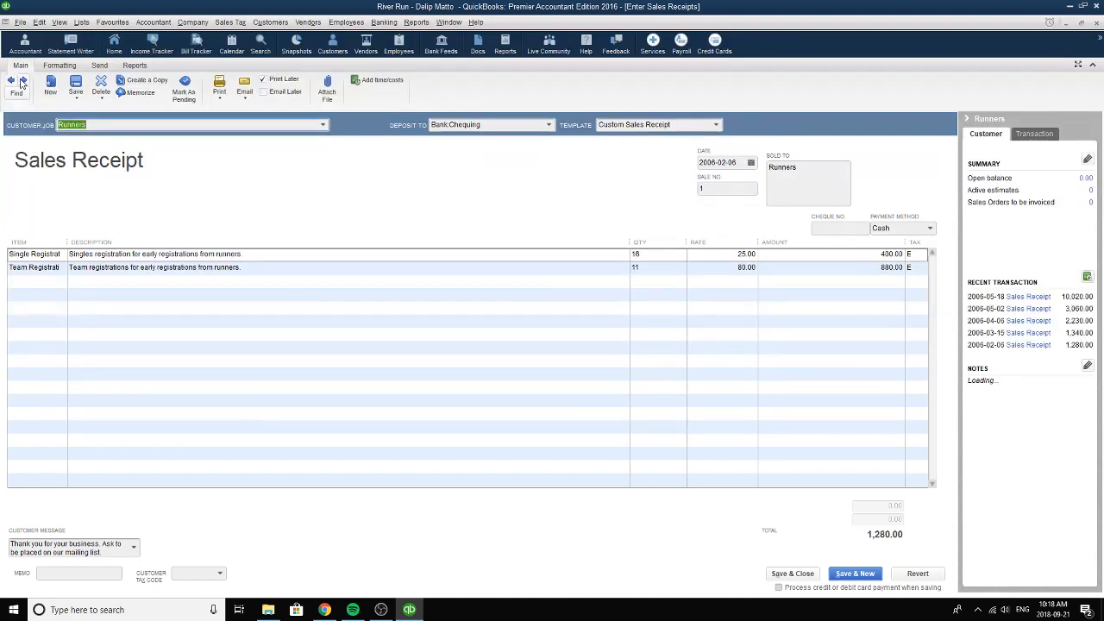
{"action": "left_click", "coordinate": [23, 80]}
{"action": "left_click", "coordinate": [23, 80]}
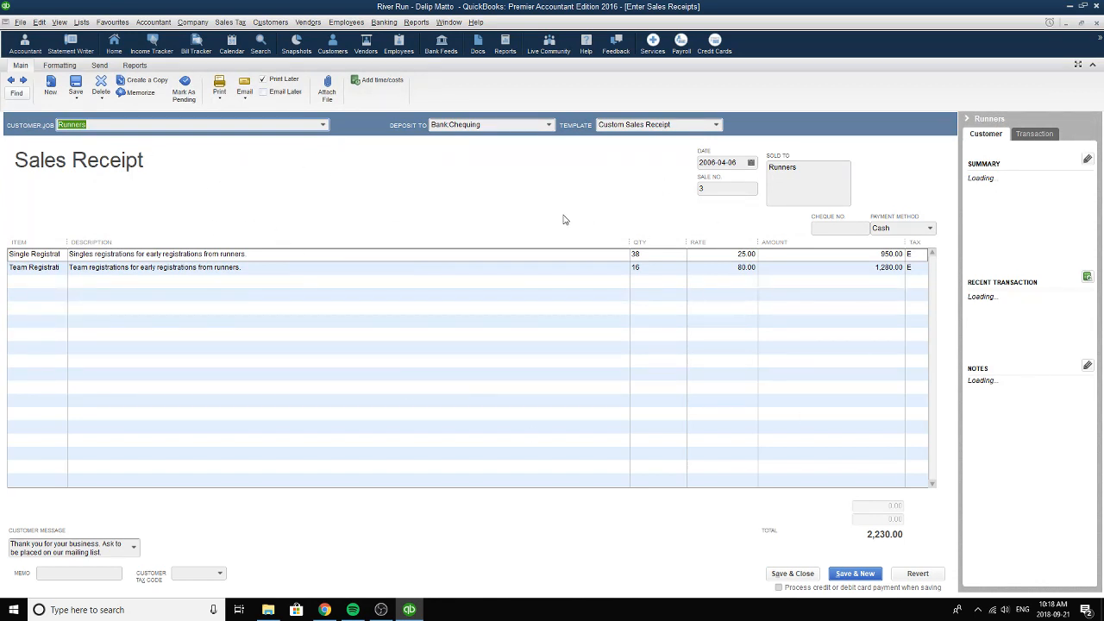
Choose Runners as the receipt's customer, Chequing as the deposit account and 2006-04-06 as the date.
{"action": "left_click", "coordinate": [324, 127]}
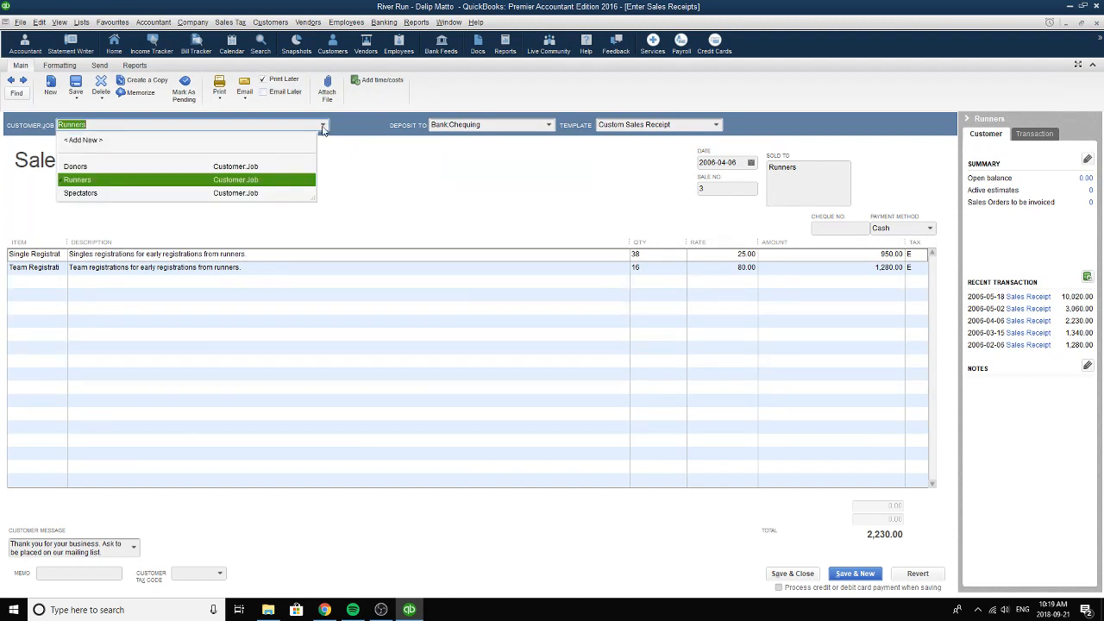
{"action": "left_click", "coordinate": [97, 180]}
{"action": "left_click", "coordinate": [551, 127]}
{"action": "left_click", "coordinate": [550, 126]}
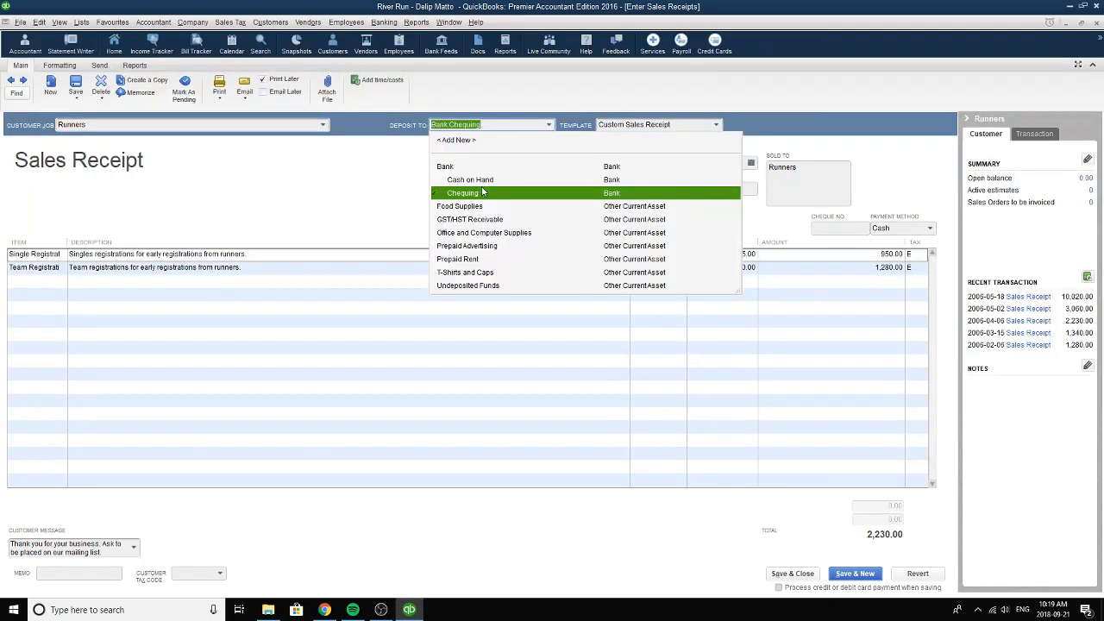
{"action": "left_click", "coordinate": [480, 192]}
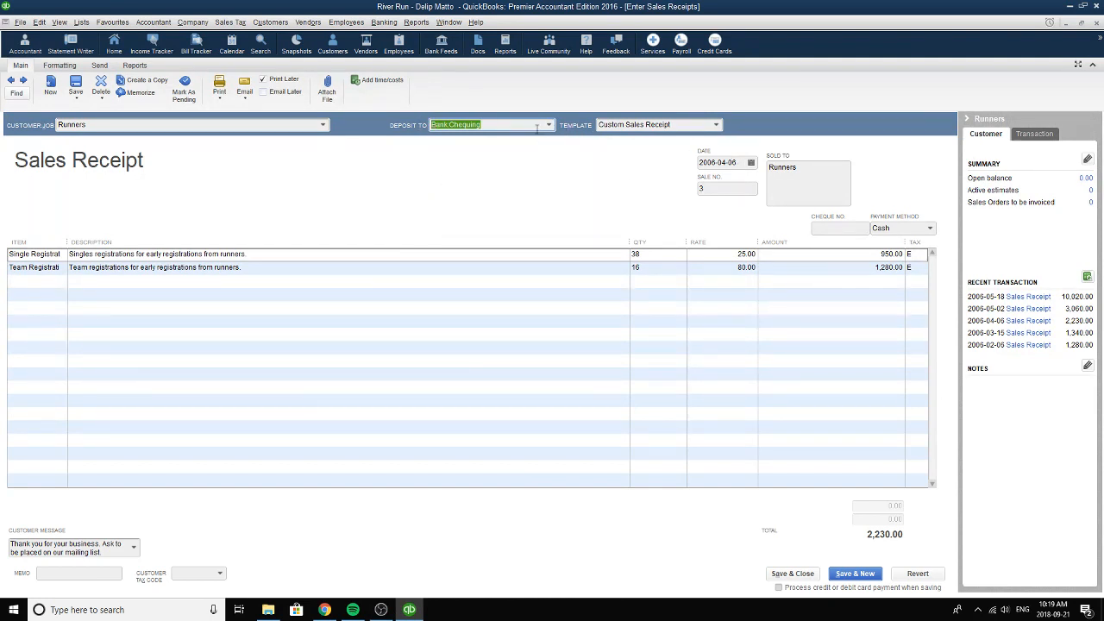
{"action": "left_click", "coordinate": [751, 163]}
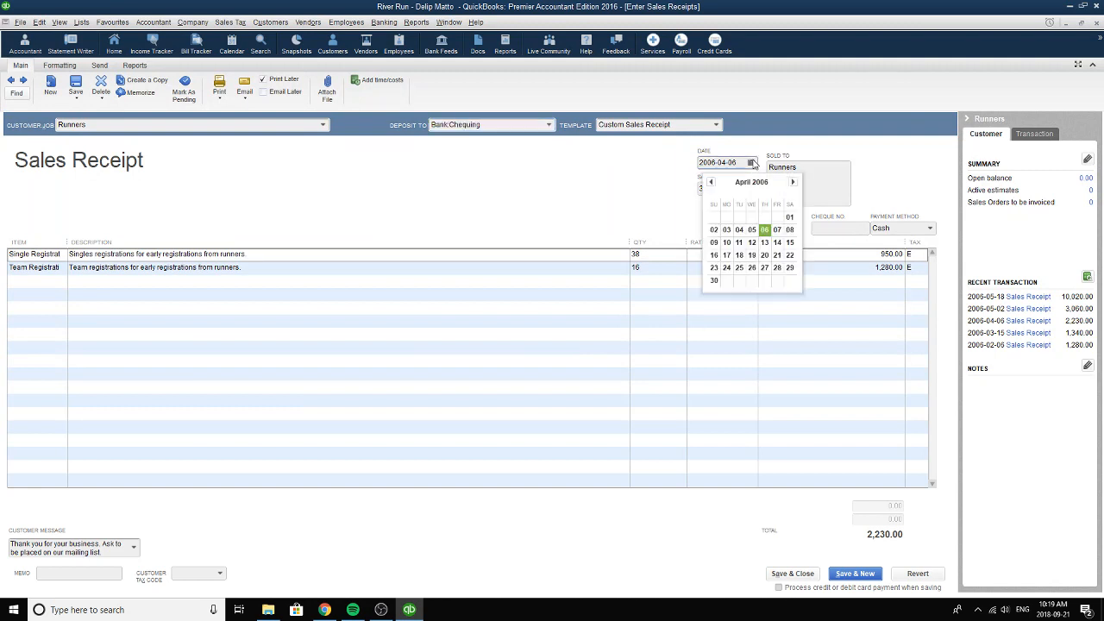
{"action": "left_click", "coordinate": [765, 229]}
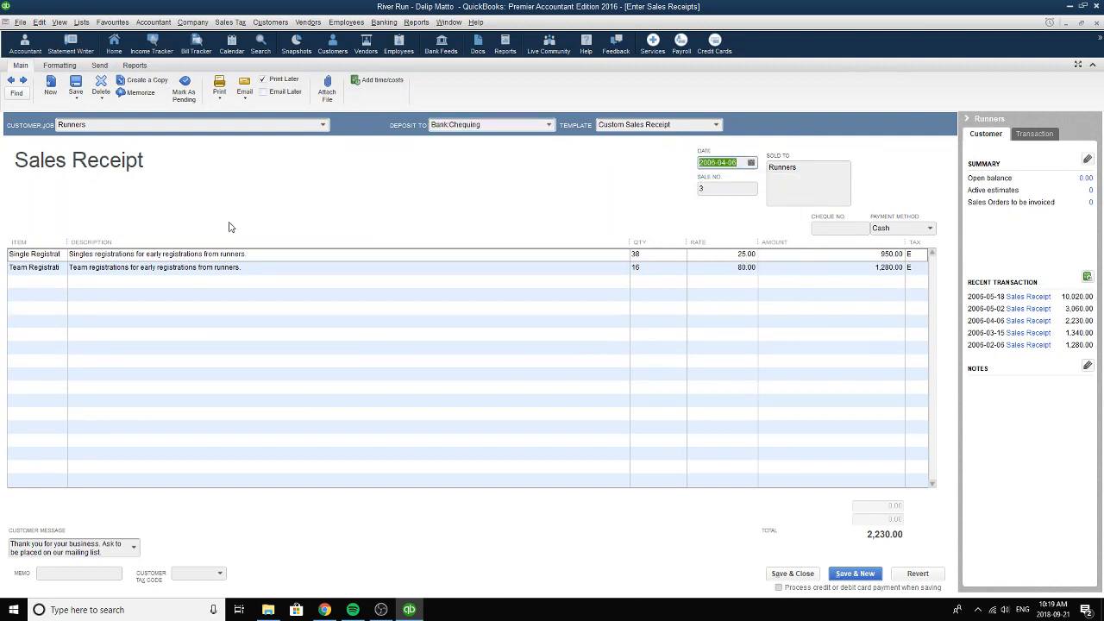
Choose Single Registration as the first line's item, and review its description, quantity, rate and amount.
{"action": "left_click", "coordinate": [54, 256]}
{"action": "left_click", "coordinate": [60, 255]}
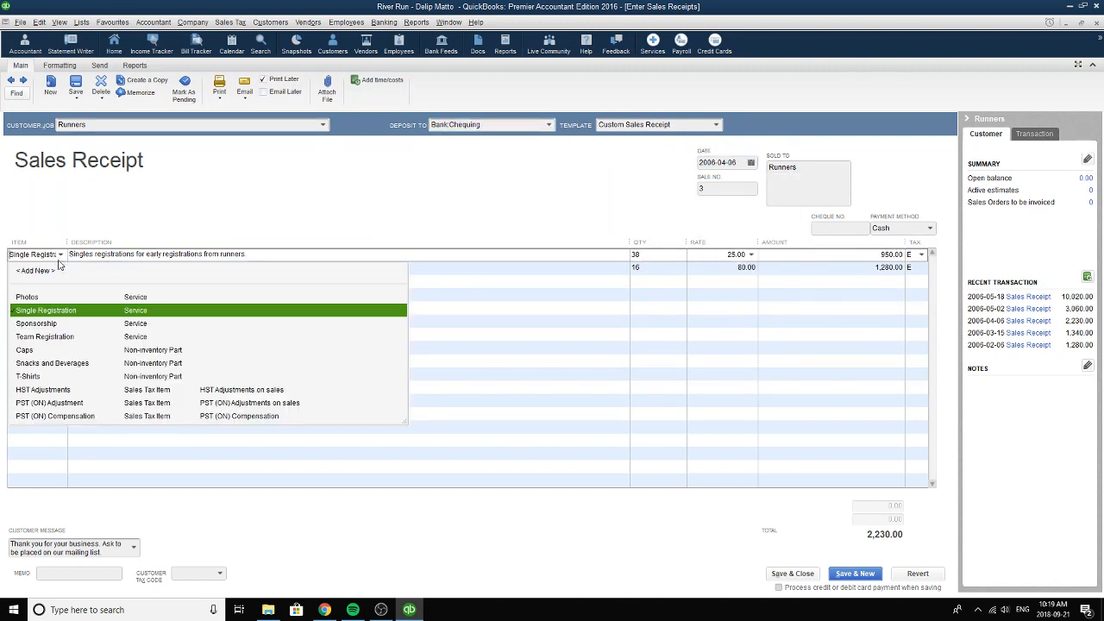
{"action": "left_click", "coordinate": [28, 313]}
{"action": "left_click", "coordinate": [256, 251]}
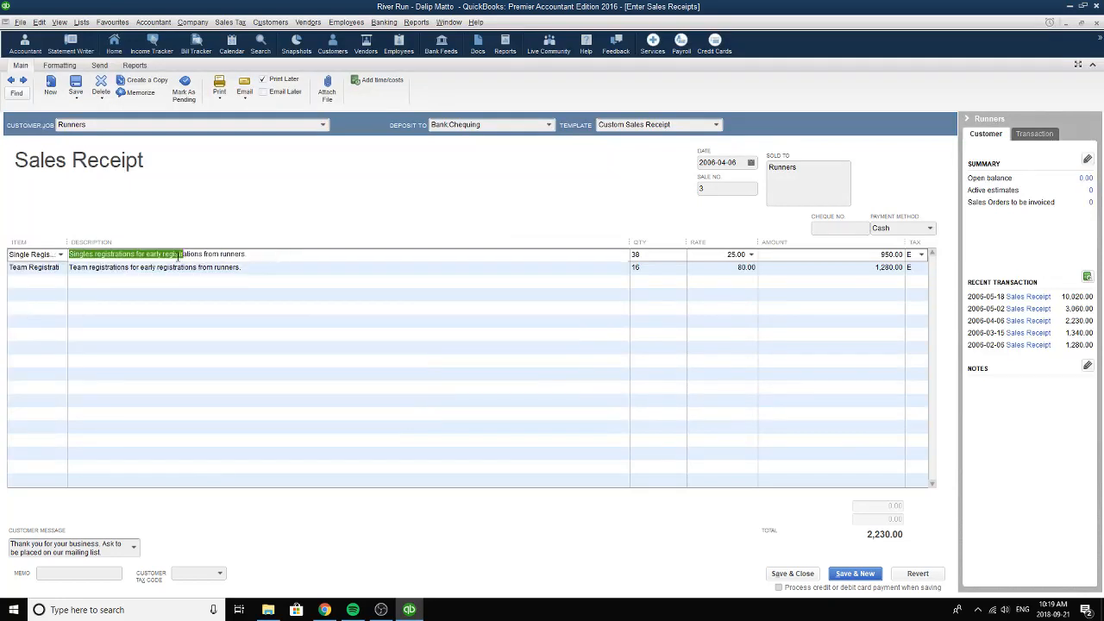
{"action": "left_click", "coordinate": [657, 257]}
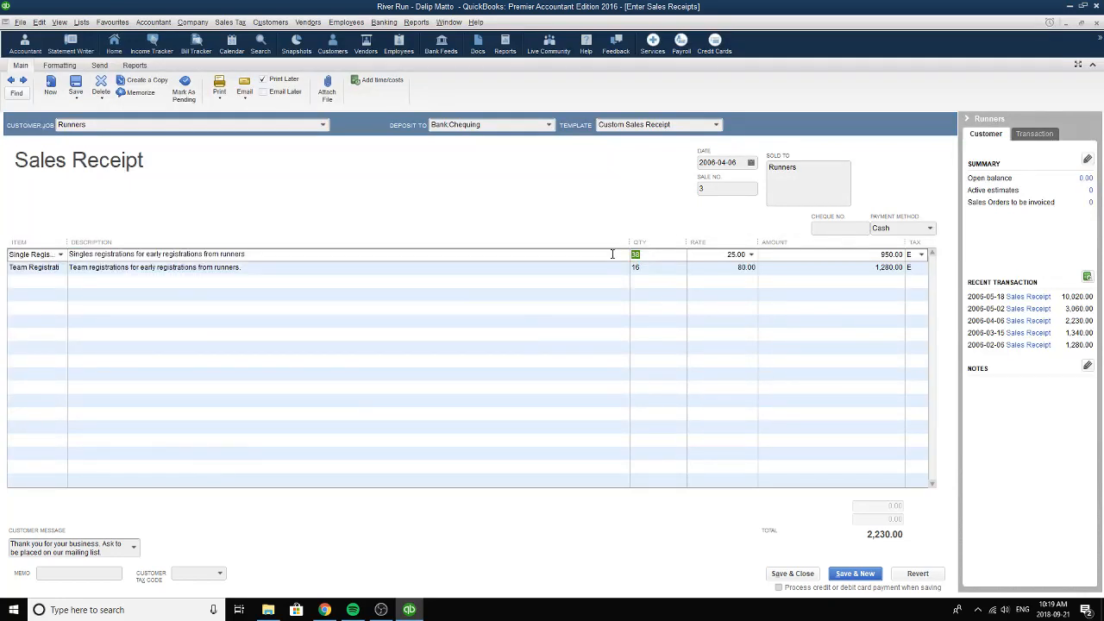
{"action": "left_click", "coordinate": [726, 257]}
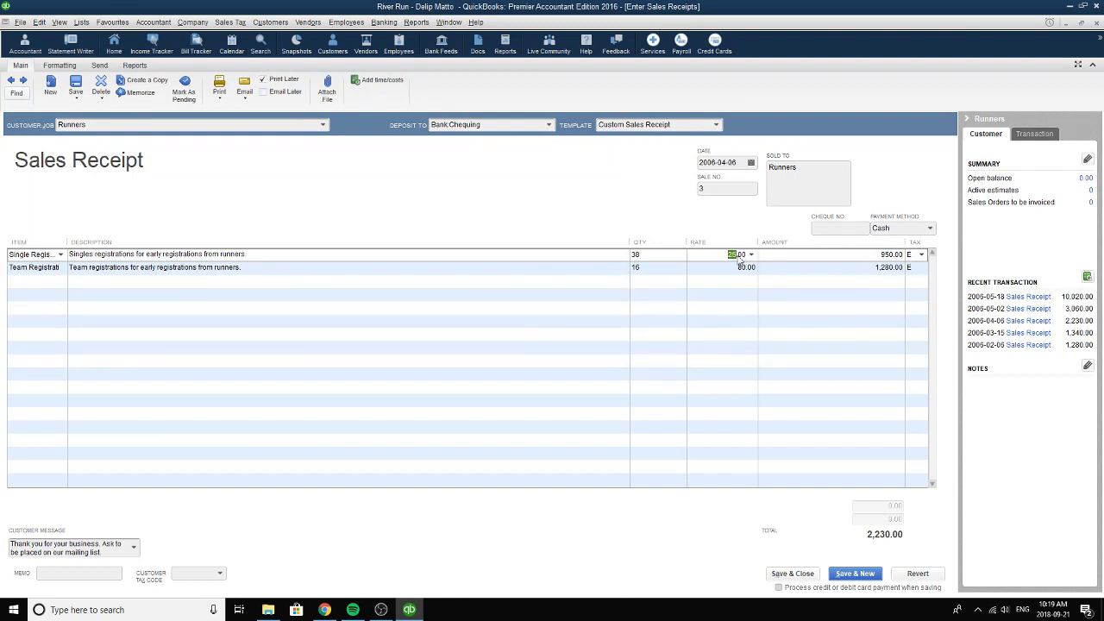
{"action": "left_click", "coordinate": [863, 256]}
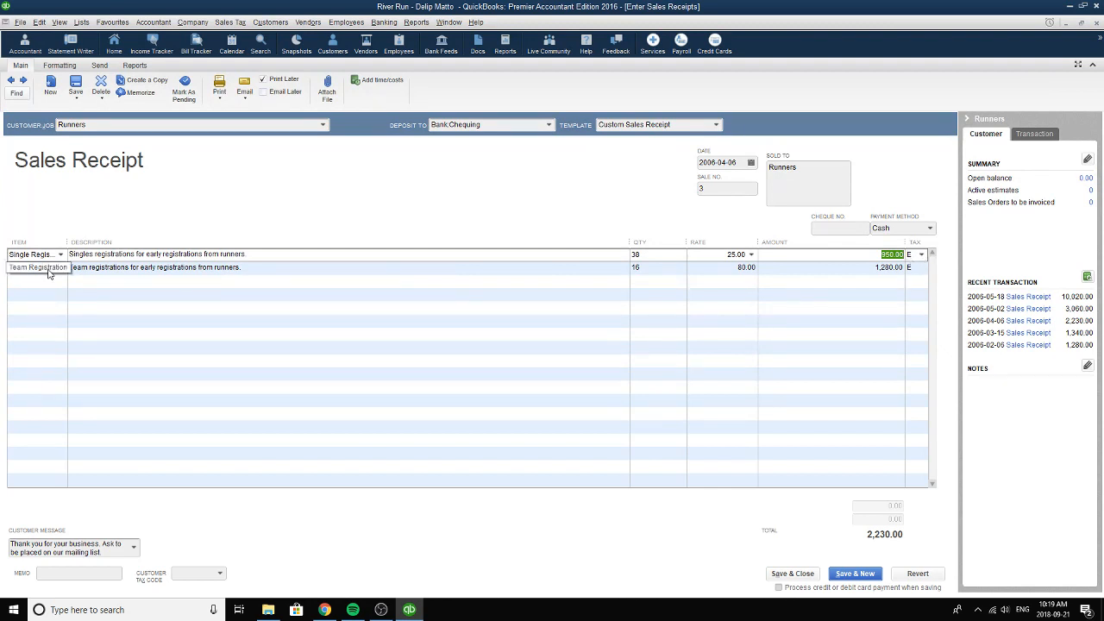
Choose Team Registration as the second line's item, and review its description, quantity, rate and amount.
{"action": "left_click", "coordinate": [49, 273]}
{"action": "left_click", "coordinate": [61, 269]}
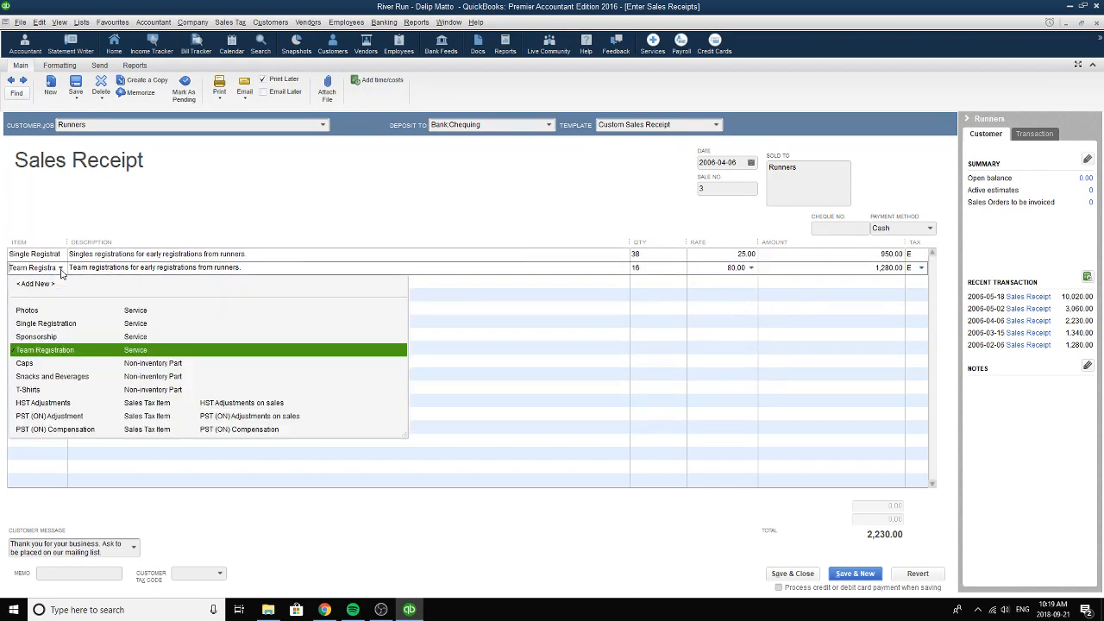
{"action": "left_click", "coordinate": [65, 352]}
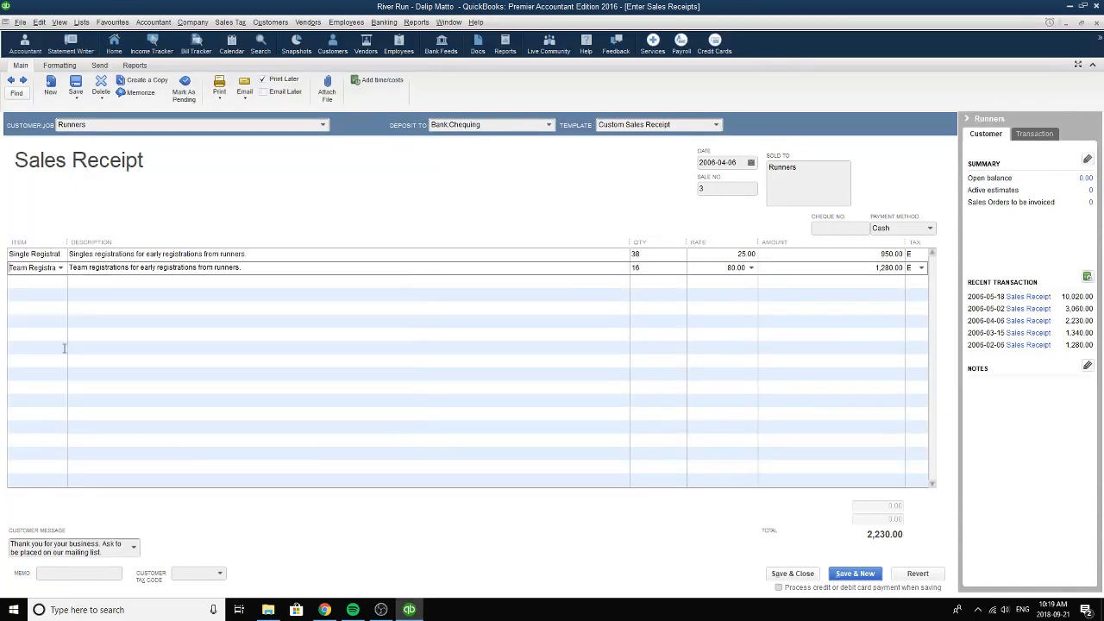
{"action": "left_click", "coordinate": [344, 268]}
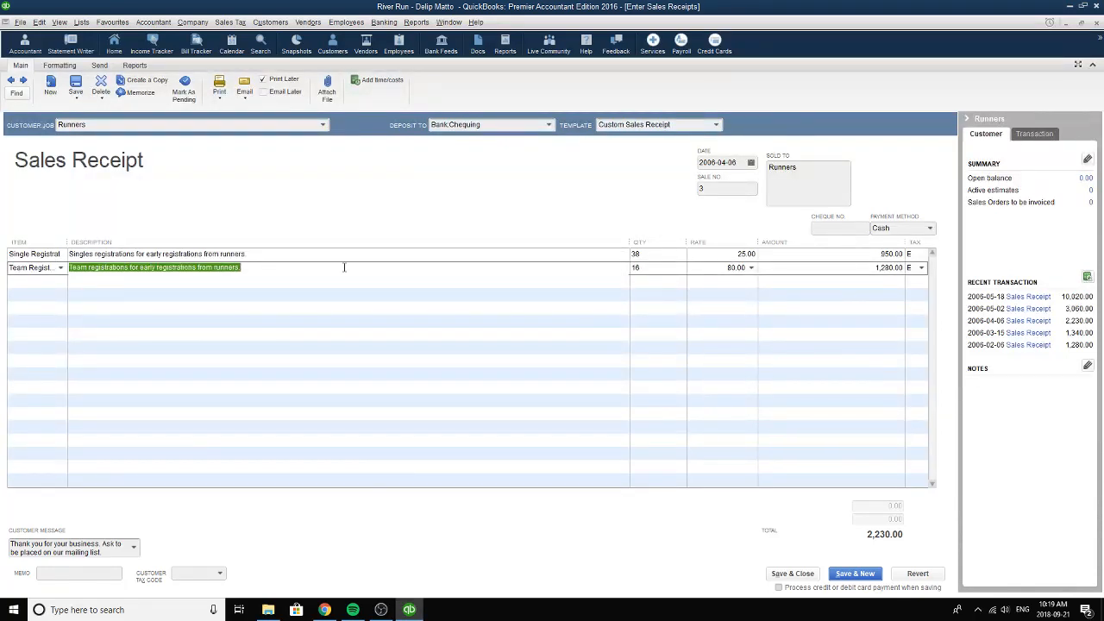
{"action": "left_click", "coordinate": [652, 271]}
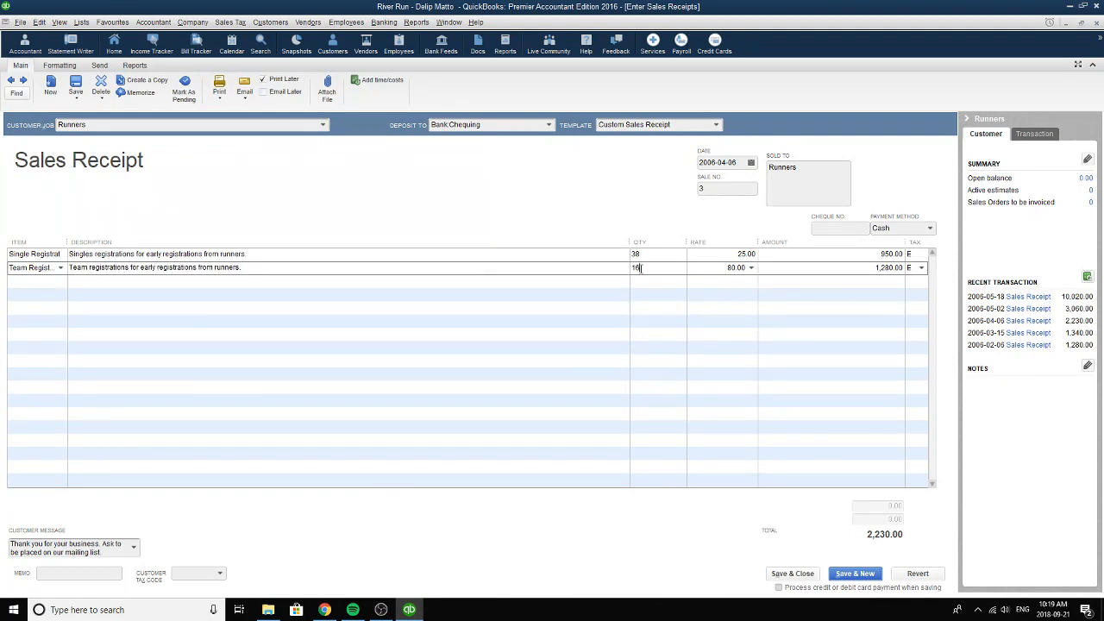
{"action": "left_click", "coordinate": [723, 274]}
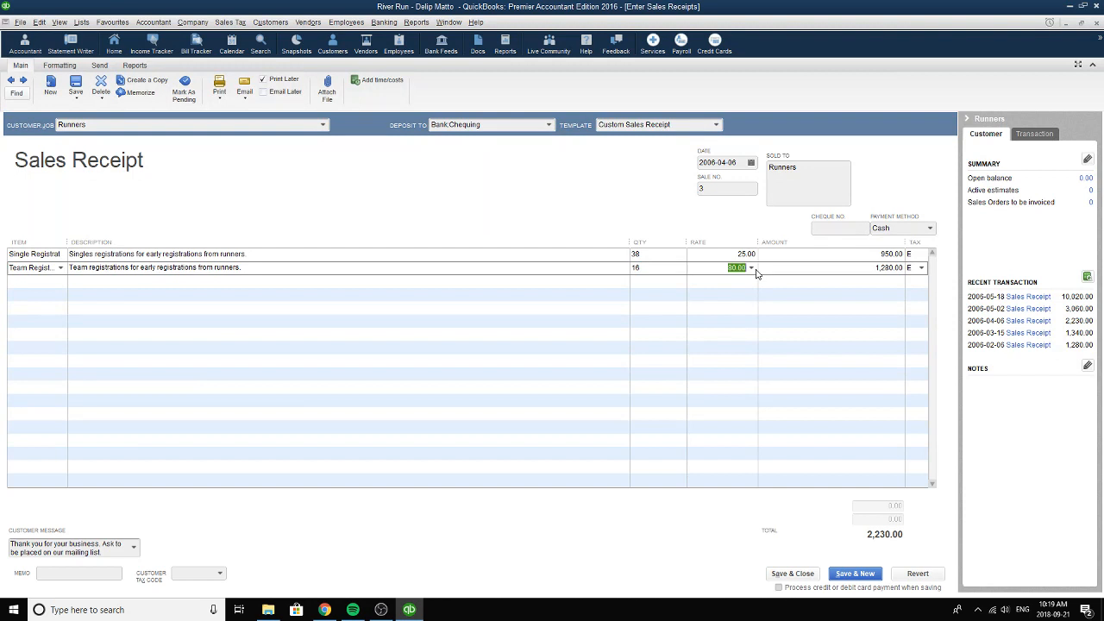
{"action": "left_click", "coordinate": [869, 273]}
Choose the customer message "Thank you for your business. Ask to be placed on our mailing list.", review the sale number and close the receipt.
{"action": "left_click", "coordinate": [136, 548]}
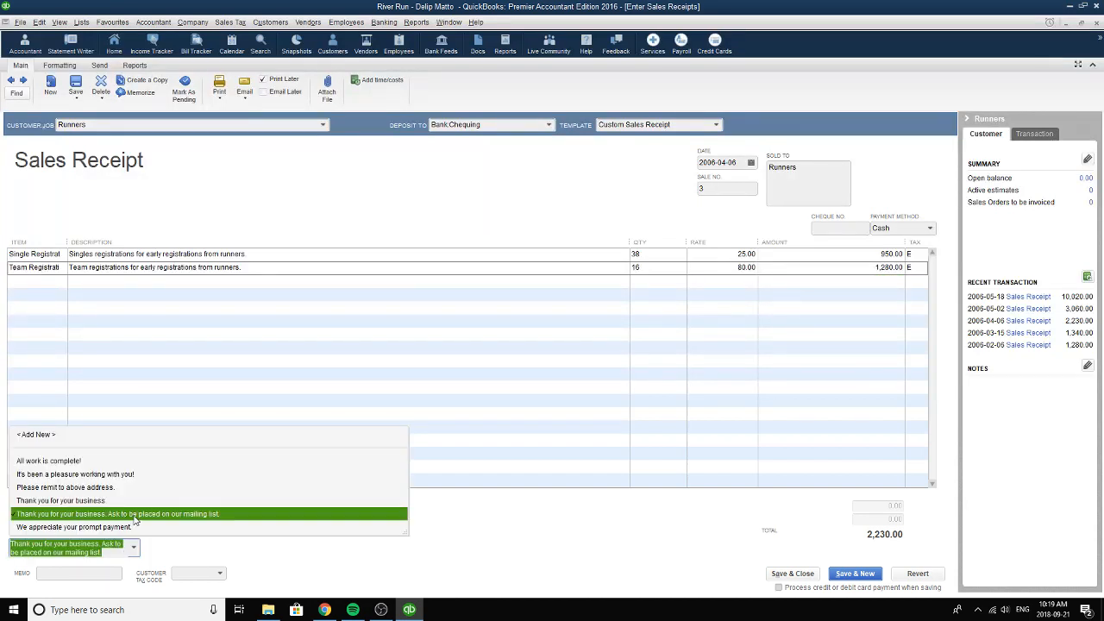
{"action": "left_click", "coordinate": [155, 516]}
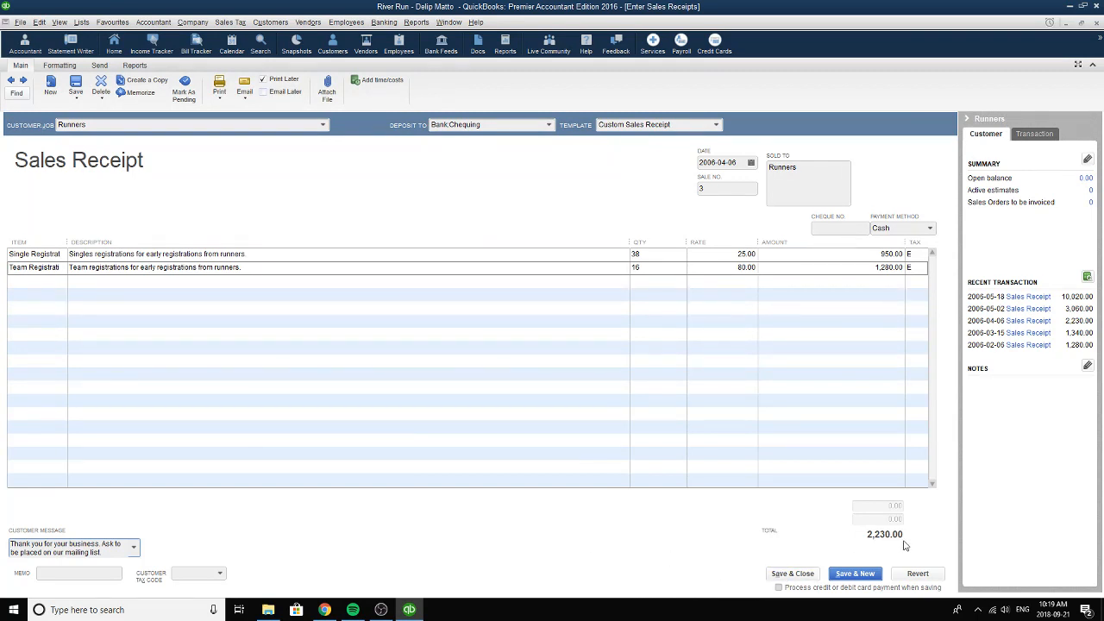
{"action": "left_click", "coordinate": [726, 187]}
{"action": "left_click", "coordinate": [1099, 23]}
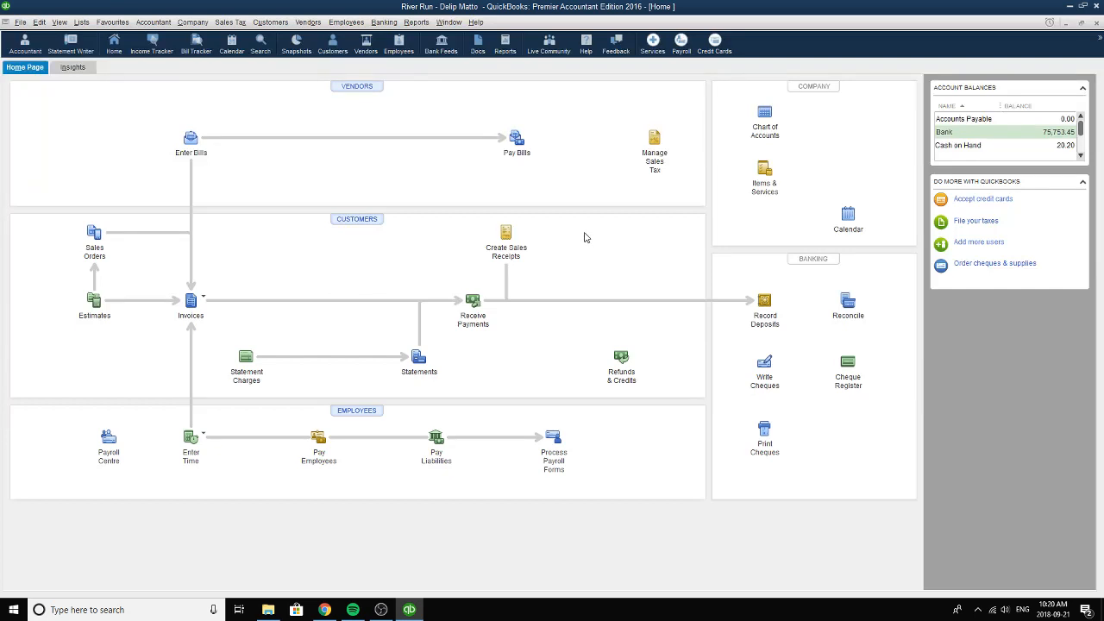
Open the written cheques and browse back to the Wear Ads cheque dated 2006-04-24.
{"action": "left_click", "coordinate": [764, 361]}
{"action": "left_click", "coordinate": [10, 83]}
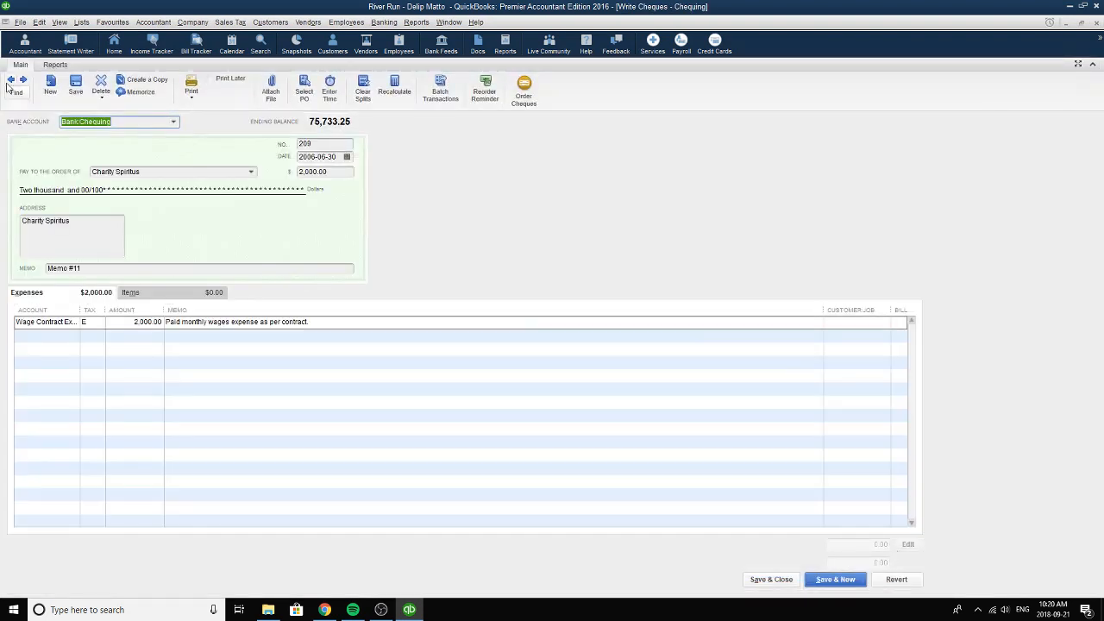
{"action": "left_click", "coordinate": [9, 84]}
{"action": "left_click", "coordinate": [9, 84]}
{"action": "left_click", "coordinate": [9, 83]}
{"action": "left_click", "coordinate": [10, 83]}
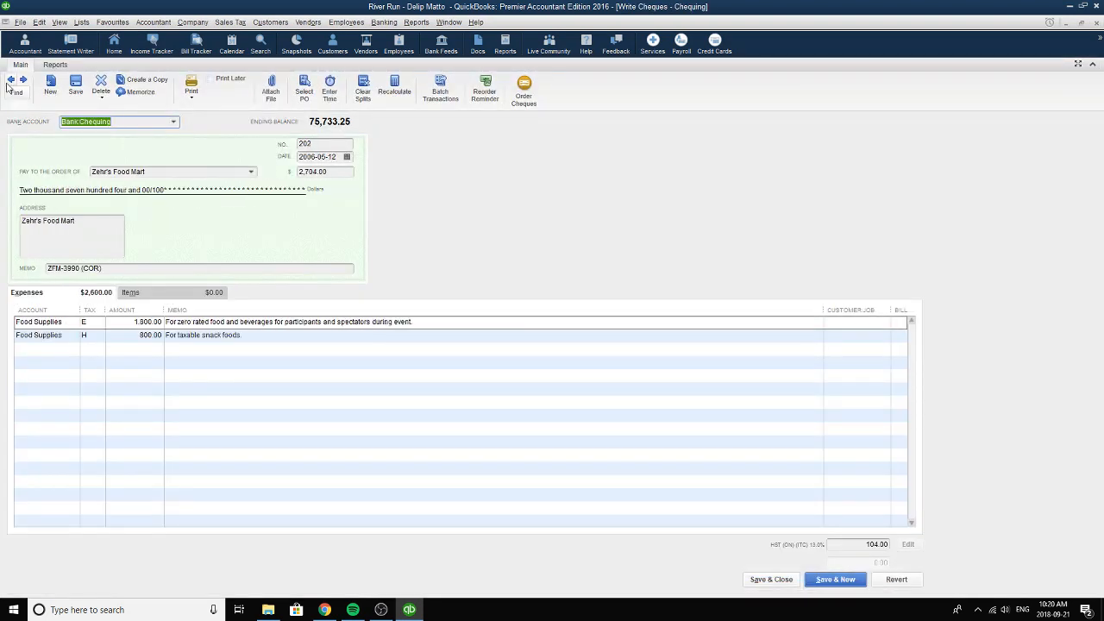
{"action": "left_click", "coordinate": [10, 84]}
{"action": "left_click", "coordinate": [10, 84]}
{"action": "left_click", "coordinate": [10, 84]}
{"action": "left_click", "coordinate": [9, 84]}
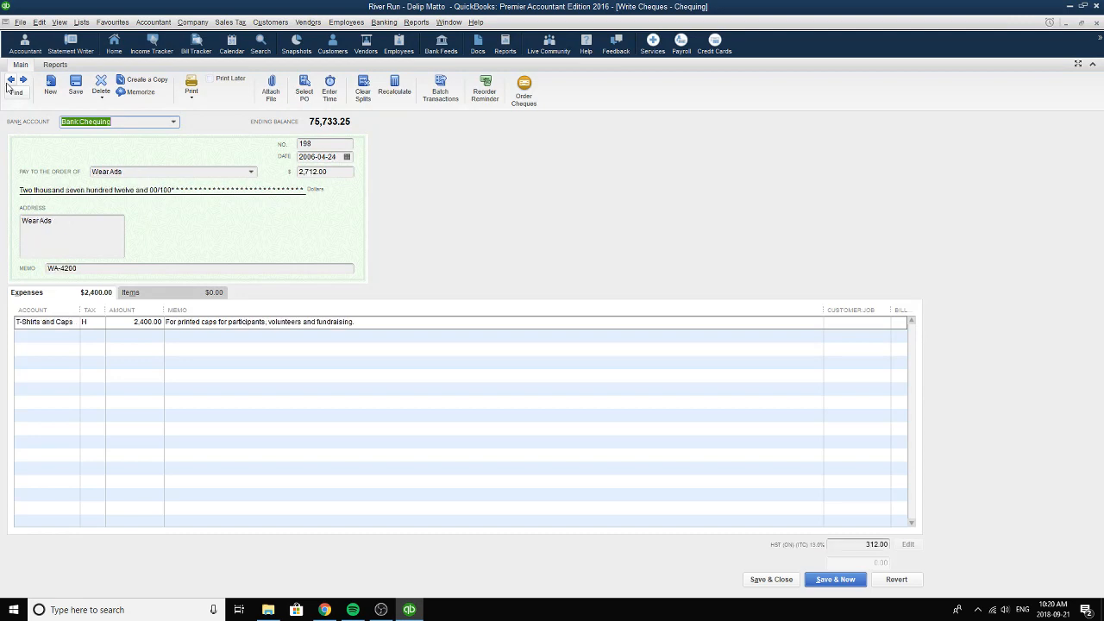
{"action": "left_click", "coordinate": [10, 83]}
{"action": "left_click", "coordinate": [24, 79]}
{"action": "left_click", "coordinate": [140, 171]}
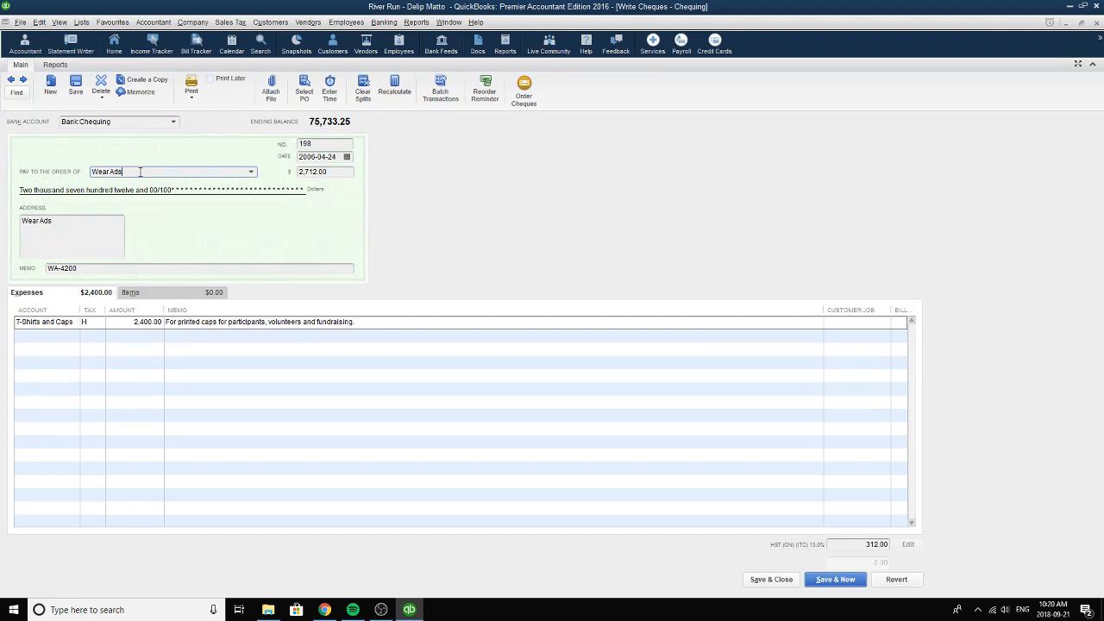
{"action": "left_click", "coordinate": [251, 171]}
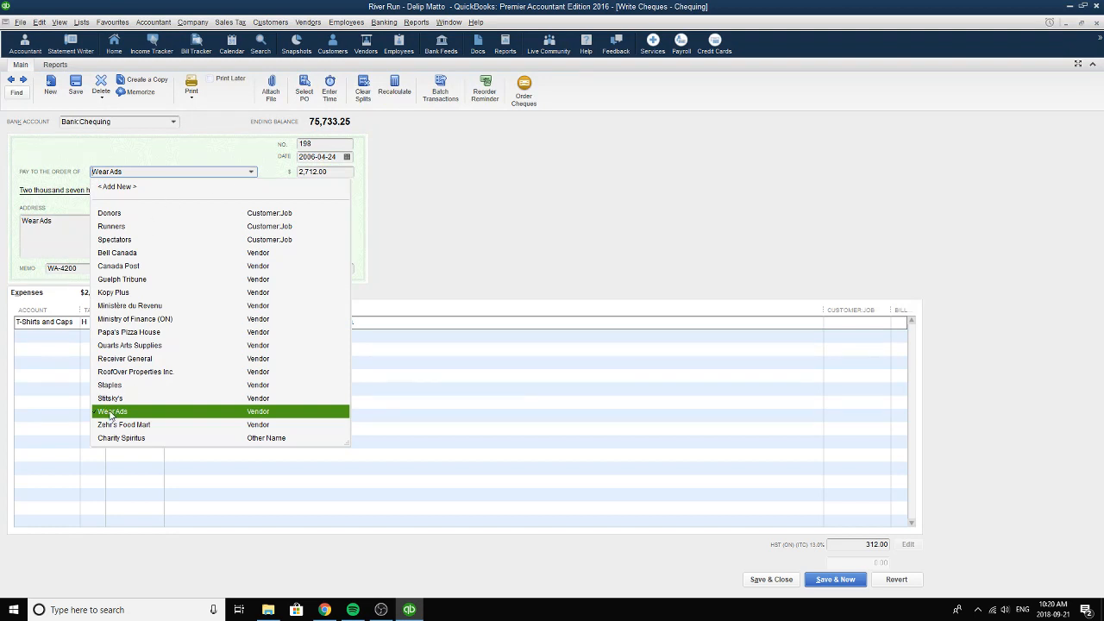
{"action": "left_click", "coordinate": [110, 414]}
{"action": "left_click", "coordinate": [346, 157]}
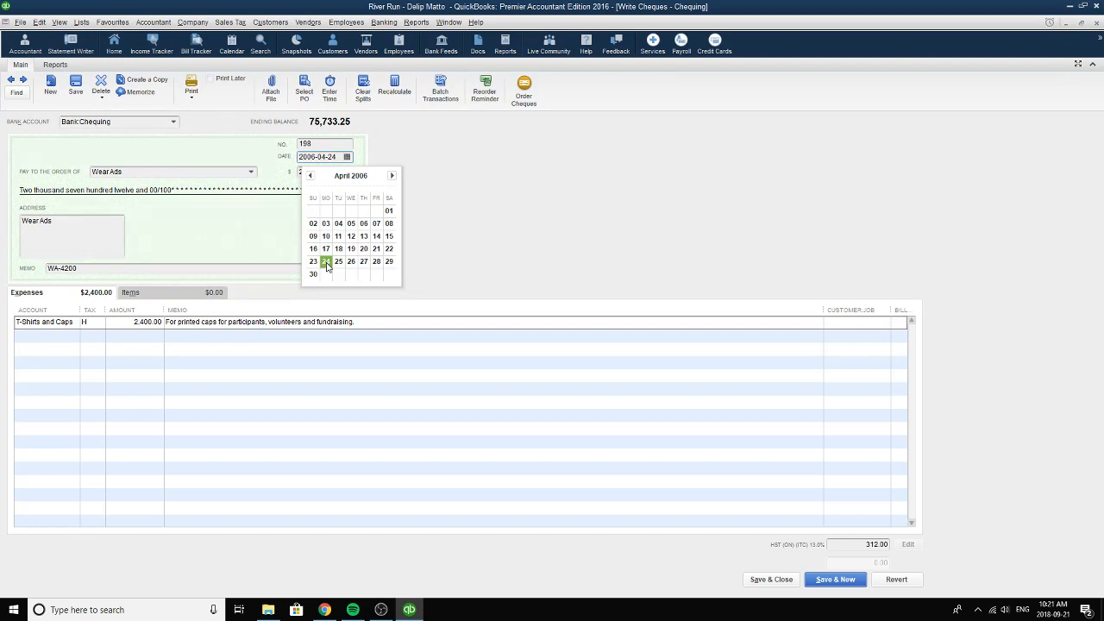
{"action": "left_click", "coordinate": [375, 237]}
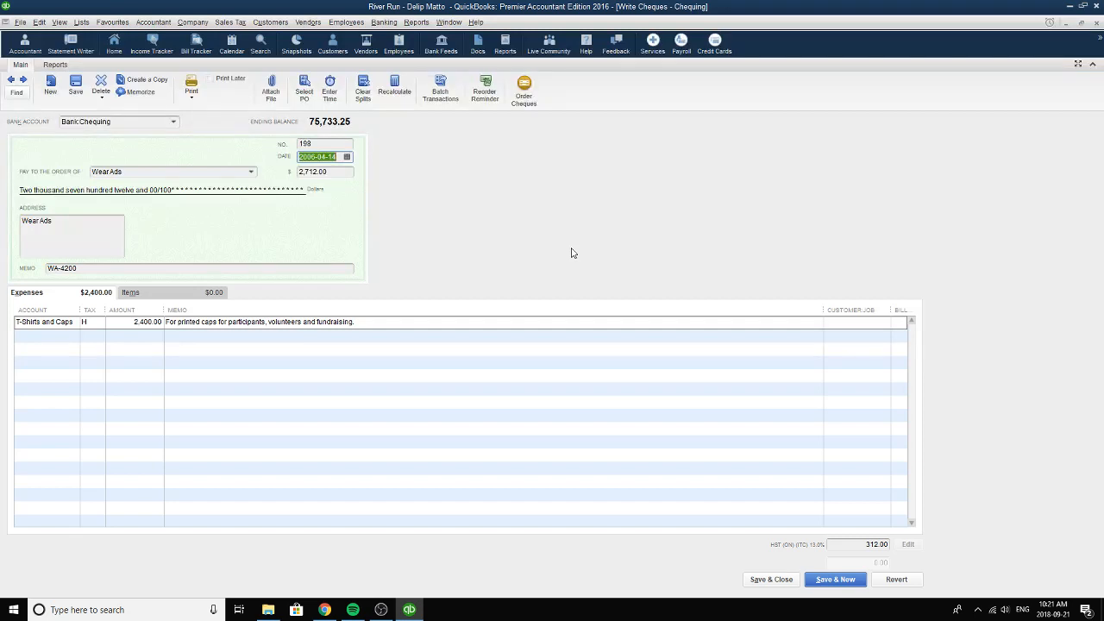
{"action": "left_click", "coordinate": [888, 578]}
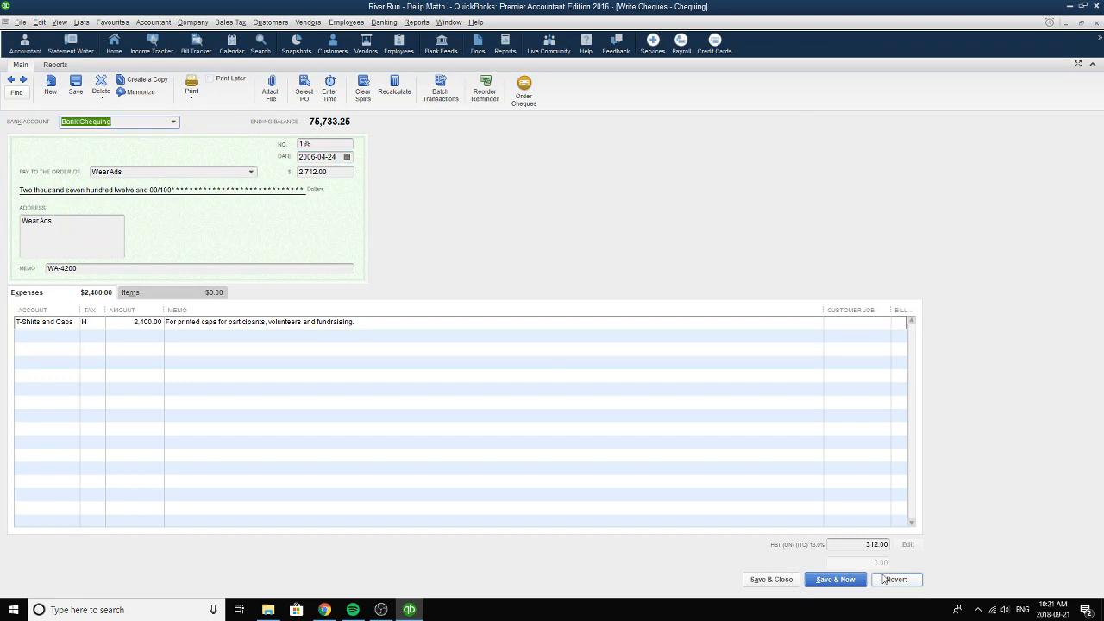
Go back to the Wear Ads cheque for t-shirts and choose Chequing as its bank account.
{"action": "left_click", "coordinate": [10, 80]}
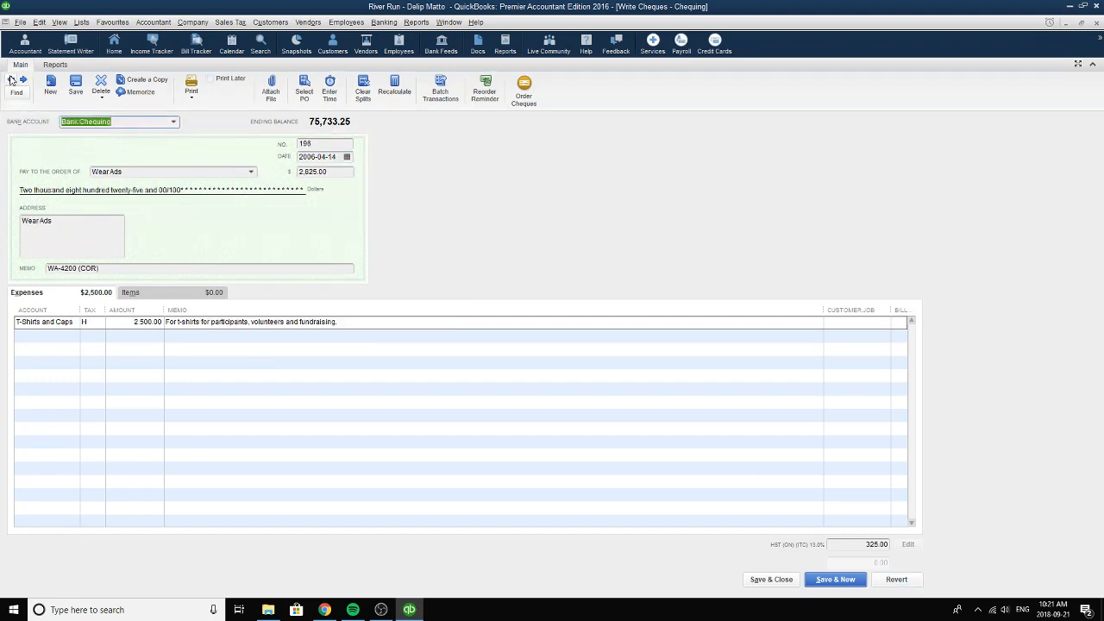
{"action": "left_click", "coordinate": [11, 81]}
{"action": "left_click", "coordinate": [23, 79]}
{"action": "left_click", "coordinate": [175, 126]}
{"action": "left_click", "coordinate": [113, 191]}
Choose Wear Ads as the cheque's payee and 2006-04-14 as its date, and review the cheque memo.
{"action": "left_click", "coordinate": [164, 170]}
{"action": "left_click", "coordinate": [252, 173]}
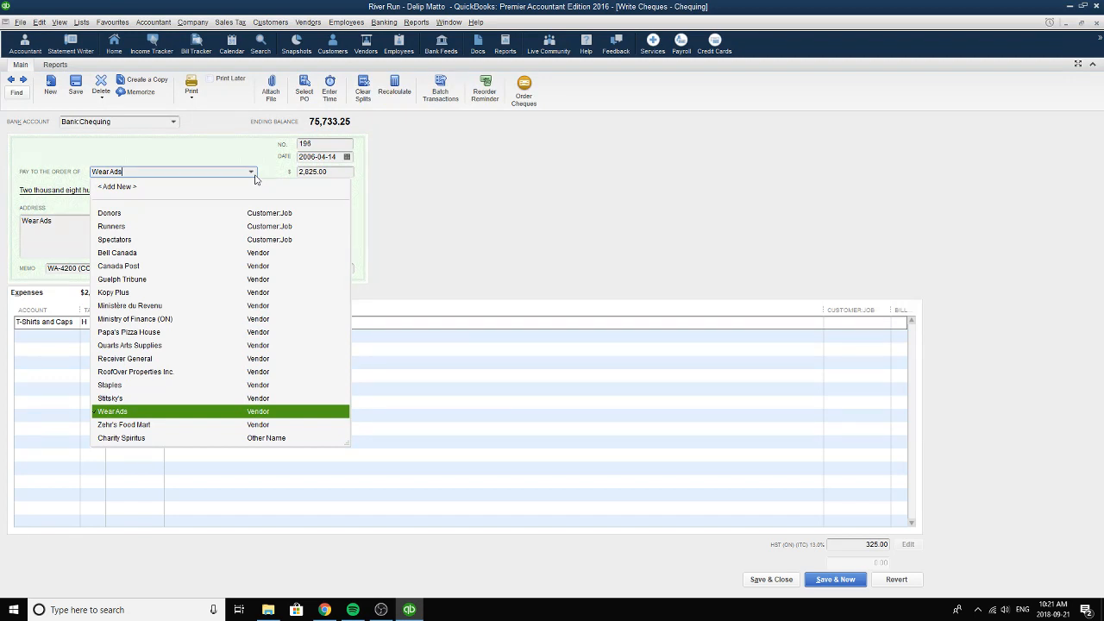
{"action": "left_click", "coordinate": [128, 412]}
{"action": "left_click", "coordinate": [349, 160]}
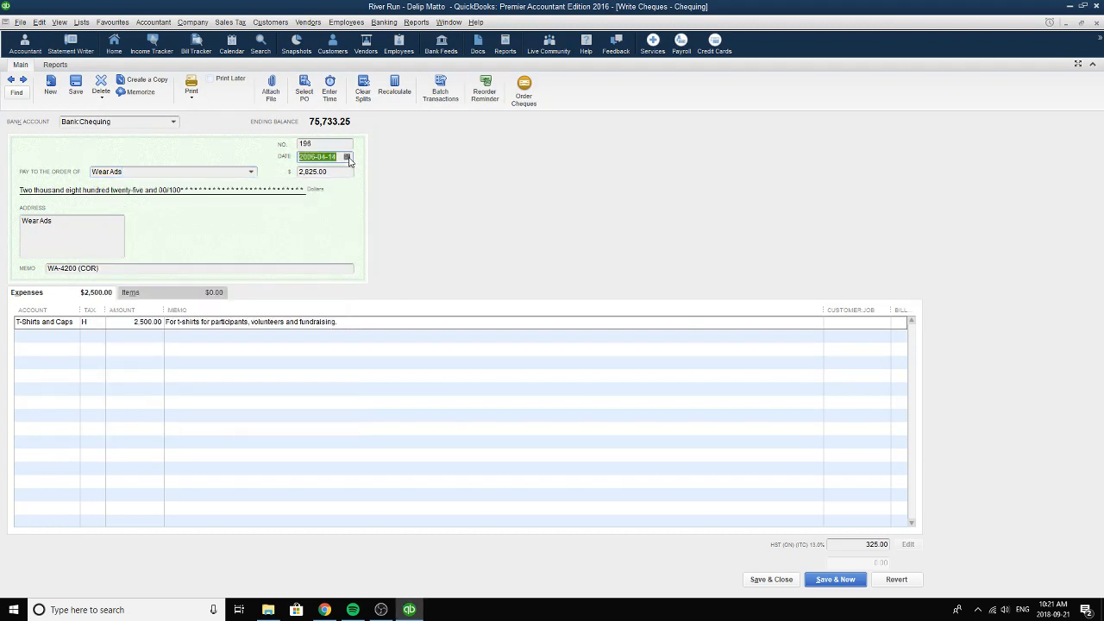
{"action": "left_click", "coordinate": [349, 160]}
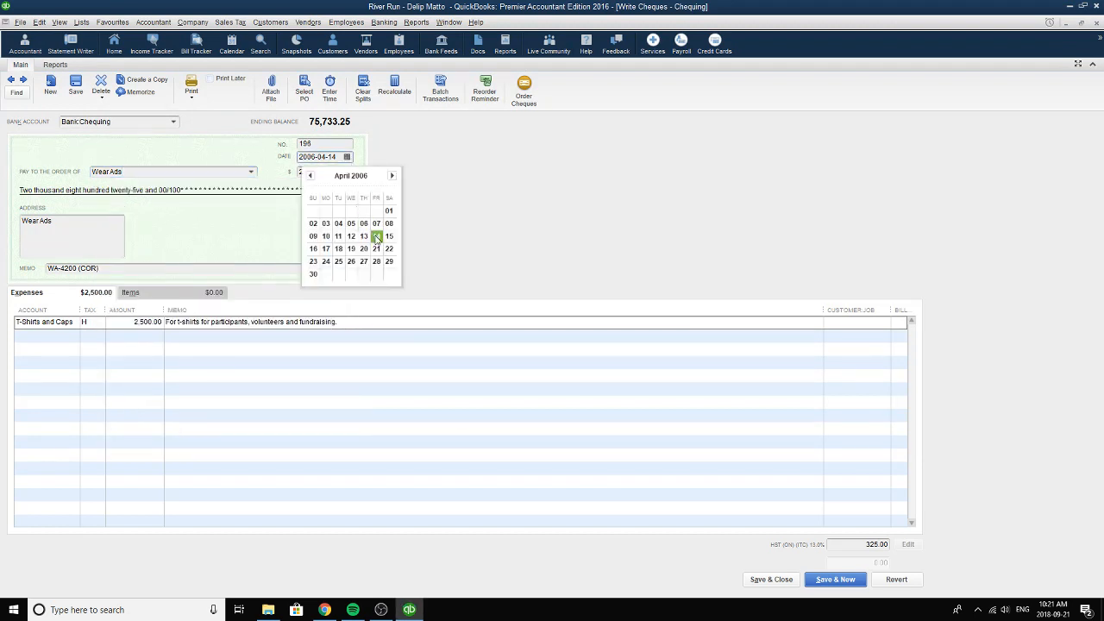
{"action": "left_click", "coordinate": [376, 237]}
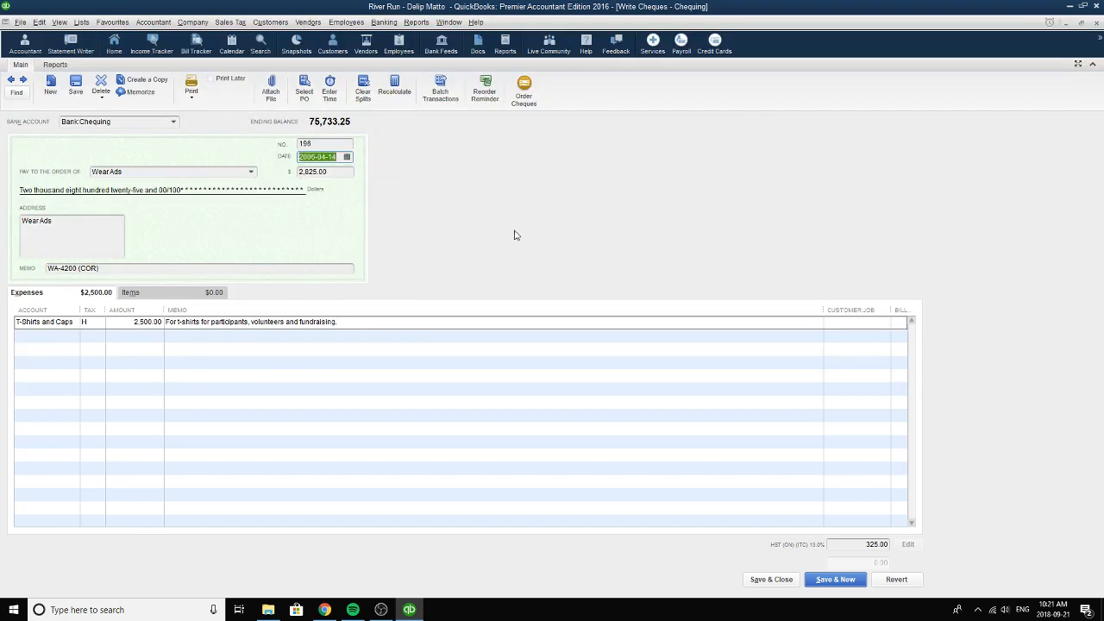
{"action": "left_click_drag", "start_coordinate": [108, 272], "coordinate": [2, 270]}
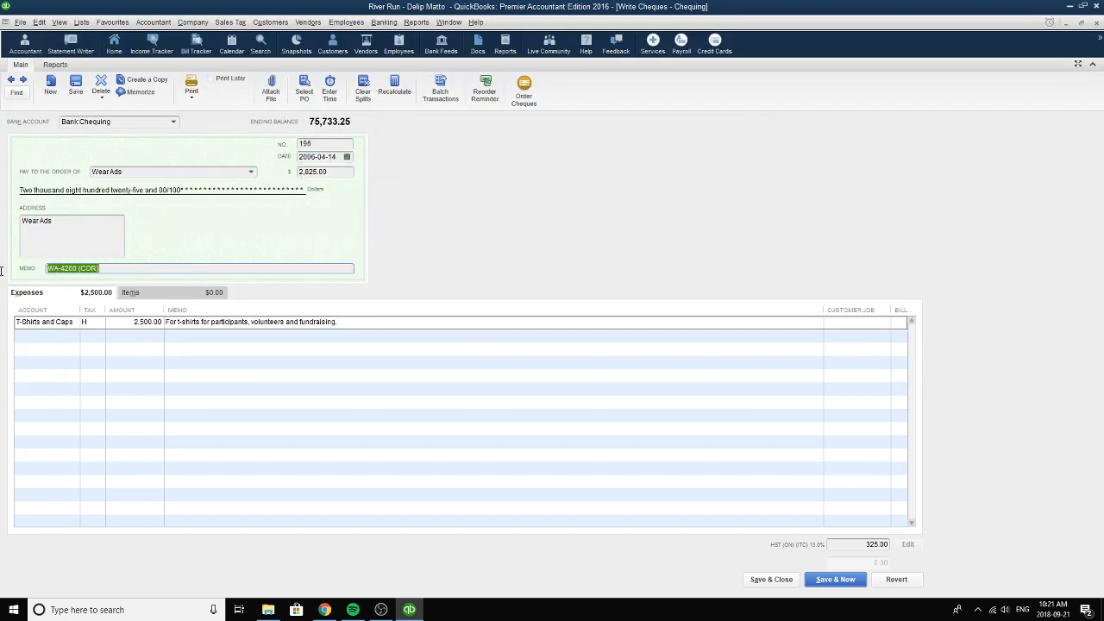
Review the full memo text on the Wear Ads cheque for t-shirts.
{"action": "left_click", "coordinate": [50, 268]}
{"action": "left_click_drag", "start_coordinate": [110, 269], "coordinate": [77, 270]}
{"action": "left_click_drag", "start_coordinate": [115, 264], "coordinate": [46, 267]}
{"action": "left_click", "coordinate": [131, 268]}
Choose T-Shirts and Caps as the expense line's account and H, HST (ON), as its tax code.
{"action": "left_click", "coordinate": [71, 326]}
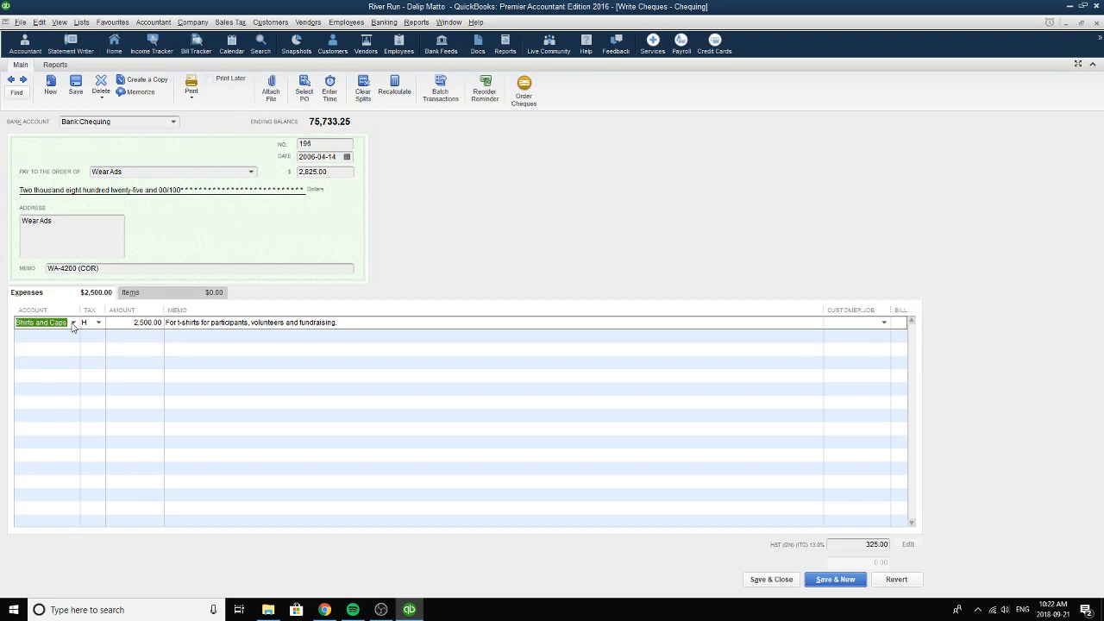
{"action": "left_click", "coordinate": [73, 325]}
{"action": "left_click", "coordinate": [41, 421]}
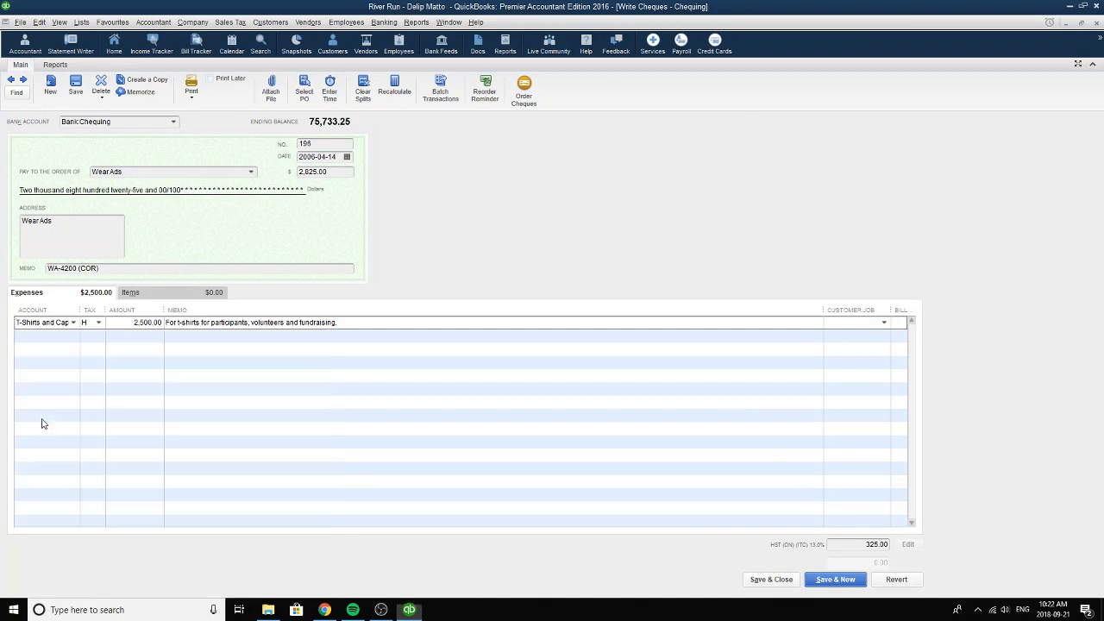
{"action": "left_click", "coordinate": [99, 323]}
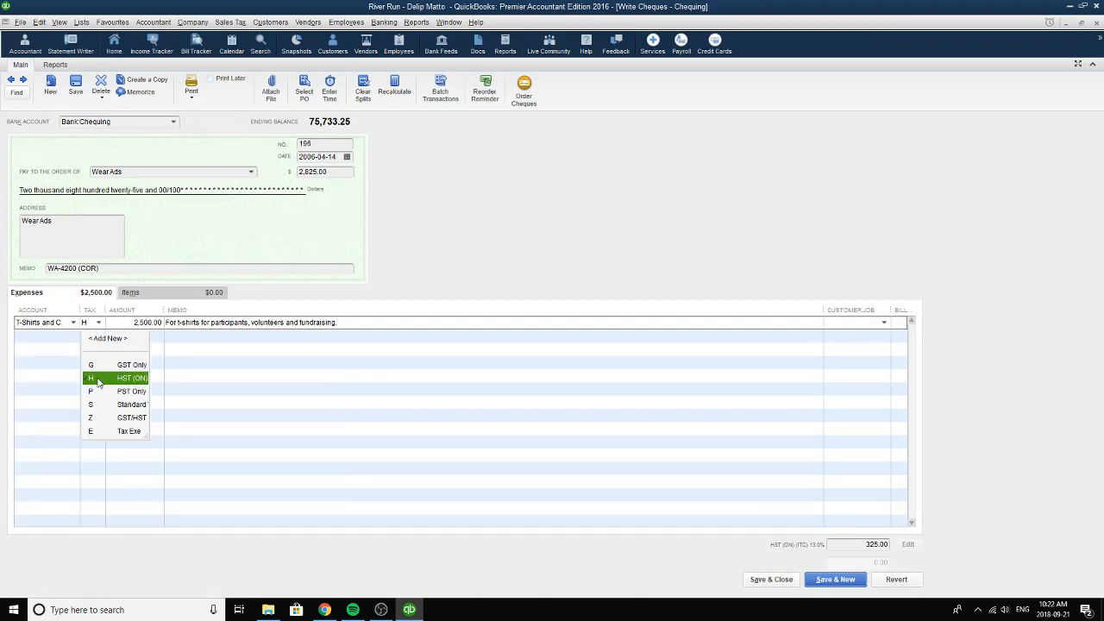
{"action": "left_click", "coordinate": [98, 382]}
Review the t-shirt expense line's amount and memo, and the cheque number.
{"action": "left_click", "coordinate": [128, 324]}
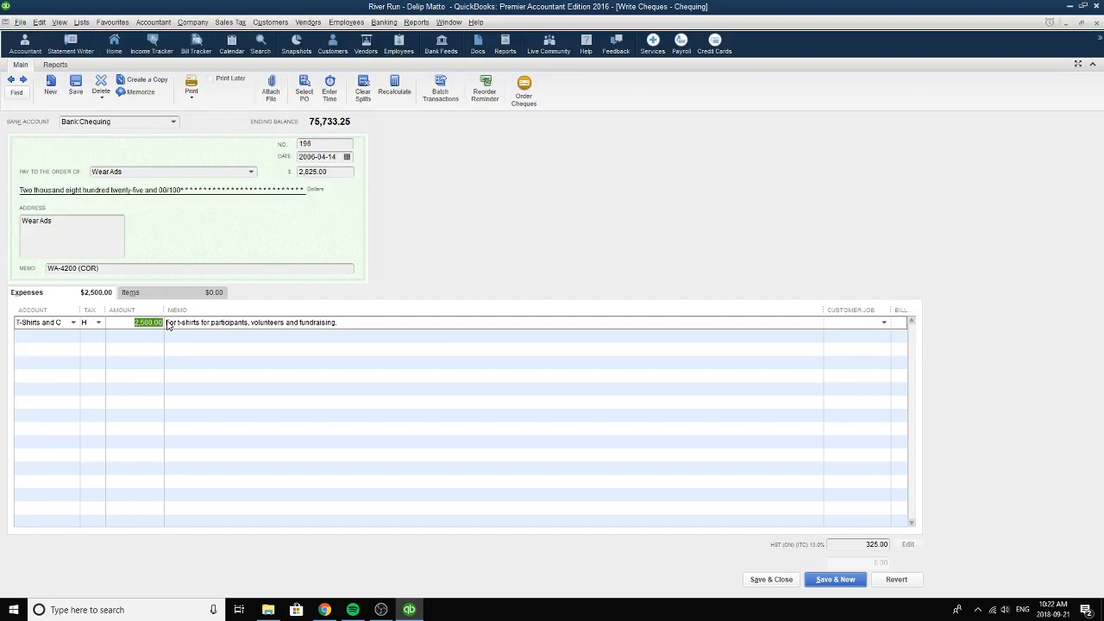
{"action": "left_click_drag", "start_coordinate": [338, 324], "coordinate": [156, 326]}
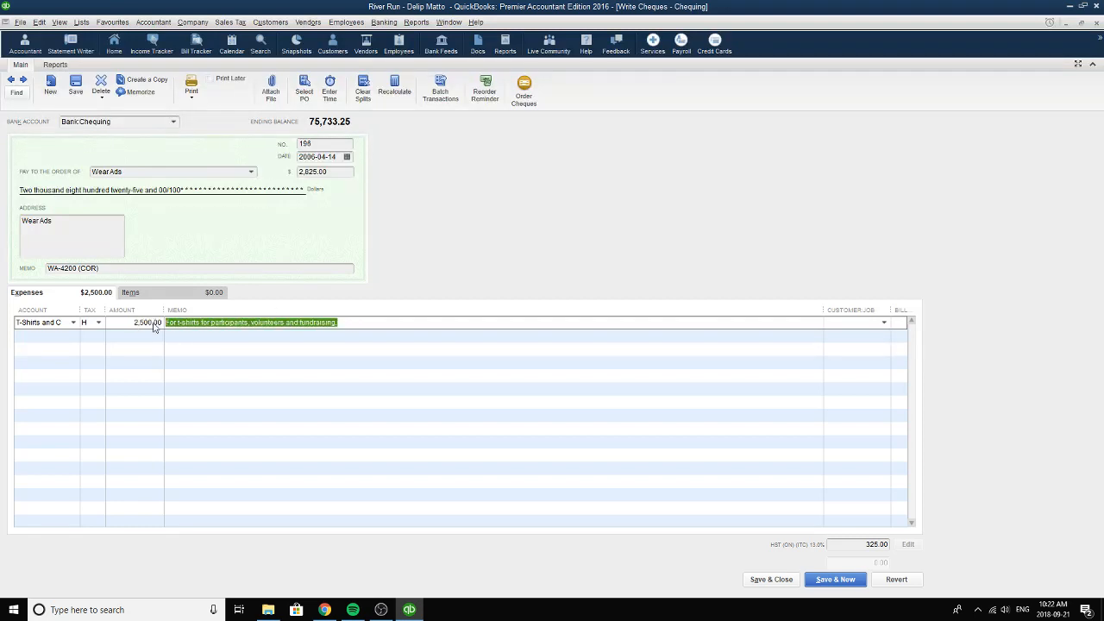
{"action": "left_click", "coordinate": [343, 323]}
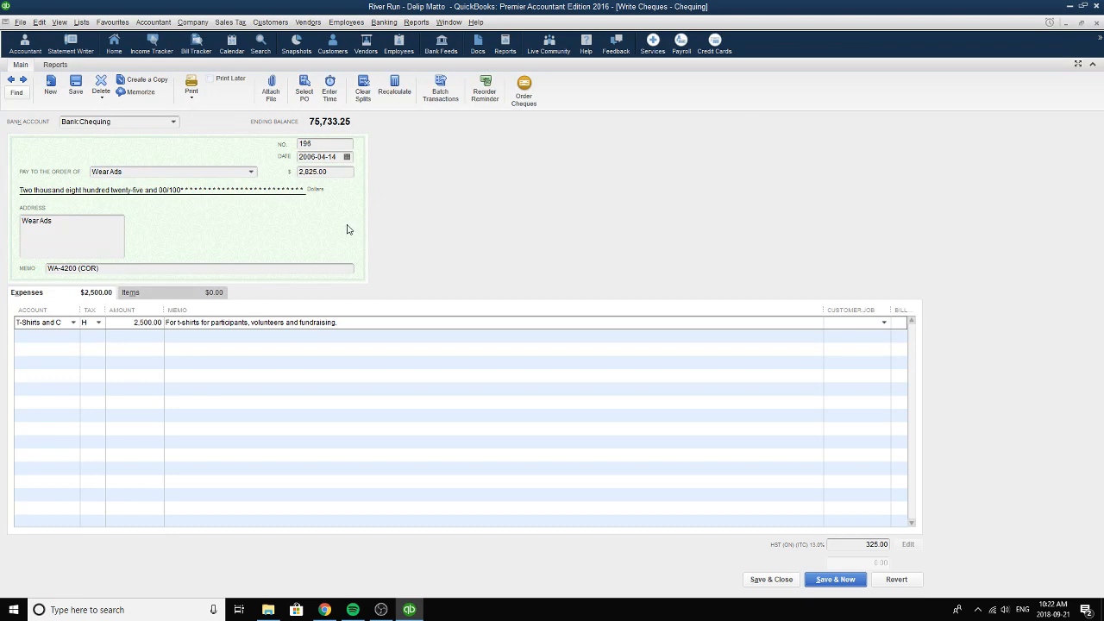
{"action": "left_click", "coordinate": [328, 147]}
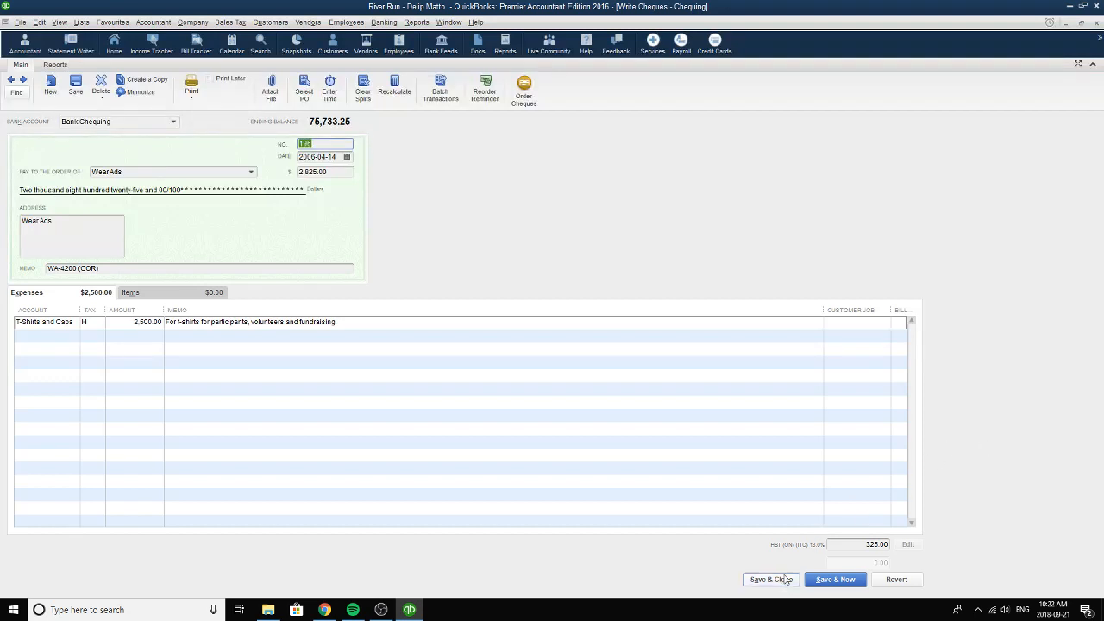
Go forward to the Kopy Plus cheque, choose 2006-04-15 as its date and review its payee and memo.
{"action": "left_click", "coordinate": [24, 78]}
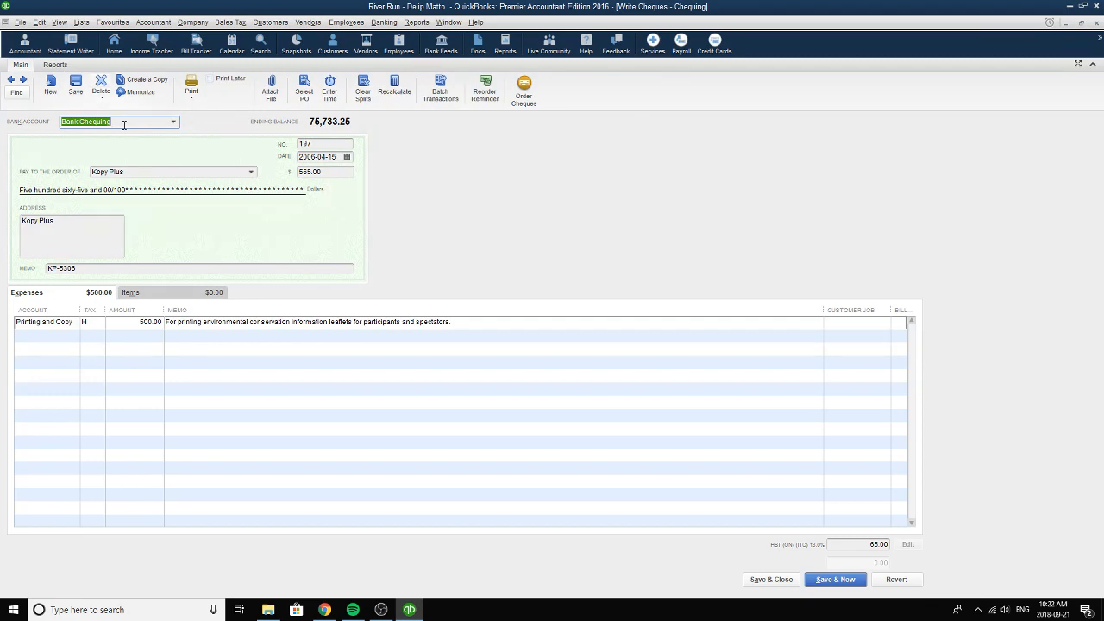
{"action": "left_click", "coordinate": [147, 170]}
{"action": "left_click_drag", "start_coordinate": [147, 170], "coordinate": [71, 162]}
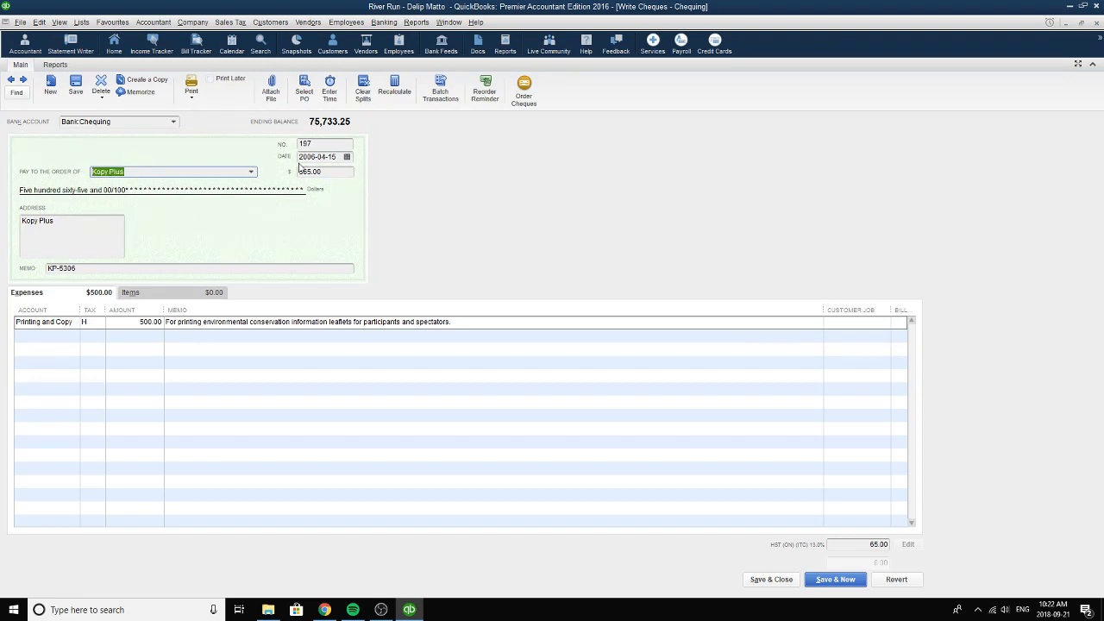
{"action": "left_click", "coordinate": [346, 157]}
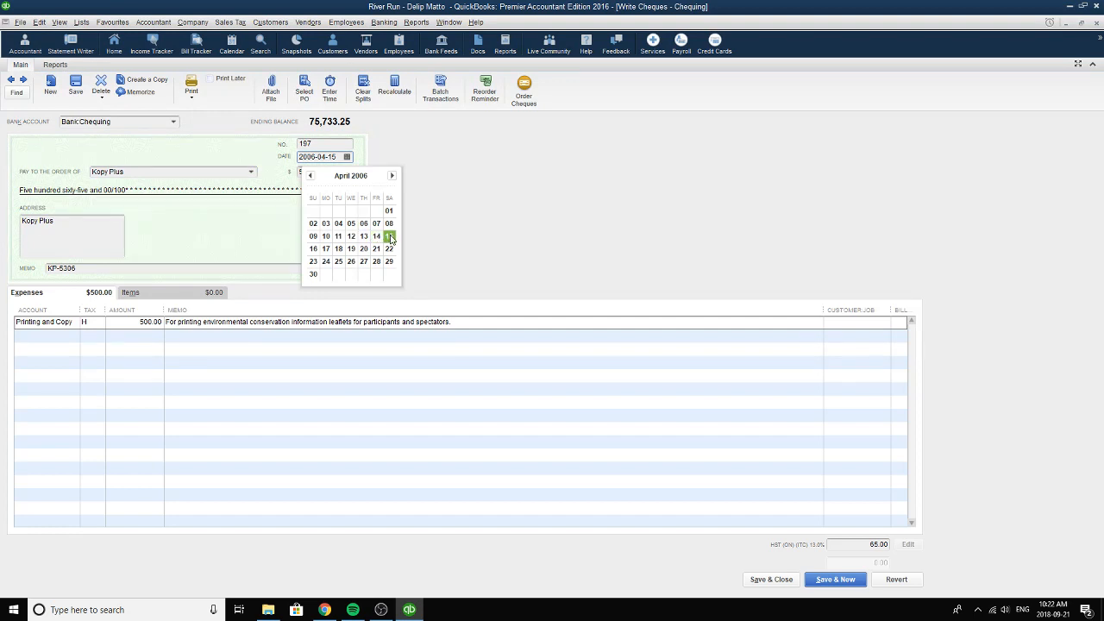
{"action": "left_click", "coordinate": [391, 237]}
{"action": "left_click_drag", "start_coordinate": [94, 269], "coordinate": [11, 263]}
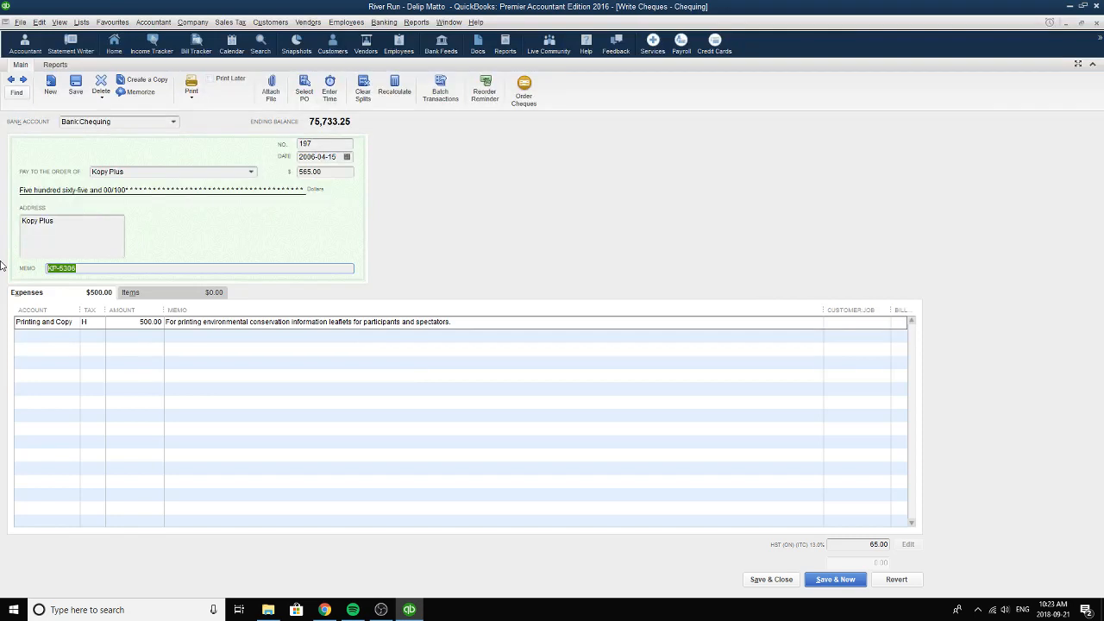
Choose Printing and Copying as the Kopy Plus expense account and H, HST (ON), as its tax code.
{"action": "left_click", "coordinate": [74, 324]}
{"action": "left_click", "coordinate": [74, 323]}
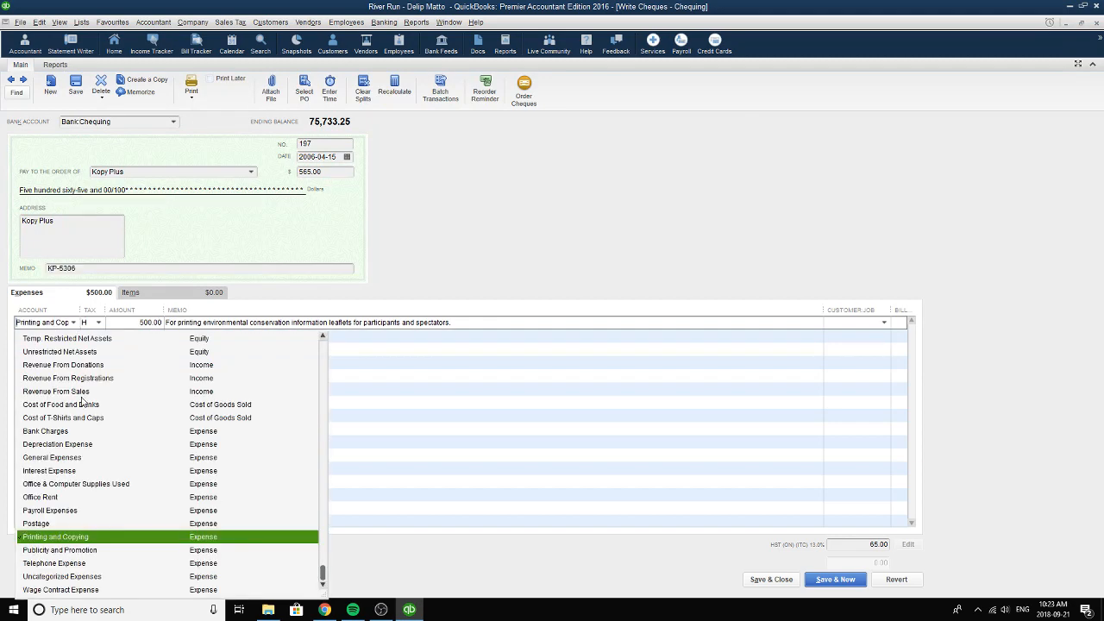
{"action": "left_click", "coordinate": [71, 538]}
{"action": "left_click", "coordinate": [99, 323]}
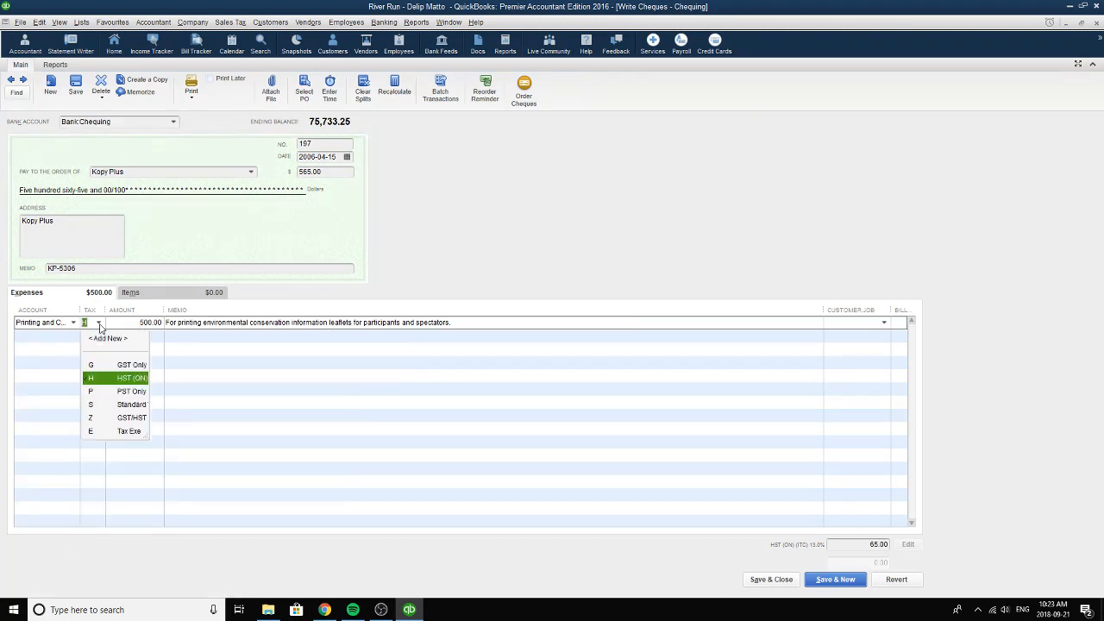
{"action": "left_click", "coordinate": [109, 382]}
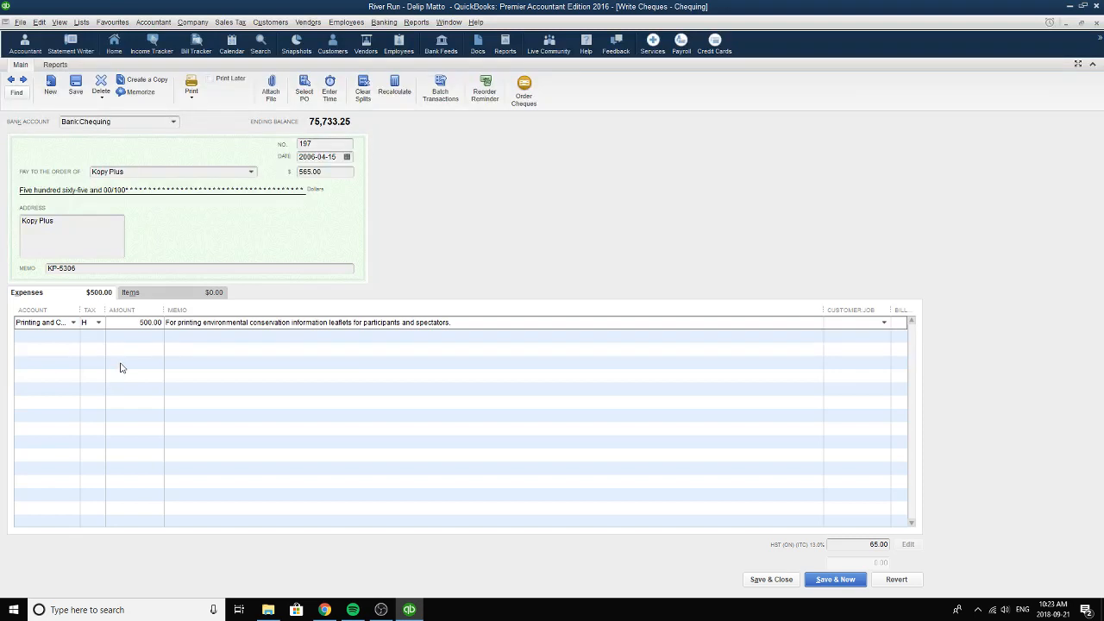
Review the amount and memo of the leaflet printing expense, and the Kopy Plus cheque number.
{"action": "left_click", "coordinate": [134, 325]}
{"action": "left_click_drag", "start_coordinate": [497, 326], "coordinate": [166, 325]}
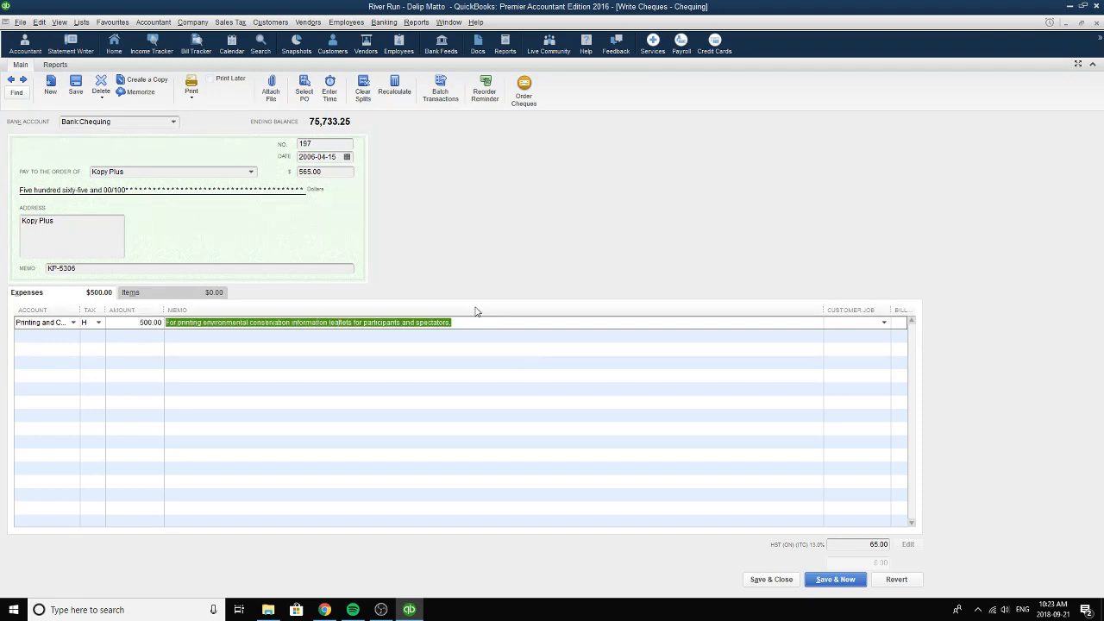
{"action": "left_click", "coordinate": [336, 145]}
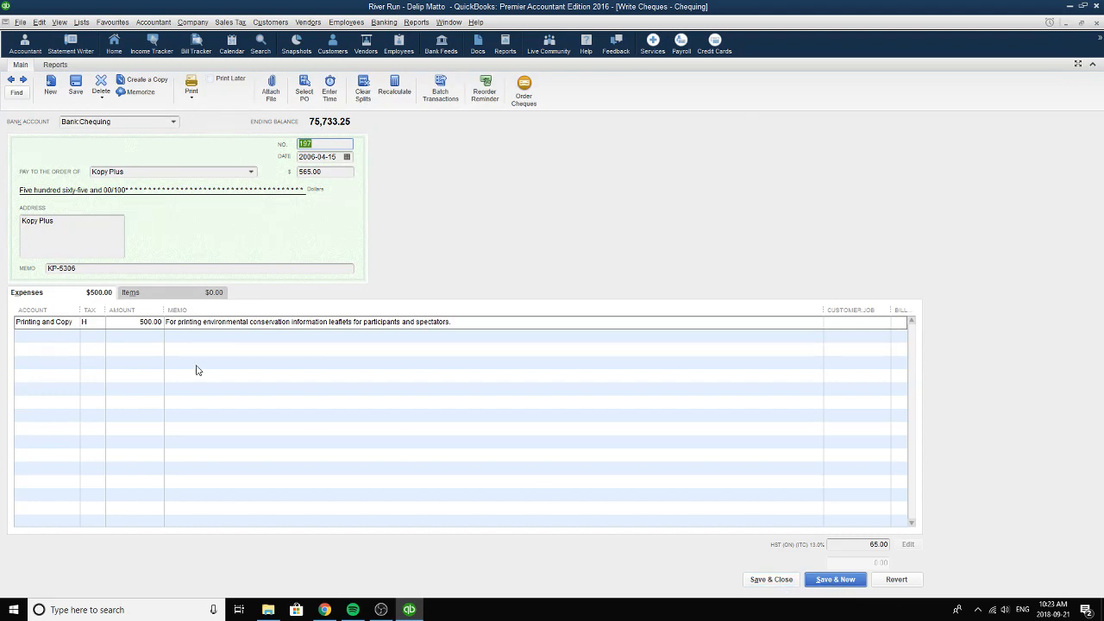
Go forward to the cheque for printed caps and choose Wear Ads as its payee and 2006-04-24 as its date.
{"action": "left_click", "coordinate": [23, 79]}
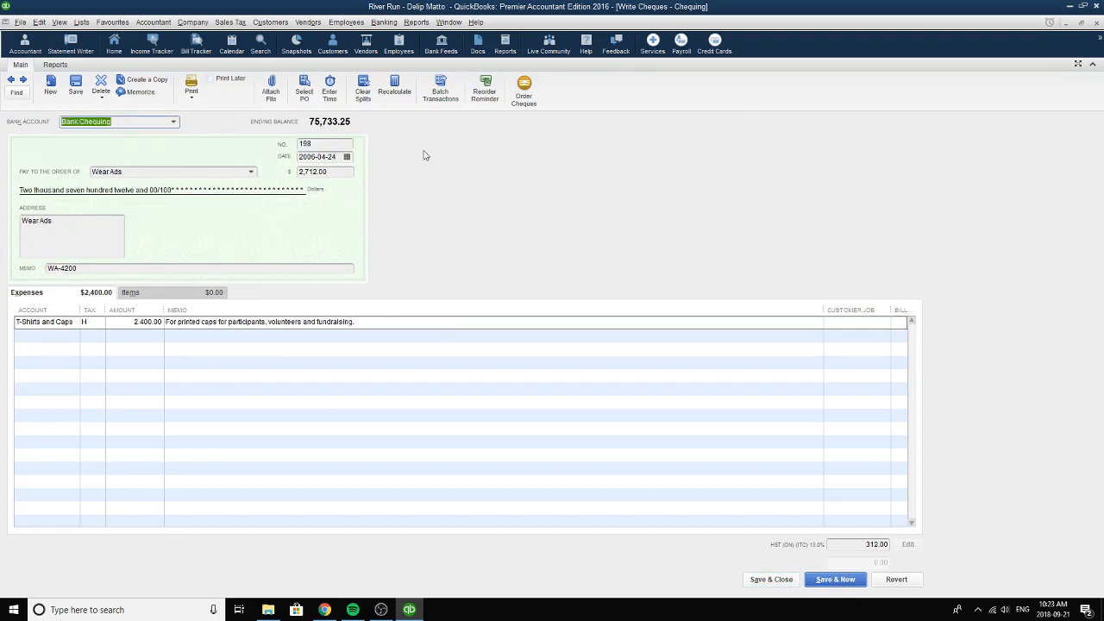
{"action": "left_click", "coordinate": [324, 145]}
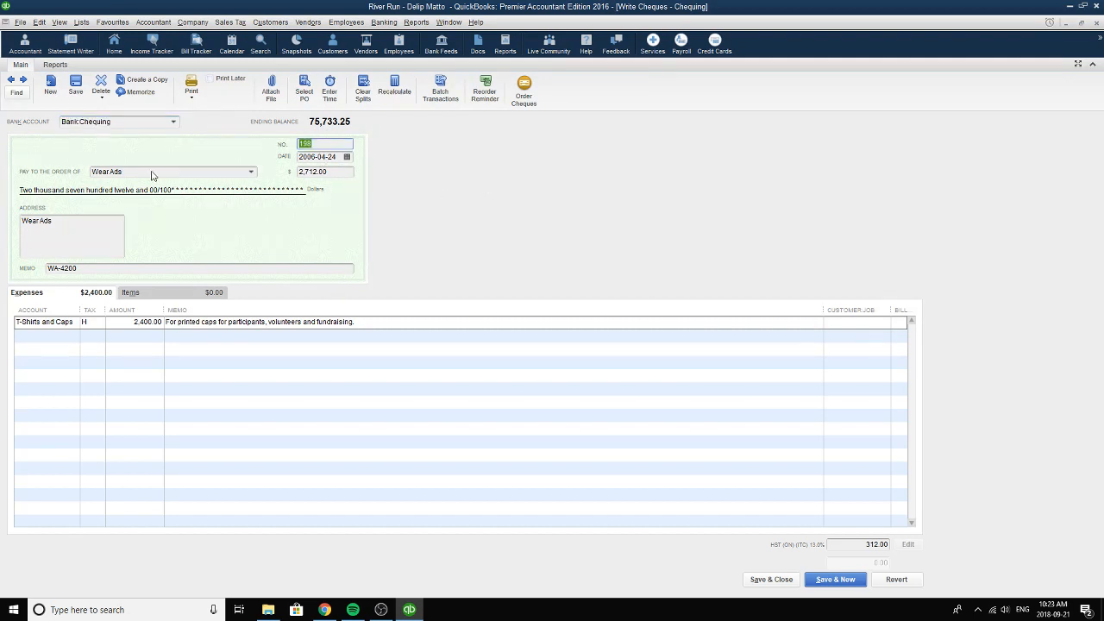
{"action": "left_click", "coordinate": [252, 171]}
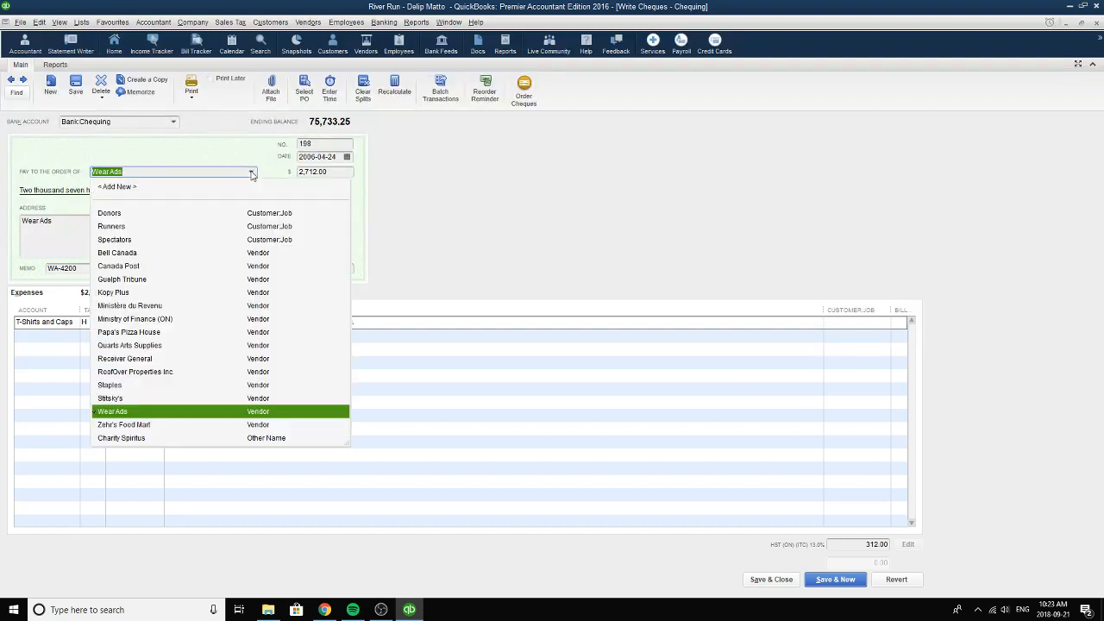
{"action": "left_click", "coordinate": [126, 413]}
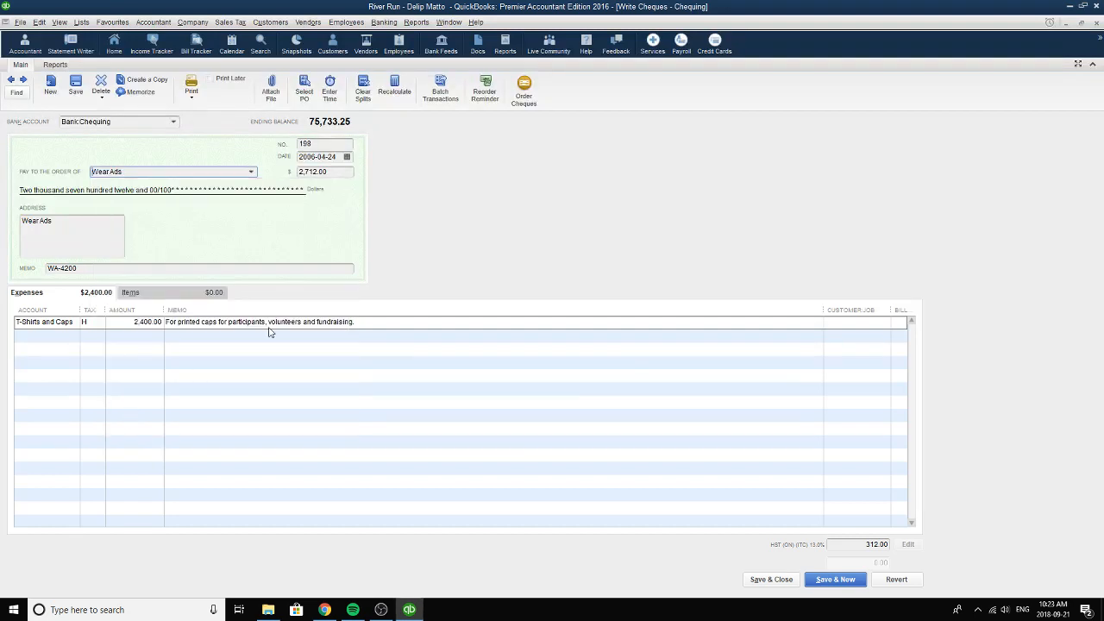
{"action": "left_click", "coordinate": [347, 157]}
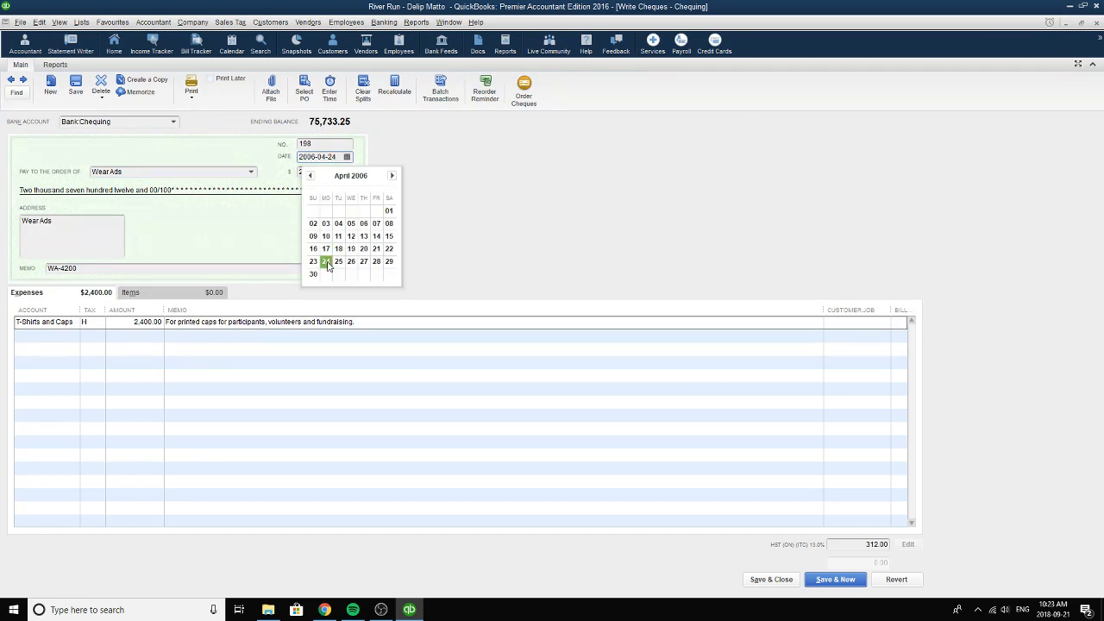
{"action": "left_click", "coordinate": [328, 262]}
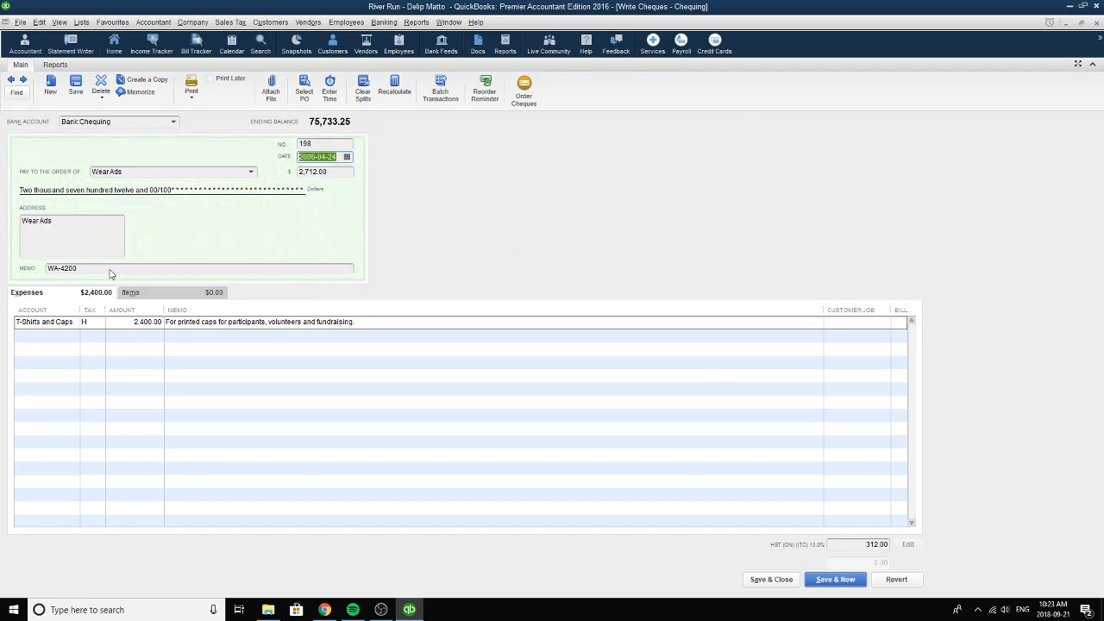
Change the memo of the printed caps cheque to WA-4232 (COR).
{"action": "left_click_drag", "start_coordinate": [99, 273], "coordinate": [24, 268]}
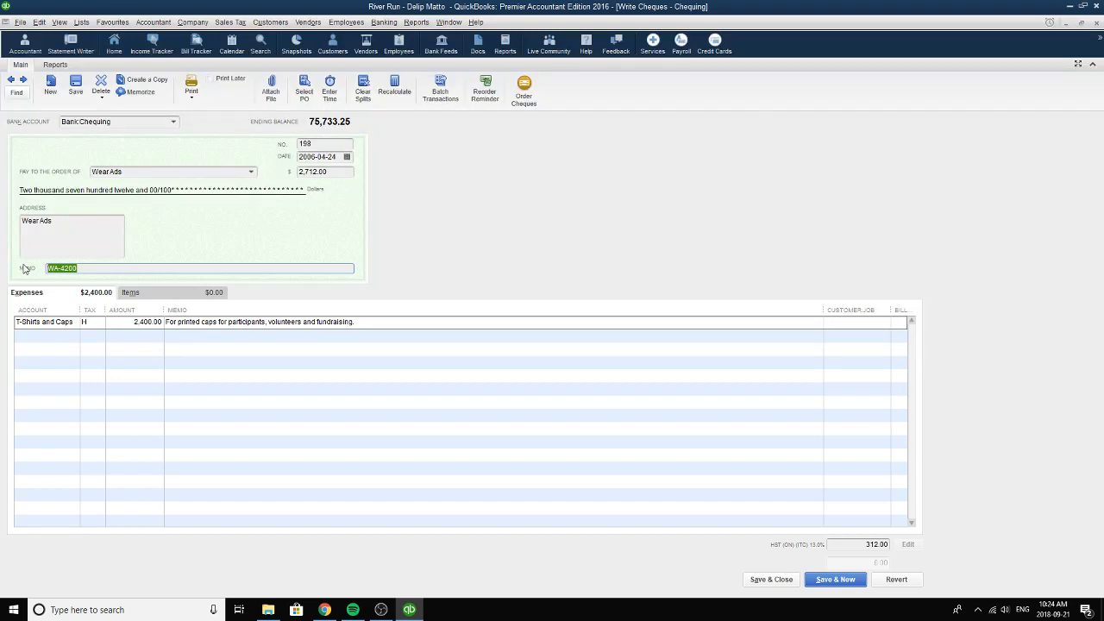
{"action": "left_click", "coordinate": [89, 268]}
{"action": "key", "text": "BackSpace"}
{"action": "key", "text": "BackSpace"}
{"action": "type", "text": "32 (COR)"}
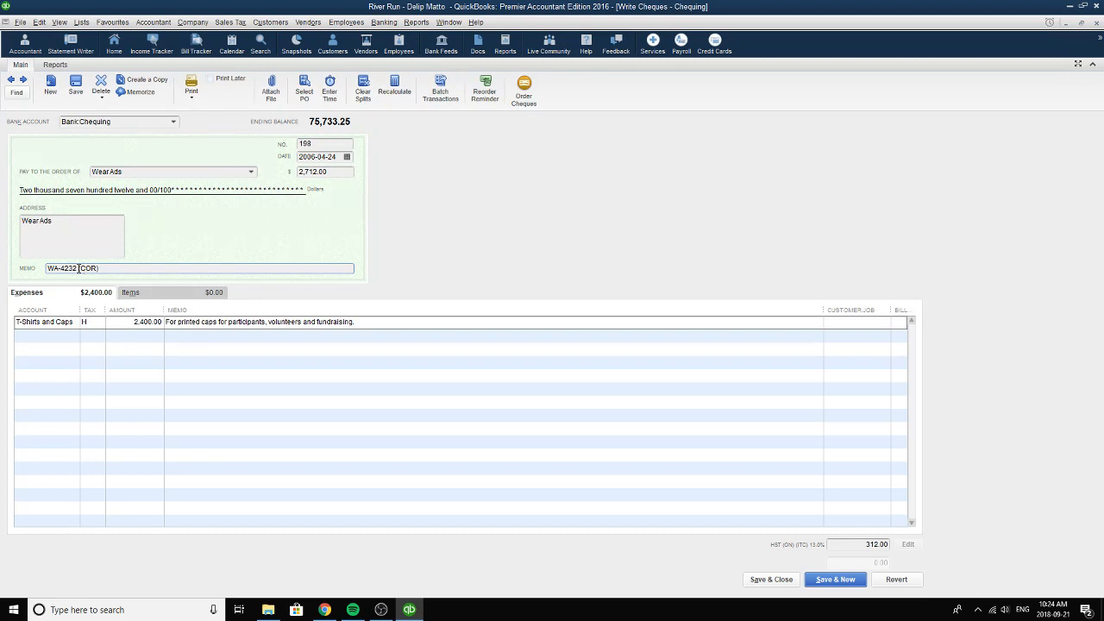
Choose T-Shirts and Caps as the Wear Ads expense account and H, HST (ON), as its tax code.
{"action": "left_click_drag", "start_coordinate": [79, 268], "coordinate": [7, 276]}
{"action": "left_click", "coordinate": [72, 324]}
{"action": "left_click", "coordinate": [73, 323]}
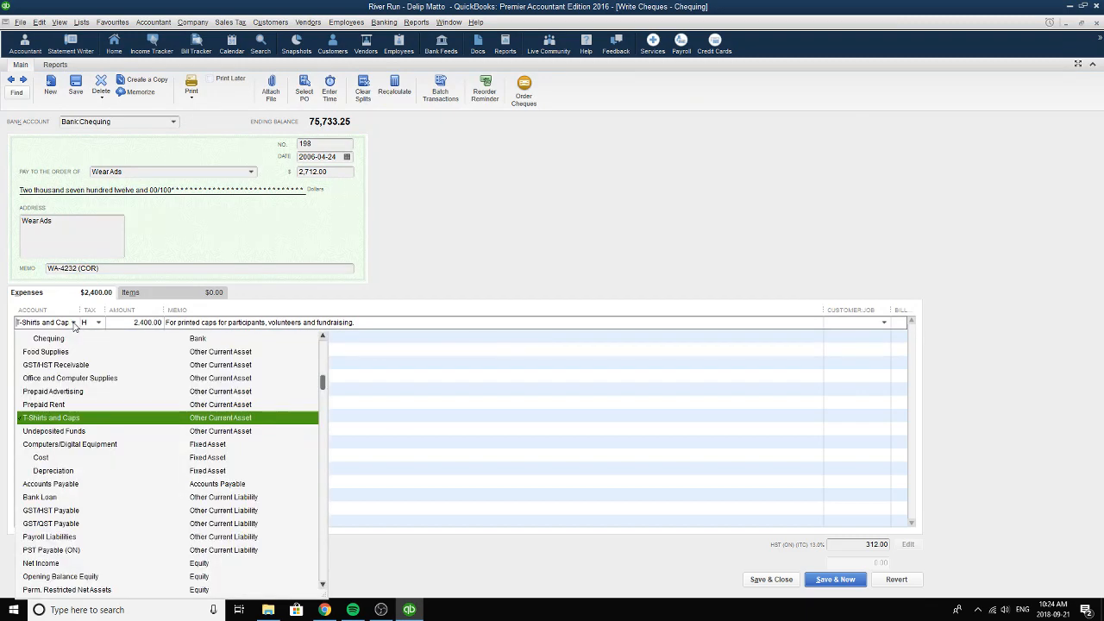
{"action": "left_click", "coordinate": [56, 420]}
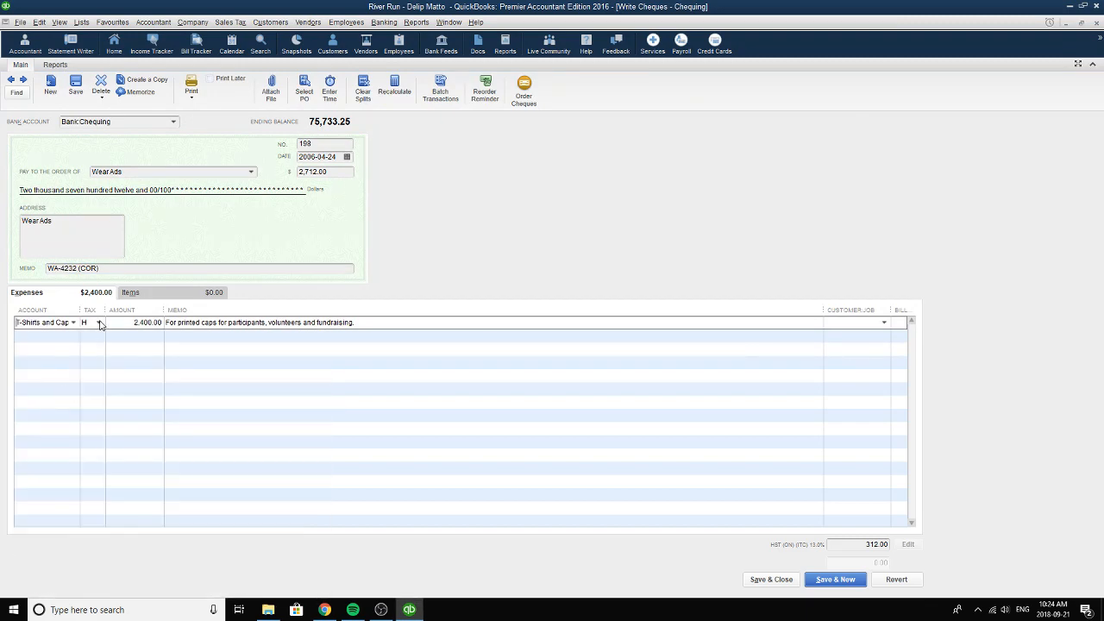
{"action": "left_click", "coordinate": [100, 322]}
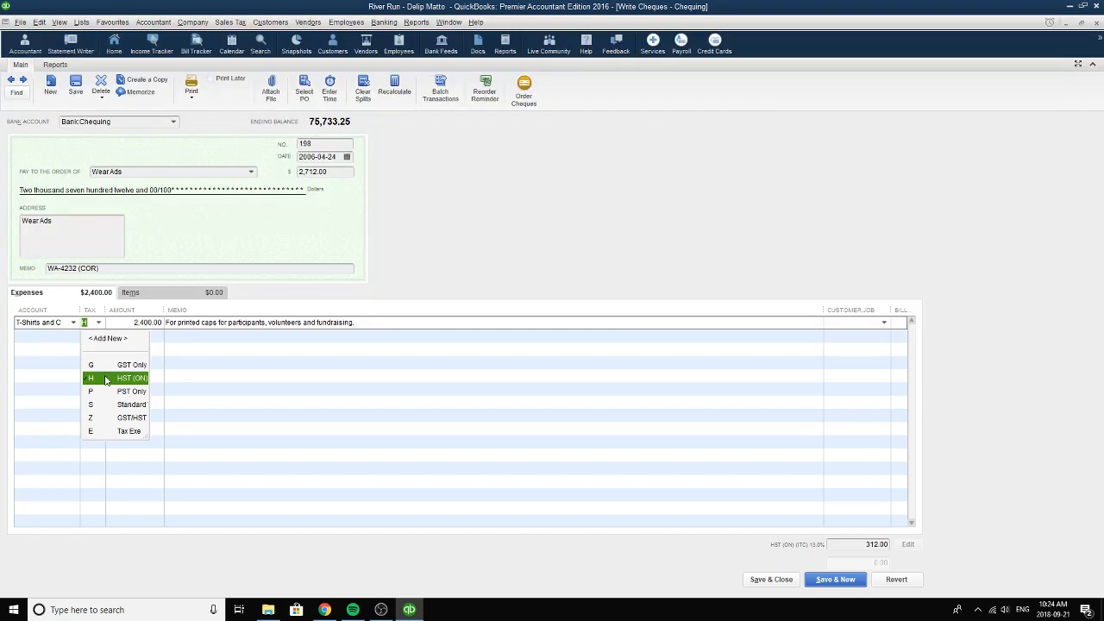
{"action": "left_click", "coordinate": [106, 379]}
Review the amount and memo of the printed caps expense, and the total of the Wear Ads cheque.
{"action": "left_click", "coordinate": [125, 331]}
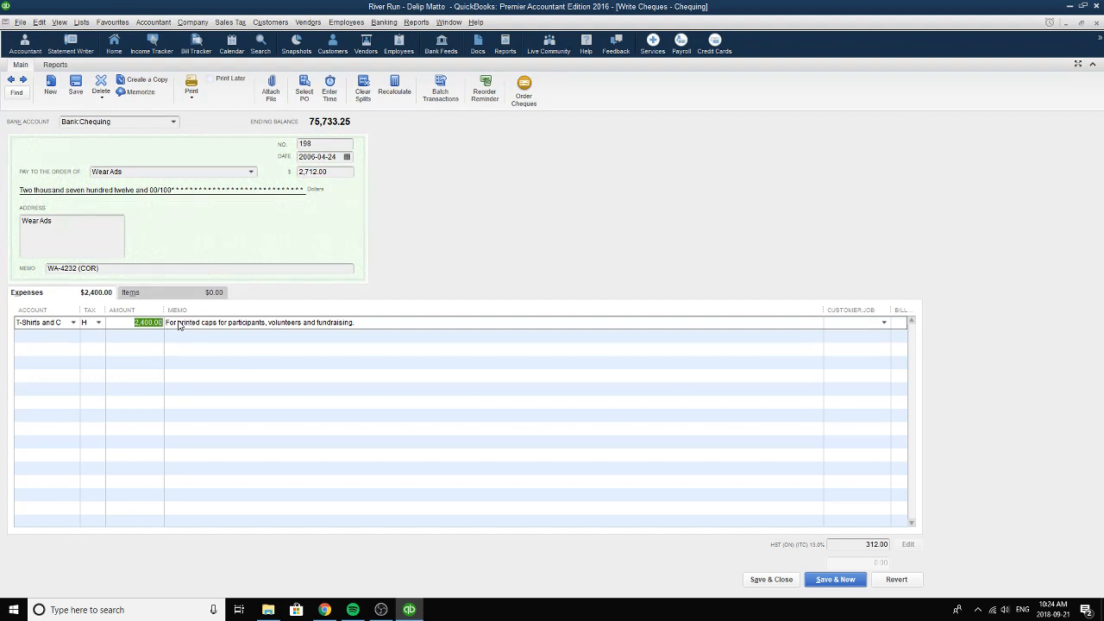
{"action": "left_click_drag", "start_coordinate": [354, 327], "coordinate": [166, 332]}
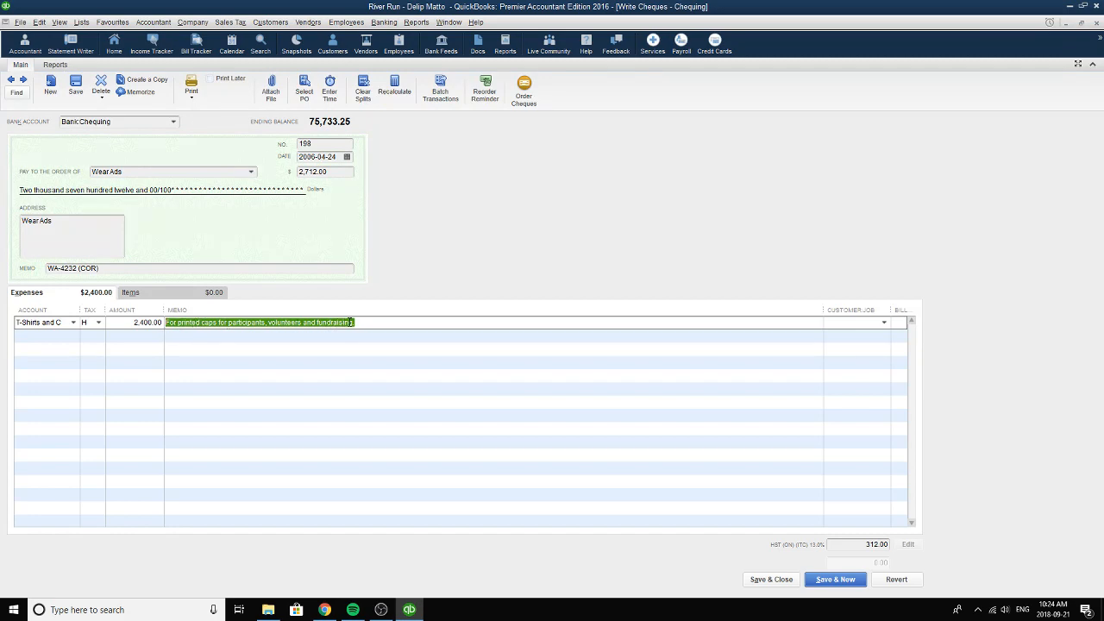
{"action": "left_click", "coordinate": [373, 321]}
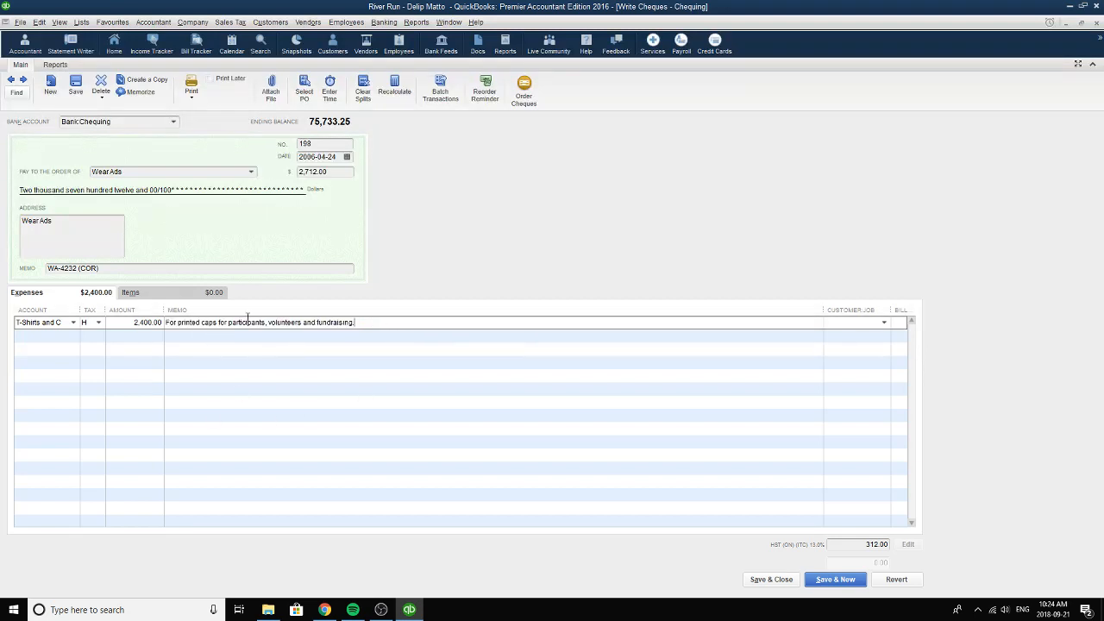
{"action": "left_click", "coordinate": [335, 177]}
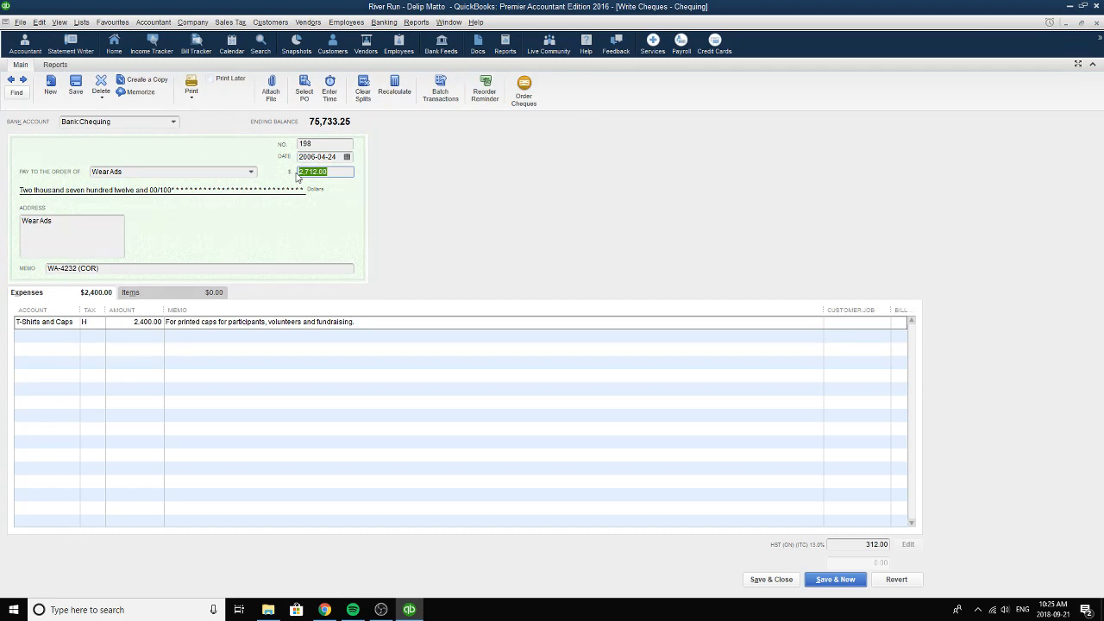
Choose 2006-04-24 as the Wear Ads cheque date, check the cheque number and record the changes.
{"action": "left_click", "coordinate": [347, 157]}
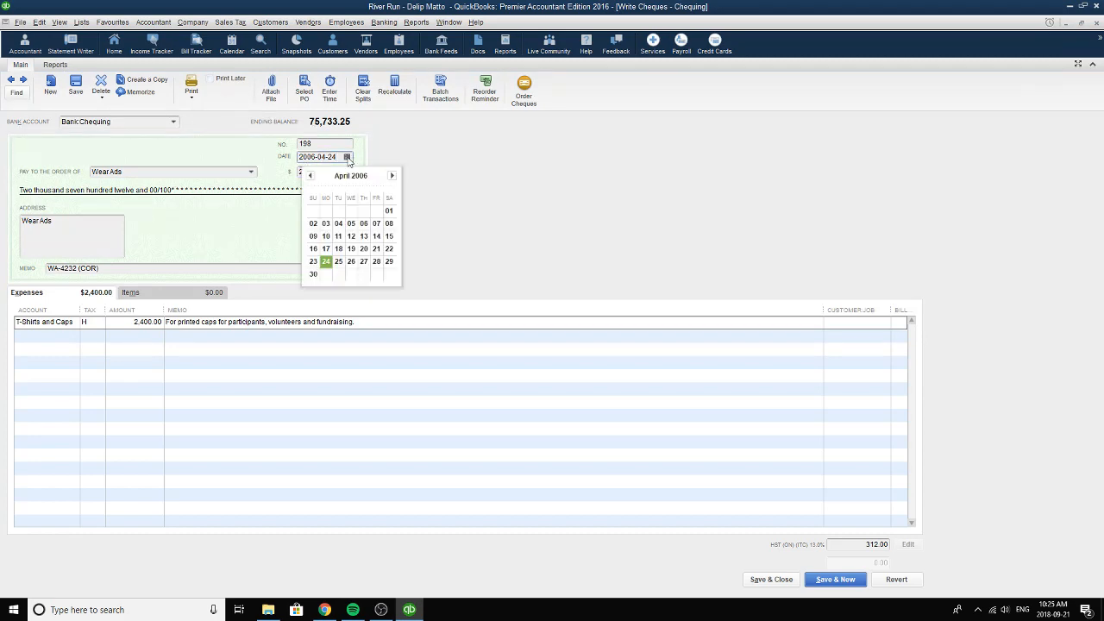
{"action": "left_click", "coordinate": [328, 263]}
{"action": "left_click", "coordinate": [331, 144]}
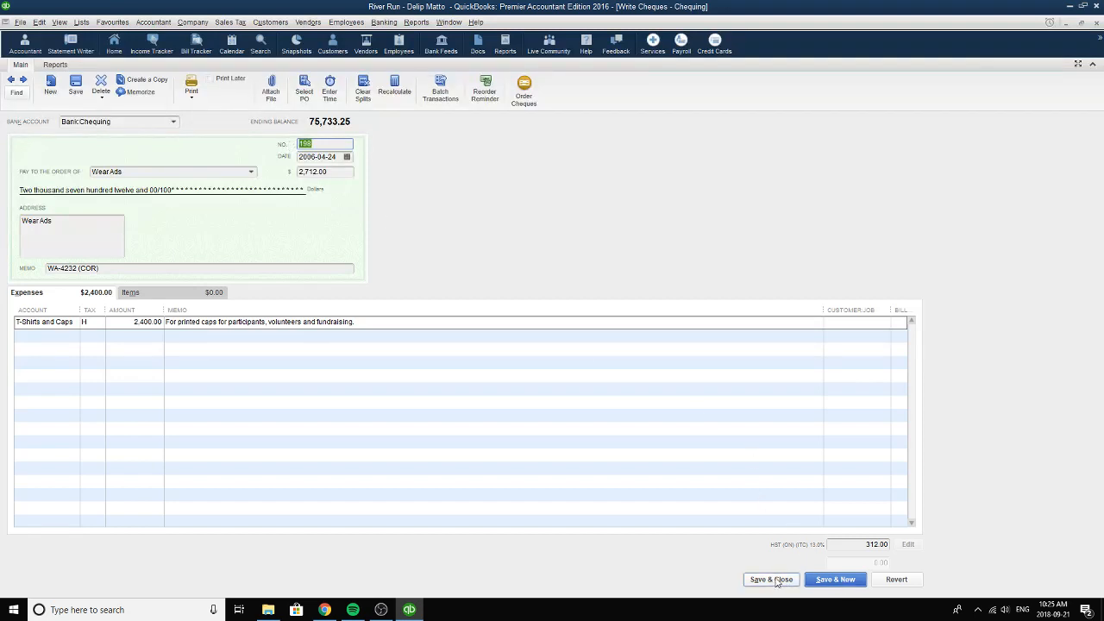
{"action": "left_click", "coordinate": [78, 85]}
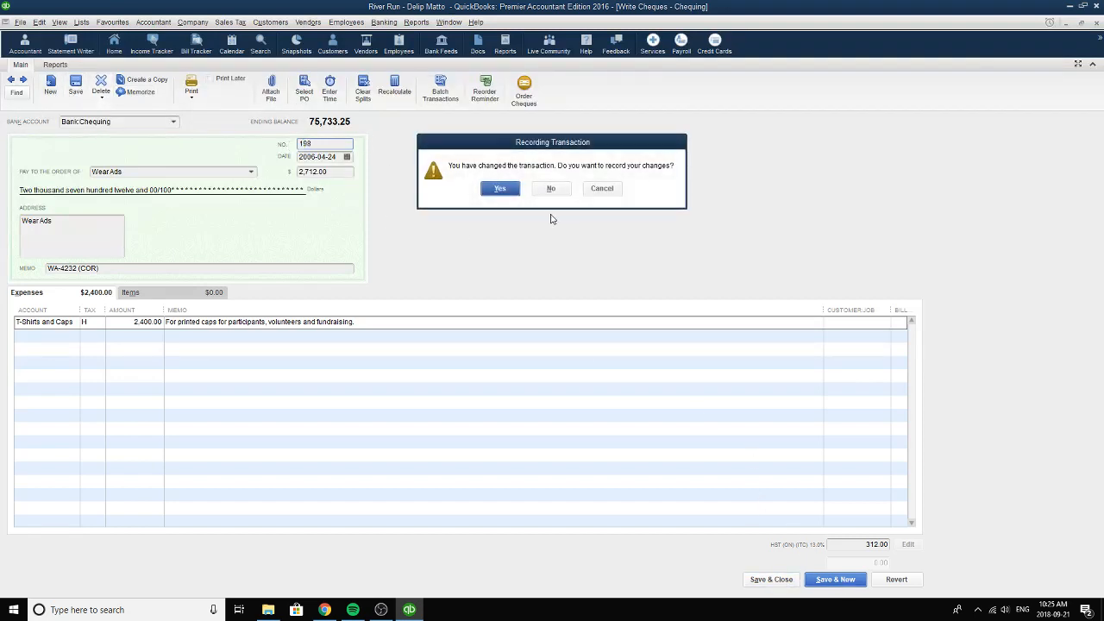
{"action": "left_click", "coordinate": [516, 189]}
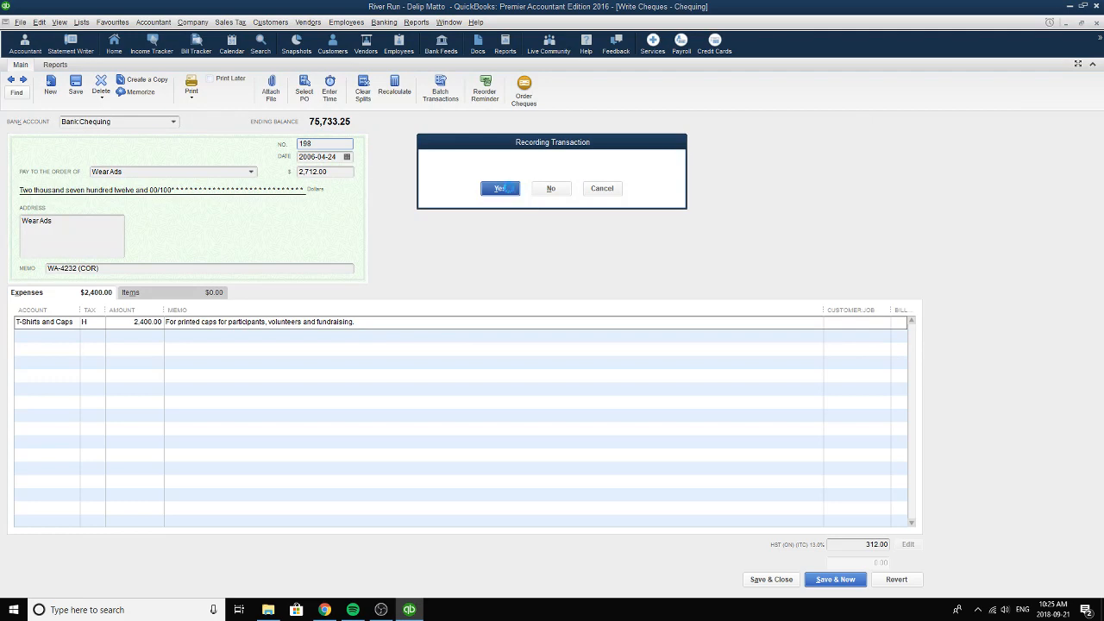
Go forward to the monthly wages cheque and choose the wage contractor, listed as Other Name, as its payee.
{"action": "left_click", "coordinate": [24, 79]}
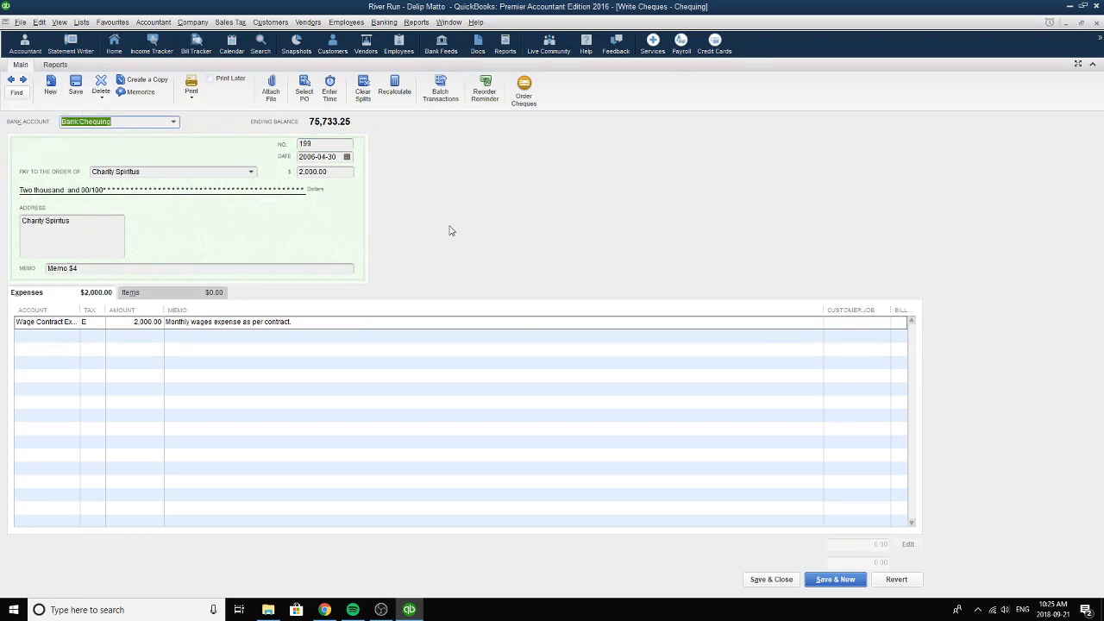
{"action": "left_click", "coordinate": [332, 145]}
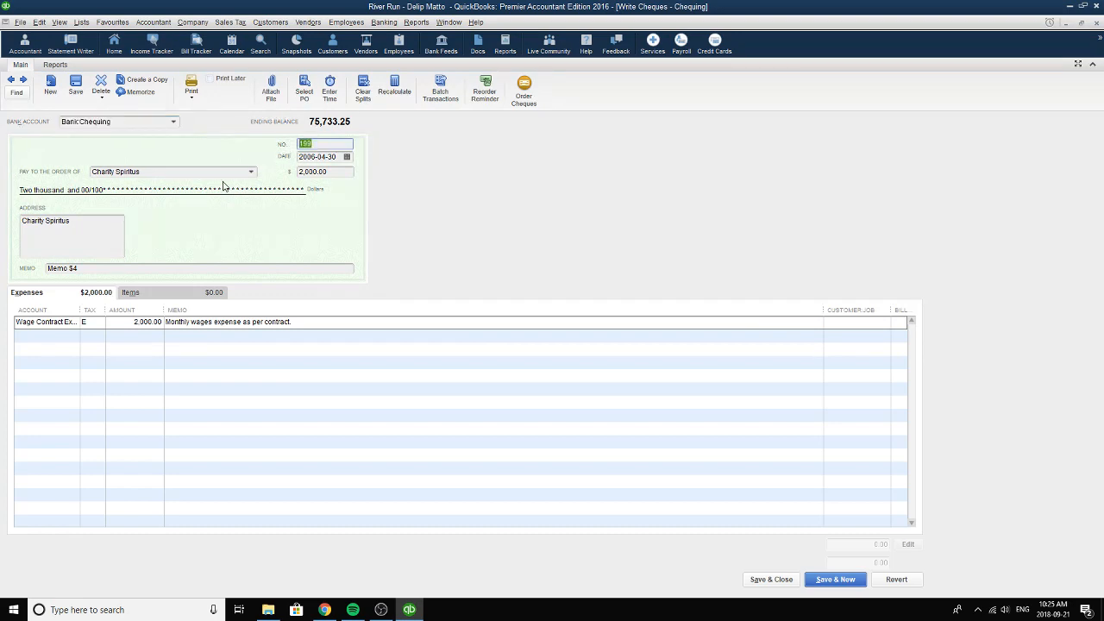
{"action": "left_click", "coordinate": [252, 172]}
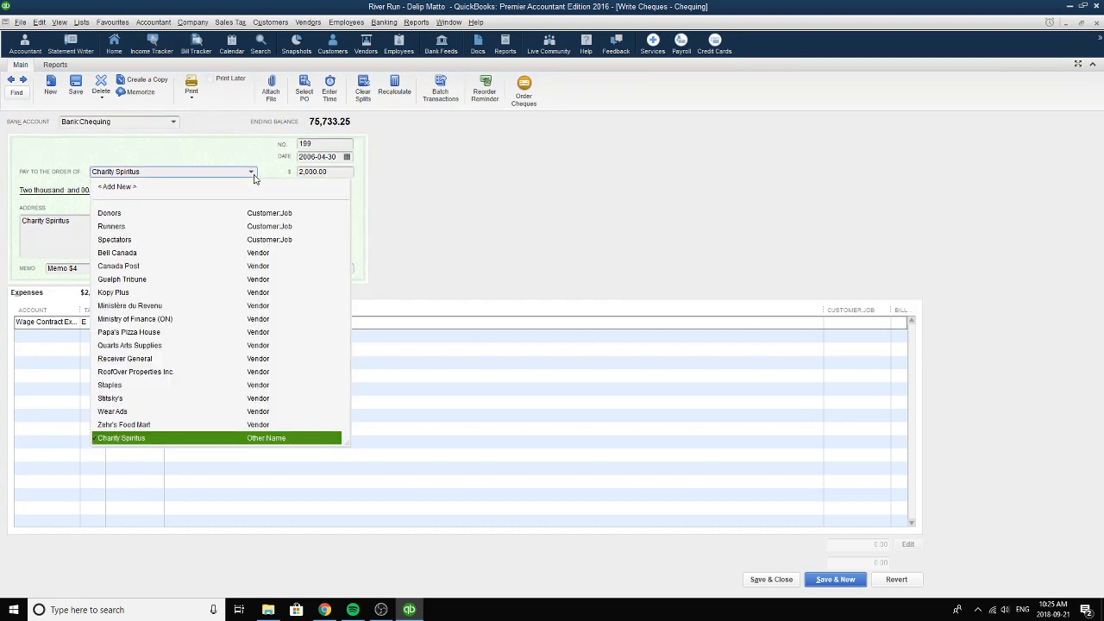
{"action": "left_click", "coordinate": [124, 440]}
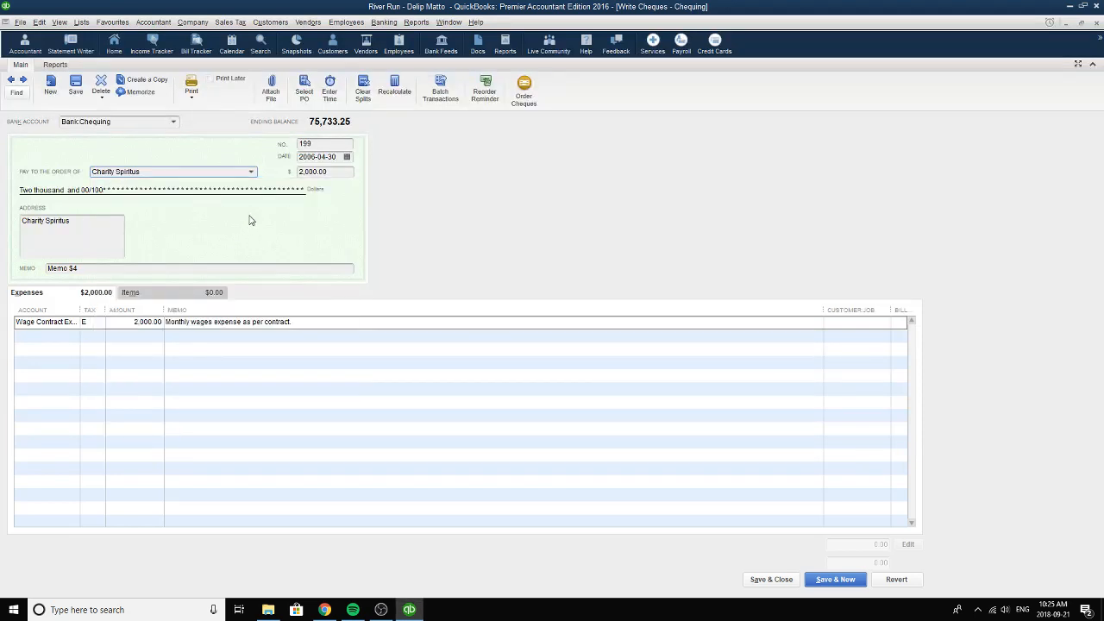
Change the memo of the monthly wages cheque to Memo #4.
{"action": "left_click", "coordinate": [121, 271]}
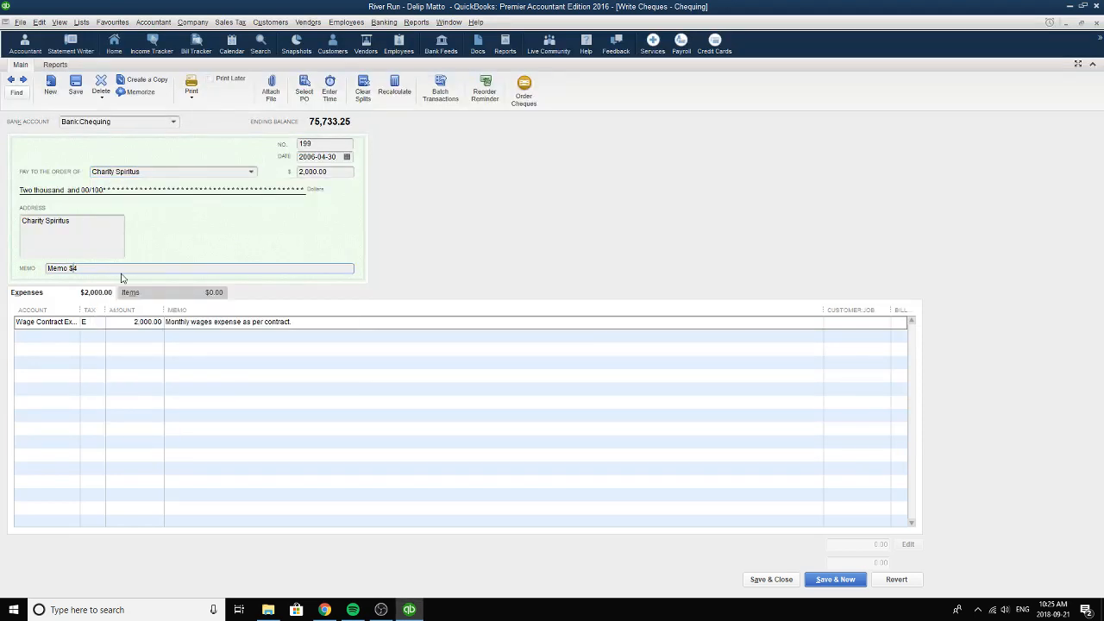
{"action": "key", "text": "Left"}
{"action": "key", "text": "BackSpace"}
{"action": "type", "text": "#"}
{"action": "left_click_drag", "start_coordinate": [108, 269], "coordinate": [14, 276]}
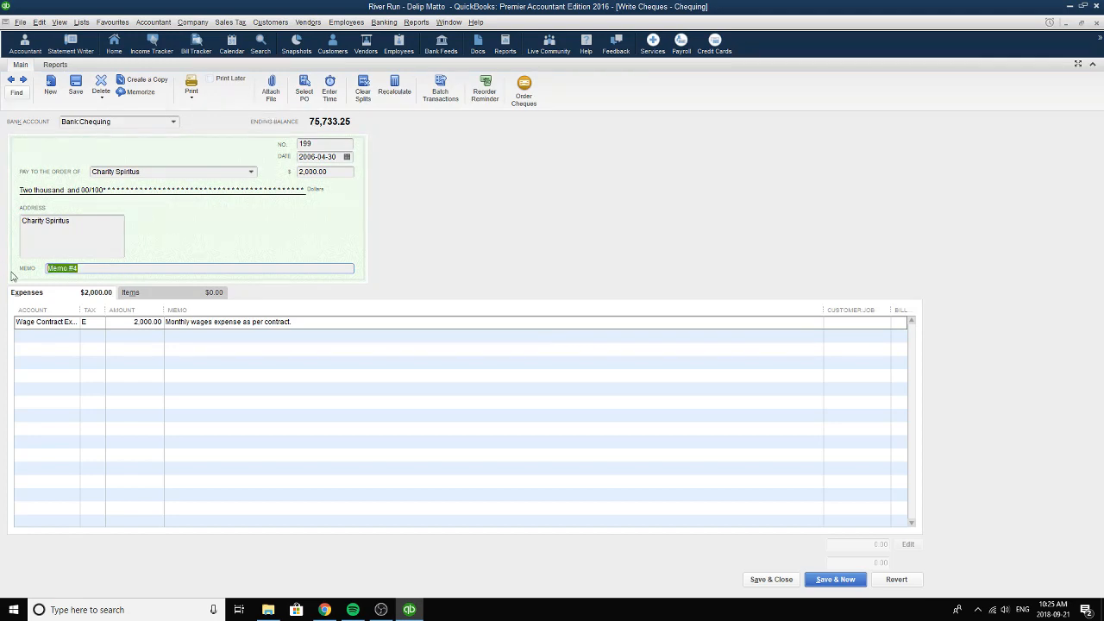
Choose Wage Contract Expense as the wages cheque's account and E, tax exempt, as its tax code.
{"action": "left_click", "coordinate": [72, 325]}
{"action": "left_click", "coordinate": [73, 322]}
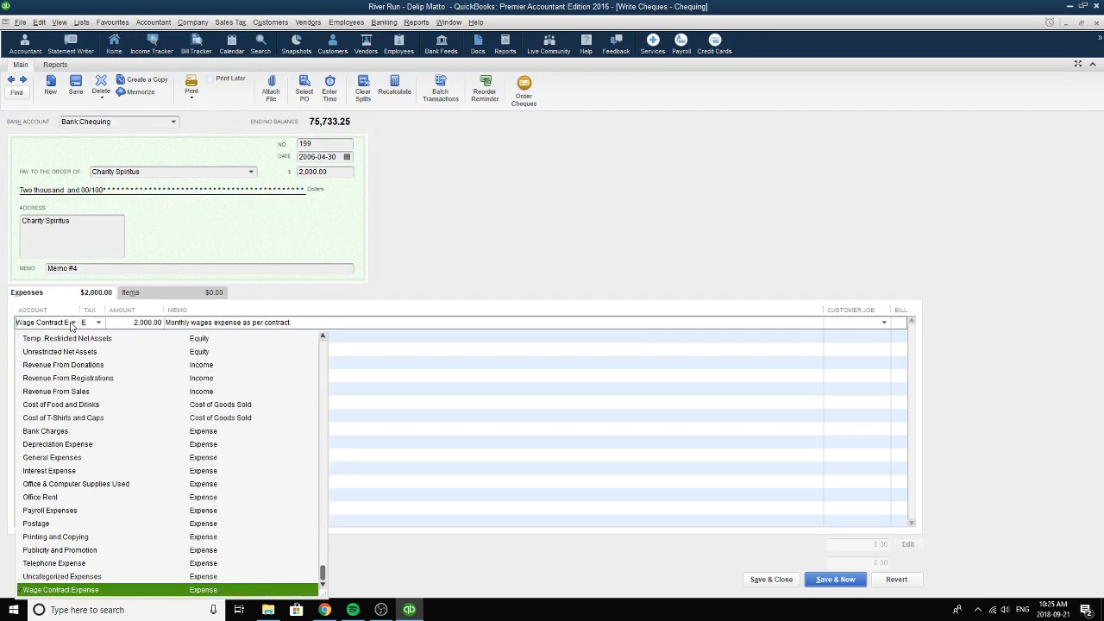
{"action": "left_click", "coordinate": [48, 593]}
{"action": "left_click", "coordinate": [100, 325]}
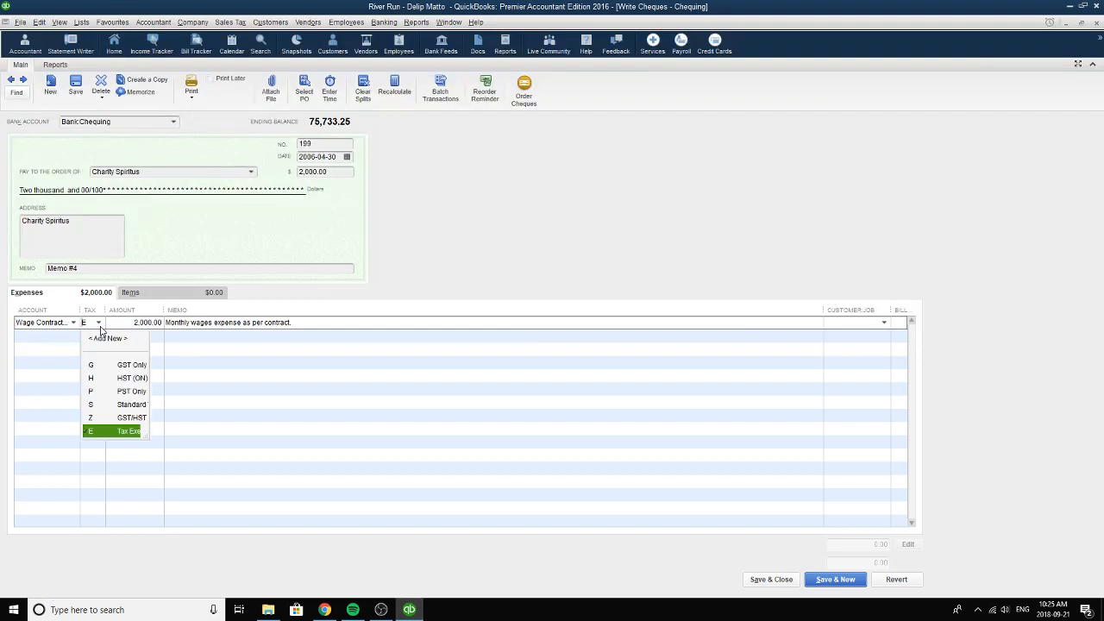
{"action": "left_click", "coordinate": [105, 432]}
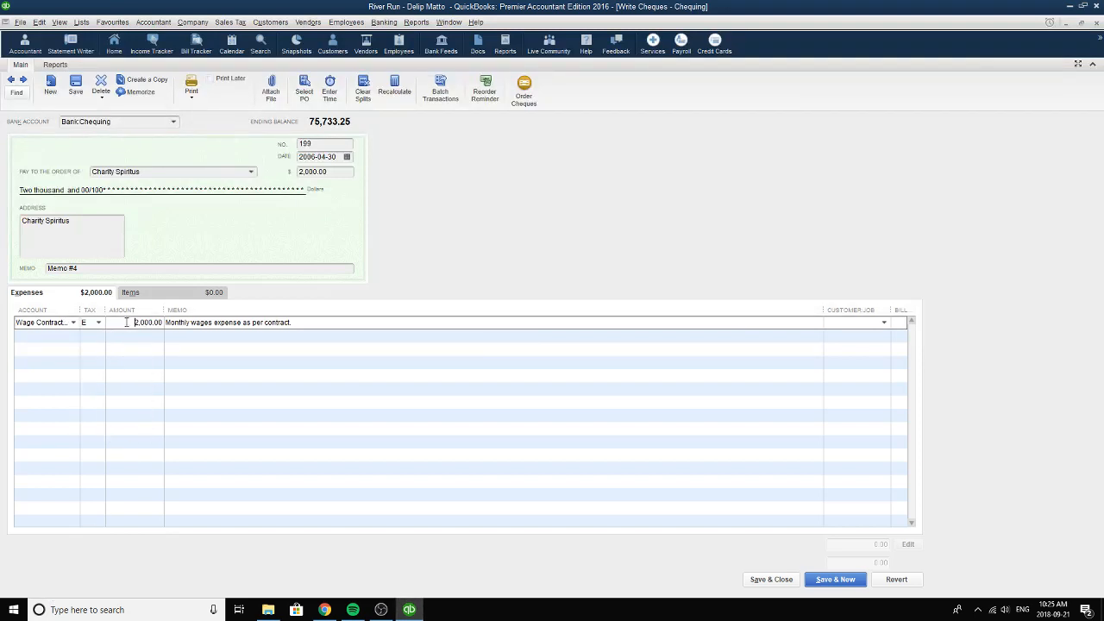
Review the amount and memo of the monthly wages expense line.
{"action": "left_click", "coordinate": [131, 322]}
{"action": "left_click", "coordinate": [316, 322]}
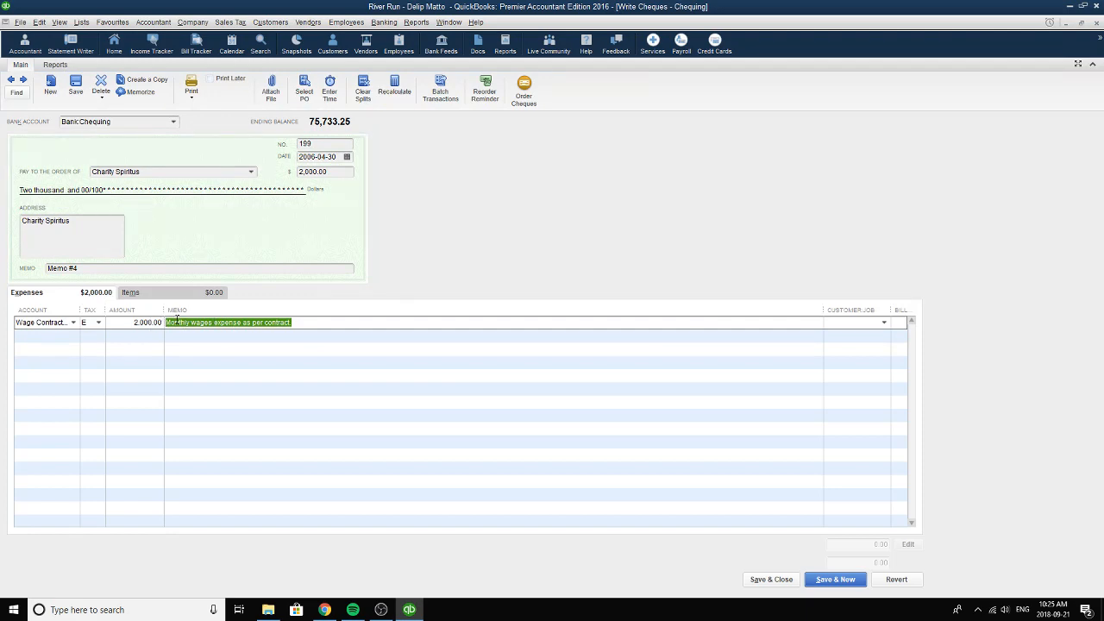
{"action": "left_click", "coordinate": [303, 325]}
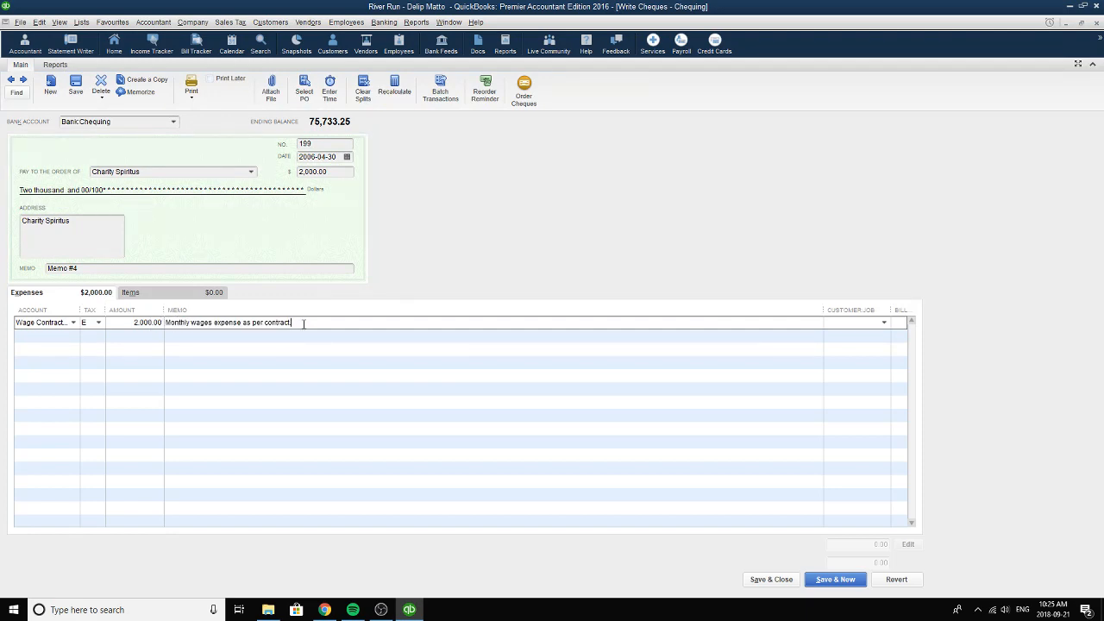
Choose 2006-04-30 as the wages cheque date, check its number and record the changes while advancing to the following cheque.
{"action": "left_click", "coordinate": [346, 156]}
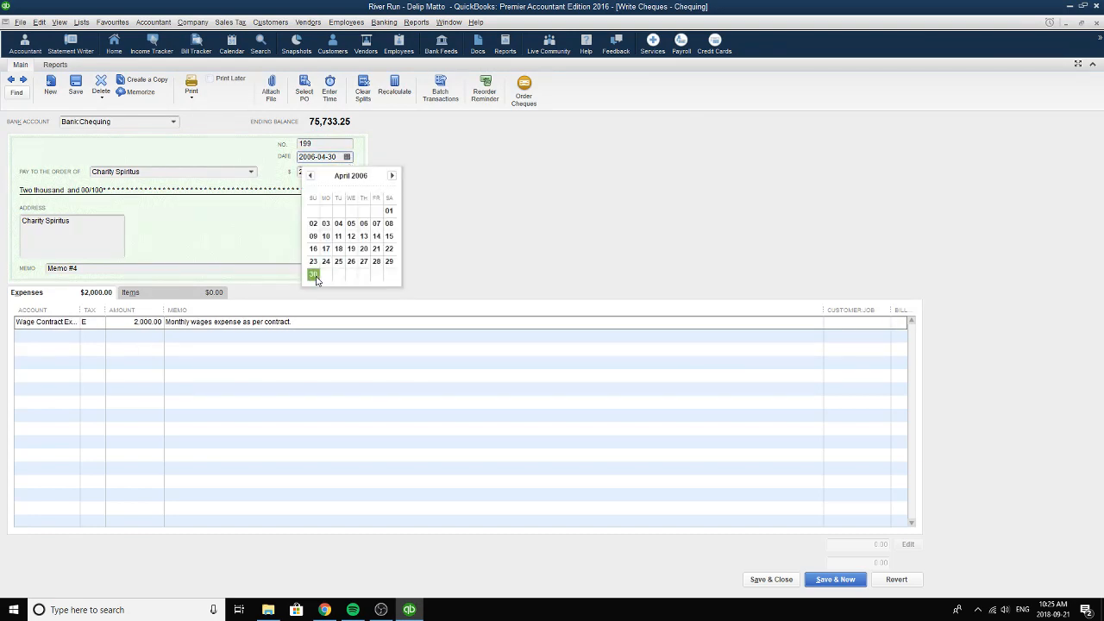
{"action": "left_click", "coordinate": [316, 278]}
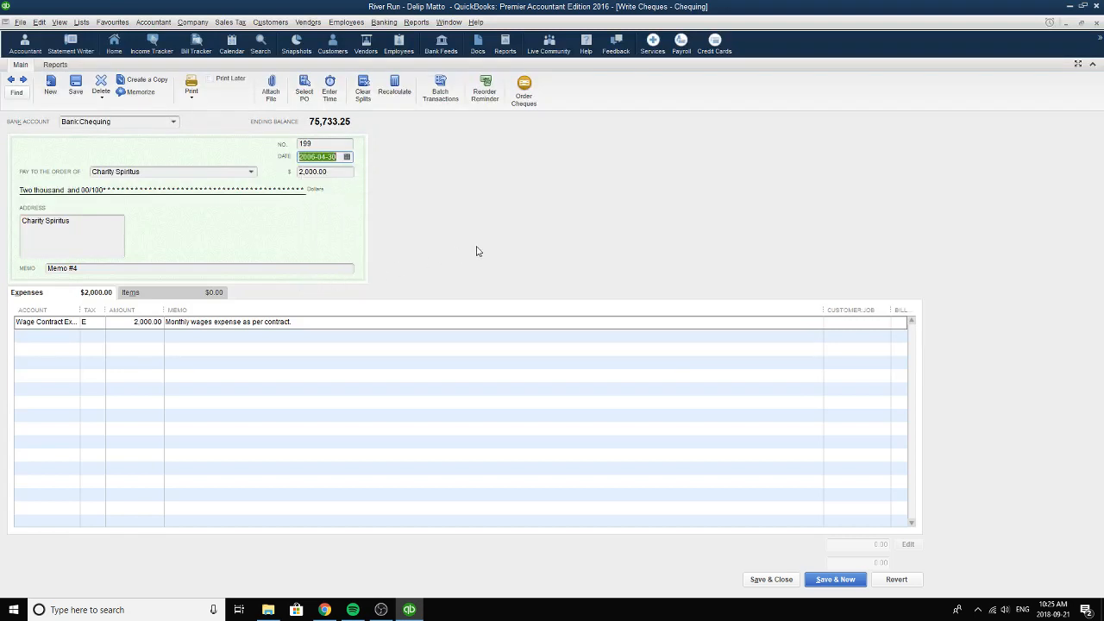
{"action": "left_click", "coordinate": [326, 145]}
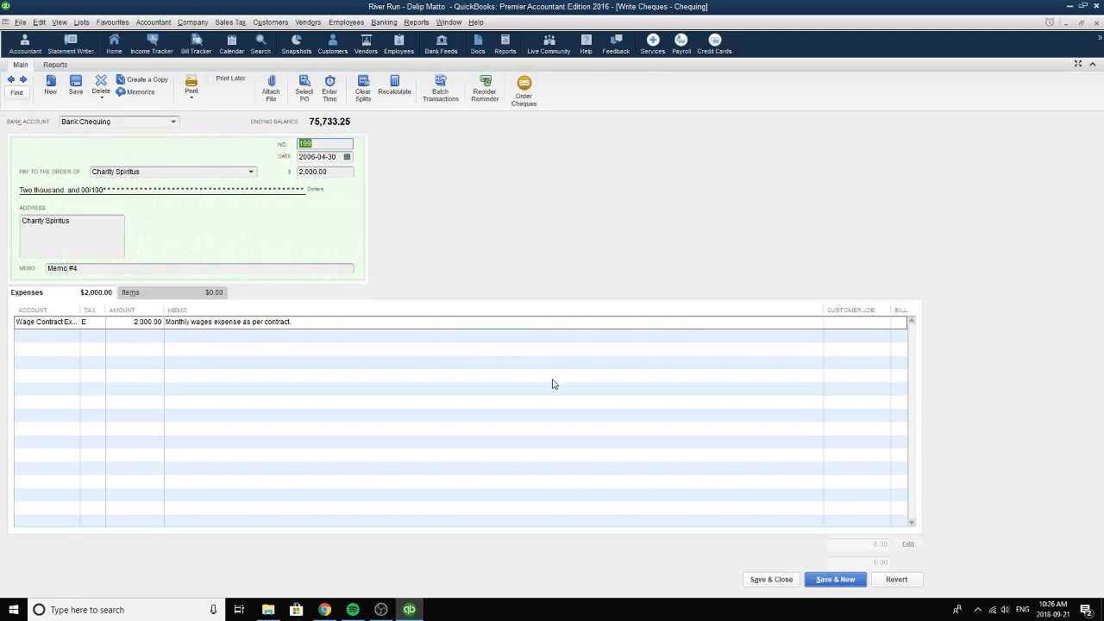
{"action": "left_click", "coordinate": [25, 79]}
{"action": "left_click", "coordinate": [498, 191]}
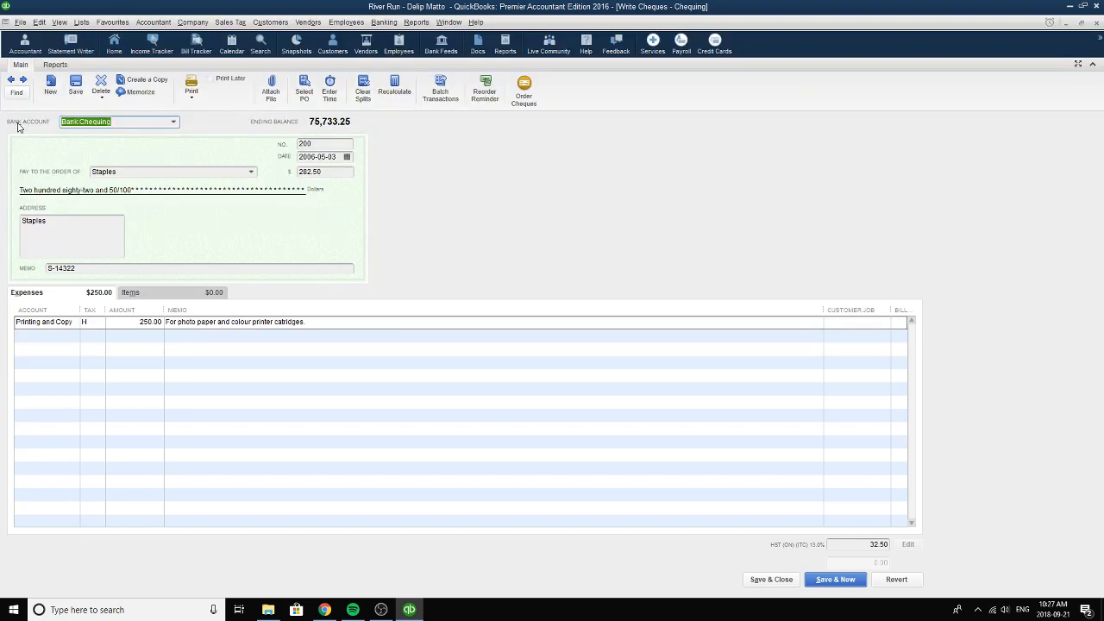
Go forward through the remaining Chequing cheques to a blank one and choose Cash on Hand as its bank account.
{"action": "left_click", "coordinate": [174, 123]}
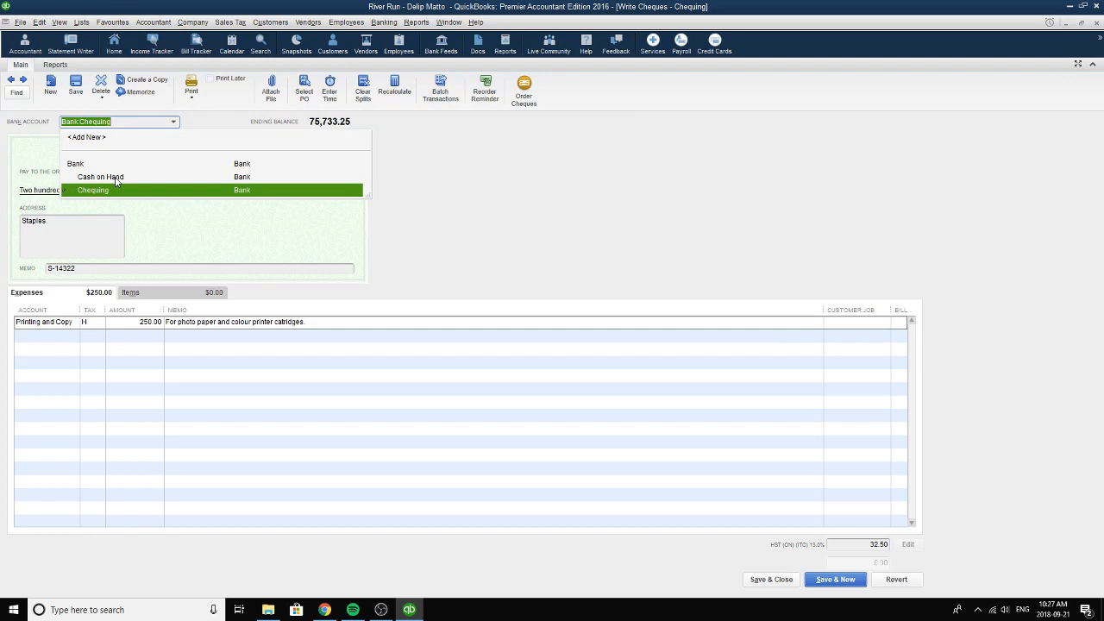
{"action": "left_click", "coordinate": [389, 205]}
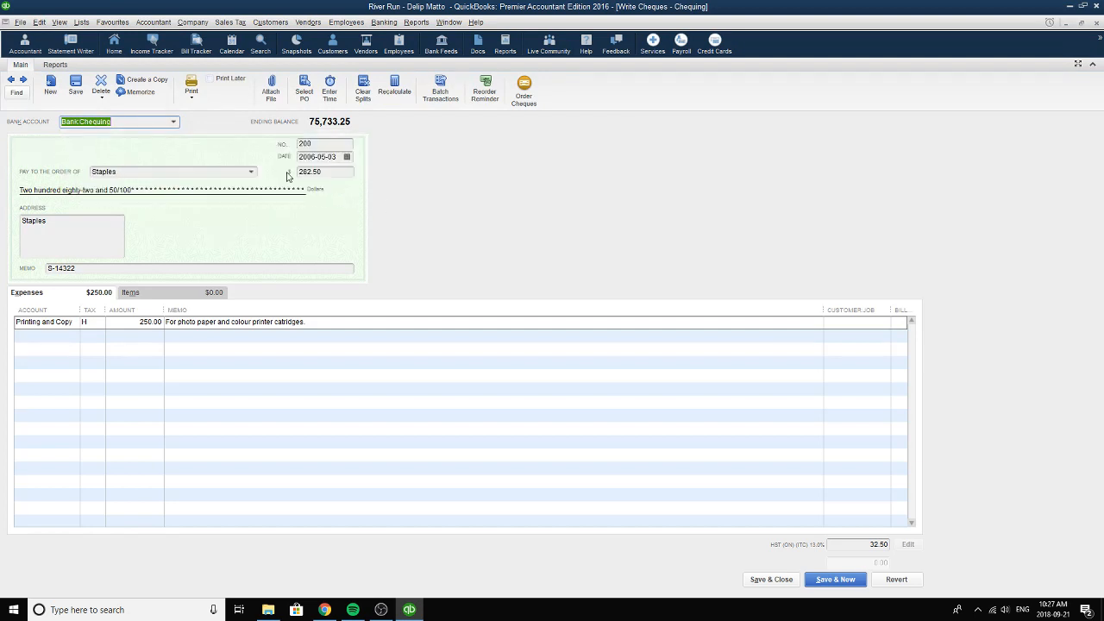
{"action": "left_click", "coordinate": [24, 80]}
{"action": "left_click", "coordinate": [24, 80]}
{"action": "left_click", "coordinate": [24, 80]}
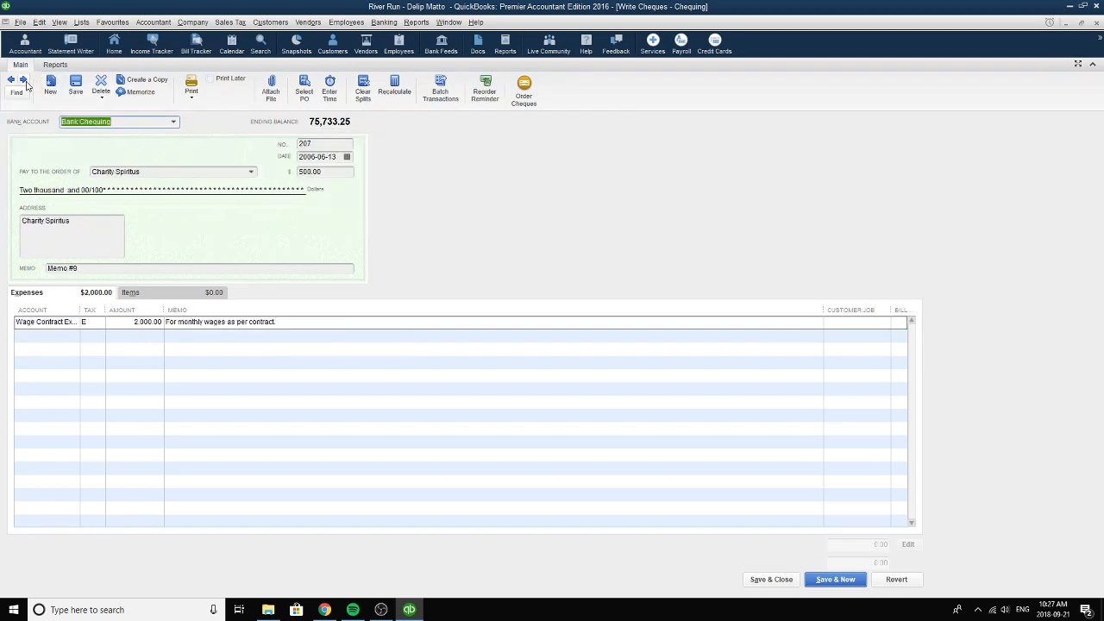
{"action": "left_click", "coordinate": [25, 80]}
{"action": "left_click", "coordinate": [24, 80]}
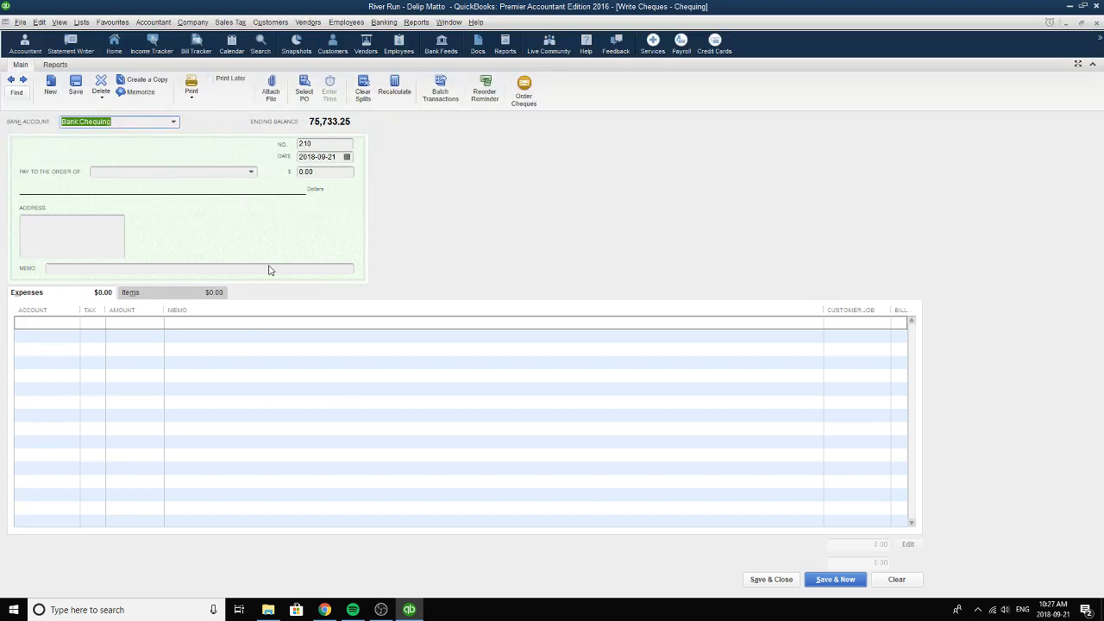
{"action": "left_click", "coordinate": [174, 122]}
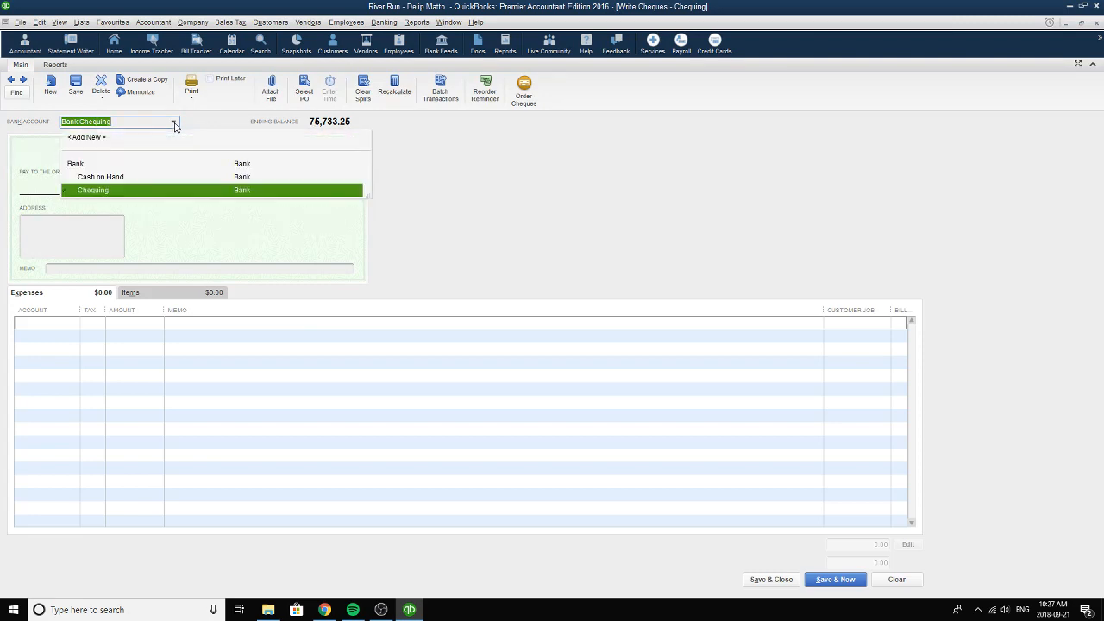
{"action": "left_click", "coordinate": [121, 177]}
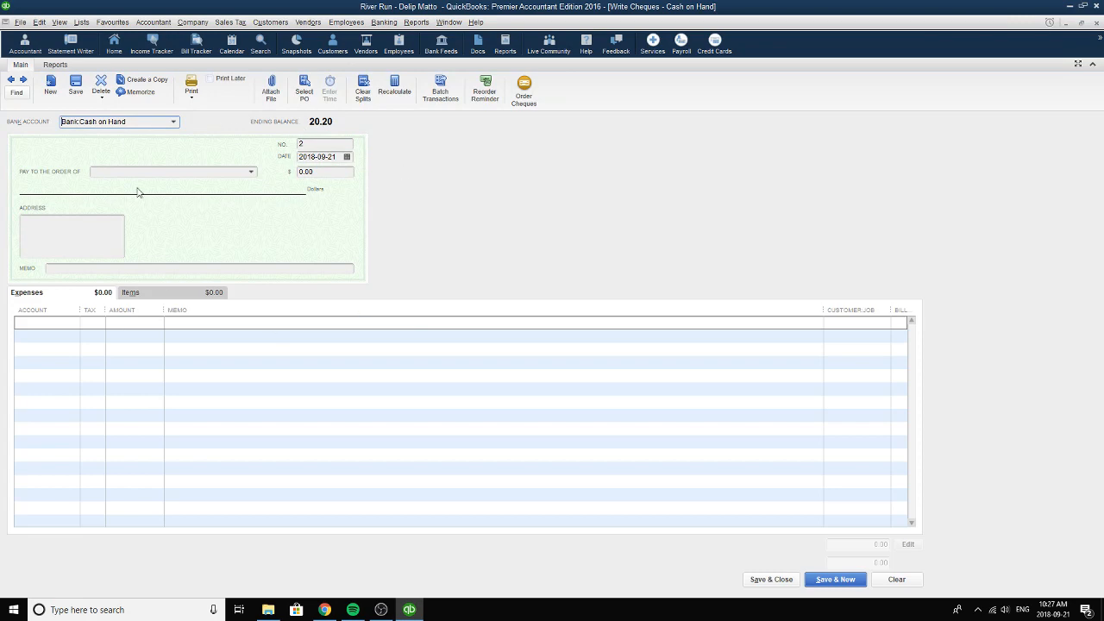
Mark the blank Cash on Hand cheque for printing later and go back to the Stitsky's cheque for safety pins.
{"action": "left_click", "coordinate": [219, 81]}
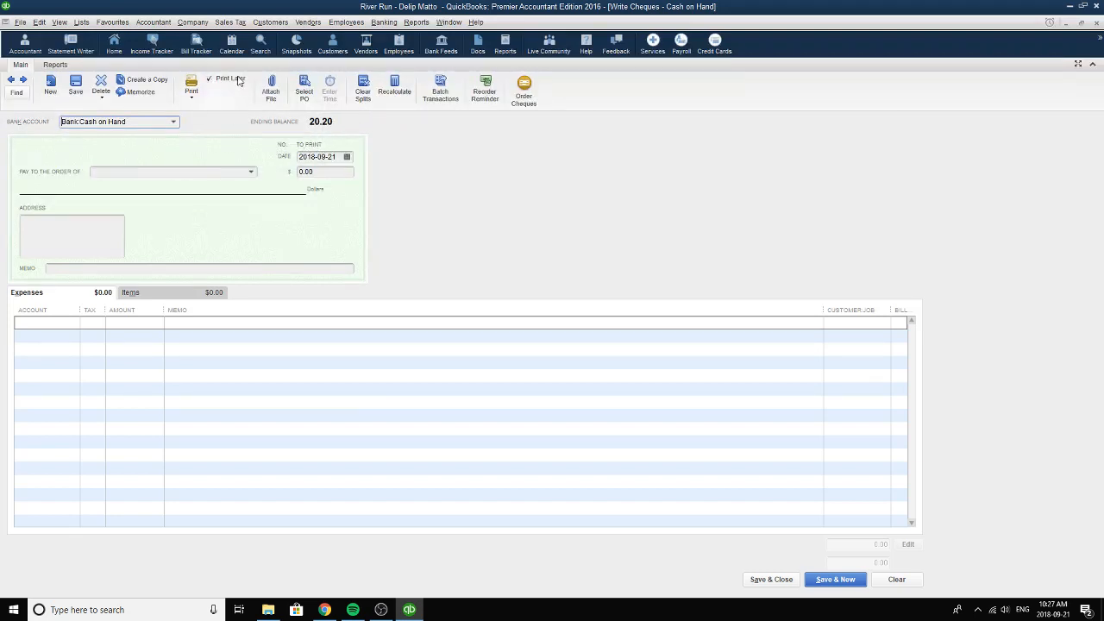
{"action": "left_click", "coordinate": [11, 80]}
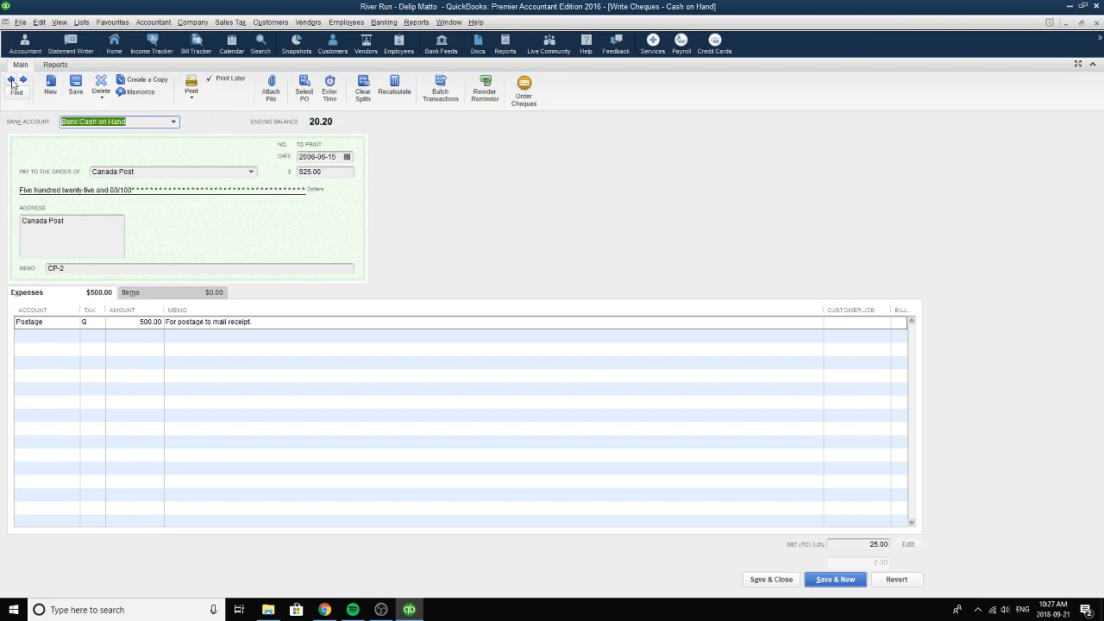
{"action": "left_click", "coordinate": [11, 80]}
{"action": "left_click", "coordinate": [11, 81]}
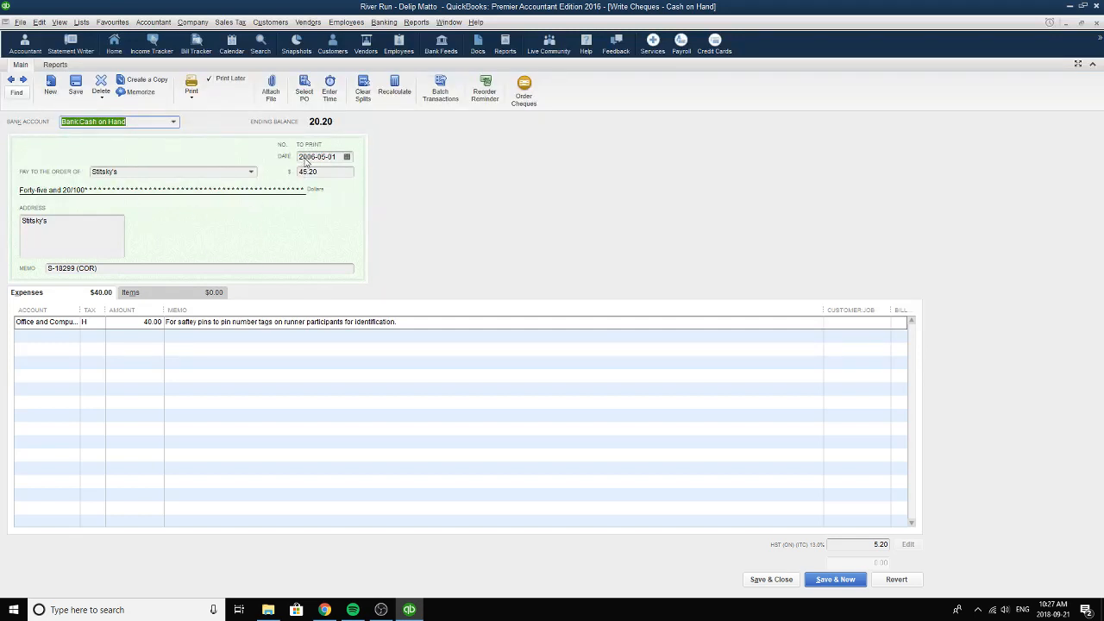
Choose the vendor Stitsky's as the payee of the Cash on Hand cheque.
{"action": "left_click", "coordinate": [146, 173]}
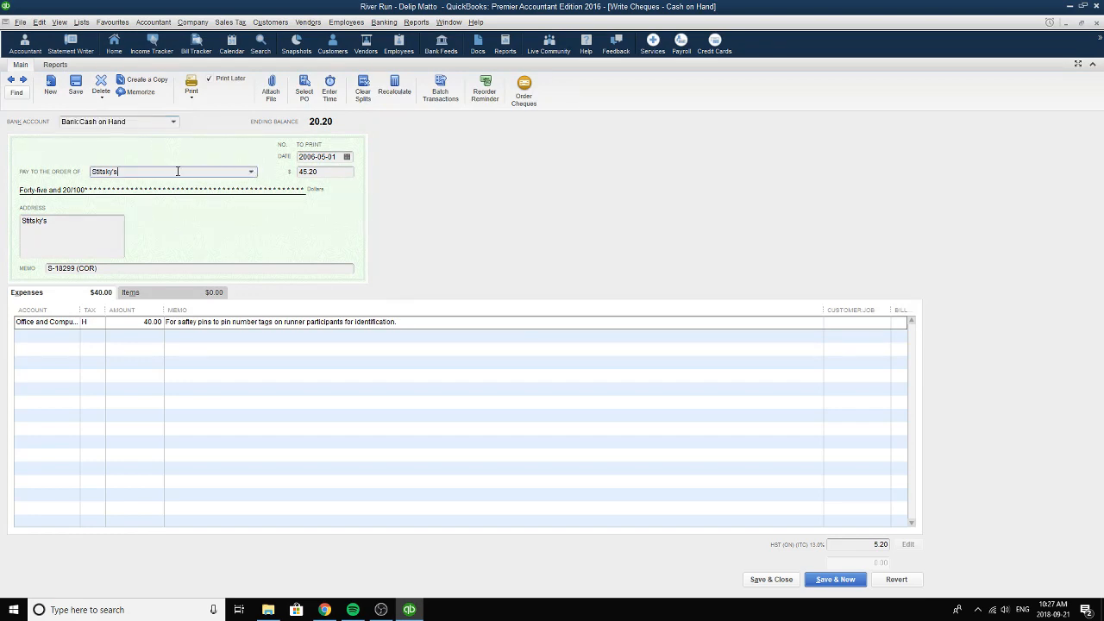
{"action": "left_click_drag", "start_coordinate": [177, 171], "coordinate": [69, 171]}
{"action": "left_click", "coordinate": [251, 172]}
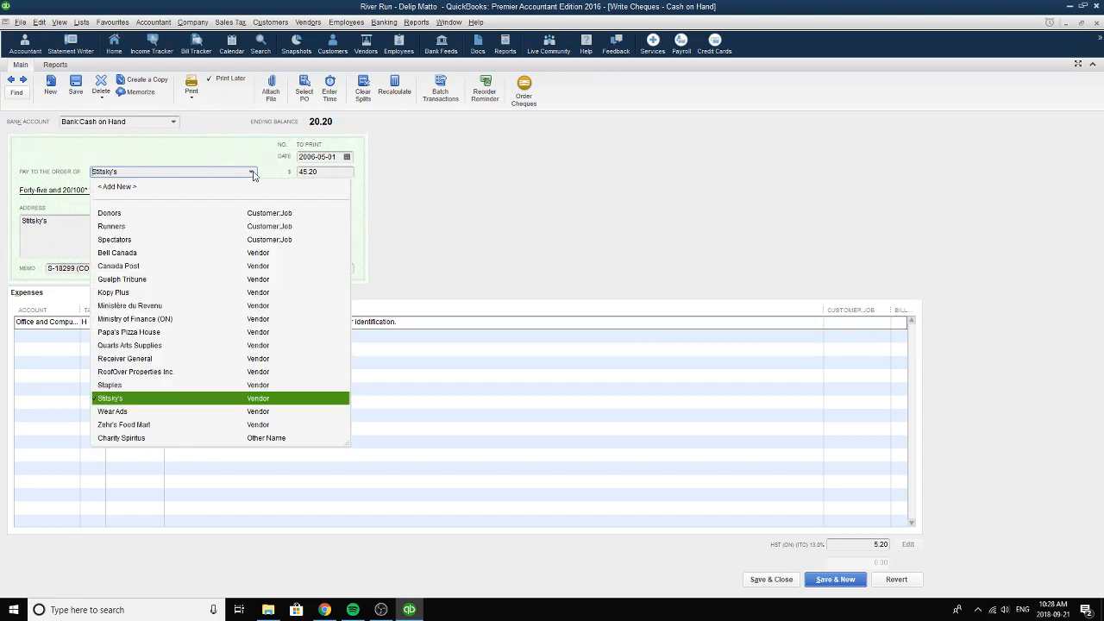
{"action": "left_click", "coordinate": [257, 402]}
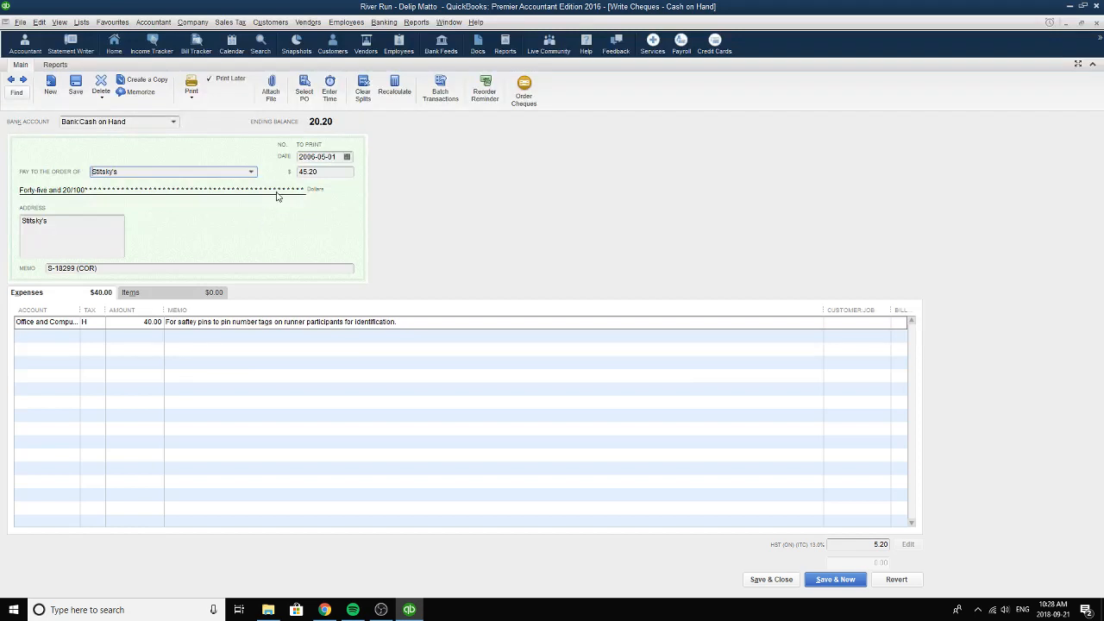
Examine the Stitsky's cheque's memo and the bank accounts available for it.
{"action": "left_click", "coordinate": [95, 270]}
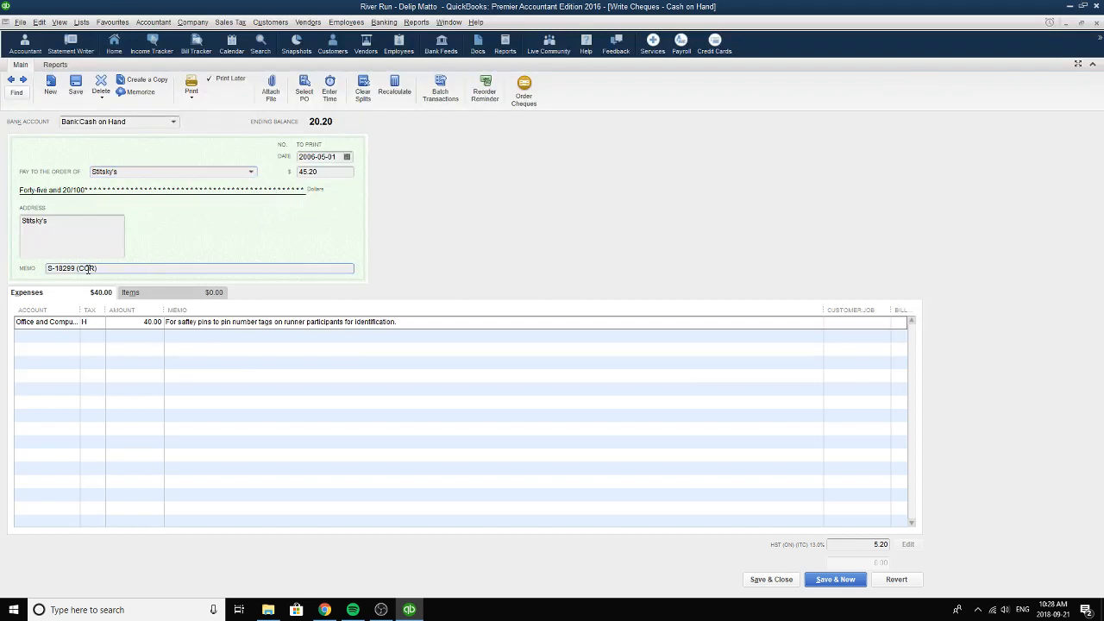
{"action": "left_click_drag", "start_coordinate": [76, 268], "coordinate": [35, 276]}
{"action": "left_click", "coordinate": [74, 268]}
{"action": "left_click_drag", "start_coordinate": [114, 270], "coordinate": [26, 268]}
{"action": "left_click", "coordinate": [173, 124]}
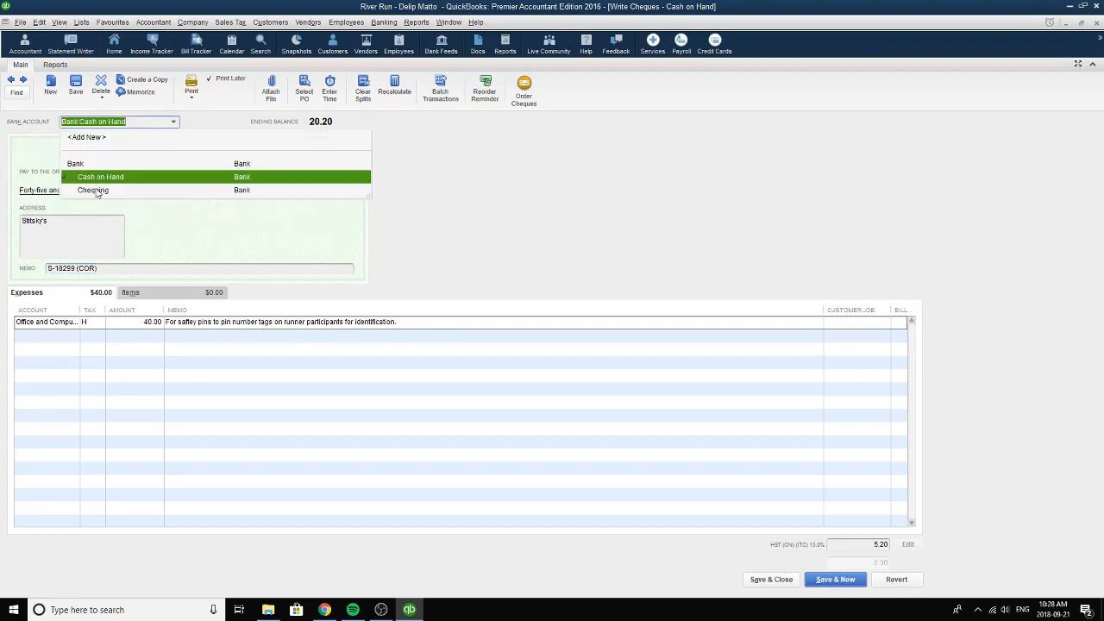
{"action": "left_click", "coordinate": [510, 190]}
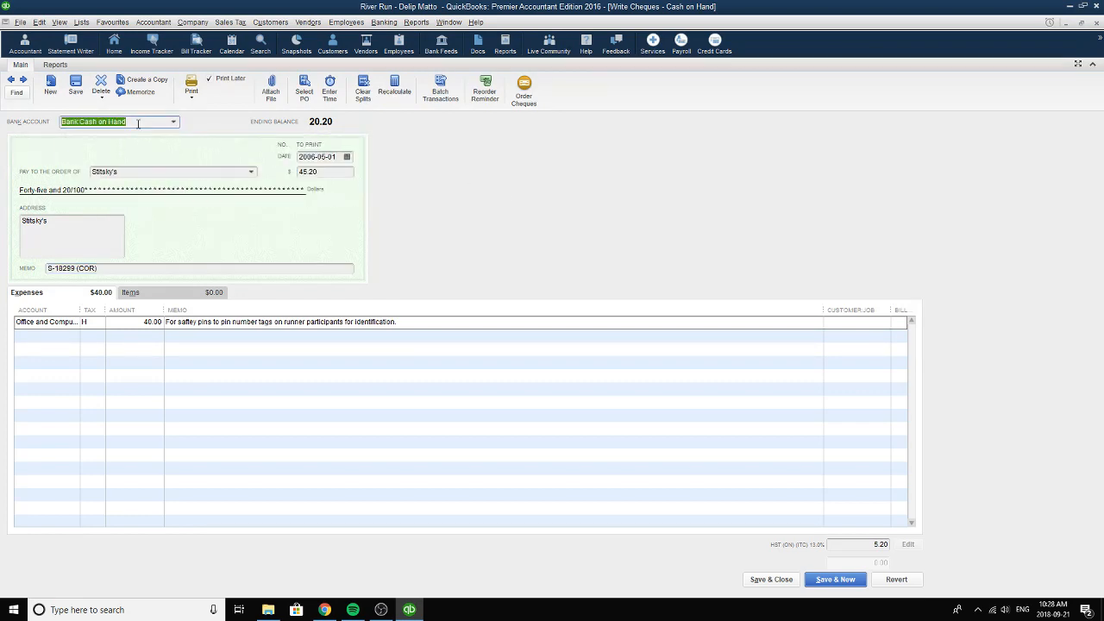
Re-enter S-18299 in the cheque's memo so it reads S-18299 (COR).
{"action": "triple_click", "coordinate": [78, 270]}
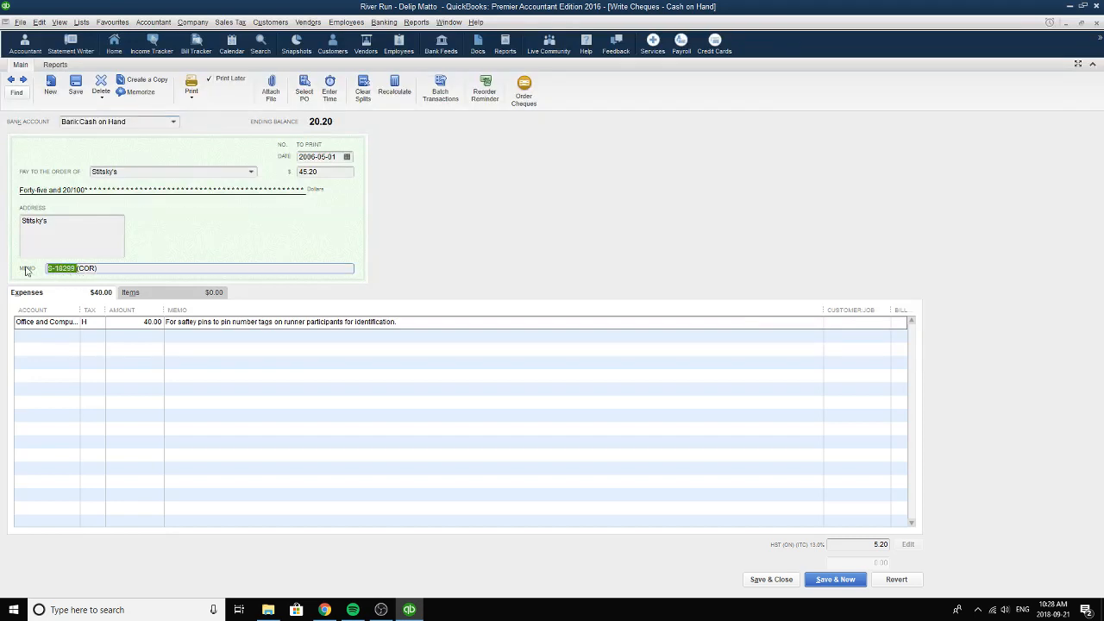
{"action": "key", "text": "BackSpace"}
{"action": "type", "text": "S-18299 ("}
{"action": "key", "text": "BackSpace"}
{"action": "left_click", "coordinate": [159, 268]}
Choose Office and Computer Supplies as the expense line's account and H, HST (ON), as its tax code.
{"action": "left_click", "coordinate": [76, 326]}
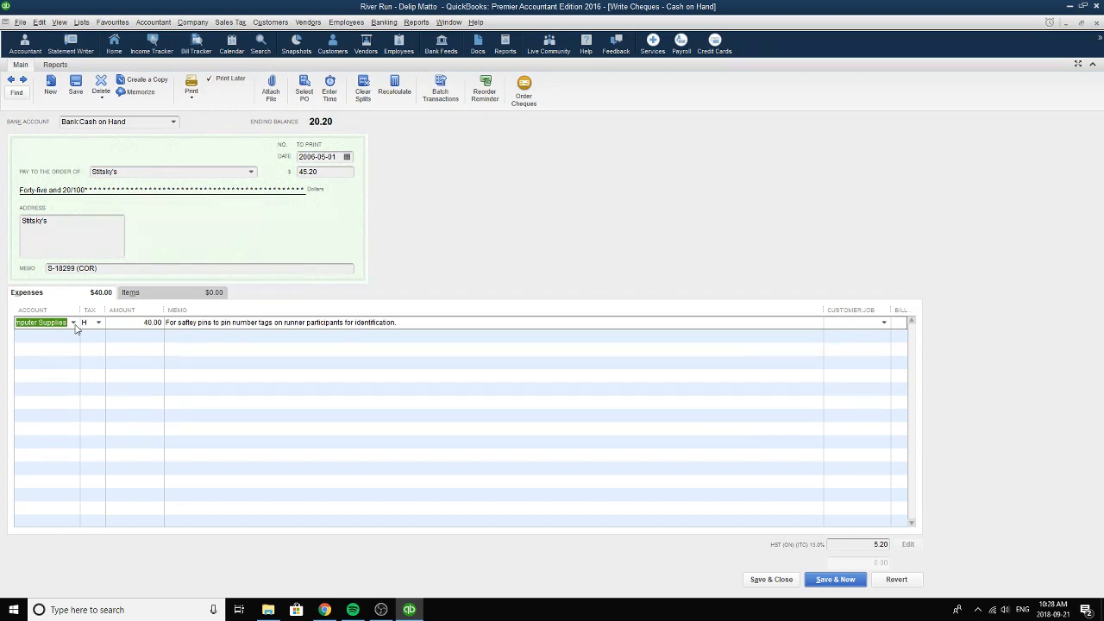
{"action": "left_click", "coordinate": [74, 324]}
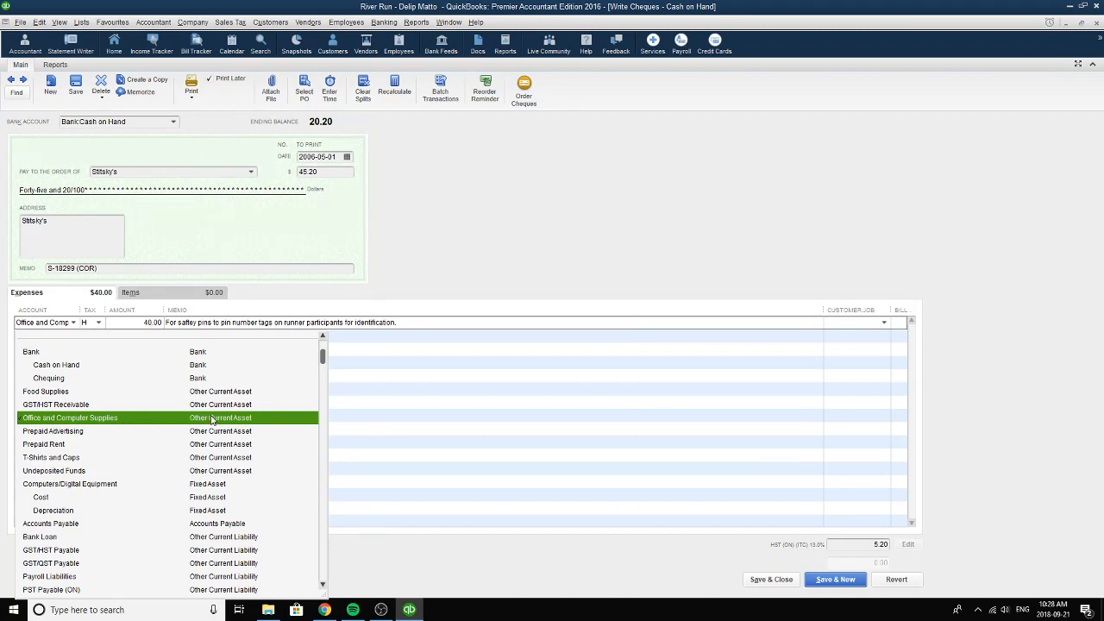
{"action": "left_click", "coordinate": [58, 417]}
{"action": "left_click", "coordinate": [98, 324]}
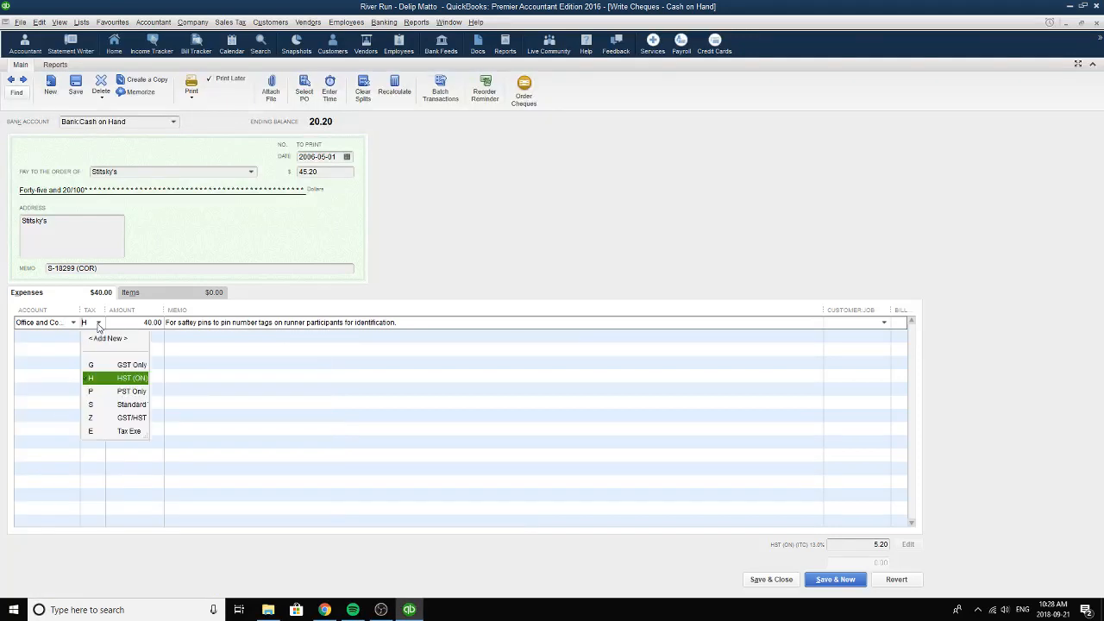
{"action": "left_click", "coordinate": [107, 380]}
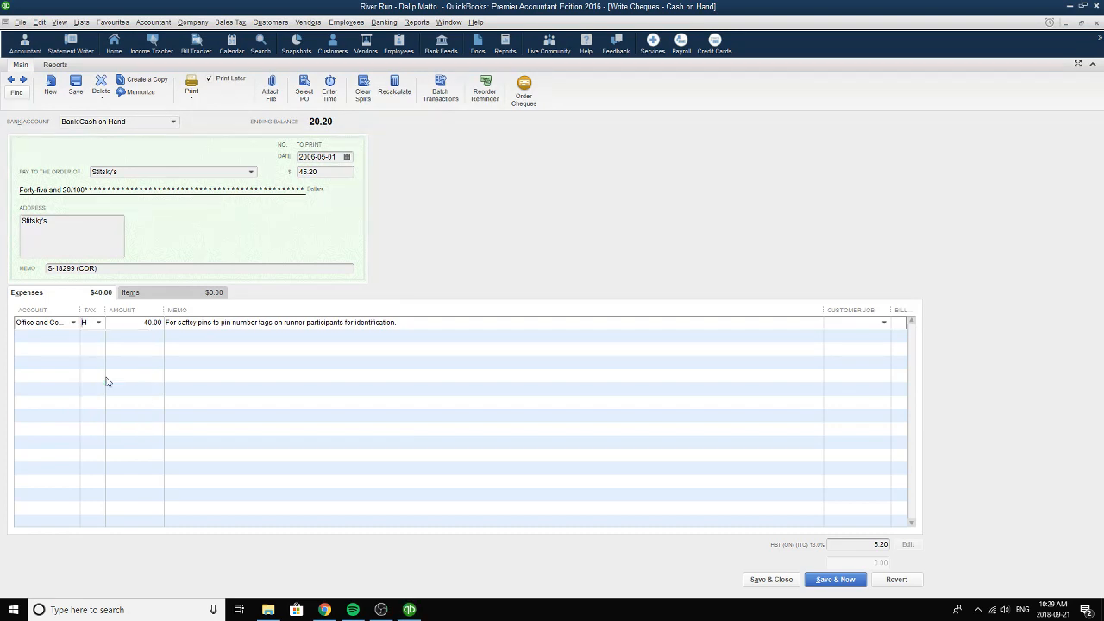
Review the amount and memo of the safety pins expense line and the cheque's total amount.
{"action": "left_click", "coordinate": [137, 323]}
{"action": "left_click_drag", "start_coordinate": [138, 324], "coordinate": [163, 324]}
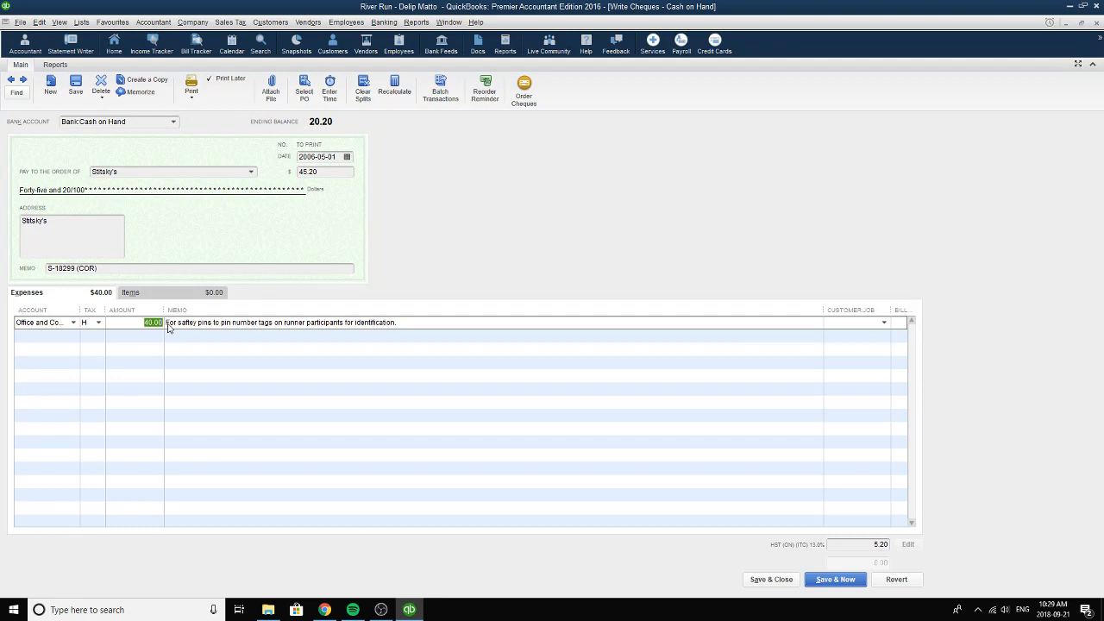
{"action": "left_click", "coordinate": [196, 324]}
{"action": "left_click_drag", "start_coordinate": [408, 322], "coordinate": [167, 323]}
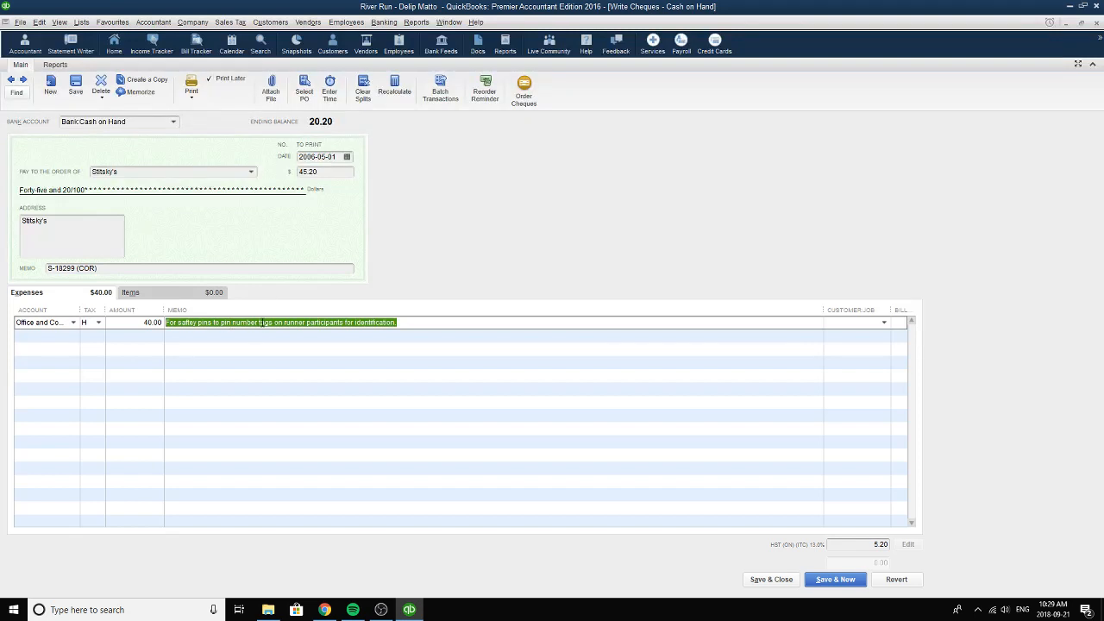
{"action": "left_click", "coordinate": [404, 322]}
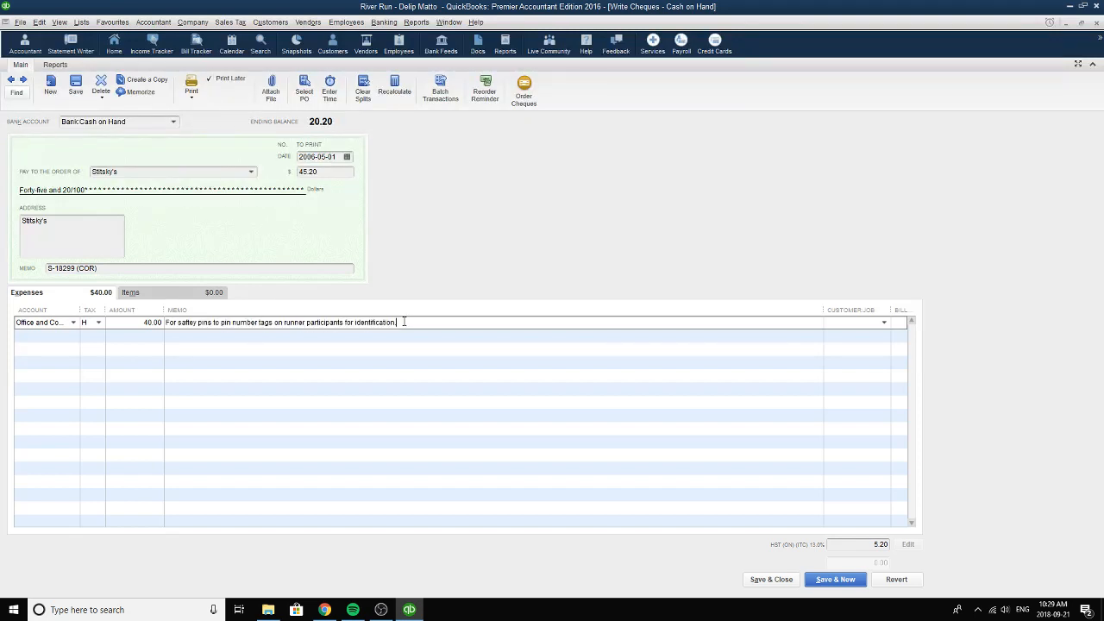
{"action": "left_click", "coordinate": [343, 172]}
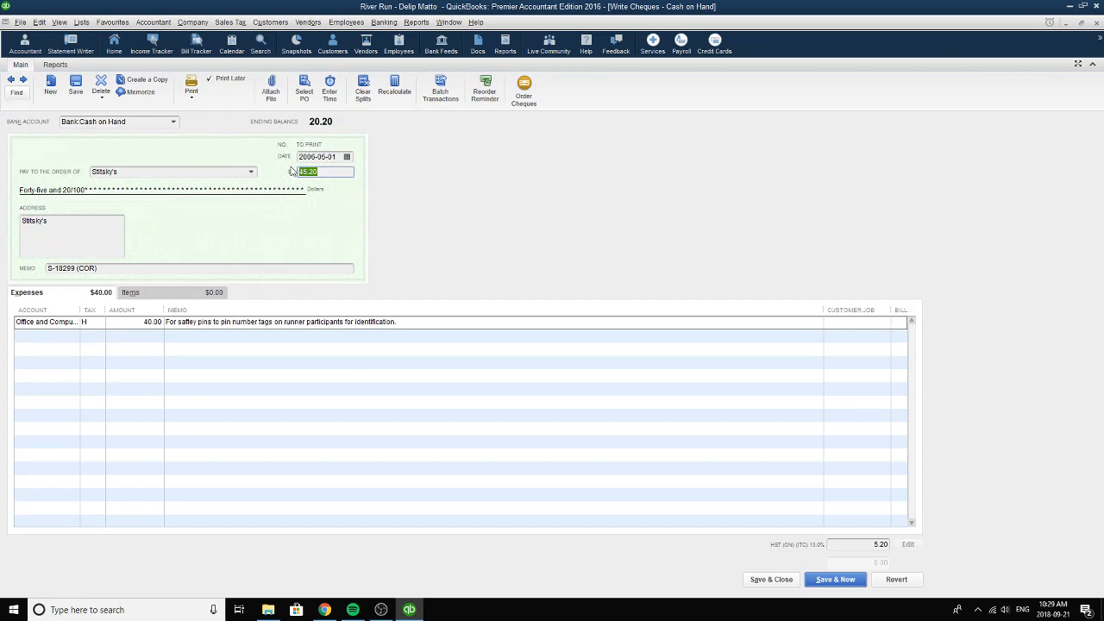
Choose 2006-05-01 as the Stitsky's cheque date, save the cheque and close its window.
{"action": "left_click", "coordinate": [346, 156]}
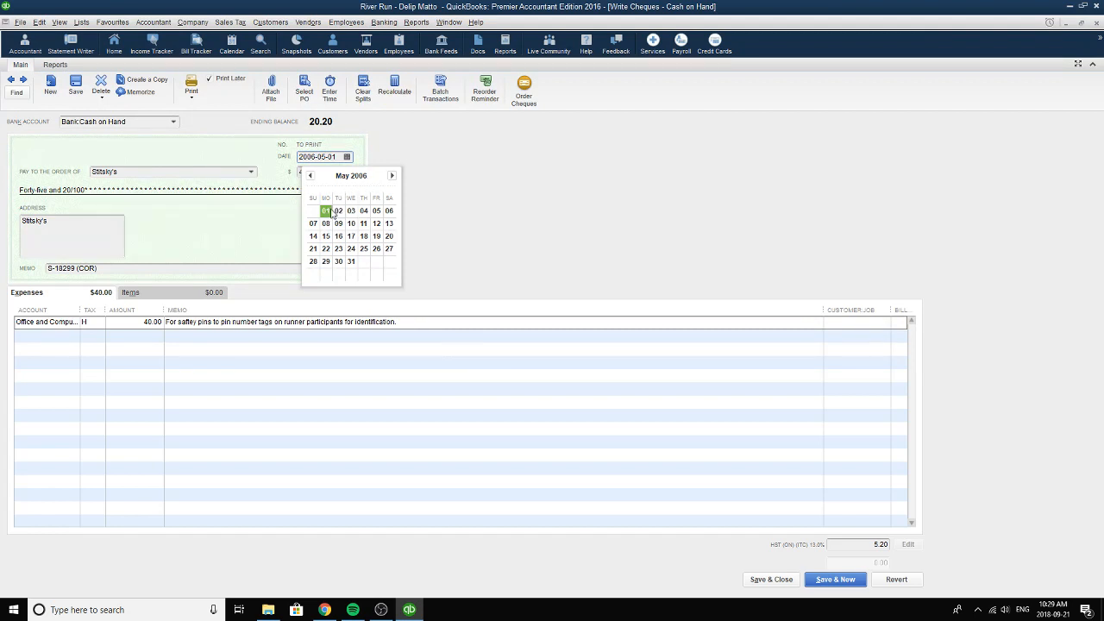
{"action": "left_click", "coordinate": [326, 212]}
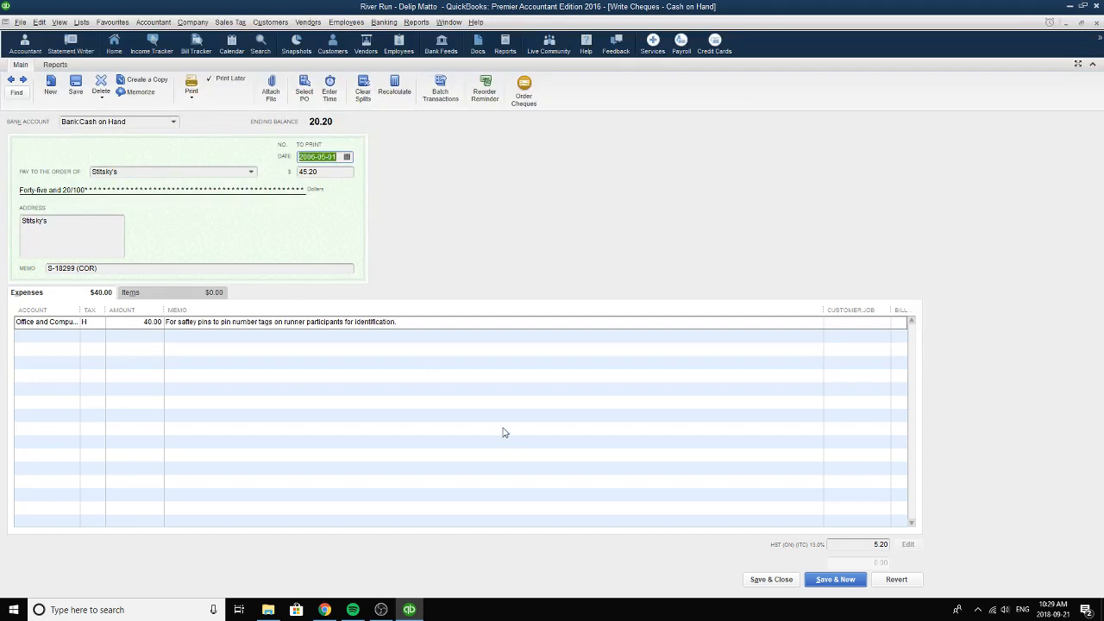
{"action": "left_click", "coordinate": [781, 582]}
{"action": "left_click", "coordinate": [1097, 23]}
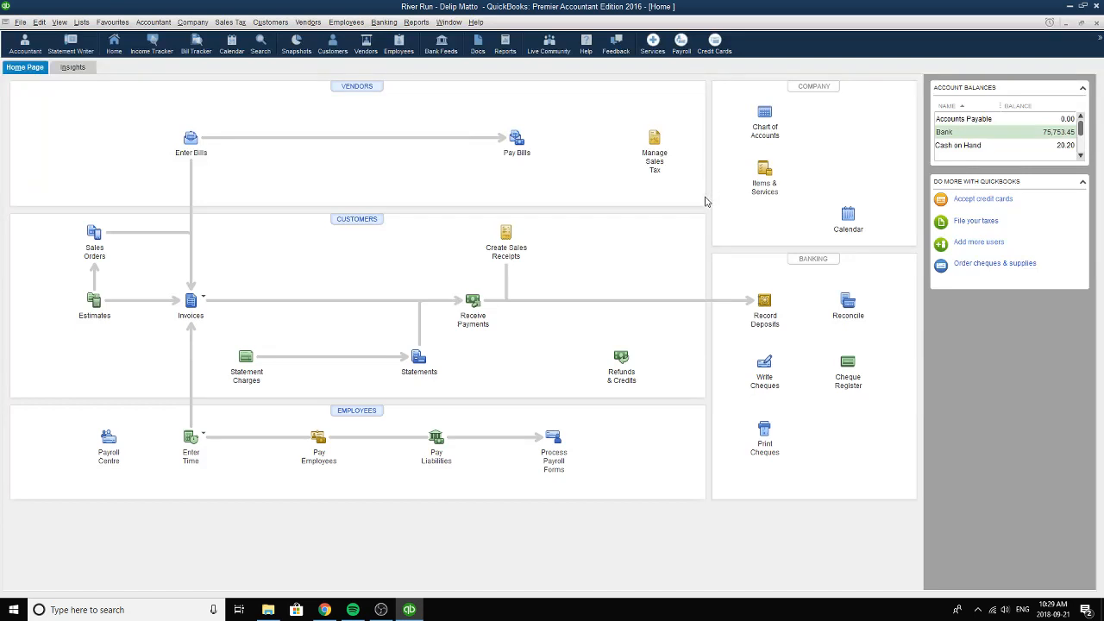
Open the sales receipts, go back to the receipt dated 2006-05-02 and choose Runners as its customer.
{"action": "left_click", "coordinate": [509, 239]}
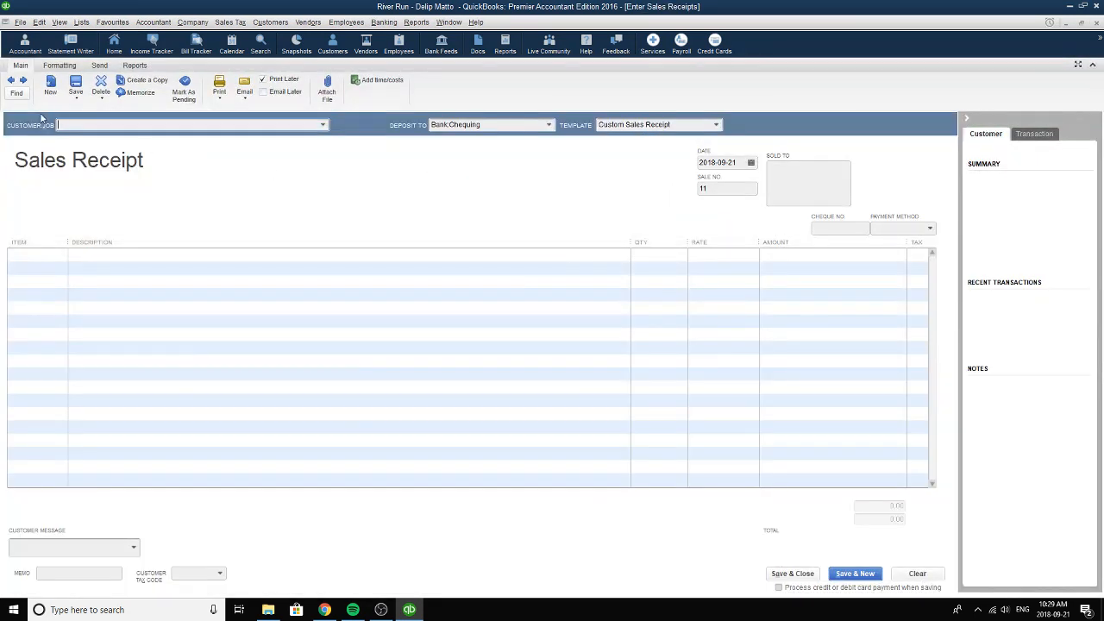
{"action": "left_click", "coordinate": [11, 81]}
{"action": "left_click", "coordinate": [11, 81]}
{"action": "left_click", "coordinate": [11, 81]}
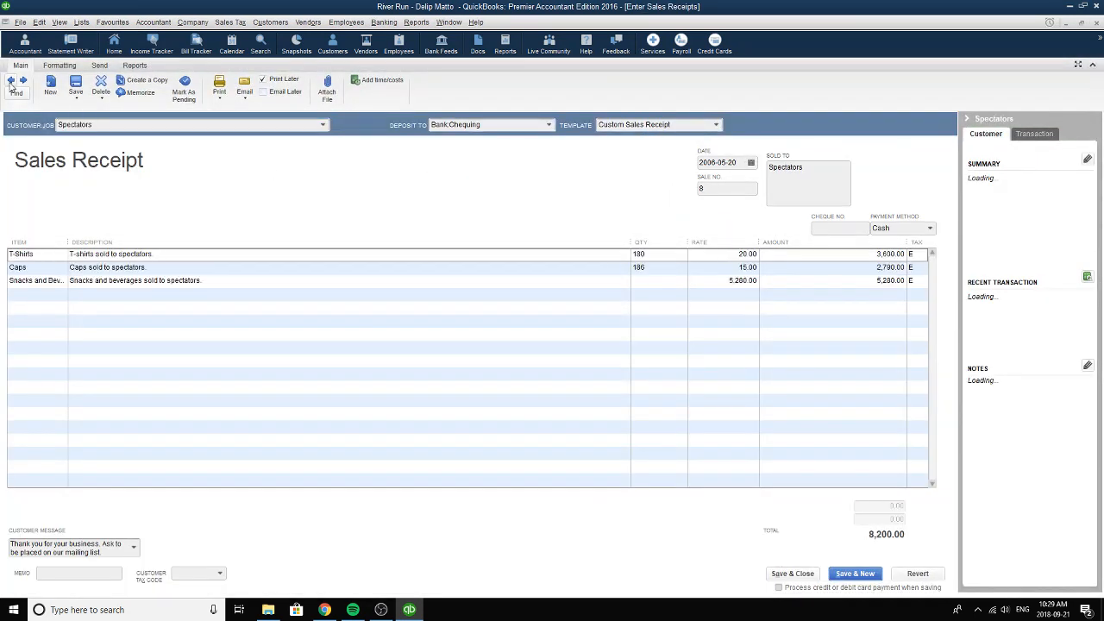
{"action": "left_click", "coordinate": [11, 81]}
{"action": "left_click", "coordinate": [11, 81]}
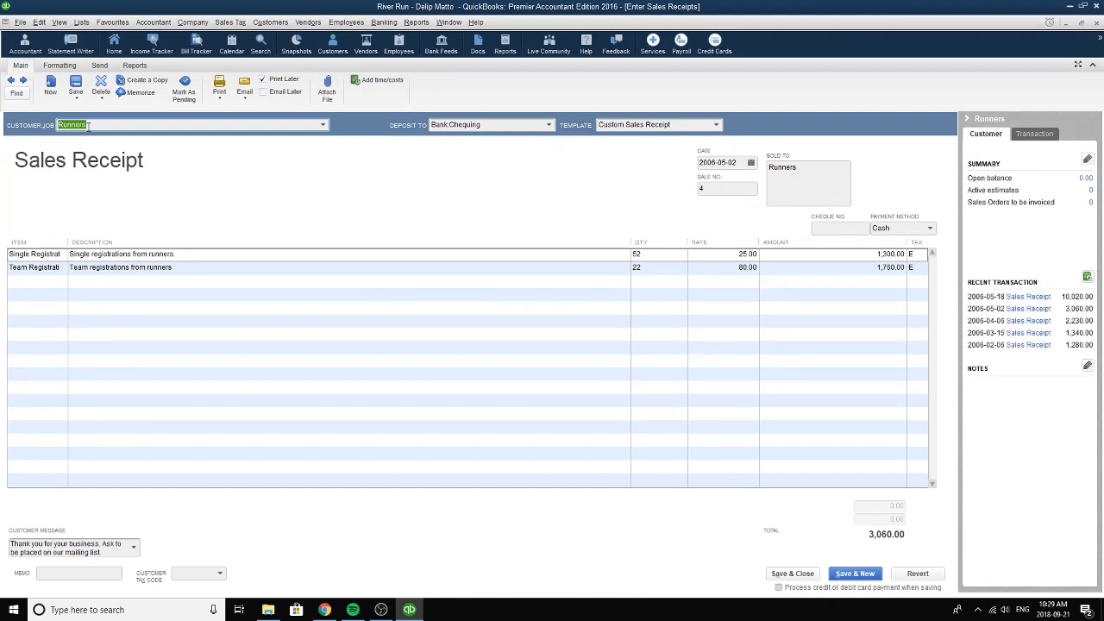
{"action": "left_click", "coordinate": [323, 125]}
{"action": "left_click", "coordinate": [85, 180]}
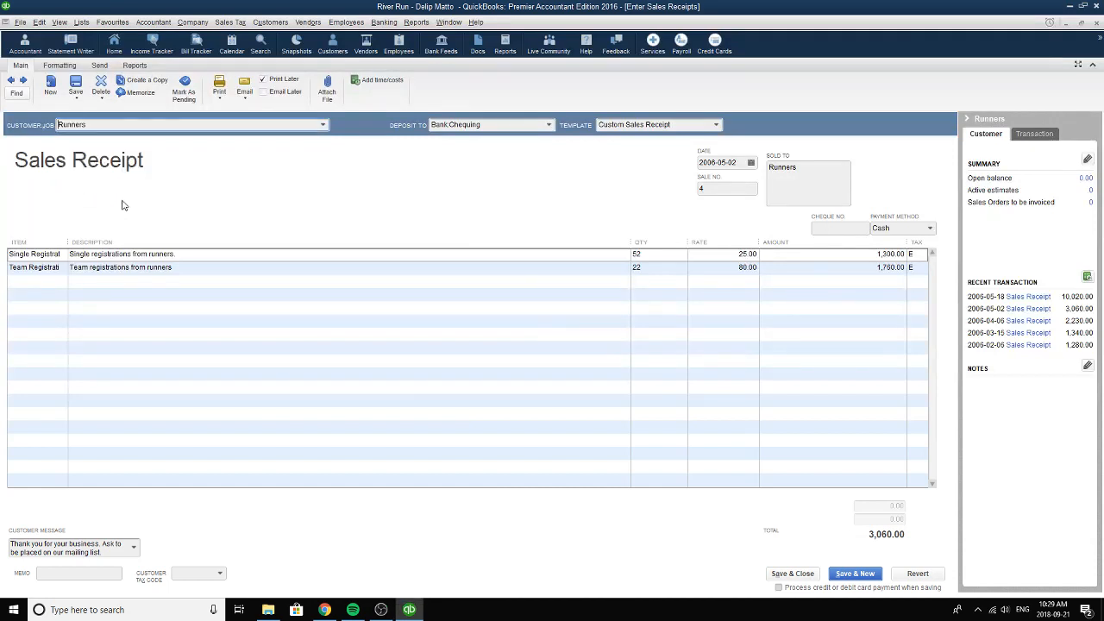
Choose Single Registration as the receipt's first line item and check its description.
{"action": "left_click", "coordinate": [54, 256]}
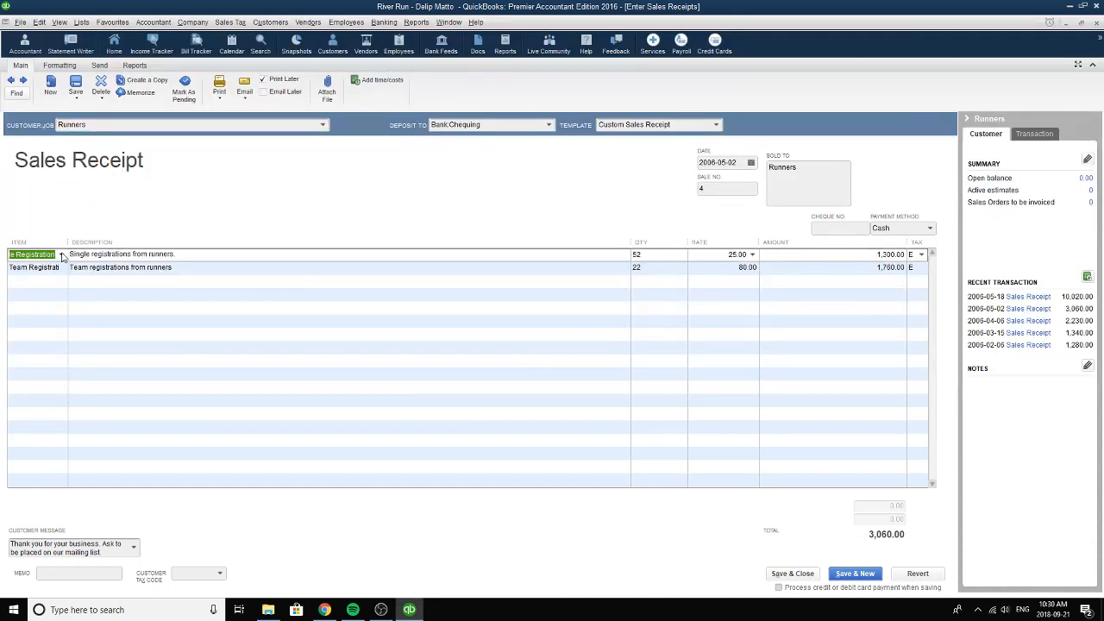
{"action": "left_click", "coordinate": [61, 255]}
{"action": "left_click", "coordinate": [39, 309]}
{"action": "left_click", "coordinate": [209, 255]}
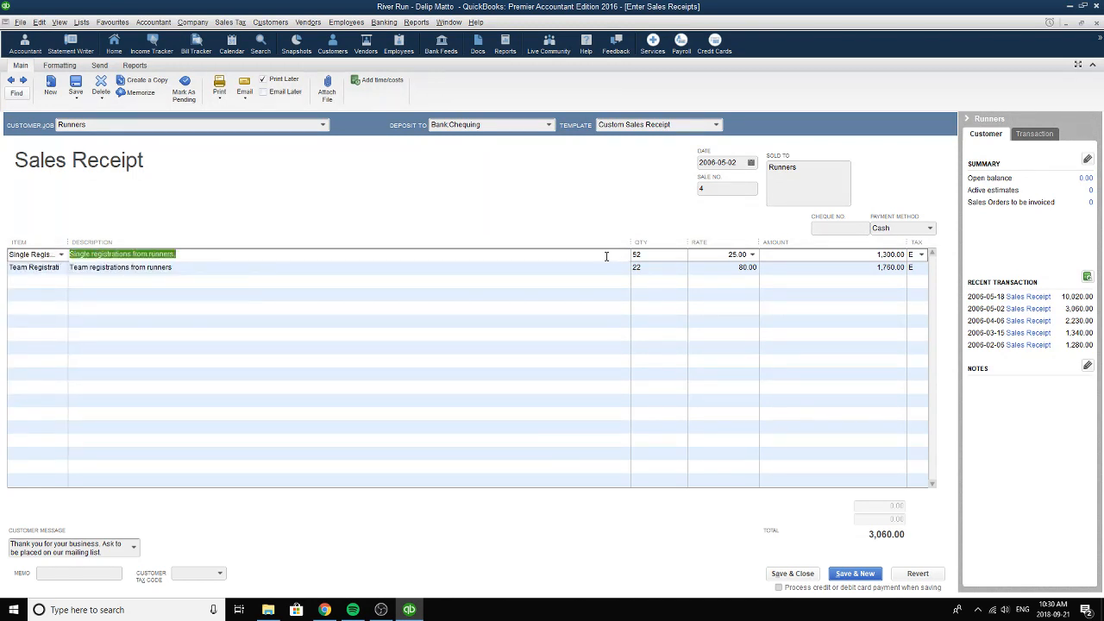
Check the Single Registration line's quantity and rate and choose E, Tax Exempt, as its tax code.
{"action": "left_click", "coordinate": [671, 257]}
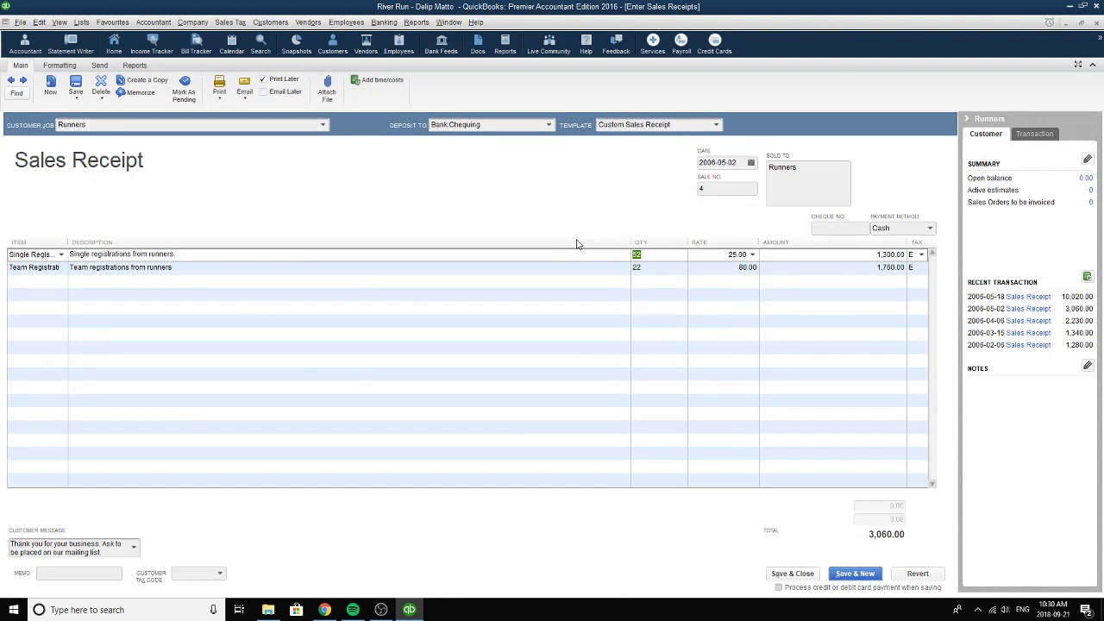
{"action": "left_click", "coordinate": [752, 255]}
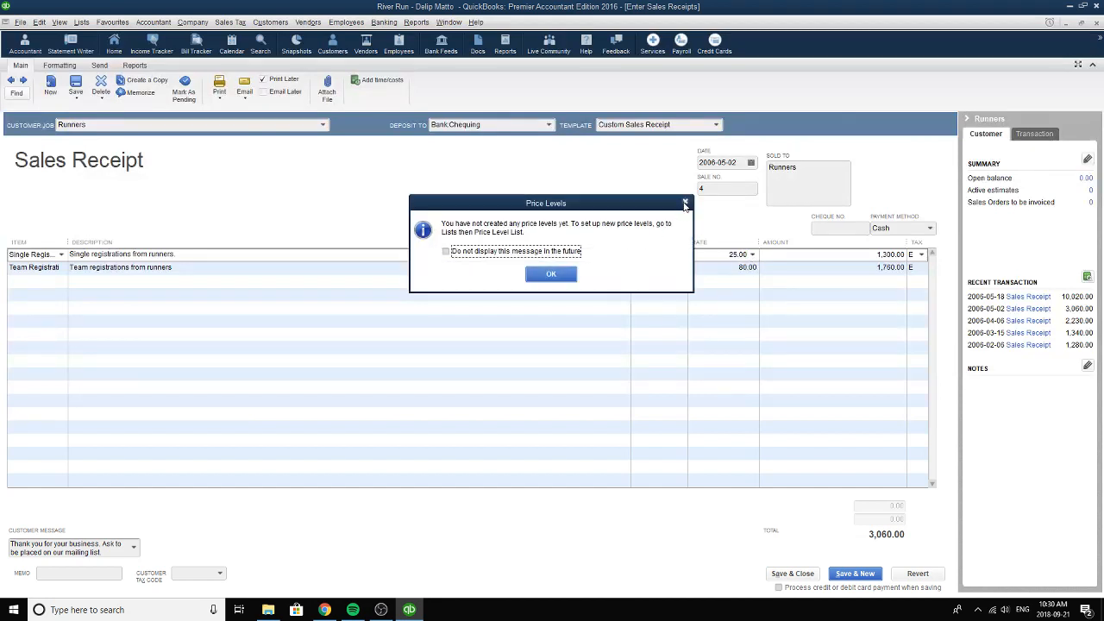
{"action": "key", "text": "Return"}
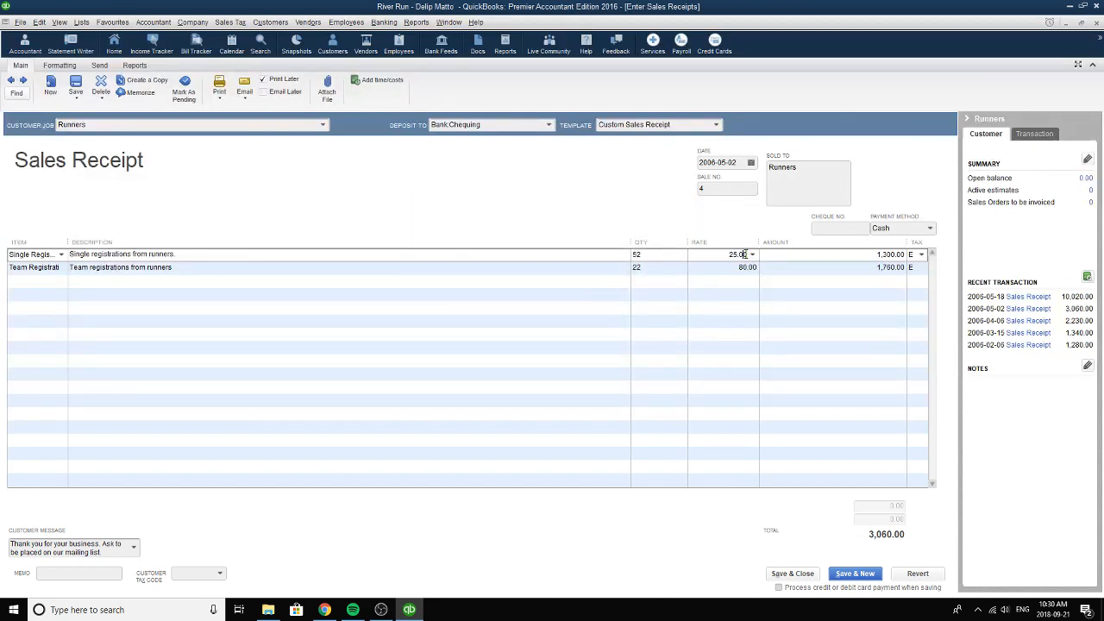
{"action": "key", "text": "Tab"}
{"action": "left_click", "coordinate": [921, 254]}
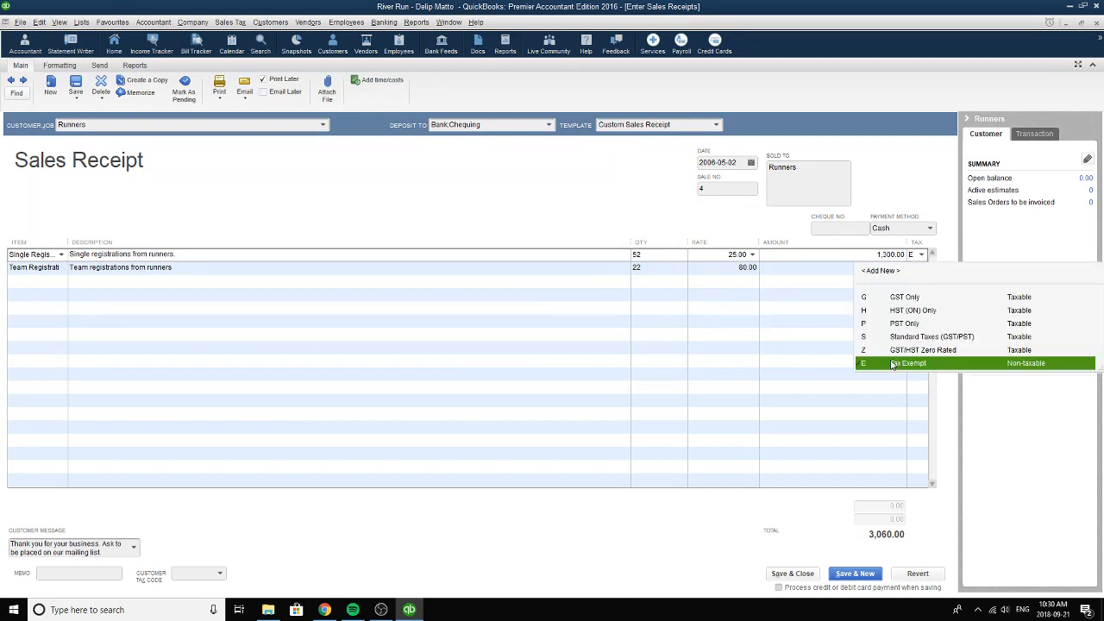
{"action": "left_click", "coordinate": [893, 366]}
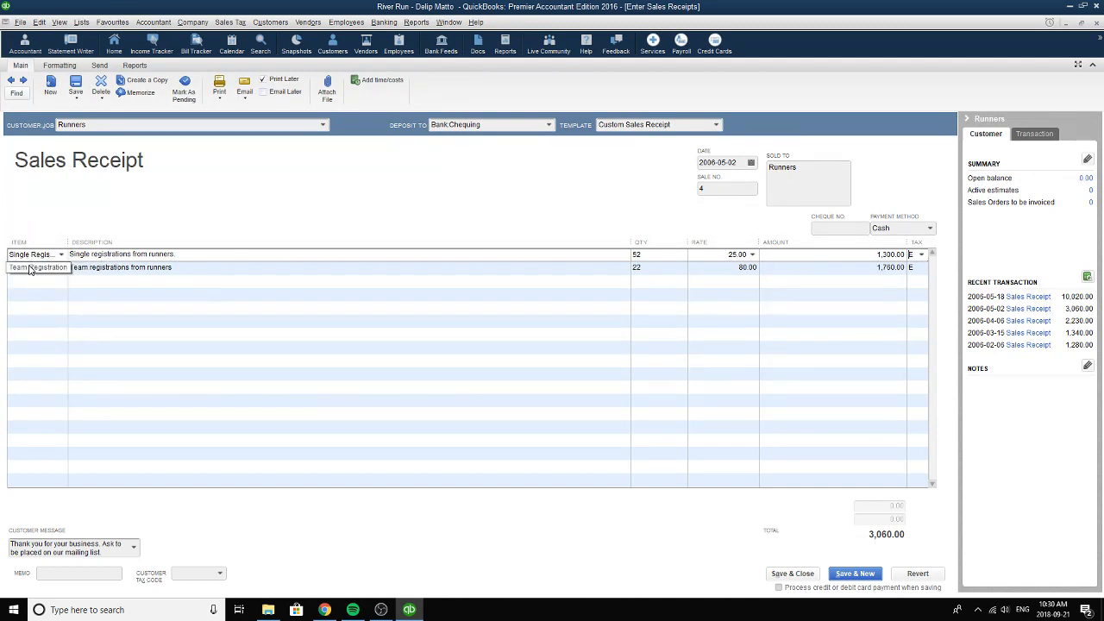
Choose Team Registration as the second line item and complete its description as "Team registrations from runners.".
{"action": "left_click", "coordinate": [61, 269]}
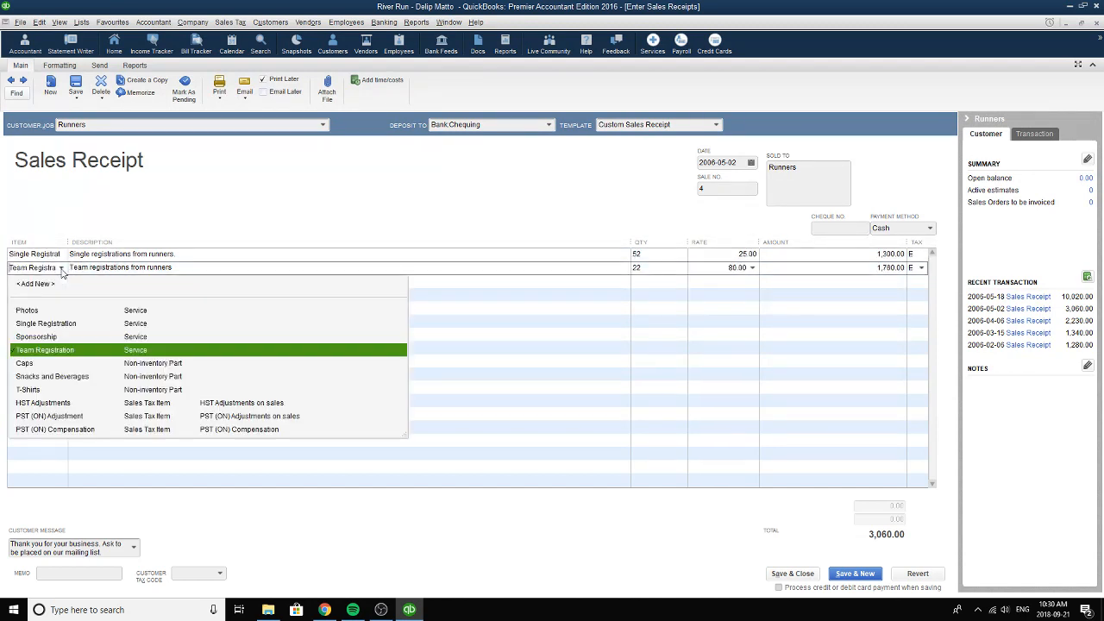
{"action": "left_click", "coordinate": [51, 351]}
{"action": "left_click", "coordinate": [195, 269]}
{"action": "left_click", "coordinate": [195, 269]}
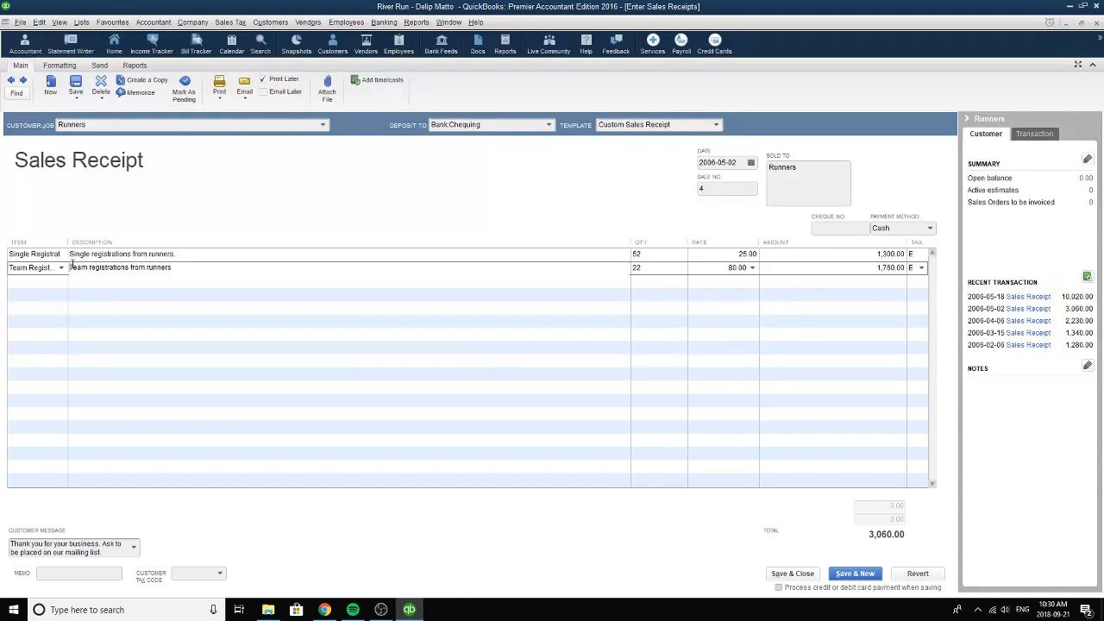
{"action": "left_click_drag", "start_coordinate": [72, 268], "coordinate": [215, 268]}
{"action": "left_click", "coordinate": [206, 269]}
{"action": "type", "text": "."}
Review the quantity, rate and amount of the Team Registration line.
{"action": "left_click", "coordinate": [644, 269]}
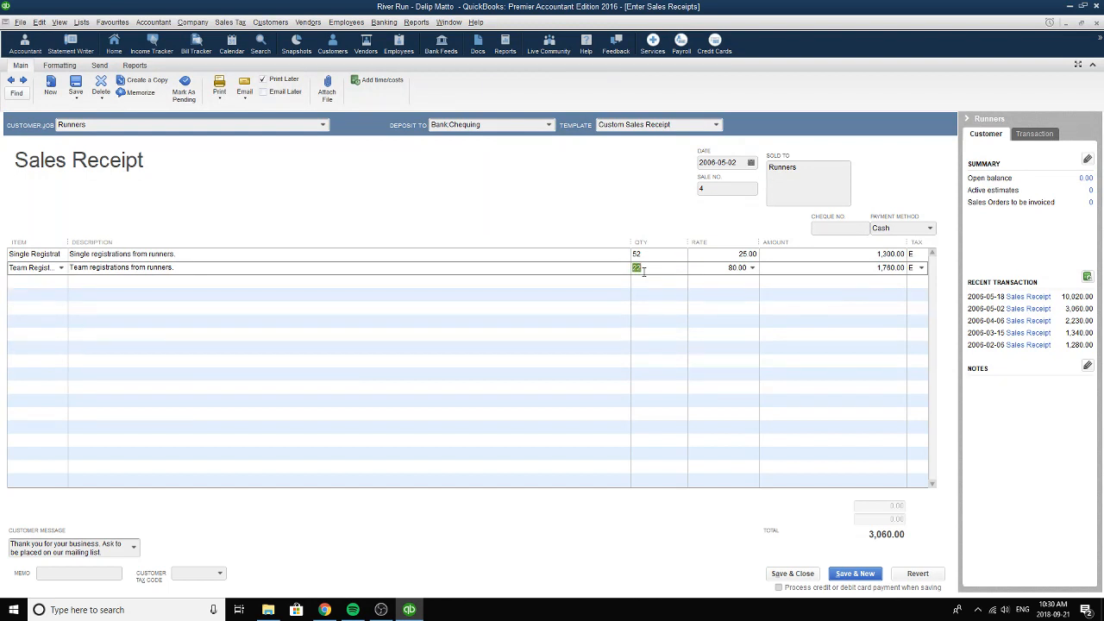
{"action": "left_click", "coordinate": [733, 267]}
{"action": "left_click", "coordinate": [873, 270]}
Choose the thank-you message asking to be placed on the mailing list and Cash as the payment method.
{"action": "left_click", "coordinate": [134, 547]}
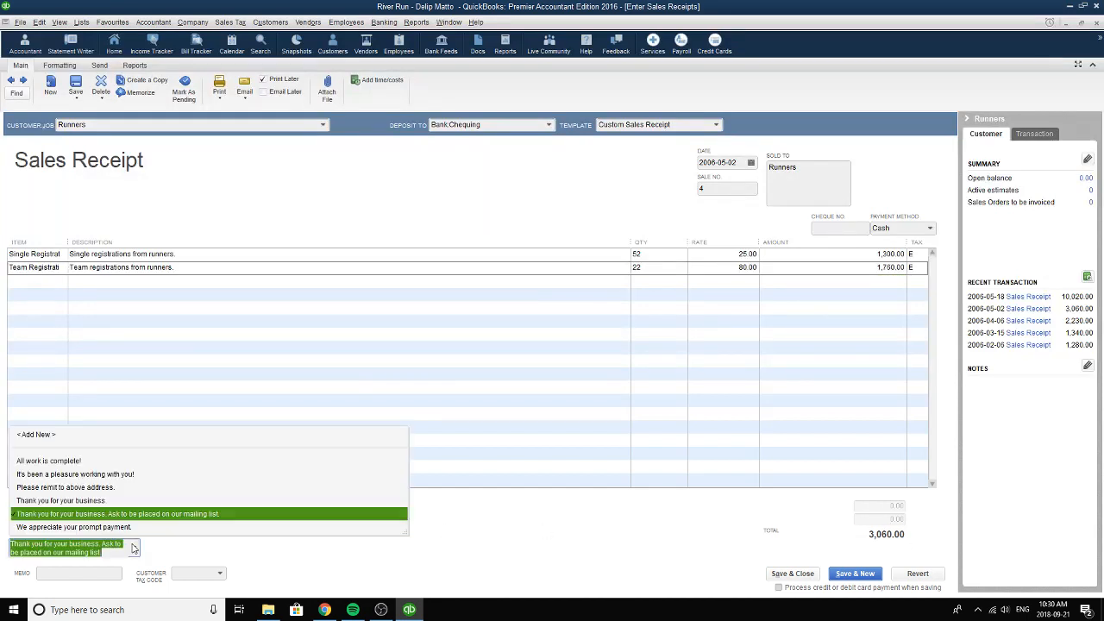
{"action": "left_click", "coordinate": [78, 514]}
{"action": "left_click", "coordinate": [869, 307]}
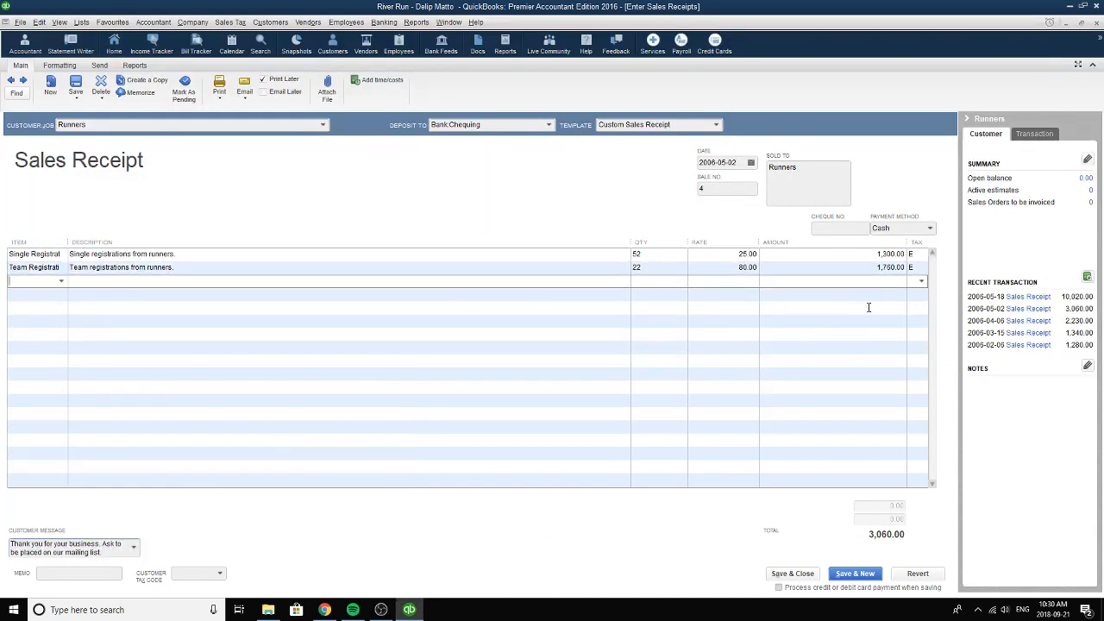
{"action": "left_click", "coordinate": [912, 229]}
{"action": "left_click", "coordinate": [894, 268]}
Check the receipt's sale number and choose 2006-05-02 as its date.
{"action": "left_click_drag", "start_coordinate": [729, 188], "coordinate": [702, 188]}
{"action": "left_click", "coordinate": [751, 163]}
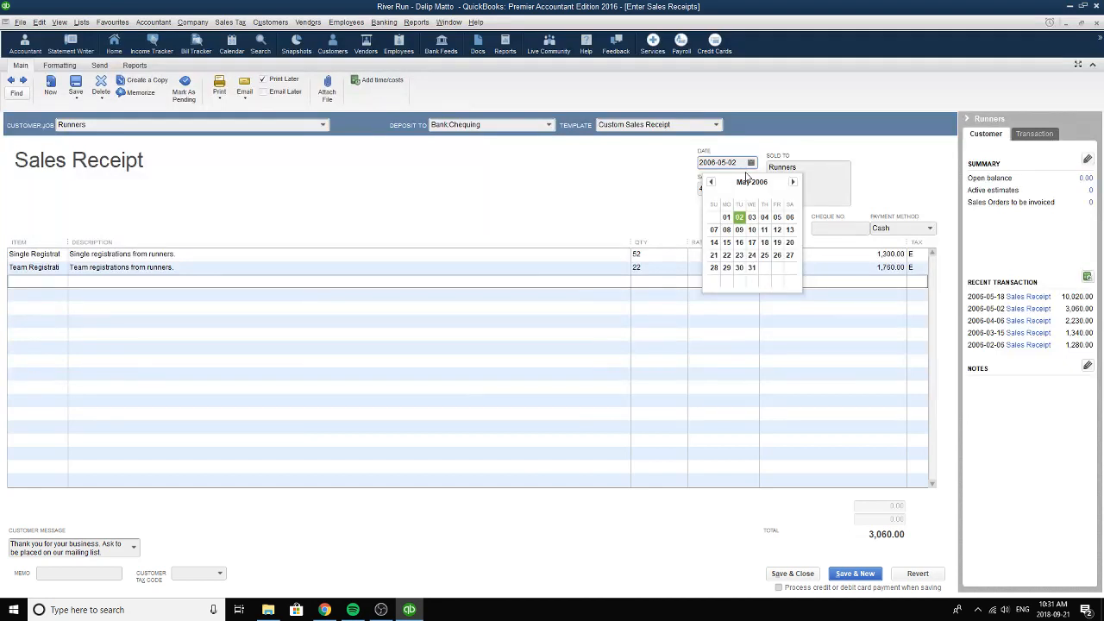
{"action": "left_click", "coordinate": [739, 217]}
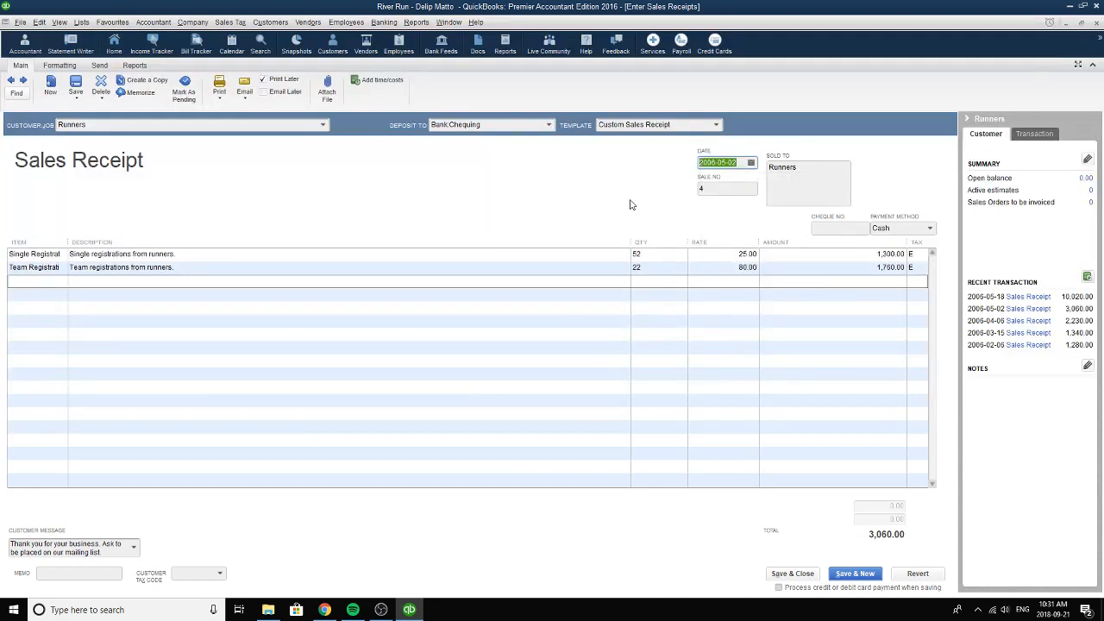
Choose Chequing as the deposit account and close the Runners receipt.
{"action": "left_click", "coordinate": [548, 126]}
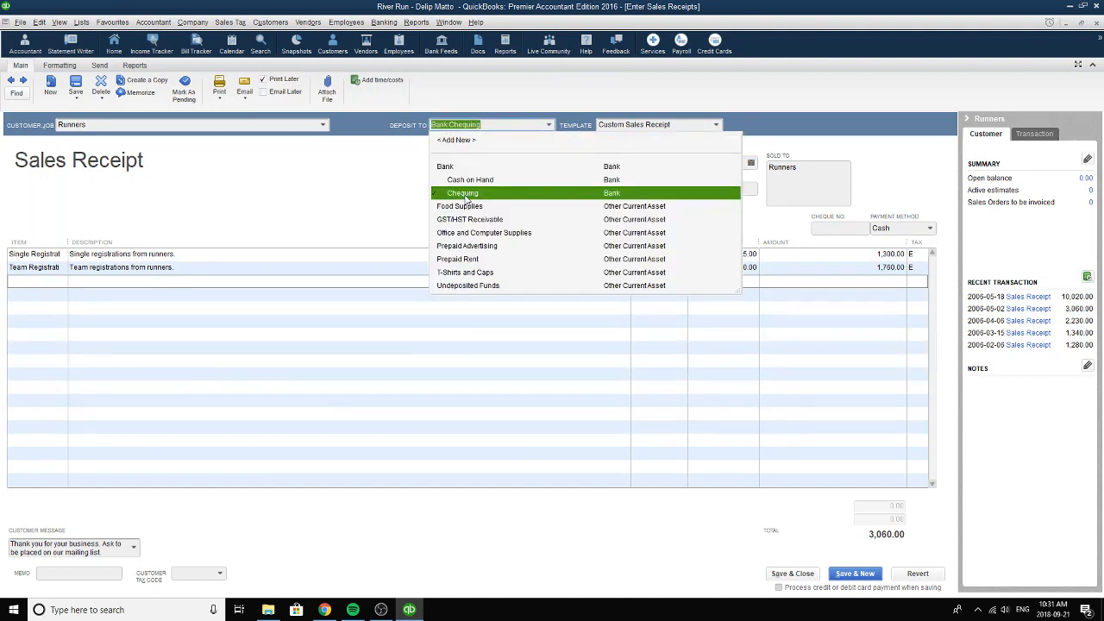
{"action": "left_click", "coordinate": [466, 194]}
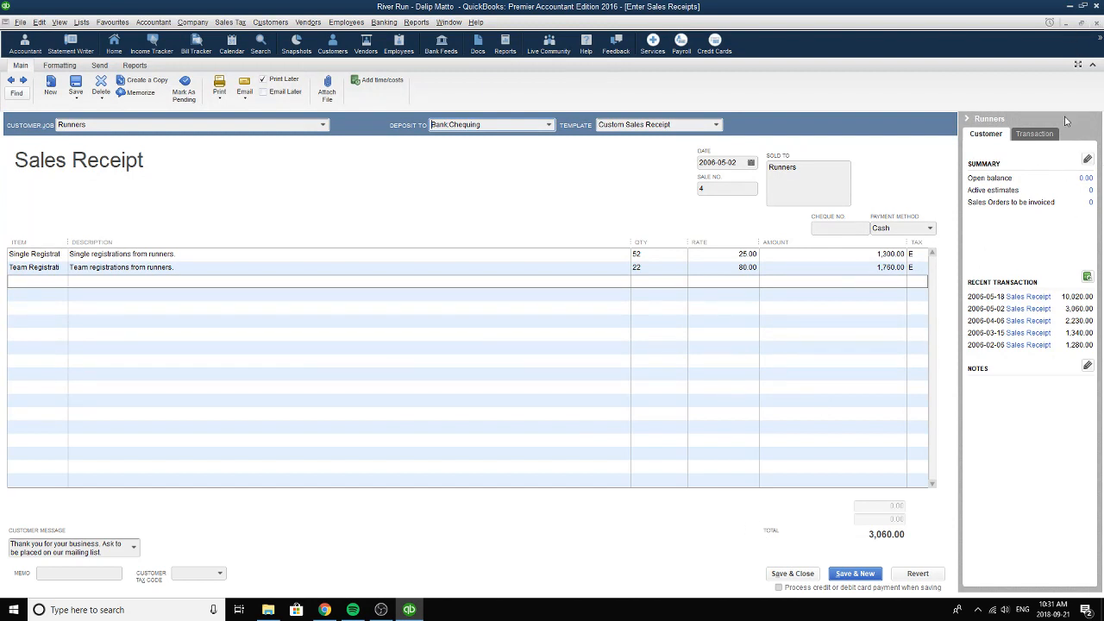
{"action": "left_click", "coordinate": [1097, 22]}
{"action": "left_click", "coordinate": [500, 188]}
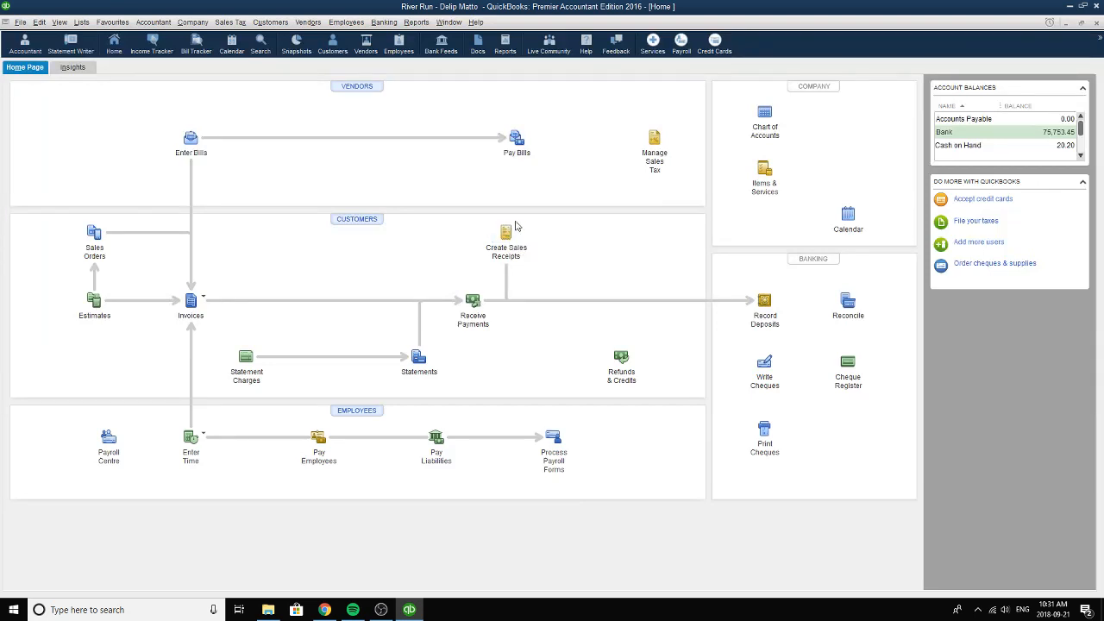
Open the sales receipts and go back to the Donors receipt dated 2006-05-02.
{"action": "left_click", "coordinate": [512, 233]}
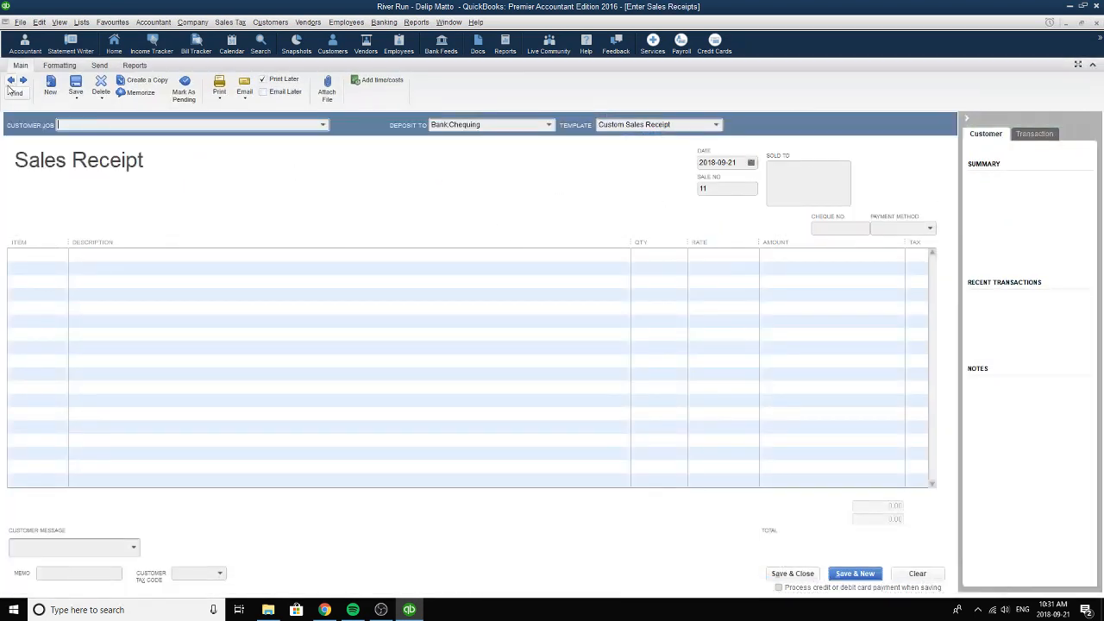
{"action": "left_click", "coordinate": [10, 80]}
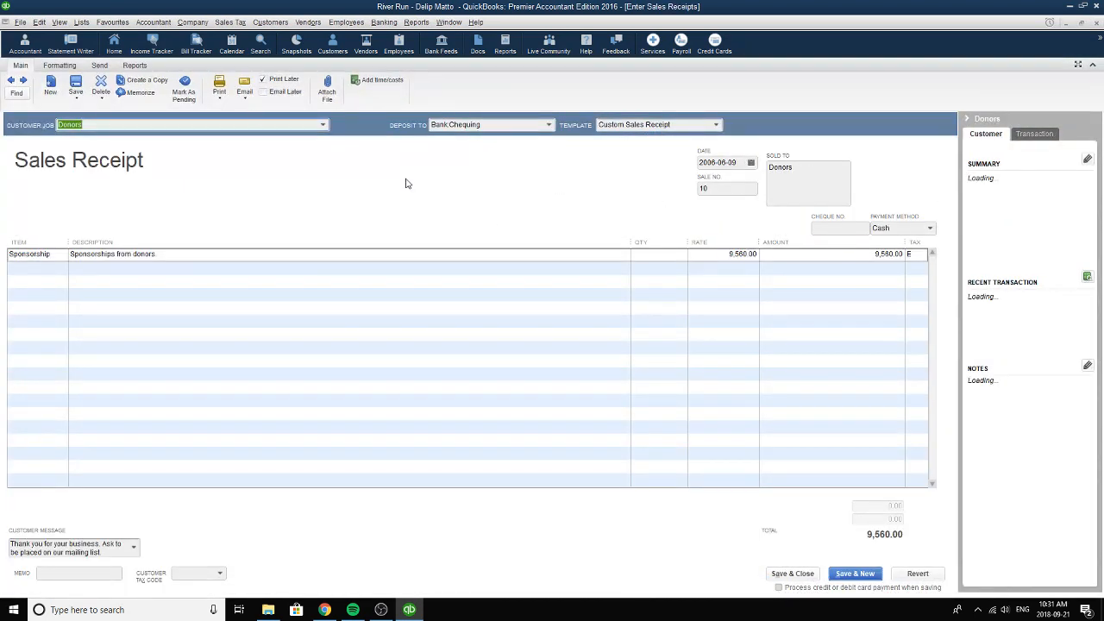
{"action": "left_click", "coordinate": [10, 81]}
{"action": "left_click", "coordinate": [11, 81]}
{"action": "left_click", "coordinate": [11, 81]}
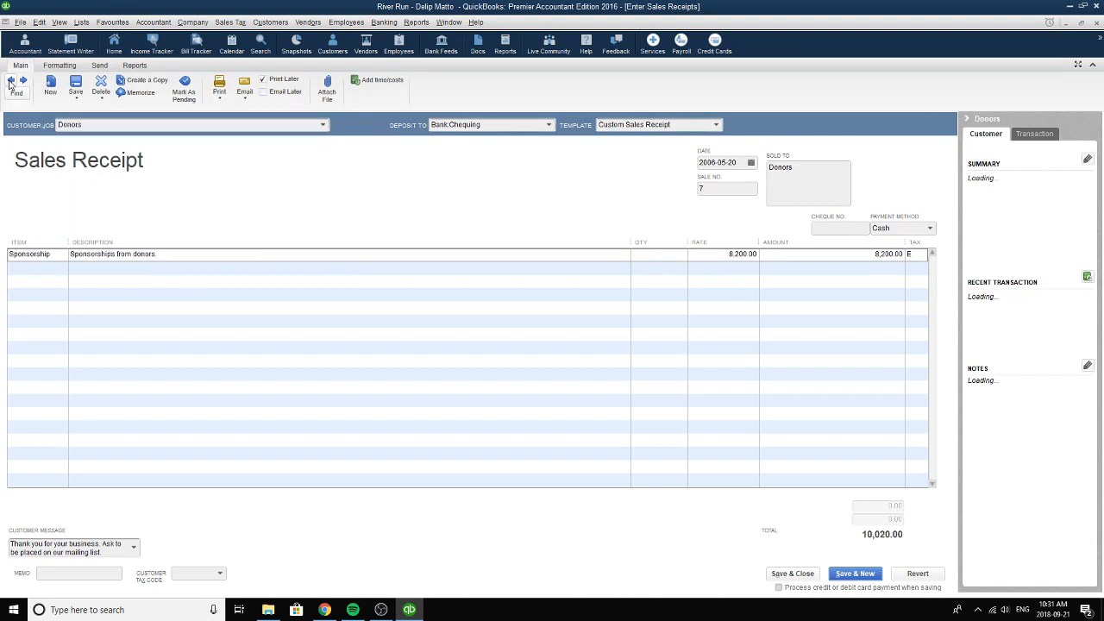
{"action": "left_click", "coordinate": [10, 81]}
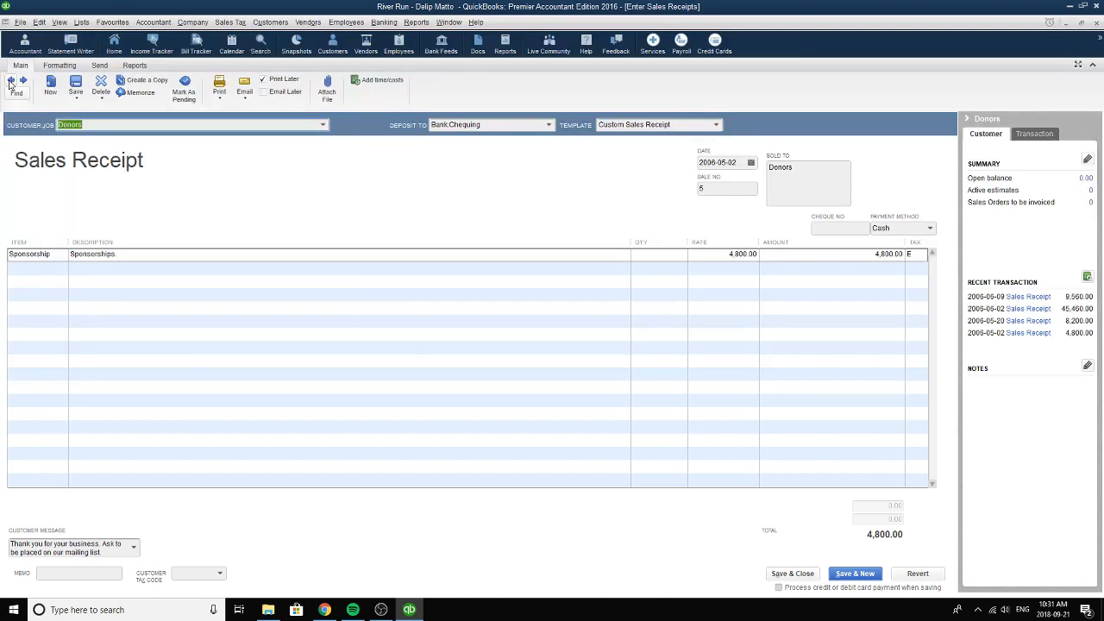
Choose Donors as the receipt's customer and Chequing as its deposit account.
{"action": "left_click", "coordinate": [324, 125]}
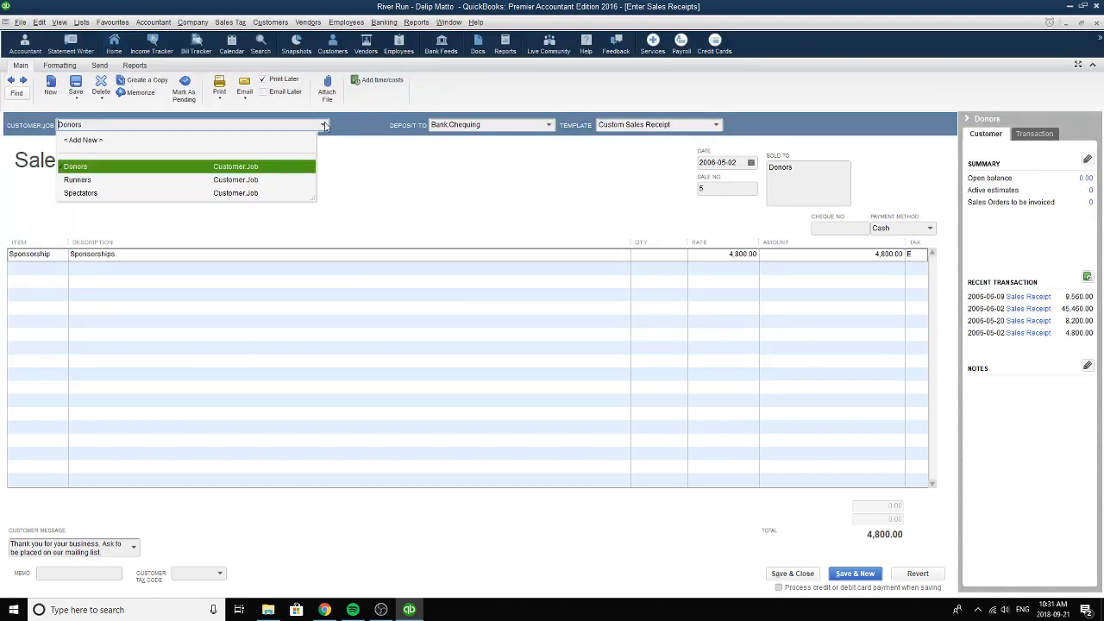
{"action": "left_click", "coordinate": [80, 168]}
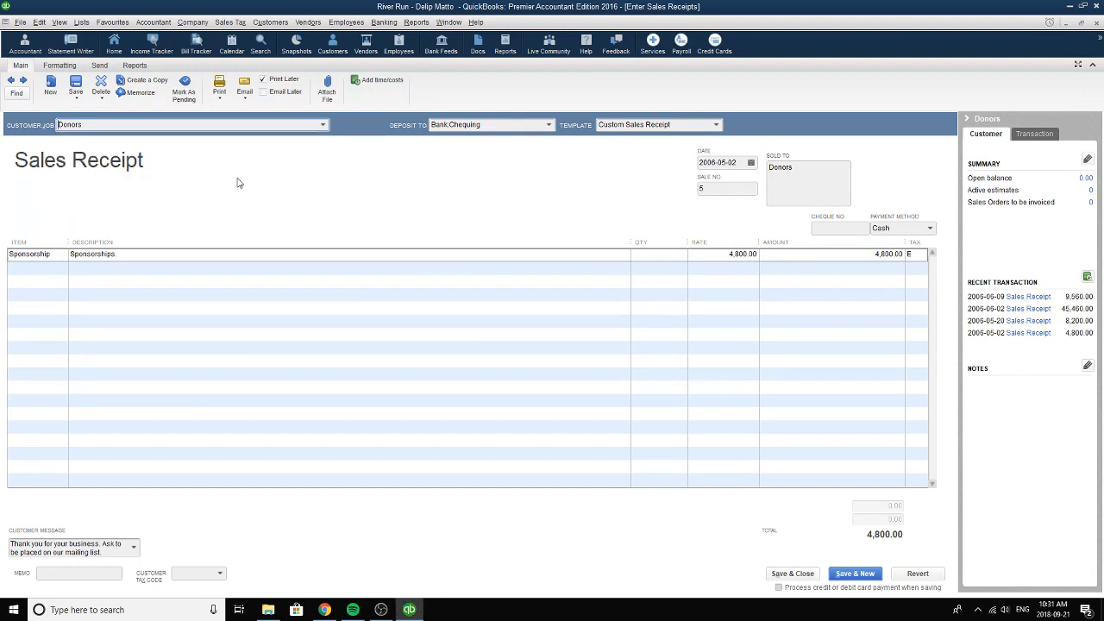
{"action": "left_click", "coordinate": [54, 255]}
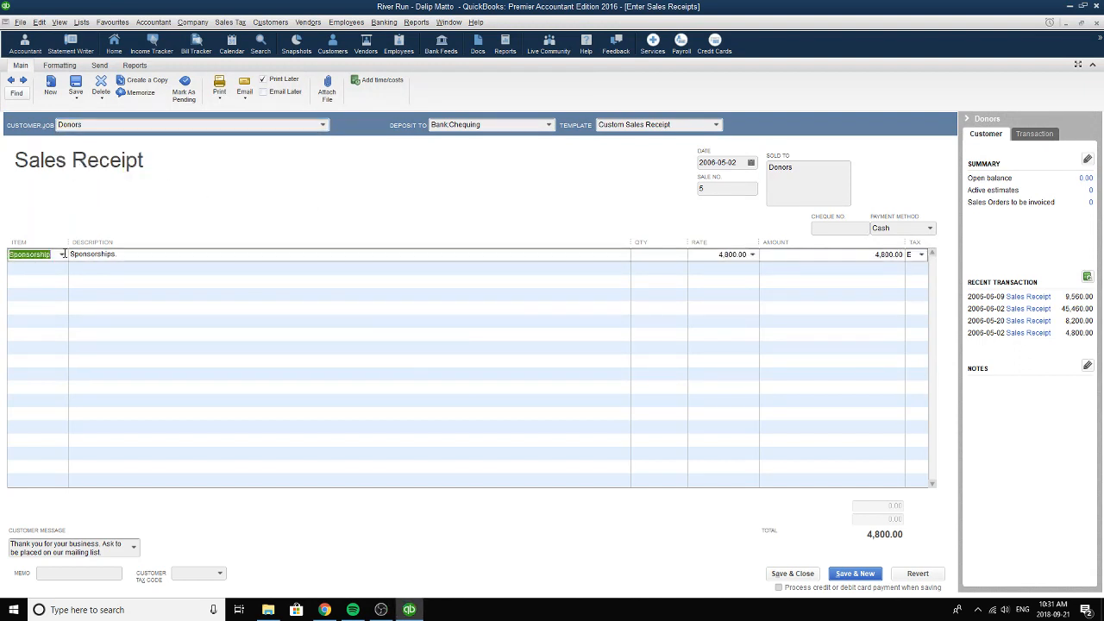
{"action": "left_click", "coordinate": [548, 125]}
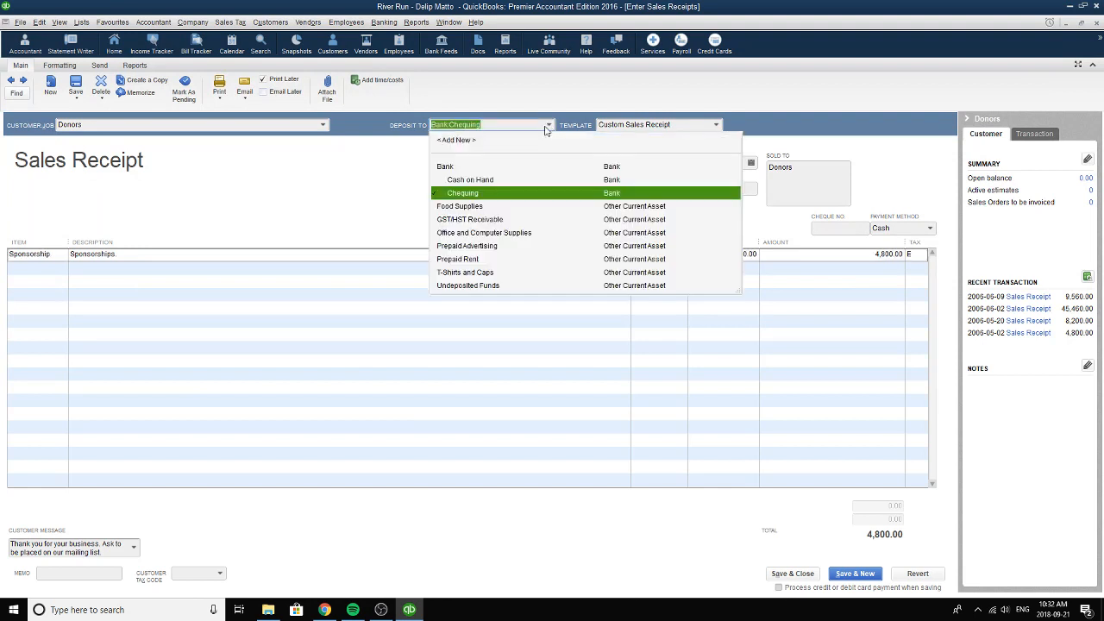
{"action": "left_click", "coordinate": [461, 191]}
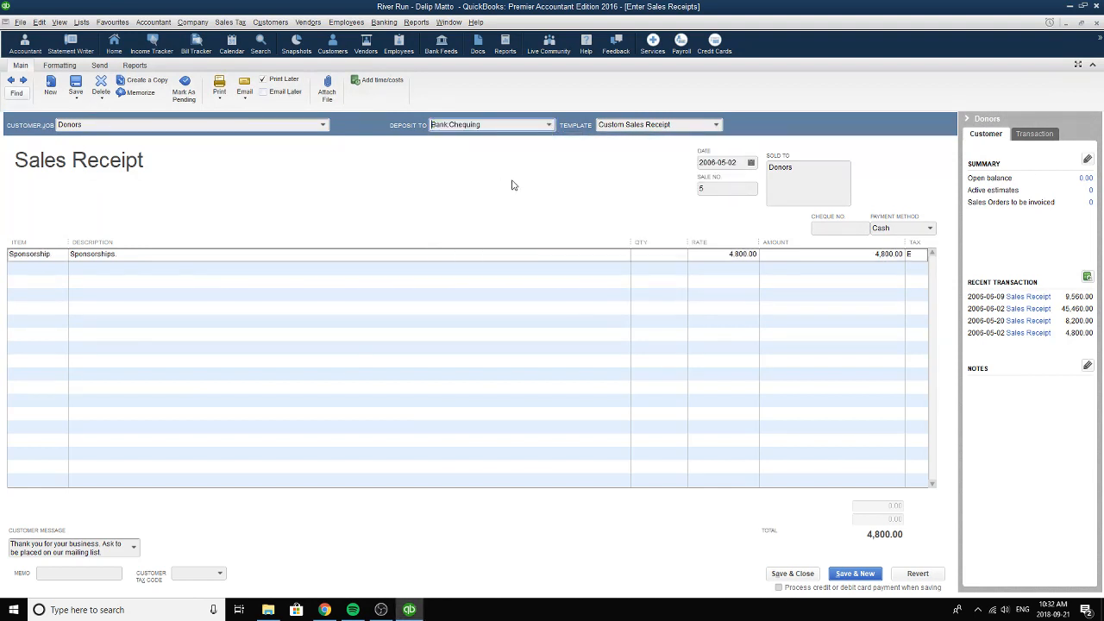
Choose 2006-05-02 as the Donors receipt's date and check its sale number.
{"action": "left_click", "coordinate": [752, 164]}
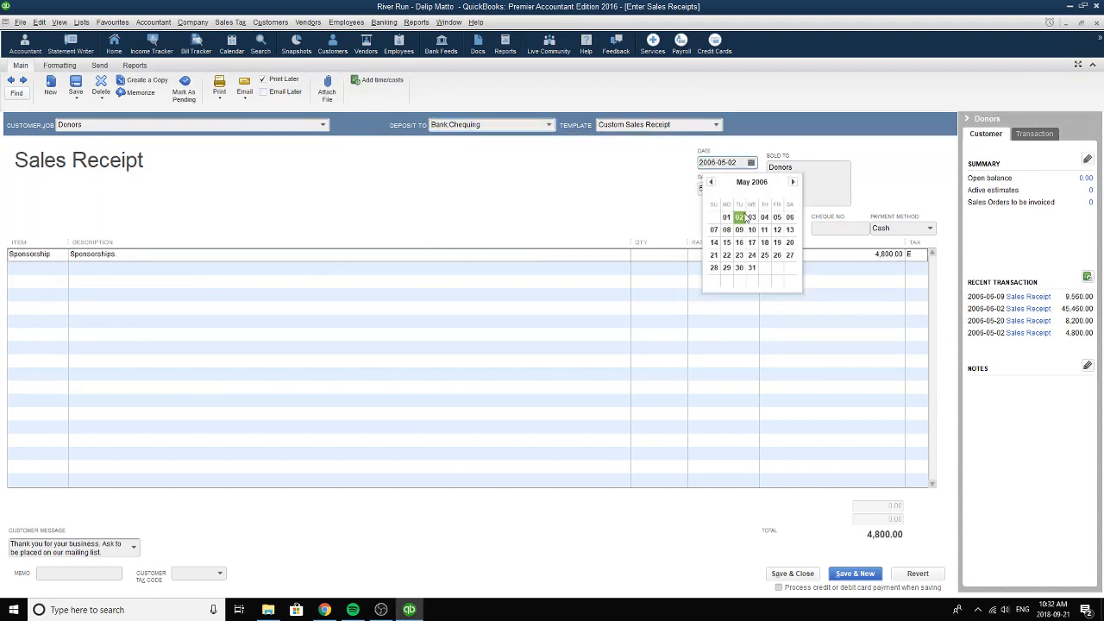
{"action": "left_click", "coordinate": [745, 217]}
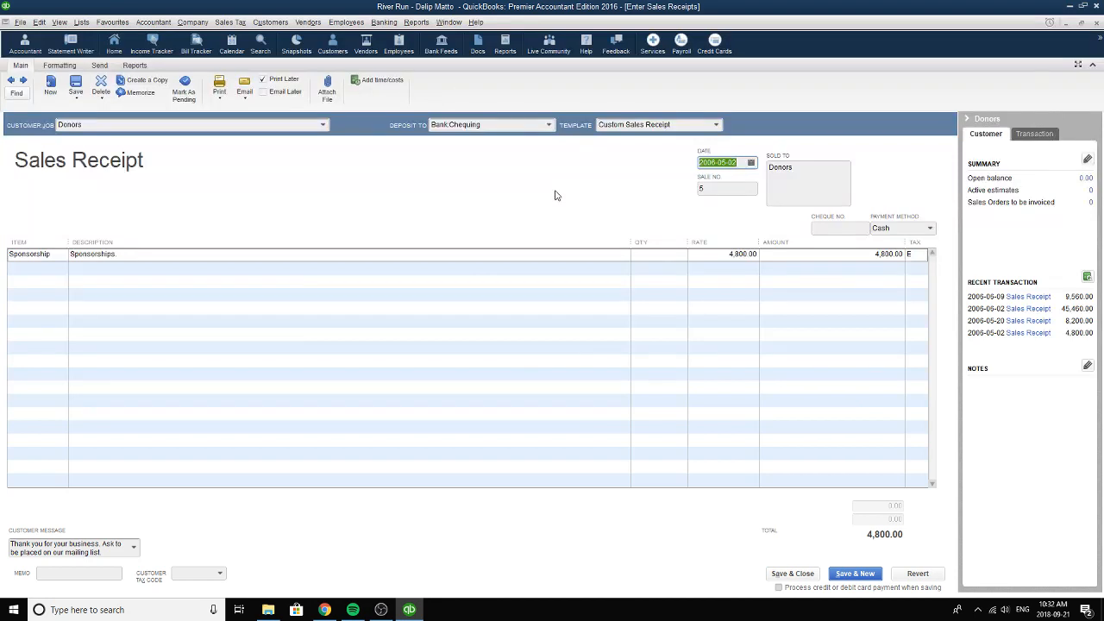
{"action": "left_click", "coordinate": [712, 187]}
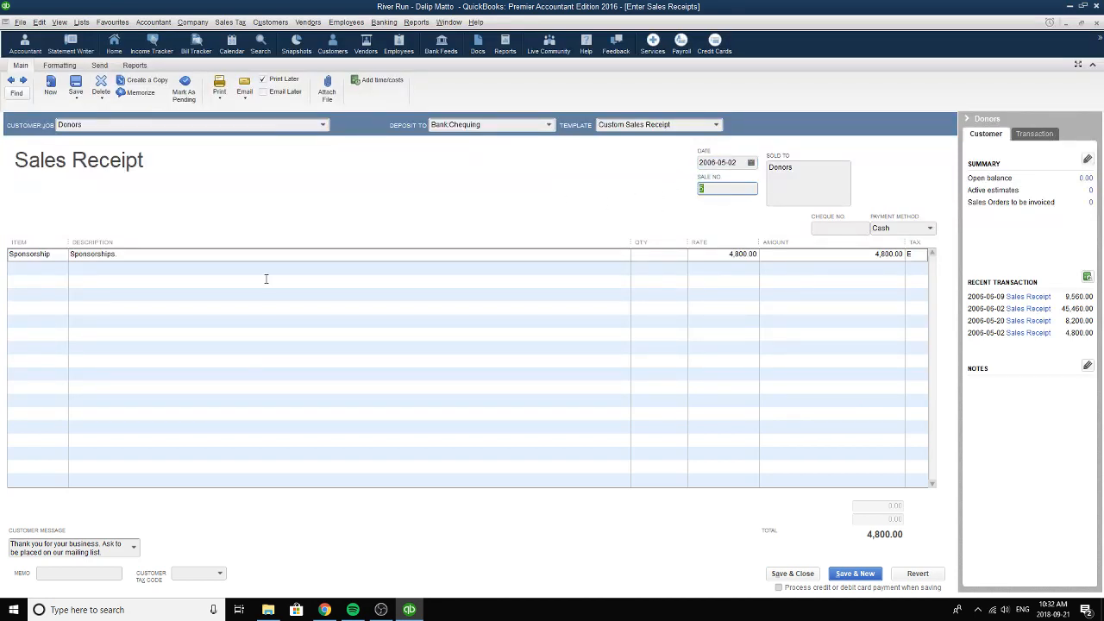
Choose Sponsorship as the line item and complete its description as "Sponsorships from donors.".
{"action": "left_click", "coordinate": [51, 261]}
{"action": "left_click", "coordinate": [61, 256]}
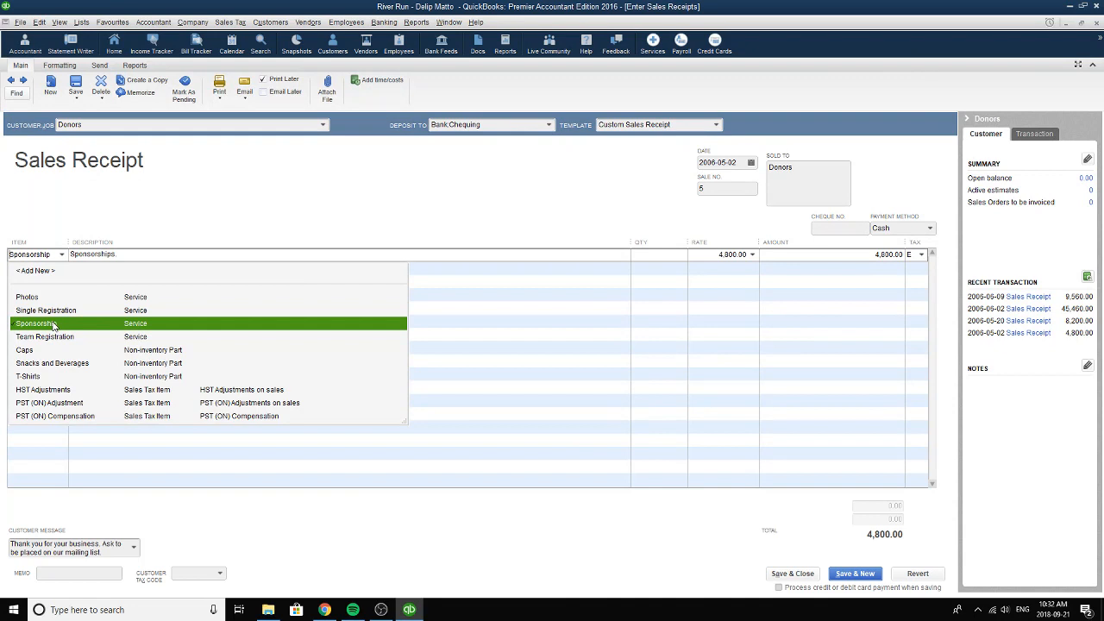
{"action": "left_click", "coordinate": [53, 323]}
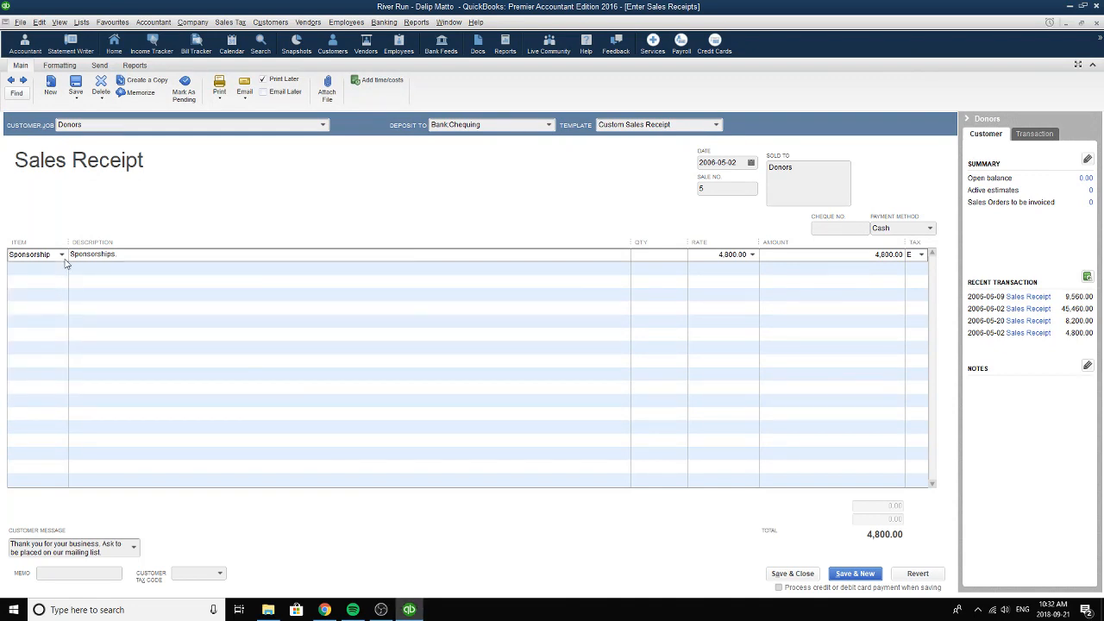
{"action": "left_click", "coordinate": [130, 254]}
{"action": "left_click", "coordinate": [145, 256]}
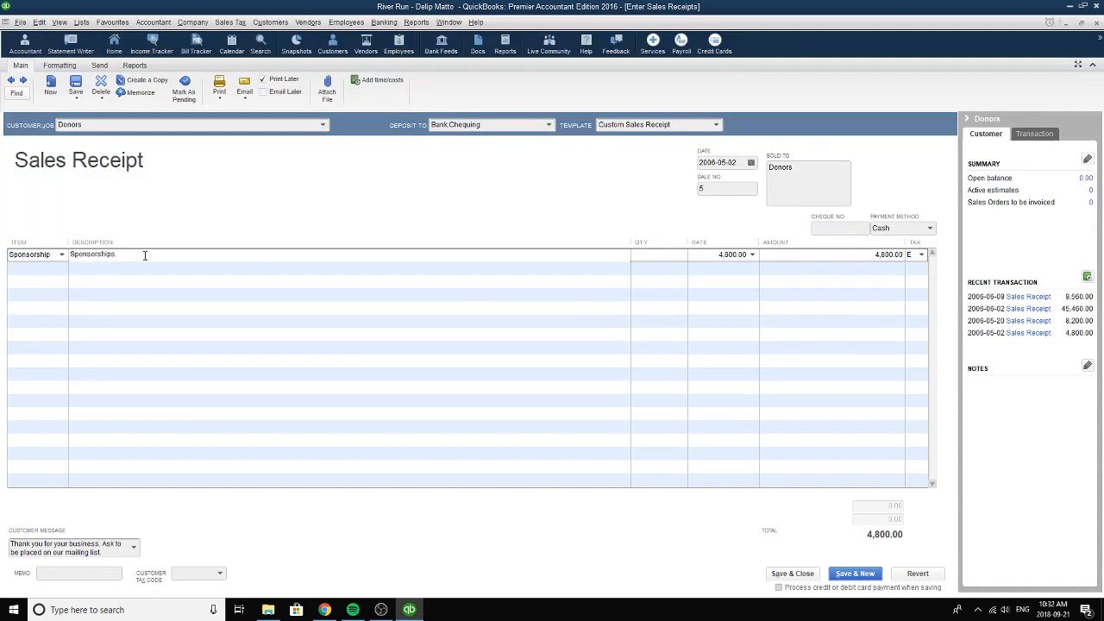
{"action": "double_click", "coordinate": [98, 260]}
{"action": "left_click", "coordinate": [129, 255]}
{"action": "type", "text": "from donors"}
Review the quantity, rate and amount of the Sponsorship line.
{"action": "left_click", "coordinate": [684, 251]}
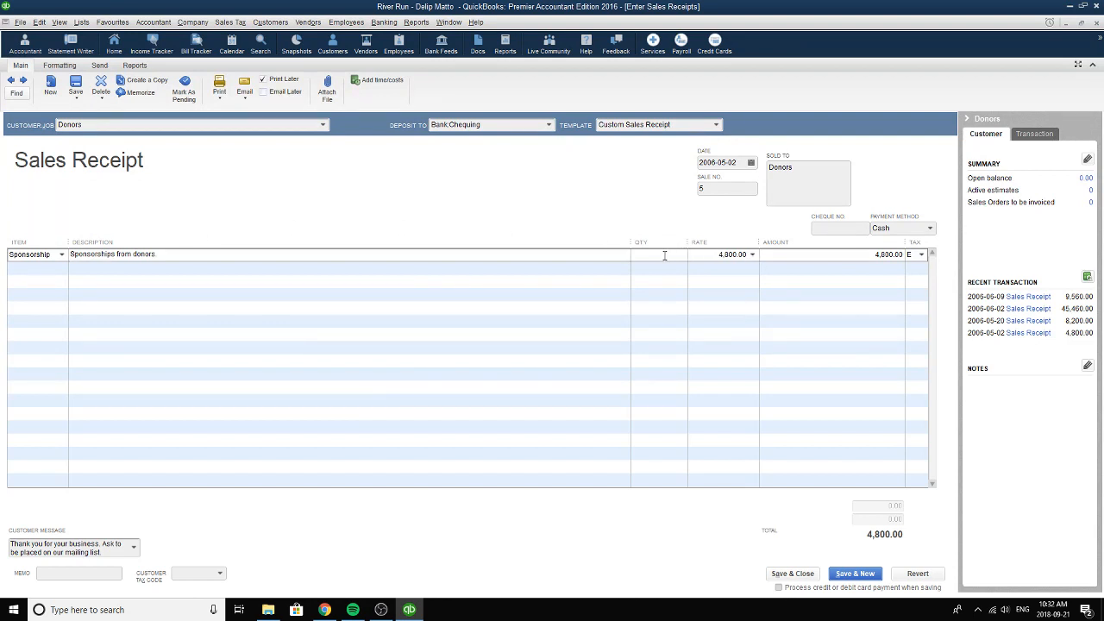
{"action": "left_click", "coordinate": [714, 256]}
{"action": "left_click", "coordinate": [836, 255]}
{"action": "left_click_drag", "start_coordinate": [836, 255], "coordinate": [904, 258]}
Choose Cash as the payment method and the thank-you message asking to be placed on the mailing list, saving and closing the receipt.
{"action": "left_click", "coordinate": [930, 230]}
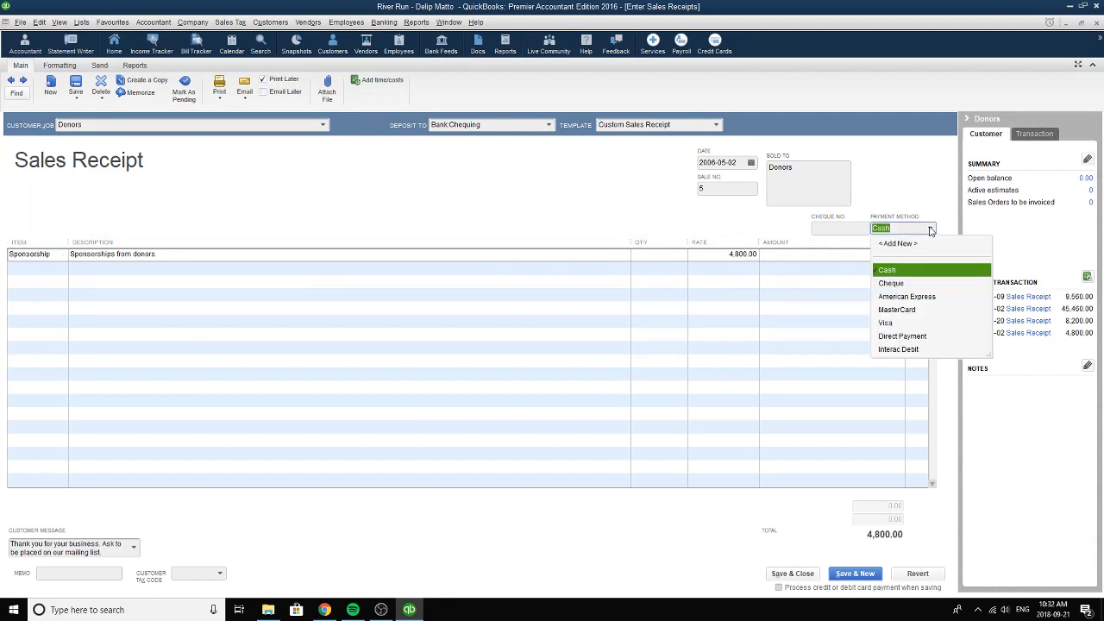
{"action": "left_click", "coordinate": [897, 272]}
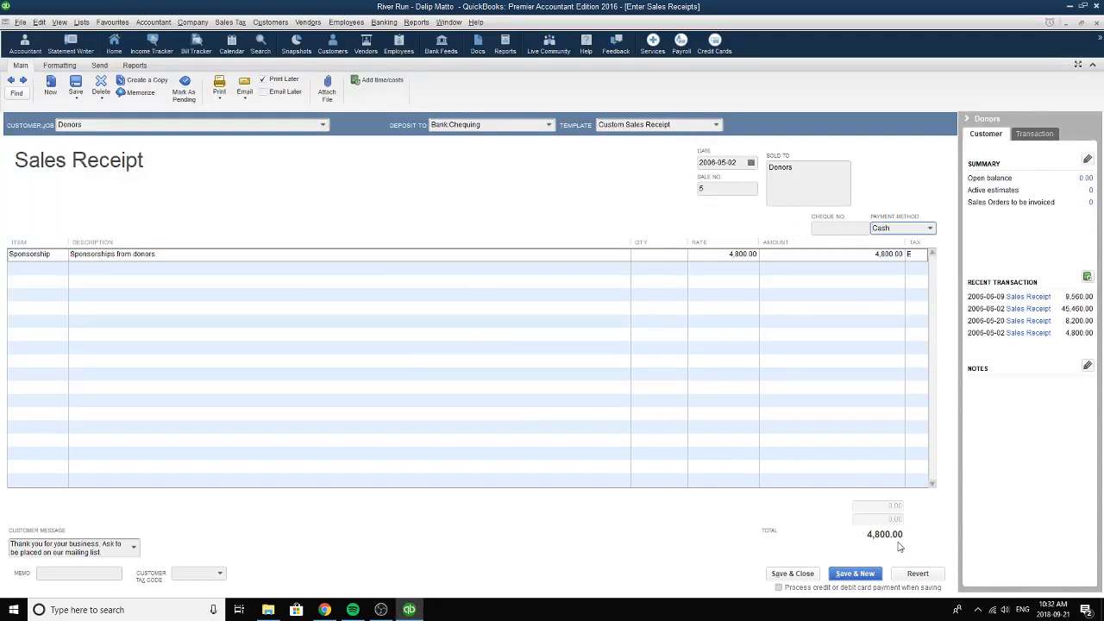
{"action": "left_click", "coordinate": [134, 547]}
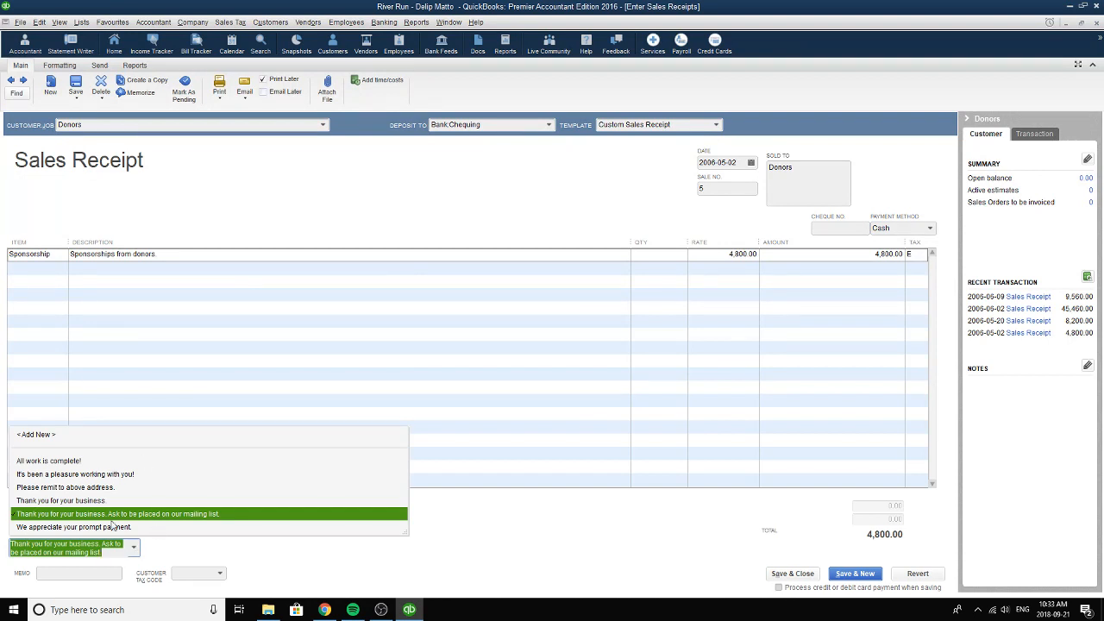
{"action": "left_click", "coordinate": [73, 516]}
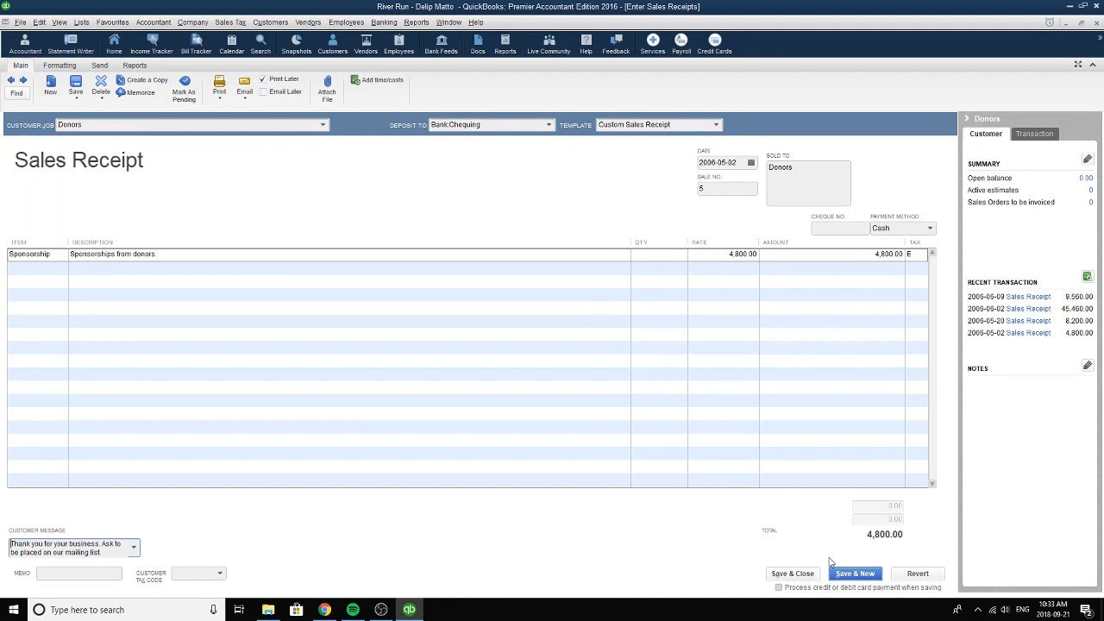
{"action": "left_click", "coordinate": [793, 573]}
{"action": "left_click", "coordinate": [499, 189]}
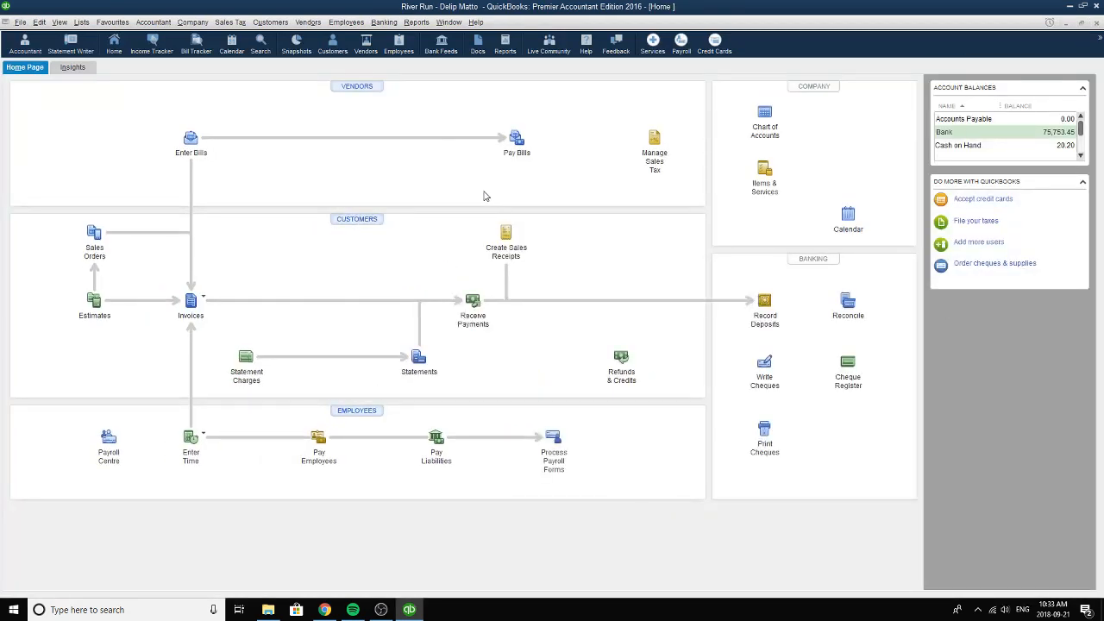
{"action": "key", "text": "XF86AudioLowerVolume"}
Open the cheque form and choose Chequing as the bank account.
{"action": "left_click", "coordinate": [764, 364]}
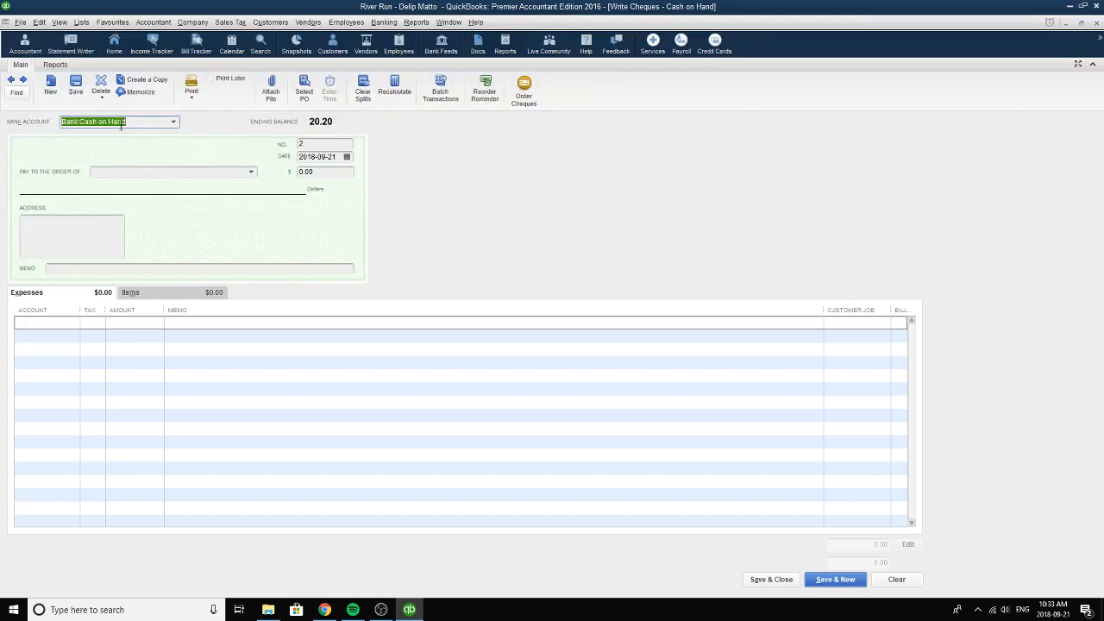
{"action": "left_click", "coordinate": [174, 125]}
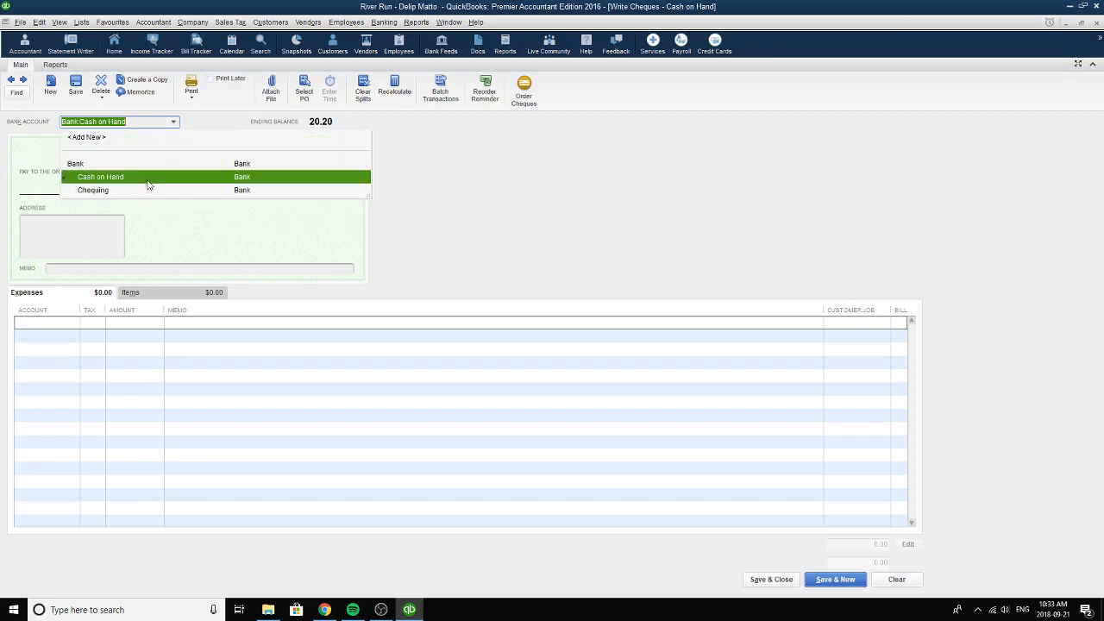
{"action": "left_click", "coordinate": [110, 191]}
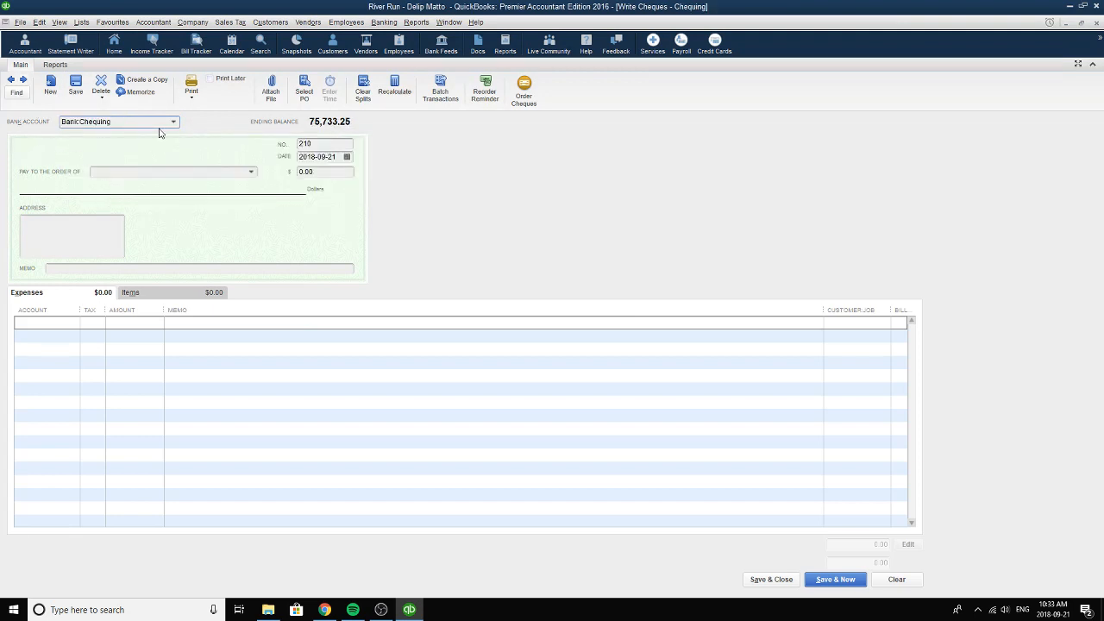
Go back through the Chequing cheques to the Staples cheque dated 2006-05-03.
{"action": "left_click", "coordinate": [11, 79]}
{"action": "left_click", "coordinate": [11, 79]}
{"action": "left_click", "coordinate": [12, 79]}
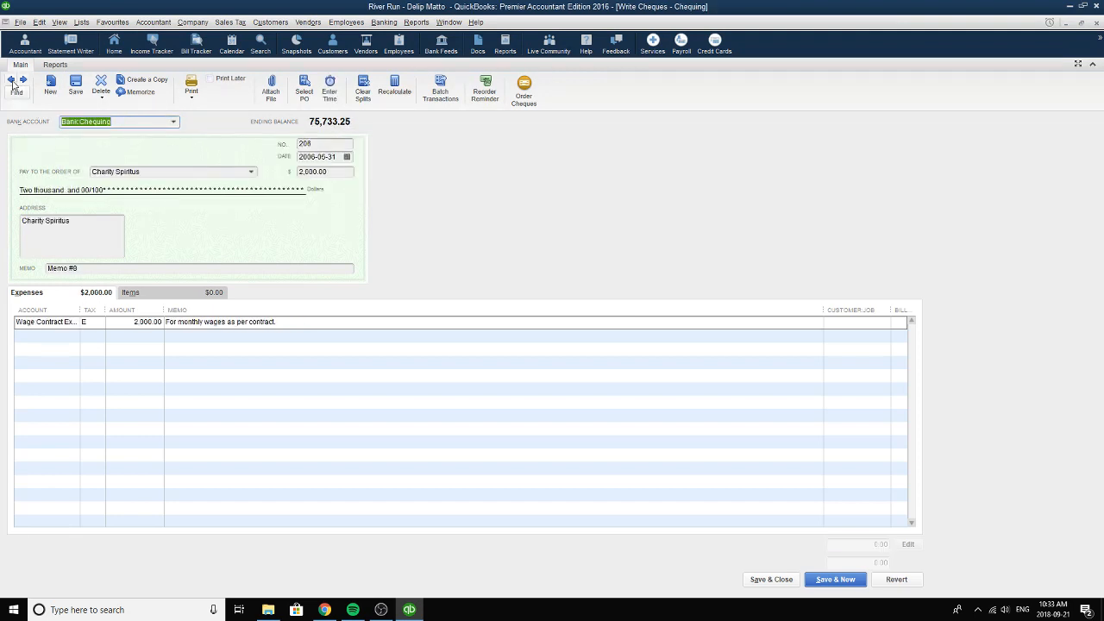
{"action": "left_click", "coordinate": [12, 79]}
{"action": "left_click", "coordinate": [11, 80]}
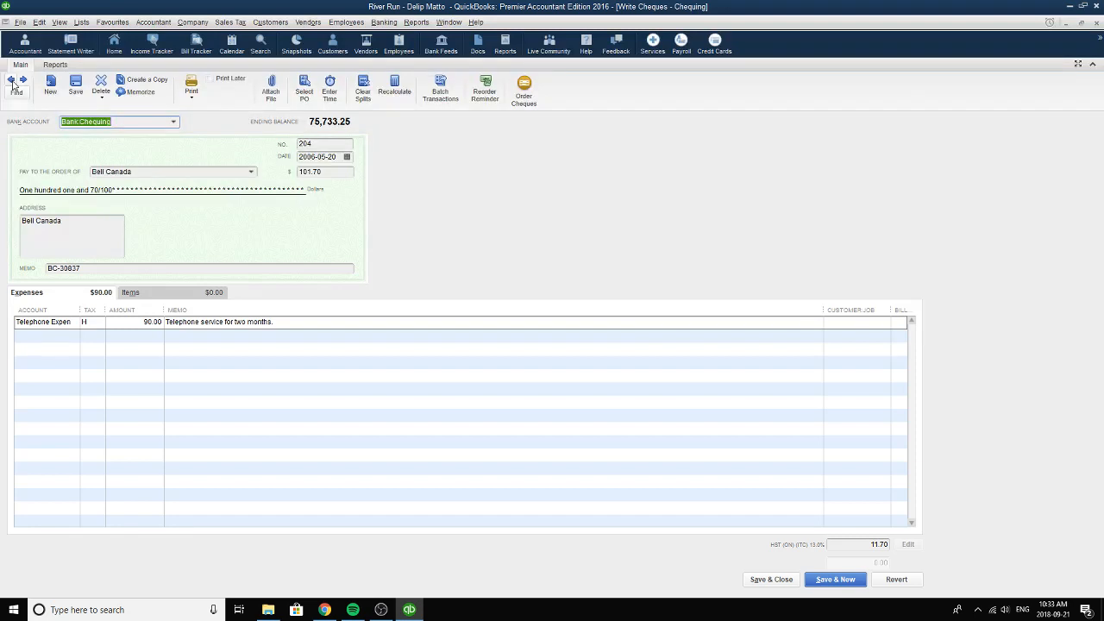
{"action": "left_click", "coordinate": [13, 81]}
{"action": "left_click", "coordinate": [12, 82]}
{"action": "left_click", "coordinate": [12, 81]}
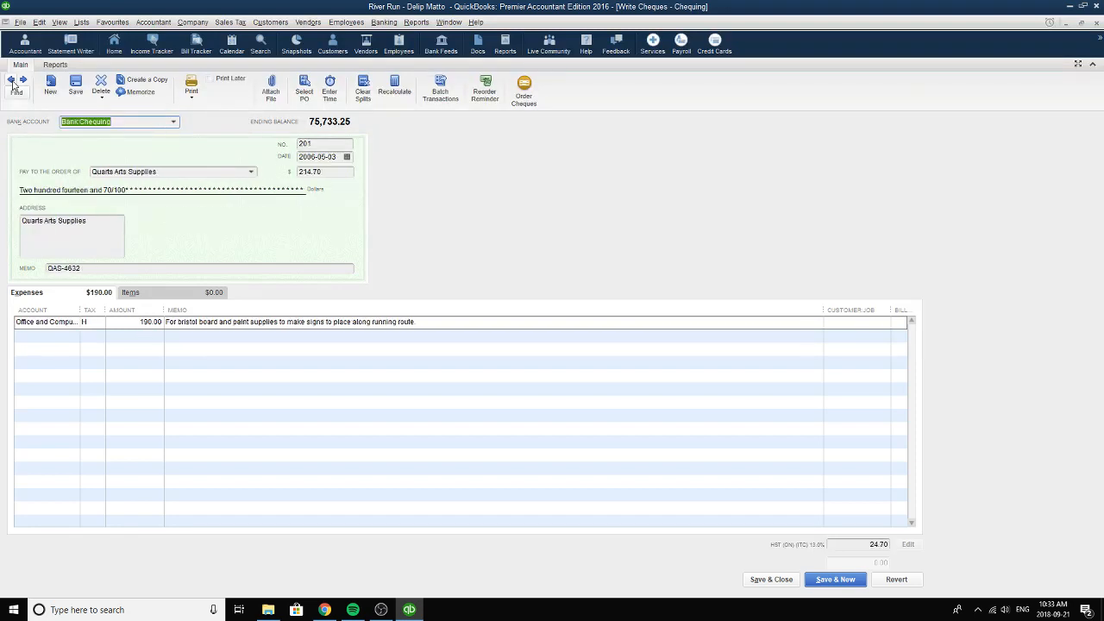
{"action": "left_click", "coordinate": [12, 81]}
{"action": "left_click", "coordinate": [12, 81]}
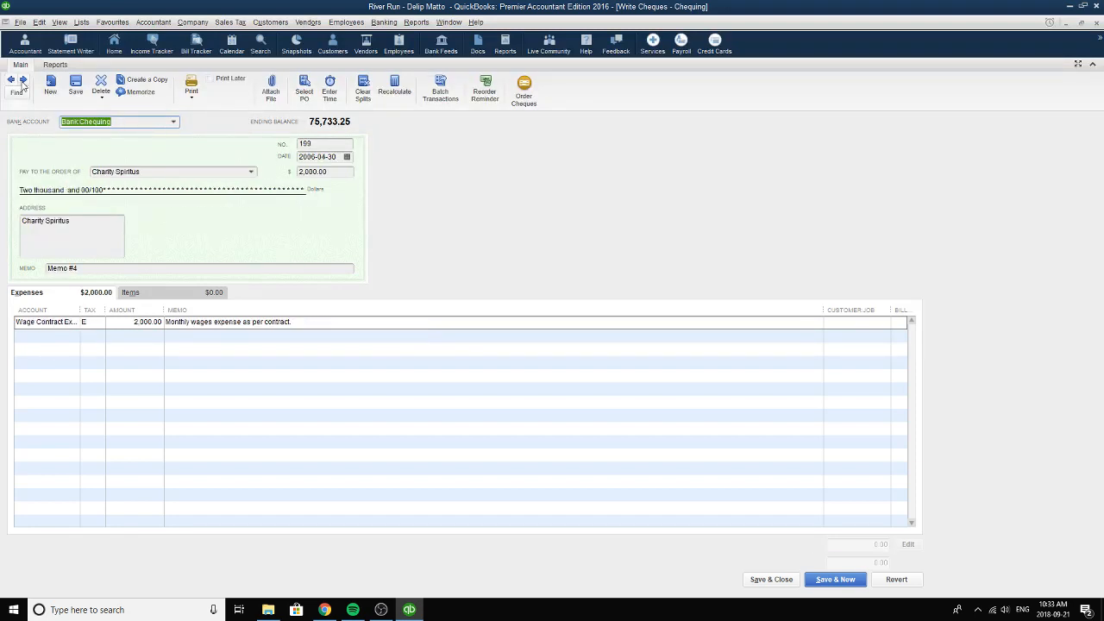
{"action": "left_click", "coordinate": [24, 81]}
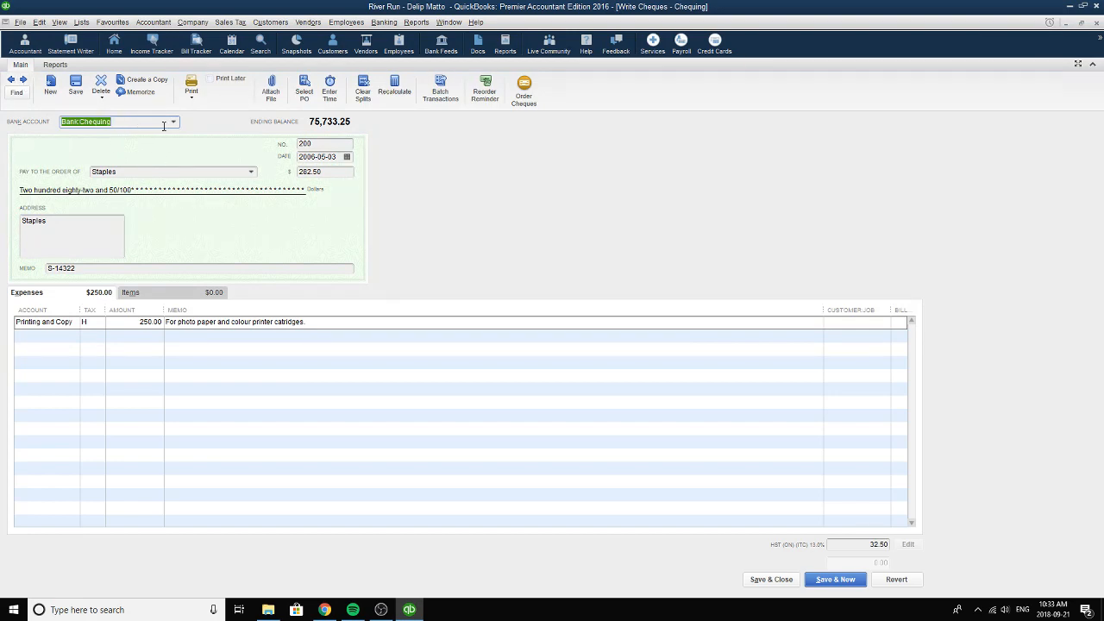
Choose Staples as the cheque's payee, checking the cheque number and the invoice reference in the memo.
{"action": "left_click", "coordinate": [327, 145]}
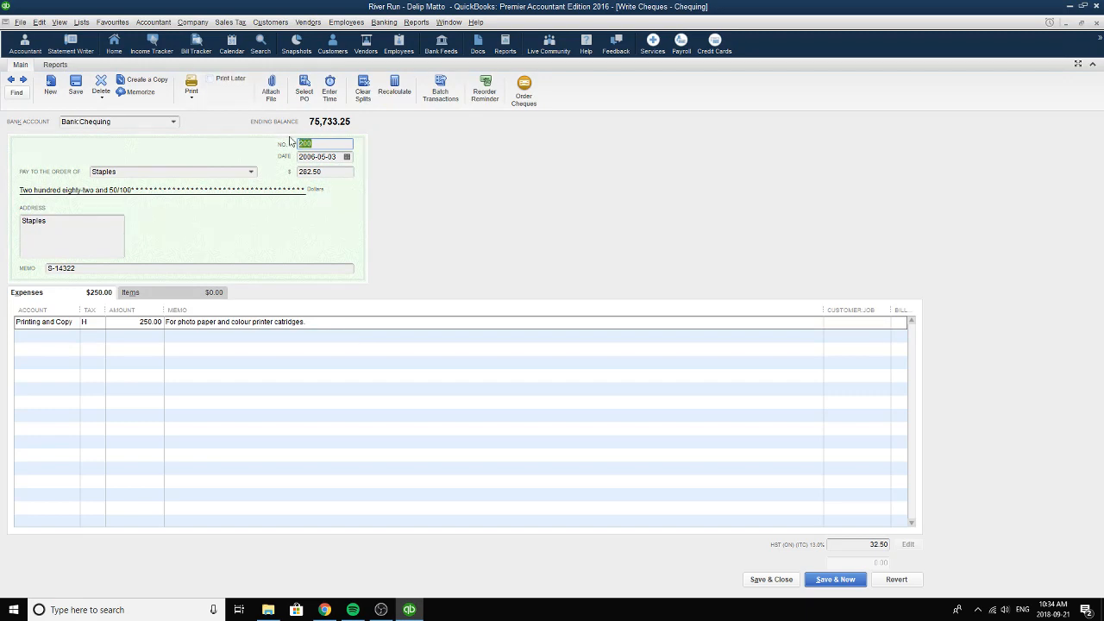
{"action": "left_click", "coordinate": [254, 173]}
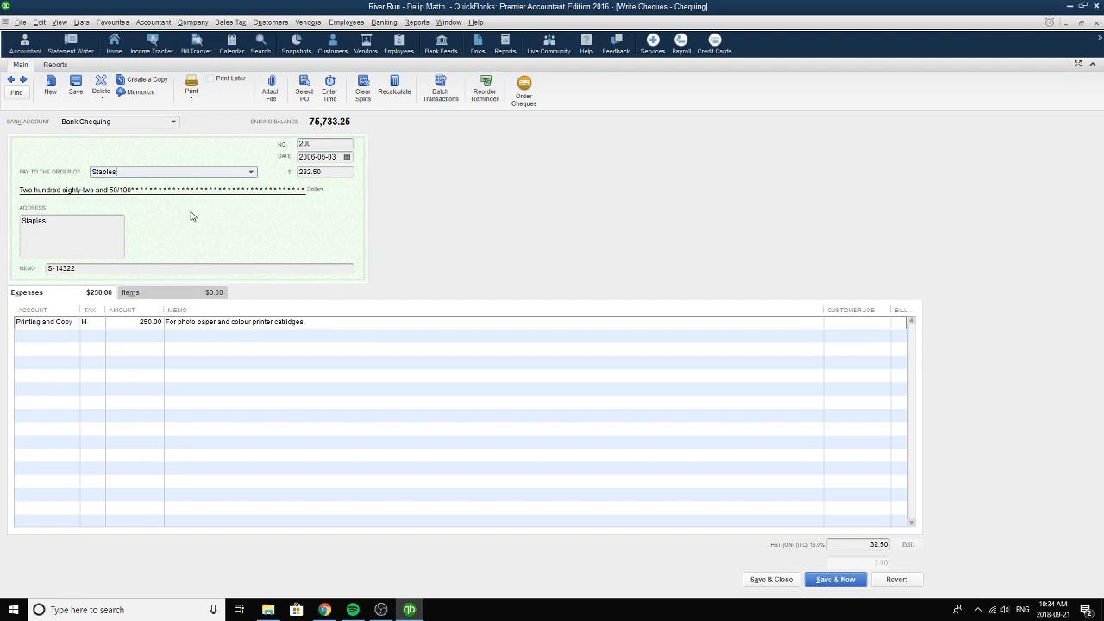
{"action": "left_click", "coordinate": [250, 171]}
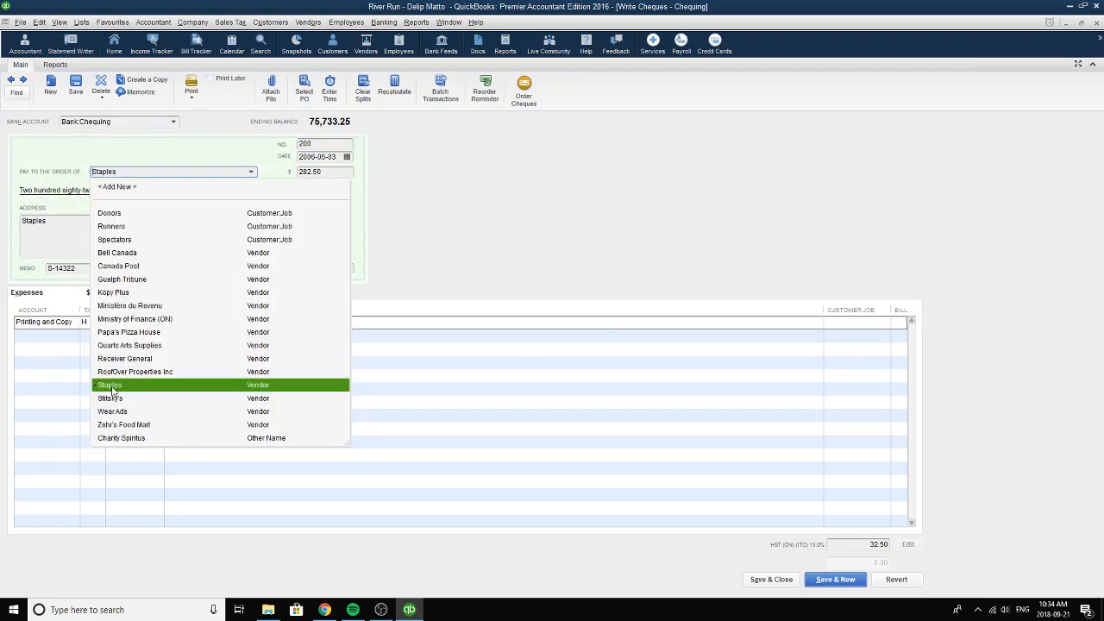
{"action": "left_click", "coordinate": [111, 389]}
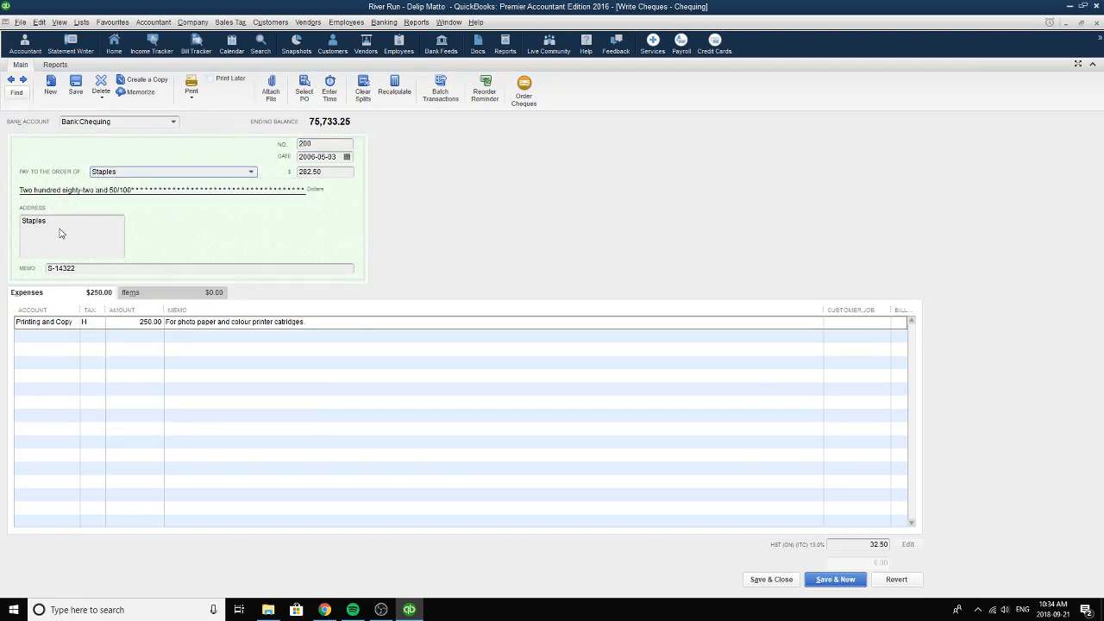
{"action": "left_click", "coordinate": [98, 270]}
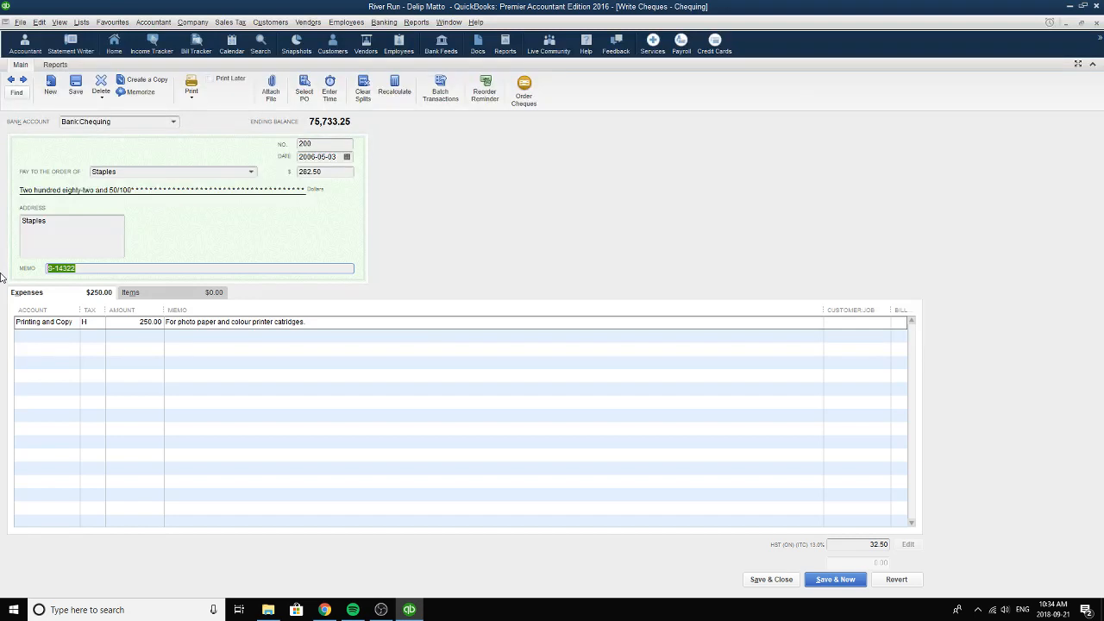
{"action": "left_click", "coordinate": [92, 267]}
Set the Staples expense line's account to Printing and Copying and its tax code to H.
{"action": "left_click", "coordinate": [81, 323]}
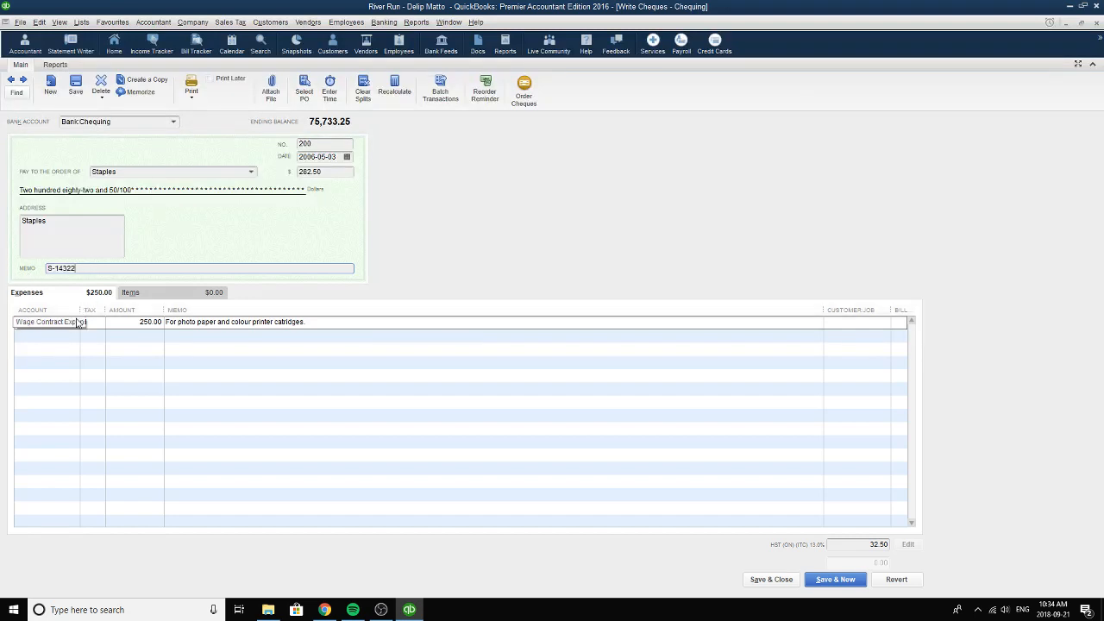
{"action": "left_click", "coordinate": [74, 322]}
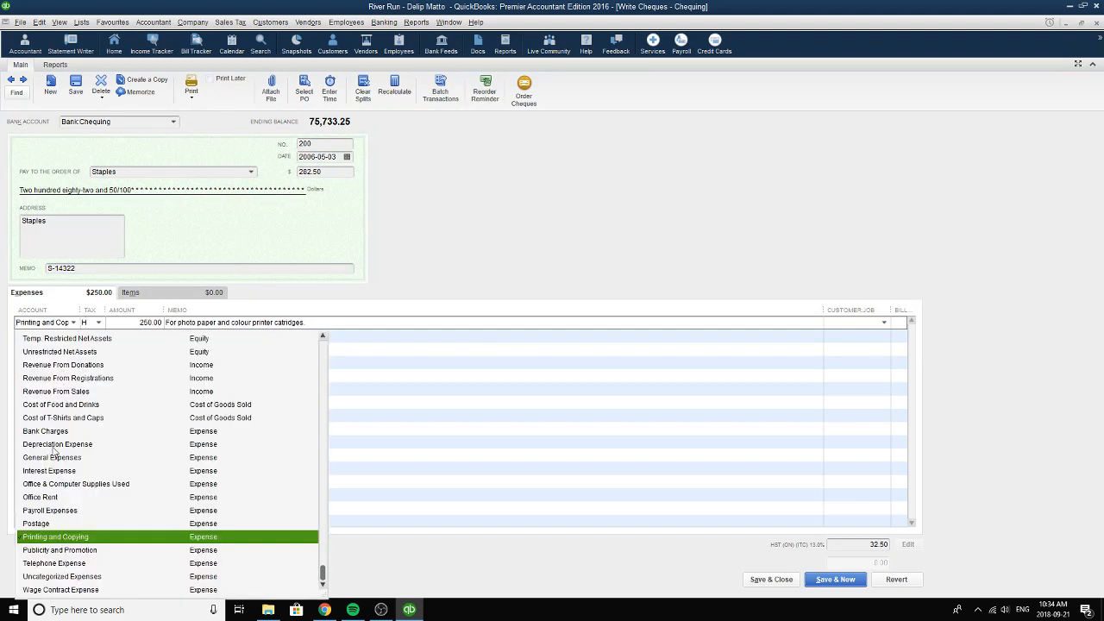
{"action": "left_click", "coordinate": [214, 537]}
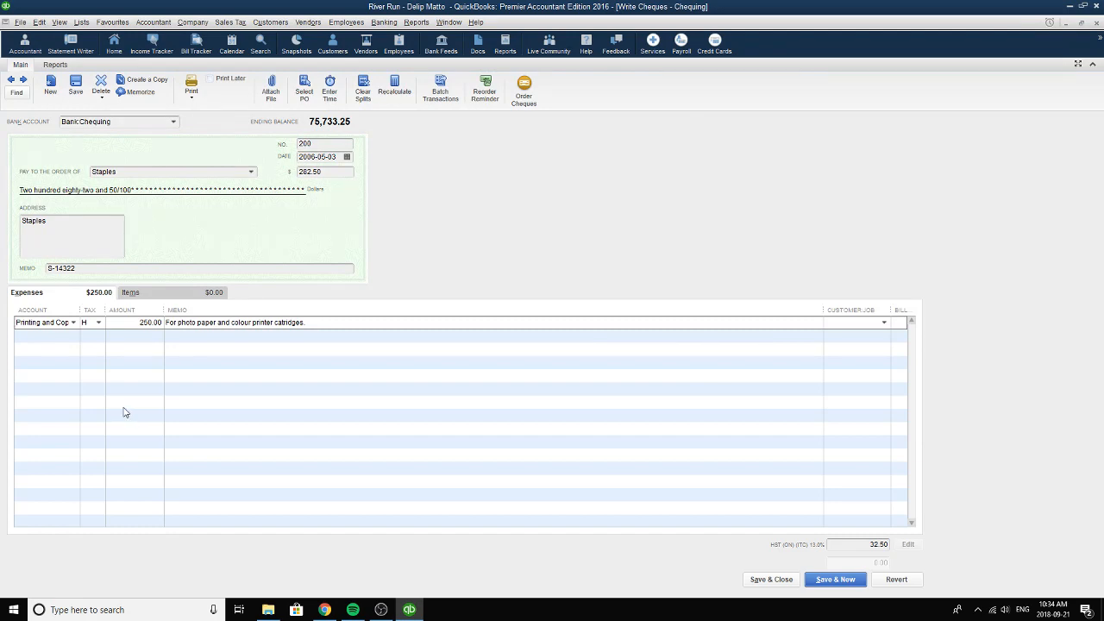
{"action": "left_click", "coordinate": [73, 322]}
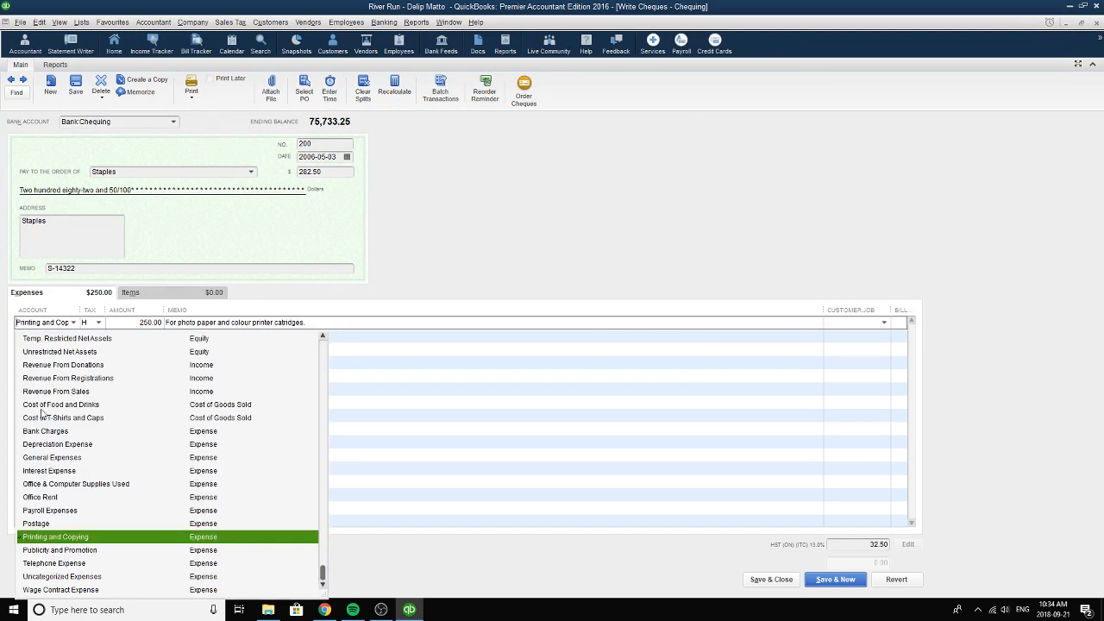
{"action": "left_click", "coordinate": [68, 536]}
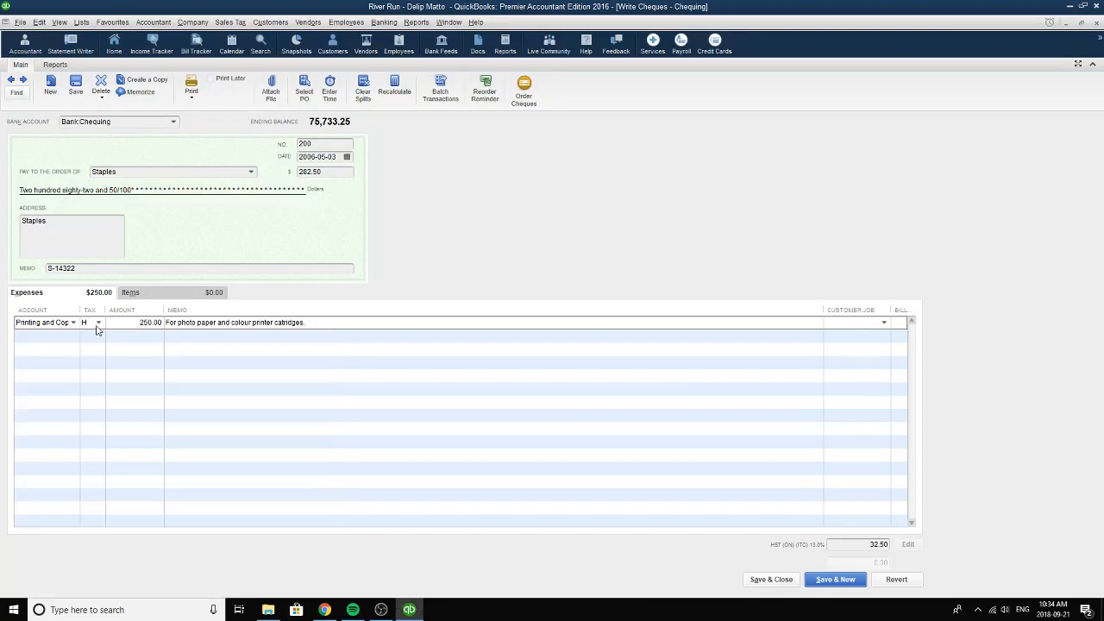
{"action": "left_click", "coordinate": [98, 324]}
{"action": "left_click", "coordinate": [94, 380]}
Review the amount and memo of the Printing and Copying expense line on the Staples cheque.
{"action": "left_click", "coordinate": [142, 323]}
{"action": "left_click_drag", "start_coordinate": [142, 322], "coordinate": [162, 323]}
{"action": "left_click_drag", "start_coordinate": [142, 323], "coordinate": [163, 323]}
{"action": "left_click", "coordinate": [167, 323]}
{"action": "left_click_drag", "start_coordinate": [167, 322], "coordinate": [313, 325]}
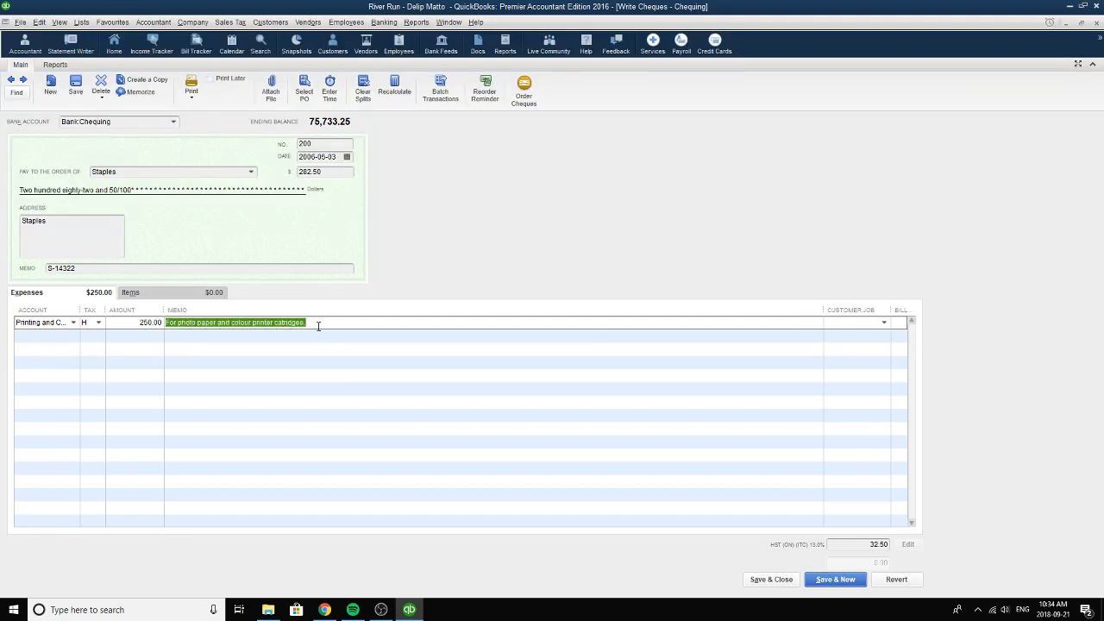
{"action": "left_click", "coordinate": [318, 324]}
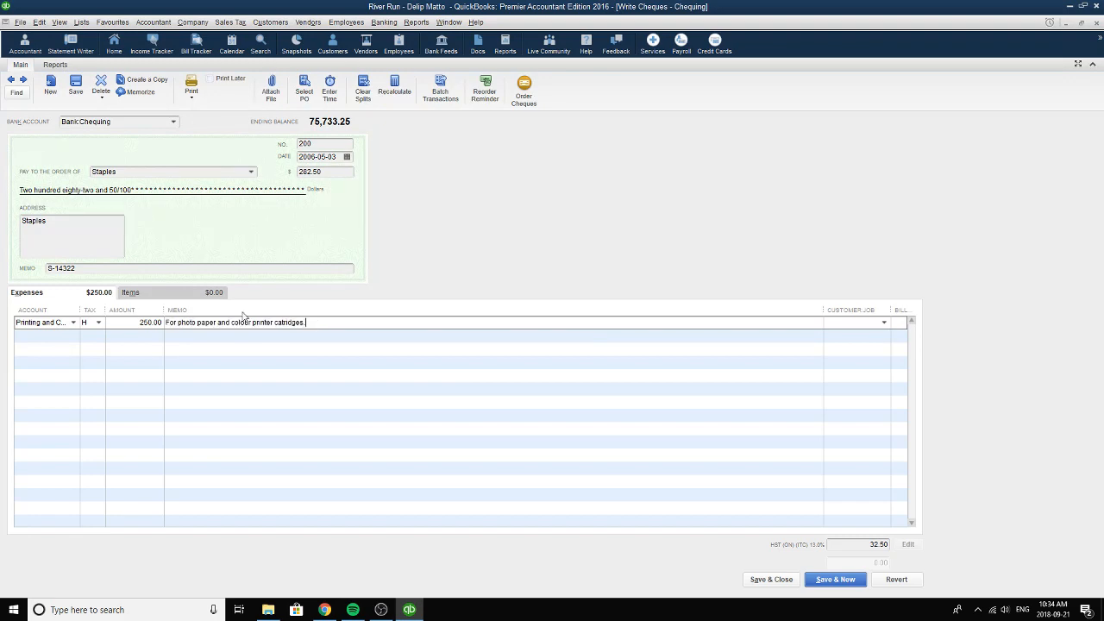
Pick 2006-05-03 as the Staples cheque's date and check the cheque total.
{"action": "left_click", "coordinate": [346, 156]}
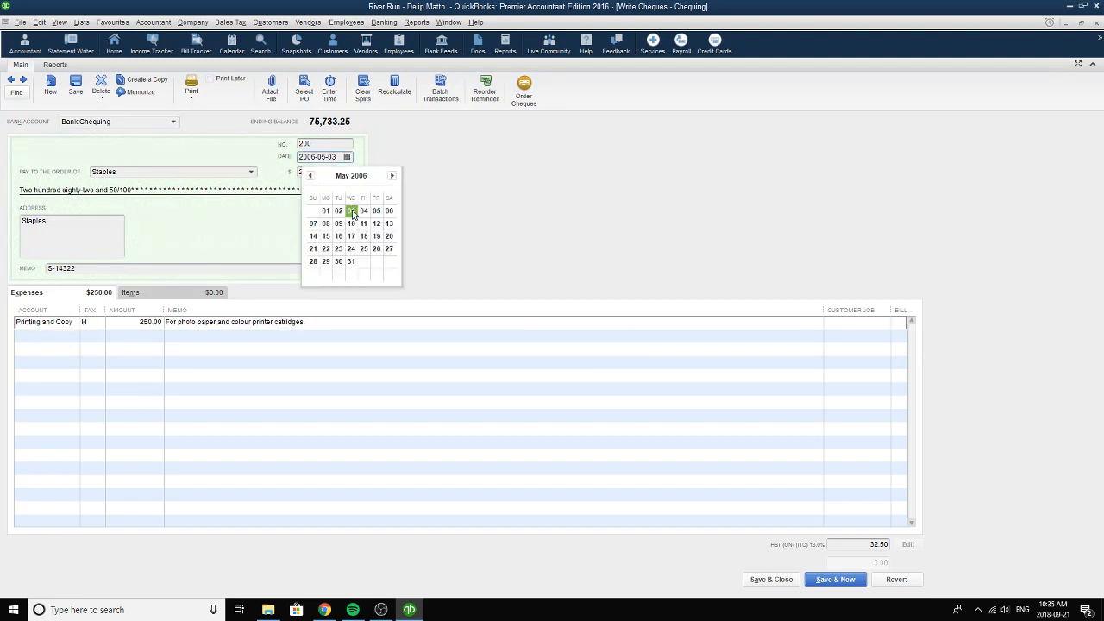
{"action": "left_click", "coordinate": [352, 212]}
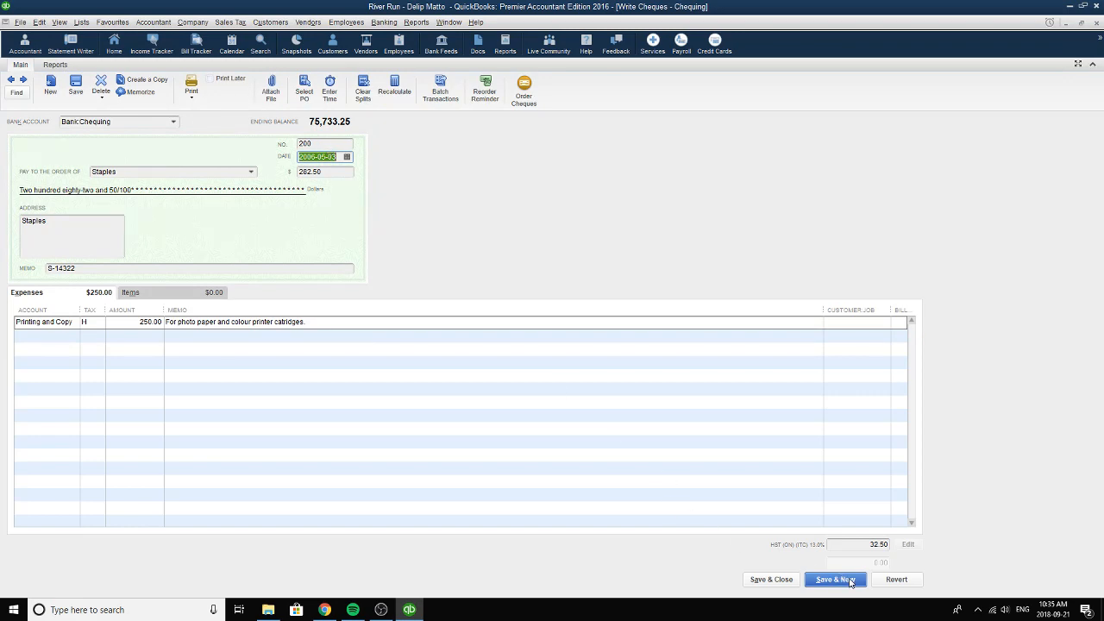
{"action": "left_click", "coordinate": [333, 176]}
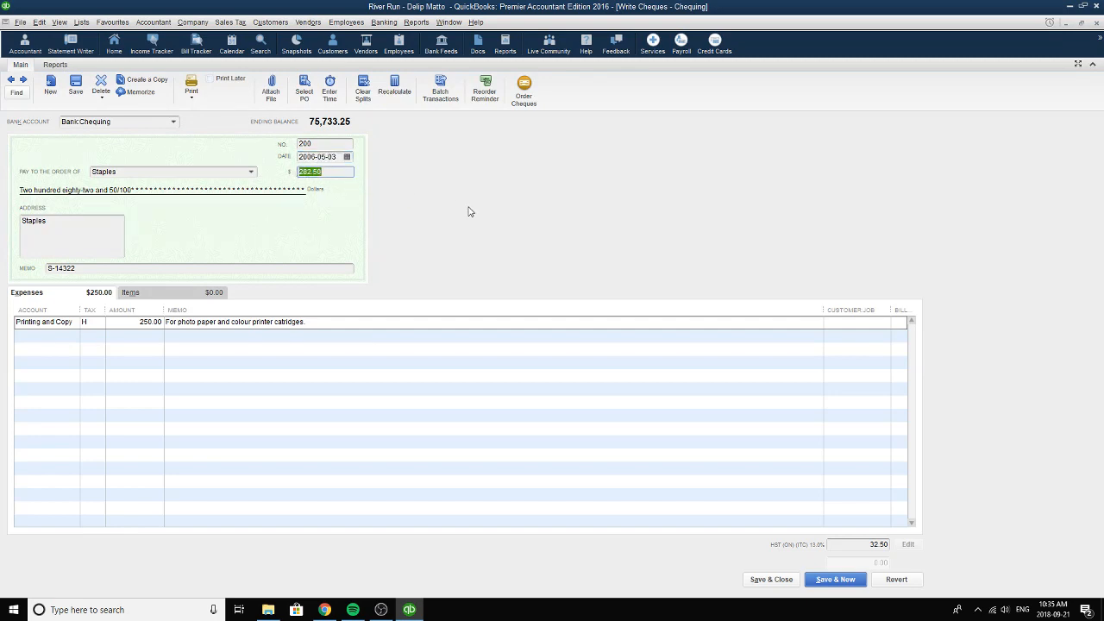
Move on to the next Chequing cheque, check its number and choose Quarts Arts Supplies as the payee.
{"action": "left_click", "coordinate": [23, 79]}
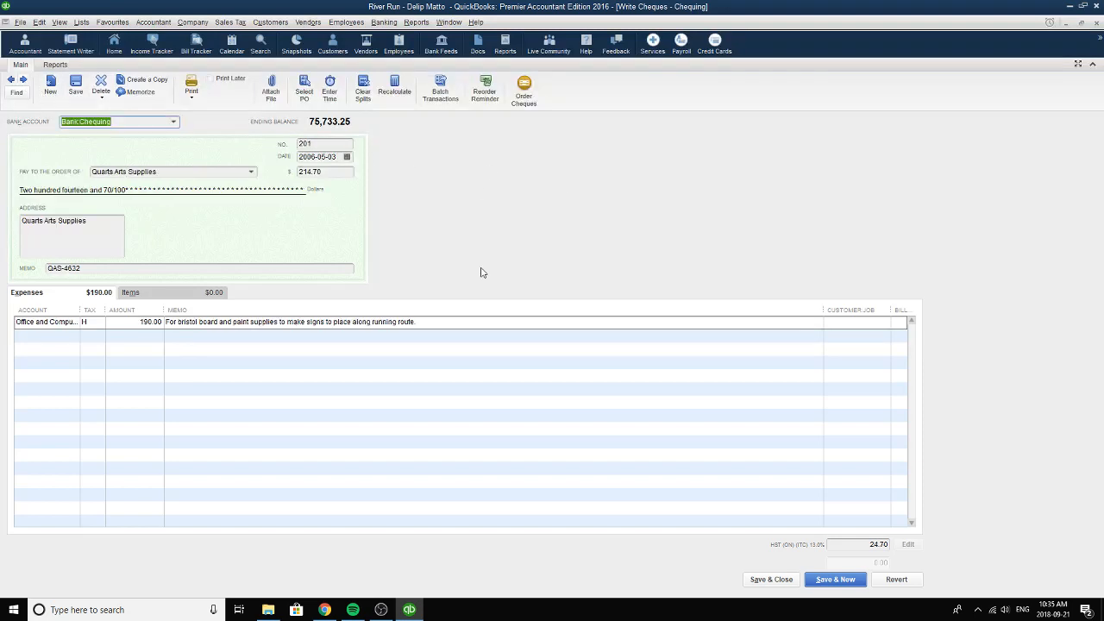
{"action": "left_click", "coordinate": [339, 147]}
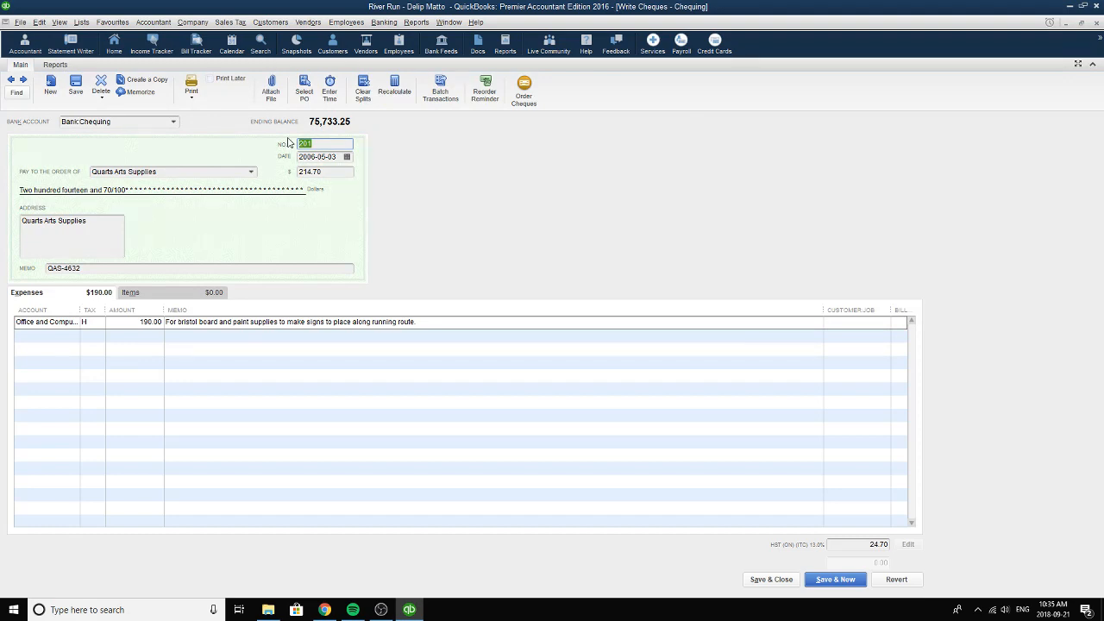
{"action": "left_click", "coordinate": [201, 174]}
{"action": "left_click_drag", "start_coordinate": [159, 171], "coordinate": [72, 169]}
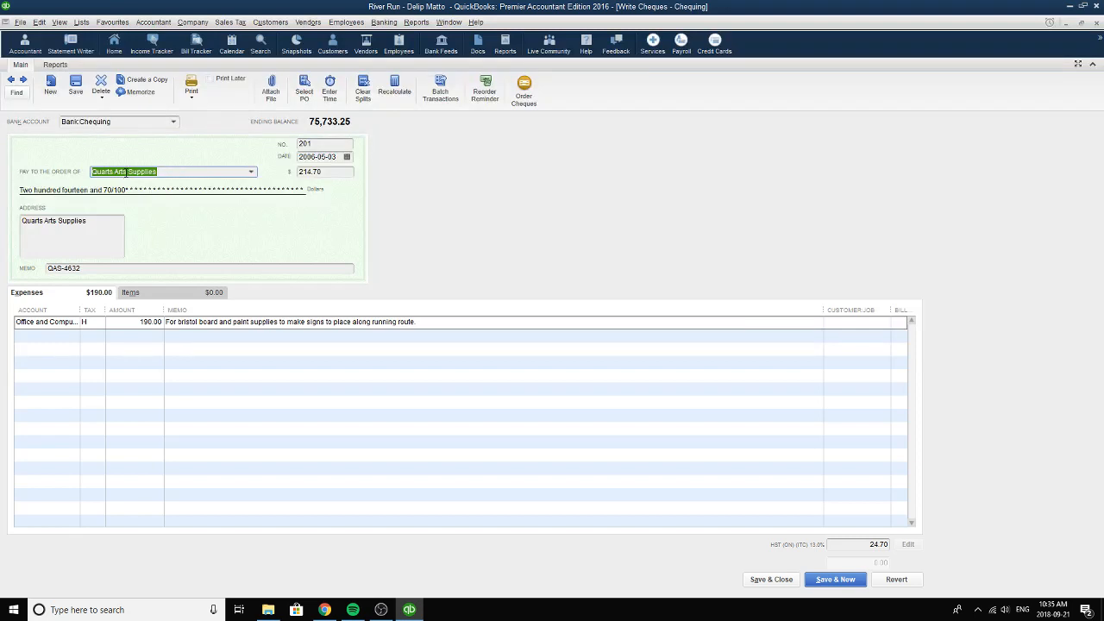
{"action": "left_click", "coordinate": [251, 173]}
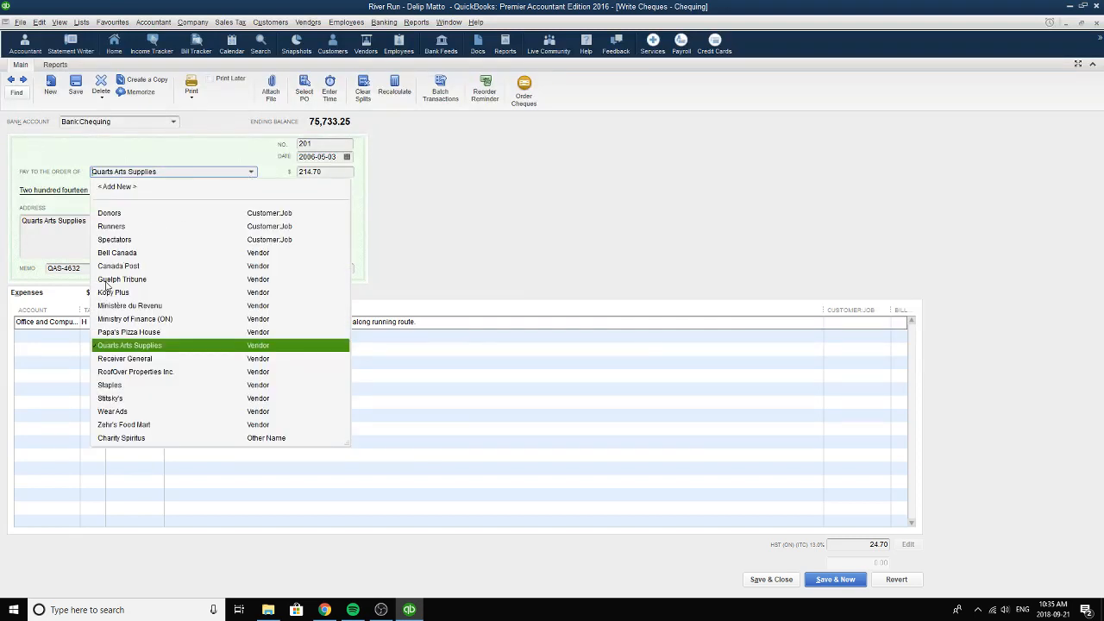
{"action": "left_click", "coordinate": [128, 346]}
{"action": "left_click_drag", "start_coordinate": [173, 172], "coordinate": [92, 168]}
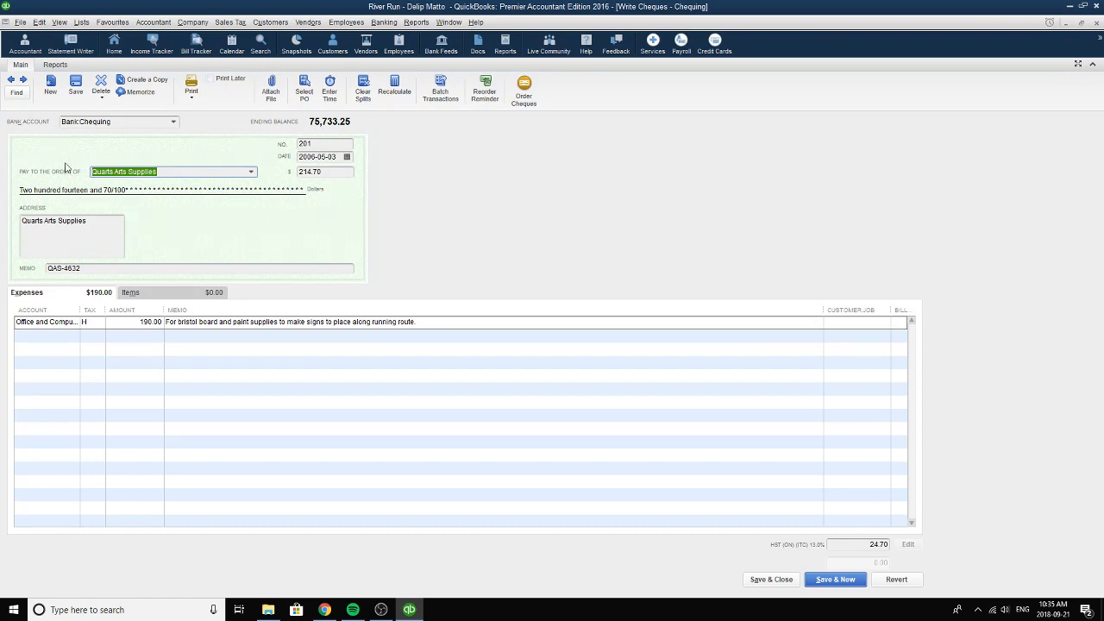
Pick 2006-05-03 as the Quarts Arts Supplies cheque's date and check its memo reference.
{"action": "left_click", "coordinate": [347, 157]}
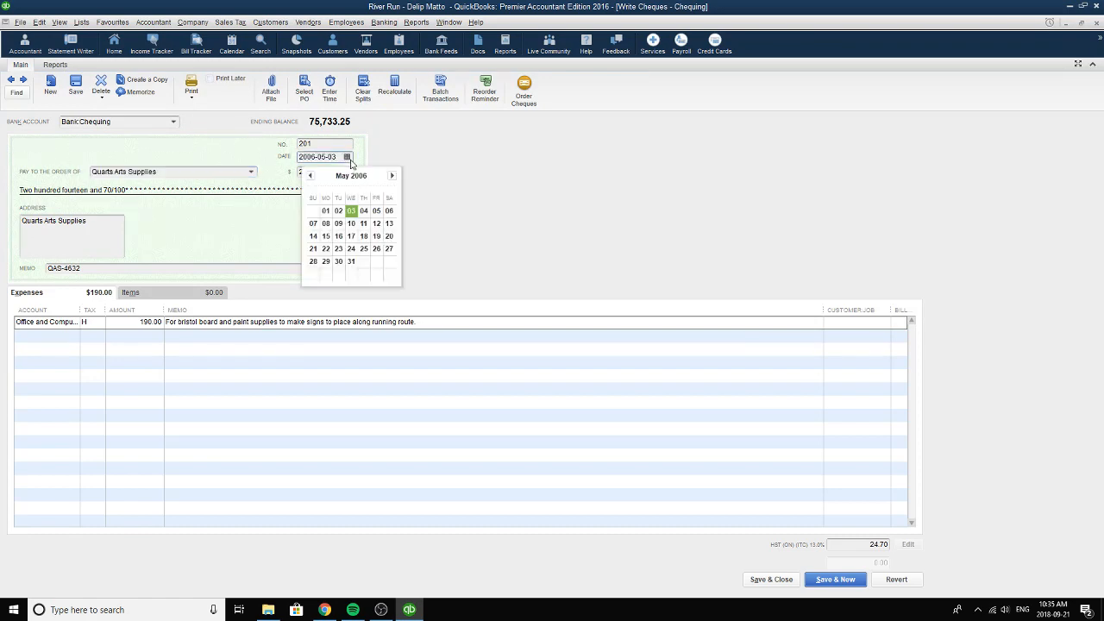
{"action": "left_click", "coordinate": [351, 211]}
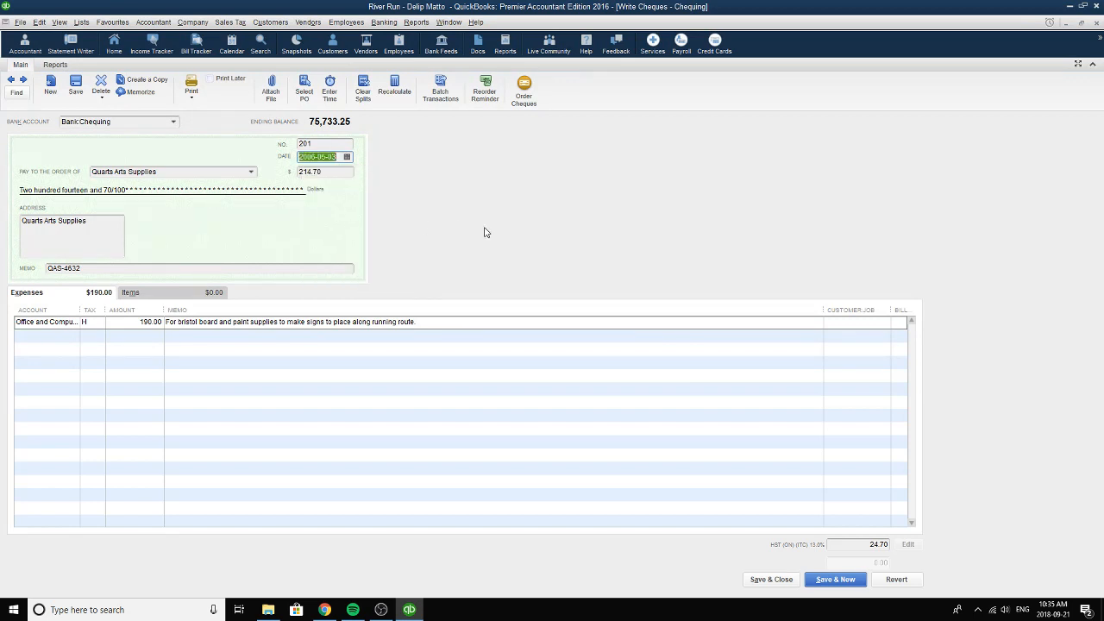
{"action": "left_click", "coordinate": [160, 271]}
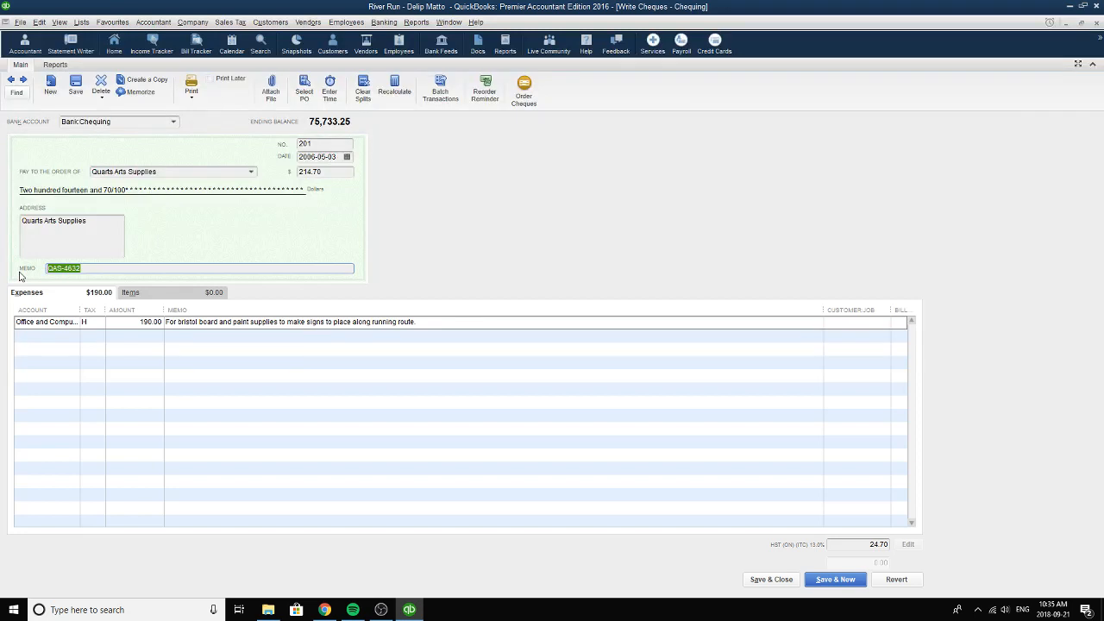
Set the Quarts Arts Supplies expense line's account to Office and Computer Supplies and its tax code to H (HST ON).
{"action": "left_click", "coordinate": [73, 326]}
{"action": "left_click", "coordinate": [73, 324]}
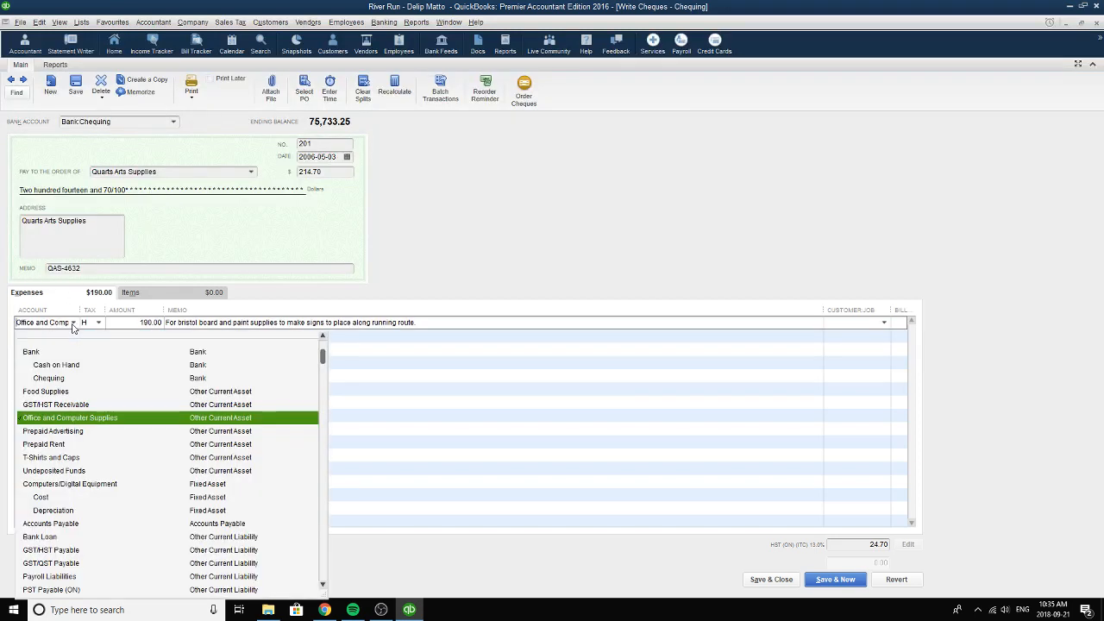
{"action": "left_click", "coordinate": [63, 422]}
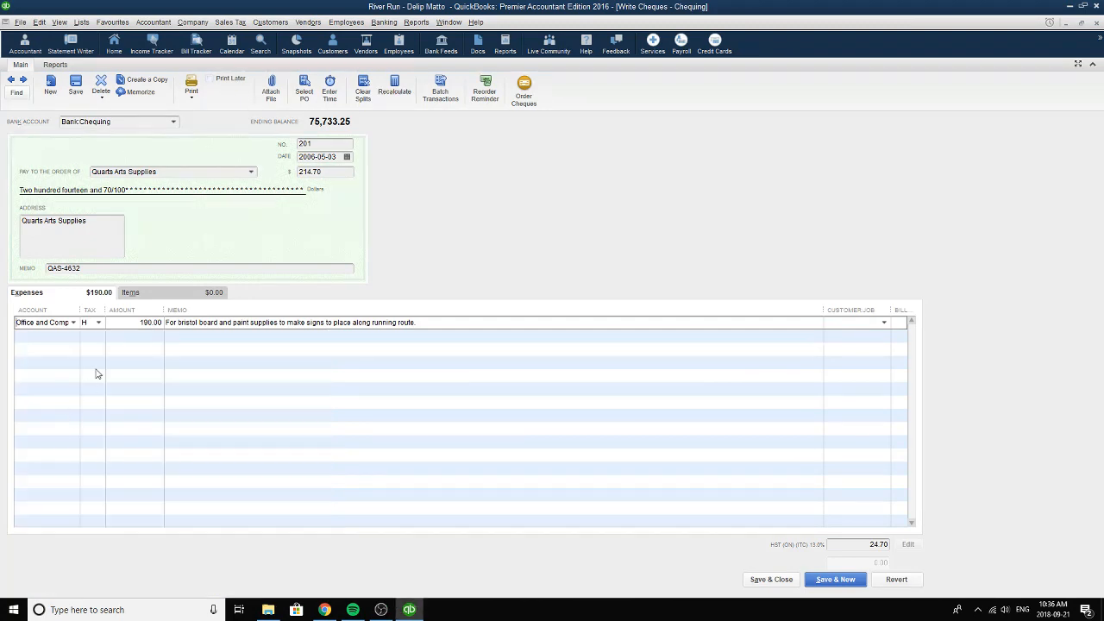
{"action": "left_click", "coordinate": [98, 322]}
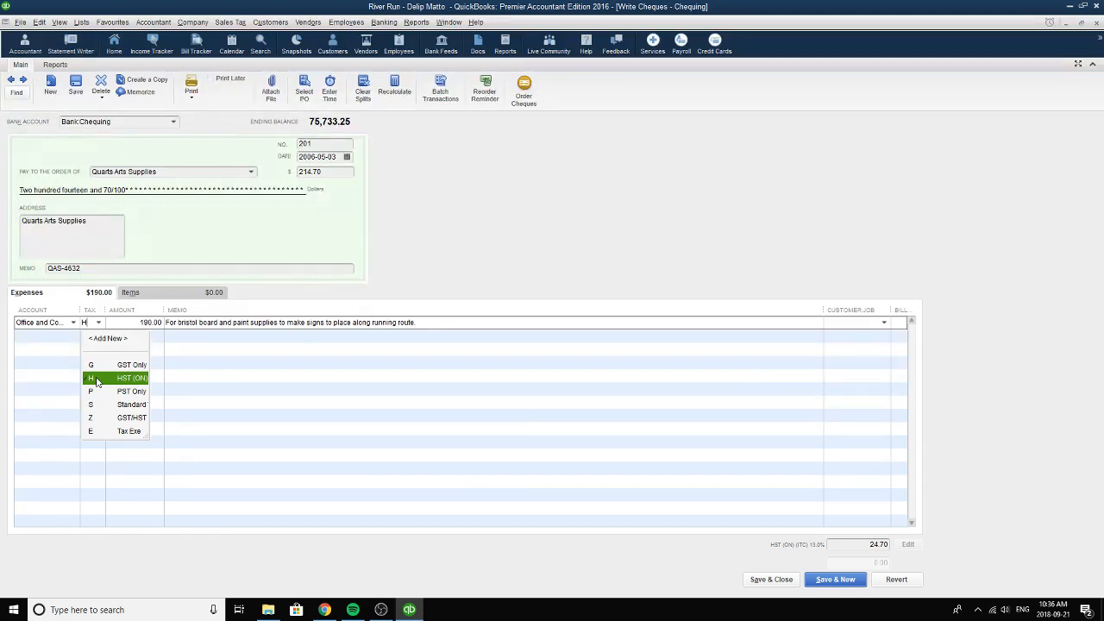
{"action": "left_click", "coordinate": [96, 380]}
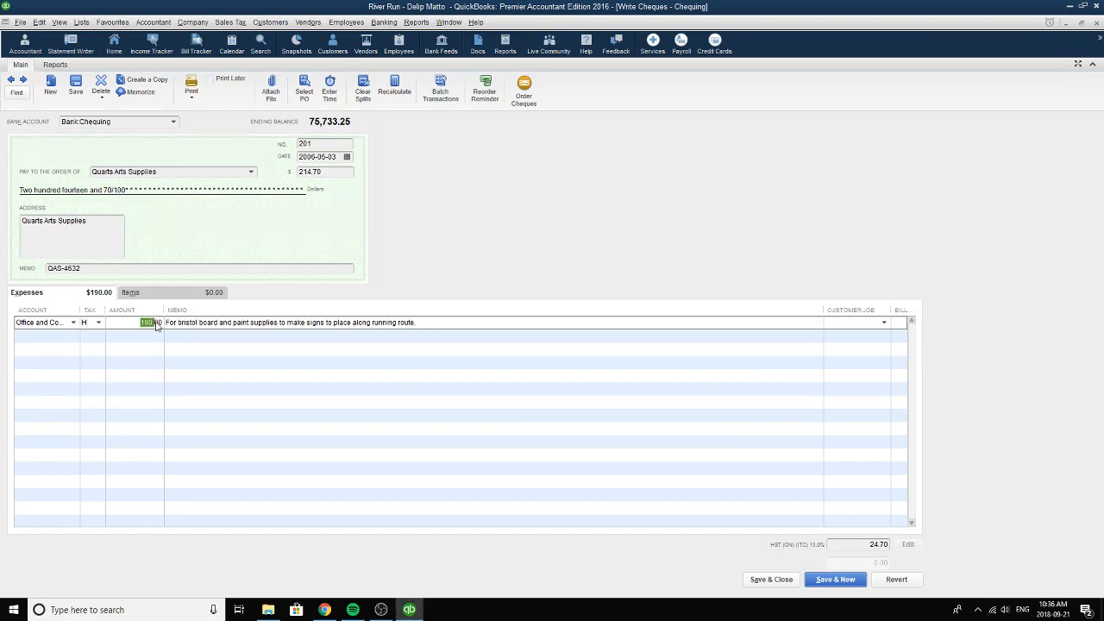
Review the amount and memo of the Office and Computer Supplies expense line.
{"action": "left_click_drag", "start_coordinate": [138, 323], "coordinate": [169, 328]}
{"action": "left_click_drag", "start_coordinate": [456, 326], "coordinate": [158, 315]}
{"action": "left_click", "coordinate": [421, 322]}
Recheck the Quarts Arts Supplies cheque's number and total, confirming 2006-05-03 as its date.
{"action": "left_click", "coordinate": [332, 172]}
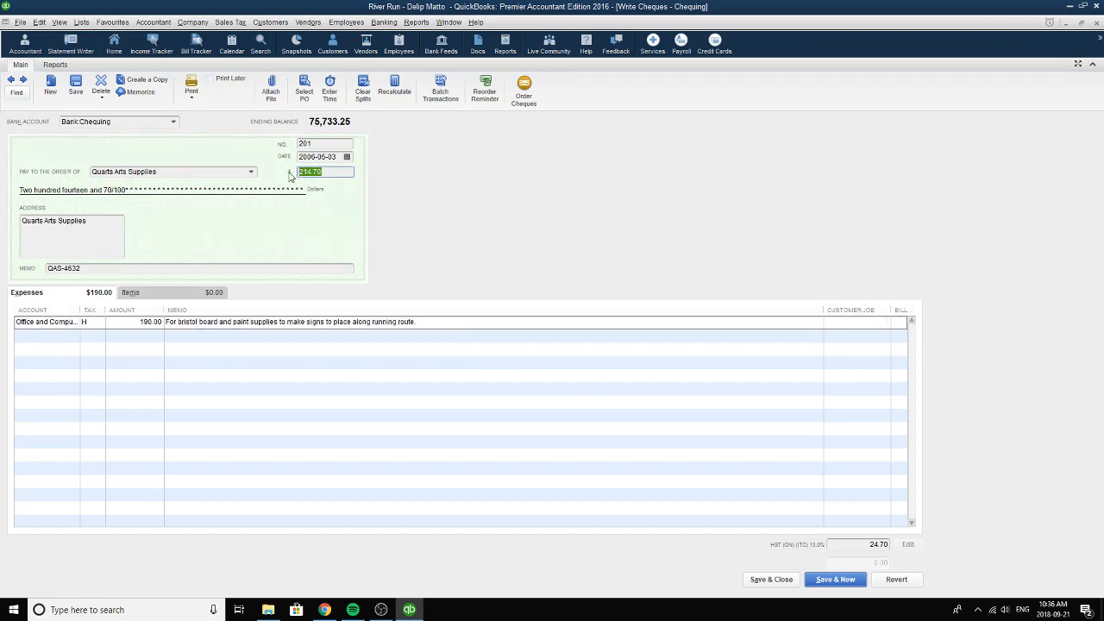
{"action": "left_click", "coordinate": [327, 145]}
{"action": "left_click", "coordinate": [347, 156]}
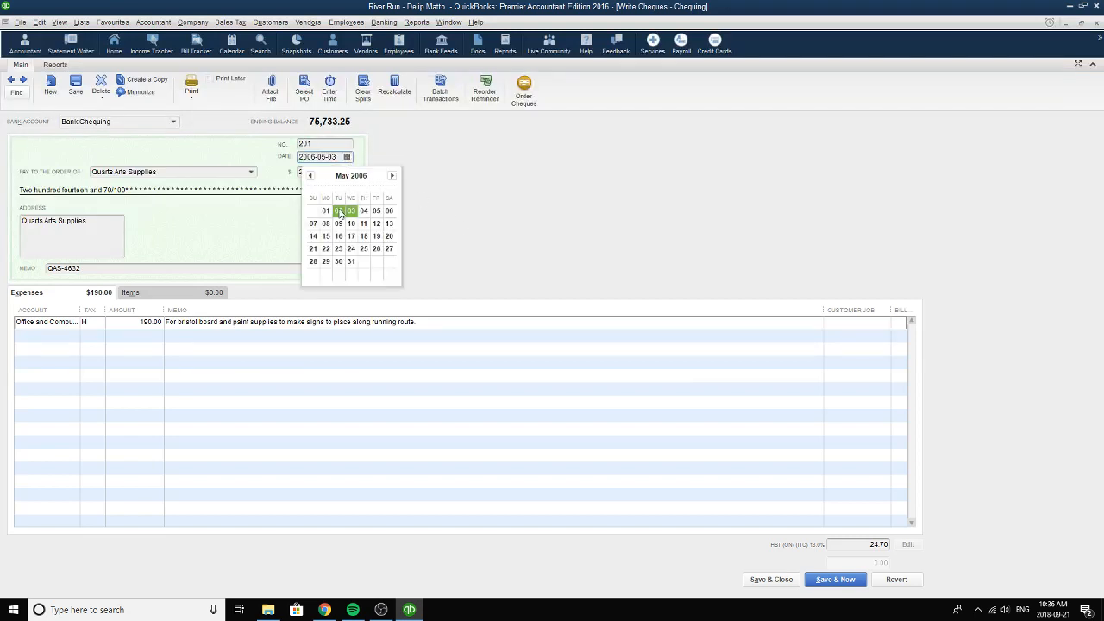
{"action": "left_click", "coordinate": [351, 212]}
{"action": "left_click", "coordinate": [329, 175]}
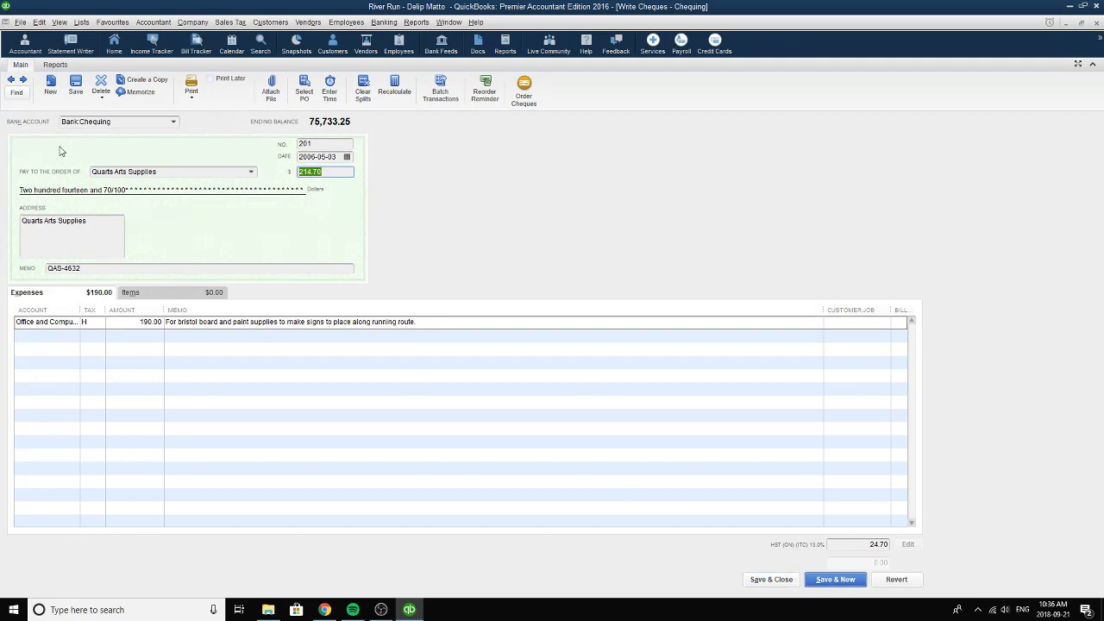
Browse forward through the remaining Chequing cheques, then back to the cash transfer cheque dated 2006-05-18.
{"action": "left_click", "coordinate": [25, 79]}
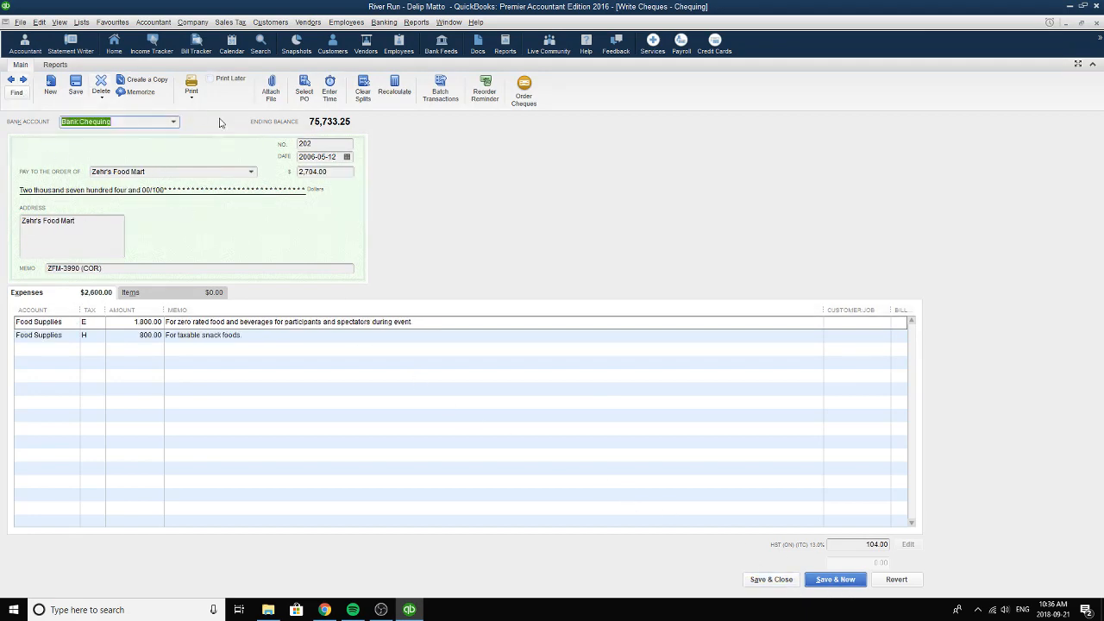
{"action": "left_click", "coordinate": [24, 80]}
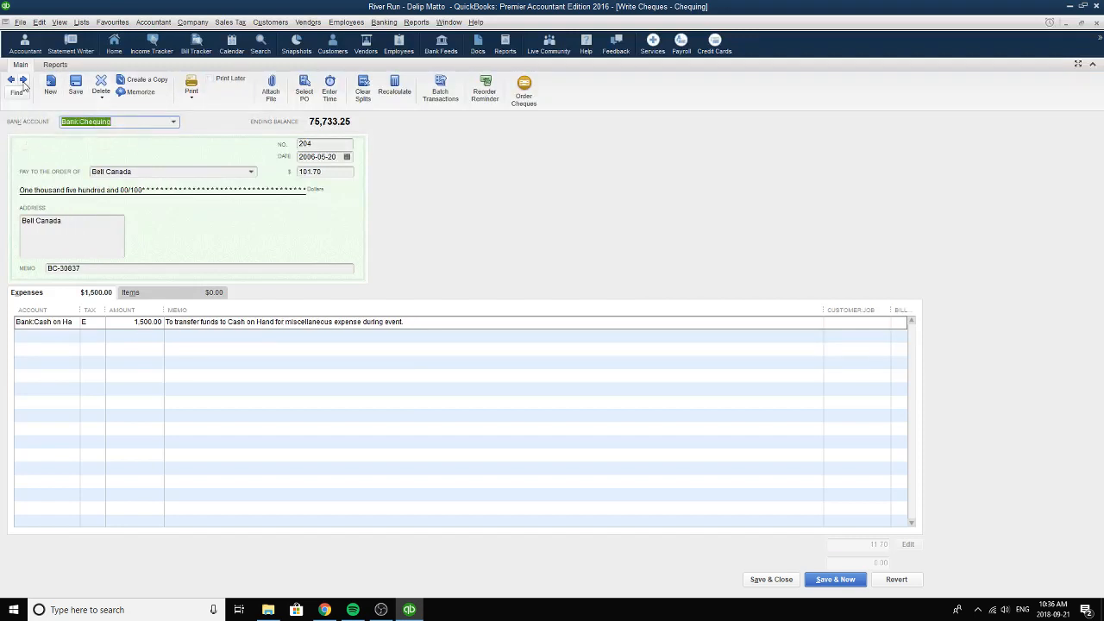
{"action": "left_click", "coordinate": [24, 81]}
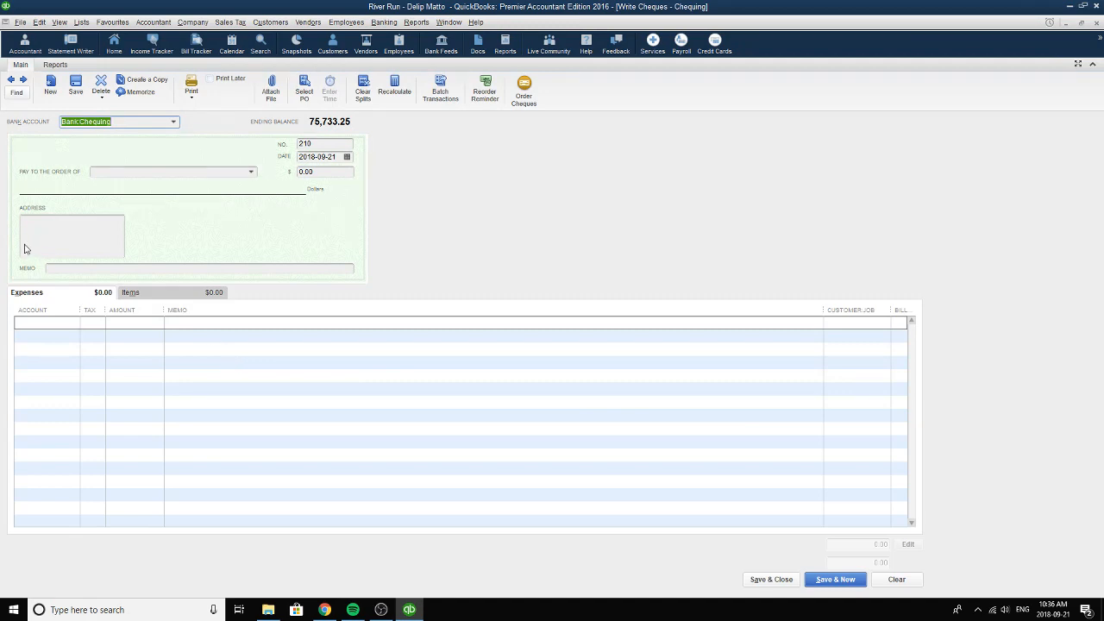
{"action": "left_click", "coordinate": [11, 80]}
{"action": "left_click", "coordinate": [10, 80]}
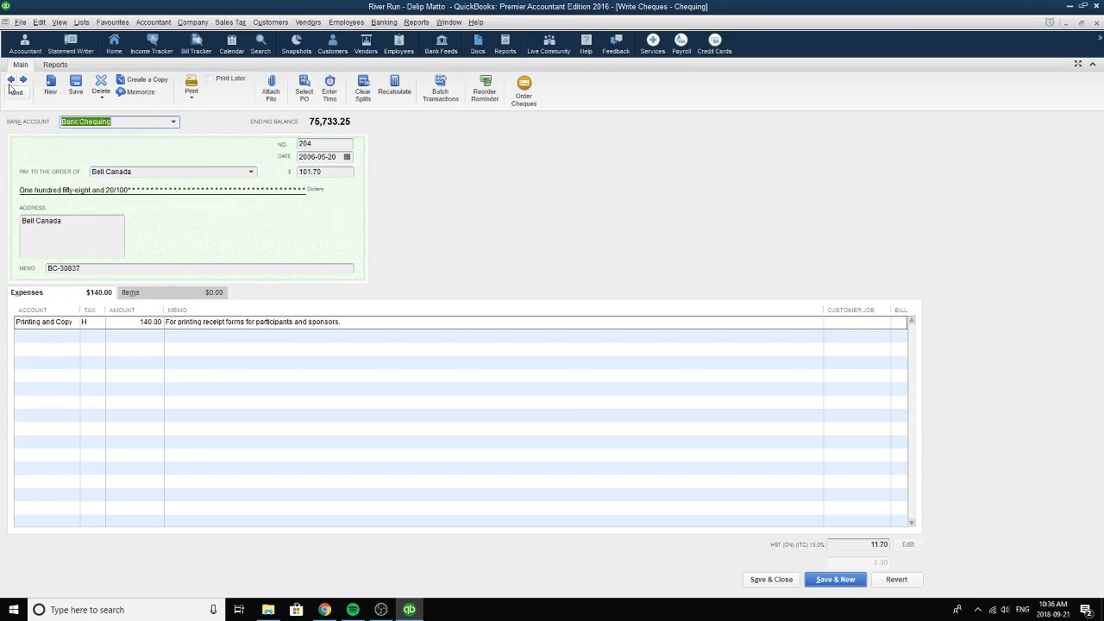
{"action": "left_click", "coordinate": [10, 80]}
{"action": "left_click", "coordinate": [11, 80]}
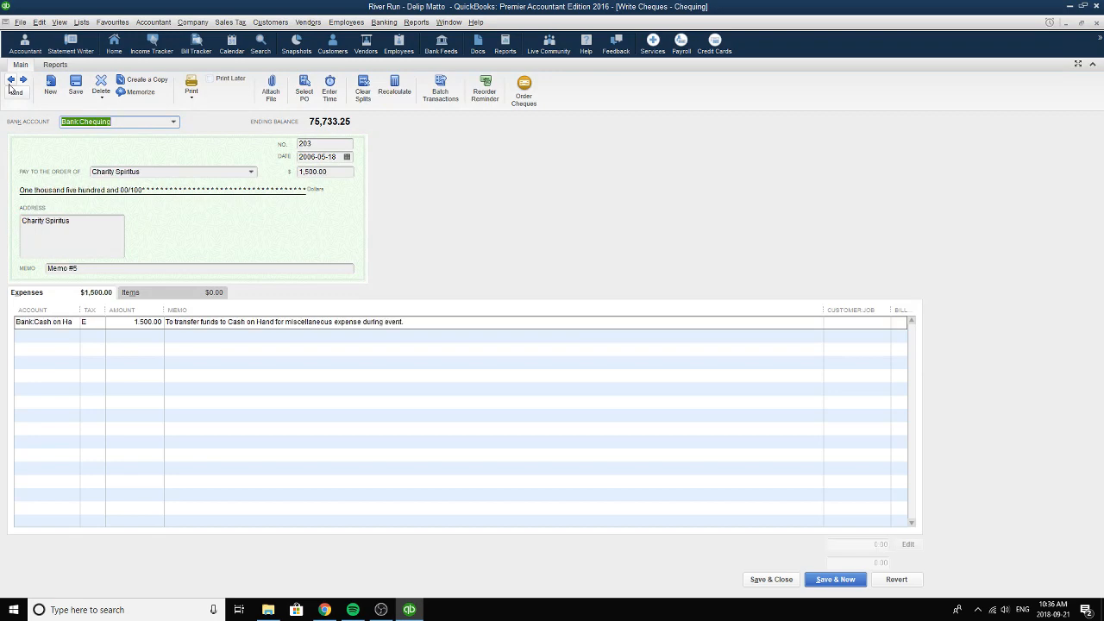
Go back to the Zehr's Food Mart cheque dated 2006-05-12 and select Chequing as its bank account.
{"action": "left_click", "coordinate": [10, 80]}
{"action": "left_click", "coordinate": [11, 80]}
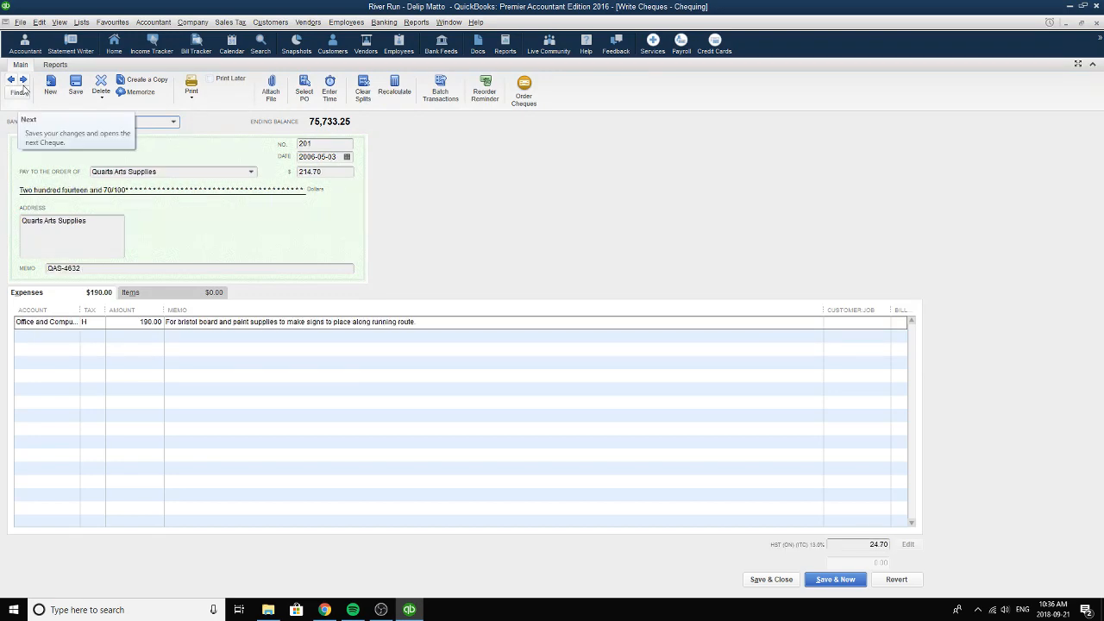
{"action": "left_click", "coordinate": [23, 81]}
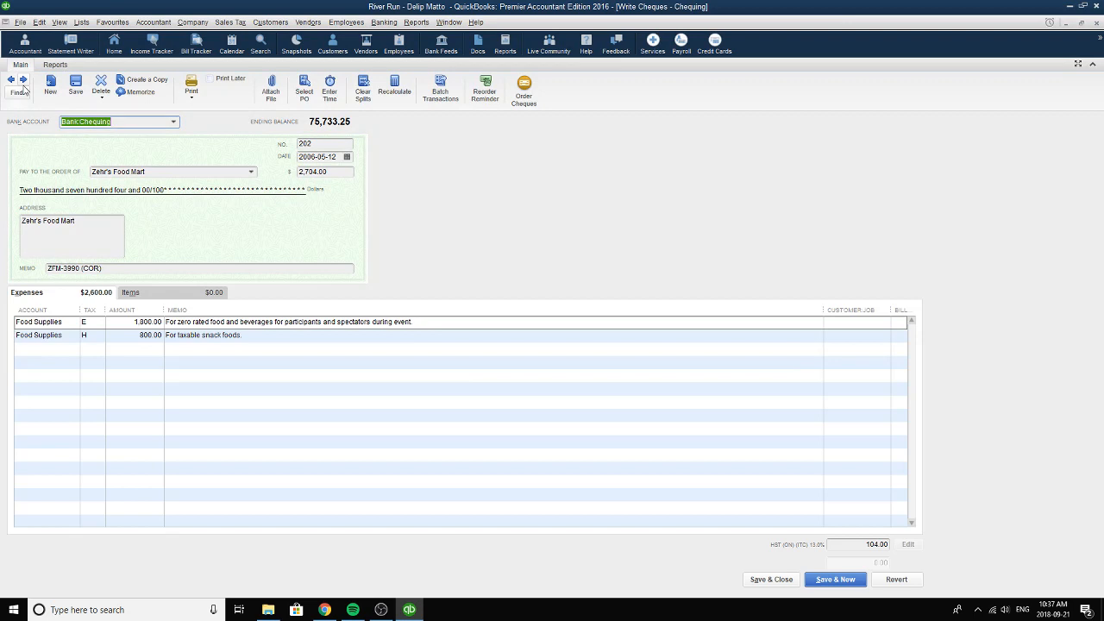
{"action": "left_click", "coordinate": [175, 123]}
{"action": "left_click", "coordinate": [91, 192]}
Select the vendor Zehr's Food Mart as the cheque's payee.
{"action": "left_click", "coordinate": [232, 174]}
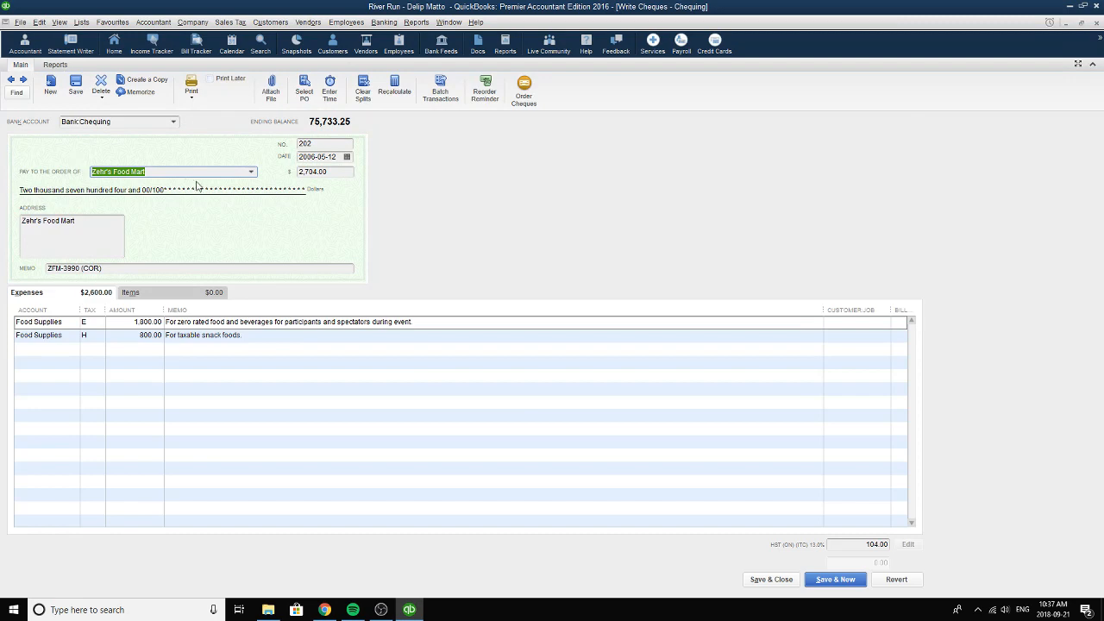
{"action": "left_click", "coordinate": [251, 172]}
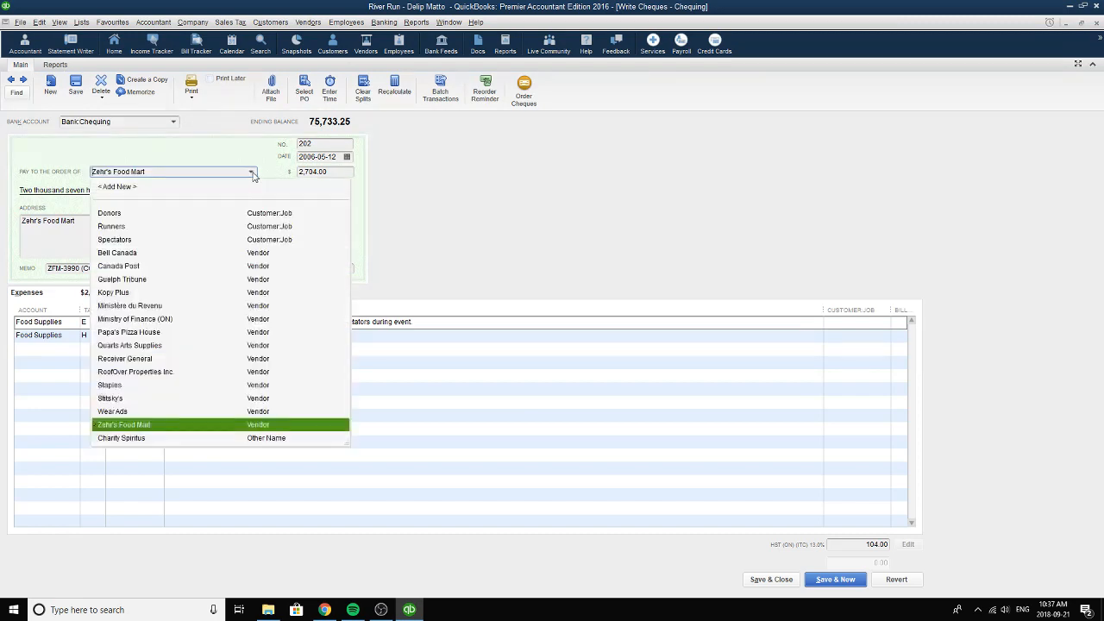
{"action": "left_click", "coordinate": [159, 425]}
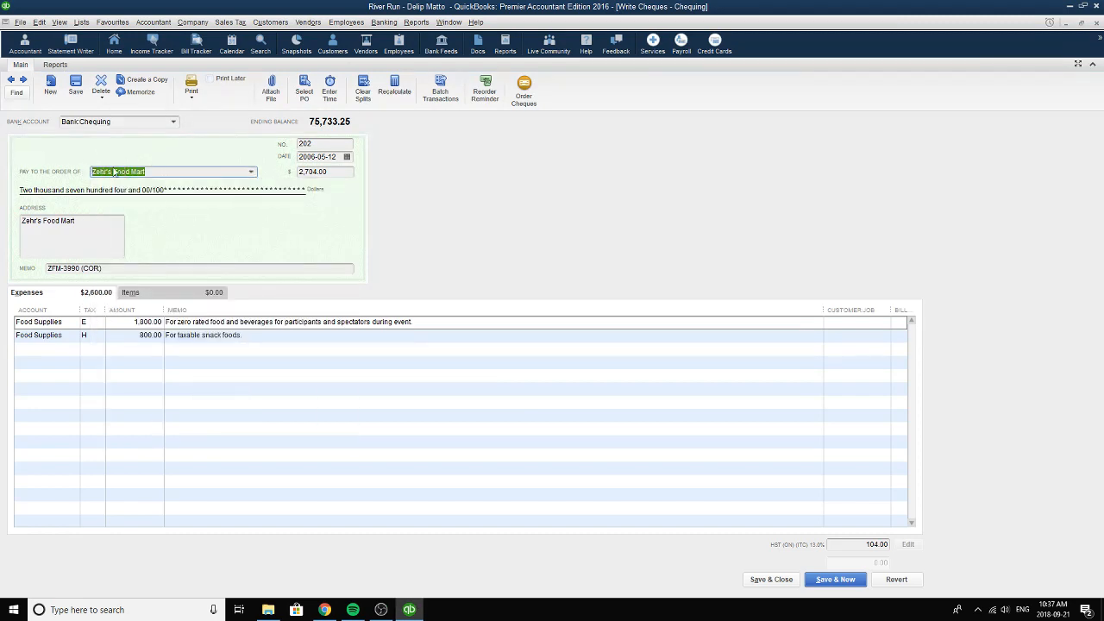
{"action": "left_click", "coordinate": [254, 173]}
{"action": "left_click", "coordinate": [127, 423]}
Set the Zehr's Food Mart cheque's date to 2006-05-12 and check its number and total.
{"action": "left_click", "coordinate": [347, 158]}
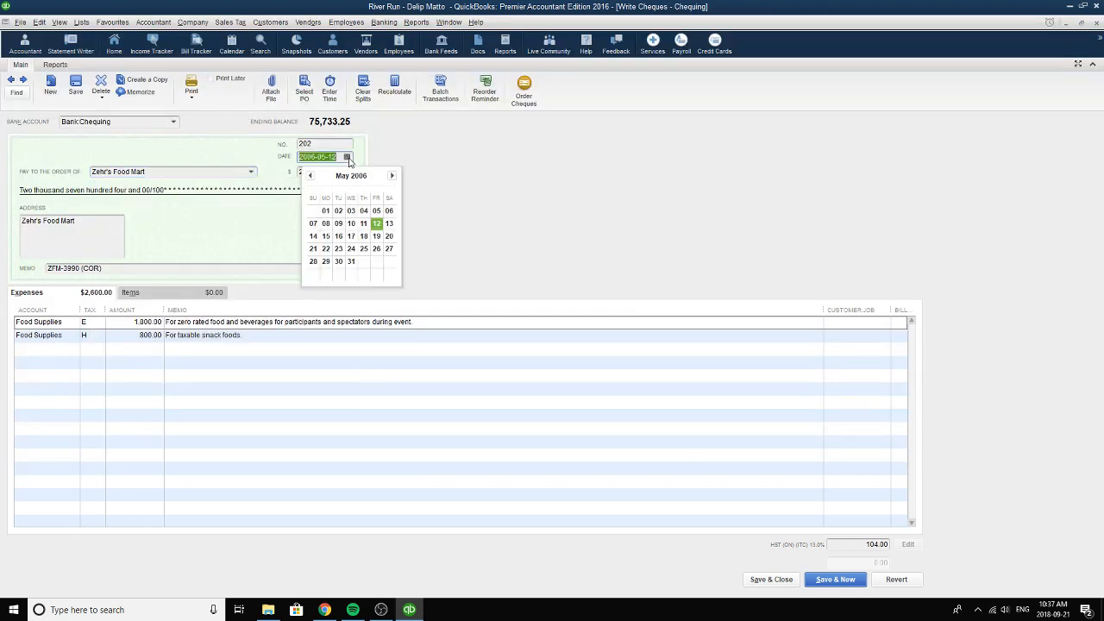
{"action": "left_click", "coordinate": [377, 227]}
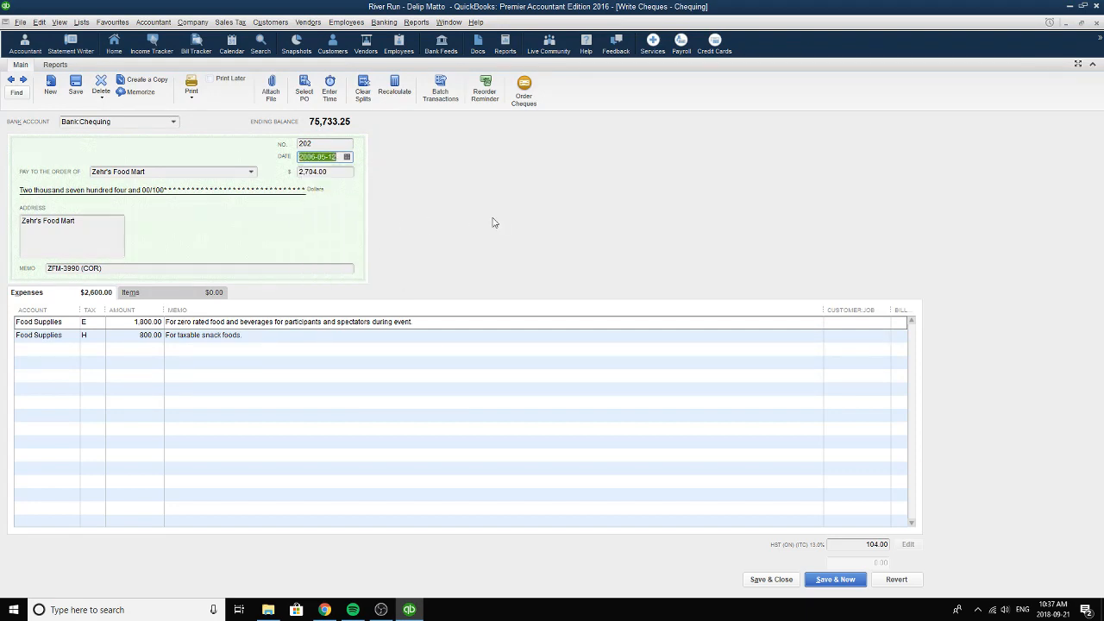
{"action": "left_click", "coordinate": [321, 145]}
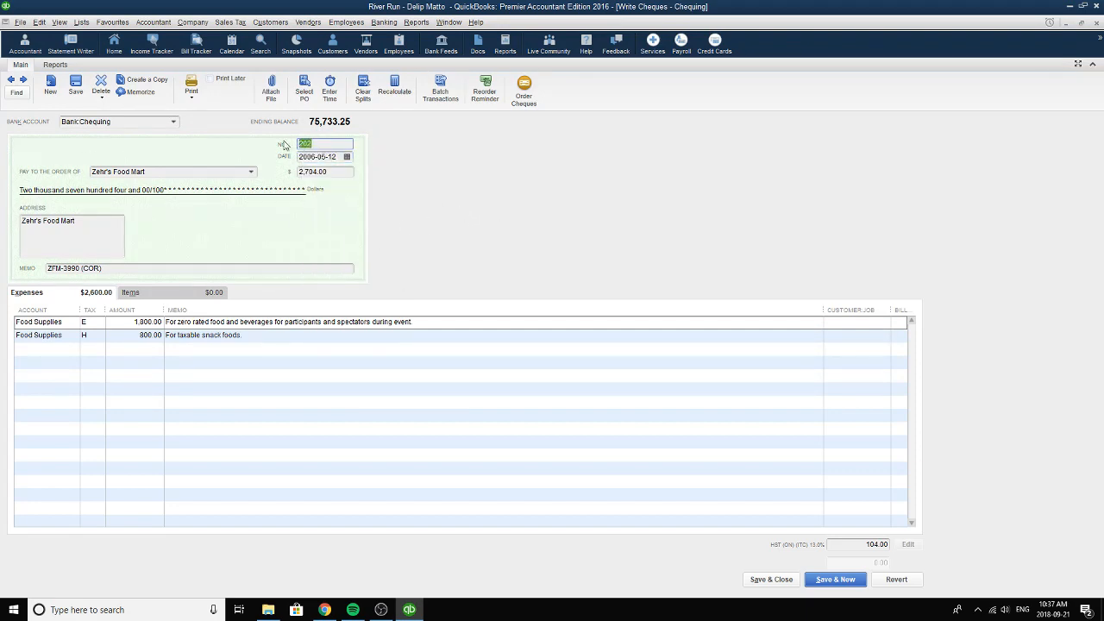
{"action": "left_click", "coordinate": [343, 172]}
Review the reference in the Zehr's Food Mart cheque's memo.
{"action": "left_click", "coordinate": [124, 269]}
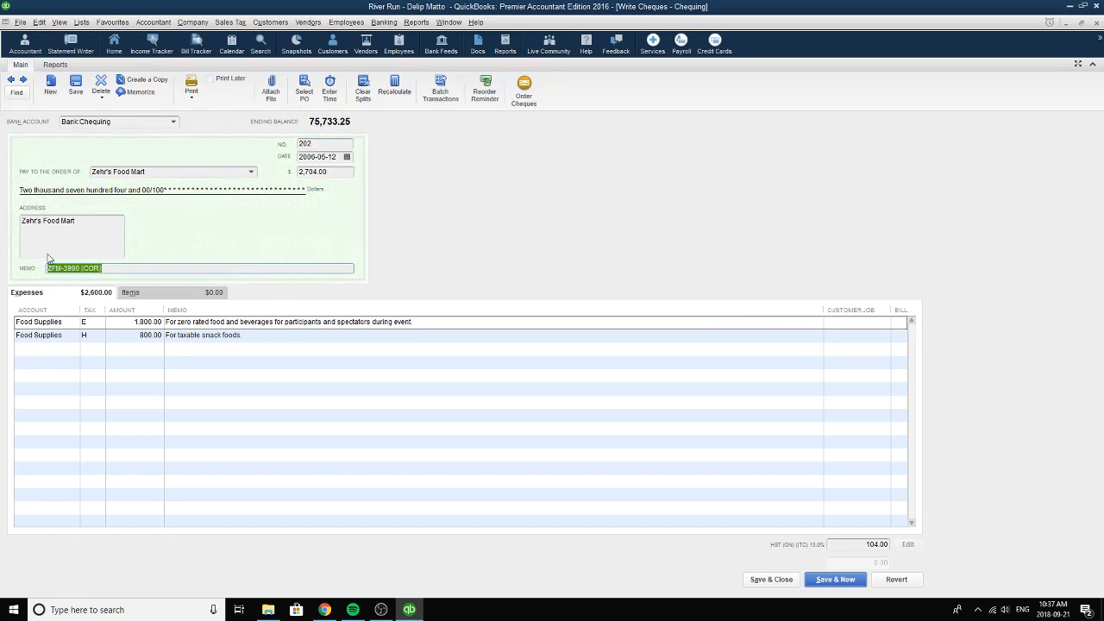
{"action": "left_click", "coordinate": [80, 268]}
{"action": "left_click_drag", "start_coordinate": [80, 269], "coordinate": [12, 272]}
{"action": "mouse_move", "coordinate": [49, 268]}
{"action": "left_mouse_down"}
{"action": "mouse_move", "coordinate": [139, 272]}
{"action": "mouse_move", "coordinate": [49, 268]}
{"action": "left_mouse_up"}
{"action": "left_click", "coordinate": [49, 268]}
Set the first expense line's account to Food Supplies and its tax code to E.
{"action": "left_click", "coordinate": [71, 325]}
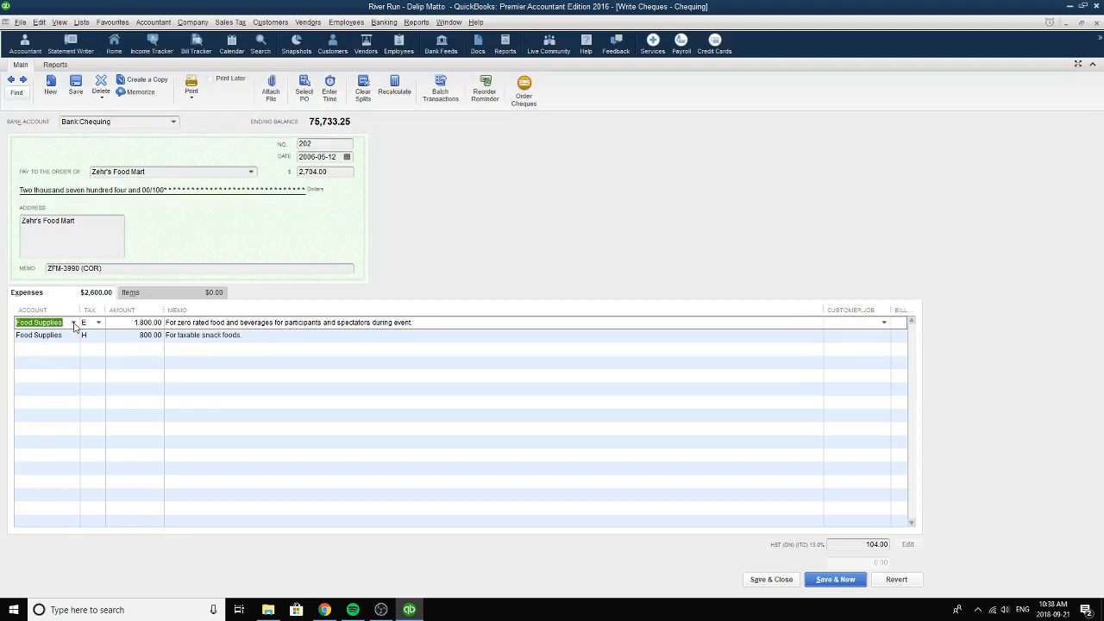
{"action": "left_click", "coordinate": [73, 323]}
{"action": "left_click", "coordinate": [50, 405]}
{"action": "left_click", "coordinate": [103, 325]}
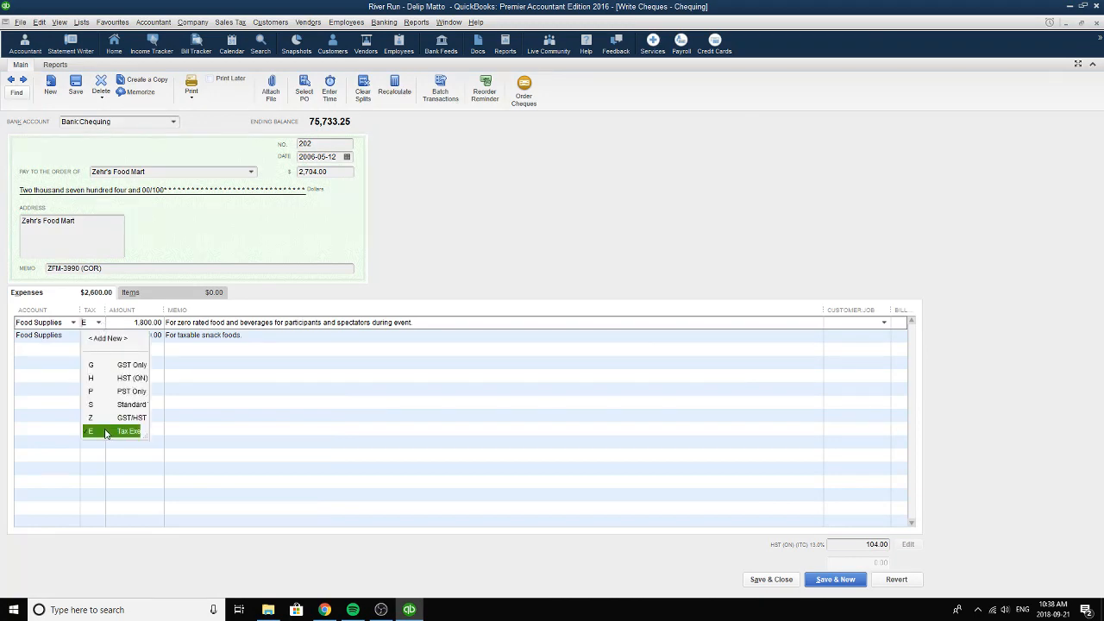
{"action": "left_click", "coordinate": [105, 431]}
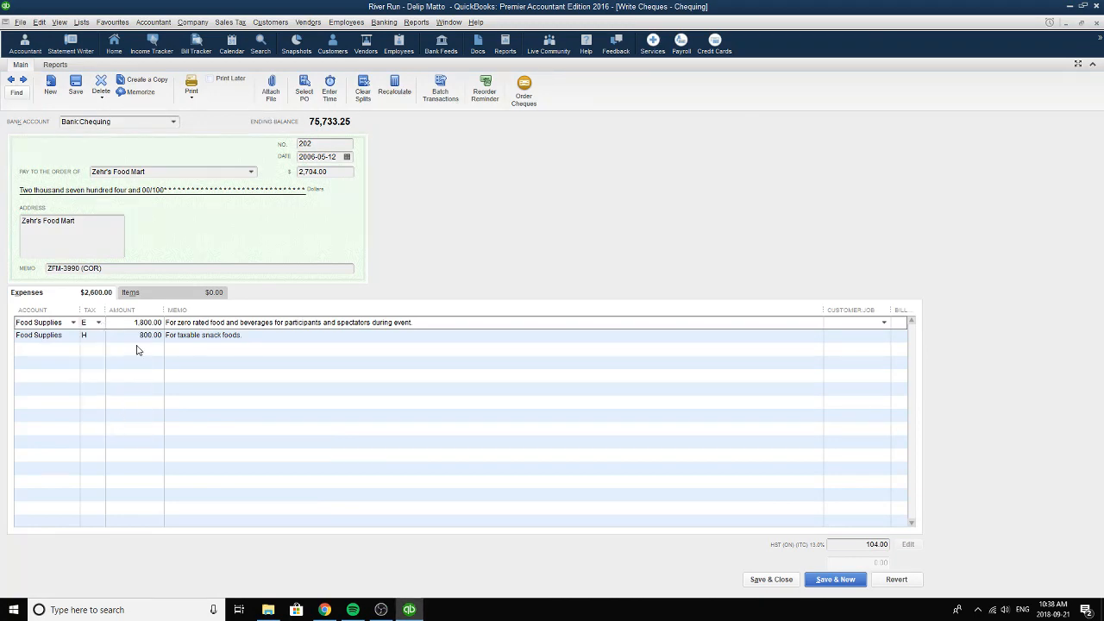
Review the zero rated food line's amount and memo, reselecting tax code E.
{"action": "left_click_drag", "start_coordinate": [130, 325], "coordinate": [166, 325]}
{"action": "left_click", "coordinate": [99, 325]}
{"action": "left_click", "coordinate": [106, 431]}
{"action": "left_click_drag", "start_coordinate": [431, 325], "coordinate": [165, 326]}
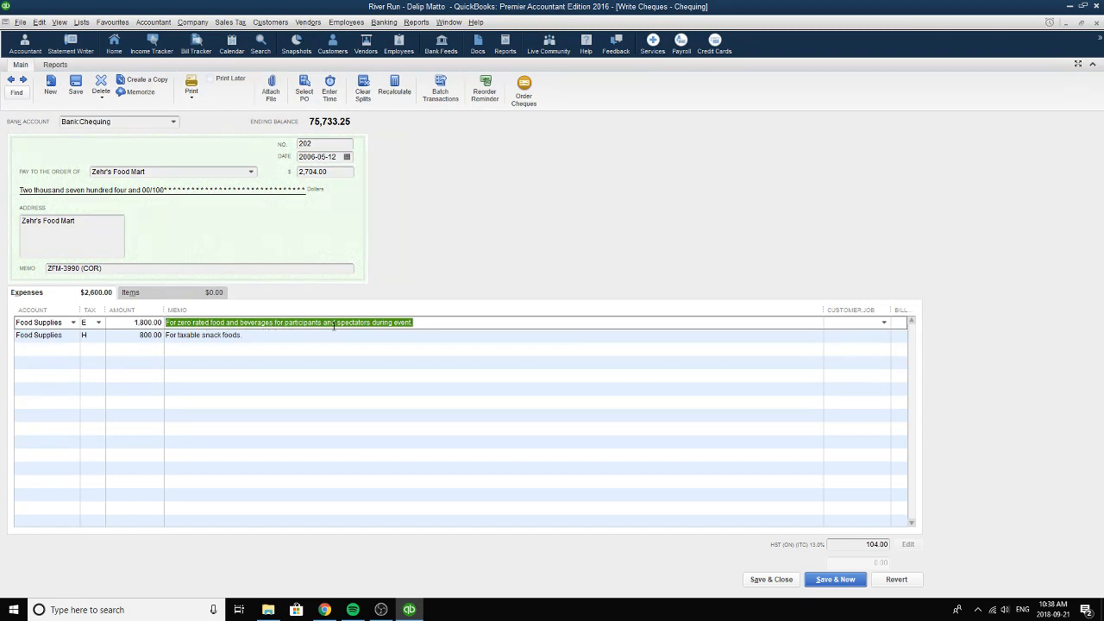
{"action": "left_click", "coordinate": [415, 323]}
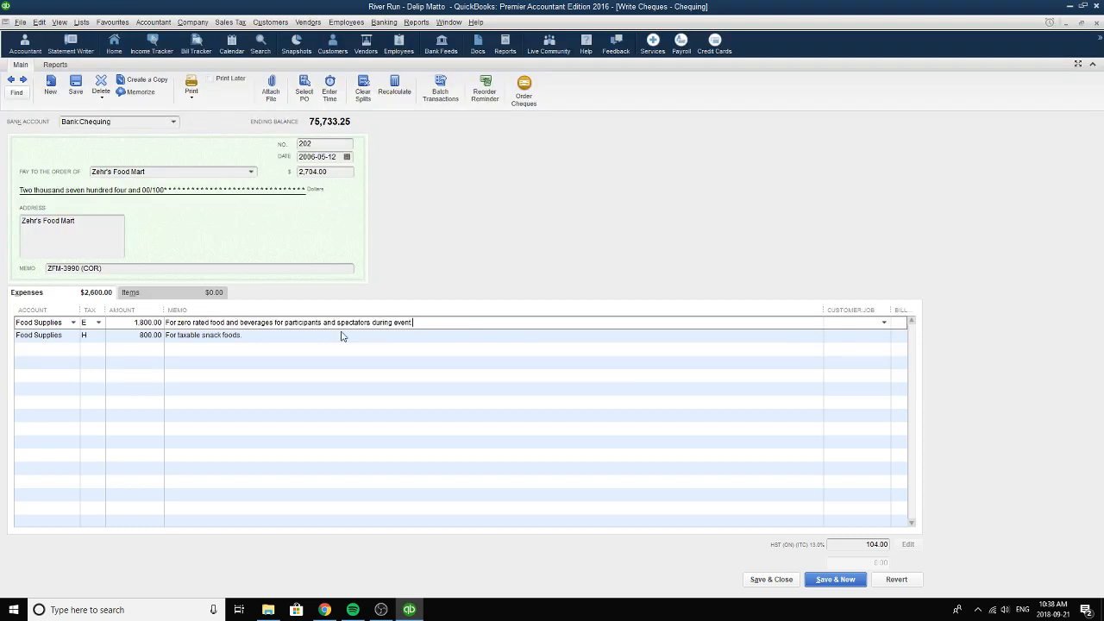
Set the taxable snack foods line's account to Food Supplies and its tax code to H (HST ON).
{"action": "left_click", "coordinate": [76, 336]}
{"action": "left_click", "coordinate": [73, 335]}
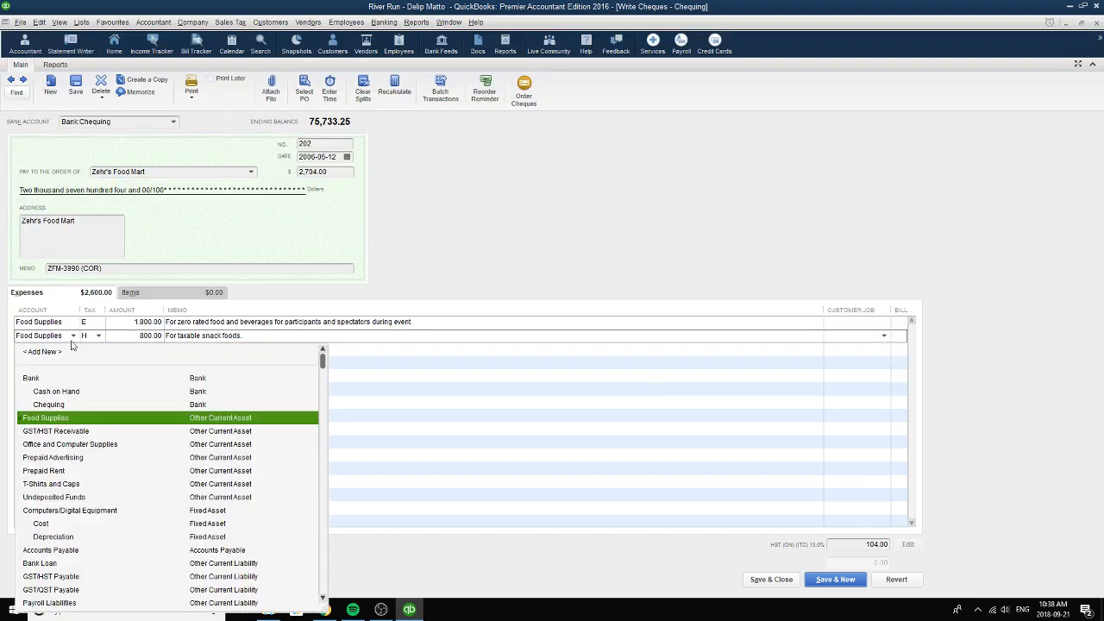
{"action": "left_click", "coordinate": [54, 420]}
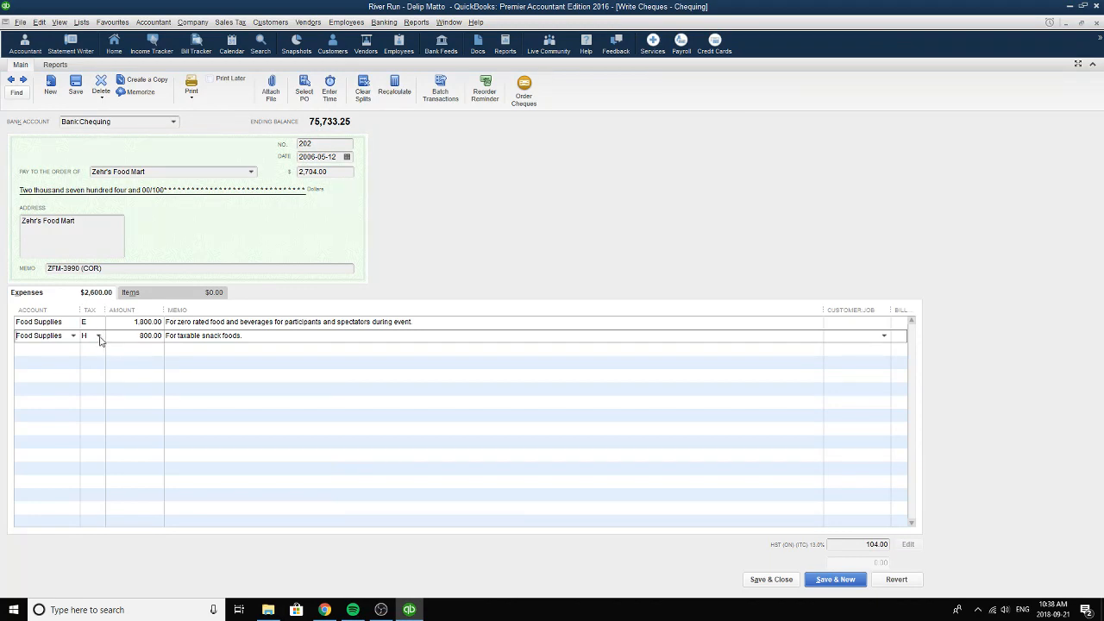
{"action": "left_click", "coordinate": [99, 338]}
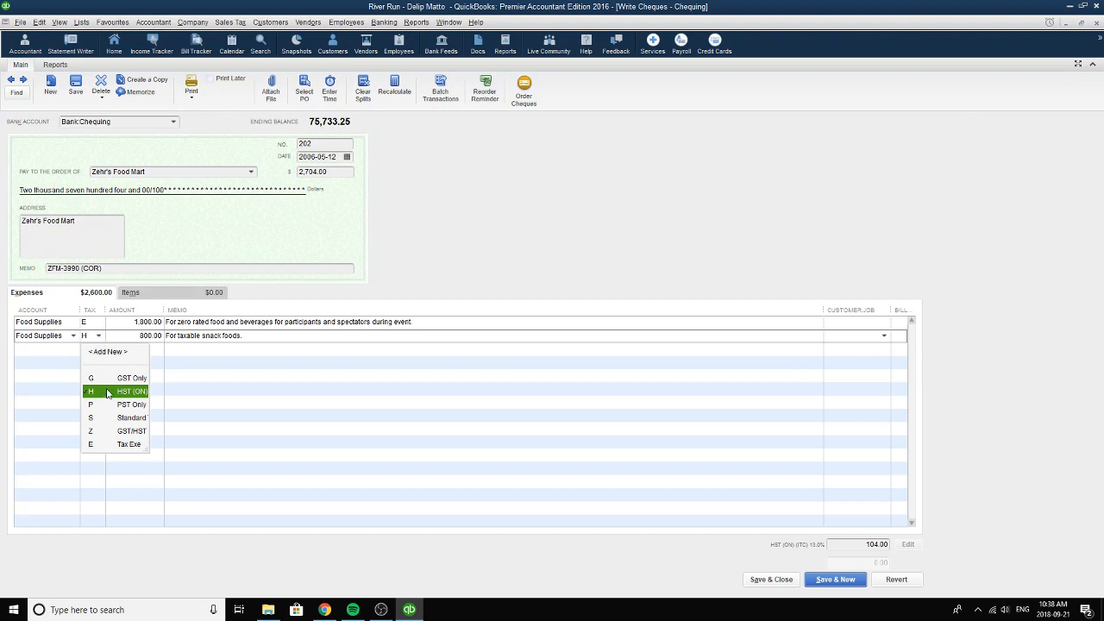
{"action": "left_click", "coordinate": [109, 394]}
Compare the amounts of the two Food Supplies lines and reselect tax code H for the taxable snack foods line.
{"action": "left_click", "coordinate": [162, 341]}
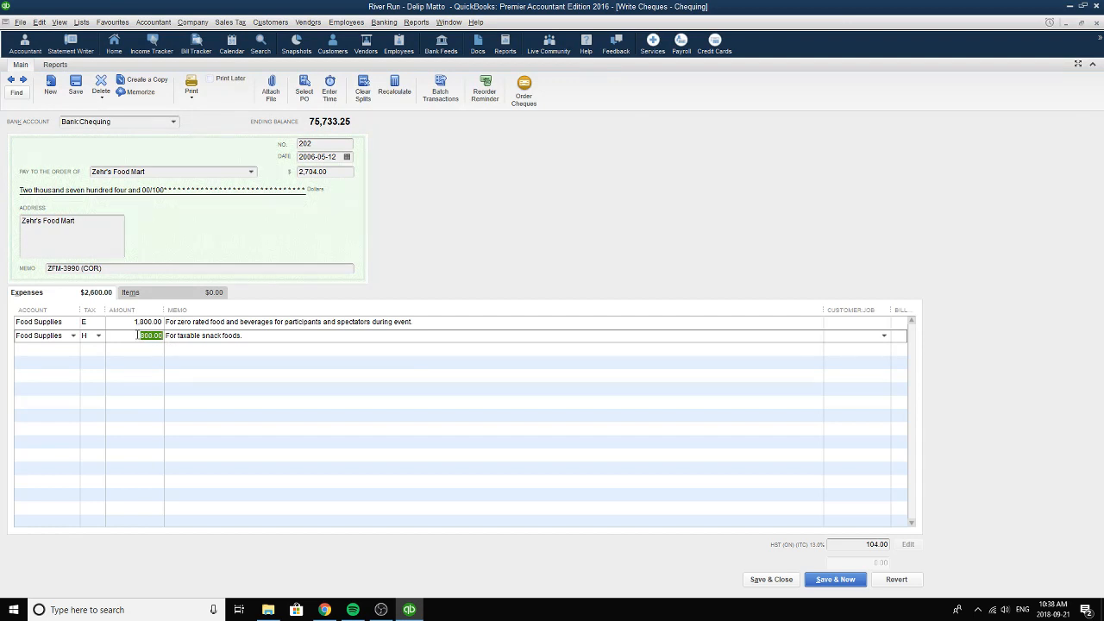
{"action": "left_click_drag", "start_coordinate": [141, 335], "coordinate": [164, 326]}
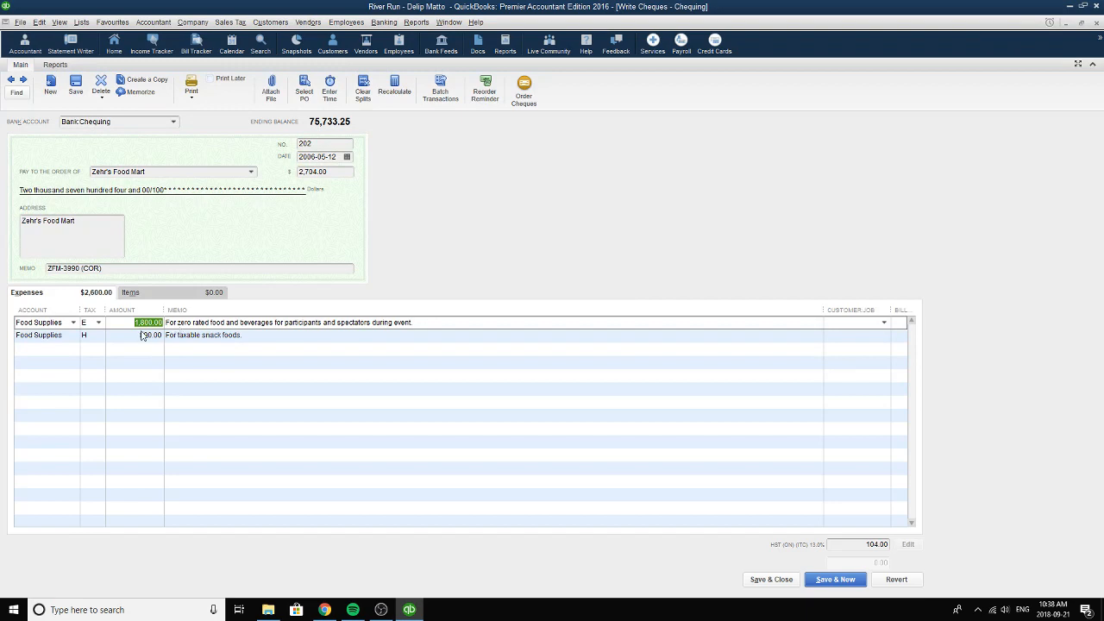
{"action": "left_click", "coordinate": [138, 335]}
{"action": "left_click_drag", "start_coordinate": [138, 335], "coordinate": [162, 336]}
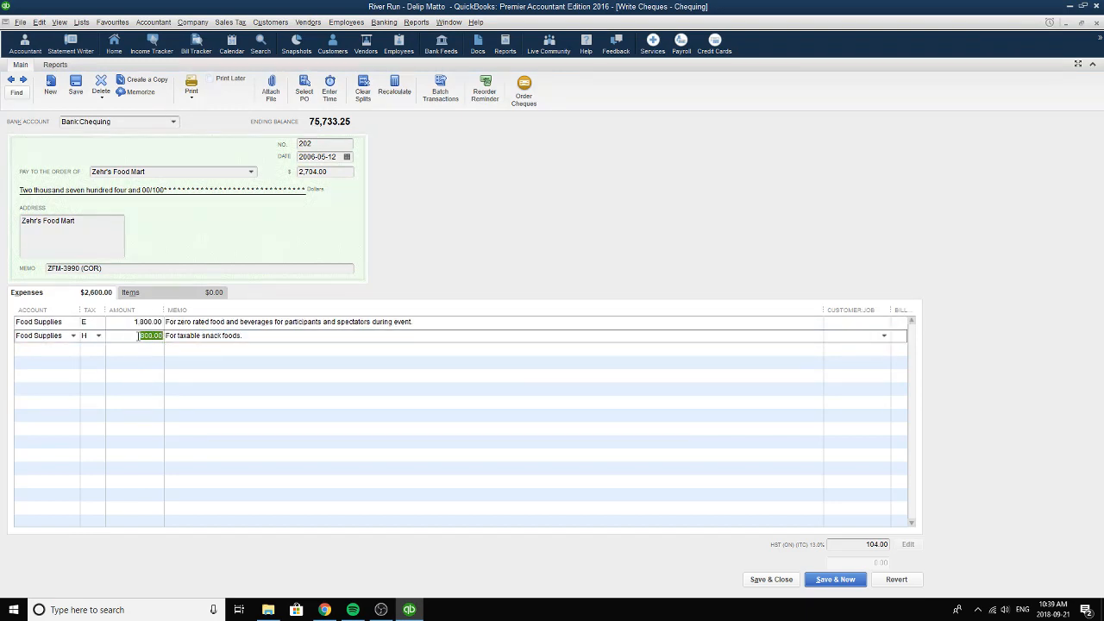
{"action": "left_click", "coordinate": [99, 337]}
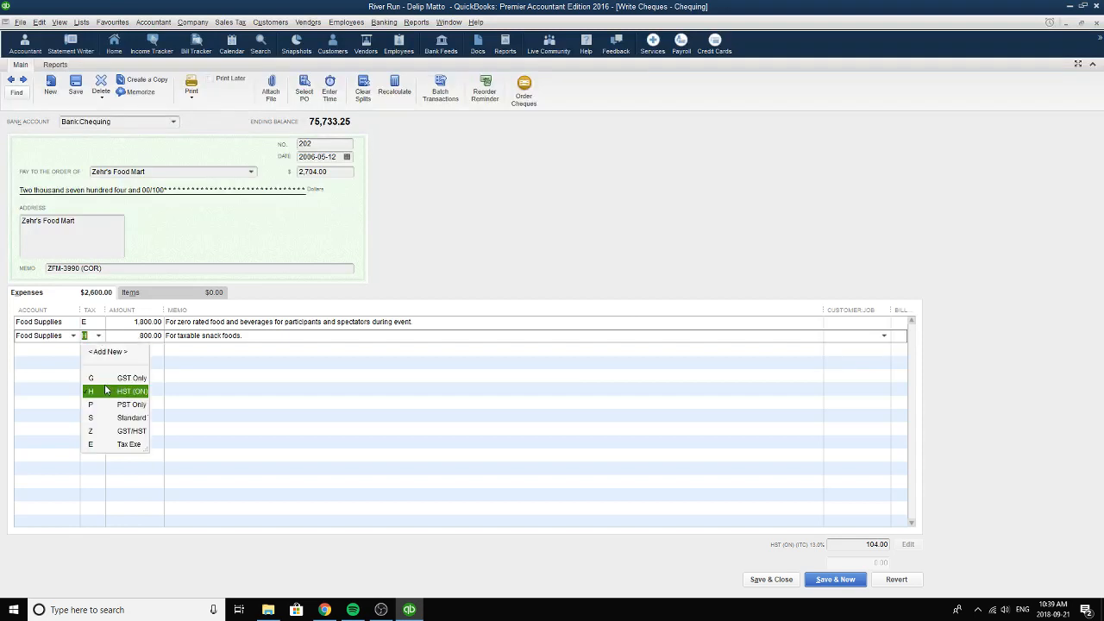
{"action": "left_click", "coordinate": [100, 393]}
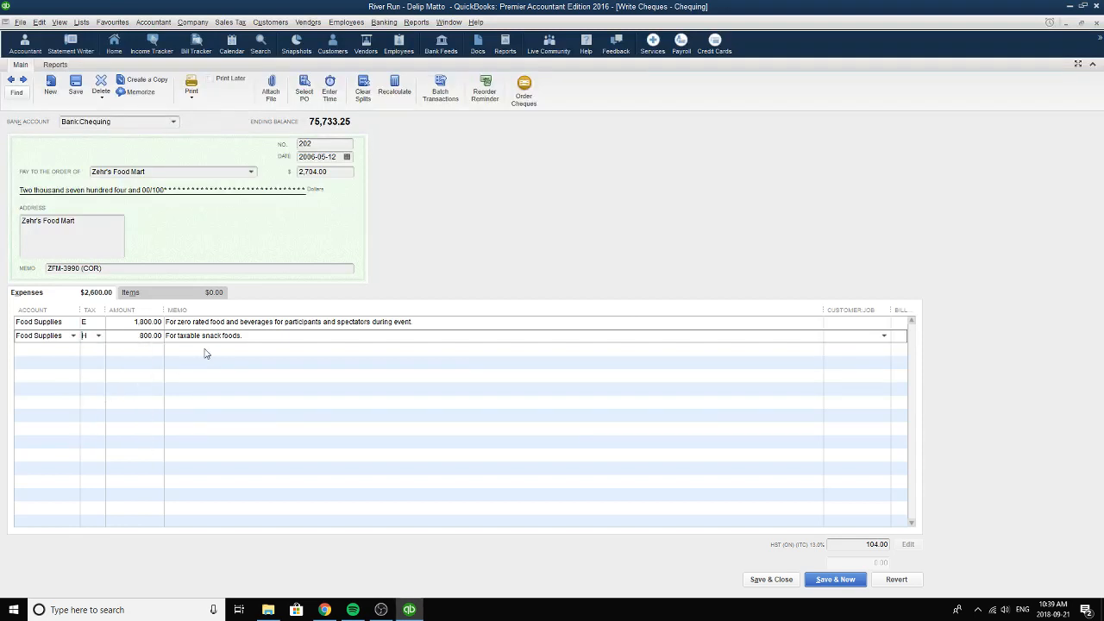
Review the snack foods line's memo and the cheque's total before moving on to the next Chequing cheque.
{"action": "left_click", "coordinate": [157, 342]}
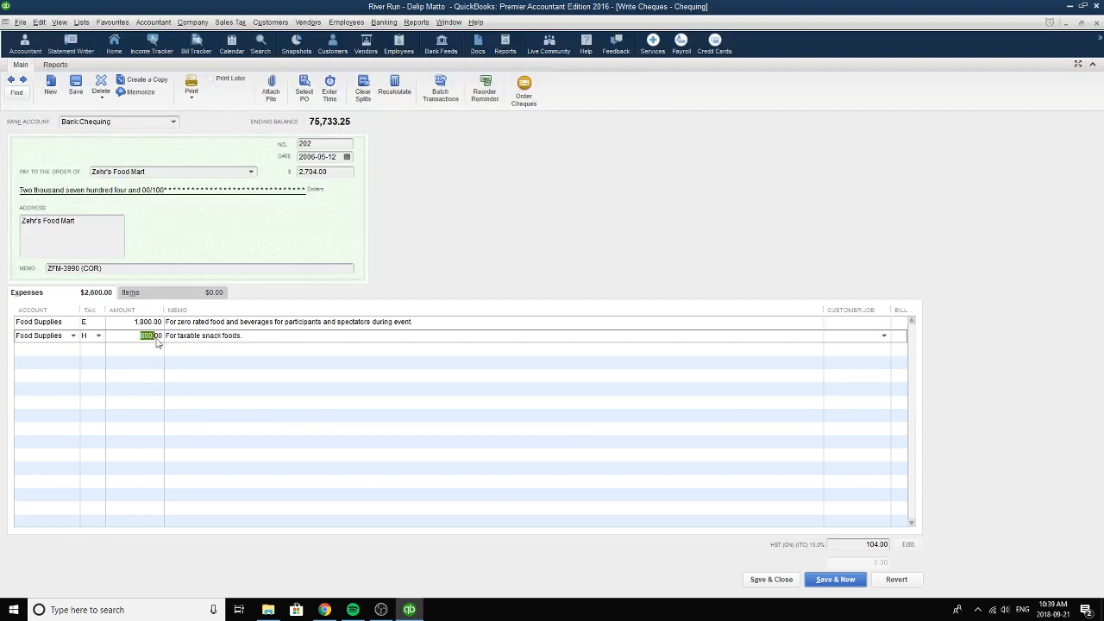
{"action": "left_click", "coordinate": [274, 341]}
{"action": "left_click", "coordinate": [261, 340]}
{"action": "left_click", "coordinate": [341, 172]}
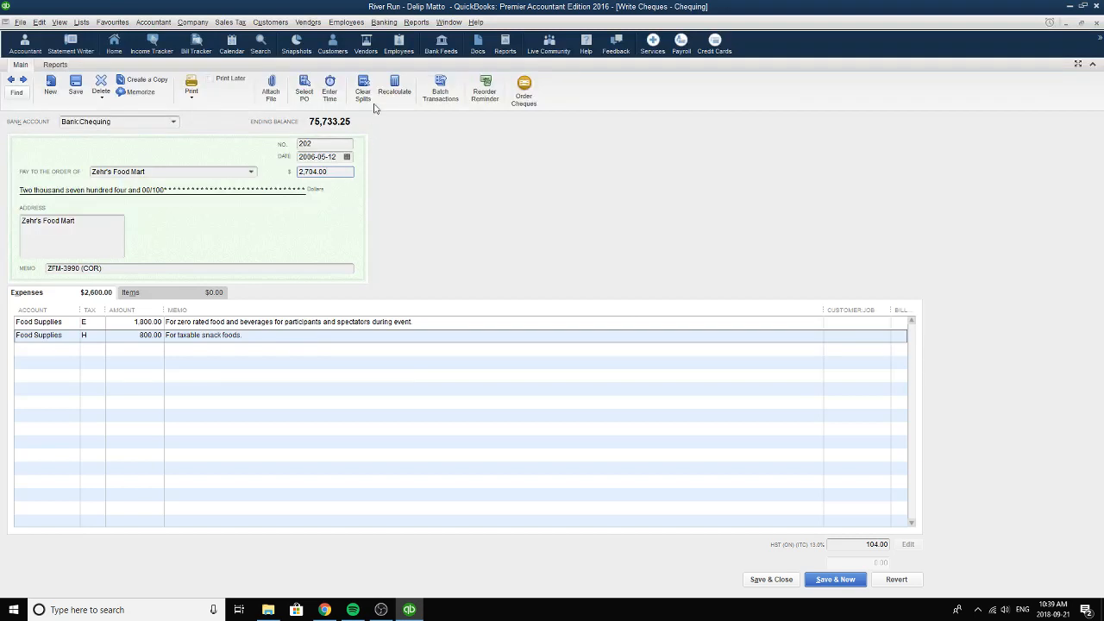
{"action": "double_click", "coordinate": [343, 175]}
{"action": "left_click", "coordinate": [24, 80]}
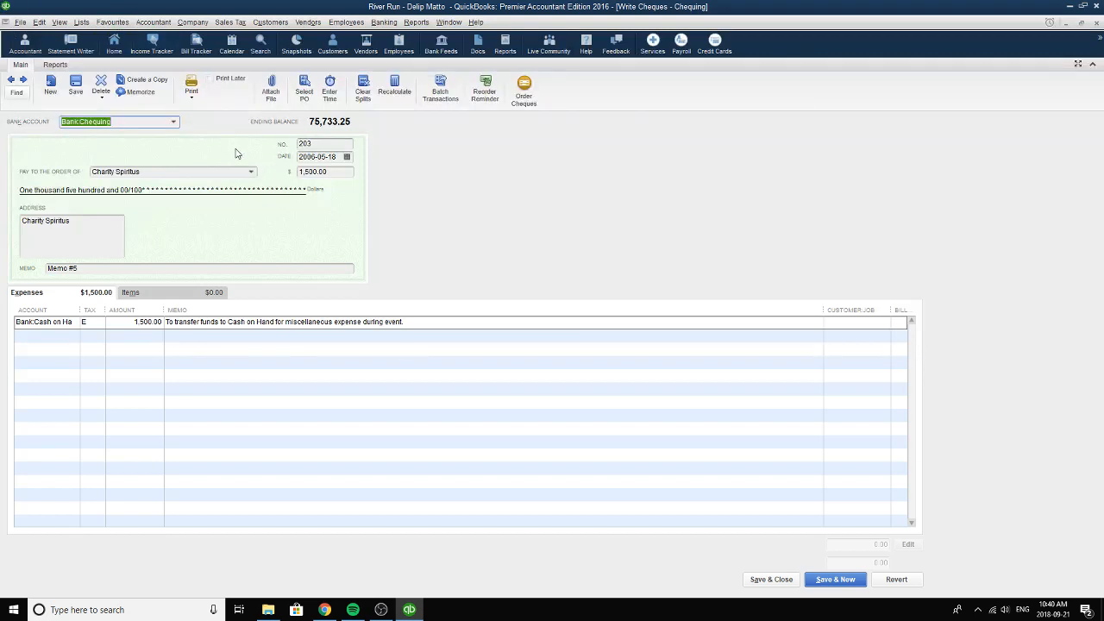
{"action": "key", "text": "XF86AudioLowerVolume"}
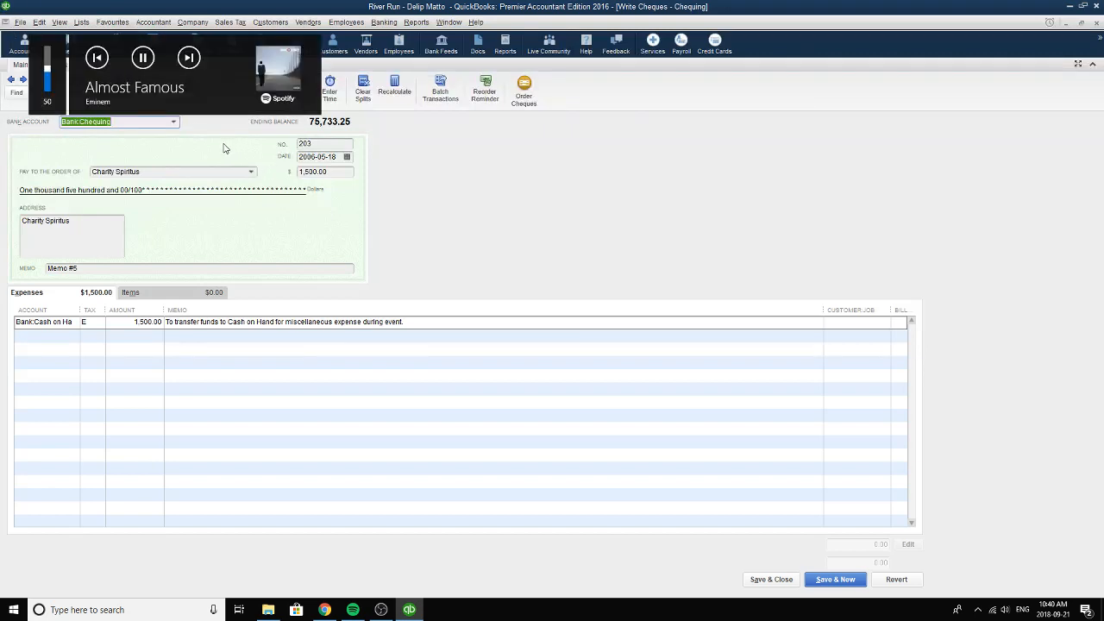
{"action": "key", "text": "XF86AudioNext"}
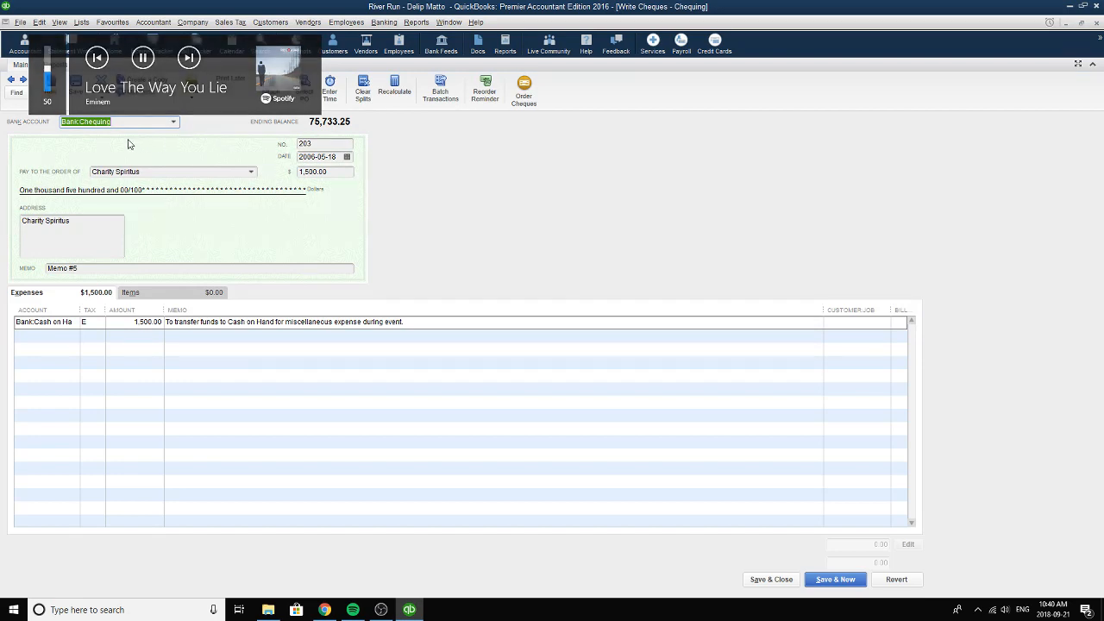
Select Chequing as the cash transfer cheque's bank account and Charity Spiritus as payee, and review its number and memo.
{"action": "left_click", "coordinate": [174, 122]}
{"action": "left_click", "coordinate": [112, 190]}
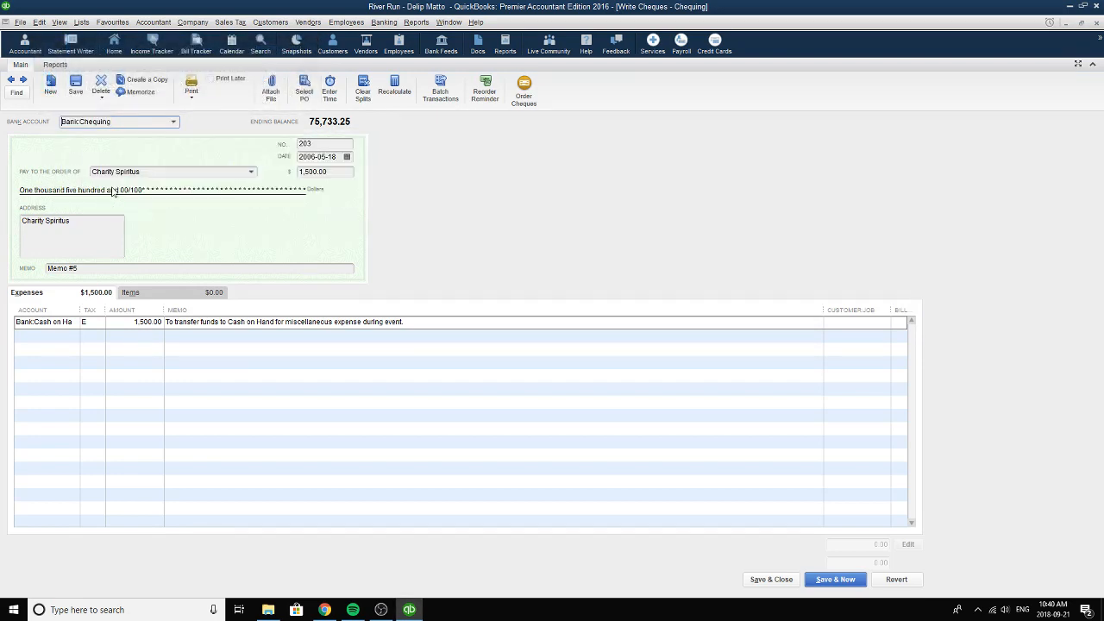
{"action": "left_click", "coordinate": [332, 144]}
{"action": "left_click", "coordinate": [251, 173]}
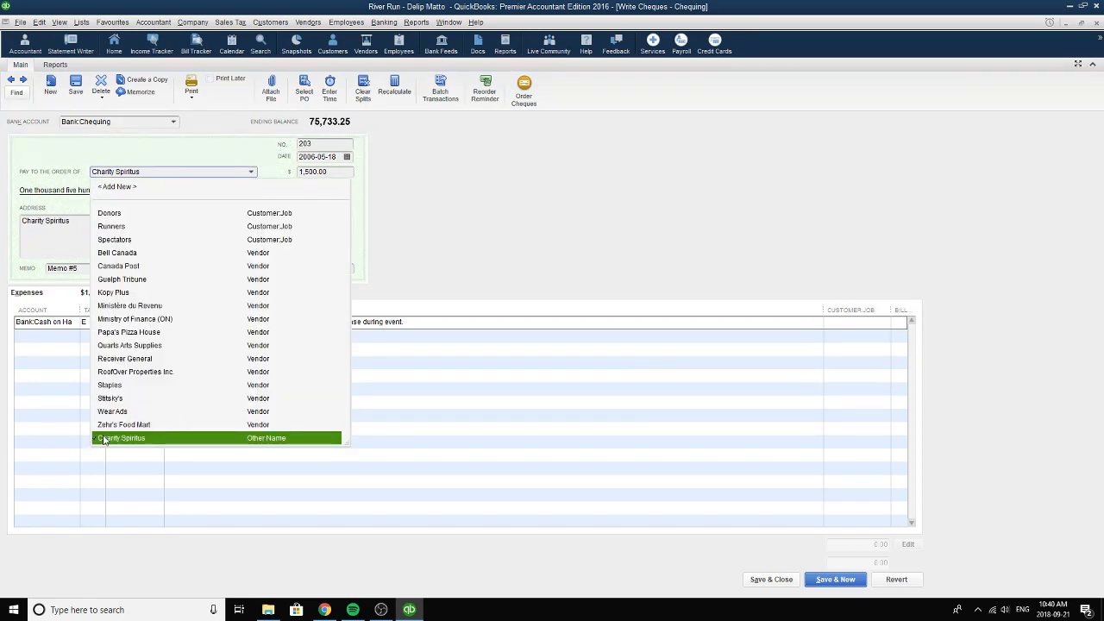
{"action": "left_click", "coordinate": [217, 441]}
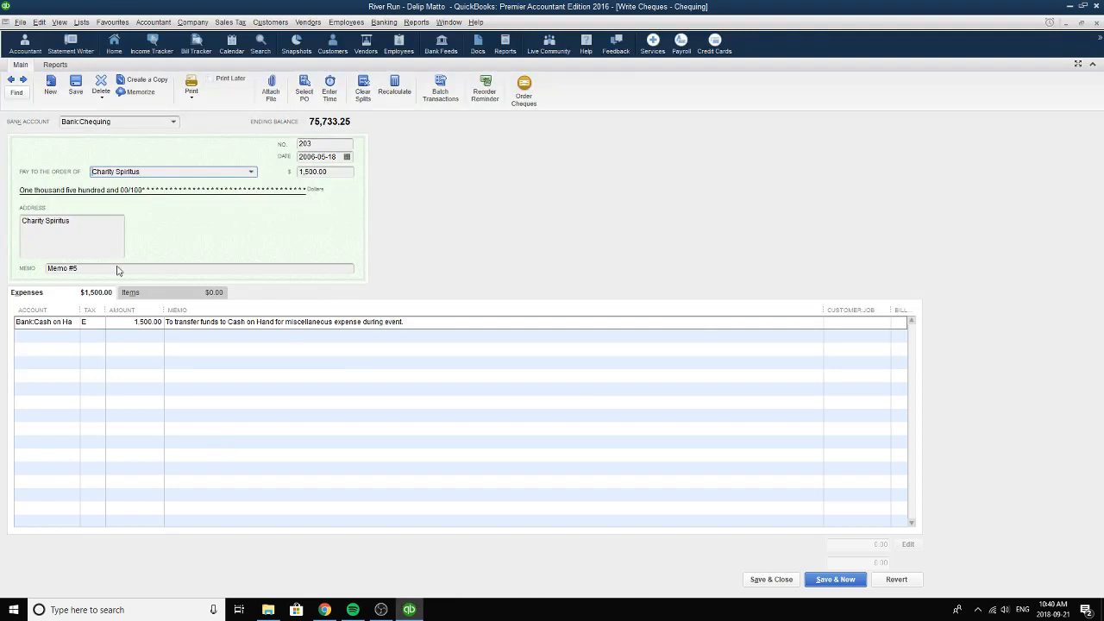
{"action": "left_click_drag", "start_coordinate": [120, 271], "coordinate": [14, 270]}
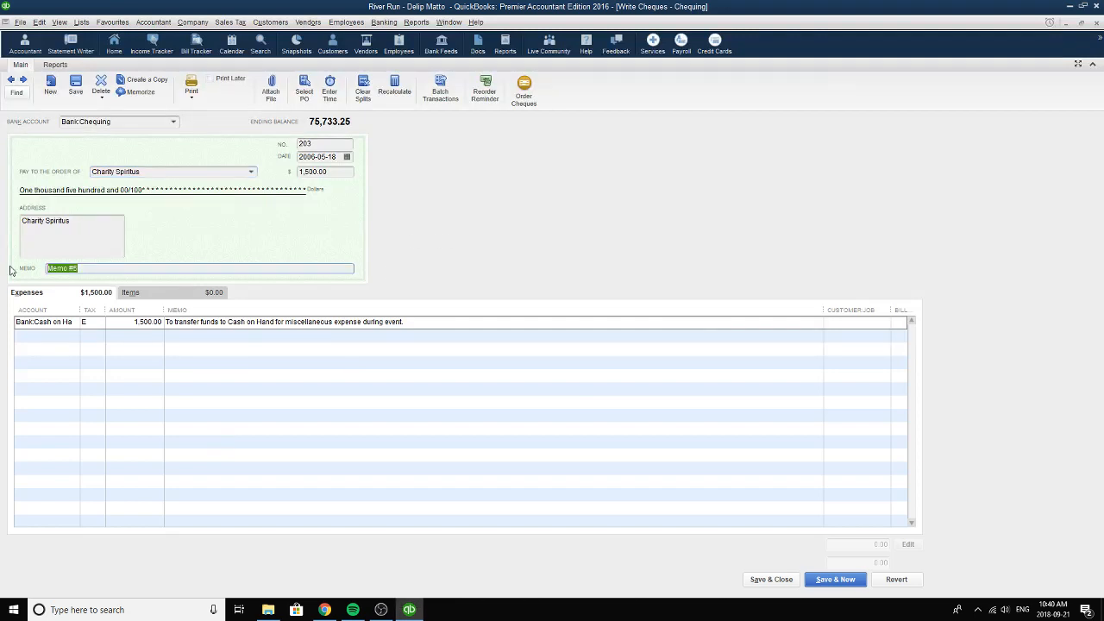
Set the cash transfer cheque's expense line account to Cash on Hand and its tax code to E.
{"action": "left_click", "coordinate": [73, 330]}
{"action": "left_click", "coordinate": [74, 323]}
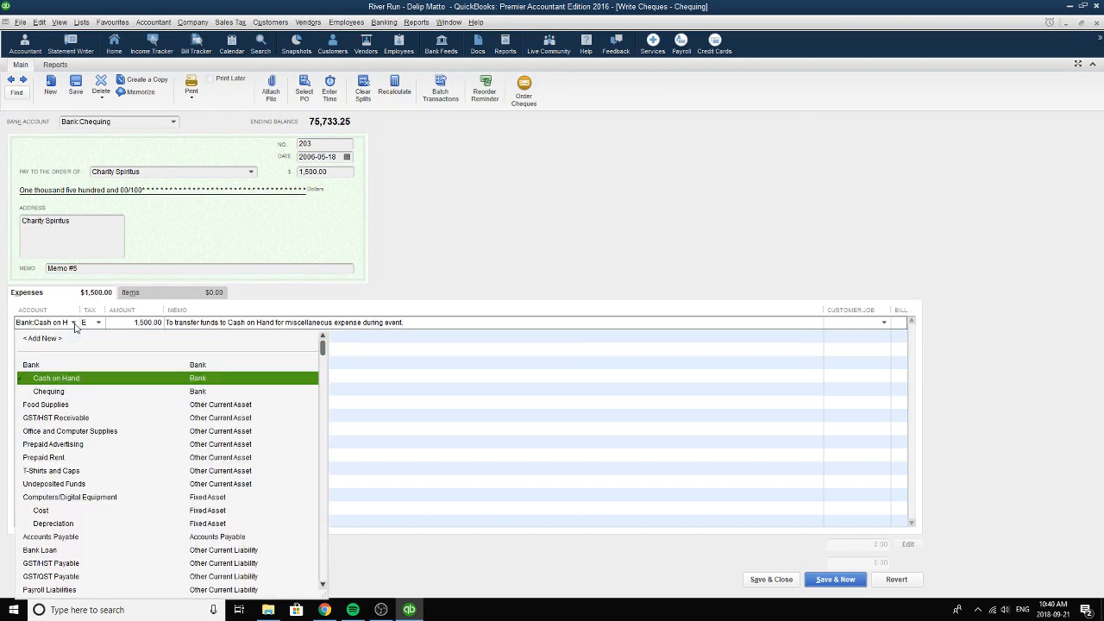
{"action": "left_click", "coordinate": [58, 383]}
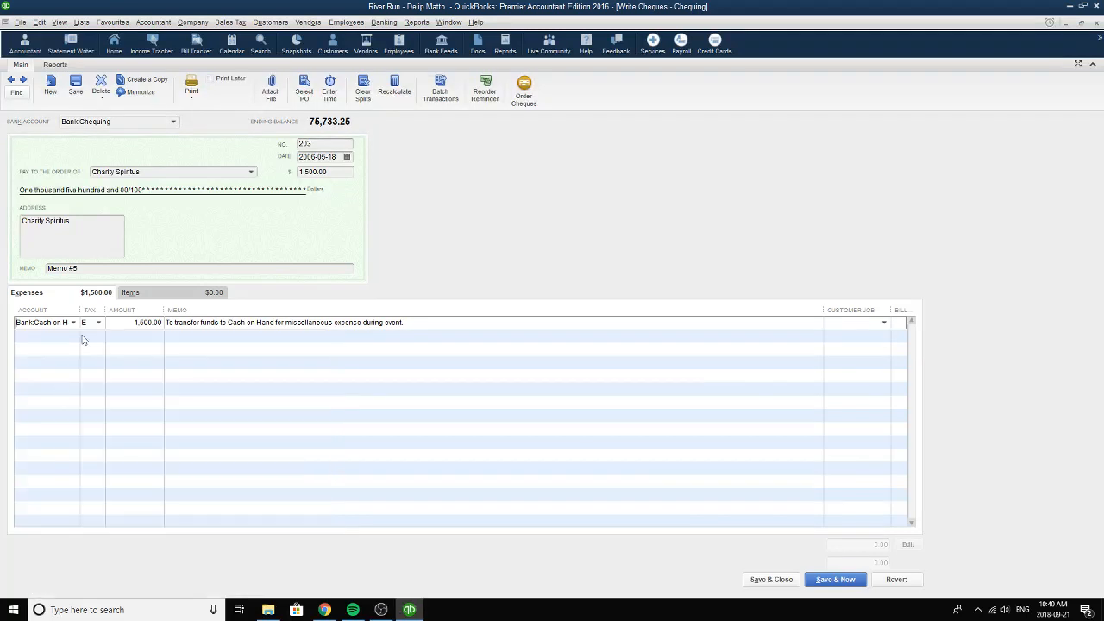
{"action": "left_click", "coordinate": [99, 323]}
{"action": "left_click", "coordinate": [102, 431]}
Review the Cash on Hand line's amount and memo and the cash transfer cheque's total.
{"action": "left_click_drag", "start_coordinate": [131, 326], "coordinate": [169, 325]}
{"action": "left_click_drag", "start_coordinate": [420, 323], "coordinate": [165, 324]}
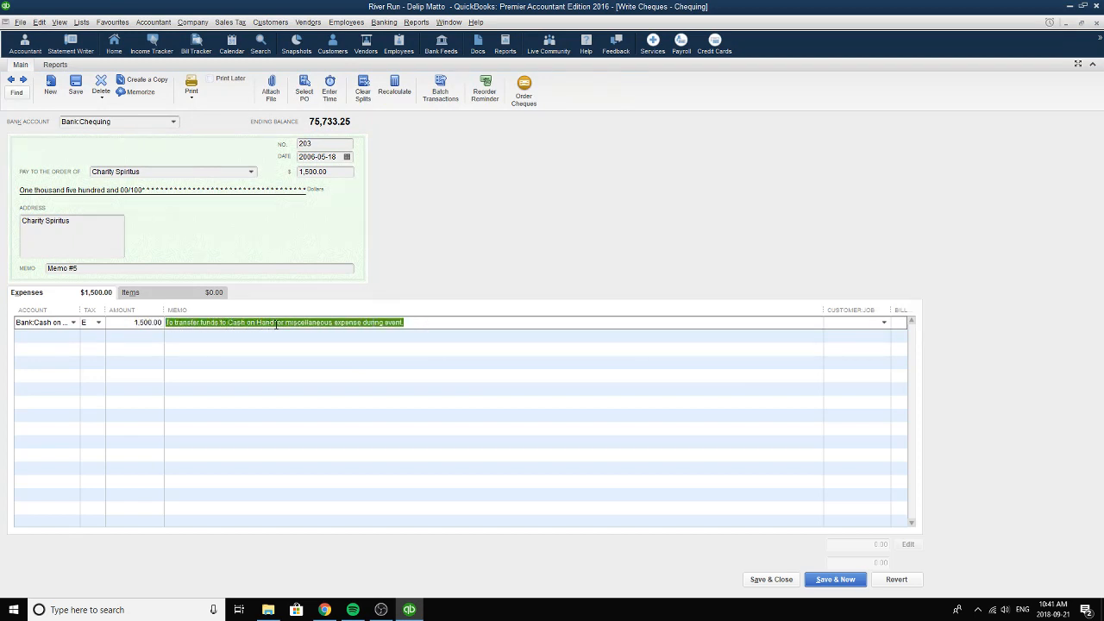
{"action": "left_click", "coordinate": [412, 324]}
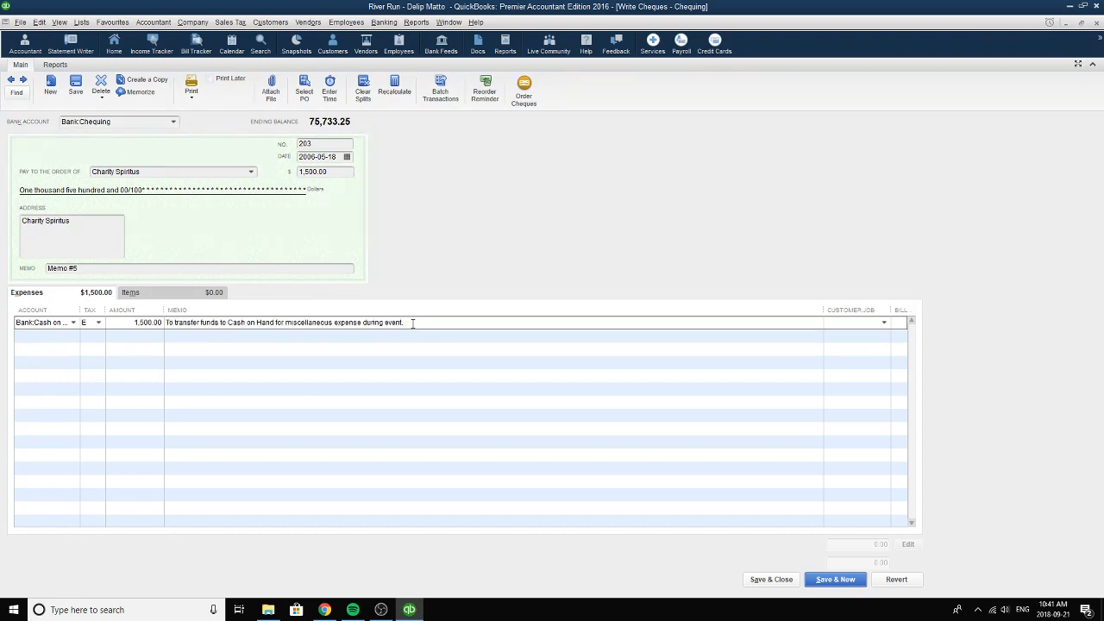
{"action": "left_click_drag", "start_coordinate": [350, 177], "coordinate": [292, 177]}
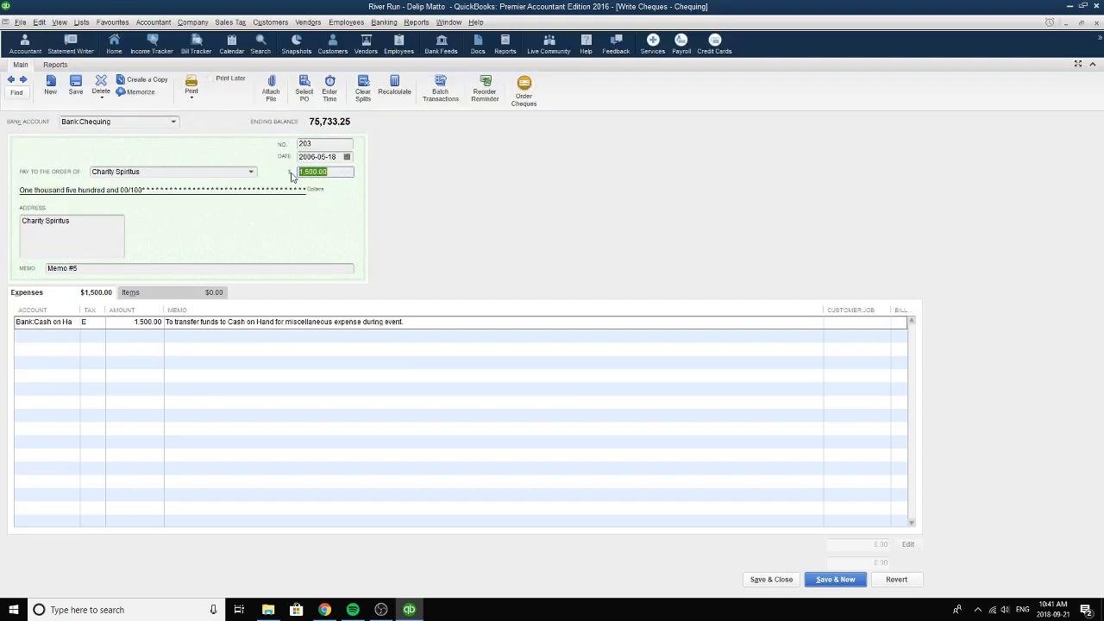
Set the cash transfer cheque's date to 2006-05-18, then save and close the cheque.
{"action": "left_click", "coordinate": [346, 156]}
{"action": "left_click", "coordinate": [363, 237]}
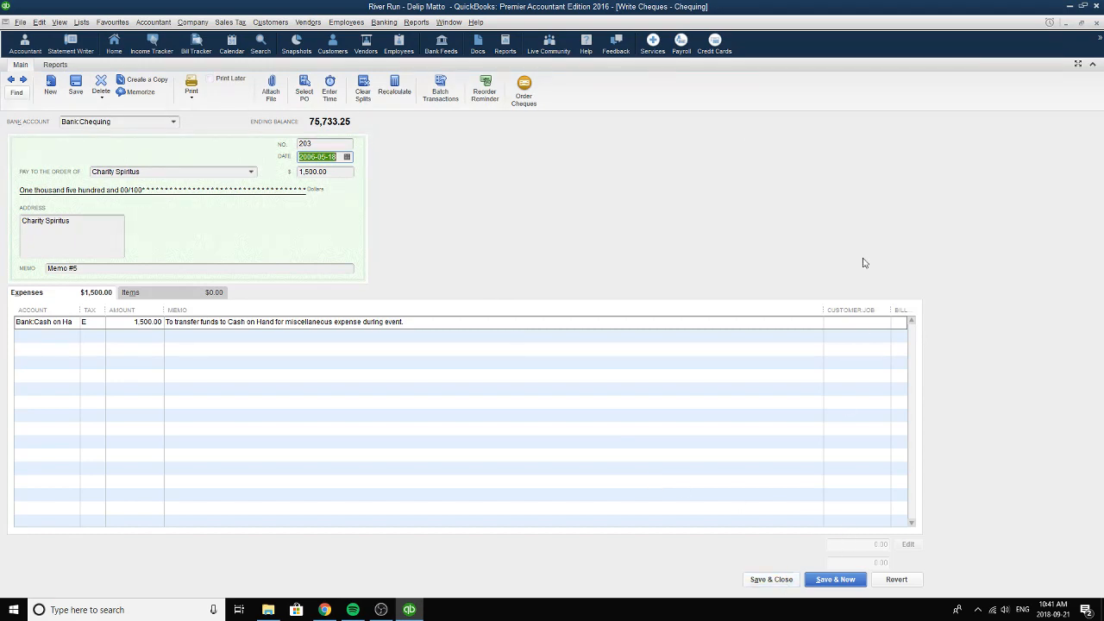
{"action": "left_click", "coordinate": [776, 580]}
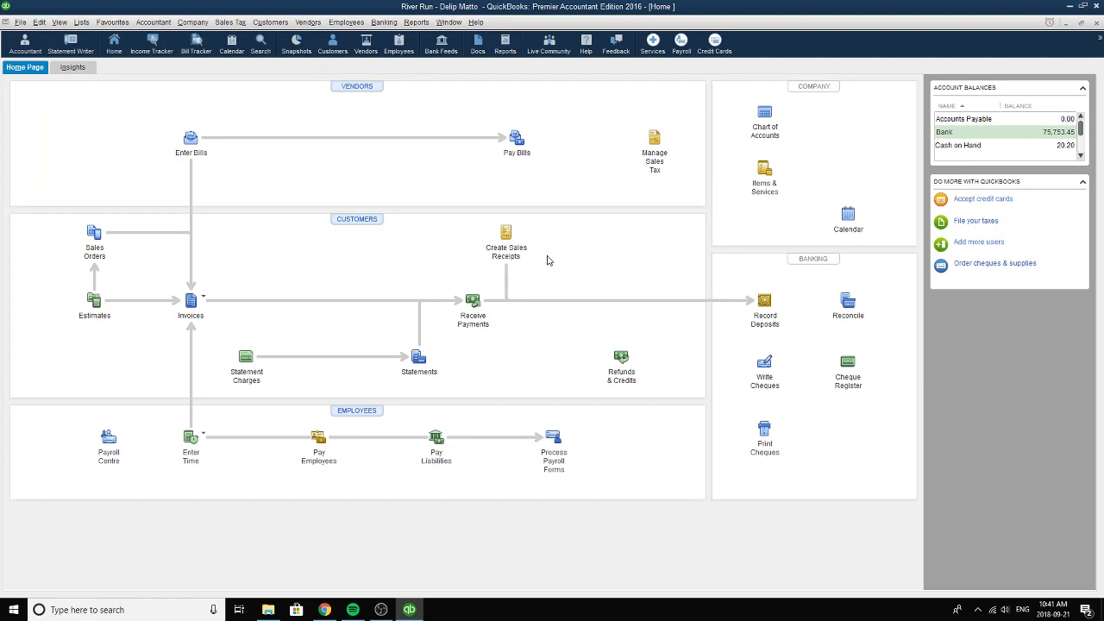
Open the general journal entries and browse to entry 5 for the cost of t-shirts and caps given out.
{"action": "left_click", "coordinate": [152, 24]}
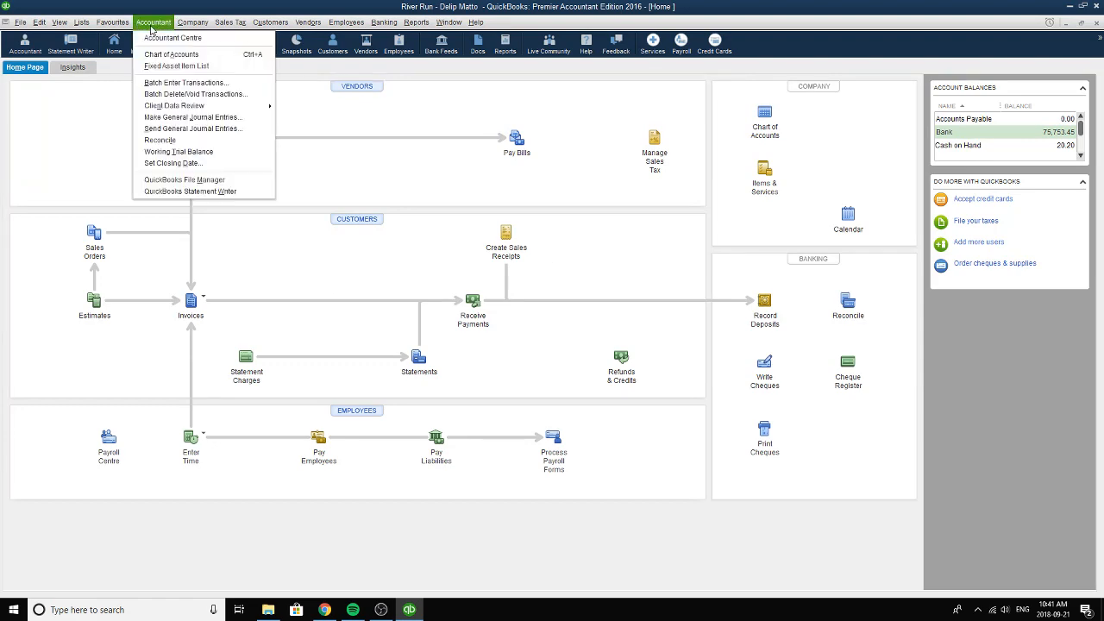
{"action": "left_click", "coordinate": [183, 117]}
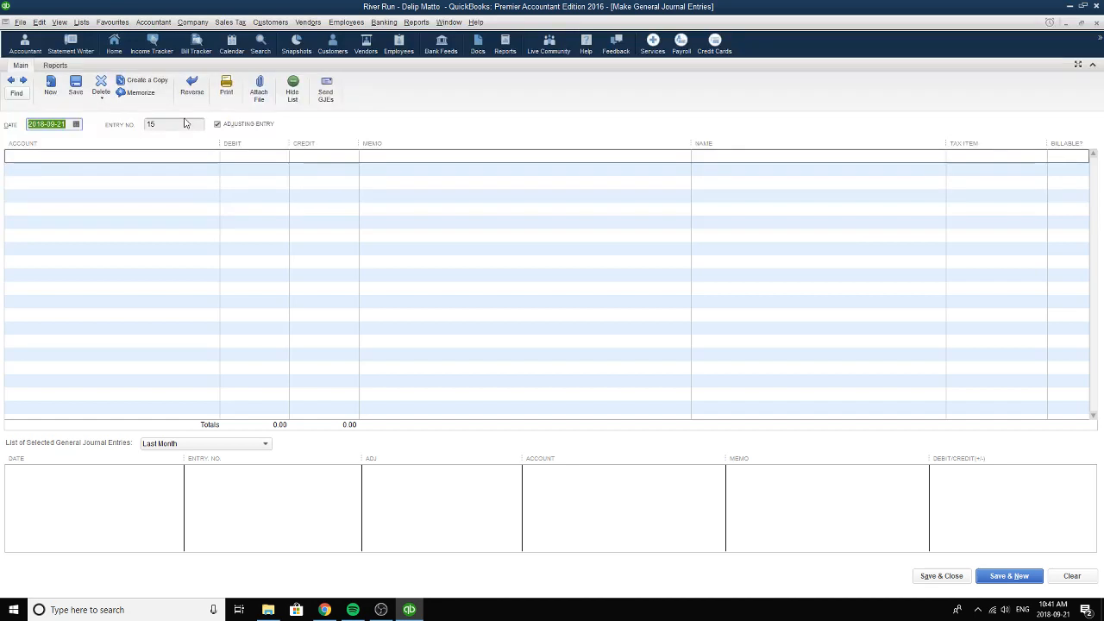
{"action": "left_click", "coordinate": [12, 82]}
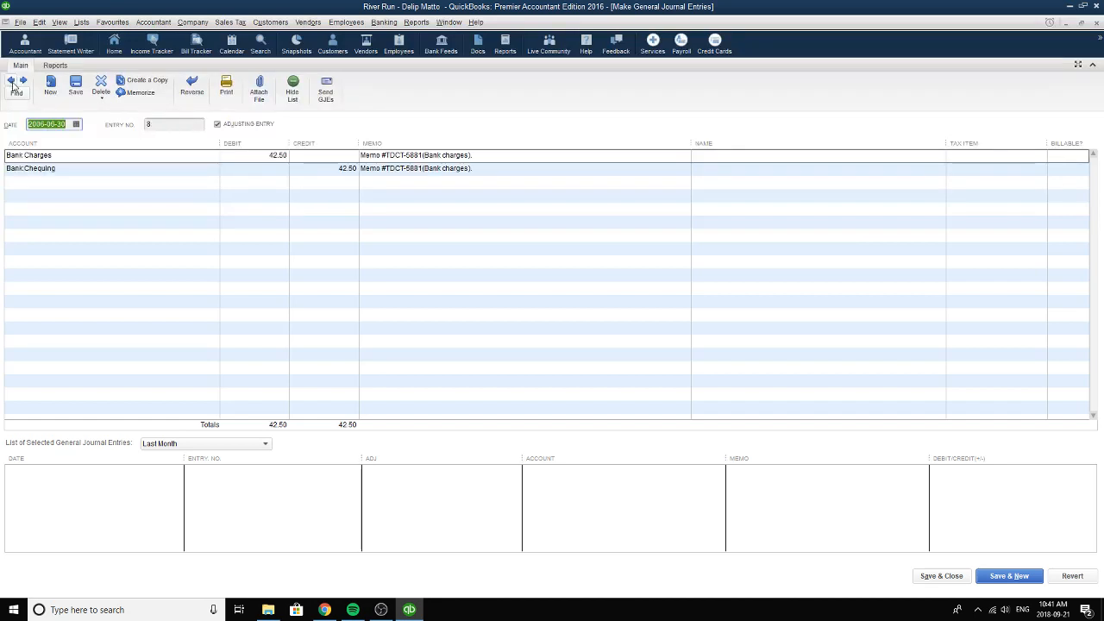
{"action": "left_click", "coordinate": [12, 82]}
{"action": "left_click", "coordinate": [12, 82]}
{"action": "left_click", "coordinate": [12, 82]}
{"action": "left_click", "coordinate": [12, 82]}
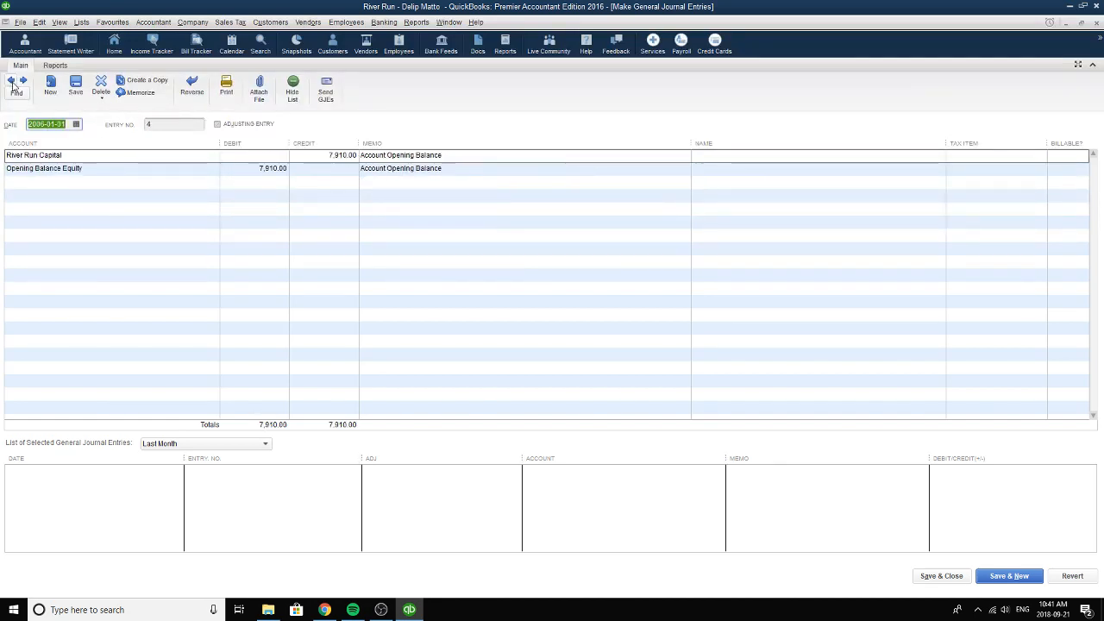
{"action": "left_click", "coordinate": [12, 82]}
{"action": "left_click", "coordinate": [12, 82]}
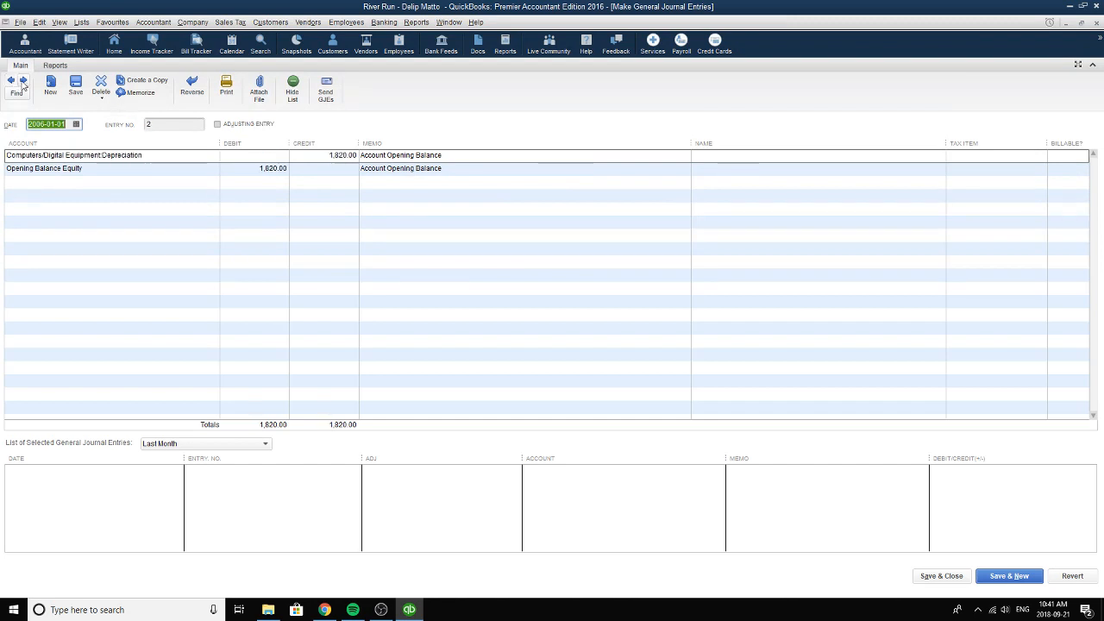
{"action": "left_click", "coordinate": [12, 82]}
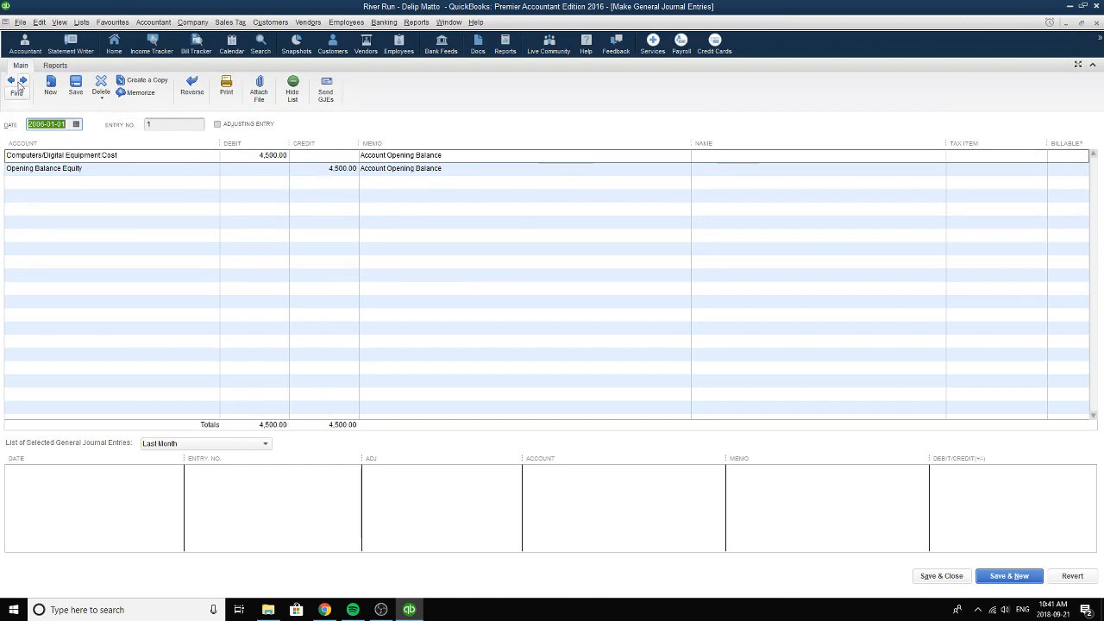
{"action": "left_click", "coordinate": [21, 82]}
{"action": "left_click", "coordinate": [22, 82]}
{"action": "left_click", "coordinate": [21, 82]}
{"action": "left_click", "coordinate": [21, 82]}
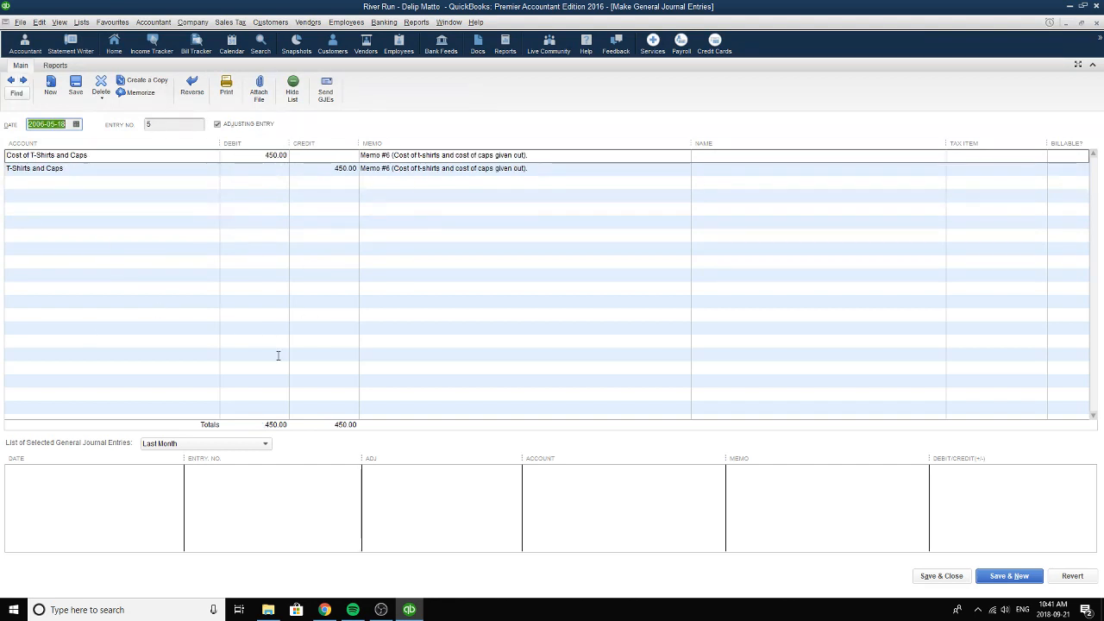
Set the t-shirts and caps journal entry's date to 2006-05-18 and review its entry number.
{"action": "left_click", "coordinate": [77, 126]}
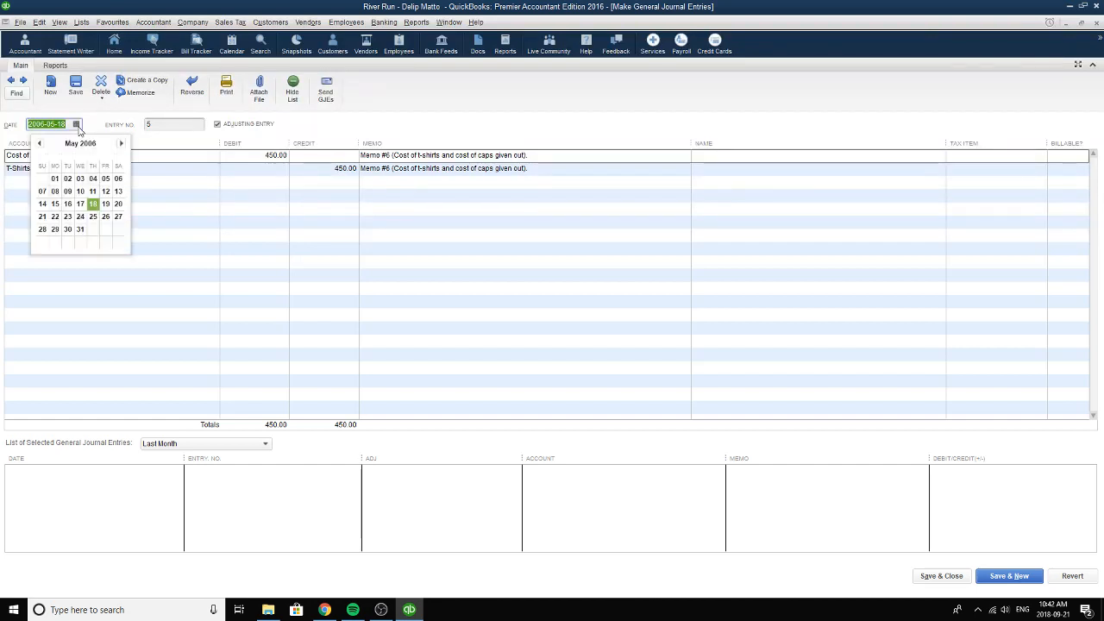
{"action": "left_click", "coordinate": [93, 204]}
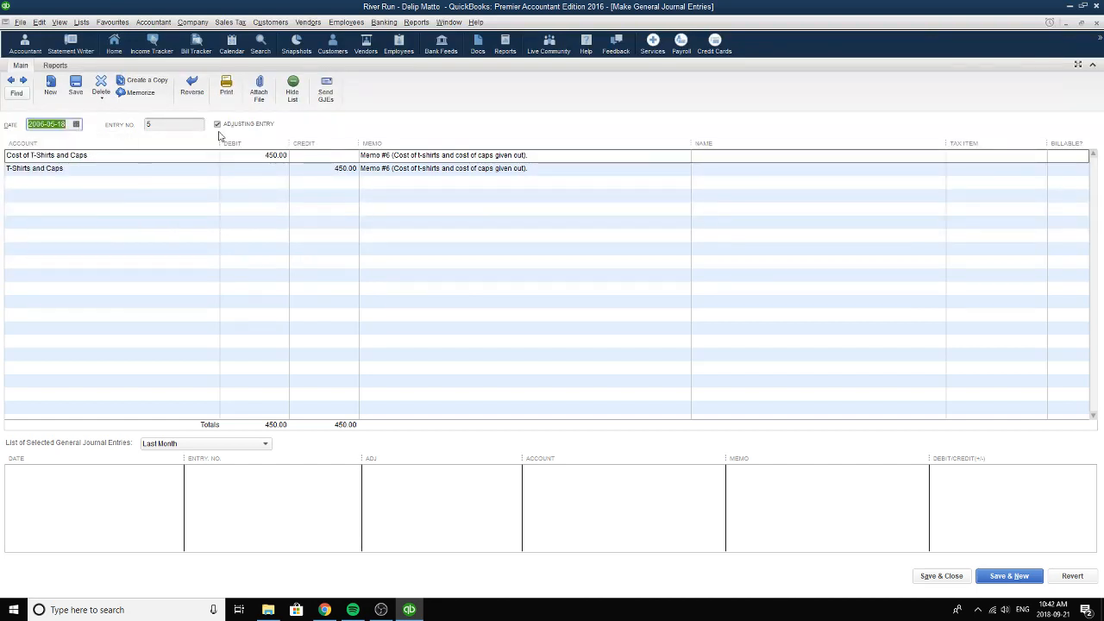
{"action": "left_click", "coordinate": [181, 125]}
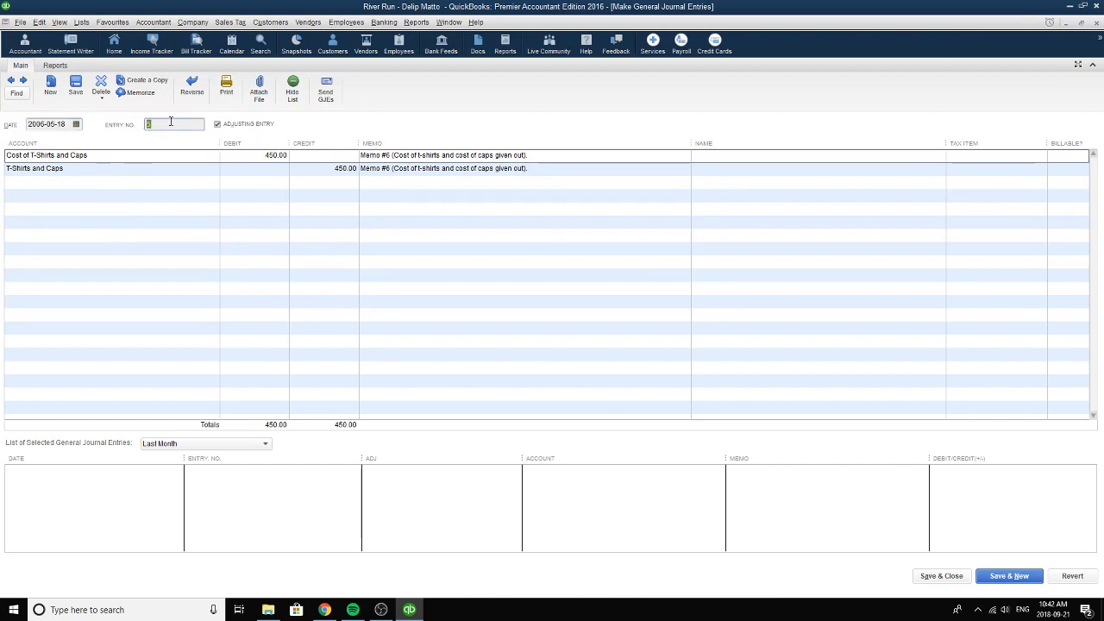
{"action": "double_click", "coordinate": [148, 124]}
Open the account choices for the journal entry's debit line.
{"action": "left_click", "coordinate": [148, 154]}
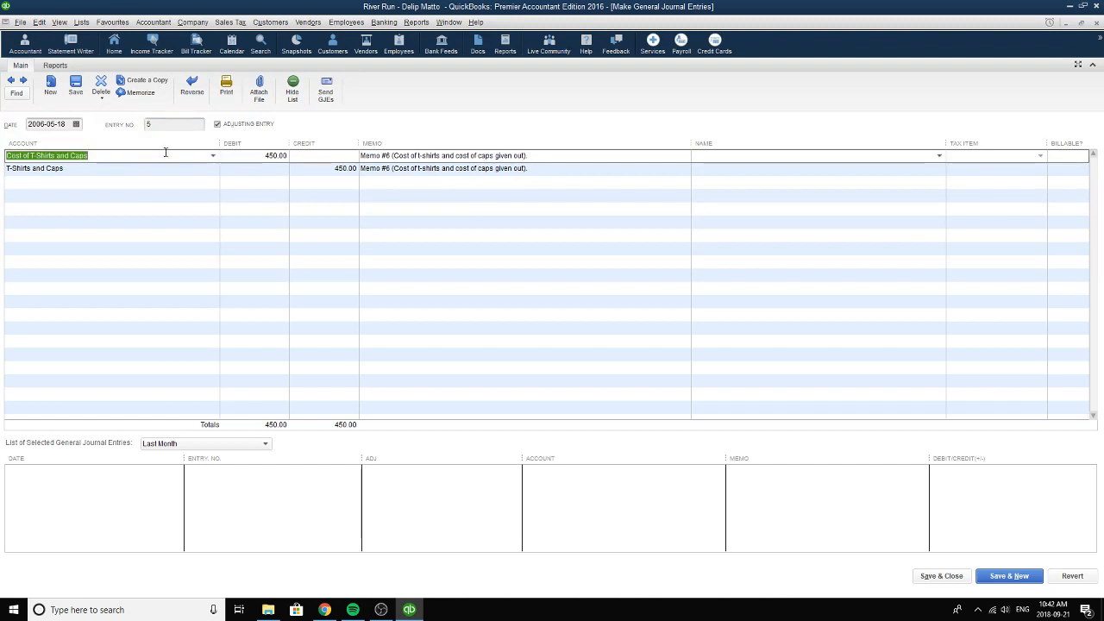
{"action": "left_click", "coordinate": [212, 156]}
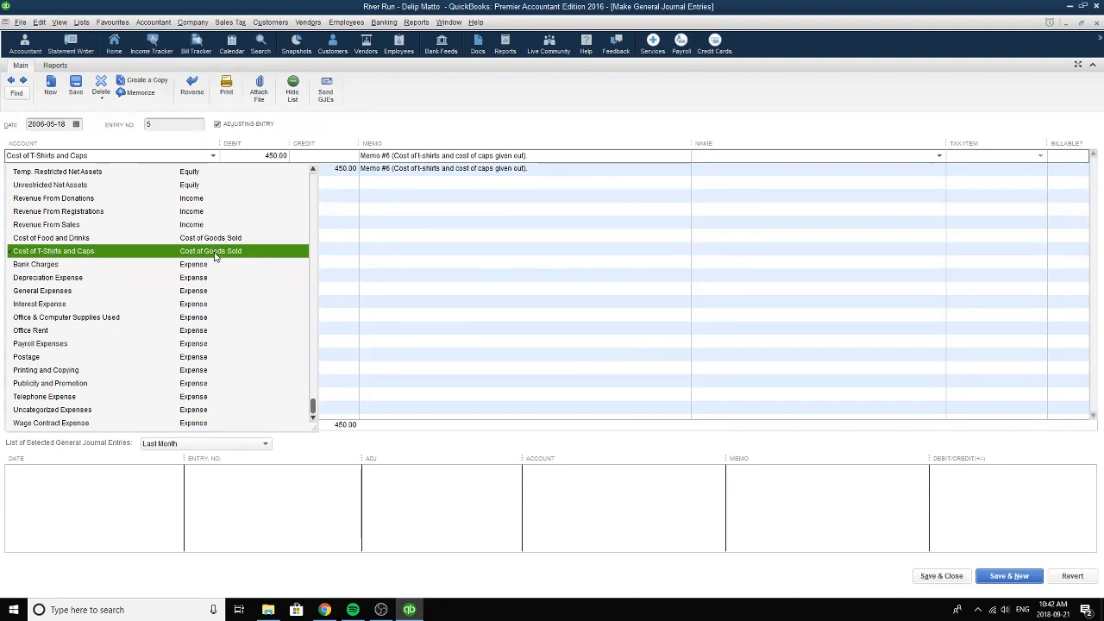
Assign Cost of T-Shirts and Caps to the 450.00 debit line and T-Shirts and Caps to the 450.00 credit line.
{"action": "left_click", "coordinate": [216, 253]}
{"action": "left_click_drag", "start_coordinate": [264, 156], "coordinate": [289, 158]}
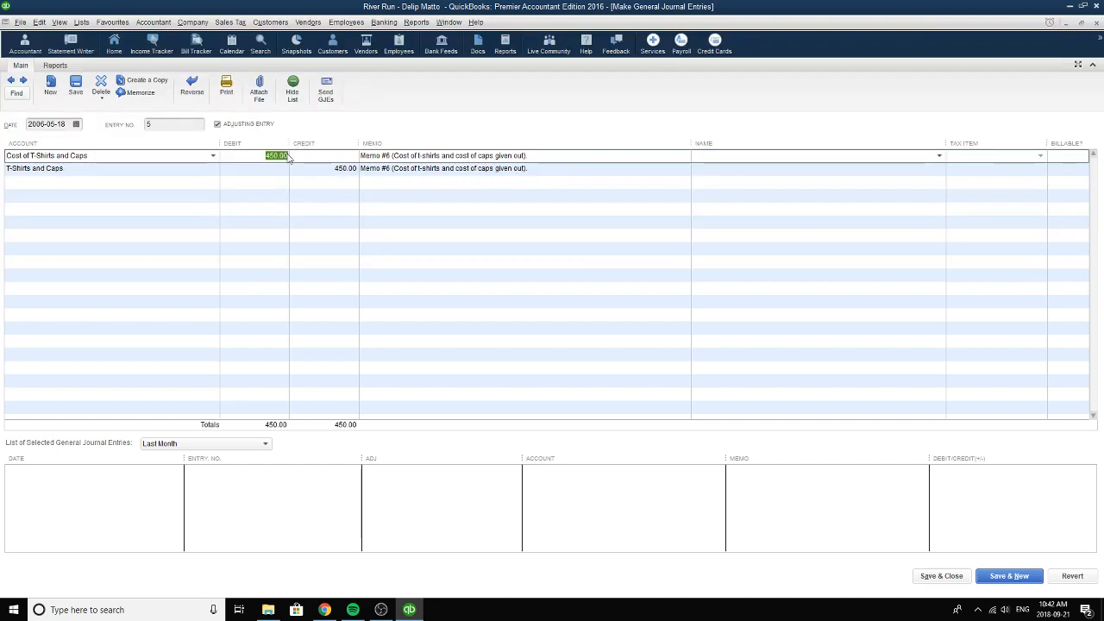
{"action": "left_click", "coordinate": [190, 166]}
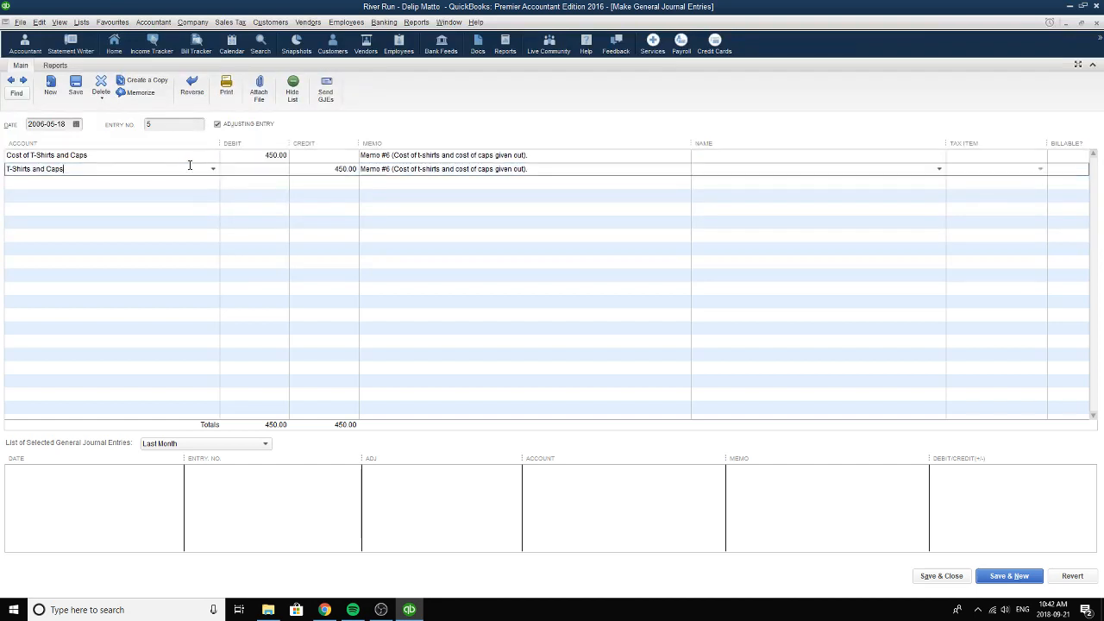
{"action": "left_click", "coordinate": [213, 169]}
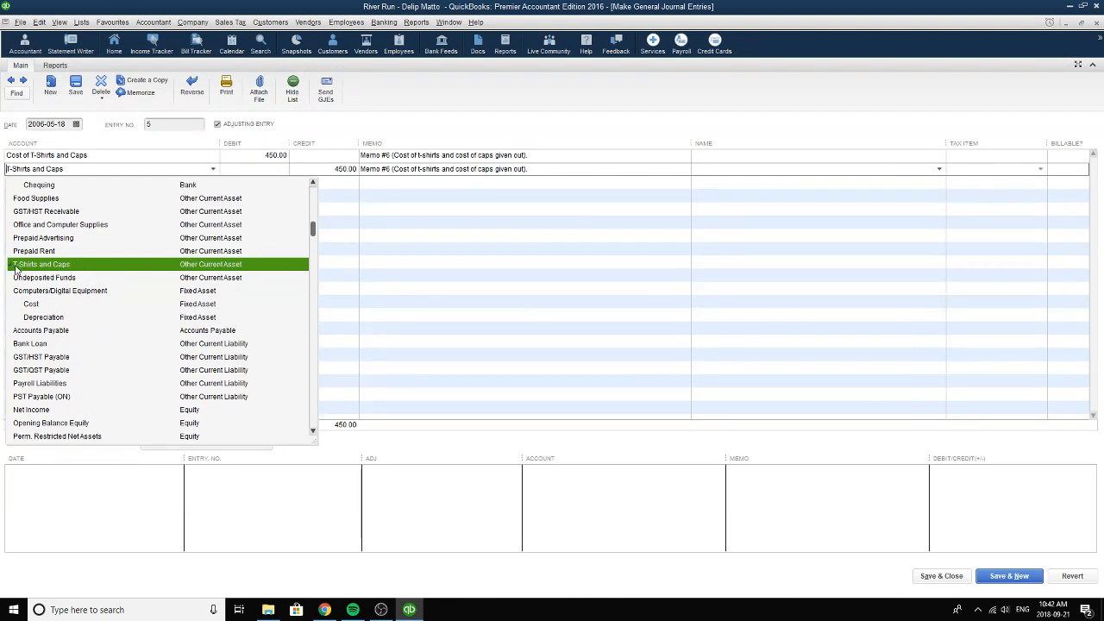
{"action": "scroll", "coordinate": [207, 268], "scroll_direction": "up", "scroll_amount": 2}
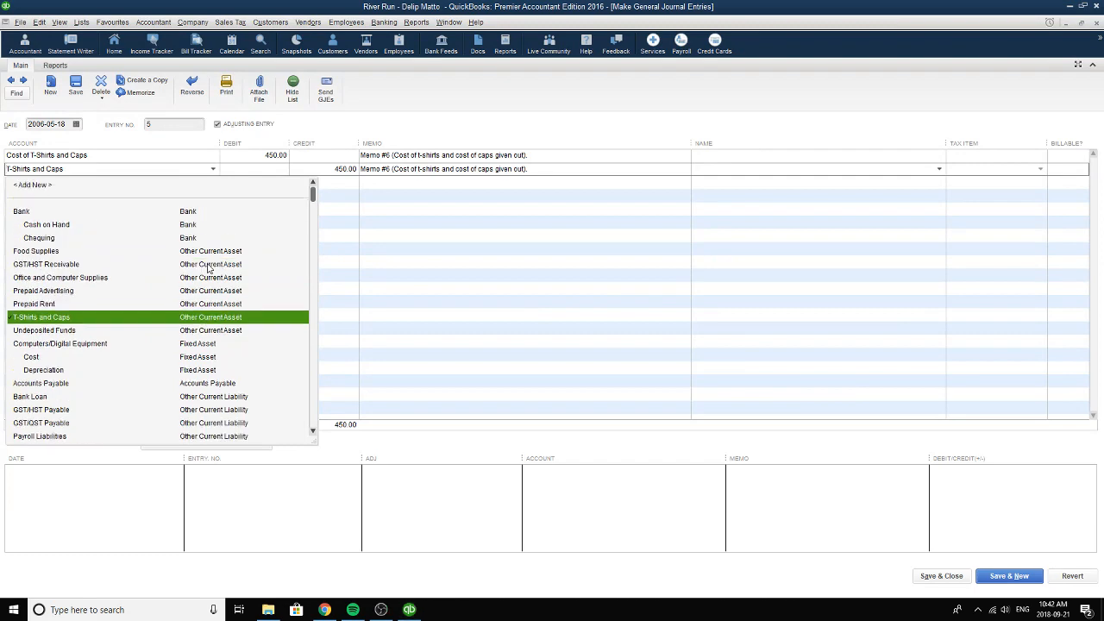
{"action": "scroll", "coordinate": [64, 321], "scroll_direction": "down", "scroll_amount": 9}
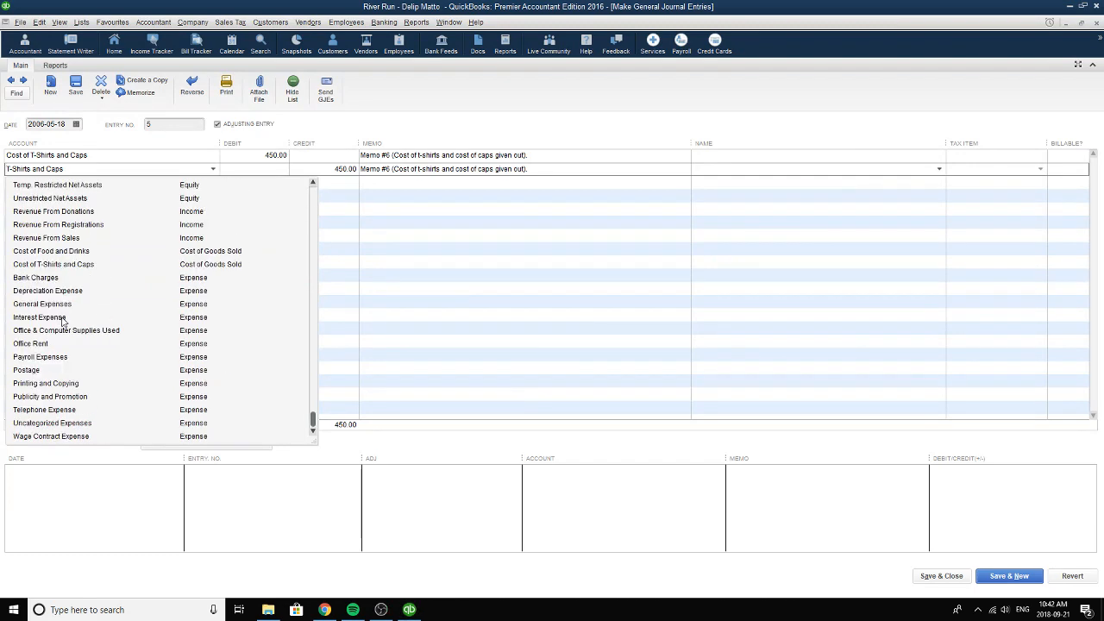
{"action": "scroll", "coordinate": [62, 321], "scroll_direction": "up", "scroll_amount": 10}
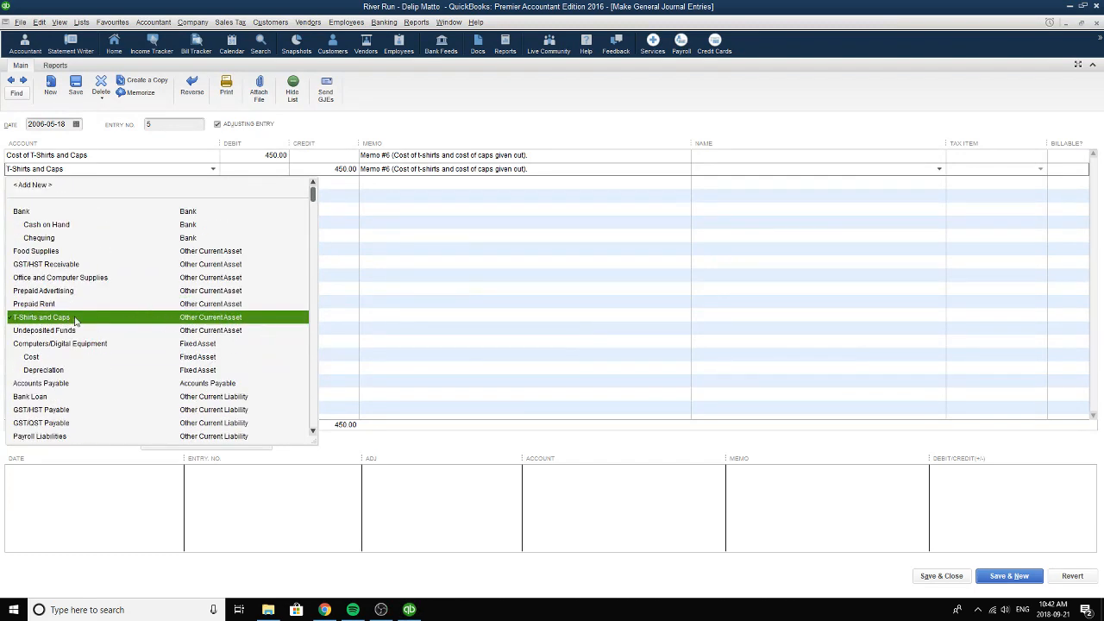
{"action": "left_click", "coordinate": [210, 319]}
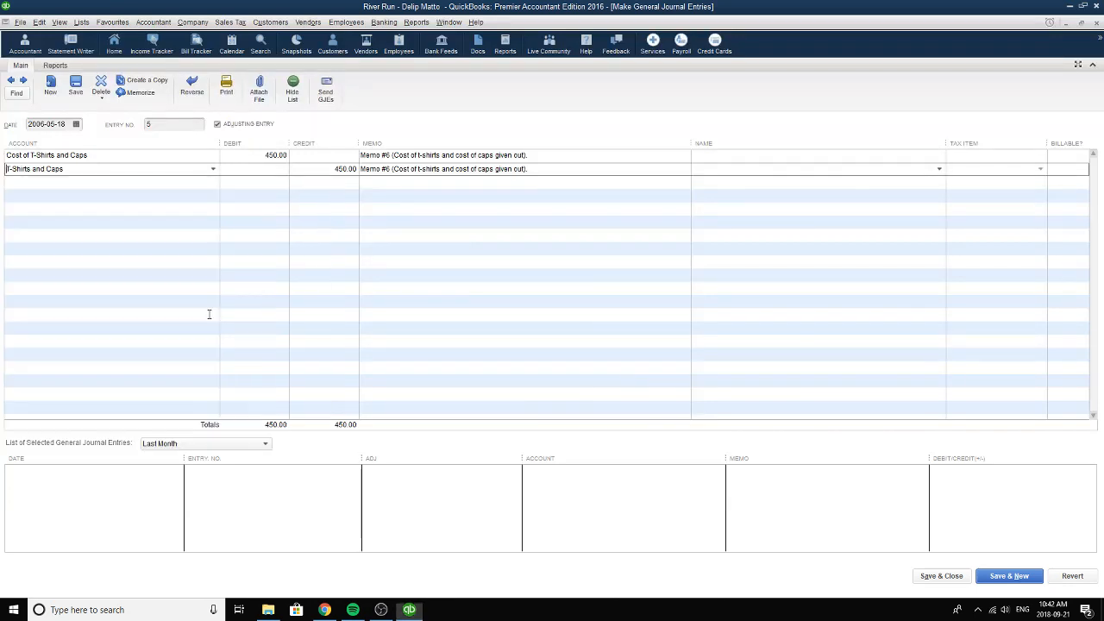
{"action": "left_click", "coordinate": [331, 170]}
Review the memo on both lines of the t-shirts and caps journal entry, then close the entry.
{"action": "left_click_drag", "start_coordinate": [552, 155], "coordinate": [361, 152]}
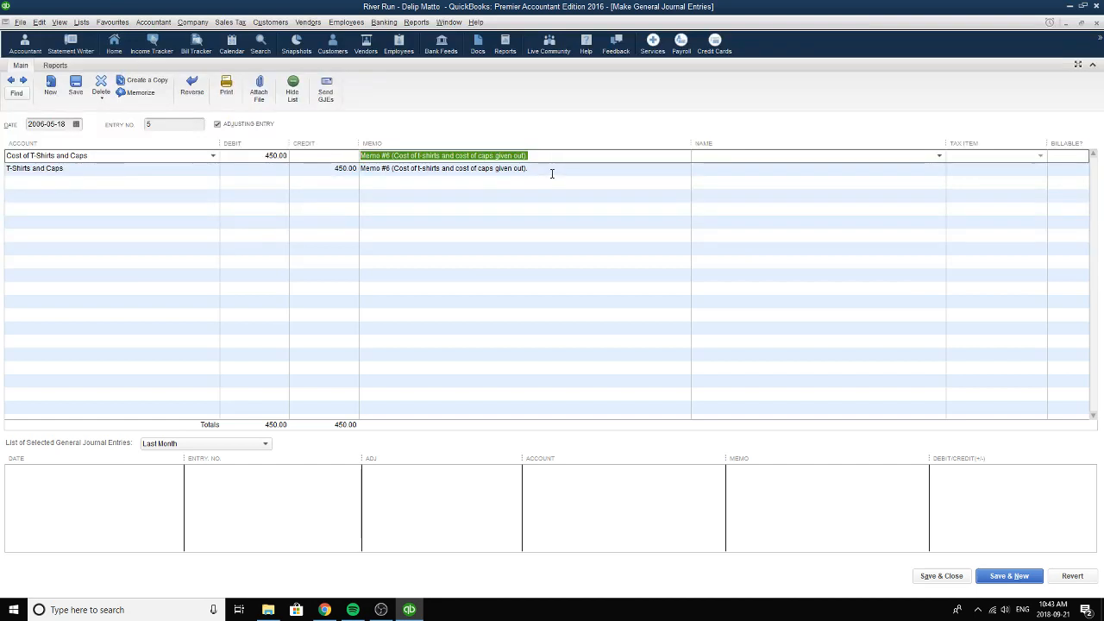
{"action": "left_click_drag", "start_coordinate": [362, 169], "coordinate": [592, 169]}
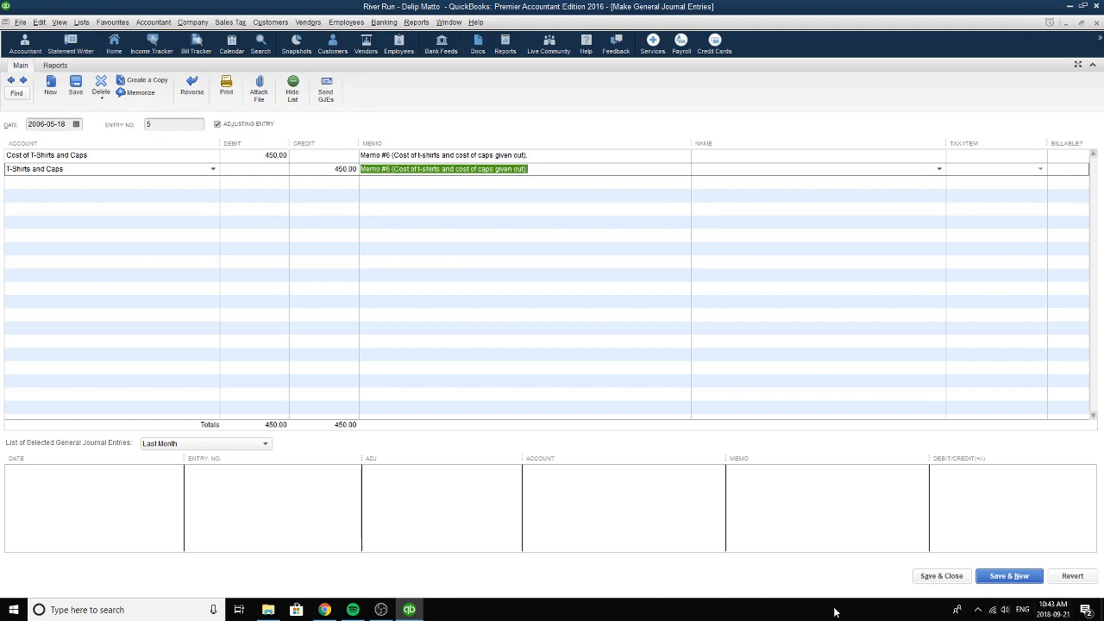
{"action": "left_click", "coordinate": [1097, 24]}
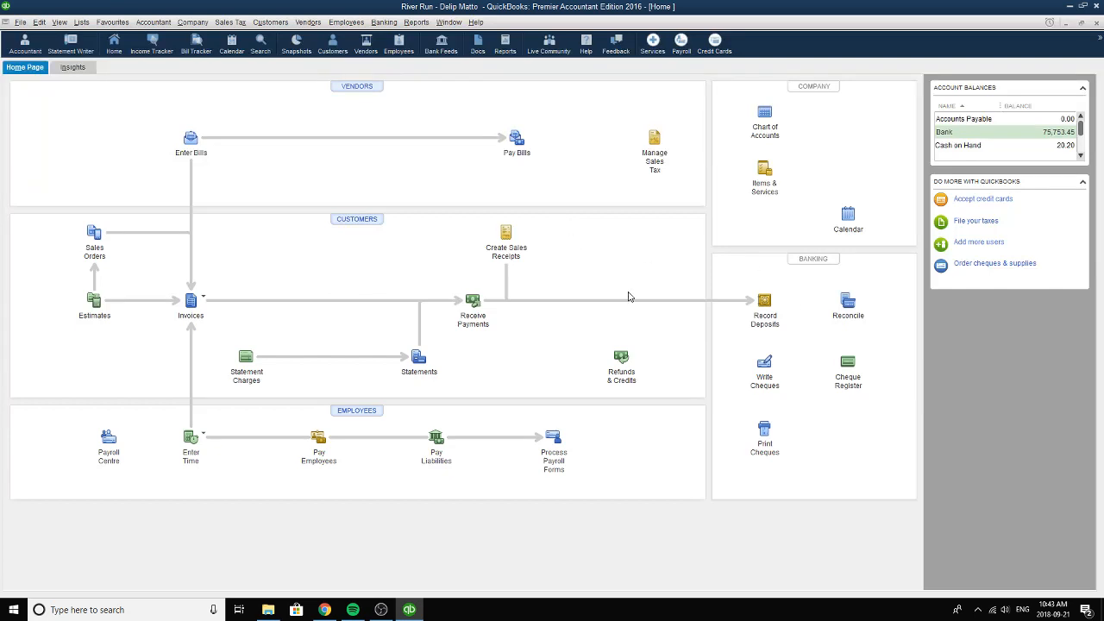
Open the sales receipts, browse back to sale 6, and choose Runners as its customer.
{"action": "left_click", "coordinate": [508, 229]}
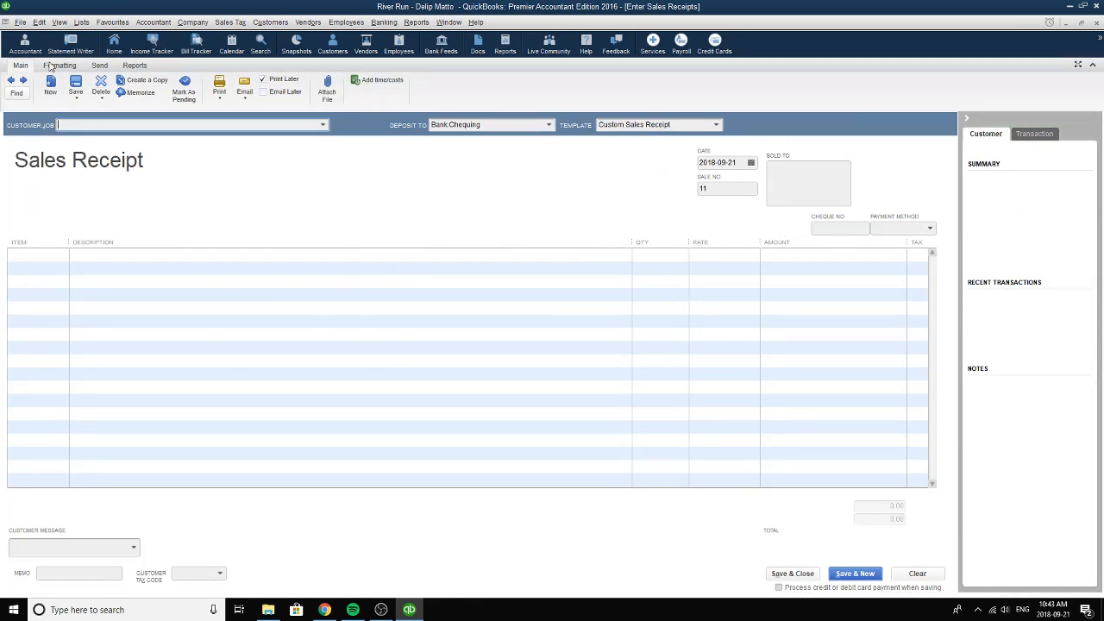
{"action": "left_click", "coordinate": [10, 81]}
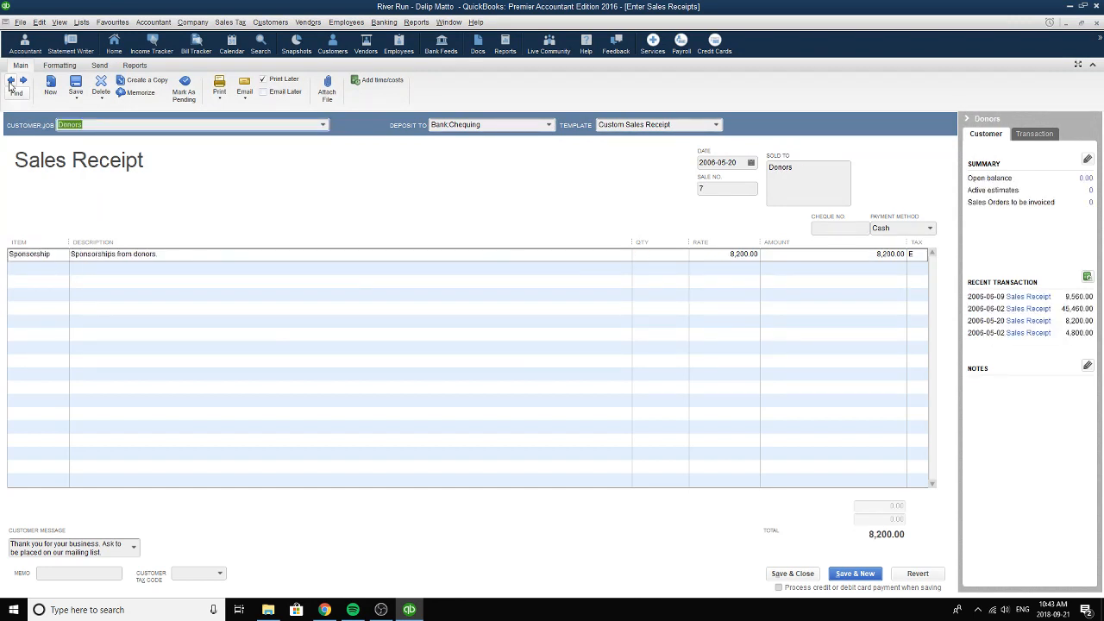
{"action": "left_click", "coordinate": [11, 81]}
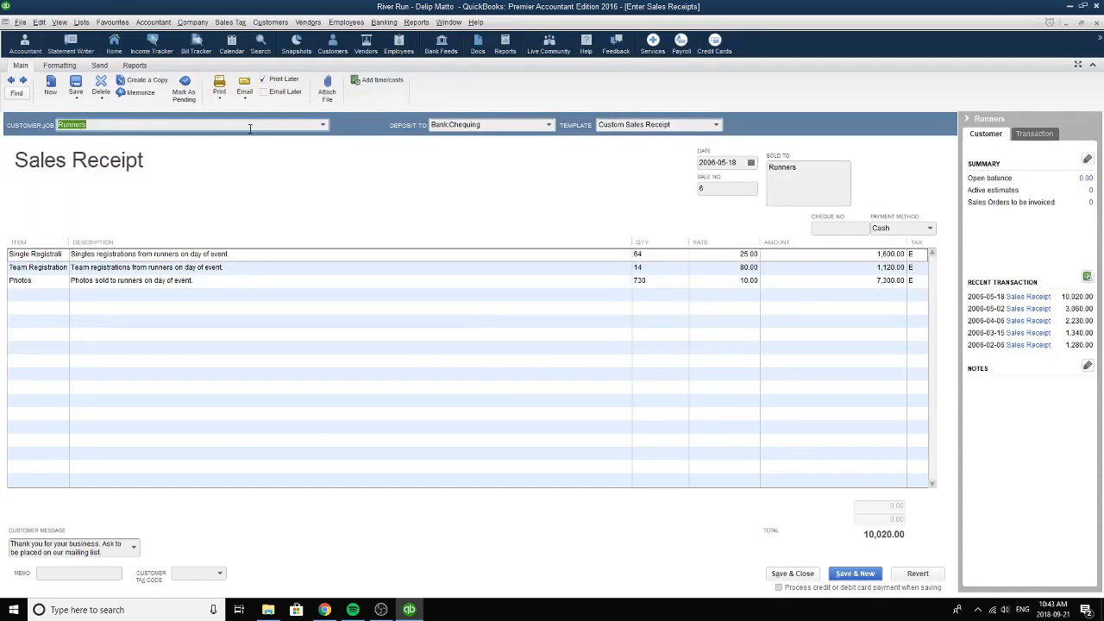
{"action": "left_click", "coordinate": [324, 128]}
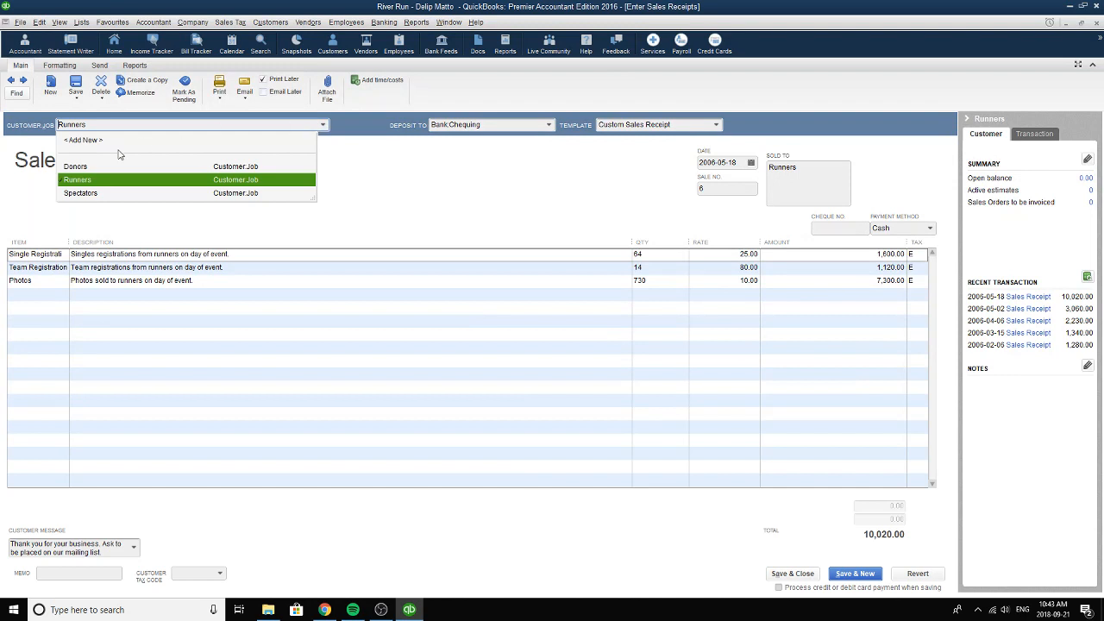
{"action": "left_click", "coordinate": [74, 179]}
Choose Single Registration as the receipt's first item and review its description and quantity.
{"action": "left_click", "coordinate": [62, 257]}
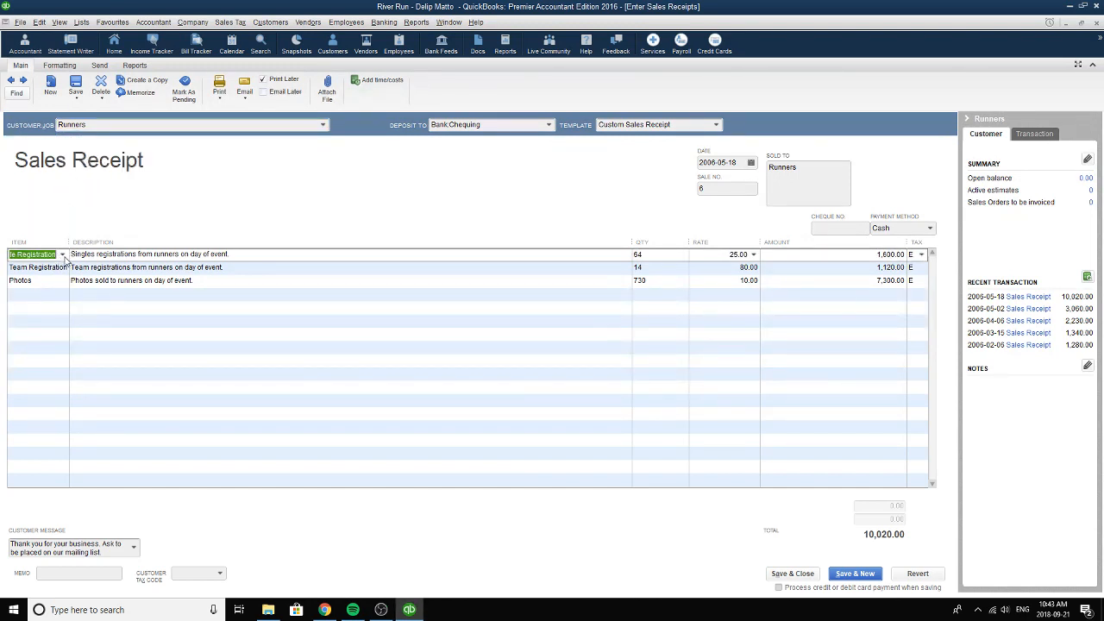
{"action": "left_click", "coordinate": [62, 254]}
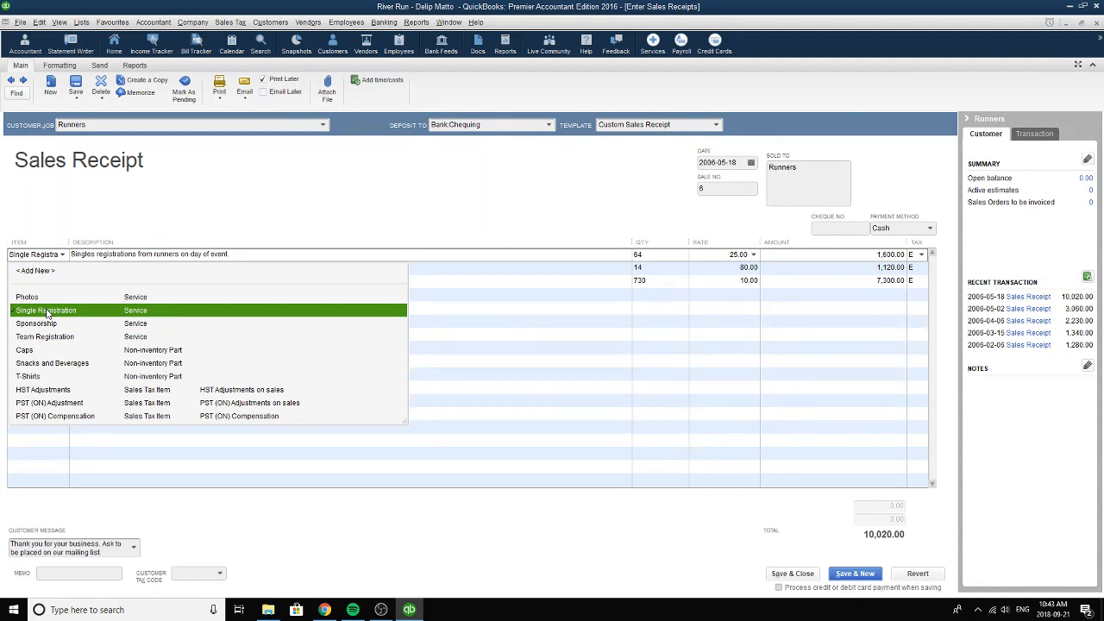
{"action": "left_click", "coordinate": [47, 310]}
{"action": "left_click", "coordinate": [276, 251]}
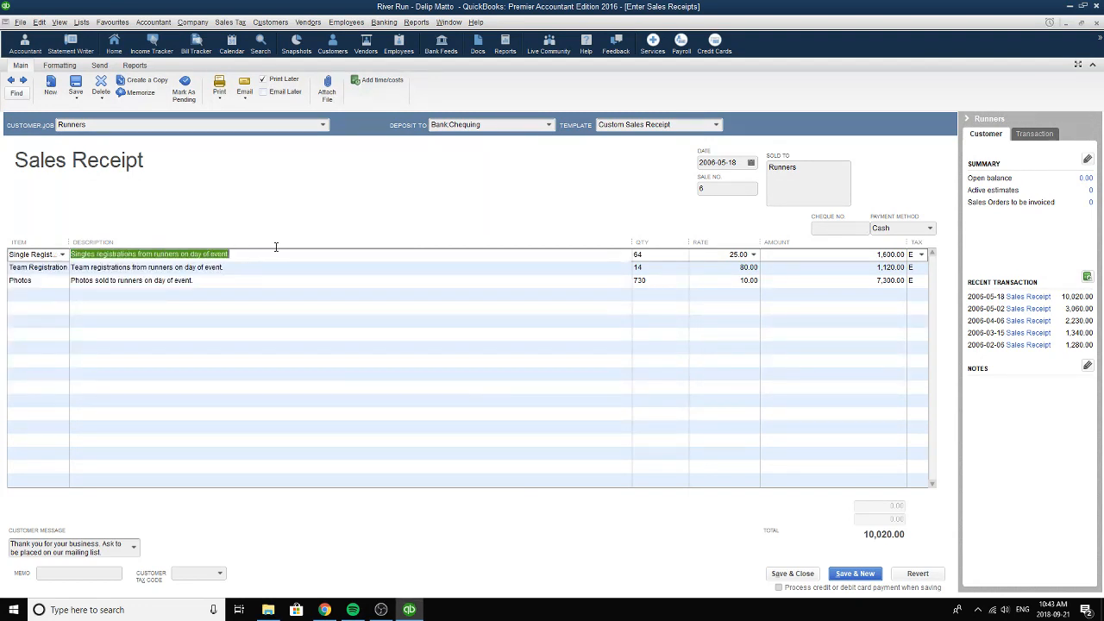
{"action": "key", "text": "Tab"}
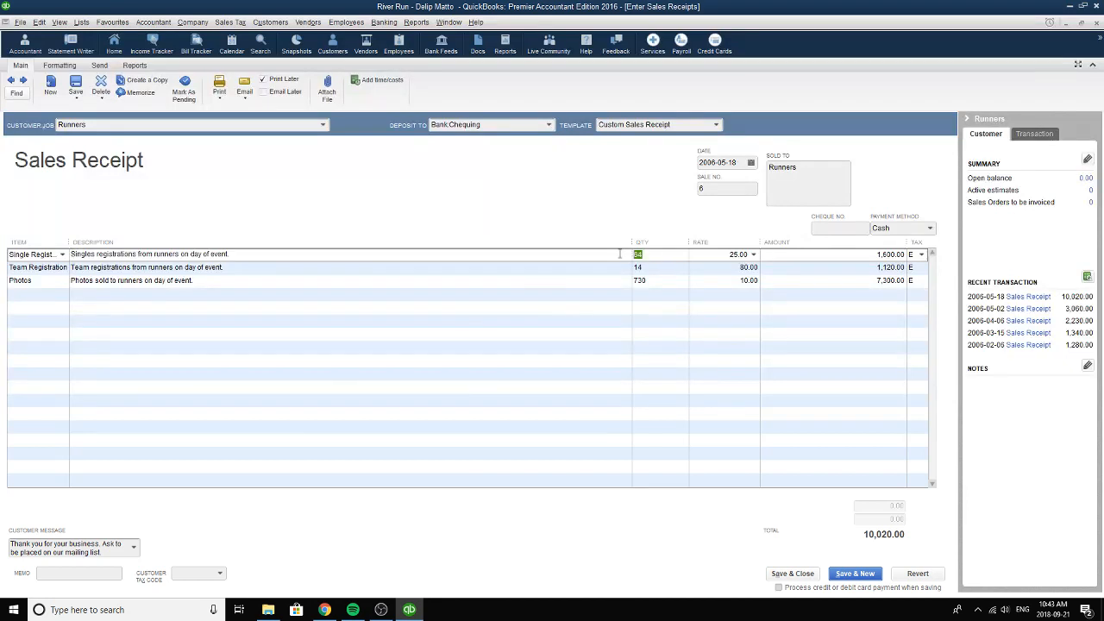
Choose Team Registration as the receipt's second item and review its description and quantity.
{"action": "left_click", "coordinate": [52, 272]}
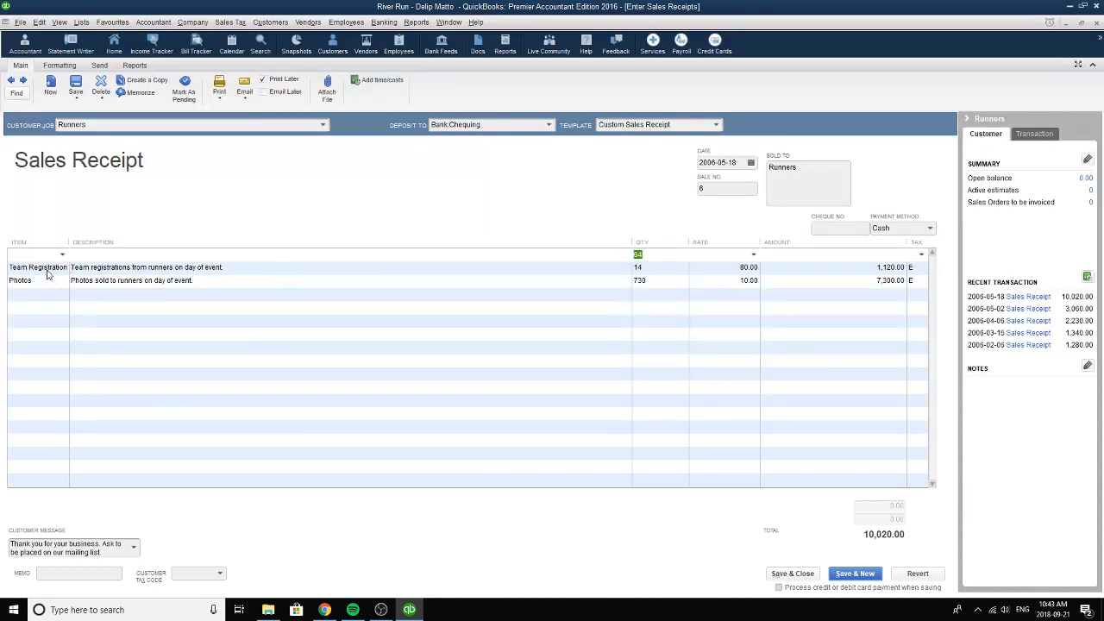
{"action": "left_click", "coordinate": [62, 269]}
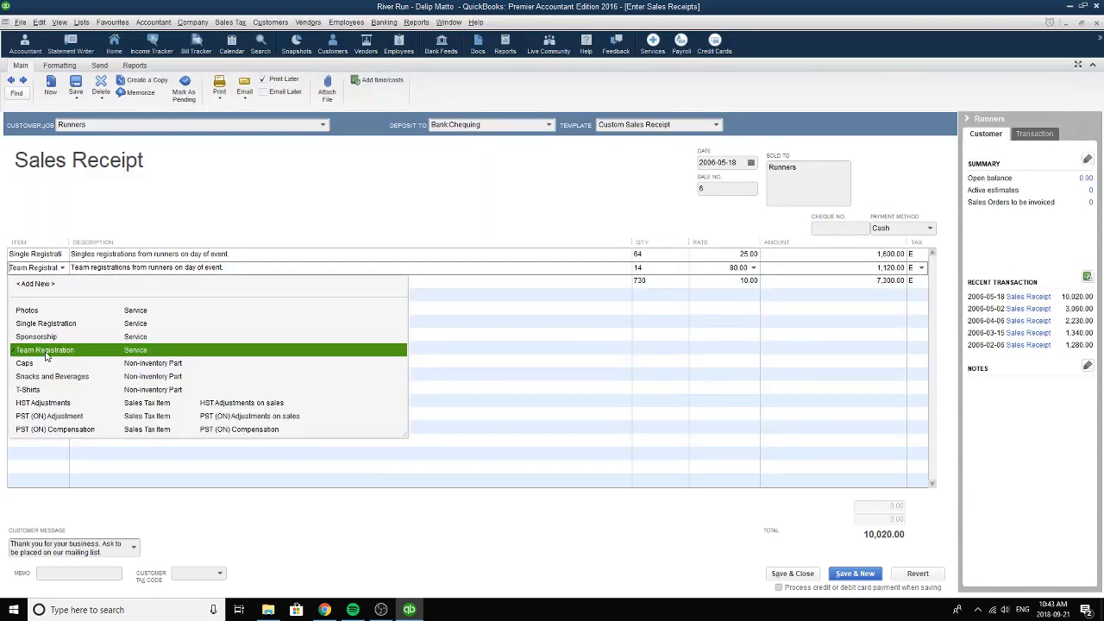
{"action": "left_click", "coordinate": [45, 353]}
{"action": "left_click_drag", "start_coordinate": [71, 267], "coordinate": [231, 267]}
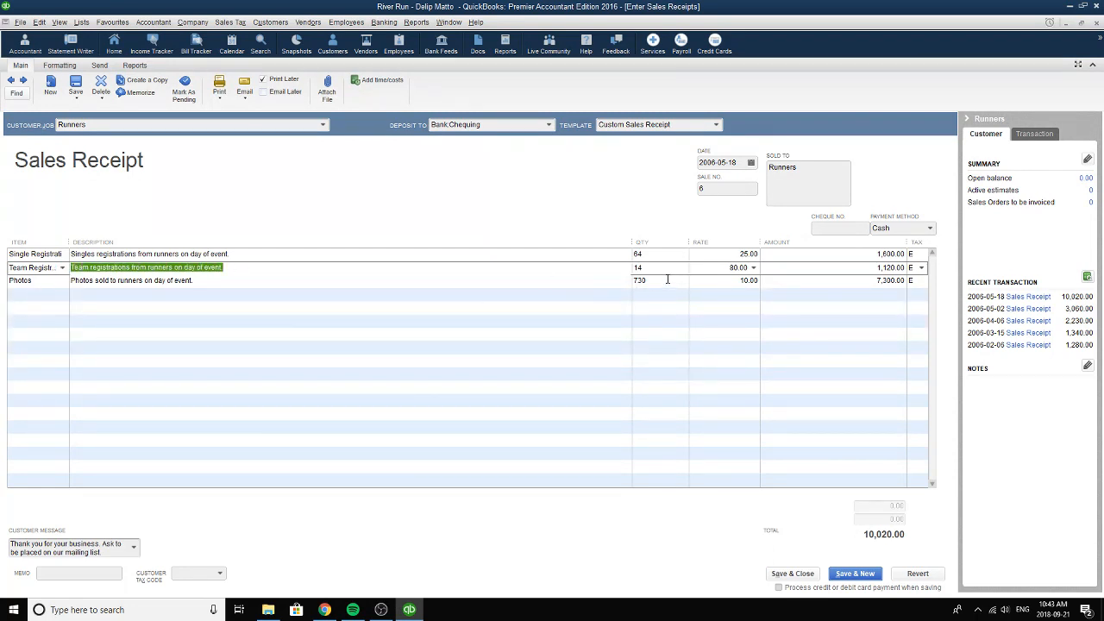
{"action": "left_click_drag", "start_coordinate": [665, 271], "coordinate": [630, 269]}
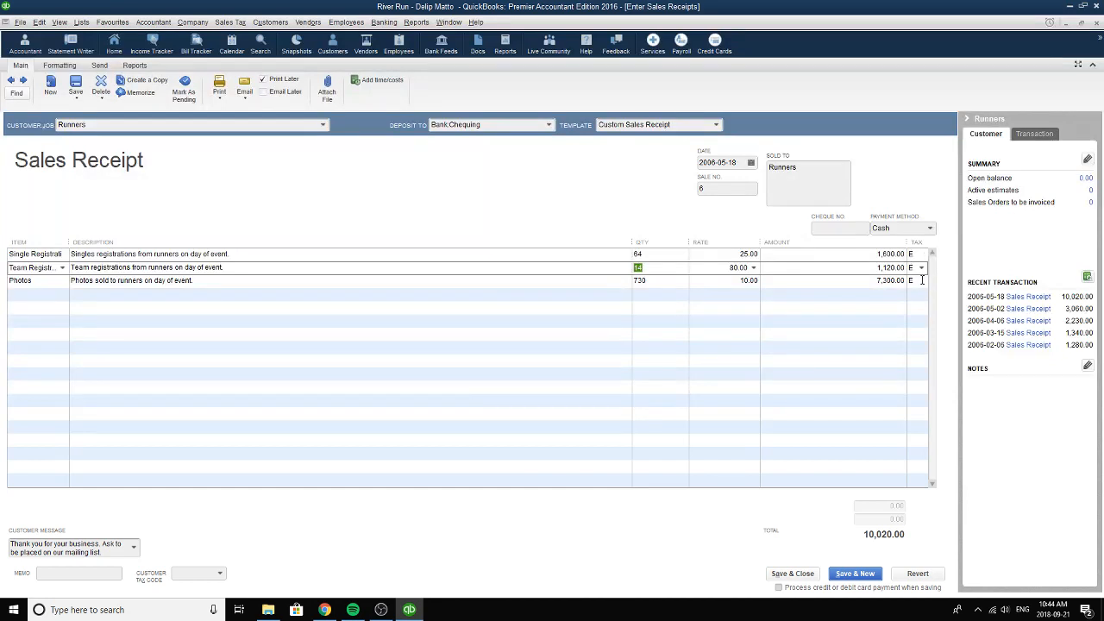
Choose Photos as the receipt's third item and review its description, quantity and amount.
{"action": "left_click", "coordinate": [57, 284]}
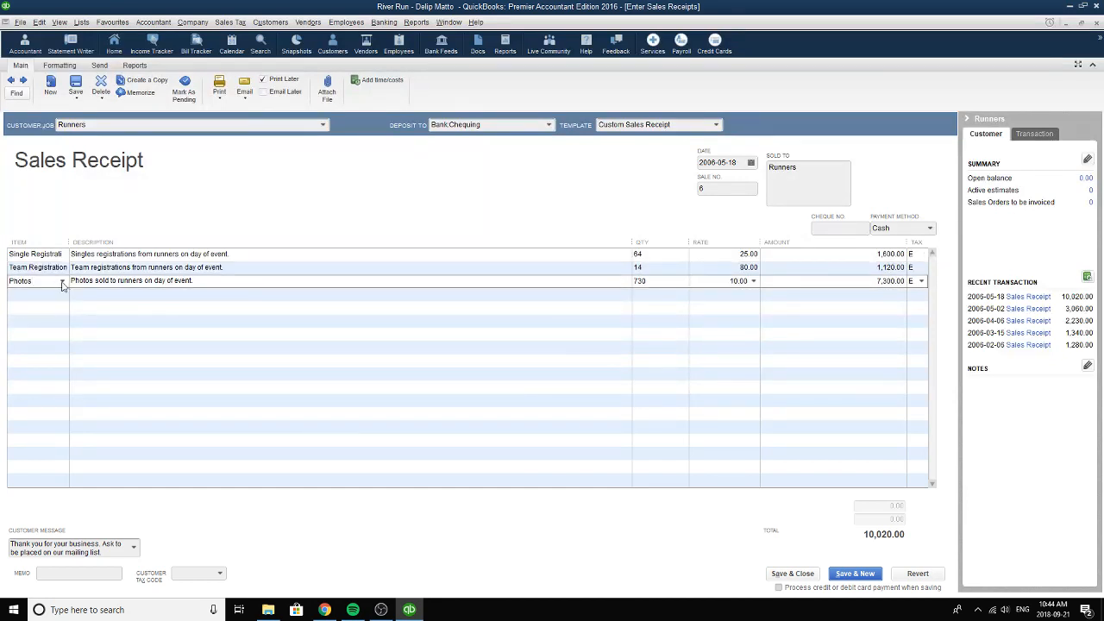
{"action": "left_click", "coordinate": [62, 281]}
{"action": "left_click", "coordinate": [27, 324]}
{"action": "left_click", "coordinate": [236, 288]}
{"action": "left_click_drag", "start_coordinate": [72, 281], "coordinate": [197, 288]}
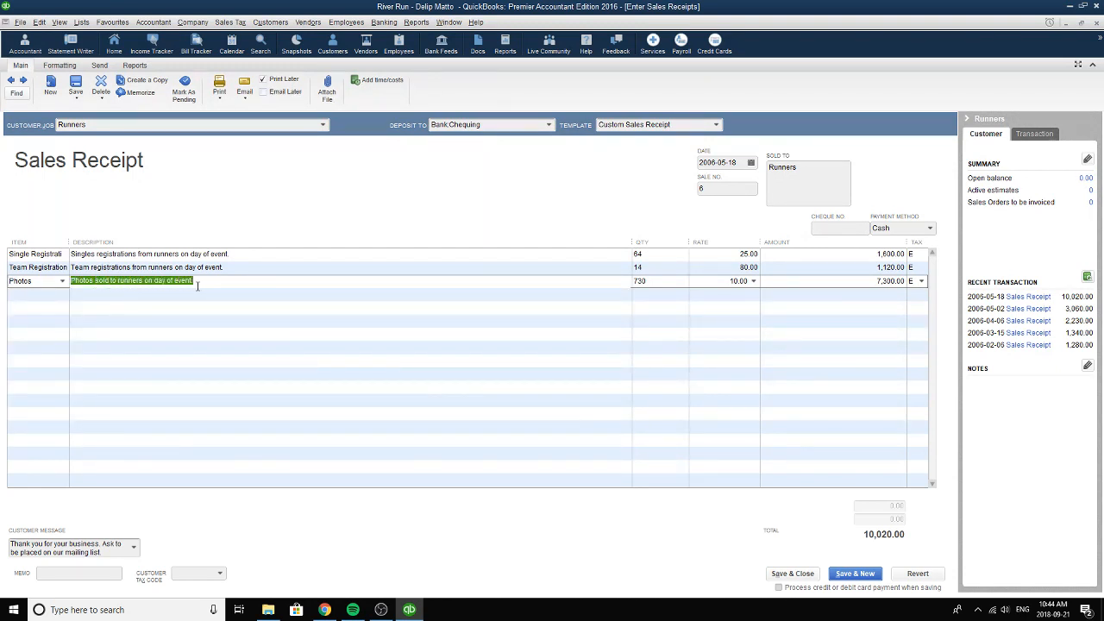
{"action": "left_click", "coordinate": [653, 282]}
{"action": "left_click_drag", "start_coordinate": [653, 281], "coordinate": [630, 281]}
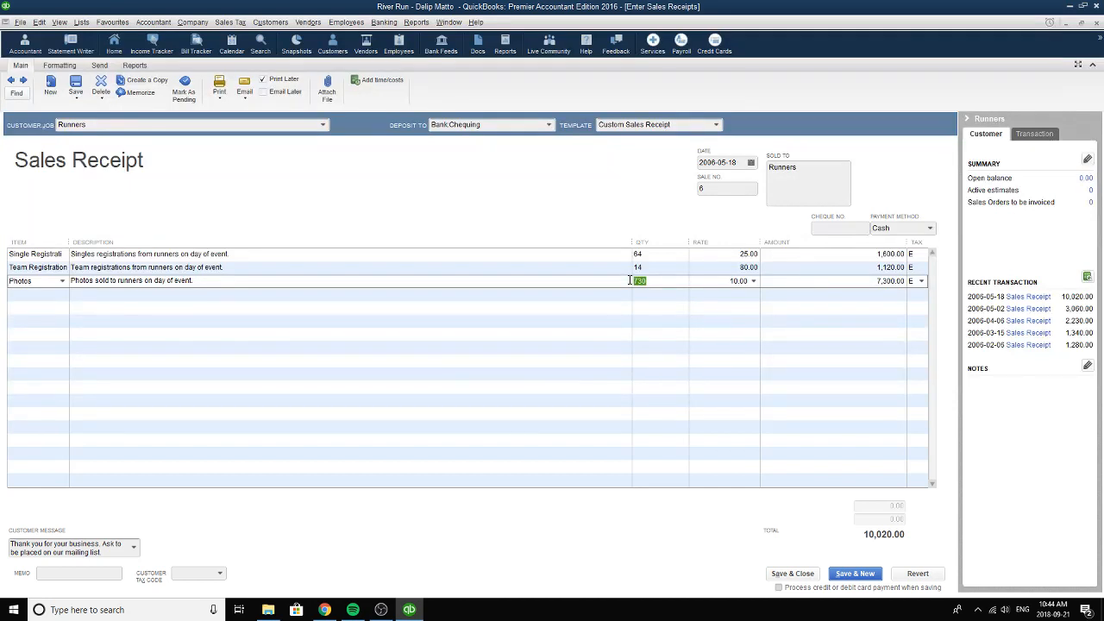
{"action": "left_click", "coordinate": [783, 285]}
Set the Runners sales receipt's date to 2006-05-20 and its payment method to Cash, leaving the cheque number blank.
{"action": "left_click", "coordinate": [751, 163]}
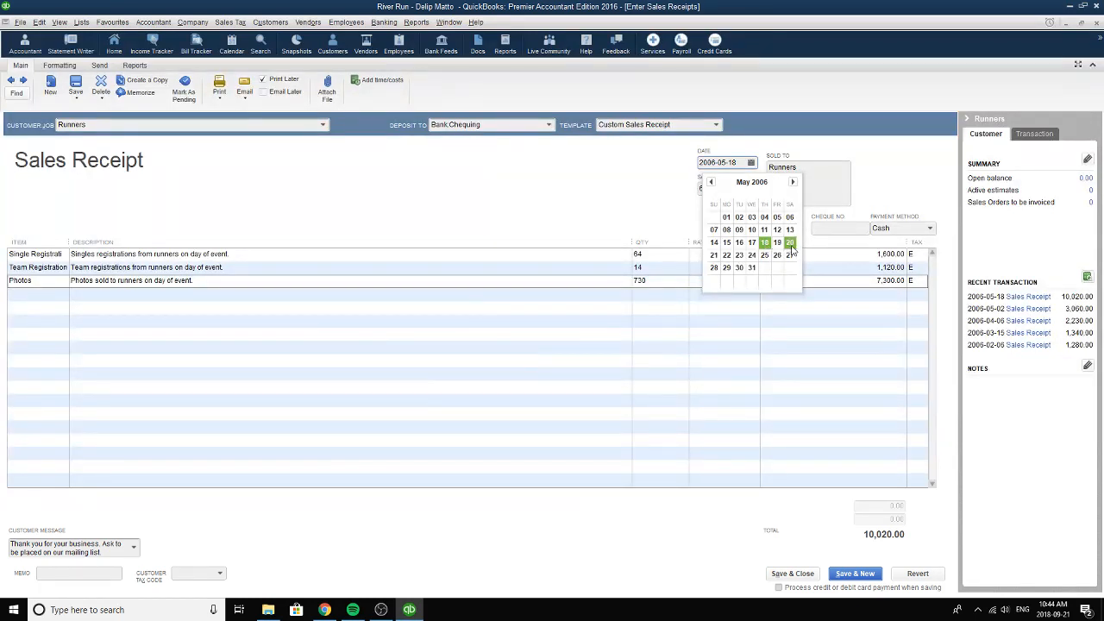
{"action": "left_click", "coordinate": [790, 243]}
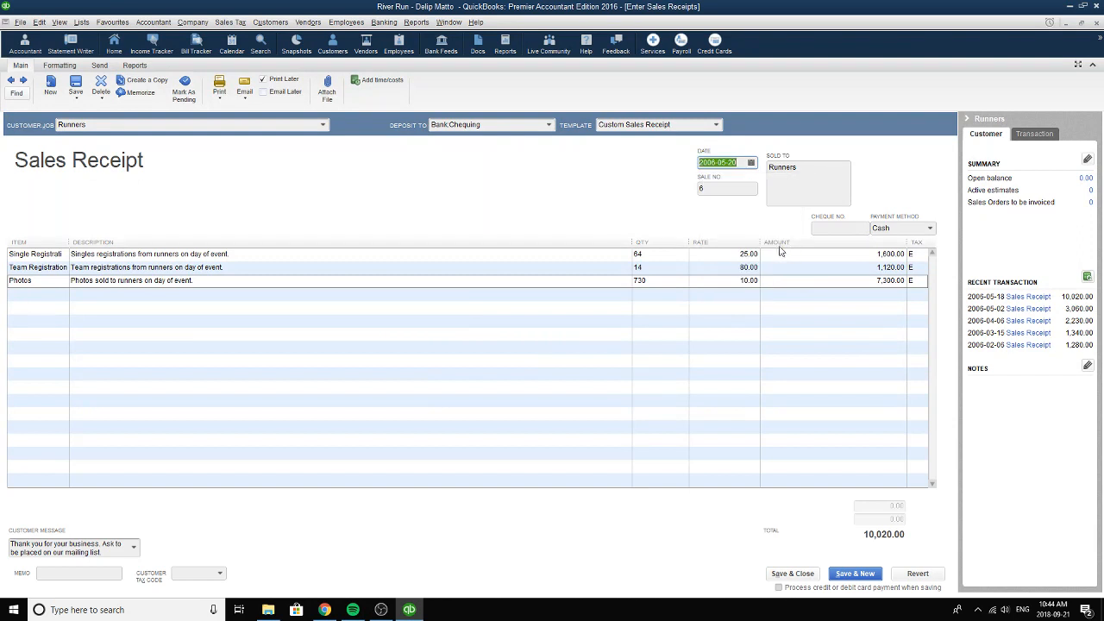
{"action": "left_click", "coordinate": [752, 164]}
{"action": "left_click", "coordinate": [790, 245]}
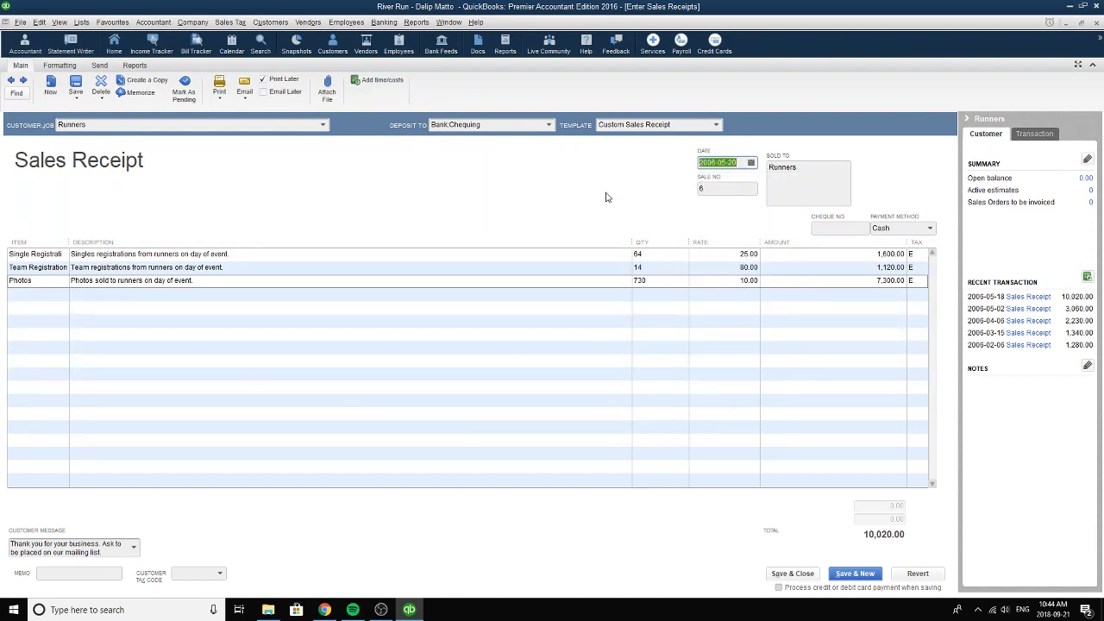
{"action": "left_click", "coordinate": [928, 229]}
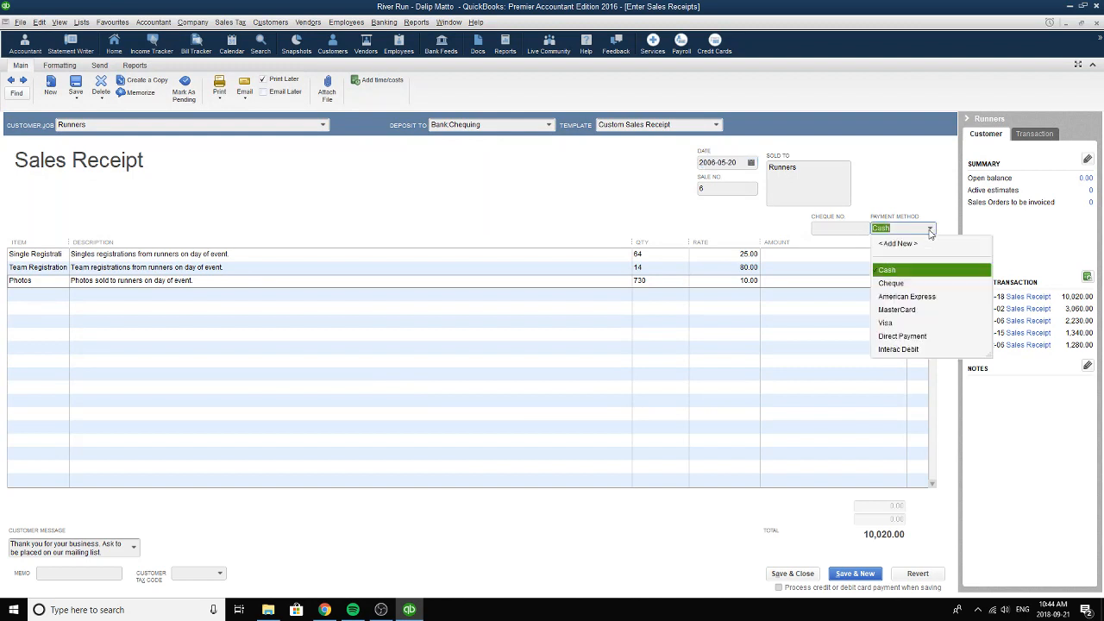
{"action": "left_click", "coordinate": [901, 273]}
{"action": "left_click", "coordinate": [828, 230]}
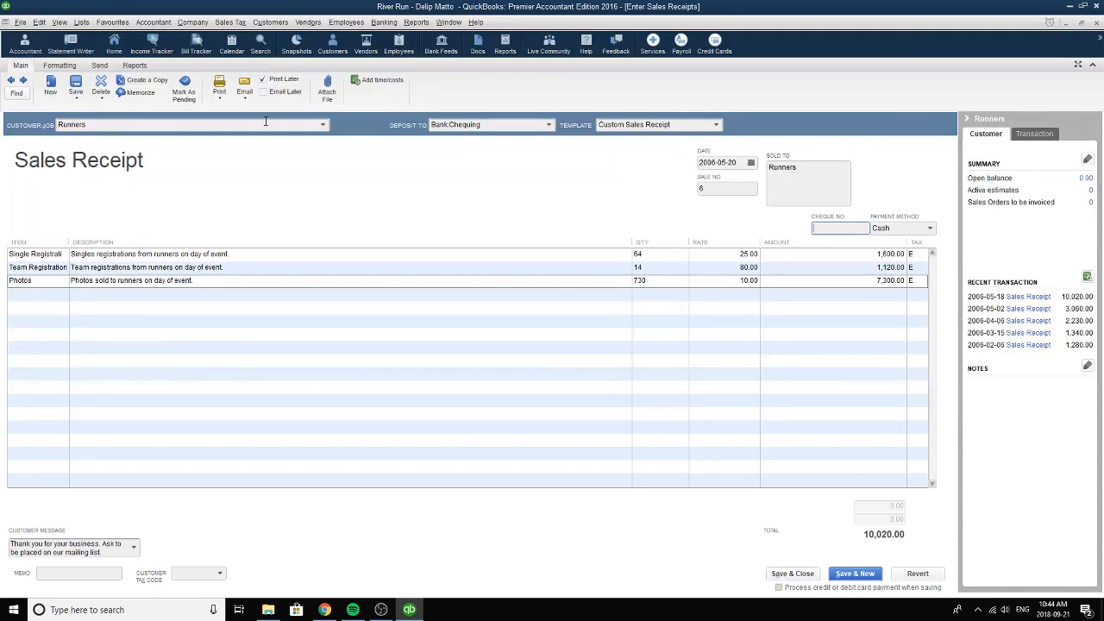
Record the changes to the Runners sales receipt, view the following Donors sponsorship receipt, and close the sales receipts.
{"action": "left_click", "coordinate": [100, 93]}
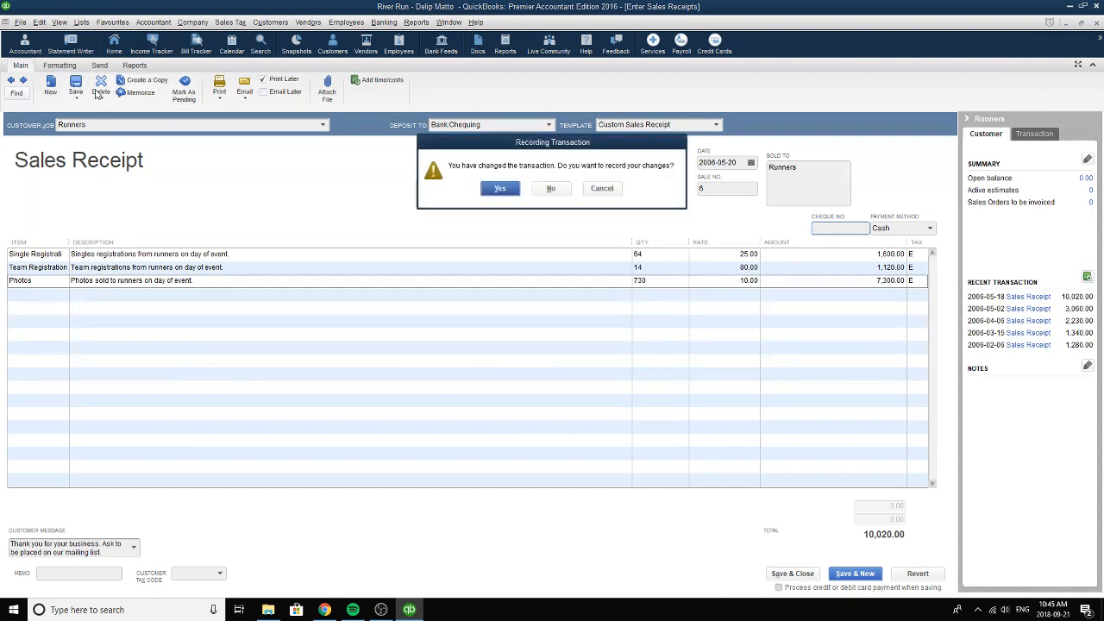
{"action": "left_click", "coordinate": [500, 188]}
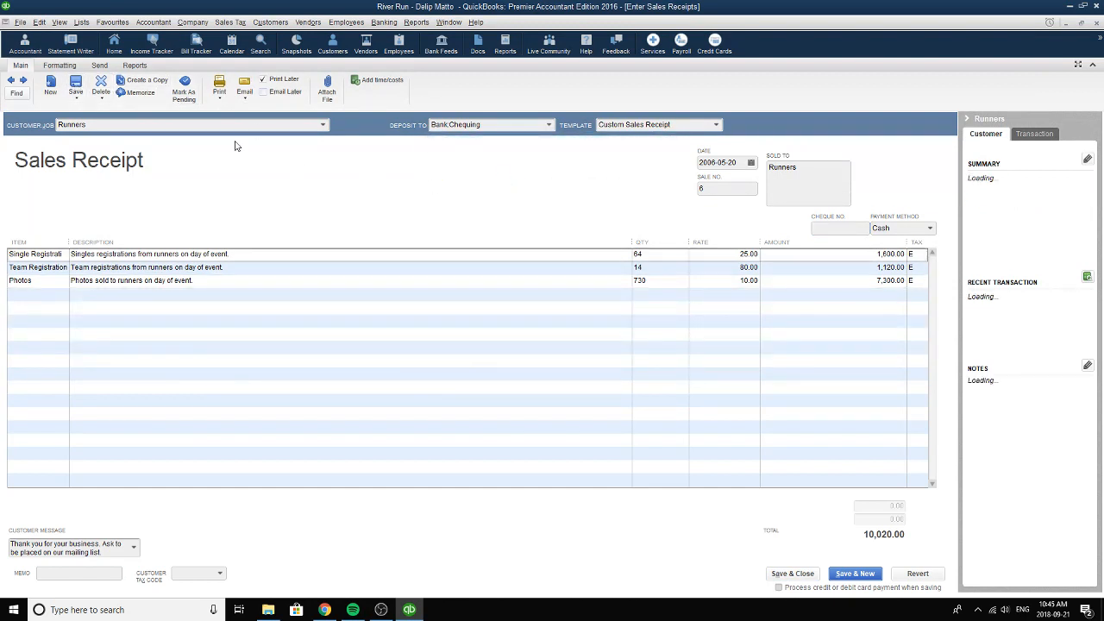
{"action": "left_click", "coordinate": [24, 79]}
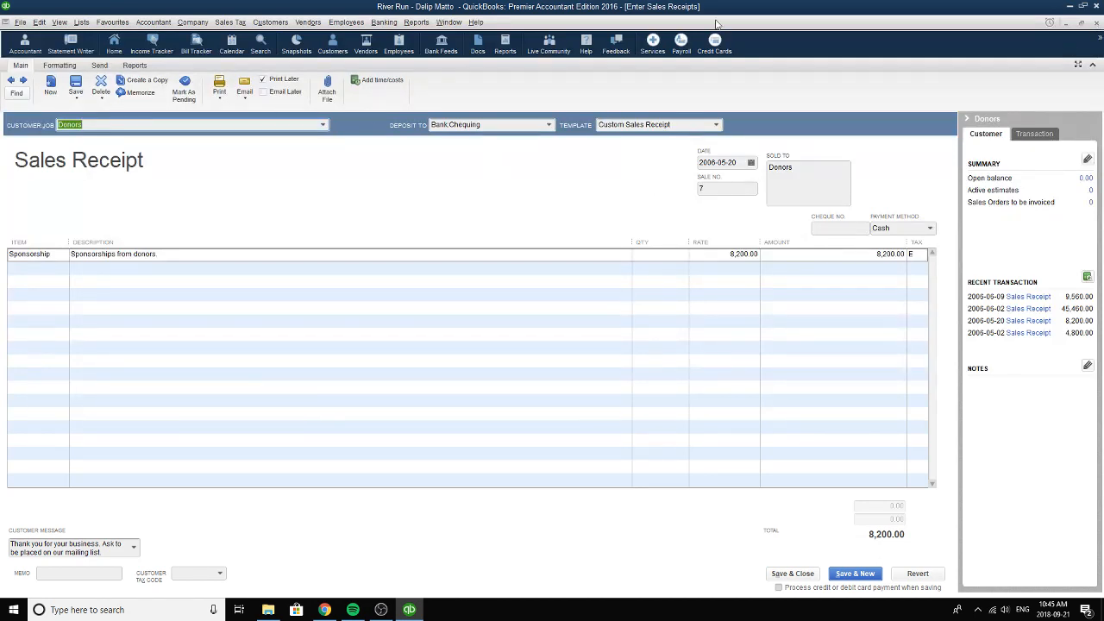
{"action": "left_click", "coordinate": [1096, 24]}
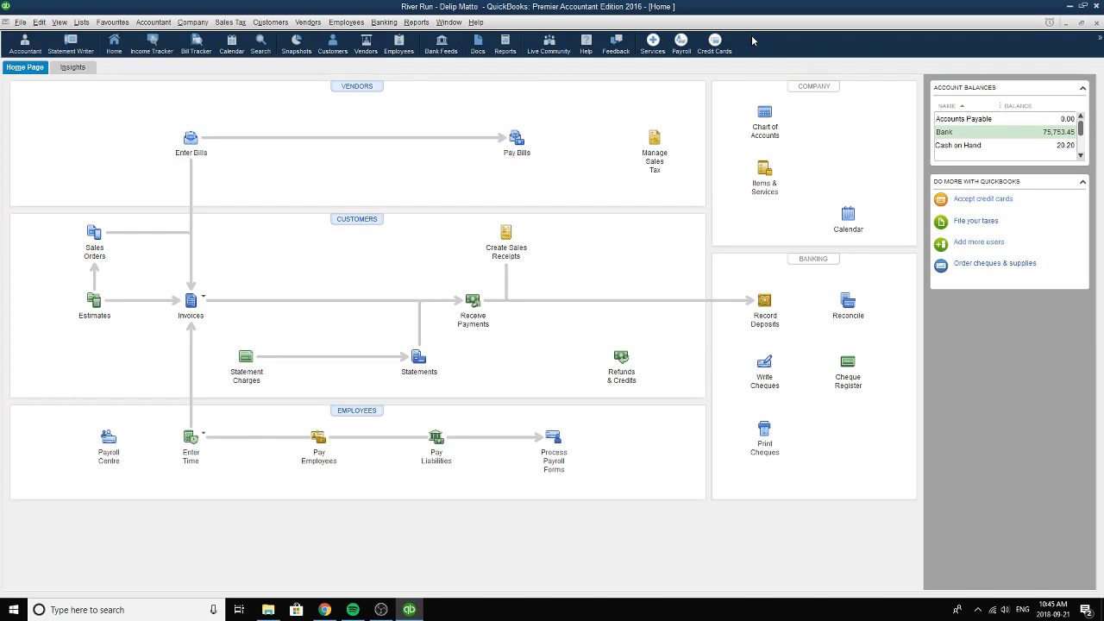
Open the sales receipts and go back to the Donors sponsorship receipt dated 2006-05-20.
{"action": "left_click", "coordinate": [500, 238]}
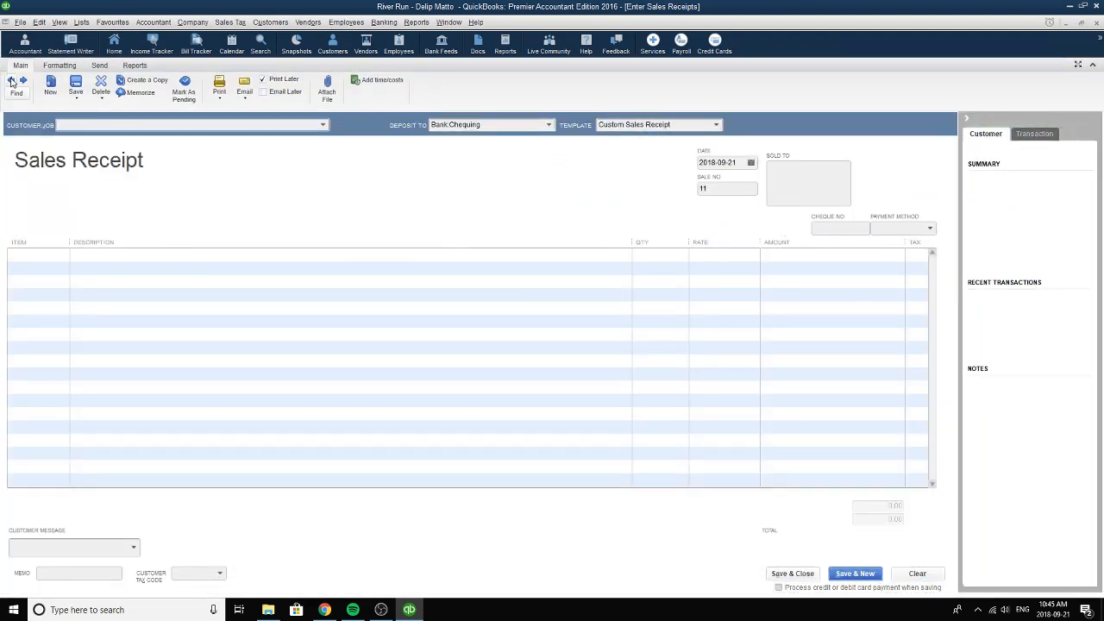
{"action": "left_click", "coordinate": [11, 80]}
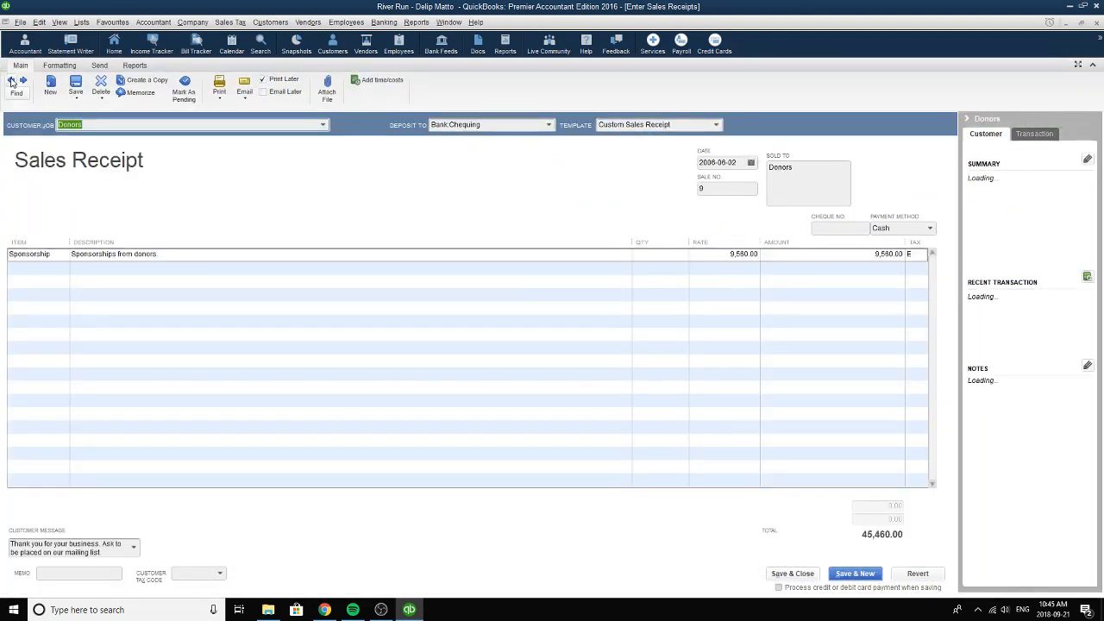
{"action": "left_click", "coordinate": [12, 80]}
{"action": "left_click", "coordinate": [12, 80]}
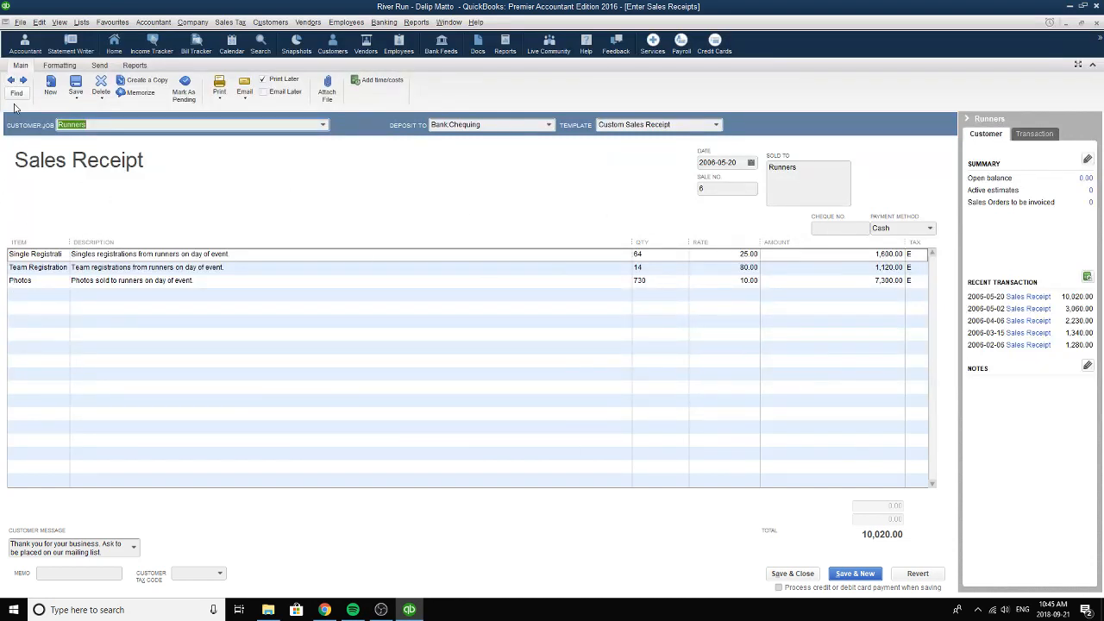
{"action": "left_click", "coordinate": [23, 80]}
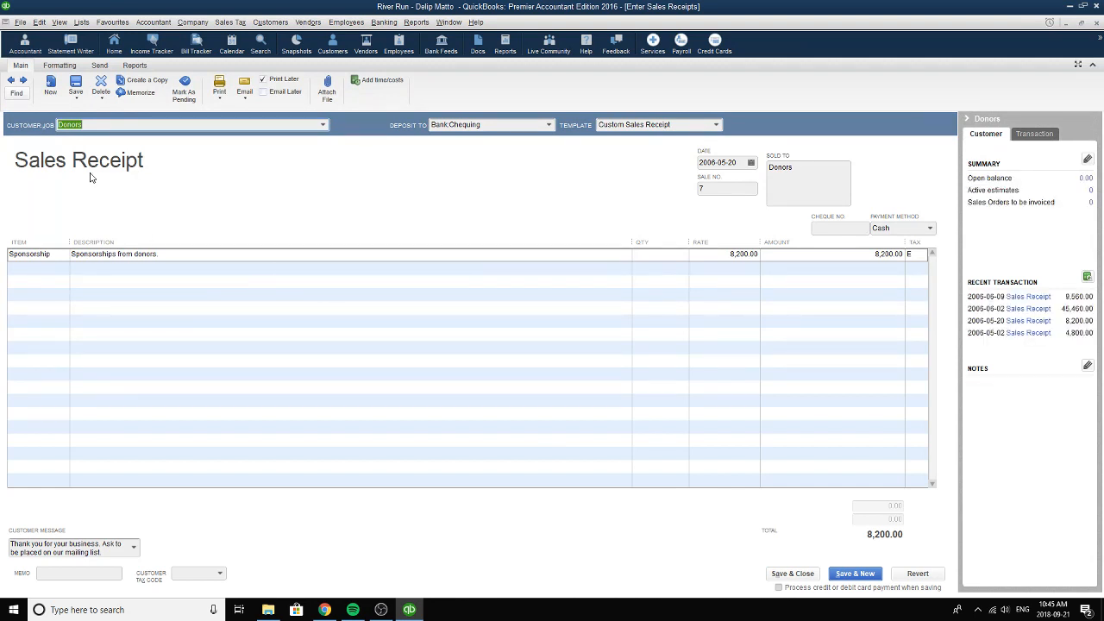
Set the sales receipt's customer to Donors, its deposit account to Bank:Chequing and its date to 2006-05-20.
{"action": "left_click", "coordinate": [324, 125]}
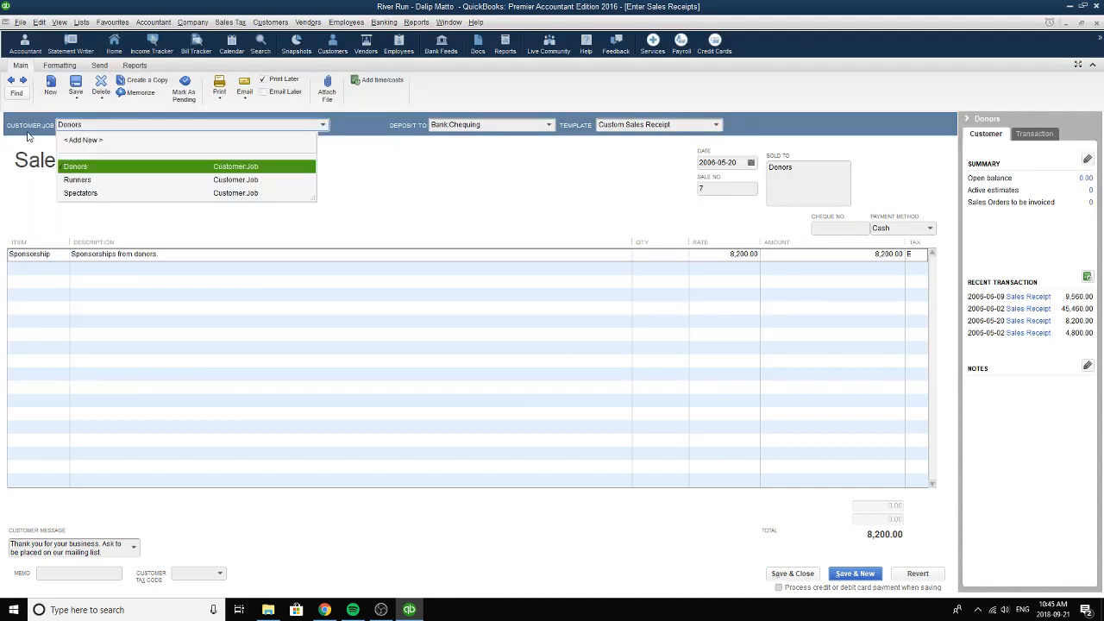
{"action": "left_click", "coordinate": [84, 167]}
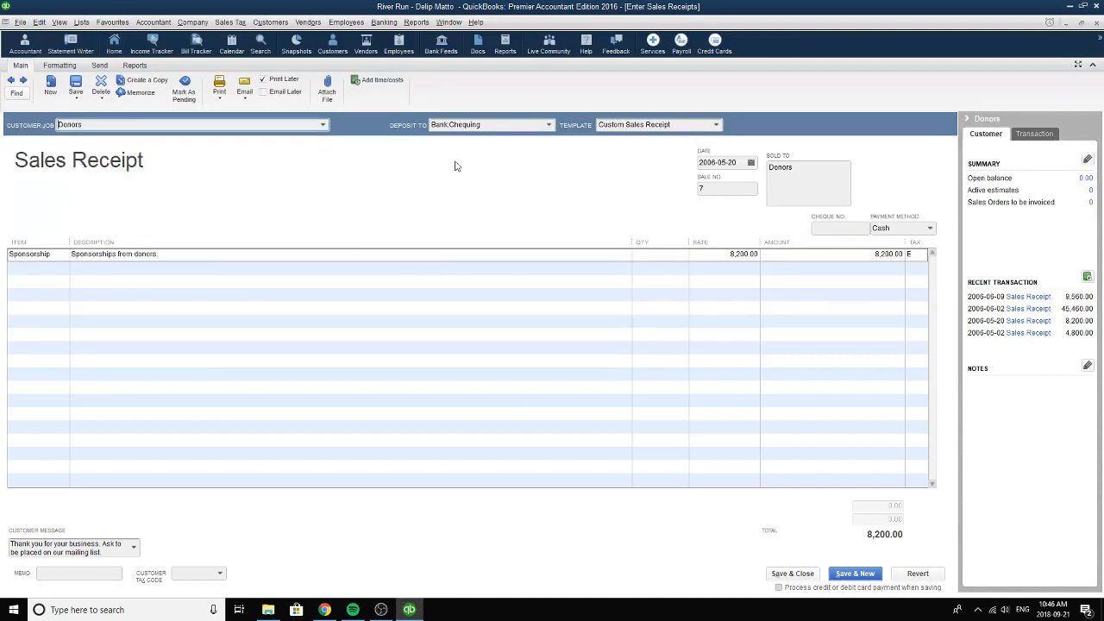
{"action": "left_click", "coordinate": [549, 126]}
{"action": "left_click", "coordinate": [452, 191]}
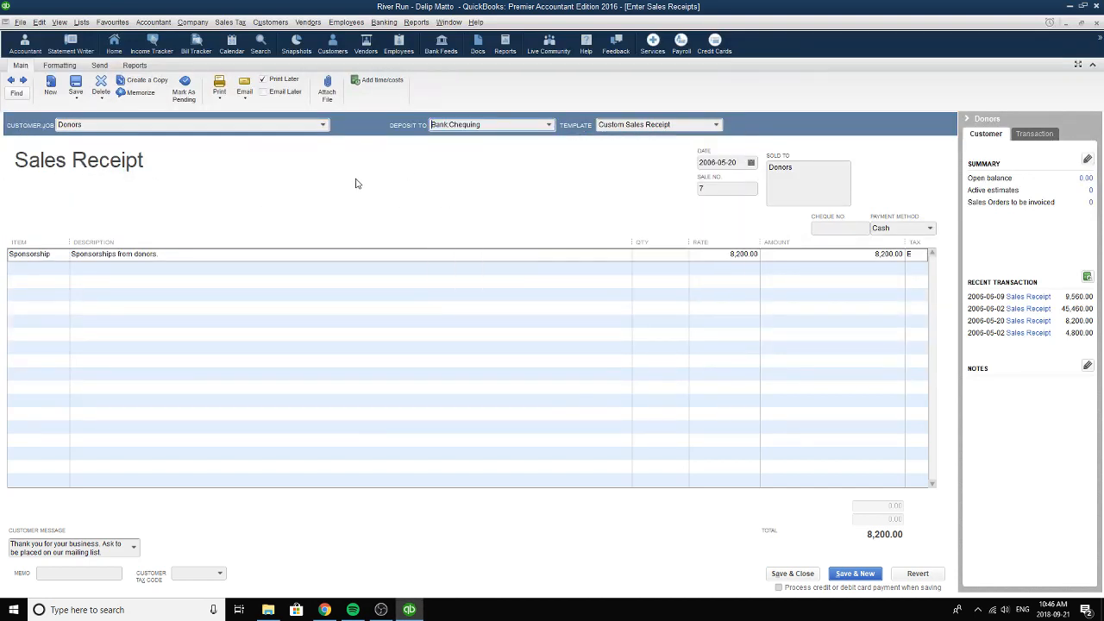
{"action": "left_click", "coordinate": [751, 163]}
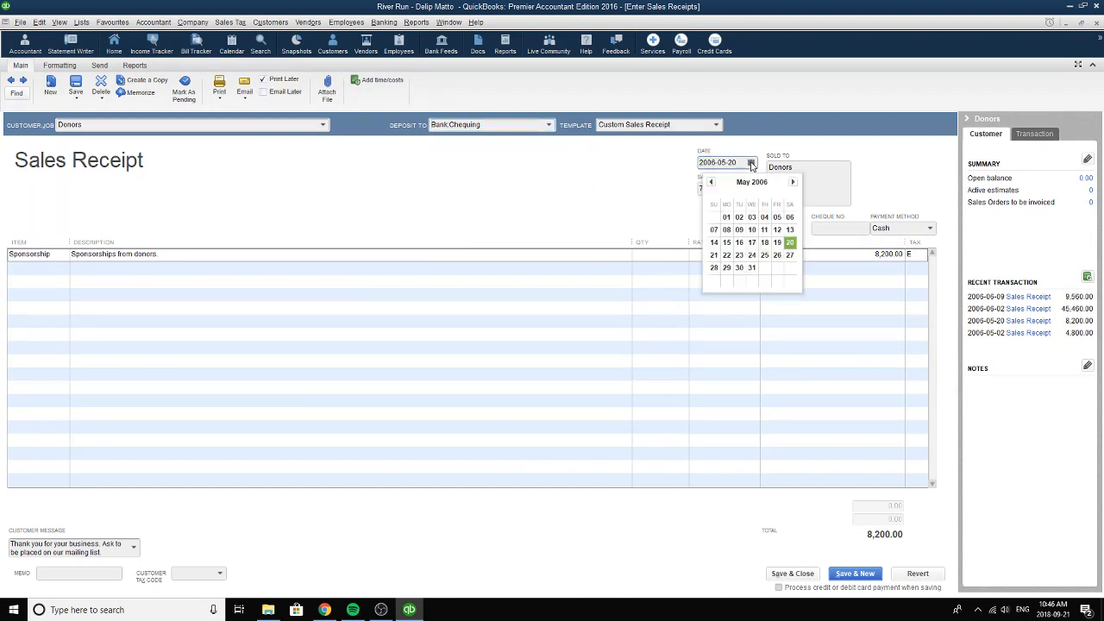
{"action": "left_click", "coordinate": [789, 242]}
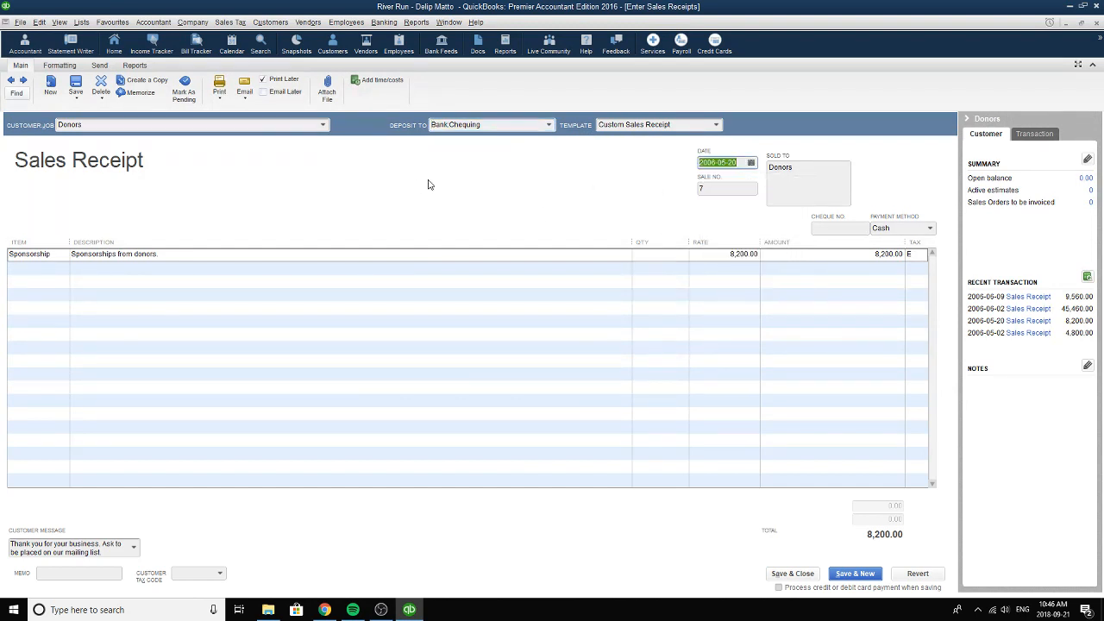
Choose Sponsorship as the Donors receipt's item and review its description, quantity and rate.
{"action": "left_click", "coordinate": [47, 257]}
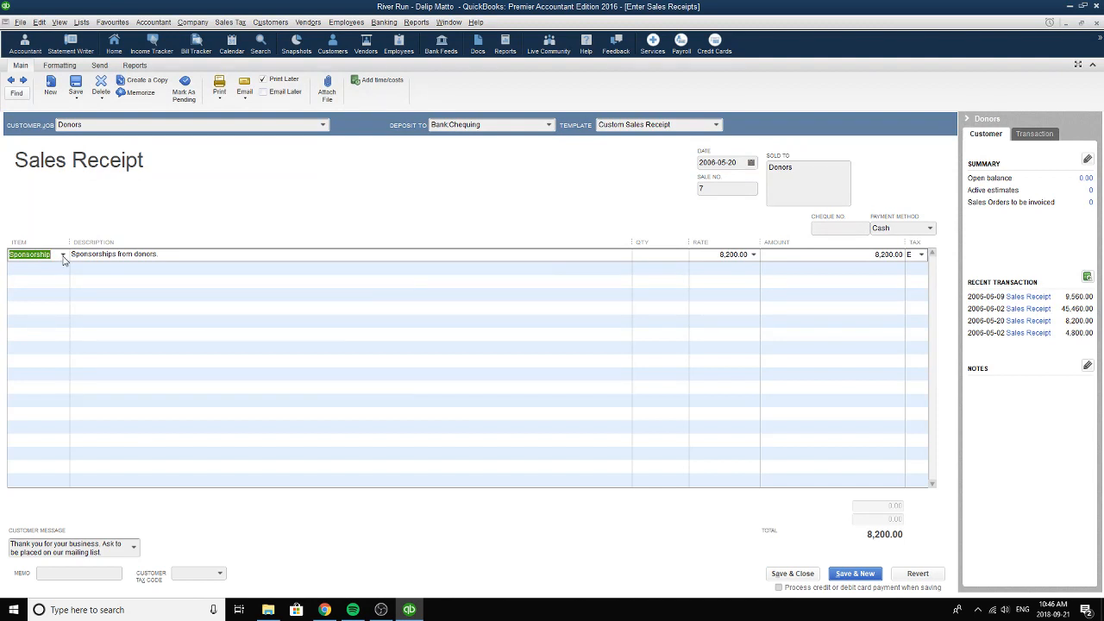
{"action": "left_click", "coordinate": [62, 256]}
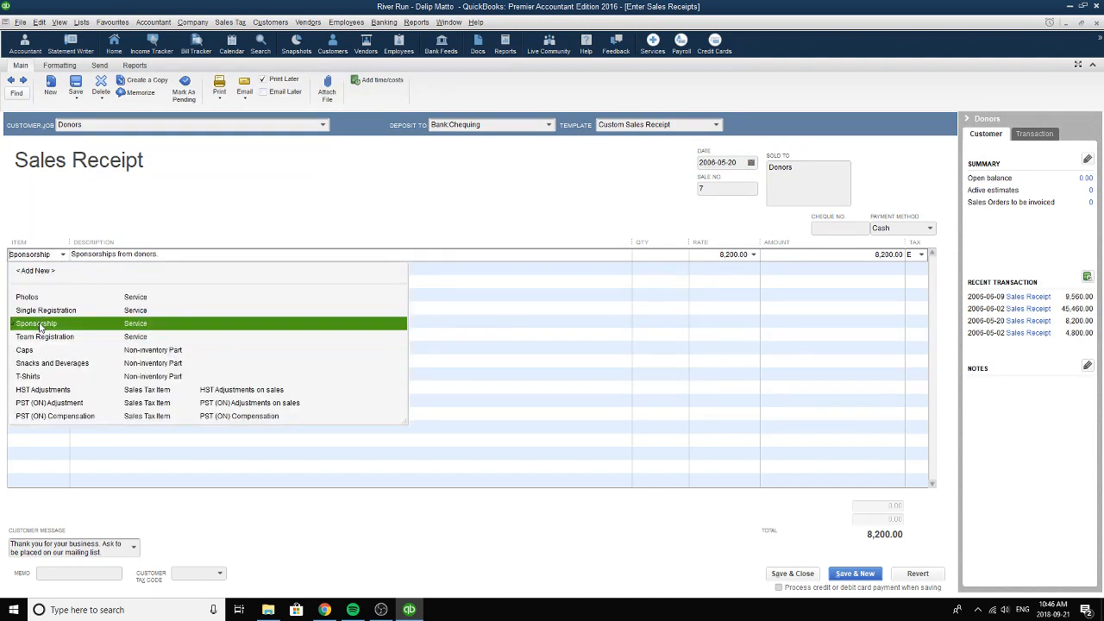
{"action": "left_click", "coordinate": [39, 325]}
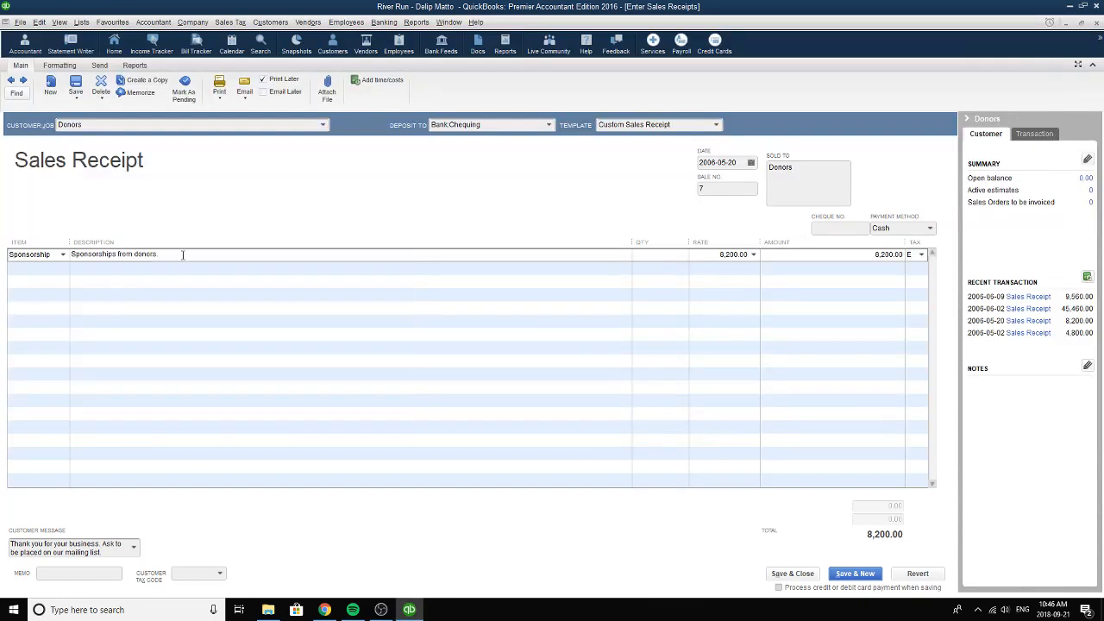
{"action": "left_click", "coordinate": [180, 255]}
{"action": "left_click_drag", "start_coordinate": [71, 253], "coordinate": [205, 254]}
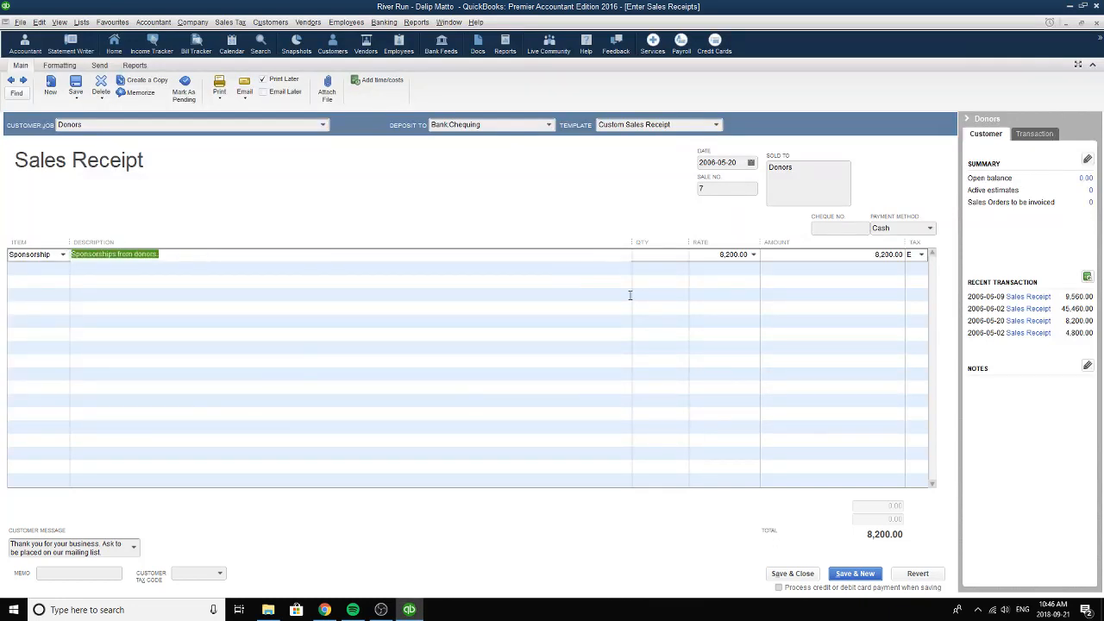
{"action": "left_click", "coordinate": [675, 255]}
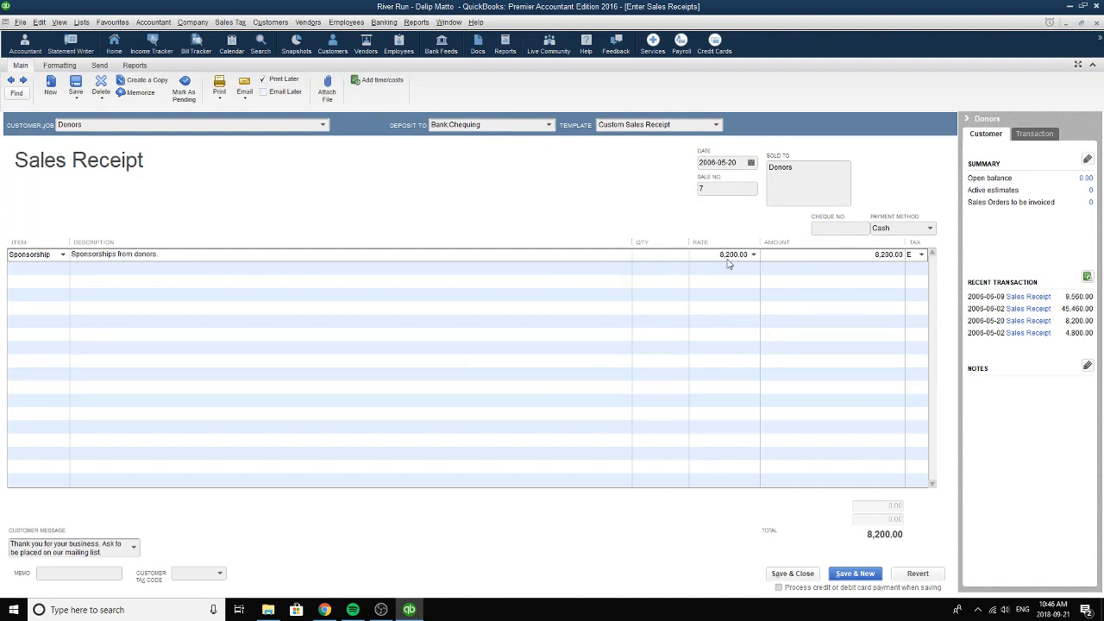
{"action": "left_click", "coordinate": [729, 257]}
Set the Donors receipt's payment method to Cash, check its sale number, and save and close the receipt.
{"action": "left_click", "coordinate": [930, 229]}
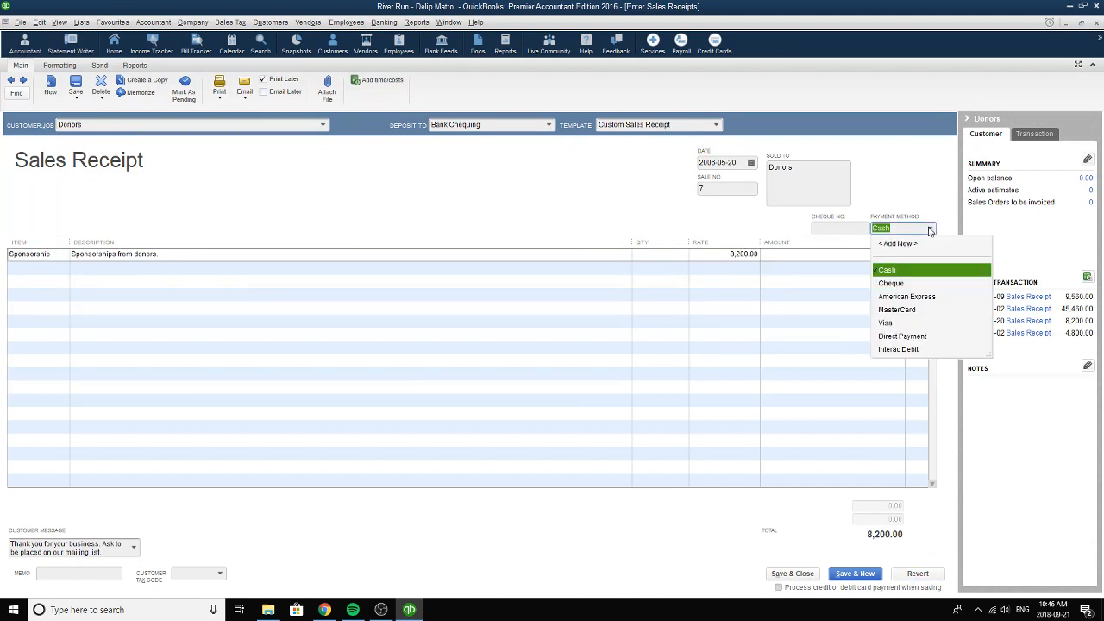
{"action": "left_click", "coordinate": [897, 271]}
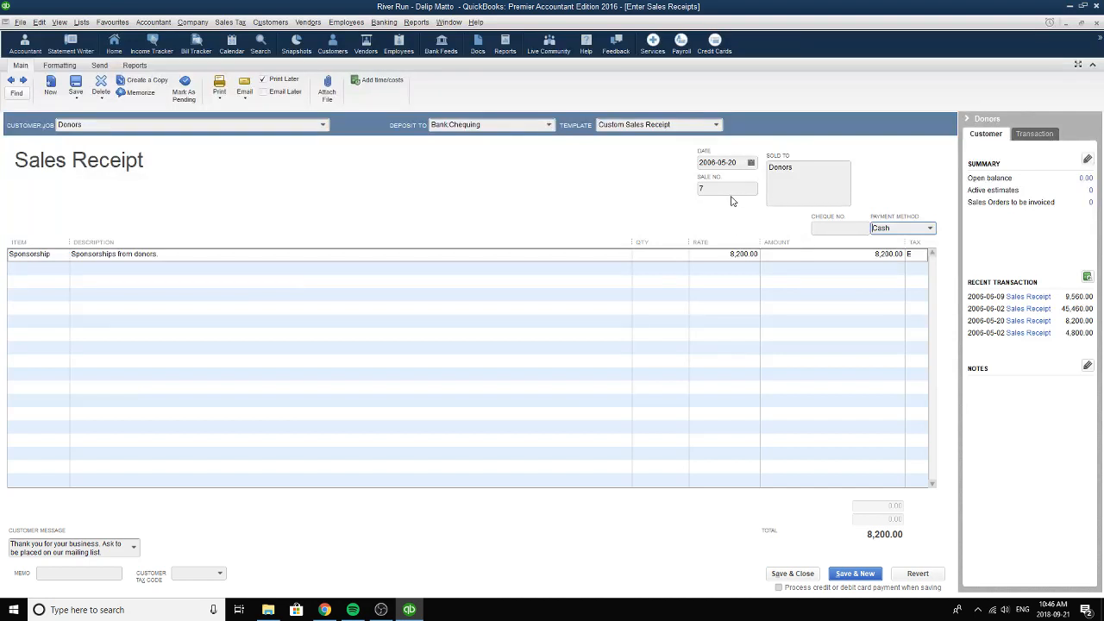
{"action": "left_click", "coordinate": [735, 188]}
{"action": "left_click", "coordinate": [786, 574]}
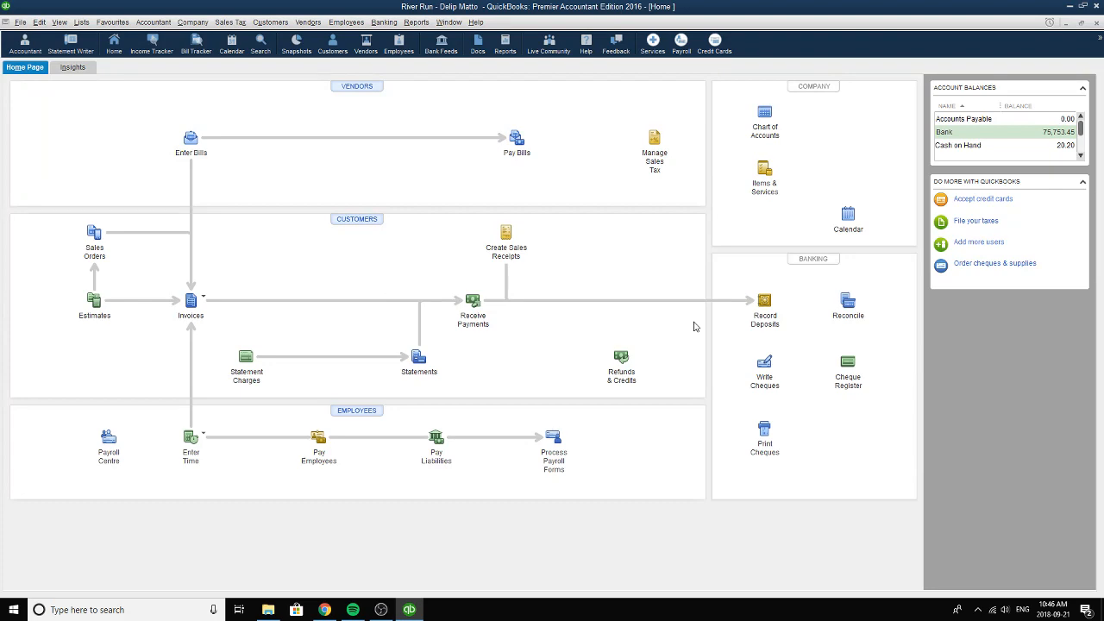
Start a new cheque, draw it on the Cash on Hand account and mark it for printing later.
{"action": "left_click", "coordinate": [765, 367]}
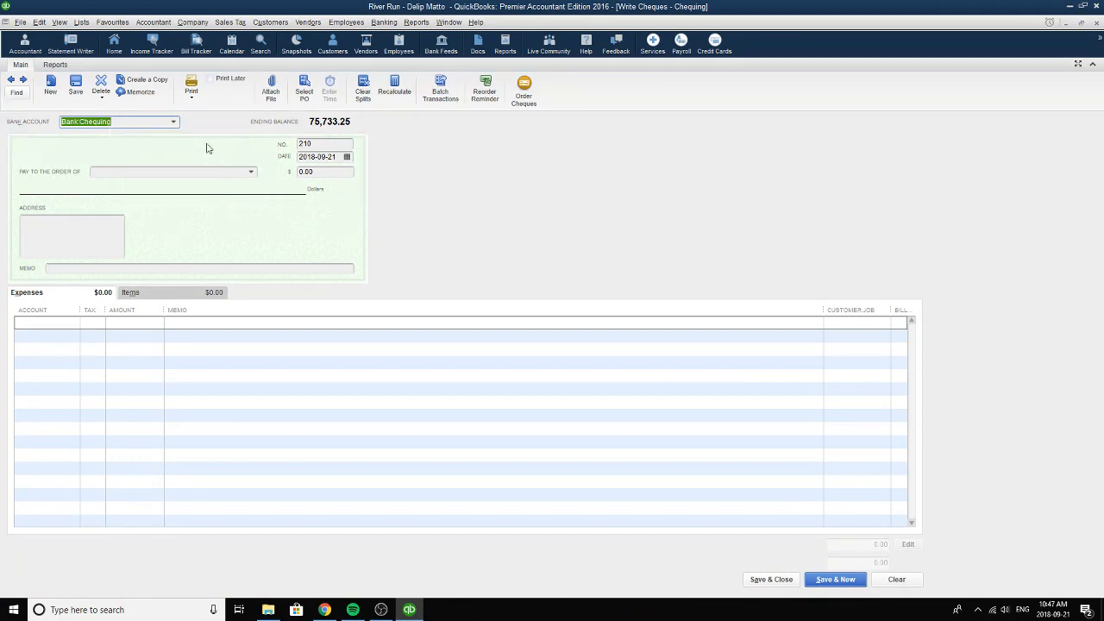
{"action": "left_click", "coordinate": [174, 121]}
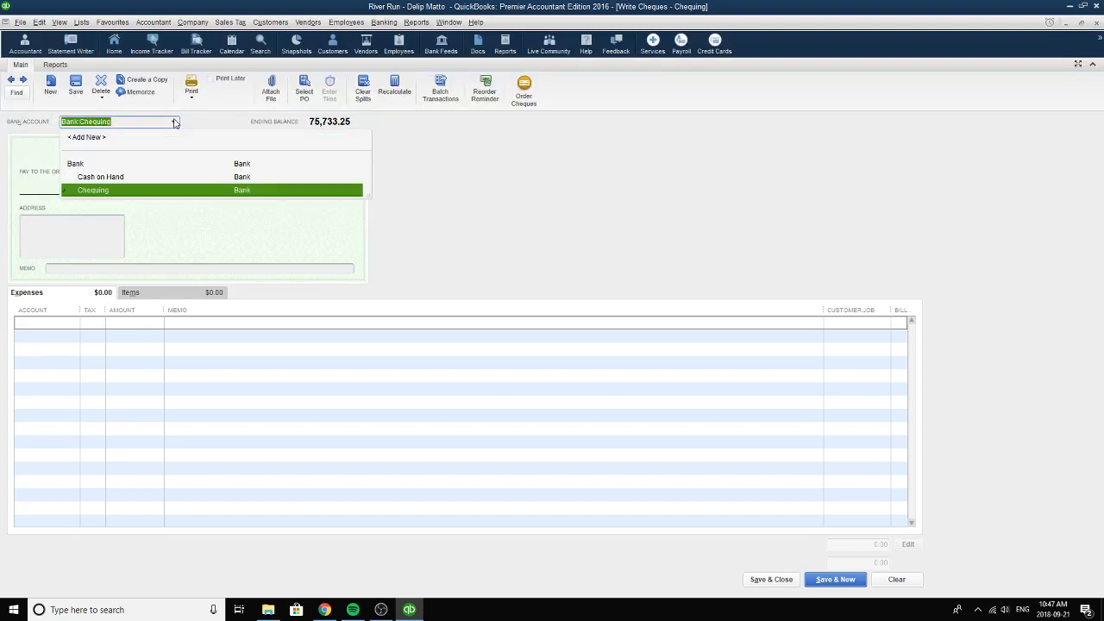
{"action": "left_click", "coordinate": [122, 182]}
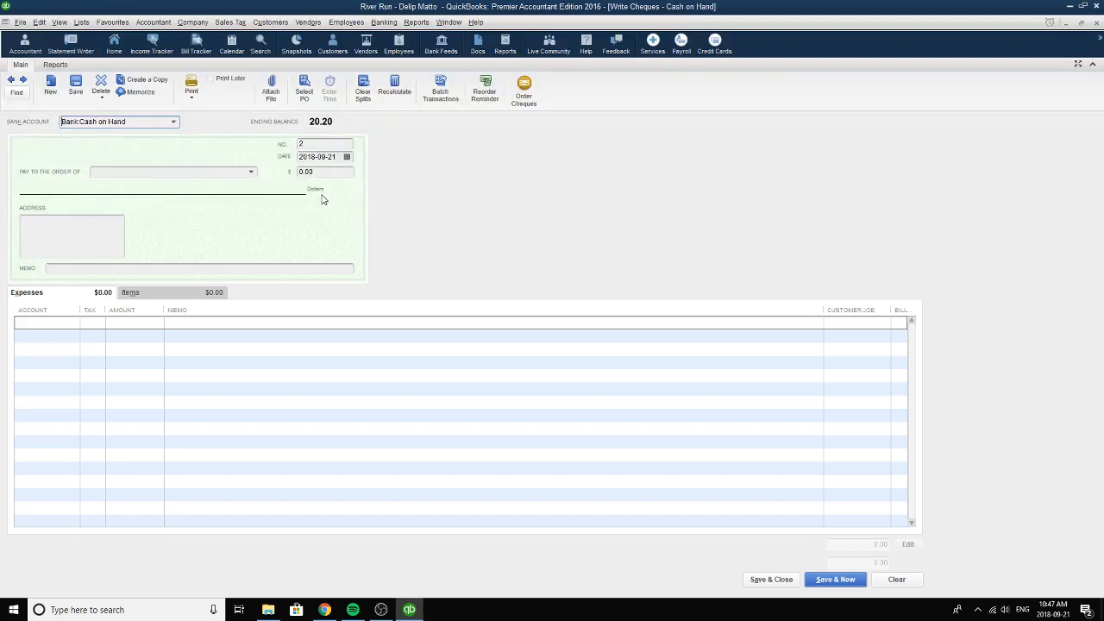
{"action": "left_click", "coordinate": [208, 81]}
Browse back through the Cash on Hand cheques to the Zehr's Food Mart cheque dated 2006-05-20.
{"action": "left_click", "coordinate": [11, 79]}
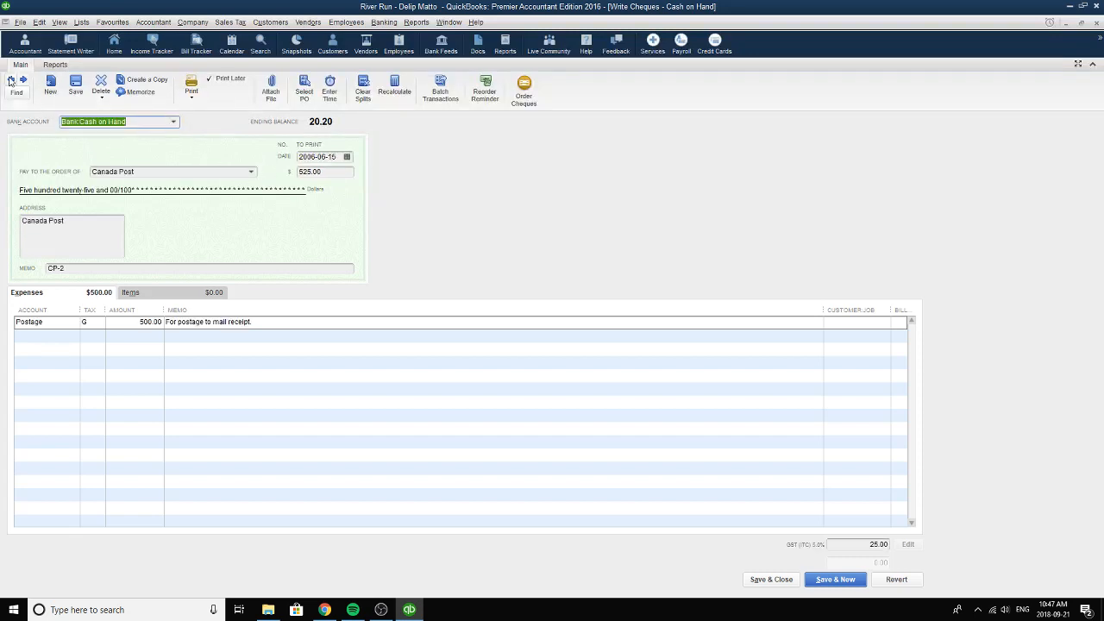
{"action": "left_click", "coordinate": [10, 80]}
{"action": "left_click", "coordinate": [10, 79]}
{"action": "left_click", "coordinate": [11, 79]}
{"action": "left_click", "coordinate": [22, 80]}
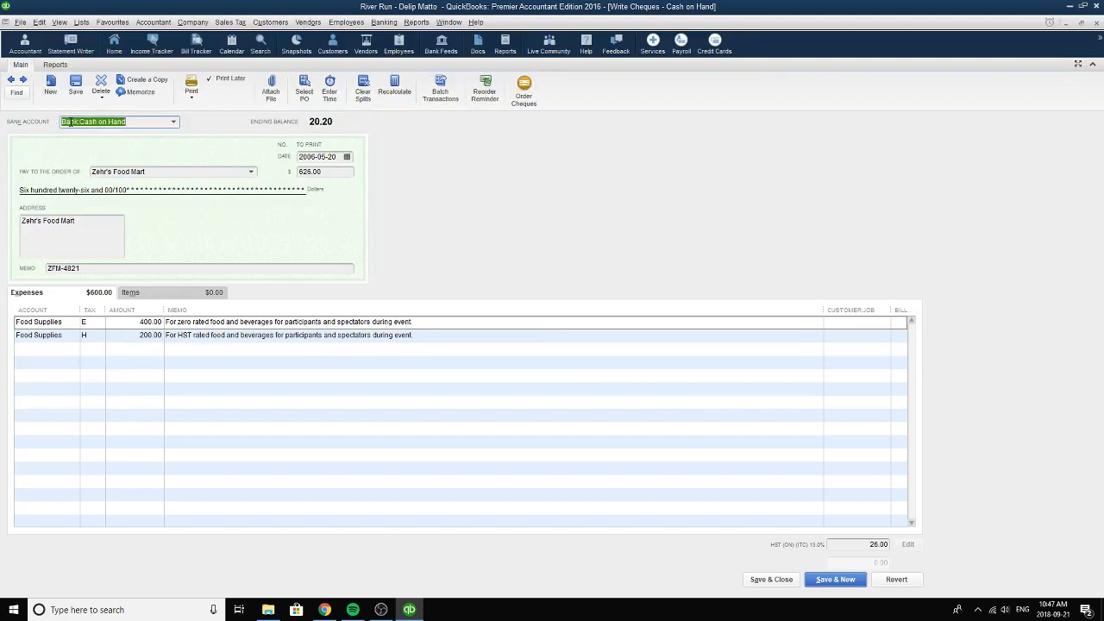
Set the Zehr's Food Mart cheque's bank account to Cash on Hand and its date to 2006-05-20, and review its memo.
{"action": "left_click", "coordinate": [172, 123]}
{"action": "left_click", "coordinate": [141, 176]}
{"action": "left_click", "coordinate": [347, 157]}
{"action": "left_click", "coordinate": [348, 157]}
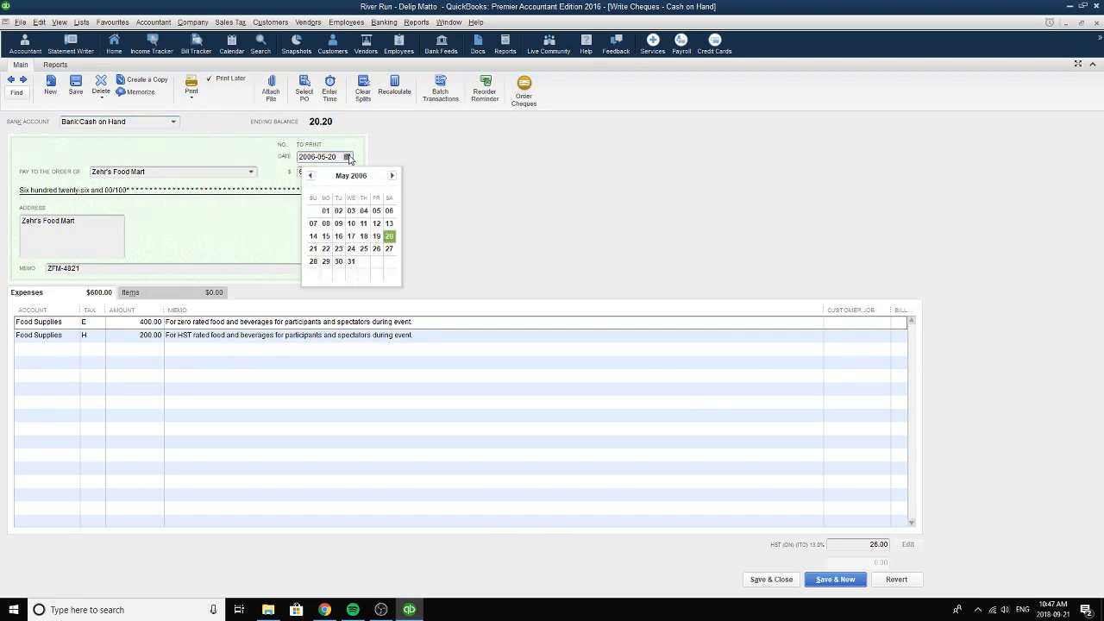
{"action": "left_click", "coordinate": [389, 237]}
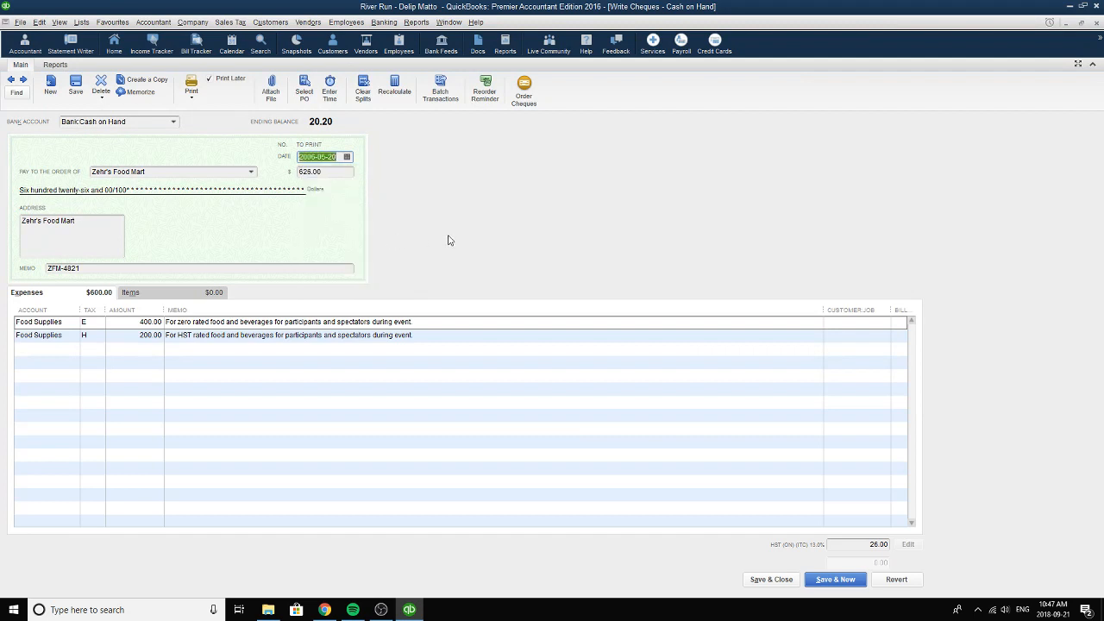
{"action": "left_click", "coordinate": [131, 268]}
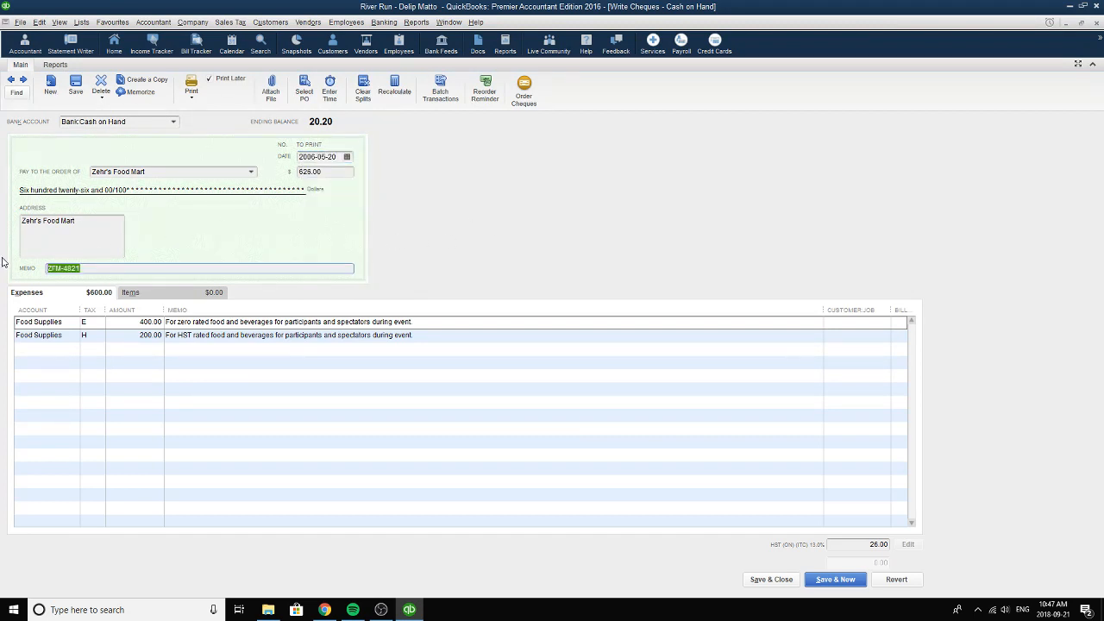
Set the first expense line's account to Food Supplies and its tax code to E (tax exempt), and review its amount and memo.
{"action": "left_click", "coordinate": [67, 324]}
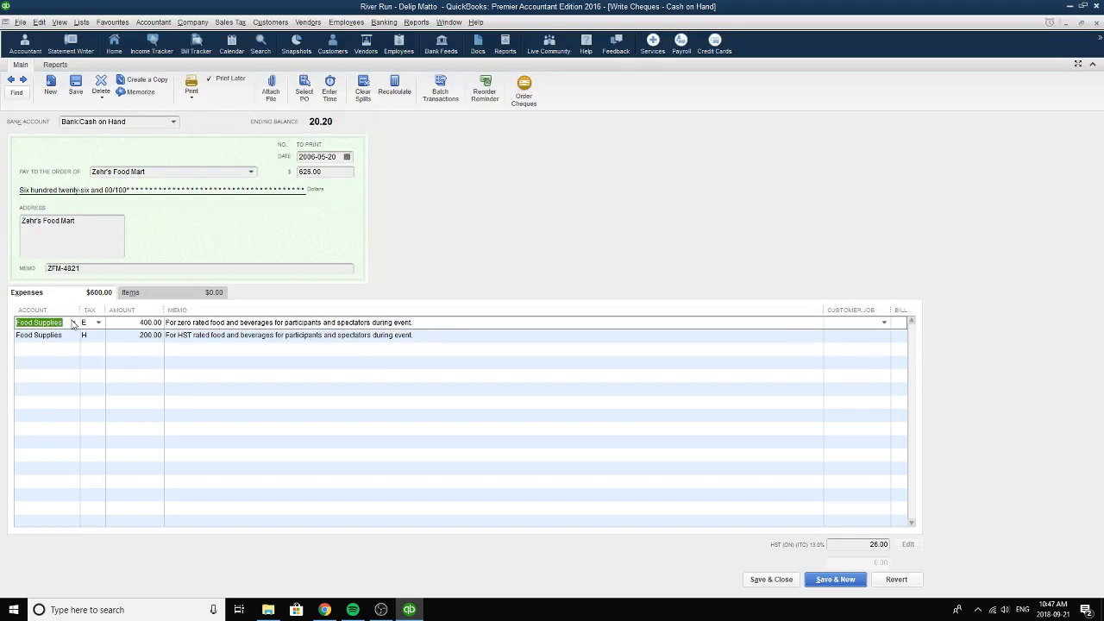
{"action": "left_click", "coordinate": [74, 323]}
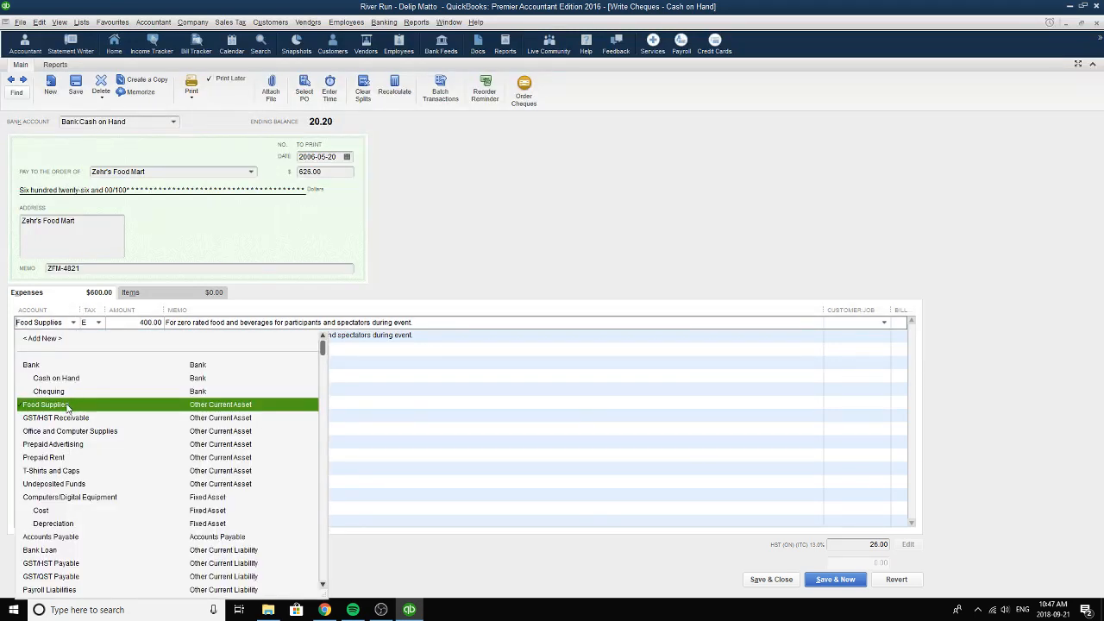
{"action": "left_click", "coordinate": [68, 406]}
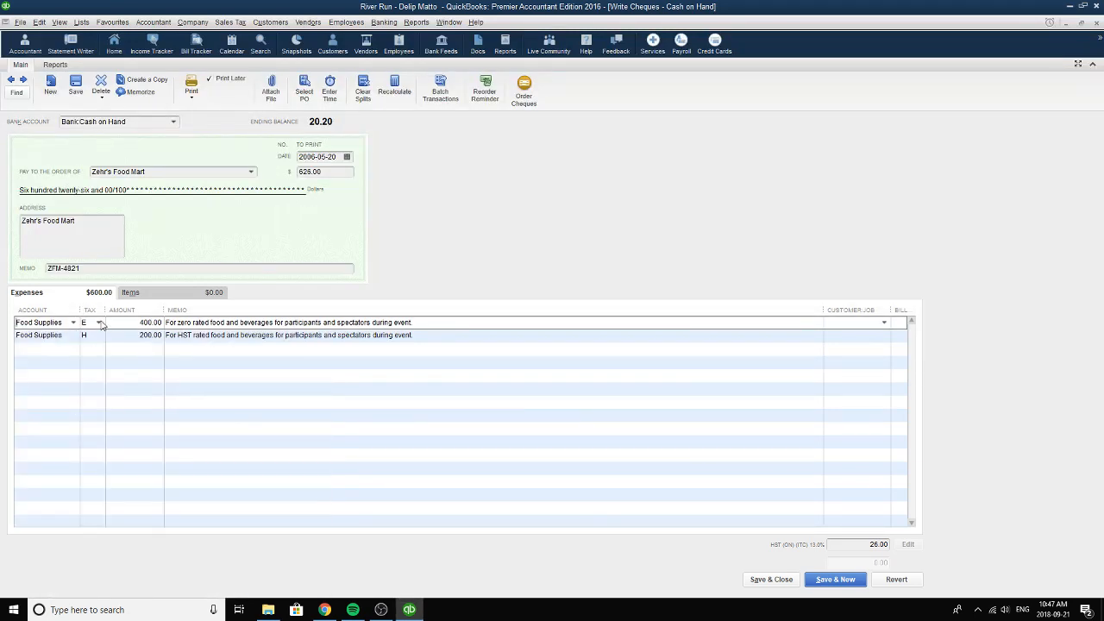
{"action": "left_click", "coordinate": [98, 322]}
{"action": "left_click", "coordinate": [109, 431]}
{"action": "left_click_drag", "start_coordinate": [134, 321], "coordinate": [170, 321]}
{"action": "left_click_drag", "start_coordinate": [432, 322], "coordinate": [162, 323]}
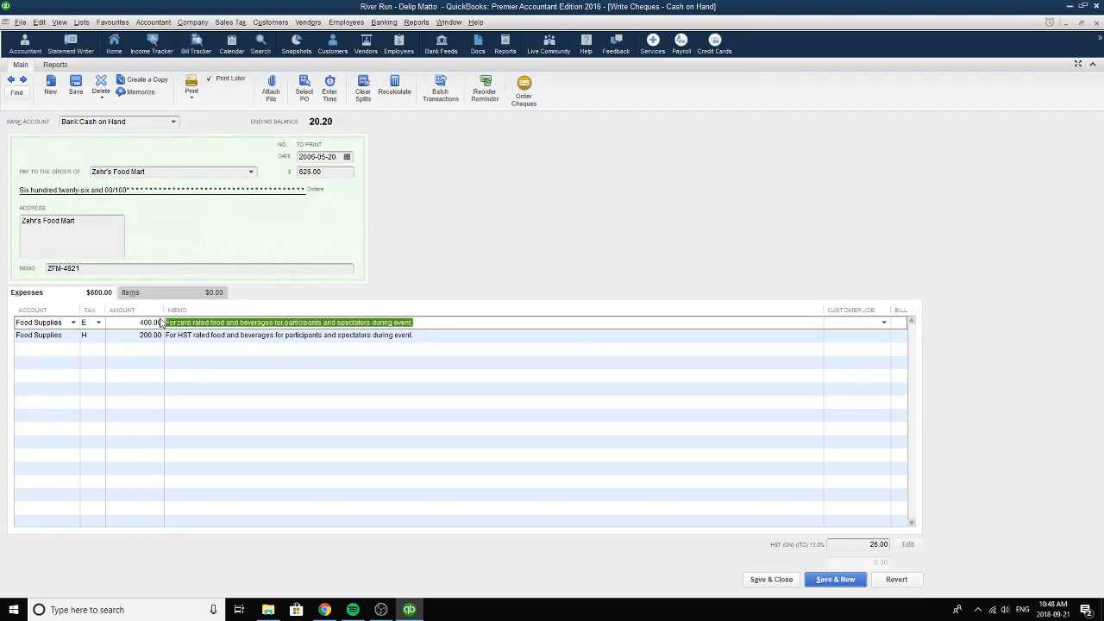
Set the second expense line's account to Food Supplies and its tax code to H (HST ON), and review its amount and memo.
{"action": "left_click", "coordinate": [81, 334]}
{"action": "left_click", "coordinate": [73, 335]}
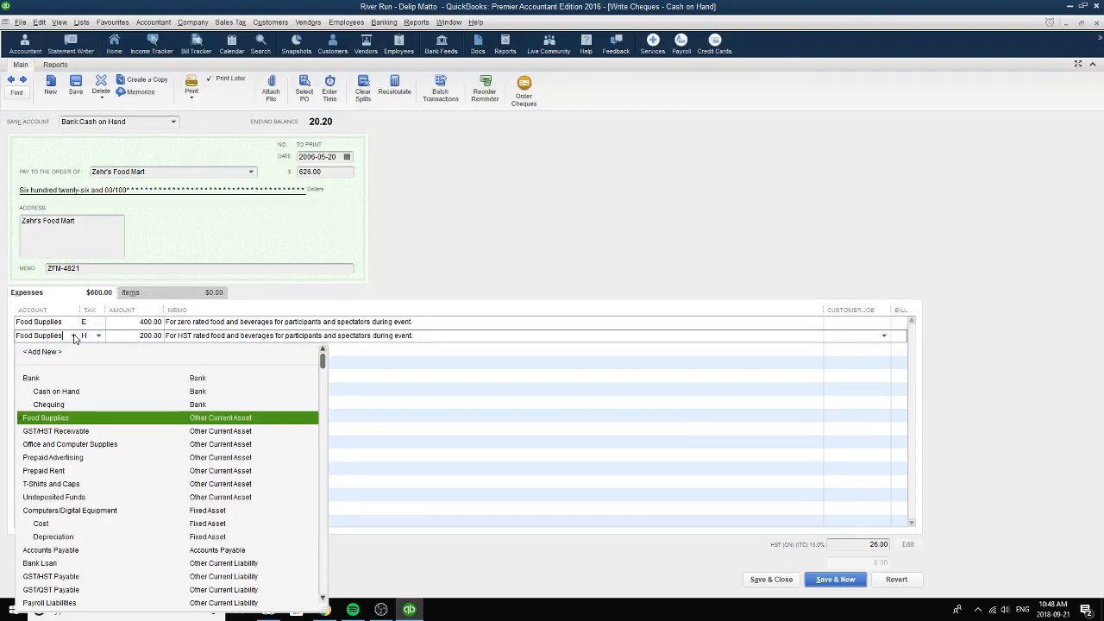
{"action": "left_click", "coordinate": [56, 419]}
{"action": "left_click", "coordinate": [99, 335]}
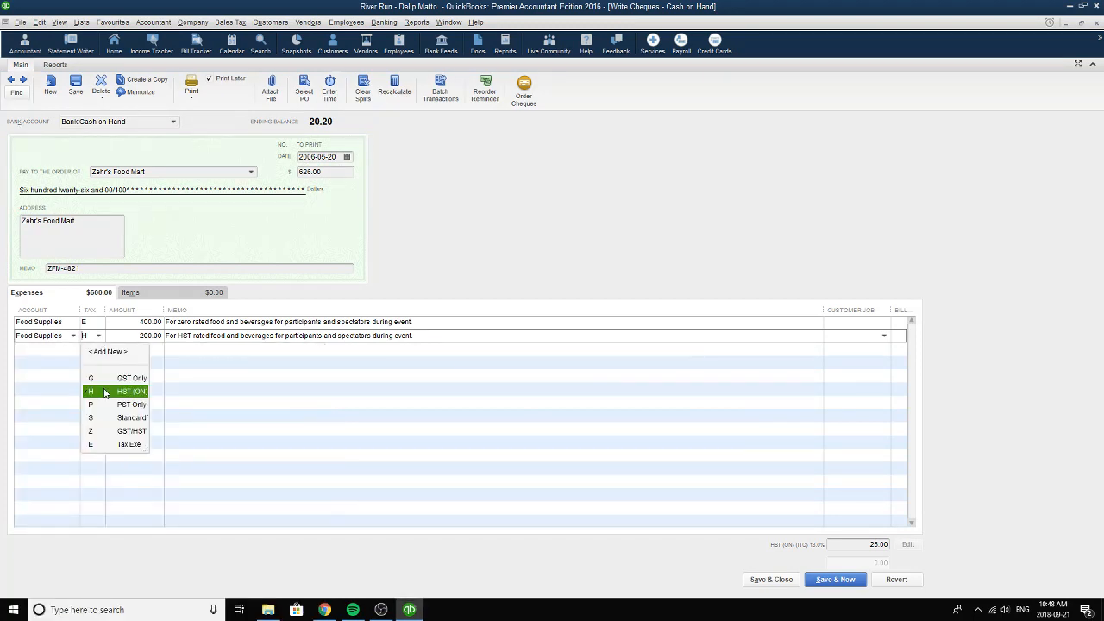
{"action": "left_click", "coordinate": [104, 392]}
{"action": "left_click_drag", "start_coordinate": [136, 337], "coordinate": [171, 338]}
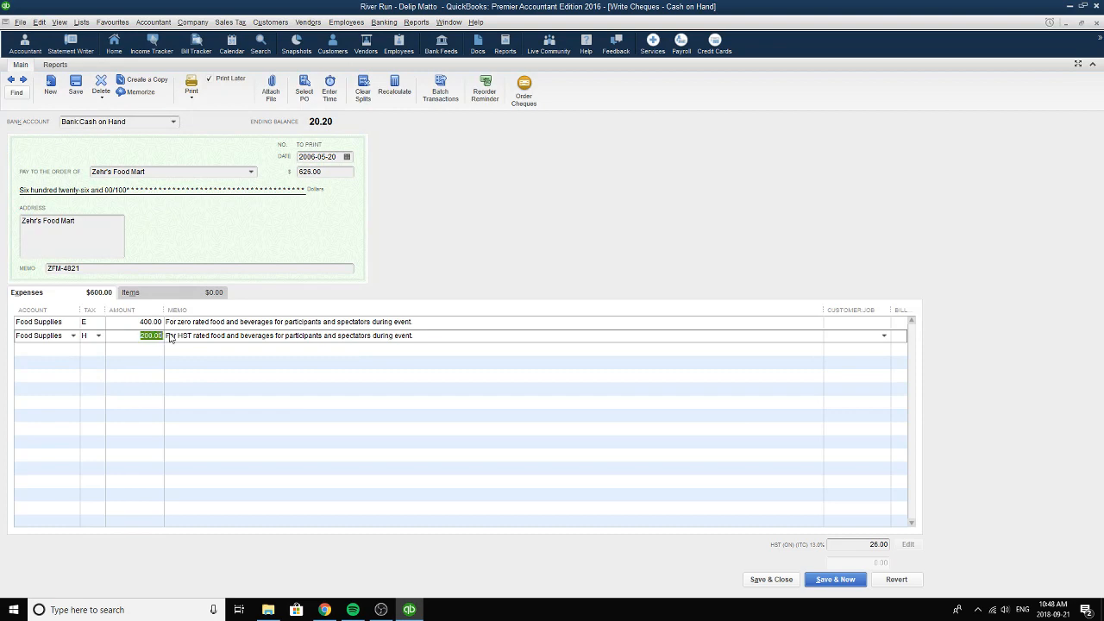
{"action": "left_click_drag", "start_coordinate": [433, 338], "coordinate": [165, 339]}
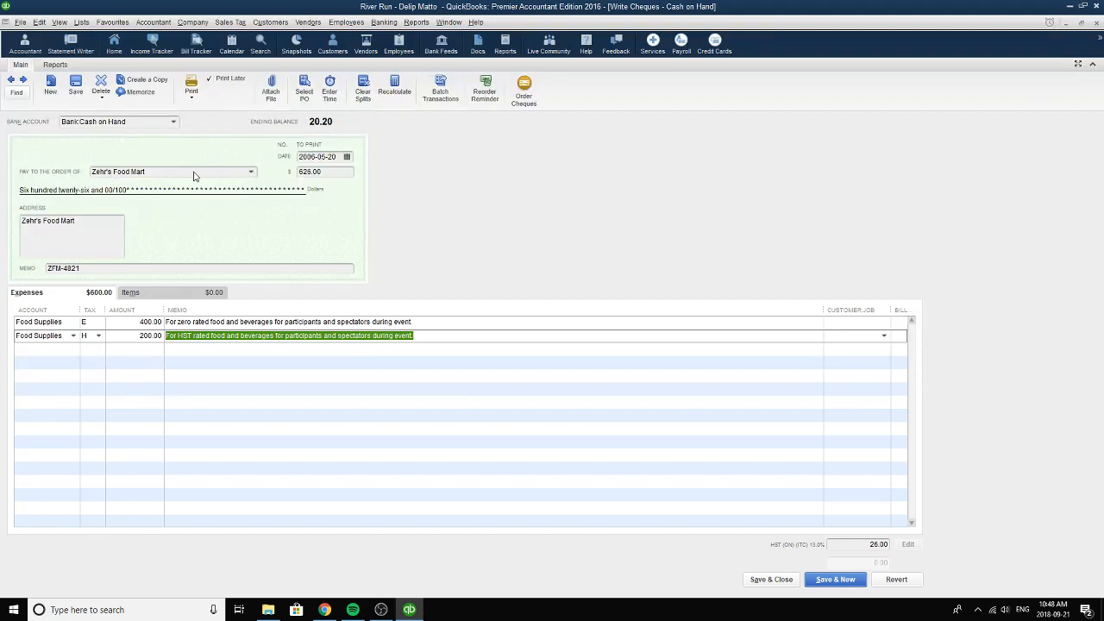
Reselect tax code E (tax exempt) for the first Food Supplies line and review the amounts on both expense lines.
{"action": "left_click", "coordinate": [129, 322]}
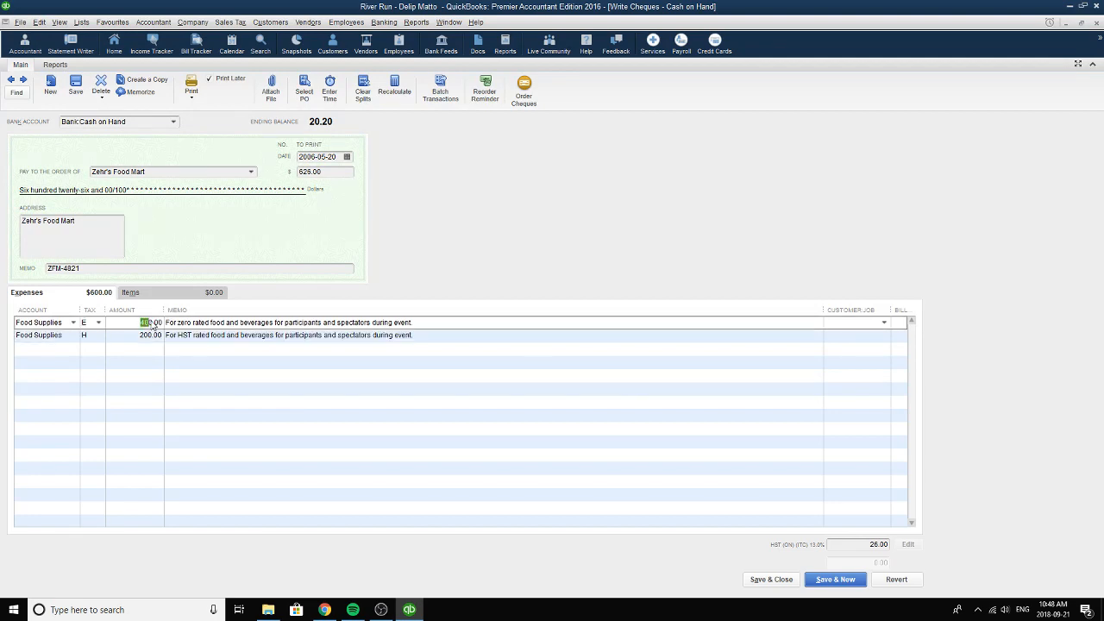
{"action": "left_click", "coordinate": [98, 322]}
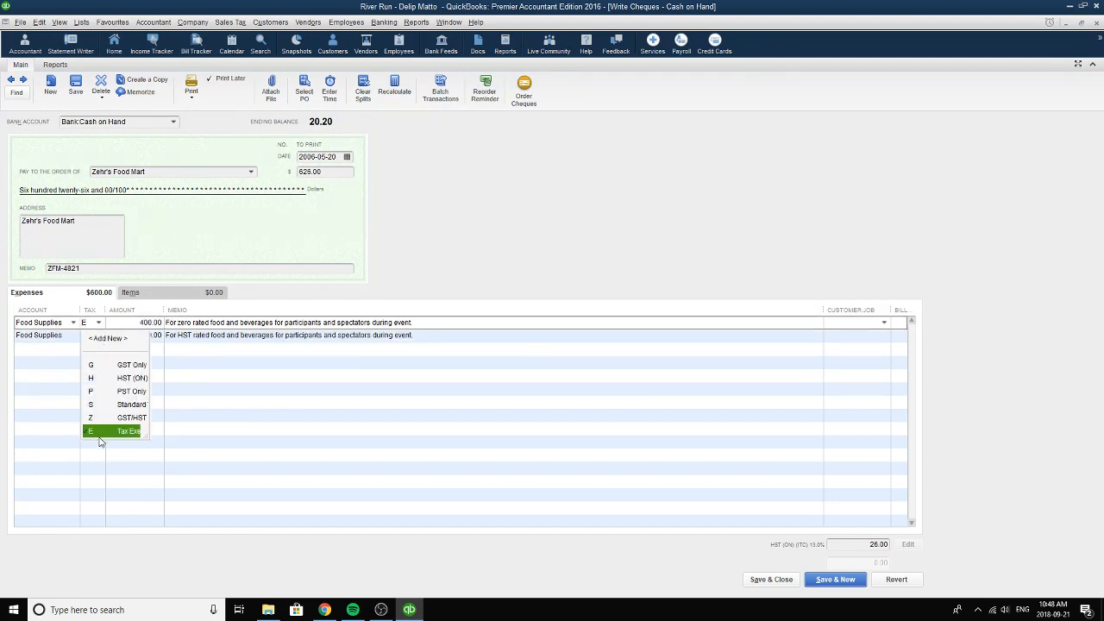
{"action": "left_click", "coordinate": [100, 431]}
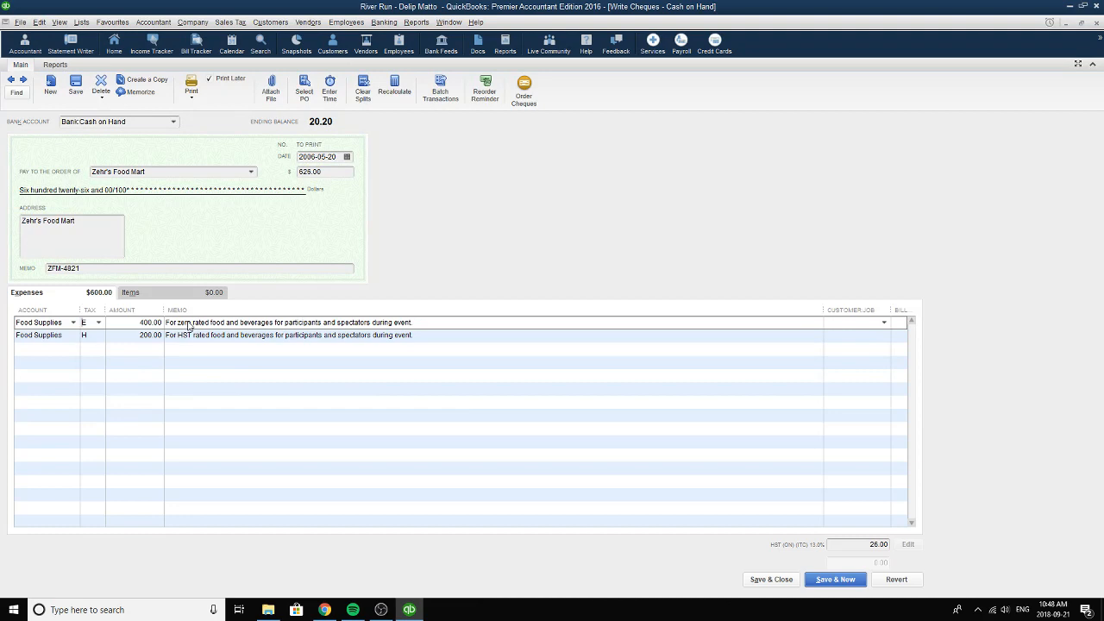
{"action": "left_click", "coordinate": [143, 340]}
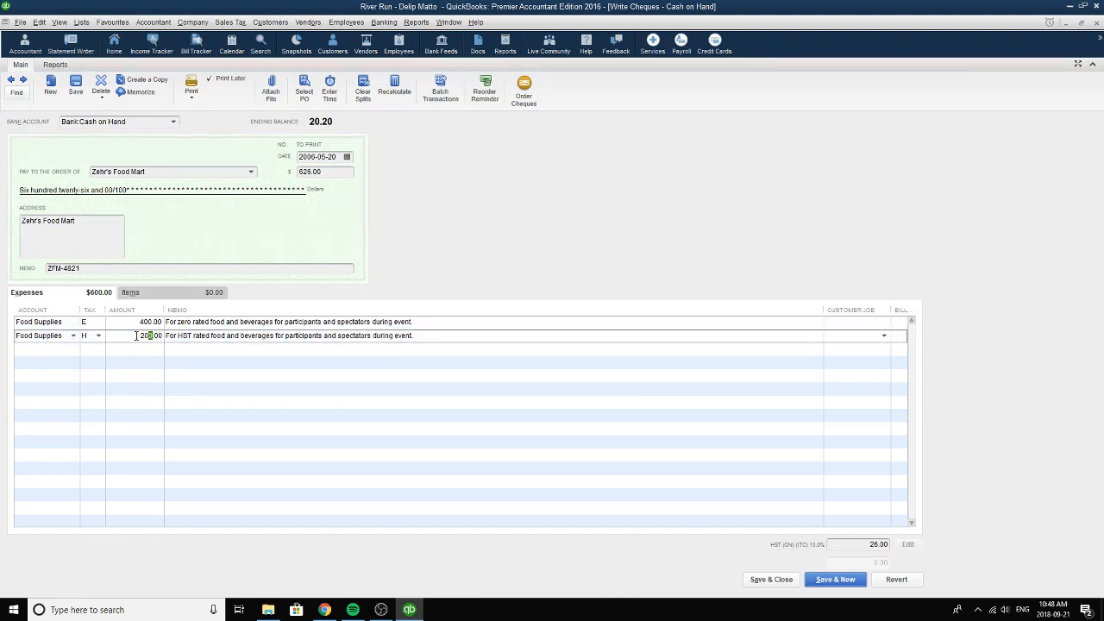
{"action": "left_click_drag", "start_coordinate": [136, 336], "coordinate": [178, 326]}
Set the Zehr's Food Mart cheque's date to 2006-05-20, then save and close the cheque.
{"action": "left_click", "coordinate": [346, 159]}
{"action": "left_click", "coordinate": [386, 240]}
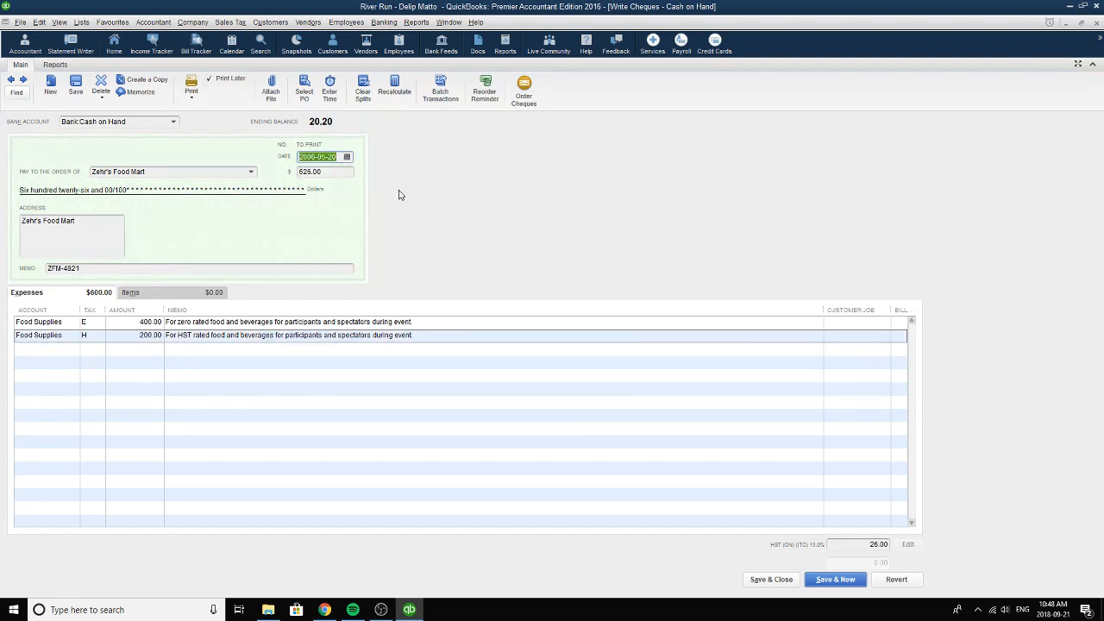
{"action": "key", "text": "Tab"}
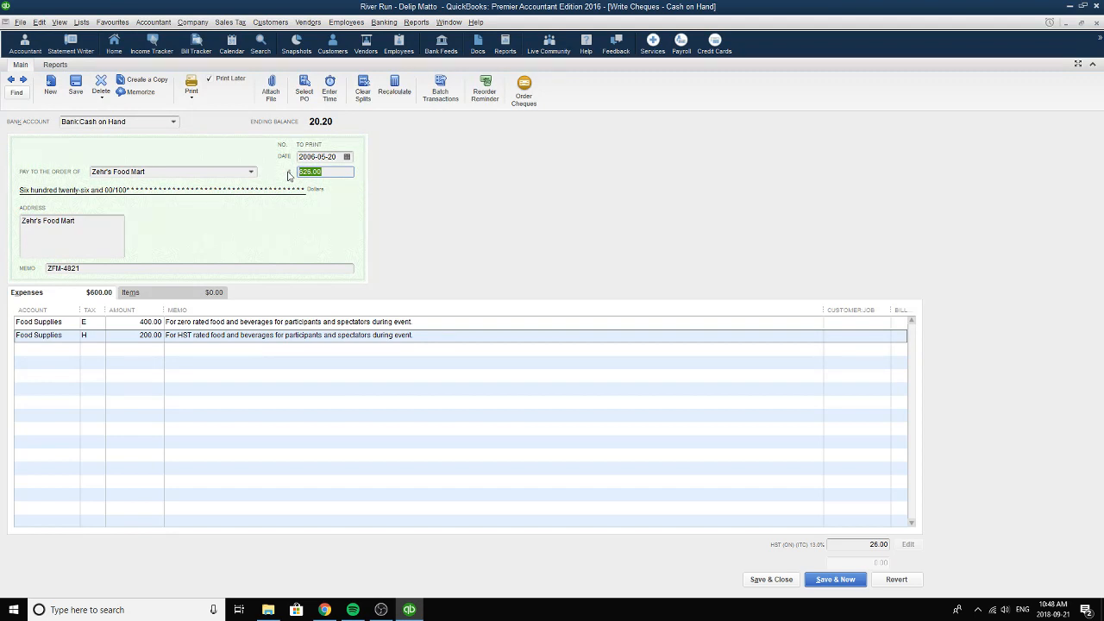
{"action": "left_click", "coordinate": [770, 580]}
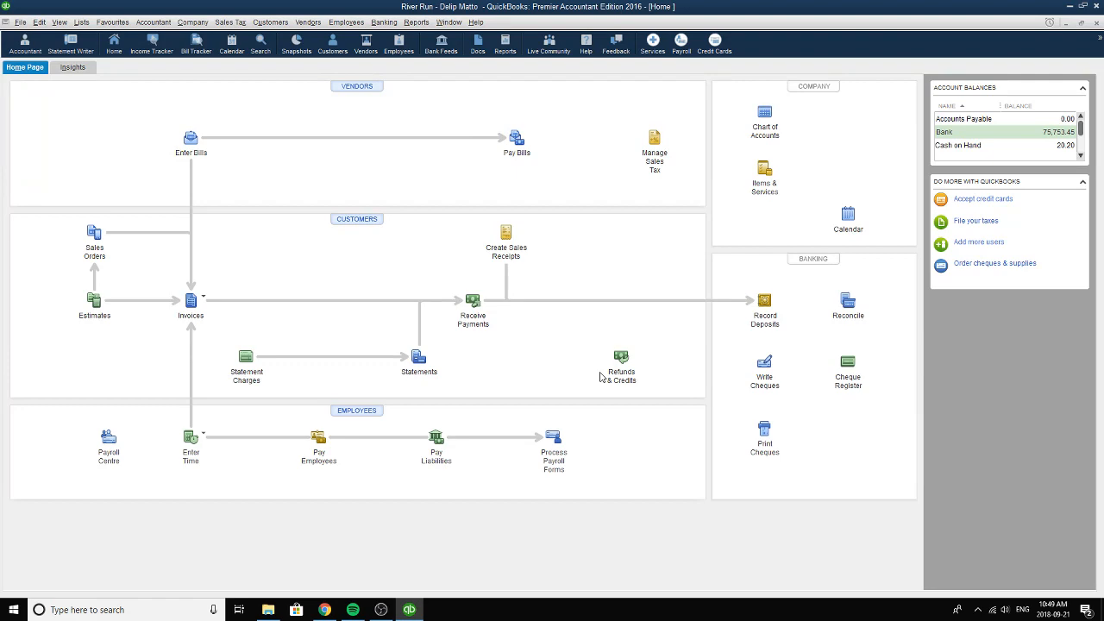
{"action": "left_click", "coordinate": [381, 610]}
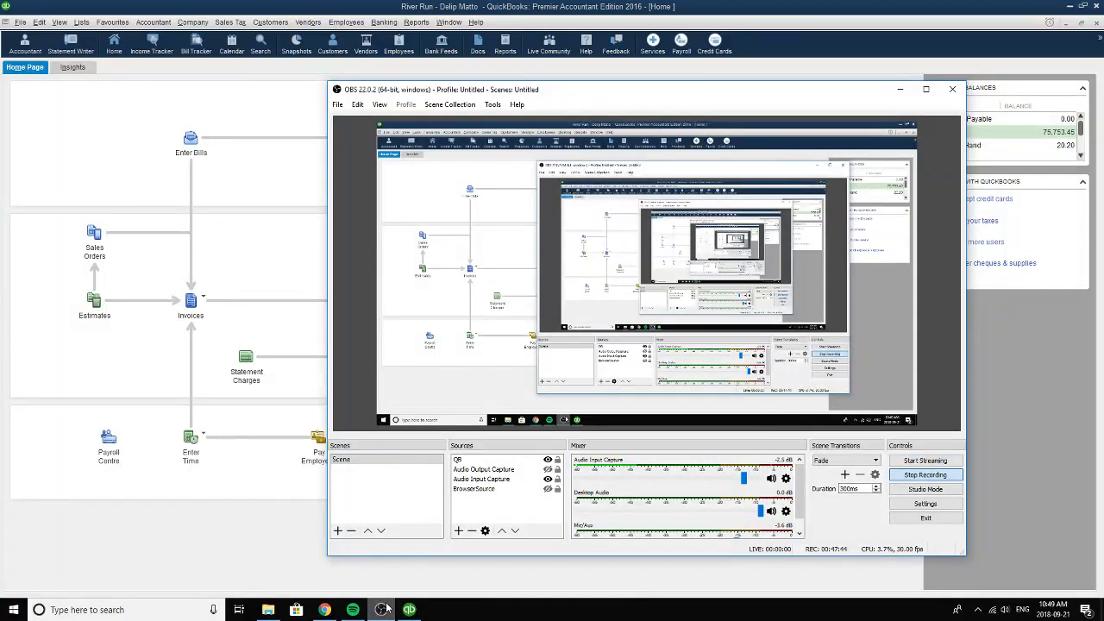
{"action": "left_click", "coordinate": [385, 609]}
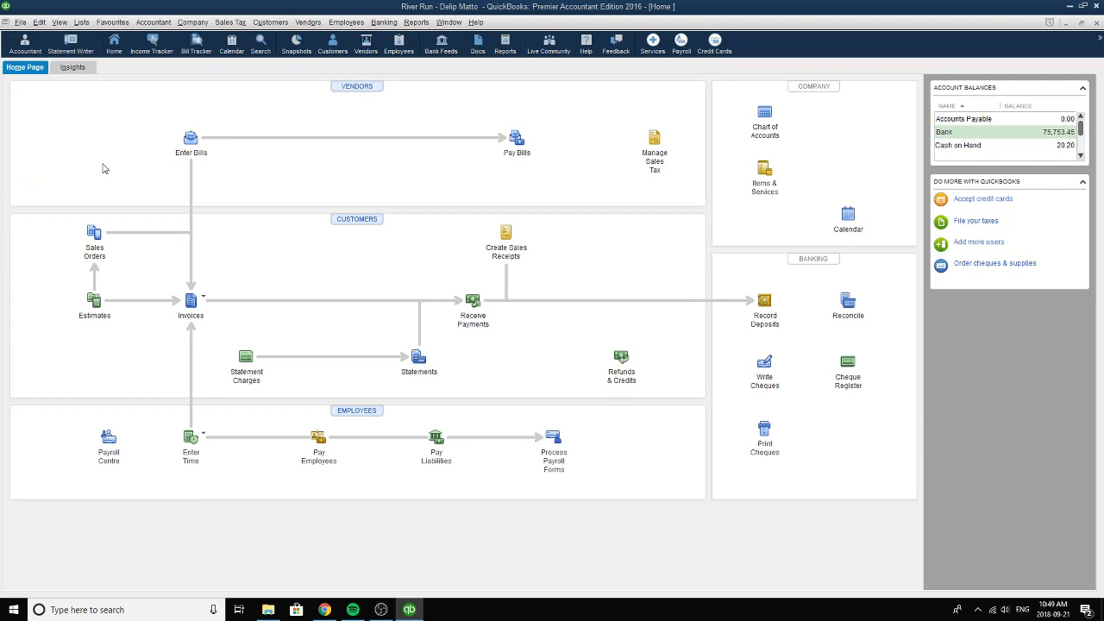
Open the general journal entries and browse back to the 2006-05-20 entry for the cost of t-shirts and caps sold.
{"action": "left_click", "coordinate": [188, 22]}
{"action": "left_click", "coordinate": [222, 231]}
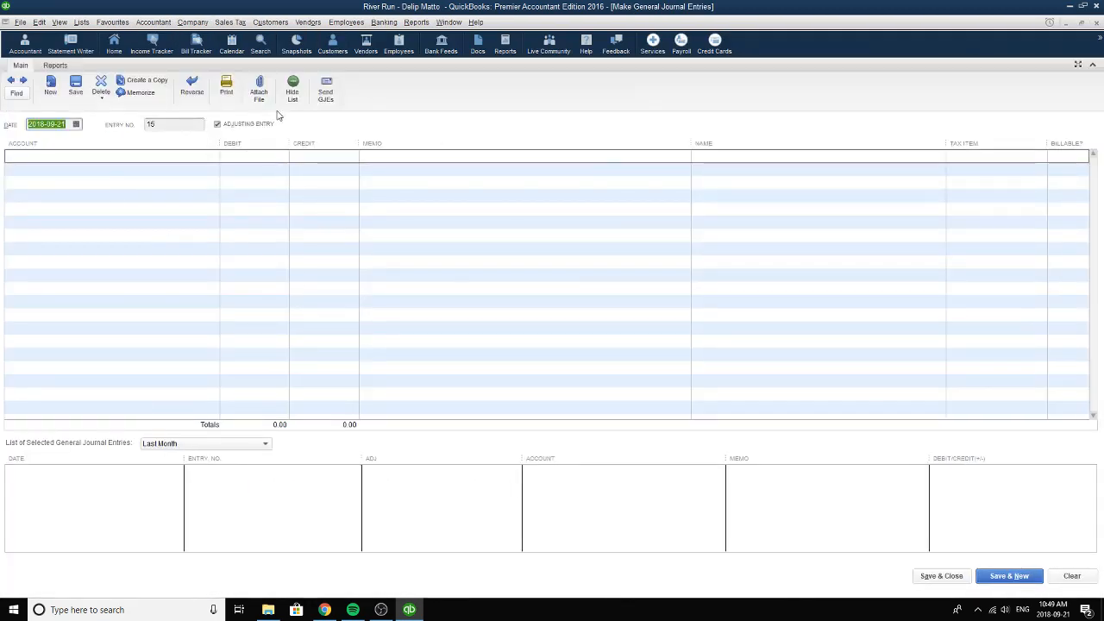
{"action": "left_click", "coordinate": [14, 79]}
{"action": "left_click", "coordinate": [14, 79]}
{"action": "left_click", "coordinate": [14, 79]}
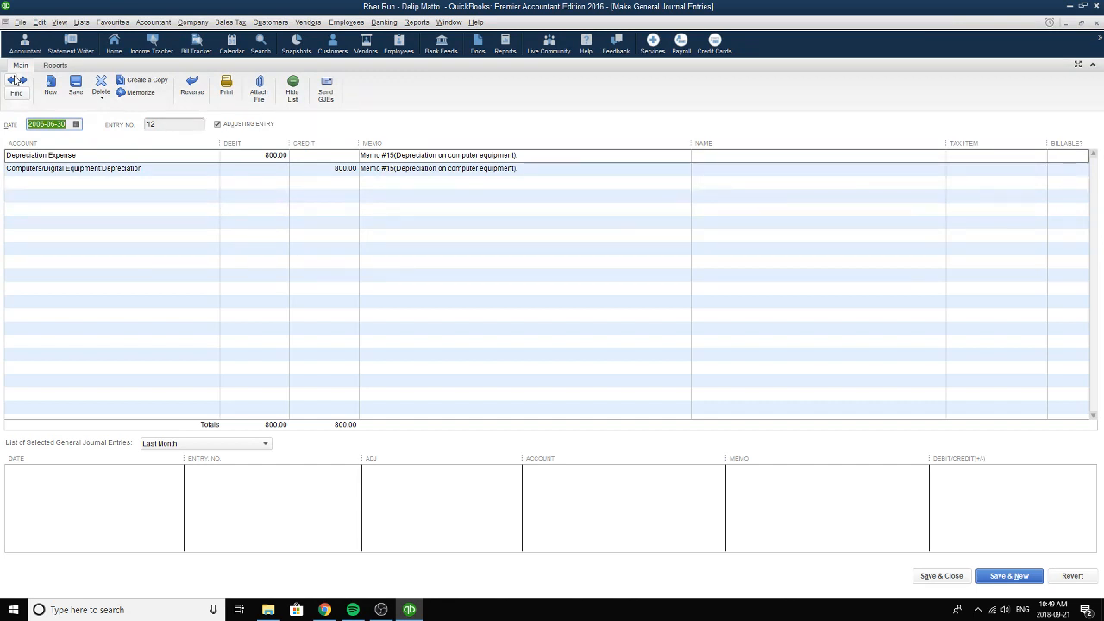
{"action": "left_click", "coordinate": [14, 80]}
{"action": "left_click", "coordinate": [14, 79]}
{"action": "left_click", "coordinate": [14, 79]}
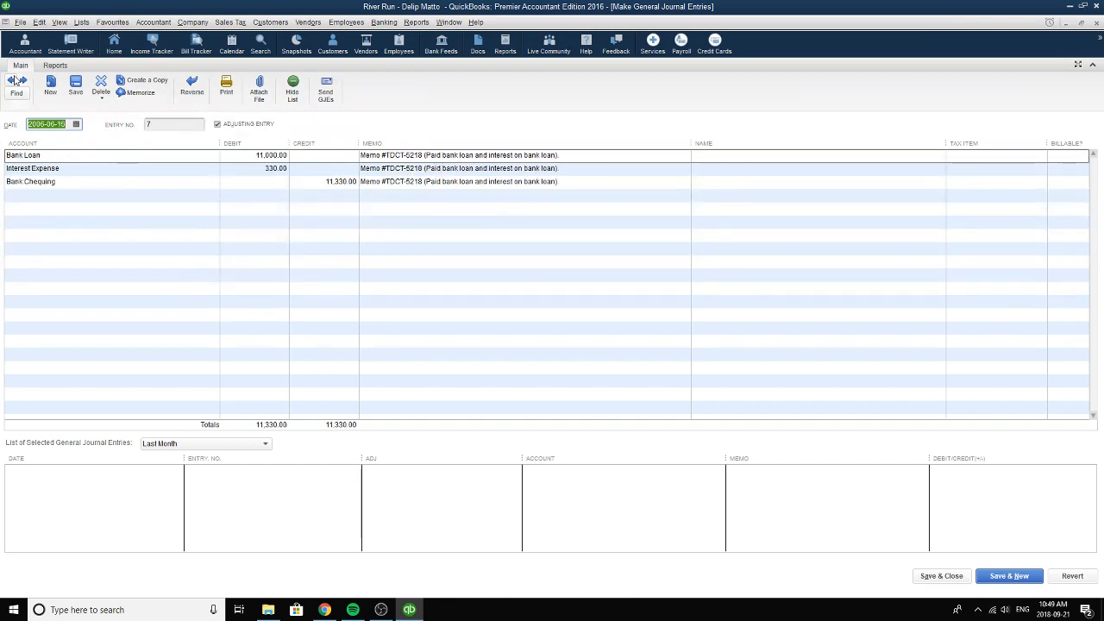
{"action": "left_click", "coordinate": [14, 80]}
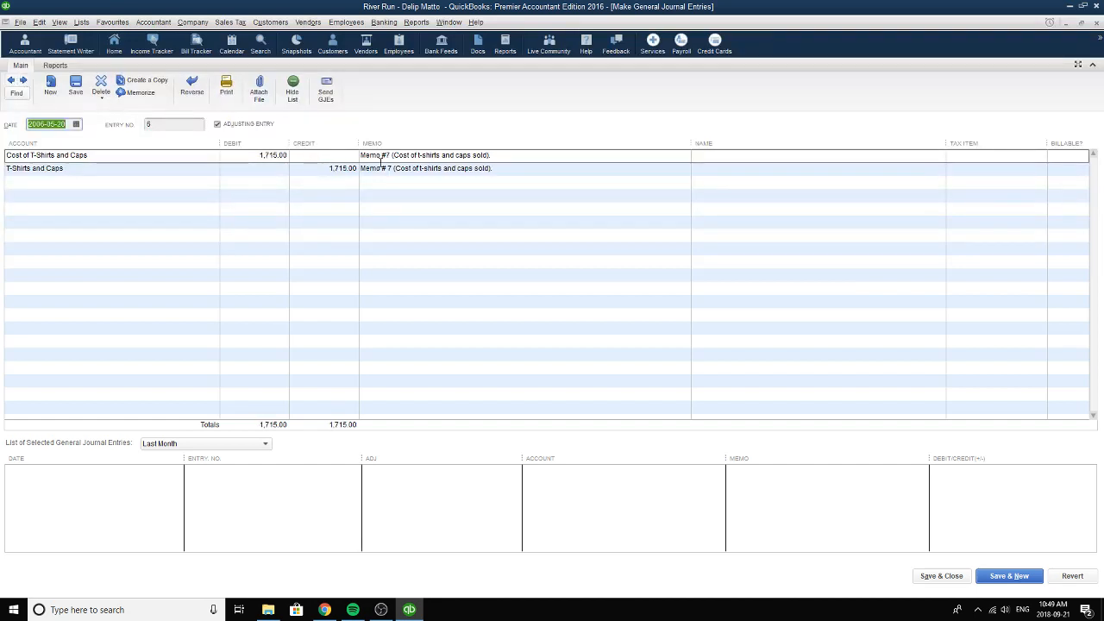
Set the journal entry's date to 2006-05-20 and review its entry number.
{"action": "left_click", "coordinate": [76, 124]}
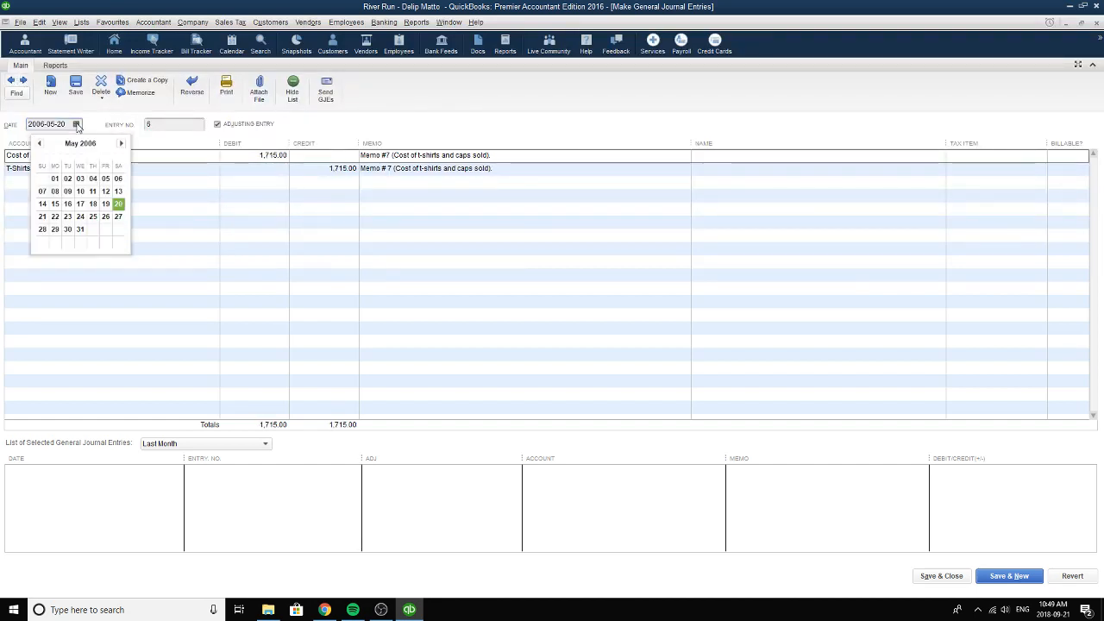
{"action": "left_click", "coordinate": [118, 205]}
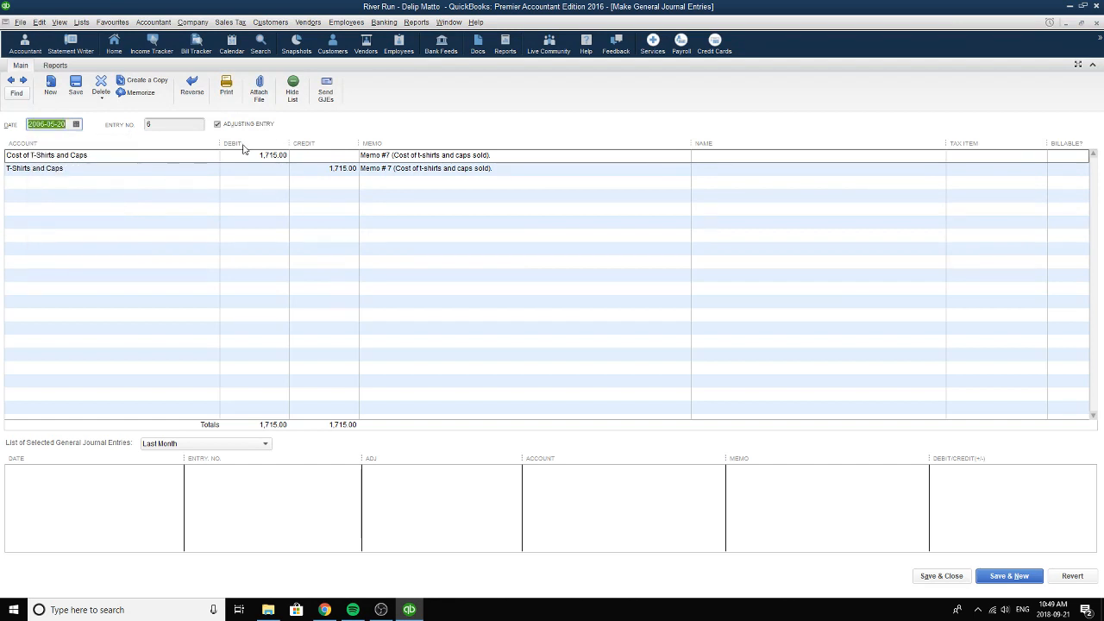
{"action": "left_click", "coordinate": [146, 124]}
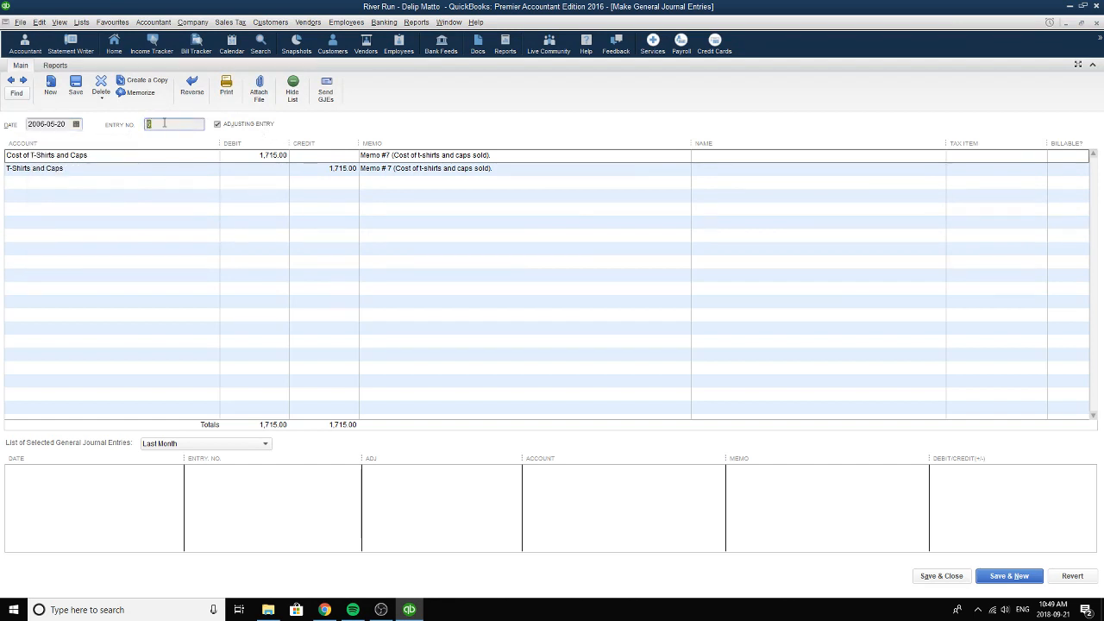
Set the first journal line's account to Cost of T-Shirts and Caps and calculate its debit as 880 + 835.
{"action": "left_click", "coordinate": [128, 156]}
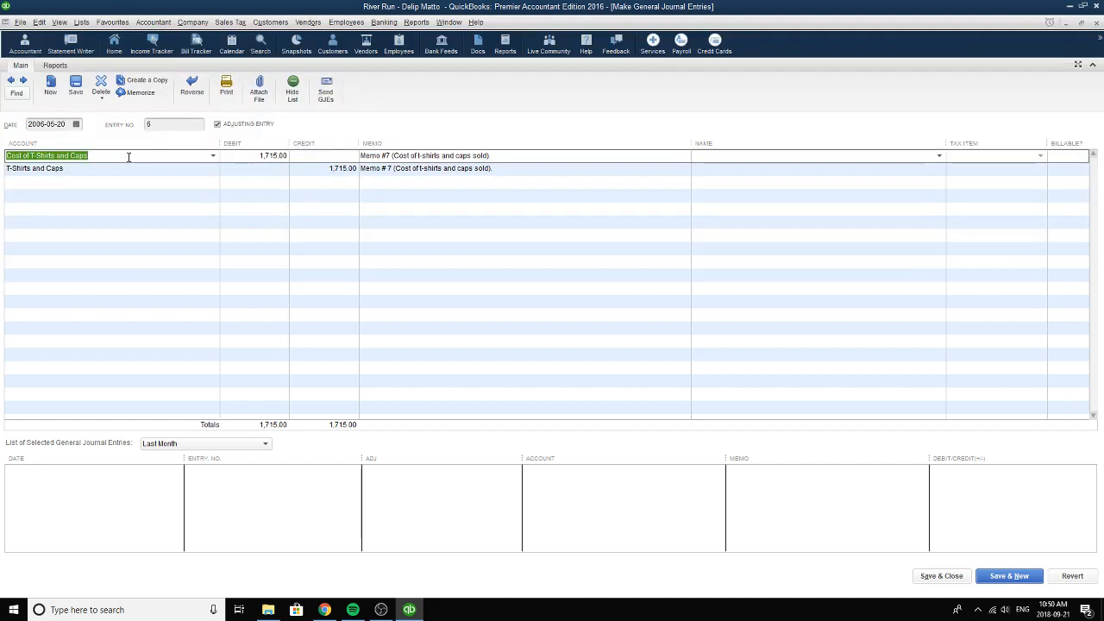
{"action": "left_click", "coordinate": [212, 156]}
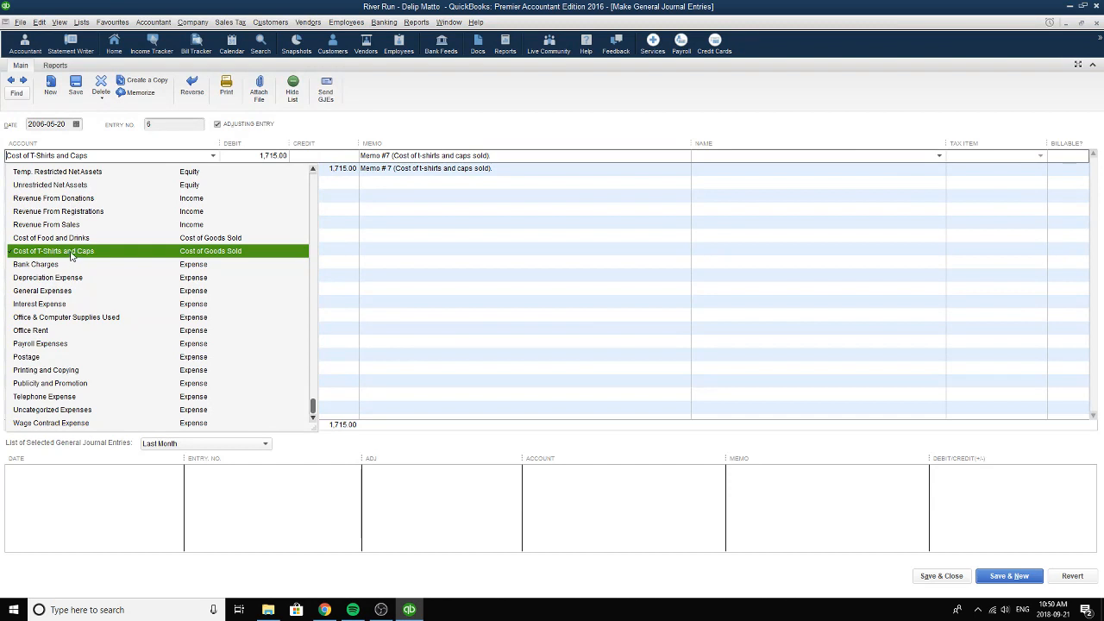
{"action": "left_click", "coordinate": [195, 250]}
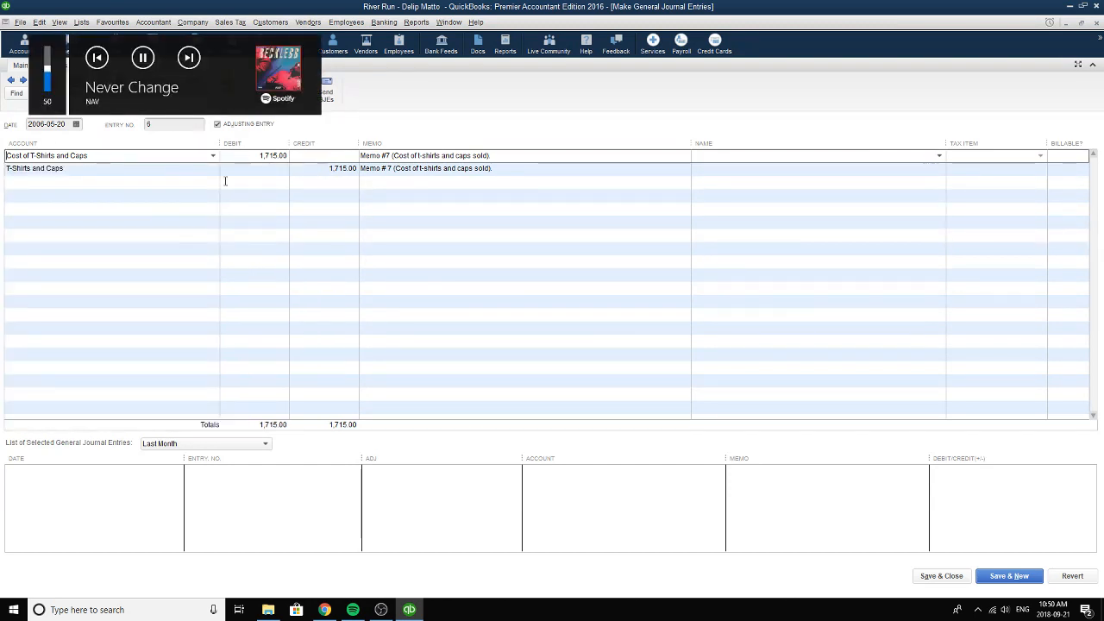
{"action": "left_click", "coordinate": [284, 157]}
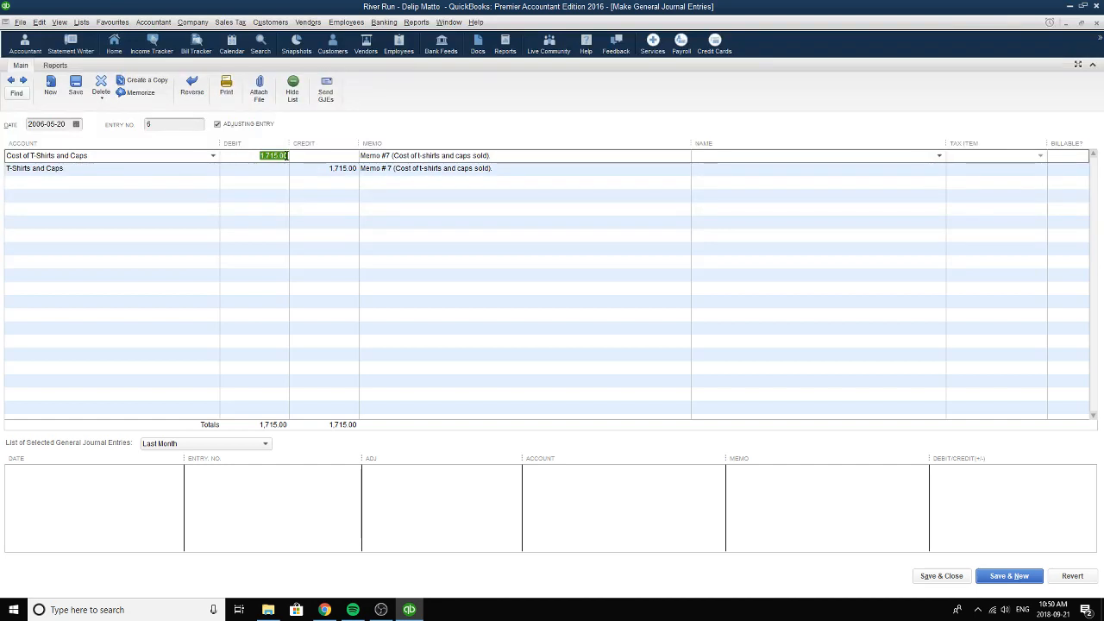
{"action": "type", "text": "880+"}
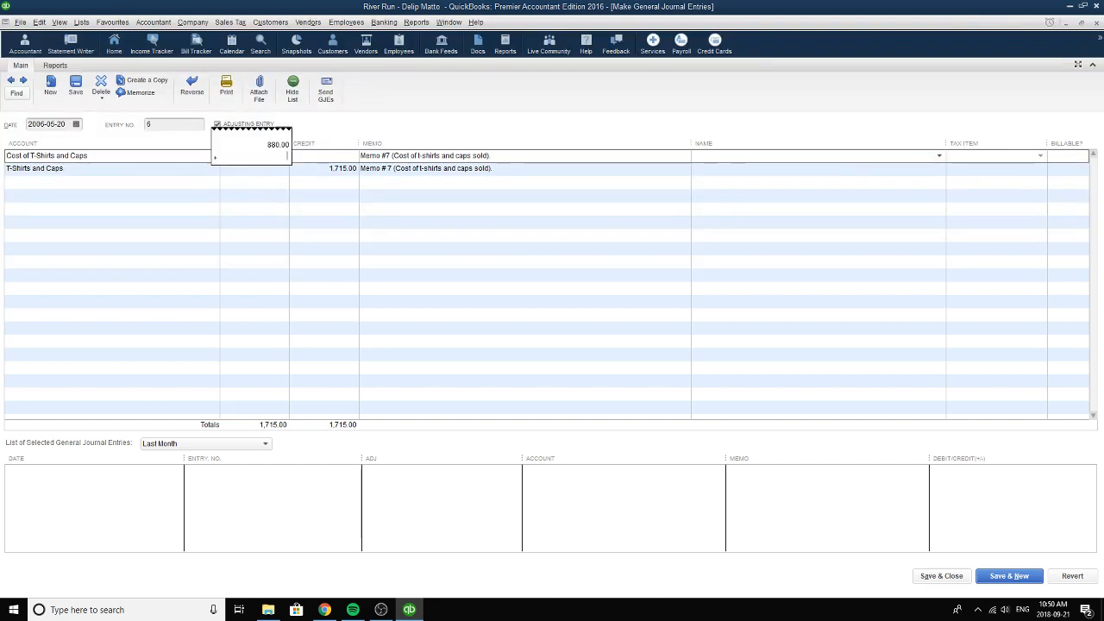
{"action": "type", "text": "835"}
{"action": "key", "text": "Return"}
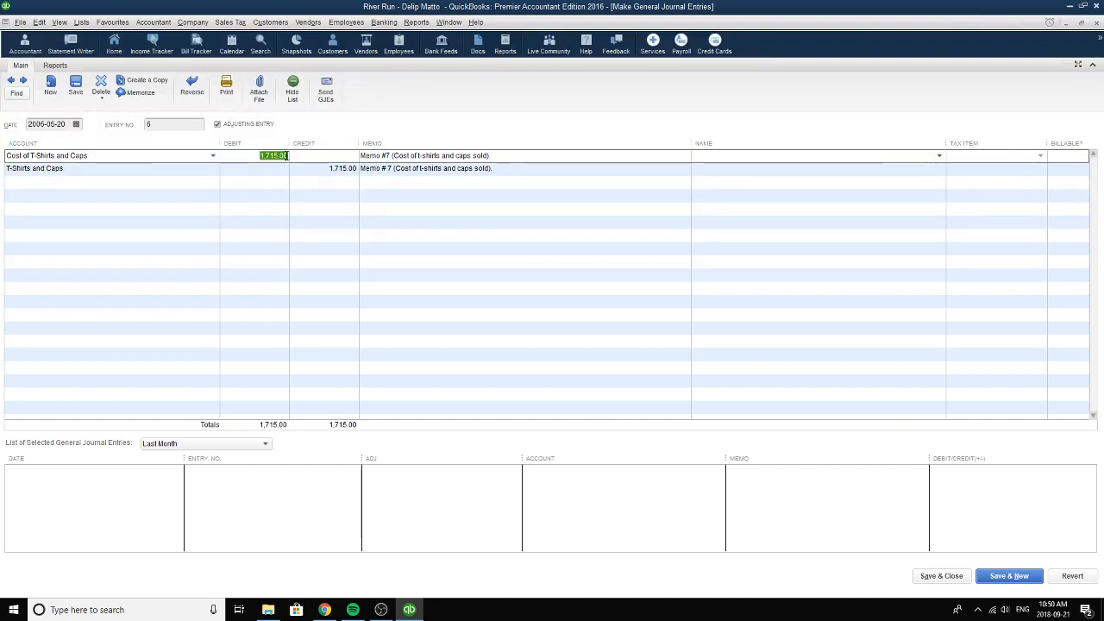
{"action": "left_click", "coordinate": [280, 157]}
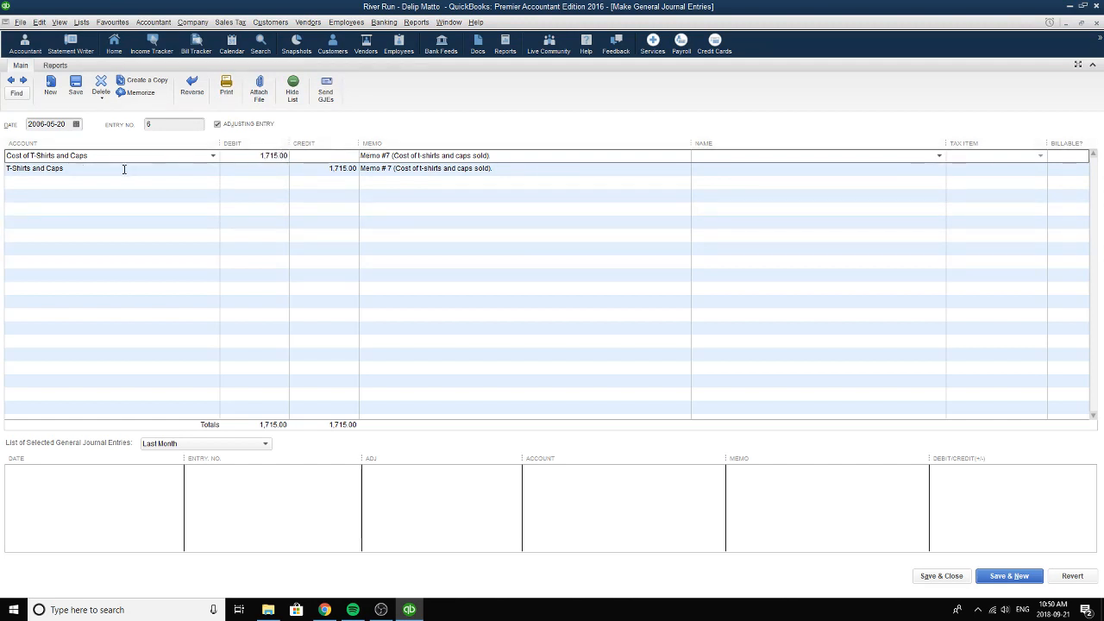
{"action": "left_click_drag", "start_coordinate": [259, 156], "coordinate": [300, 155]}
Set the second journal line's account to T-Shirts and Caps and compare its credit with the first line's debit.
{"action": "left_click", "coordinate": [213, 169]}
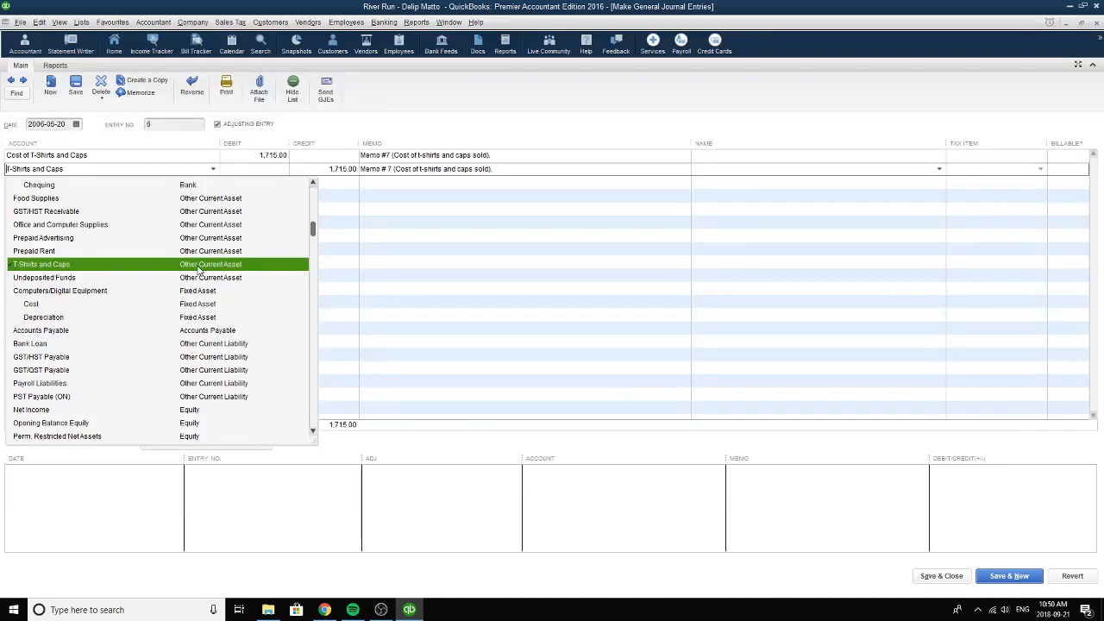
{"action": "left_click", "coordinate": [77, 267]}
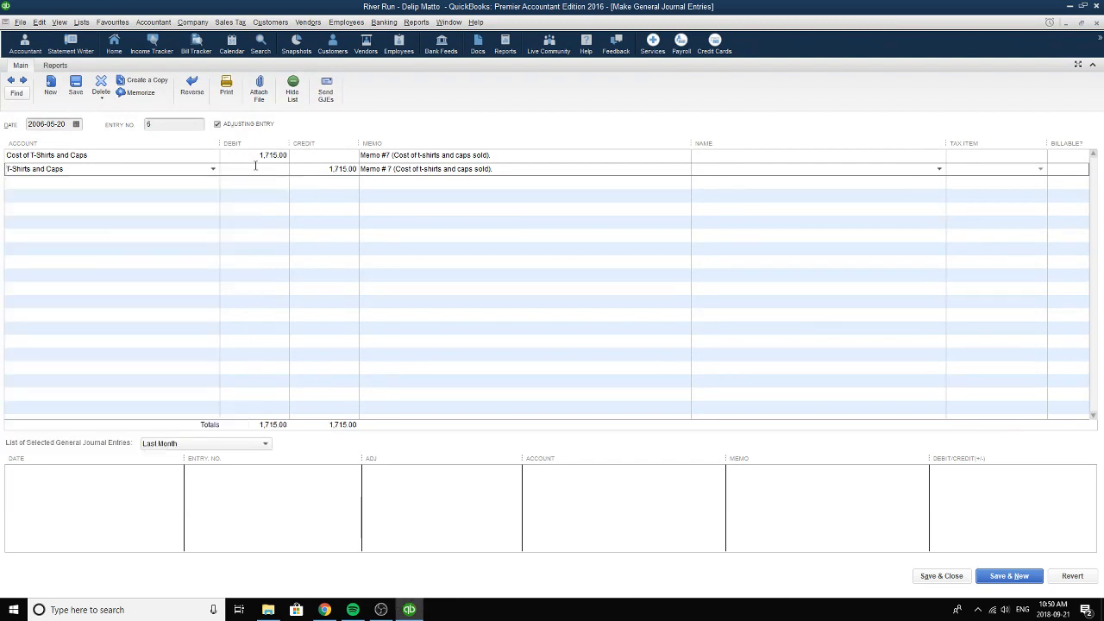
{"action": "left_click_drag", "start_coordinate": [331, 170], "coordinate": [358, 170]}
{"action": "left_click", "coordinate": [260, 156]}
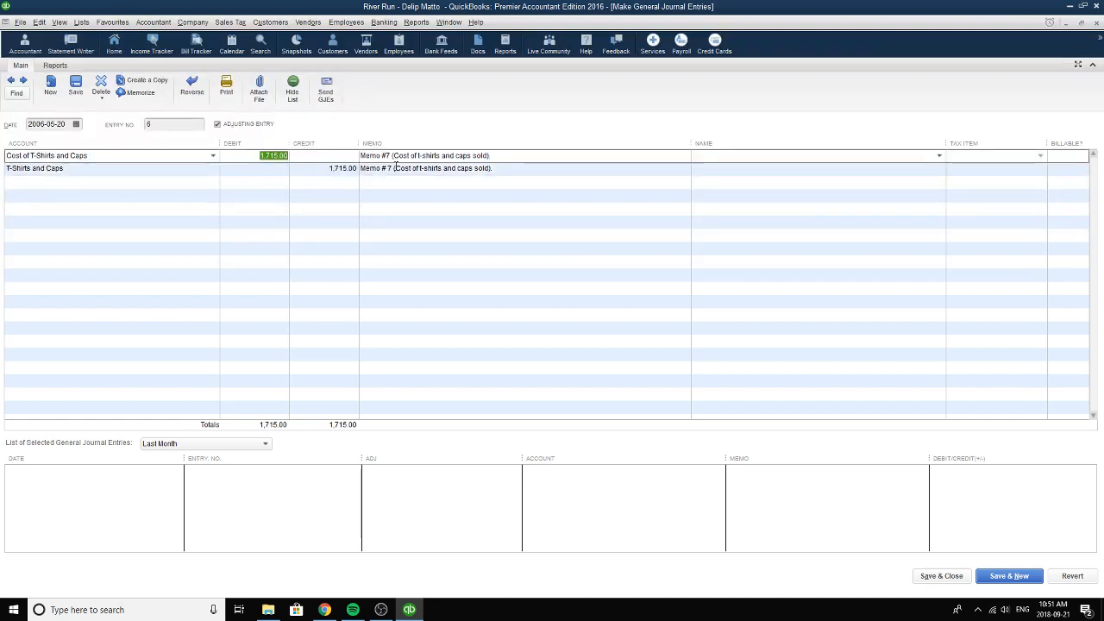
Review the memos on both journal lines, then save and close the entry.
{"action": "left_click", "coordinate": [366, 156]}
{"action": "left_click_drag", "start_coordinate": [366, 156], "coordinate": [477, 157]}
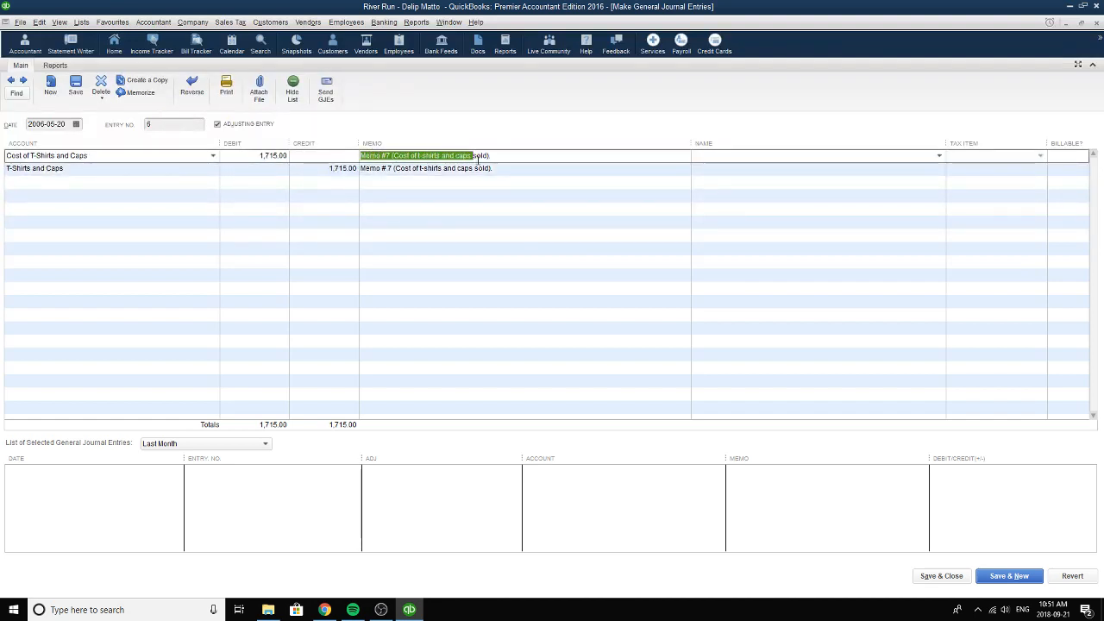
{"action": "left_click_drag", "start_coordinate": [362, 169], "coordinate": [493, 158]}
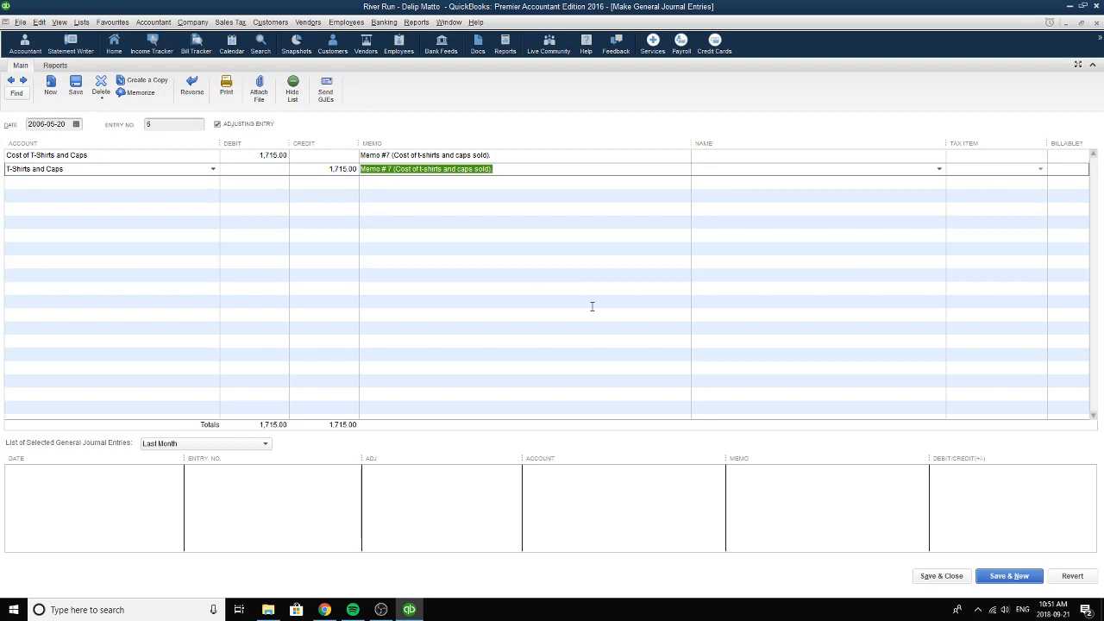
{"action": "left_click", "coordinate": [948, 579]}
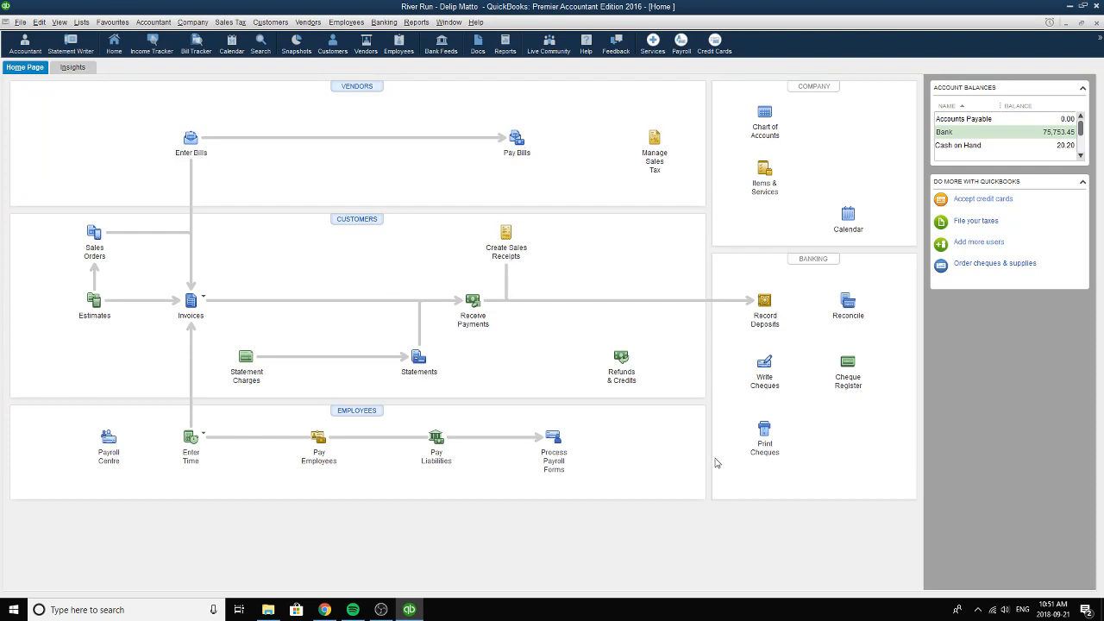
Open the sales receipts and browse back to the Spectators receipt dated 2006-05-20.
{"action": "left_click", "coordinate": [506, 235]}
{"action": "left_click", "coordinate": [11, 80]}
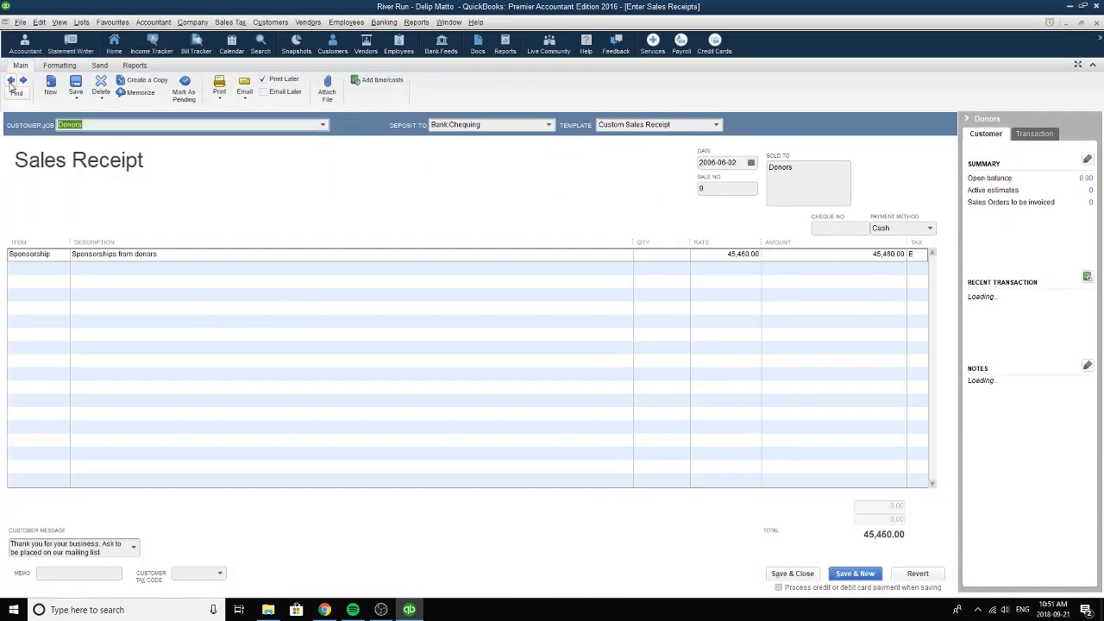
{"action": "left_click", "coordinate": [11, 80]}
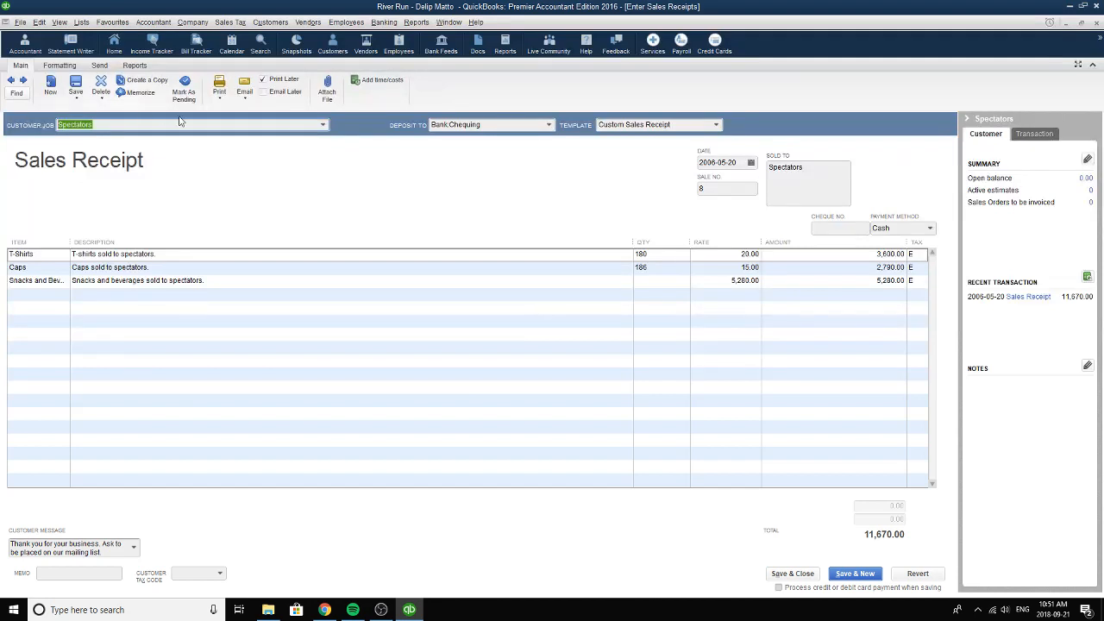
Review the Spectators receipt's customer, deposit it to Bank:Chequing and set its date to 2006-05-20.
{"action": "left_click", "coordinate": [100, 124]}
{"action": "left_click_drag", "start_coordinate": [100, 124], "coordinate": [42, 120]}
{"action": "left_click", "coordinate": [547, 125]}
{"action": "left_click", "coordinate": [465, 193]}
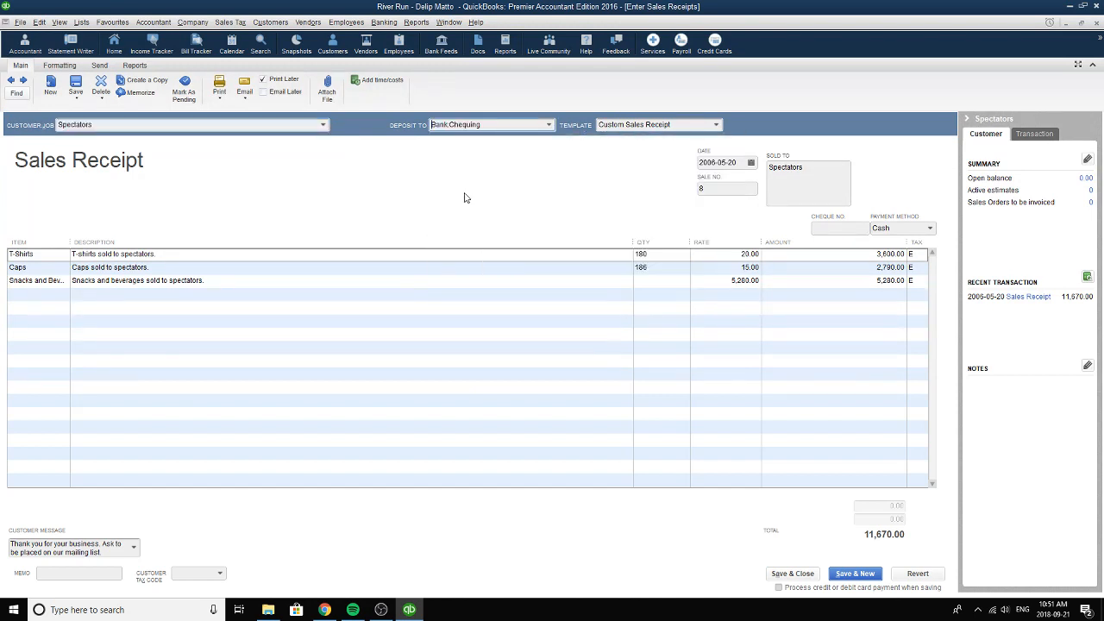
{"action": "left_click", "coordinate": [751, 163]}
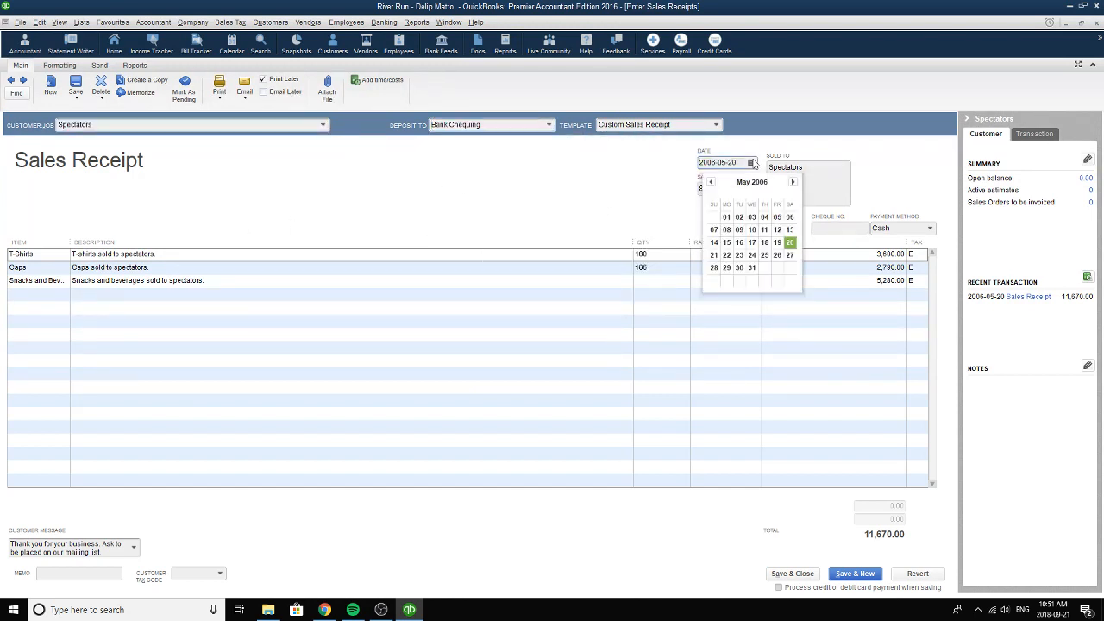
{"action": "left_click", "coordinate": [790, 243]}
{"action": "key", "text": "Tab"}
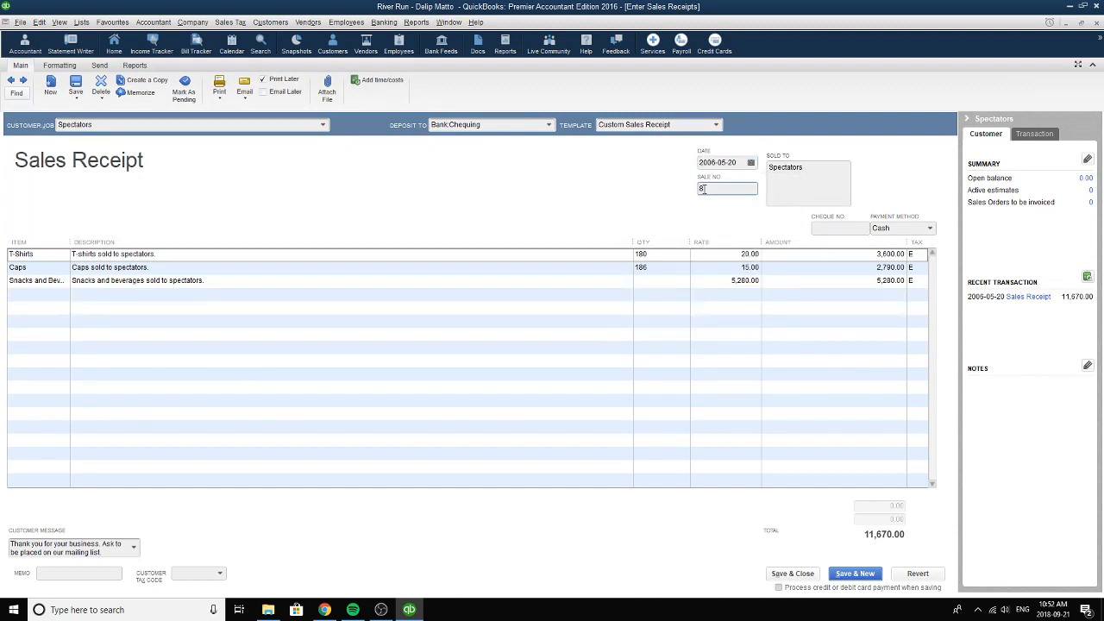
Set the first receipt line's item to T-Shirts and review its description, quantity, rate and amount.
{"action": "left_click", "coordinate": [47, 254]}
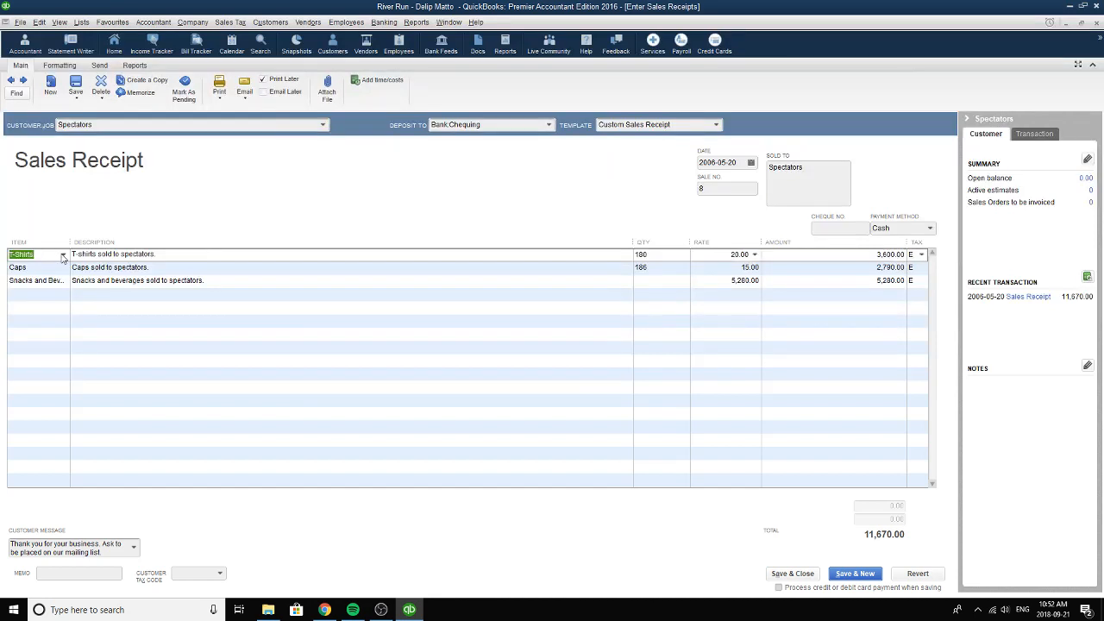
{"action": "left_click", "coordinate": [63, 254]}
{"action": "left_click", "coordinate": [31, 379]}
{"action": "left_click", "coordinate": [190, 255]}
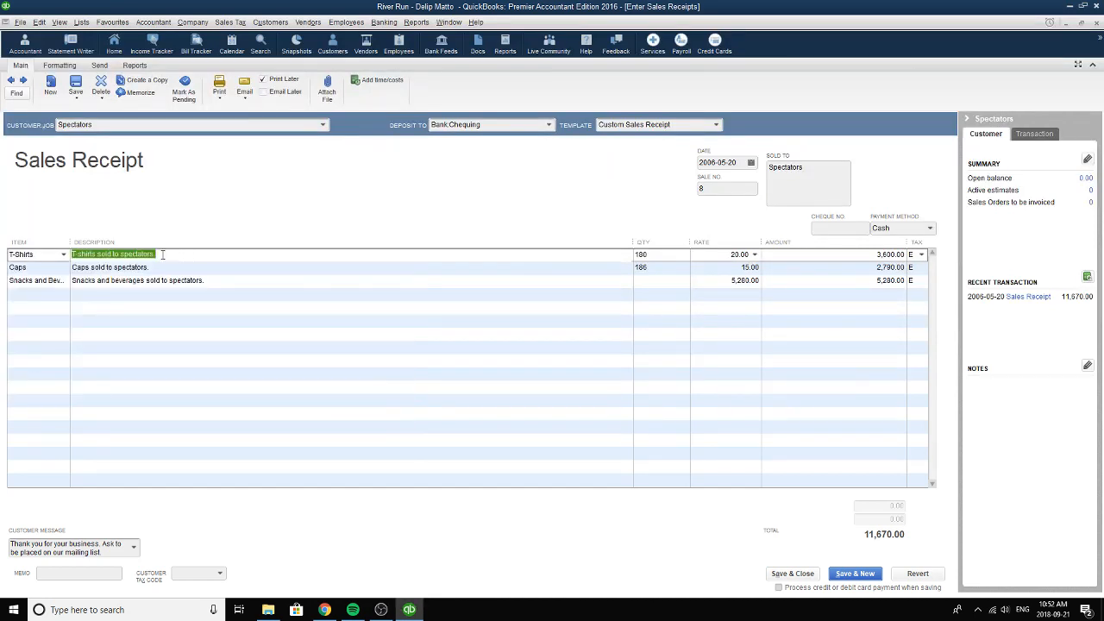
{"action": "left_click", "coordinate": [676, 257]}
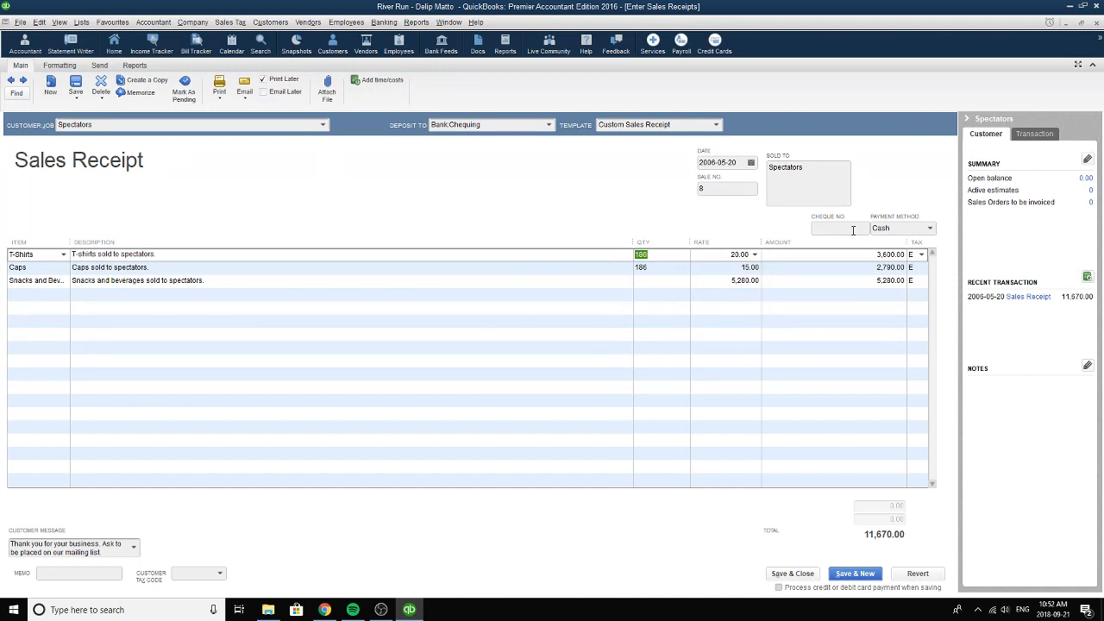
{"action": "left_click", "coordinate": [752, 256]}
{"action": "left_click", "coordinate": [864, 257]}
Set the second receipt line's item to Caps and check its description, quantity, rate and amount.
{"action": "left_click", "coordinate": [64, 269]}
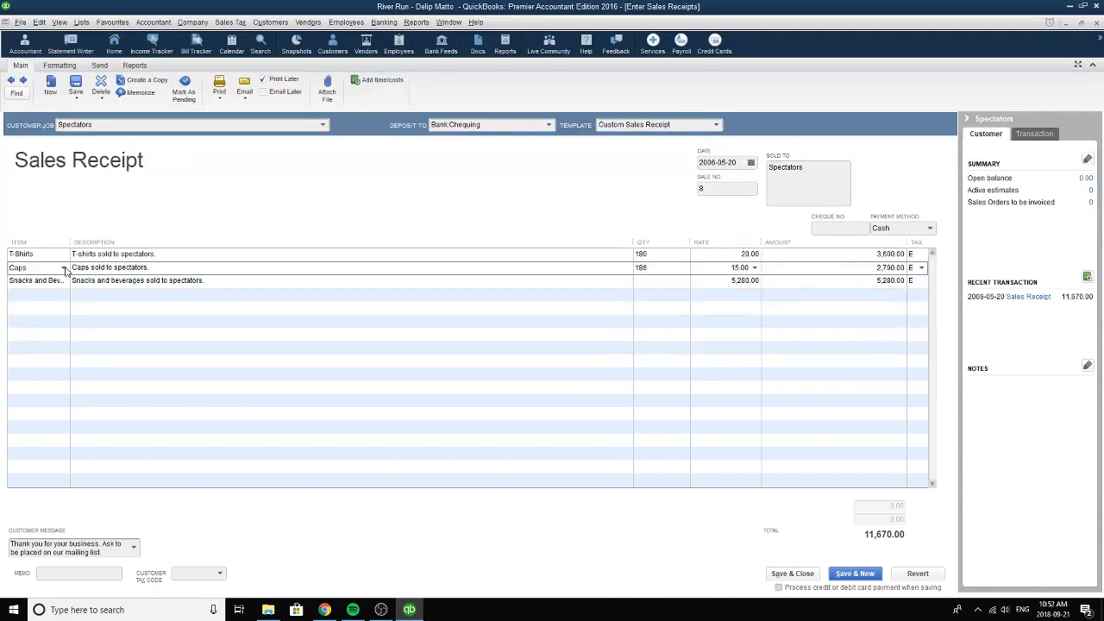
{"action": "left_click", "coordinate": [65, 269]}
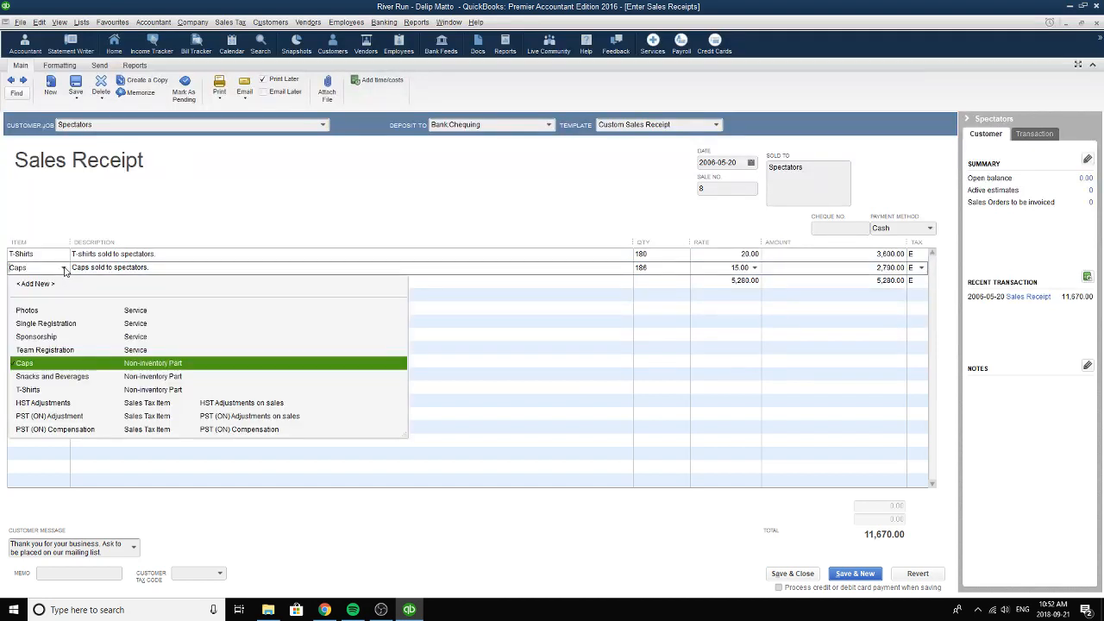
{"action": "left_click", "coordinate": [45, 369]}
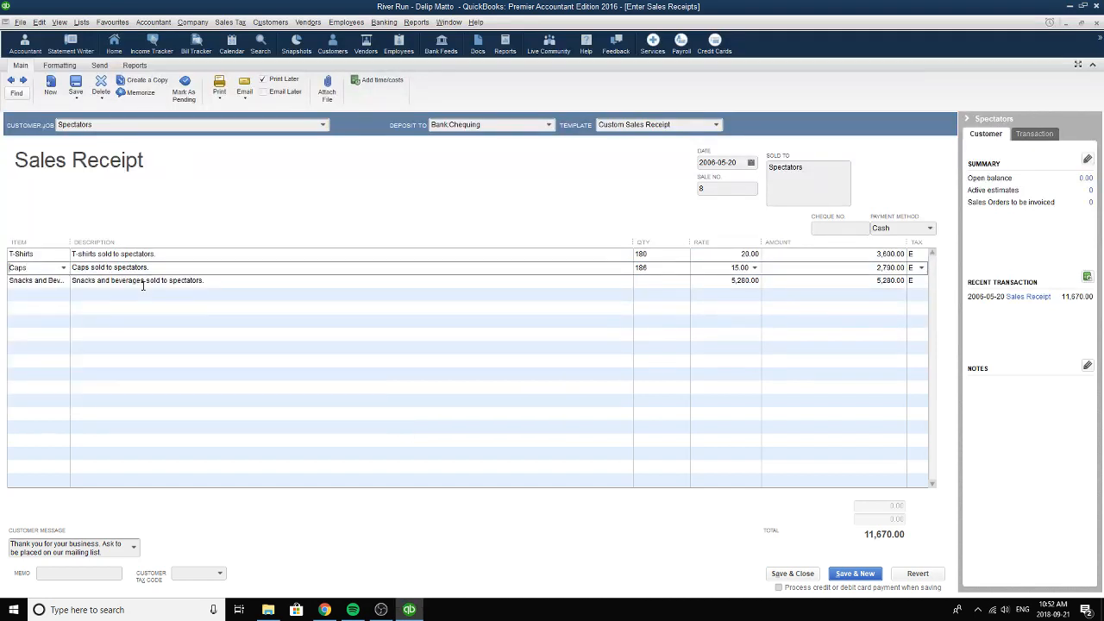
{"action": "left_click", "coordinate": [166, 271]}
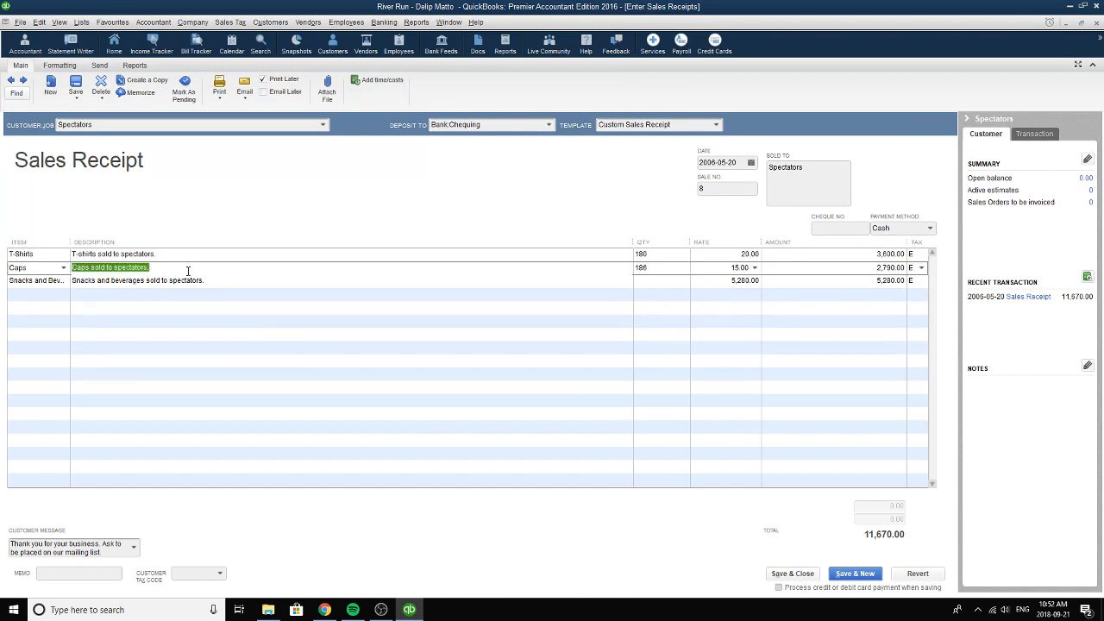
{"action": "left_click", "coordinate": [673, 271]}
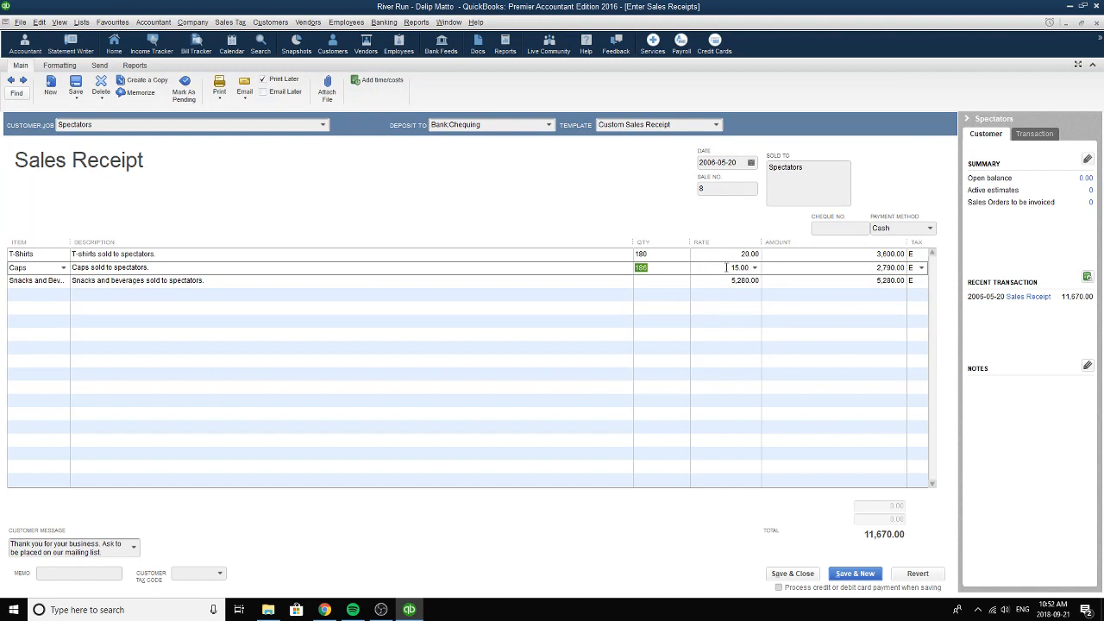
{"action": "left_click", "coordinate": [726, 268]}
{"action": "left_click", "coordinate": [867, 269]}
Set the third receipt line's item to Snacks and Beverages and review its description, quantity, rate and amount.
{"action": "left_click", "coordinate": [65, 285]}
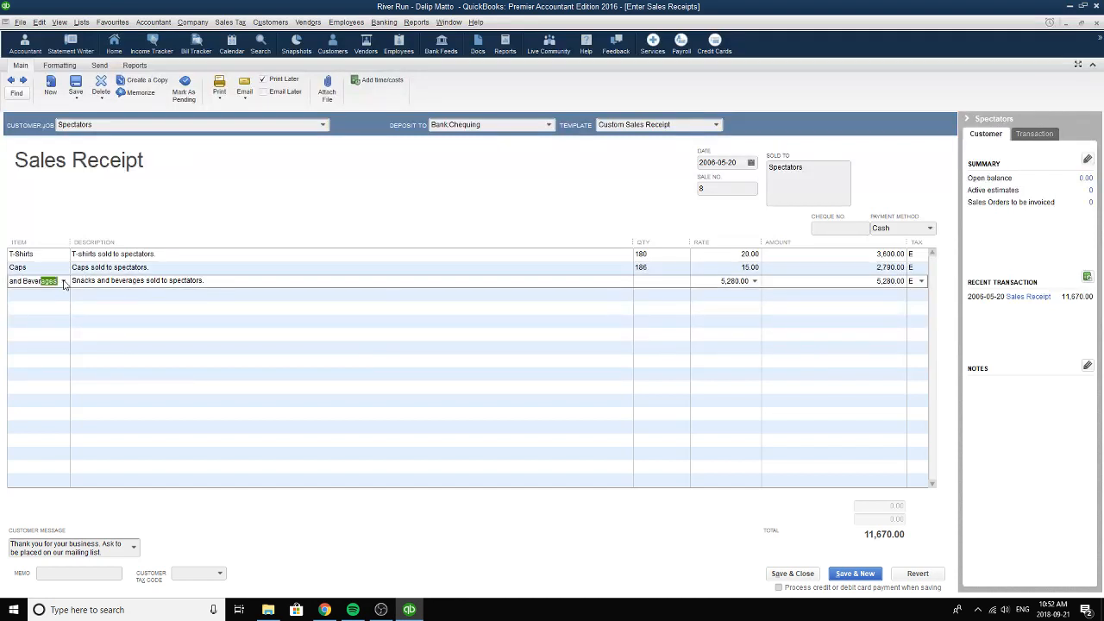
{"action": "left_click", "coordinate": [63, 281]}
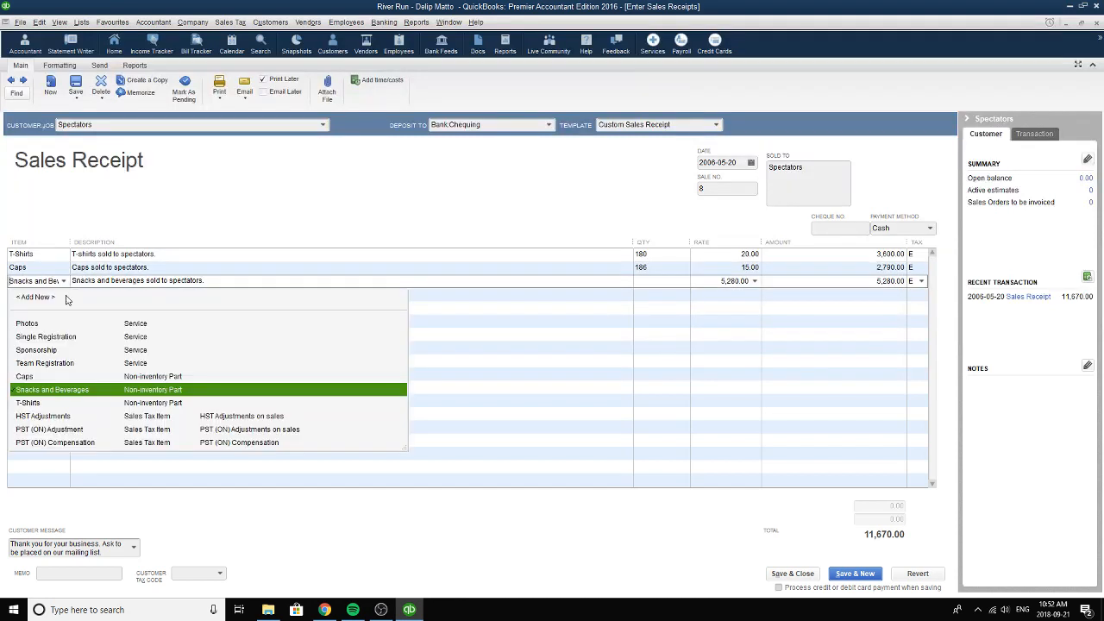
{"action": "left_click", "coordinate": [72, 390]}
{"action": "mouse_move", "coordinate": [72, 280]}
{"action": "left_mouse_down"}
{"action": "mouse_move", "coordinate": [166, 280]}
{"action": "mouse_move", "coordinate": [71, 280]}
{"action": "left_mouse_up"}
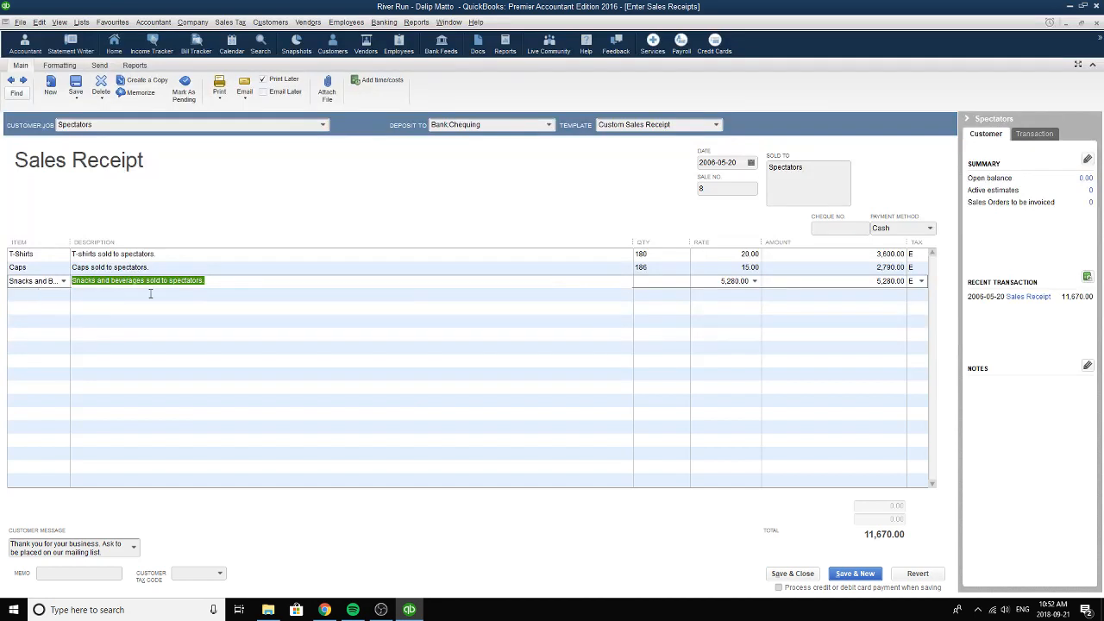
{"action": "left_click_drag", "start_coordinate": [229, 283], "coordinate": [66, 284]}
{"action": "left_click", "coordinate": [650, 281]}
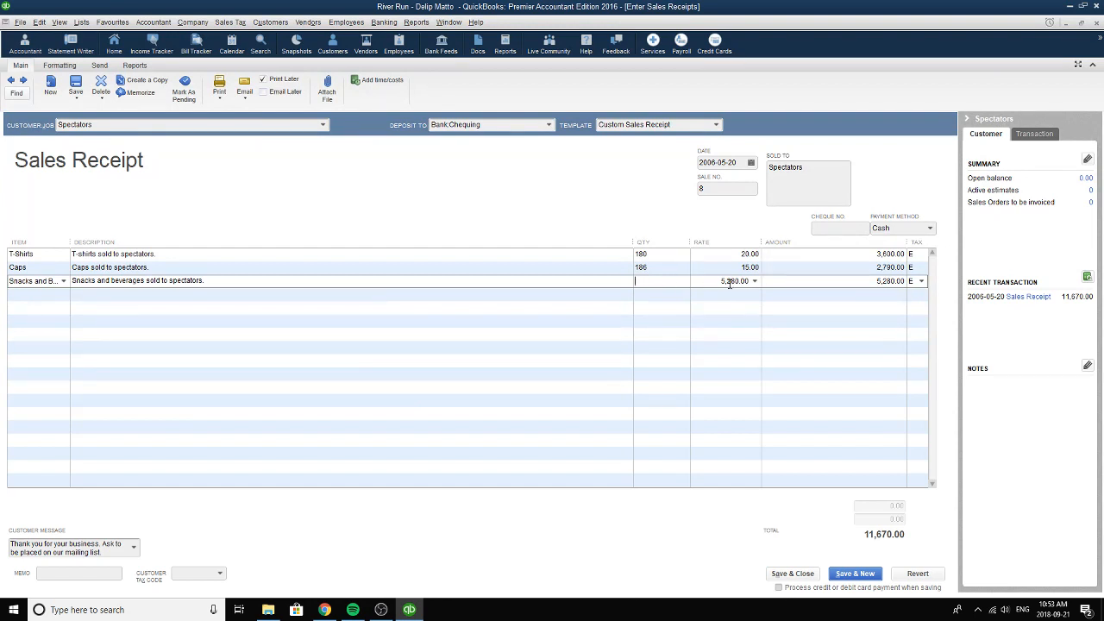
{"action": "left_click_drag", "start_coordinate": [717, 281], "coordinate": [757, 283]}
{"action": "left_click", "coordinate": [846, 282]}
Set the customer message to "Thank you for your business. Ask to be placed on our mailing list." and close the sales receipt.
{"action": "left_click", "coordinate": [136, 548]}
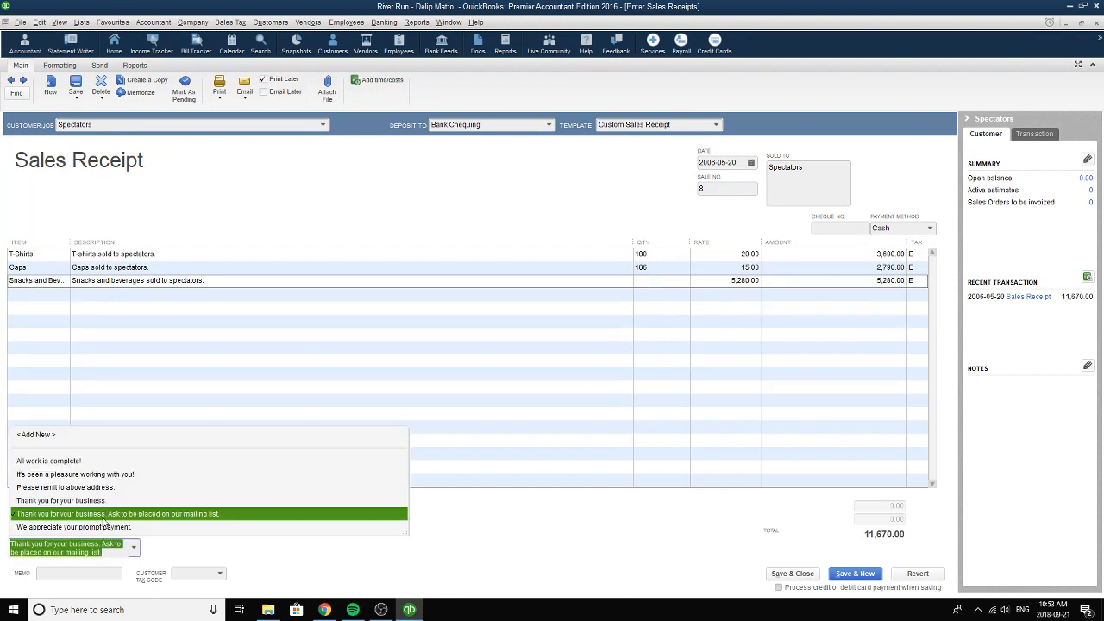
{"action": "left_click", "coordinate": [105, 515]}
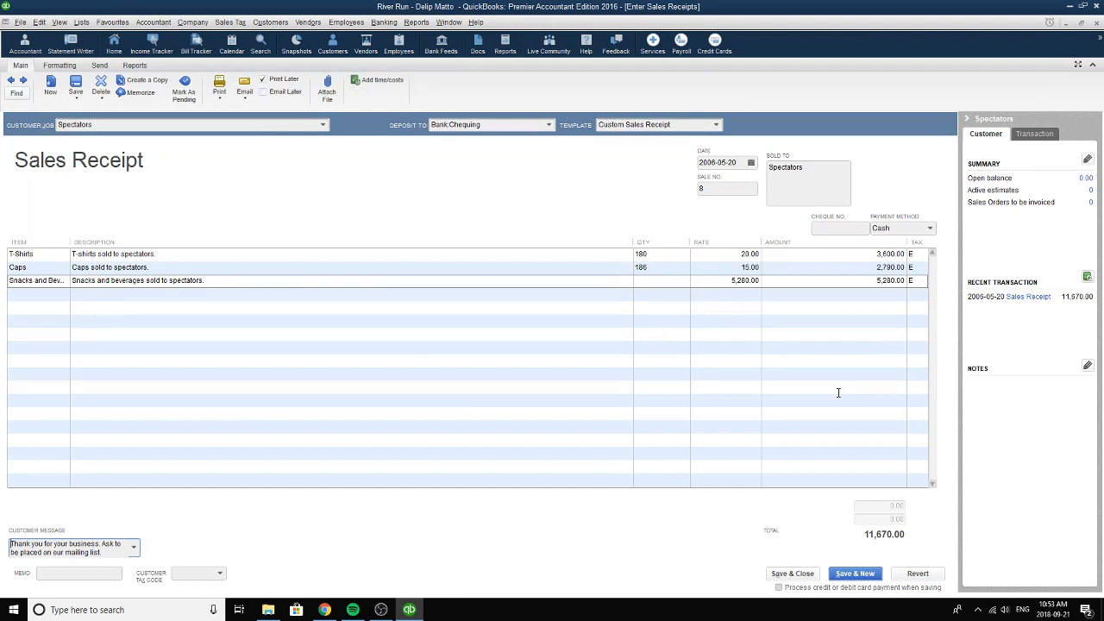
{"action": "left_click", "coordinate": [1097, 22]}
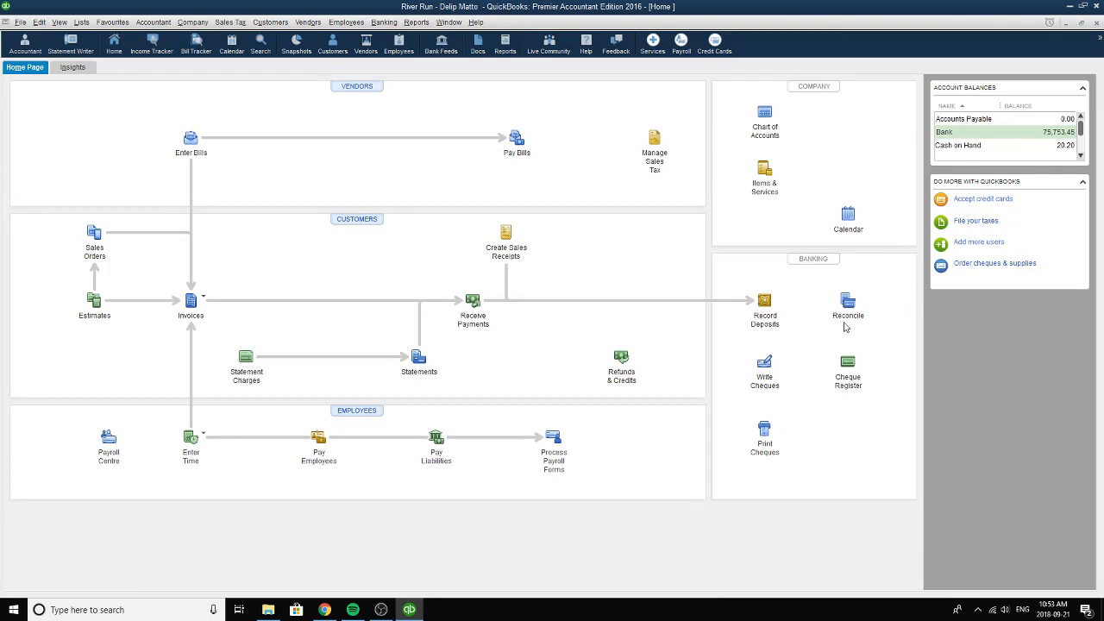
Open the cheque-writing form and set its bank account to Bank:Chequing.
{"action": "left_click", "coordinate": [767, 363]}
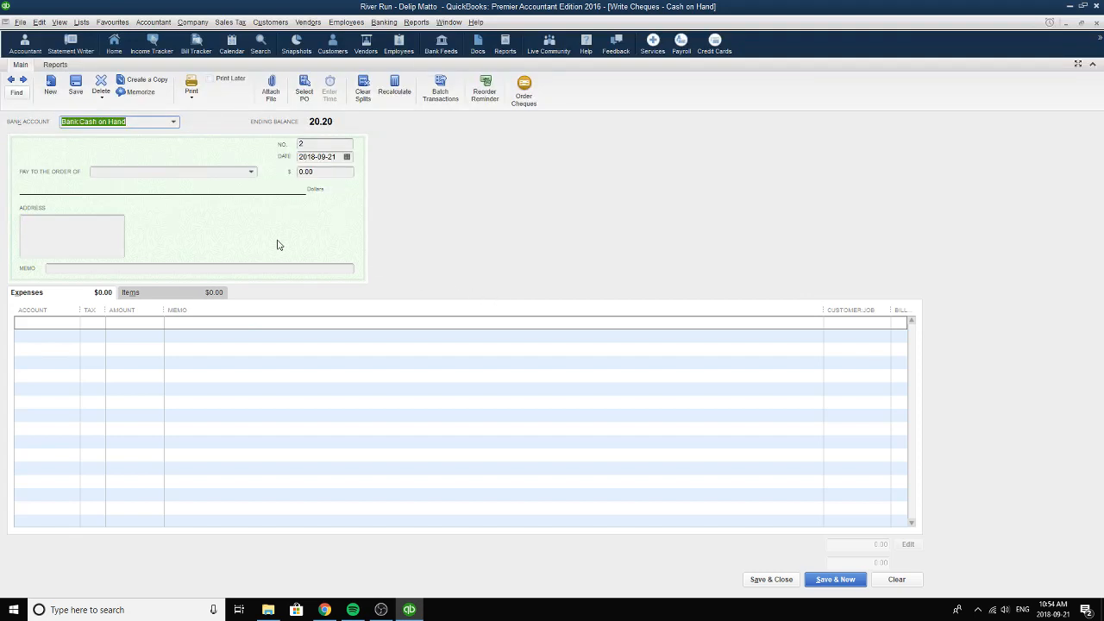
{"action": "left_click", "coordinate": [174, 123]}
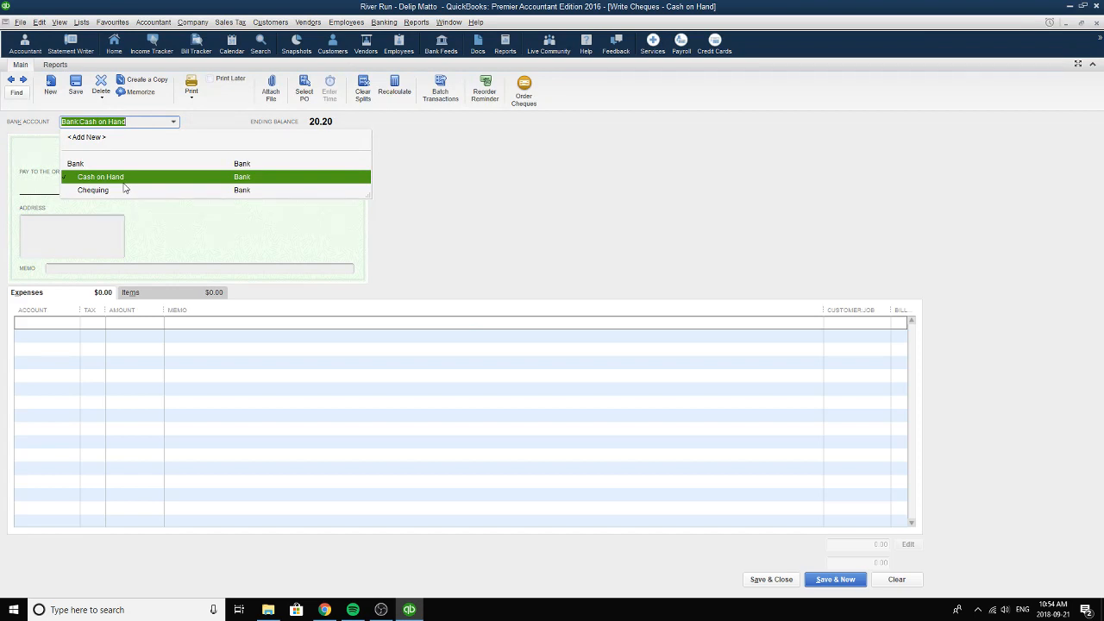
{"action": "left_click", "coordinate": [455, 179]}
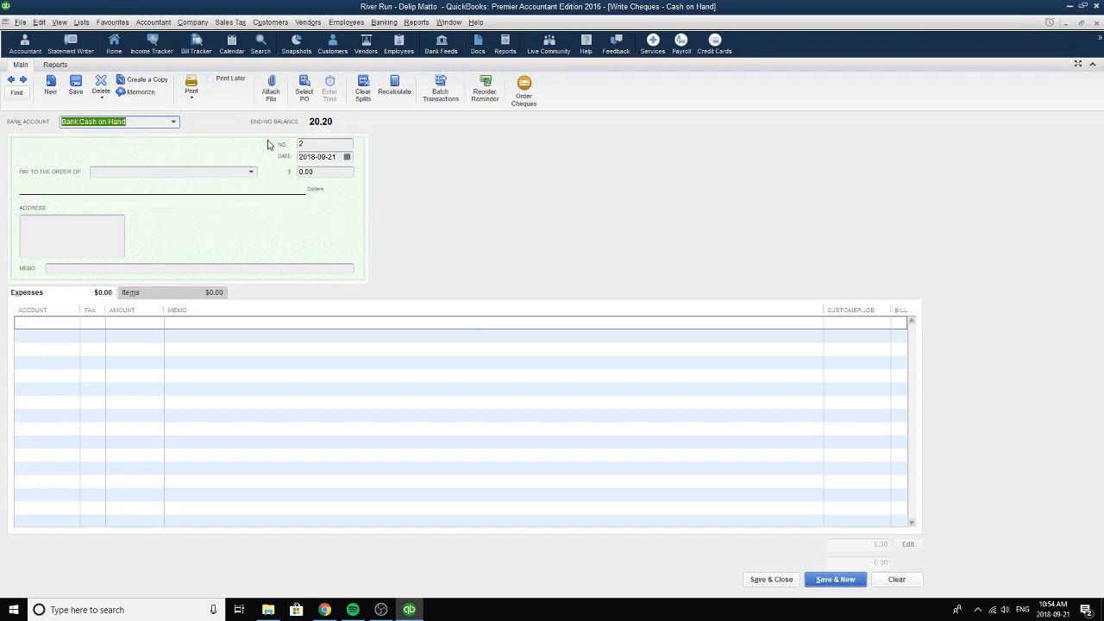
{"action": "left_click", "coordinate": [173, 124]}
{"action": "left_click", "coordinate": [110, 190]}
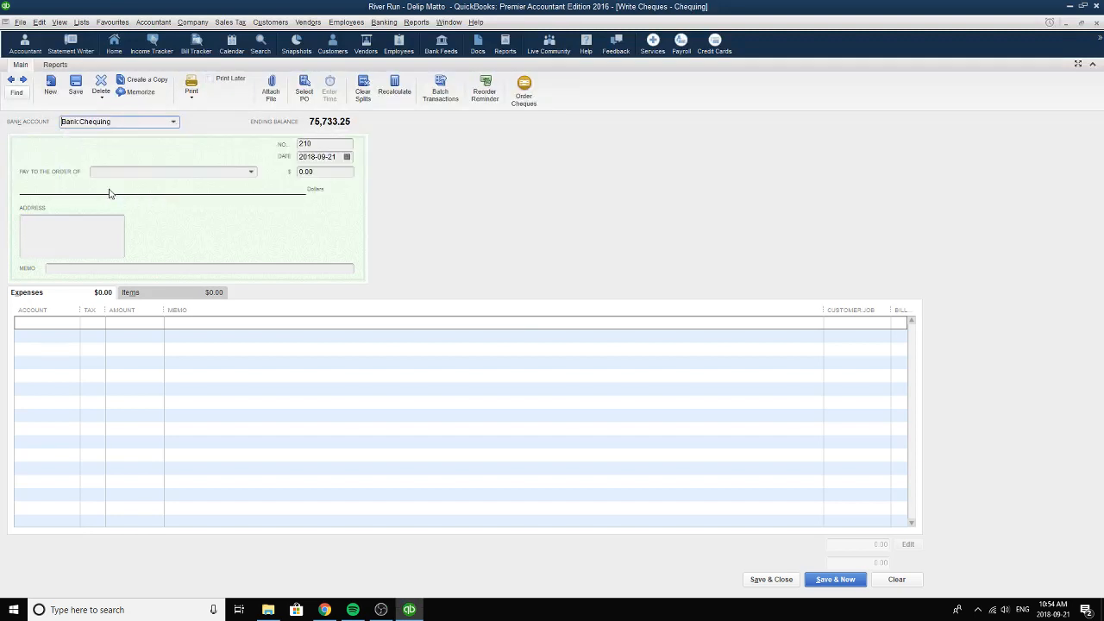
Browse back and forth through the earlier cheques drawn on Bank:Chequing, checking their payees and dates.
{"action": "left_click", "coordinate": [10, 81]}
{"action": "left_click", "coordinate": [9, 82]}
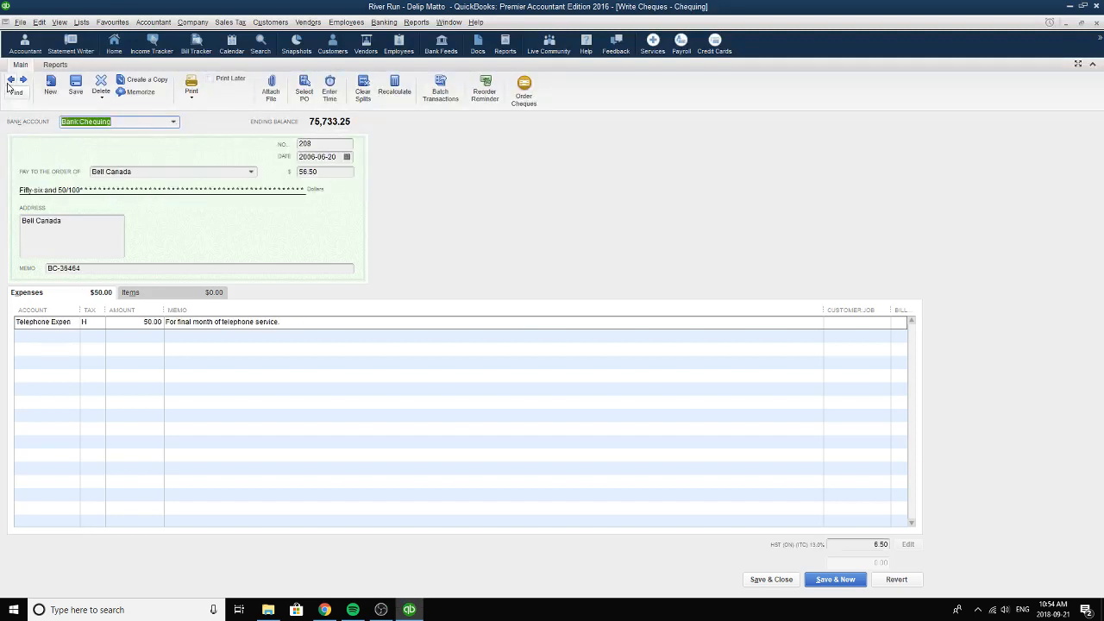
{"action": "left_click", "coordinate": [9, 82]}
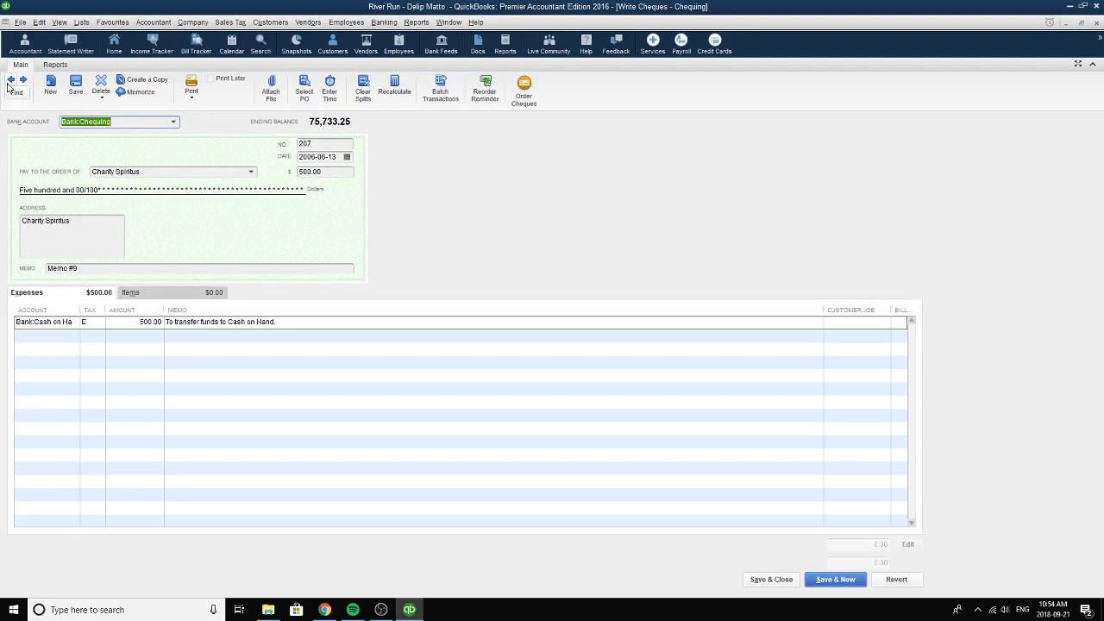
{"action": "left_click", "coordinate": [9, 81]}
{"action": "left_click", "coordinate": [9, 82]}
{"action": "left_click", "coordinate": [9, 82]}
{"action": "left_click", "coordinate": [10, 82]}
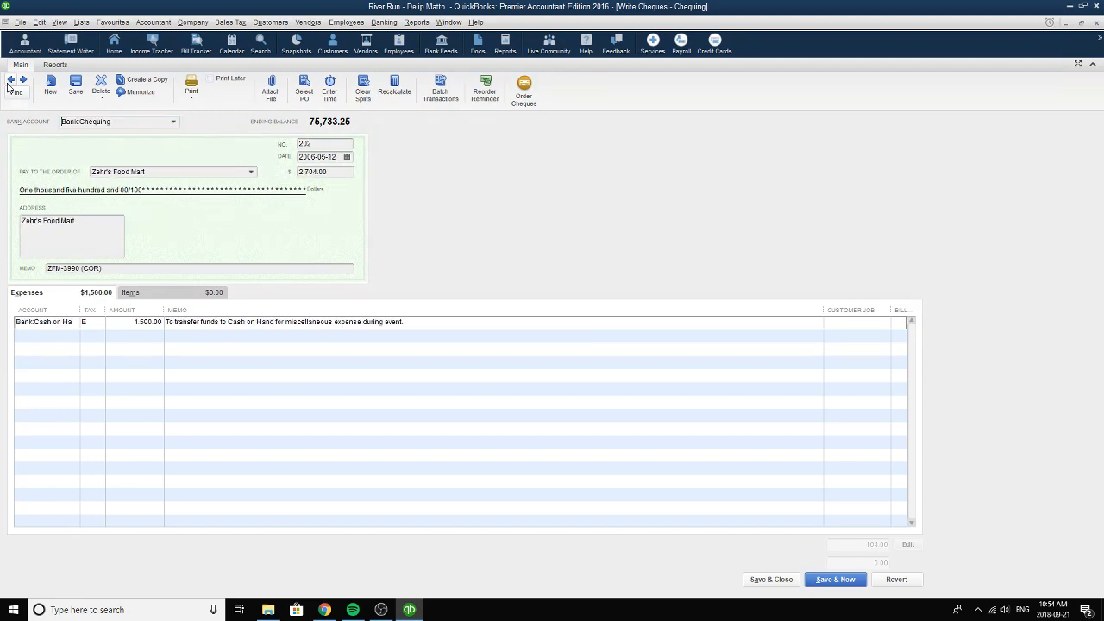
{"action": "left_click", "coordinate": [10, 81]}
{"action": "left_click", "coordinate": [22, 80]}
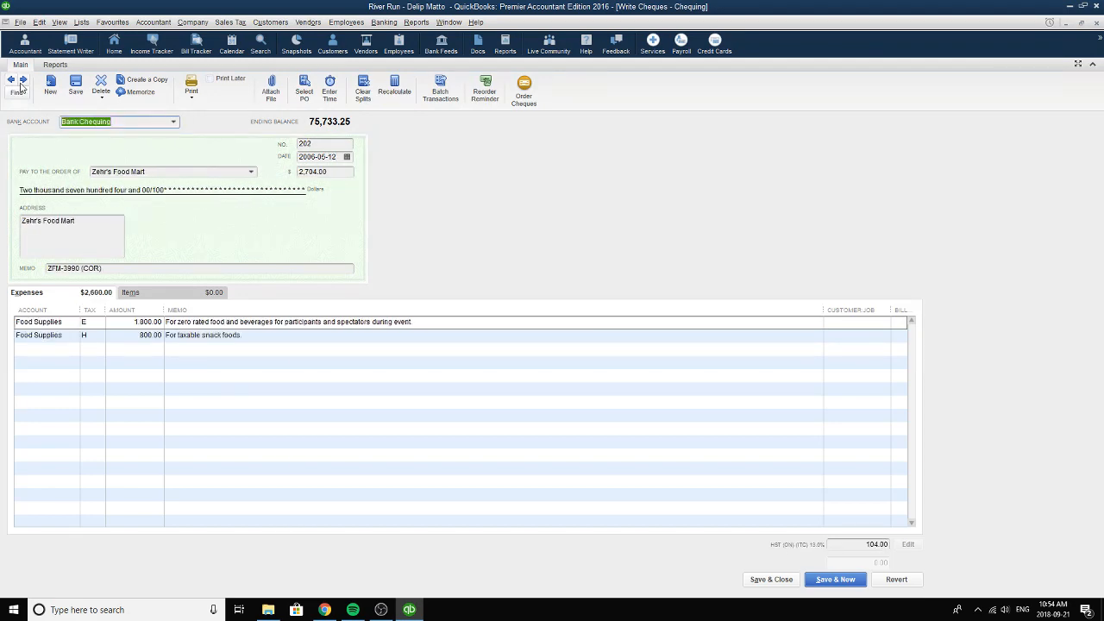
{"action": "left_click", "coordinate": [23, 81]}
{"action": "left_click", "coordinate": [22, 80]}
{"action": "left_click", "coordinate": [23, 80]}
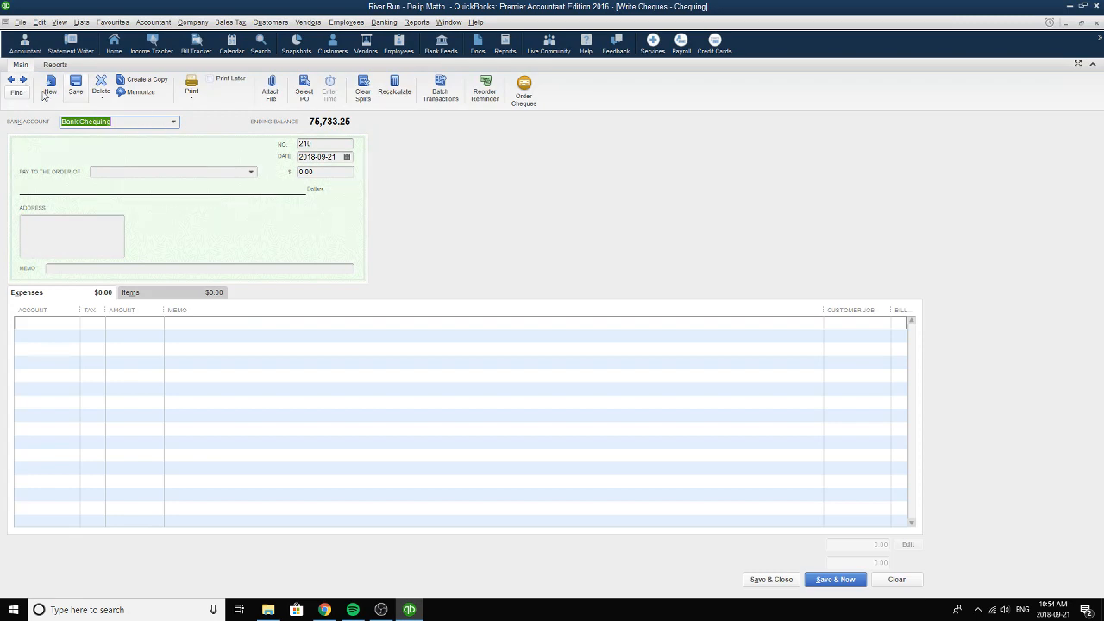
Switch the bank account to Bank:Cash on Hand and browse to the Papa's Pizza House cheque dated 2006-05-20.
{"action": "left_click", "coordinate": [175, 124]}
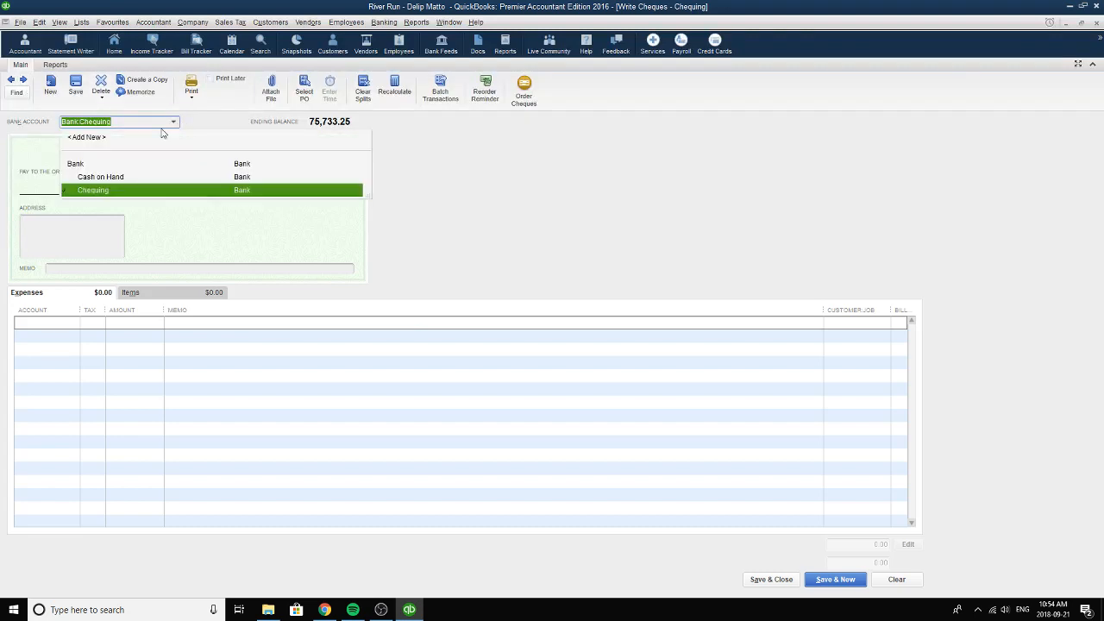
{"action": "left_click", "coordinate": [96, 178]}
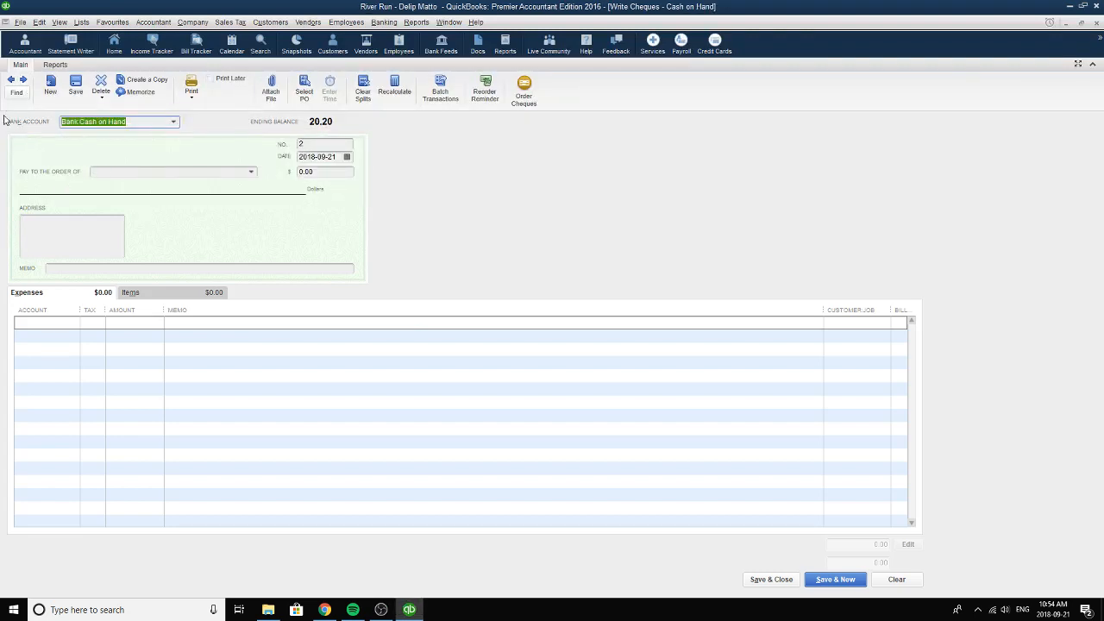
{"action": "left_click", "coordinate": [10, 79]}
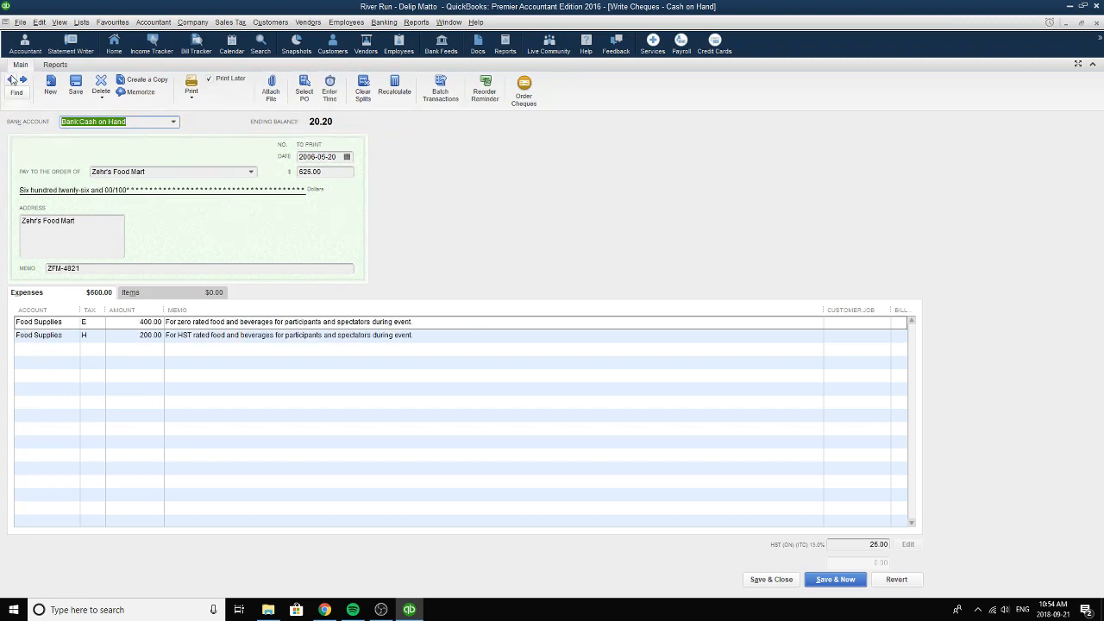
{"action": "left_click", "coordinate": [11, 80]}
{"action": "left_click", "coordinate": [10, 80]}
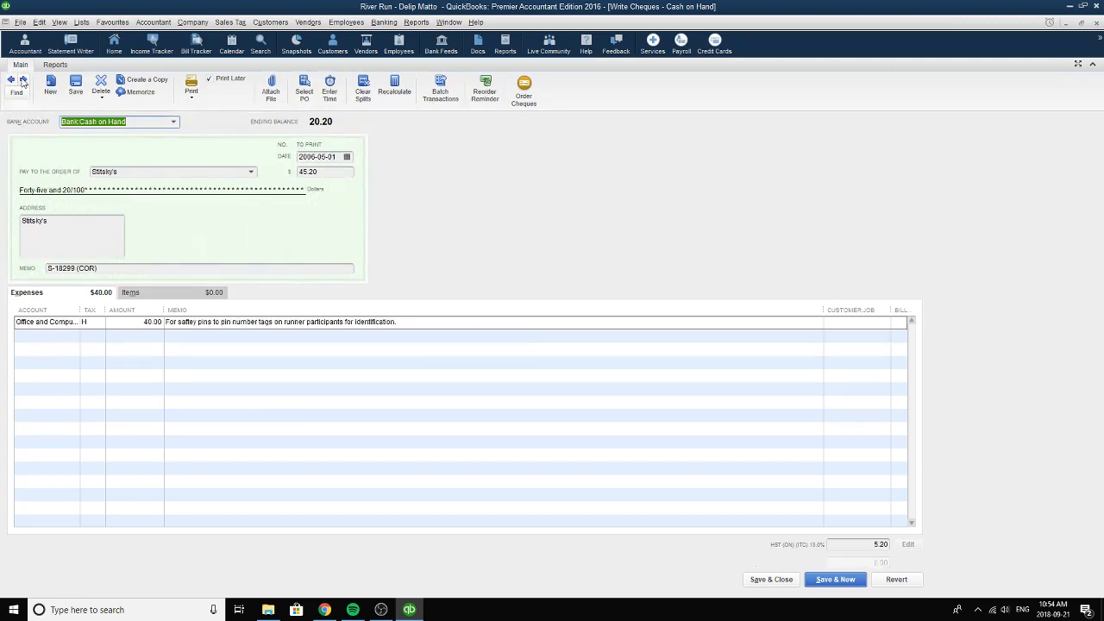
{"action": "left_click", "coordinate": [23, 79]}
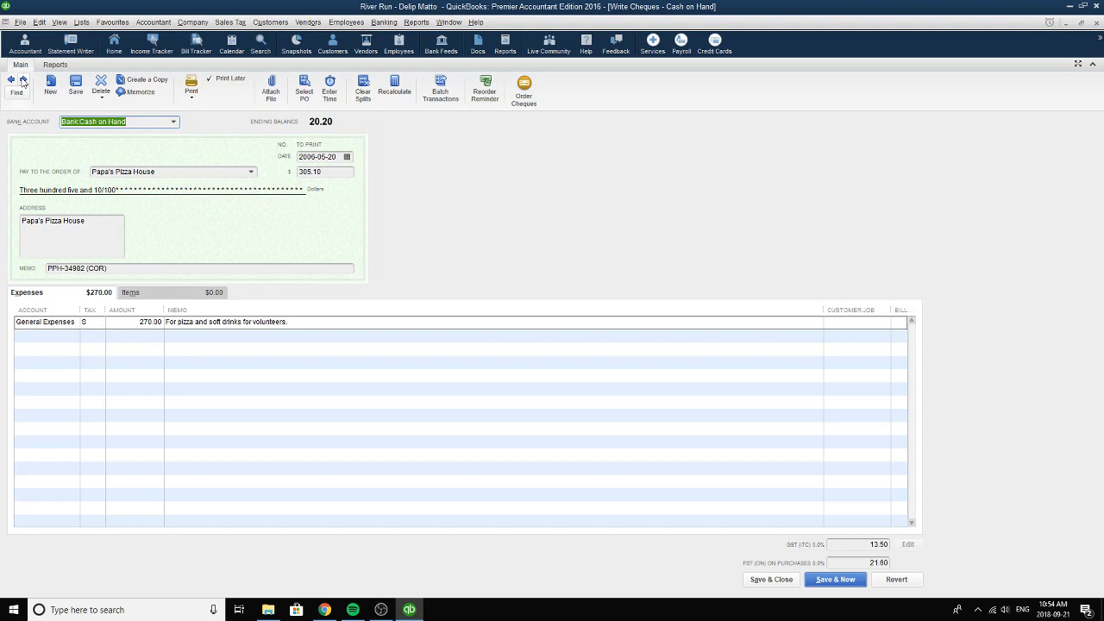
Review the payee on the Papa's Pizza House cheque and set the cheque's date to 2006-05-20.
{"action": "left_click", "coordinate": [172, 172]}
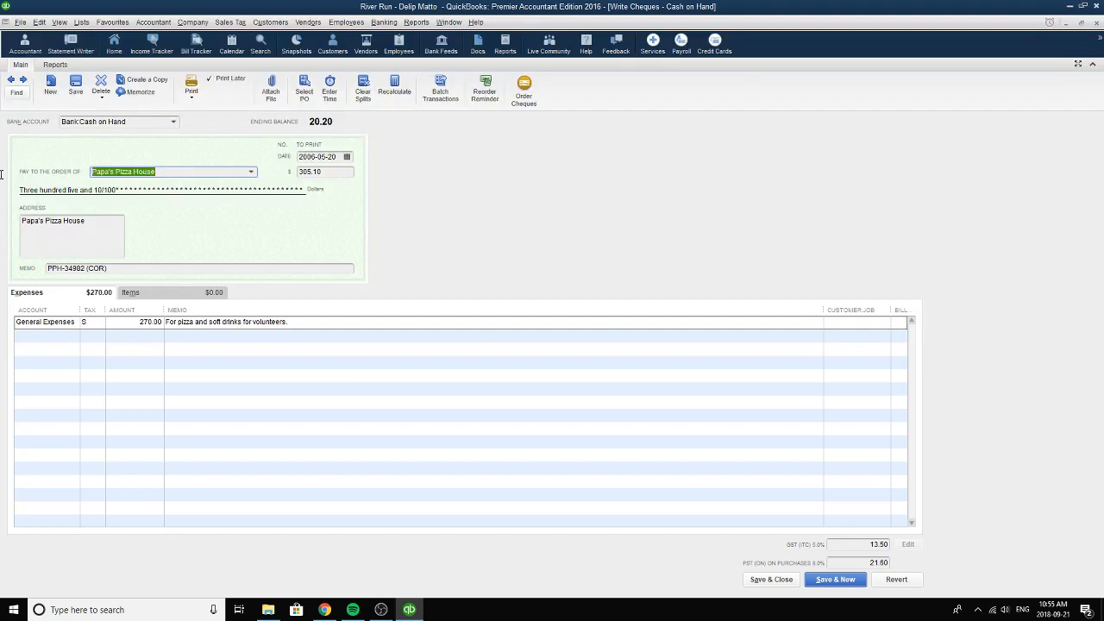
{"action": "left_click", "coordinate": [347, 158]}
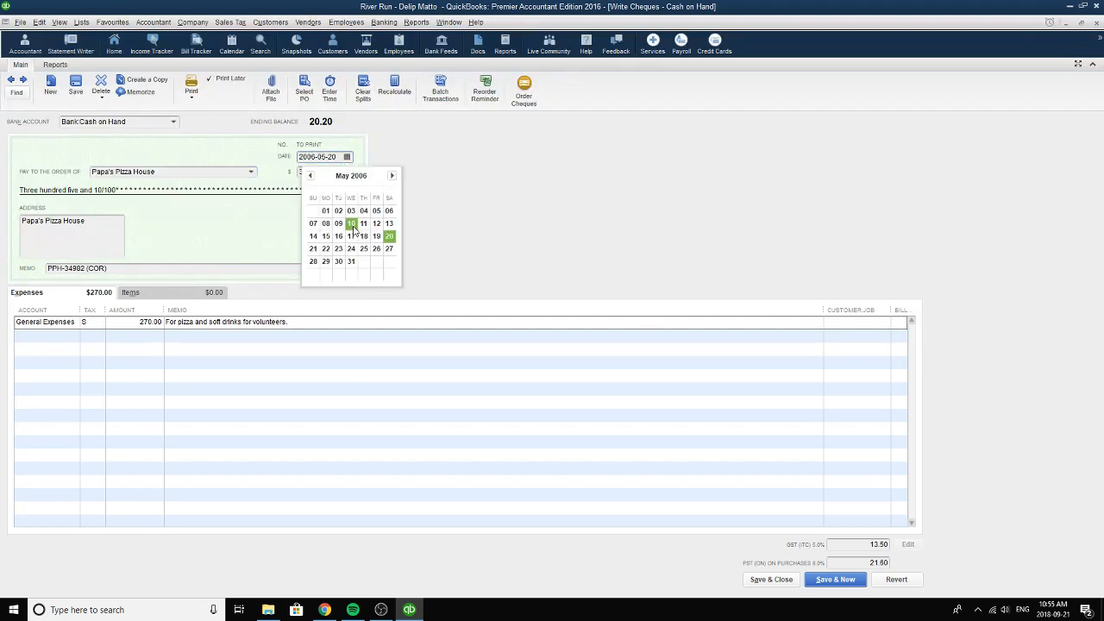
{"action": "left_click", "coordinate": [388, 238]}
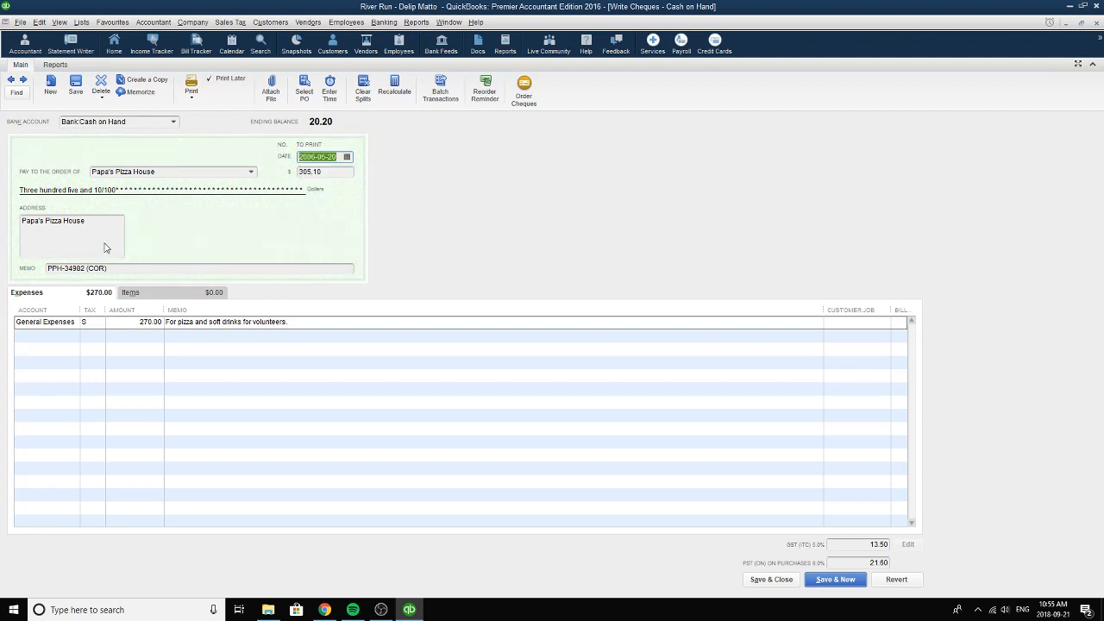
Review the invoice reference and the correction note in the Papa's Pizza House cheque's memo.
{"action": "left_click_drag", "start_coordinate": [141, 272], "coordinate": [26, 270]}
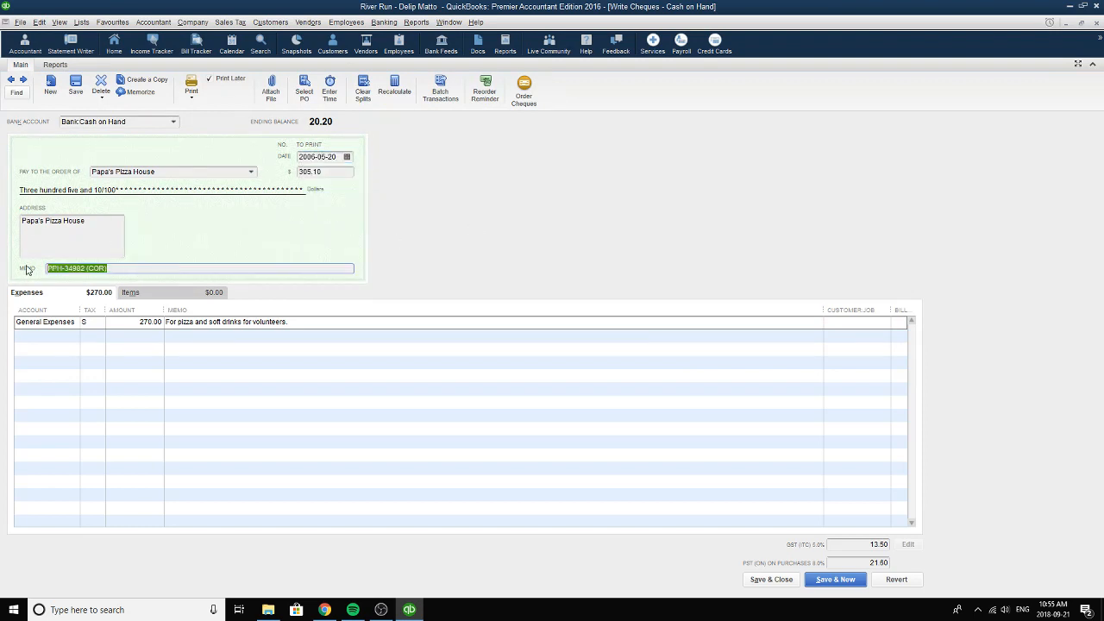
{"action": "left_click", "coordinate": [95, 268]}
{"action": "left_click_drag", "start_coordinate": [85, 268], "coordinate": [47, 270]}
{"action": "left_click_drag", "start_coordinate": [115, 268], "coordinate": [19, 267]}
{"action": "left_click", "coordinate": [113, 270]}
Set the Papa's Pizza House expense line's account to General Expenses and its tax code to S (Standard).
{"action": "left_click", "coordinate": [74, 324]}
{"action": "left_click", "coordinate": [73, 323]}
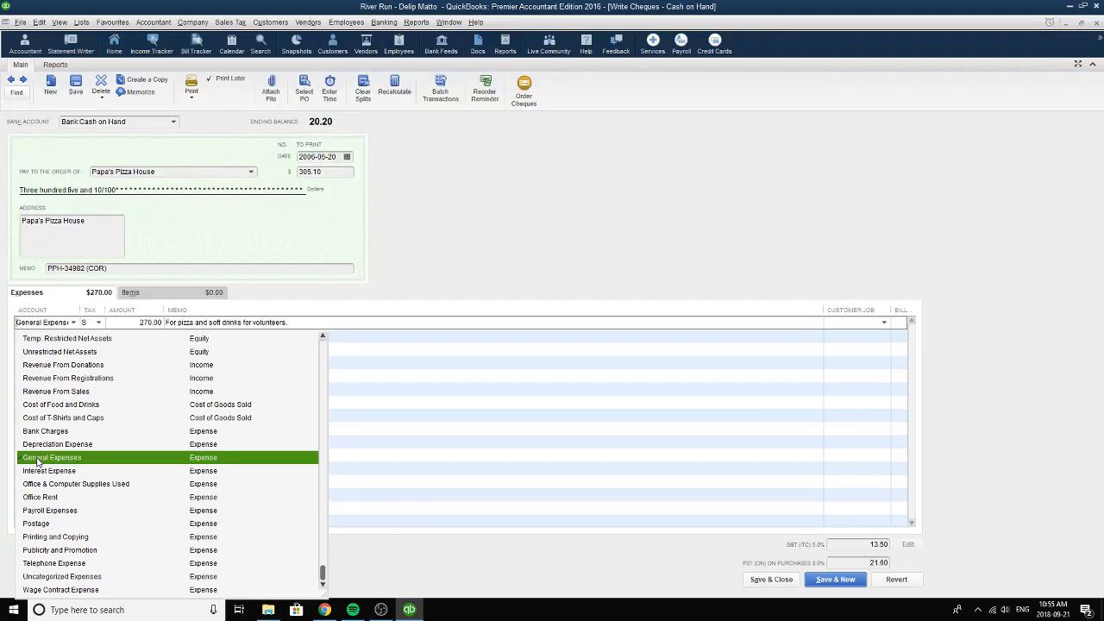
{"action": "left_click", "coordinate": [218, 459]}
{"action": "left_click", "coordinate": [99, 323]}
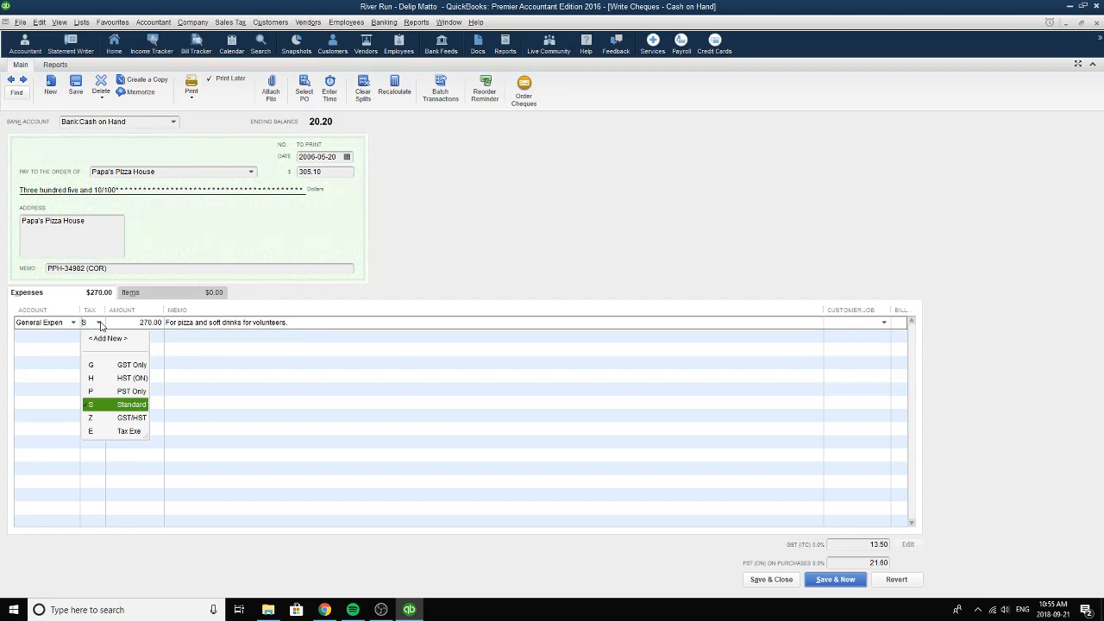
{"action": "left_click", "coordinate": [111, 406]}
Review the amount and memo on the Papa's Pizza House expense line.
{"action": "left_click", "coordinate": [125, 326]}
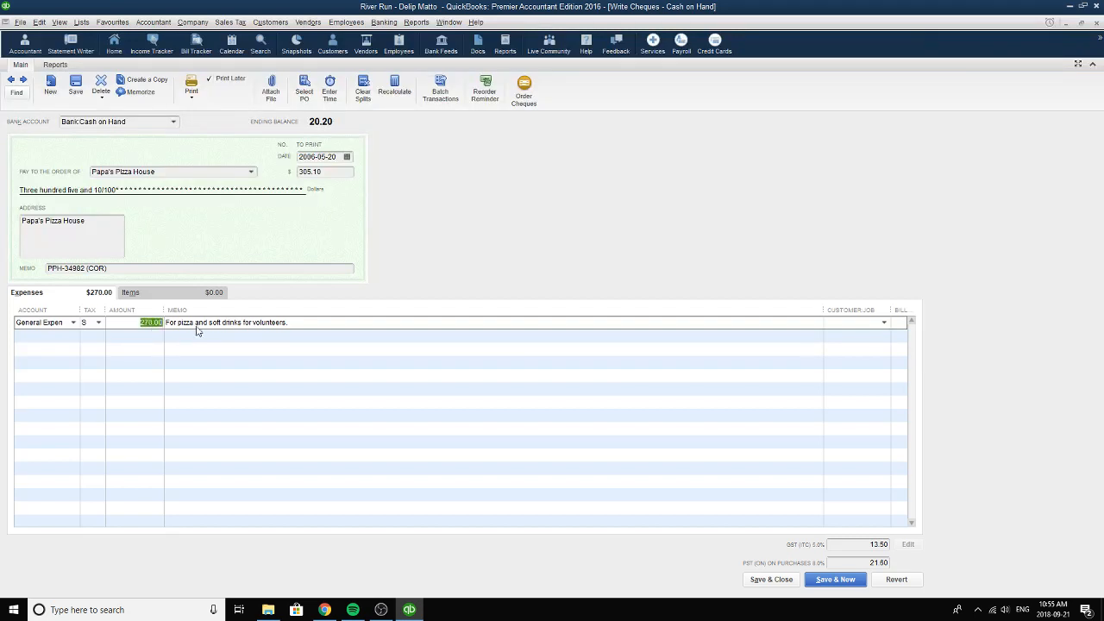
{"action": "left_click", "coordinate": [136, 322]}
{"action": "double_click", "coordinate": [135, 322]}
{"action": "left_click_drag", "start_coordinate": [308, 321], "coordinate": [157, 321]}
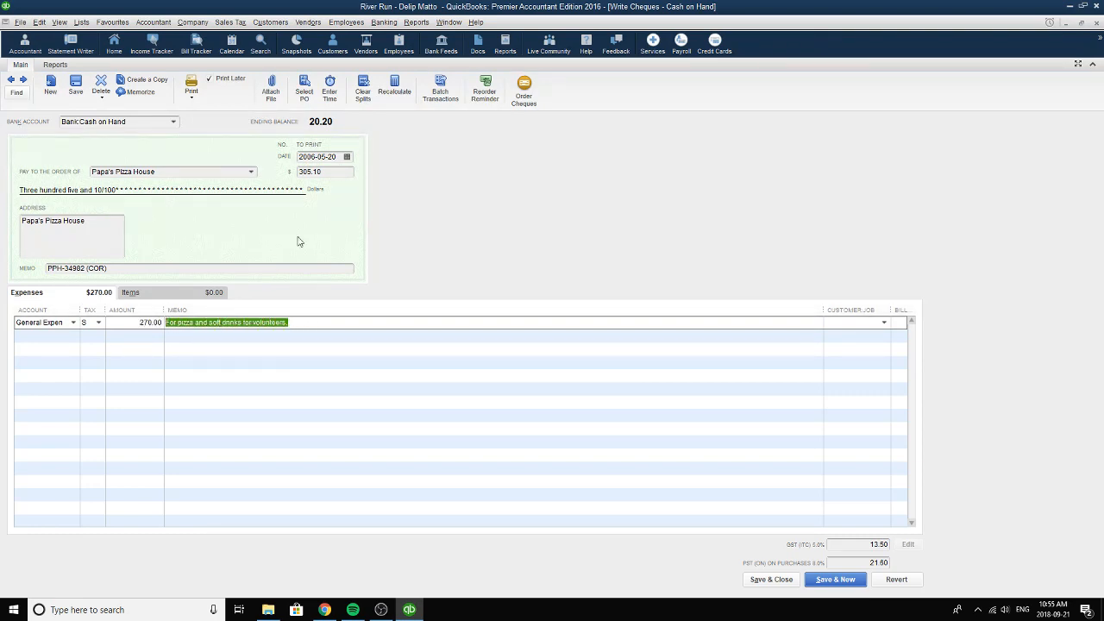
Check the Papa's Pizza House cheque's total, and save and close the cheque.
{"action": "left_click", "coordinate": [335, 172]}
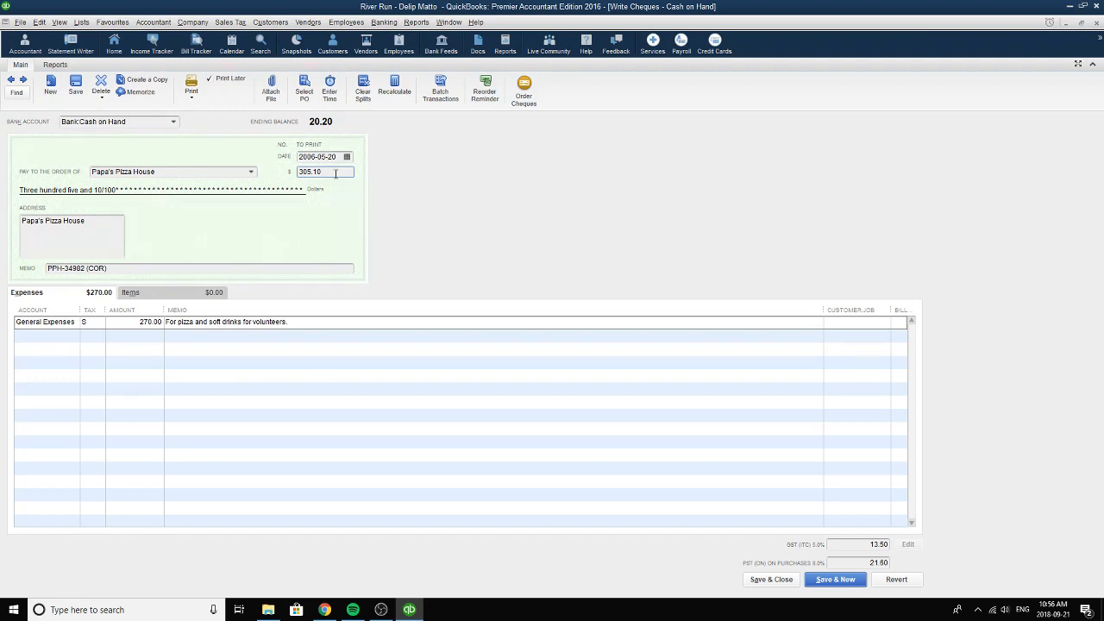
{"action": "right_click", "coordinate": [336, 172]}
{"action": "left_click", "coordinate": [523, 192]}
{"action": "left_click", "coordinate": [772, 580]}
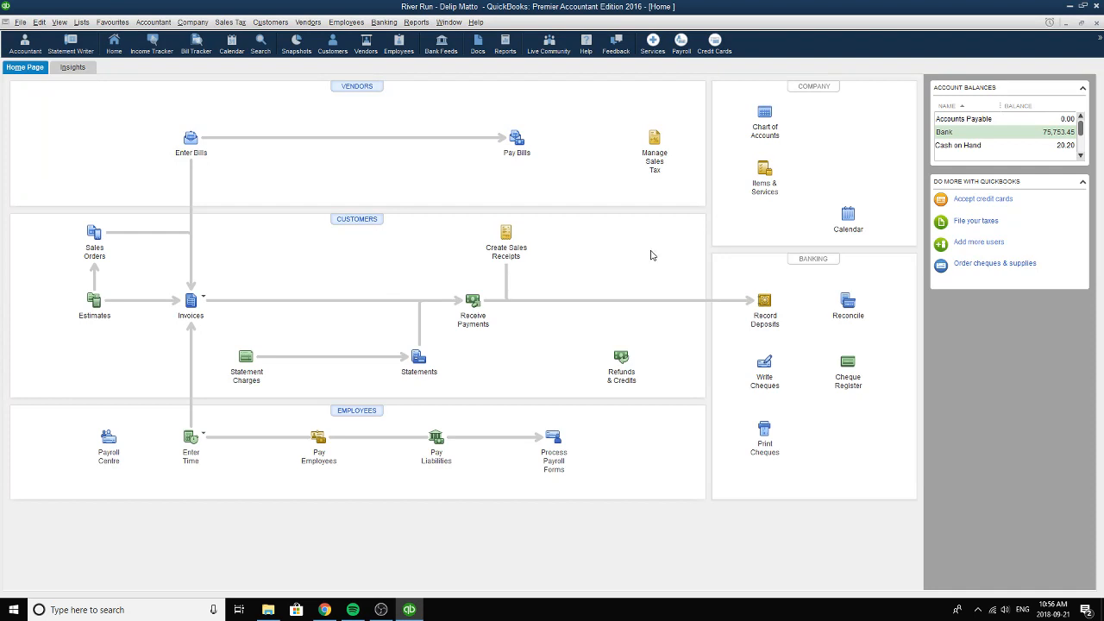
Reopen Write Cheques, switch the bank account to Bank:Chequing and browse to the Bell Canada cheque dated 2006-05-20.
{"action": "left_click", "coordinate": [764, 362]}
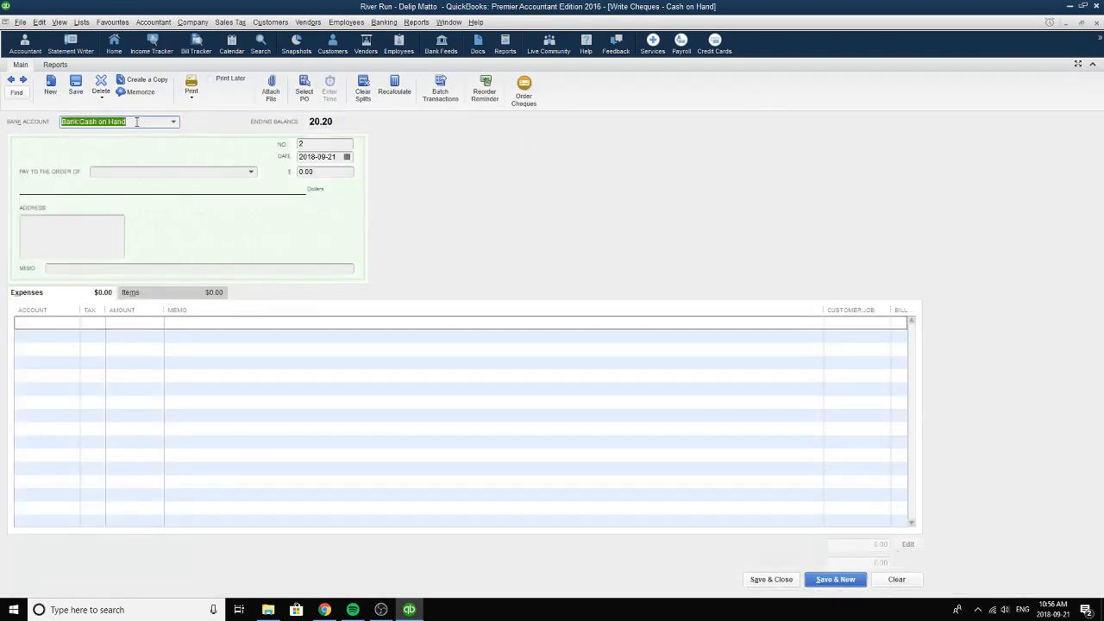
{"action": "left_click", "coordinate": [175, 123]}
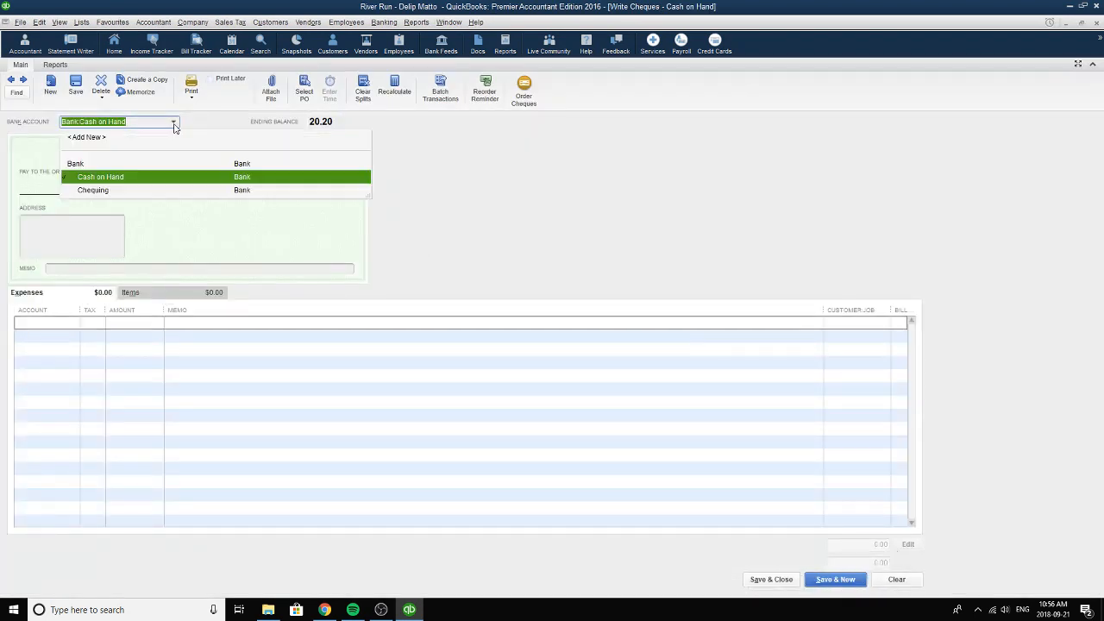
{"action": "left_click", "coordinate": [101, 191]}
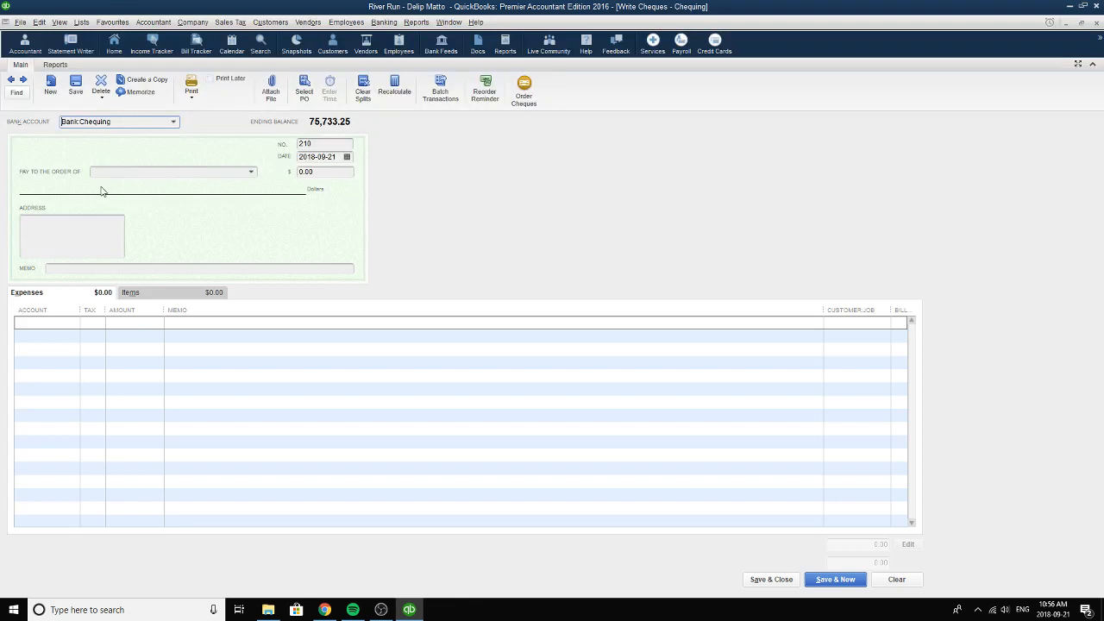
{"action": "left_click", "coordinate": [10, 80]}
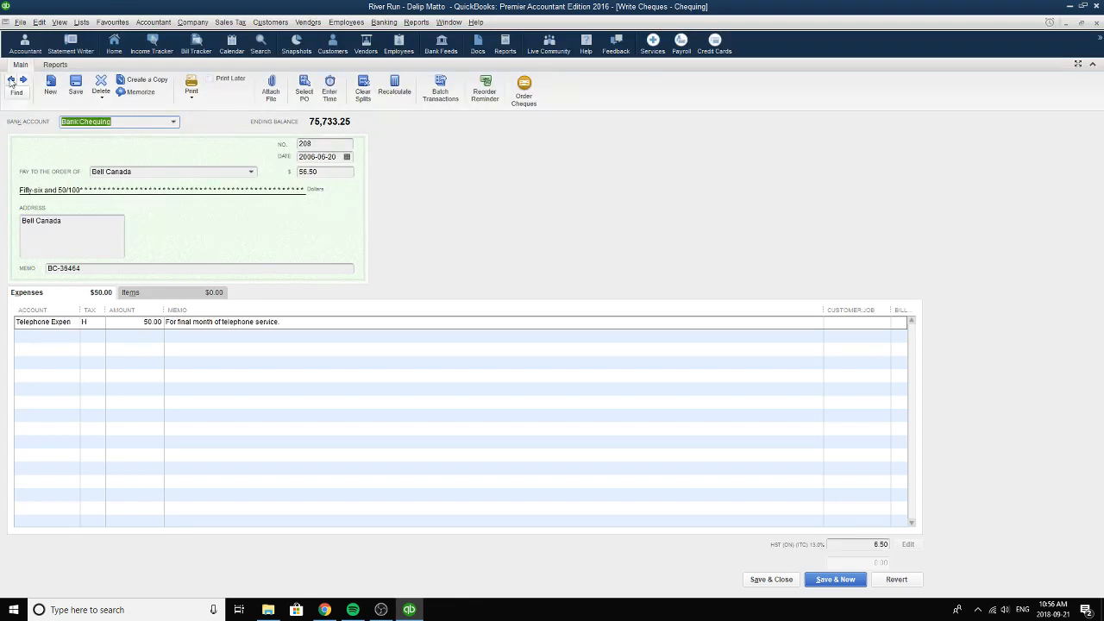
{"action": "left_click", "coordinate": [11, 80]}
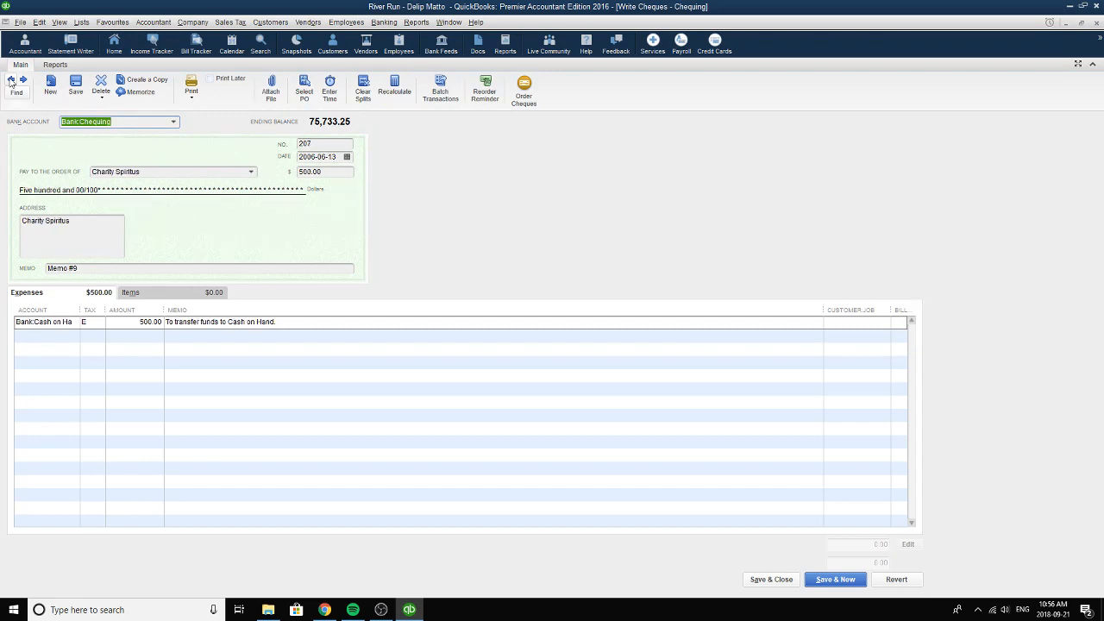
{"action": "left_click", "coordinate": [10, 80]}
{"action": "left_click", "coordinate": [10, 81]}
{"action": "left_click", "coordinate": [11, 80]}
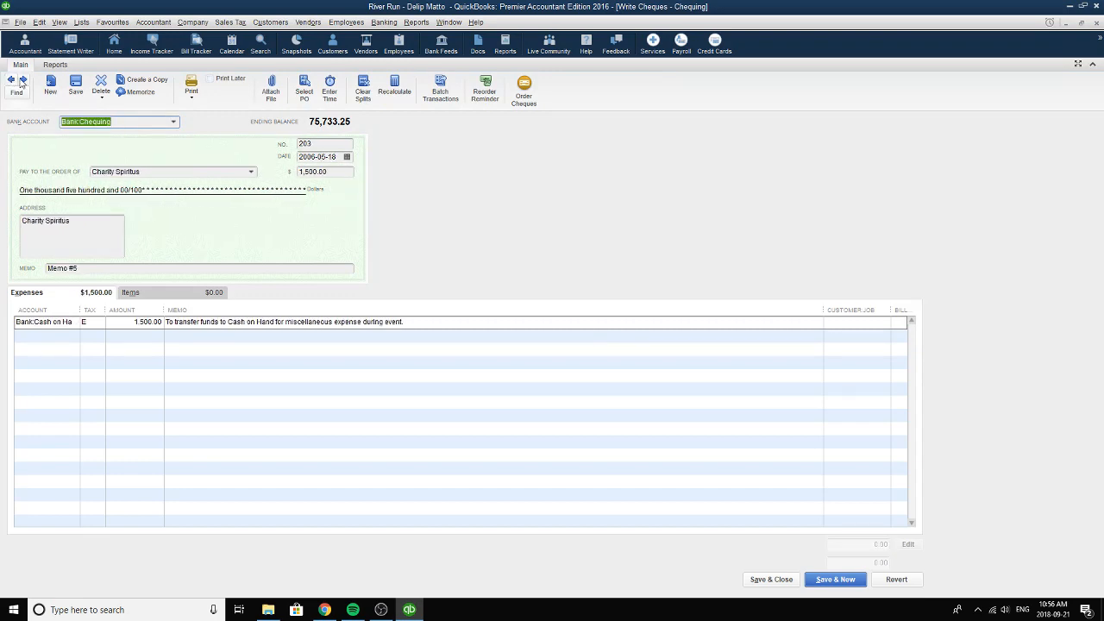
{"action": "left_click", "coordinate": [22, 80]}
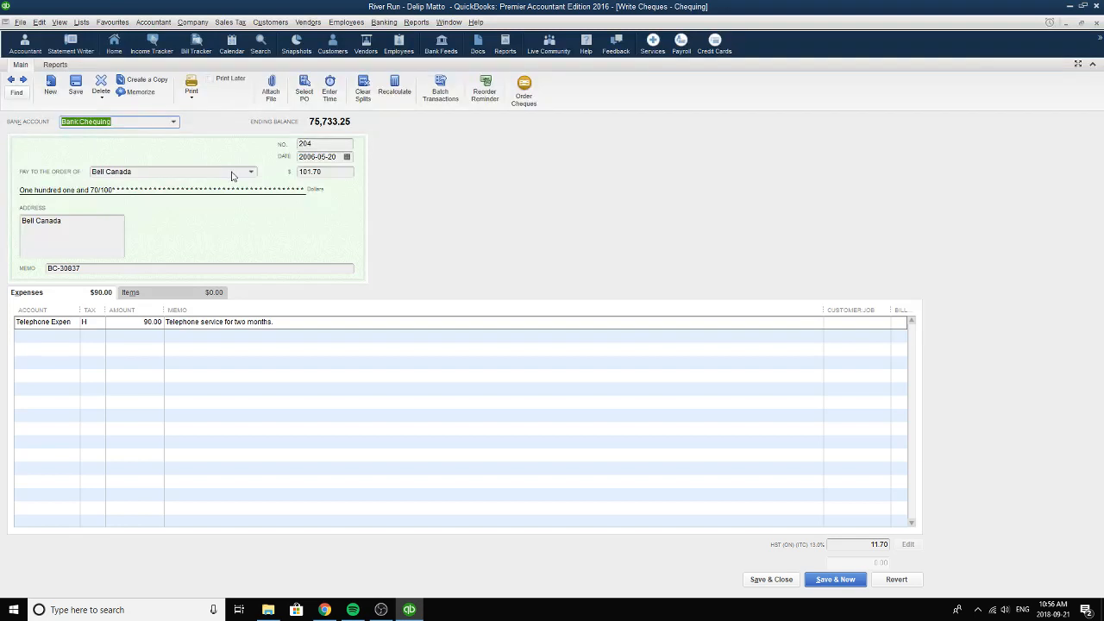
Select Chequing as the Bell Canada cheque's bank account and check its cheque number.
{"action": "left_click", "coordinate": [172, 123]}
{"action": "left_click", "coordinate": [123, 189]}
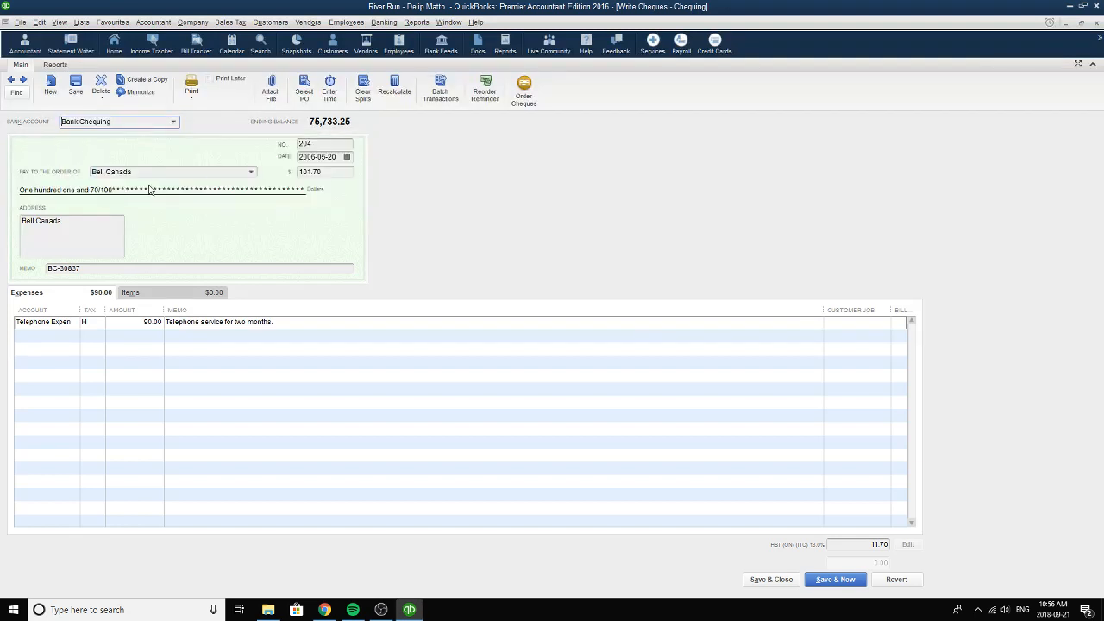
{"action": "left_click", "coordinate": [314, 148]}
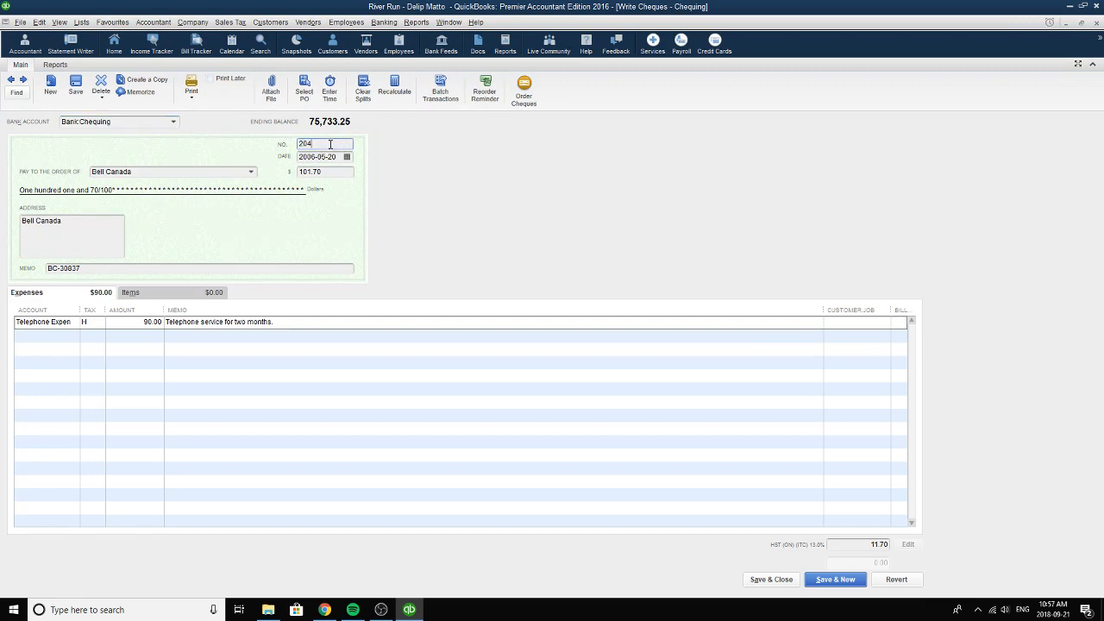
Set the payee of cheque 204 to Bell Canada and its date to 2006-05-20.
{"action": "left_click", "coordinate": [251, 176]}
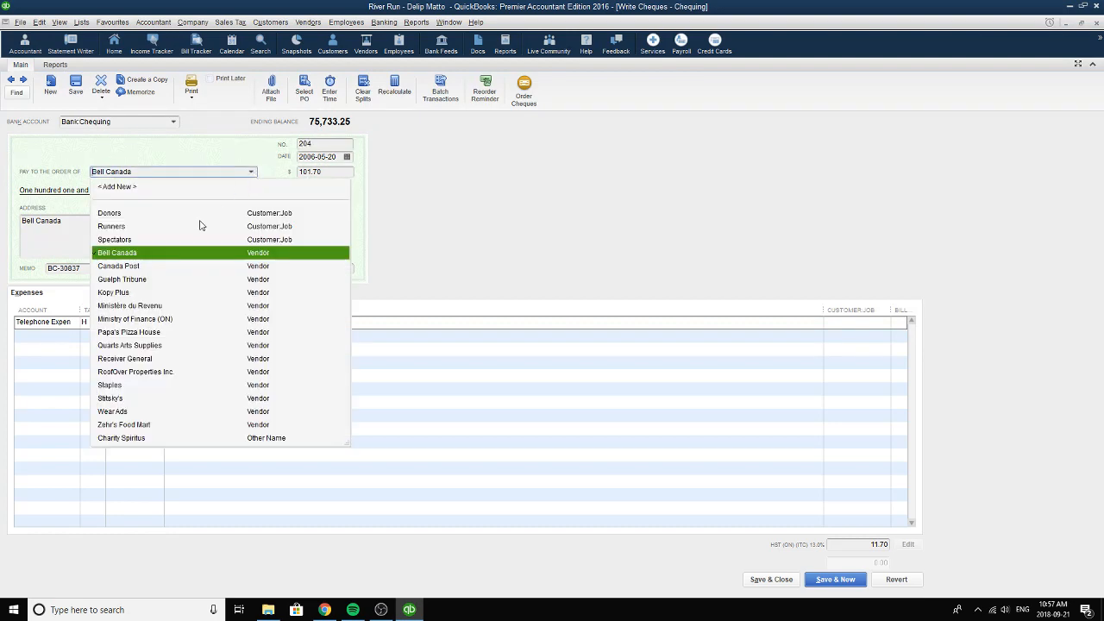
{"action": "left_click", "coordinate": [125, 254]}
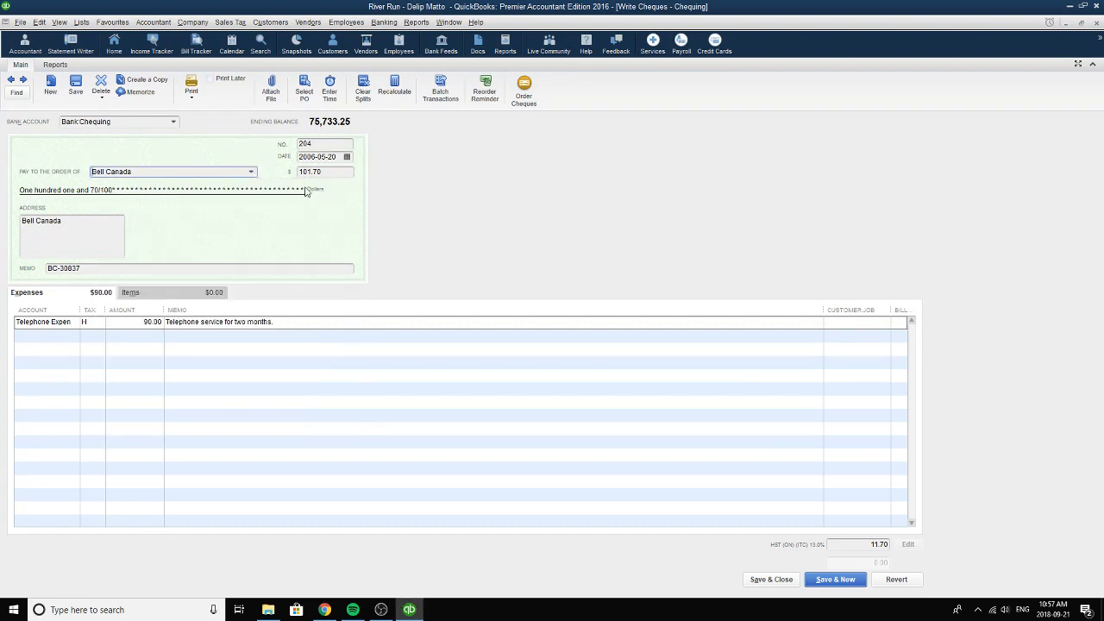
{"action": "left_click", "coordinate": [347, 156]}
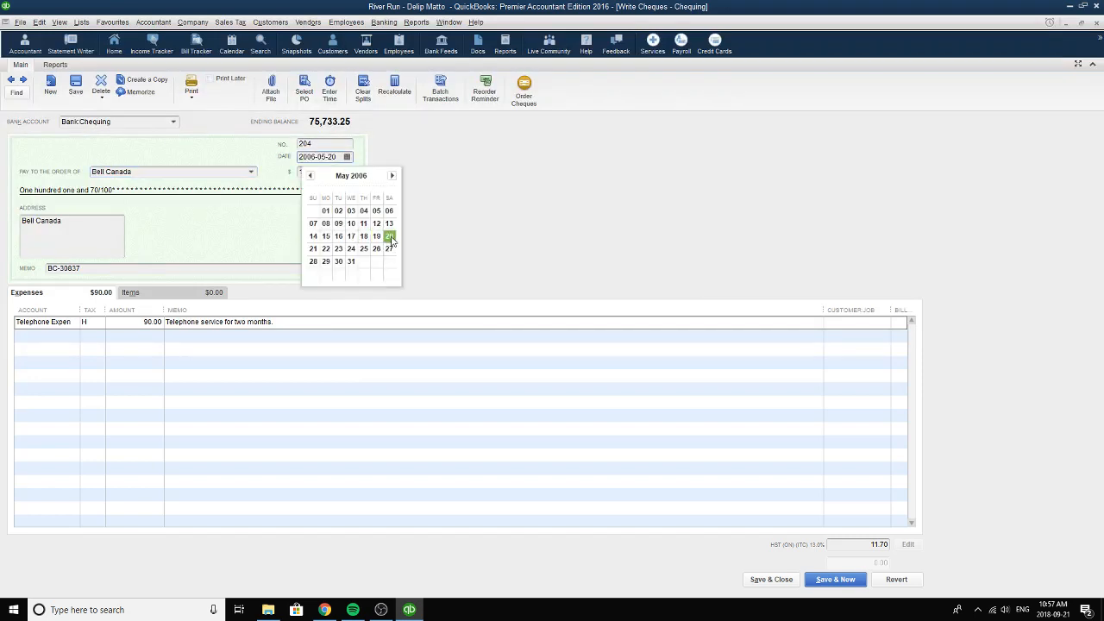
{"action": "left_click", "coordinate": [389, 236]}
Review the Bell Canada cheque's memo and set its expense line to Telephone Expense with tax code H (HST).
{"action": "left_click", "coordinate": [119, 269]}
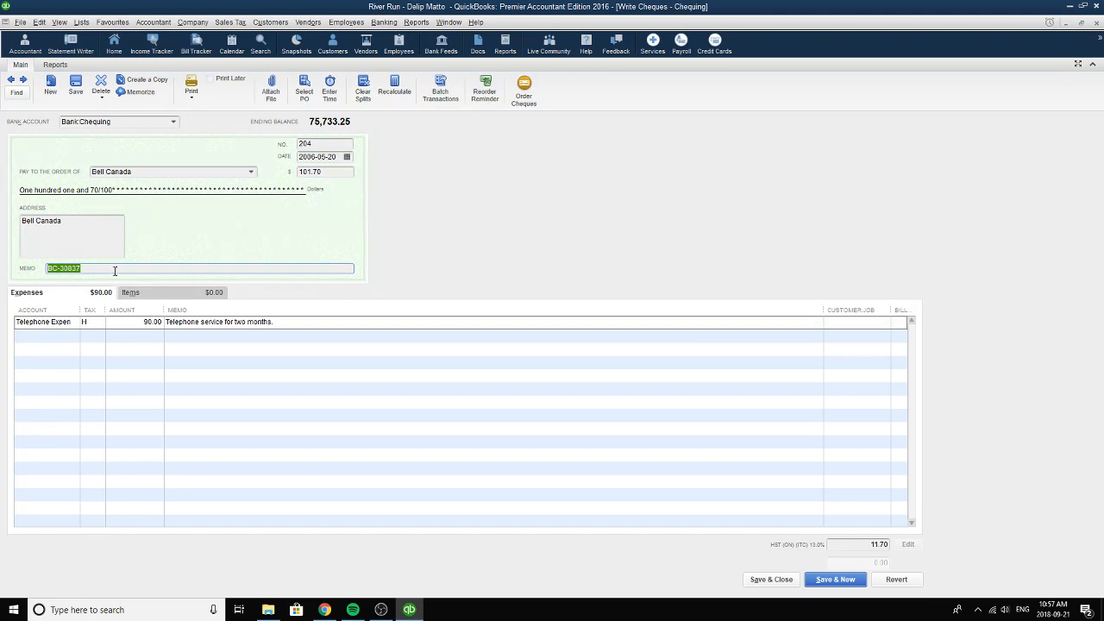
{"action": "left_click", "coordinate": [76, 322]}
{"action": "left_click", "coordinate": [76, 323]}
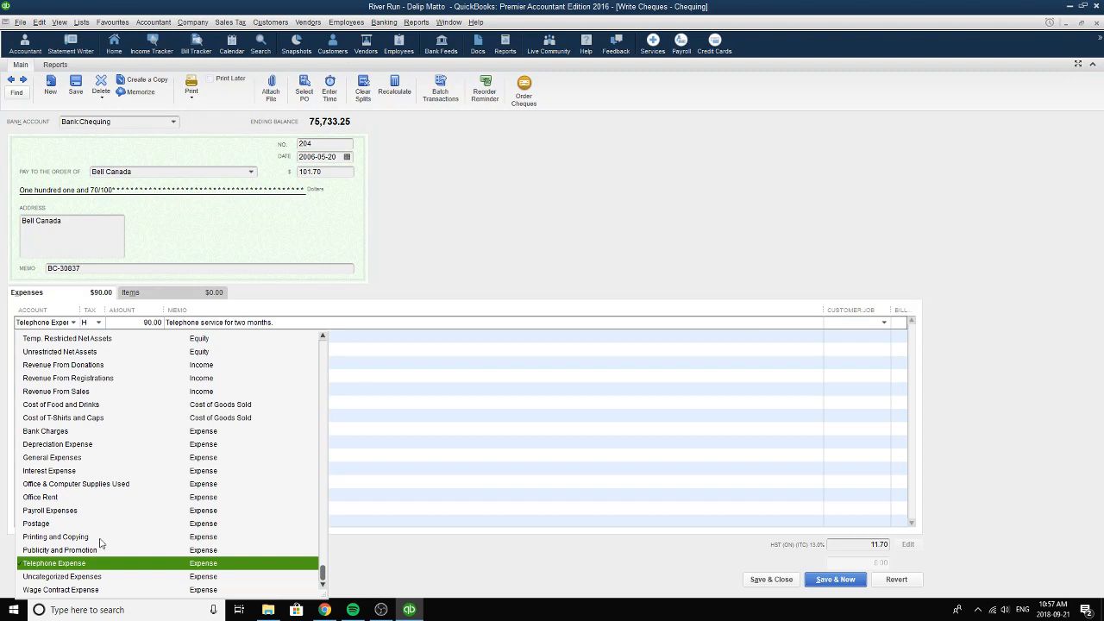
{"action": "left_click", "coordinate": [92, 568]}
{"action": "key", "text": "XF86AudioNext"}
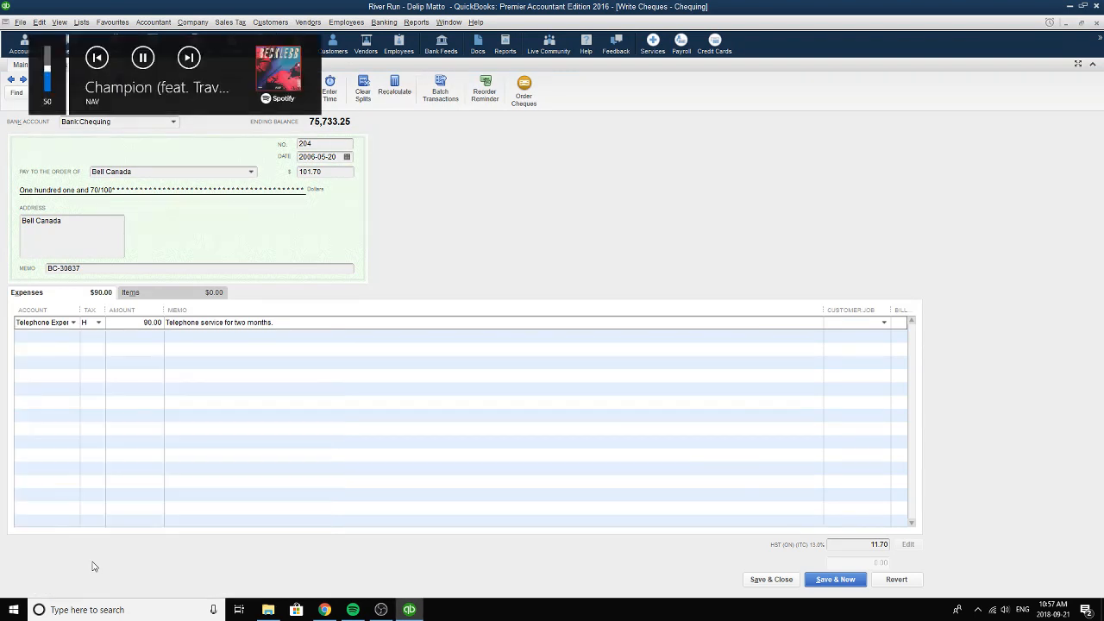
{"action": "left_click", "coordinate": [98, 323]}
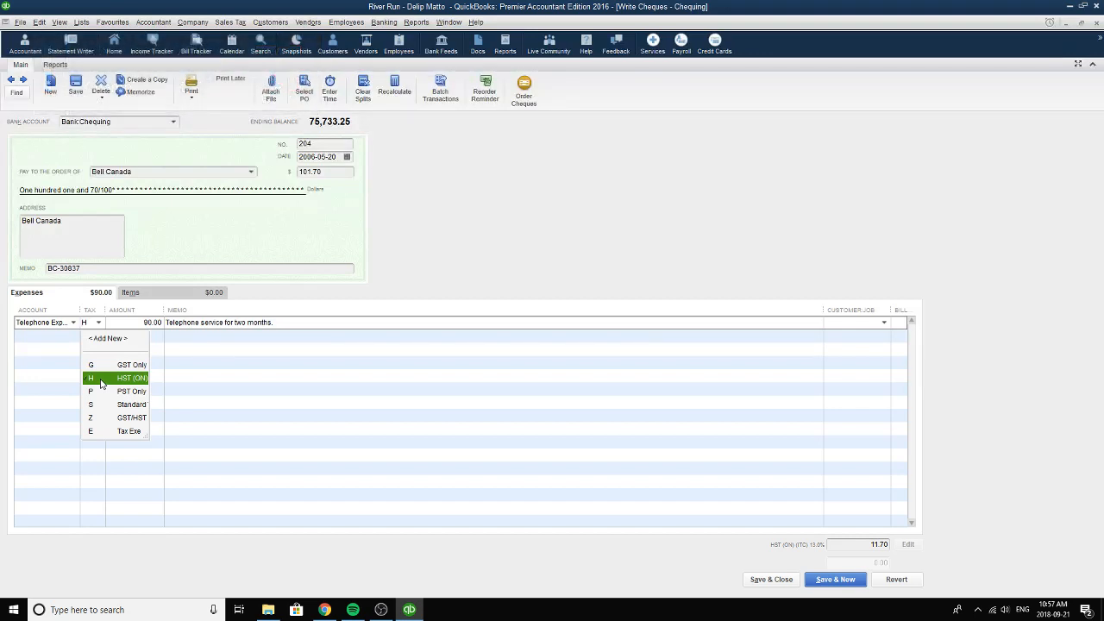
{"action": "left_click", "coordinate": [101, 381]}
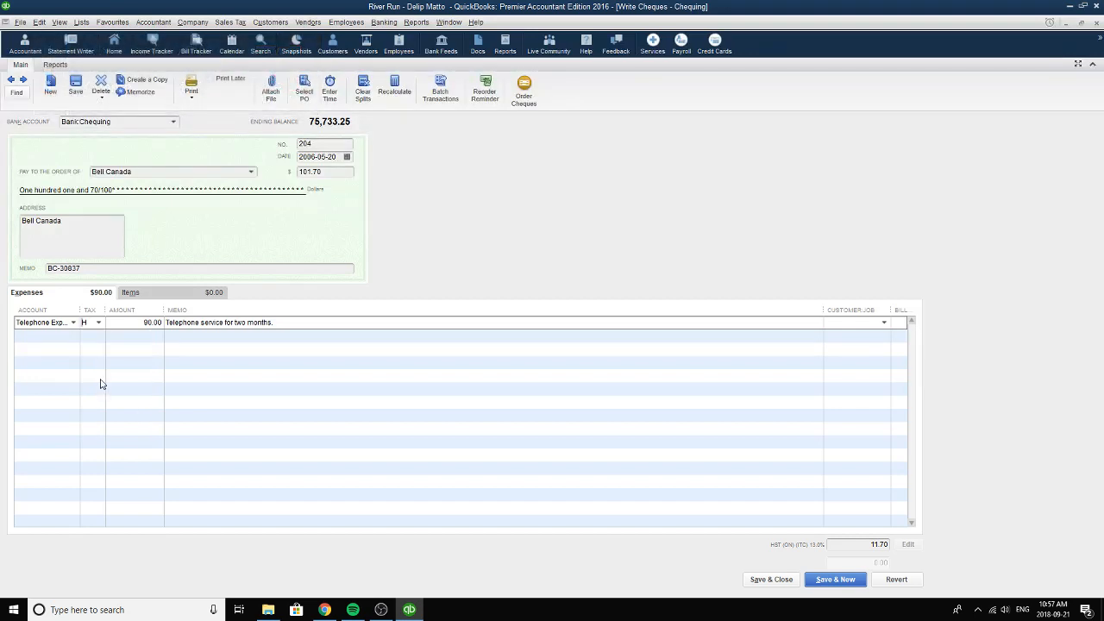
{"action": "left_click", "coordinate": [138, 325]}
{"action": "left_click", "coordinate": [100, 324]}
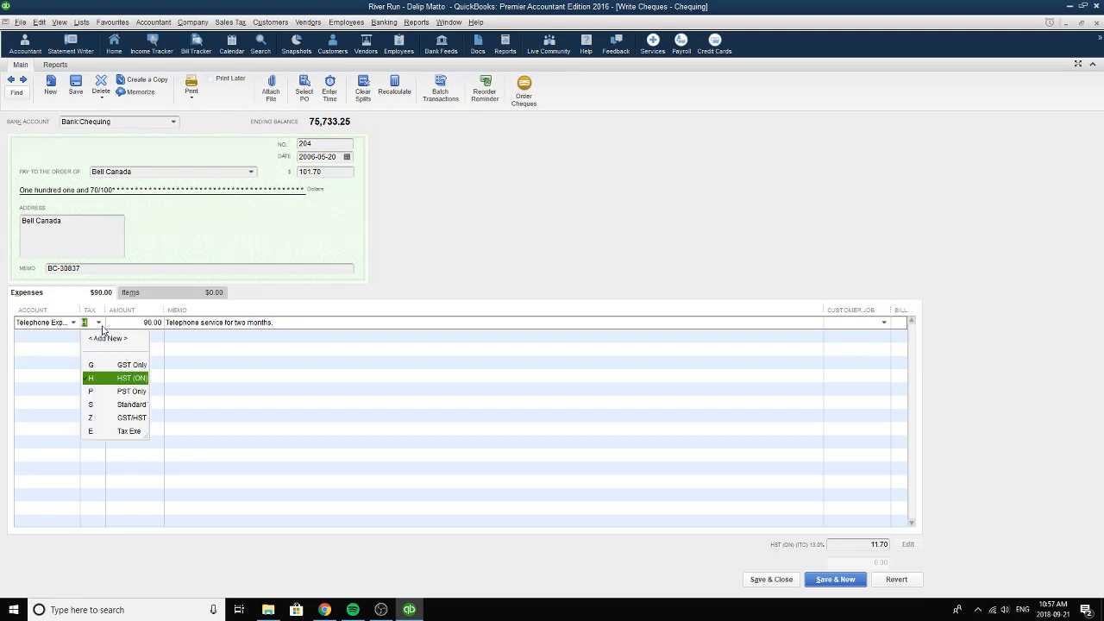
{"action": "left_click", "coordinate": [99, 380]}
Review the Bell Canada expense line's memo and the cheque's total and number.
{"action": "left_click", "coordinate": [271, 323]}
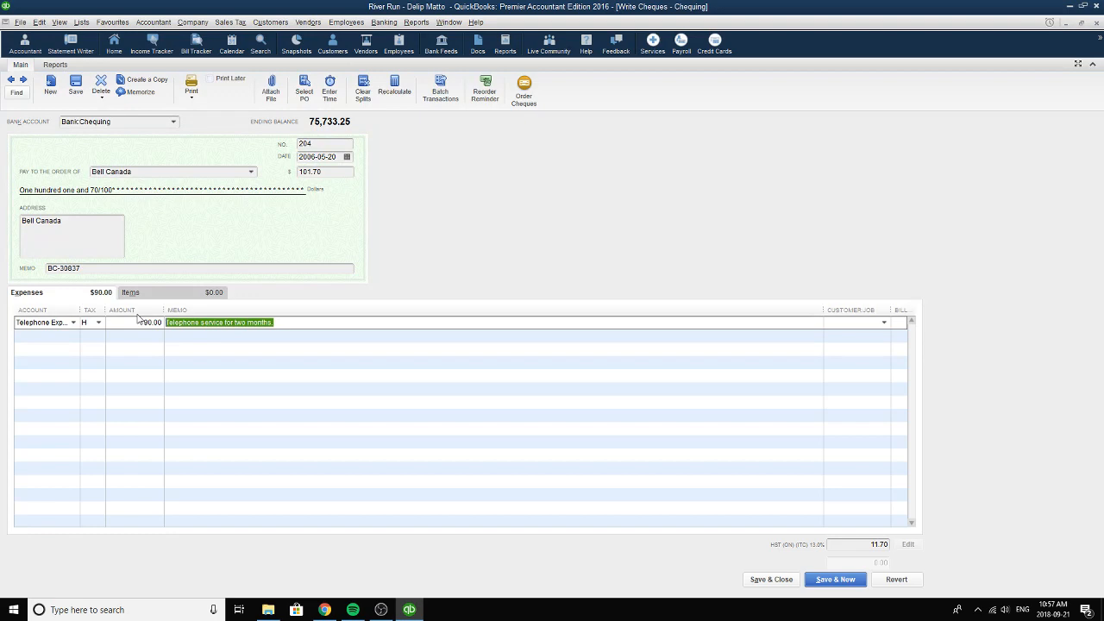
{"action": "left_click_drag", "start_coordinate": [273, 323], "coordinate": [164, 323]}
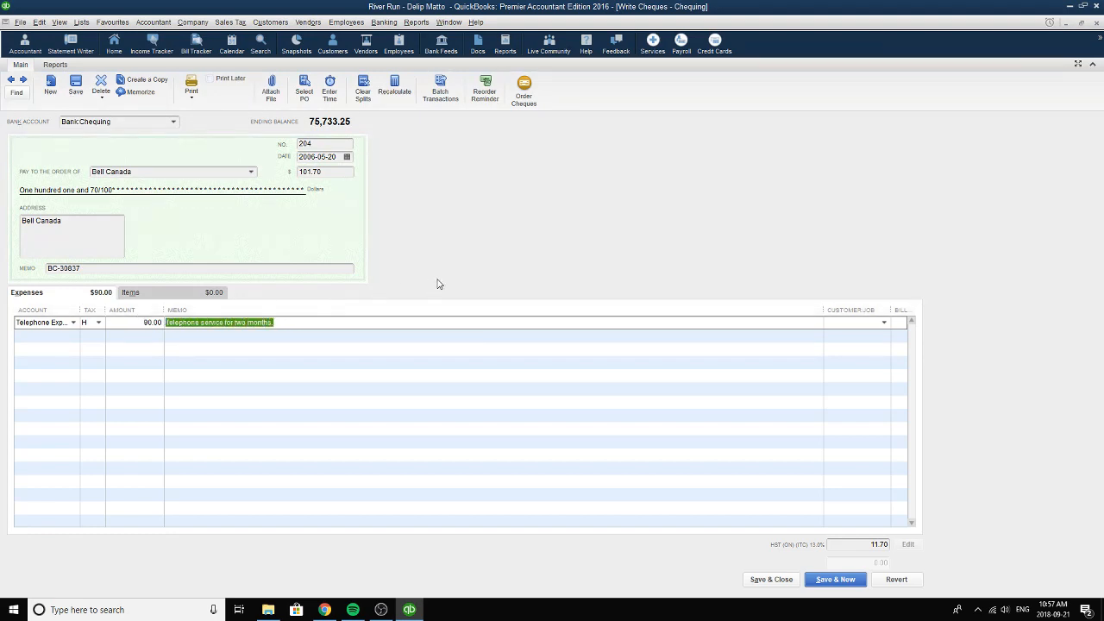
{"action": "left_click", "coordinate": [326, 173]}
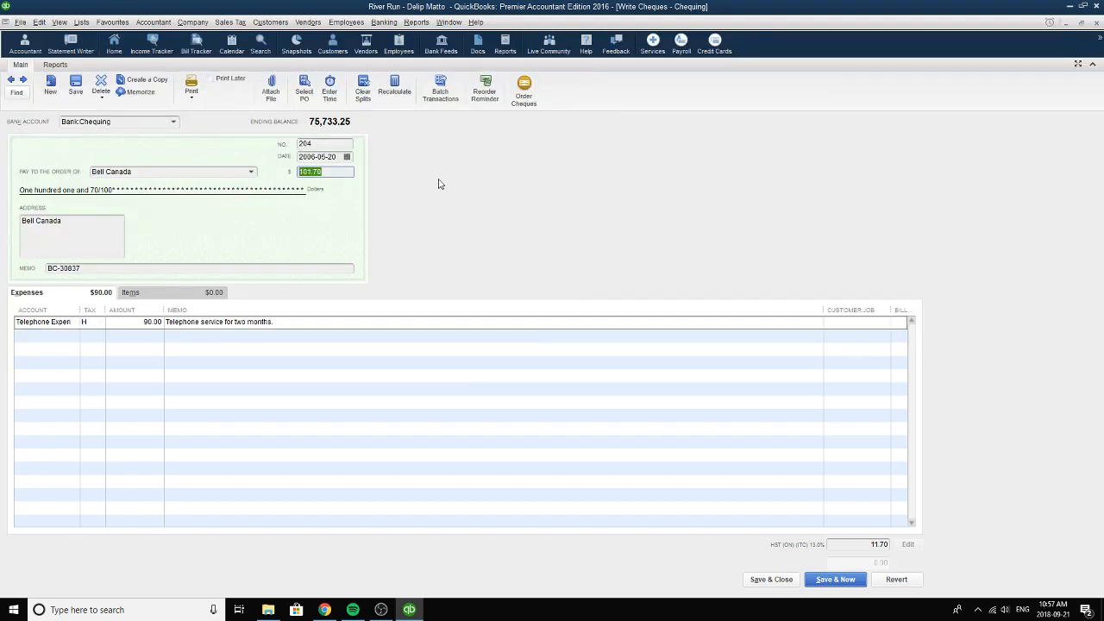
{"action": "left_click", "coordinate": [339, 145]}
Go to the following cheque, number 205, and set its payee to Staples and its date to 2006-05-30.
{"action": "left_click", "coordinate": [24, 81]}
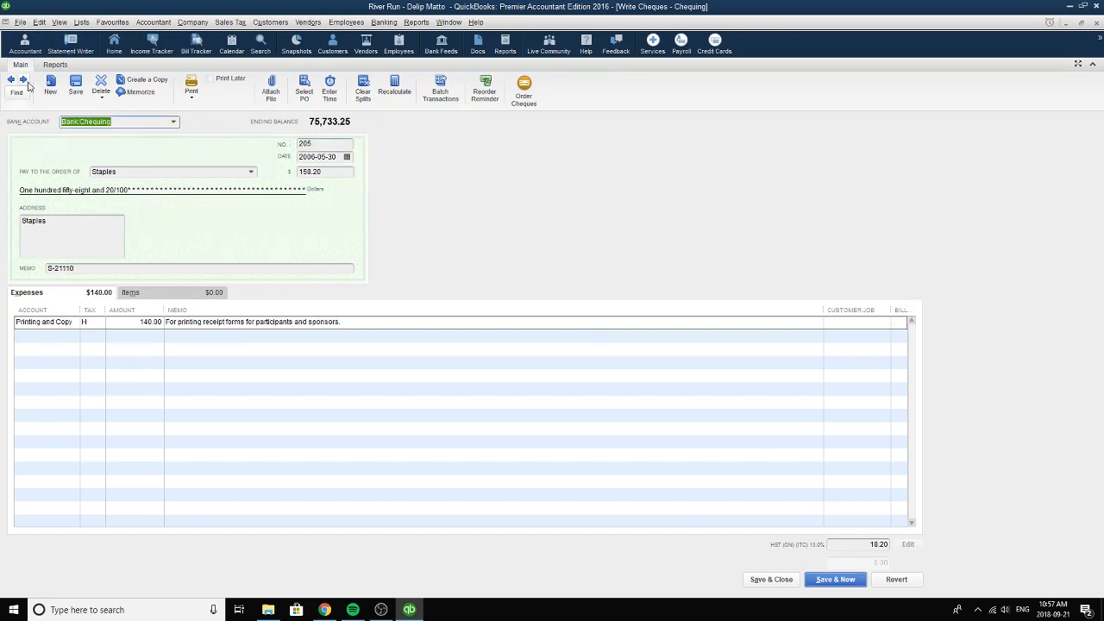
{"action": "left_click", "coordinate": [251, 173]}
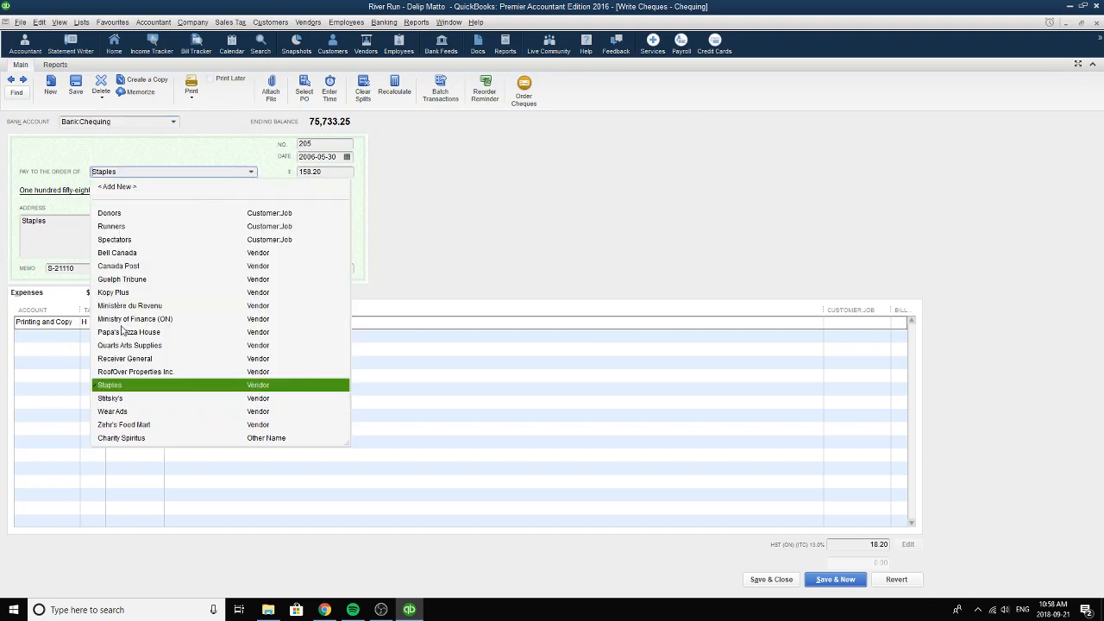
{"action": "left_click", "coordinate": [107, 385]}
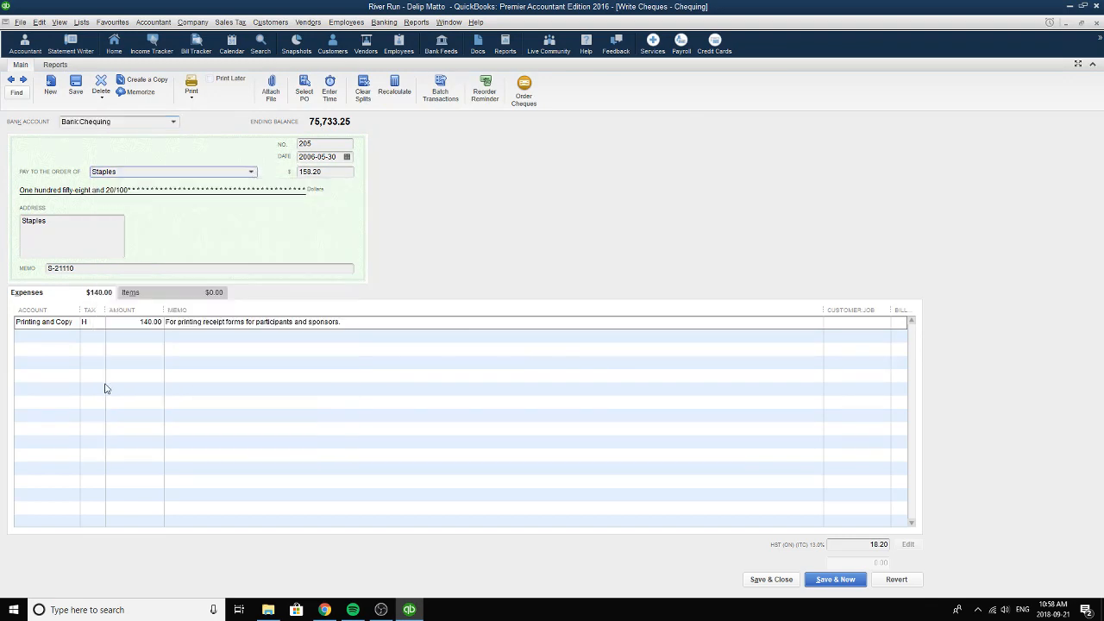
{"action": "left_click", "coordinate": [347, 157]}
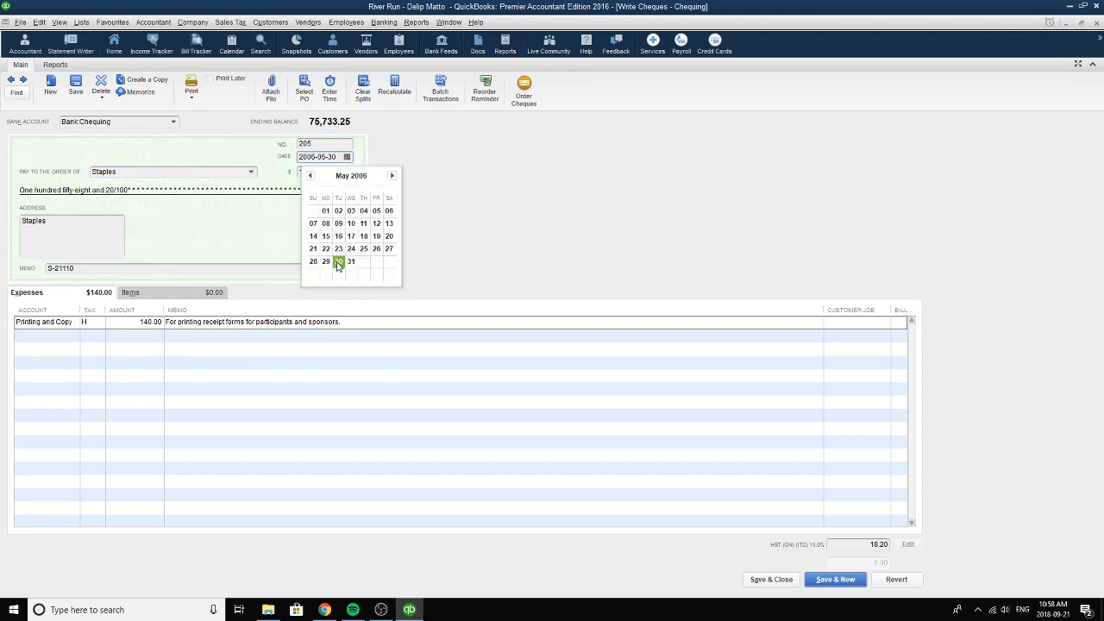
{"action": "left_click", "coordinate": [338, 262]}
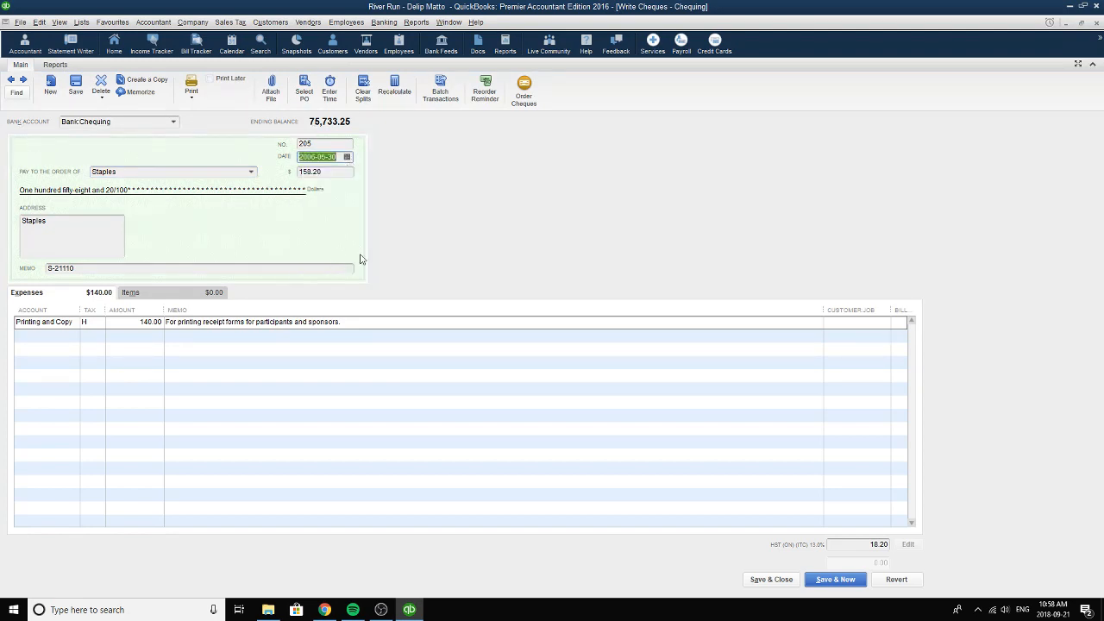
{"action": "left_click", "coordinate": [327, 144]}
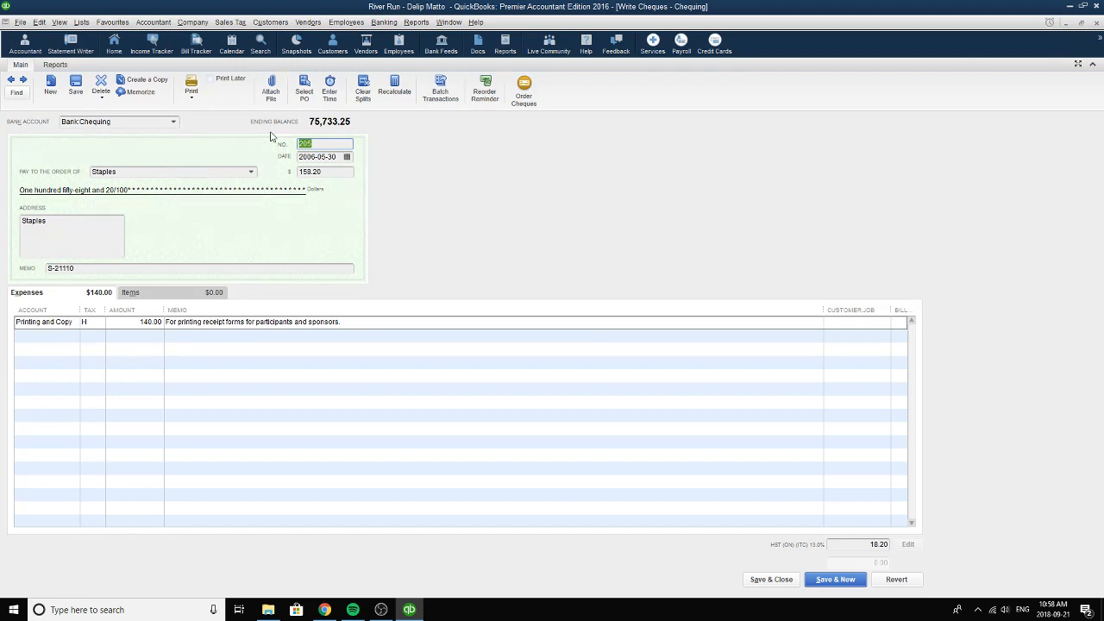
Review the Staples cheque's memo and set its expense line to Printing and Copying with tax code H.
{"action": "left_click", "coordinate": [90, 270]}
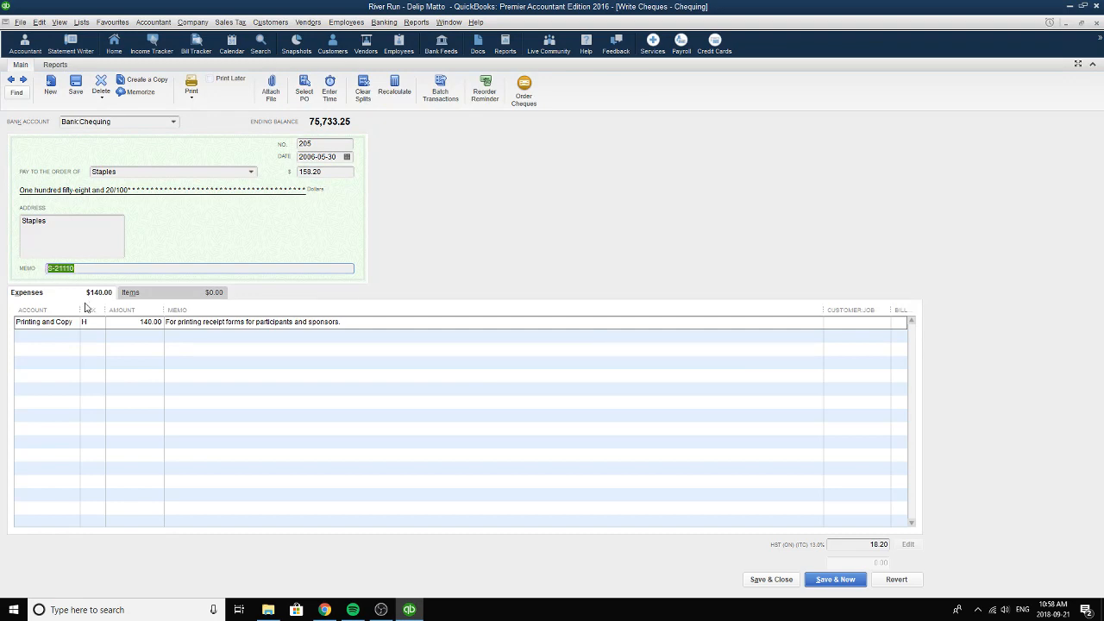
{"action": "left_click", "coordinate": [67, 324]}
{"action": "left_click", "coordinate": [73, 324]}
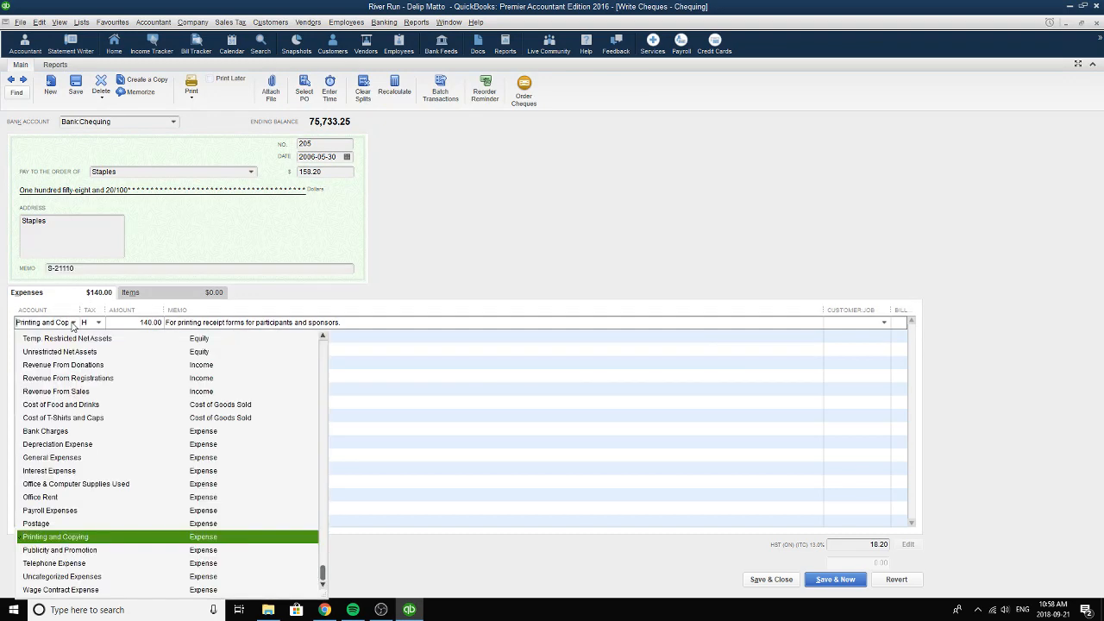
{"action": "left_click", "coordinate": [221, 539]}
{"action": "left_click", "coordinate": [98, 323]}
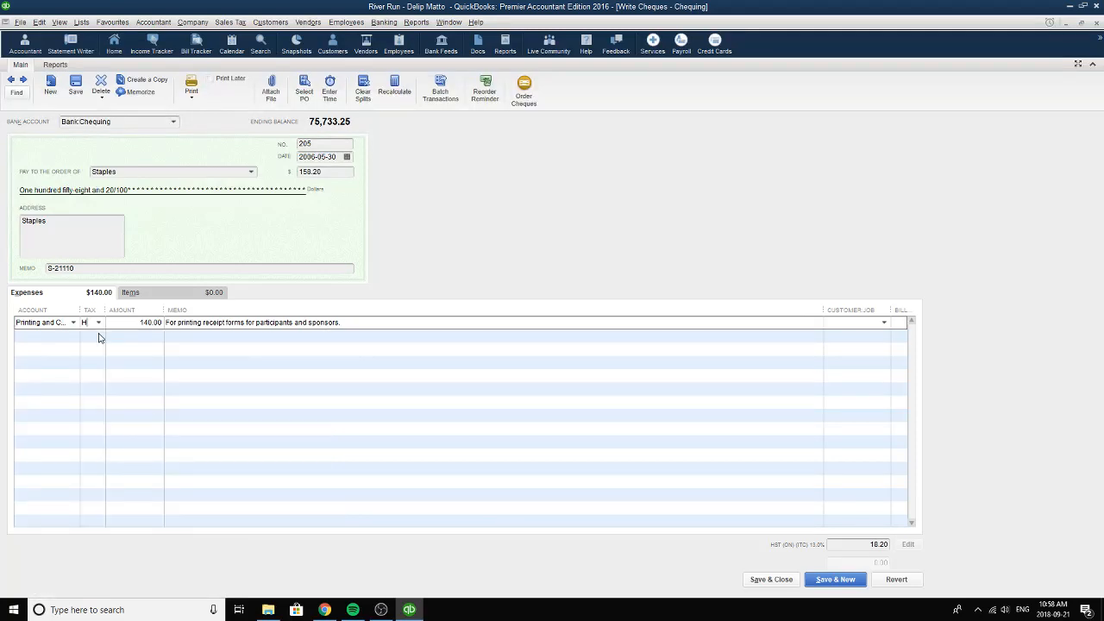
{"action": "left_click", "coordinate": [102, 382]}
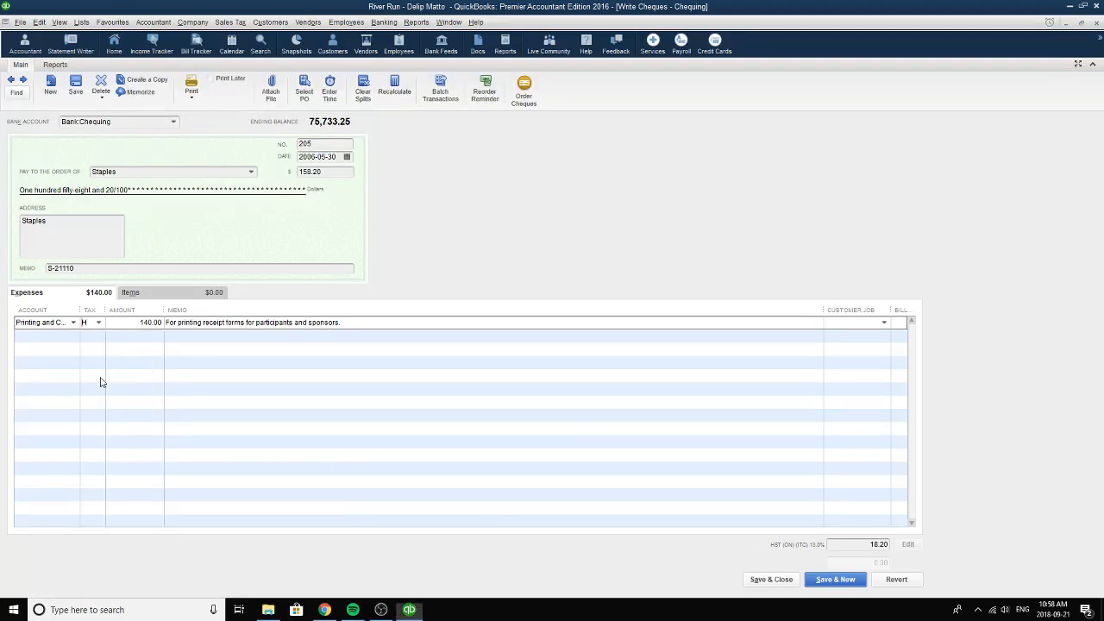
Review the amount and memo on the Staples cheque's expense line.
{"action": "left_click", "coordinate": [130, 324]}
{"action": "left_click", "coordinate": [369, 326]}
{"action": "left_click_drag", "start_coordinate": [369, 326], "coordinate": [160, 330]}
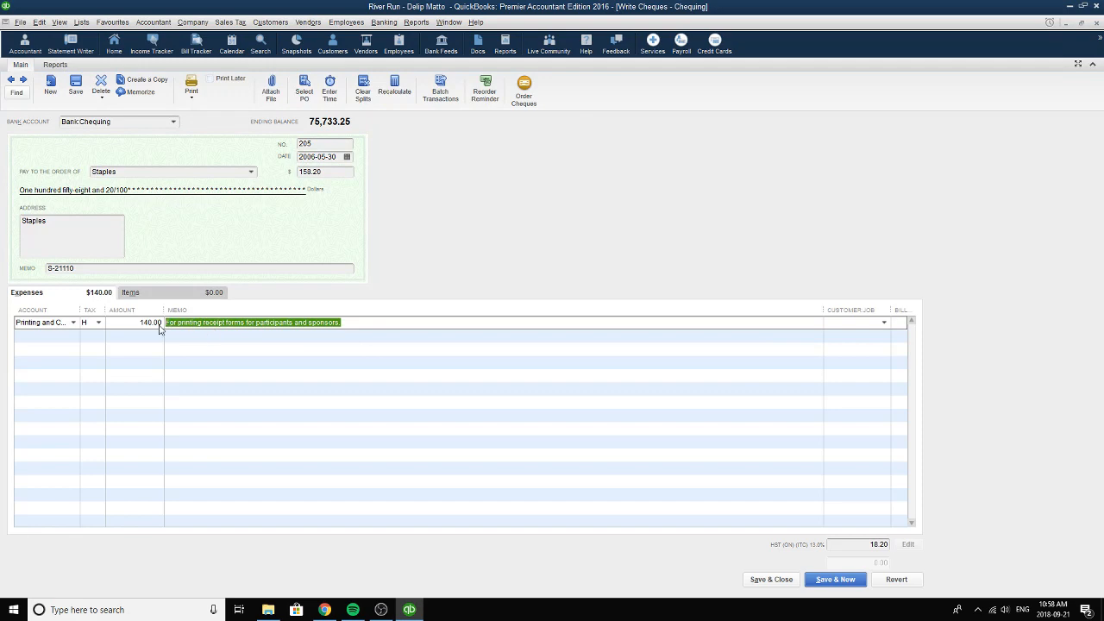
Go to the following cheque, number 206, and set its payee to the contract worker's name and its date to 2006-05-31.
{"action": "left_click", "coordinate": [348, 323]}
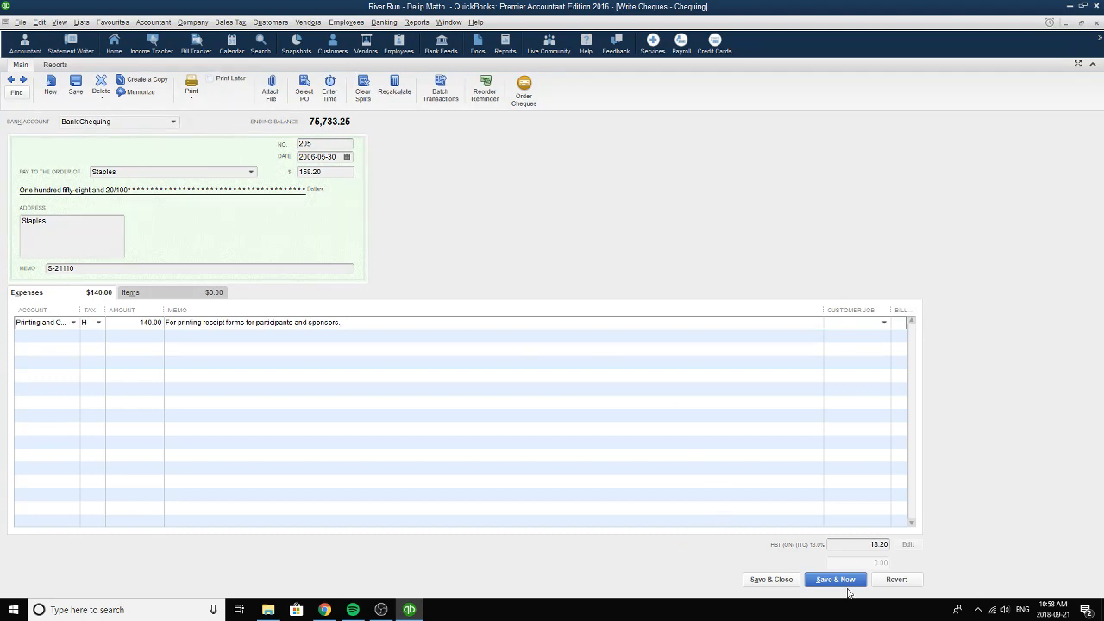
{"action": "left_click", "coordinate": [24, 80]}
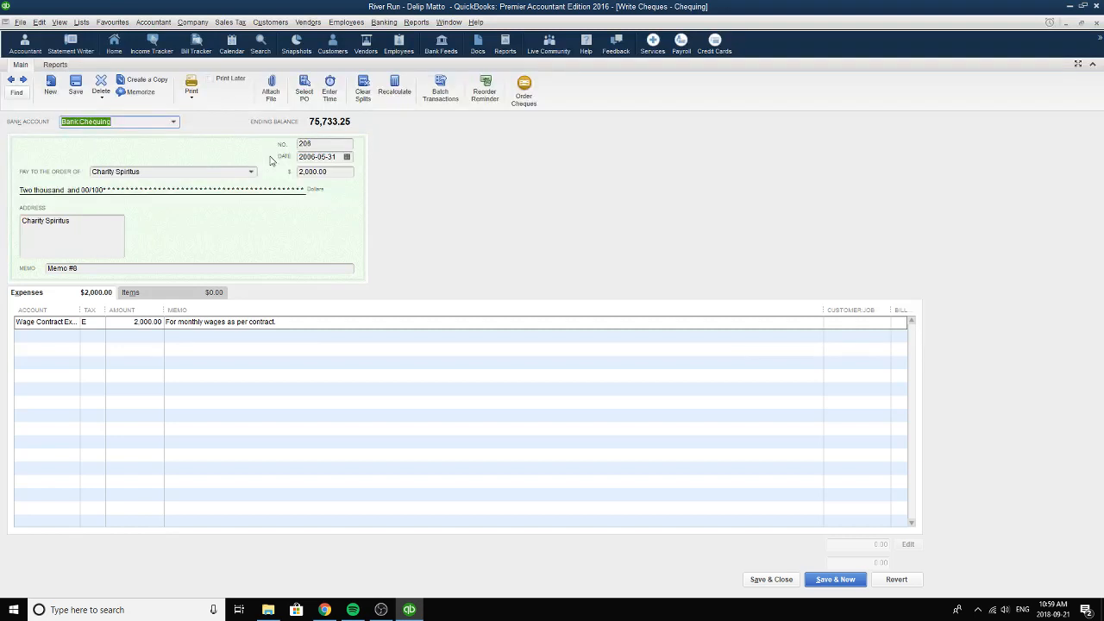
{"action": "left_click", "coordinate": [320, 145]}
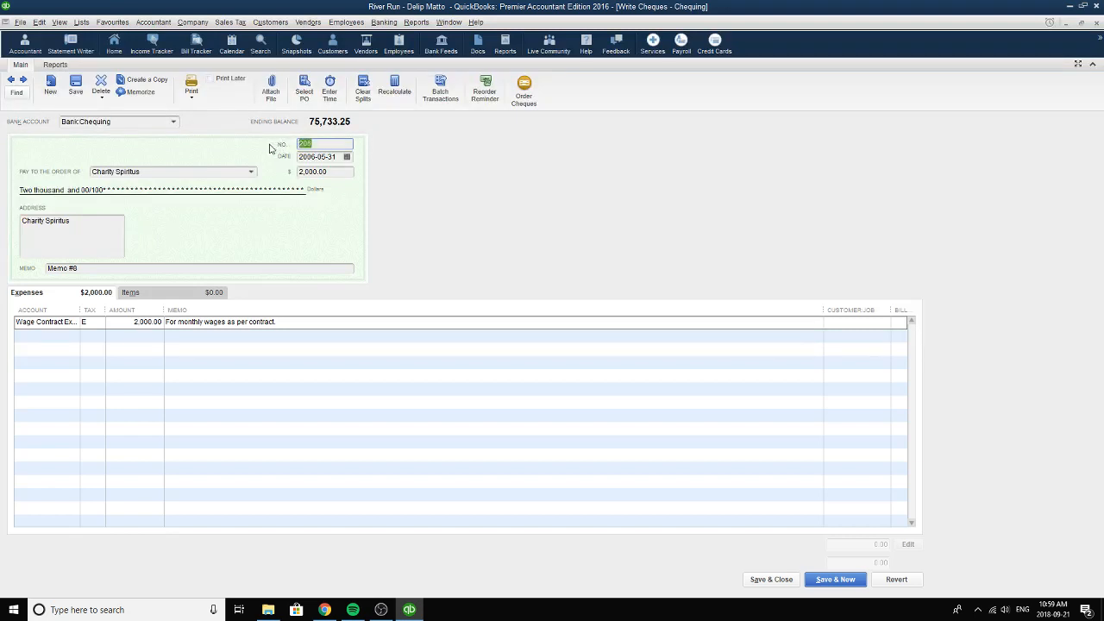
{"action": "left_click", "coordinate": [251, 174]}
{"action": "left_click", "coordinate": [251, 172]}
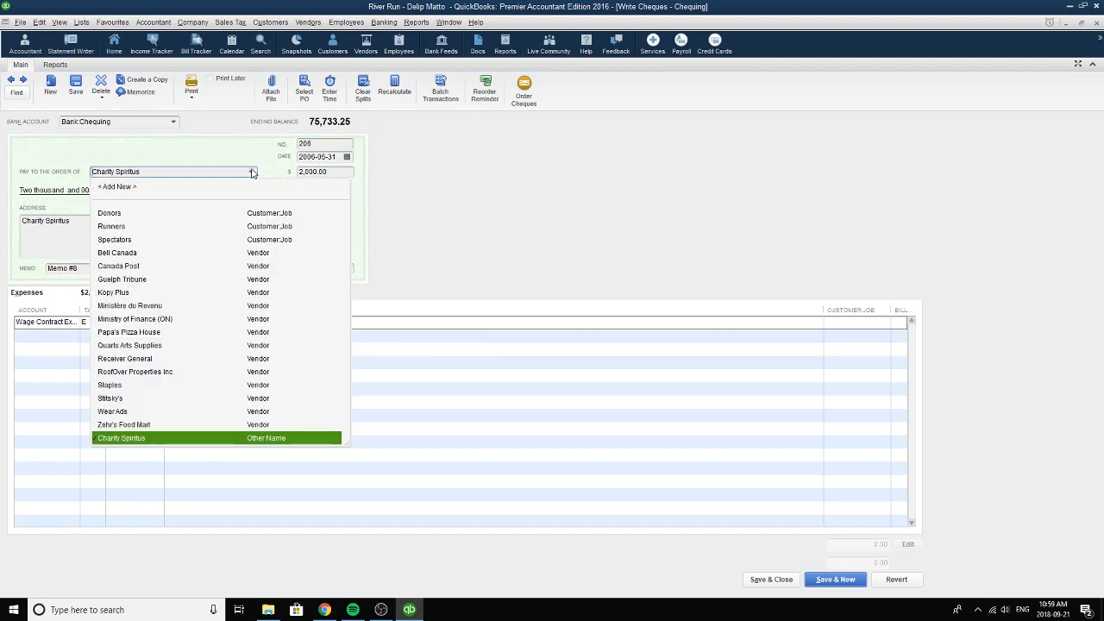
{"action": "left_click", "coordinate": [119, 438]}
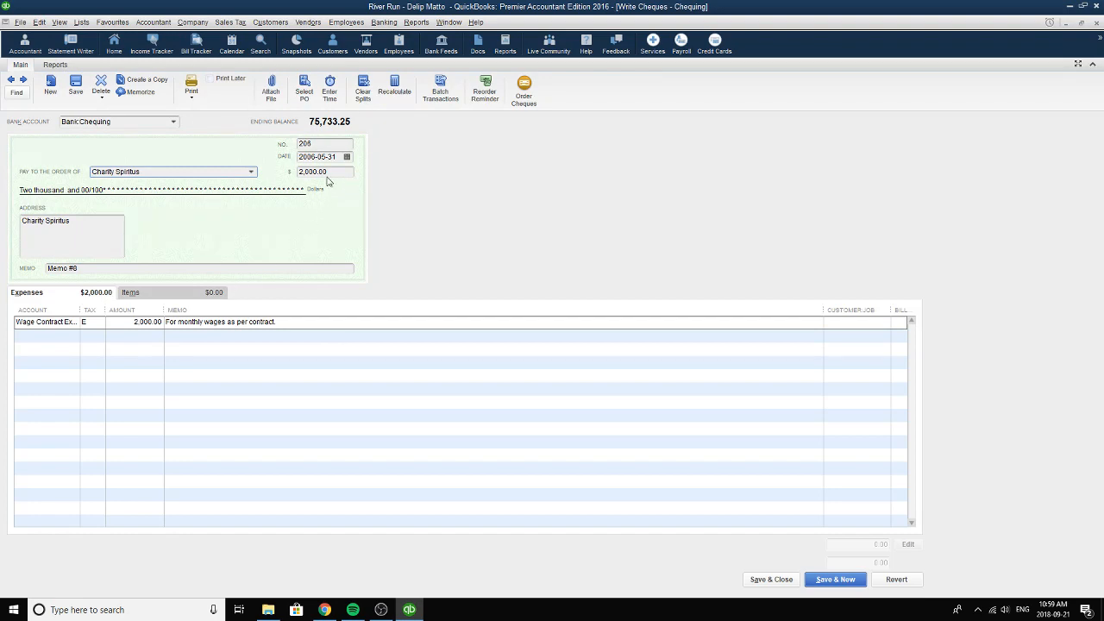
{"action": "left_click", "coordinate": [347, 156]}
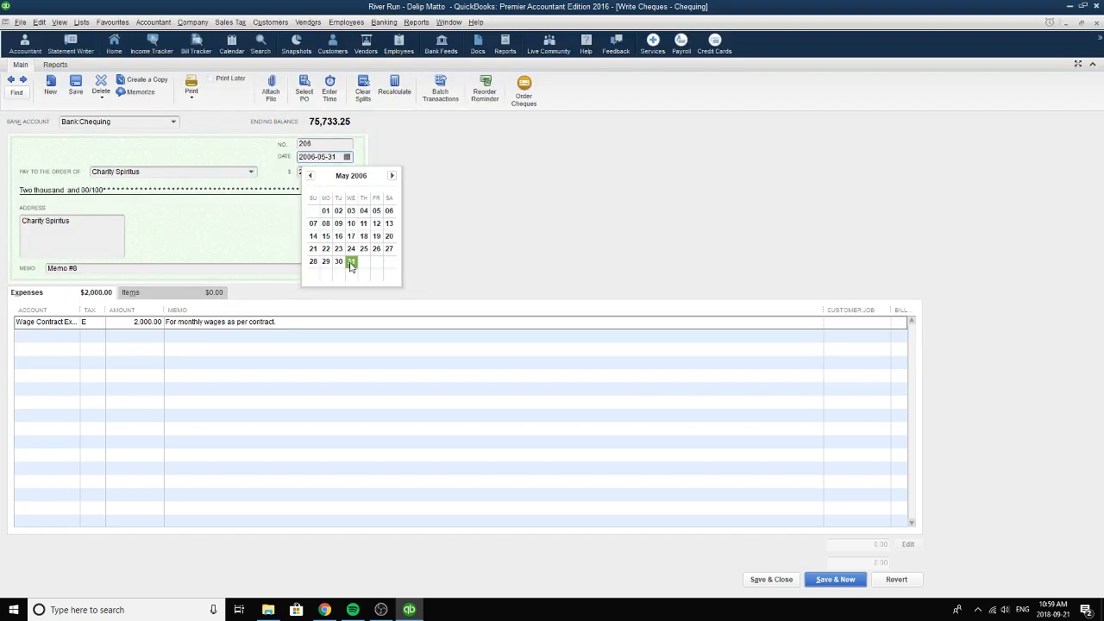
{"action": "left_click", "coordinate": [351, 262]}
Review the wage cheque's memo and set its expense line to Wage Contract Expense with tax code E.
{"action": "left_click", "coordinate": [101, 268]}
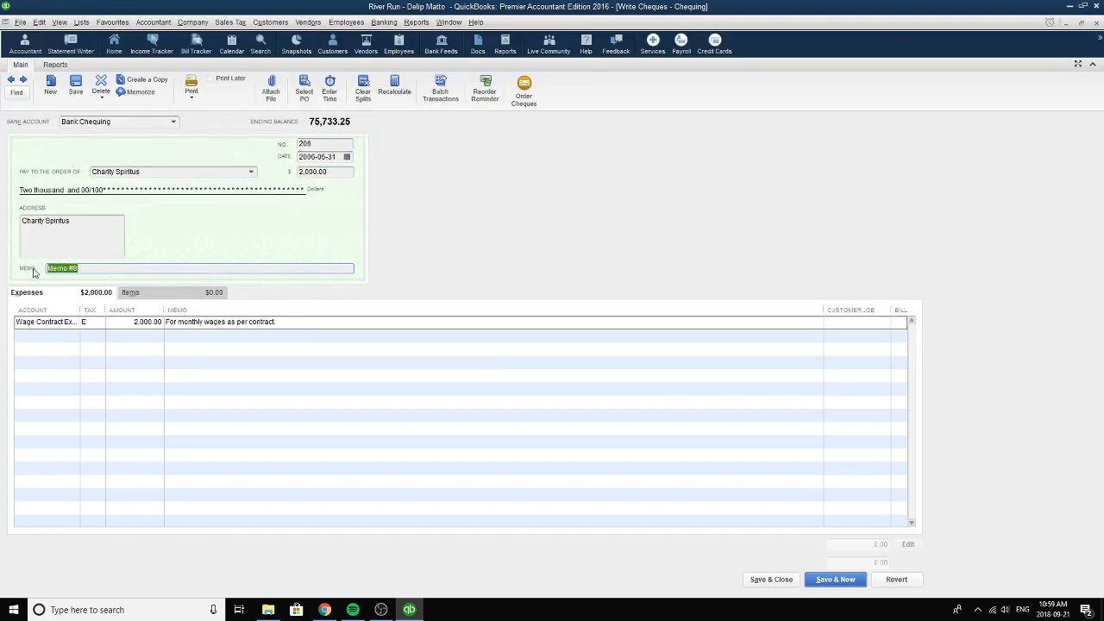
{"action": "left_click", "coordinate": [47, 322]}
{"action": "left_click", "coordinate": [73, 323]}
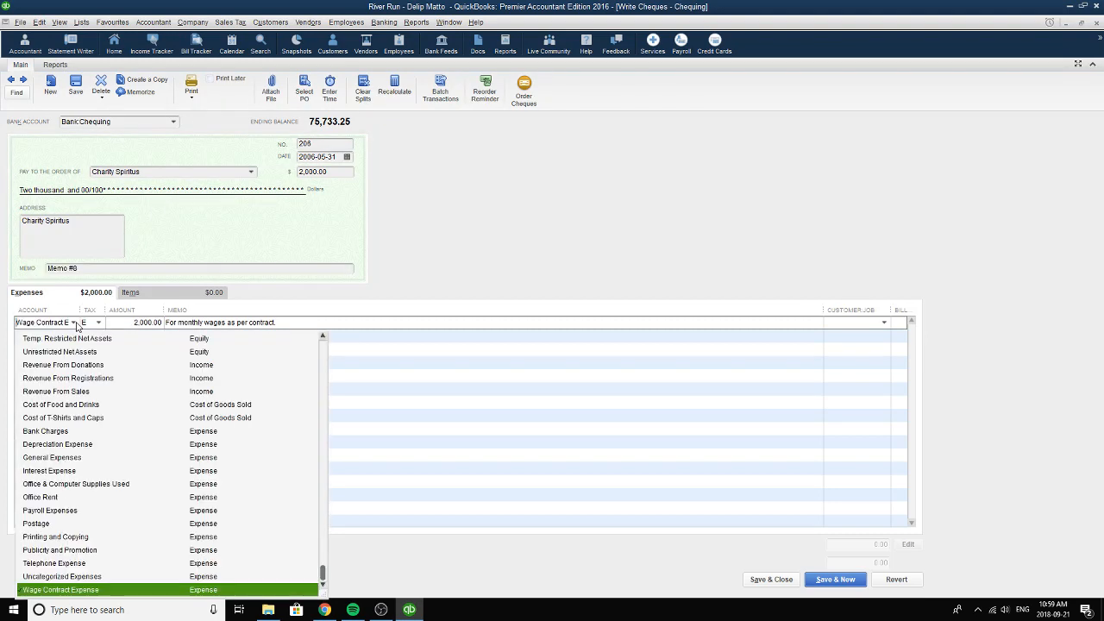
{"action": "left_click", "coordinate": [49, 592]}
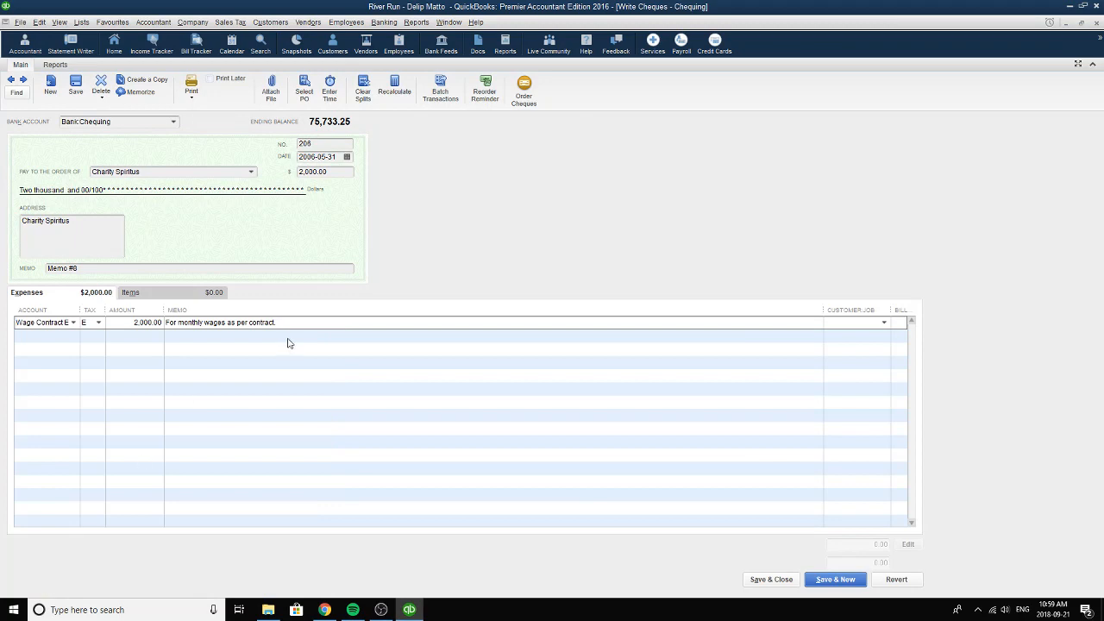
{"action": "left_click", "coordinate": [100, 323]}
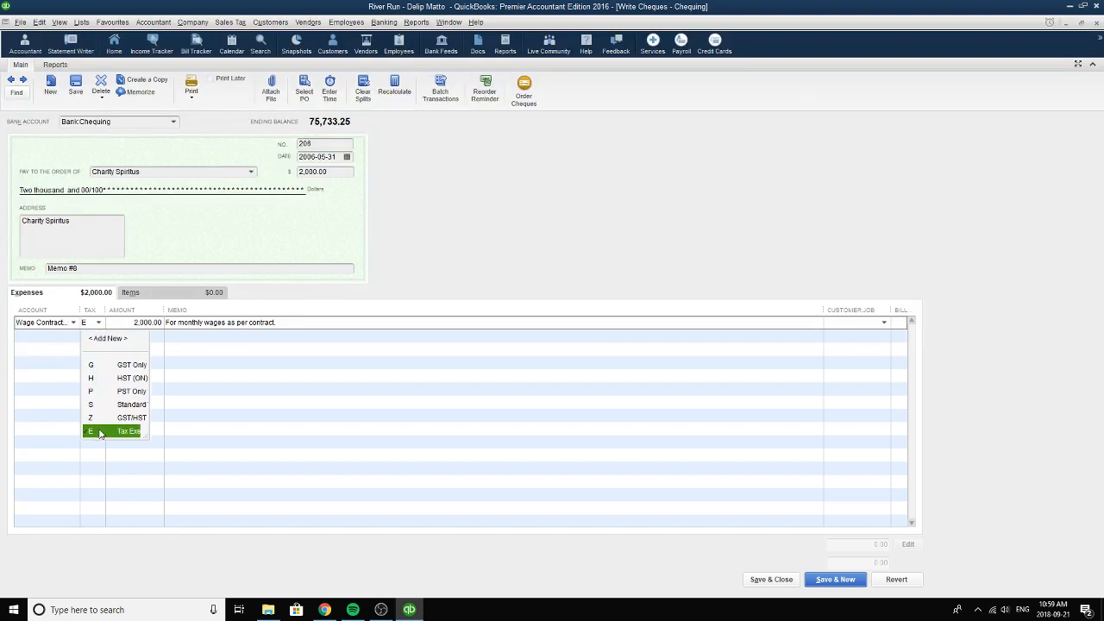
{"action": "left_click", "coordinate": [100, 433]}
Review the expense line's amount and memo and the cheque's total, and save and close the cheque.
{"action": "left_click", "coordinate": [128, 324]}
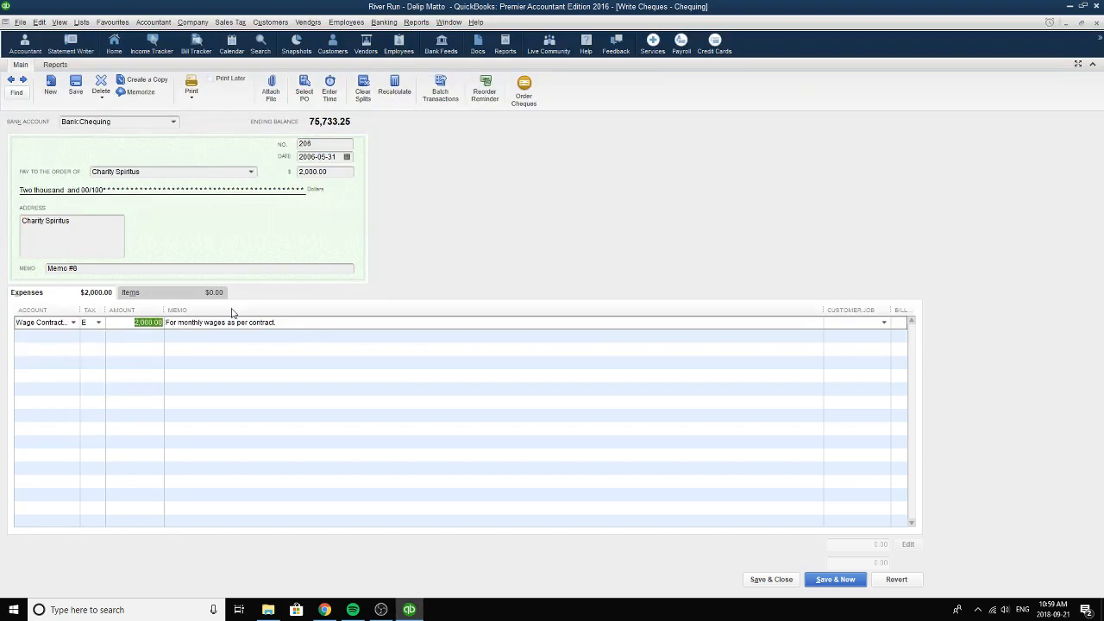
{"action": "left_click_drag", "start_coordinate": [302, 327], "coordinate": [164, 324]}
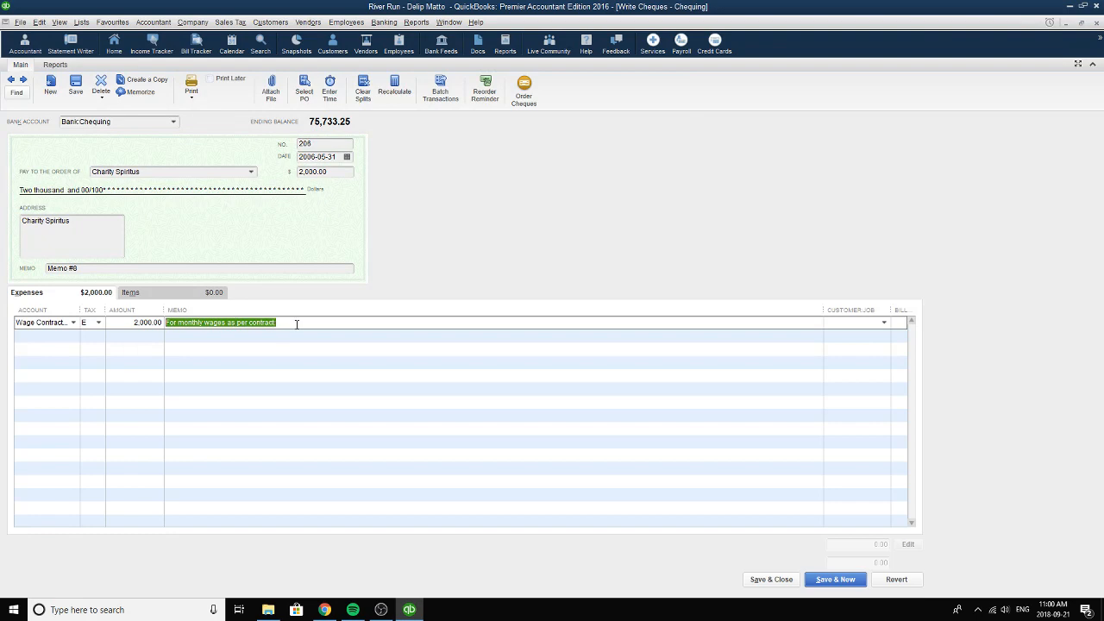
{"action": "left_click_drag", "start_coordinate": [343, 171], "coordinate": [292, 171]}
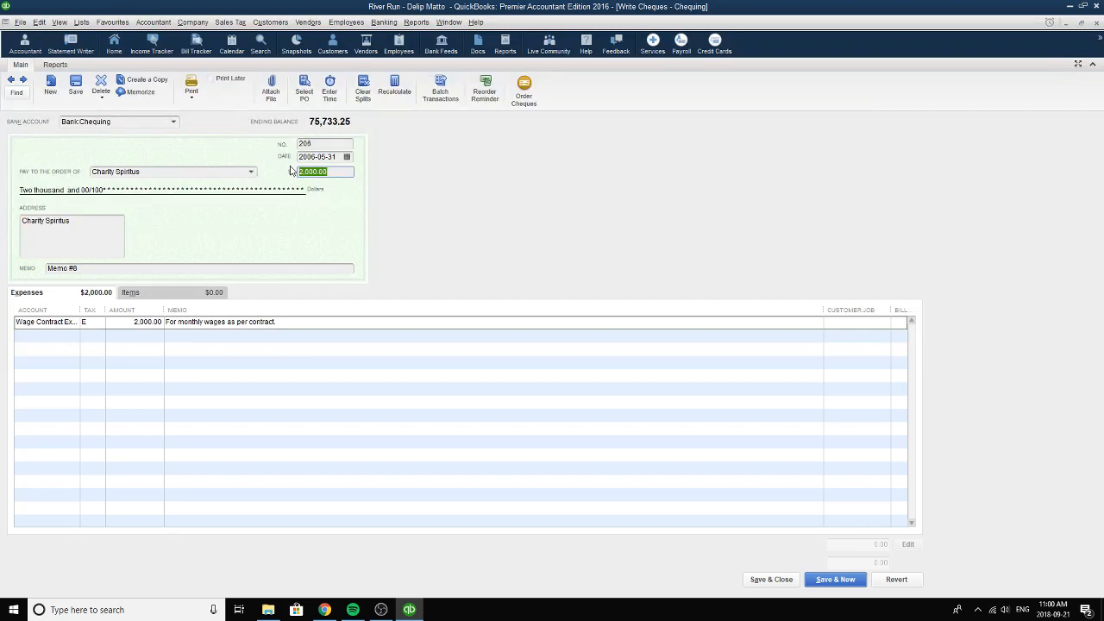
{"action": "left_click", "coordinate": [771, 578]}
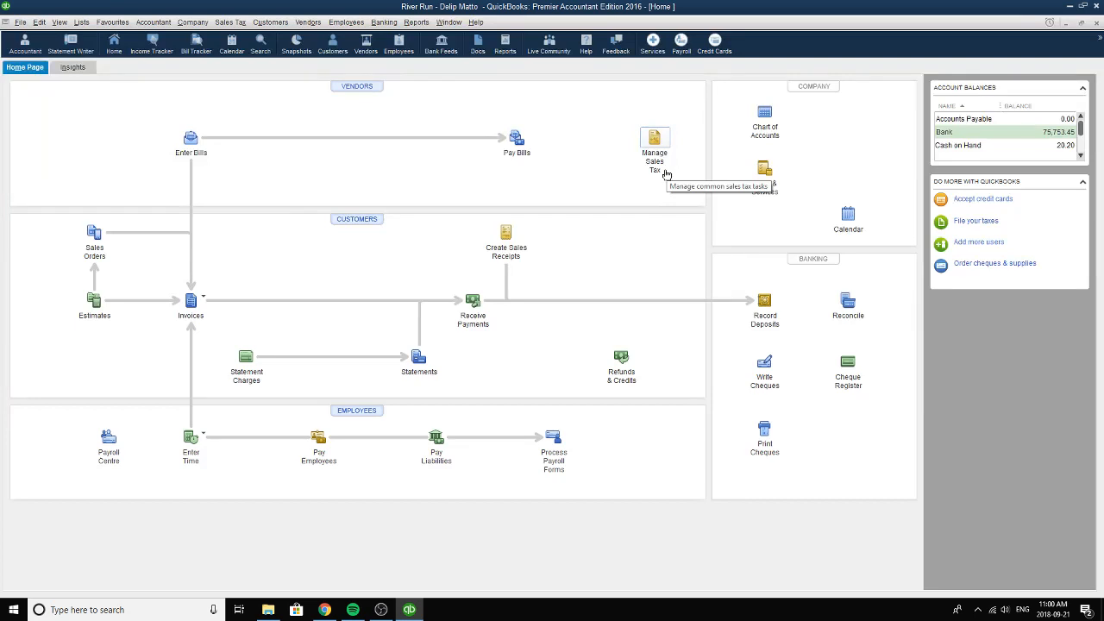
Open the sales receipts and go back to the Donors receipt, sale number 9, dated 2006-06-02.
{"action": "left_click", "coordinate": [509, 231]}
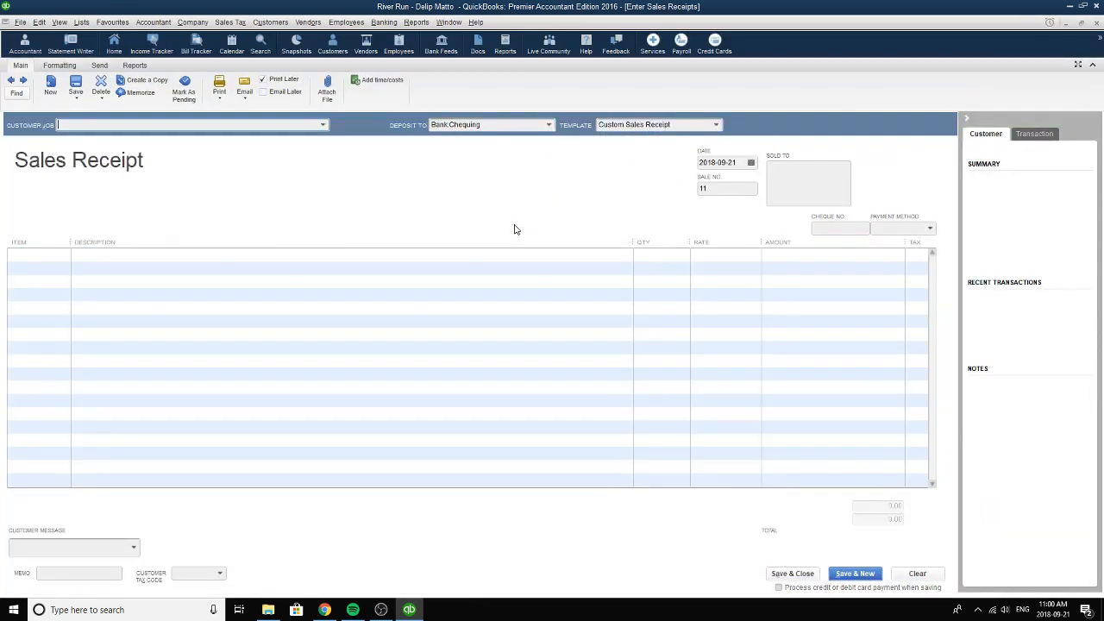
{"action": "key", "text": "XF86AudioNext"}
{"action": "left_click", "coordinate": [10, 81]}
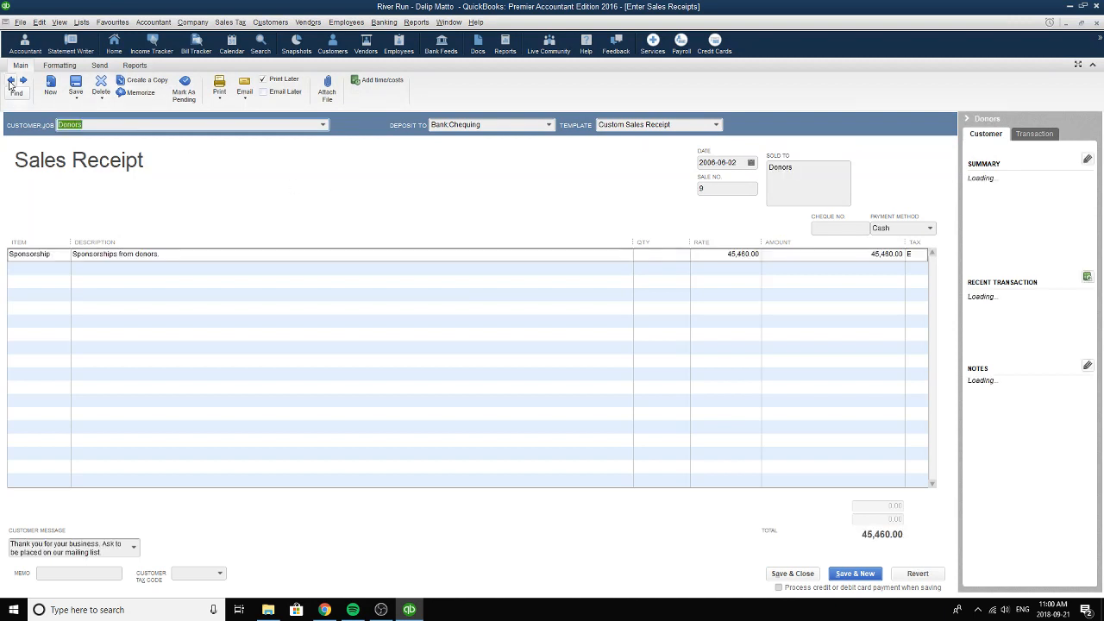
{"action": "left_click", "coordinate": [10, 80]}
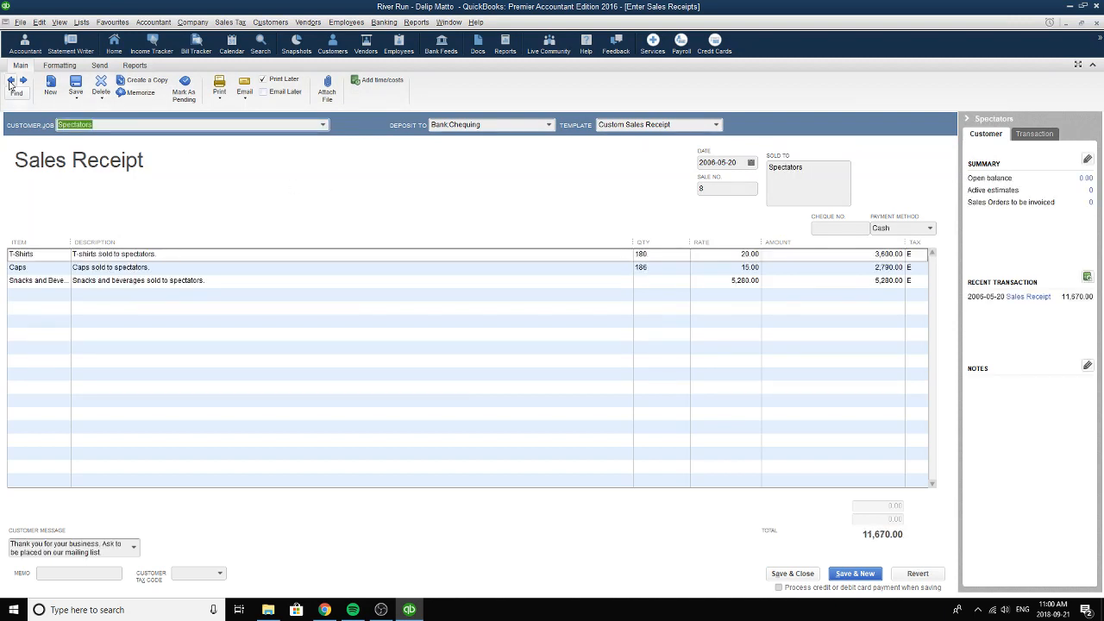
{"action": "left_click", "coordinate": [11, 80]}
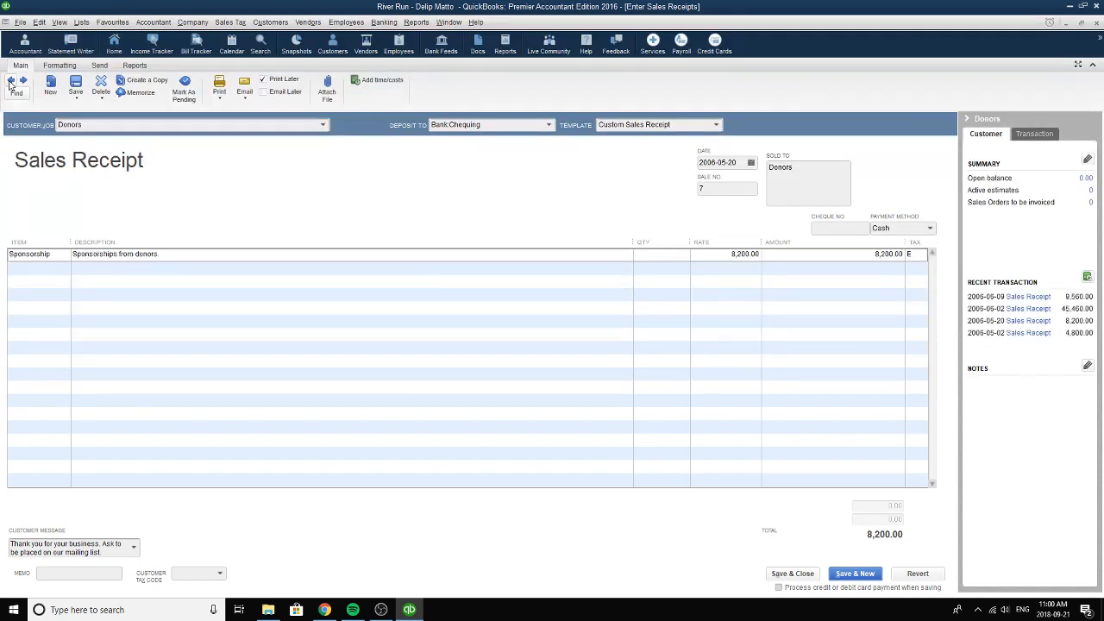
{"action": "left_click", "coordinate": [11, 80]}
{"action": "left_click", "coordinate": [23, 80]}
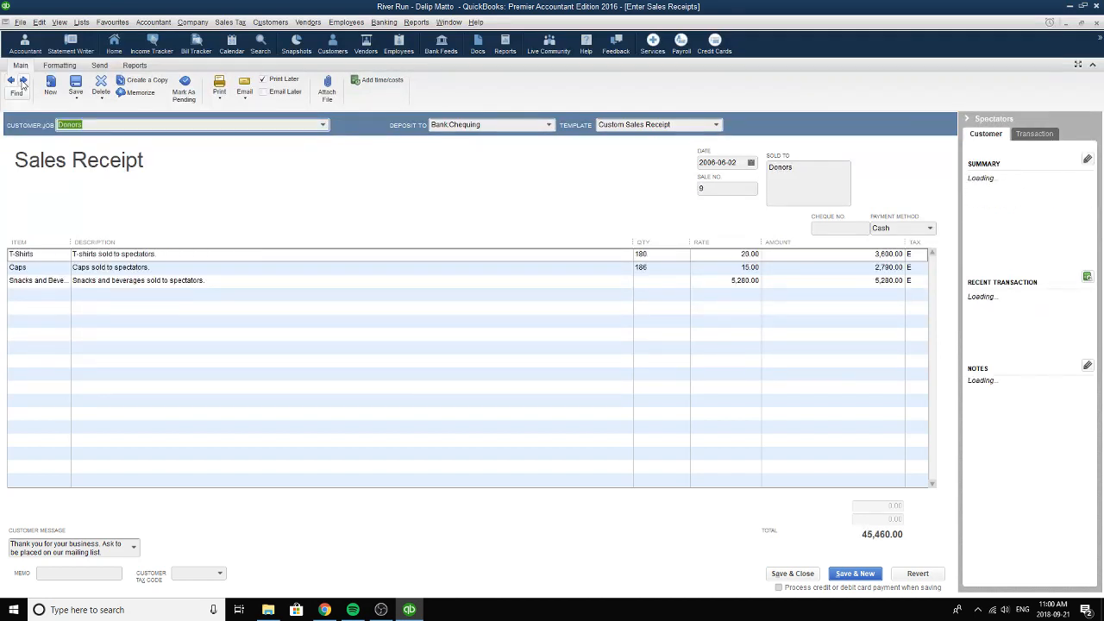
{"action": "left_click", "coordinate": [23, 80]}
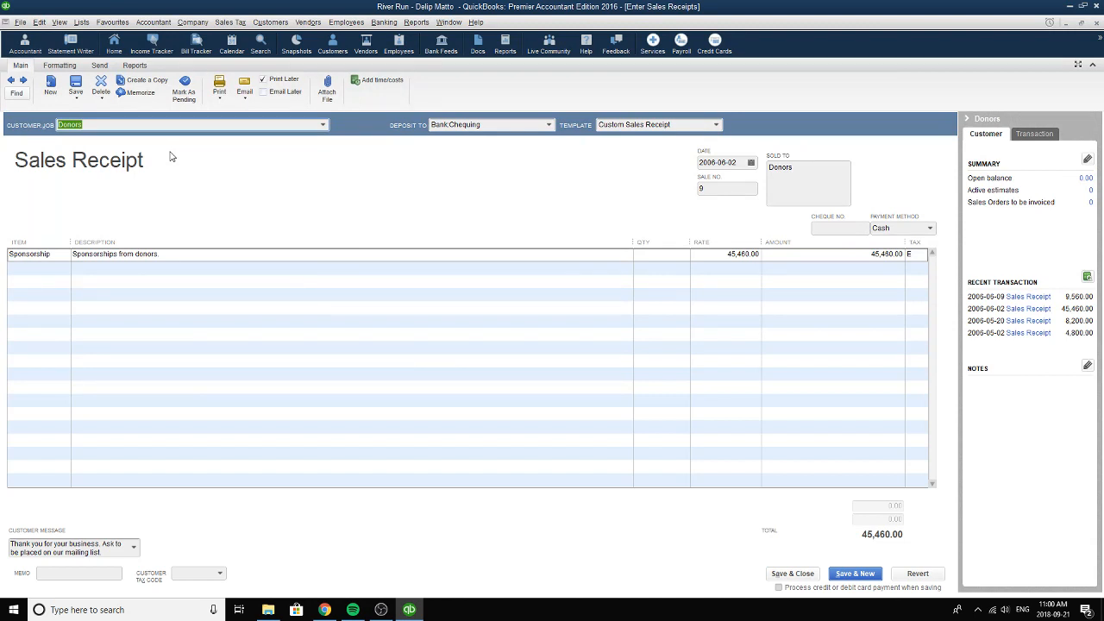
Set the customer of sales receipt 9 to Donors and its line item to Sponsorship.
{"action": "left_click", "coordinate": [323, 125]}
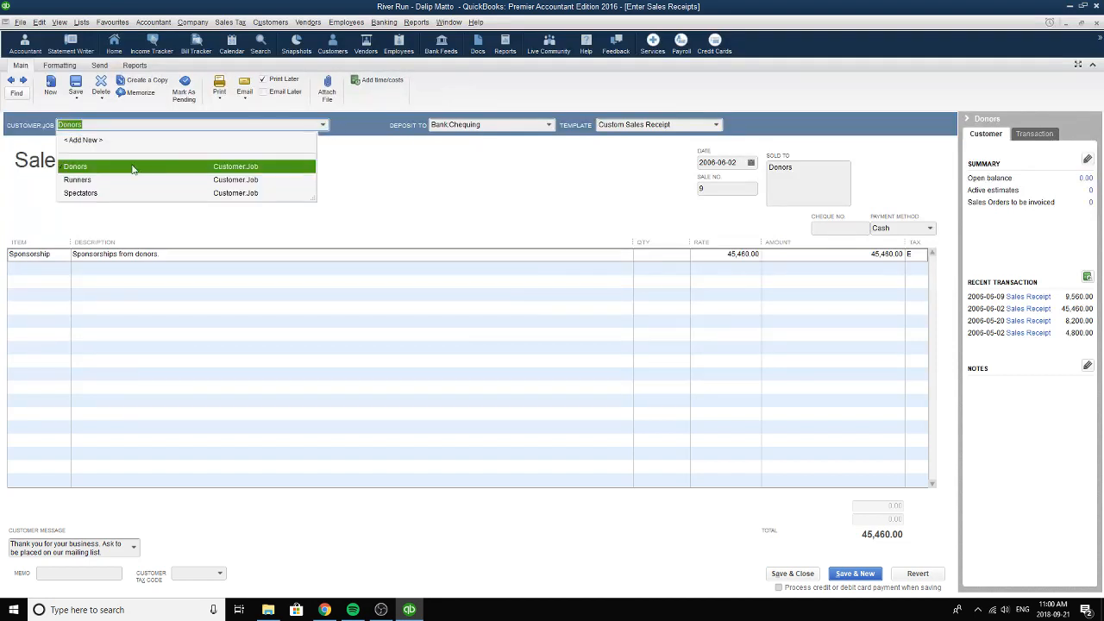
{"action": "left_click", "coordinate": [121, 123]}
{"action": "left_click", "coordinate": [93, 168]}
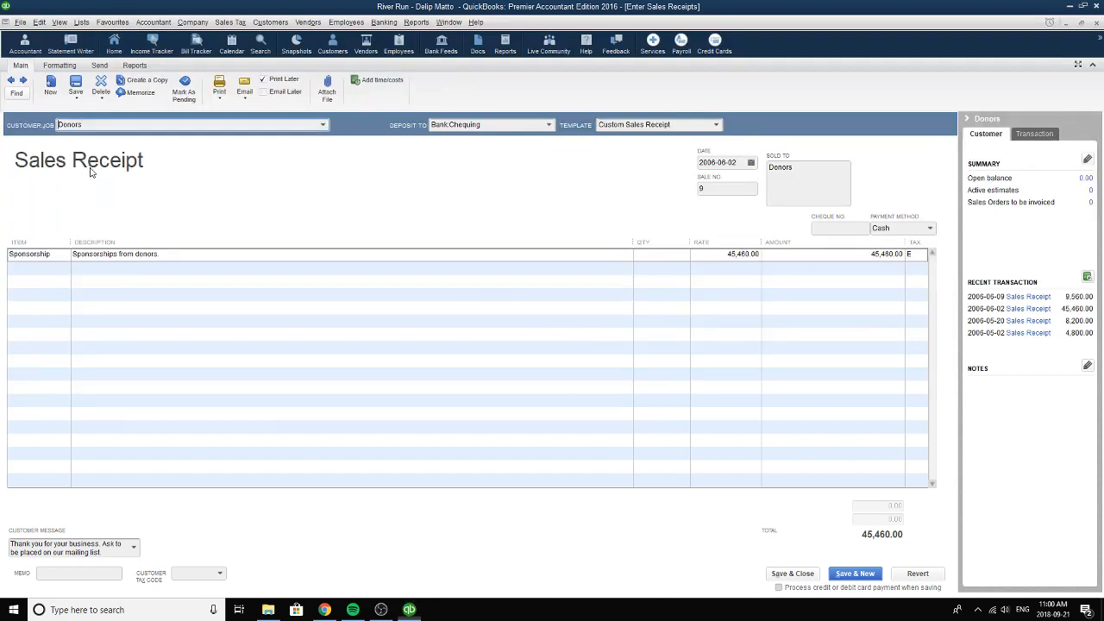
{"action": "left_click", "coordinate": [69, 256]}
{"action": "left_click", "coordinate": [64, 254]}
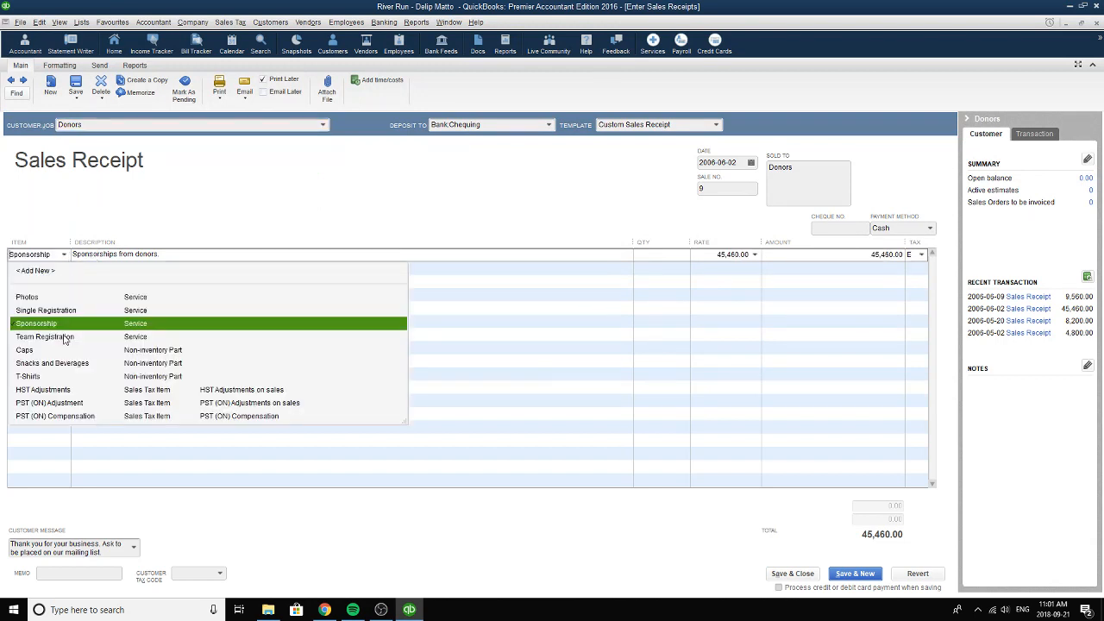
{"action": "left_click", "coordinate": [63, 326]}
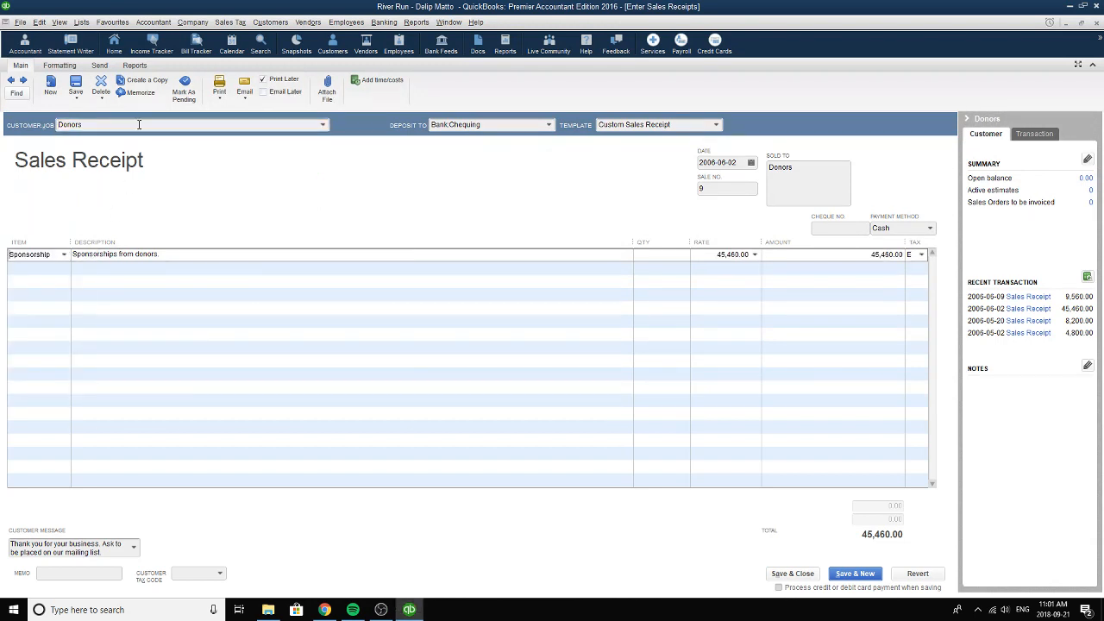
Reselect Donors as the receipt's customer and set the deposit account to Chequing under Bank.
{"action": "left_click", "coordinate": [136, 125]}
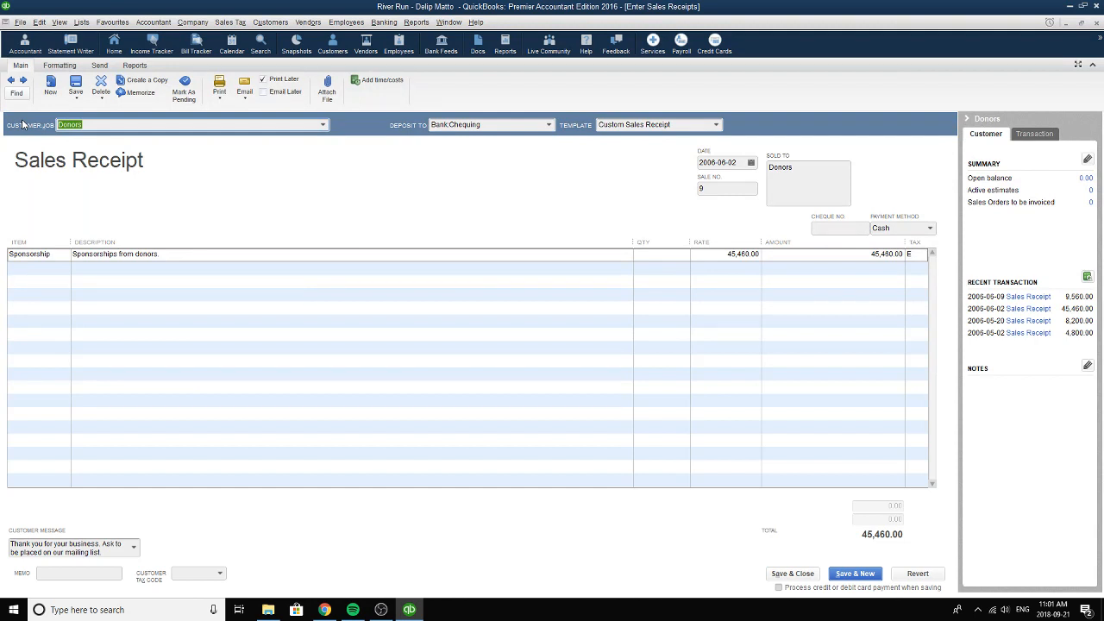
{"action": "left_click", "coordinate": [323, 125]}
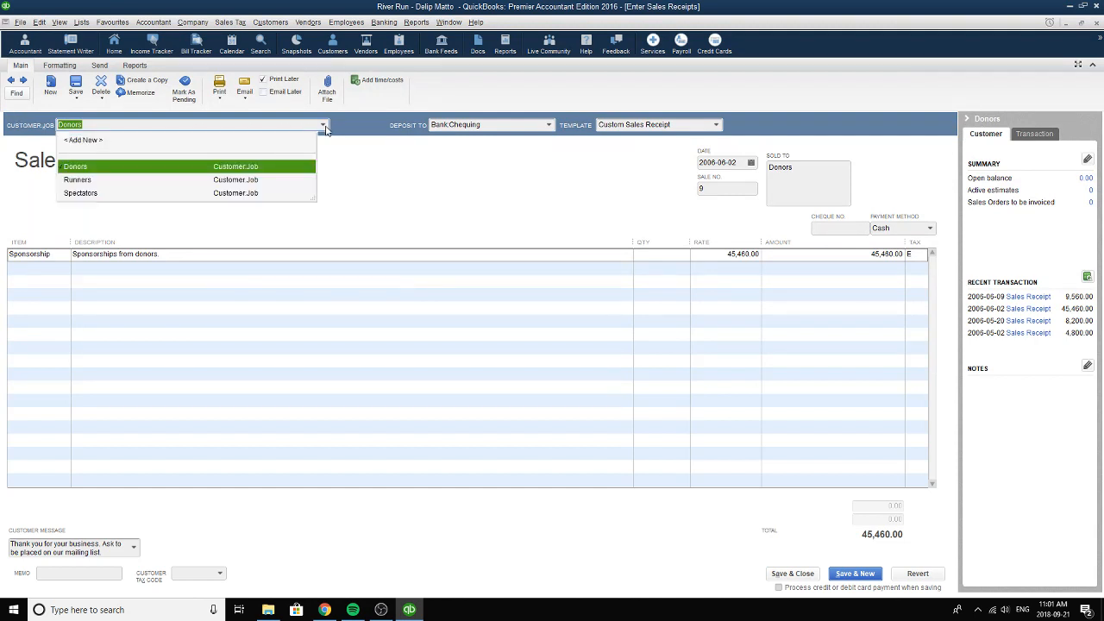
{"action": "left_click", "coordinate": [100, 168]}
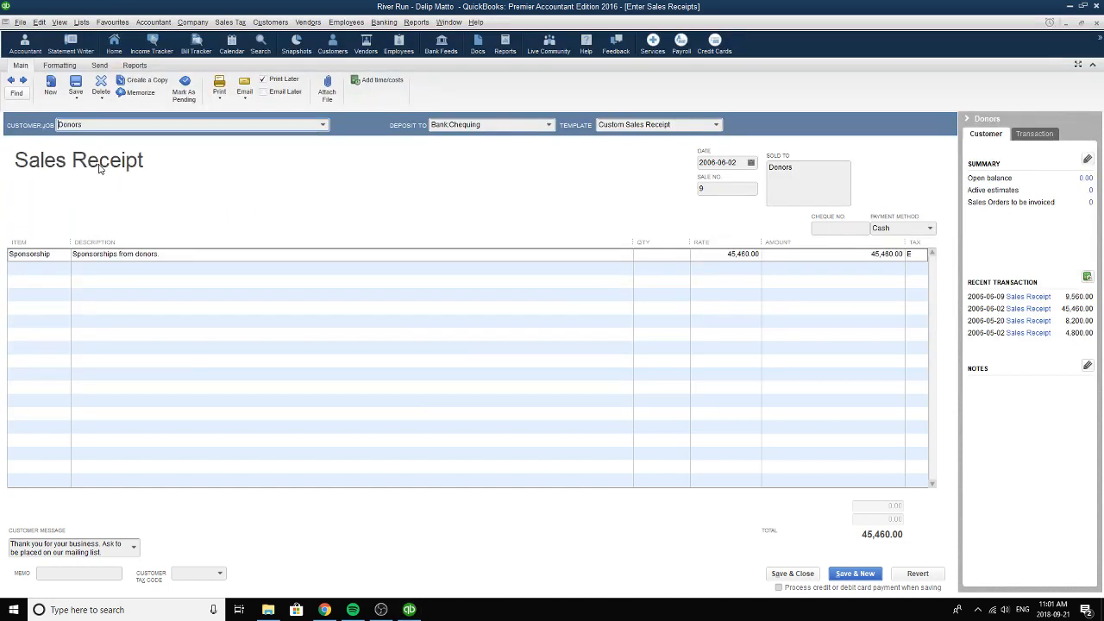
{"action": "left_click", "coordinate": [66, 255]}
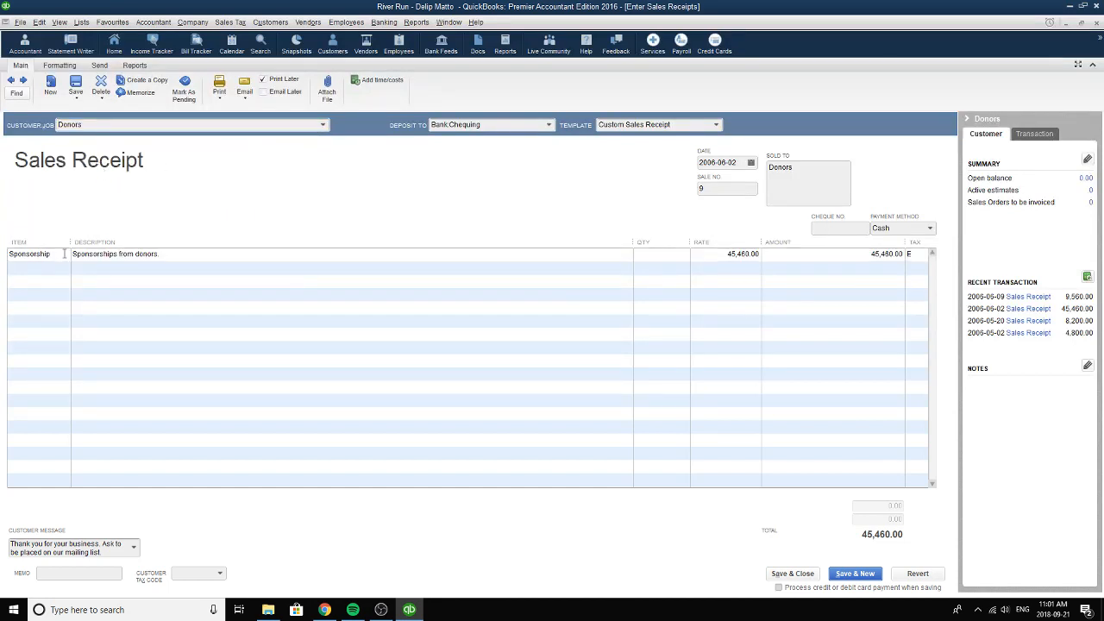
{"action": "left_click", "coordinate": [65, 256]}
{"action": "left_click", "coordinate": [129, 125]}
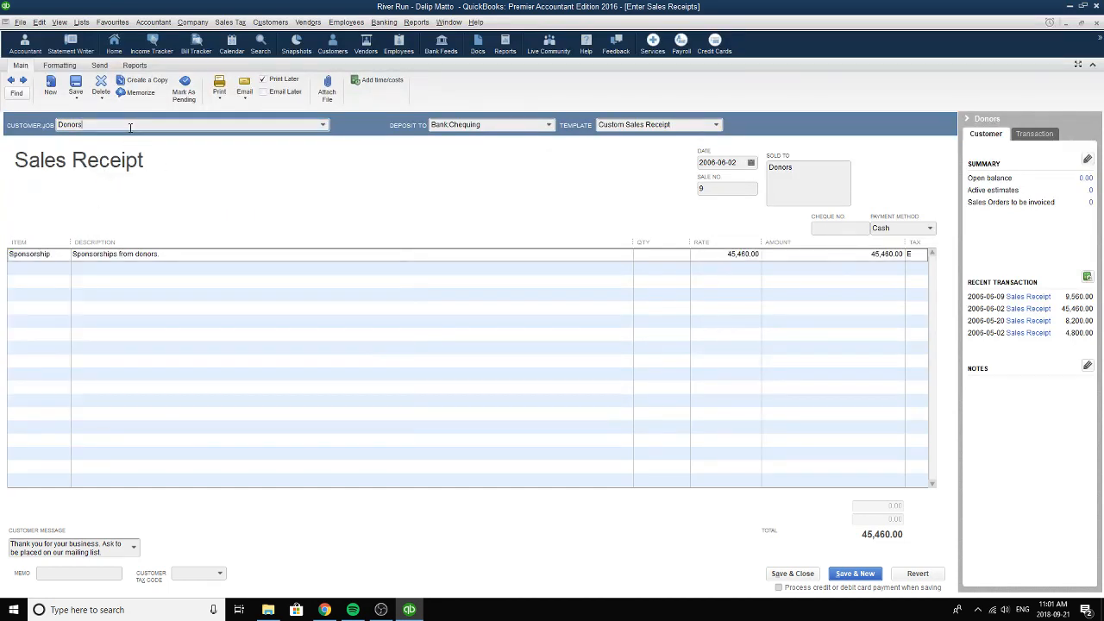
{"action": "left_click", "coordinate": [322, 125]}
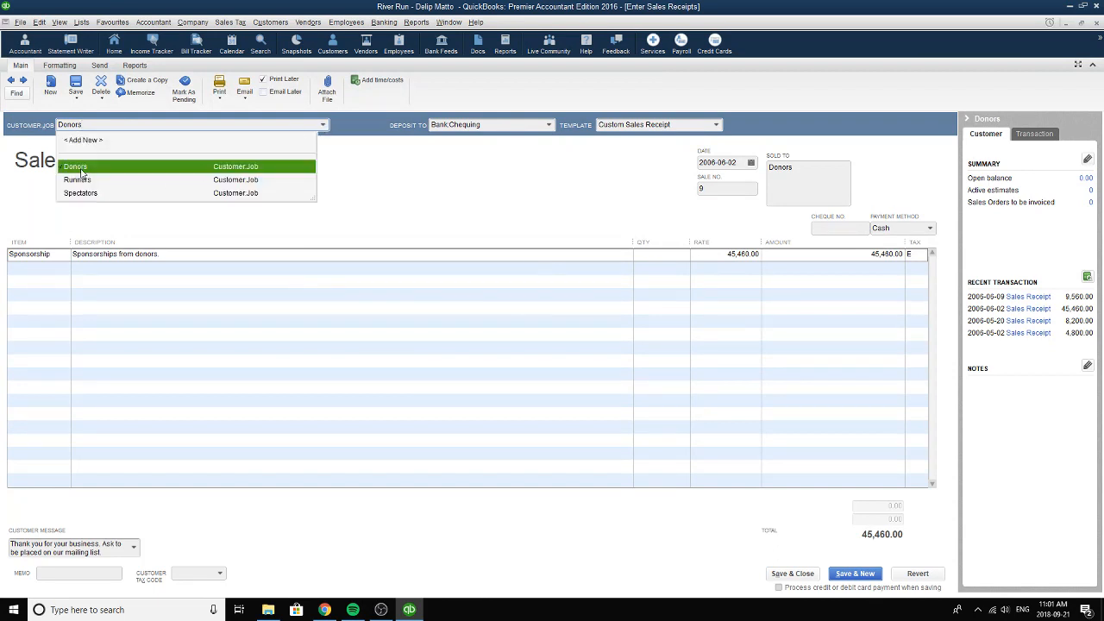
{"action": "left_click", "coordinate": [81, 170]}
{"action": "left_click", "coordinate": [549, 125]}
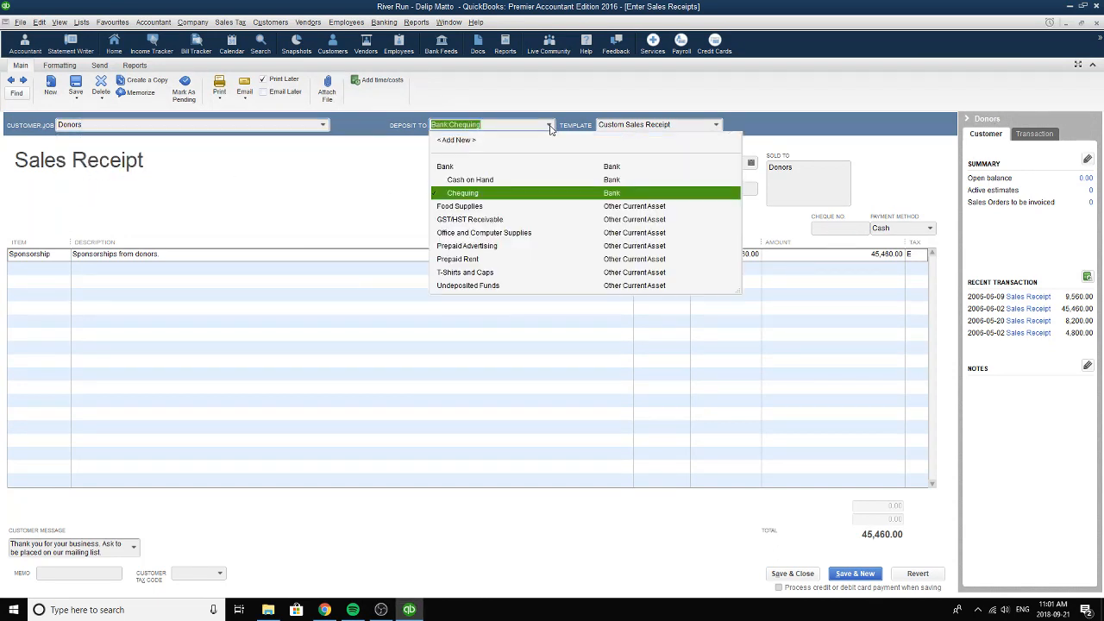
{"action": "left_click", "coordinate": [467, 193]}
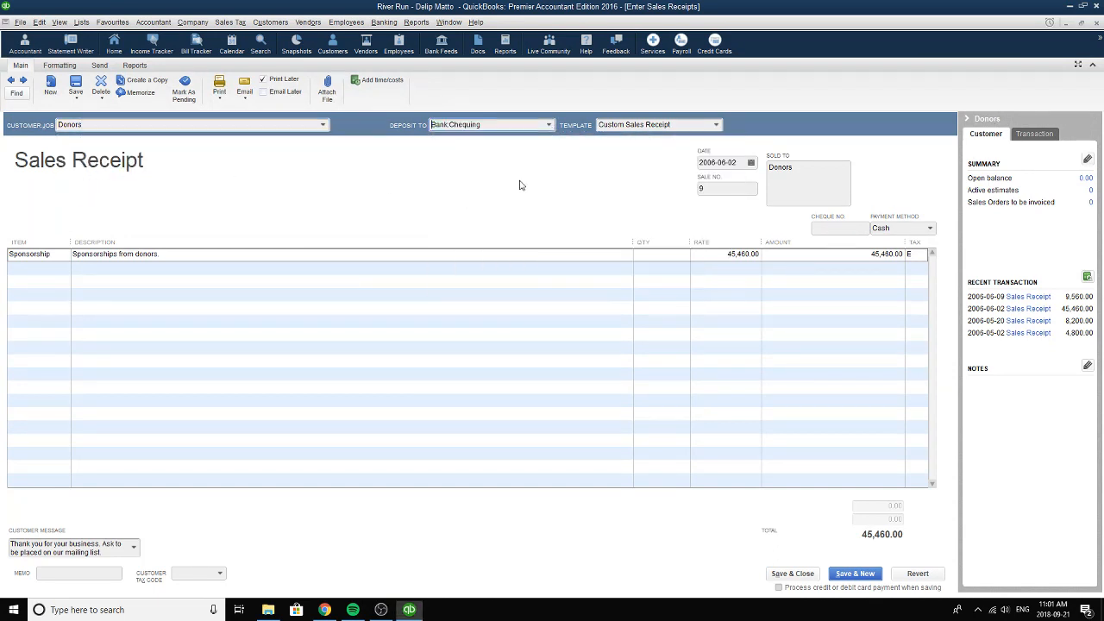
Set the Donors receipt's date to 2006-06-02, check the sale number, and set the payment method to Cash.
{"action": "left_click", "coordinate": [751, 163]}
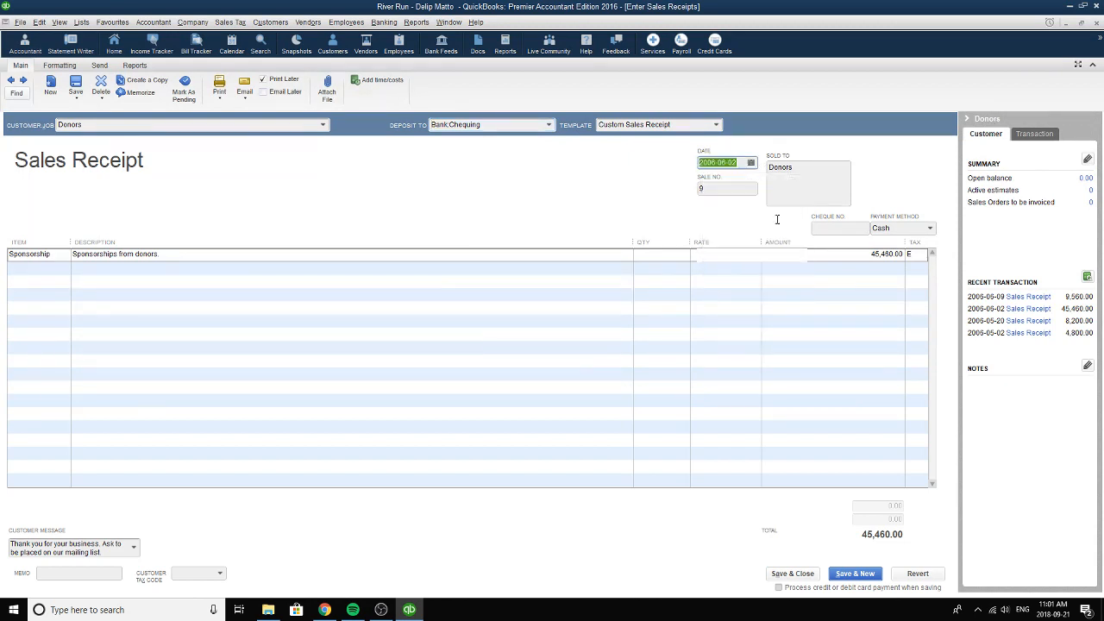
{"action": "left_click", "coordinate": [777, 218]}
{"action": "key", "text": "Tab"}
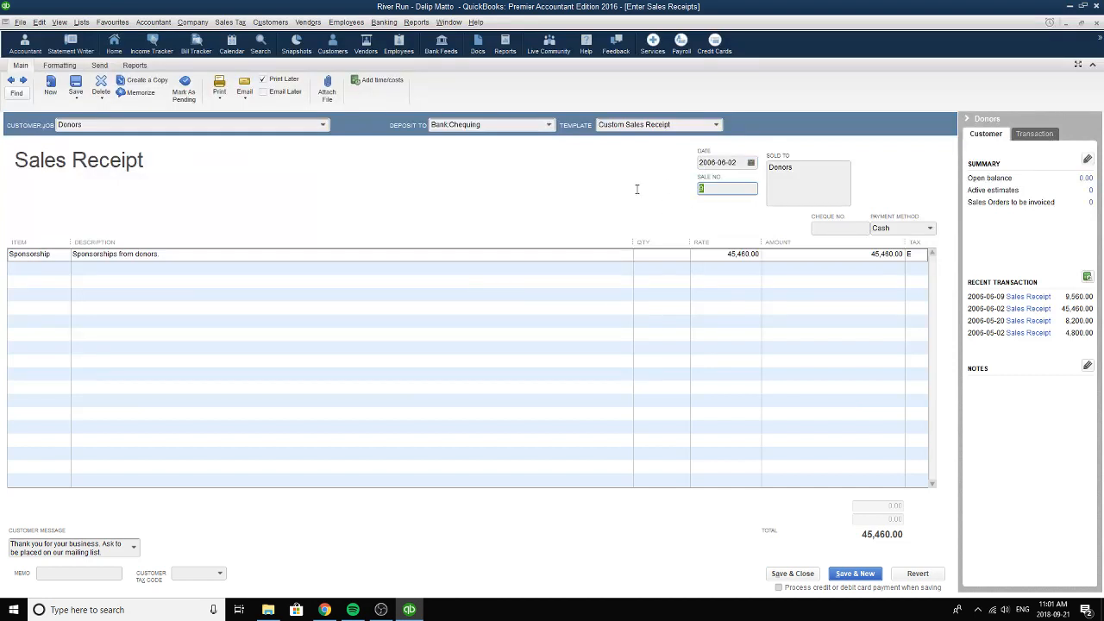
{"action": "left_click", "coordinate": [931, 232]}
{"action": "left_click", "coordinate": [905, 270]}
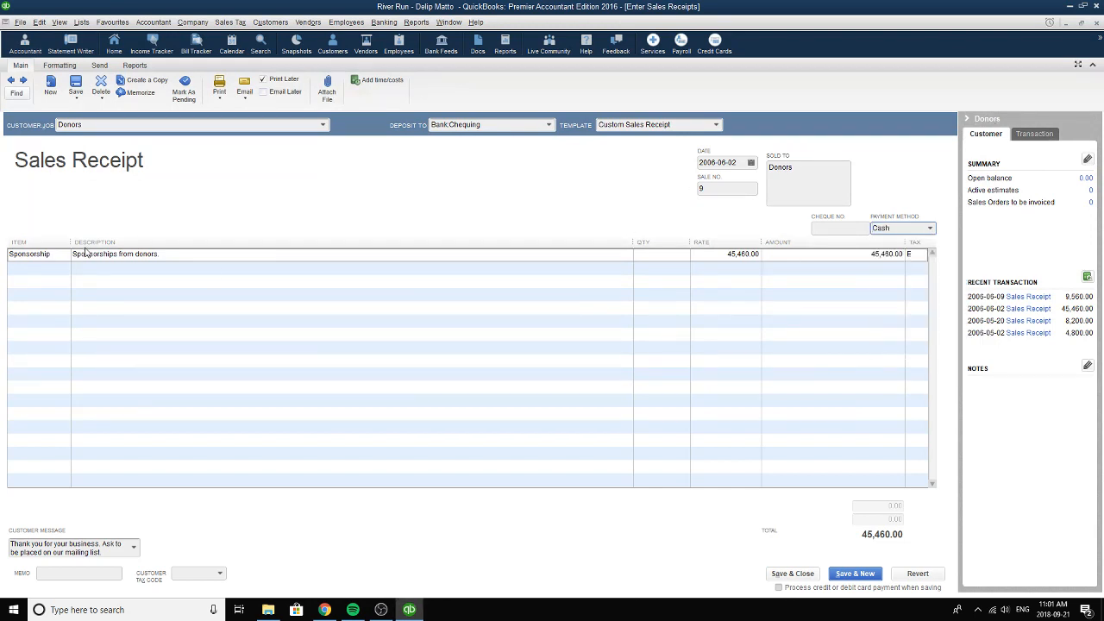
Reselect Sponsorship as the line item on sales receipt 9 and check the line's description, quantity and rate.
{"action": "left_click", "coordinate": [52, 254]}
{"action": "left_click", "coordinate": [63, 257]}
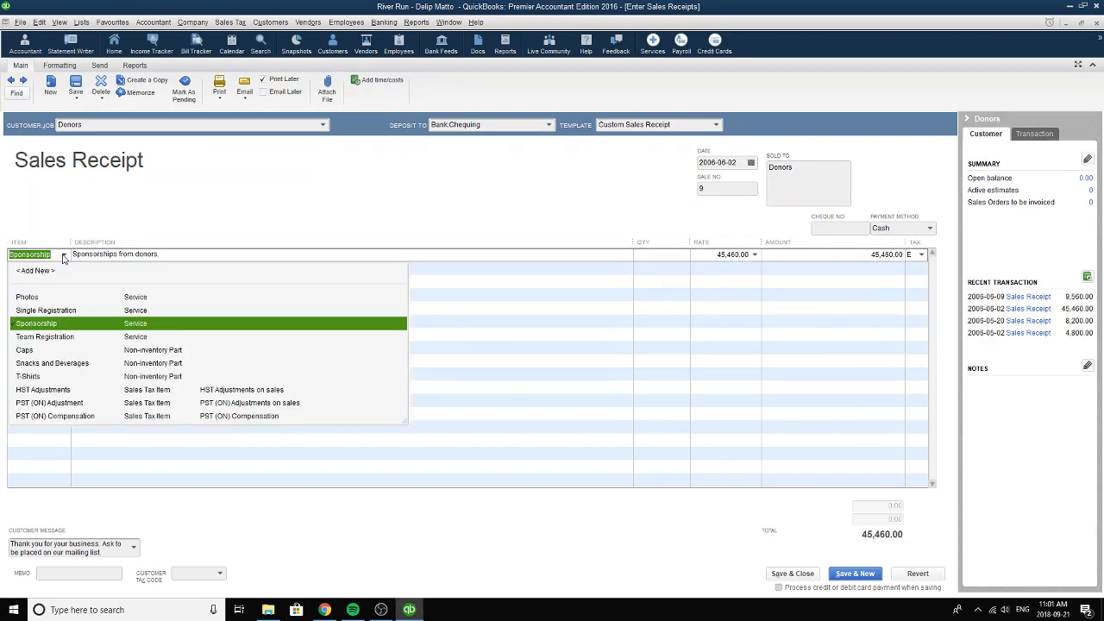
{"action": "left_click", "coordinate": [55, 324]}
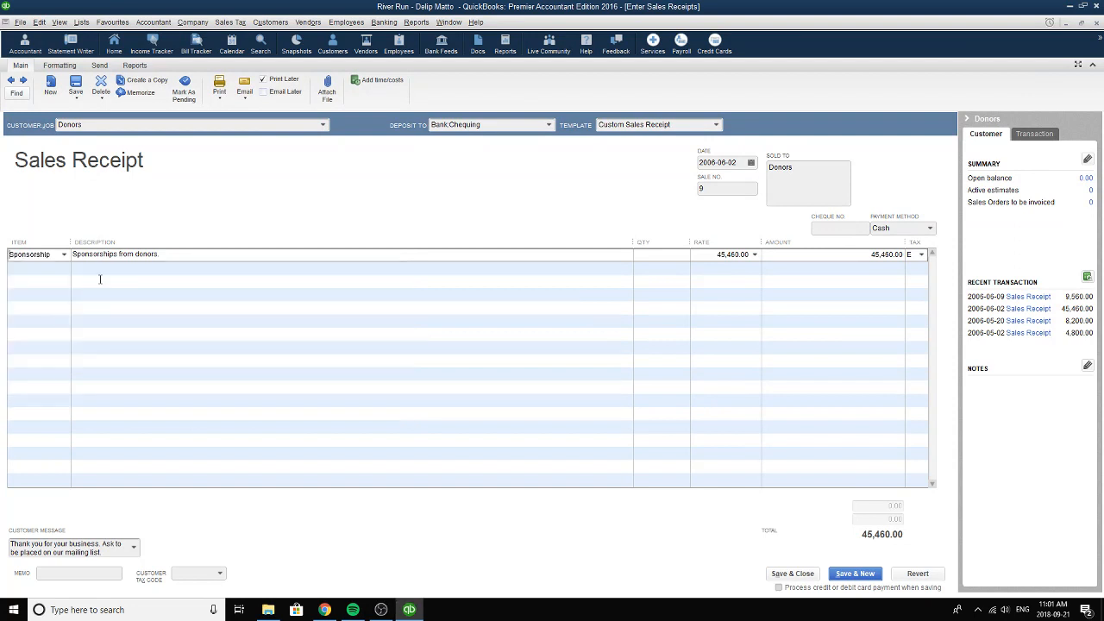
{"action": "left_click_drag", "start_coordinate": [73, 253], "coordinate": [78, 254]}
{"action": "left_click_drag", "start_coordinate": [200, 260], "coordinate": [200, 259]}
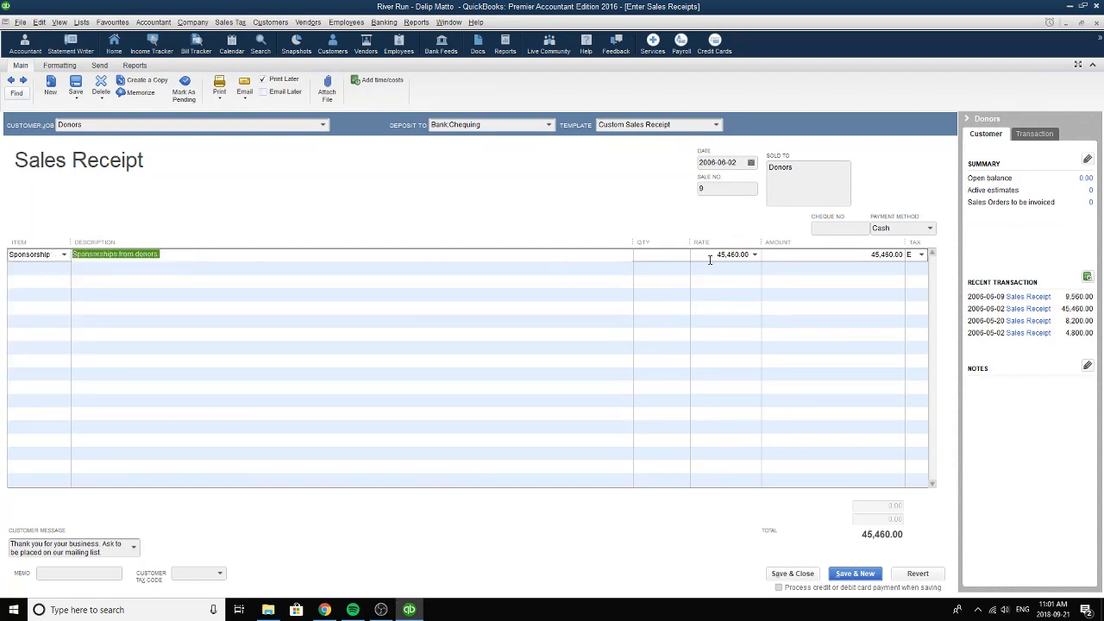
{"action": "left_click", "coordinate": [666, 252]}
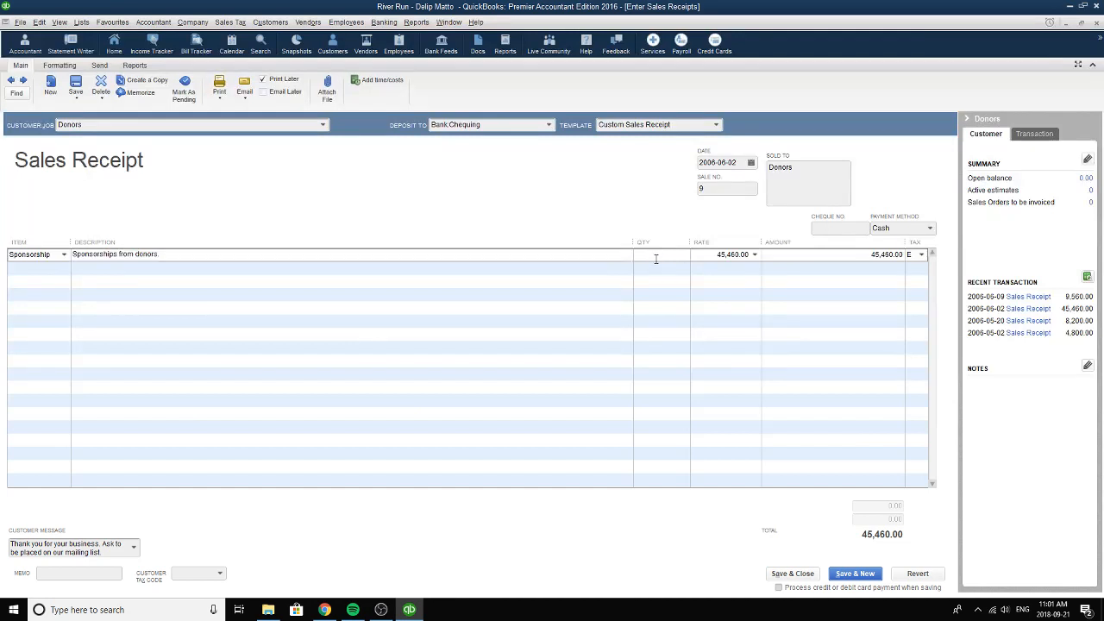
{"action": "key", "text": "Tab"}
Set the sponsorship line's tax code to E and choose the customer message thanking for business and mentioning the mailing list.
{"action": "left_click", "coordinate": [920, 255]}
{"action": "left_click", "coordinate": [893, 361]}
{"action": "left_click", "coordinate": [133, 548]}
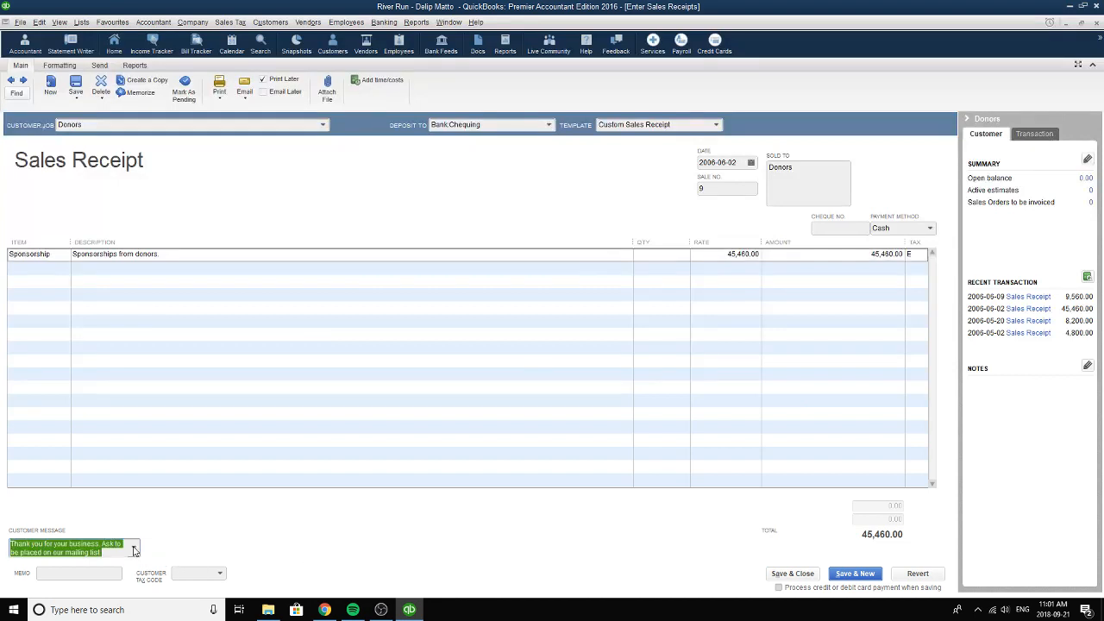
{"action": "left_click", "coordinate": [134, 549]}
{"action": "left_click", "coordinate": [106, 517]}
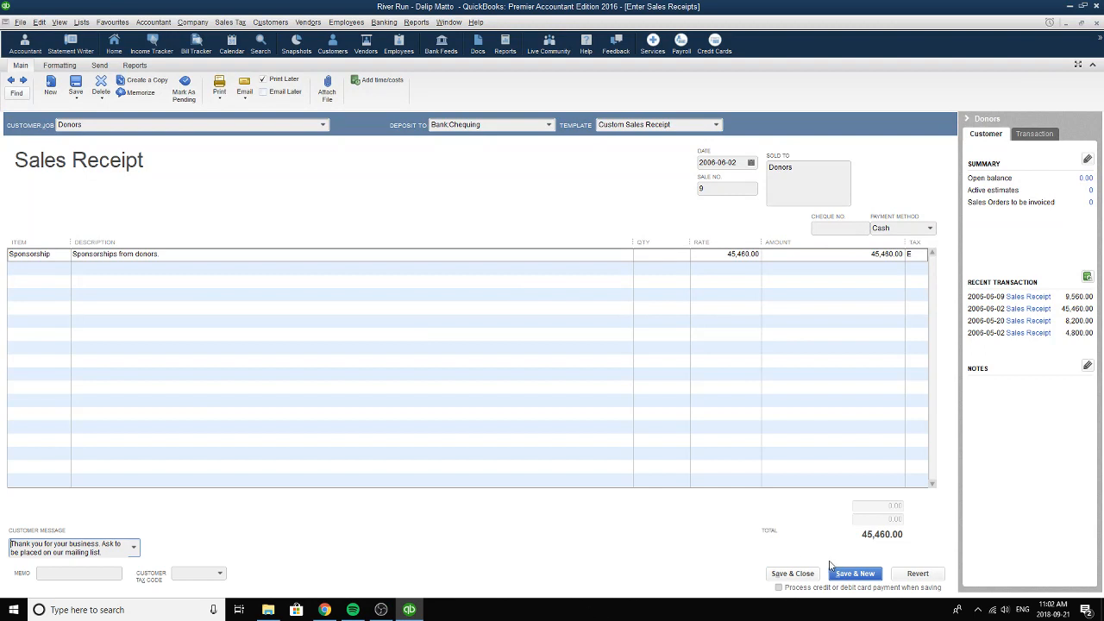
Go to sales receipt 10, set its customer to Donors and its deposit account to Chequing under Bank.
{"action": "left_click", "coordinate": [23, 80]}
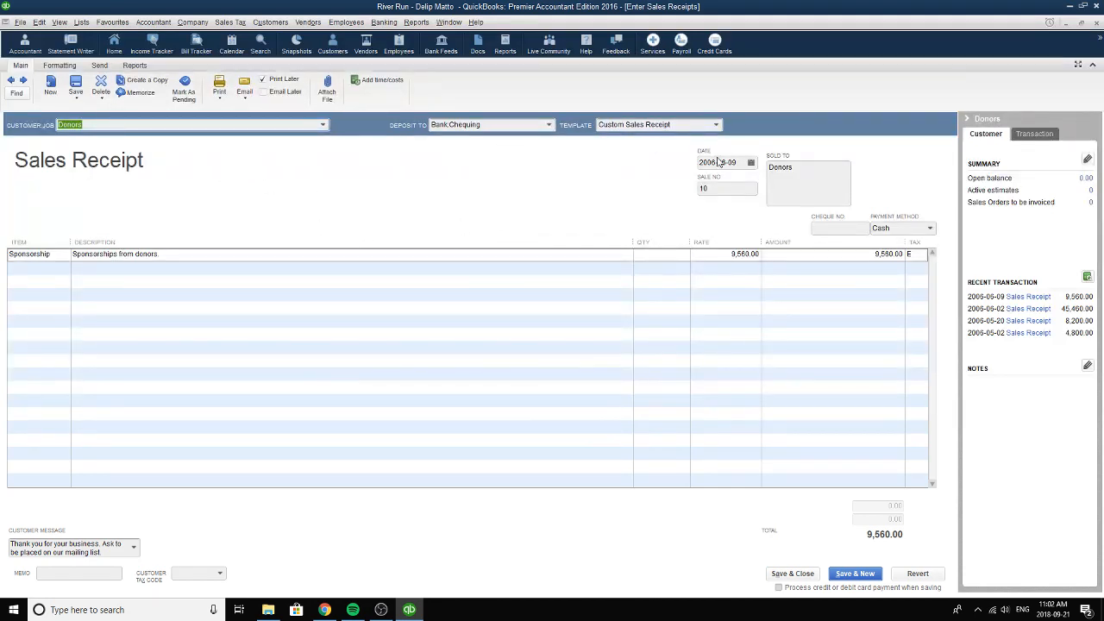
{"action": "left_click", "coordinate": [323, 125]}
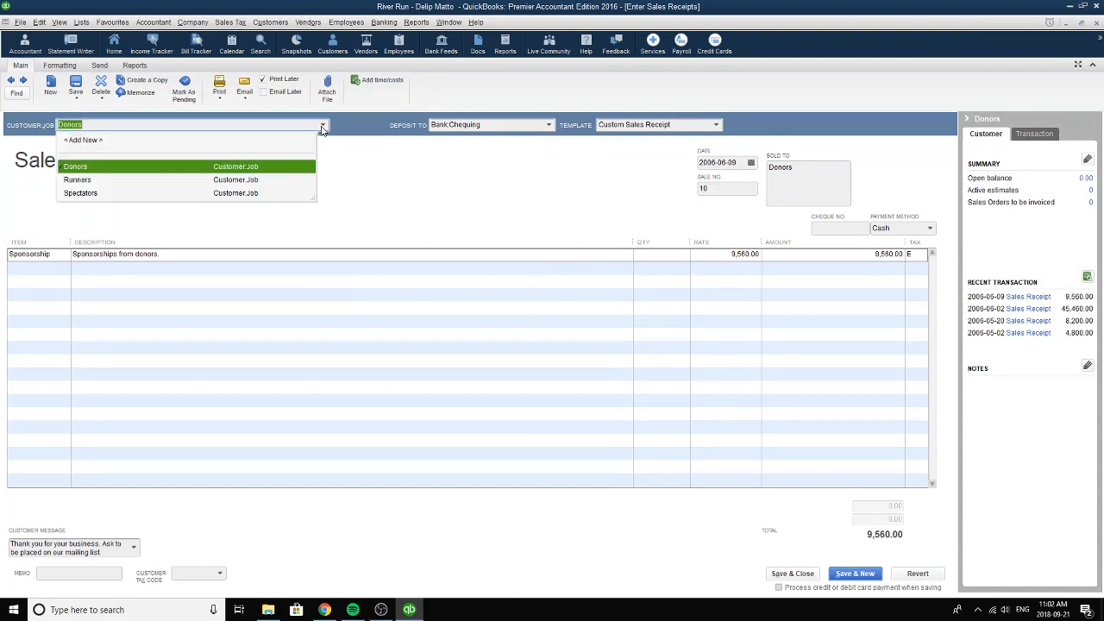
{"action": "left_click", "coordinate": [136, 166]}
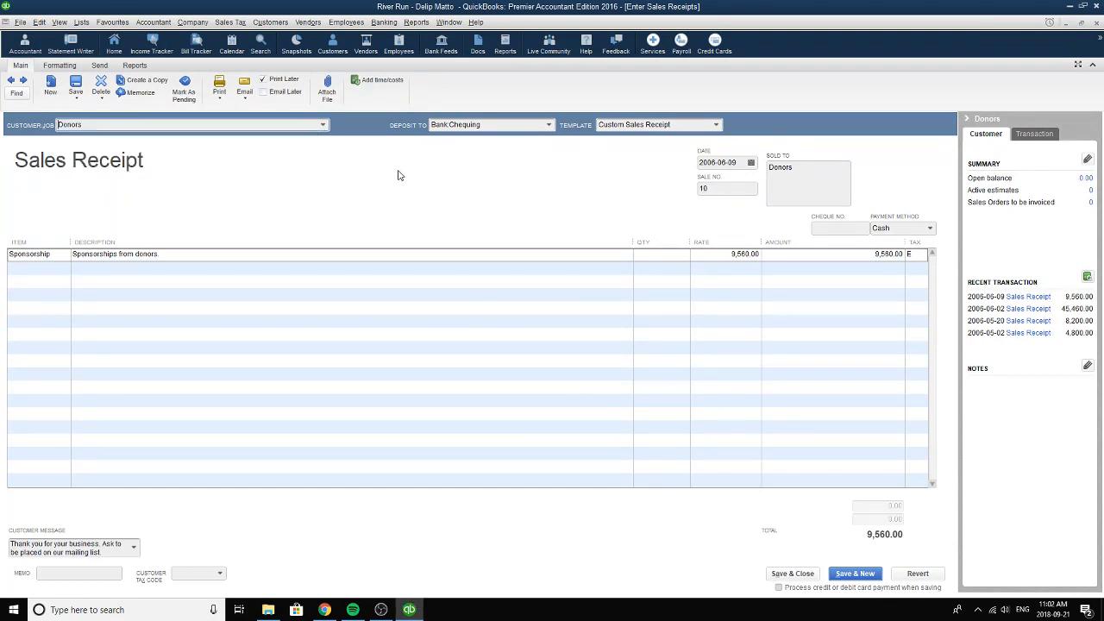
{"action": "left_click", "coordinate": [550, 125]}
{"action": "left_click", "coordinate": [484, 194]}
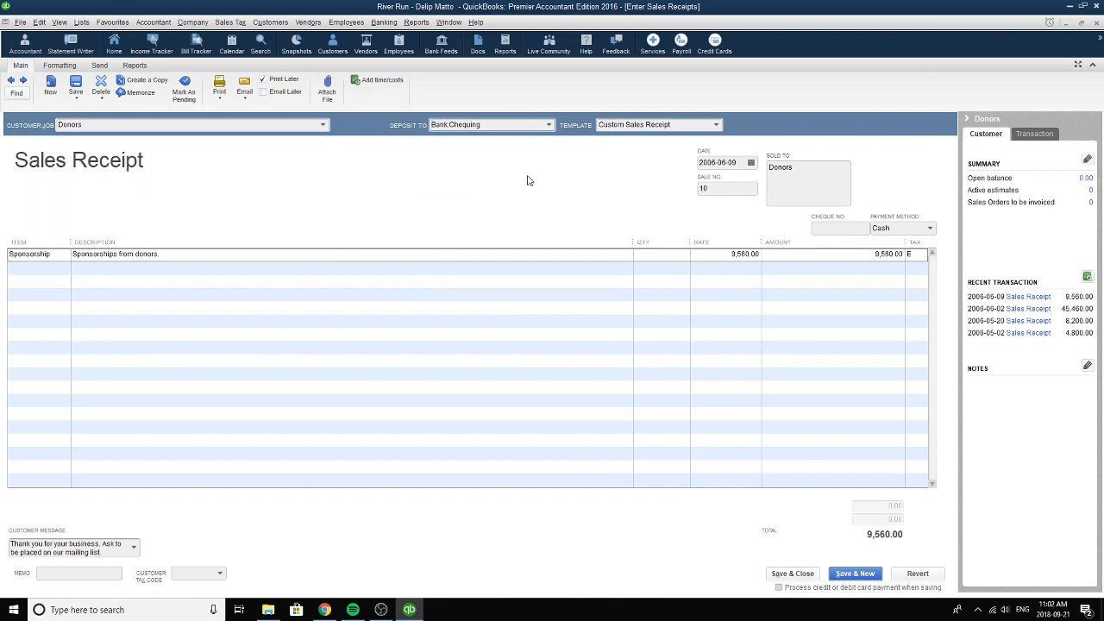
Set the date of sales receipt 10 to 2006-06-09 and the payment method to Cash.
{"action": "left_click", "coordinate": [750, 162]}
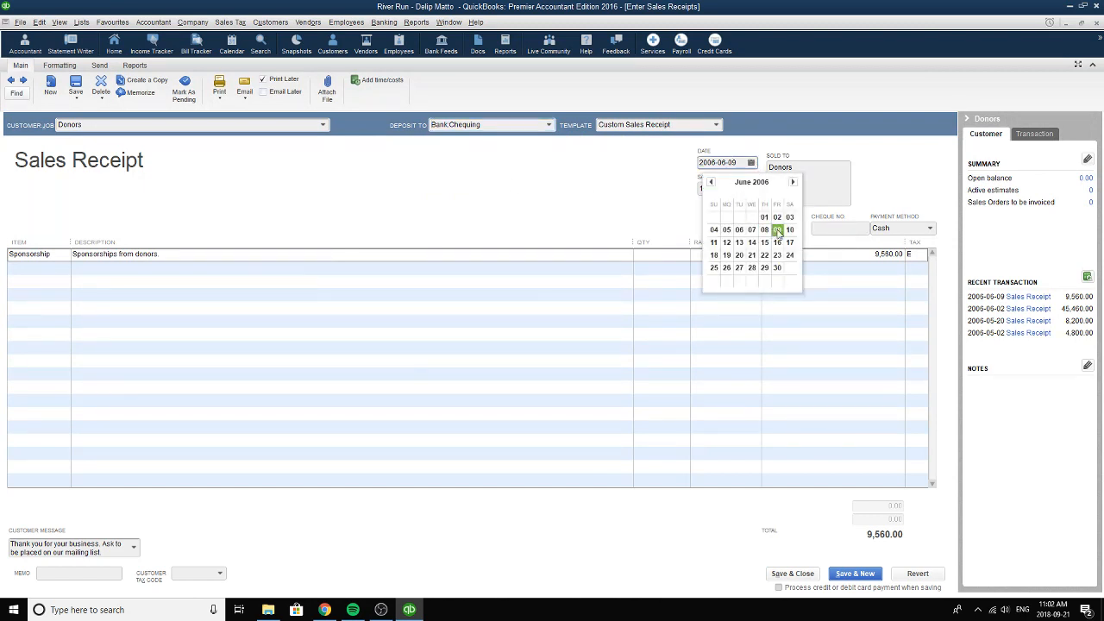
{"action": "left_click", "coordinate": [777, 230]}
{"action": "left_click", "coordinate": [930, 229]}
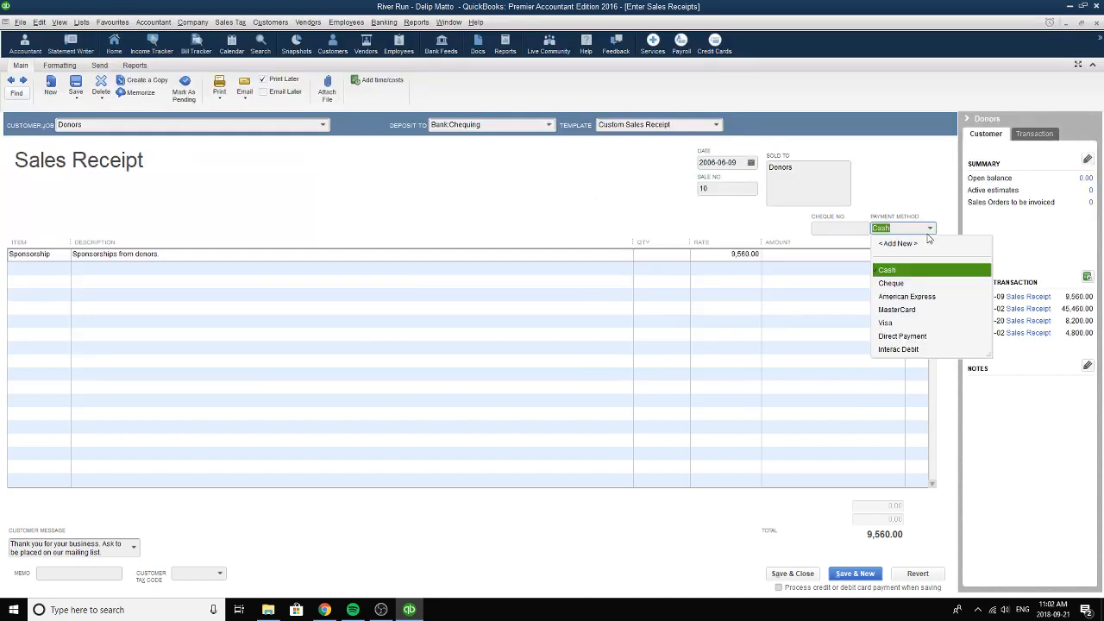
{"action": "left_click", "coordinate": [897, 269]}
Set the line item of sales receipt 10 to Sponsorship and check its description, quantity and rate fields.
{"action": "left_click", "coordinate": [60, 257]}
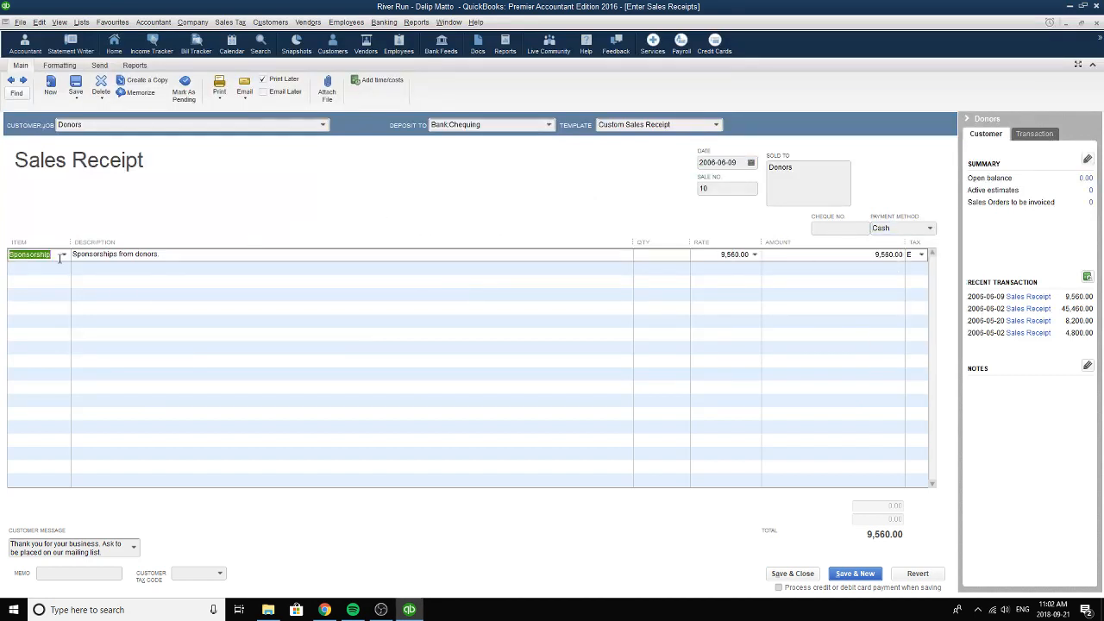
{"action": "left_click", "coordinate": [63, 255]}
{"action": "left_click", "coordinate": [43, 323]}
{"action": "left_click", "coordinate": [168, 249]}
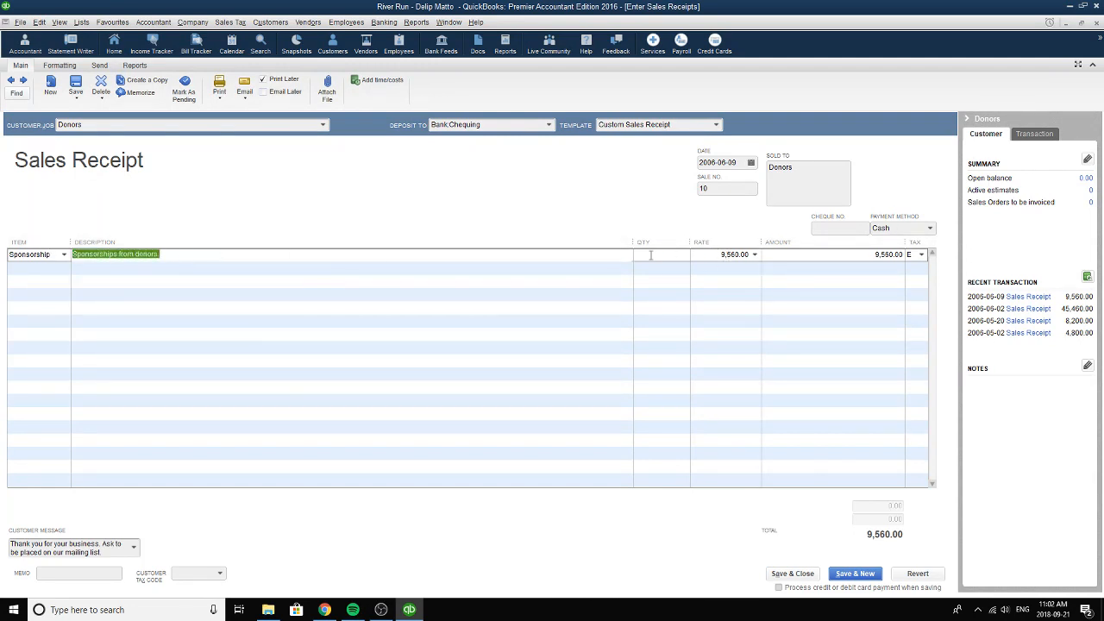
{"action": "left_click", "coordinate": [650, 255]}
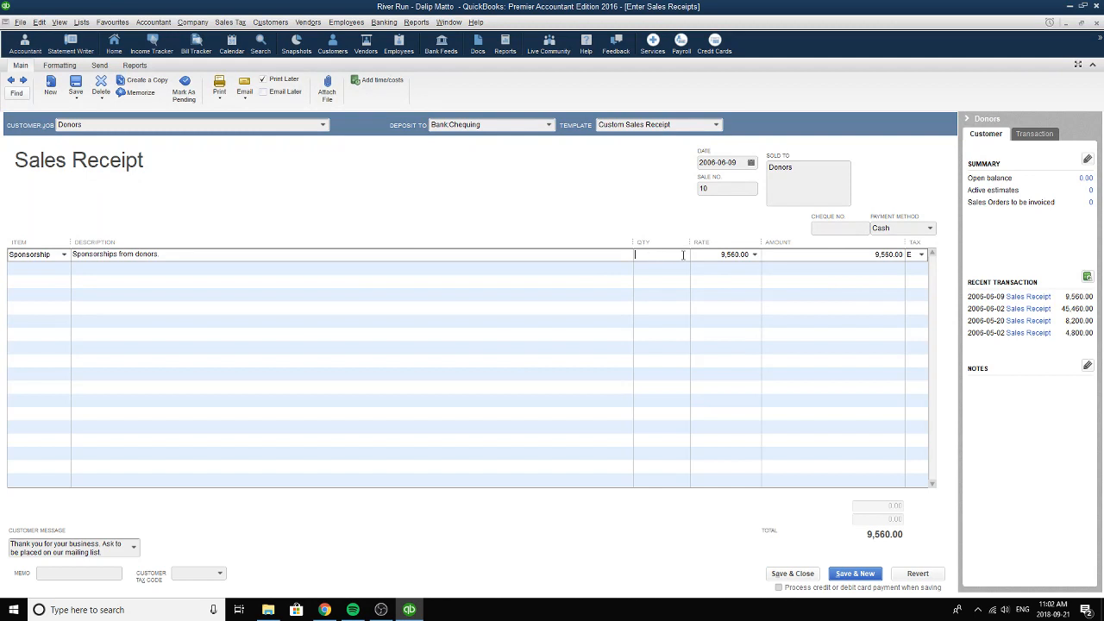
{"action": "key", "text": "Tab"}
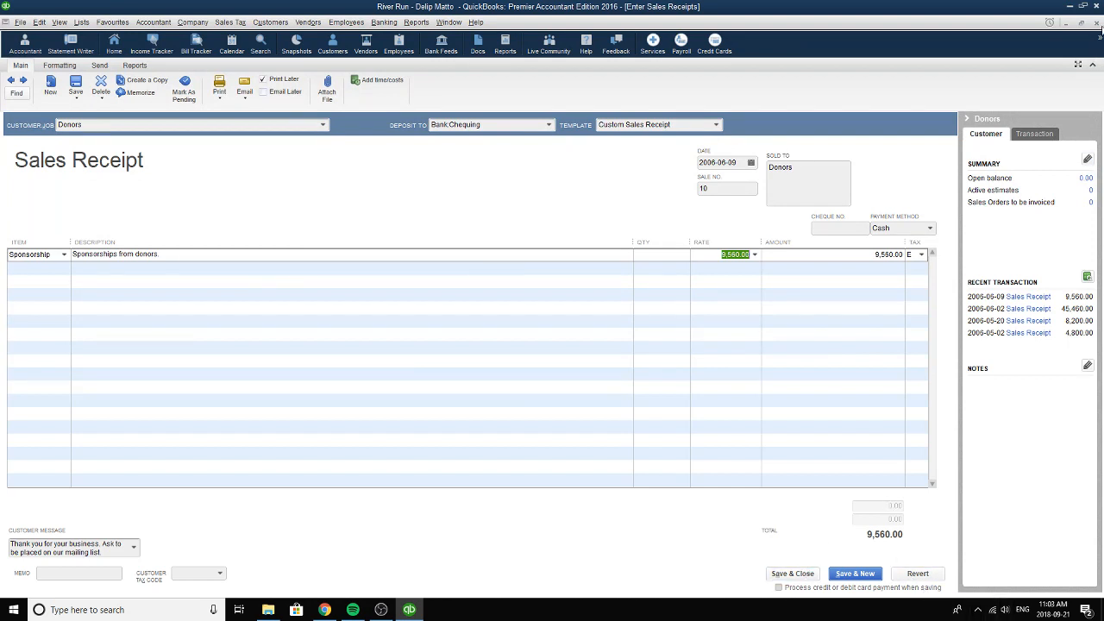
Close the sales receipts and go to cheque 207 for the Cash on Hand transfer in Write Cheques.
{"action": "left_click", "coordinate": [1097, 23]}
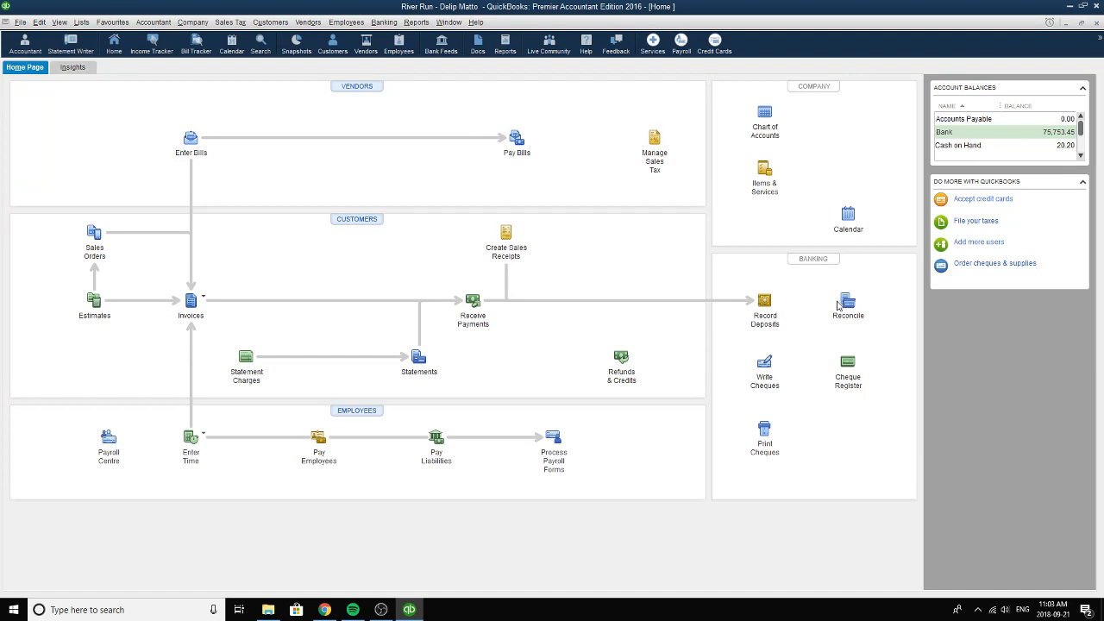
{"action": "left_click", "coordinate": [765, 364]}
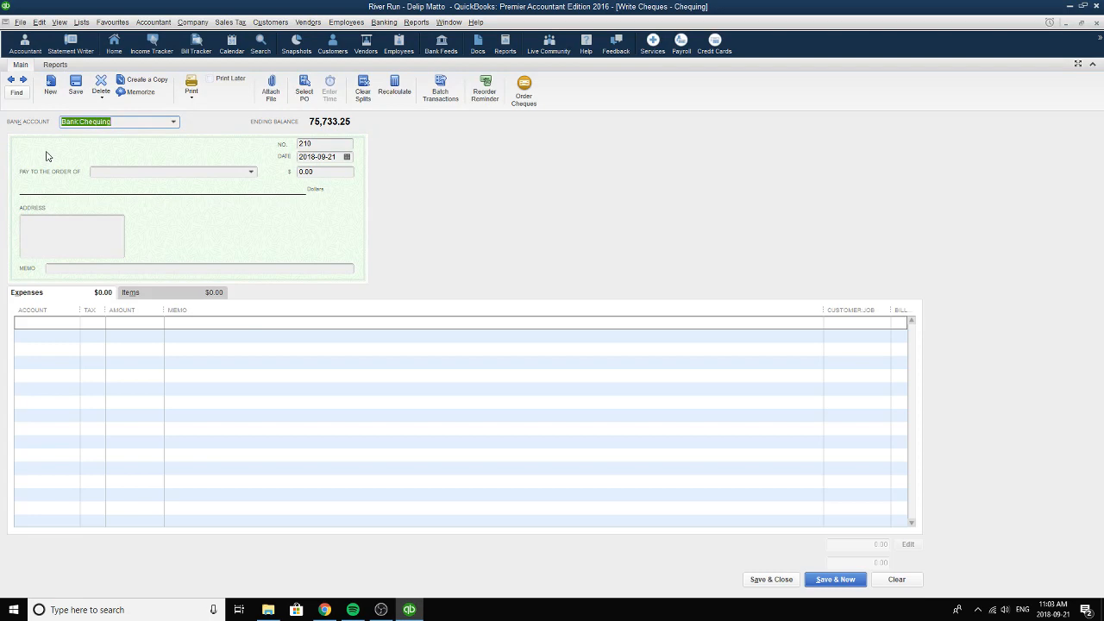
{"action": "left_click", "coordinate": [11, 80]}
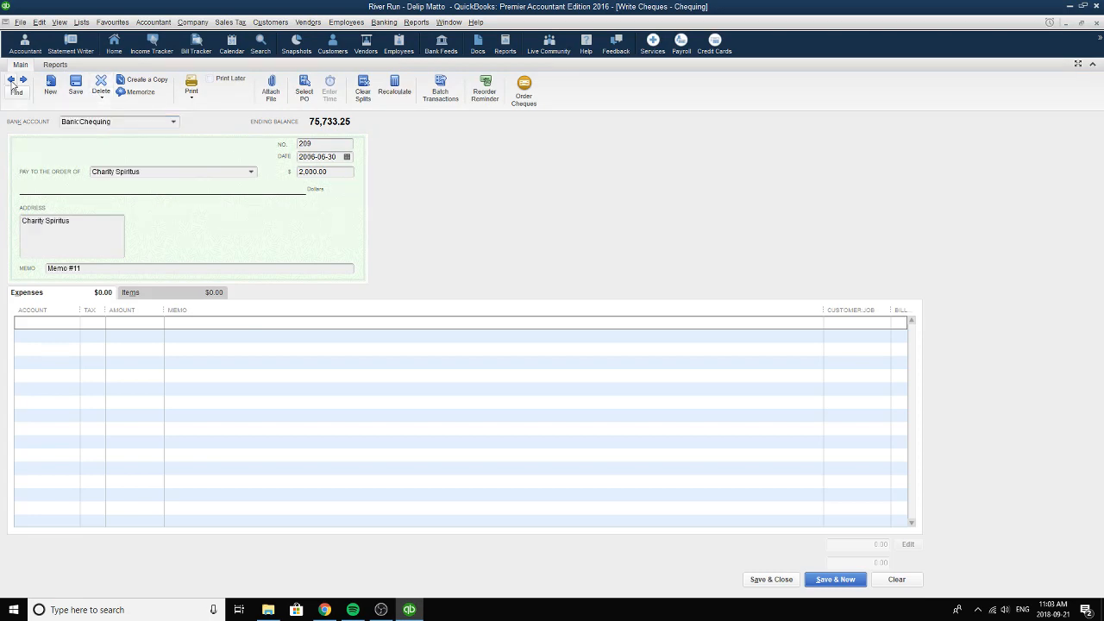
{"action": "left_click", "coordinate": [11, 80]}
{"action": "left_click", "coordinate": [11, 80]}
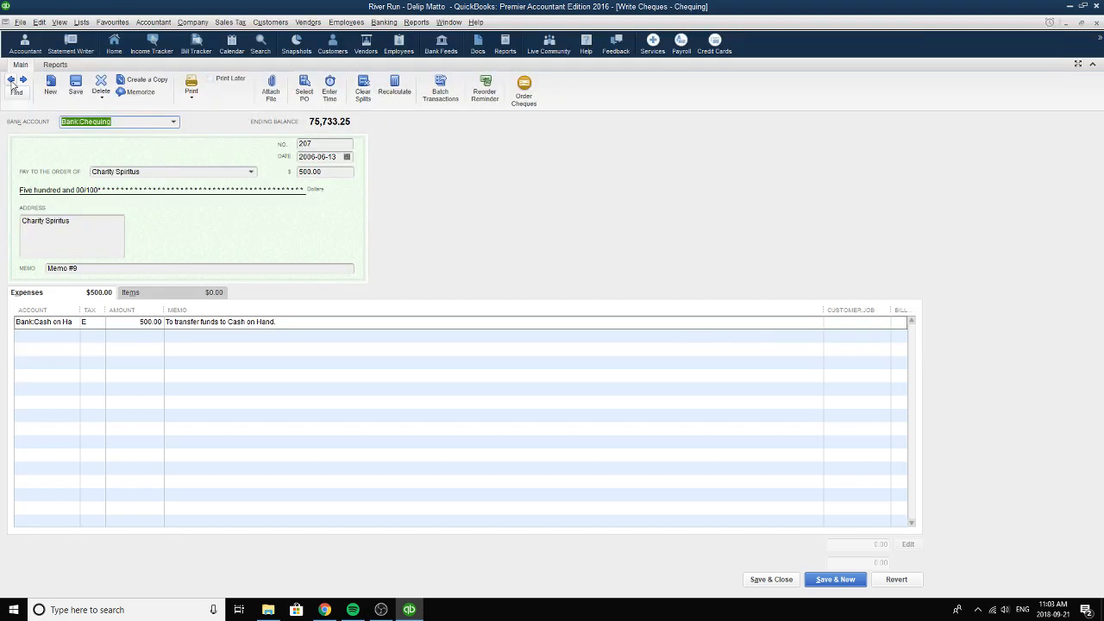
{"action": "left_click", "coordinate": [11, 80]}
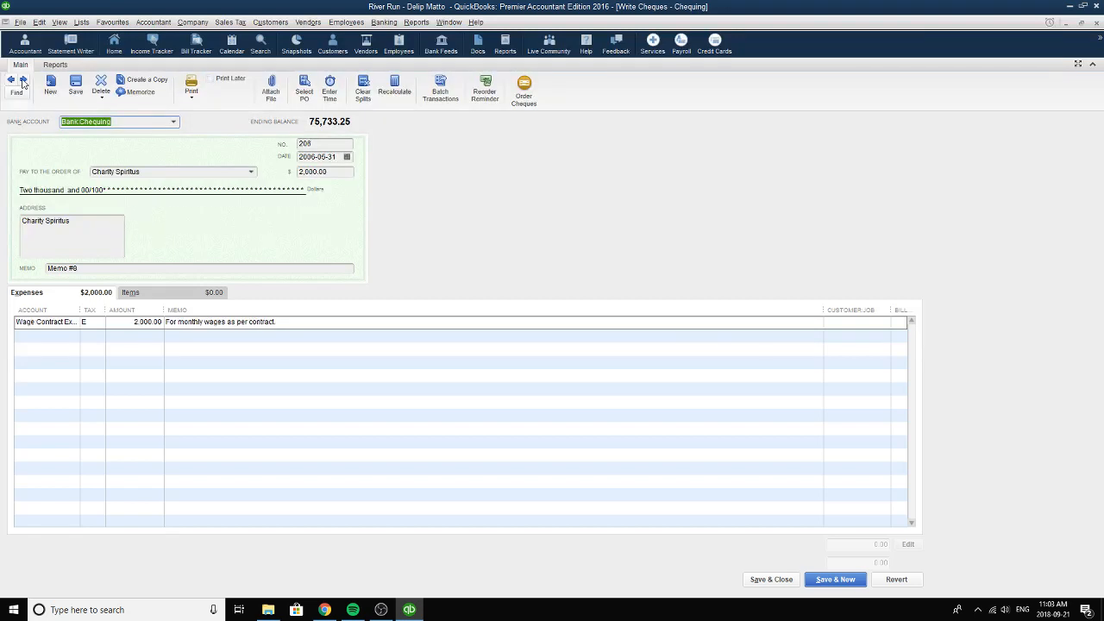
{"action": "left_click", "coordinate": [23, 79]}
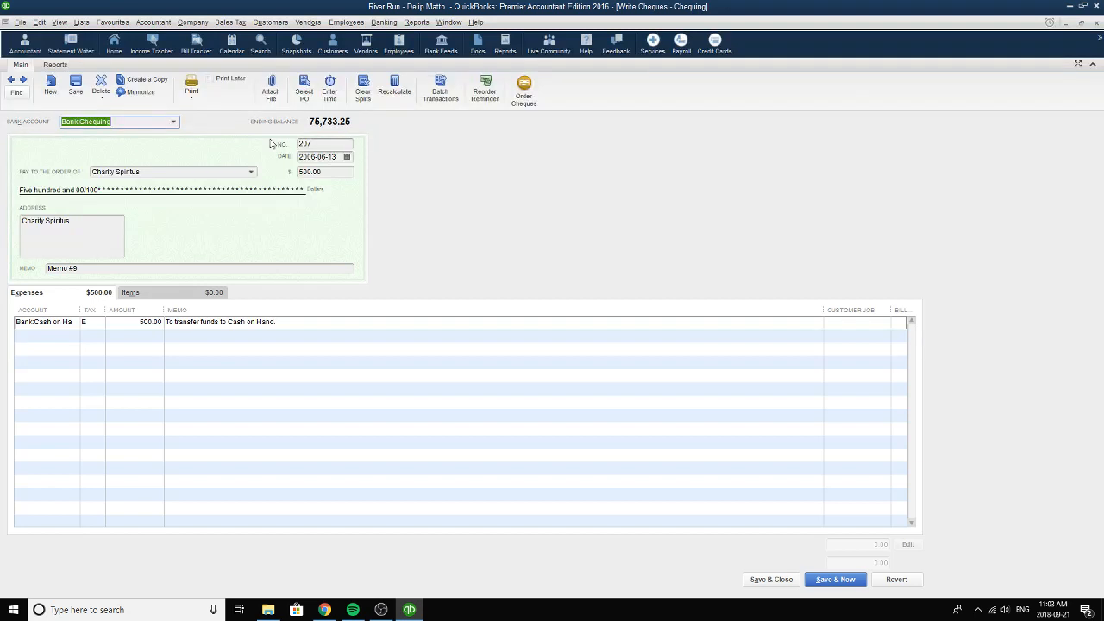
Set the payee of cheque 207 to the individual listed under Other Name and its date to 2006-06-13.
{"action": "left_click", "coordinate": [174, 122]}
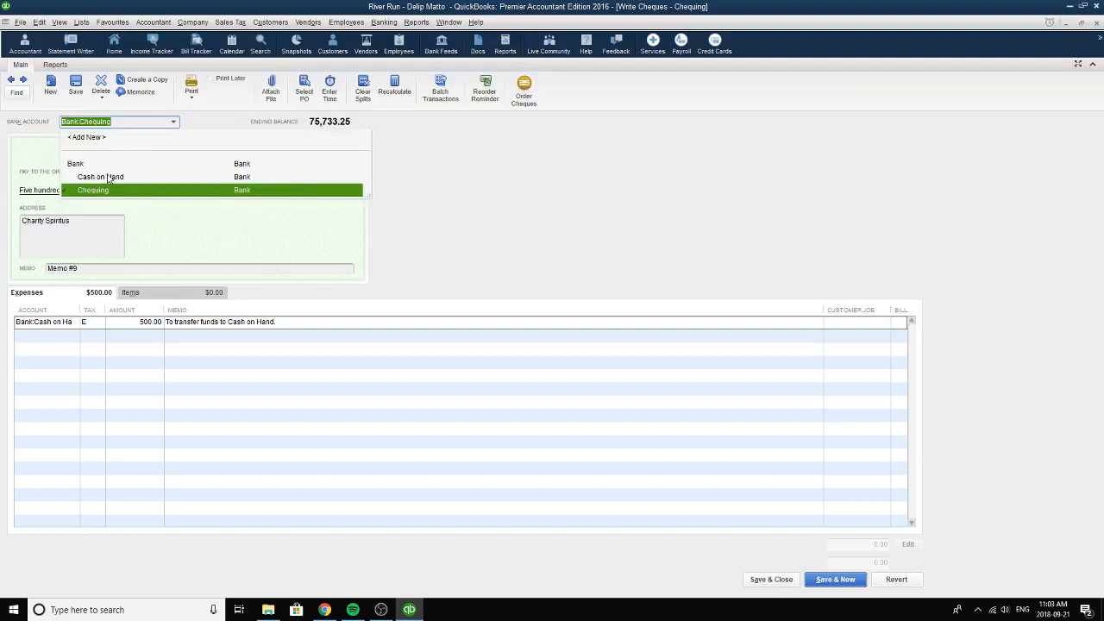
{"action": "left_click", "coordinate": [578, 188]}
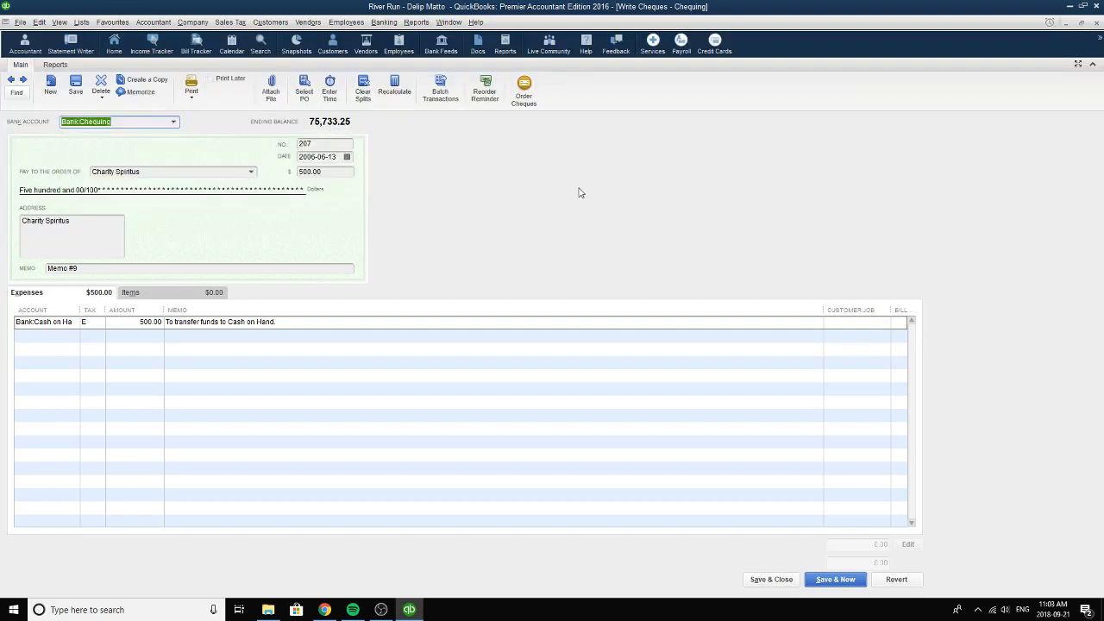
{"action": "left_click", "coordinate": [251, 172]}
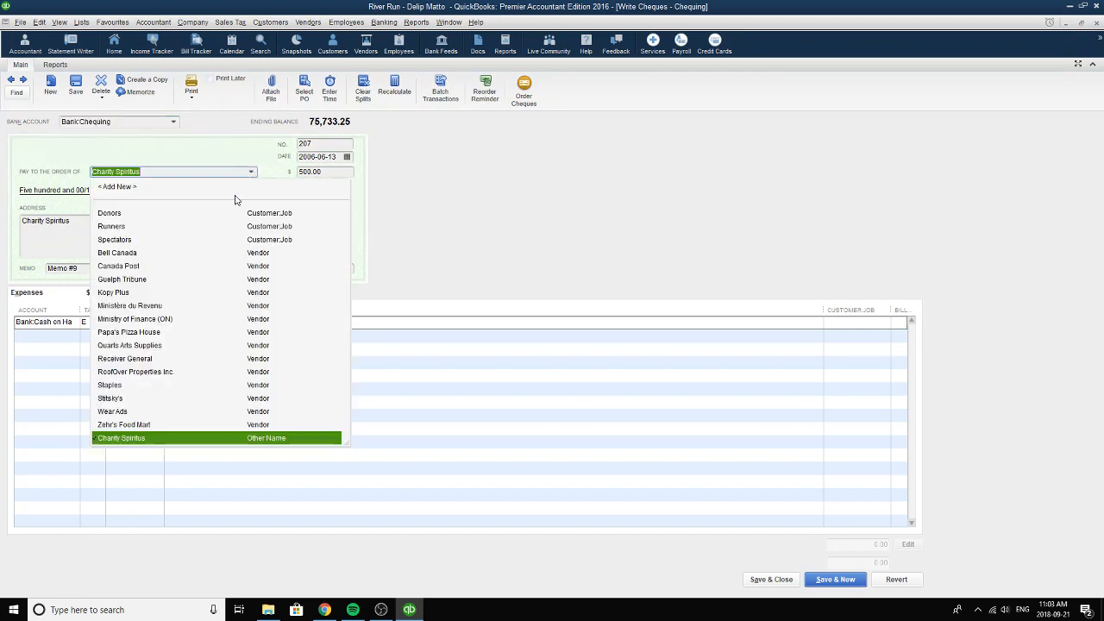
{"action": "left_click", "coordinate": [126, 439]}
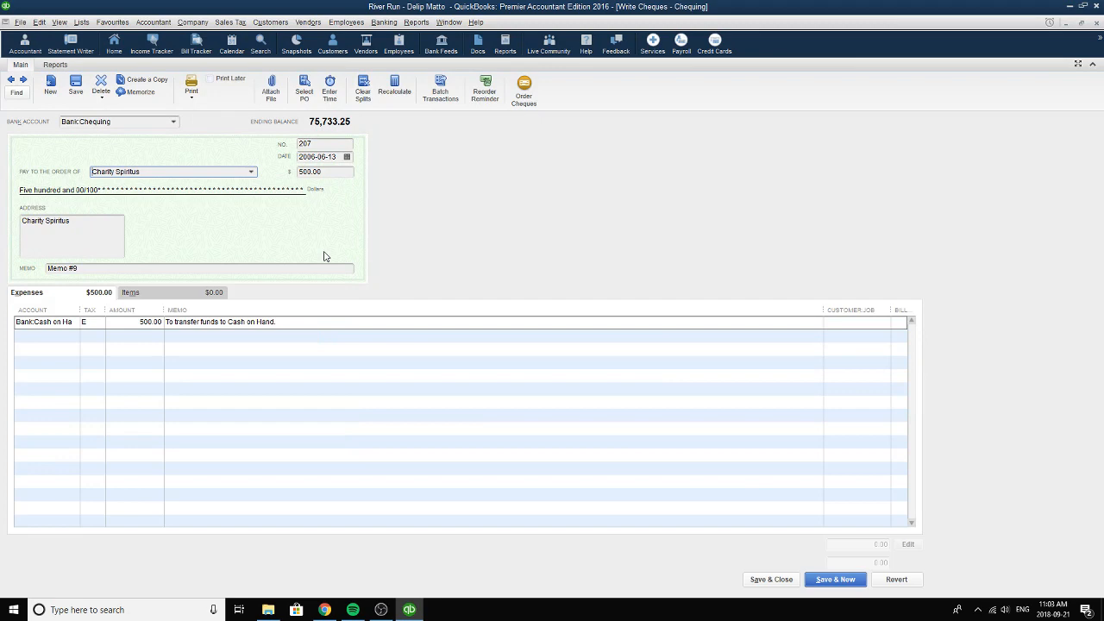
{"action": "left_click", "coordinate": [348, 156]}
{"action": "left_click", "coordinate": [346, 156]}
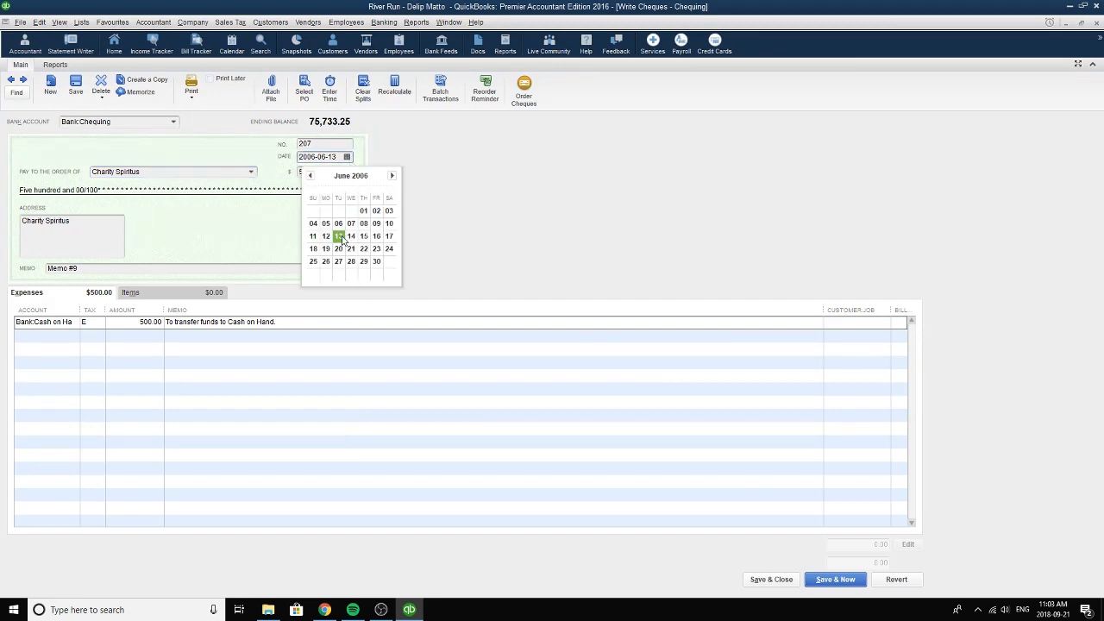
{"action": "left_click", "coordinate": [338, 236]}
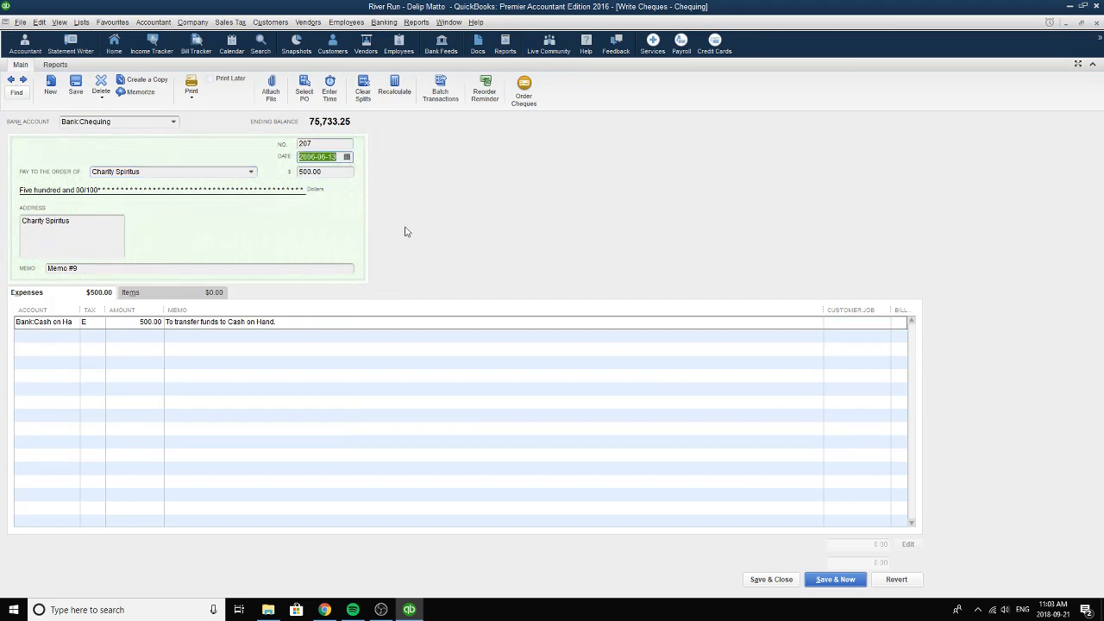
Check the number and memo fields of the fund transfer cheque.
{"action": "left_click", "coordinate": [315, 143]}
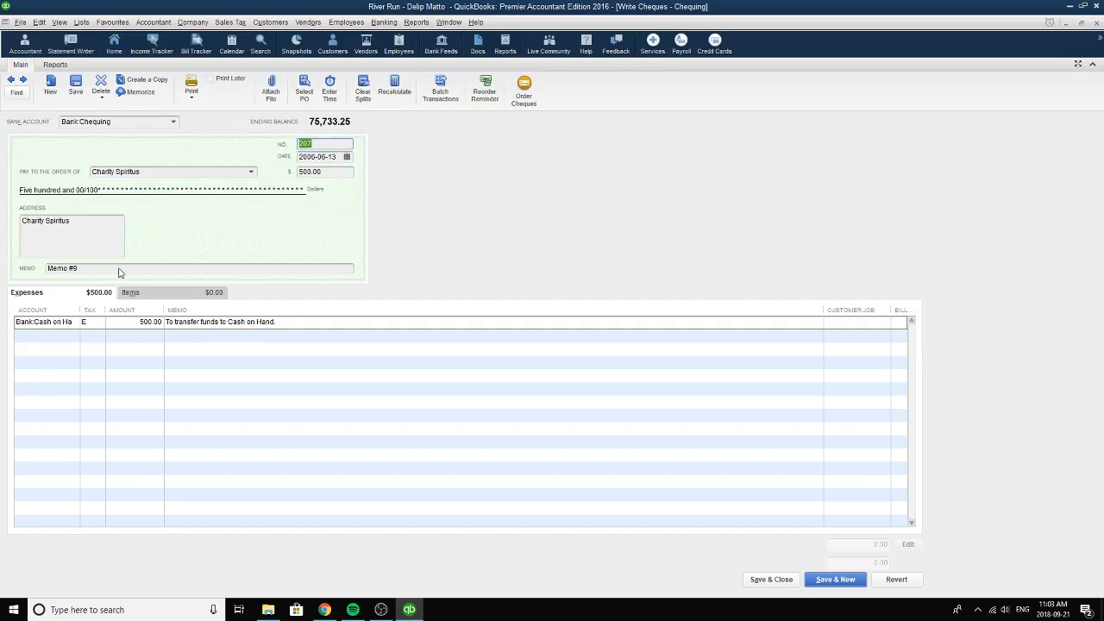
{"action": "left_click", "coordinate": [52, 270]}
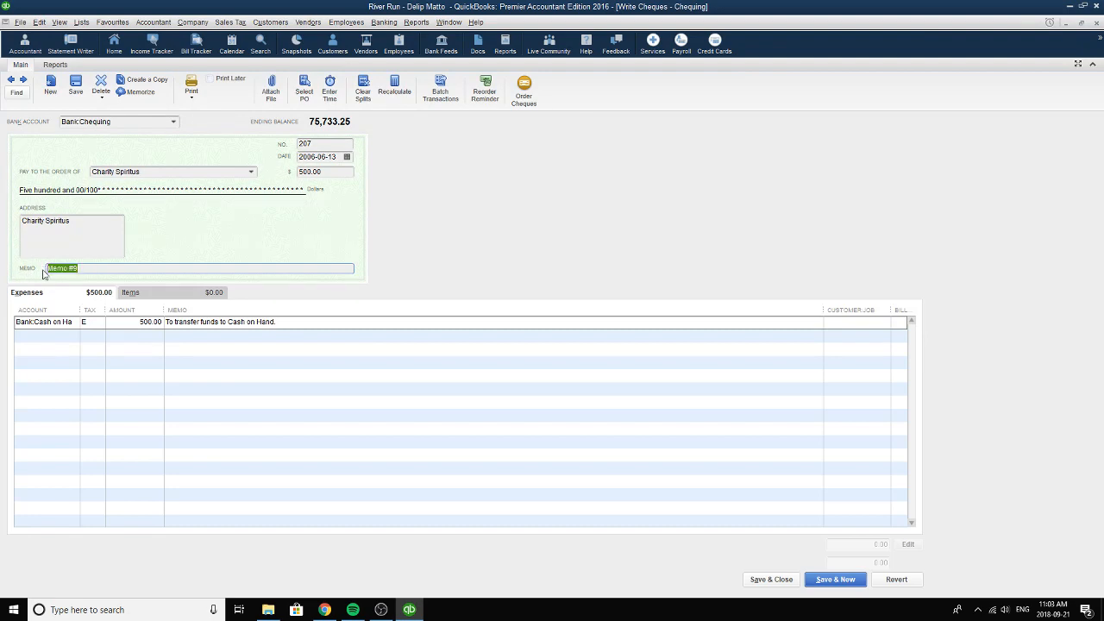
{"action": "left_click_drag", "start_coordinate": [92, 267], "coordinate": [39, 269]}
Set the expense line's account to Cash on Hand under Bank and its tax code to E.
{"action": "left_click", "coordinate": [80, 325]}
{"action": "left_click", "coordinate": [75, 323]}
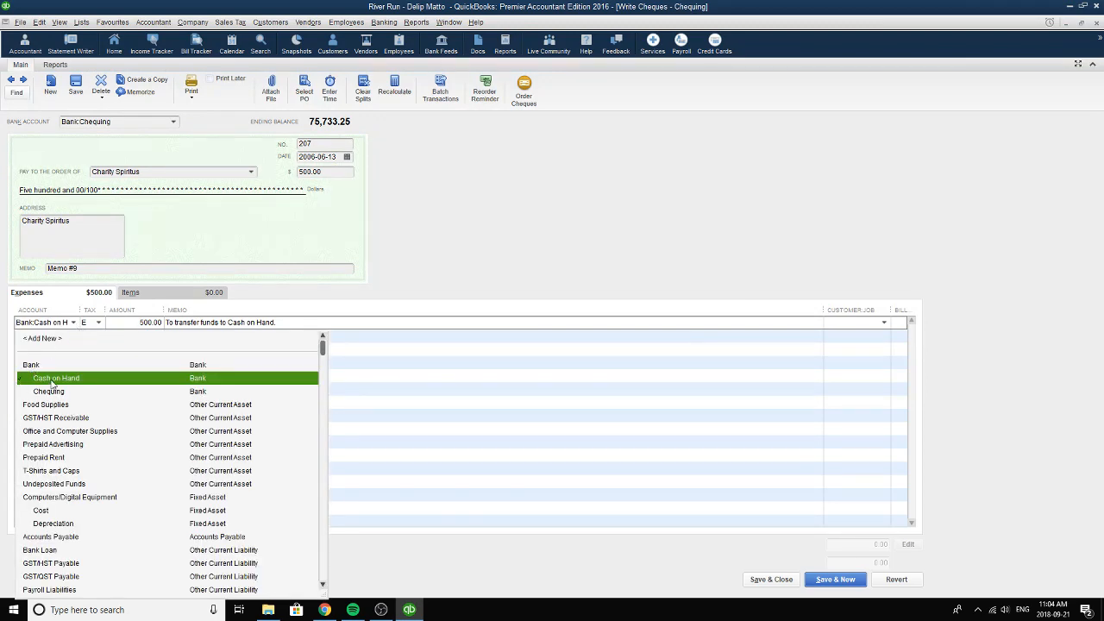
{"action": "left_click", "coordinate": [52, 379]}
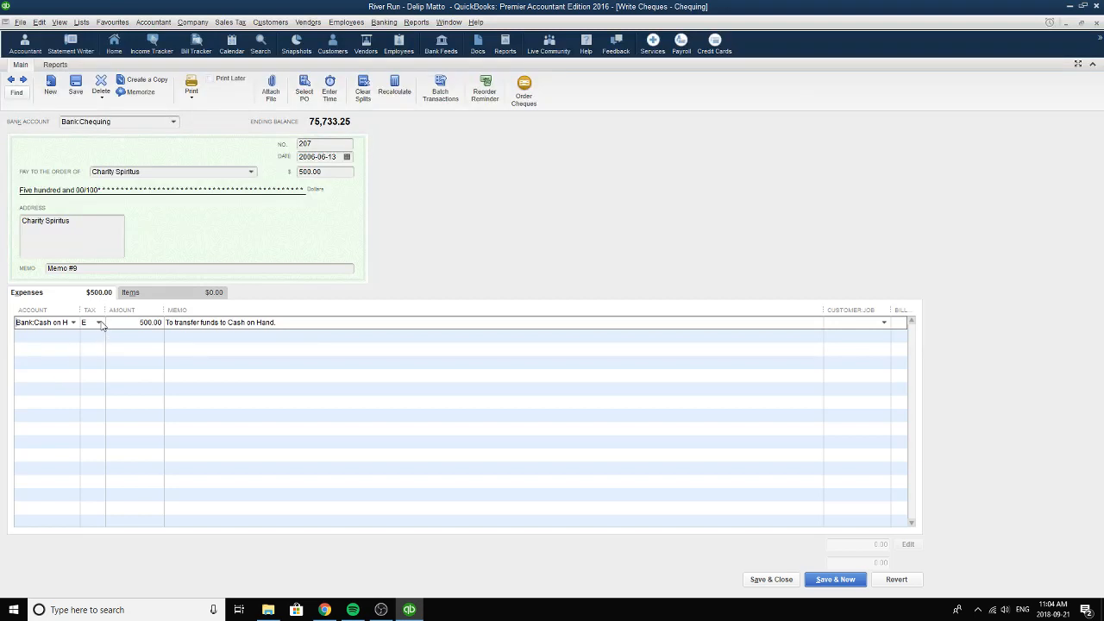
{"action": "left_click", "coordinate": [99, 323]}
{"action": "left_click", "coordinate": [89, 430]}
Check the expense line's amount and memo, and the amount field on the face of cheque 207.
{"action": "left_click", "coordinate": [138, 326]}
{"action": "left_click_drag", "start_coordinate": [290, 323], "coordinate": [164, 321]}
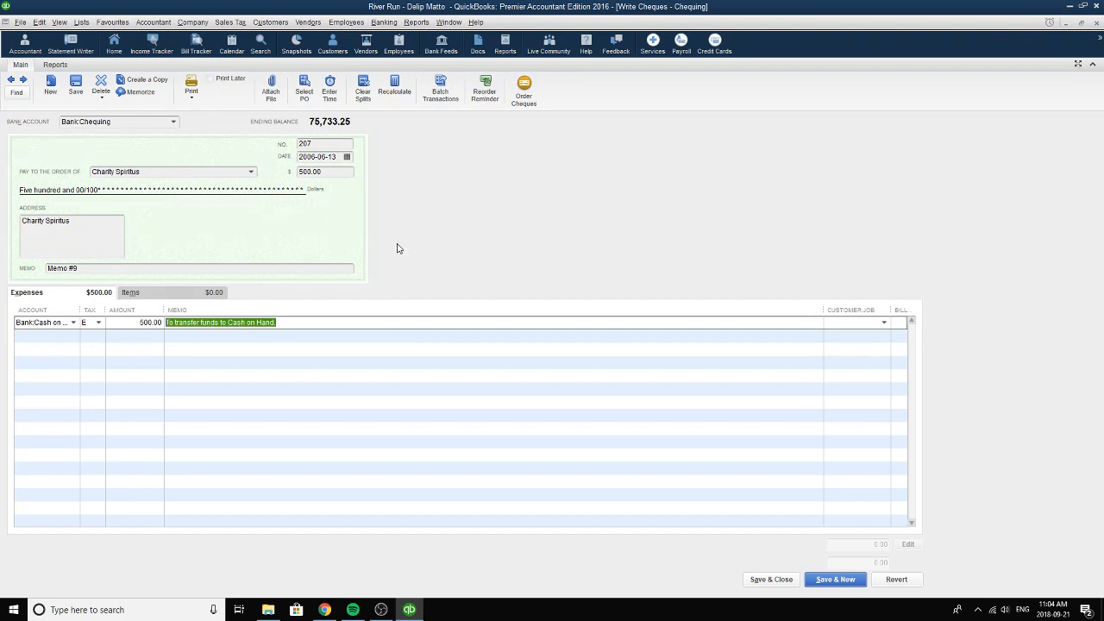
{"action": "left_click", "coordinate": [330, 173]}
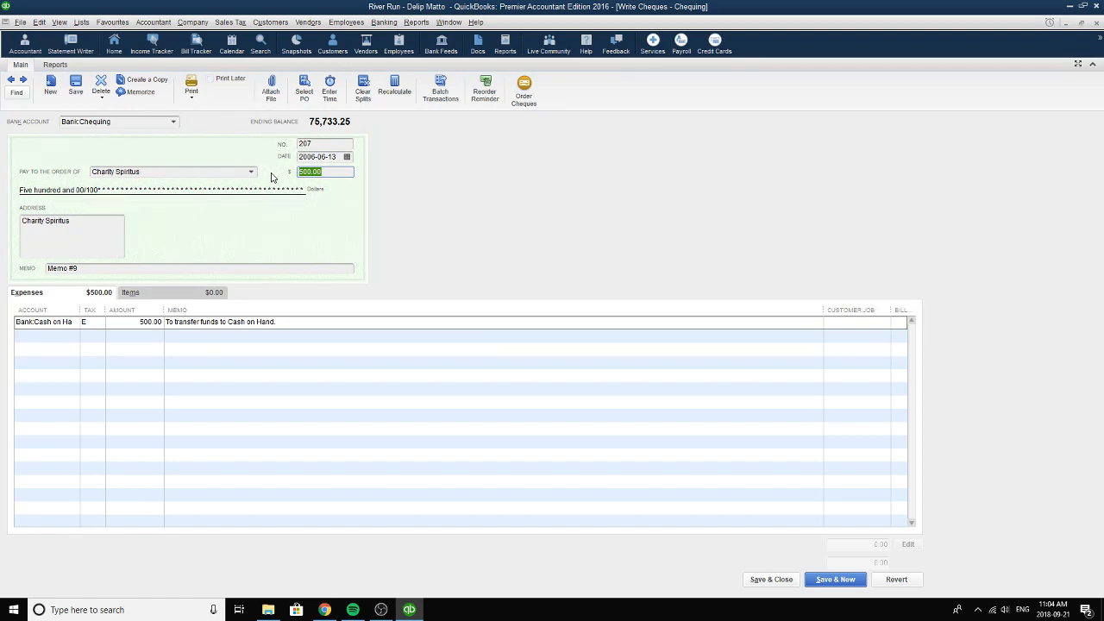
{"action": "right_click", "coordinate": [456, 189]}
{"action": "left_click", "coordinate": [634, 190]}
Go to a blank cheque, switch its bank account to Cash on Hand, and go back to the Canada Post cheque.
{"action": "left_click", "coordinate": [24, 80]}
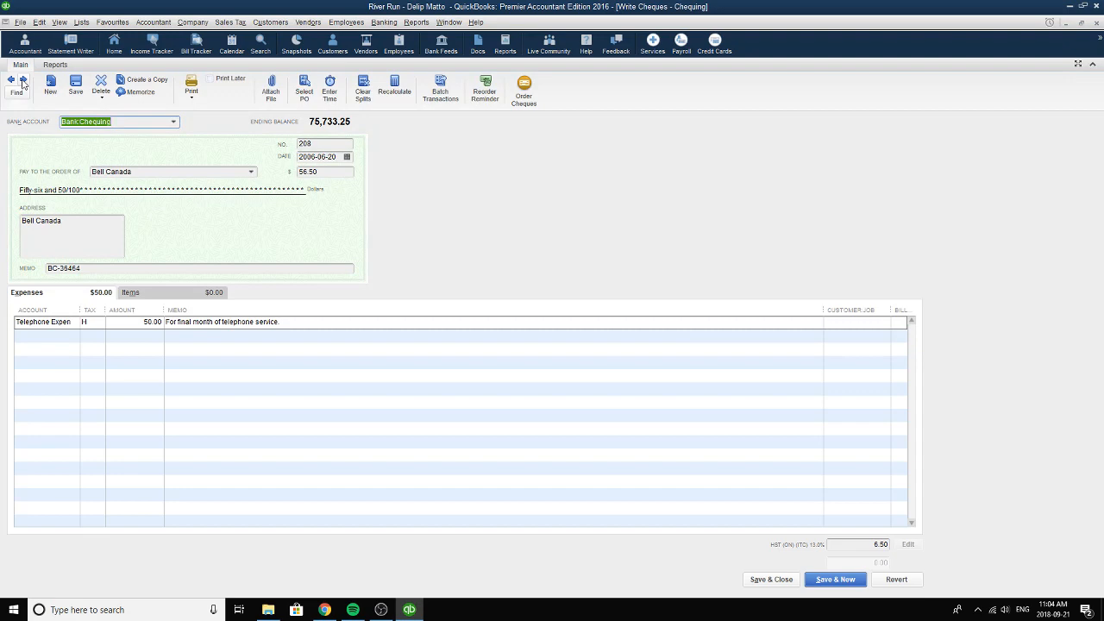
{"action": "left_click", "coordinate": [23, 80]}
{"action": "left_click", "coordinate": [23, 80]}
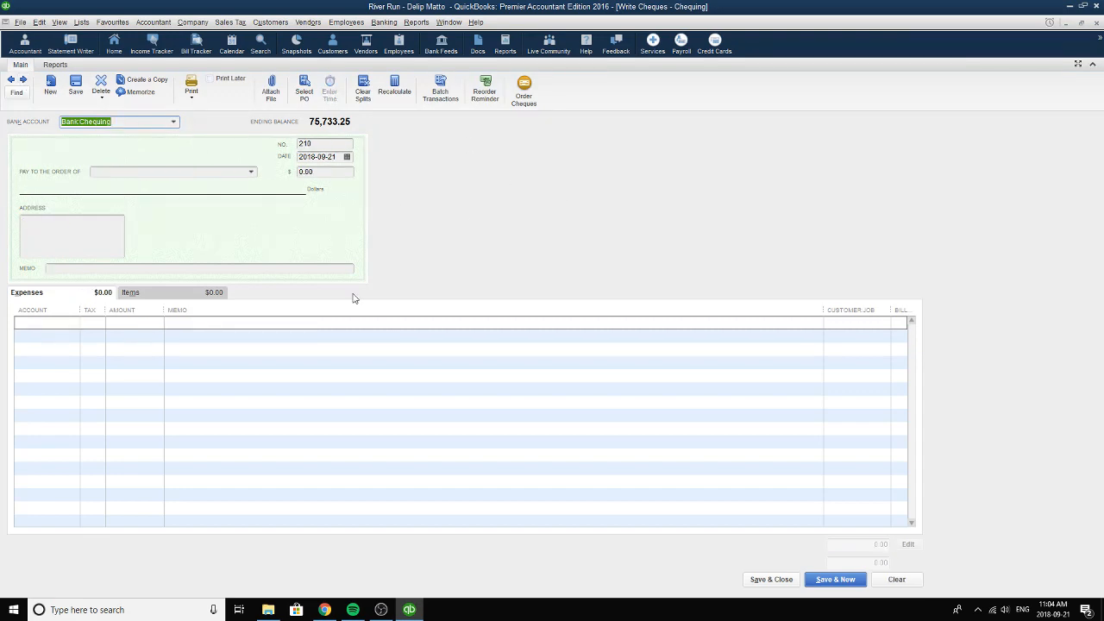
{"action": "left_click", "coordinate": [174, 123]}
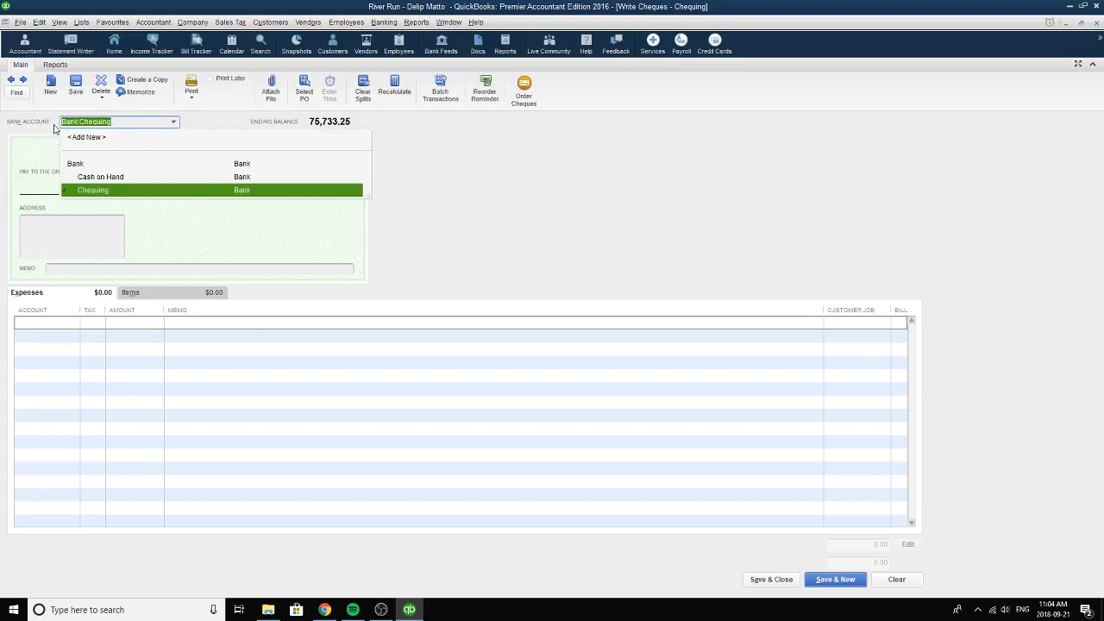
{"action": "left_click", "coordinate": [99, 176]}
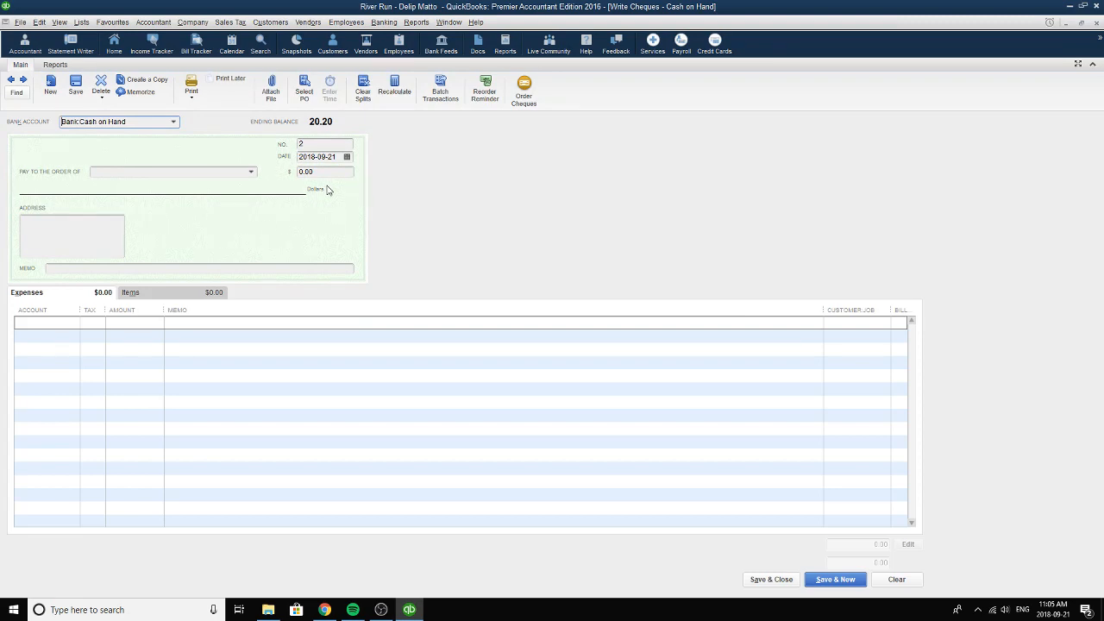
{"action": "key", "text": "XF86AudioNext"}
{"action": "left_click", "coordinate": [12, 81]}
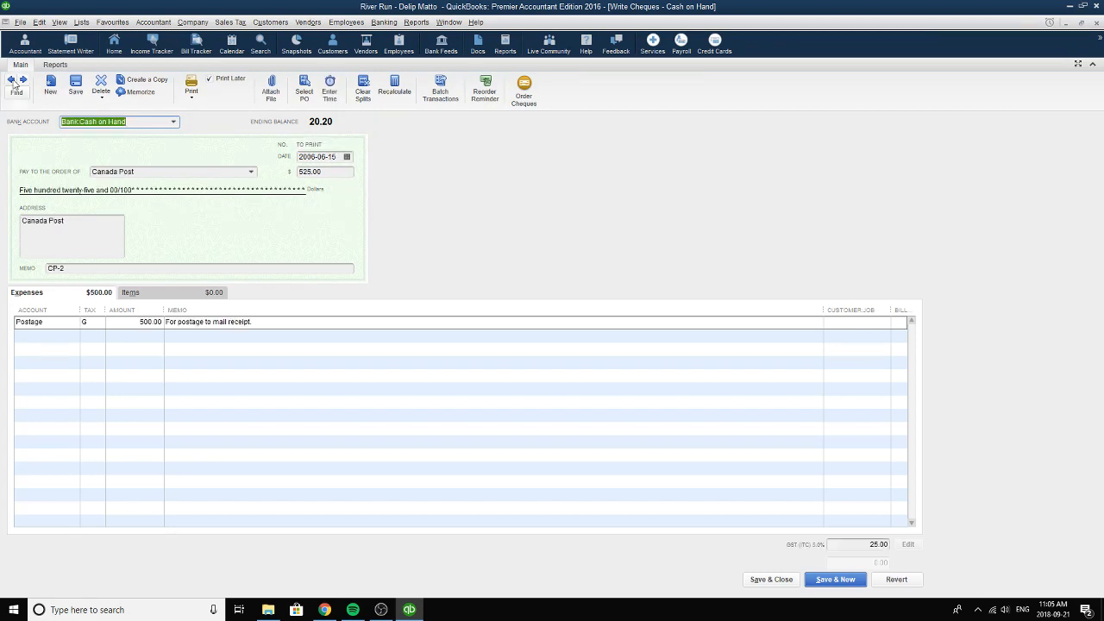
Set the postage cheque's payee to the vendor Canada Post and its date to 2006-06-15.
{"action": "left_click", "coordinate": [230, 173]}
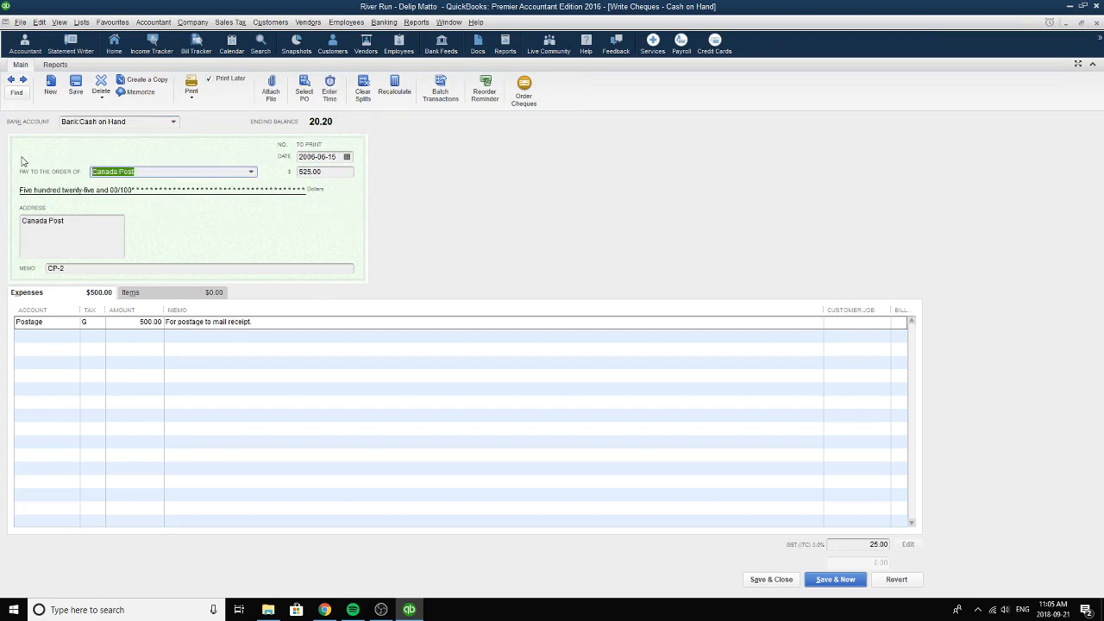
{"action": "left_click", "coordinate": [251, 172]}
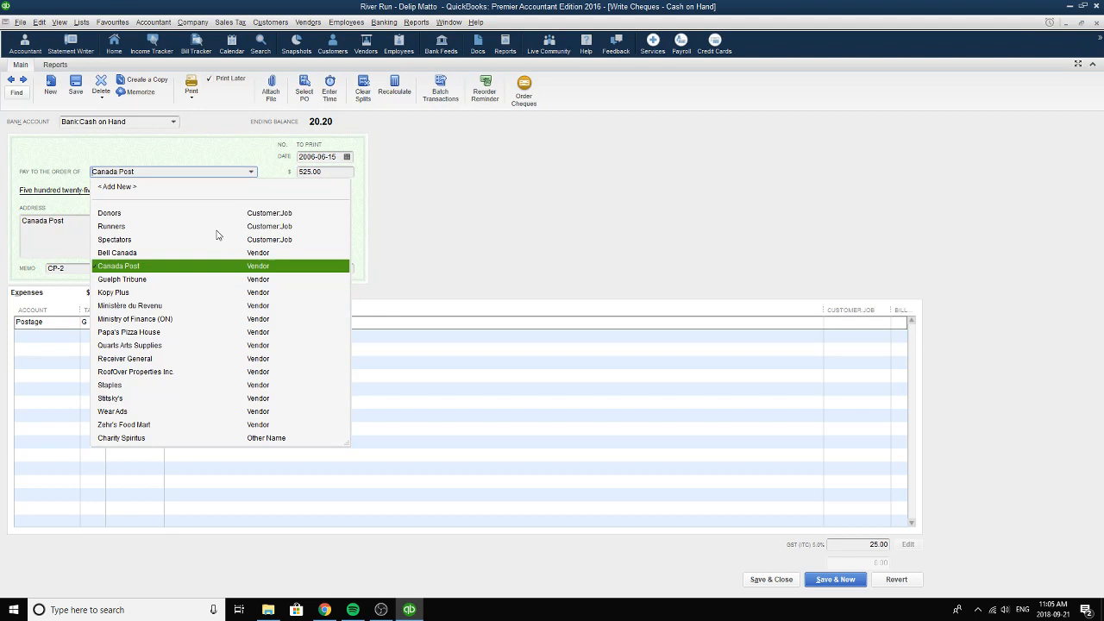
{"action": "left_click", "coordinate": [191, 270]}
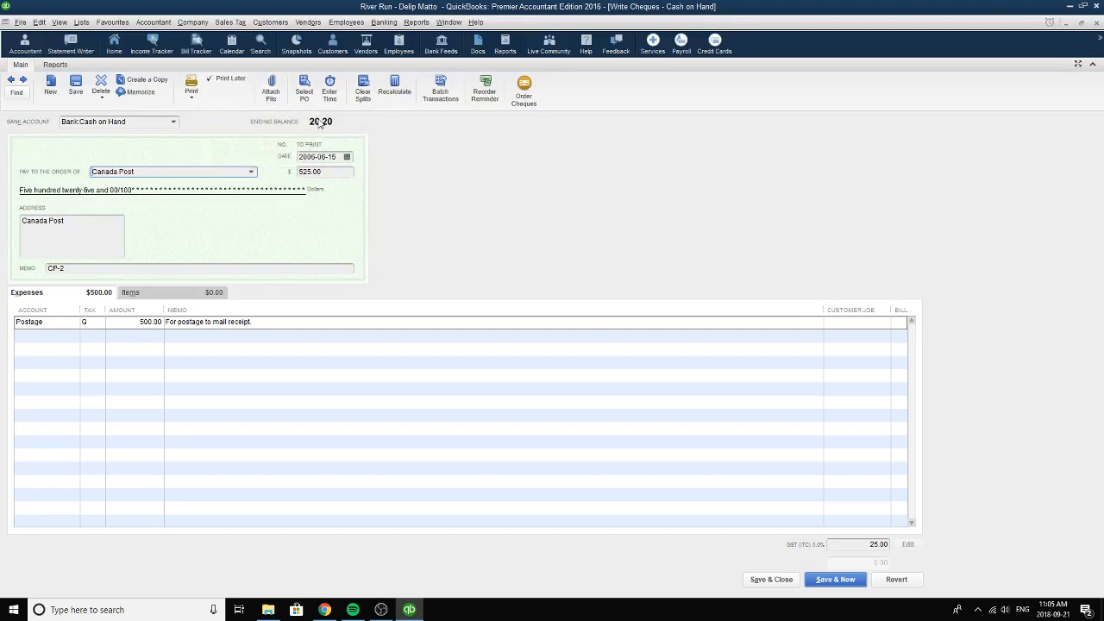
{"action": "left_click", "coordinate": [347, 157]}
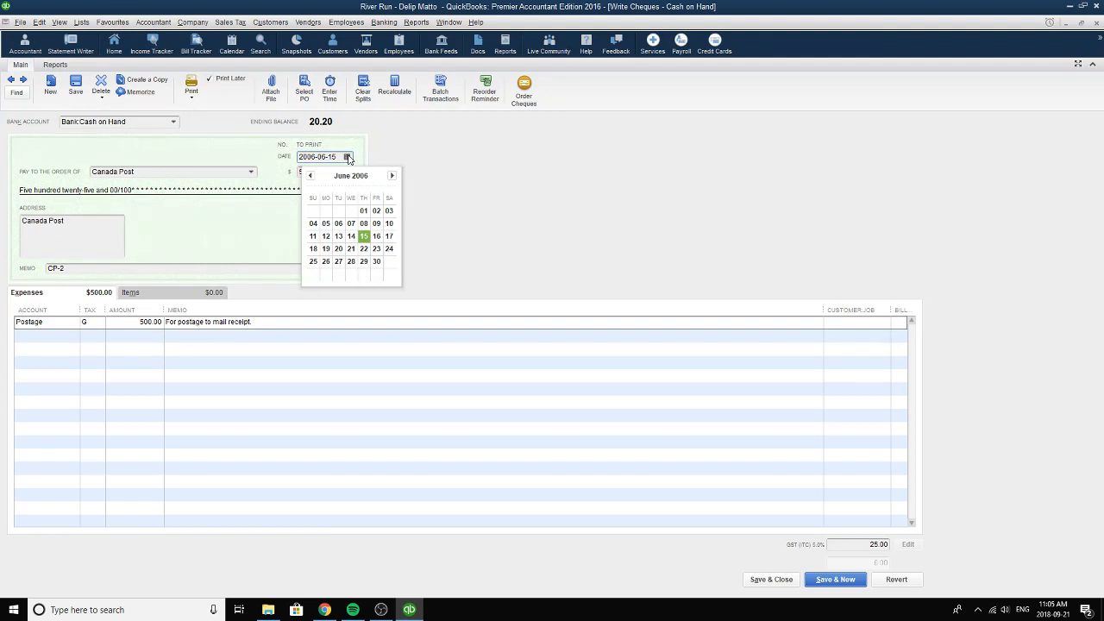
{"action": "left_click", "coordinate": [364, 237]}
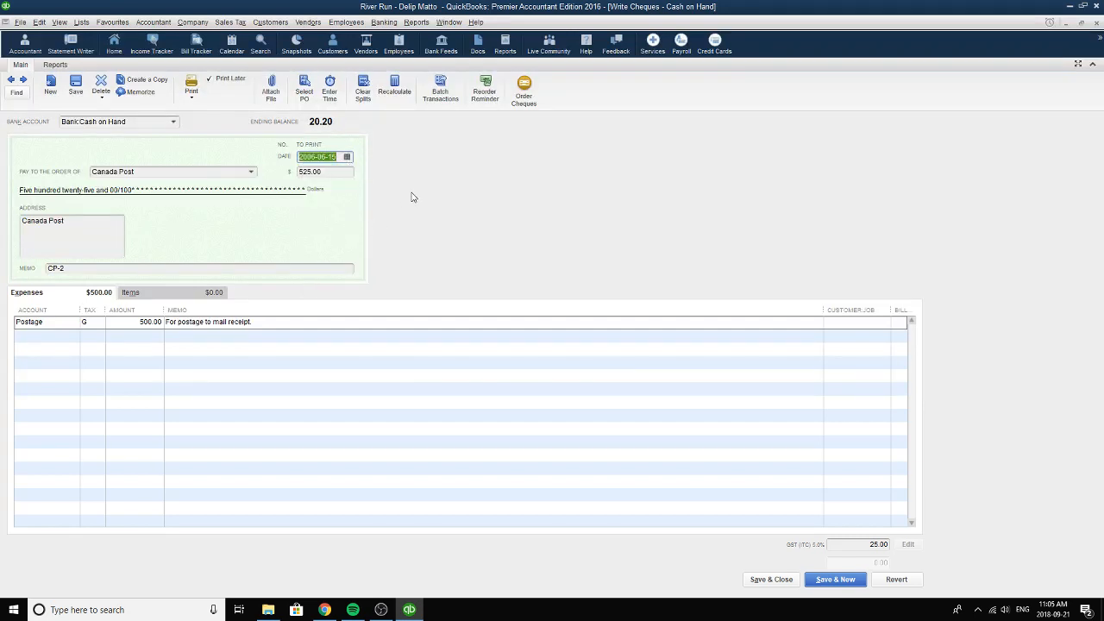
{"action": "left_click", "coordinate": [347, 156]}
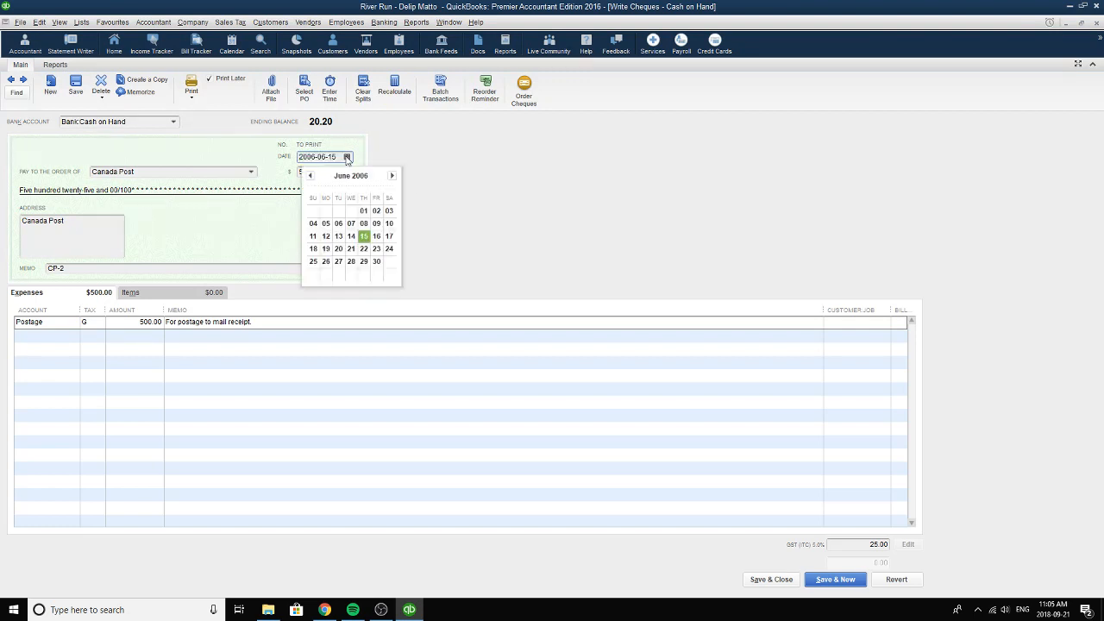
{"action": "left_click", "coordinate": [364, 237]}
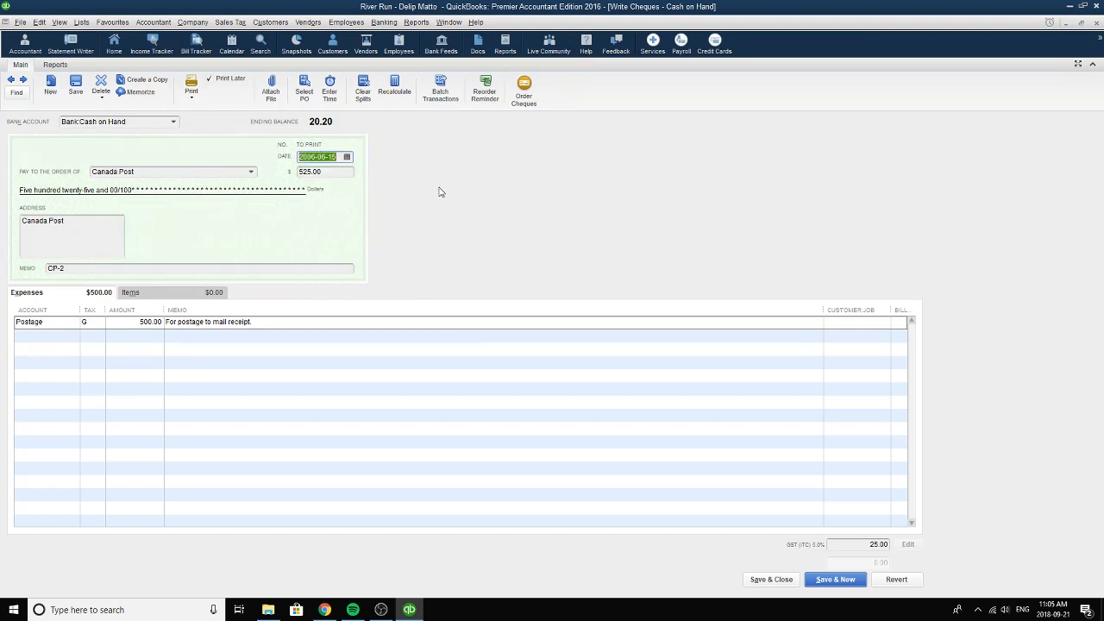
Check the Canada Post cheque's memo field and set the expense line's account to Postage.
{"action": "left_click", "coordinate": [97, 270]}
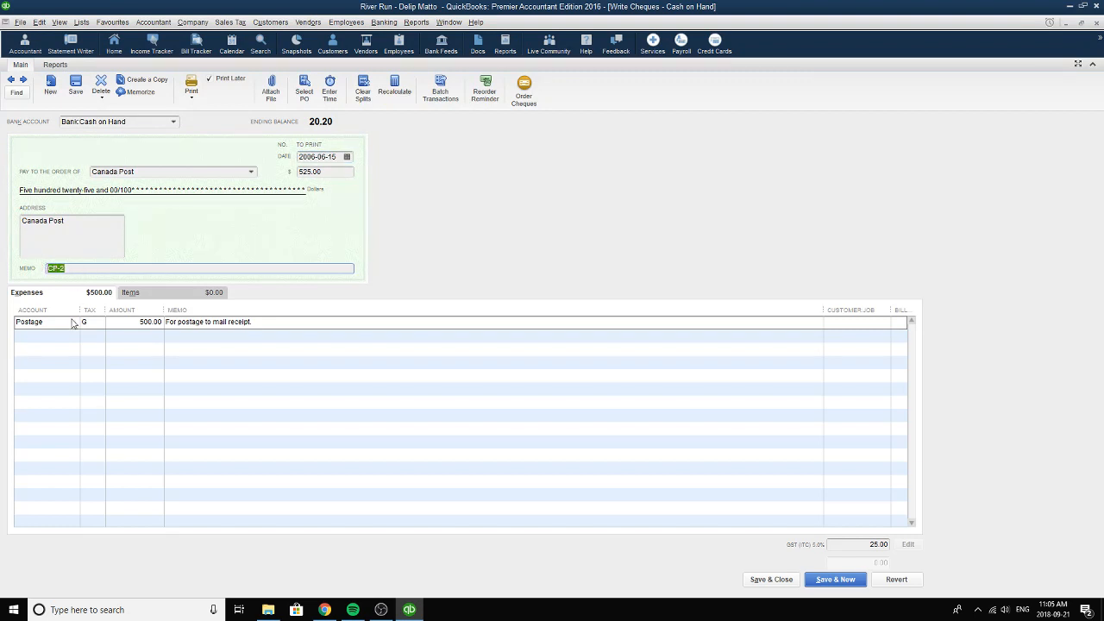
{"action": "left_click", "coordinate": [73, 321]}
{"action": "left_click", "coordinate": [73, 321]}
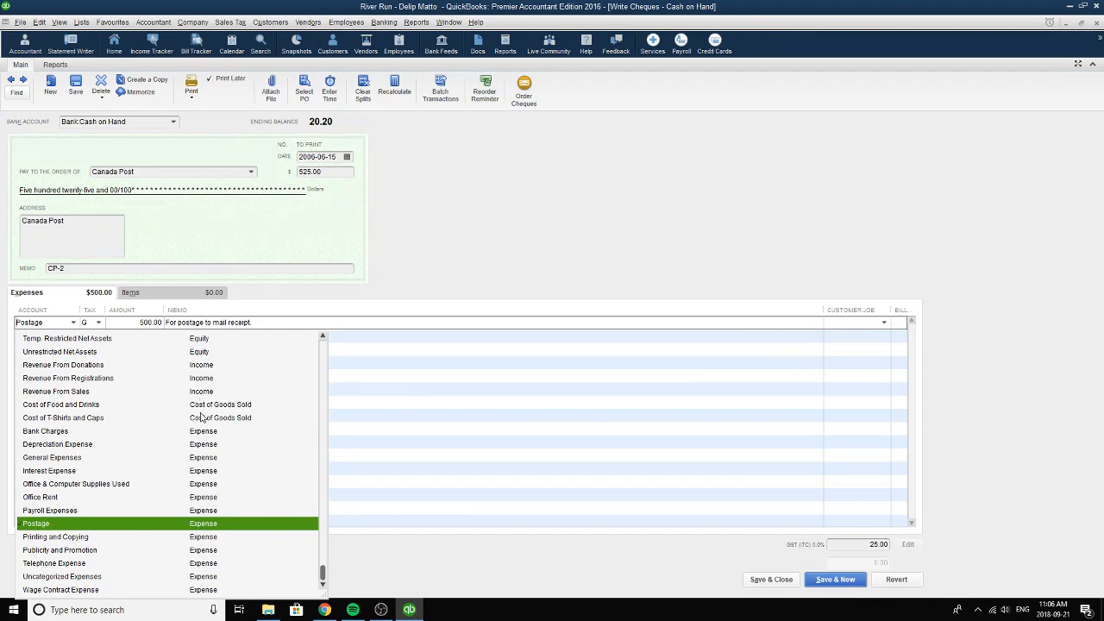
{"action": "left_click", "coordinate": [195, 523]}
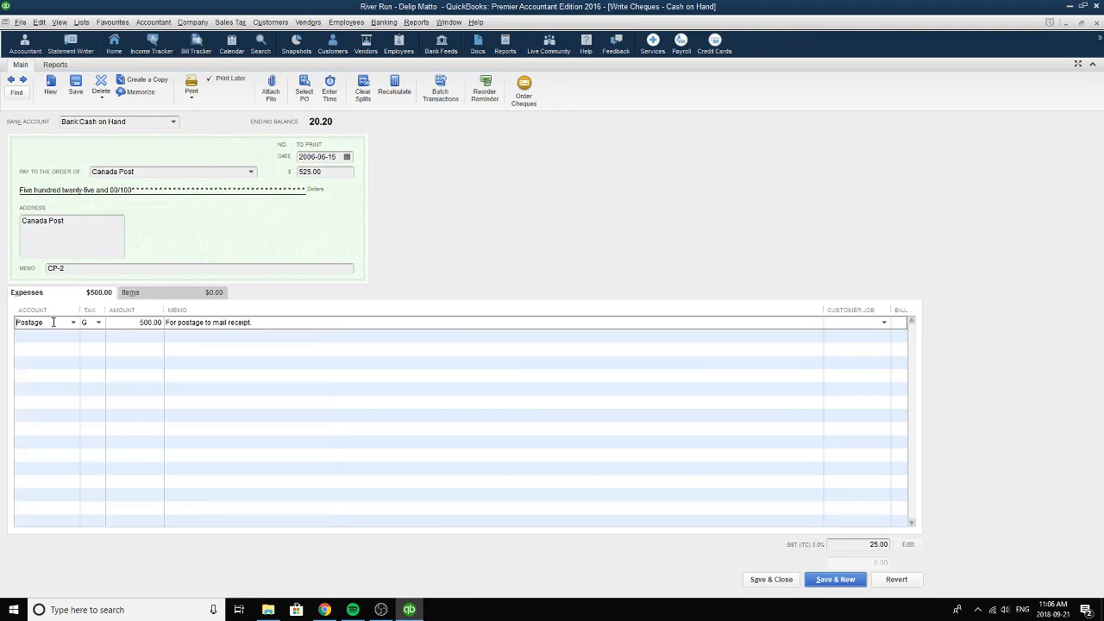
{"action": "left_click_drag", "start_coordinate": [54, 322], "coordinate": [2, 319]}
Set the Postage line's tax code to G for GST Only and check its amount field.
{"action": "left_click", "coordinate": [97, 323]}
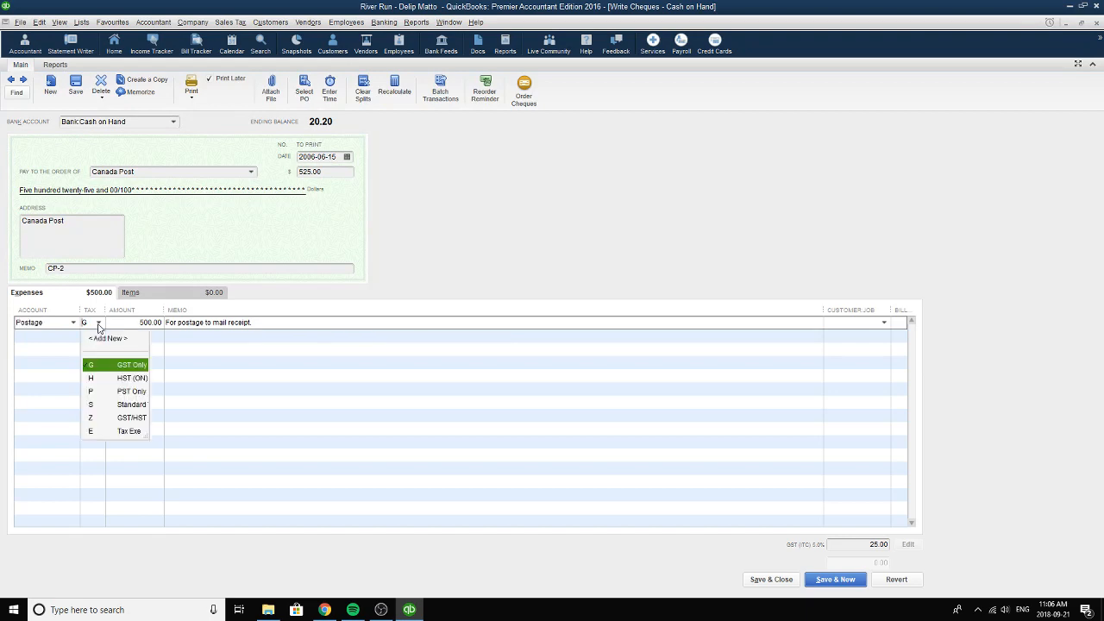
{"action": "left_click", "coordinate": [100, 365]}
{"action": "key", "text": "Tab"}
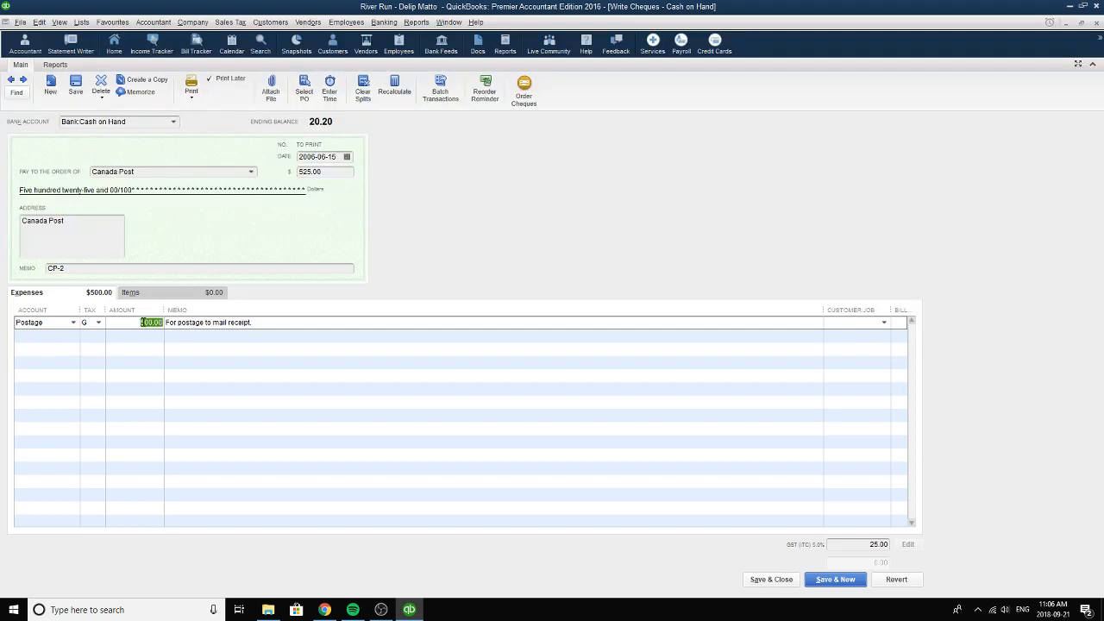
Reselect tax code G on the Postage line and check the line's memo and the cheque's amount field.
{"action": "left_click", "coordinate": [98, 324]}
{"action": "left_click", "coordinate": [100, 366]}
{"action": "left_click", "coordinate": [276, 326]}
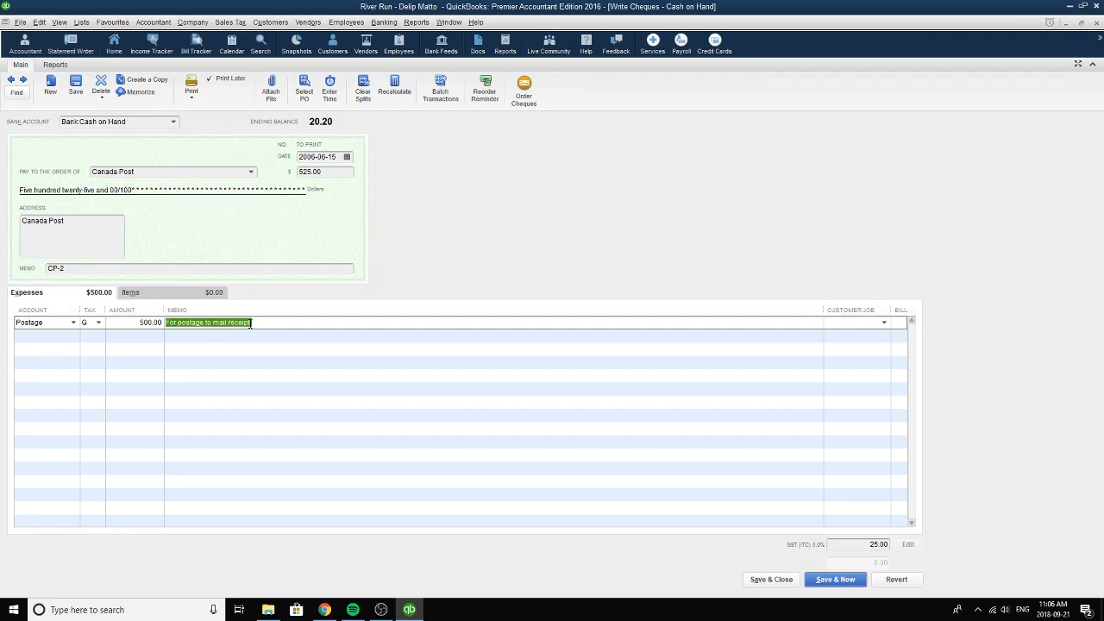
{"action": "left_click", "coordinate": [251, 324]}
{"action": "left_click", "coordinate": [336, 175]}
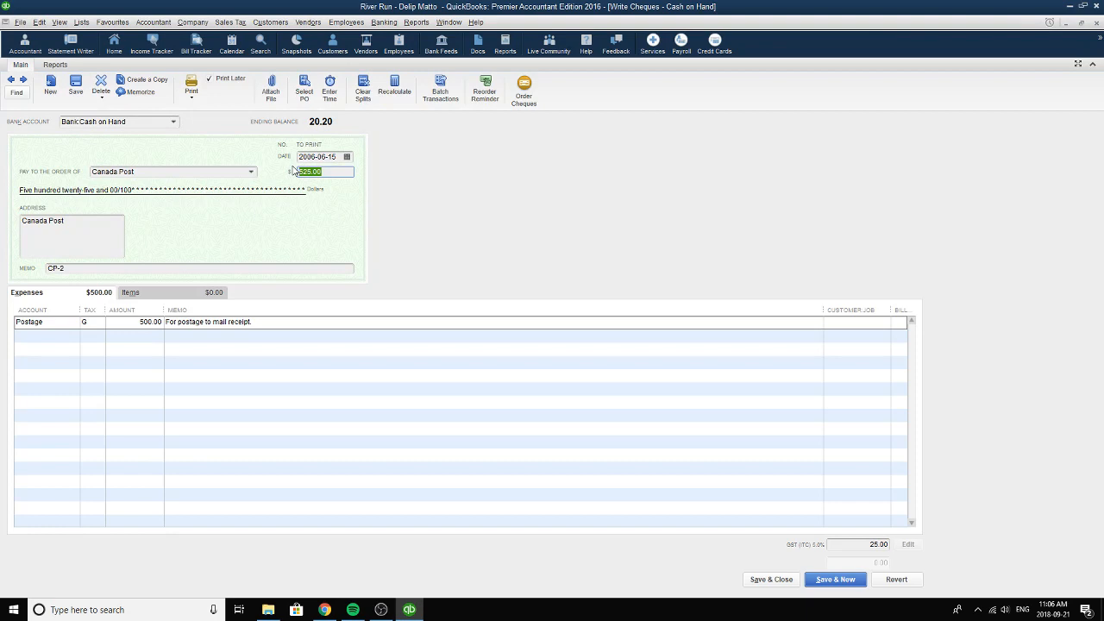
Pick 2006-06-15 as the Canada Post cheque's date and close the cheque.
{"action": "left_click", "coordinate": [346, 157]}
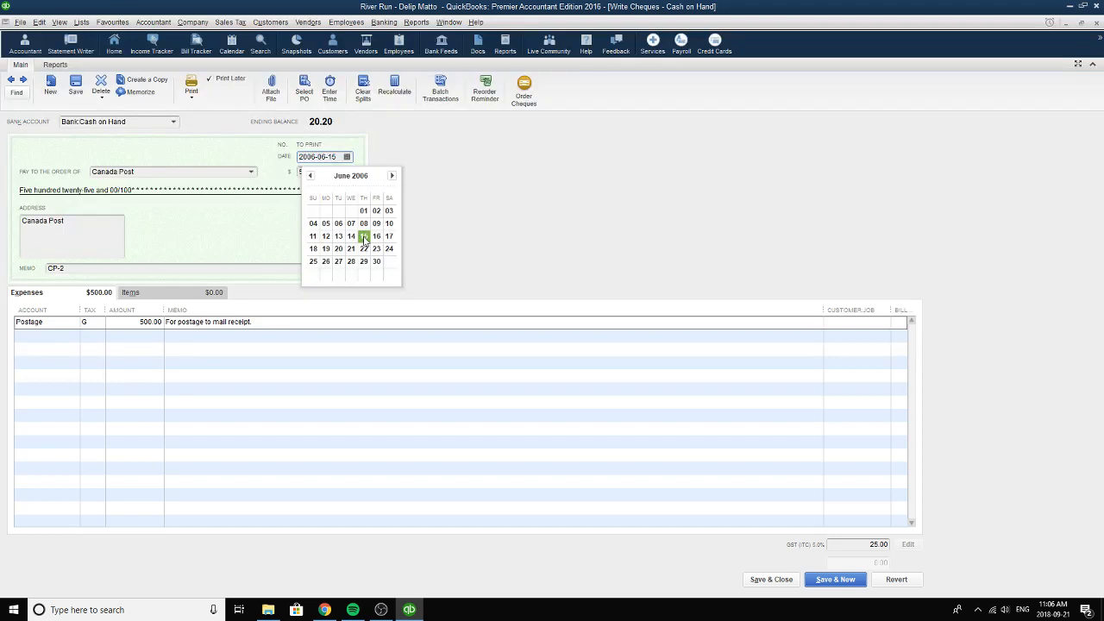
{"action": "left_click", "coordinate": [364, 236]}
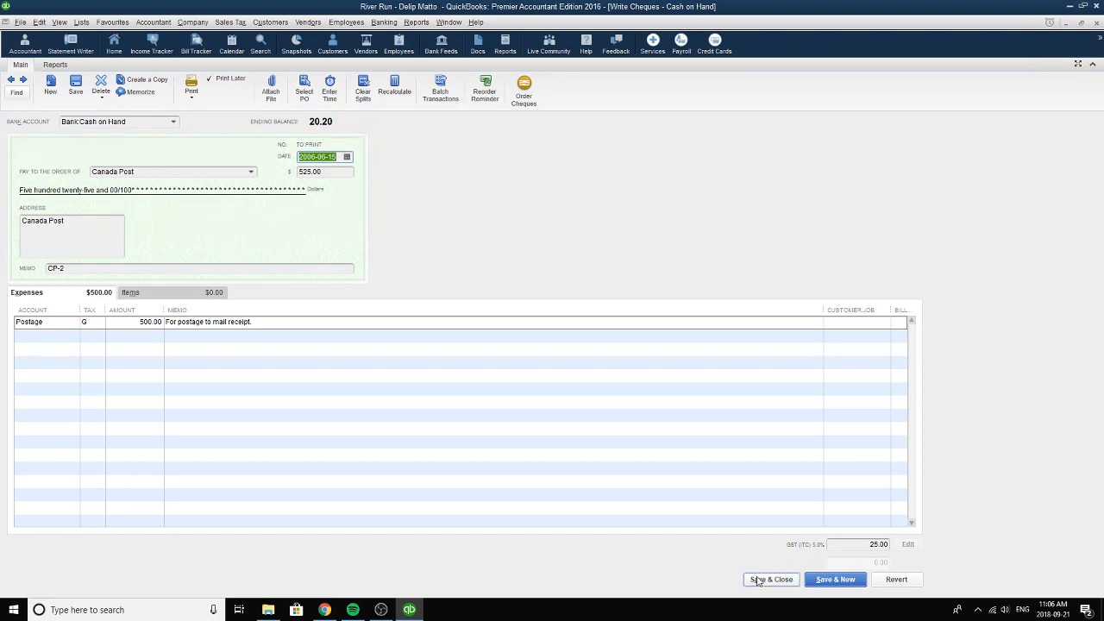
{"action": "left_click", "coordinate": [1096, 24]}
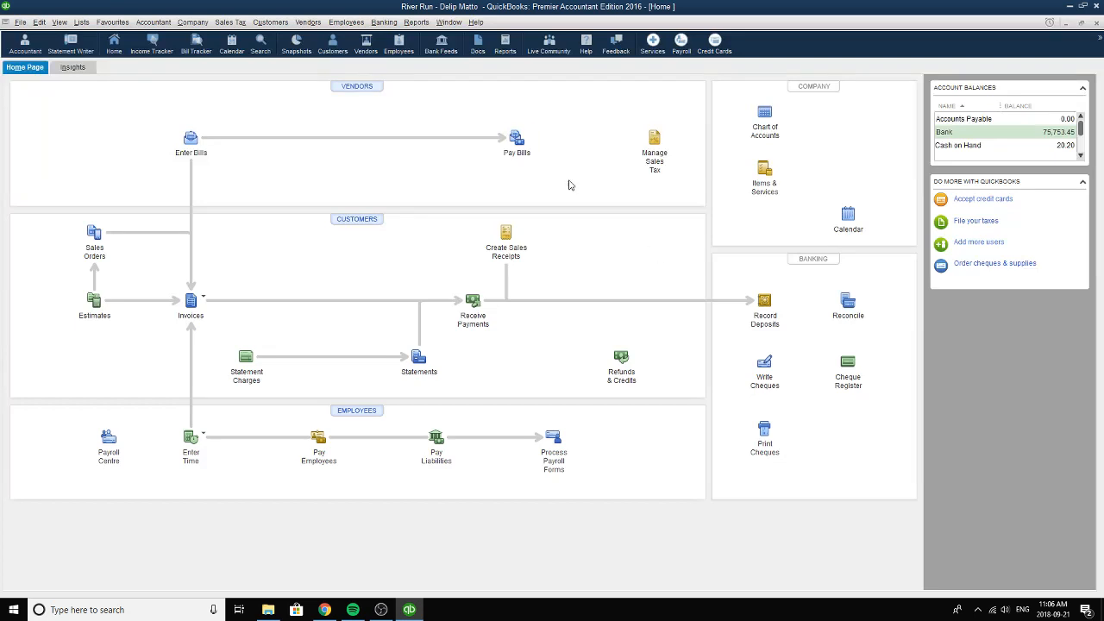
Open the Trial Balance report from the Accountant & Taxes reports.
{"action": "left_click", "coordinate": [414, 23]}
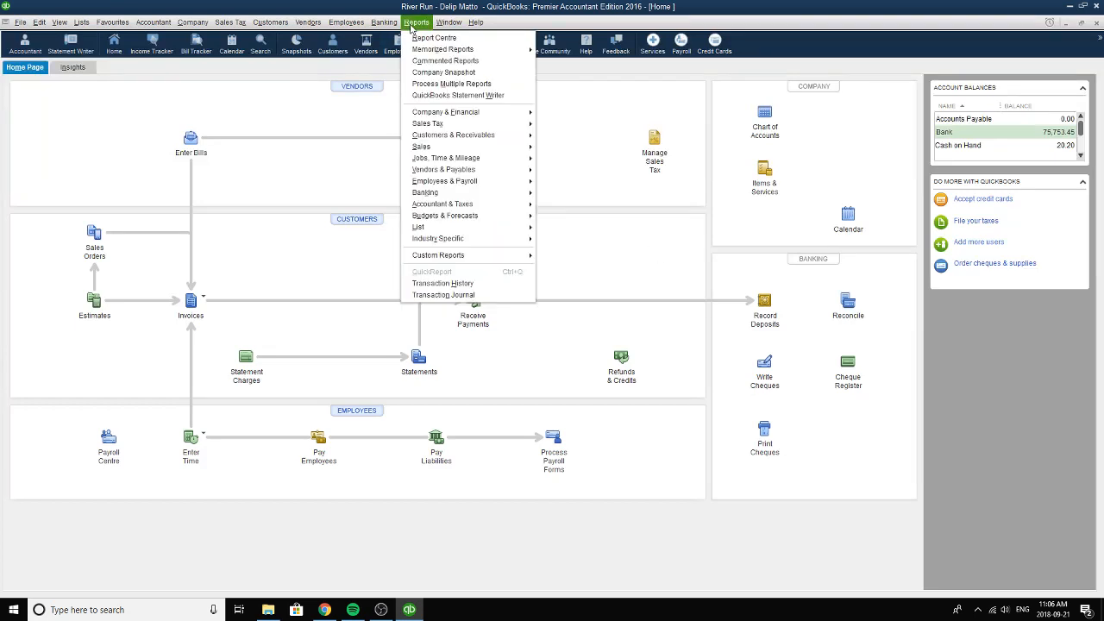
{"action": "mouse_move", "coordinate": [483, 113]}
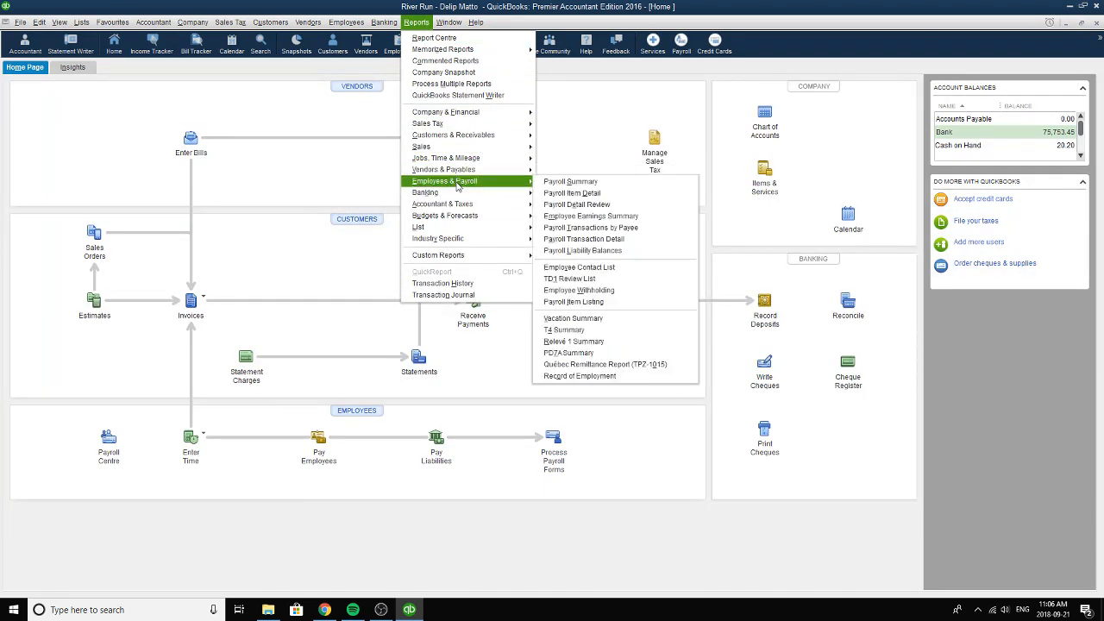
{"action": "mouse_move", "coordinate": [463, 204]}
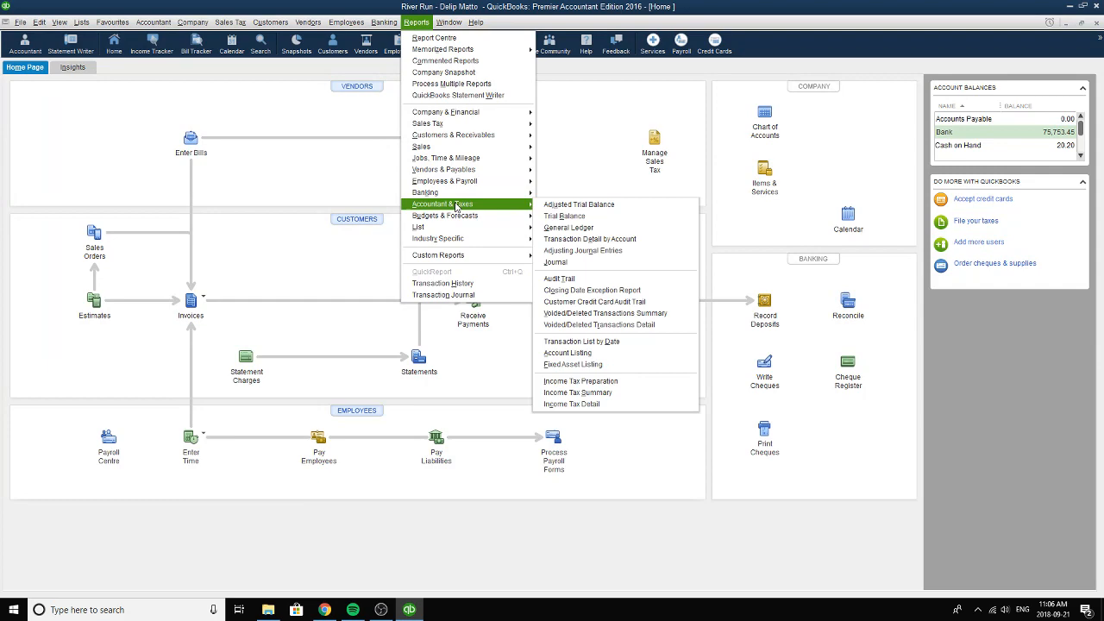
{"action": "left_click", "coordinate": [586, 221]}
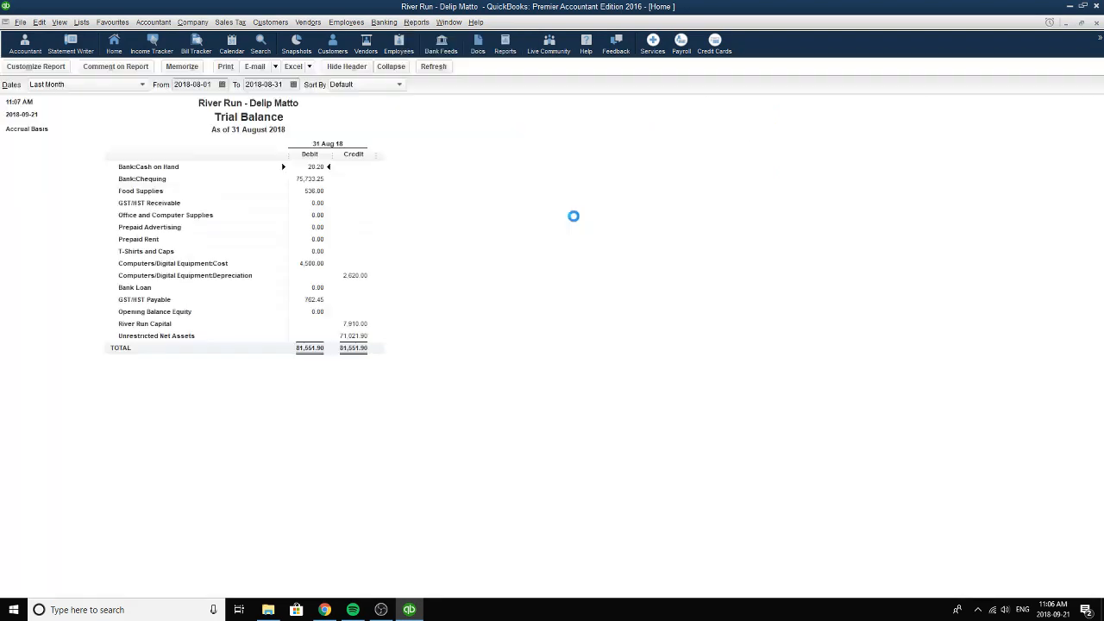
Set the Trial Balance report's start date to 2006-01-01.
{"action": "left_click", "coordinate": [197, 84]}
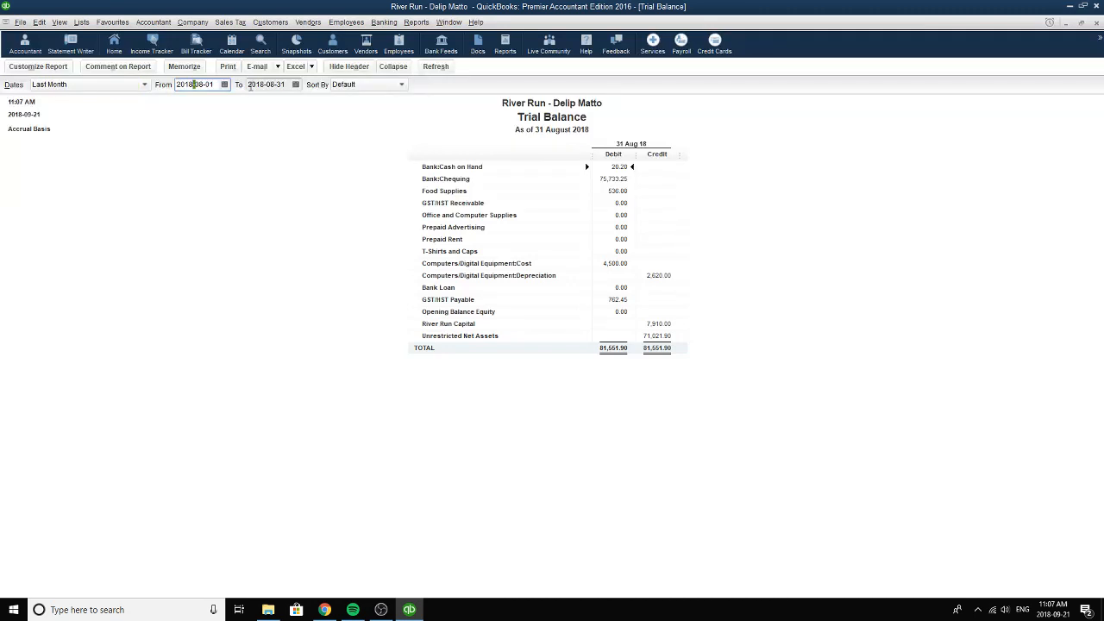
{"action": "key", "text": "BackSpace"}
{"action": "key", "text": "BackSpace"}
{"action": "type", "text": "06"}
{"action": "left_click", "coordinate": [225, 84]}
{"action": "left_click", "coordinate": [188, 104]}
{"action": "left_click", "coordinate": [188, 104]}
{"action": "left_click", "coordinate": [188, 104]}
{"action": "left_click", "coordinate": [188, 104]}
{"action": "left_click", "coordinate": [188, 105]}
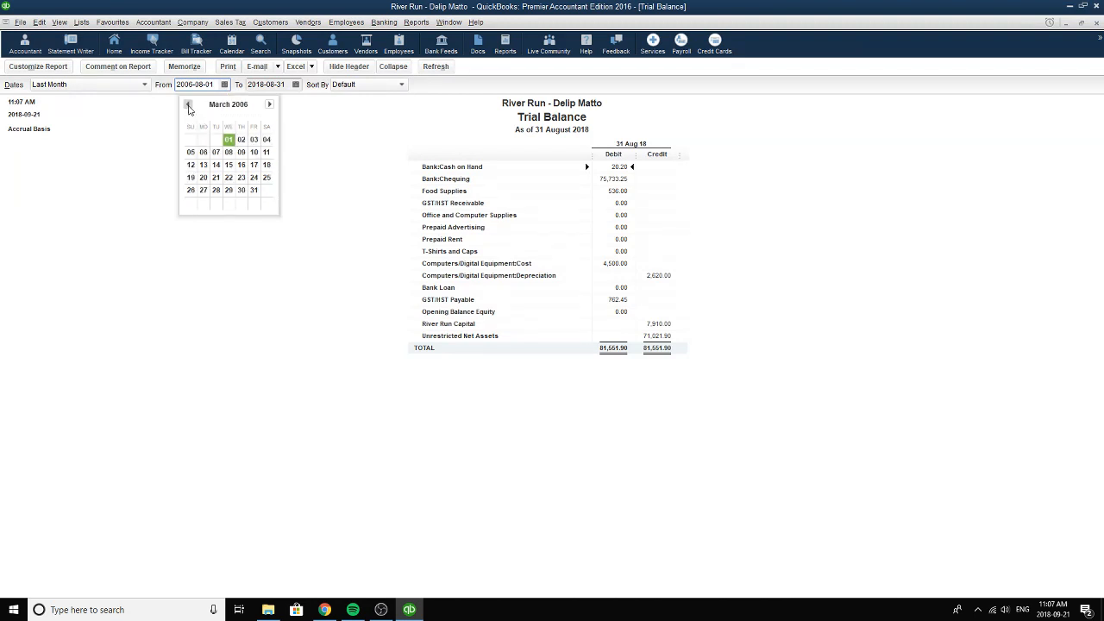
{"action": "left_click", "coordinate": [188, 104]}
{"action": "left_click", "coordinate": [188, 104]}
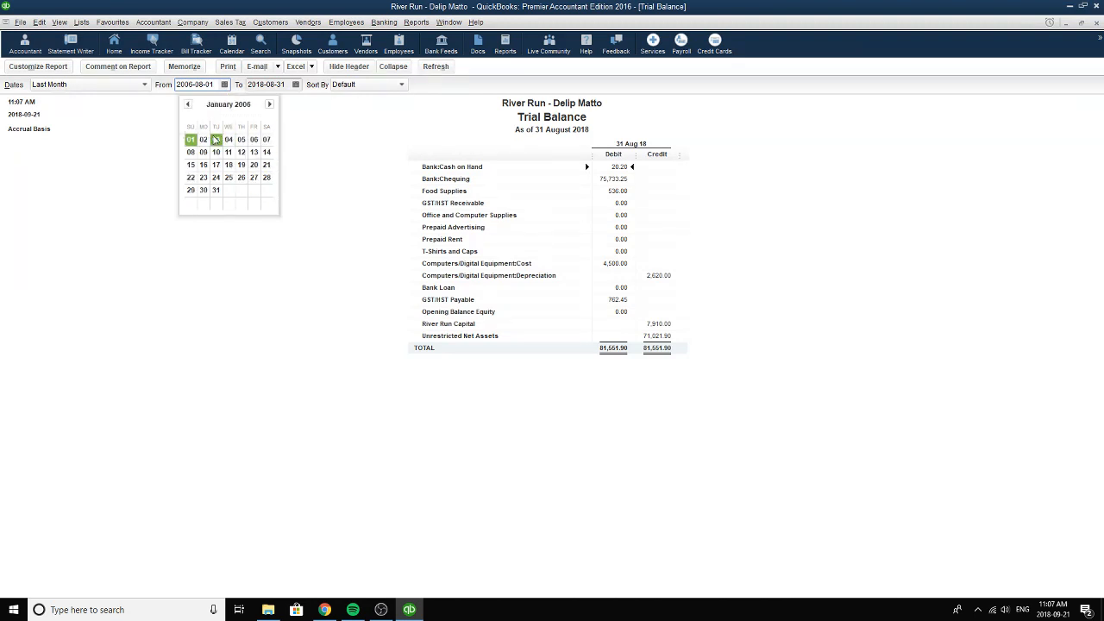
{"action": "left_click", "coordinate": [191, 139]}
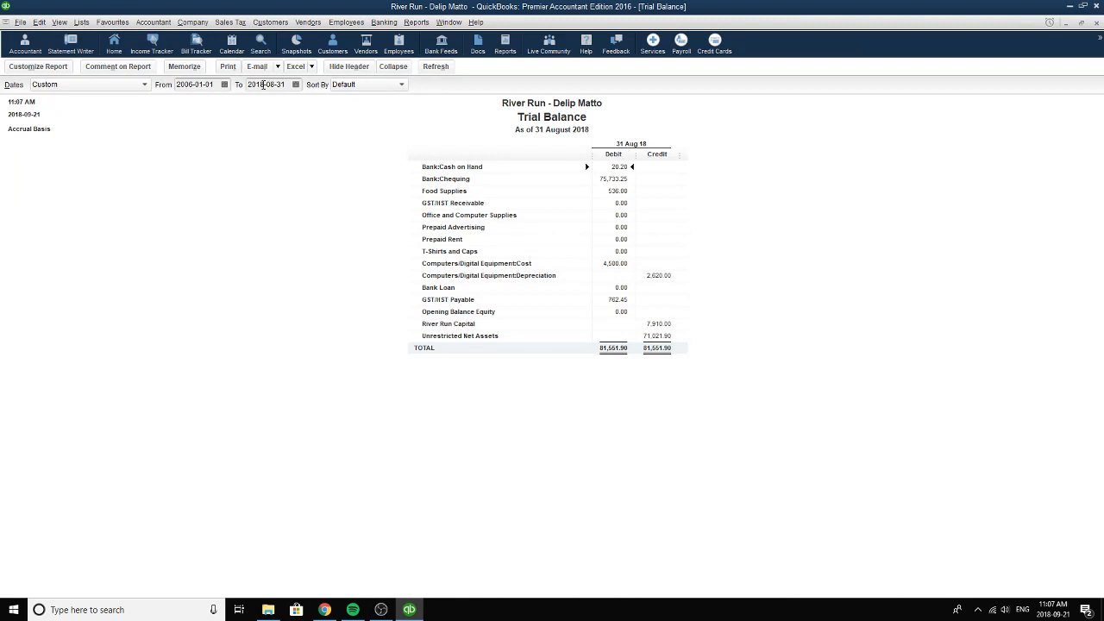
Set the Trial Balance report's end date to 2006-06-15.
{"action": "left_click", "coordinate": [286, 86]}
{"action": "key", "text": "BackSpace"}
{"action": "key", "text": "BackSpace"}
{"action": "type", "text": "06"}
{"action": "left_click", "coordinate": [295, 84]}
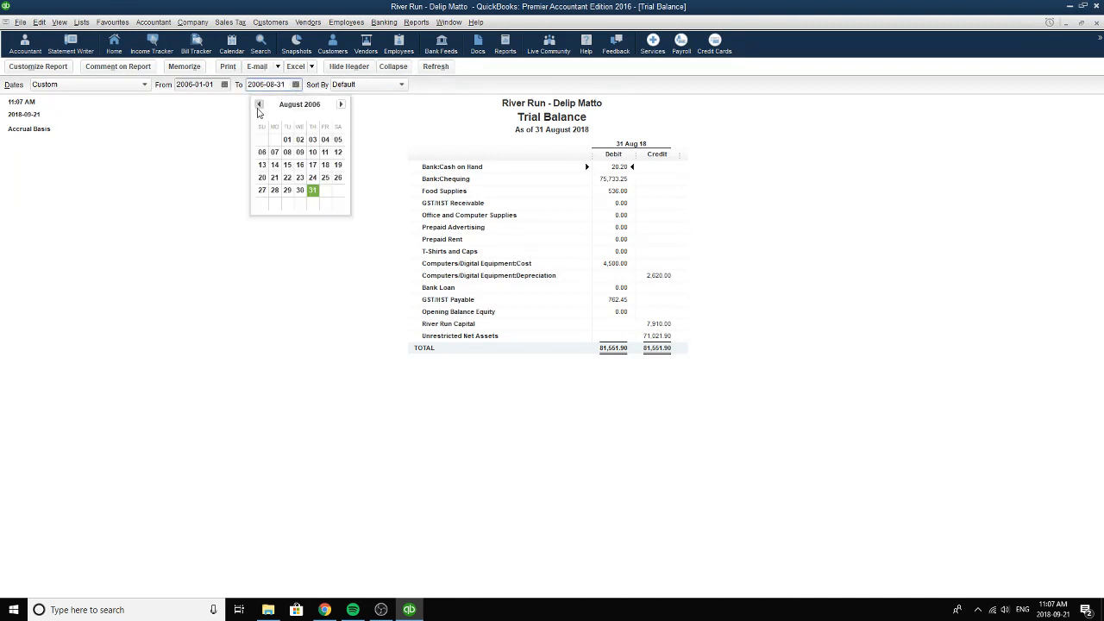
{"action": "left_click", "coordinate": [258, 103]}
{"action": "left_click", "coordinate": [258, 103]}
{"action": "left_click", "coordinate": [258, 103]}
{"action": "left_click", "coordinate": [340, 104]}
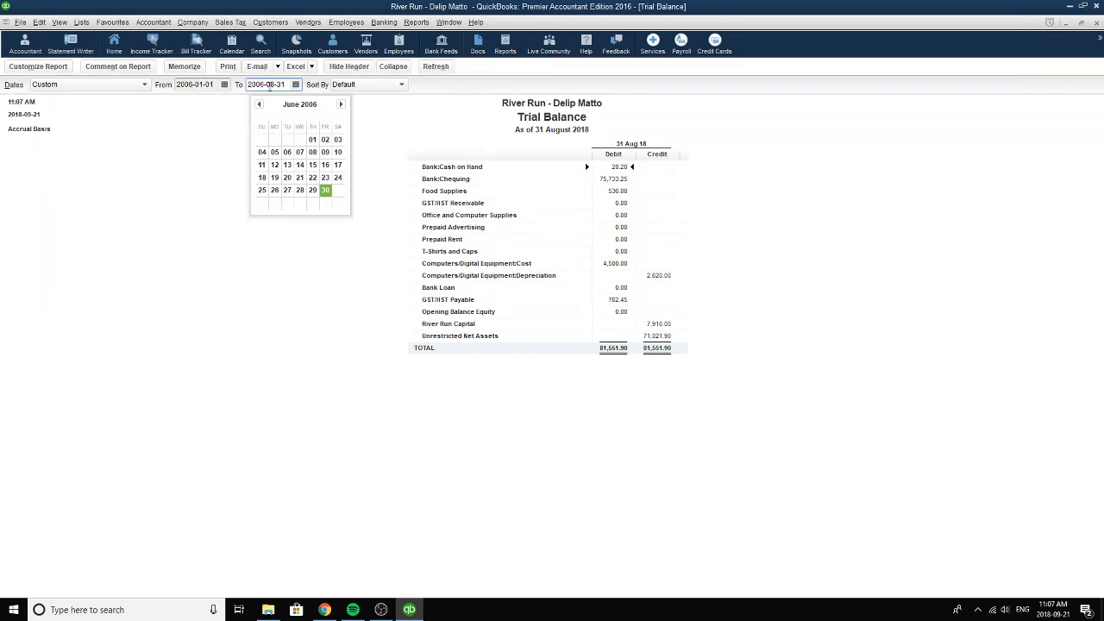
{"action": "left_click", "coordinate": [311, 166]}
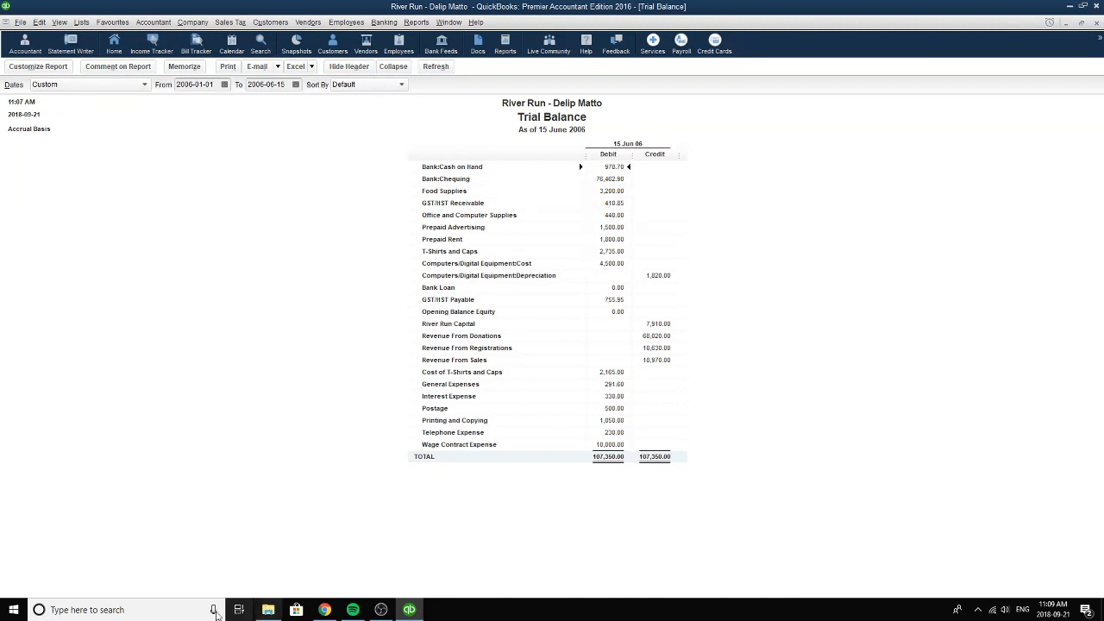
Launch the Windows Calculator and place it clear of the trial balance figures.
{"action": "left_click", "coordinate": [188, 610]}
{"action": "type", "text": "calc"}
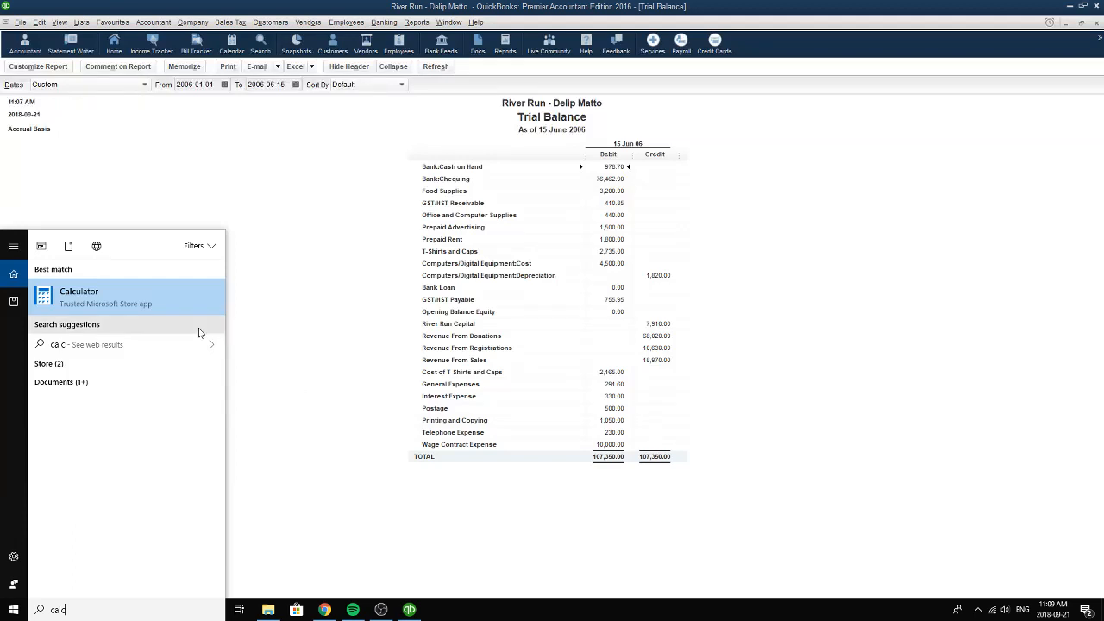
{"action": "left_click", "coordinate": [155, 297]}
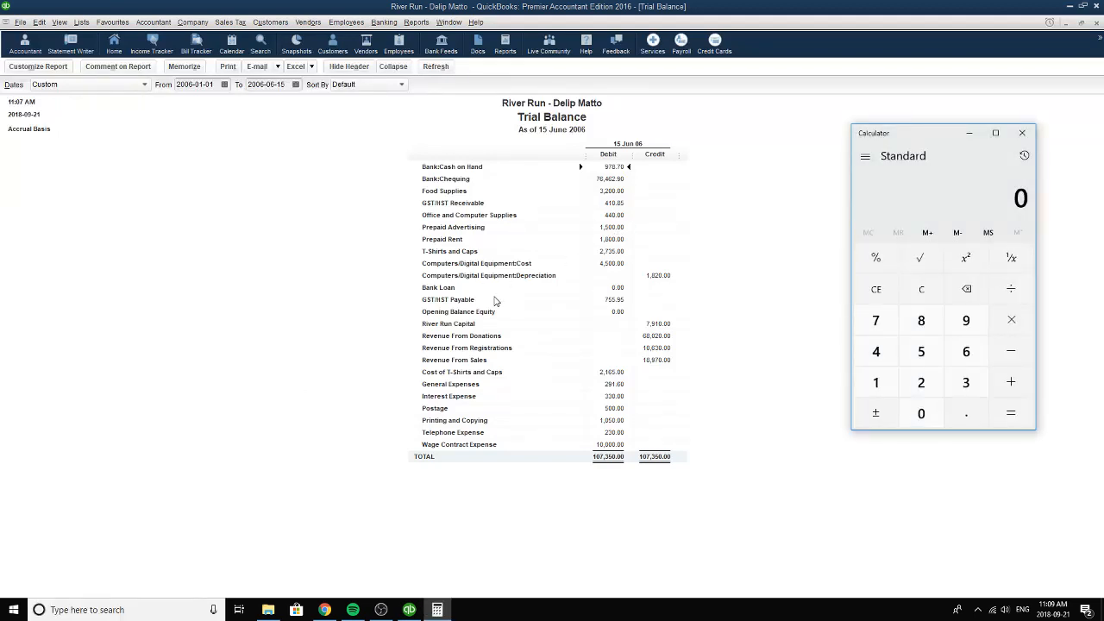
{"action": "left_click_drag", "start_coordinate": [922, 133], "coordinate": [946, 132]}
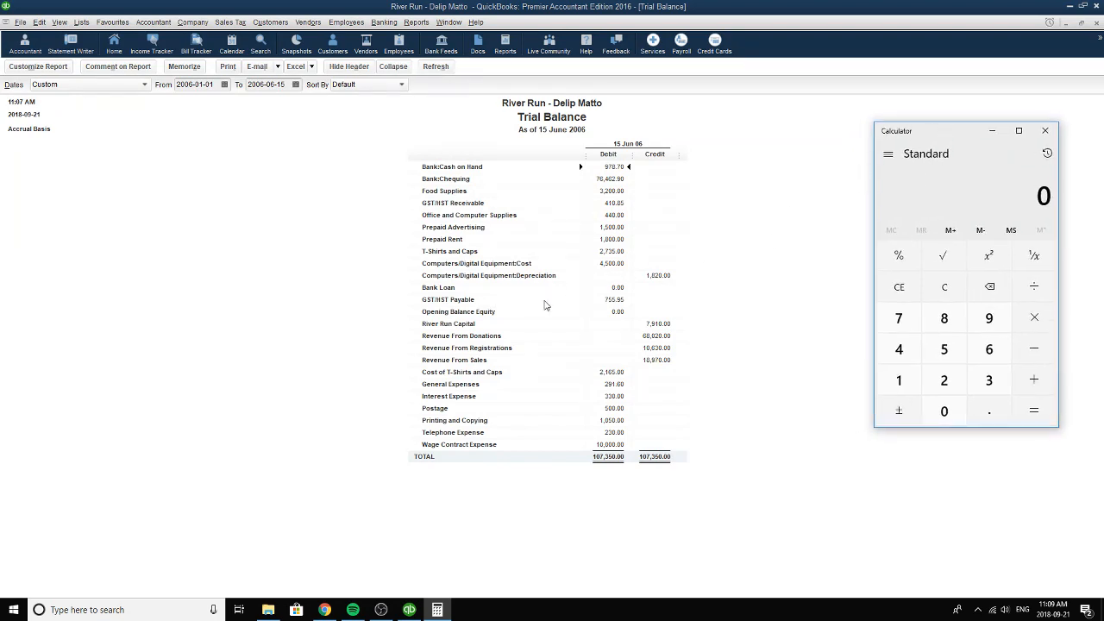
Open the transactions behind the GST/HST Payable balance and bring the Calculator back beside the report.
{"action": "left_click", "coordinate": [550, 303]}
{"action": "double_click", "coordinate": [609, 299]}
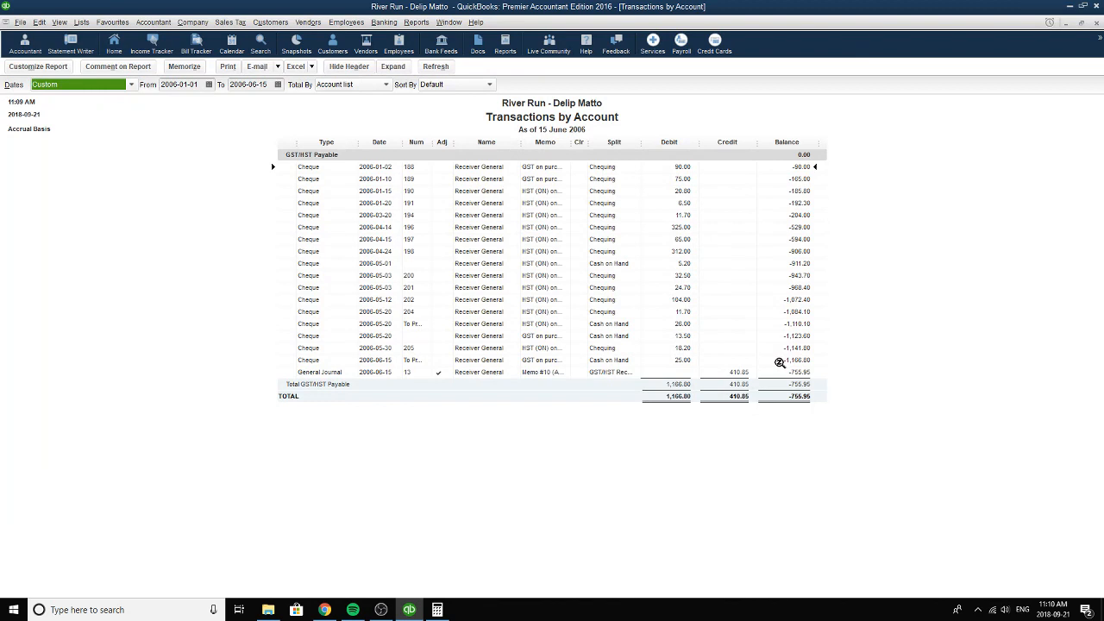
{"action": "left_click", "coordinate": [439, 610]}
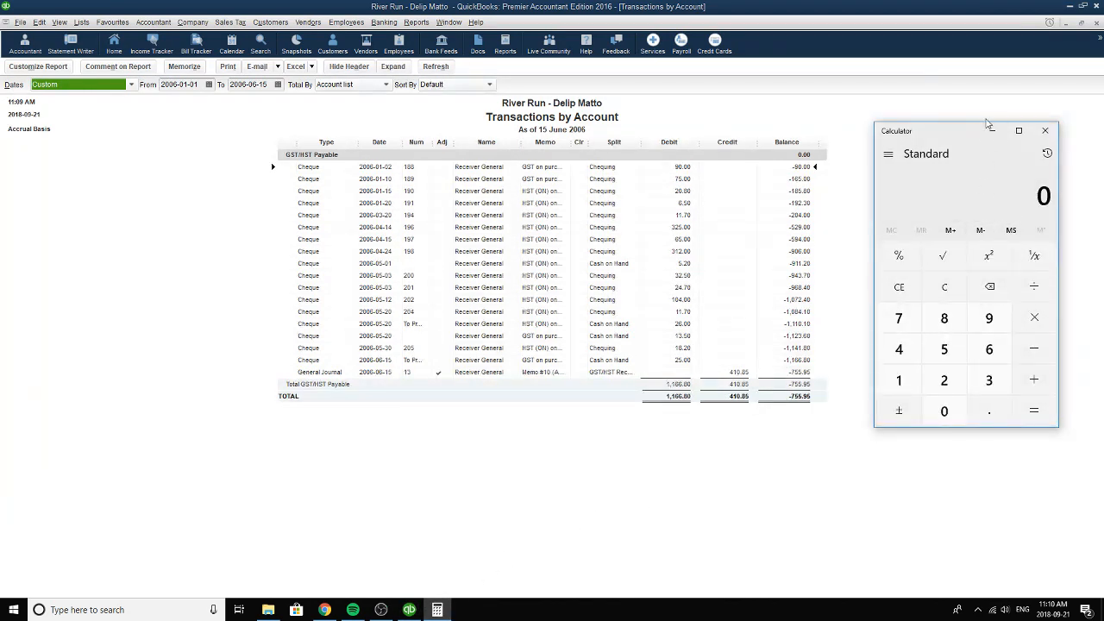
{"action": "left_click_drag", "start_coordinate": [948, 140], "coordinate": [1000, 136]}
{"action": "left_click", "coordinate": [950, 313]}
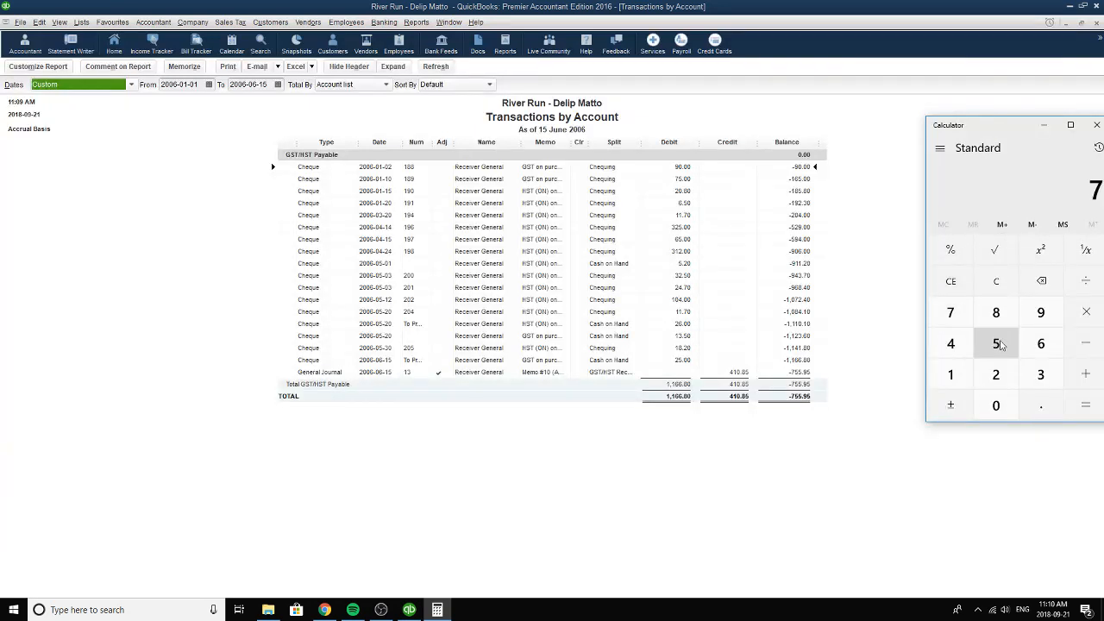
{"action": "left_click", "coordinate": [996, 343]}
{"action": "left_click", "coordinate": [996, 343]}
{"action": "left_click", "coordinate": [1041, 405]}
{"action": "left_click", "coordinate": [1041, 312]}
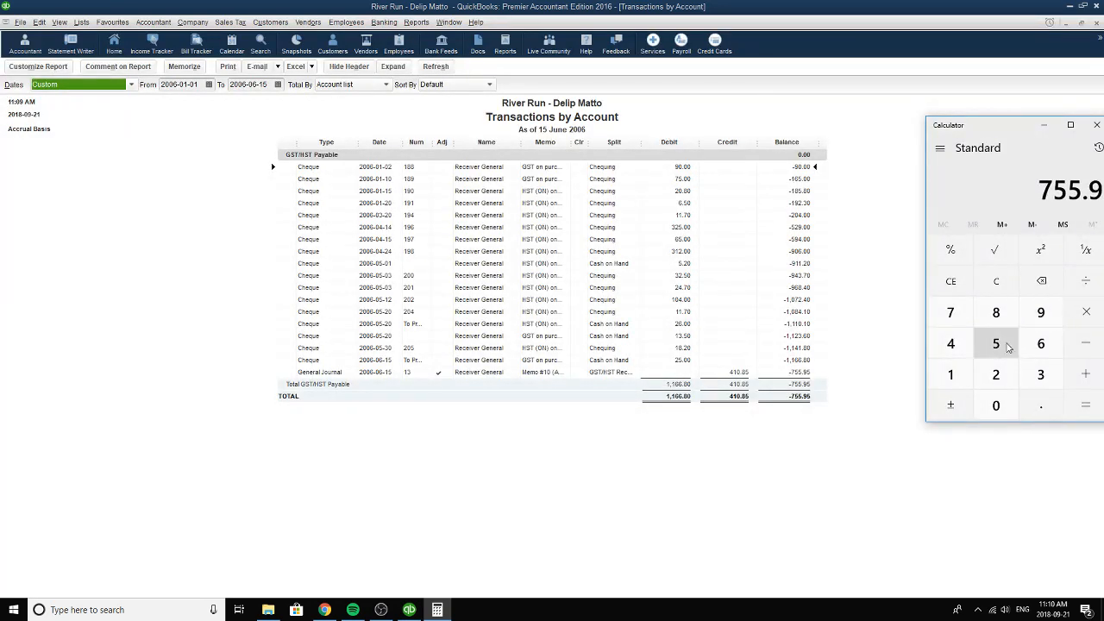
{"action": "left_click", "coordinate": [996, 344]}
{"action": "left_click_drag", "start_coordinate": [1011, 129], "coordinate": [921, 112]}
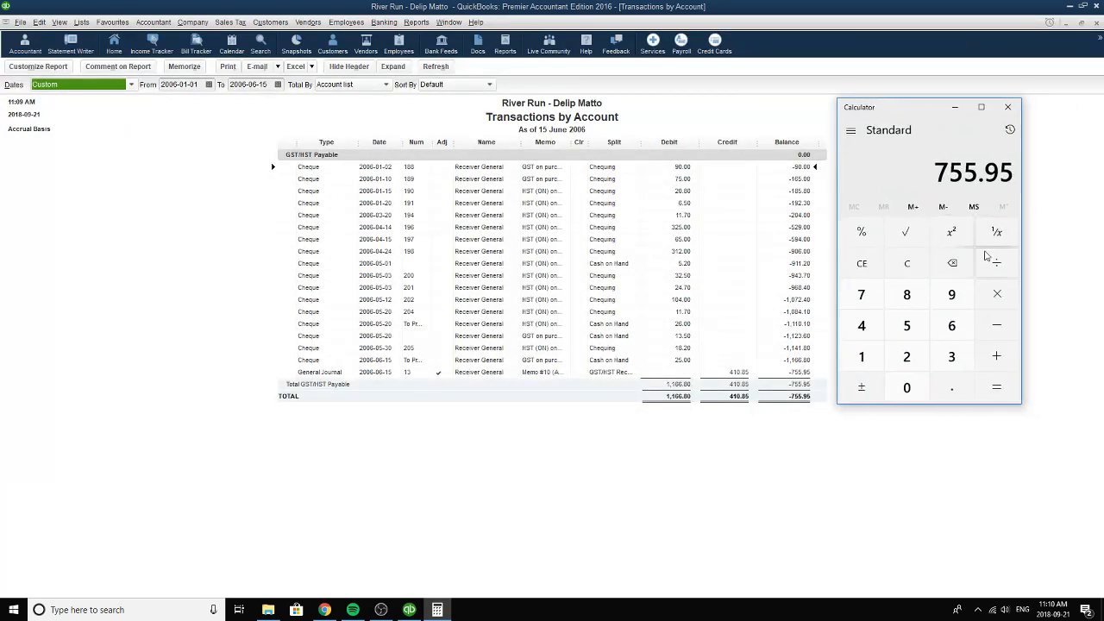
{"action": "left_click", "coordinate": [861, 263]}
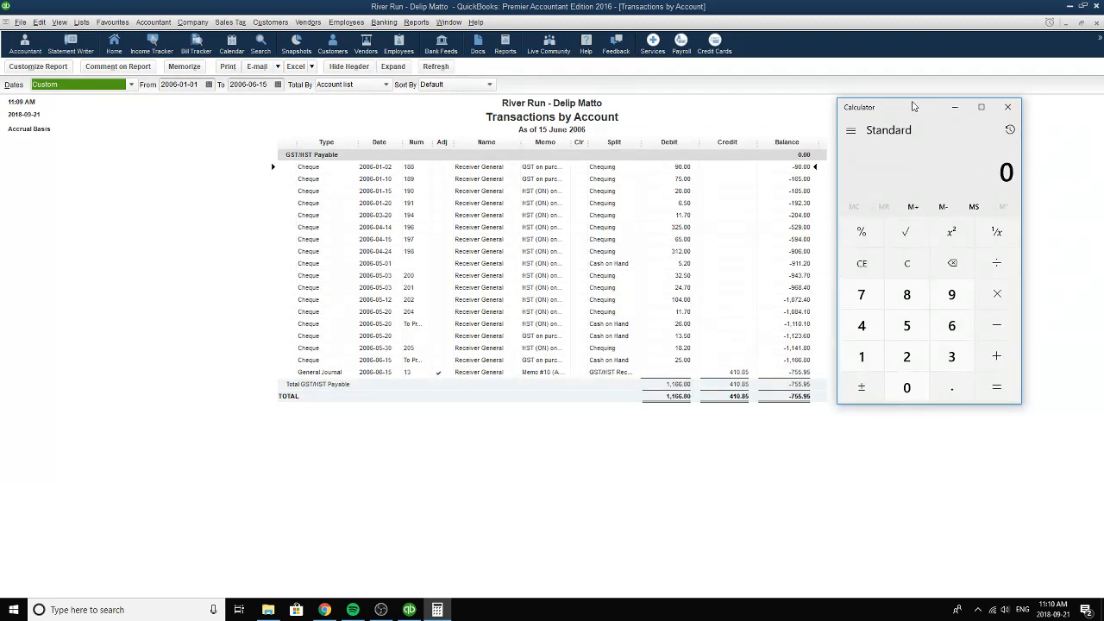
{"action": "left_click_drag", "start_coordinate": [902, 109], "coordinate": [916, 112]}
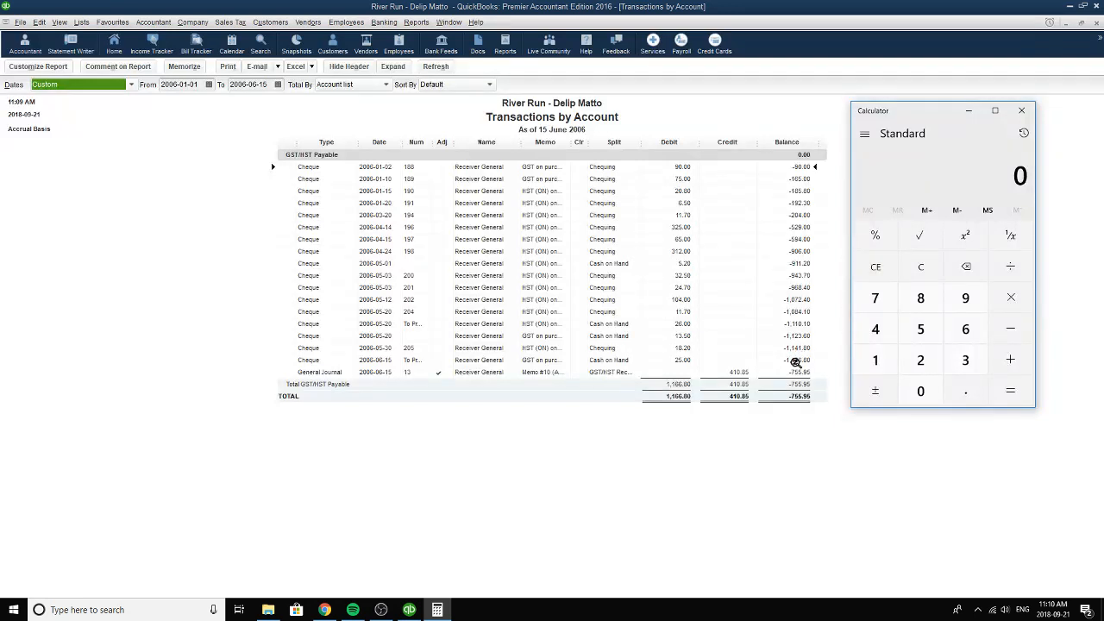
{"action": "left_click", "coordinate": [876, 359]}
{"action": "double_click", "coordinate": [965, 329]}
{"action": "left_click", "coordinate": [965, 390]}
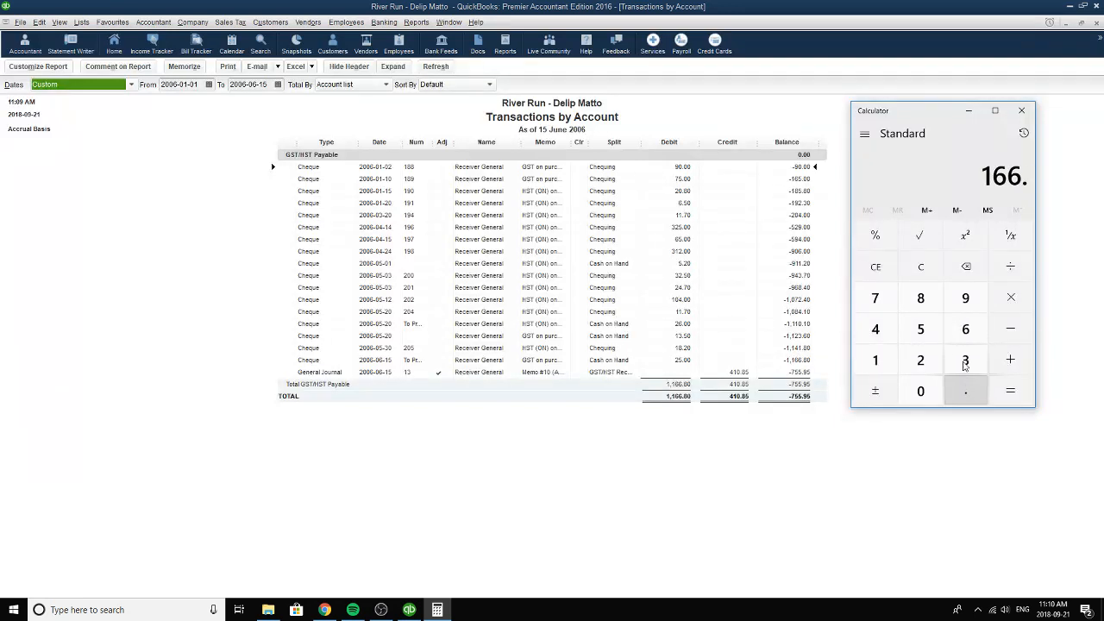
{"action": "left_click", "coordinate": [920, 298]}
{"action": "left_click", "coordinate": [920, 390]}
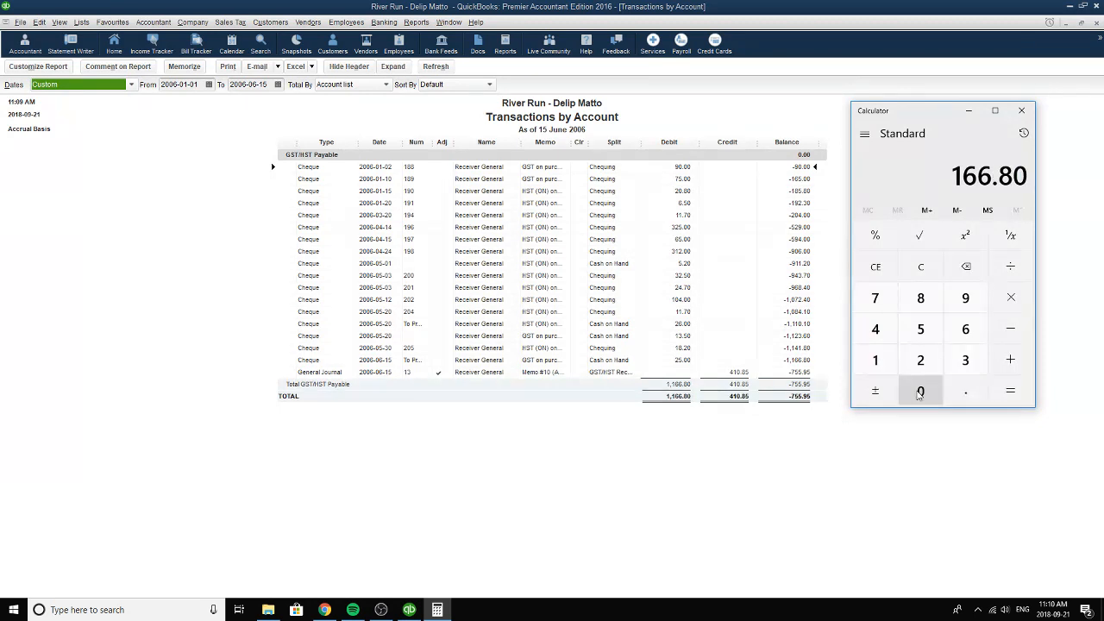
{"action": "left_click", "coordinate": [876, 267]}
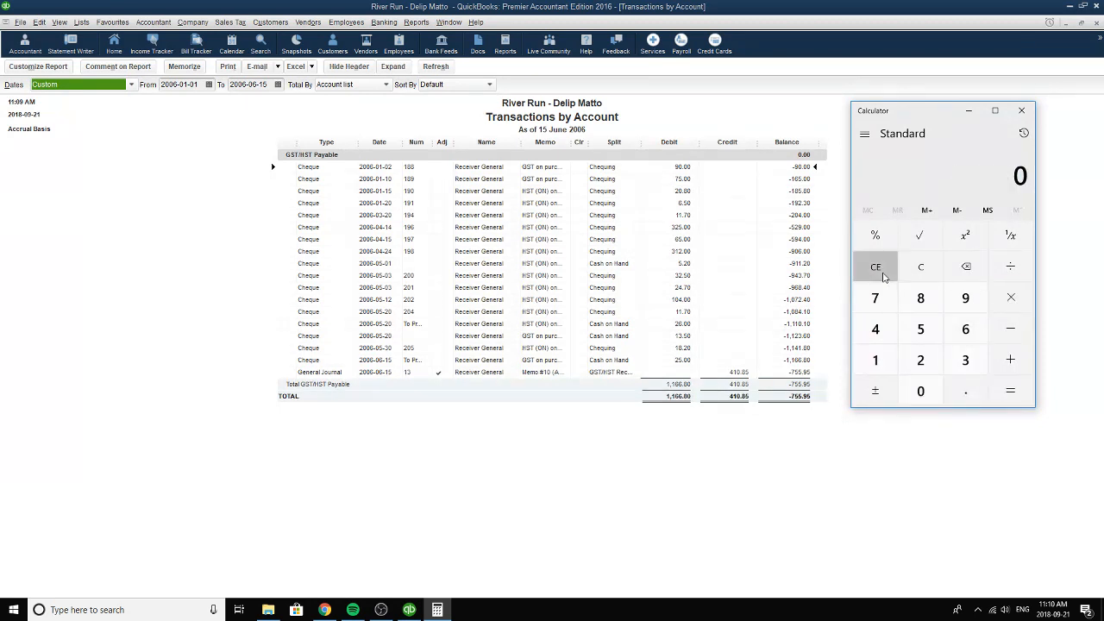
Calculate the GST/HST Payable debit total of 1166.80 divided by 2, and minimize the Calculator.
{"action": "left_click", "coordinate": [876, 360]}
{"action": "left_click", "coordinate": [875, 360]}
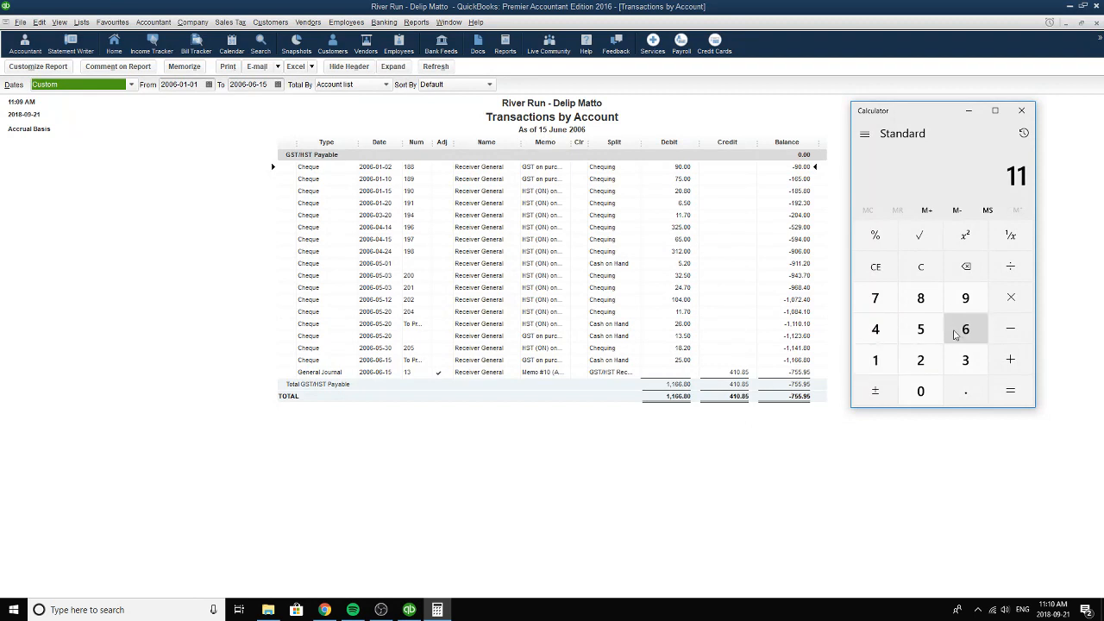
{"action": "left_click", "coordinate": [965, 328]}
{"action": "left_click", "coordinate": [965, 328]}
{"action": "left_click", "coordinate": [965, 391]}
{"action": "left_click", "coordinate": [920, 298]}
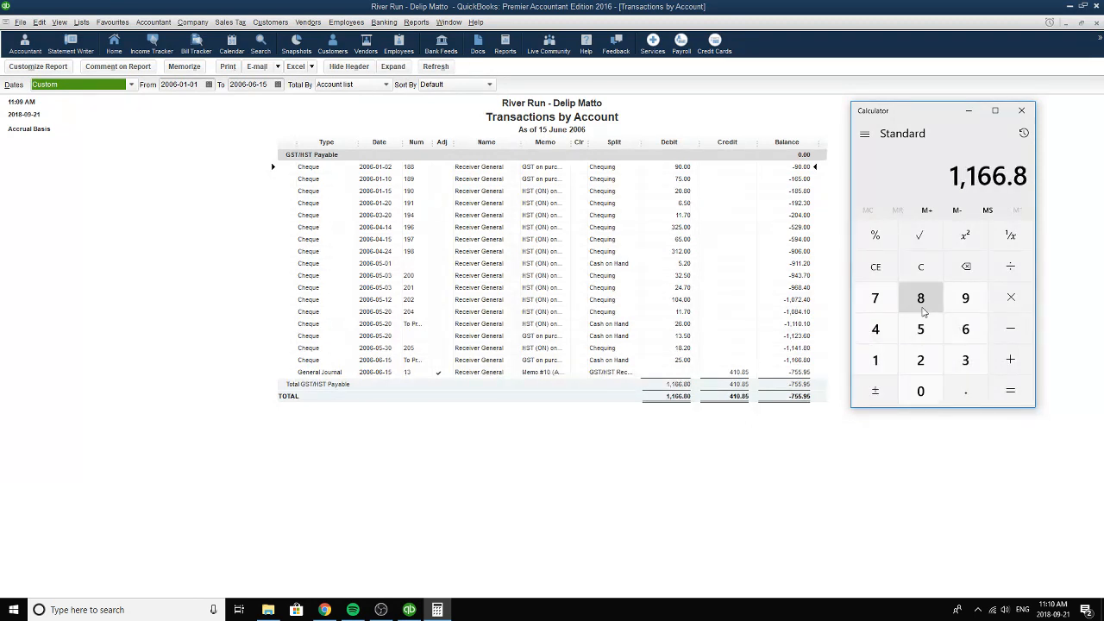
{"action": "left_click", "coordinate": [920, 391]}
{"action": "left_click", "coordinate": [1010, 266]}
{"action": "left_click", "coordinate": [920, 360]}
{"action": "left_click", "coordinate": [1005, 391]}
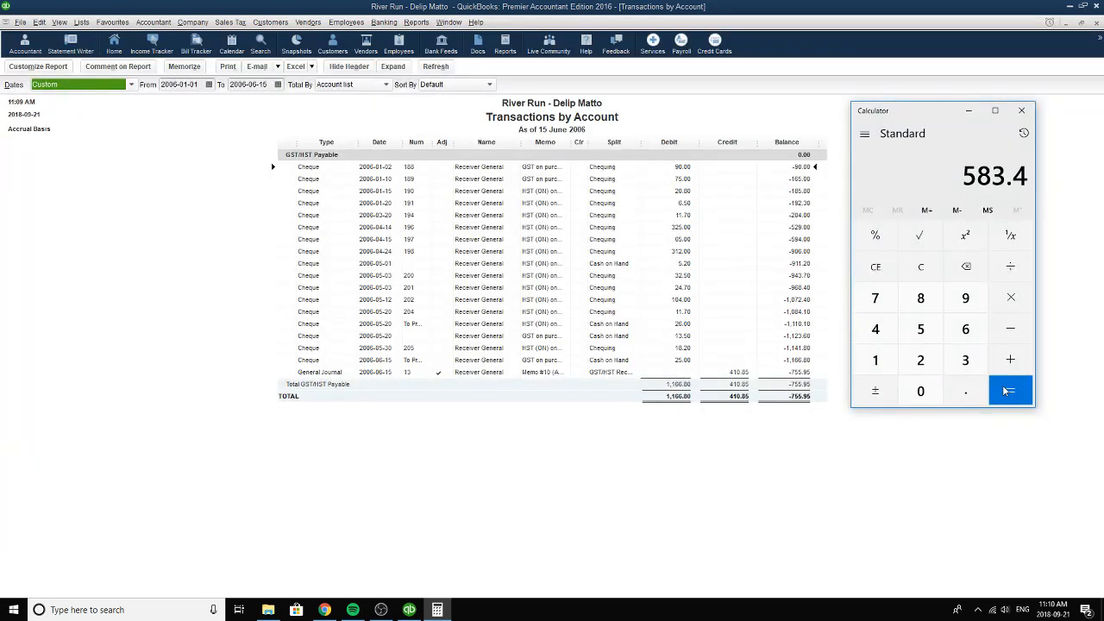
{"action": "left_click", "coordinate": [968, 110]}
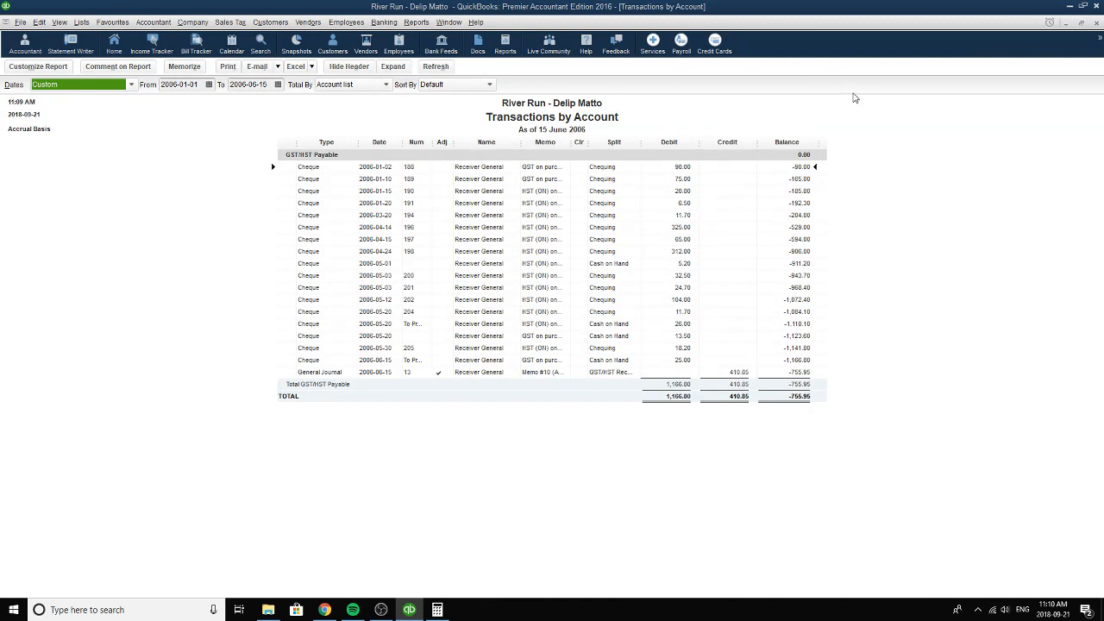
Close the Transactions by Account and Trial Balance reports without memorizing the modified settings.
{"action": "left_click", "coordinate": [1096, 24]}
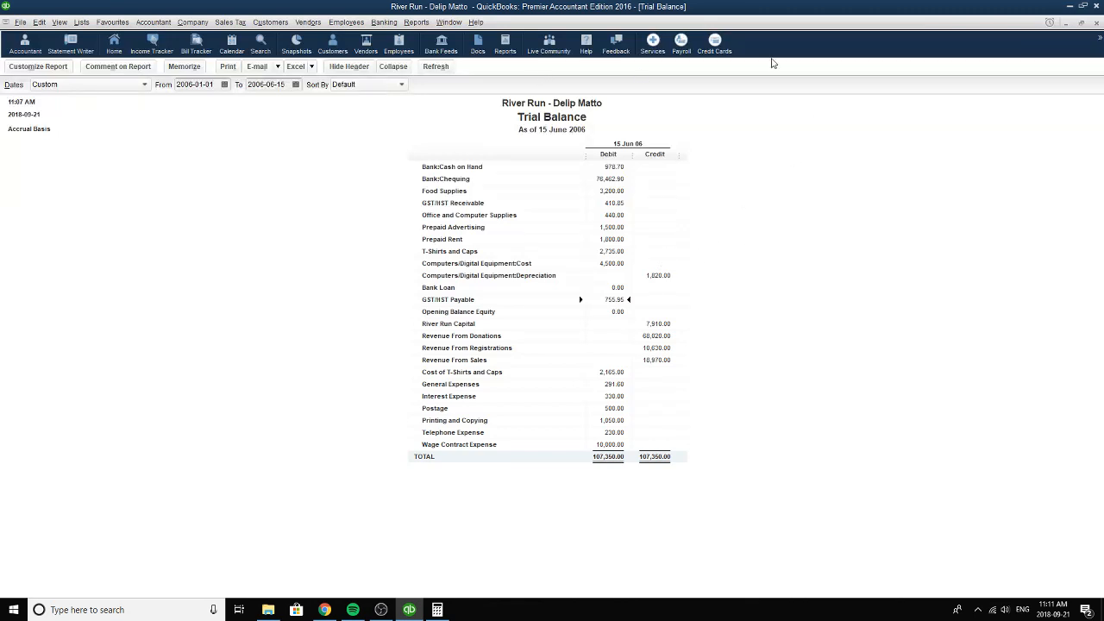
{"action": "left_click", "coordinate": [1096, 24]}
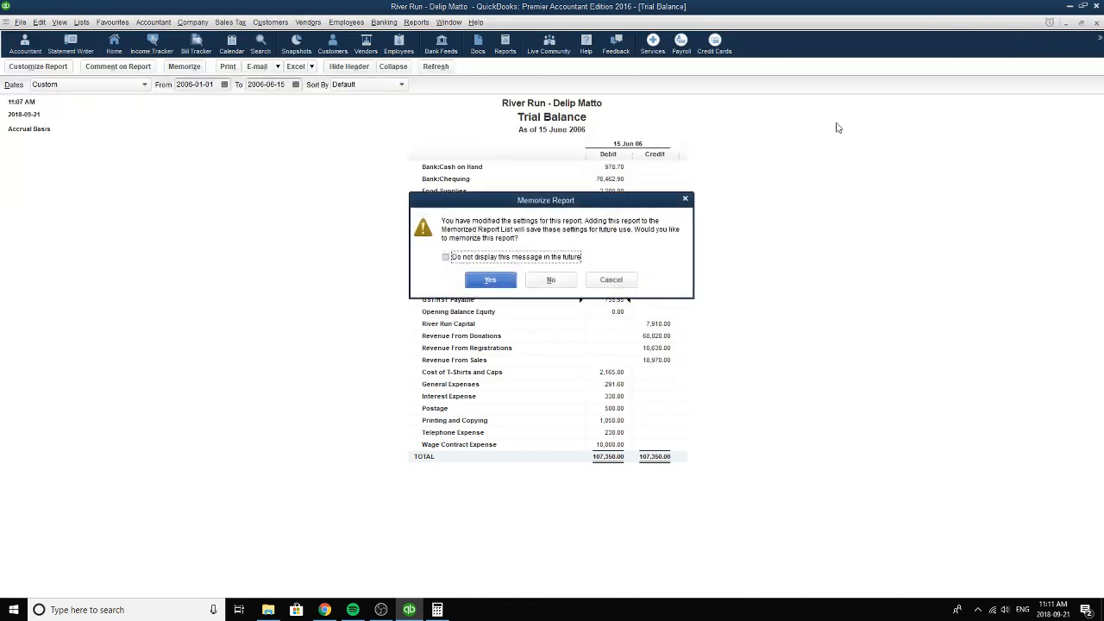
{"action": "left_click", "coordinate": [550, 280]}
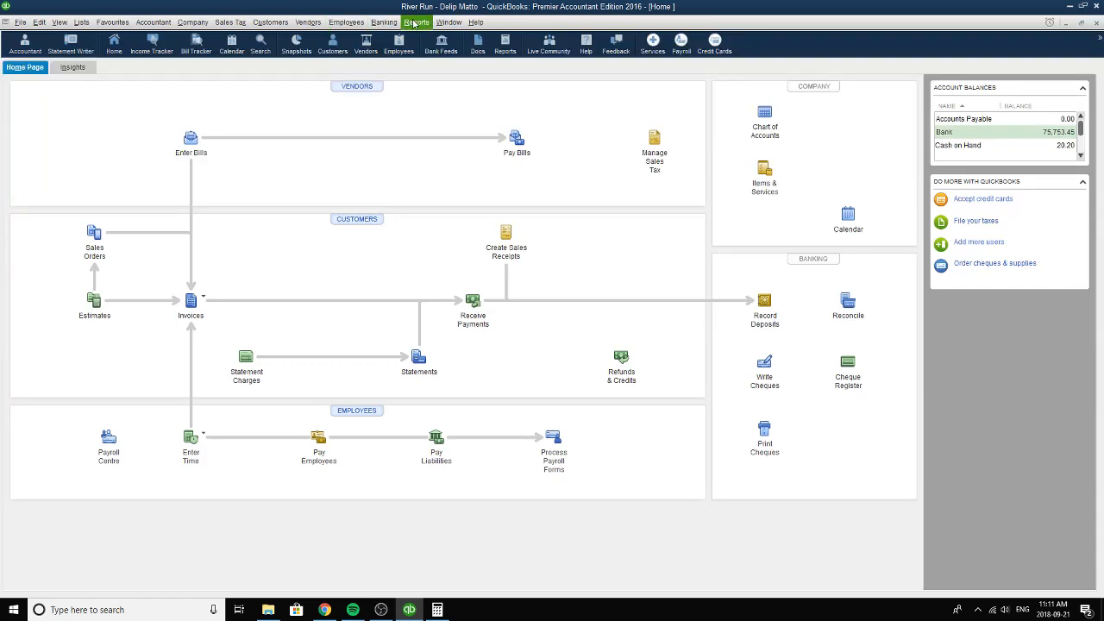
Open the general journal entries and go back to the 2006-06-15 entry for the GST/HST rebate application, Memo #10.
{"action": "left_click", "coordinate": [153, 21]}
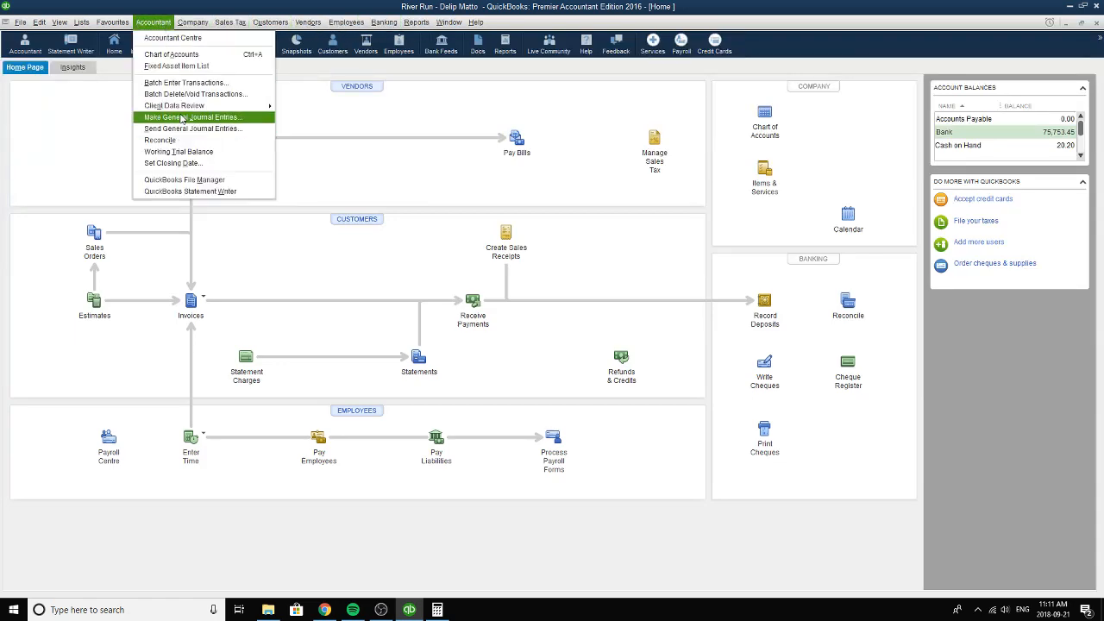
{"action": "left_click", "coordinate": [250, 116]}
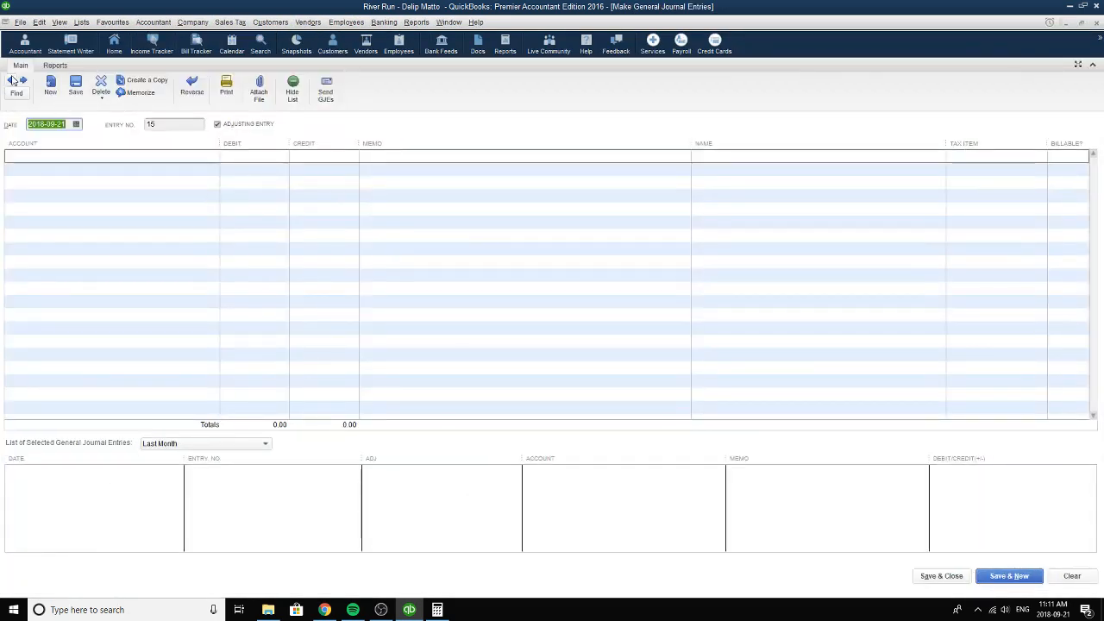
{"action": "left_click", "coordinate": [12, 82]}
{"action": "left_click", "coordinate": [12, 82]}
{"action": "left_click", "coordinate": [13, 82]}
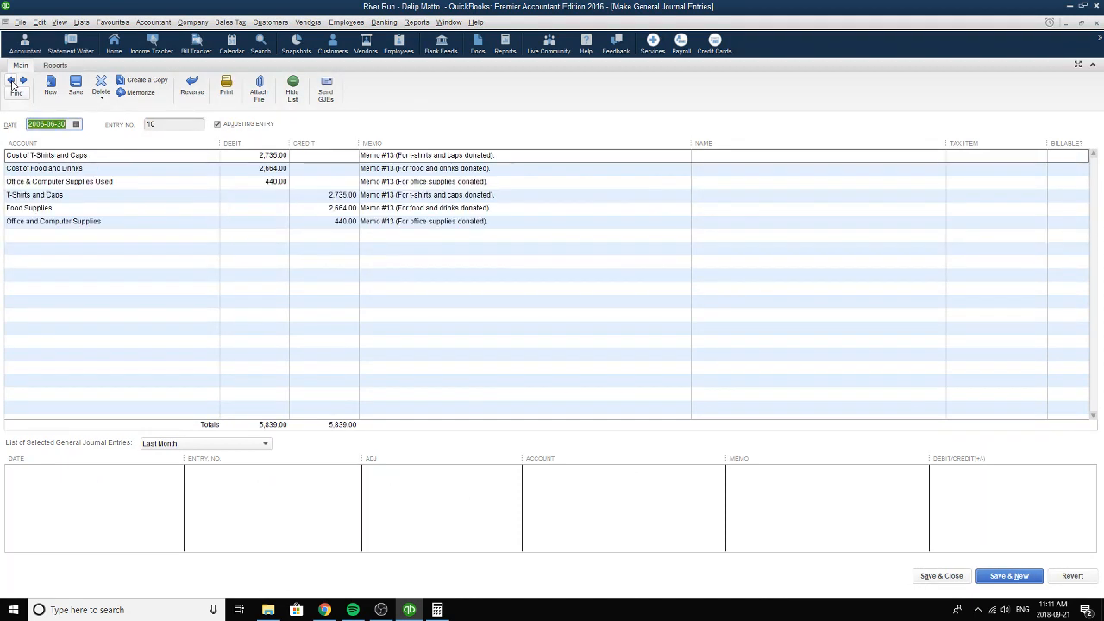
{"action": "left_click", "coordinate": [12, 82]}
{"action": "left_click", "coordinate": [12, 82]}
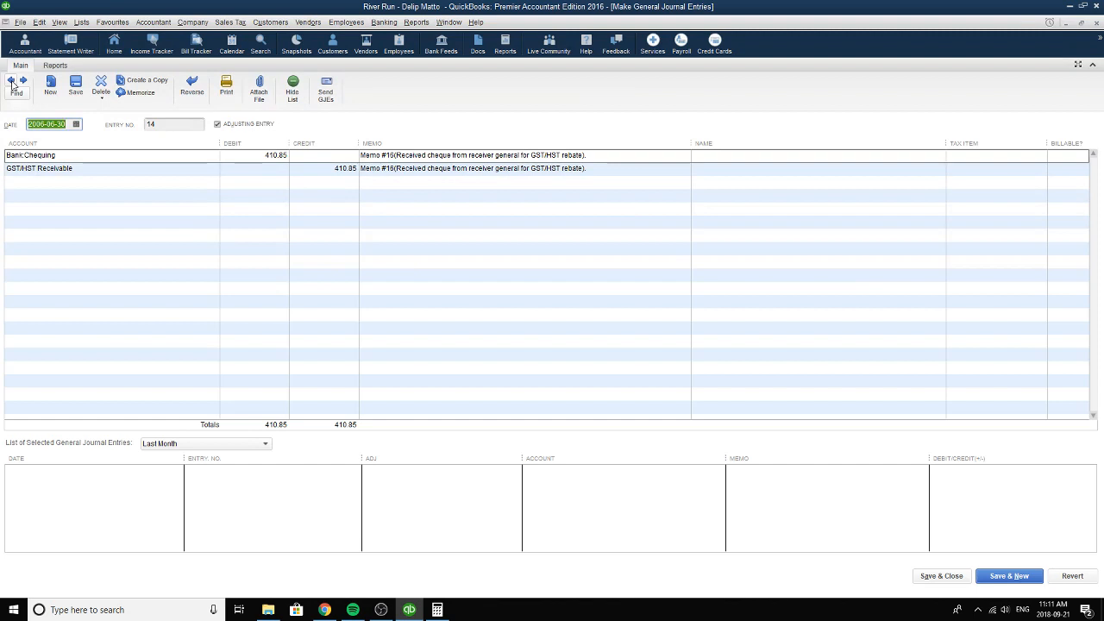
{"action": "left_click", "coordinate": [12, 82]}
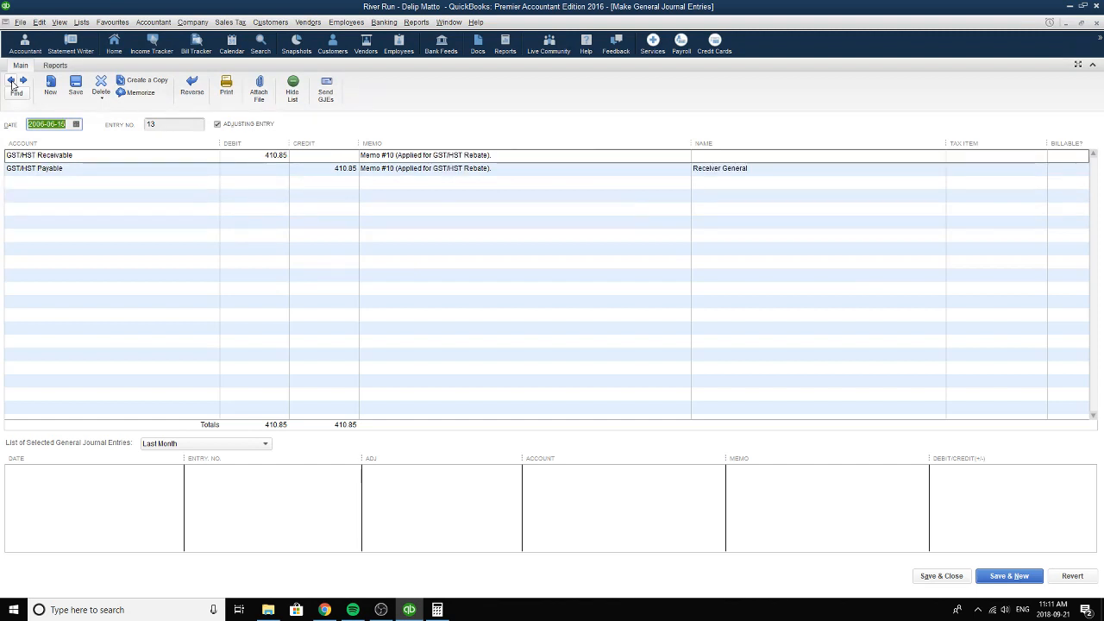
{"action": "left_click", "coordinate": [13, 82]}
{"action": "left_click", "coordinate": [24, 80]}
Set the Memo #10 entry's GST/HST Receivable debit and GST/HST Payable credit to 0, and save it despite posting directly to a sales tax account.
{"action": "left_click", "coordinate": [101, 86]}
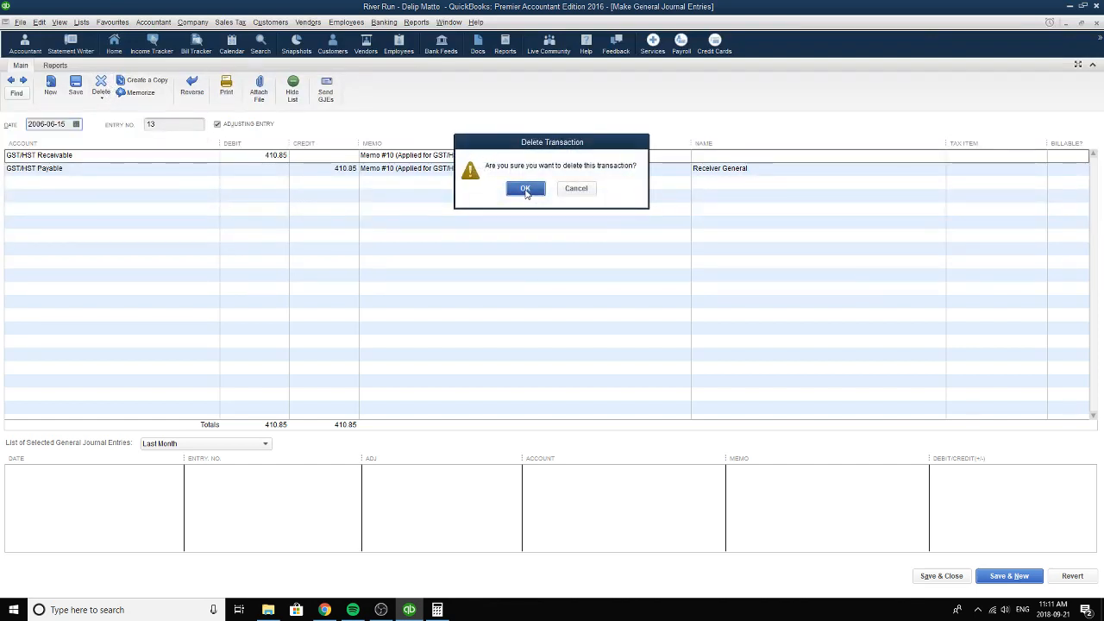
{"action": "left_click", "coordinate": [575, 188]}
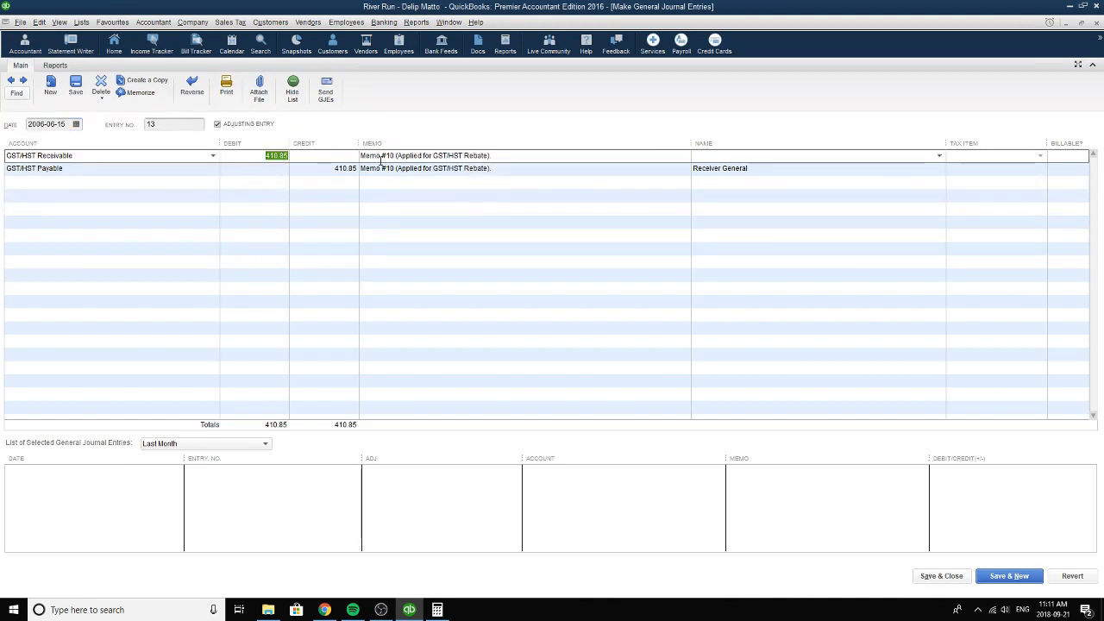
{"action": "type", "text": "0"}
{"action": "left_click", "coordinate": [350, 169]}
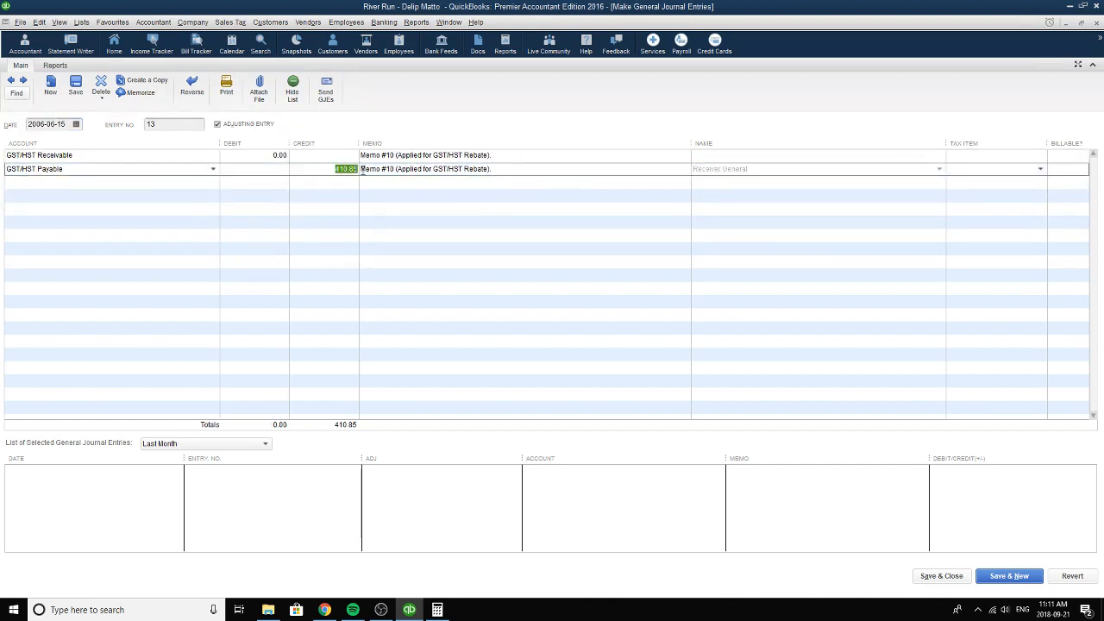
{"action": "type", "text": "0"}
{"action": "left_click", "coordinate": [394, 156]}
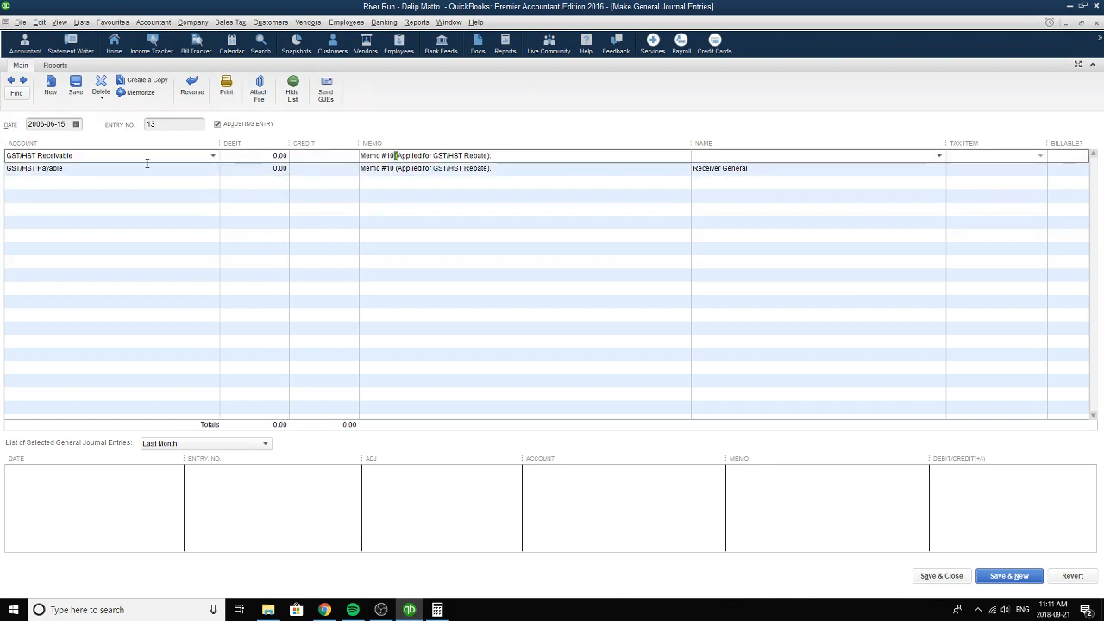
{"action": "left_click", "coordinate": [76, 86]}
{"action": "left_click", "coordinate": [494, 192]}
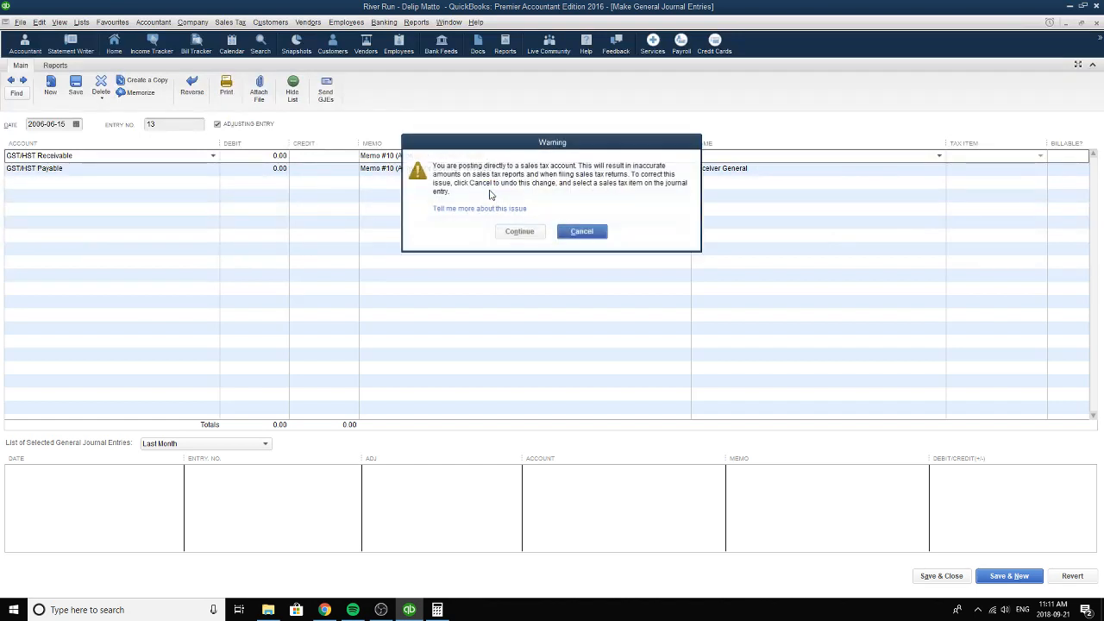
{"action": "left_click", "coordinate": [520, 231]}
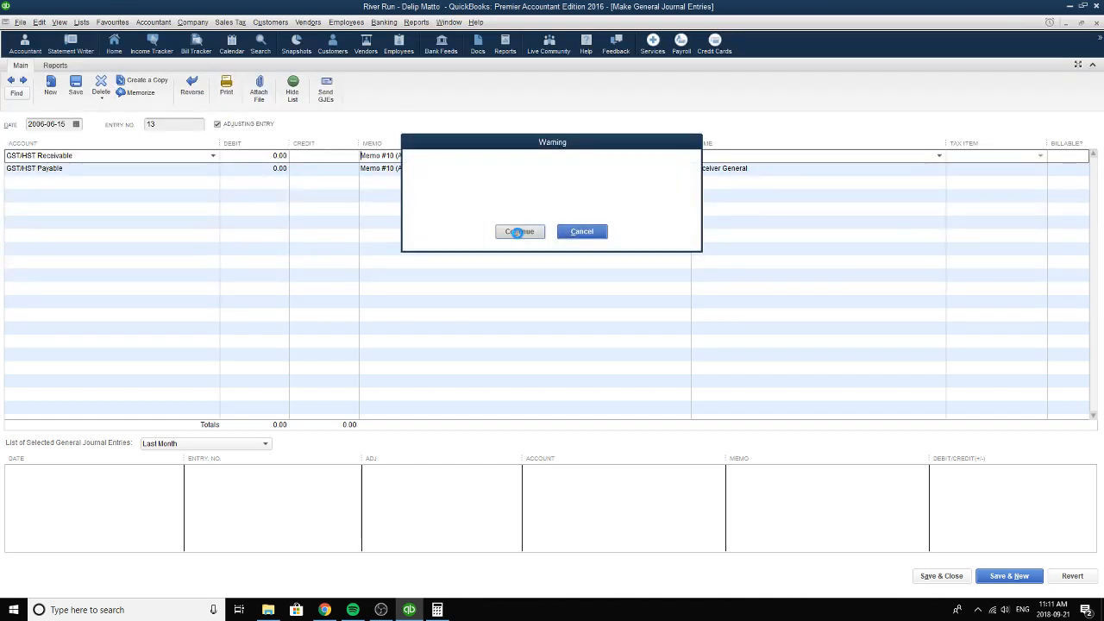
Look at the Memo #16 rebate cheque entry, return to the Memo #10 entry, and close the general journal entries.
{"action": "left_click", "coordinate": [23, 81]}
{"action": "left_click", "coordinate": [244, 153]}
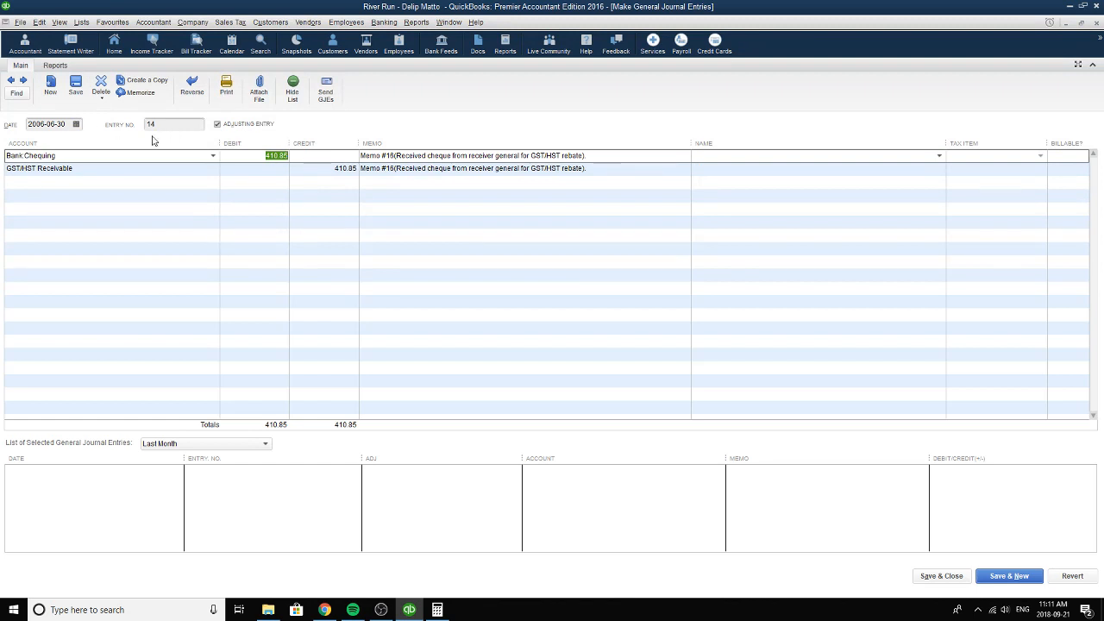
{"action": "left_click", "coordinate": [10, 80]}
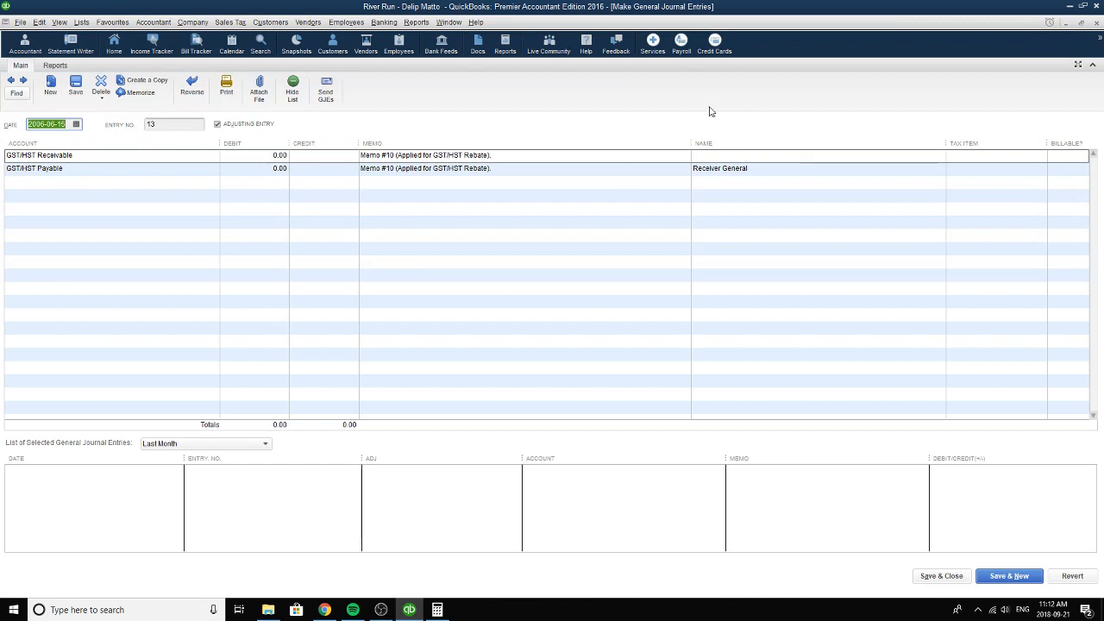
{"action": "left_click", "coordinate": [1096, 23]}
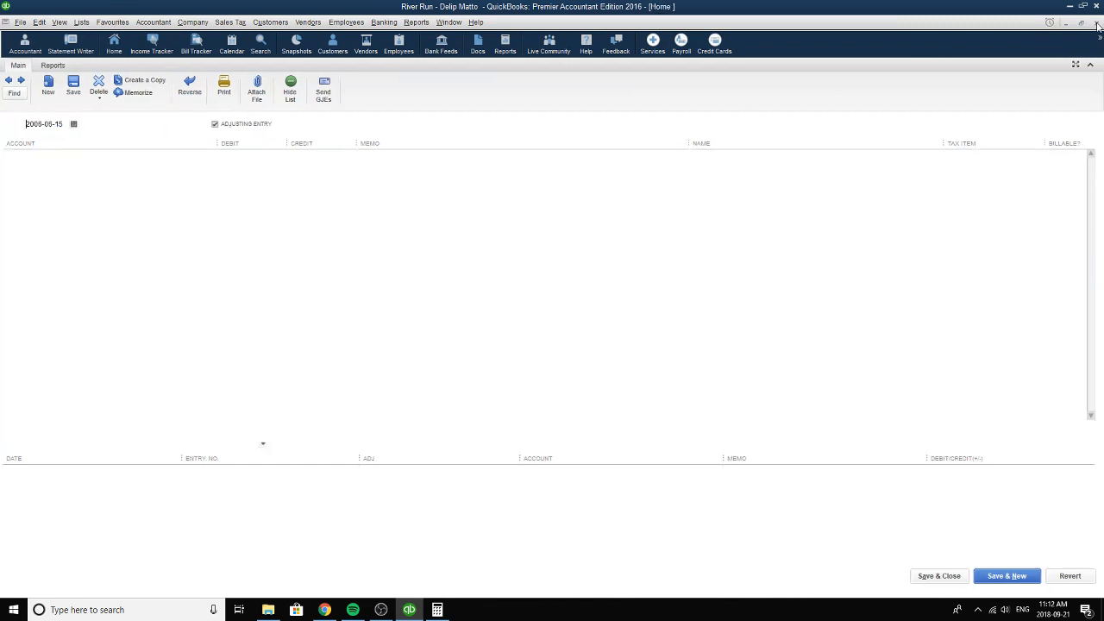
Open the memorized Trial Balance report and set its end date to 2006-06-15.
{"action": "left_click", "coordinate": [416, 22]}
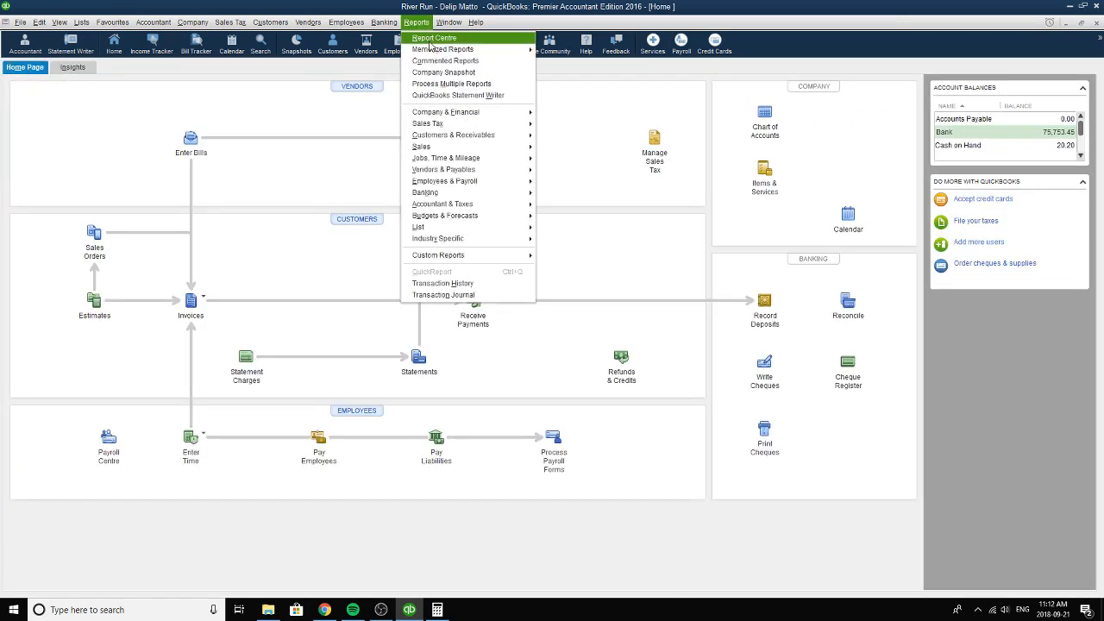
{"action": "mouse_move", "coordinate": [436, 49]}
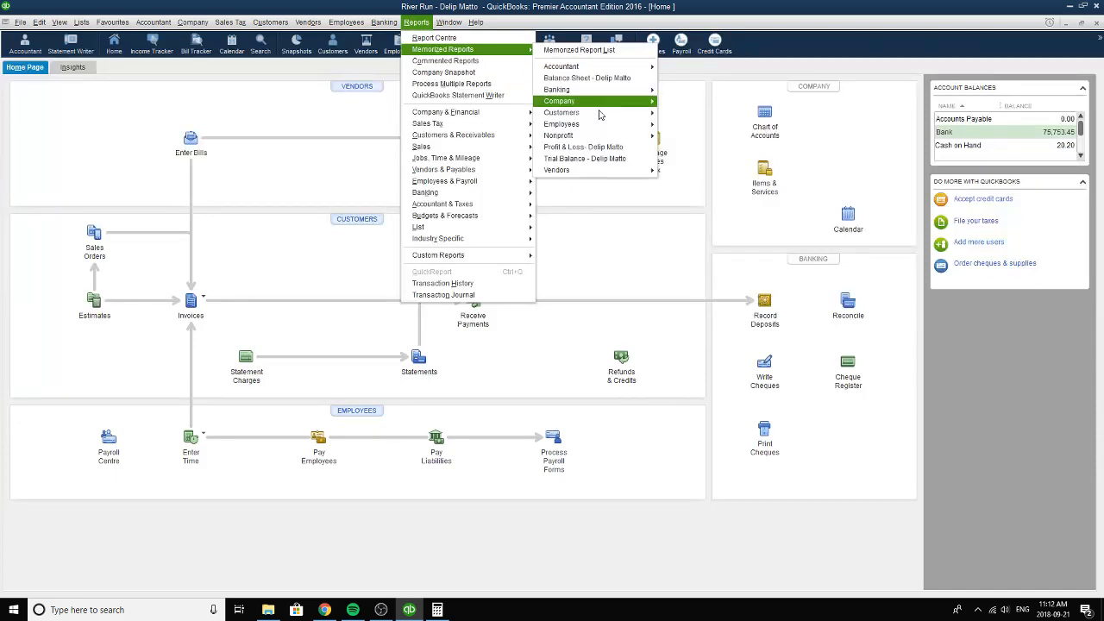
{"action": "left_click", "coordinate": [601, 160]}
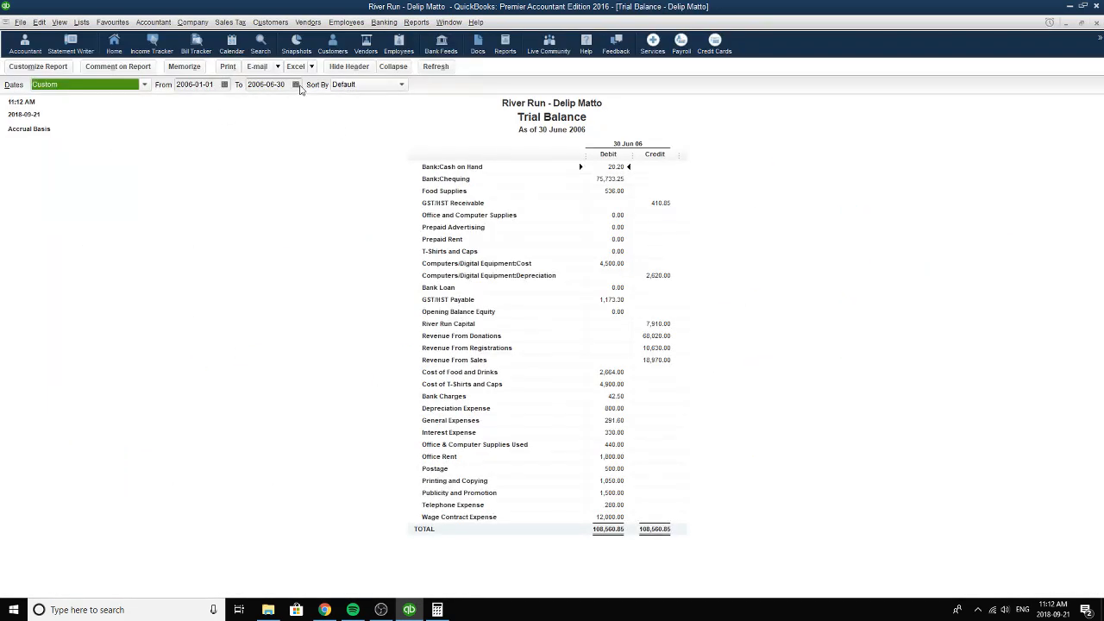
{"action": "left_click", "coordinate": [296, 85]}
{"action": "left_click", "coordinate": [313, 151]}
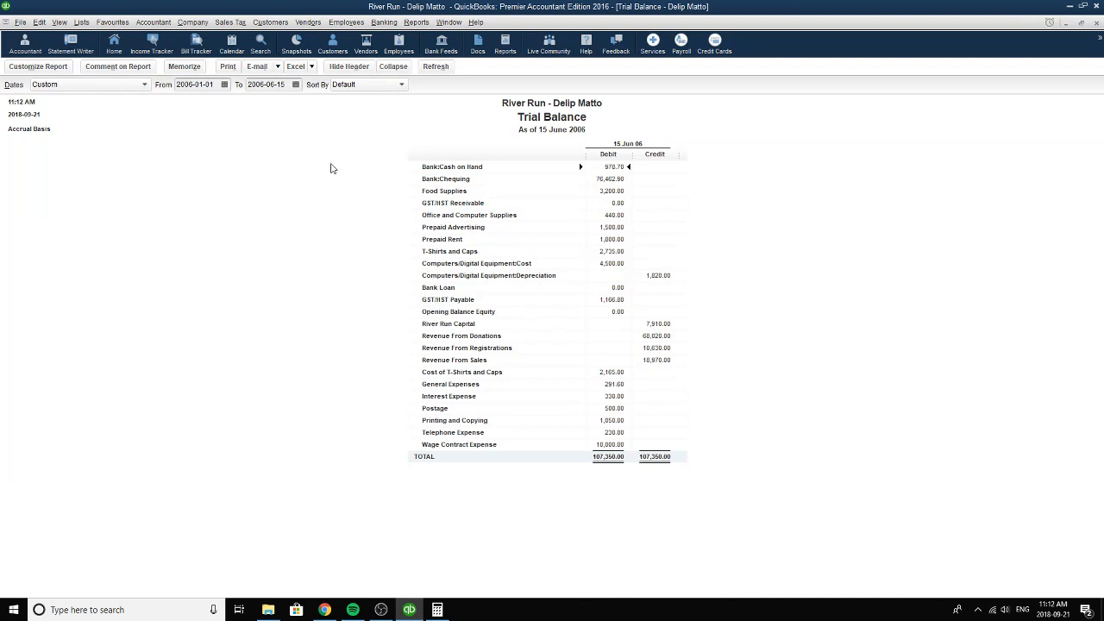
Switch to the Calculator and multiply the GST/HST Payable debit of 1166.80 by .50.
{"action": "left_click", "coordinate": [437, 610]}
{"action": "left_click", "coordinate": [876, 270]}
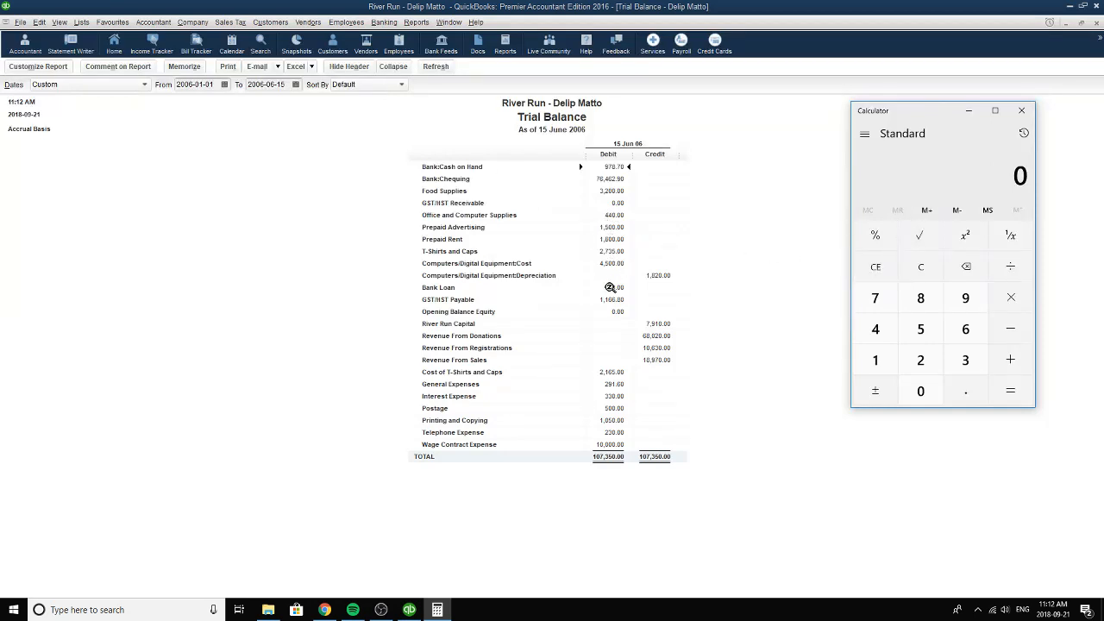
{"action": "left_click", "coordinate": [875, 360]}
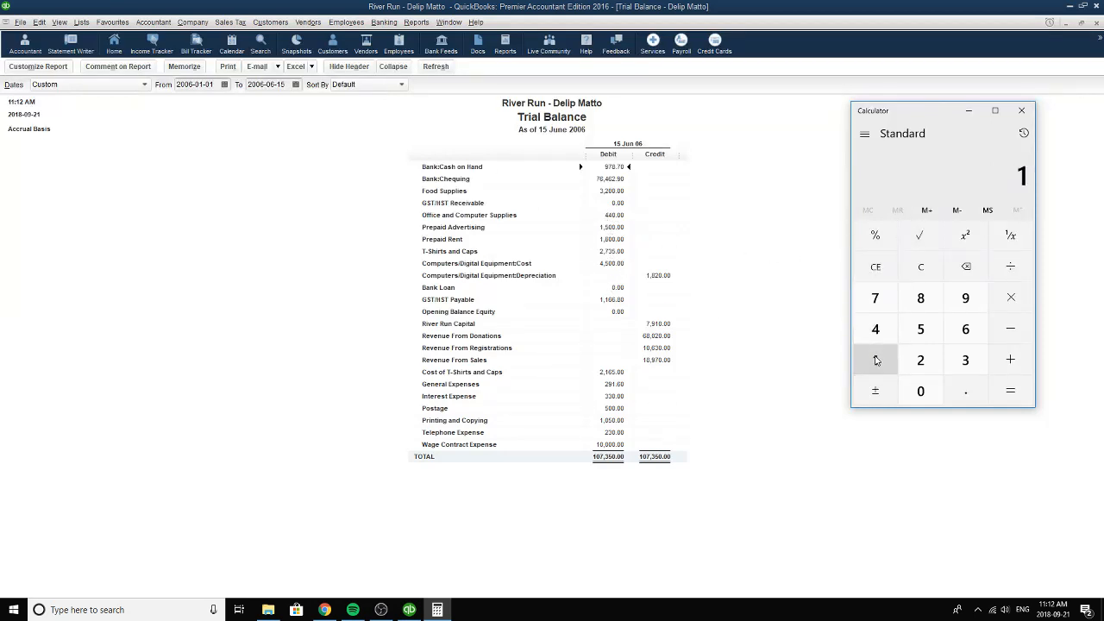
{"action": "left_click", "coordinate": [875, 361]}
{"action": "double_click", "coordinate": [965, 329]}
{"action": "left_click", "coordinate": [965, 390]}
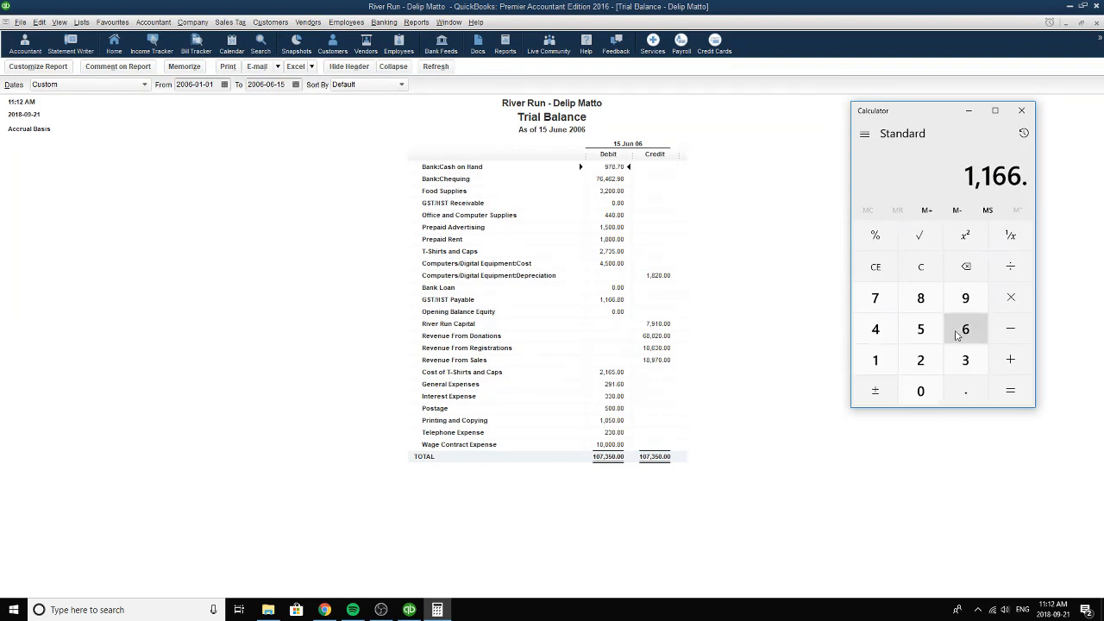
{"action": "left_click", "coordinate": [920, 298]}
{"action": "left_click", "coordinate": [920, 391]}
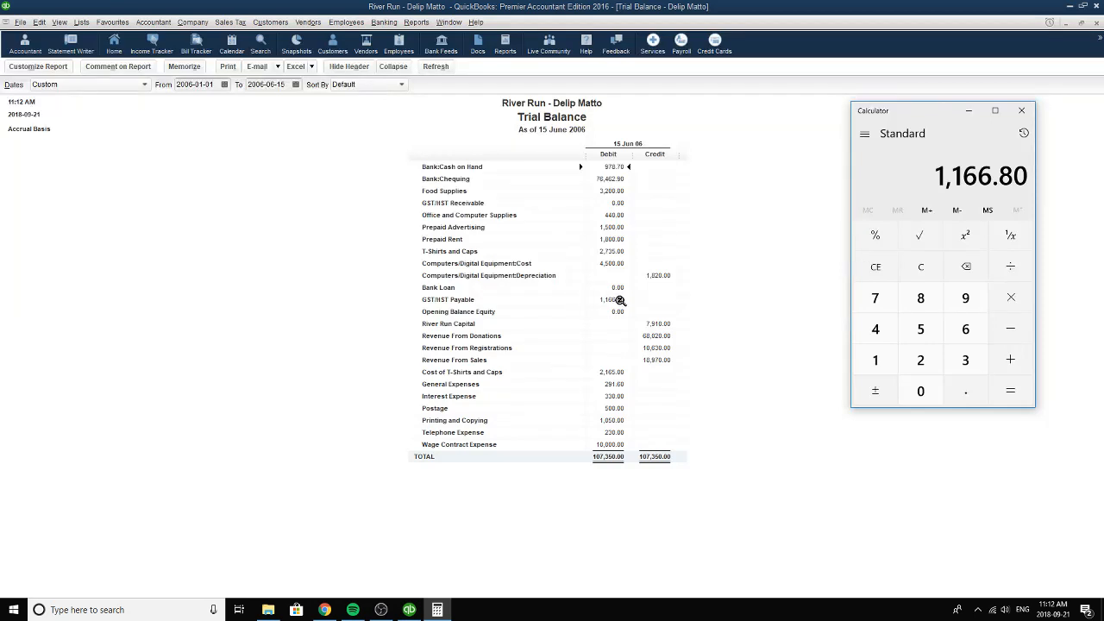
{"action": "left_click", "coordinate": [1016, 296]}
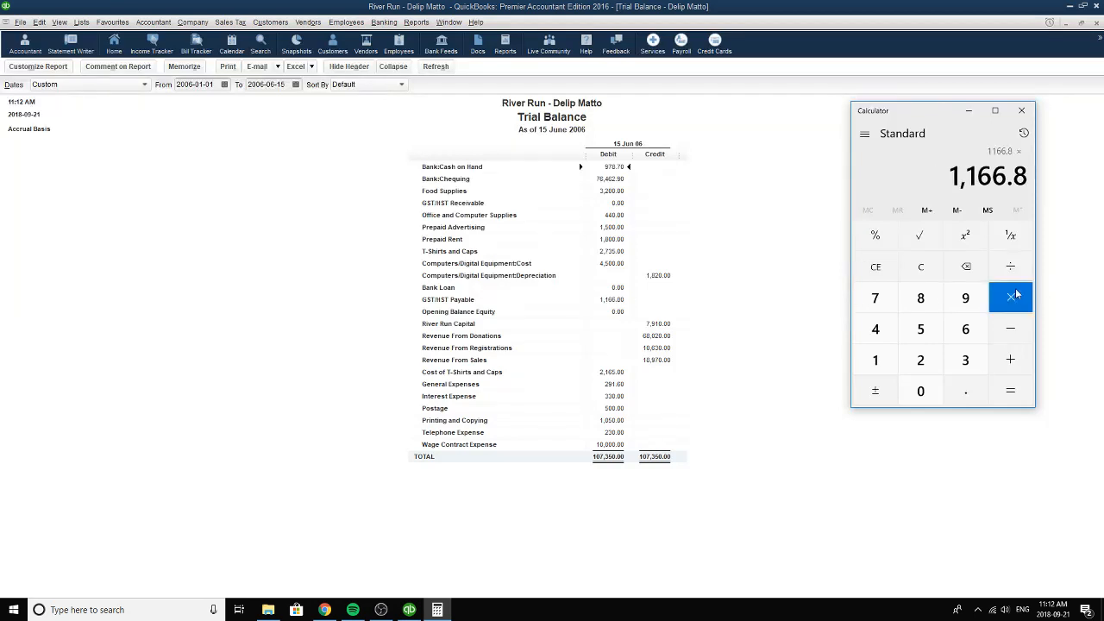
{"action": "left_click", "coordinate": [965, 391]}
{"action": "key", "text": "5"}
{"action": "left_click", "coordinate": [921, 390]}
{"action": "left_click", "coordinate": [1005, 392]}
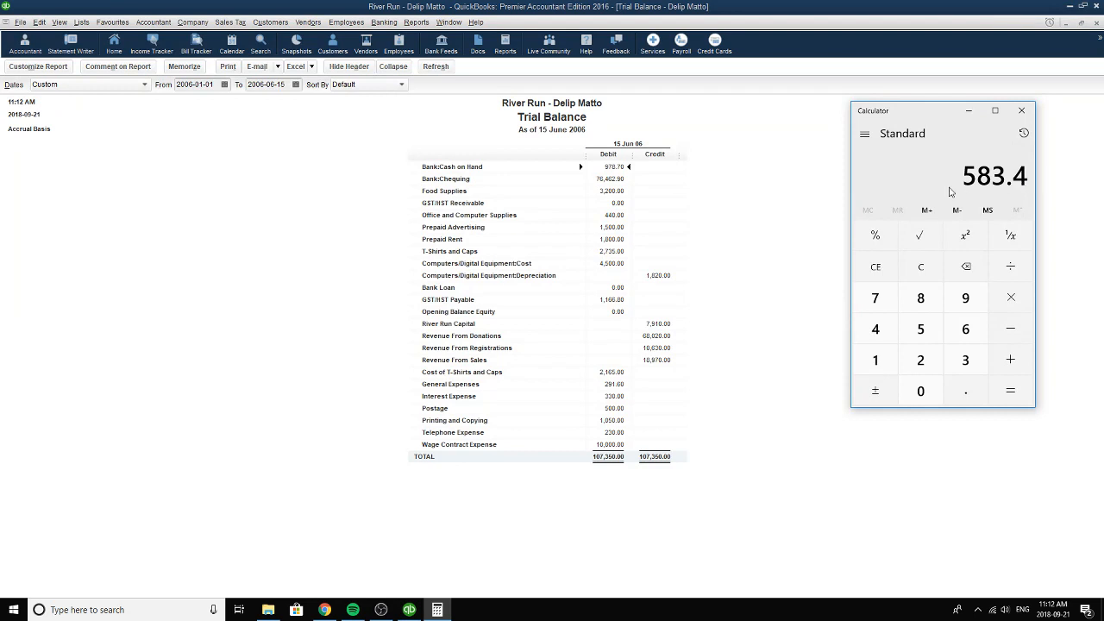
Close the Calculator and the Trial Balance report without memorizing the modified settings.
{"action": "left_click_drag", "start_coordinate": [934, 116], "coordinate": [808, 150]}
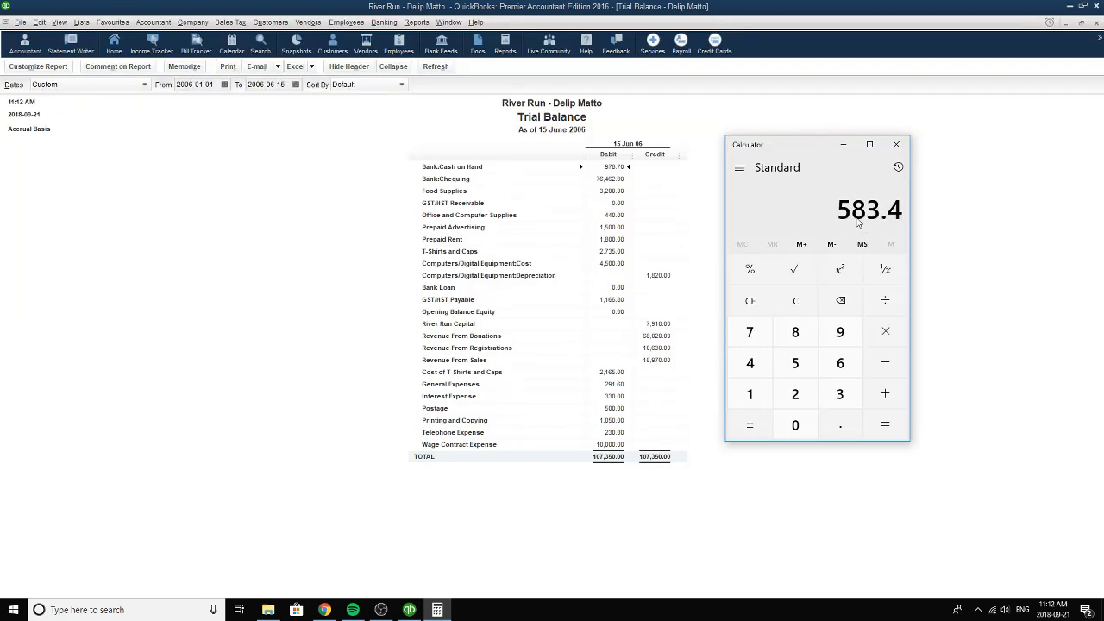
{"action": "left_click", "coordinate": [898, 146]}
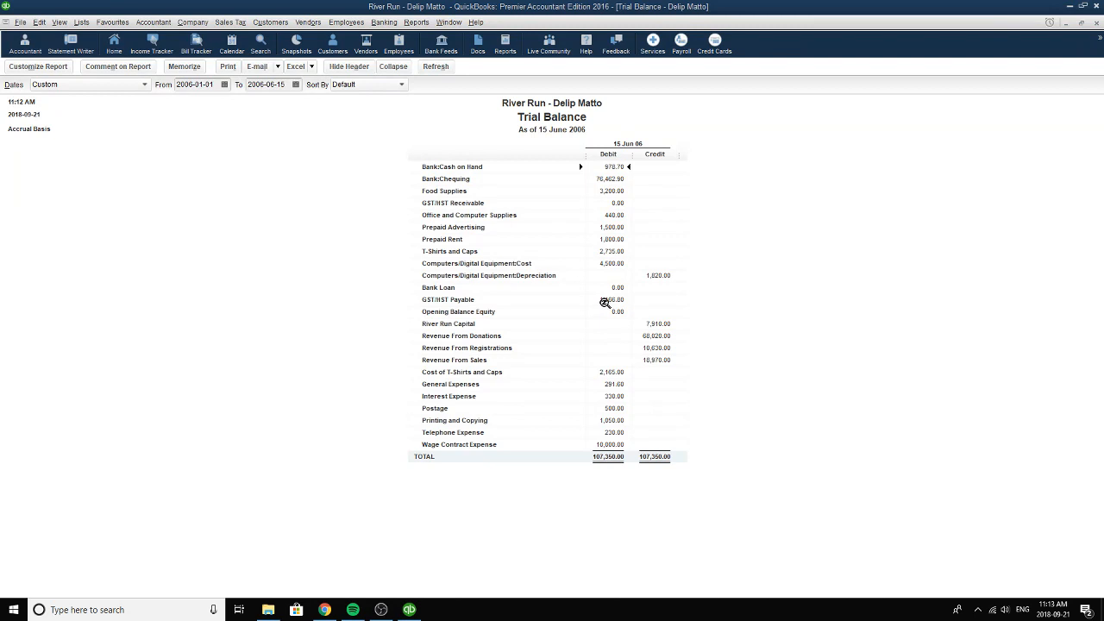
{"action": "left_click", "coordinate": [1097, 24]}
{"action": "left_click", "coordinate": [557, 283]}
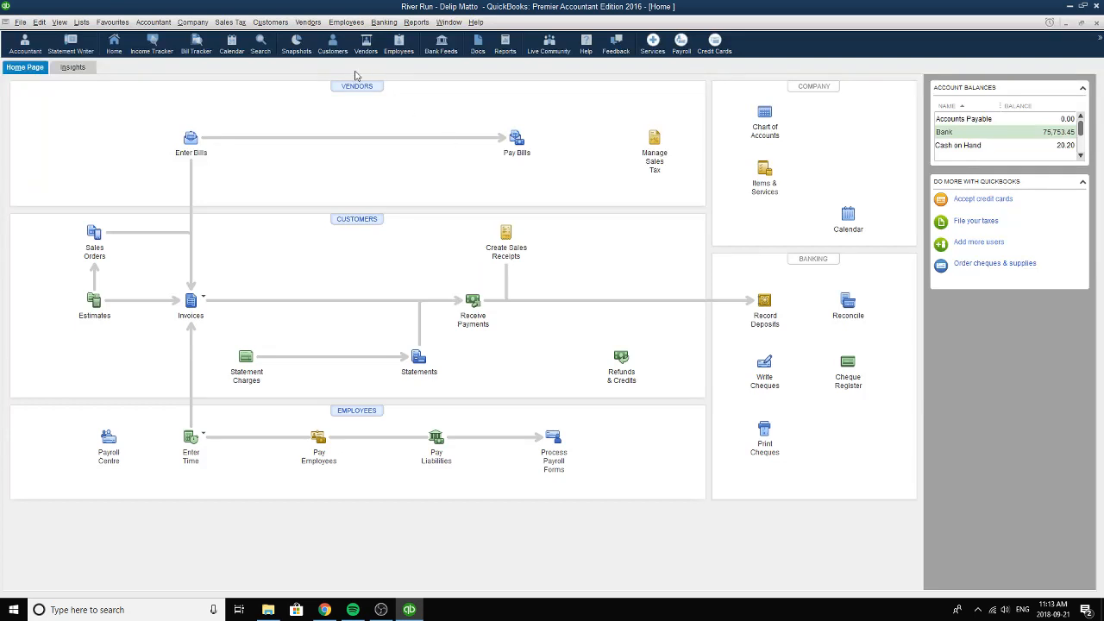
Search Windows for "calc" and launch the Calculator.
{"action": "left_click", "coordinate": [170, 609]}
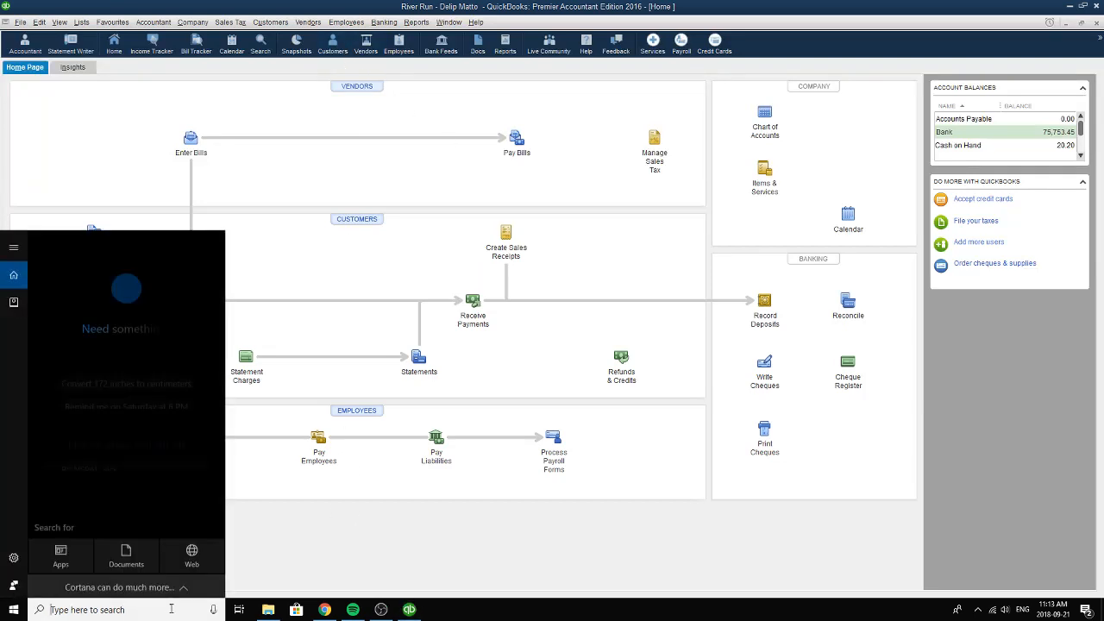
{"action": "type", "text": "calc"}
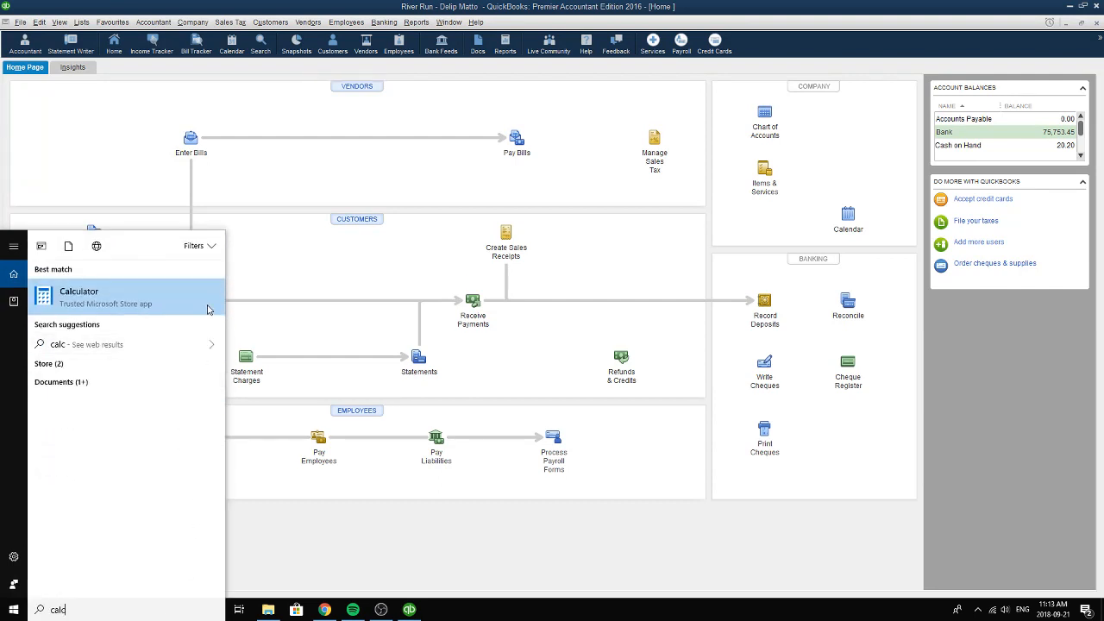
{"action": "left_click", "coordinate": [207, 309]}
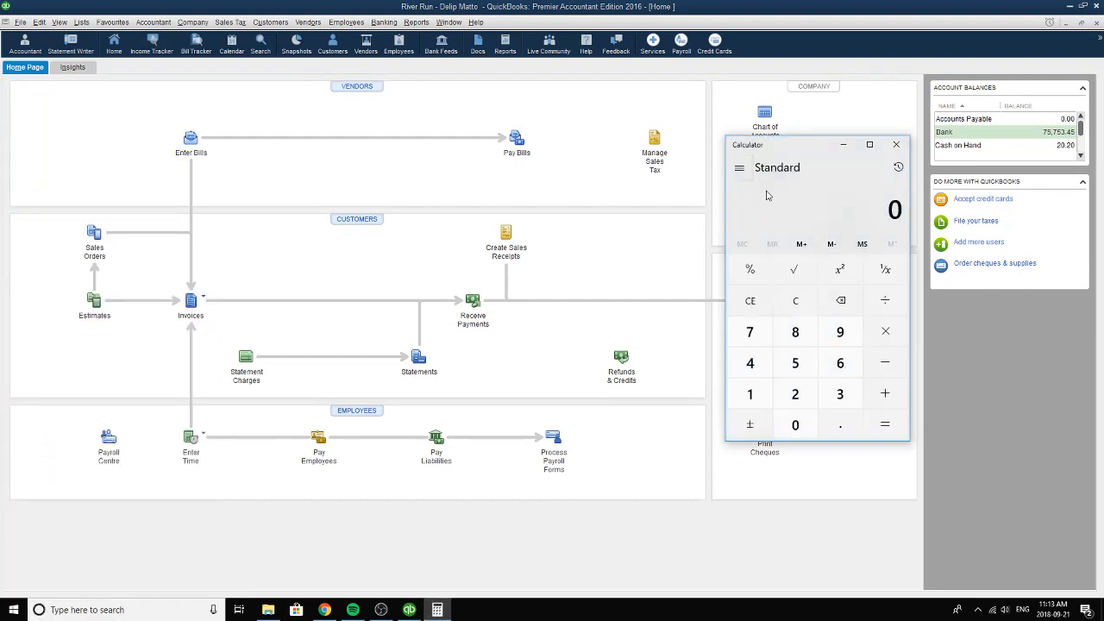
{"action": "double_click", "coordinate": [760, 391]}
{"action": "left_click", "coordinate": [842, 365]}
{"action": "left_click", "coordinate": [841, 420]}
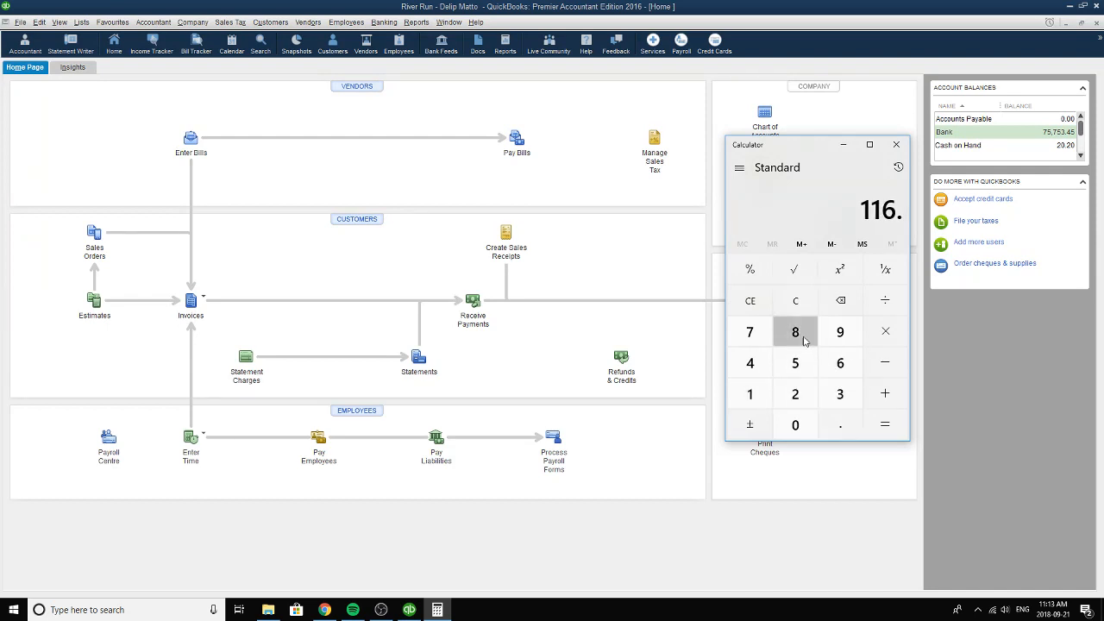
{"action": "left_click", "coordinate": [795, 332]}
{"action": "left_click", "coordinate": [796, 424]}
{"action": "left_click", "coordinate": [885, 300]}
{"action": "left_click", "coordinate": [795, 394]}
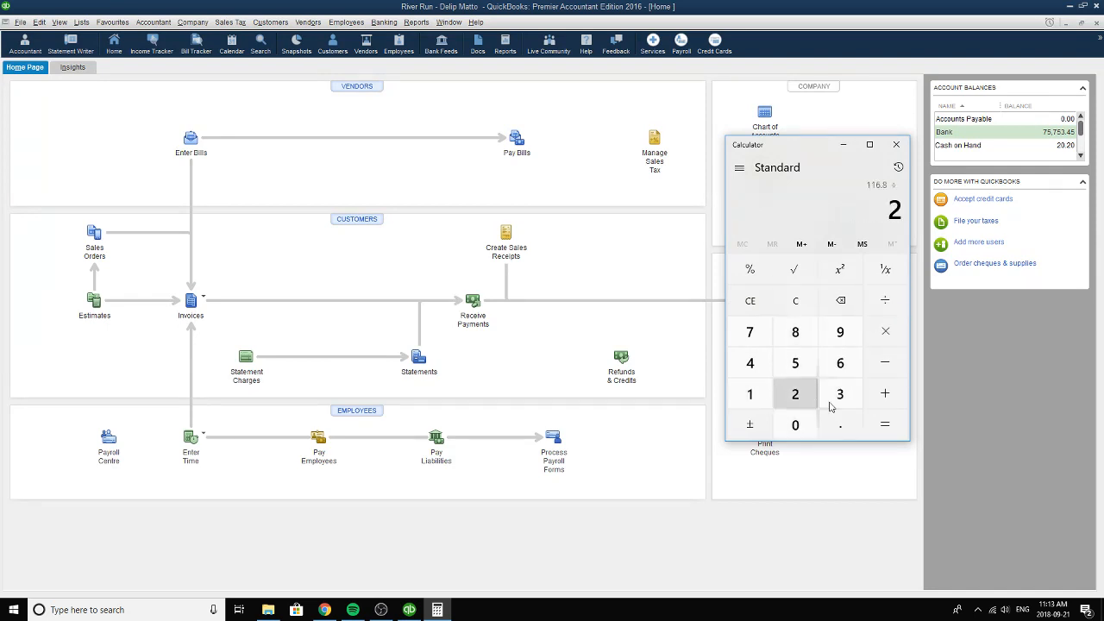
{"action": "left_click", "coordinate": [881, 421]}
{"action": "left_click", "coordinate": [759, 300]}
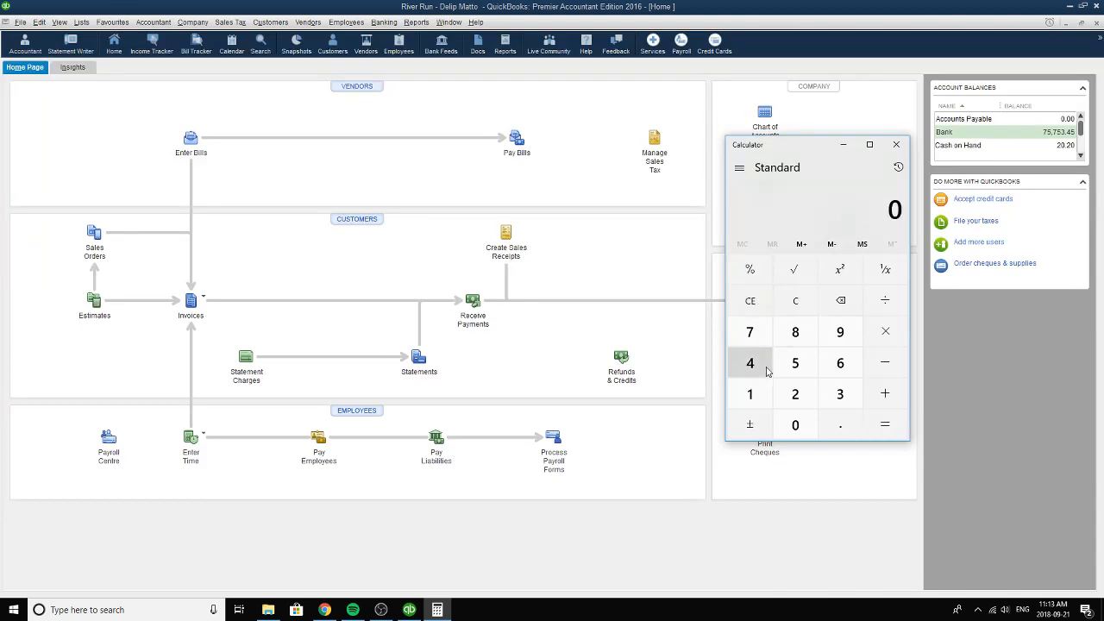
Divide 1167.80 by 2 in the Calculator and close it.
{"action": "double_click", "coordinate": [762, 393]}
{"action": "left_click", "coordinate": [830, 363]}
{"action": "left_click", "coordinate": [749, 332]}
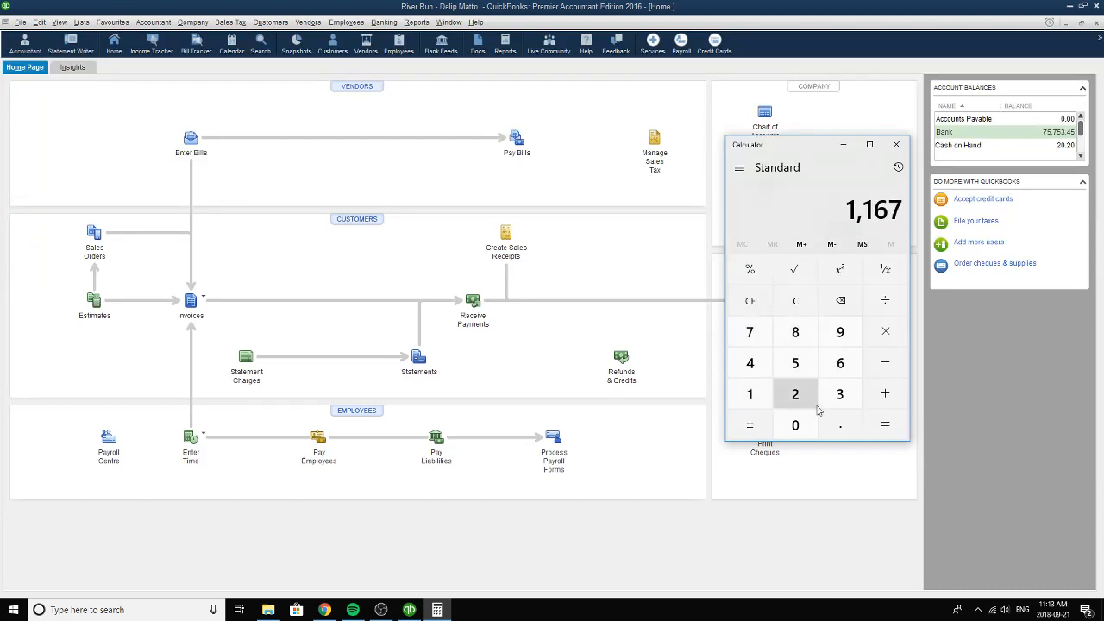
{"action": "left_click", "coordinate": [840, 424]}
{"action": "left_click", "coordinate": [795, 332]}
{"action": "left_click", "coordinate": [795, 424]}
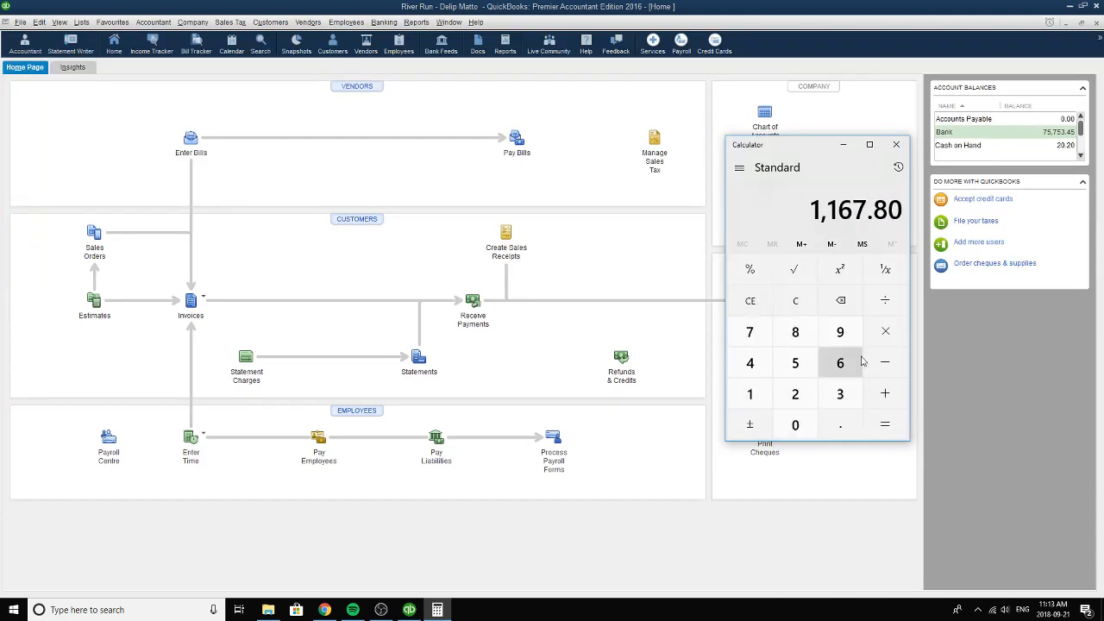
{"action": "left_click", "coordinate": [885, 300]}
{"action": "left_click", "coordinate": [795, 394]}
{"action": "left_click", "coordinate": [879, 419]}
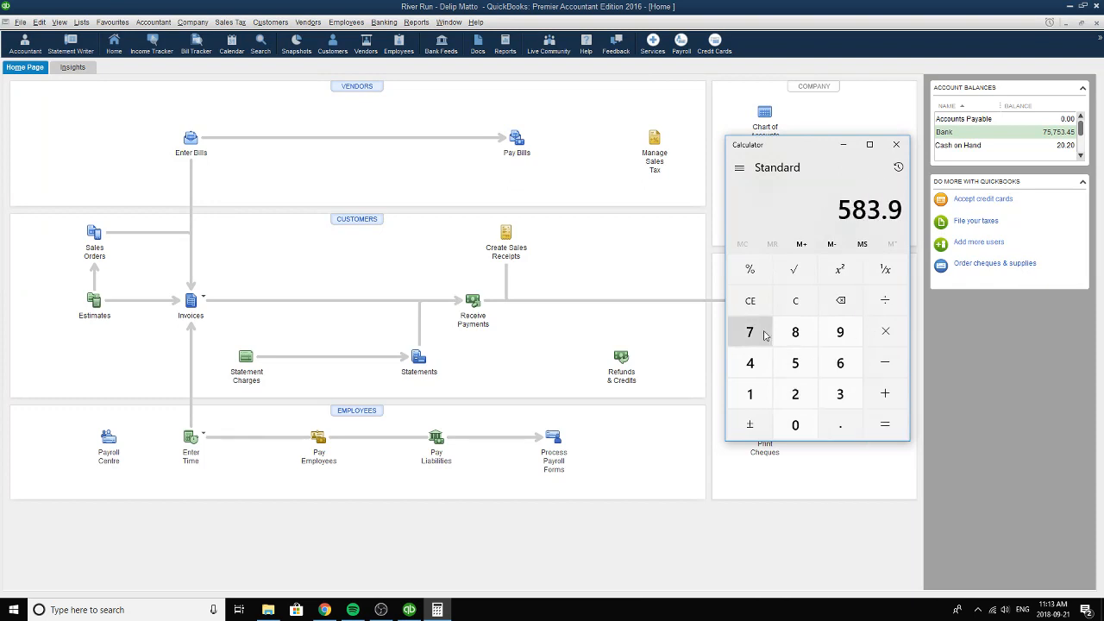
{"action": "left_click", "coordinate": [895, 145]}
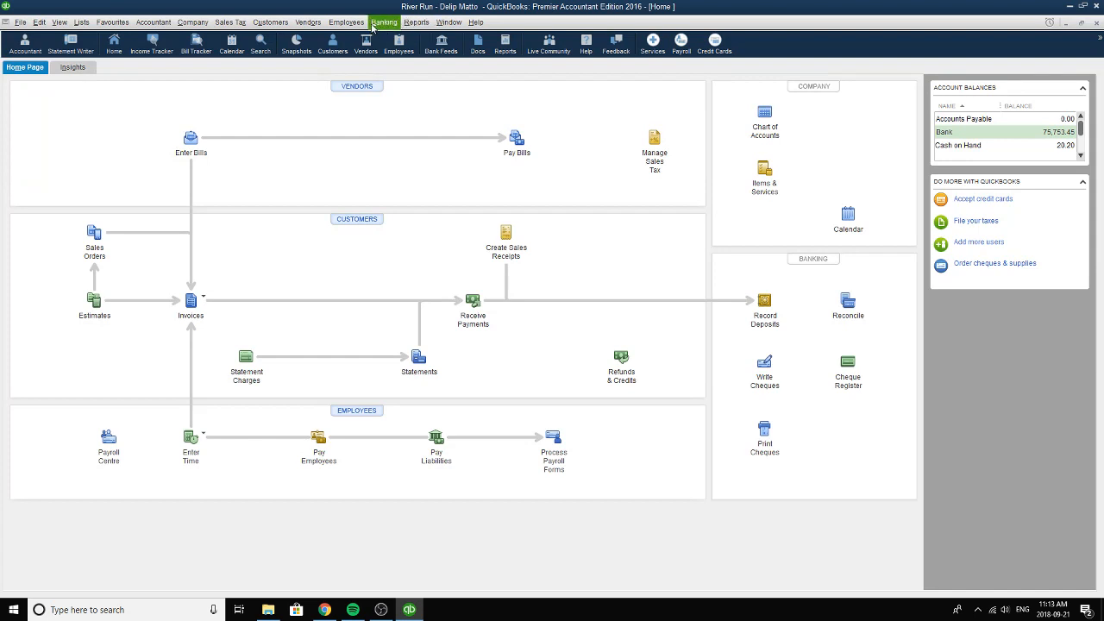
Reopen the memorized Trial Balance report and set its end date to 2006-06-15 to check the GST/HST Payable debit.
{"action": "left_click", "coordinate": [424, 22]}
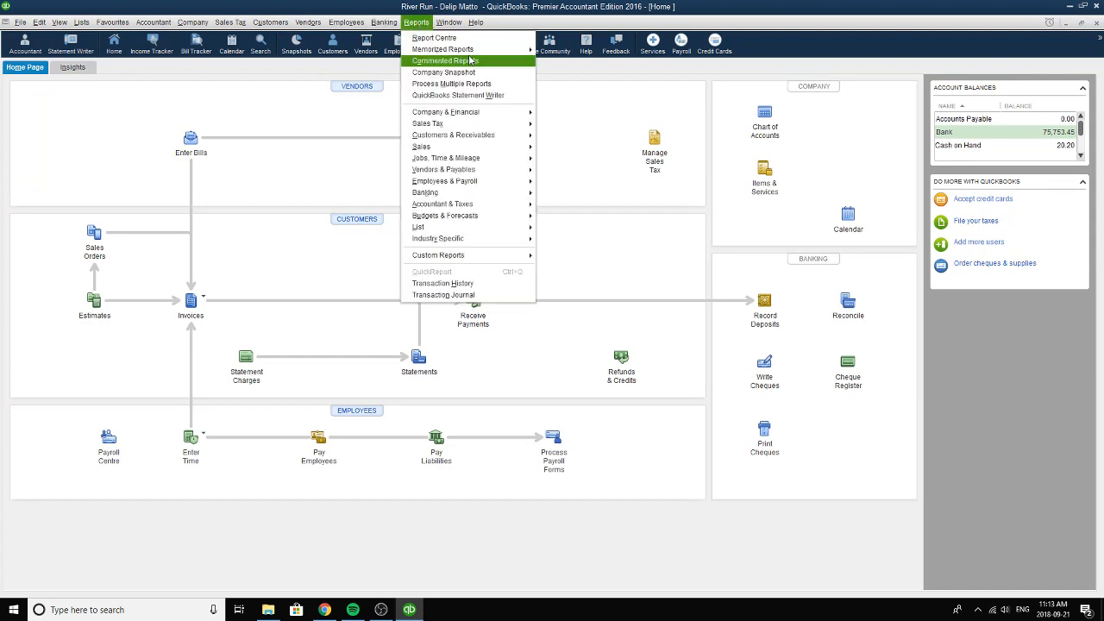
{"action": "mouse_move", "coordinate": [475, 49]}
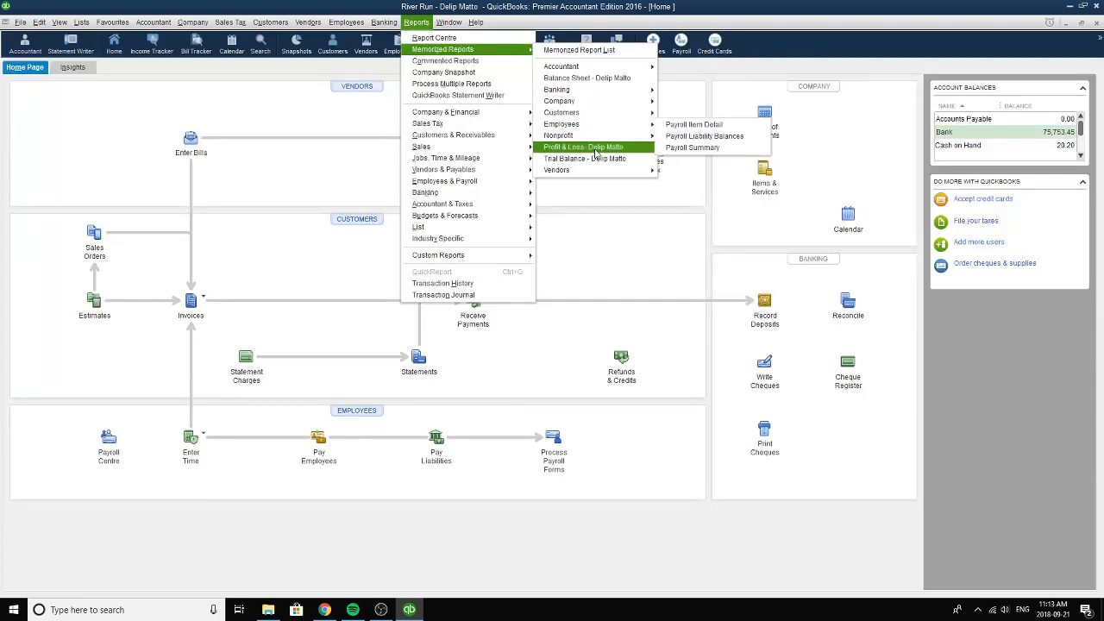
{"action": "left_click", "coordinate": [552, 158]}
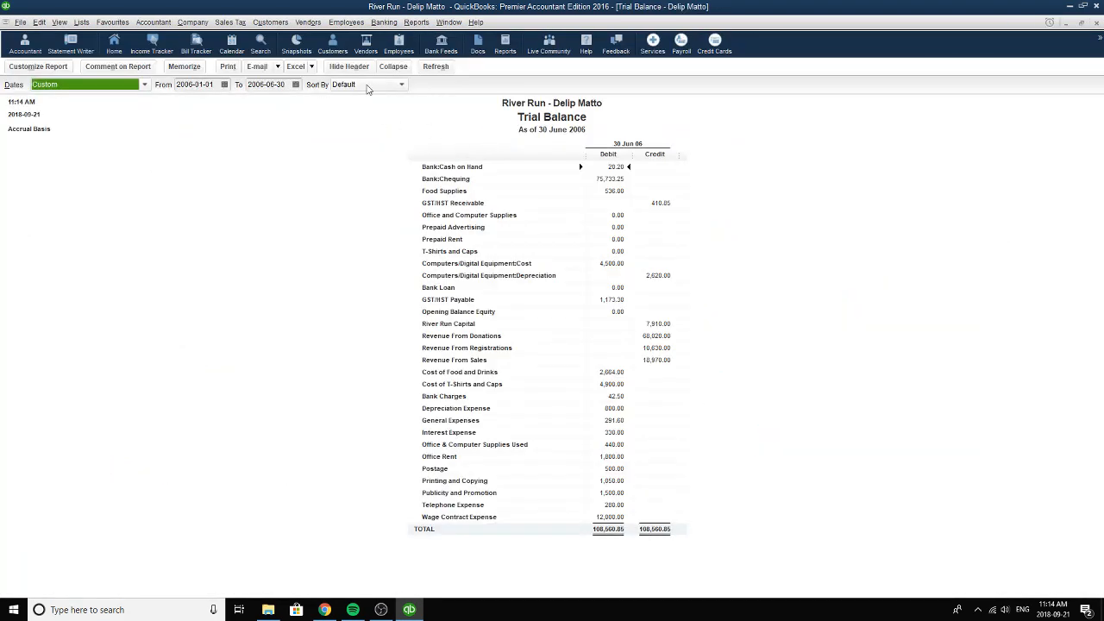
{"action": "left_click", "coordinate": [295, 83]}
{"action": "left_click", "coordinate": [299, 166]}
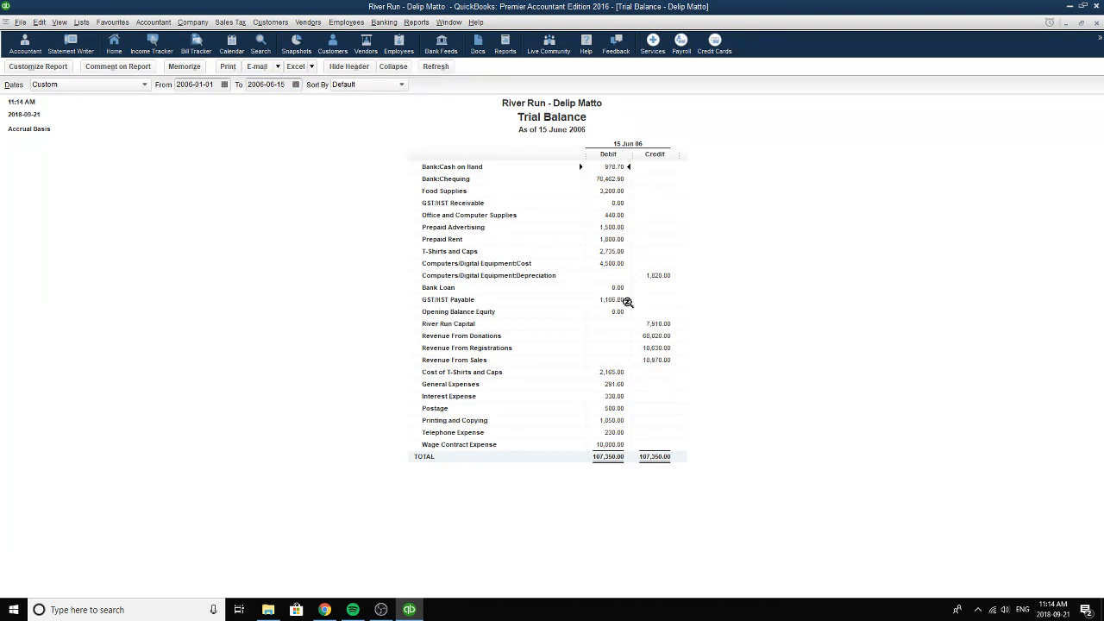
Search Windows for "calc", launch the Calculator and divide the GST/HST Payable debit of 1166.80 by 2.
{"action": "left_click", "coordinate": [177, 613]}
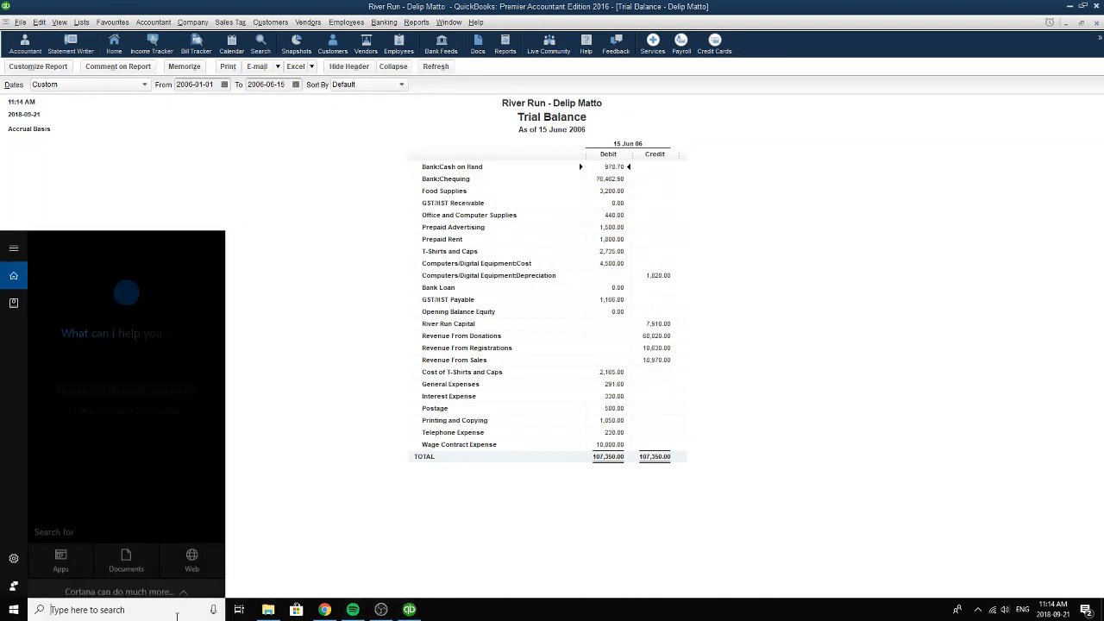
{"action": "type", "text": "calc"}
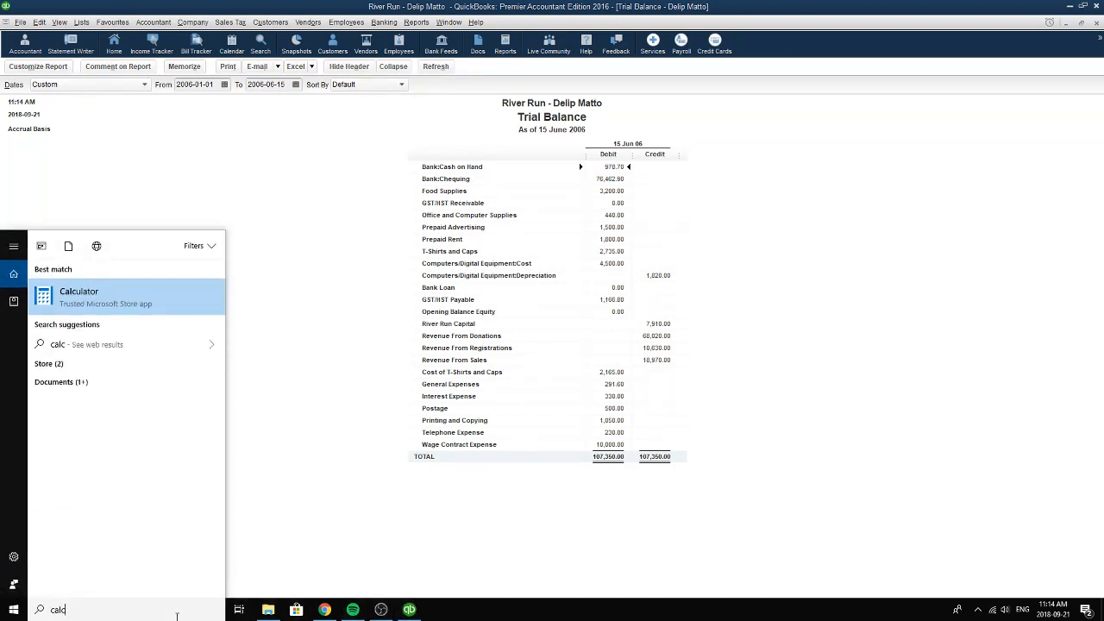
{"action": "left_click", "coordinate": [164, 302]}
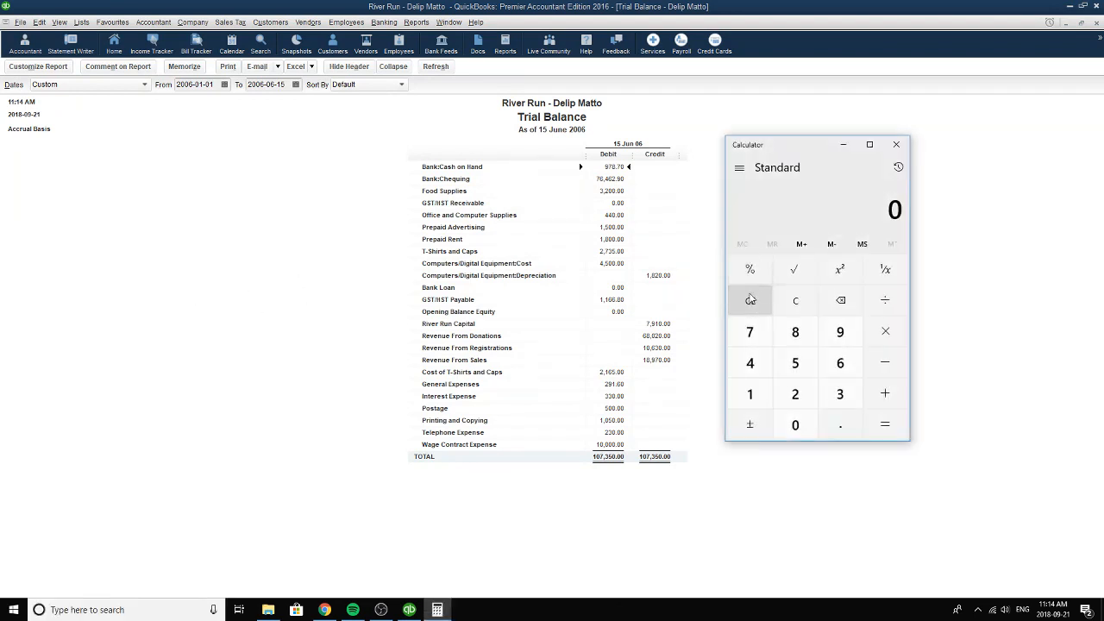
{"action": "left_click", "coordinate": [751, 394]}
{"action": "left_click", "coordinate": [751, 394]}
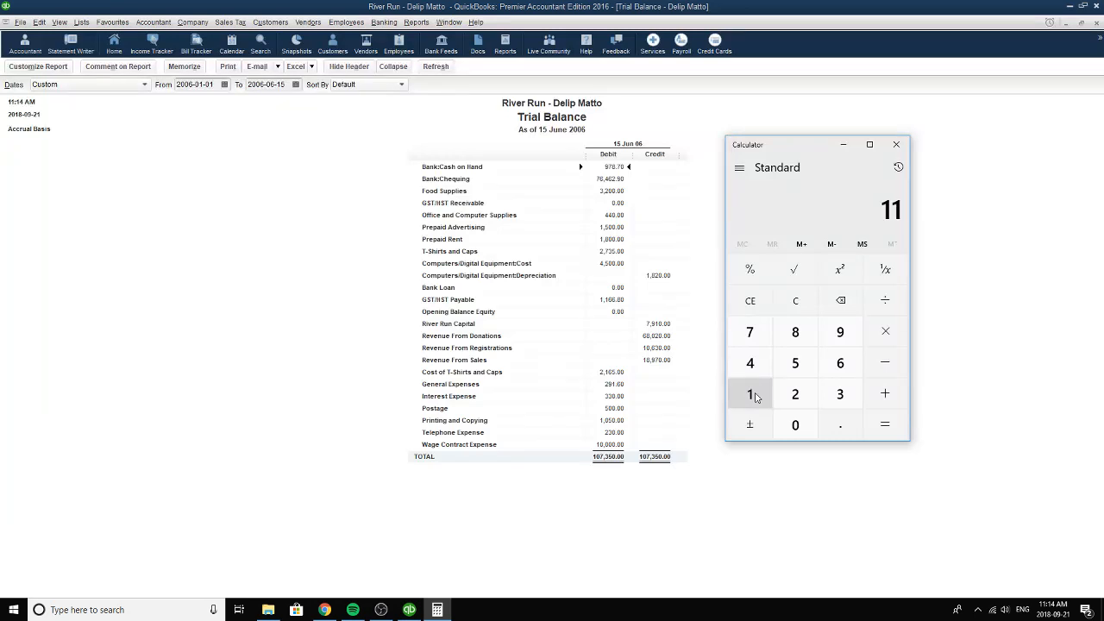
{"action": "double_click", "coordinate": [838, 363]}
{"action": "left_click", "coordinate": [838, 426]}
{"action": "left_click", "coordinate": [795, 332]}
{"action": "left_click", "coordinate": [795, 424]}
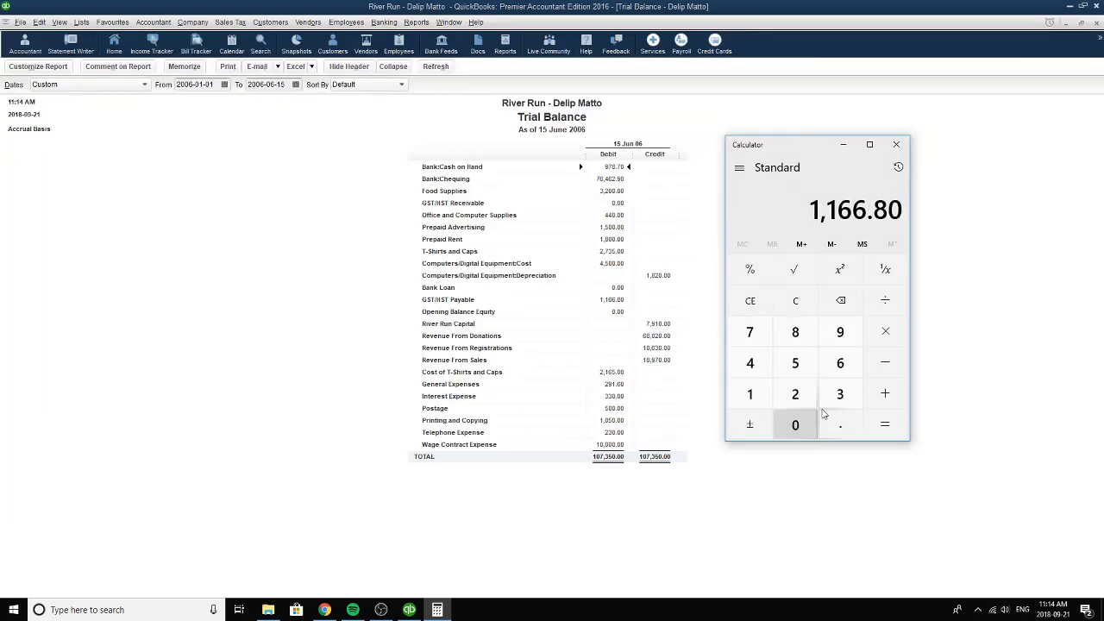
{"action": "left_click", "coordinate": [885, 300]}
{"action": "left_click", "coordinate": [804, 392]}
{"action": "left_click", "coordinate": [893, 425]}
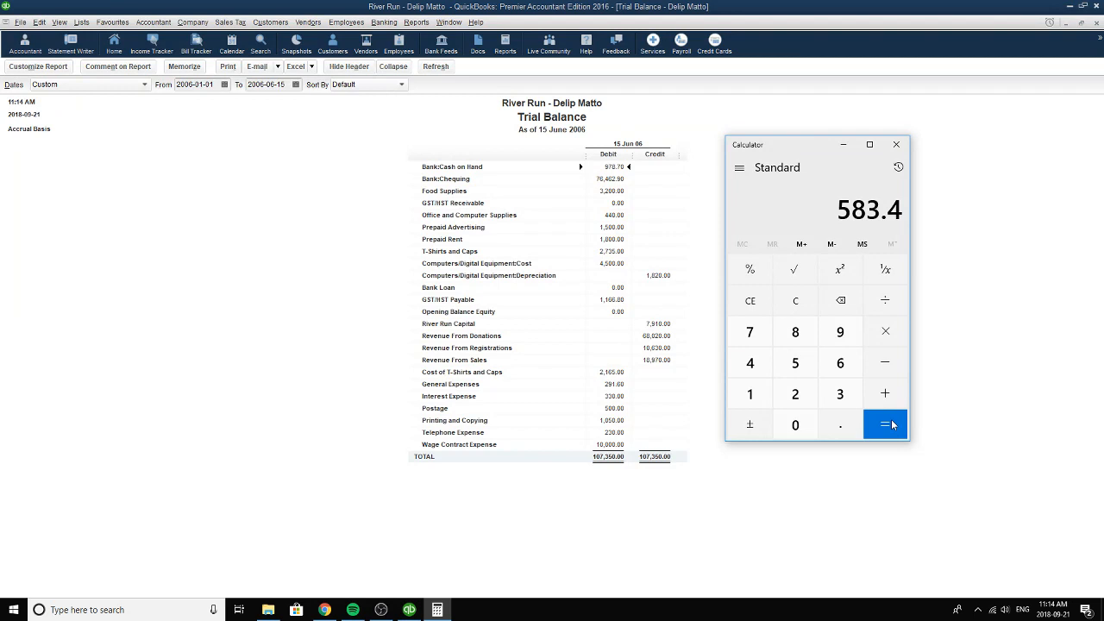
Close the Calculator and the Trial Balance report without memorizing the changed date.
{"action": "left_click", "coordinate": [896, 144]}
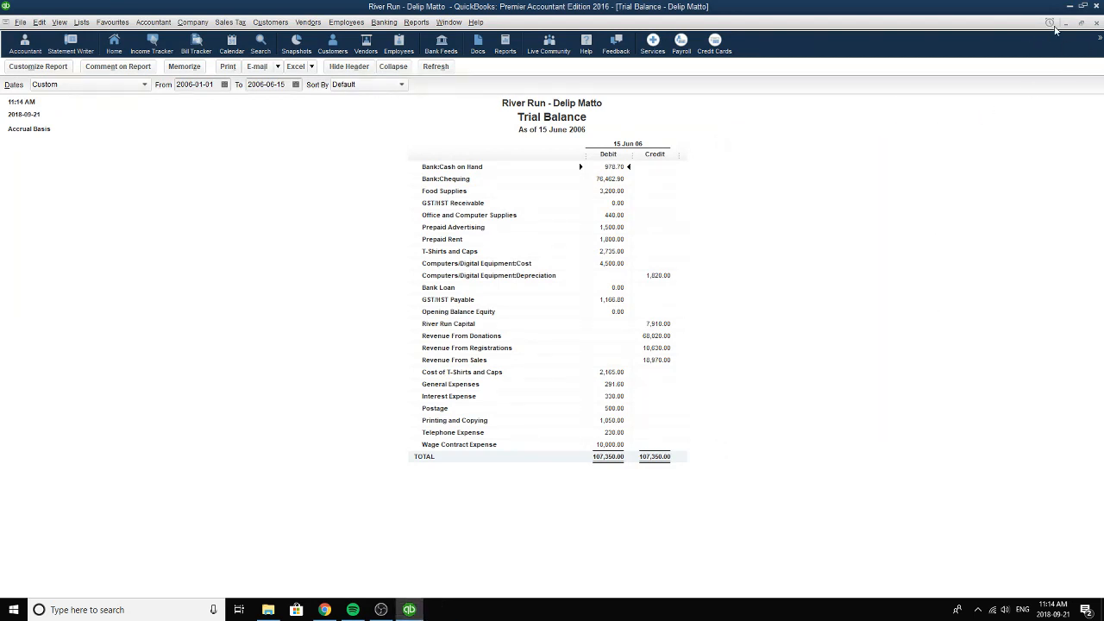
{"action": "left_click", "coordinate": [1098, 24]}
{"action": "left_click", "coordinate": [623, 279]}
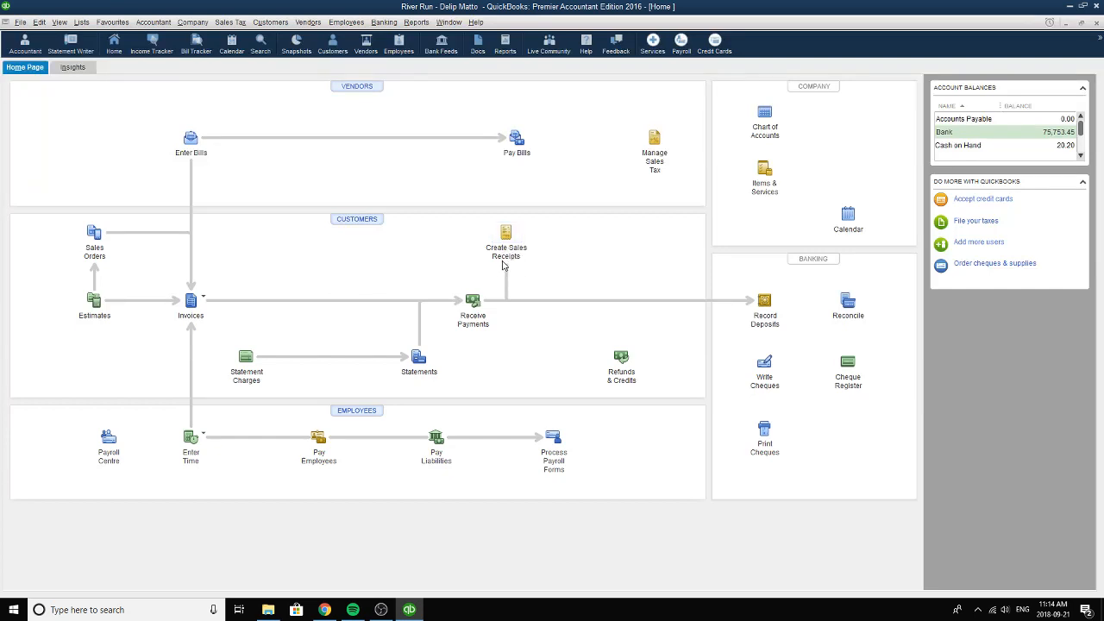
Open the general journal entries and browse back to the Memo #10 GST/HST rebate entry, number 13, dated 2006-06-15.
{"action": "left_click", "coordinate": [152, 24]}
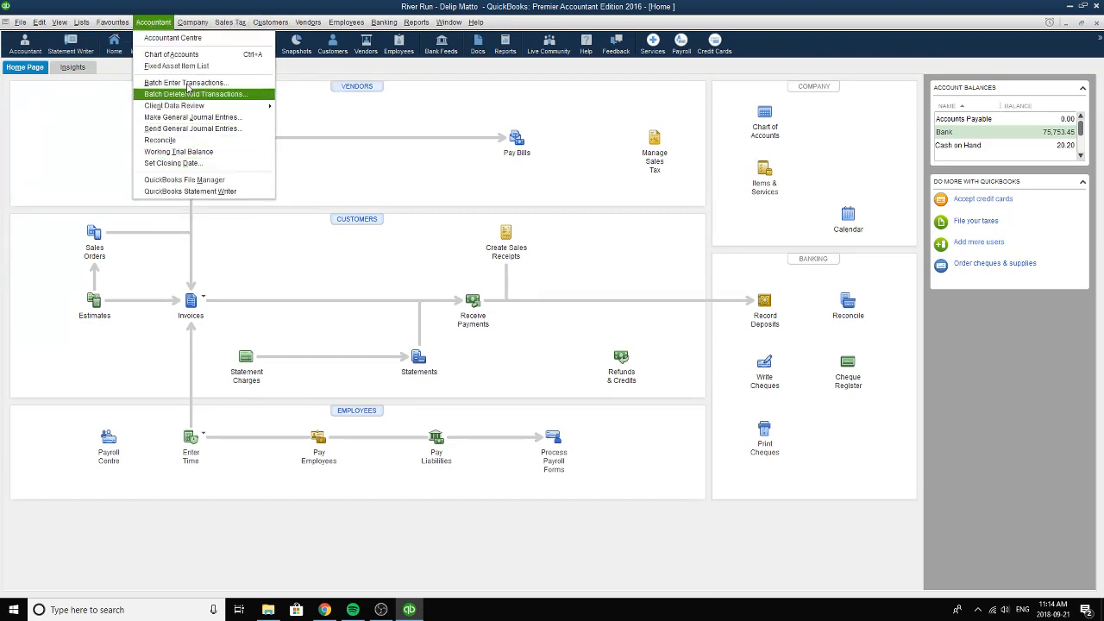
{"action": "mouse_move", "coordinate": [189, 24]}
{"action": "left_click", "coordinate": [233, 231]}
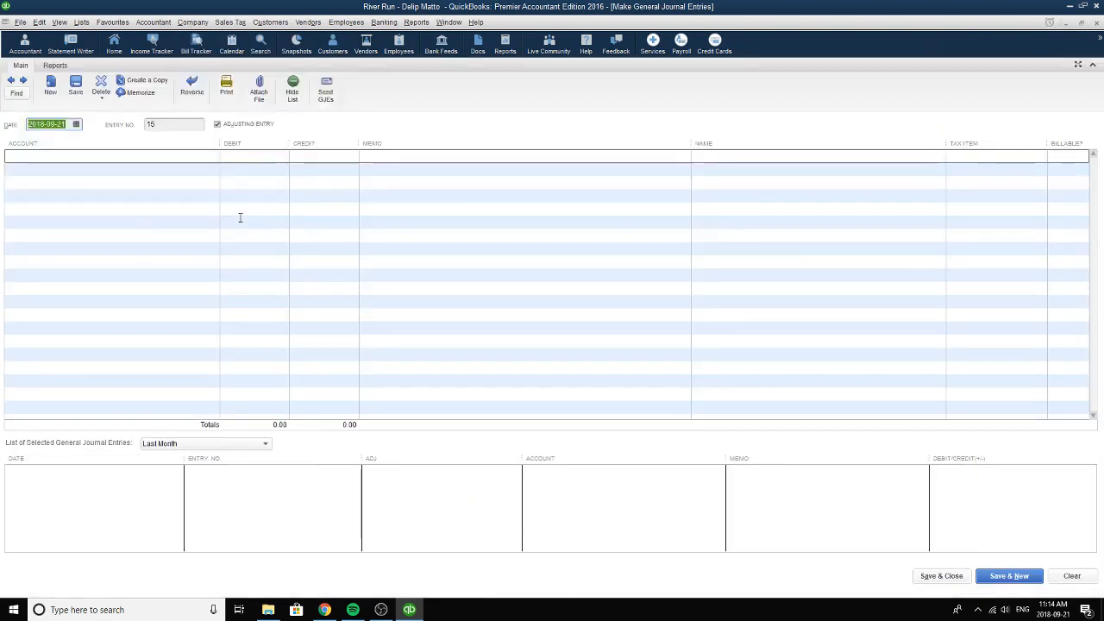
{"action": "left_click", "coordinate": [11, 82]}
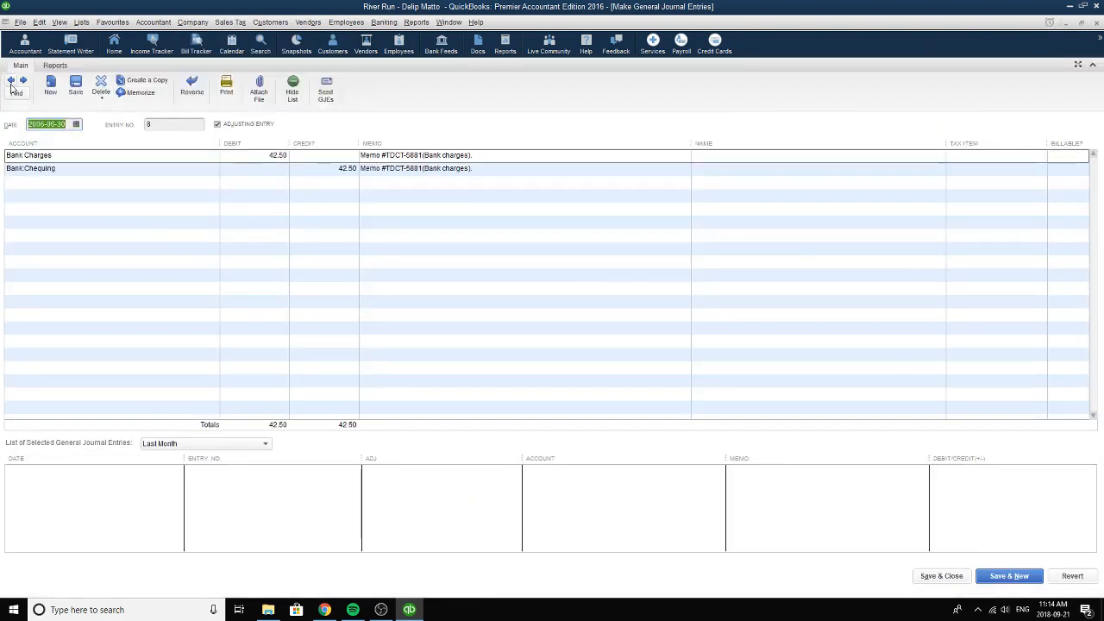
{"action": "left_click", "coordinate": [11, 82]}
{"action": "left_click", "coordinate": [12, 82]}
{"action": "left_click", "coordinate": [11, 82]}
{"action": "left_click", "coordinate": [12, 82]}
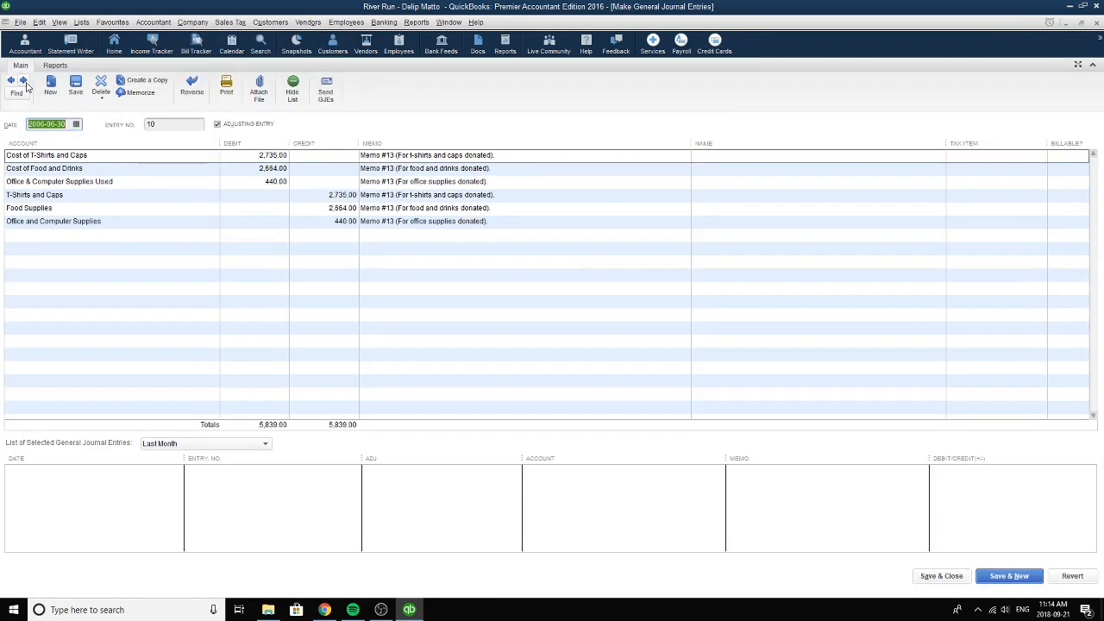
{"action": "left_click", "coordinate": [12, 82]}
{"action": "left_click", "coordinate": [12, 82]}
{"action": "left_click", "coordinate": [12, 82]}
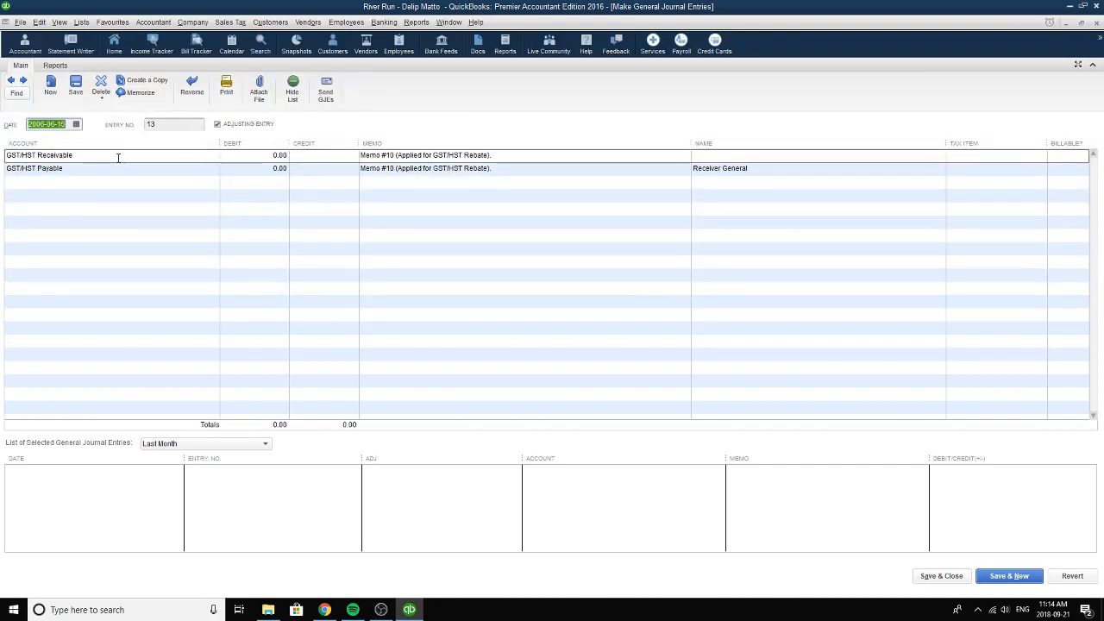
Check the account list for the entry's first line and reselect GST/HST Receivable.
{"action": "left_click", "coordinate": [39, 156]}
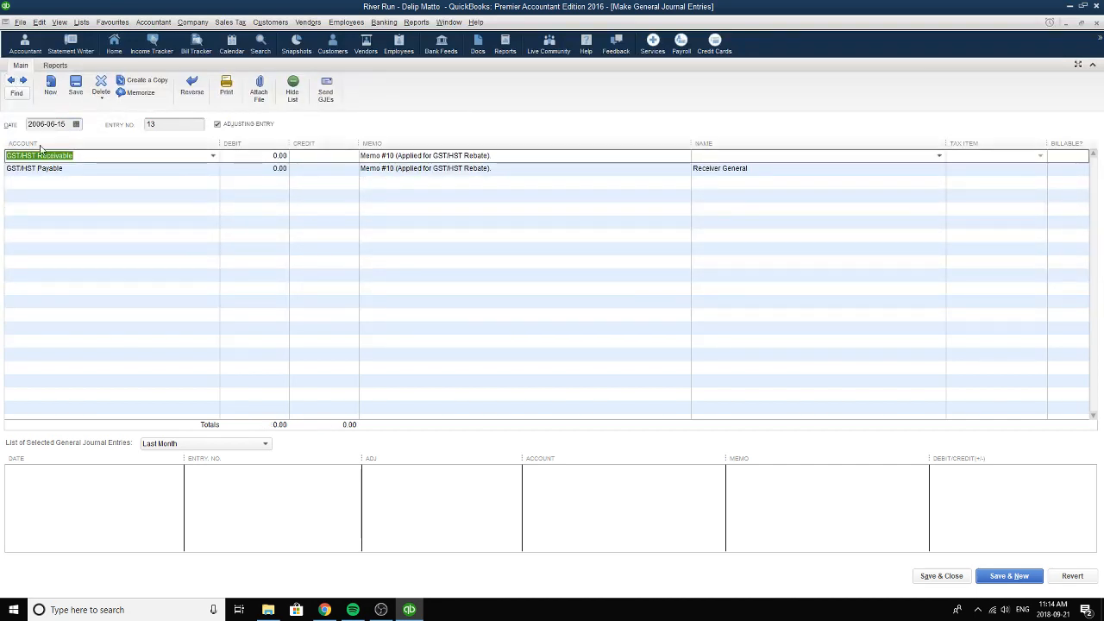
{"action": "left_click", "coordinate": [211, 158]}
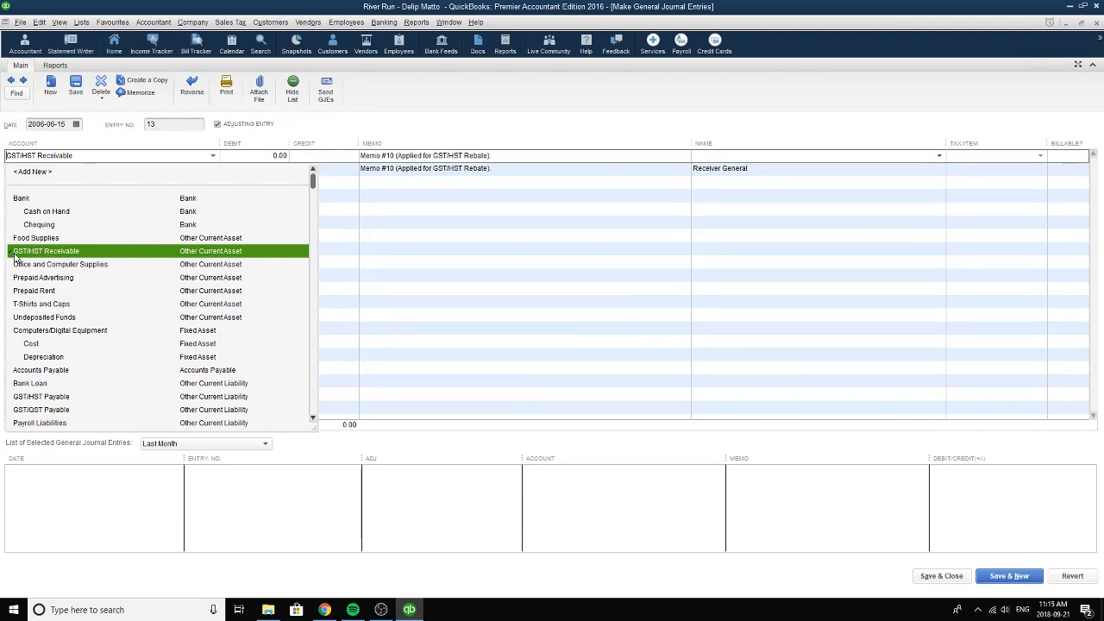
{"action": "left_click", "coordinate": [157, 252]}
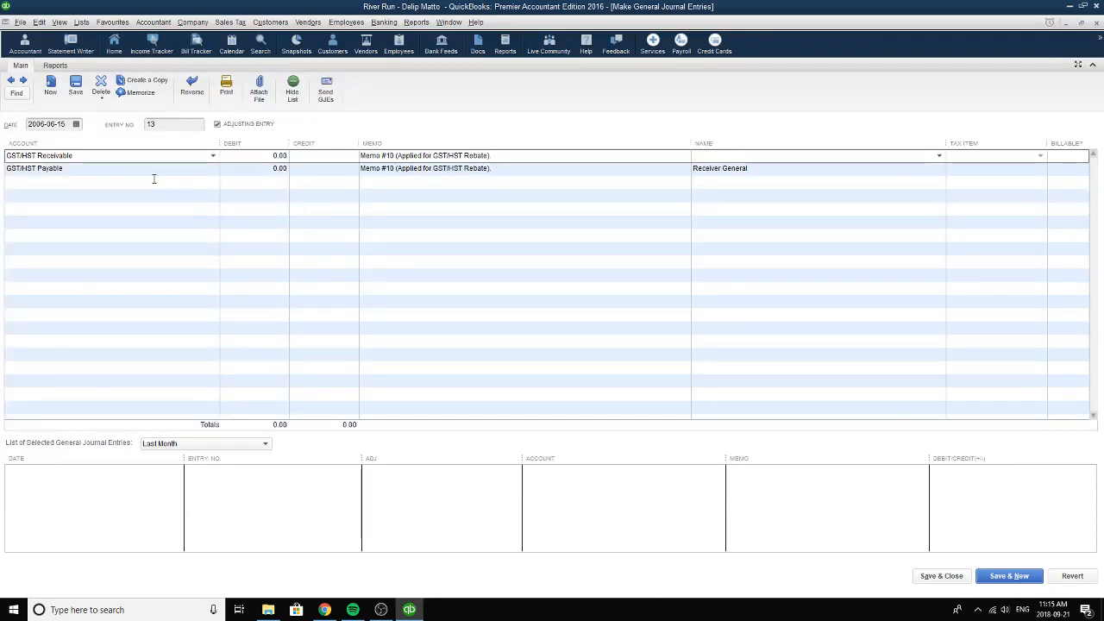
{"action": "left_click", "coordinate": [213, 156]}
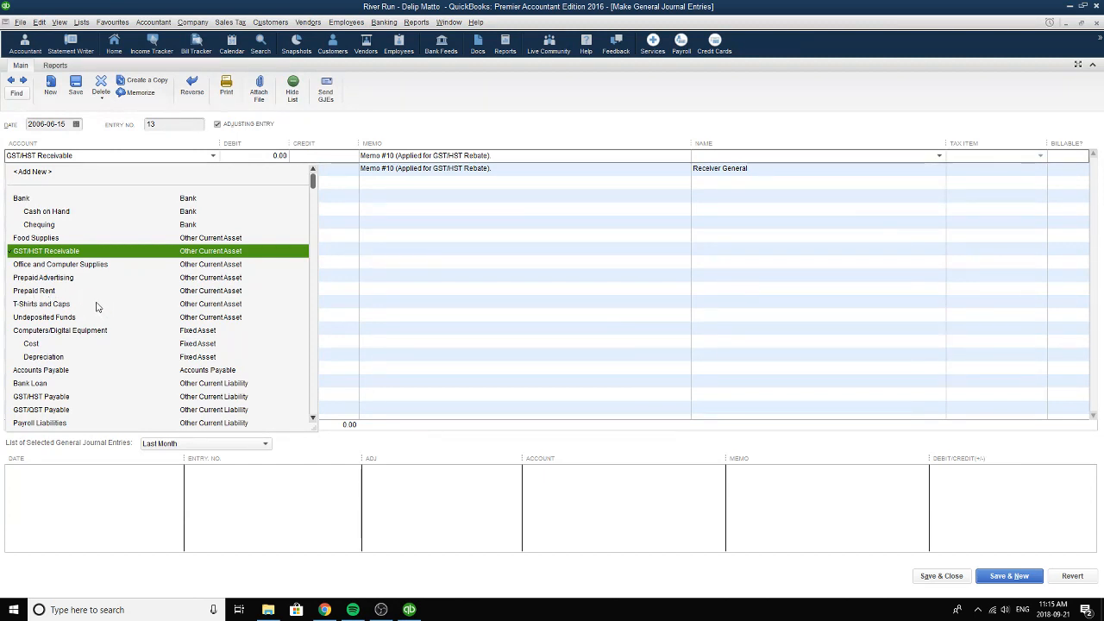
{"action": "left_click", "coordinate": [113, 158]}
{"action": "left_click", "coordinate": [213, 155]}
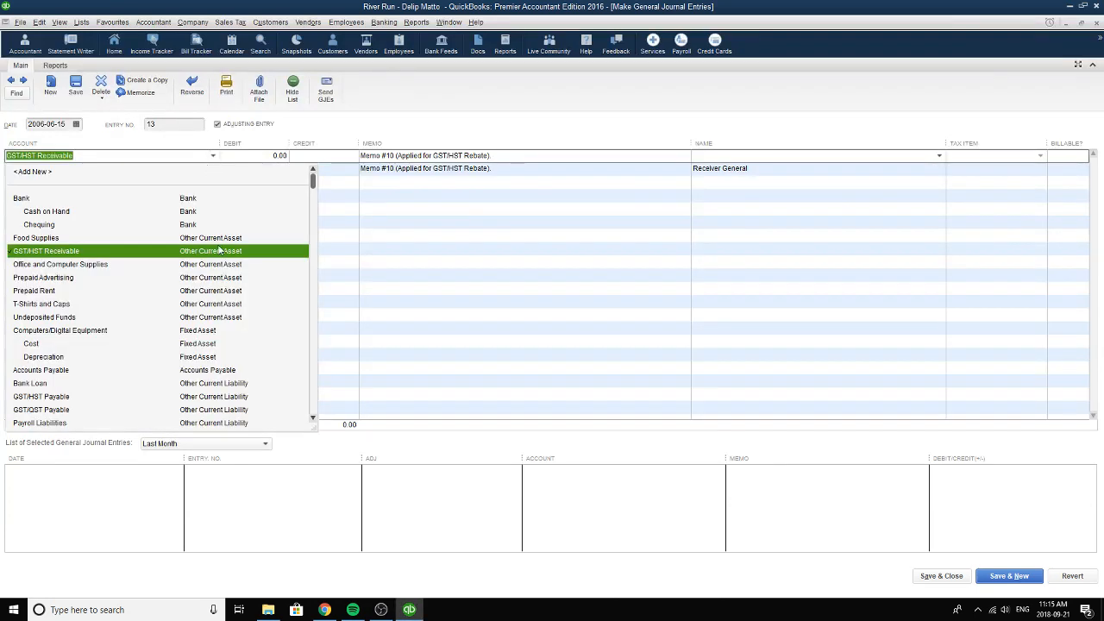
{"action": "left_click", "coordinate": [213, 156]}
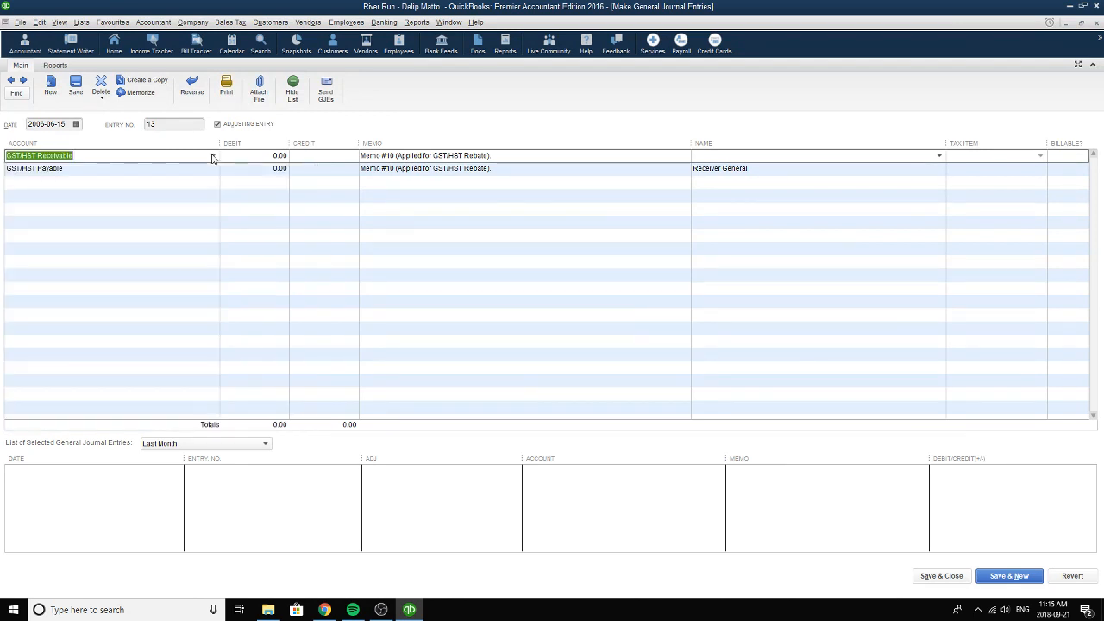
Set the debit of the GST/HST Receivable line to 583.40.
{"action": "key", "text": "Tab"}
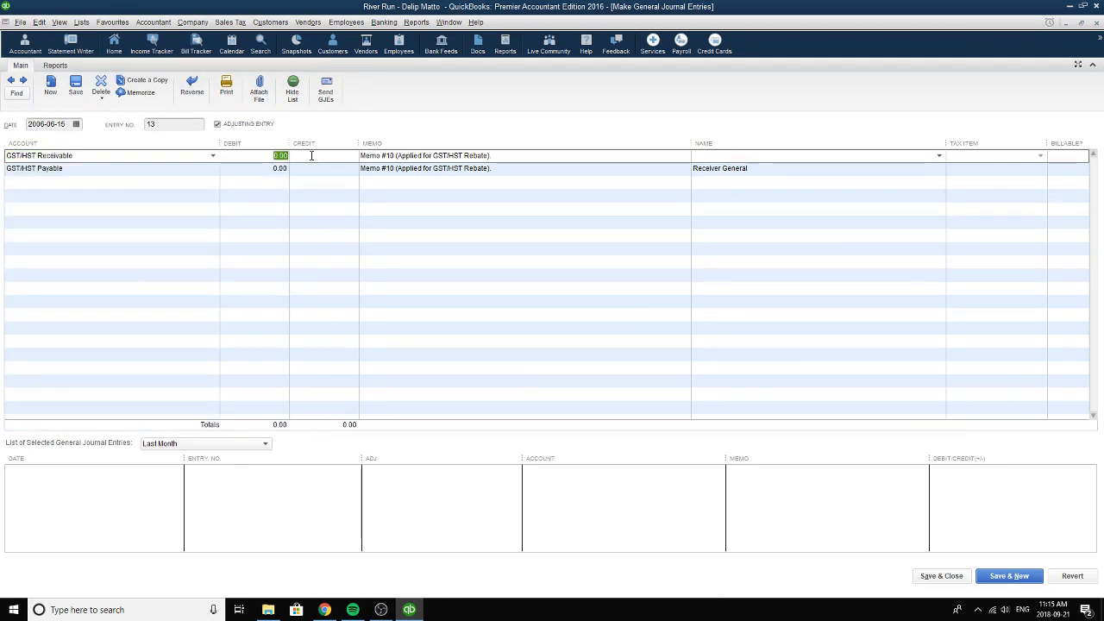
{"action": "type", "text": "5"}
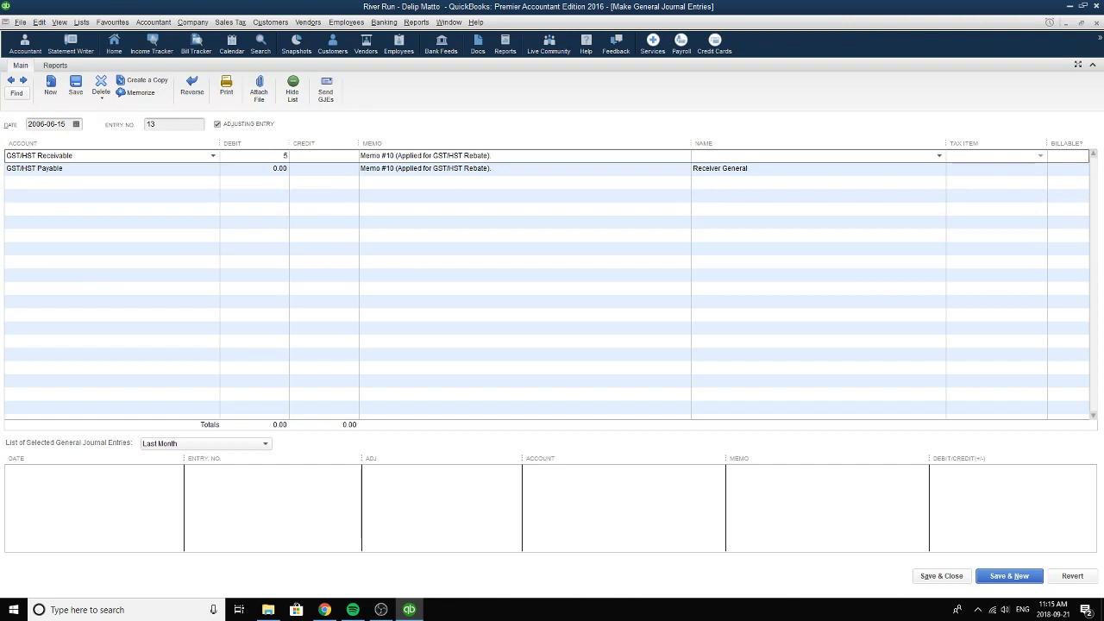
{"action": "type", "text": "83.40"}
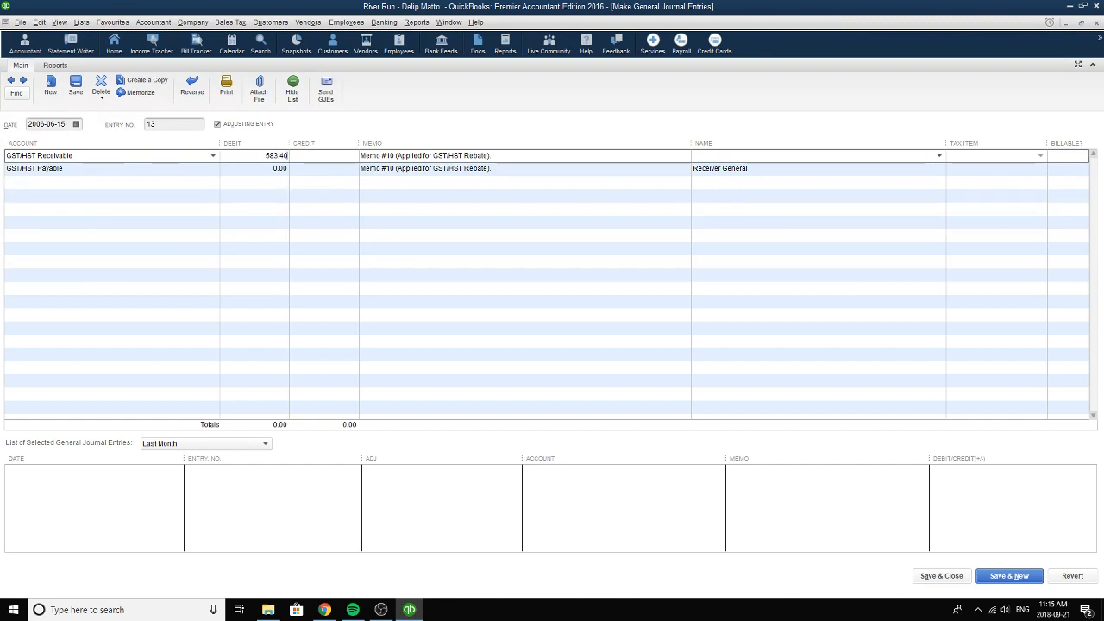
Clear the debit of the GST/HST Payable line and enter a credit of 583.40.
{"action": "left_click", "coordinate": [274, 168]}
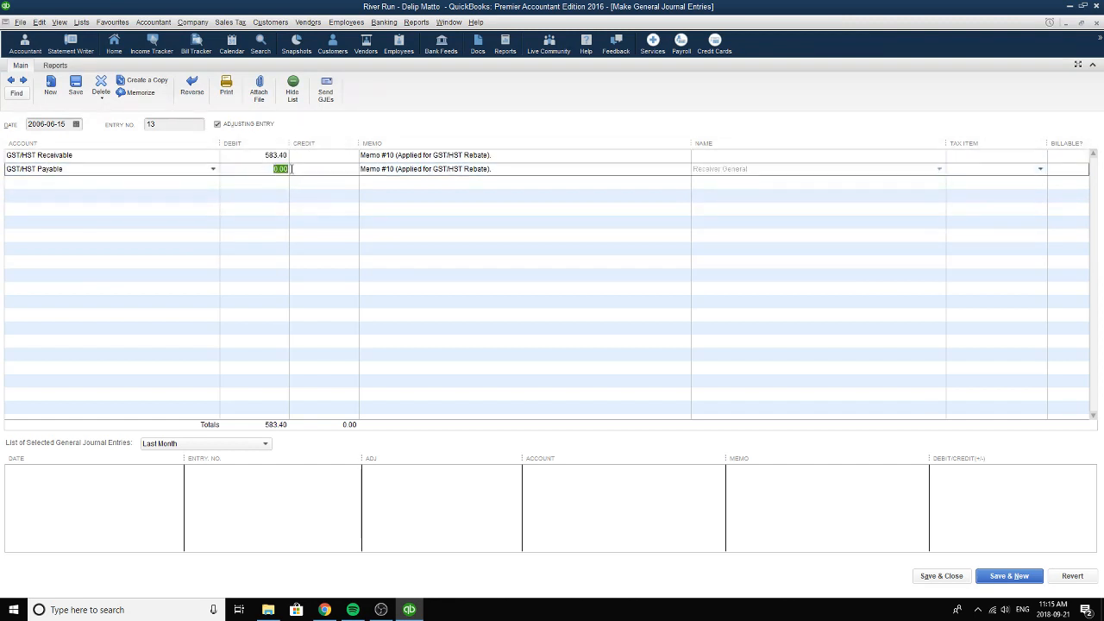
{"action": "type", "text": "58"}
{"action": "key", "text": "BackSpace"}
{"action": "key", "text": "BackSpace"}
{"action": "type", "text": "583.40"}
{"action": "left_click", "coordinate": [346, 180]}
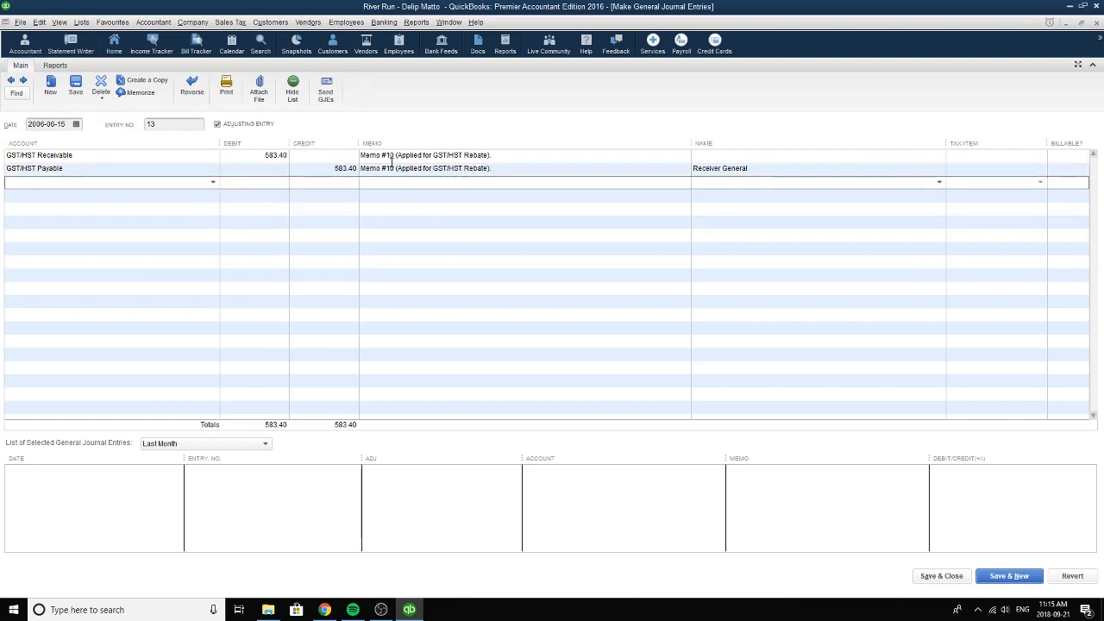
Review the GST/HST Receivable line's debit and memo and the GST/HST Payable line's account.
{"action": "left_click", "coordinate": [254, 155]}
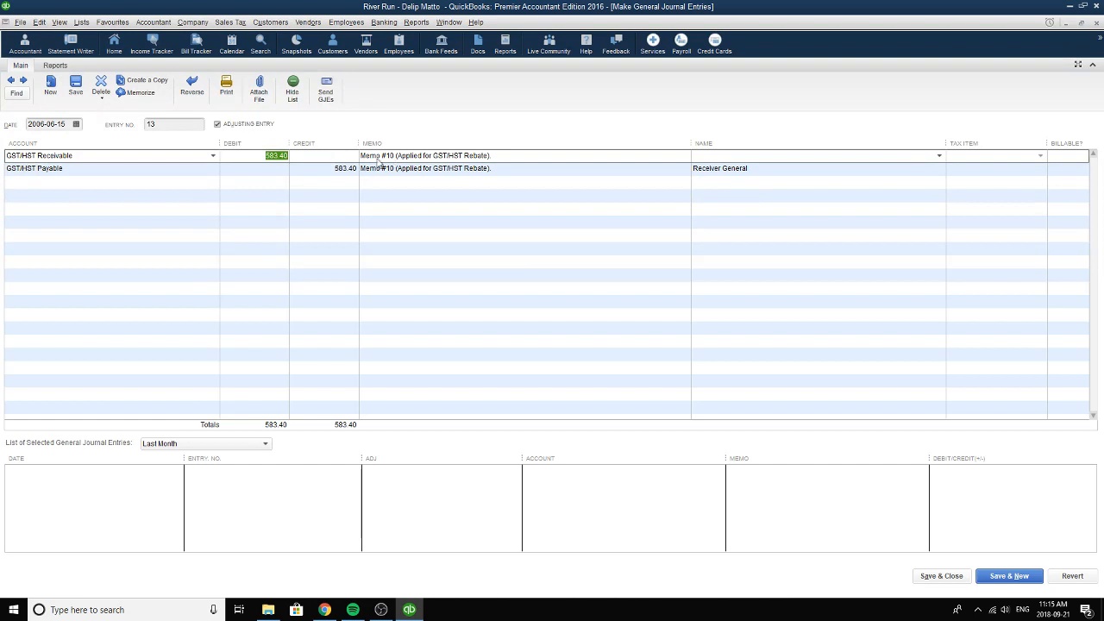
{"action": "left_click", "coordinate": [387, 156]}
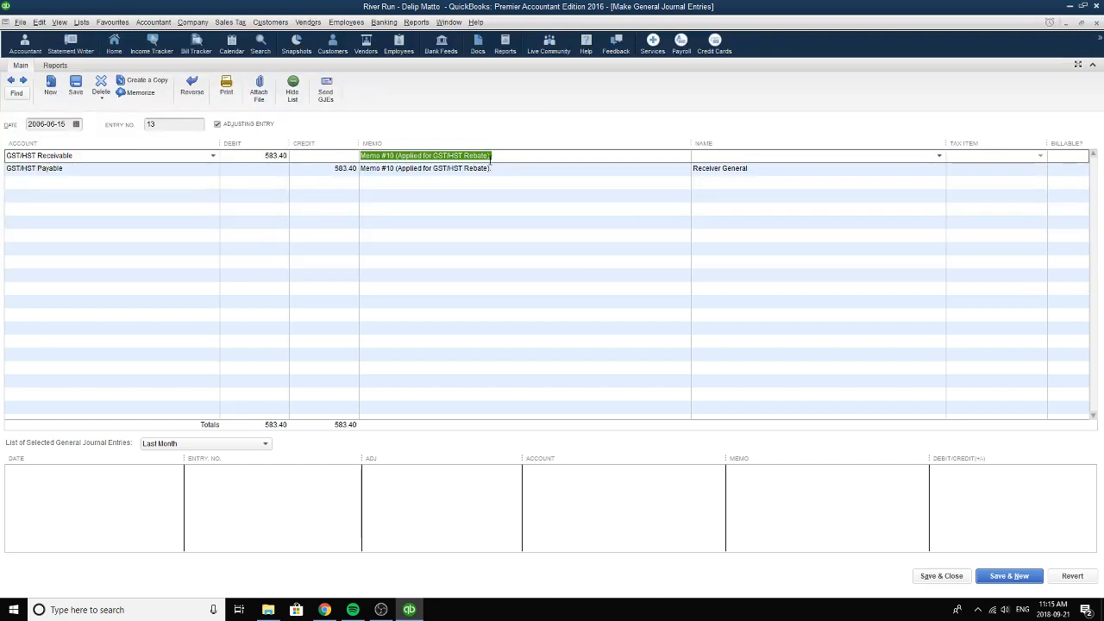
{"action": "left_click", "coordinate": [86, 171]}
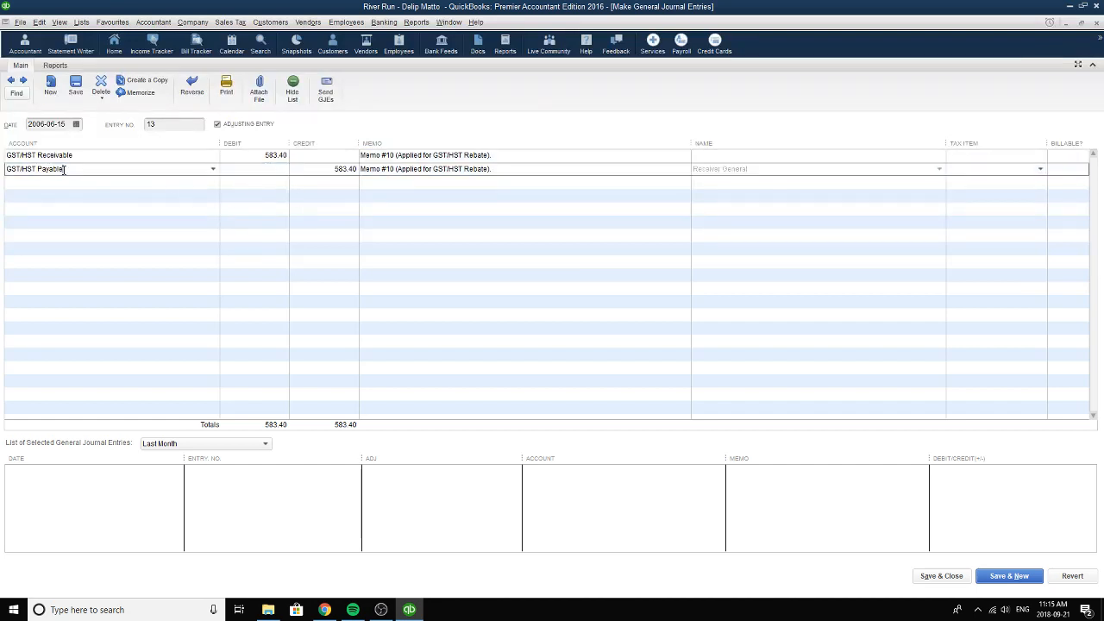
Review the accounts of both lines in the Memo #10 entry, plus the GST/HST Payable line's credit and memo.
{"action": "left_click_drag", "start_coordinate": [86, 170], "coordinate": [7, 169]}
{"action": "left_click", "coordinate": [61, 168]}
{"action": "left_click_drag", "start_coordinate": [61, 168], "coordinate": [2, 175]}
{"action": "left_click", "coordinate": [90, 157]}
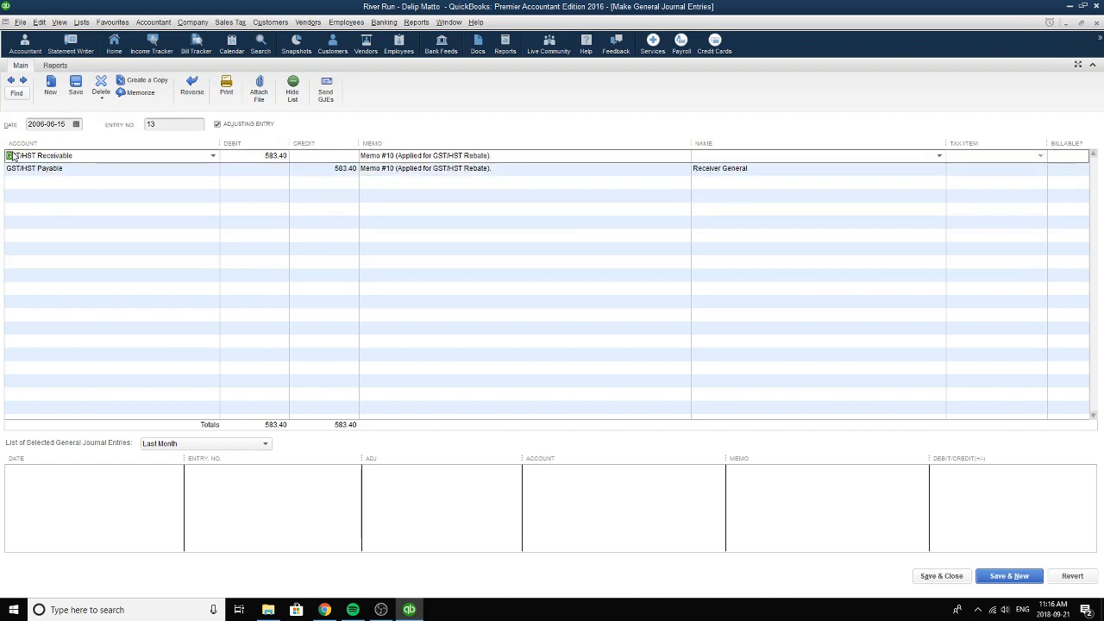
{"action": "left_click", "coordinate": [106, 168]}
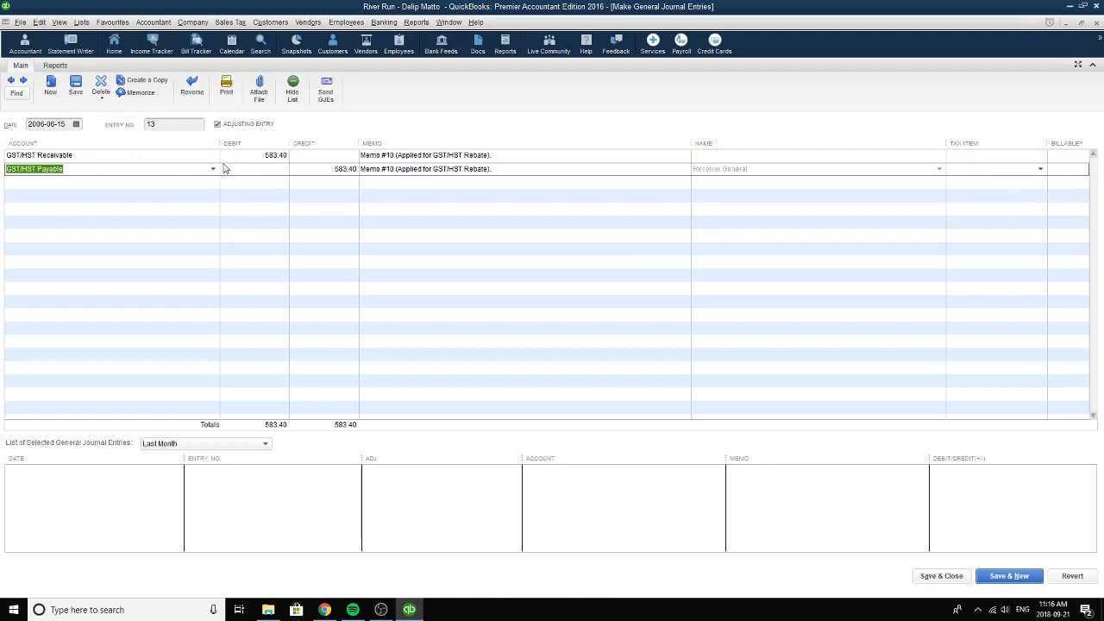
{"action": "left_click", "coordinate": [341, 171]}
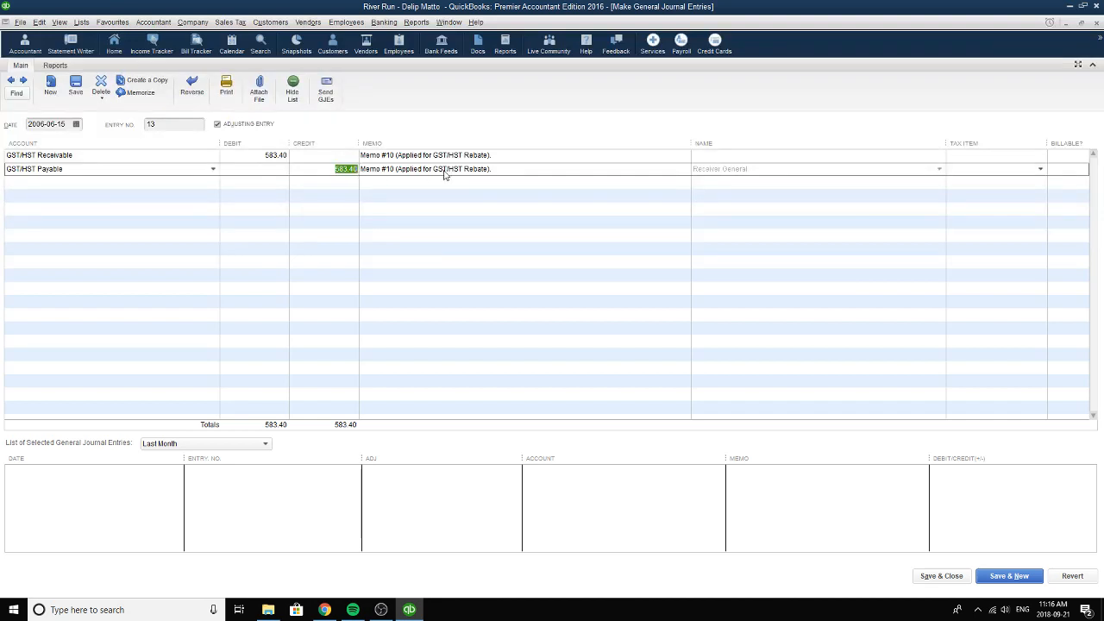
{"action": "left_click", "coordinate": [492, 171]}
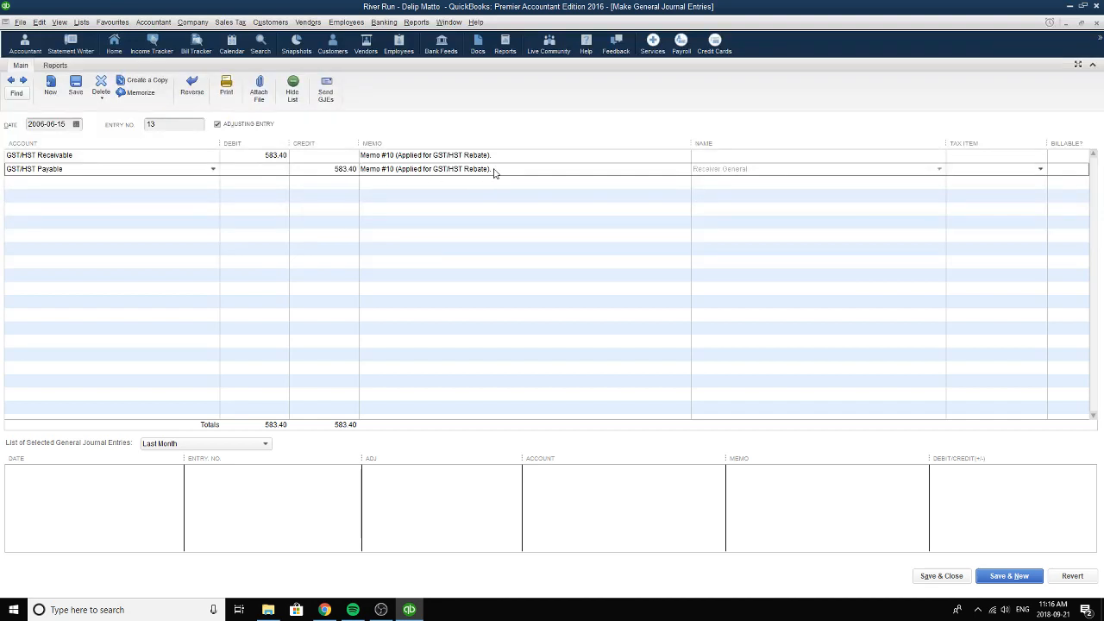
Set the Memo #10 entry's date to 2006-06-15 and save and close it, accepting the direct posting to a sales tax account.
{"action": "left_click", "coordinate": [76, 124]}
{"action": "left_click", "coordinate": [93, 205]}
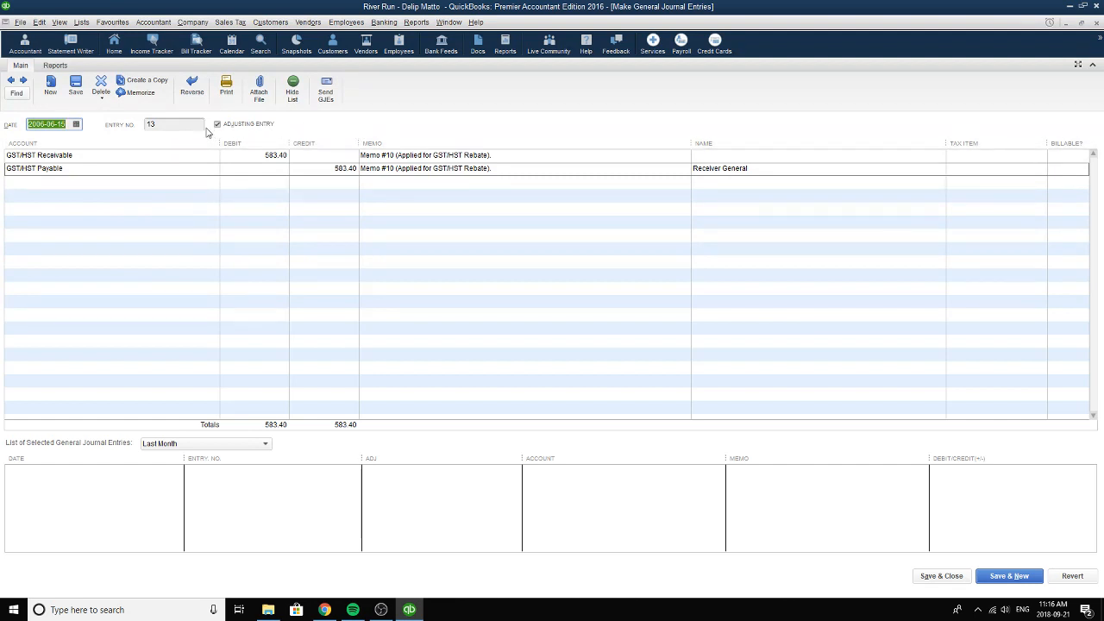
{"action": "left_click", "coordinate": [942, 576]}
{"action": "left_click", "coordinate": [508, 189]}
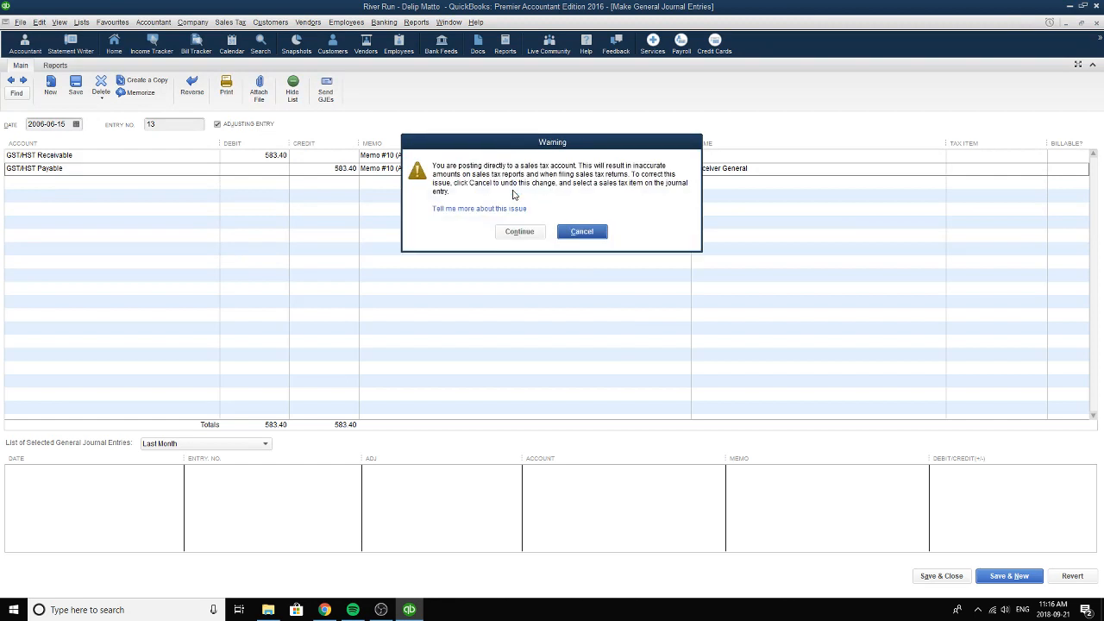
{"action": "left_click", "coordinate": [534, 233]}
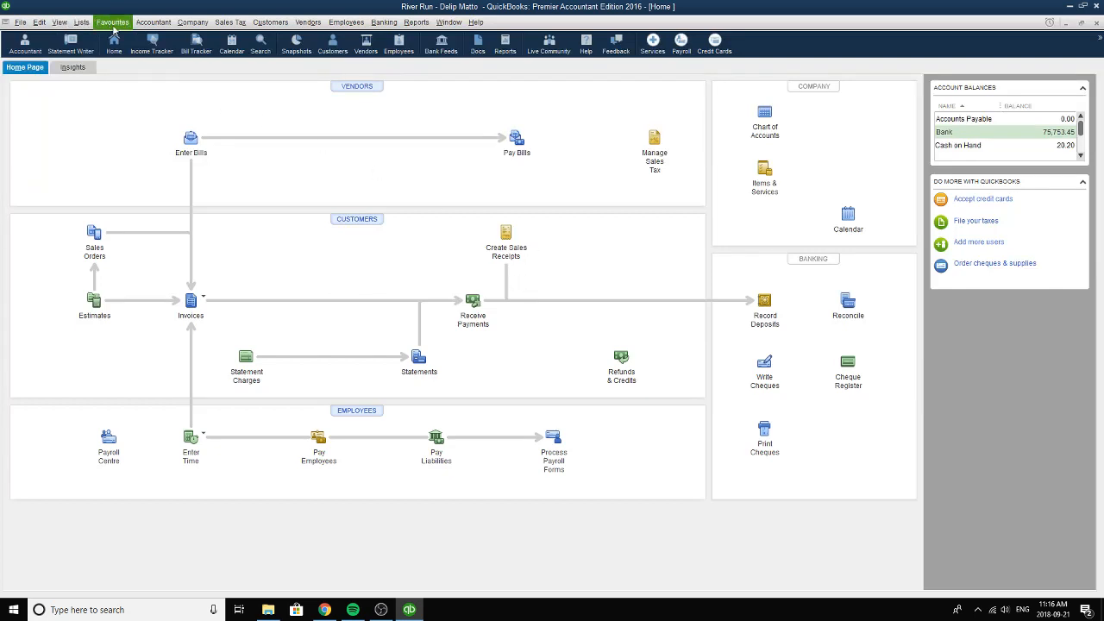
Open the general journal entries and browse back to the entry for the bank loan and interest payment.
{"action": "left_click", "coordinate": [151, 23]}
{"action": "left_click", "coordinate": [176, 125]}
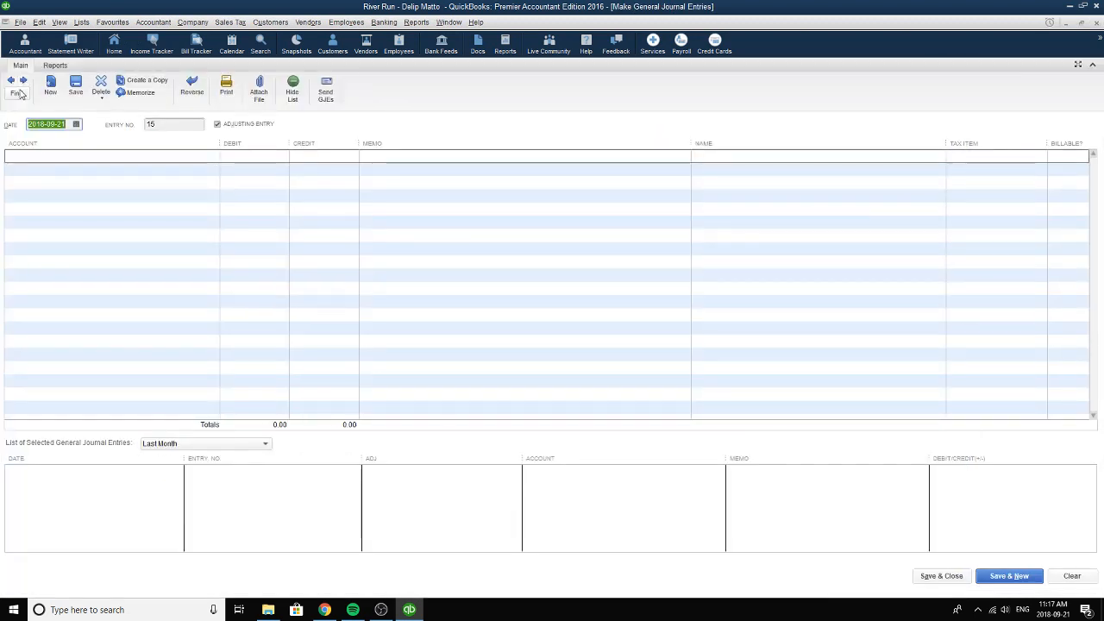
{"action": "left_click", "coordinate": [11, 81]}
{"action": "left_click", "coordinate": [11, 81]}
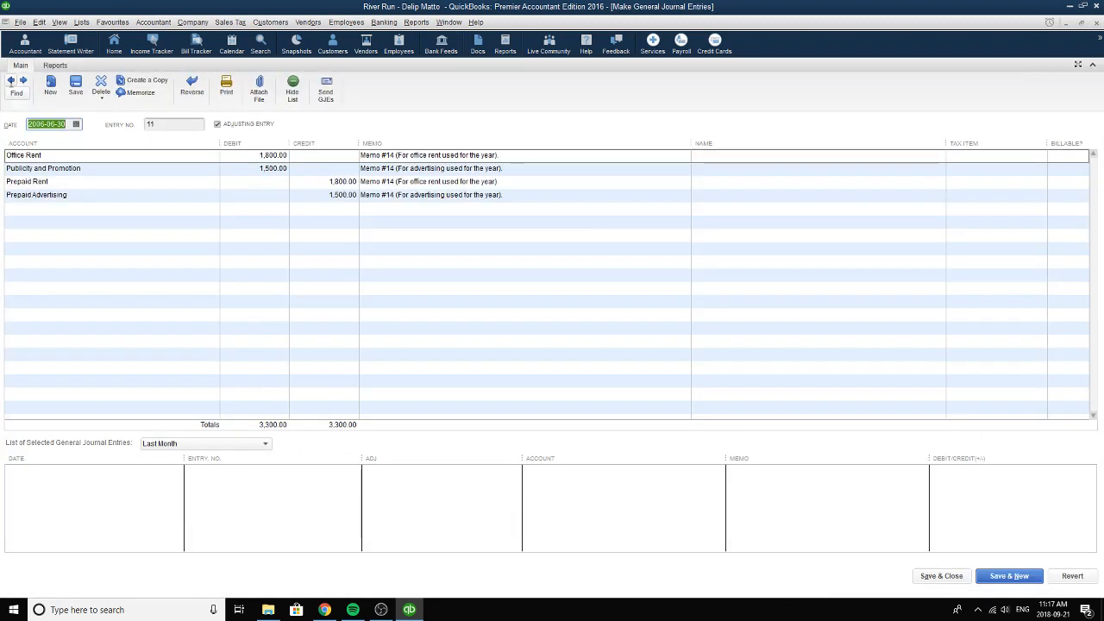
{"action": "left_click", "coordinate": [11, 81]}
{"action": "left_click", "coordinate": [11, 81]}
{"action": "left_click", "coordinate": [11, 81]}
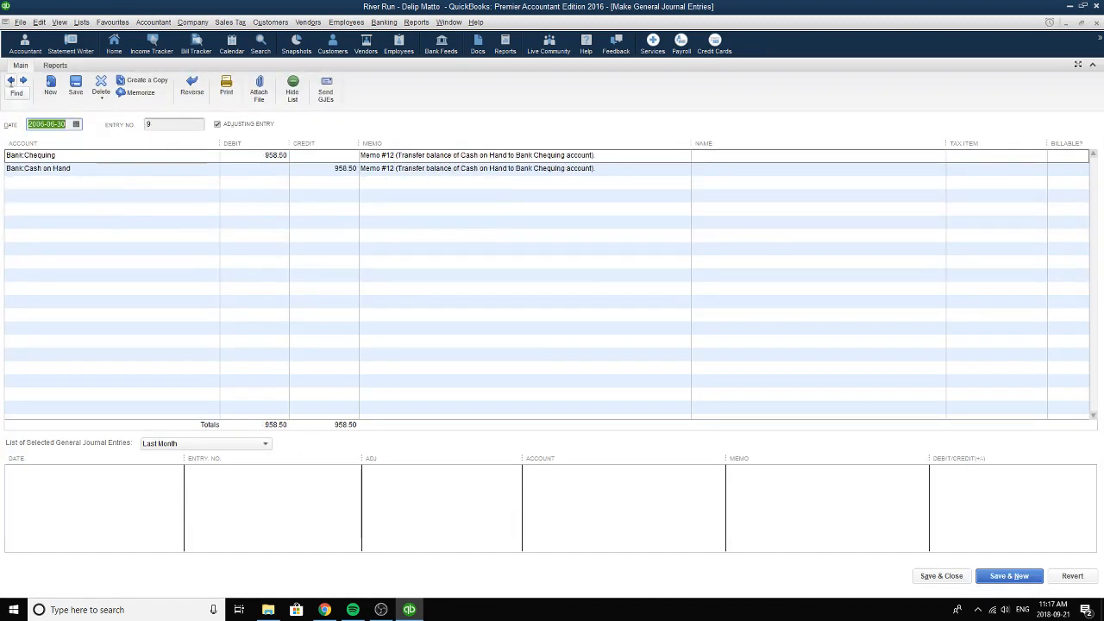
{"action": "left_click", "coordinate": [11, 81]}
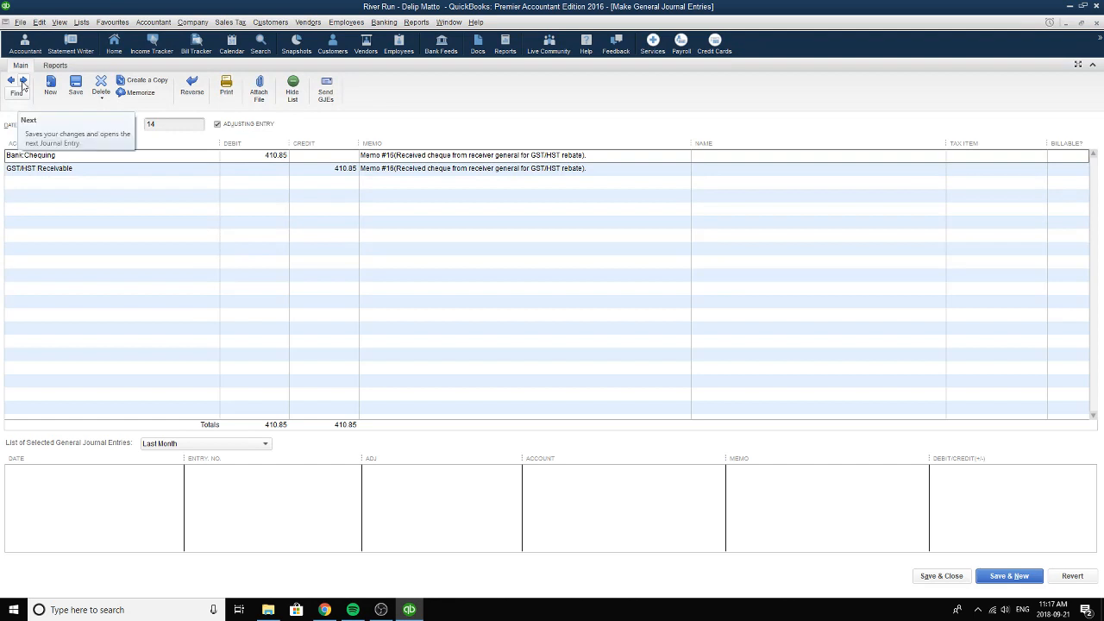
{"action": "left_click", "coordinate": [11, 81]}
{"action": "left_click", "coordinate": [11, 81]}
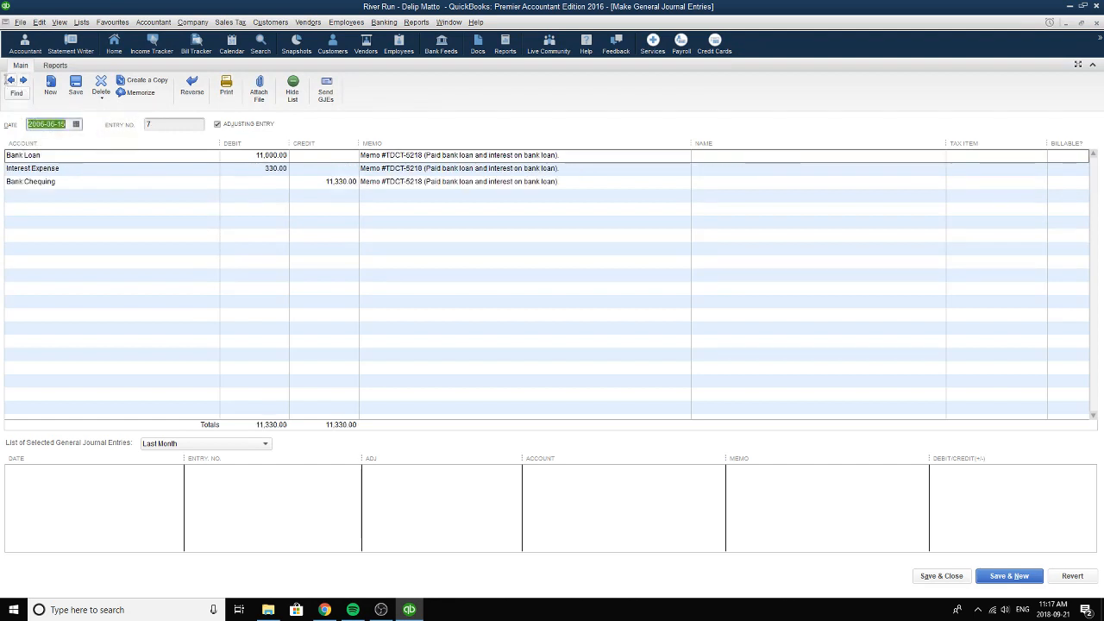
{"action": "left_click", "coordinate": [24, 80]}
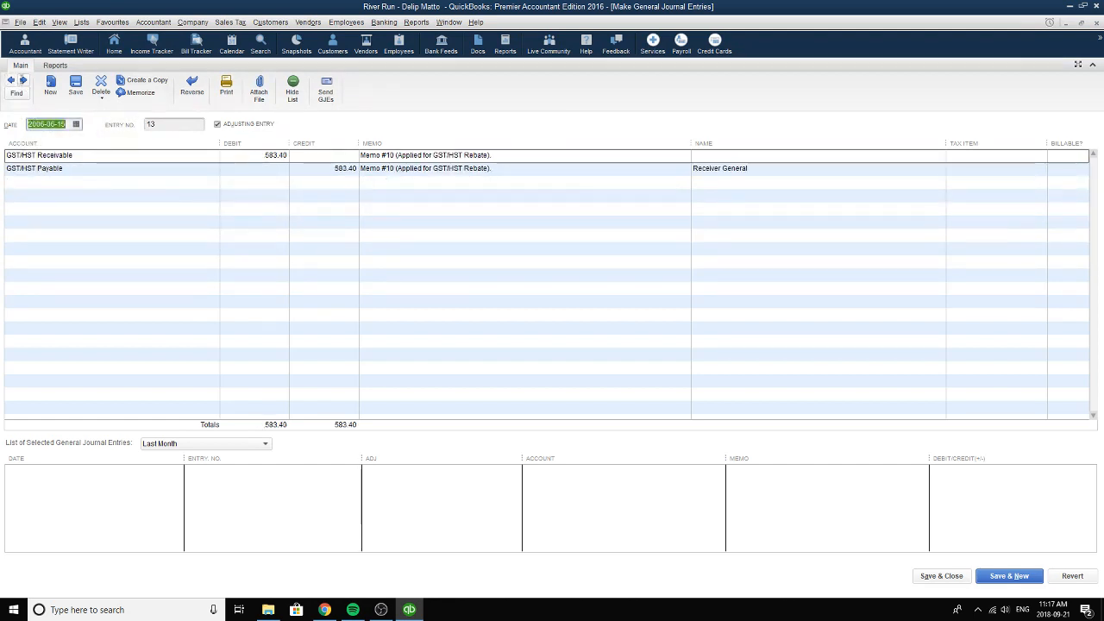
{"action": "left_click", "coordinate": [11, 80]}
{"action": "left_click", "coordinate": [12, 81]}
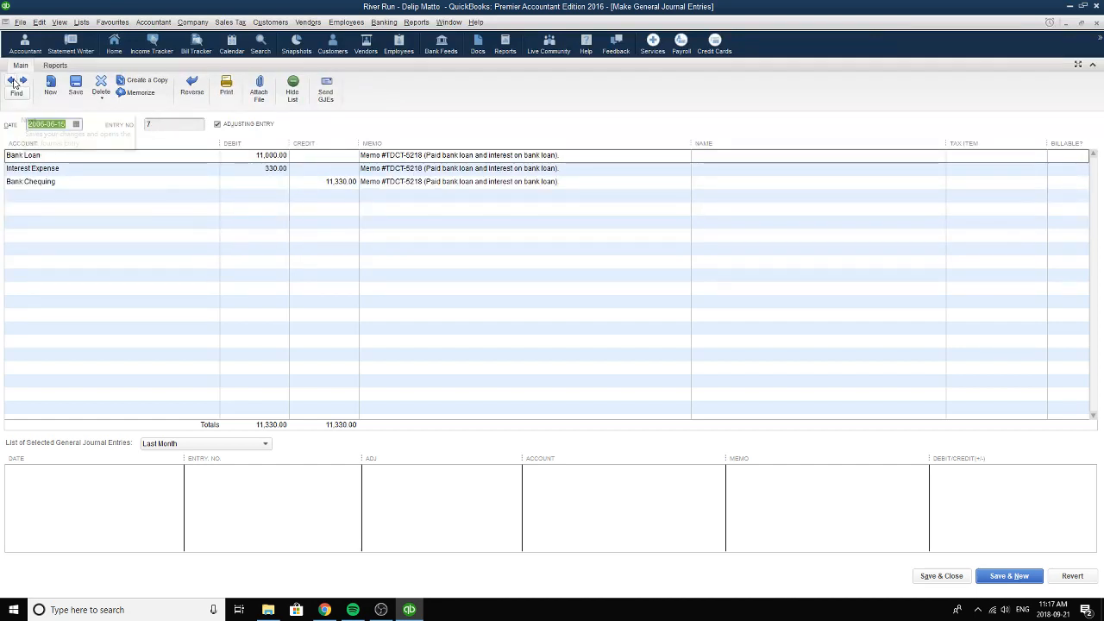
{"action": "left_click", "coordinate": [23, 80]}
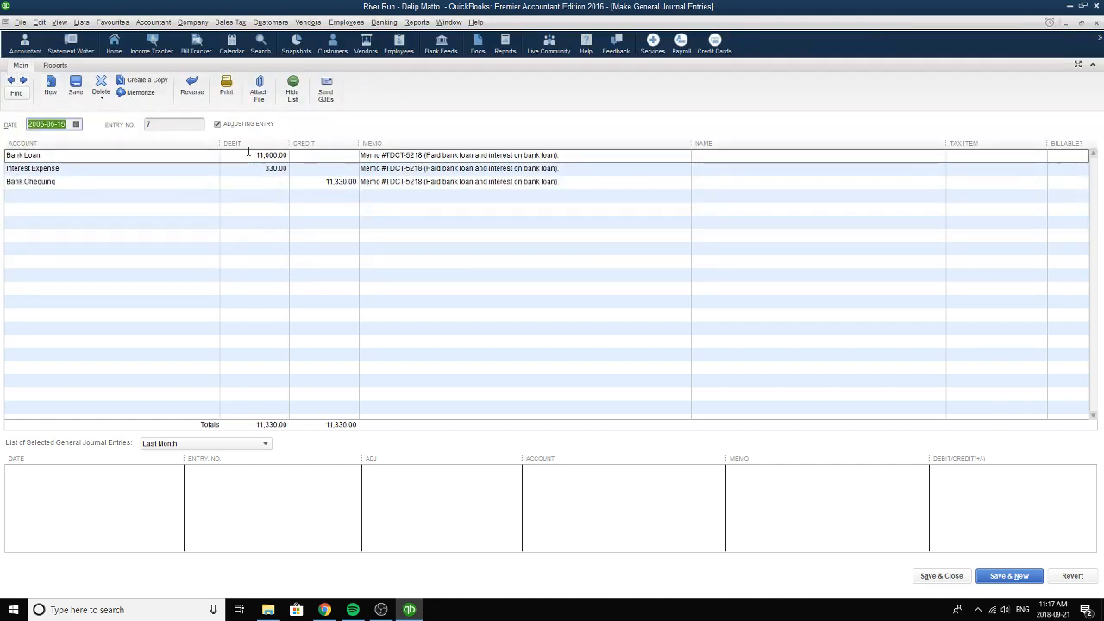
Reselect 2006-06-15 as the bank loan payment entry's date, check its entry number and compare it with the neighbouring Memo #10 entry.
{"action": "left_click", "coordinate": [76, 124]}
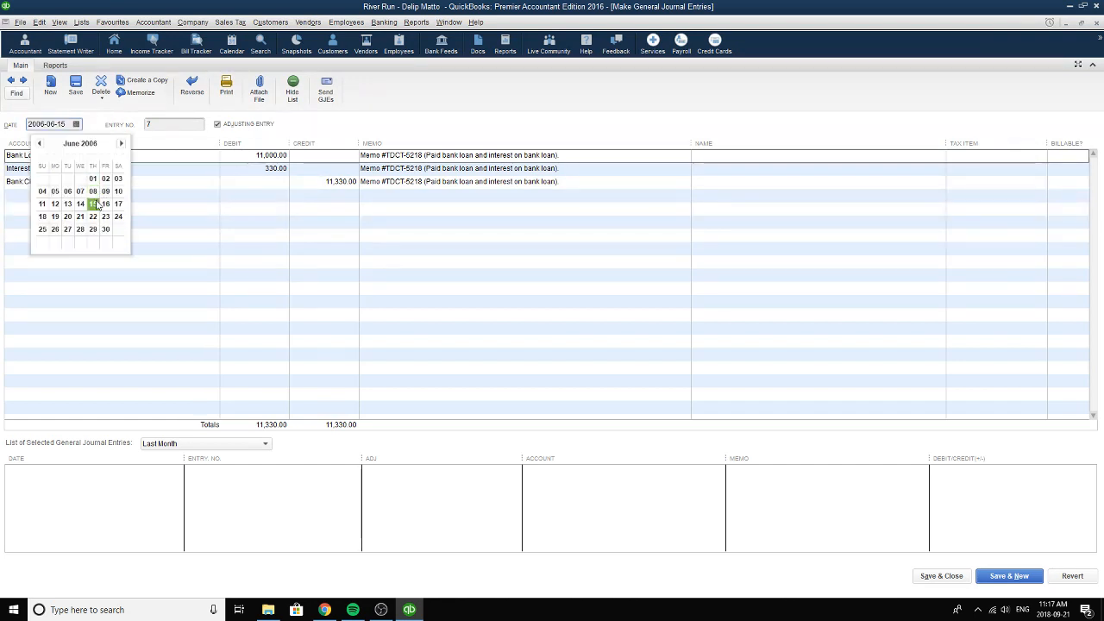
{"action": "left_click", "coordinate": [93, 205]}
{"action": "left_click", "coordinate": [156, 125]}
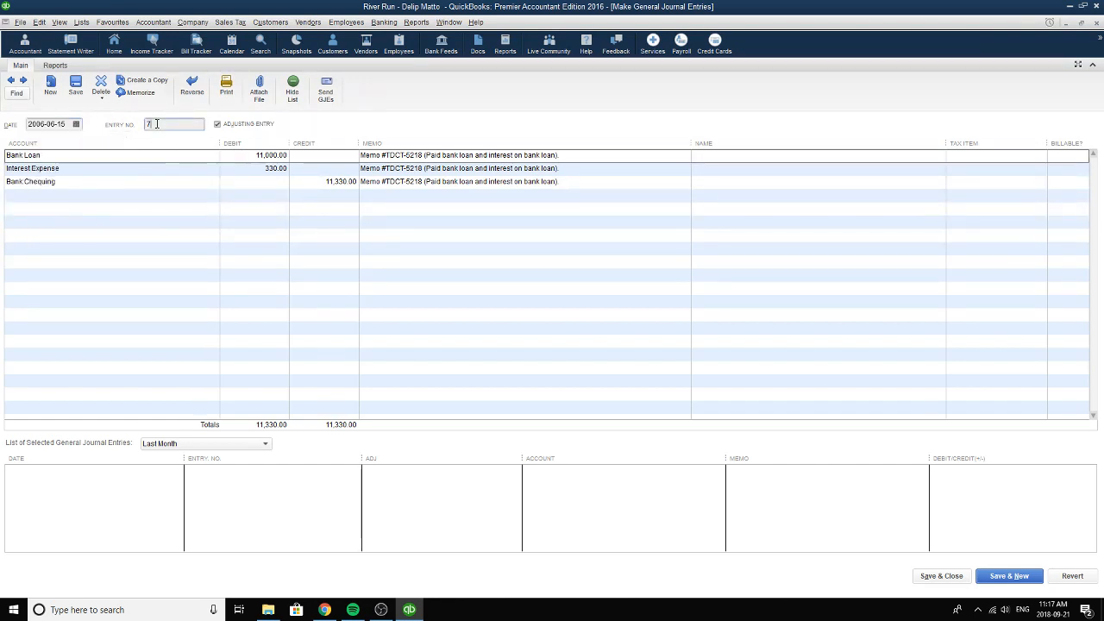
{"action": "left_click", "coordinate": [24, 80]}
{"action": "left_click", "coordinate": [10, 80]}
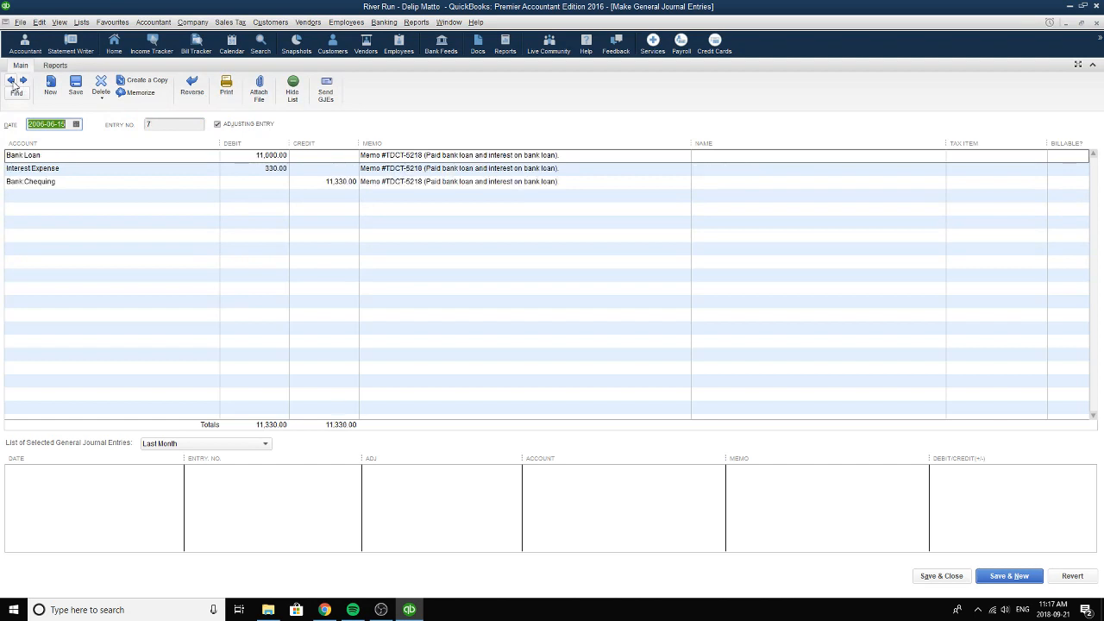
{"action": "left_click", "coordinate": [11, 81]}
{"action": "left_click", "coordinate": [24, 81]}
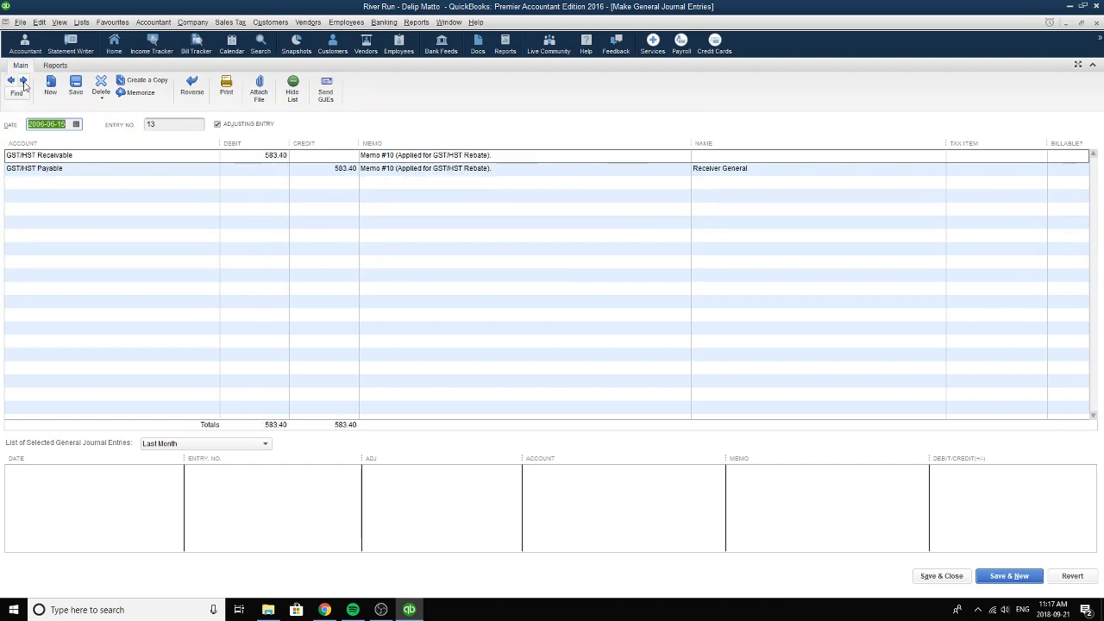
{"action": "left_click", "coordinate": [11, 81]}
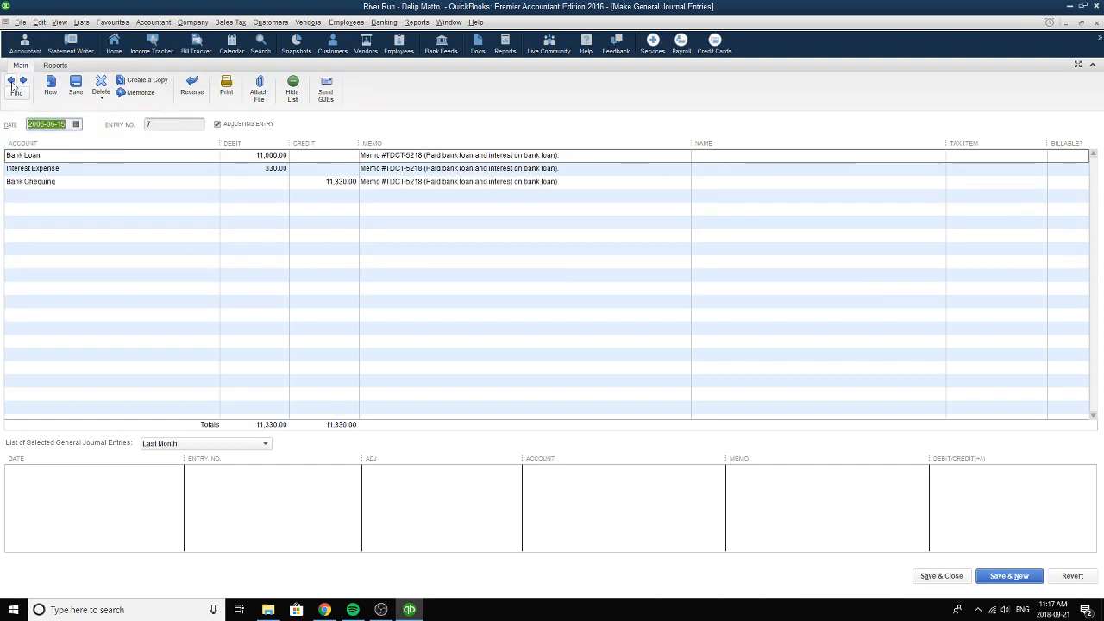
Reselect Bank Loan as the first line's account and review that line's debit and memo.
{"action": "left_click", "coordinate": [248, 157]}
{"action": "left_click", "coordinate": [153, 155]}
{"action": "left_click", "coordinate": [212, 156]}
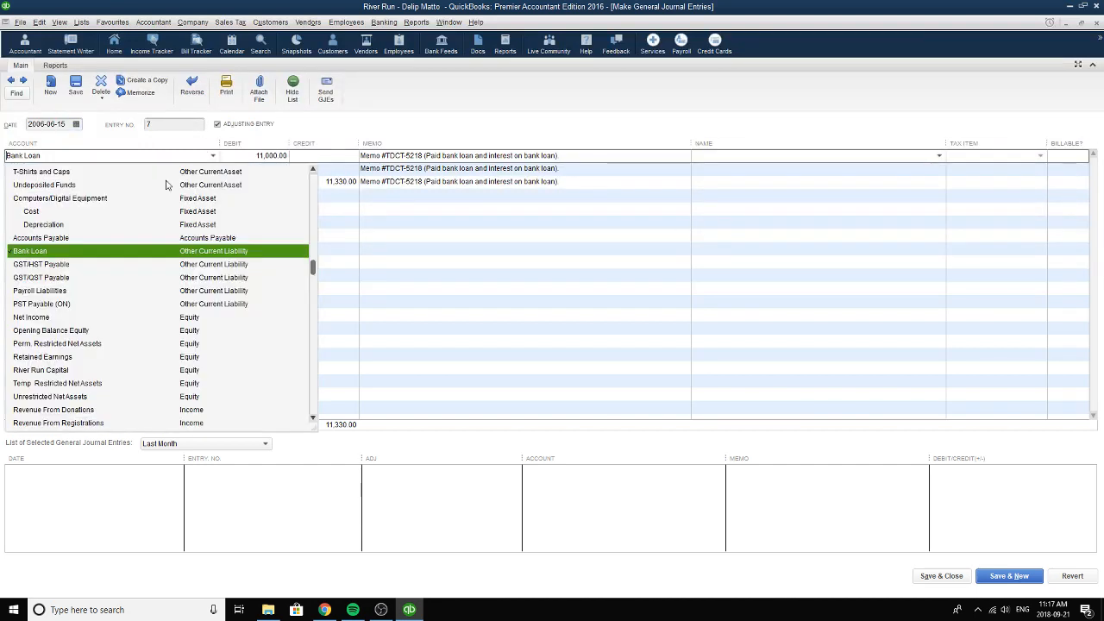
{"action": "left_click", "coordinate": [150, 251]}
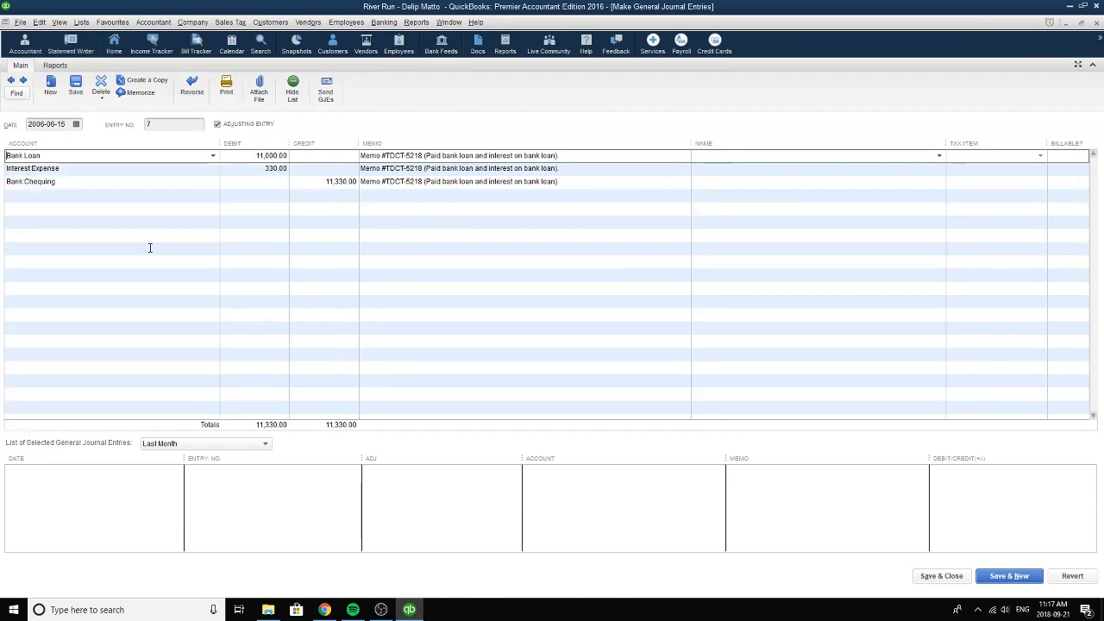
{"action": "left_click", "coordinate": [245, 157]}
{"action": "left_click_drag", "start_coordinate": [606, 163], "coordinate": [349, 156]}
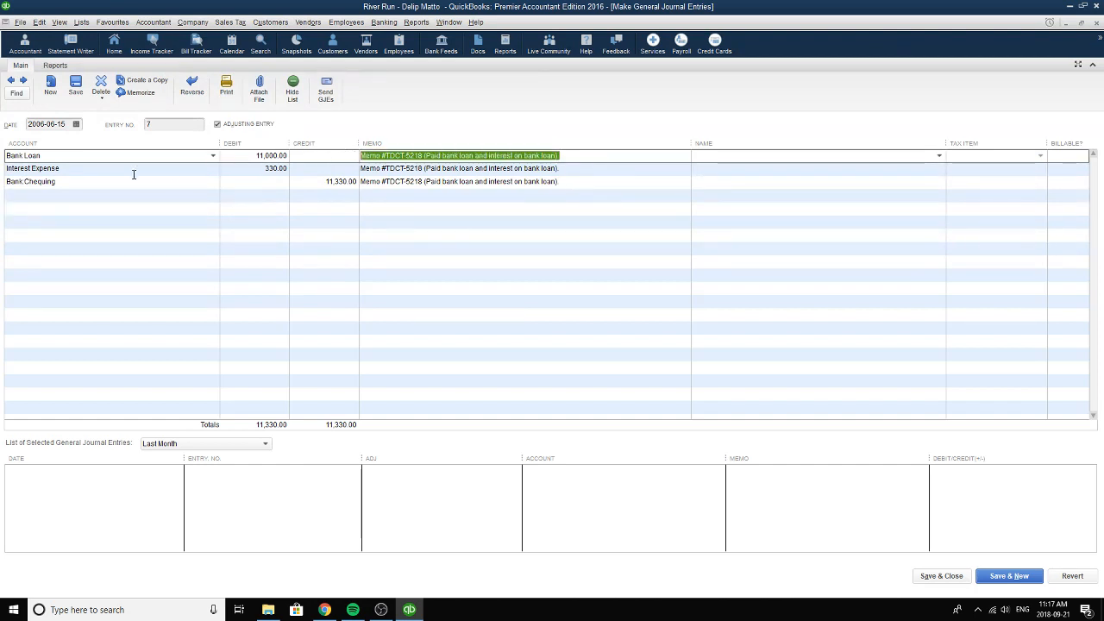
Reselect Interest Expense as the second line's account and review that line's debit.
{"action": "left_click", "coordinate": [75, 168]}
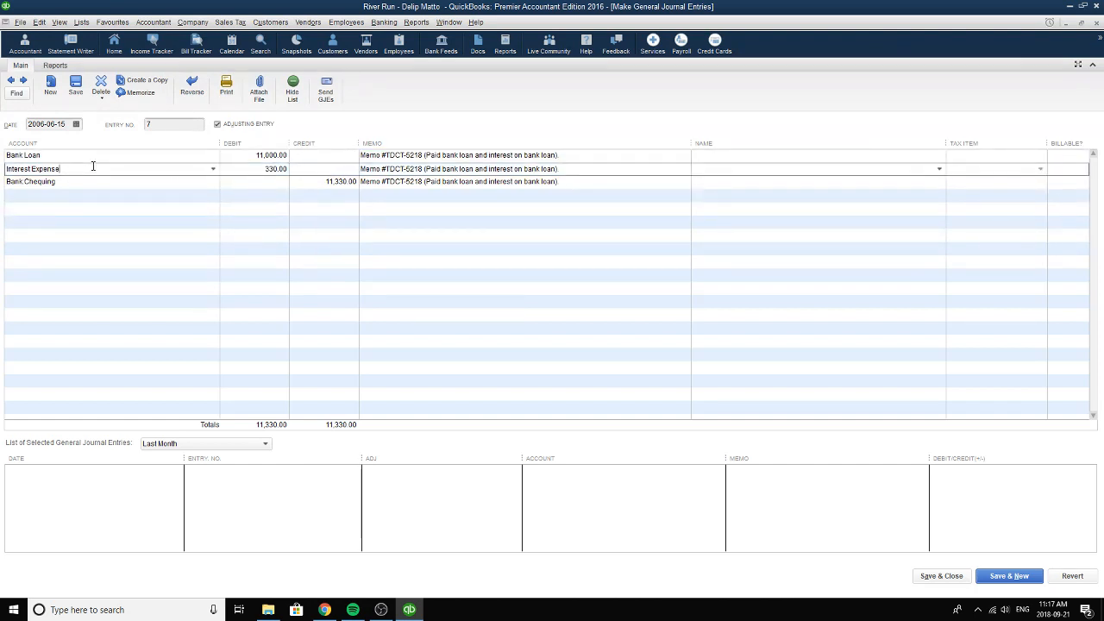
{"action": "left_click", "coordinate": [212, 169]}
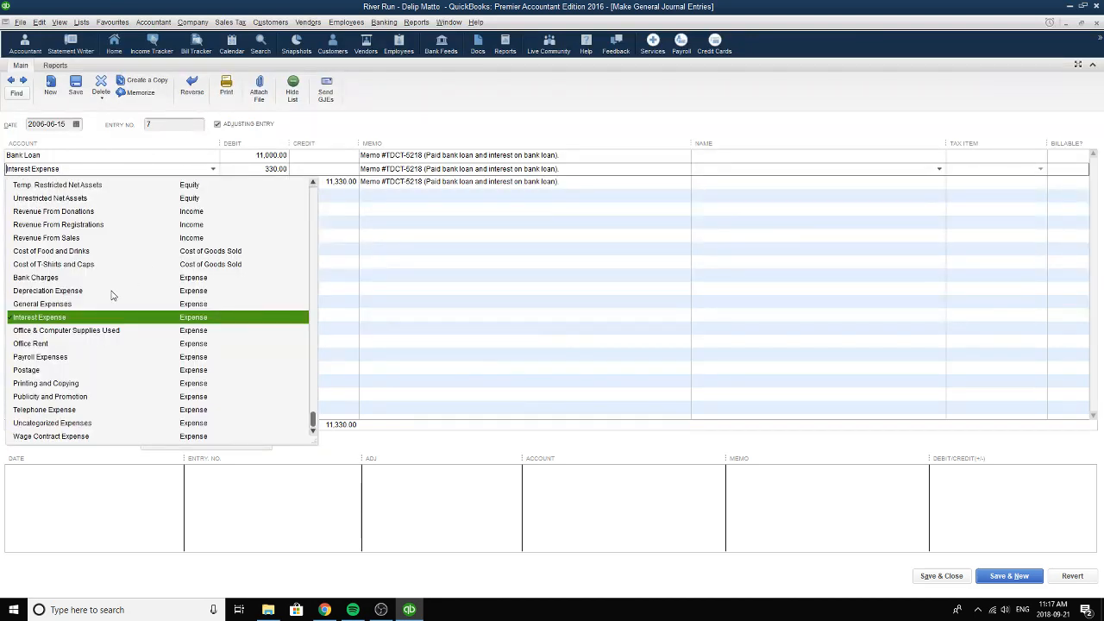
{"action": "left_click", "coordinate": [27, 318]}
{"action": "left_click_drag", "start_coordinate": [65, 169], "coordinate": [0, 170]}
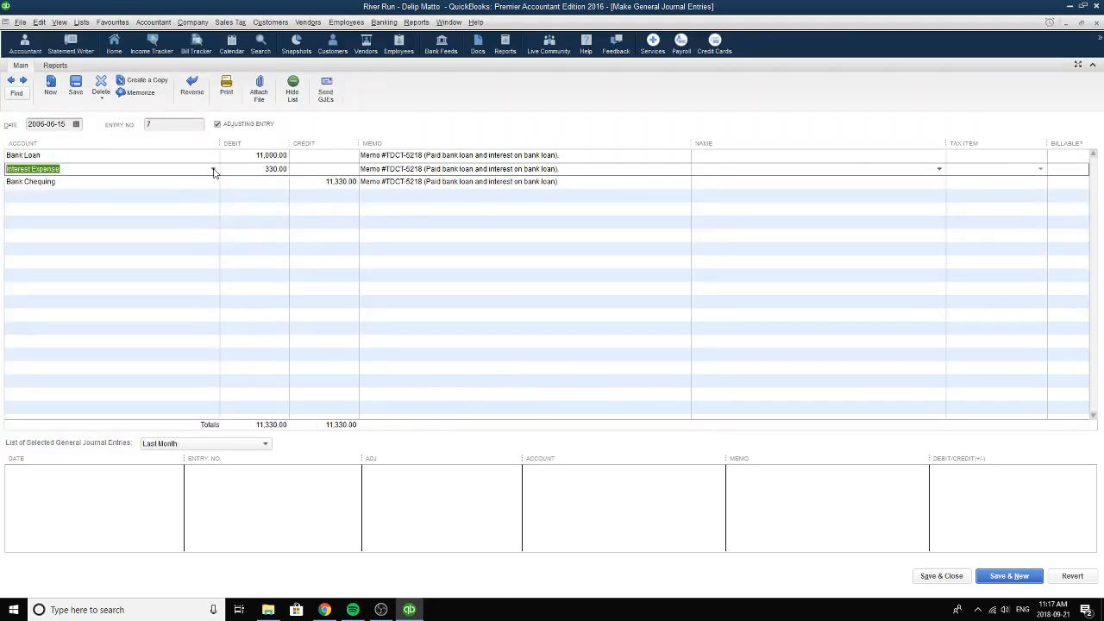
{"action": "left_click", "coordinate": [214, 170]}
{"action": "left_click", "coordinate": [193, 316]}
{"action": "left_click", "coordinate": [212, 170]}
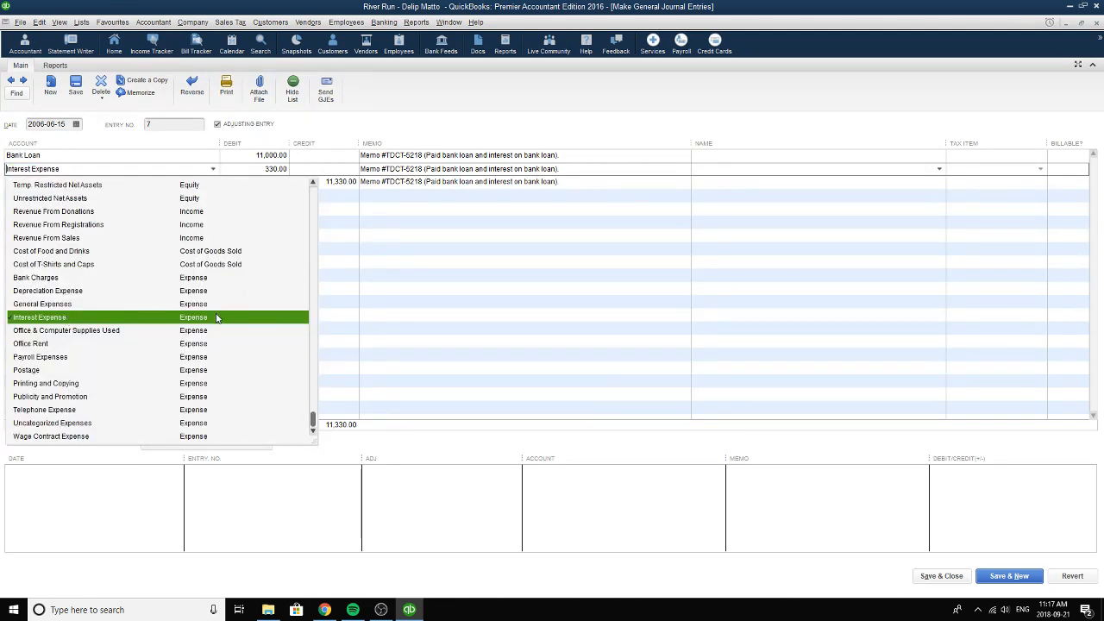
{"action": "left_click", "coordinate": [217, 318]}
{"action": "left_click_drag", "start_coordinate": [262, 170], "coordinate": [288, 173]}
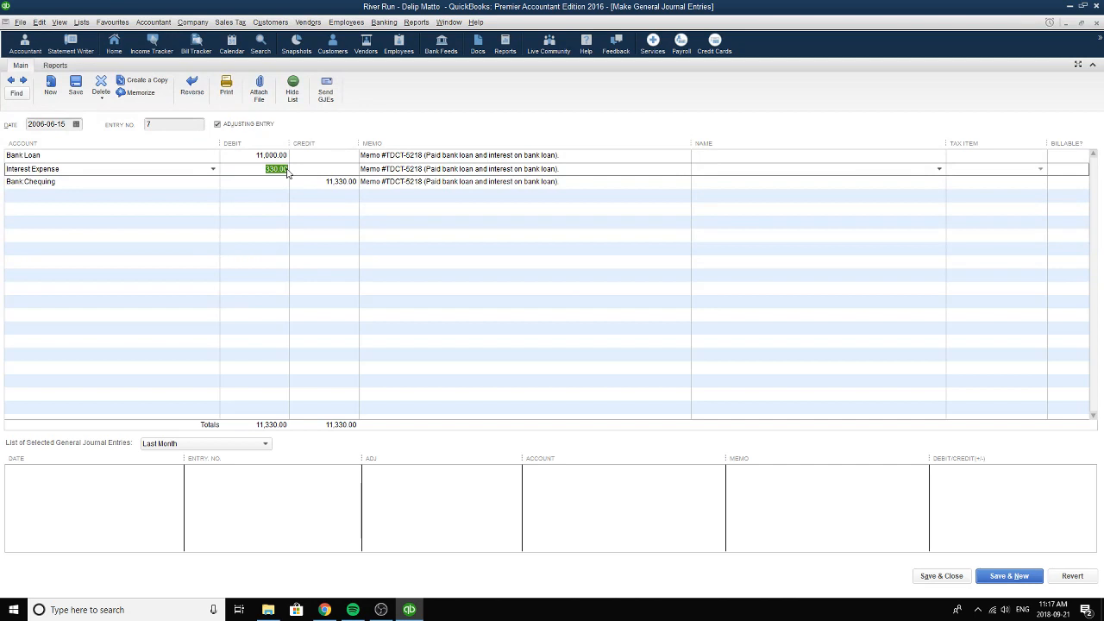
Review the Bank:Chequing line's credit and the entry number, and close the bank loan payment entry.
{"action": "left_click", "coordinate": [316, 181]}
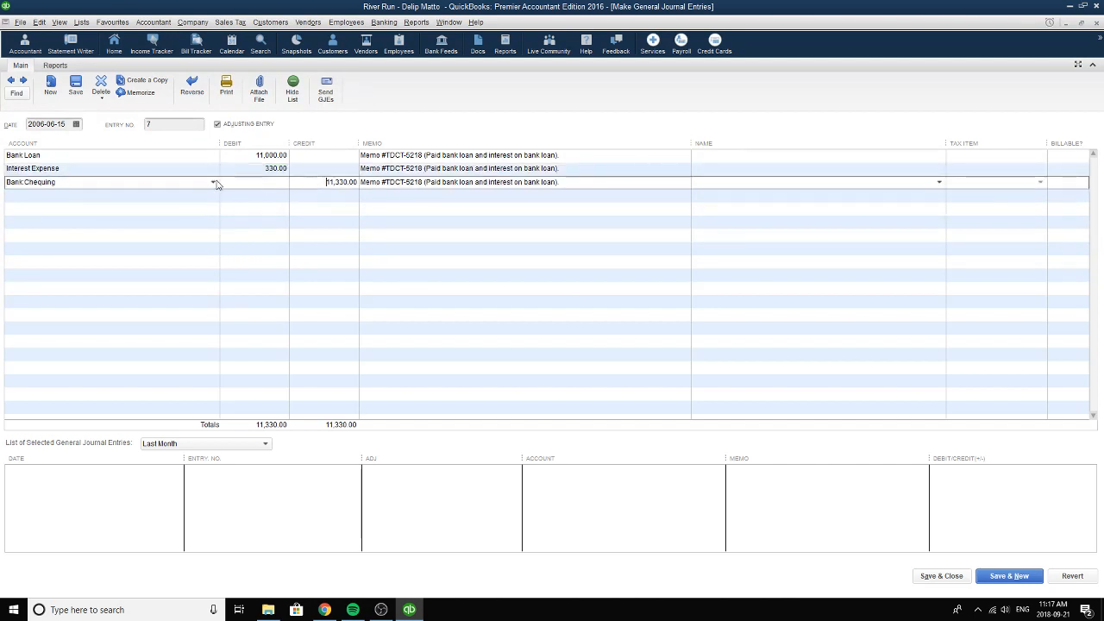
{"action": "left_click", "coordinate": [343, 184]}
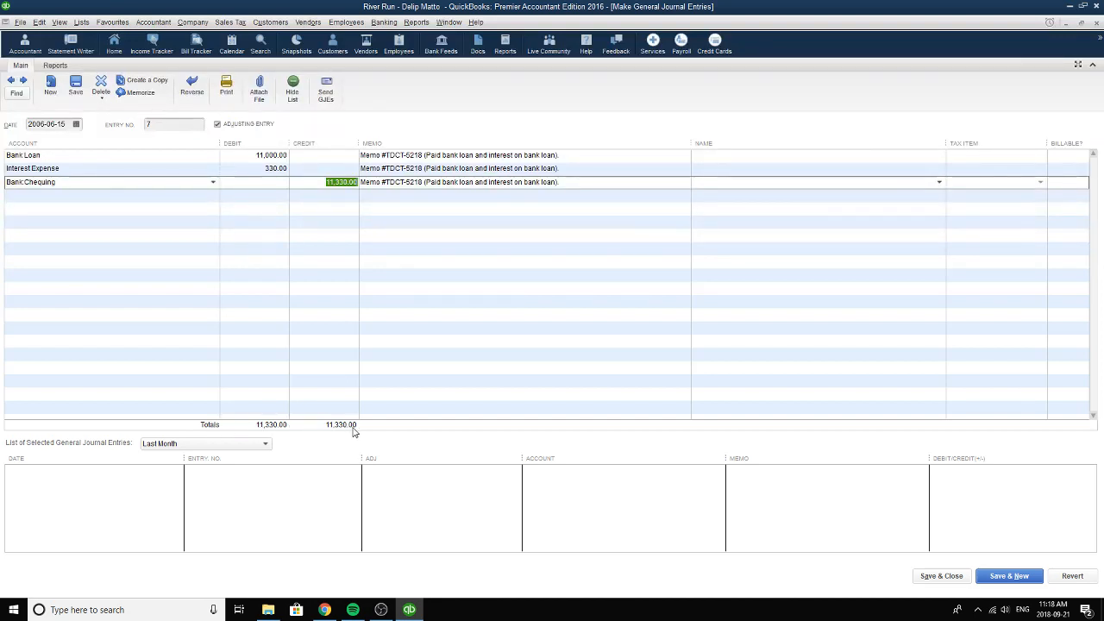
{"action": "left_click", "coordinate": [161, 124]}
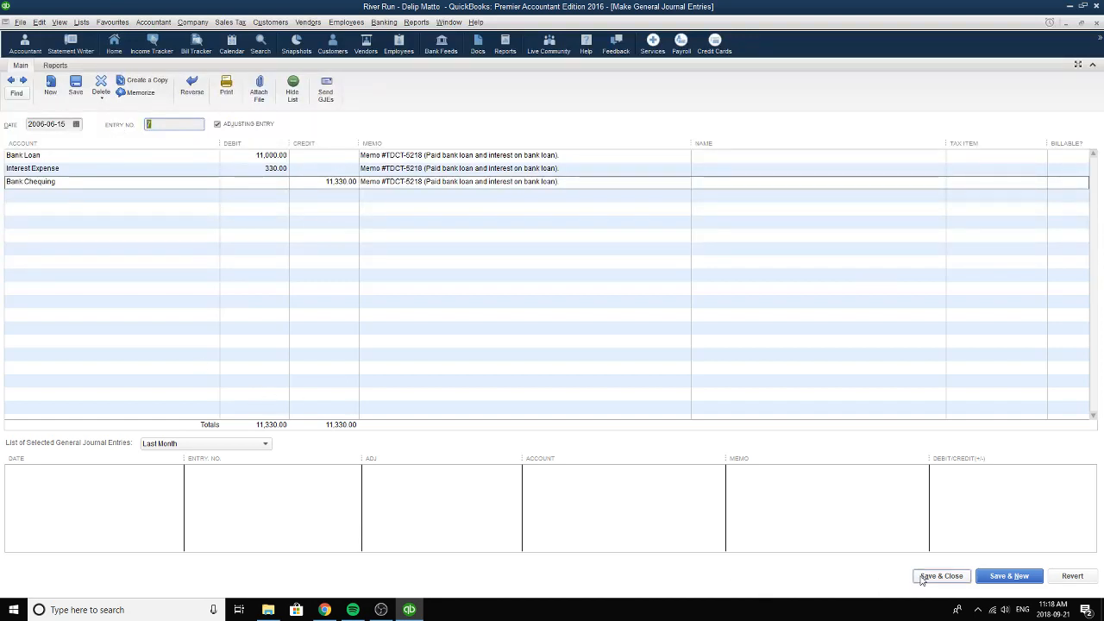
{"action": "left_click", "coordinate": [1090, 65]}
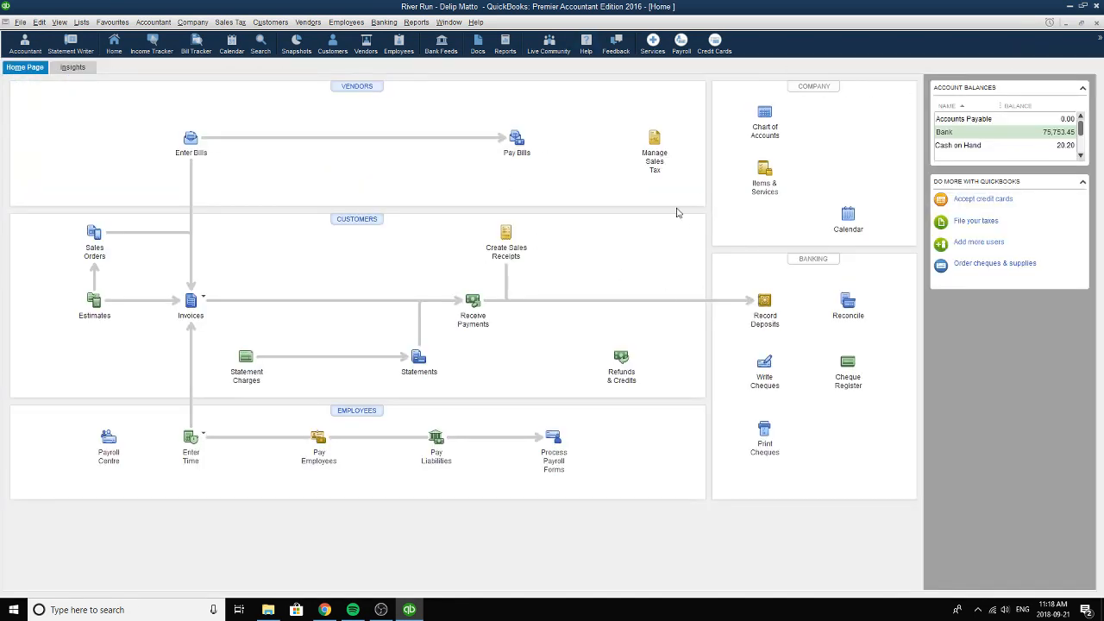
{"action": "key", "text": "XF86AudioPlay"}
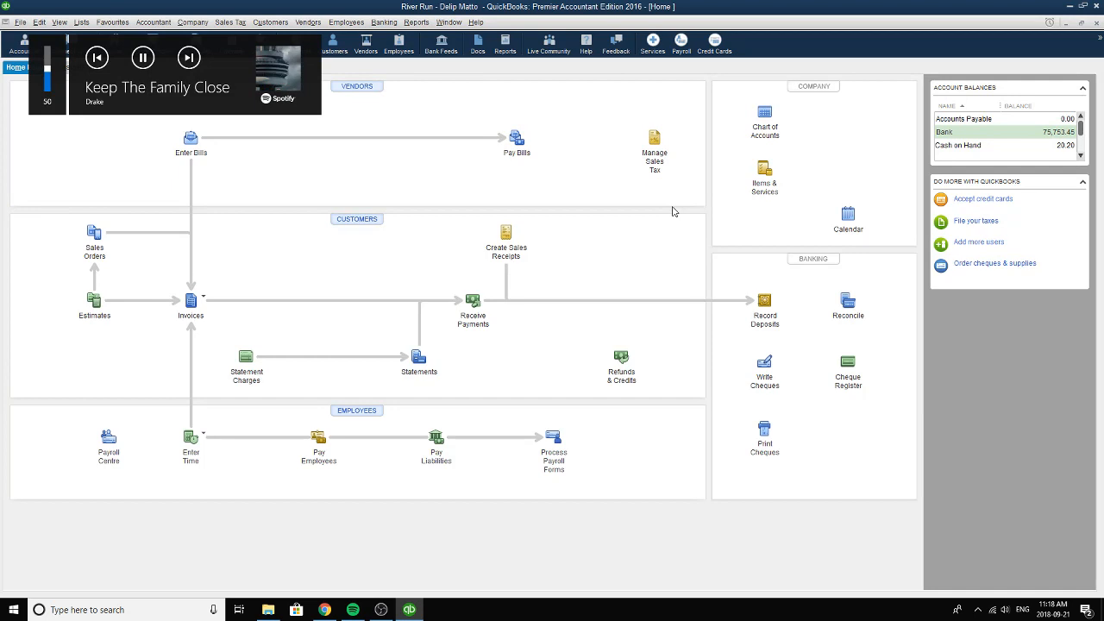
{"action": "key", "text": "XF86AudioNext"}
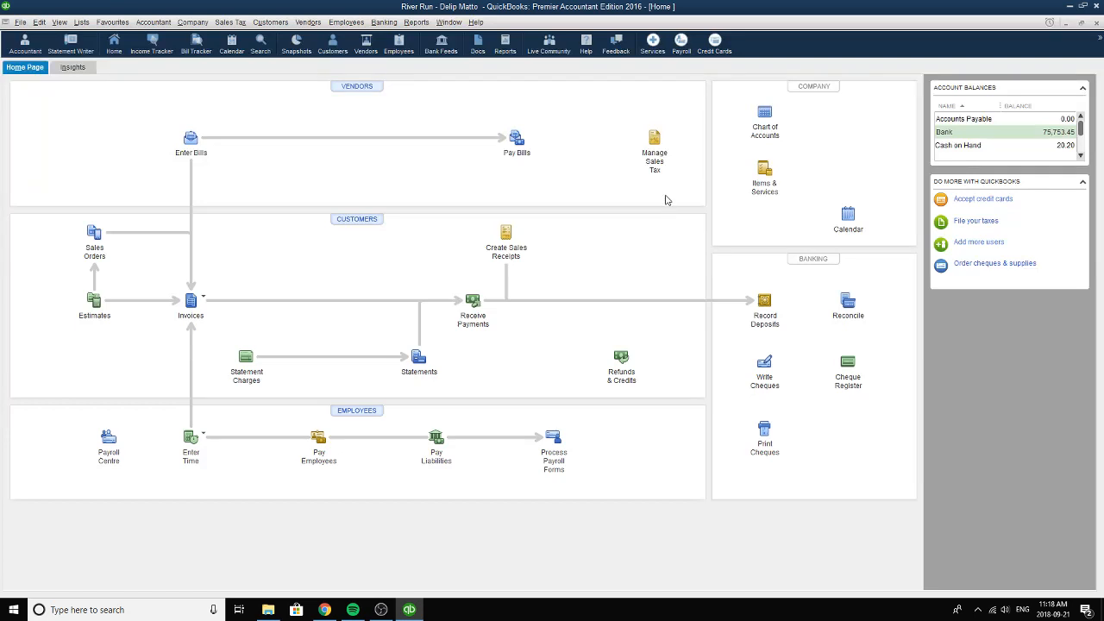
Open the cheque form for the Chequing bank account and bring up the previously recorded Bell Canada cheque.
{"action": "left_click", "coordinate": [769, 363]}
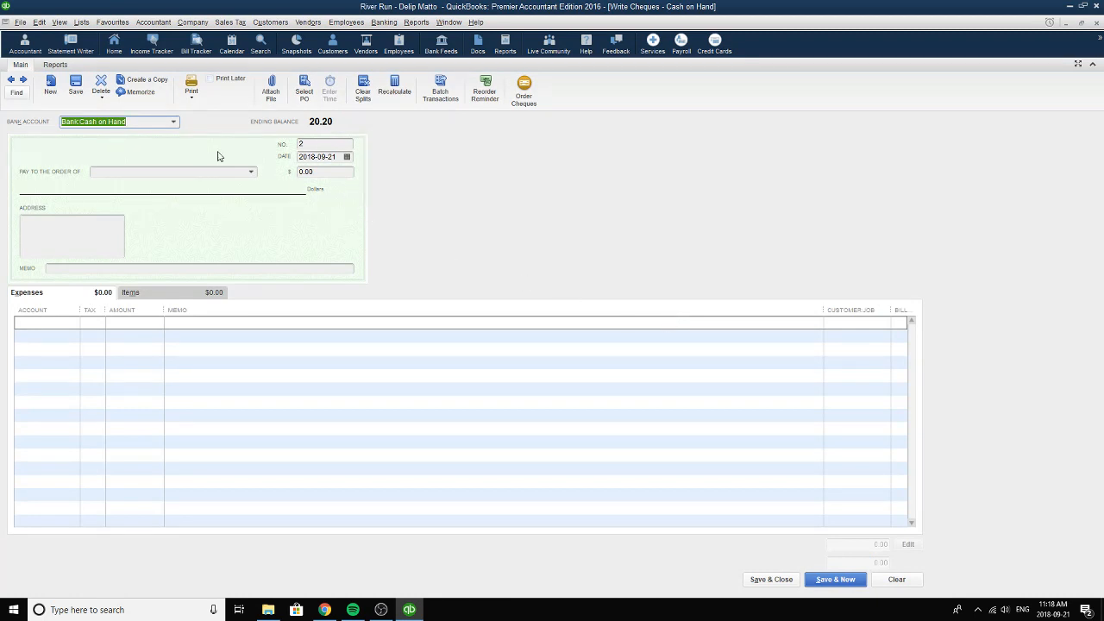
{"action": "left_click", "coordinate": [174, 122]}
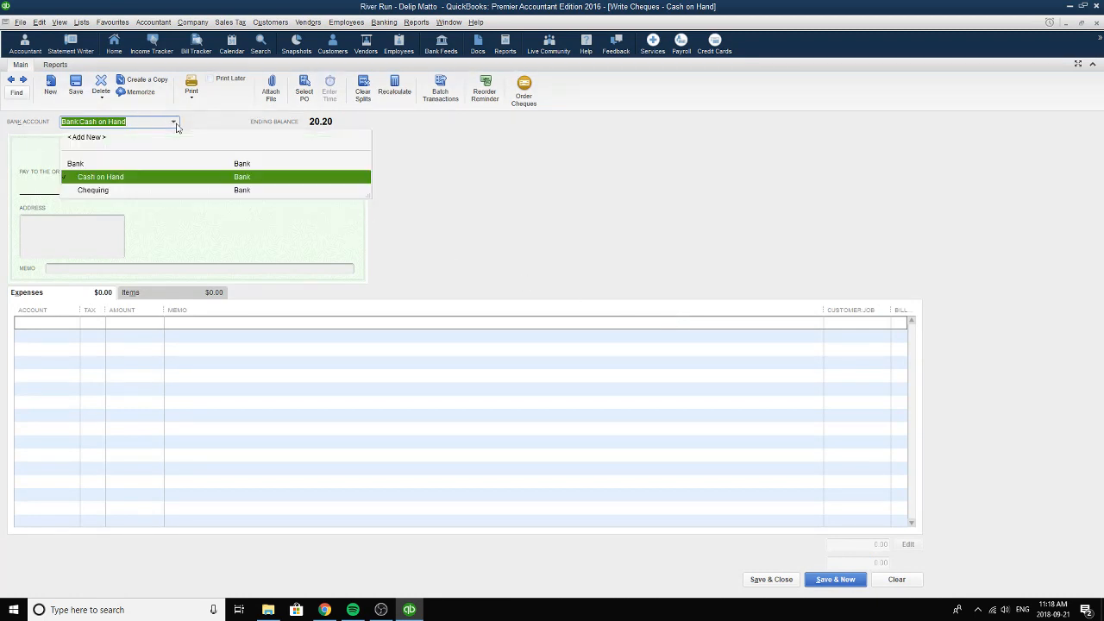
{"action": "left_click", "coordinate": [107, 190]}
{"action": "left_click", "coordinate": [12, 82]}
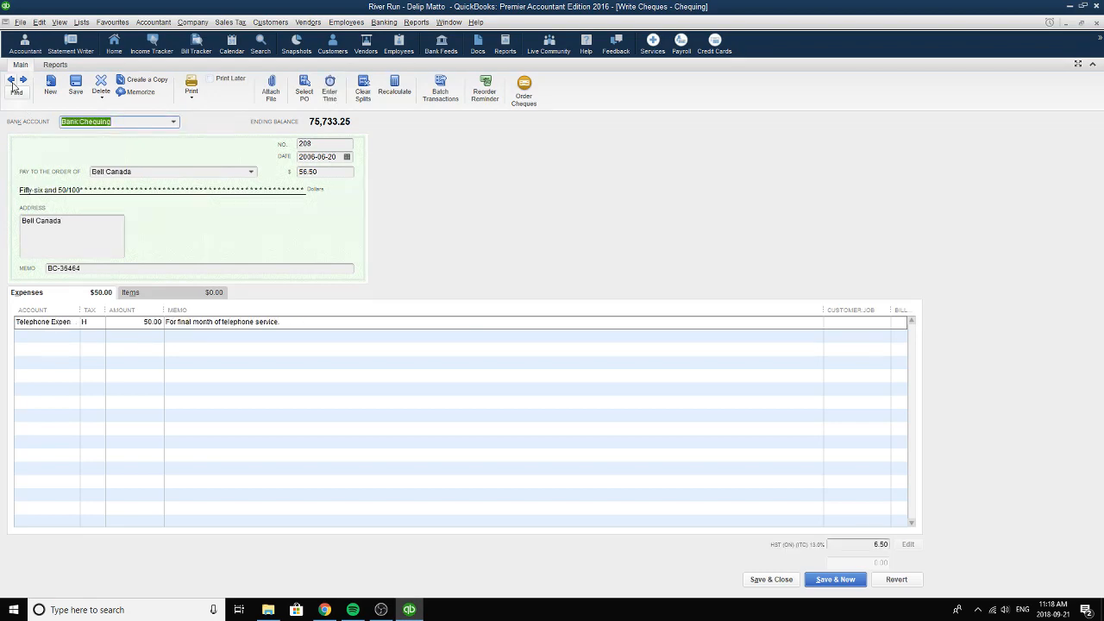
Reselect 2006-06-20 as the date and Bell Canada as the payee, and check the cheque's number and memo.
{"action": "left_click", "coordinate": [346, 157]}
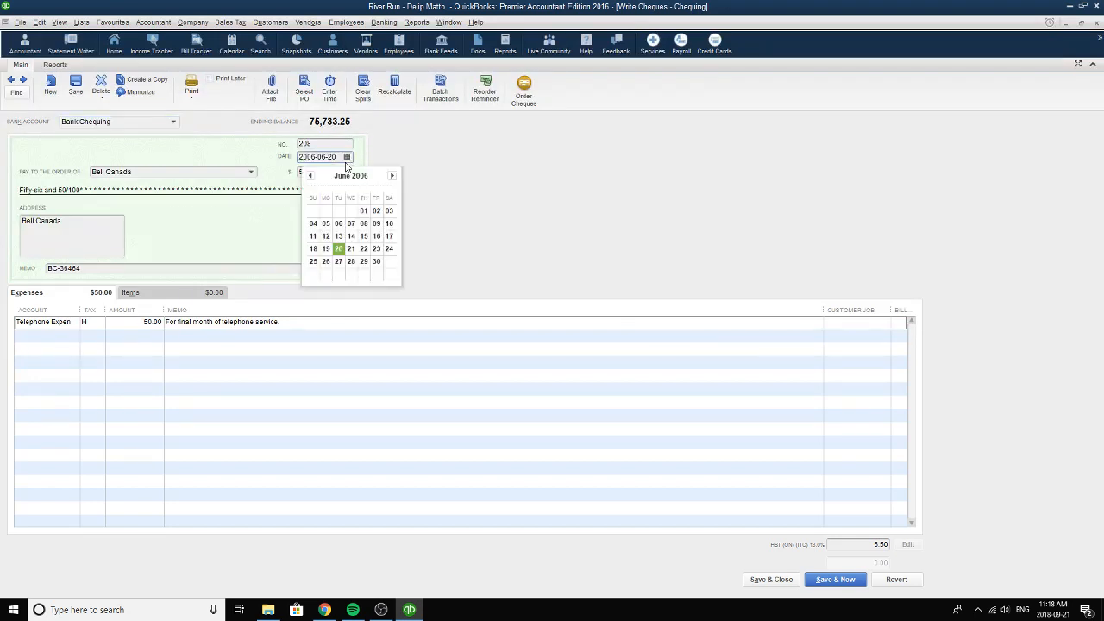
{"action": "left_click", "coordinate": [344, 251]}
{"action": "left_click", "coordinate": [341, 144]}
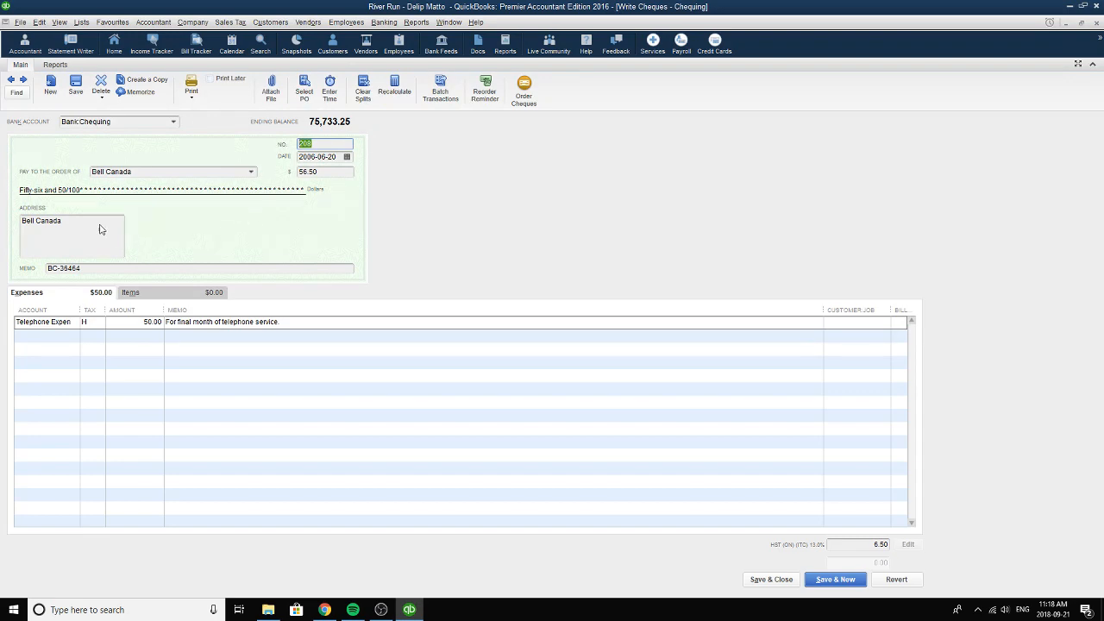
{"action": "left_click", "coordinate": [250, 172]}
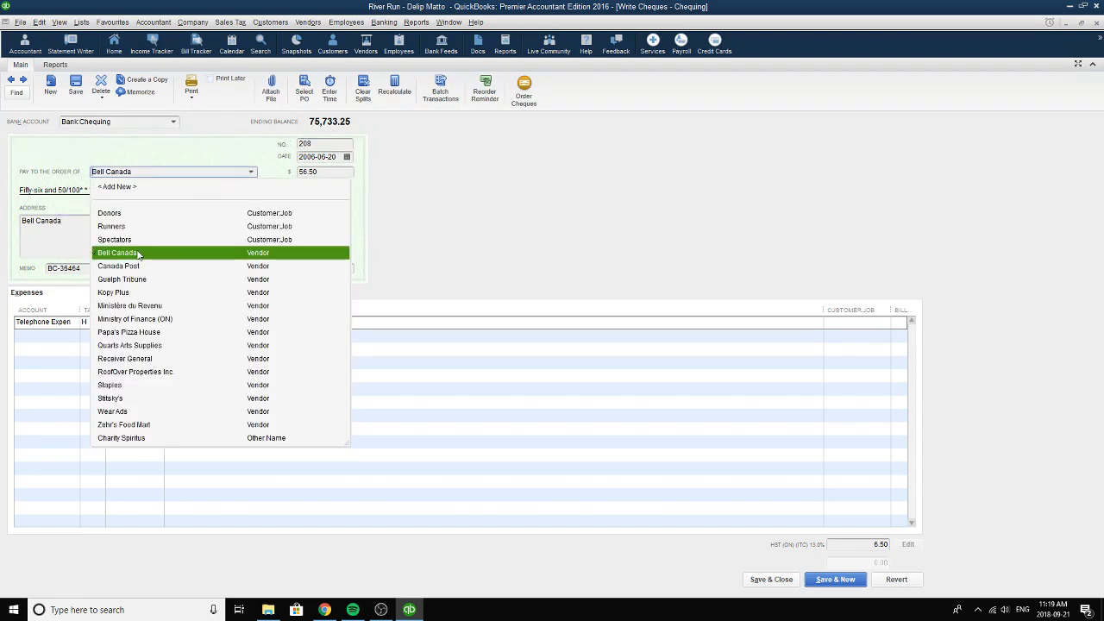
{"action": "left_click", "coordinate": [137, 250]}
{"action": "left_click", "coordinate": [116, 268]}
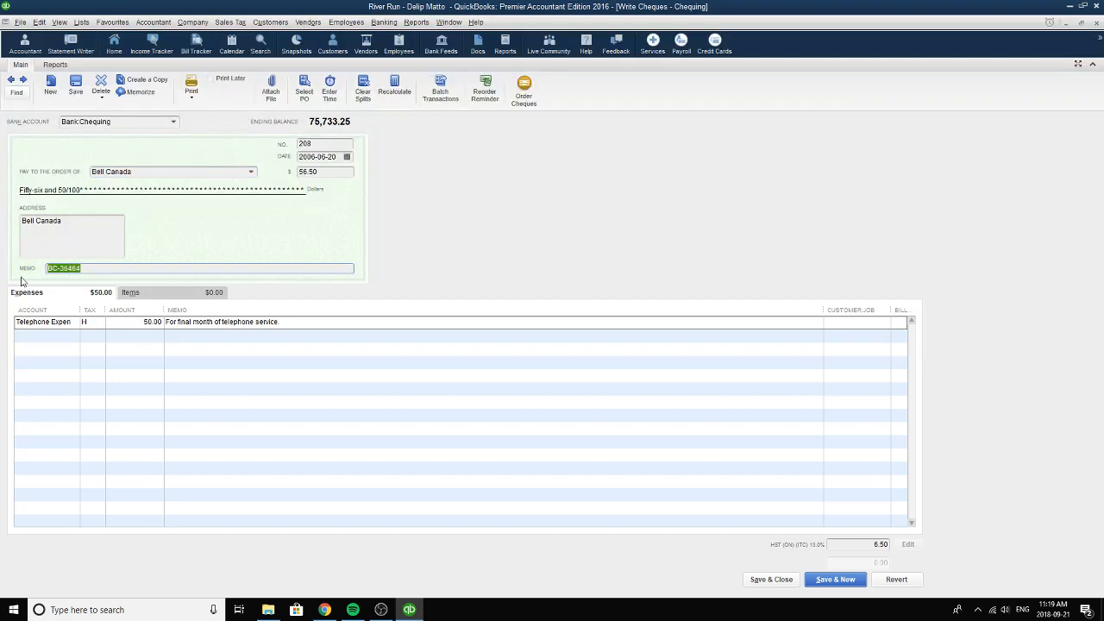
{"action": "left_click", "coordinate": [103, 270]}
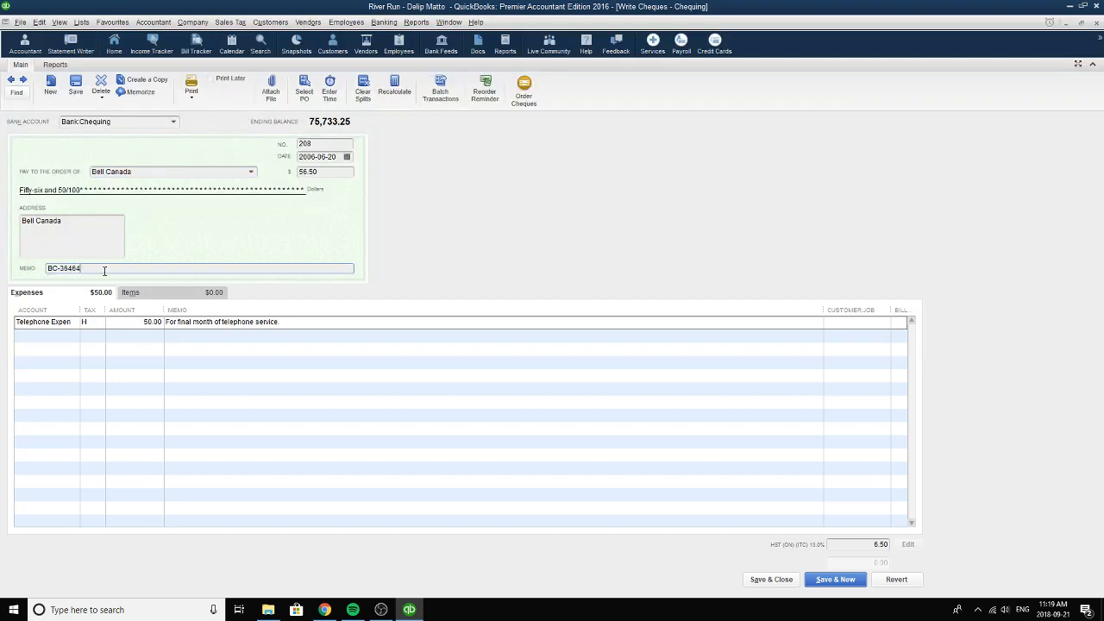
Reselect Telephone Expense and tax code H on the Bell Canada cheque's expense line, and review its amount and memo.
{"action": "left_click", "coordinate": [74, 324]}
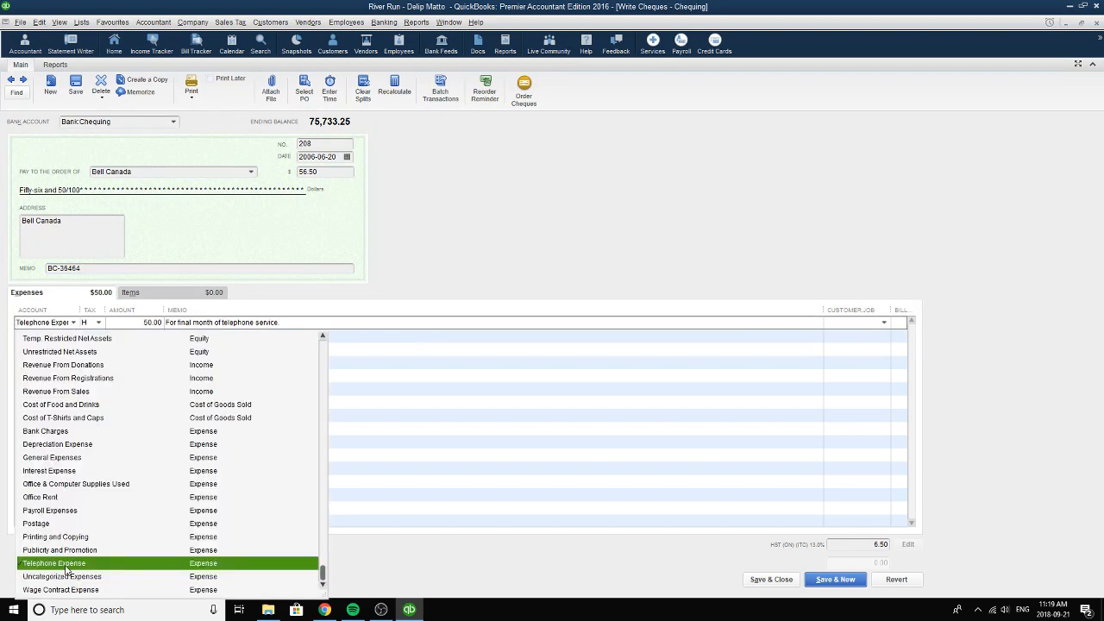
{"action": "left_click", "coordinate": [67, 560]}
{"action": "left_click", "coordinate": [98, 322]}
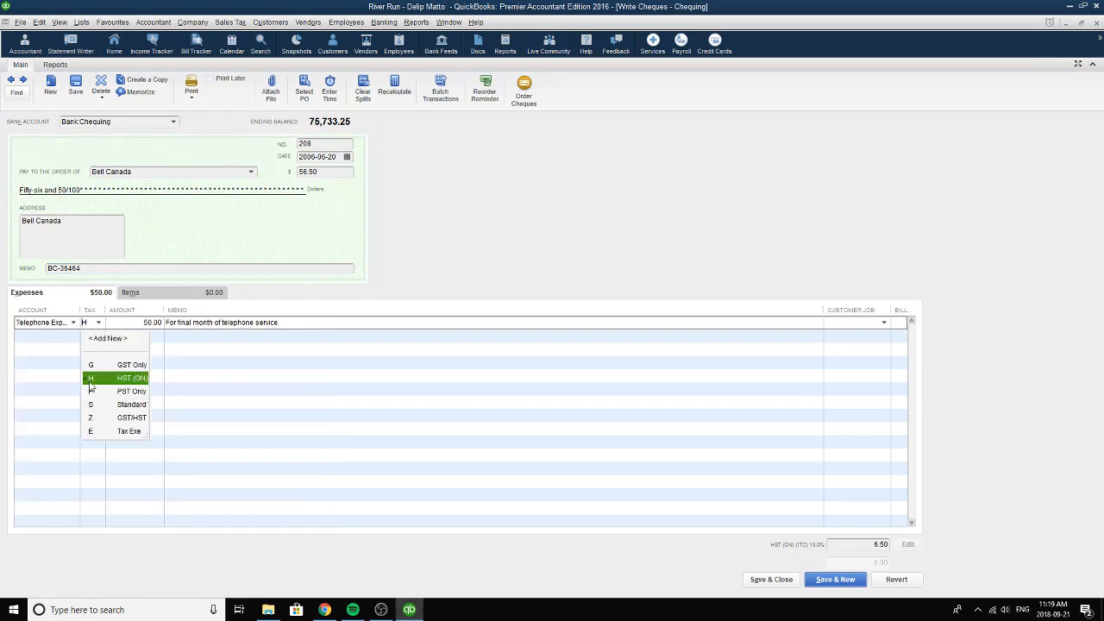
{"action": "left_click", "coordinate": [91, 386]}
{"action": "left_click", "coordinate": [147, 323]}
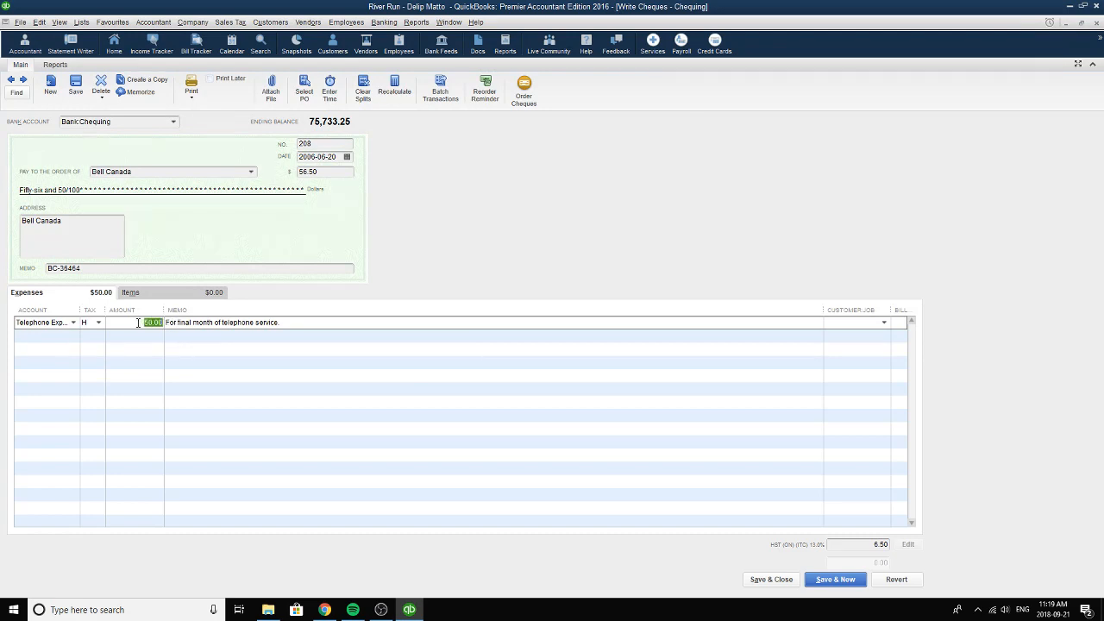
{"action": "left_click_drag", "start_coordinate": [323, 328], "coordinate": [149, 322]}
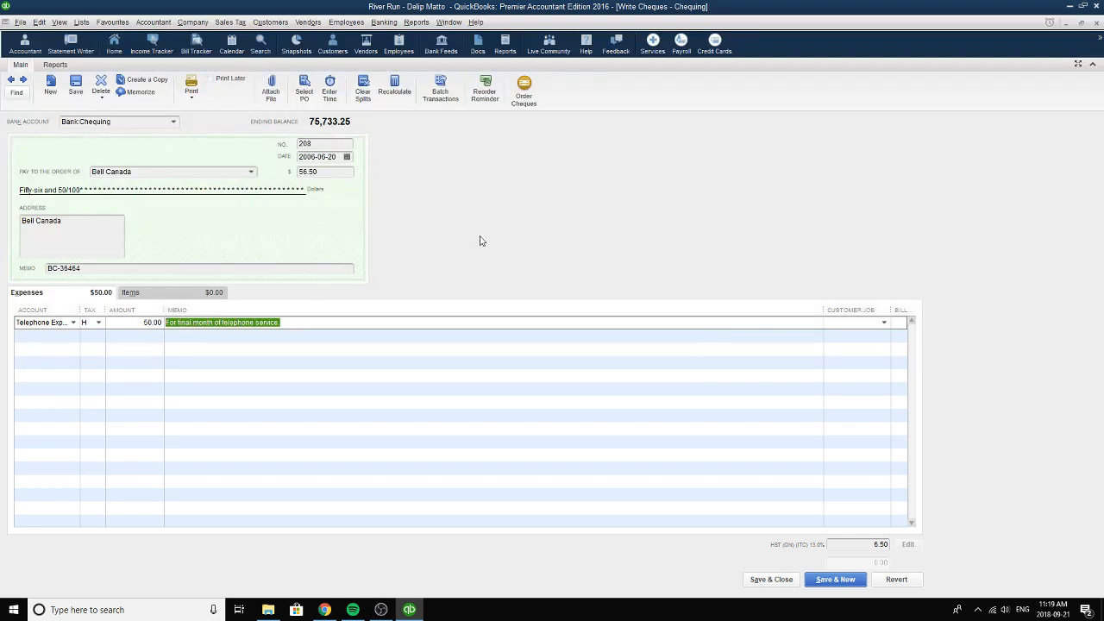
Review the Bell Canada cheque's total amount and number, and reselect 2006-06-20 as its date again.
{"action": "left_click", "coordinate": [340, 175]}
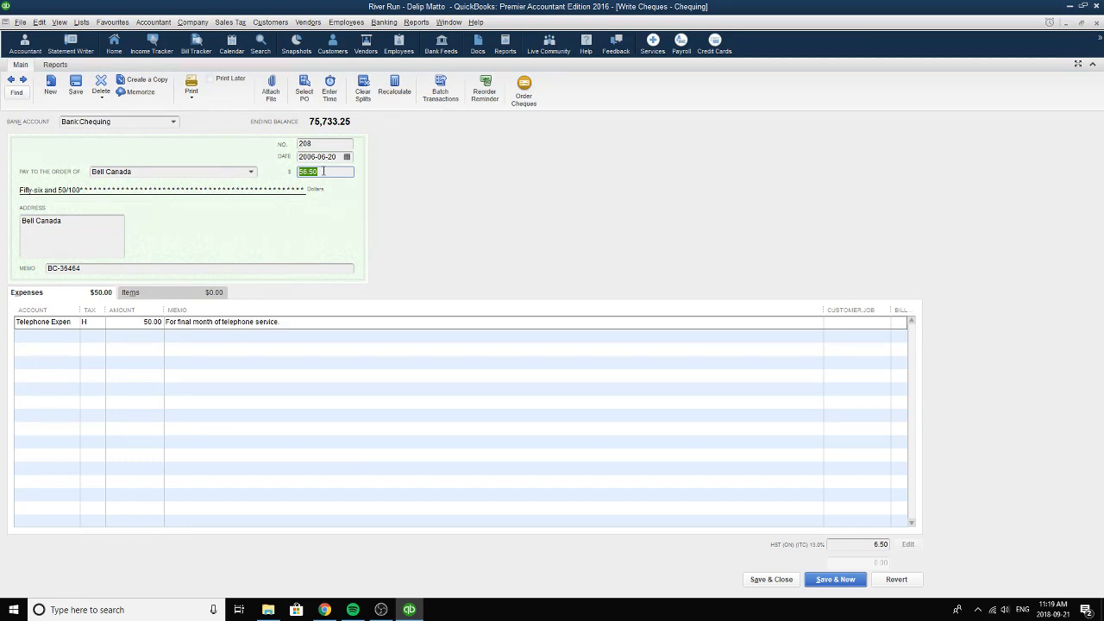
{"action": "left_click", "coordinate": [327, 145]}
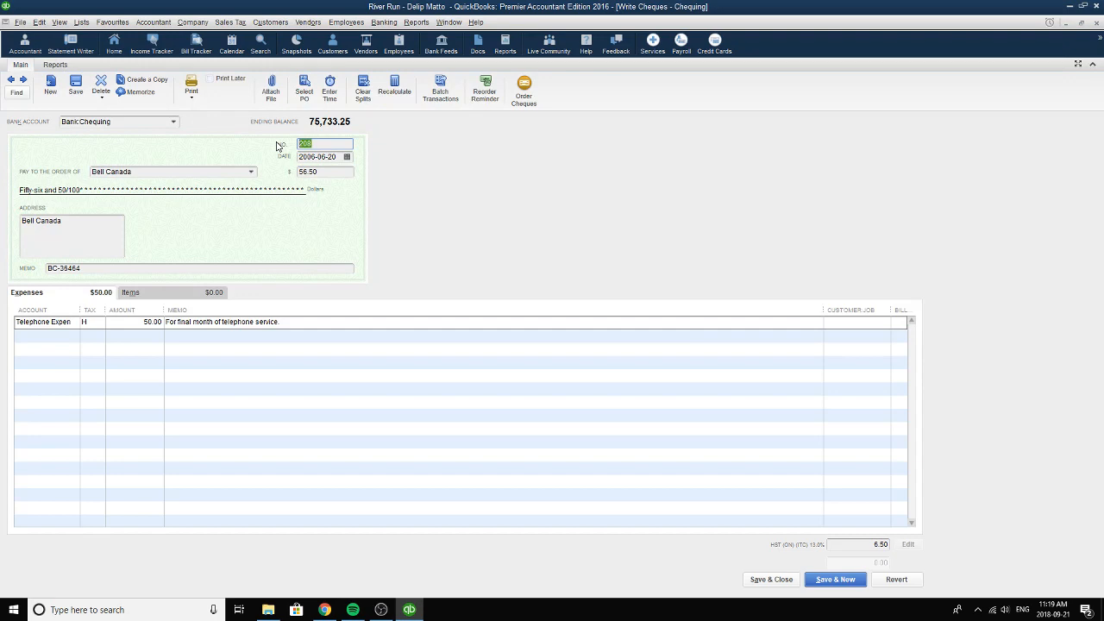
{"action": "left_click", "coordinate": [347, 156]}
{"action": "left_click", "coordinate": [344, 253]}
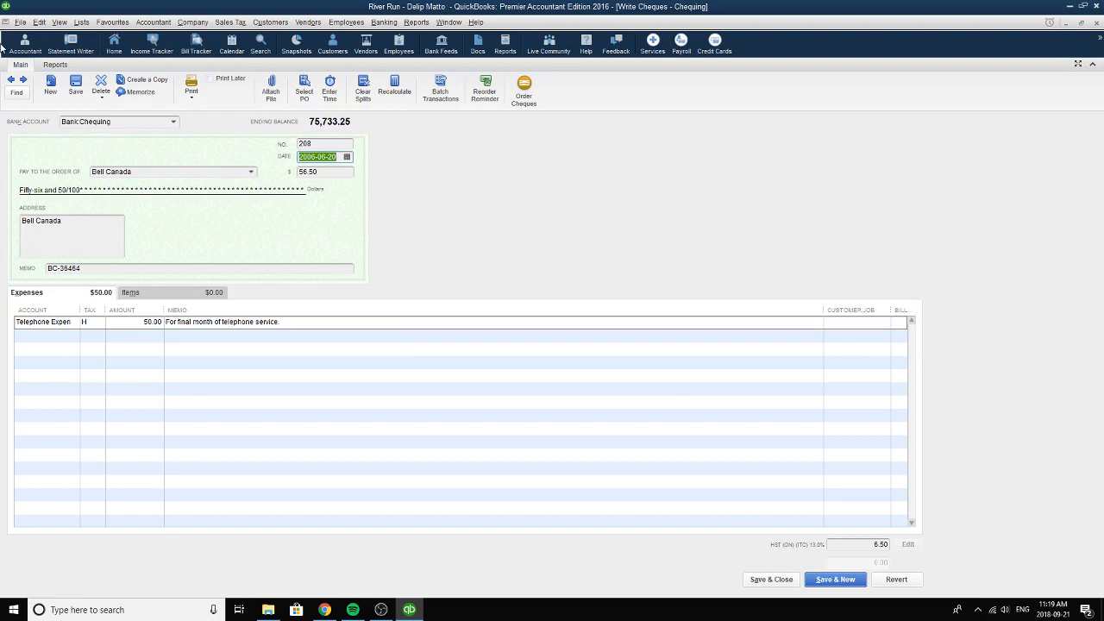
Move on to the Memo #11 wage cheque and reselect Chequing as its bank account.
{"action": "left_click", "coordinate": [24, 79]}
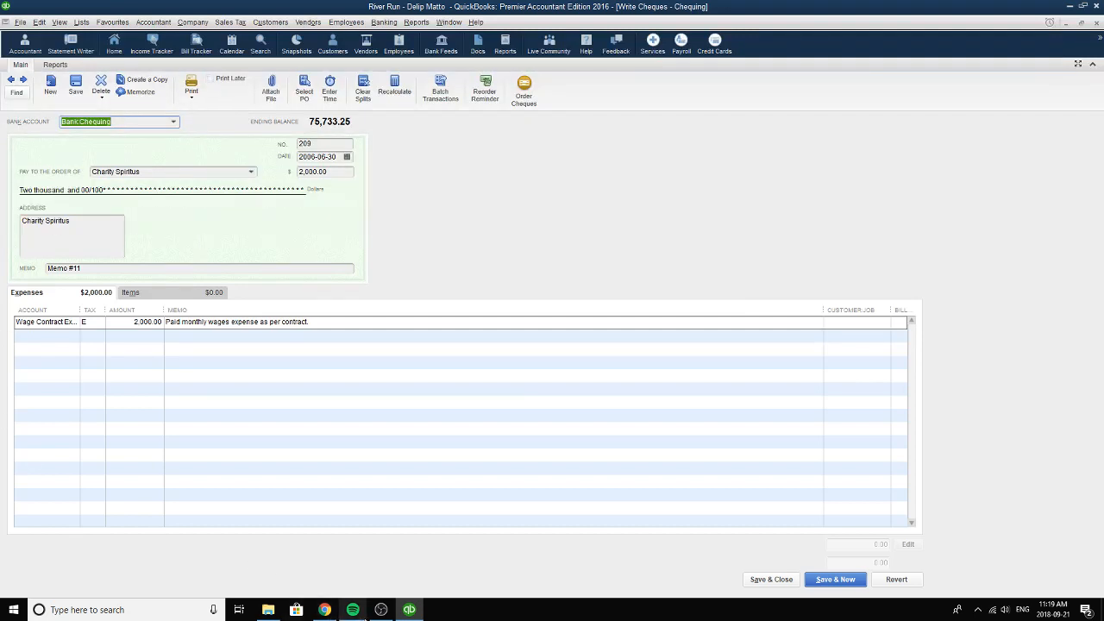
{"action": "left_click", "coordinate": [375, 609]}
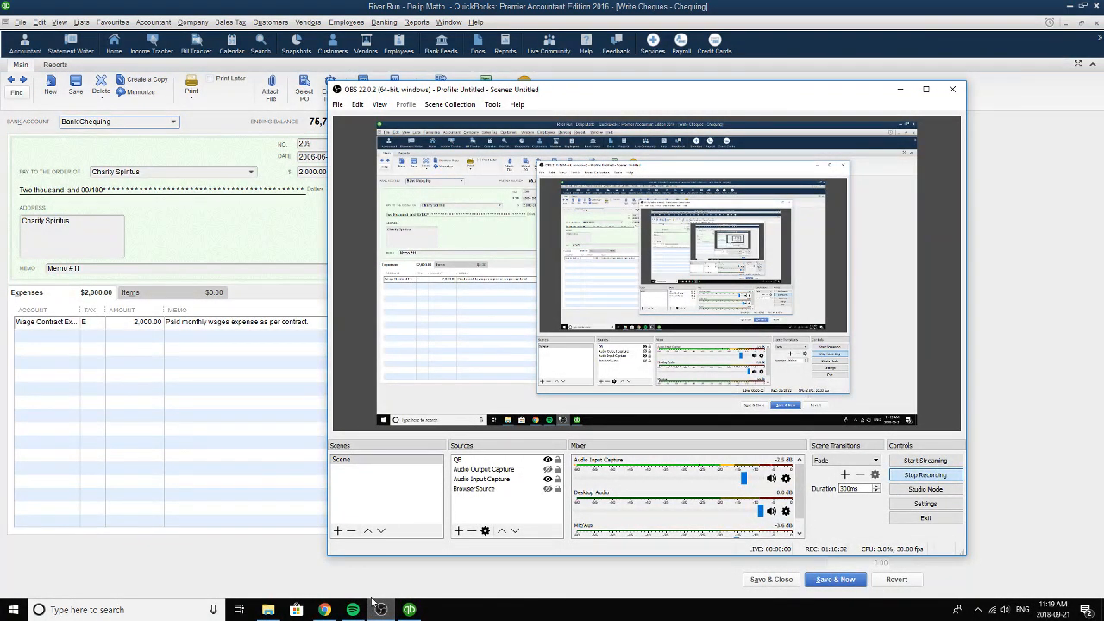
{"action": "left_click", "coordinate": [379, 609]}
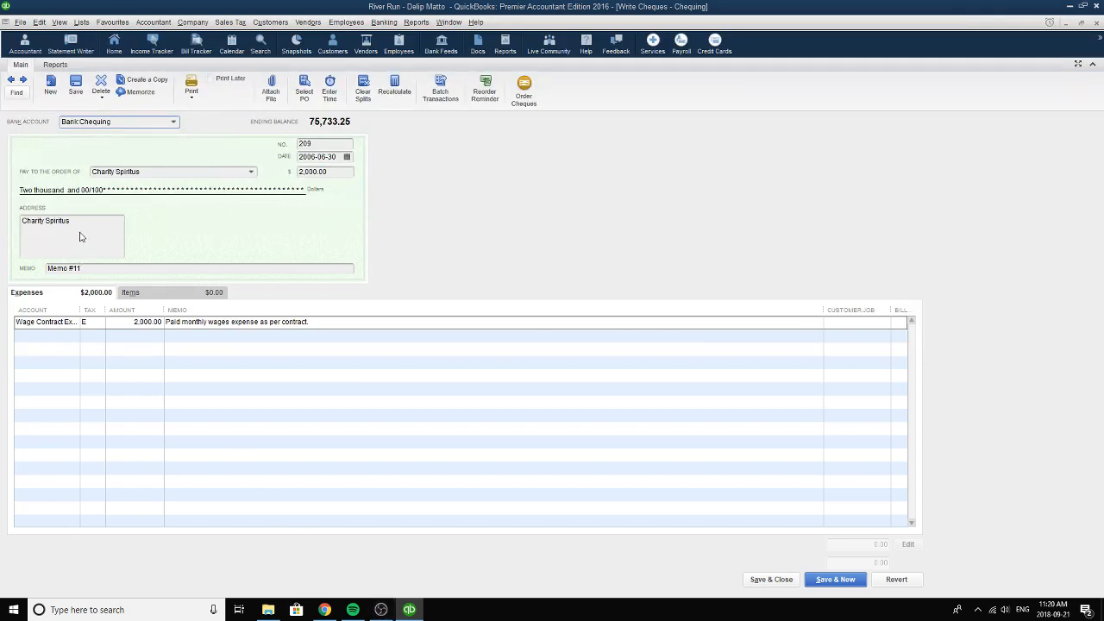
{"action": "left_click", "coordinate": [173, 121]}
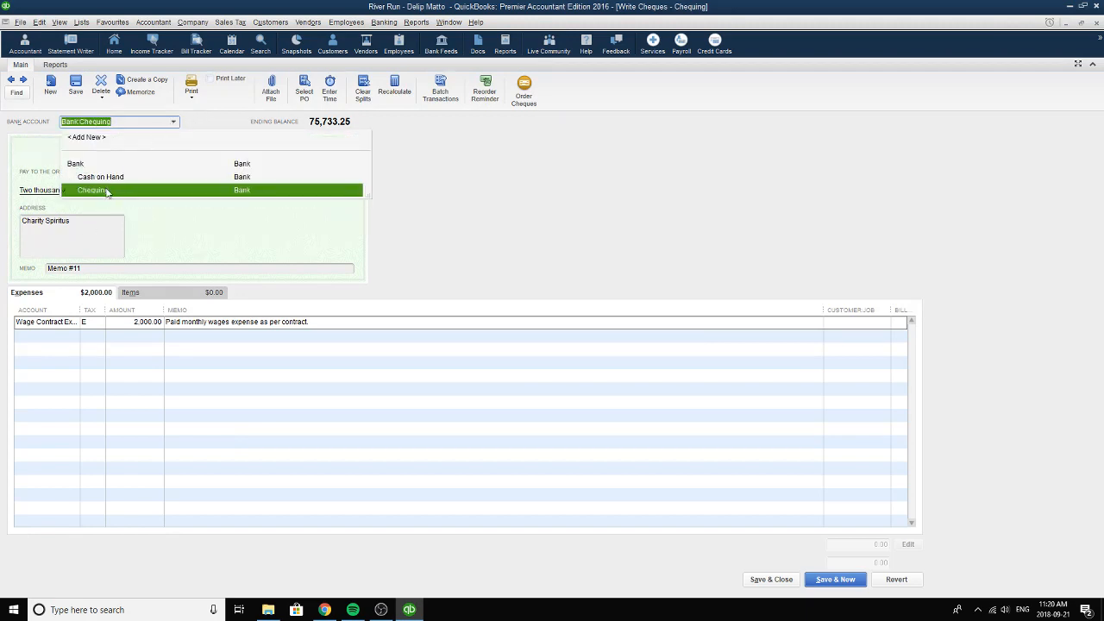
{"action": "left_click", "coordinate": [106, 192]}
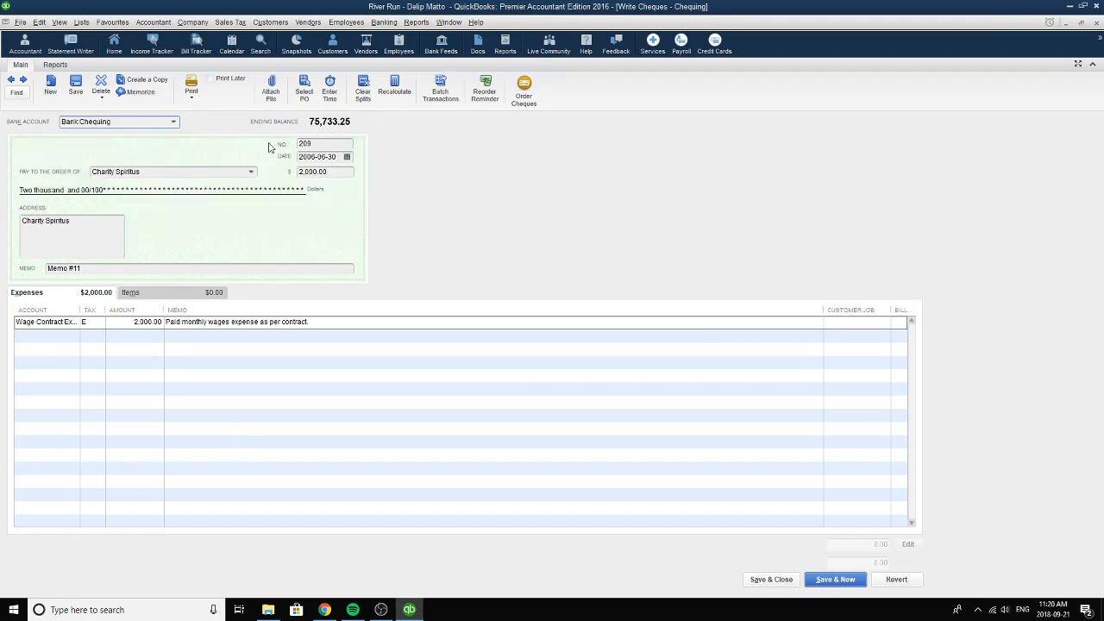
Check the Memo #11 wage cheque's number and reselect 2006-06-30 as its date.
{"action": "left_click", "coordinate": [324, 146]}
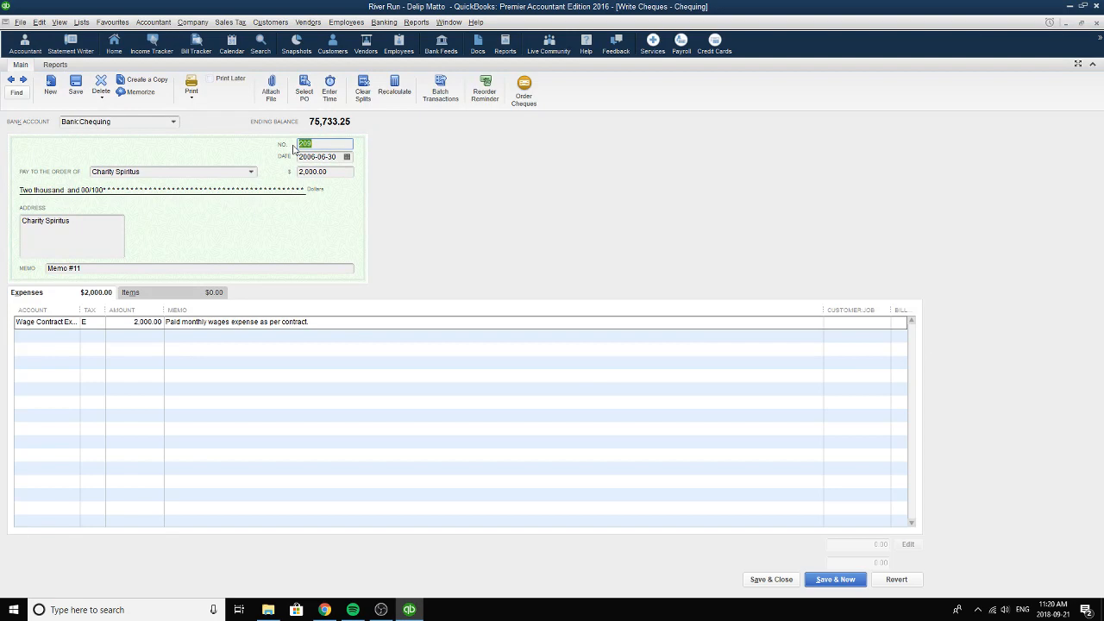
{"action": "left_click", "coordinate": [346, 157]}
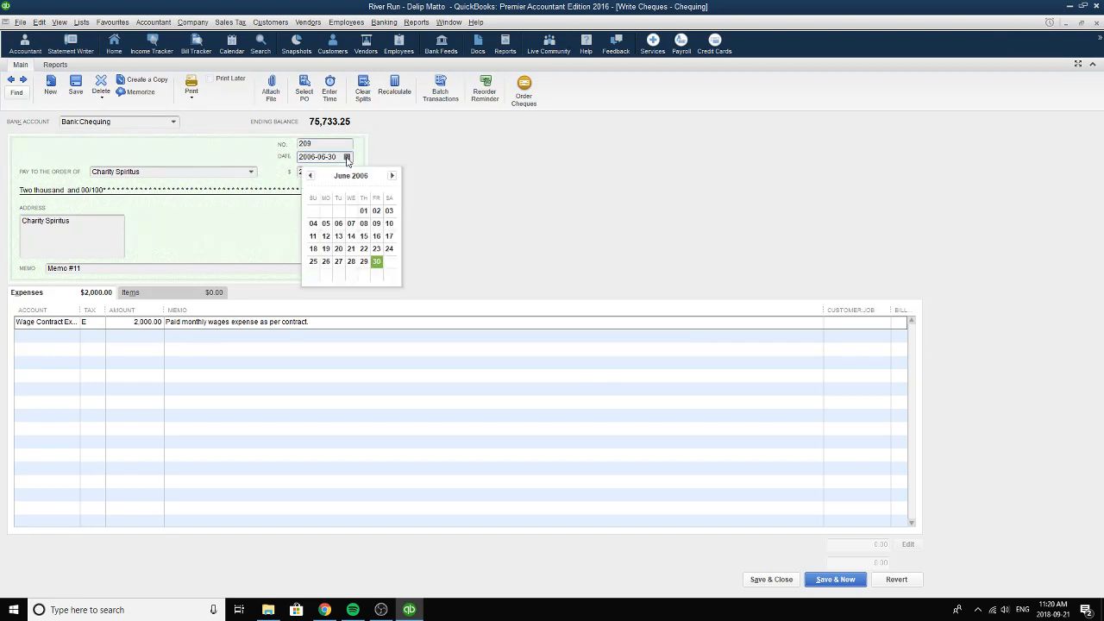
{"action": "left_click", "coordinate": [377, 264]}
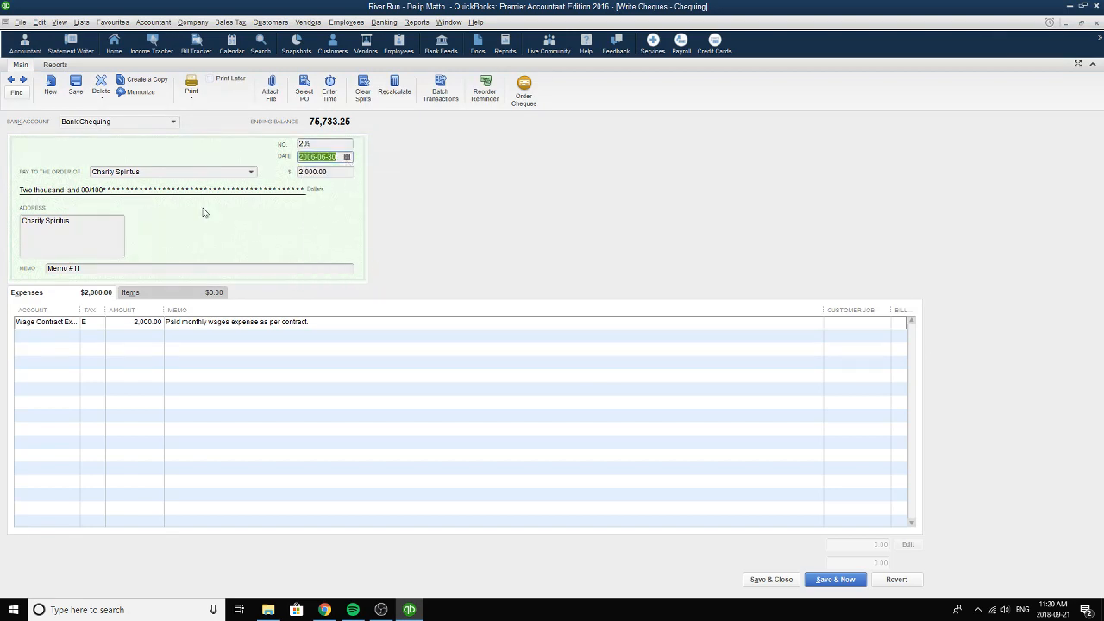
Reselect the wage cheque's existing payee from the name list and review the Memo #11 reference.
{"action": "left_click", "coordinate": [252, 172]}
{"action": "left_click", "coordinate": [135, 444]}
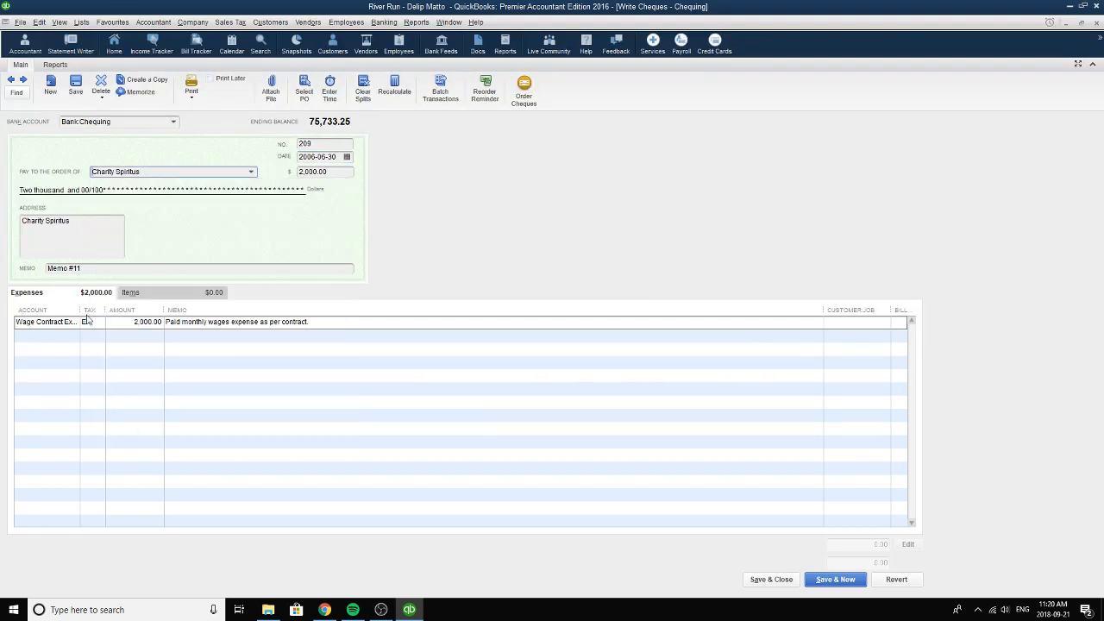
{"action": "left_click", "coordinate": [79, 271]}
{"action": "left_click_drag", "start_coordinate": [80, 271], "coordinate": [33, 271]}
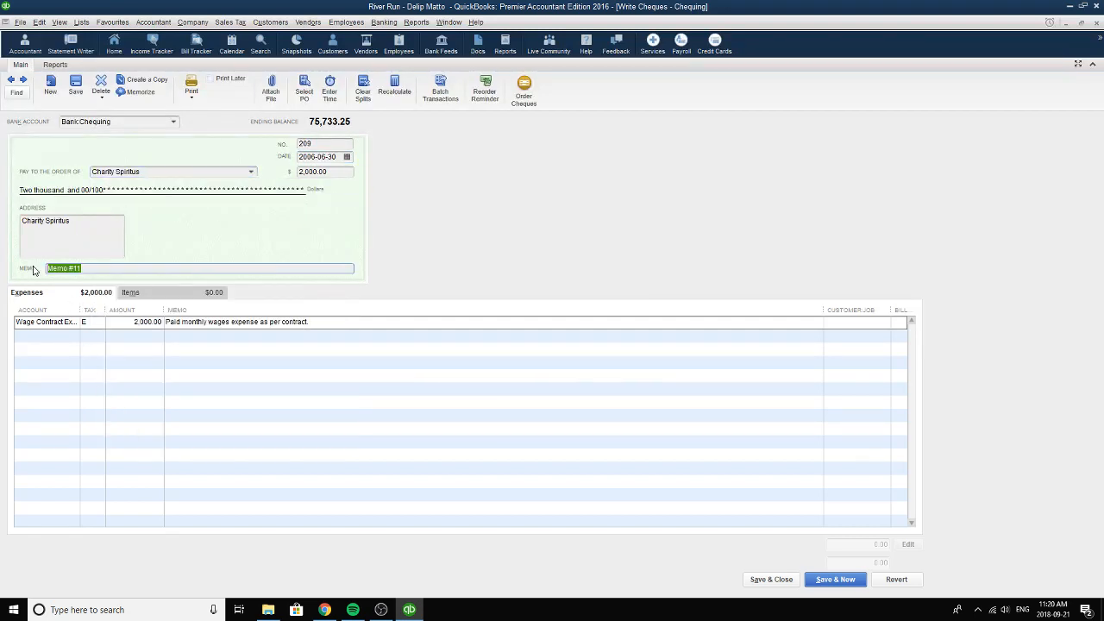
Reselect Wage Contract Expense as the wage cheque's expense account and E as its tax code.
{"action": "left_click", "coordinate": [78, 323]}
{"action": "left_click", "coordinate": [74, 323]}
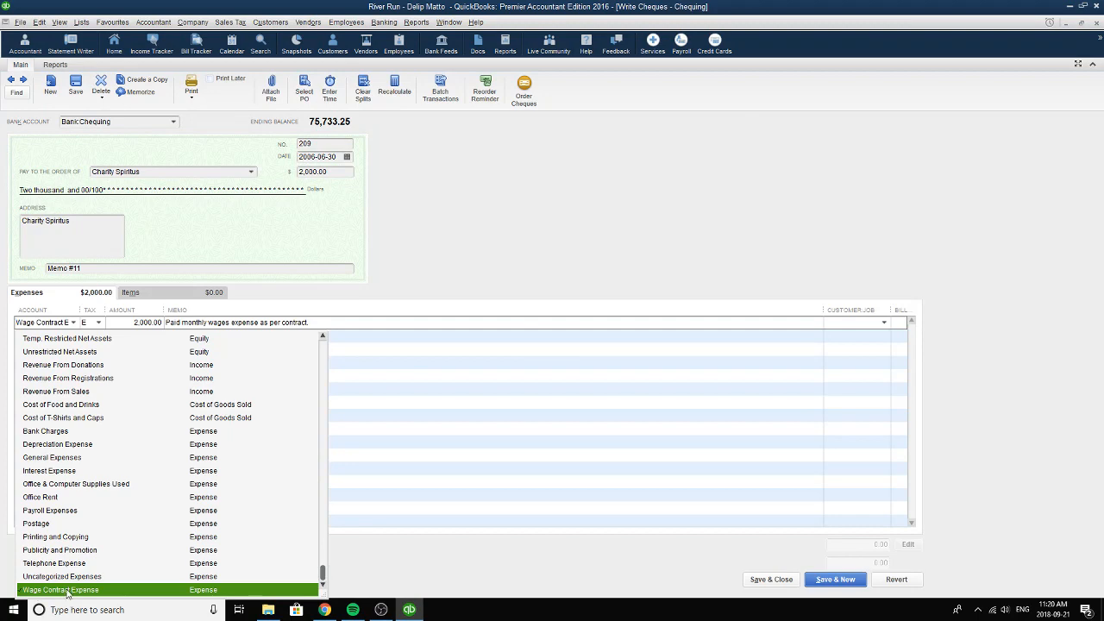
{"action": "left_click", "coordinate": [217, 595]}
{"action": "left_click", "coordinate": [98, 323]}
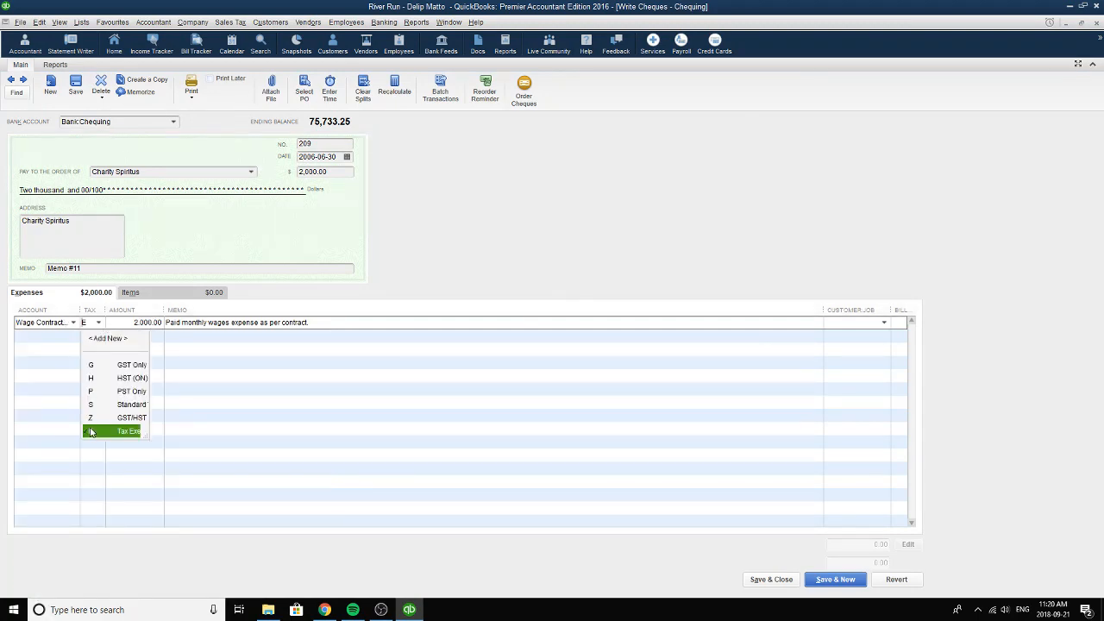
{"action": "left_click", "coordinate": [93, 429]}
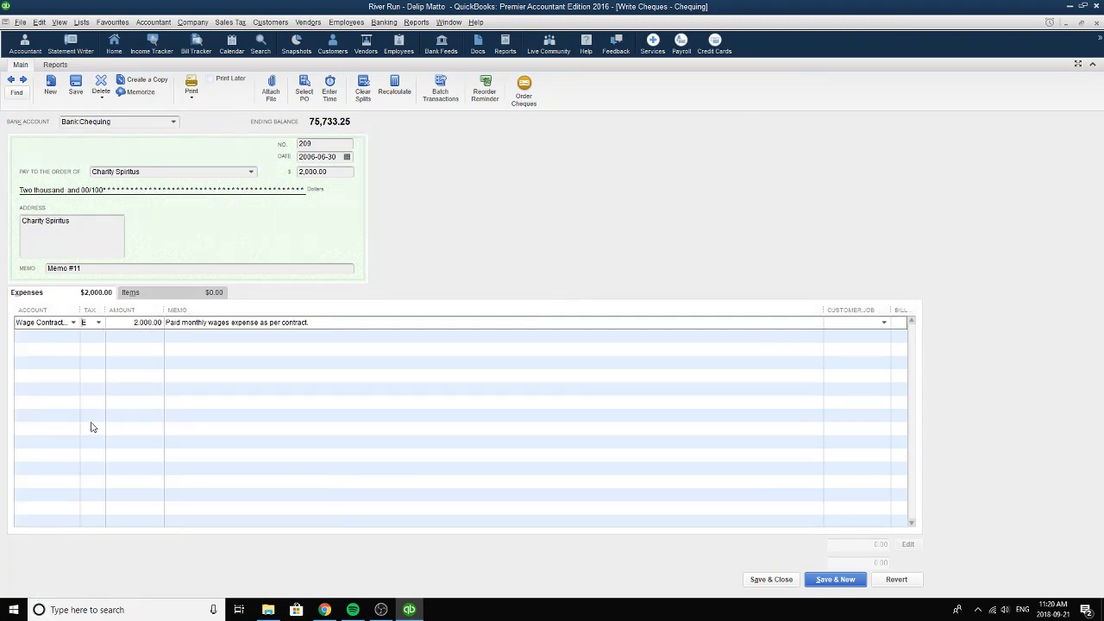
Review the wage line's amount and memo and the cheque's total amount, and close the cheque form.
{"action": "left_click", "coordinate": [130, 325]}
{"action": "key", "text": "Tab"}
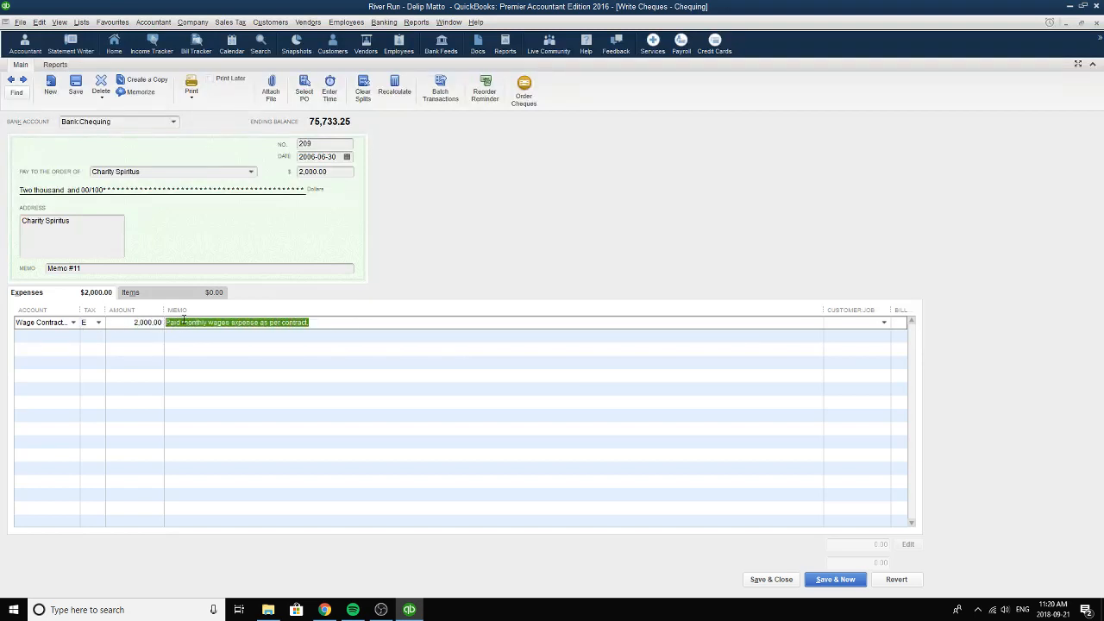
{"action": "left_click", "coordinate": [325, 325]}
{"action": "left_click", "coordinate": [345, 171]}
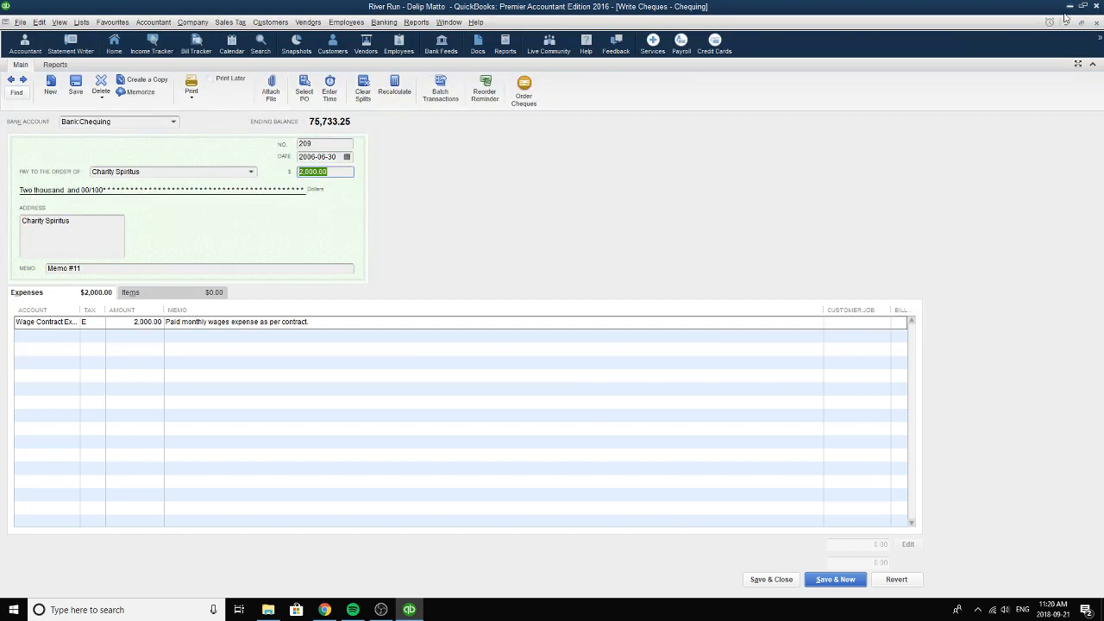
{"action": "left_click", "coordinate": [1097, 24]}
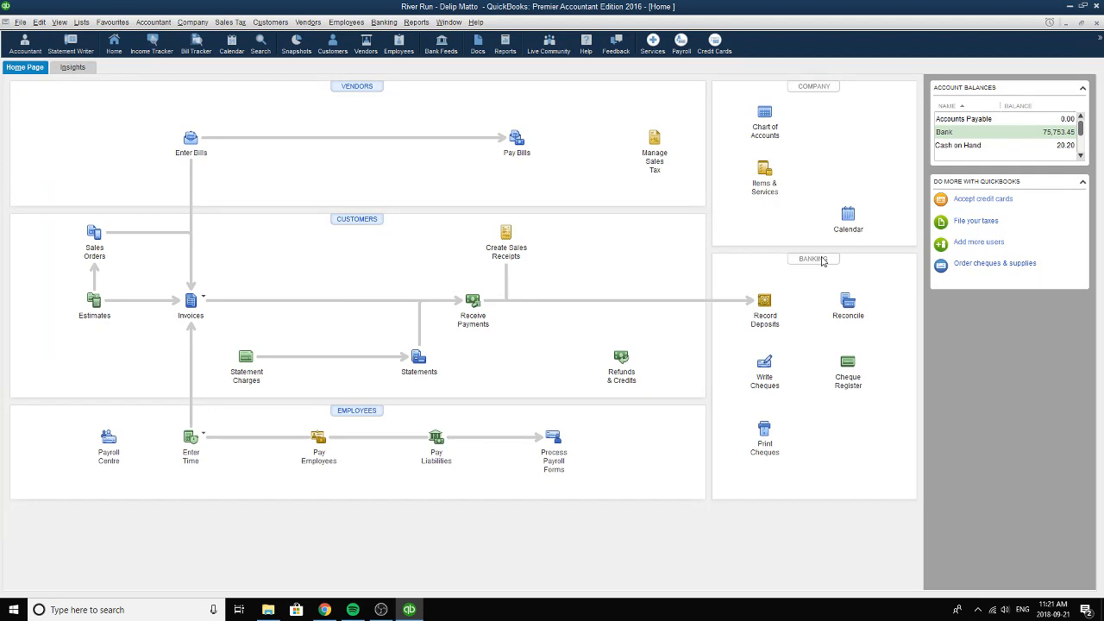
Open the general journal entry form and bring up the previously recorded June bank charges entry.
{"action": "left_click", "coordinate": [153, 21]}
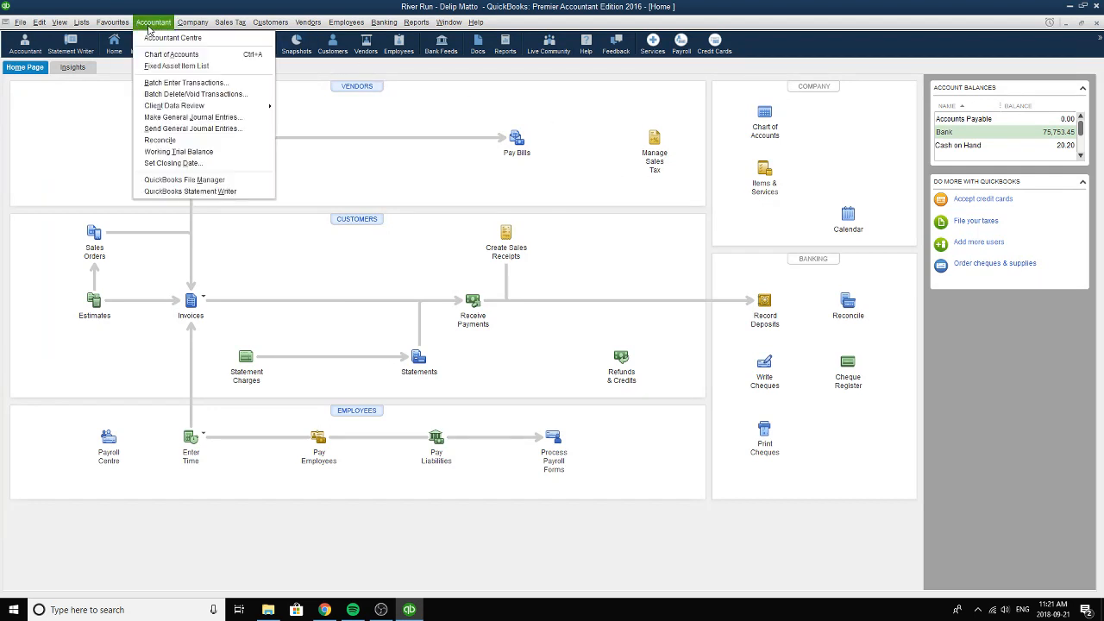
{"action": "left_click", "coordinate": [176, 117]}
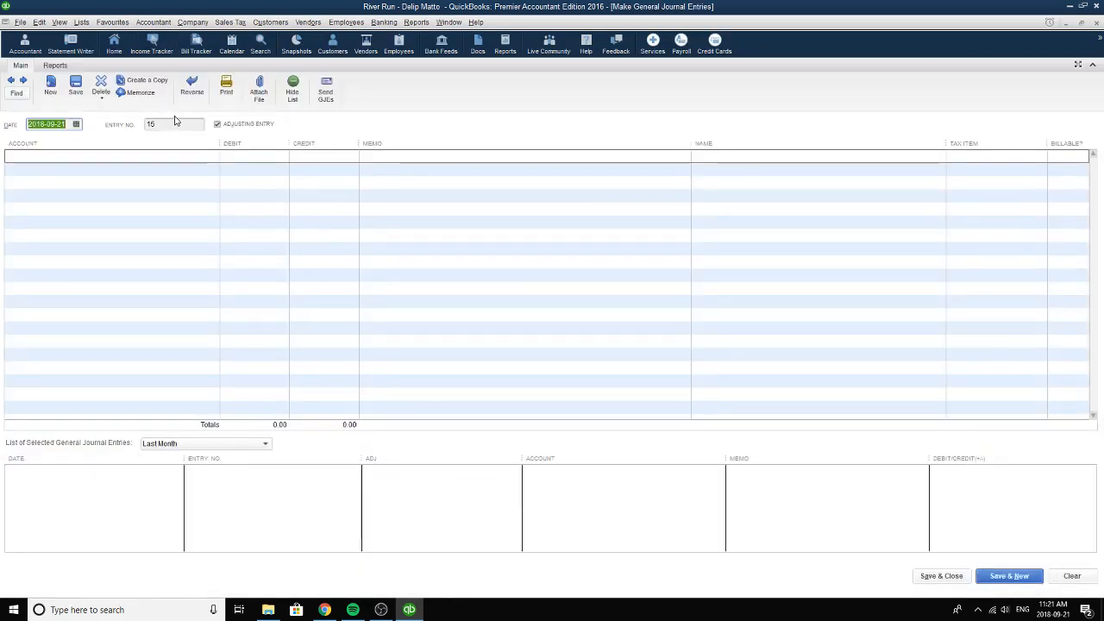
{"action": "left_click", "coordinate": [12, 81]}
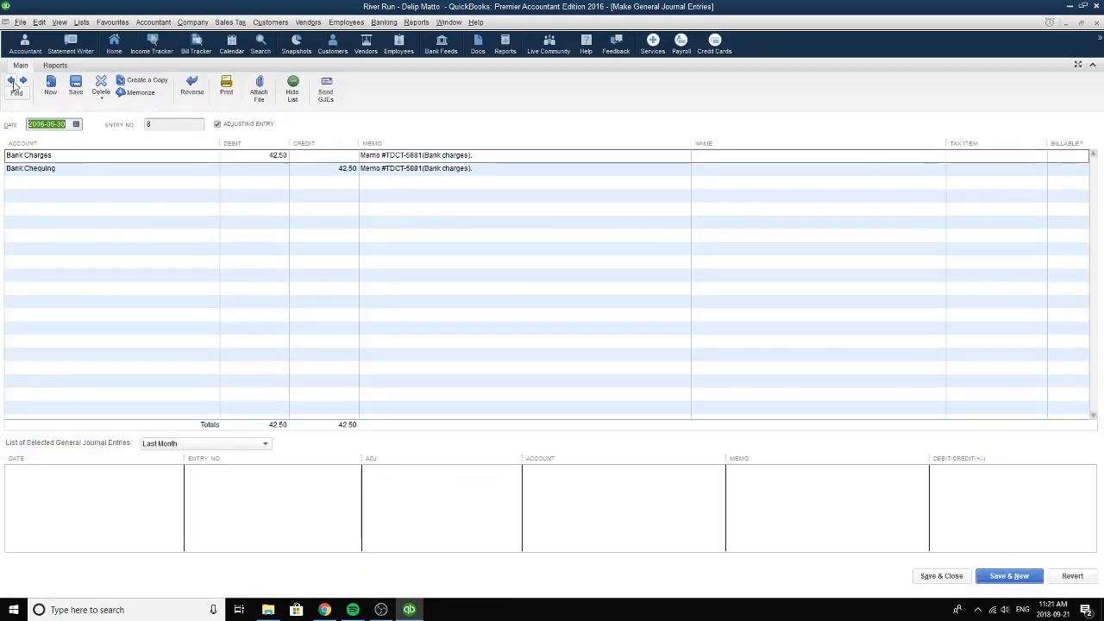
Reselect 2006-06-30 as the bank charges entry's date and check the first line's account.
{"action": "left_click", "coordinate": [76, 124]}
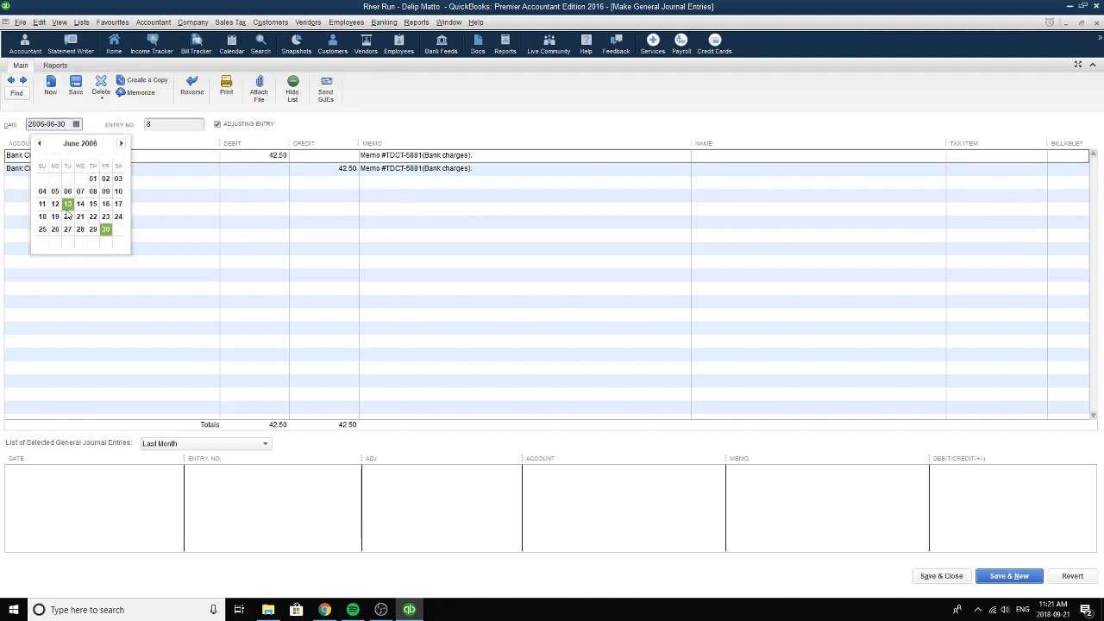
{"action": "left_click", "coordinate": [107, 231]}
{"action": "left_click", "coordinate": [104, 157]}
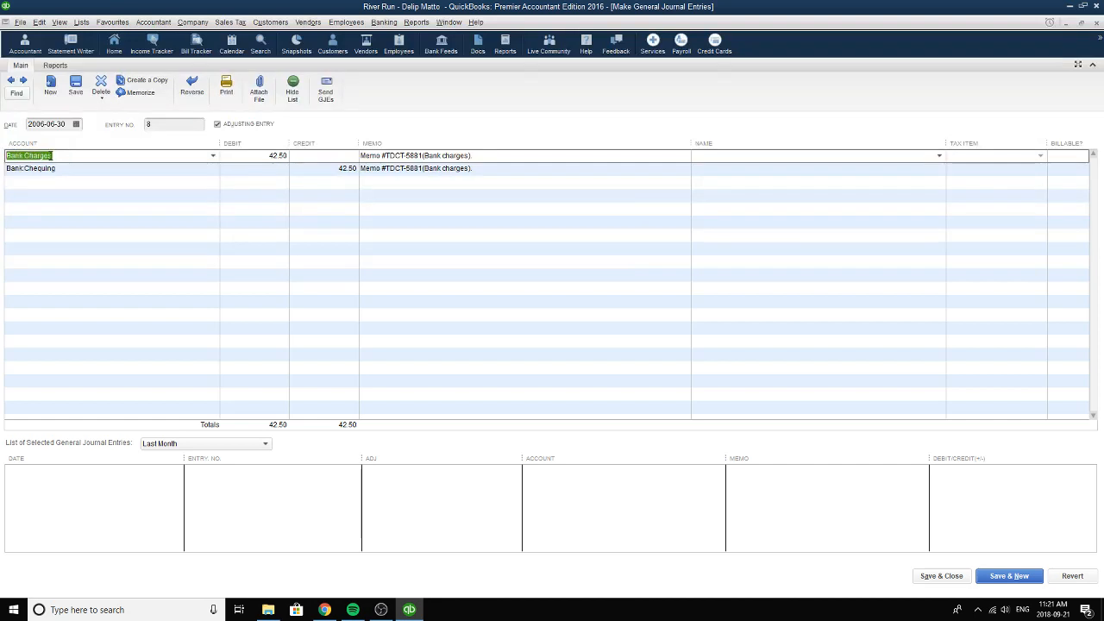
Reselect Bank Charges as the first line's account and check that line's debit amount and memo.
{"action": "left_click", "coordinate": [213, 156]}
{"action": "left_click", "coordinate": [185, 264]}
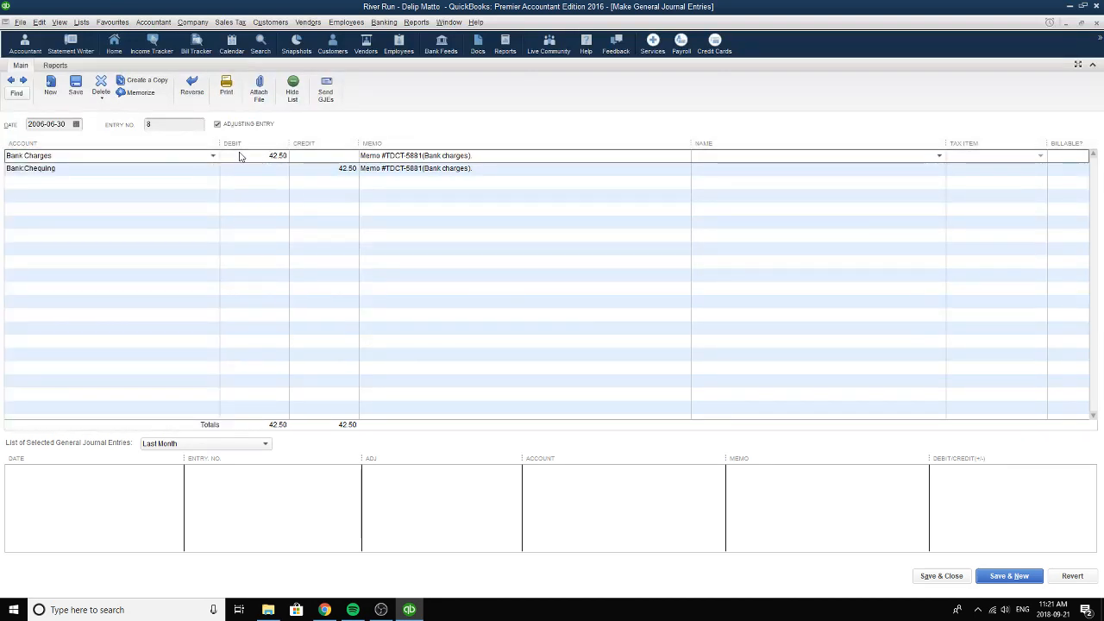
{"action": "left_click", "coordinate": [277, 155]}
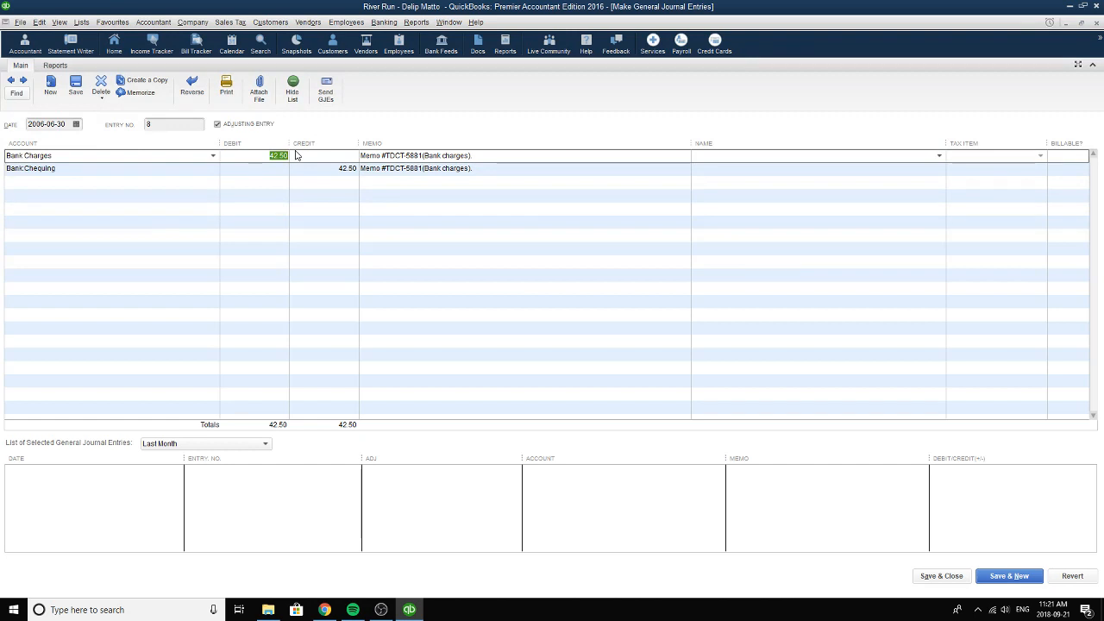
{"action": "key", "text": "Tab"}
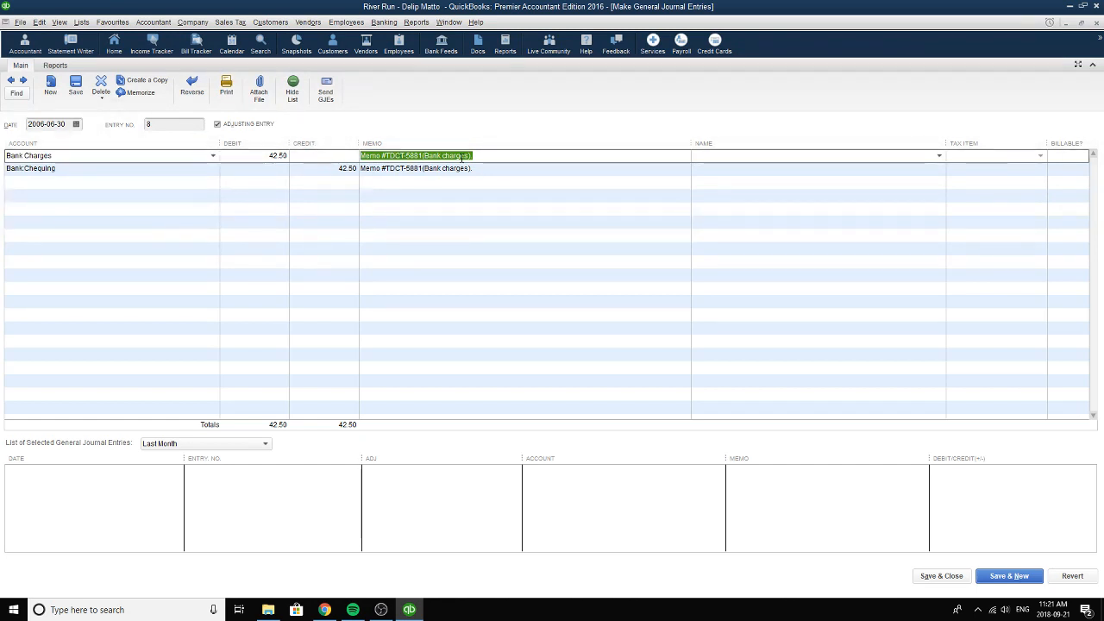
Review the Bank Chequing line's account, credit amount and memo against the bank charges debit.
{"action": "left_click", "coordinate": [59, 169]}
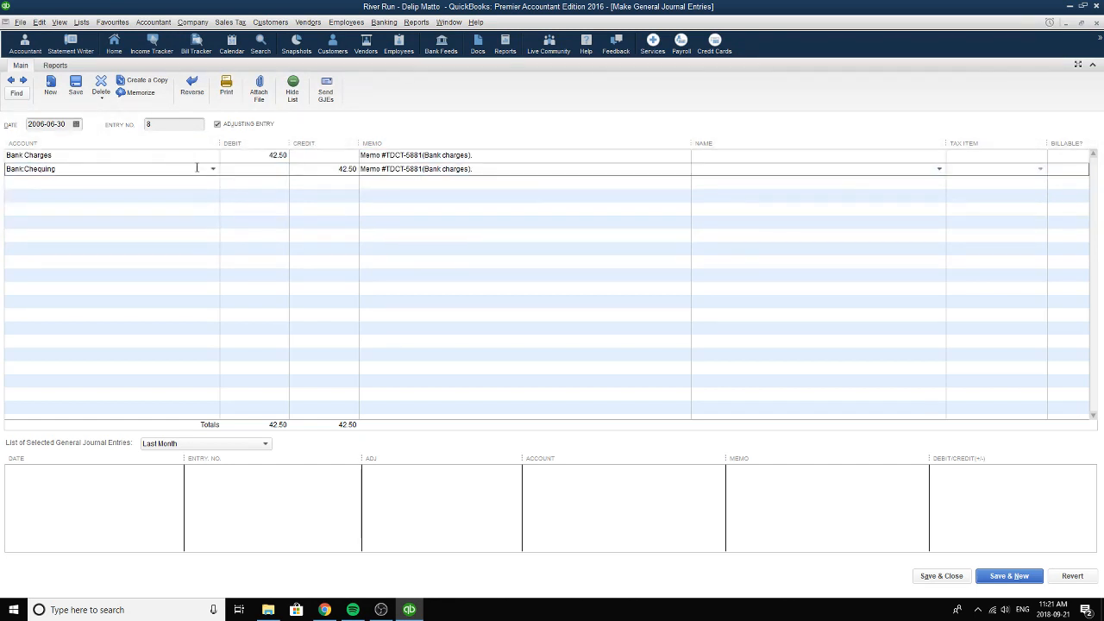
{"action": "left_click_drag", "start_coordinate": [268, 154], "coordinate": [313, 156]}
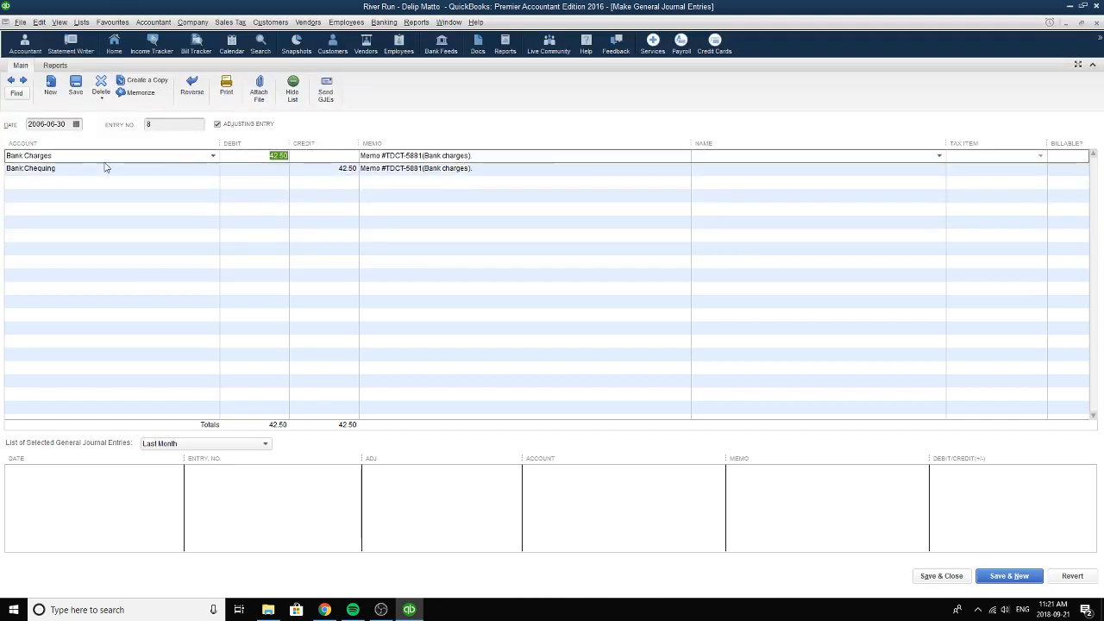
{"action": "left_click", "coordinate": [342, 169]}
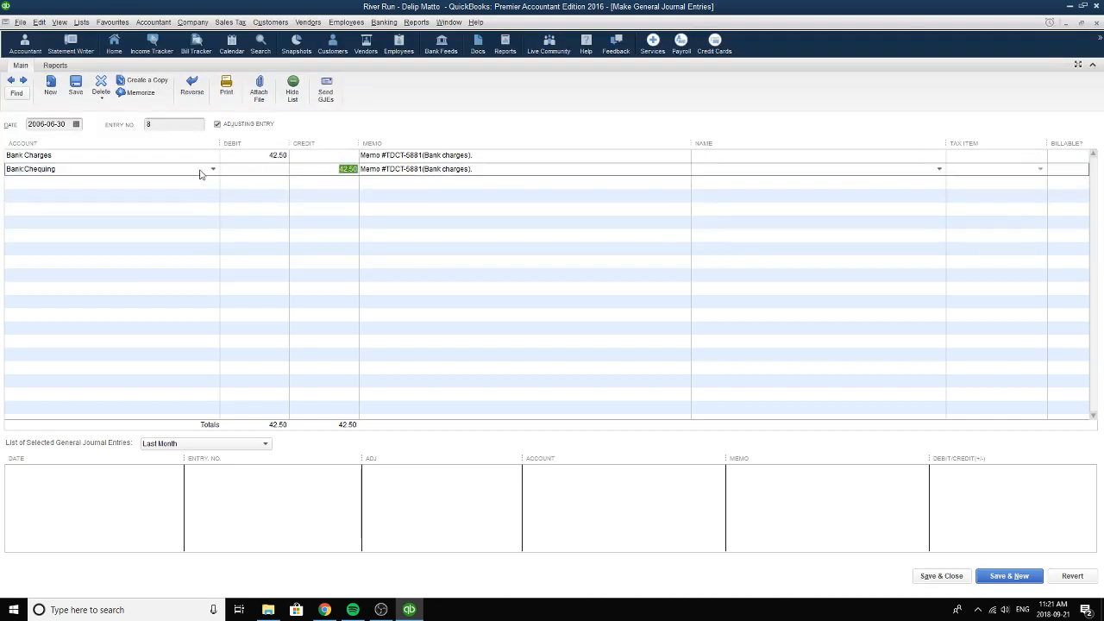
{"action": "left_click", "coordinate": [480, 170]}
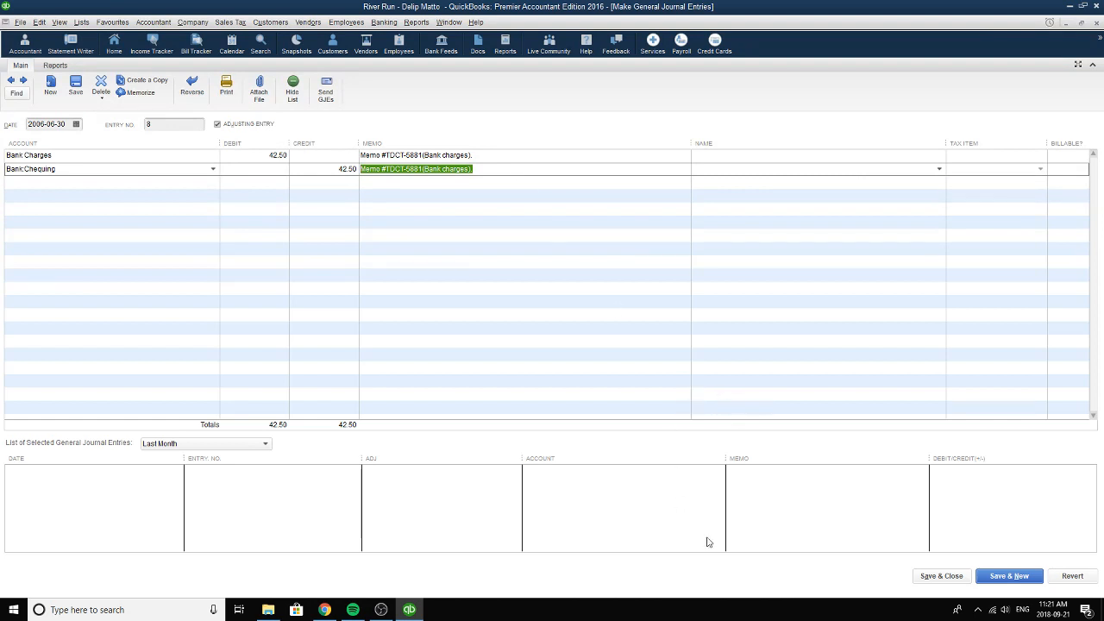
Check the bank charges entry's date and entry number, and close the journal entry form.
{"action": "left_click", "coordinate": [76, 124]}
{"action": "left_click", "coordinate": [162, 122]}
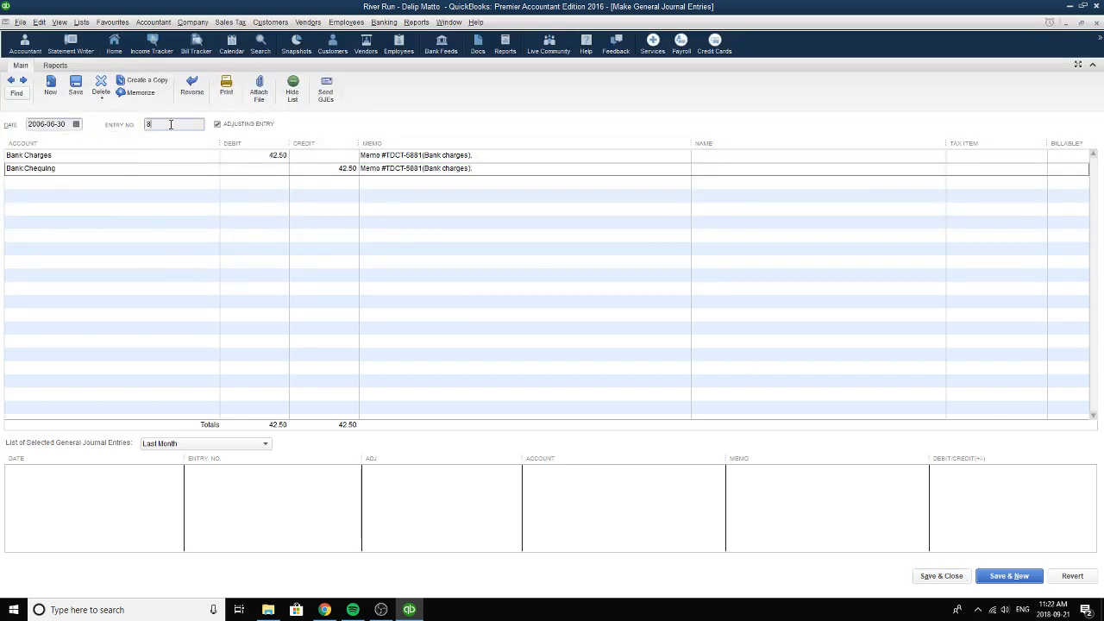
{"action": "left_click_drag", "start_coordinate": [170, 124], "coordinate": [148, 126]}
{"action": "left_click", "coordinate": [1092, 22]}
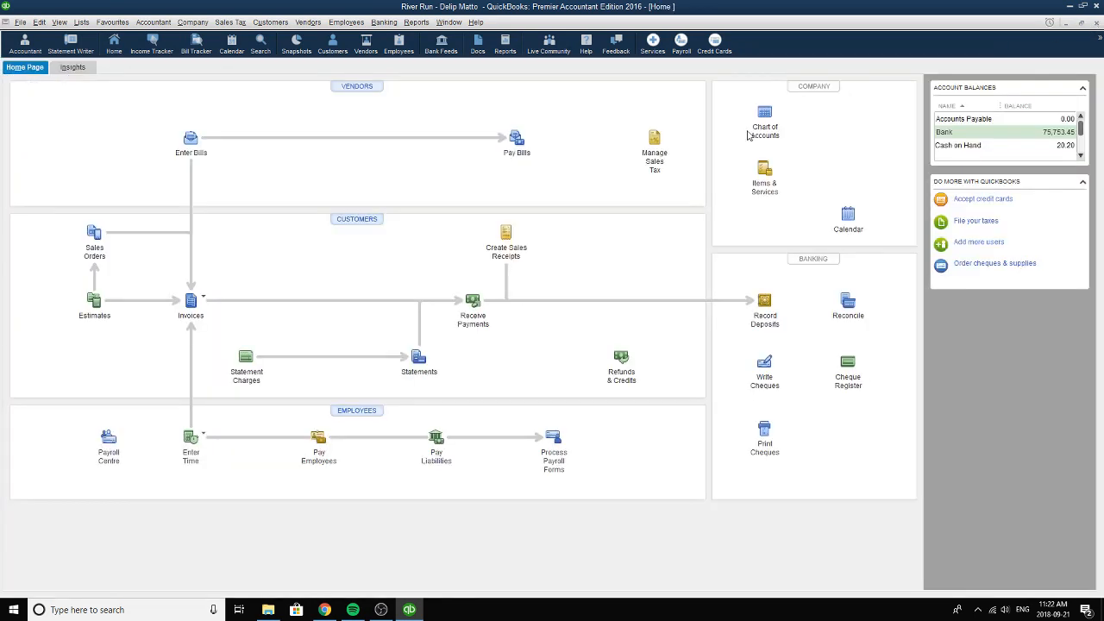
Open the general journal entry form and bring up the recorded Memo #12 transfer from Cash on Hand to Chequing.
{"action": "key", "text": "XF86AudioNext"}
{"action": "left_click", "coordinate": [153, 22]}
{"action": "left_click", "coordinate": [175, 121]}
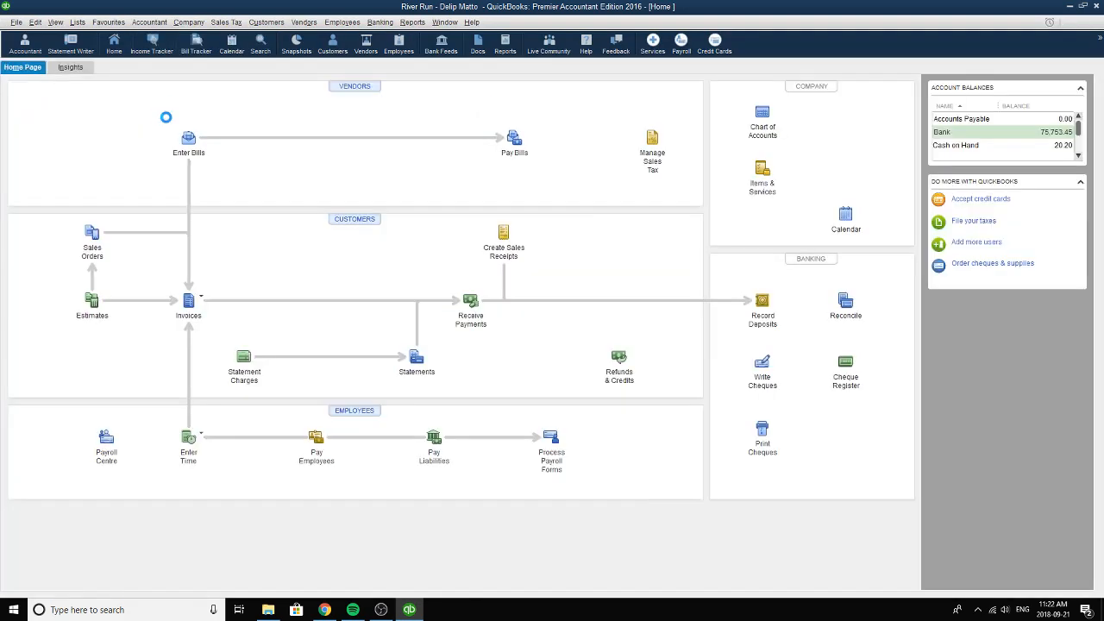
{"action": "left_click", "coordinate": [12, 81]}
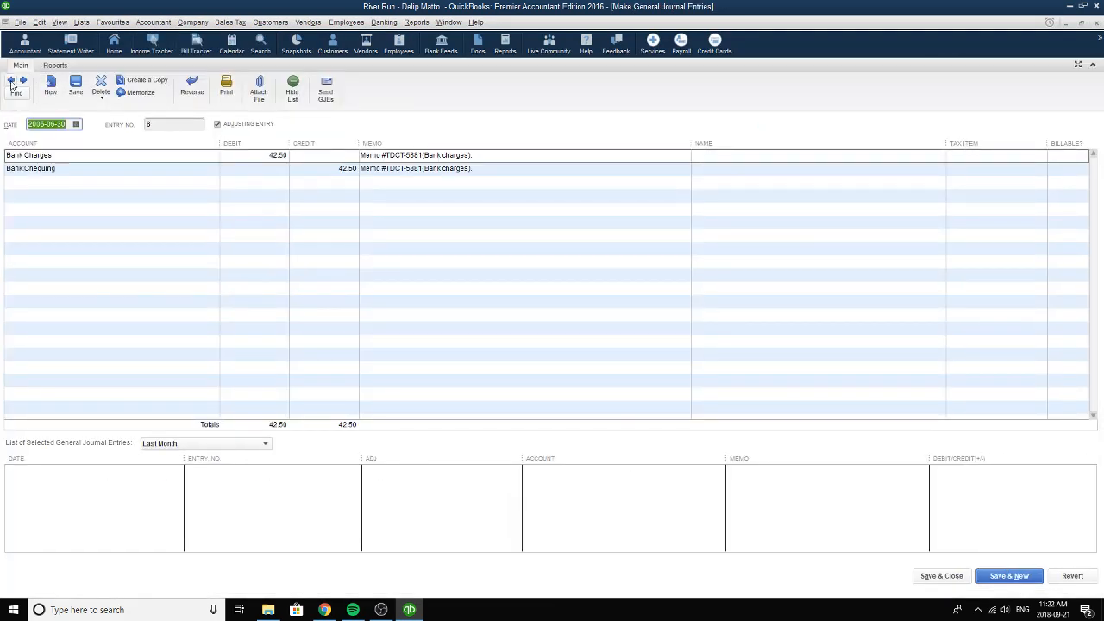
{"action": "left_click", "coordinate": [11, 82]}
{"action": "left_click", "coordinate": [11, 82]}
{"action": "left_click", "coordinate": [12, 82]}
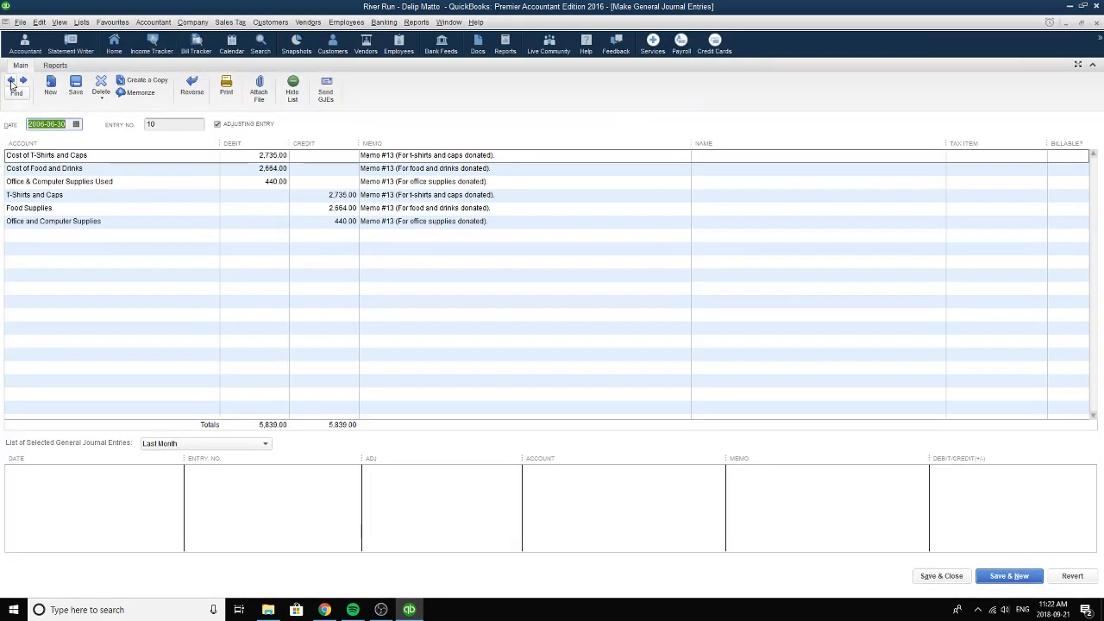
{"action": "left_click", "coordinate": [11, 82]}
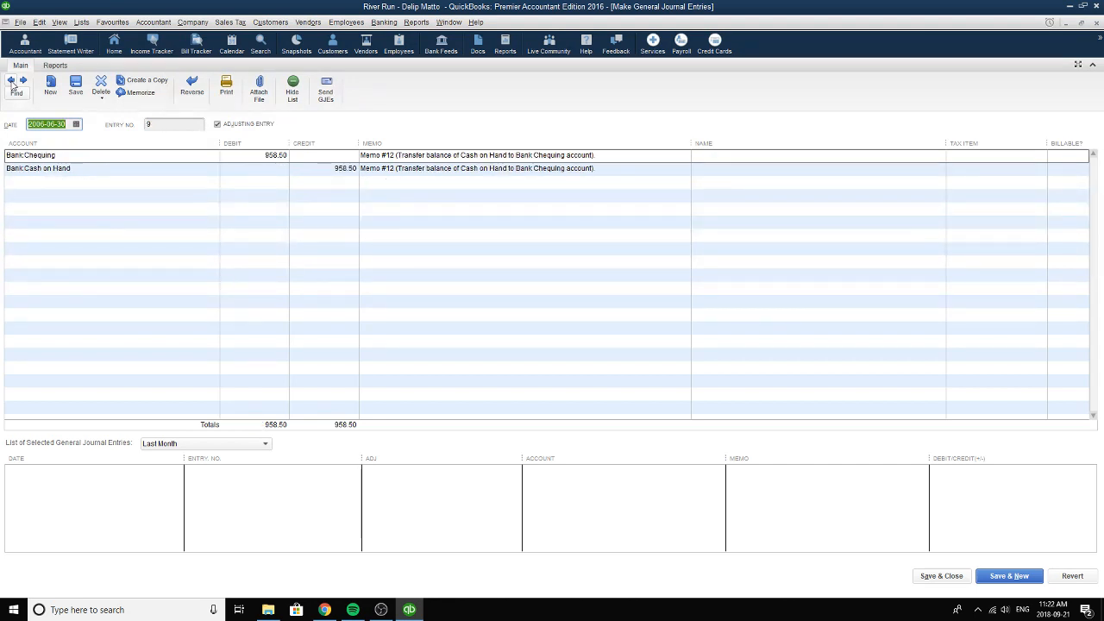
Reselect Chequing under Bank as the Memo #12 entry's first account and check that line's debit amount and memo.
{"action": "key", "text": "Tab"}
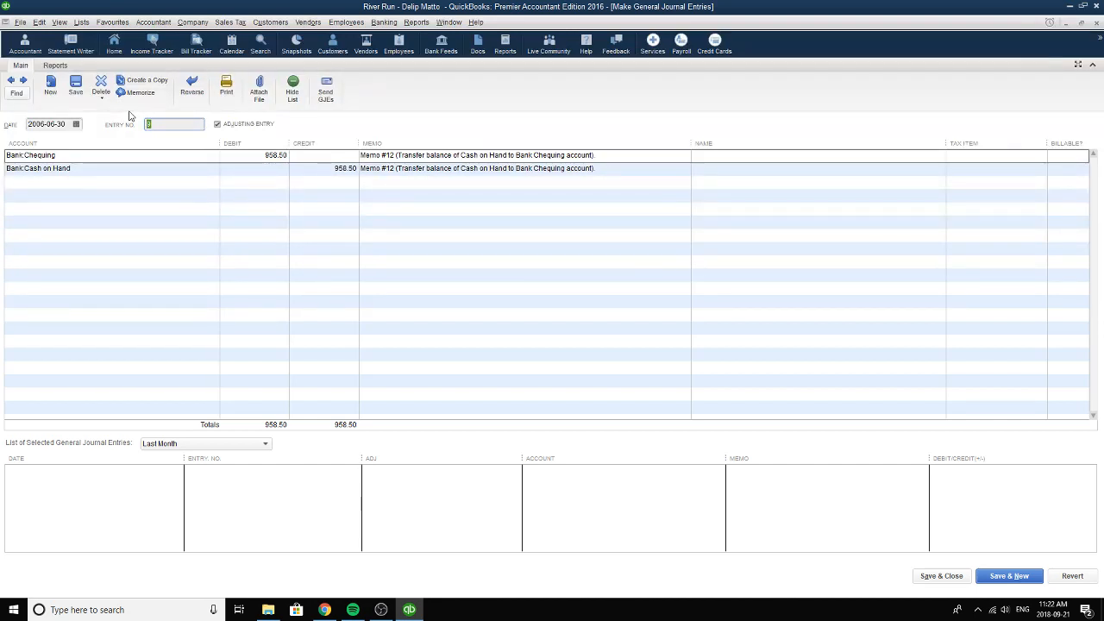
{"action": "left_click", "coordinate": [213, 155]}
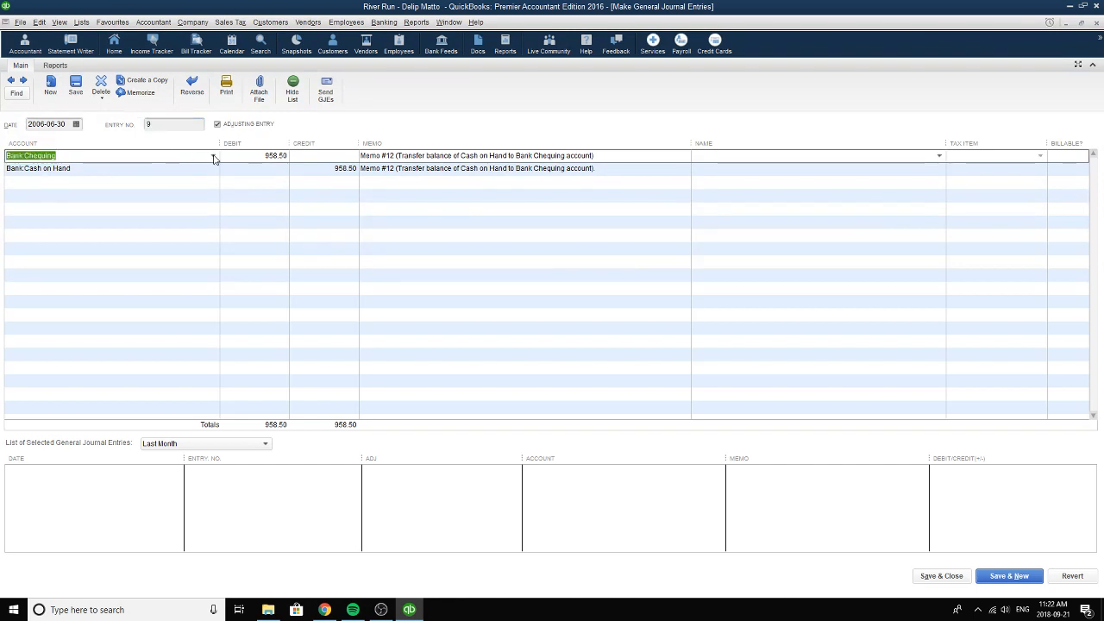
{"action": "left_click", "coordinate": [213, 155]}
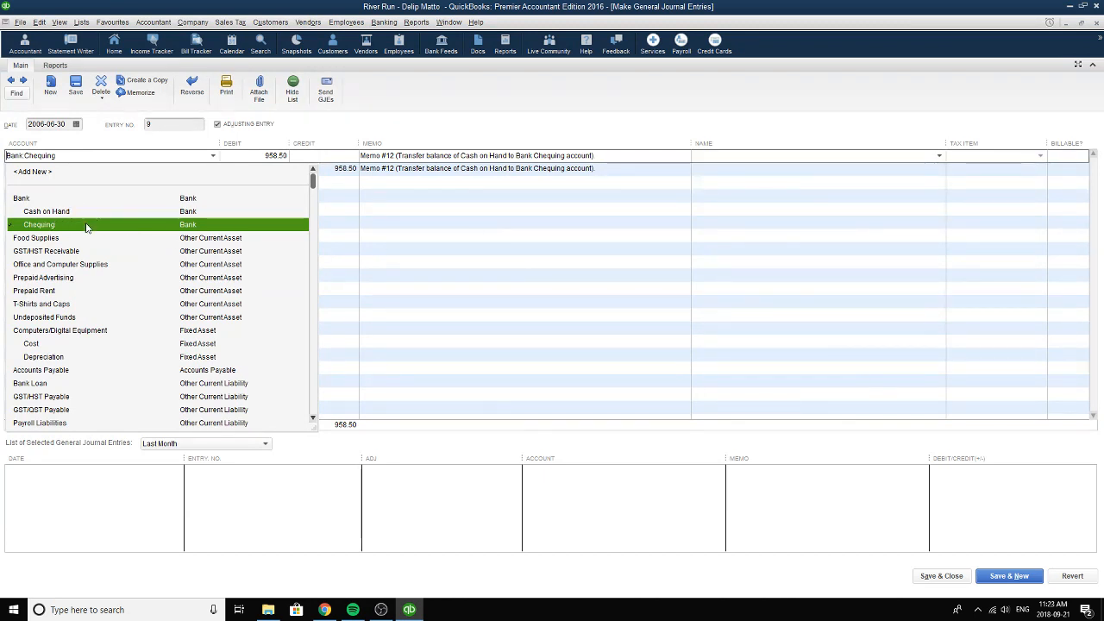
{"action": "left_click", "coordinate": [52, 226]}
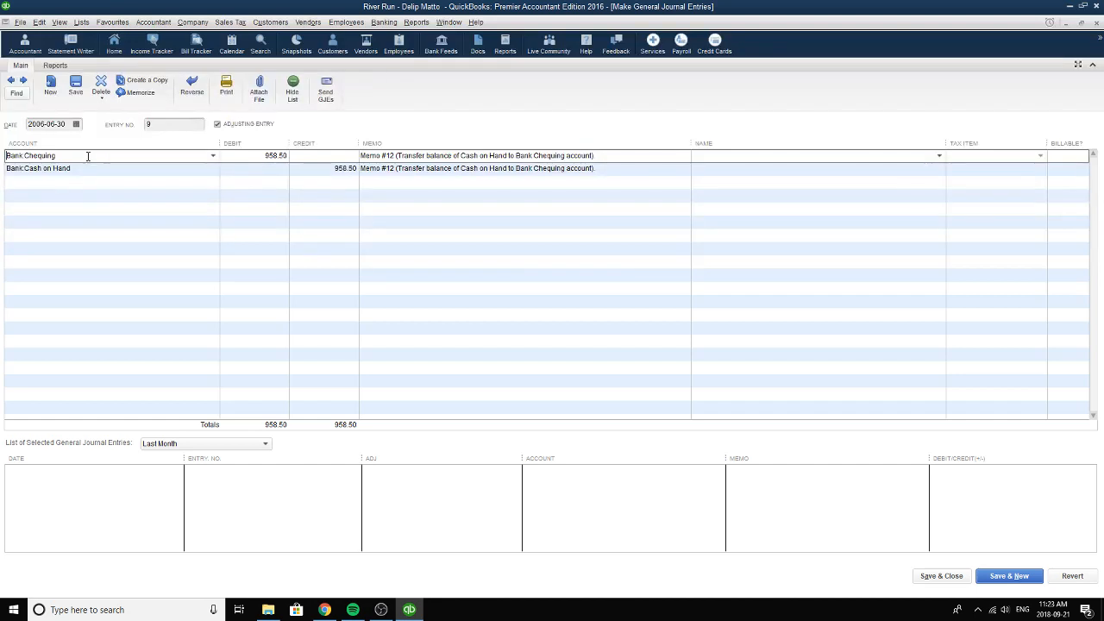
{"action": "left_click", "coordinate": [264, 156]}
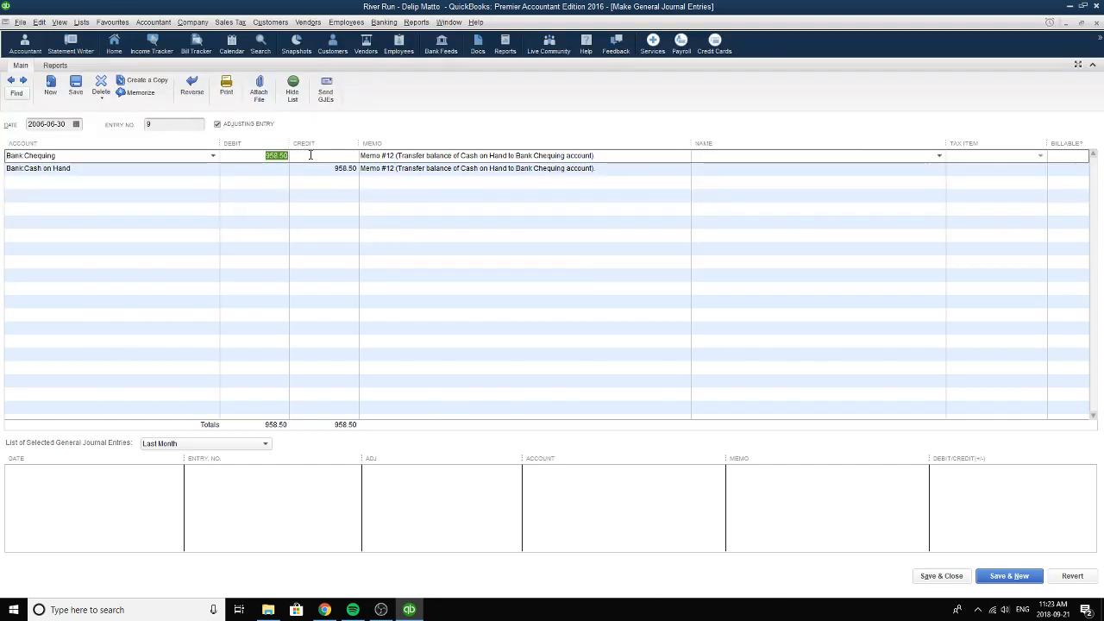
{"action": "key", "text": "Tab"}
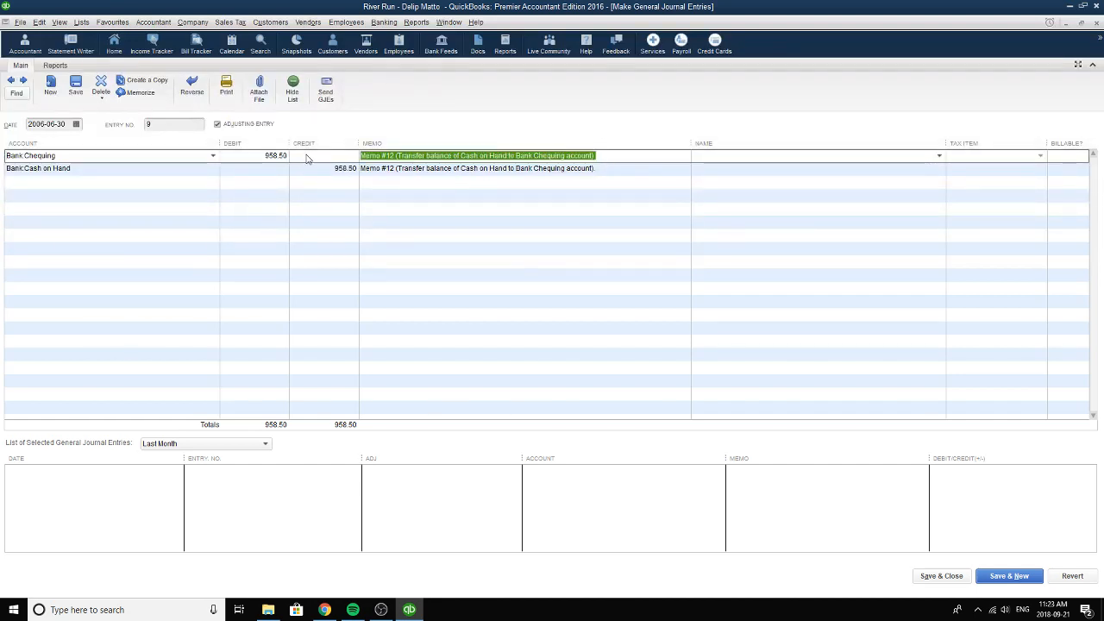
Reselect Cash on Hand as the Memo #12 entry's second account and check that line's credit amount.
{"action": "left_click", "coordinate": [165, 168]}
{"action": "left_click", "coordinate": [213, 169]}
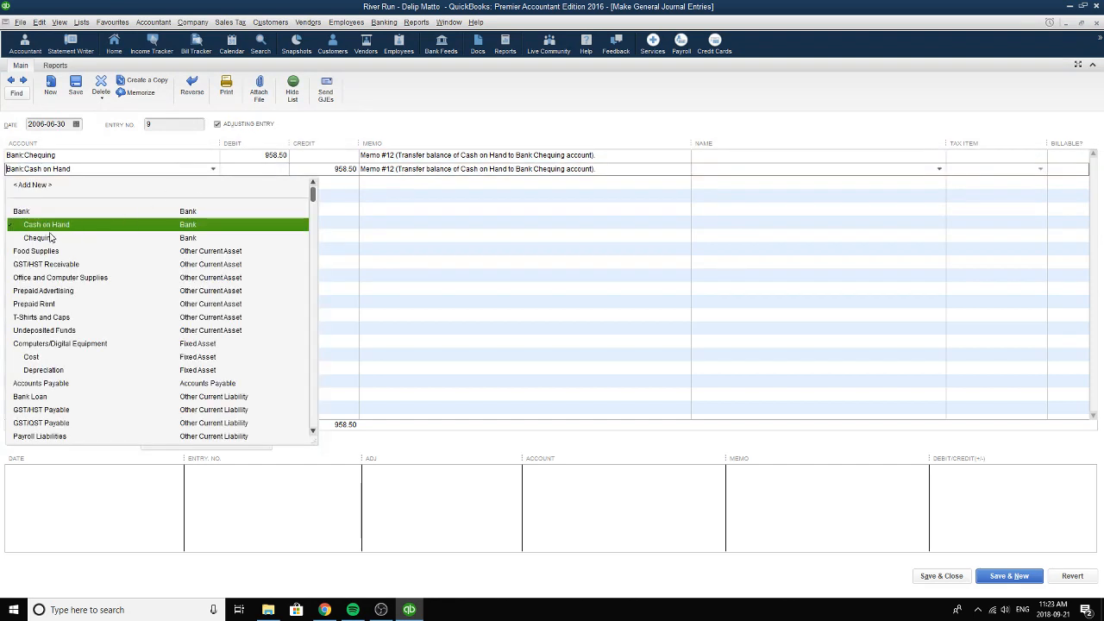
{"action": "left_click", "coordinate": [48, 227]}
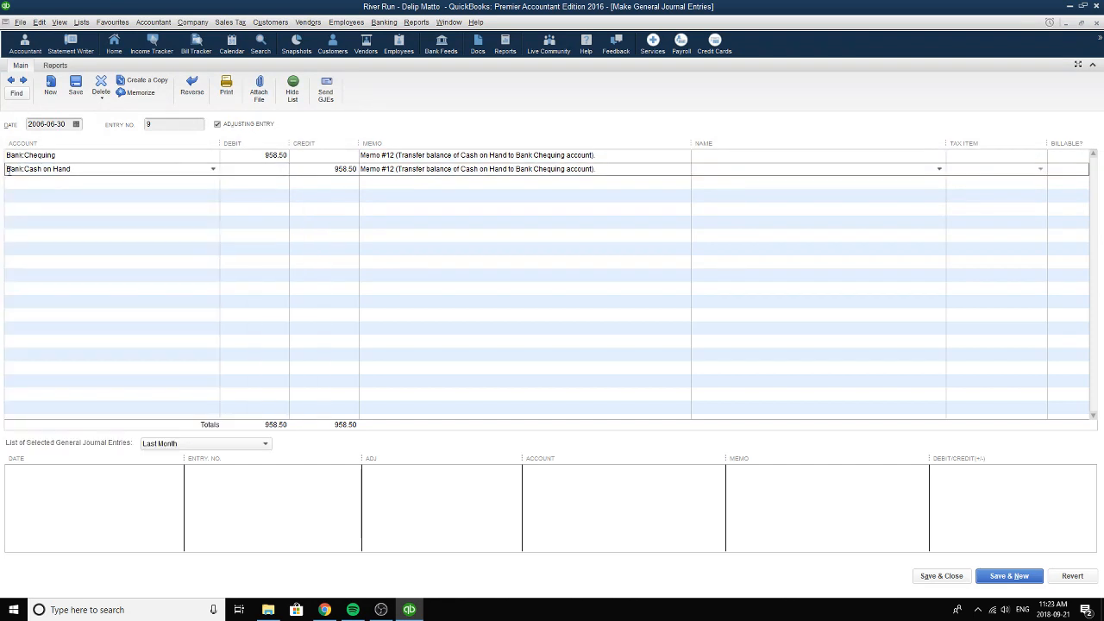
{"action": "left_click", "coordinate": [320, 173]}
{"action": "key", "text": "Up"}
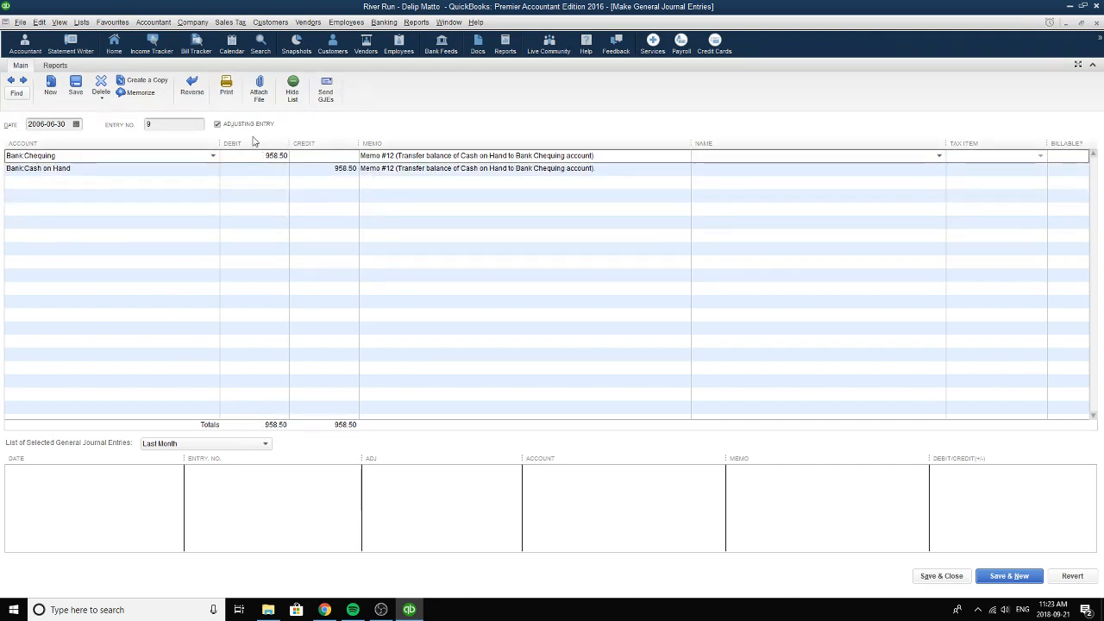
Reselect 2006-06-30 as the Memo #12 entry's date and close the journal entry form.
{"action": "left_click", "coordinate": [76, 124]}
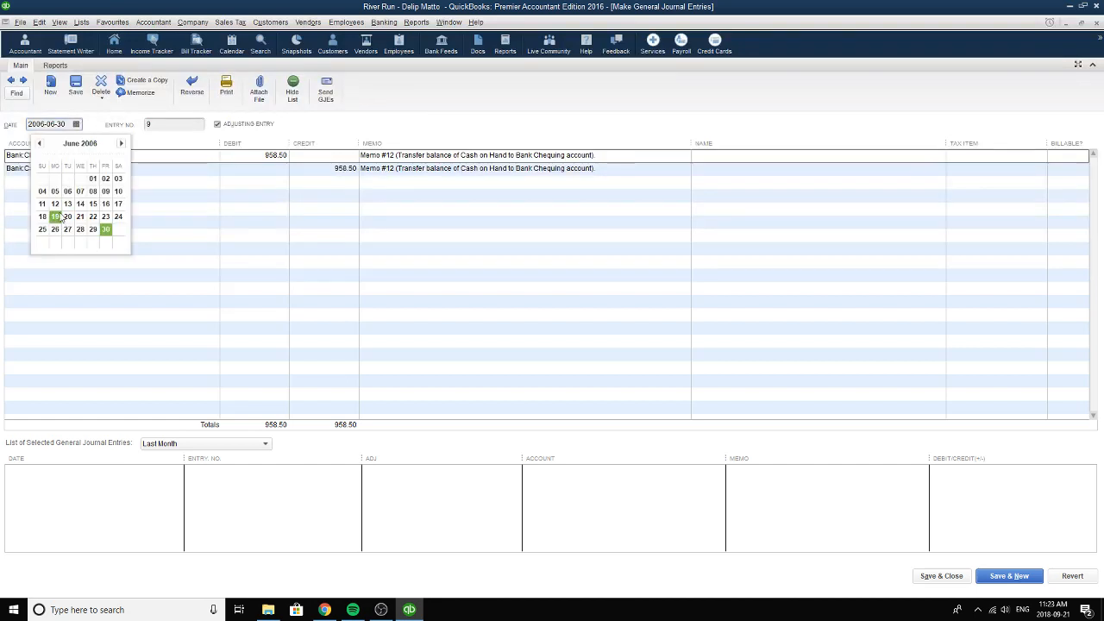
{"action": "left_click", "coordinate": [105, 230]}
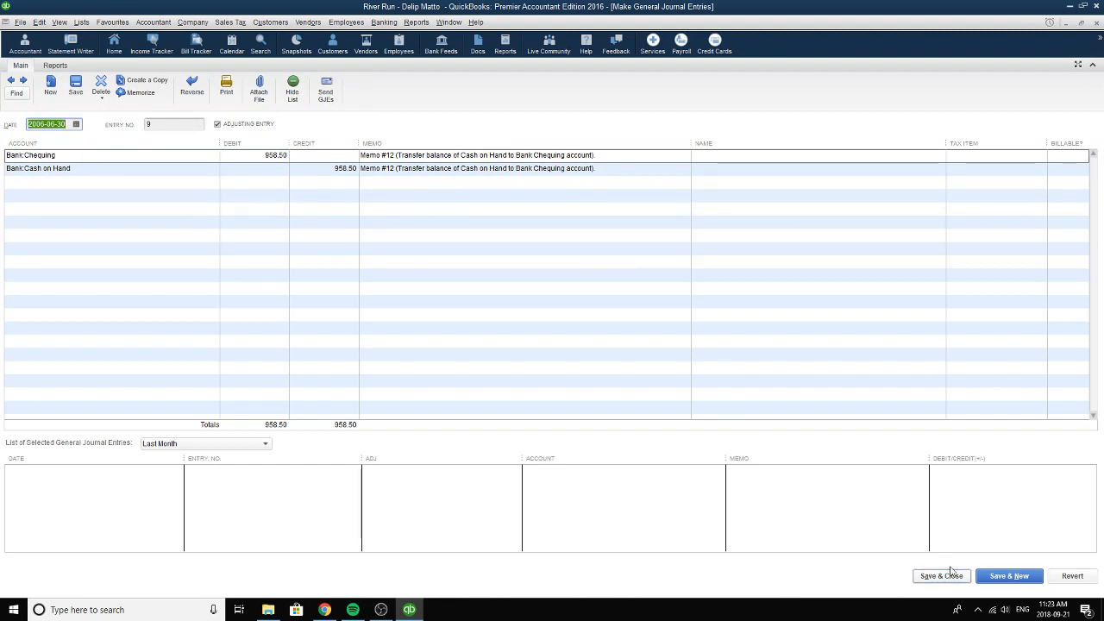
{"action": "left_click", "coordinate": [1097, 24]}
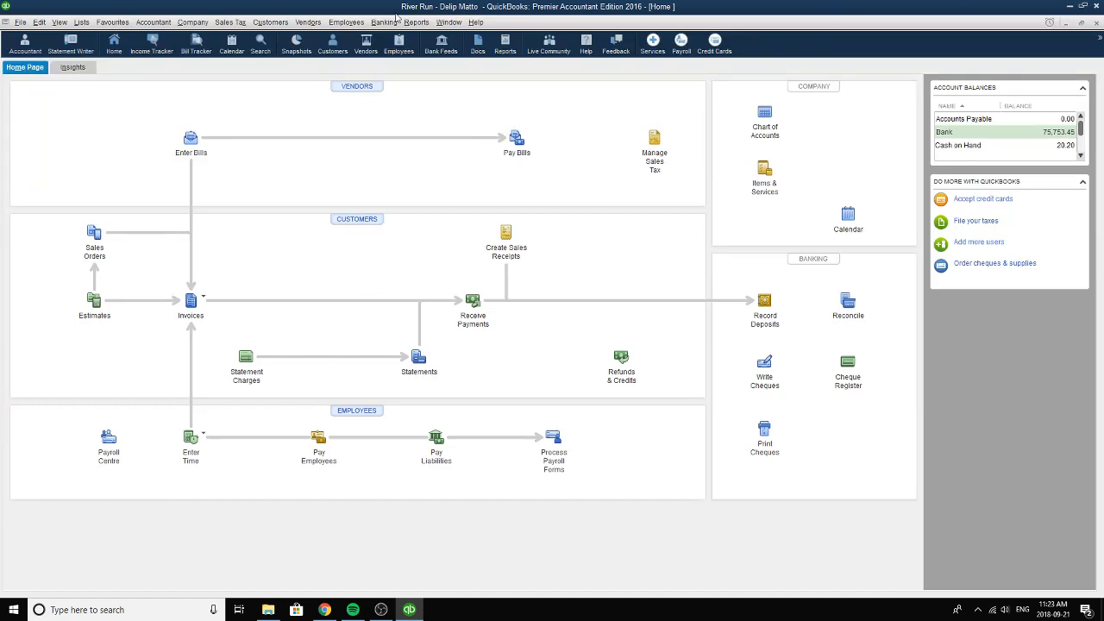
Open the general journal entry form, review the Memo #14 office rent and advertising adjustment, and close the form.
{"action": "left_click", "coordinate": [153, 23]}
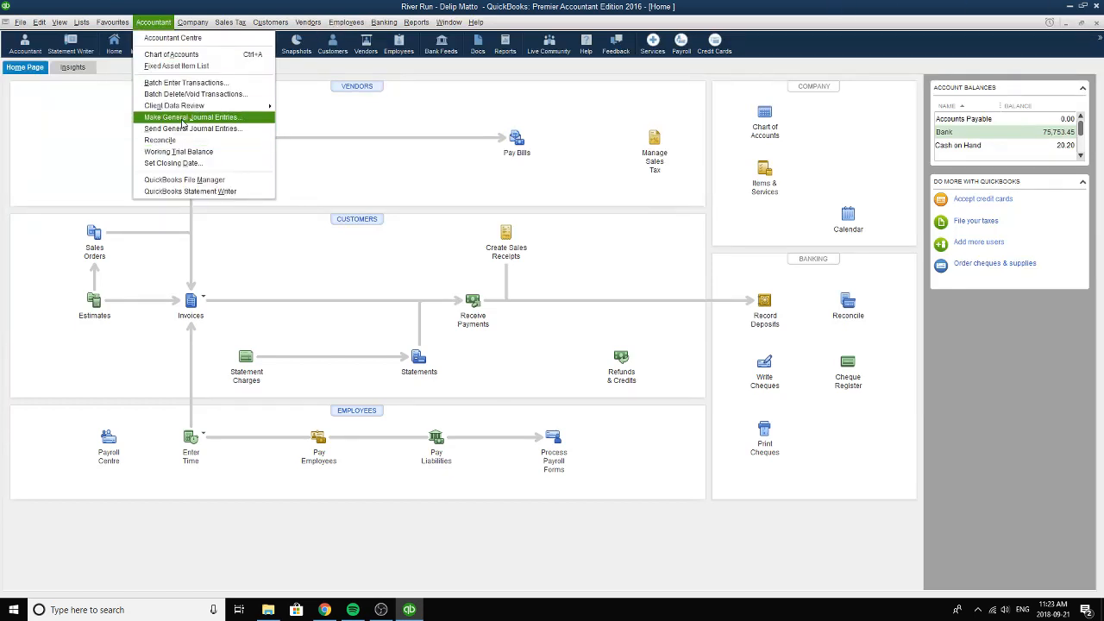
{"action": "left_click", "coordinate": [181, 116]}
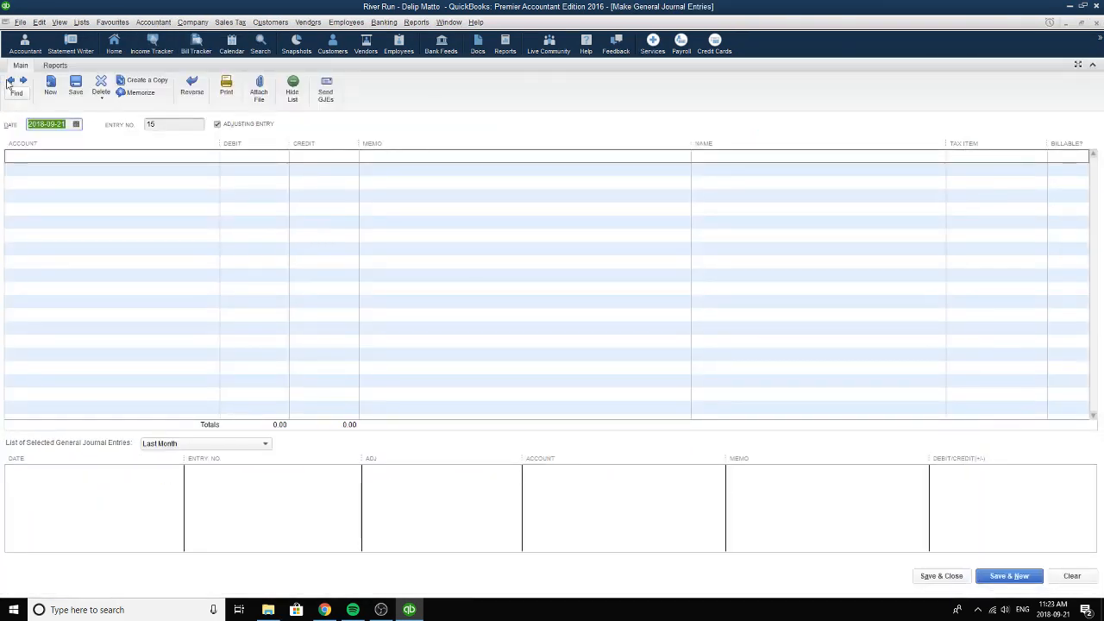
{"action": "left_click", "coordinate": [10, 80]}
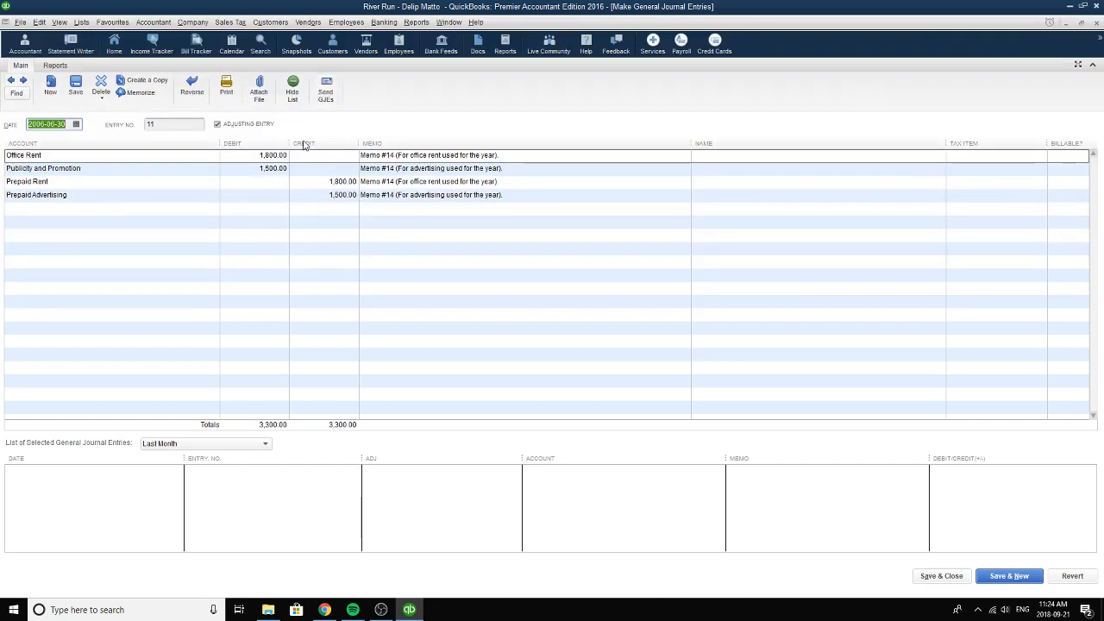
{"action": "left_click", "coordinate": [1096, 22]}
Open the memorized Balance Sheet report and set its as-of date to 2006-06-29.
{"action": "left_click", "coordinate": [416, 21]}
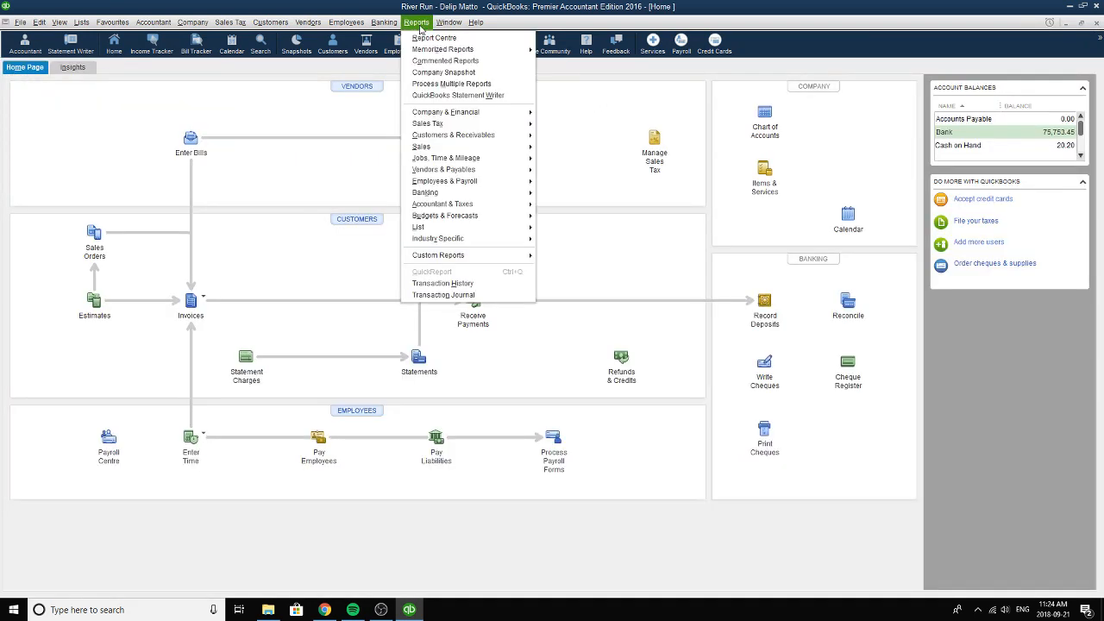
{"action": "mouse_move", "coordinate": [443, 50]}
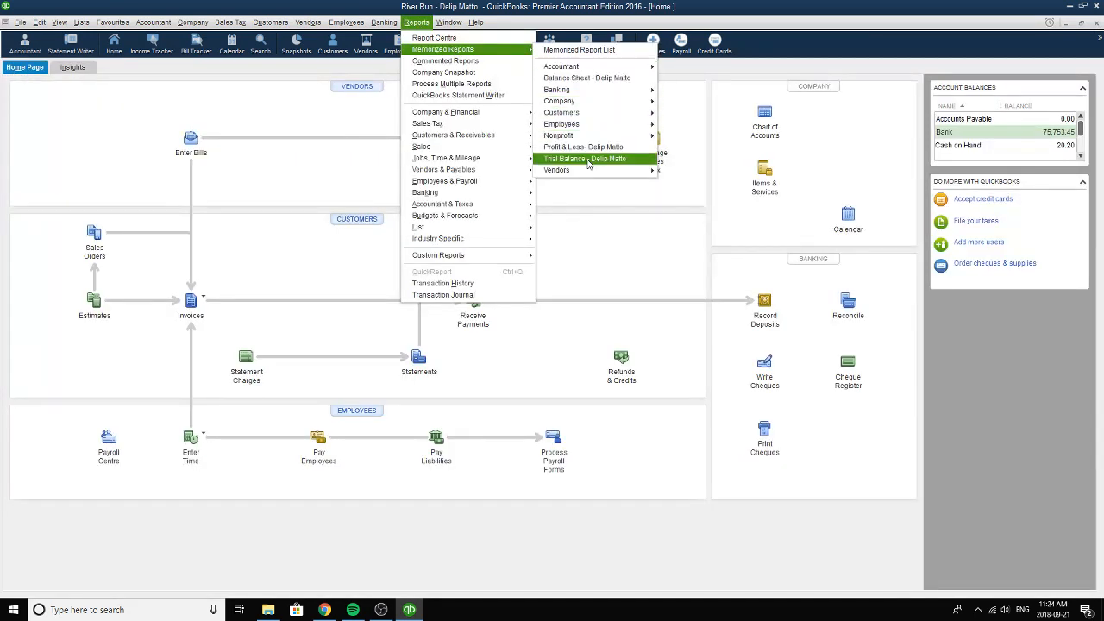
{"action": "left_click", "coordinate": [590, 79]}
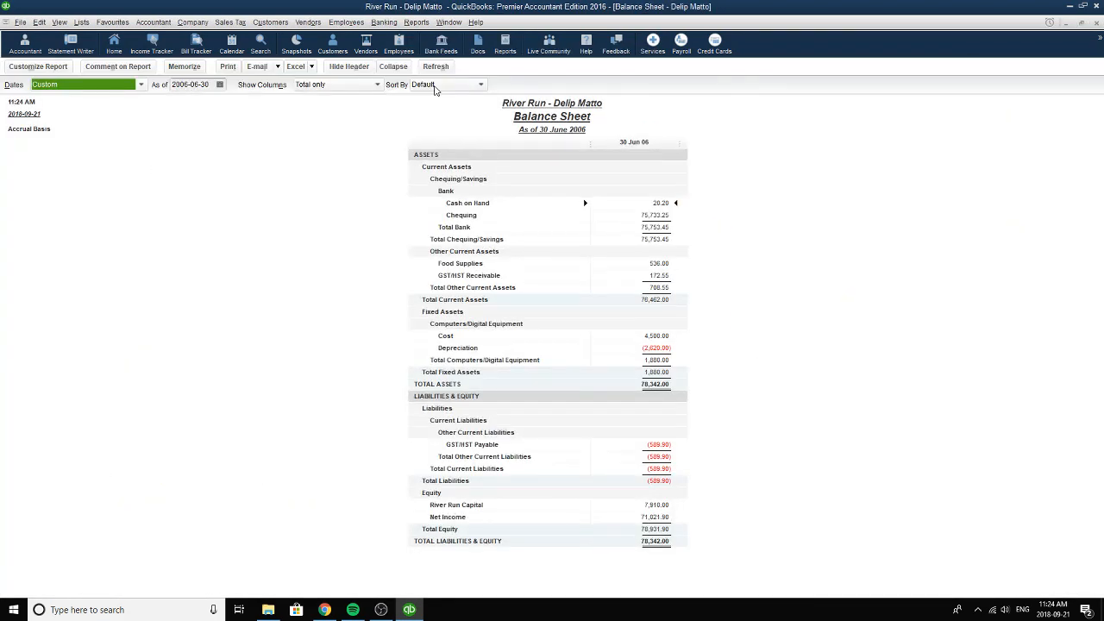
{"action": "left_click", "coordinate": [220, 84]}
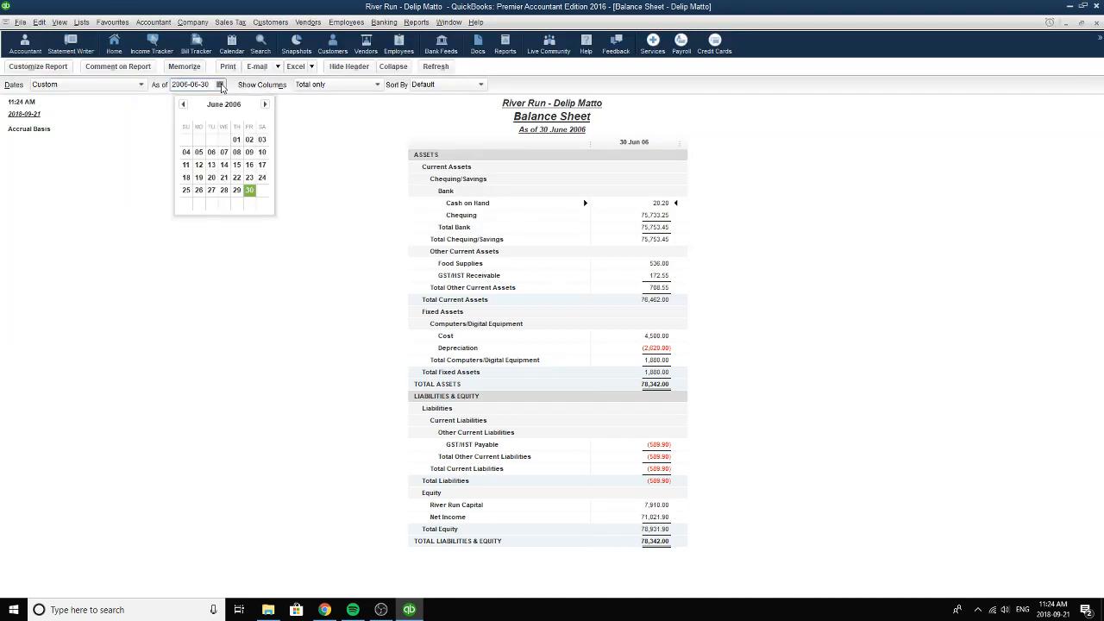
{"action": "left_click", "coordinate": [235, 190]}
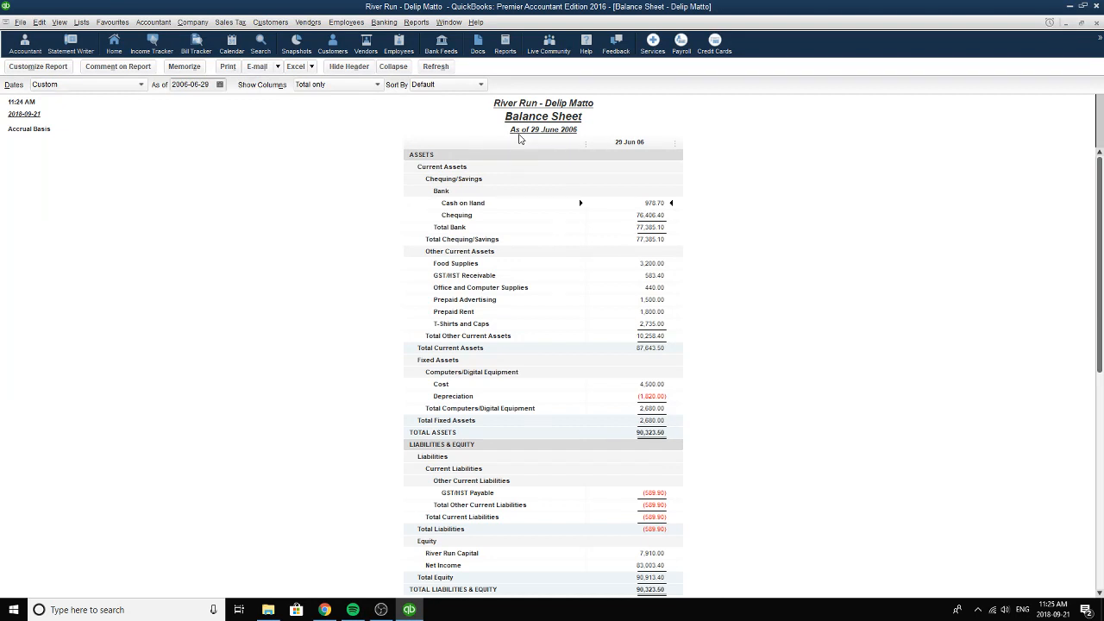
{"action": "left_click", "coordinate": [220, 85]}
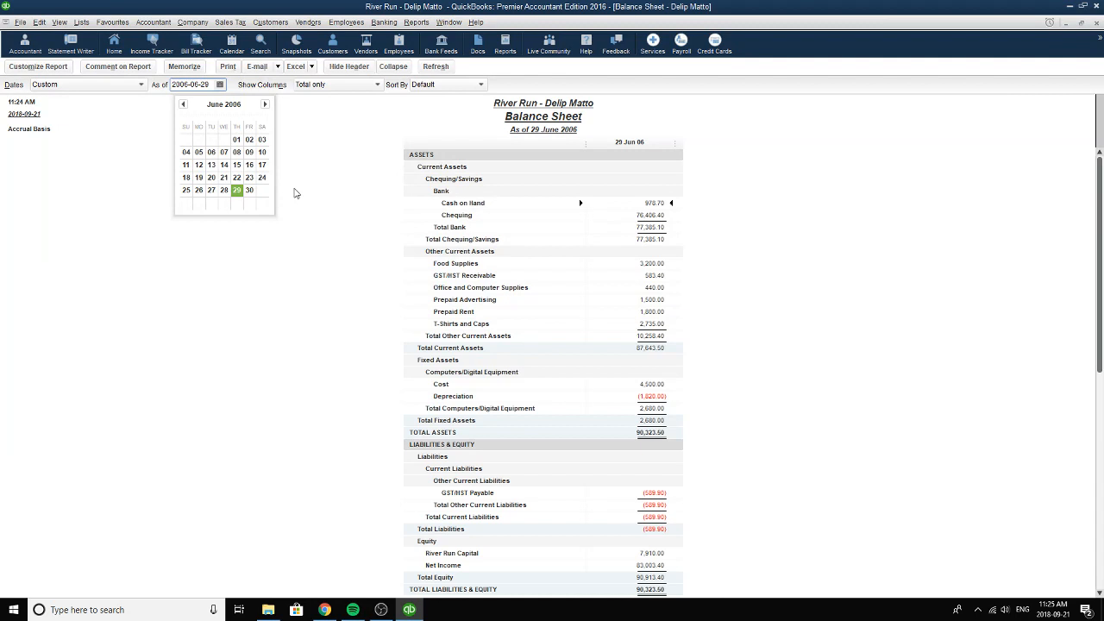
{"action": "left_click", "coordinate": [237, 191]}
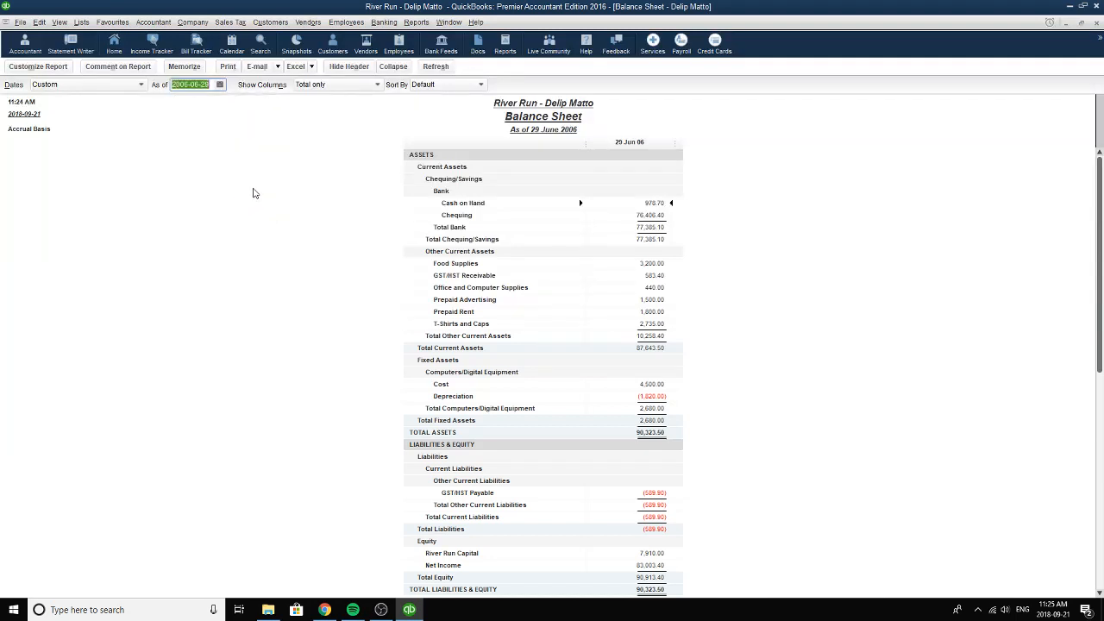
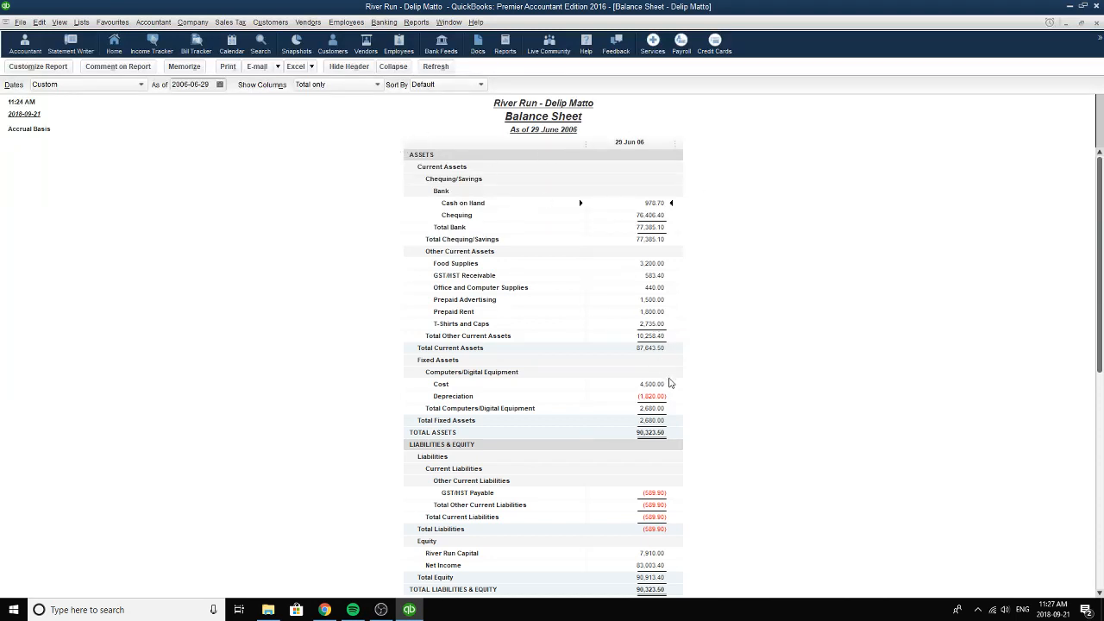
Review the balance sheet as of 2006-06-29 and close the report without memorizing it.
{"action": "left_click", "coordinate": [219, 84]}
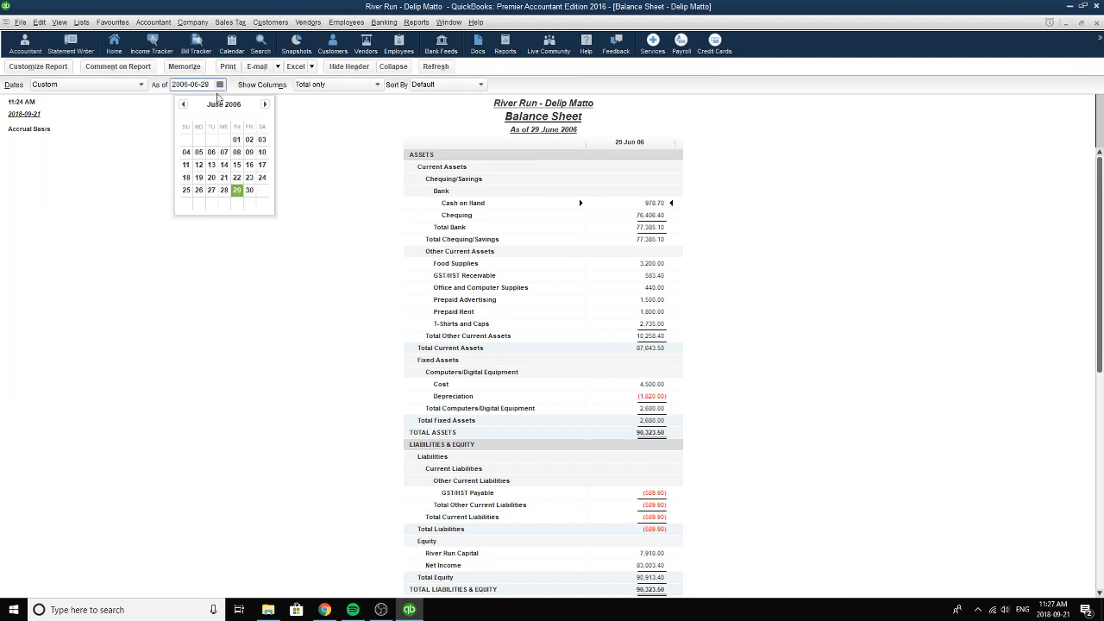
{"action": "left_click", "coordinate": [237, 190]}
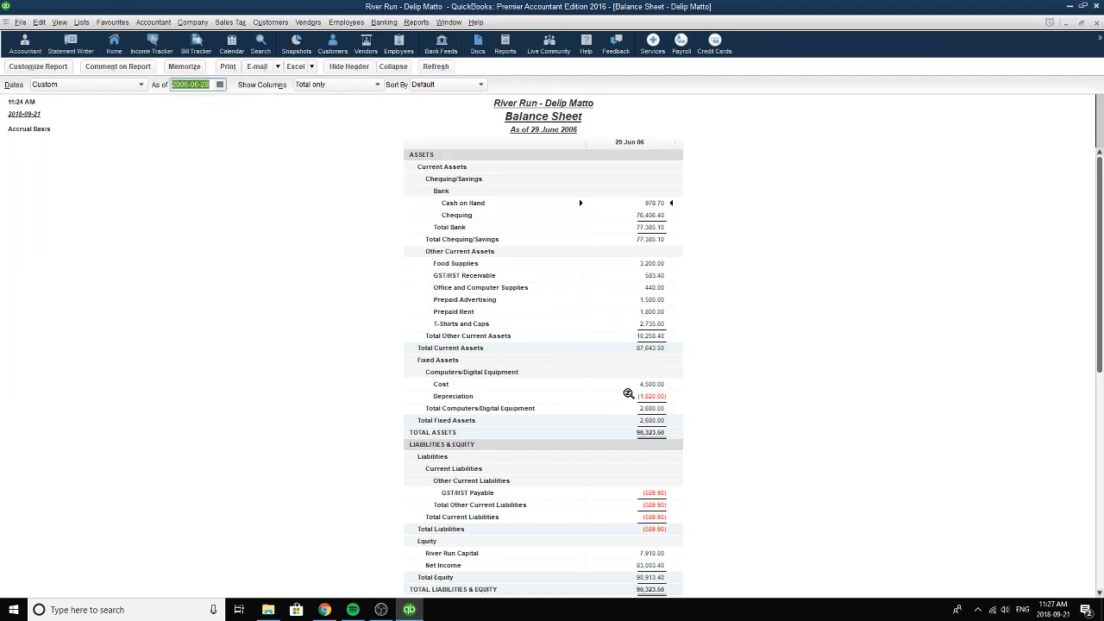
{"action": "scroll", "coordinate": [727, 279], "scroll_direction": "down", "scroll_amount": 1}
{"action": "scroll", "coordinate": [712, 384], "scroll_direction": "up", "scroll_amount": 1}
{"action": "left_click", "coordinate": [1095, 24]}
{"action": "left_click", "coordinate": [556, 278]}
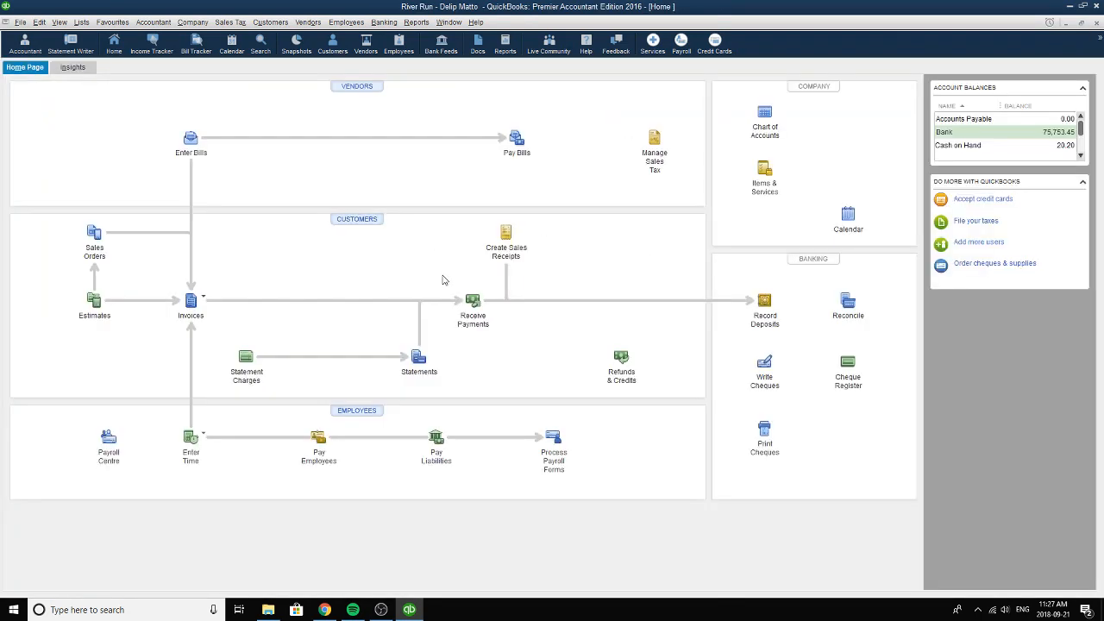
Open the general journal entries and go back to adjusting entry 10 for the donated supplies.
{"action": "left_click", "coordinate": [169, 24]}
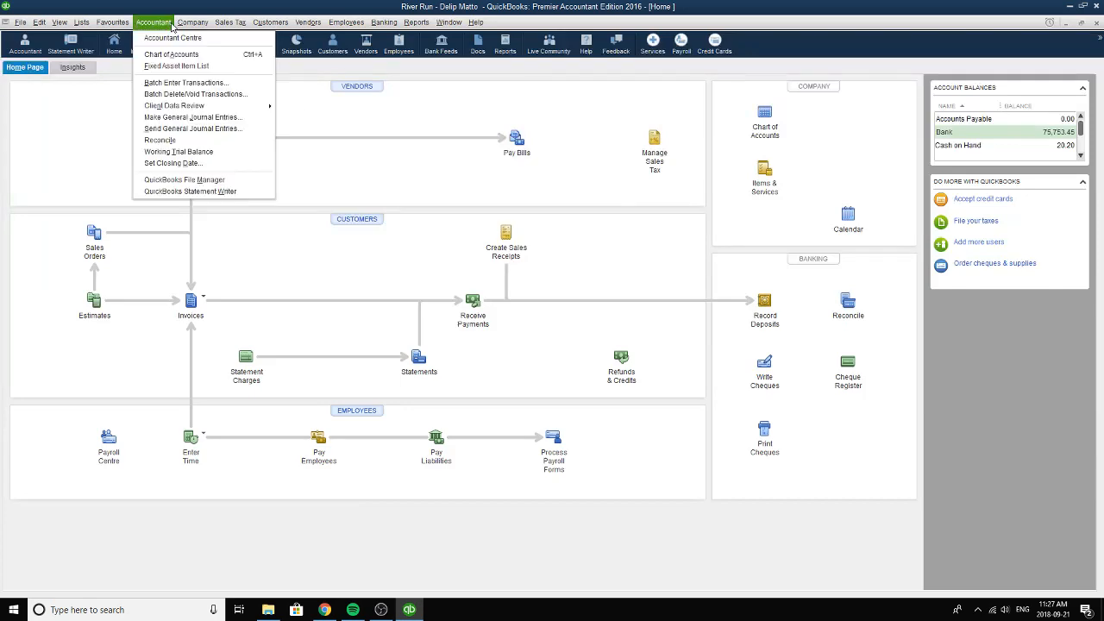
{"action": "left_click", "coordinate": [166, 118]}
{"action": "left_click", "coordinate": [10, 80]}
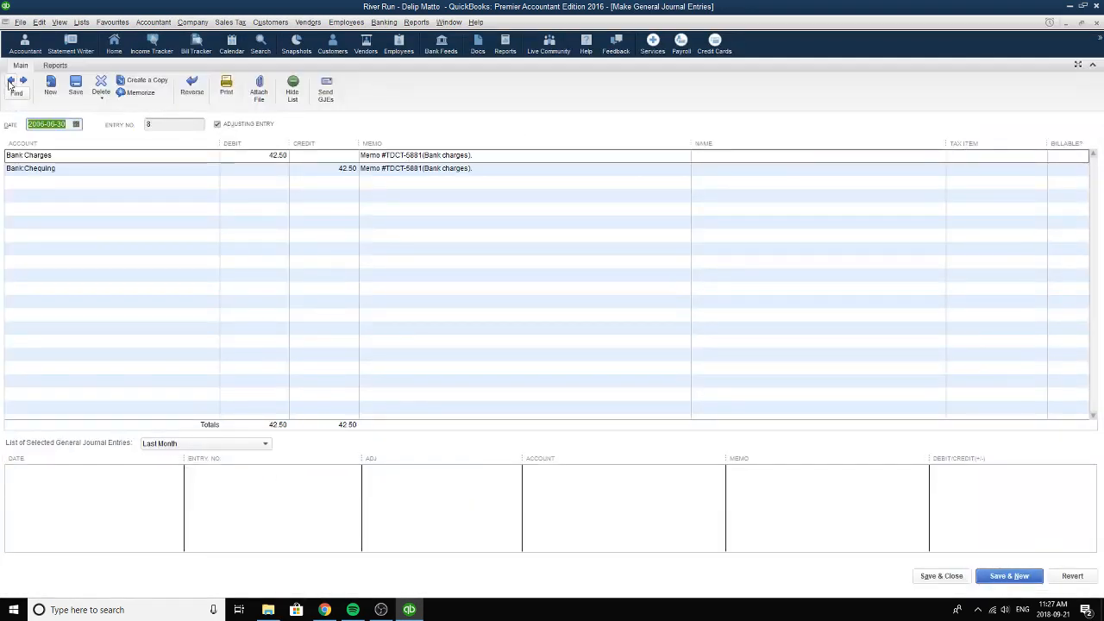
{"action": "left_click", "coordinate": [10, 80]}
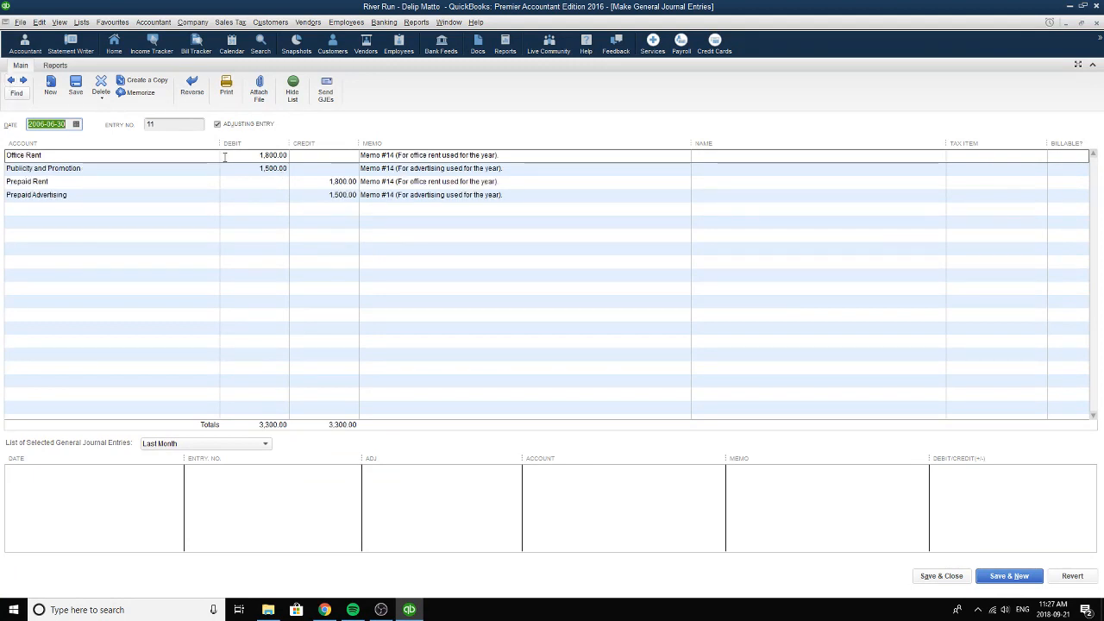
{"action": "left_click", "coordinate": [10, 80]}
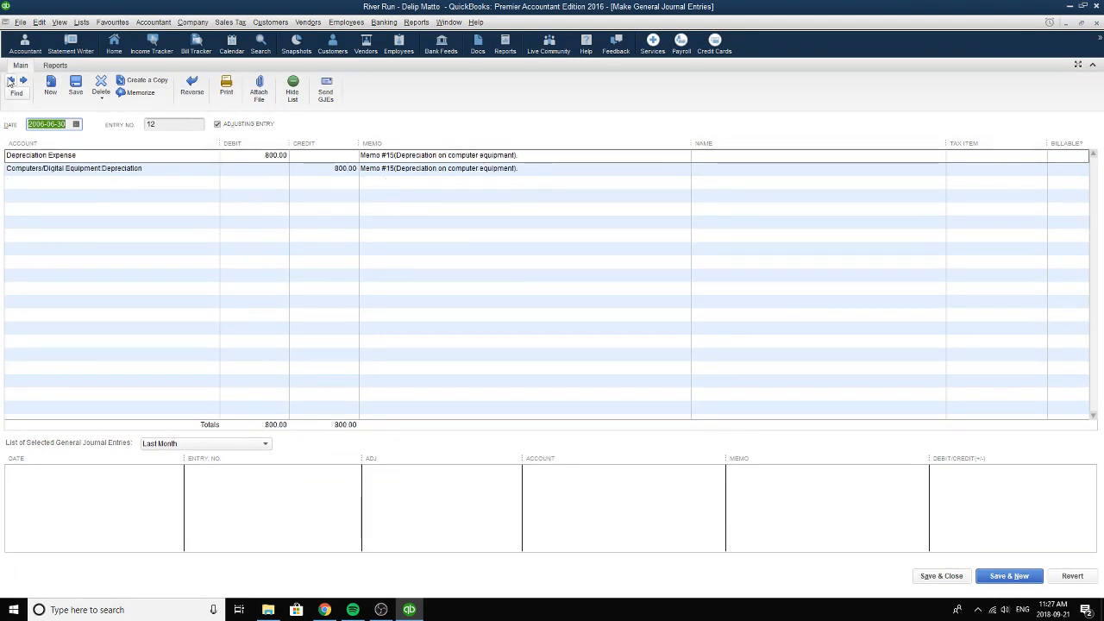
{"action": "left_click", "coordinate": [10, 80]}
Check the account, debit amount and memo of the Cost of T-Shirts and Caps line.
{"action": "left_click", "coordinate": [207, 155]}
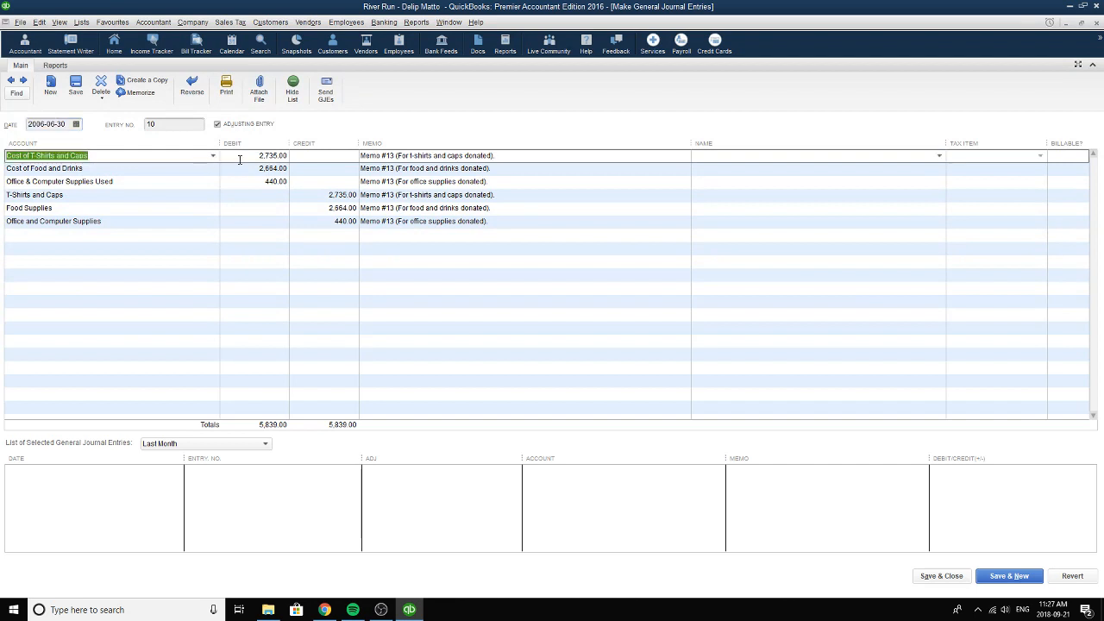
{"action": "left_click", "coordinate": [213, 156]}
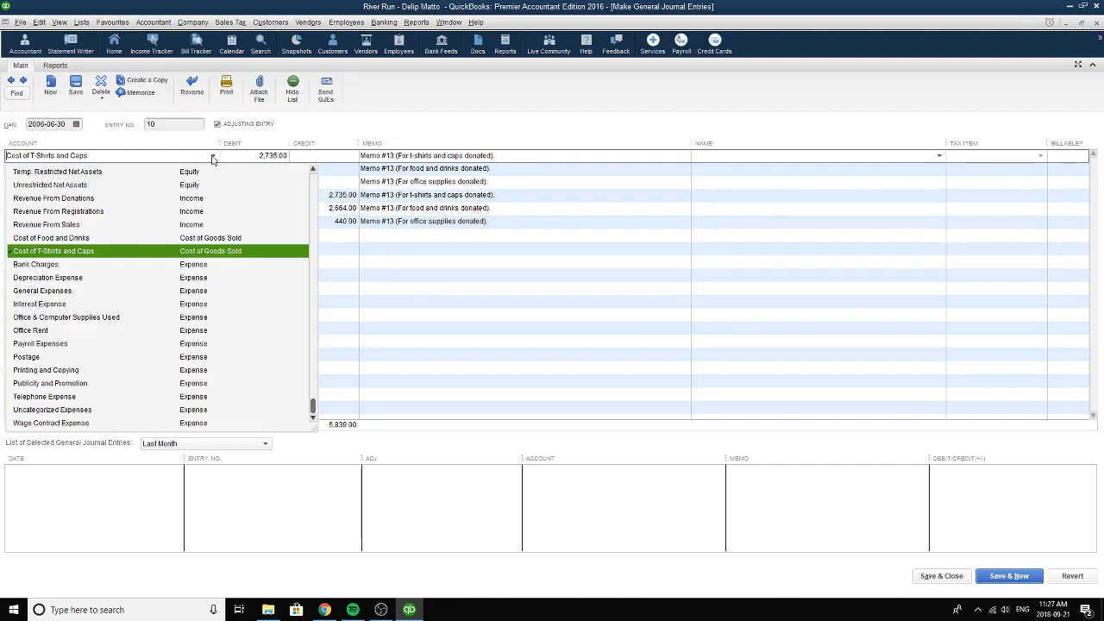
{"action": "left_click", "coordinate": [70, 251]}
{"action": "left_click", "coordinate": [260, 156]}
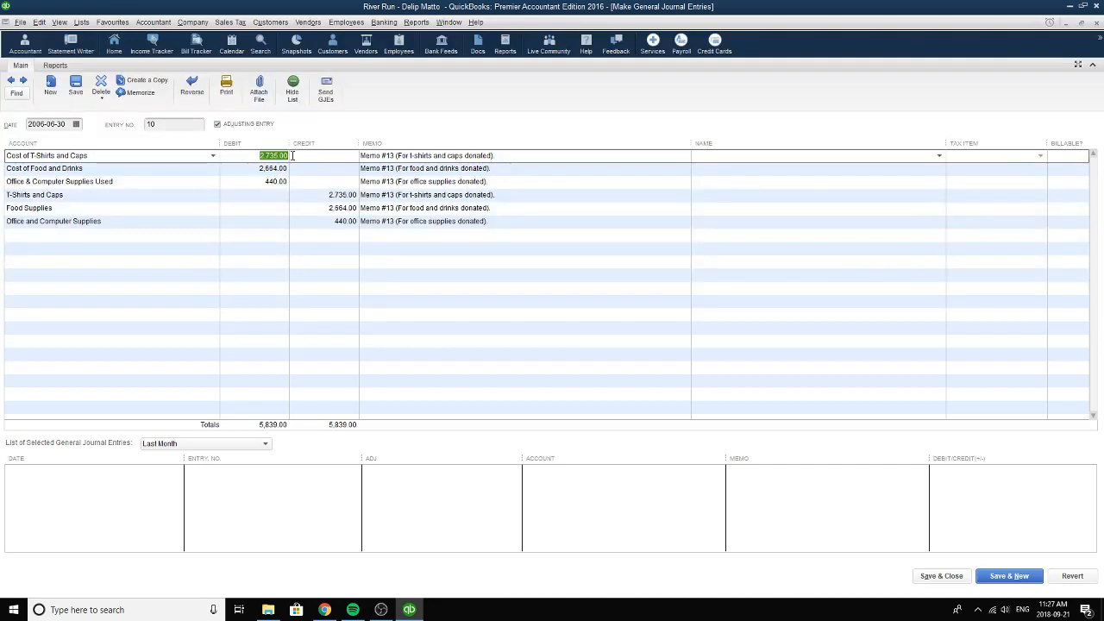
{"action": "left_click", "coordinate": [526, 161]}
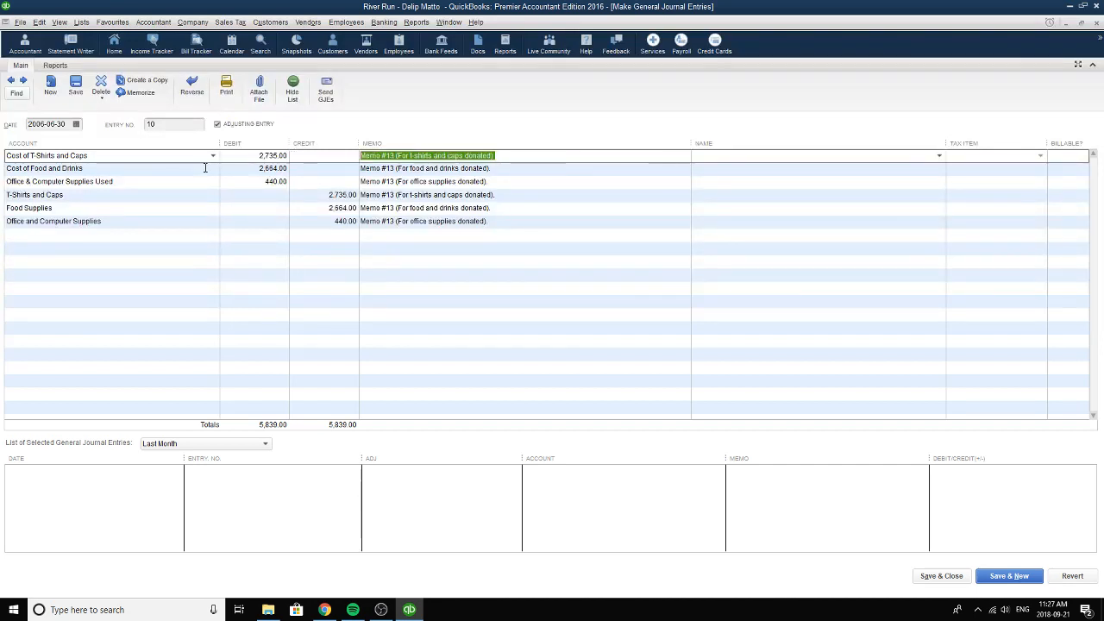
Keep Cost of Food and Drinks as the second line's account and set its debit to 2,735.00.
{"action": "left_click", "coordinate": [90, 169]}
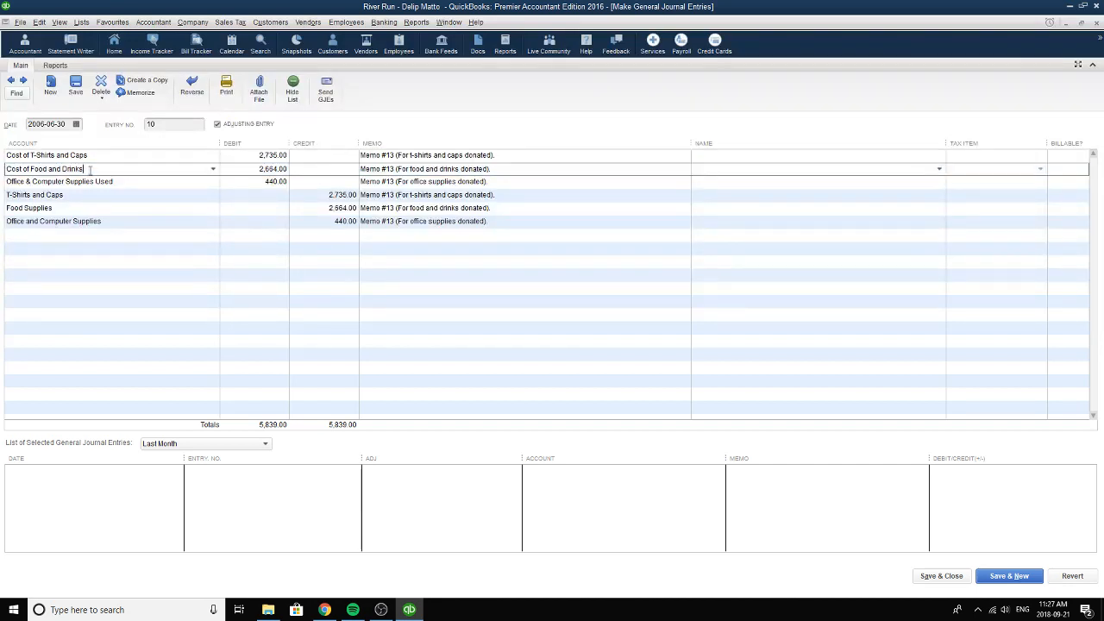
{"action": "left_click", "coordinate": [213, 169]}
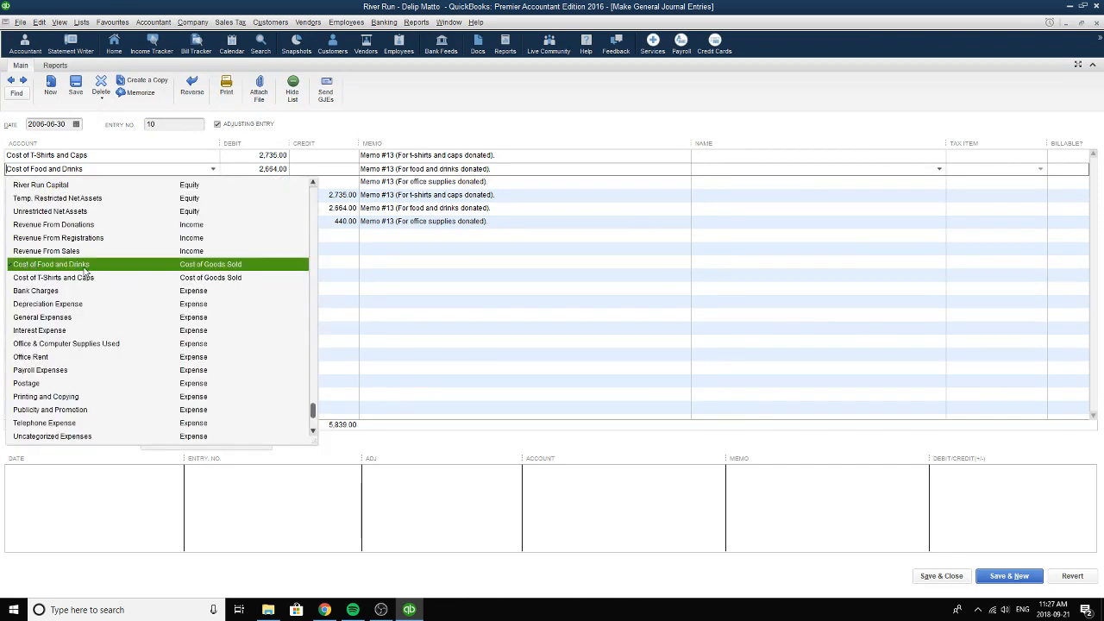
{"action": "left_click", "coordinate": [235, 264]}
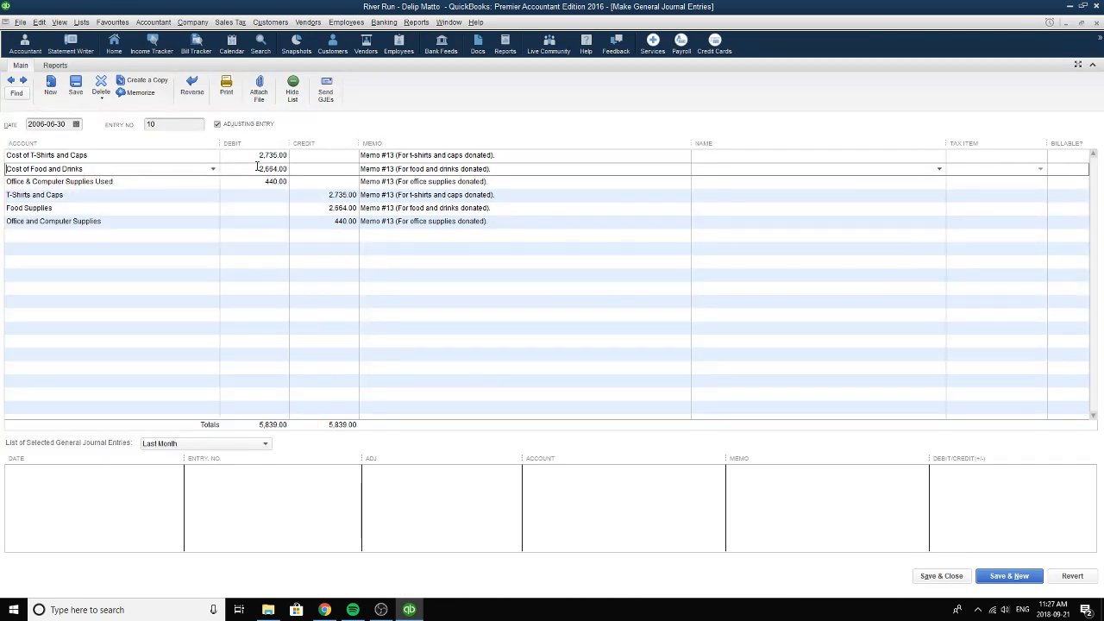
{"action": "left_click_drag", "start_coordinate": [257, 166], "coordinate": [290, 168]}
{"action": "left_click", "coordinate": [279, 168]}
{"action": "key", "text": "BackSpace"}
{"action": "key", "text": "BackSpace"}
{"action": "key", "text": "BackSpace"}
{"action": "type", "text": "735"}
{"action": "left_click", "coordinate": [415, 460]}
Open the memorized balance sheet, view it as of 2006-06-29, and close it without memorizing the changes.
{"action": "left_click", "coordinate": [415, 22]}
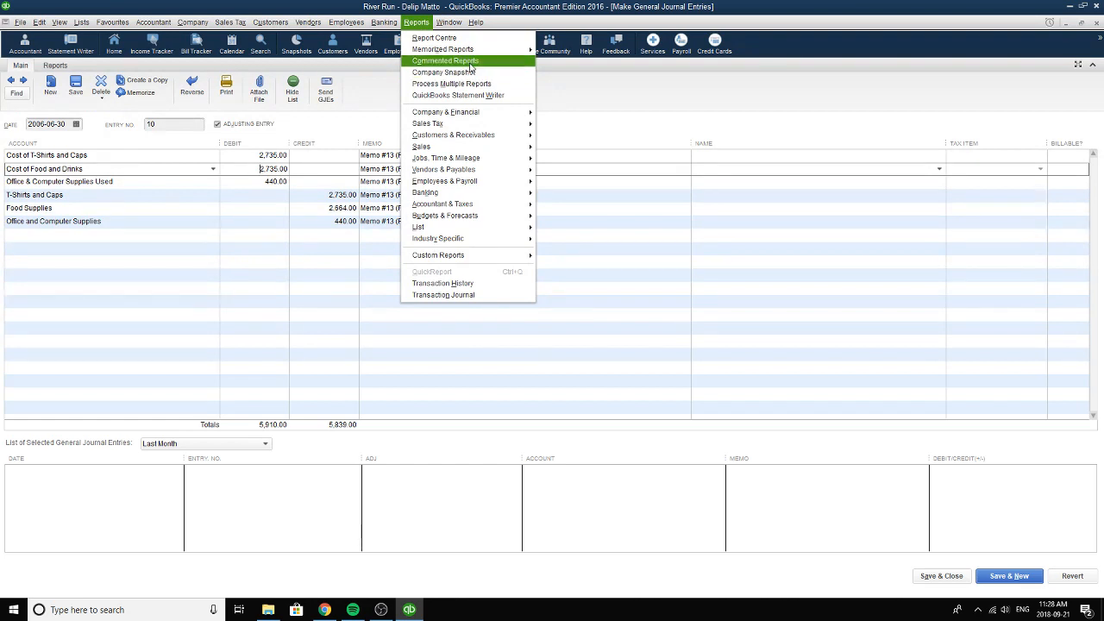
{"action": "mouse_move", "coordinate": [470, 49]}
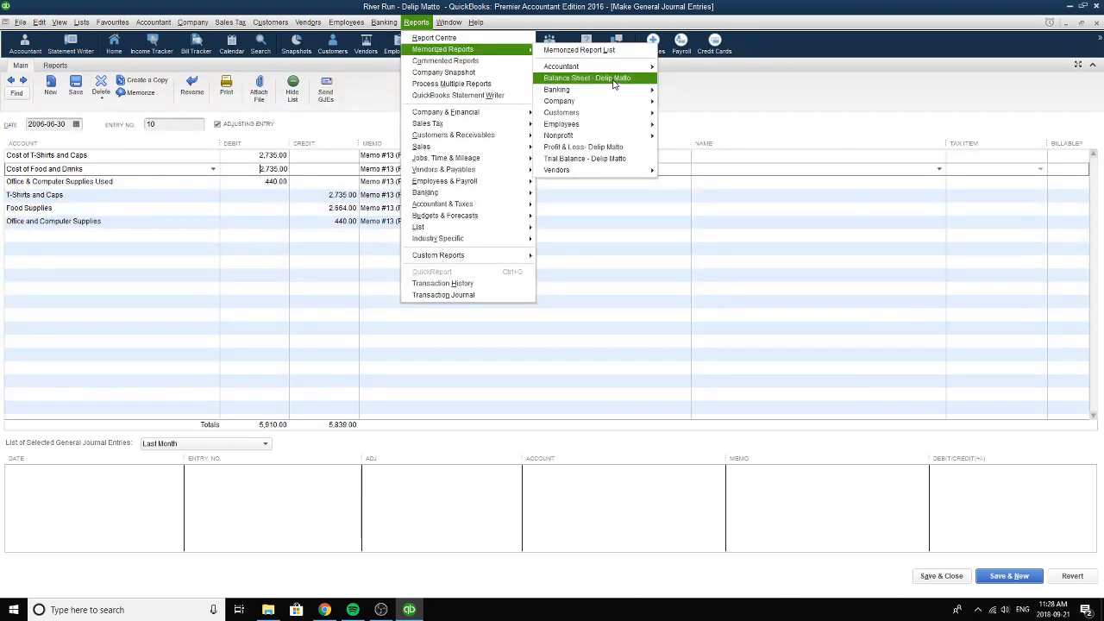
{"action": "left_click", "coordinate": [614, 83]}
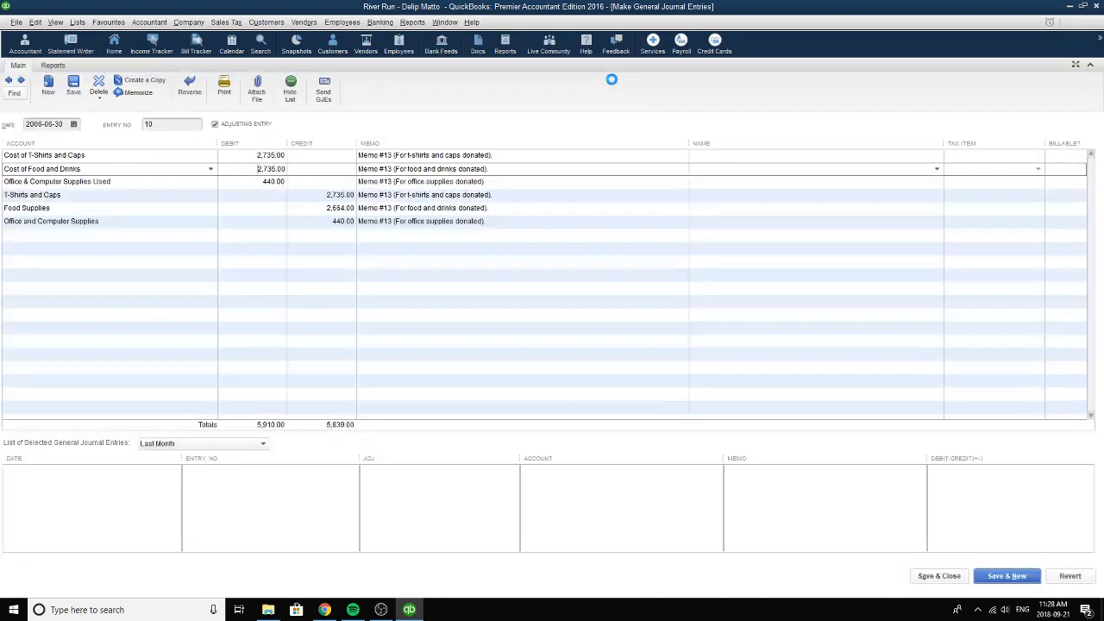
{"action": "left_click", "coordinate": [220, 85]}
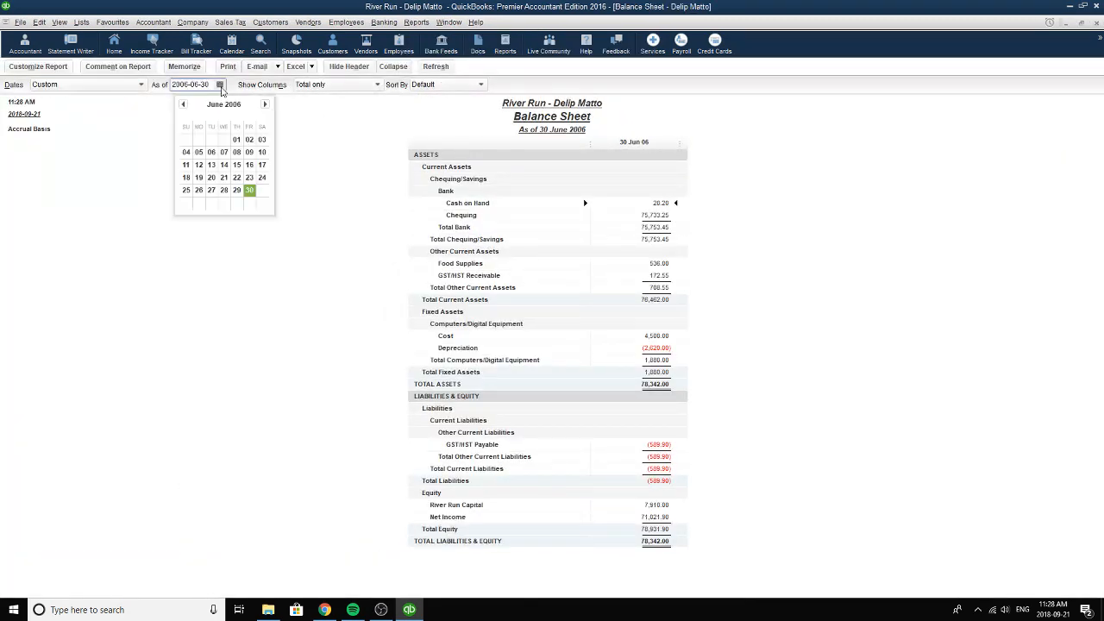
{"action": "left_click", "coordinate": [237, 190]}
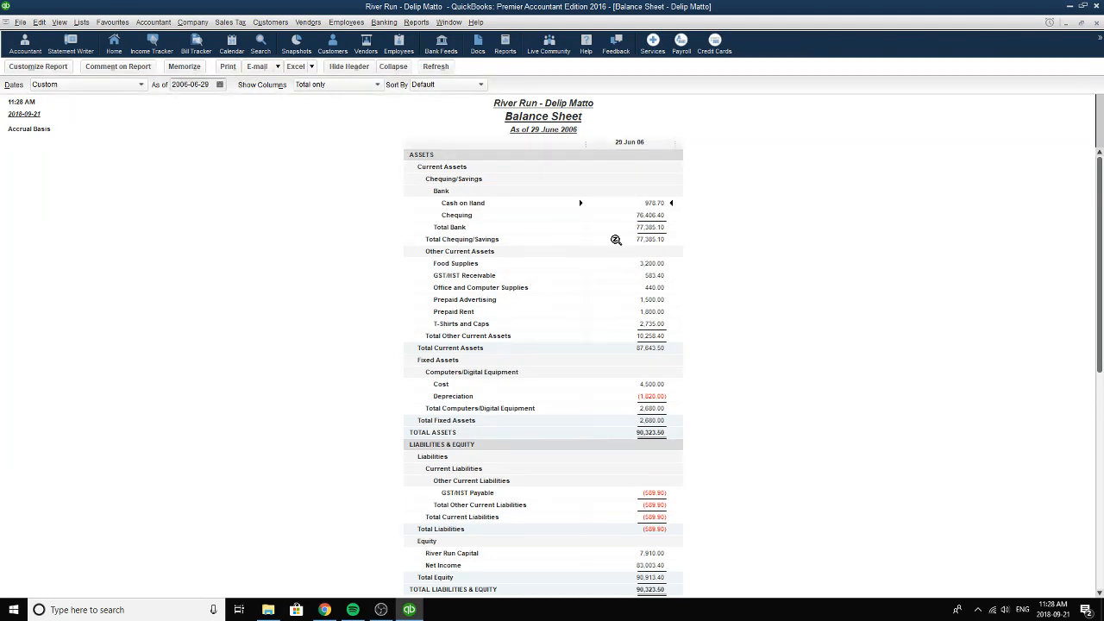
{"action": "left_click", "coordinate": [1096, 23]}
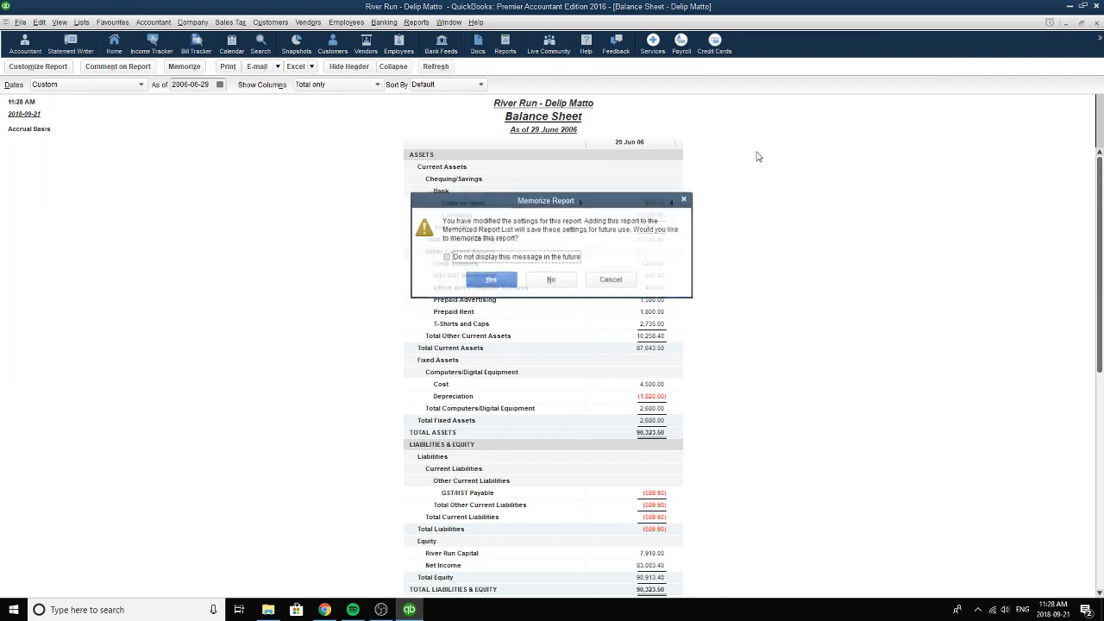
{"action": "left_click", "coordinate": [550, 280]}
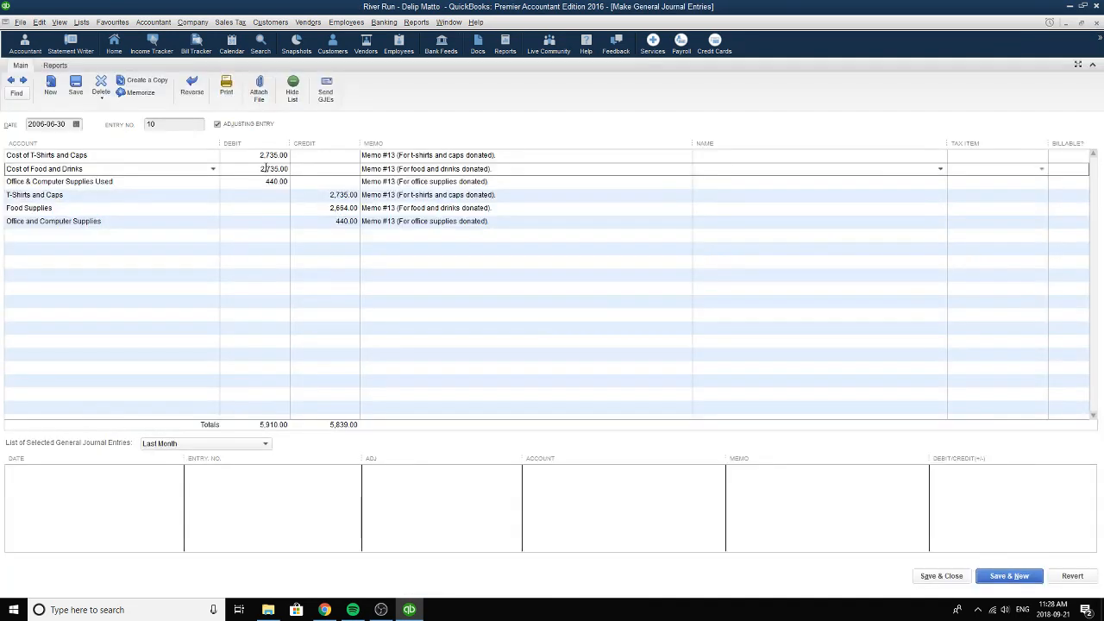
Recheck the selected account and the debit amount of the Cost of T-Shirts and Caps line against the balance sheet.
{"action": "left_click", "coordinate": [288, 156]}
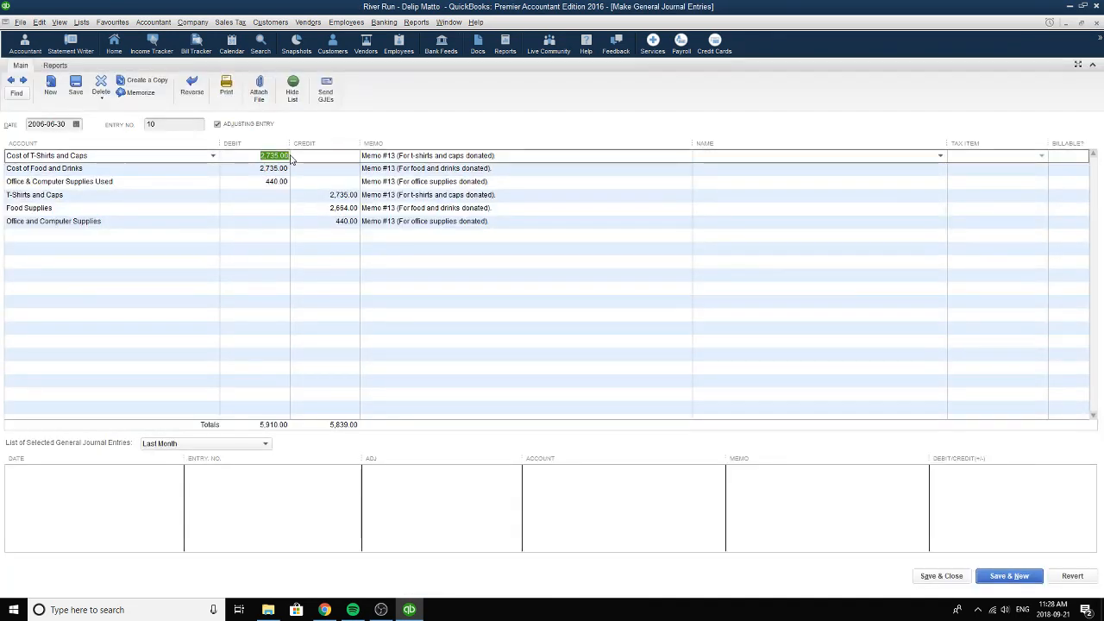
{"action": "left_click", "coordinate": [267, 155]}
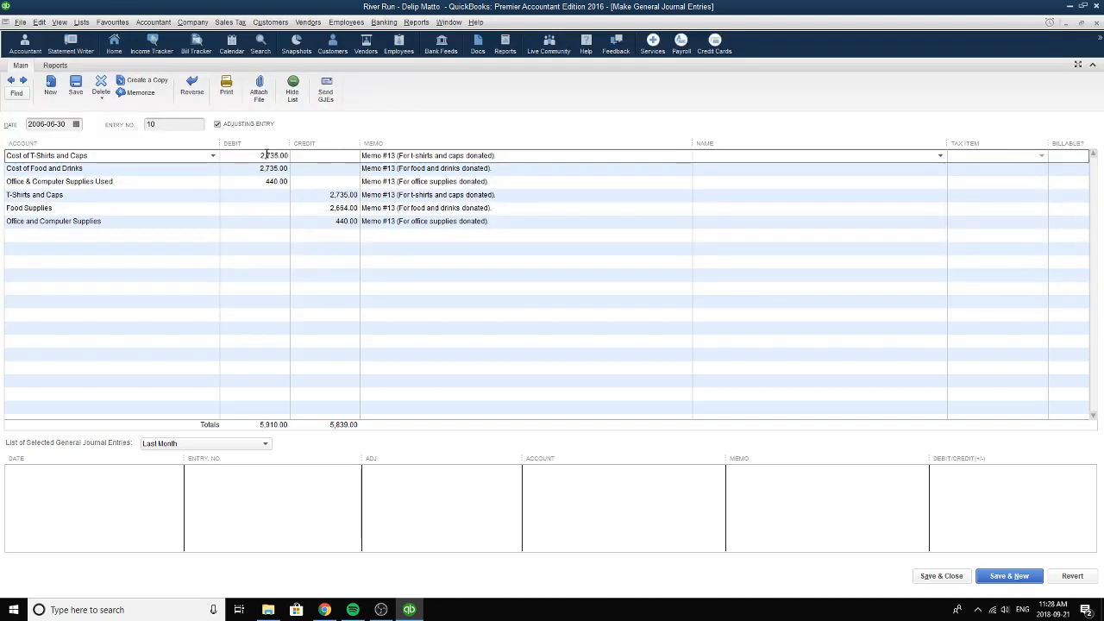
{"action": "left_click", "coordinate": [213, 155]}
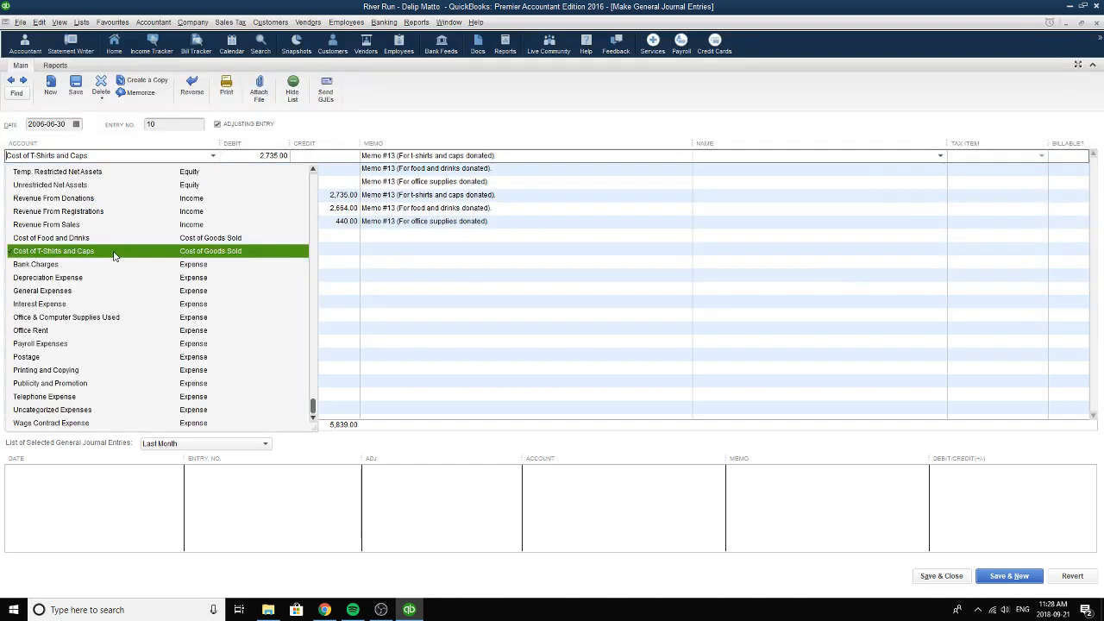
{"action": "left_click", "coordinate": [115, 251]}
{"action": "left_click", "coordinate": [292, 156]}
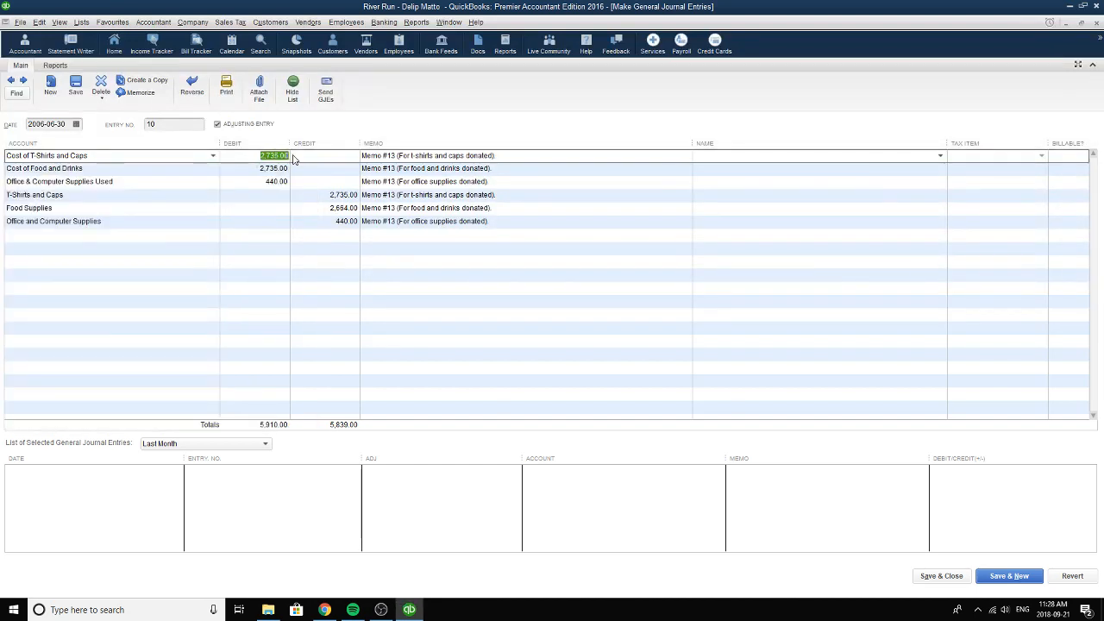
Set the debit of the Cost of Food and Drinks line to 3,200.00.
{"action": "left_click", "coordinate": [251, 169]}
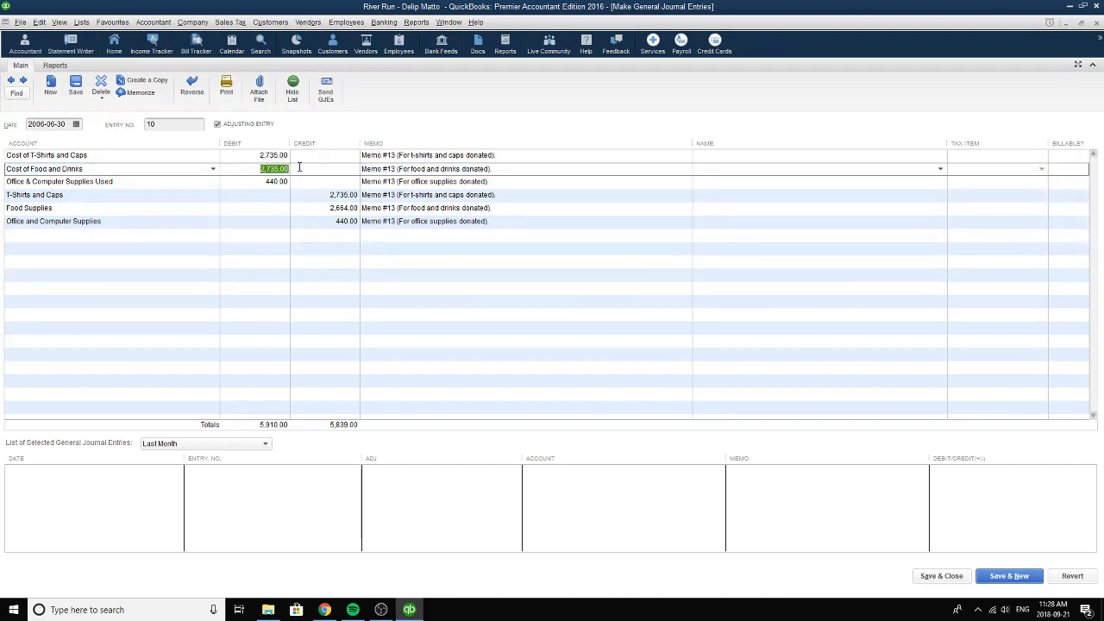
{"action": "type", "text": "3200"}
{"action": "left_click", "coordinate": [279, 187]}
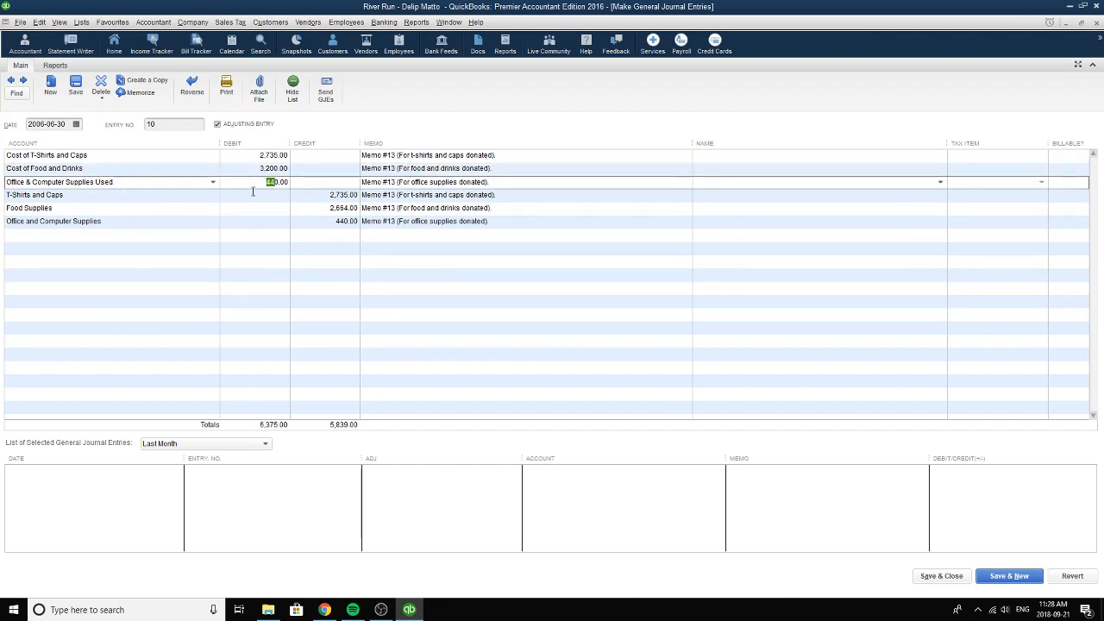
Check the accounts and amounts of the Office & Computer Supplies Used debit line and the T-Shirts and Caps credit line.
{"action": "left_click_drag", "start_coordinate": [263, 185], "coordinate": [296, 181]}
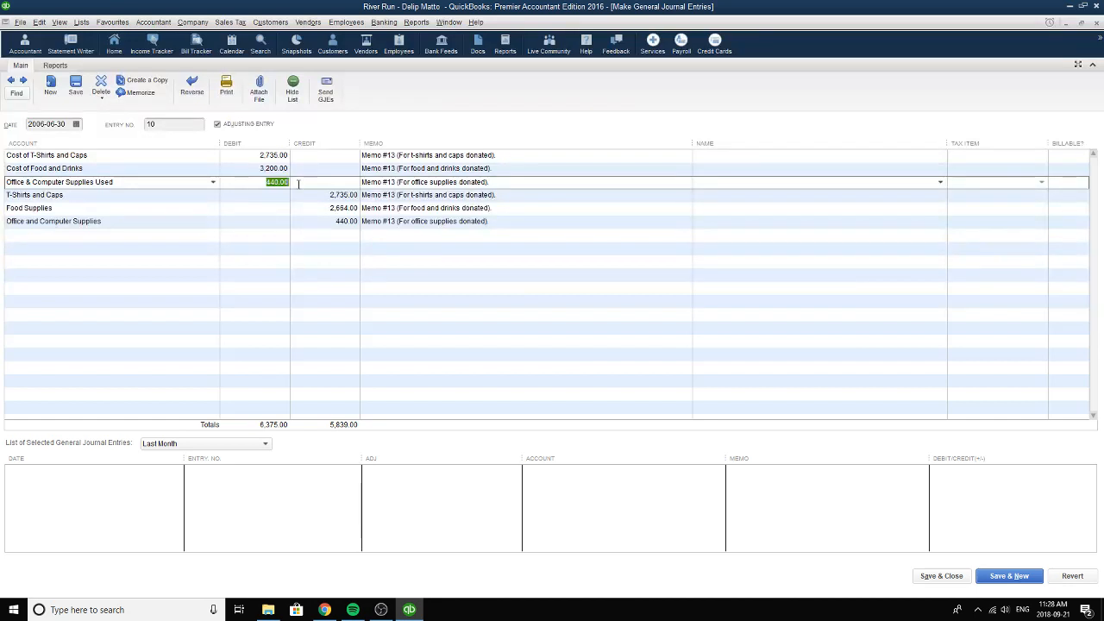
{"action": "left_click", "coordinate": [209, 183]}
{"action": "left_click", "coordinate": [212, 182]}
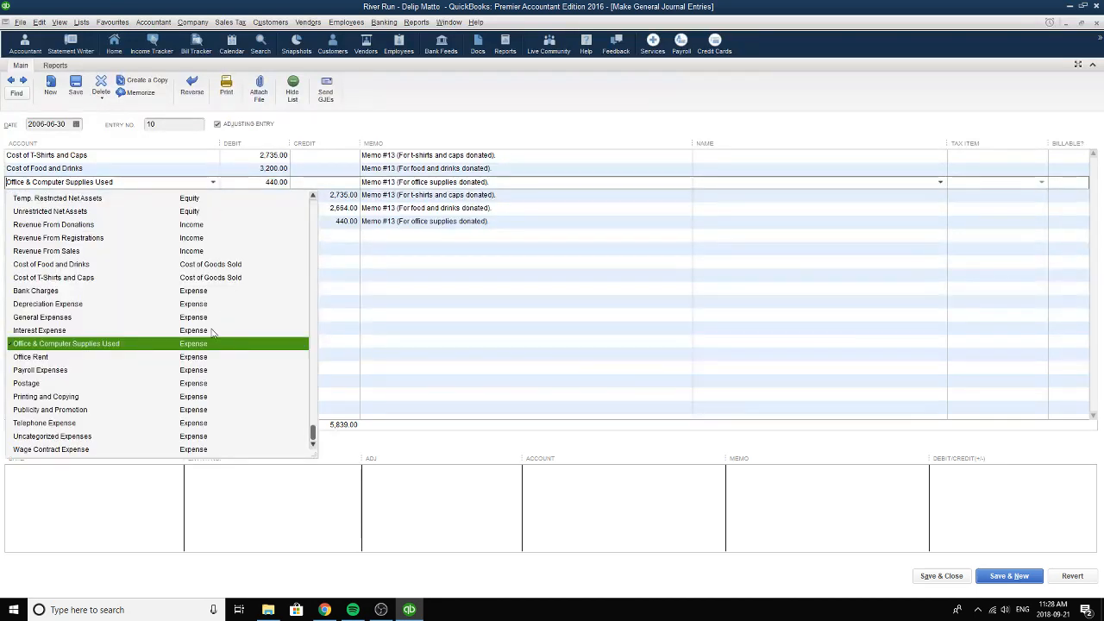
{"action": "left_click", "coordinate": [136, 345]}
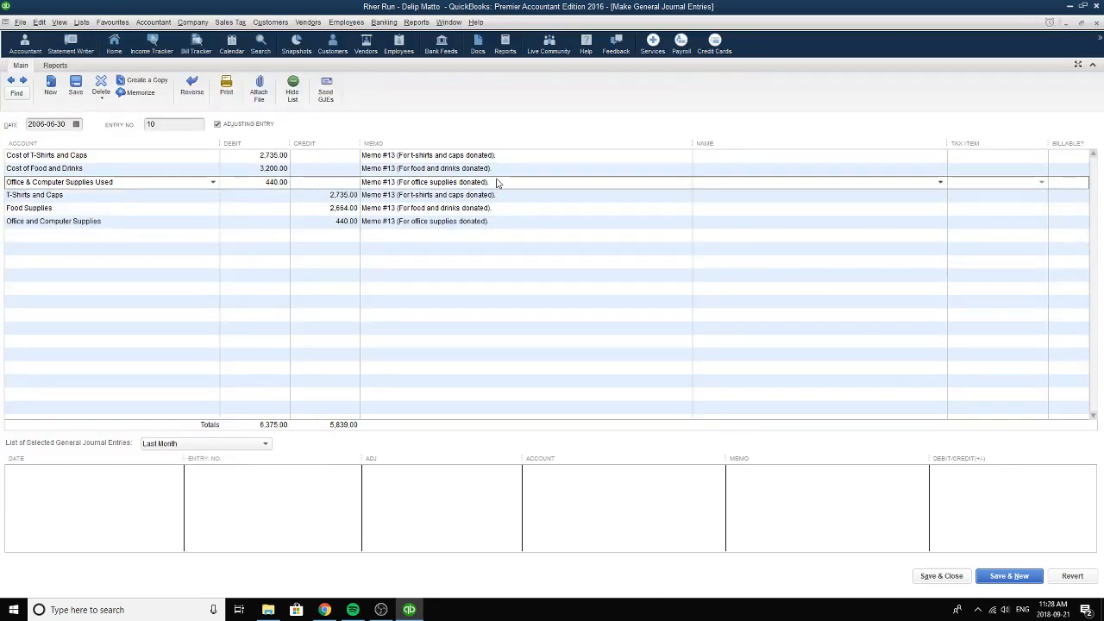
{"action": "left_click", "coordinate": [69, 193]}
{"action": "left_click", "coordinate": [212, 196]}
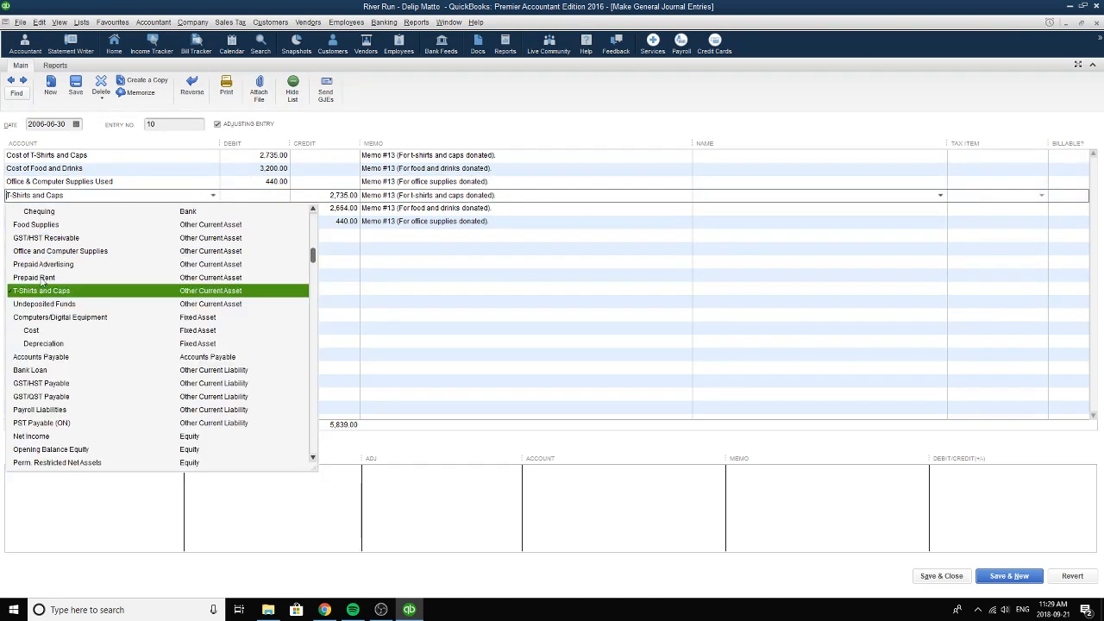
{"action": "left_click", "coordinate": [228, 291]}
{"action": "left_click", "coordinate": [349, 197]}
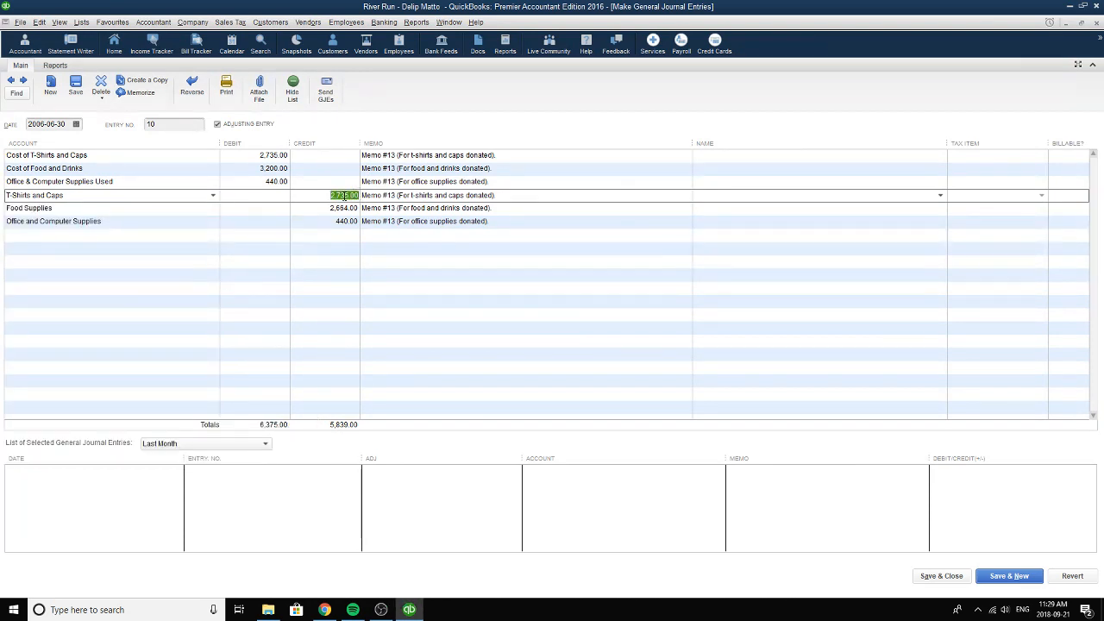
Keep Food Supplies as the account for the donated food and drinks and set its credit to 3,200.00.
{"action": "left_click", "coordinate": [68, 207]}
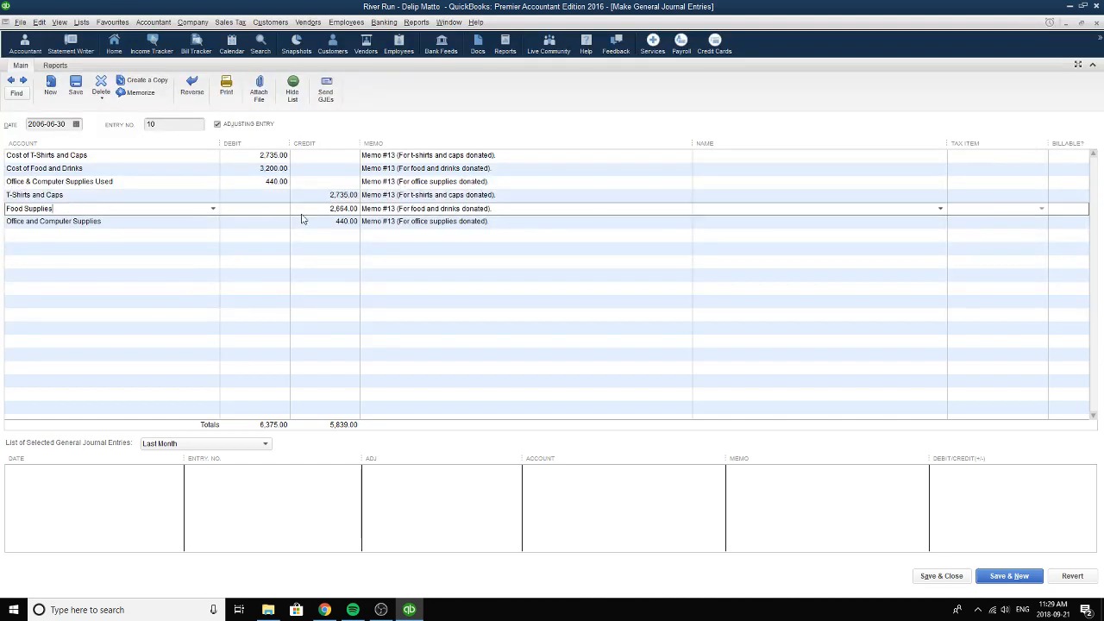
{"action": "left_click", "coordinate": [345, 210]}
{"action": "left_click", "coordinate": [212, 208]}
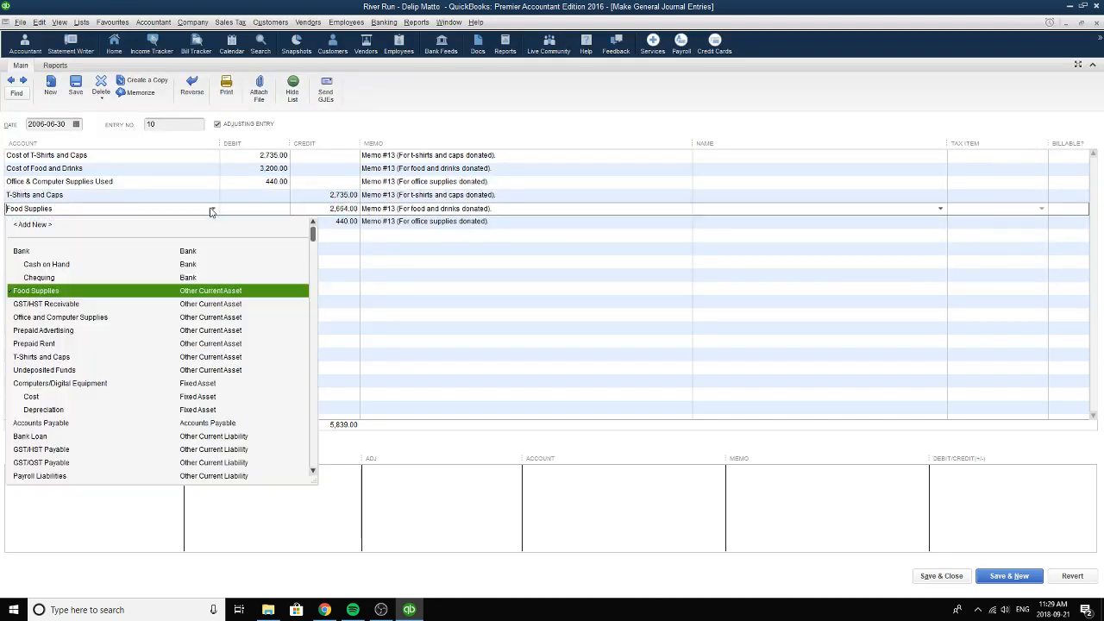
{"action": "left_click", "coordinate": [61, 291]}
{"action": "left_click", "coordinate": [315, 212]}
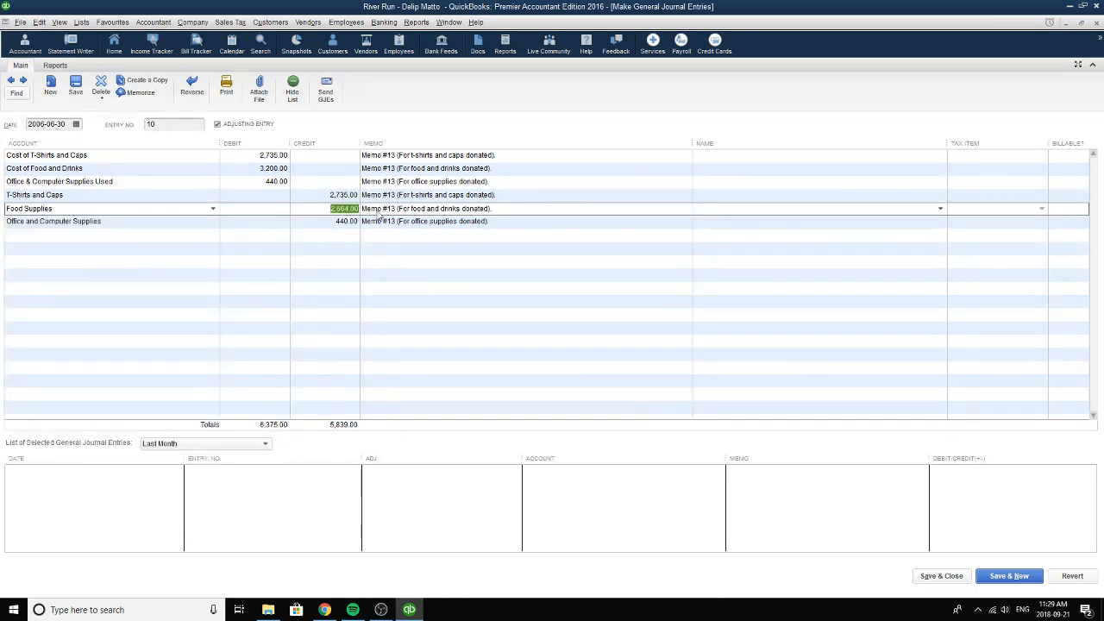
{"action": "type", "text": "320"}
{"action": "key", "text": "BackSpace"}
{"action": "left_click", "coordinate": [329, 223]}
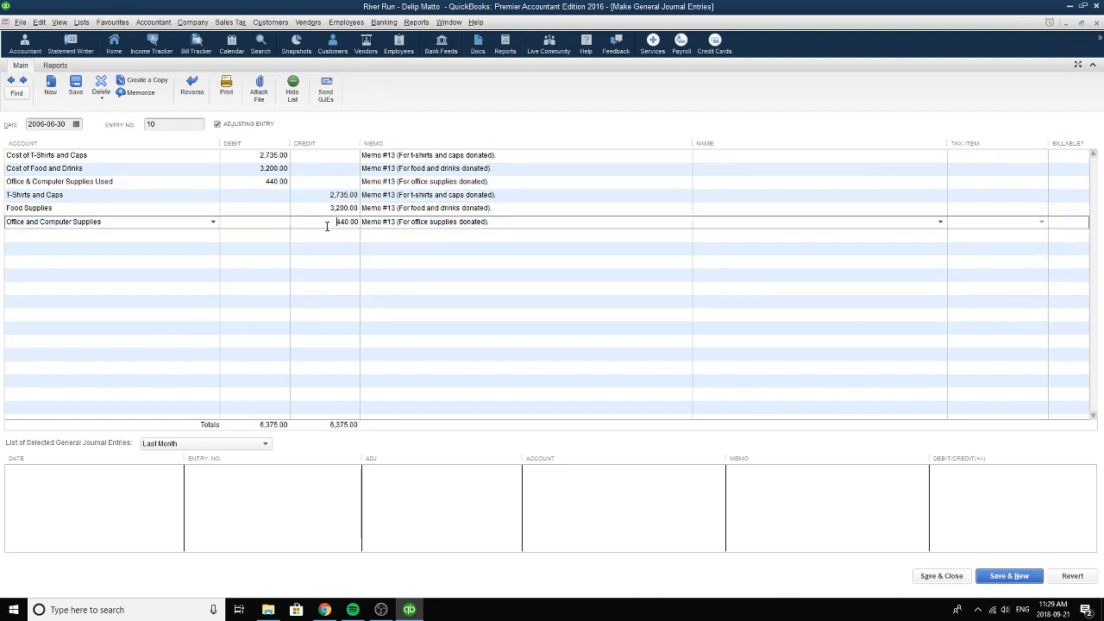
Keep Office and Computer Supplies as the account of the office supplies credit line and check its credit amount.
{"action": "left_click", "coordinate": [212, 222]}
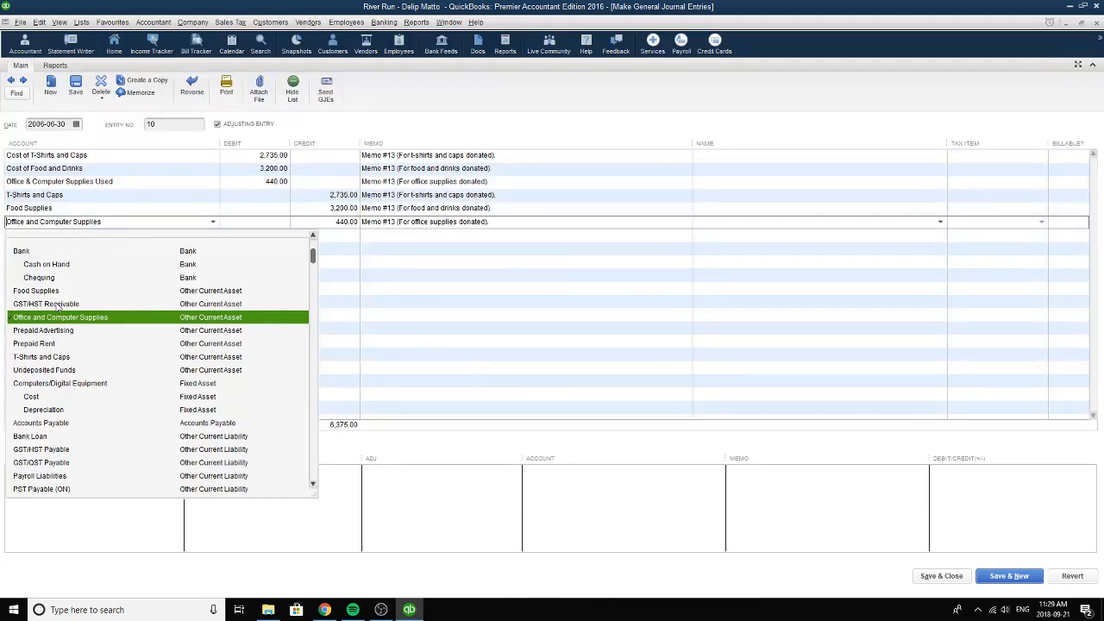
{"action": "left_click", "coordinate": [228, 319]}
{"action": "left_click_drag", "start_coordinate": [333, 223], "coordinate": [369, 223]}
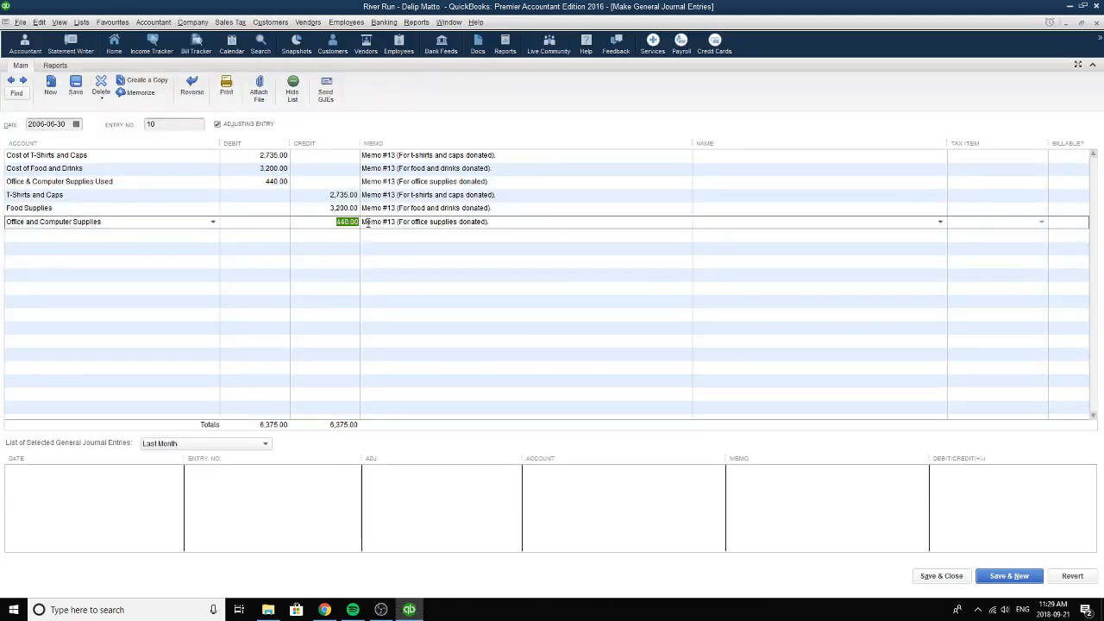
Check the Memo #13 text on all six lines, then save and close adjusting entry 10.
{"action": "left_click", "coordinate": [510, 222]}
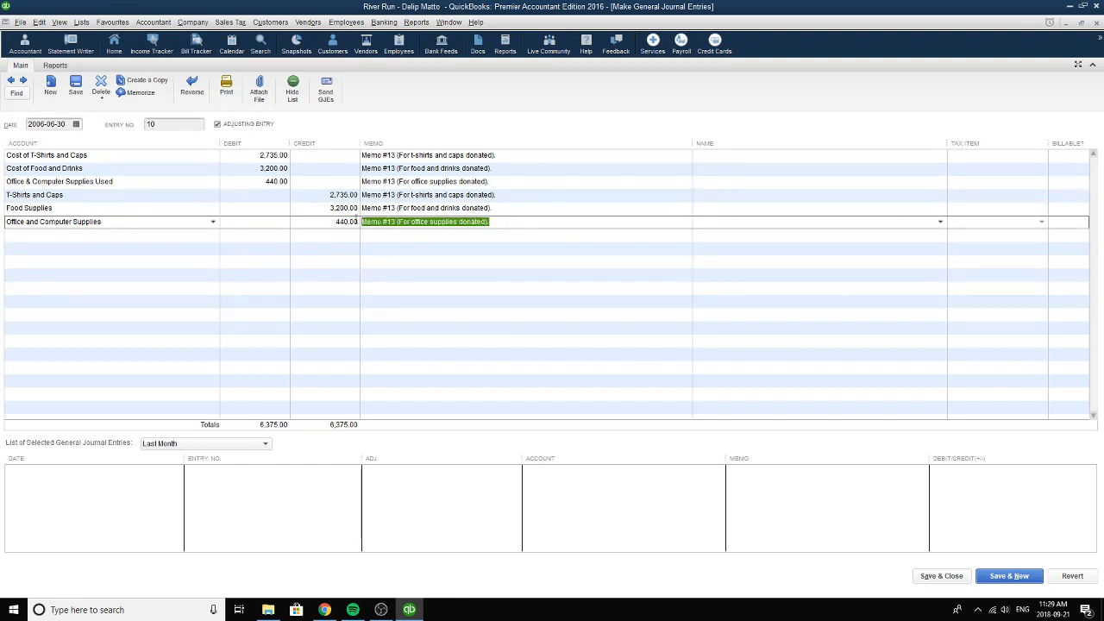
{"action": "left_click", "coordinate": [514, 209]}
{"action": "left_click", "coordinate": [515, 196]}
{"action": "left_click", "coordinate": [514, 181]}
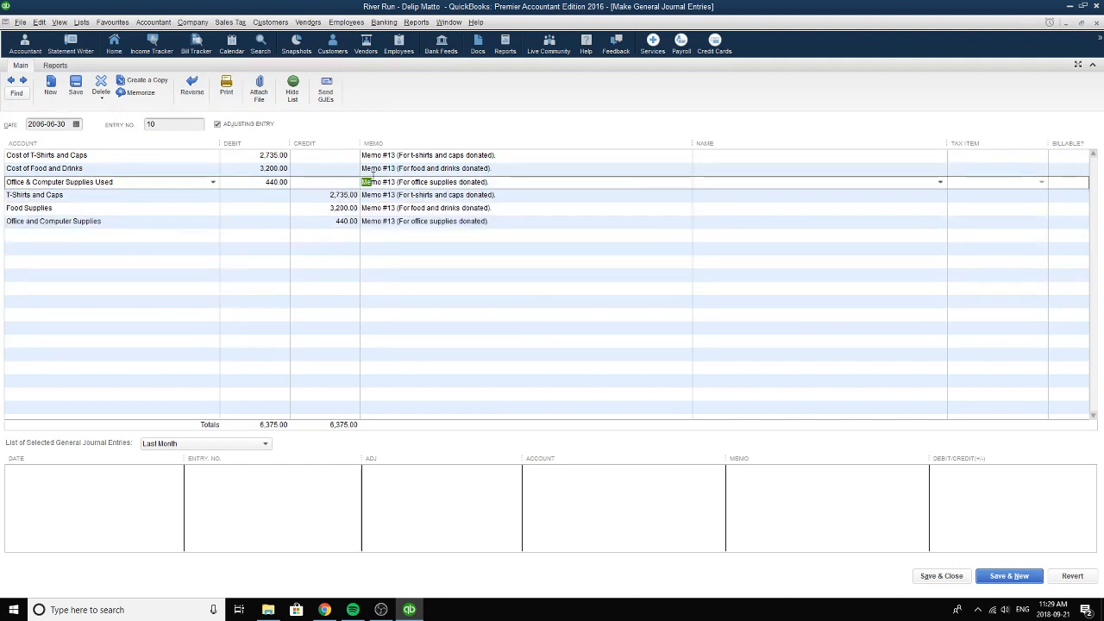
{"action": "left_click", "coordinate": [526, 169]}
{"action": "left_click", "coordinate": [521, 156]}
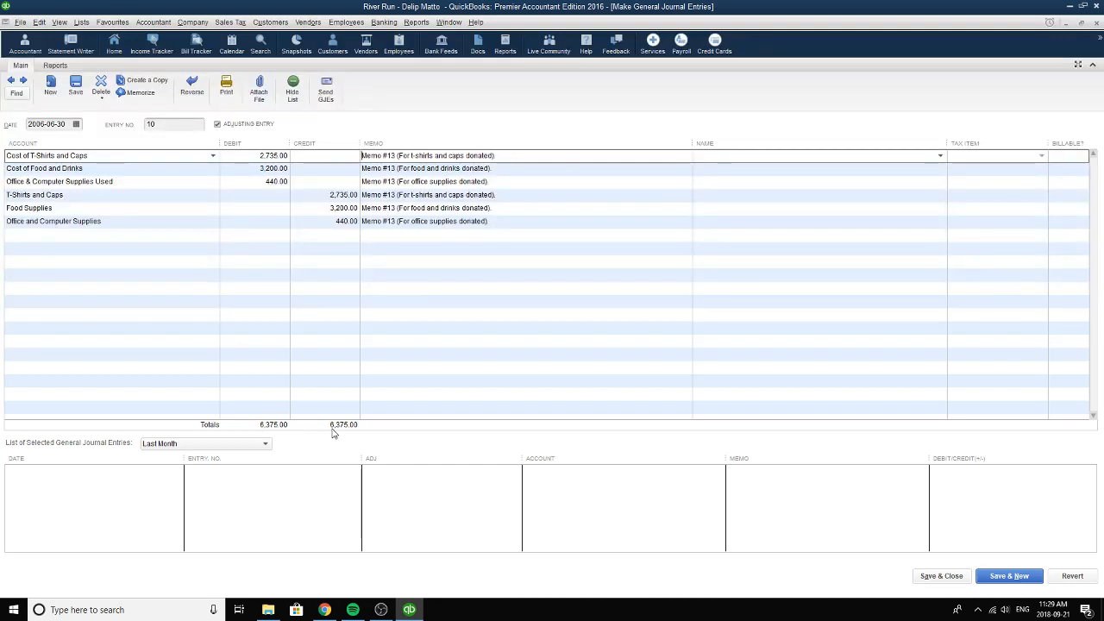
{"action": "left_click", "coordinate": [943, 576]}
{"action": "left_click", "coordinate": [495, 189]}
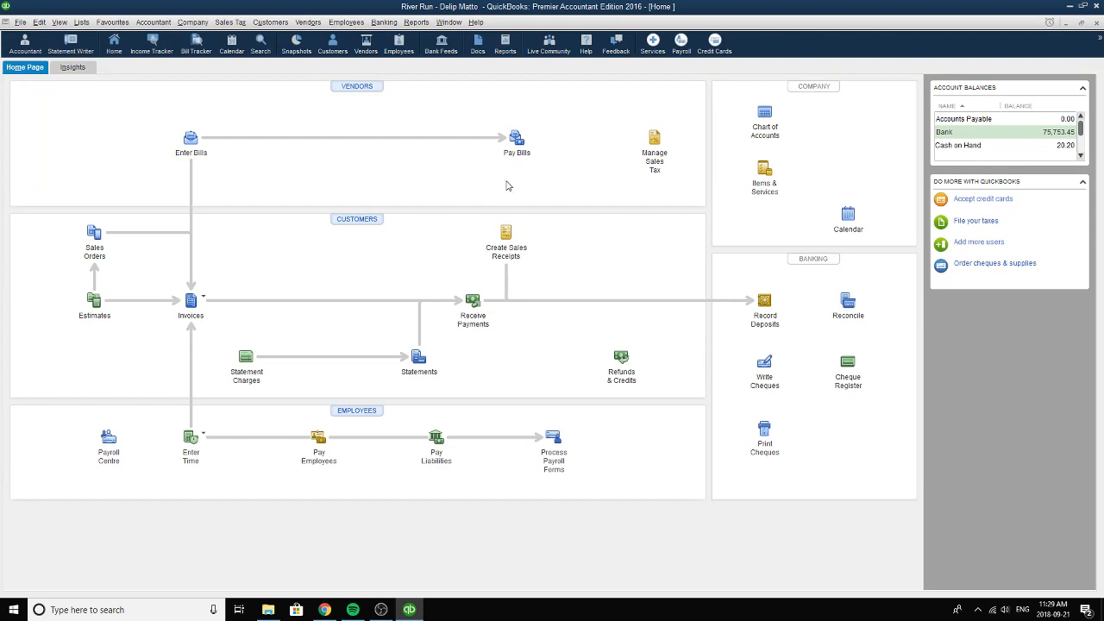
{"action": "key", "text": "XF86AudioNext"}
{"action": "key", "text": "XF86AudioNext"}
{"action": "key", "text": "XF86AudioNext"}
{"action": "key", "text": "XF86AudioNext"}
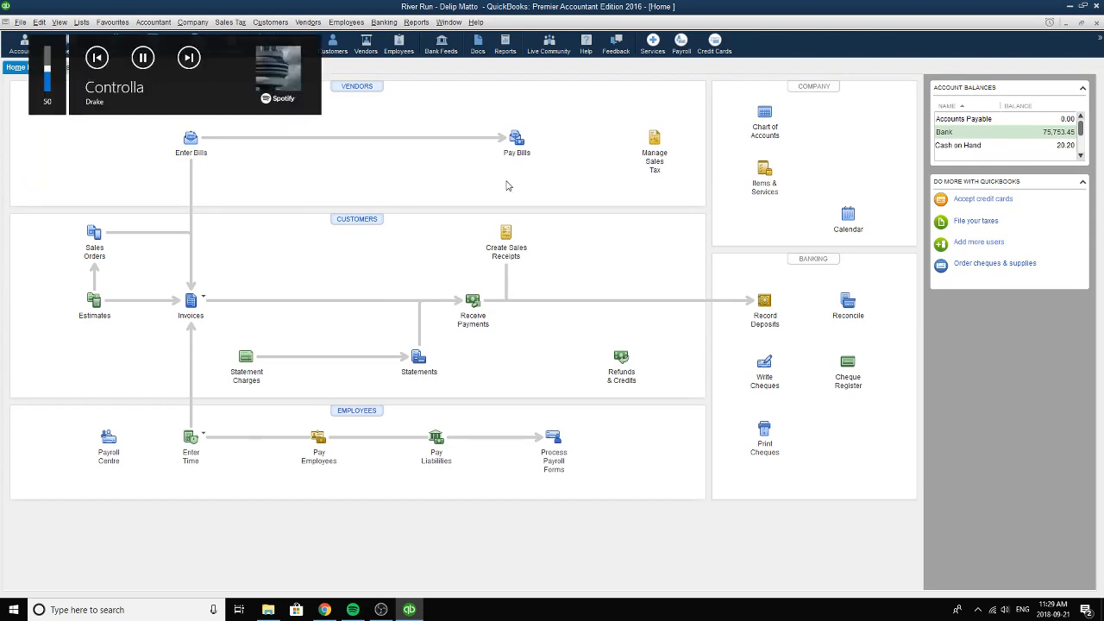
{"action": "key", "text": "XF86AudioNext"}
{"action": "key", "text": "XF86AudioNext"}
{"action": "key", "text": "XF86AudioNext"}
{"action": "key", "text": "XF86AudioNext"}
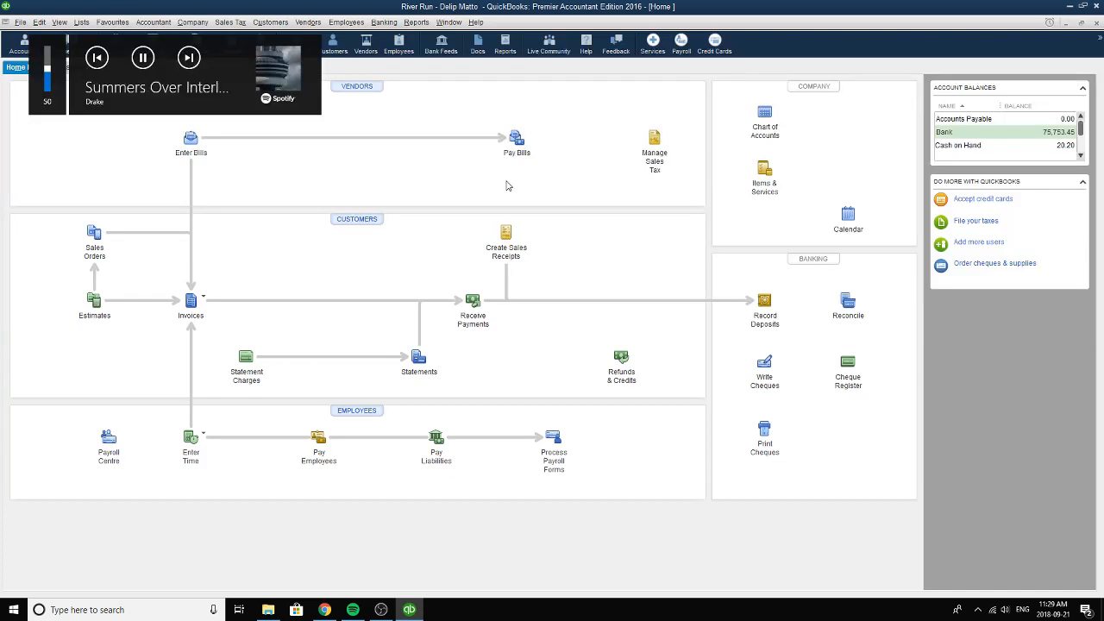
{"action": "key", "text": "XF86AudioNext"}
{"action": "key", "text": "XF86AudioNext"}
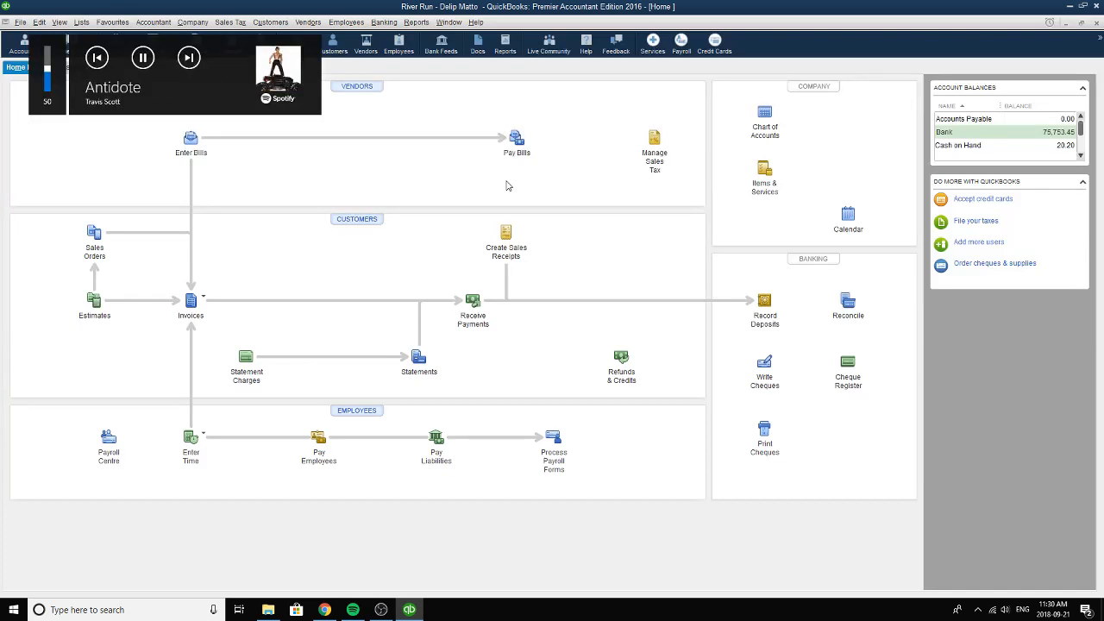
{"action": "key", "text": "XF86AudioNext"}
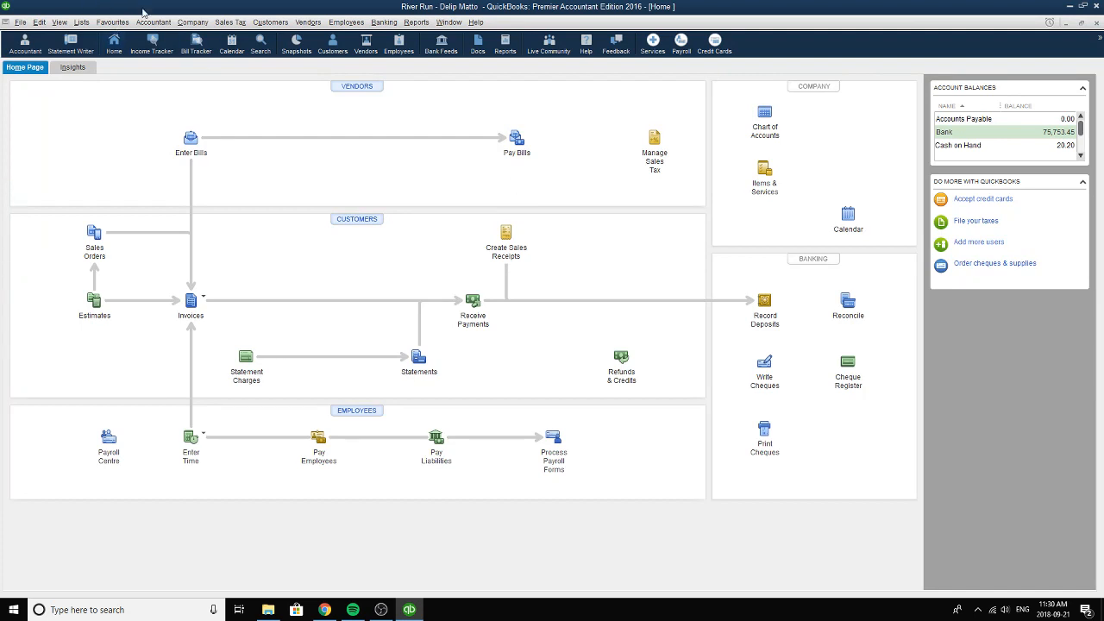
Open adjusting general journal entry 11 for office rent and advertising used, keeping its date as 2006-06-30.
{"action": "left_click", "coordinate": [230, 22]}
{"action": "mouse_move", "coordinate": [193, 22]}
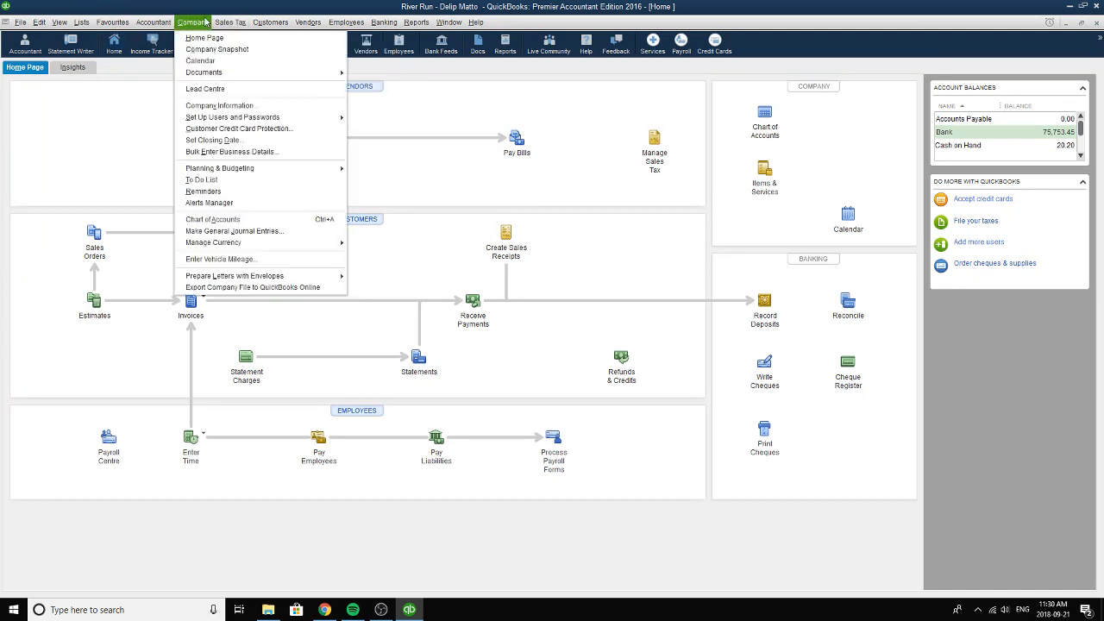
{"action": "left_click", "coordinate": [220, 230]}
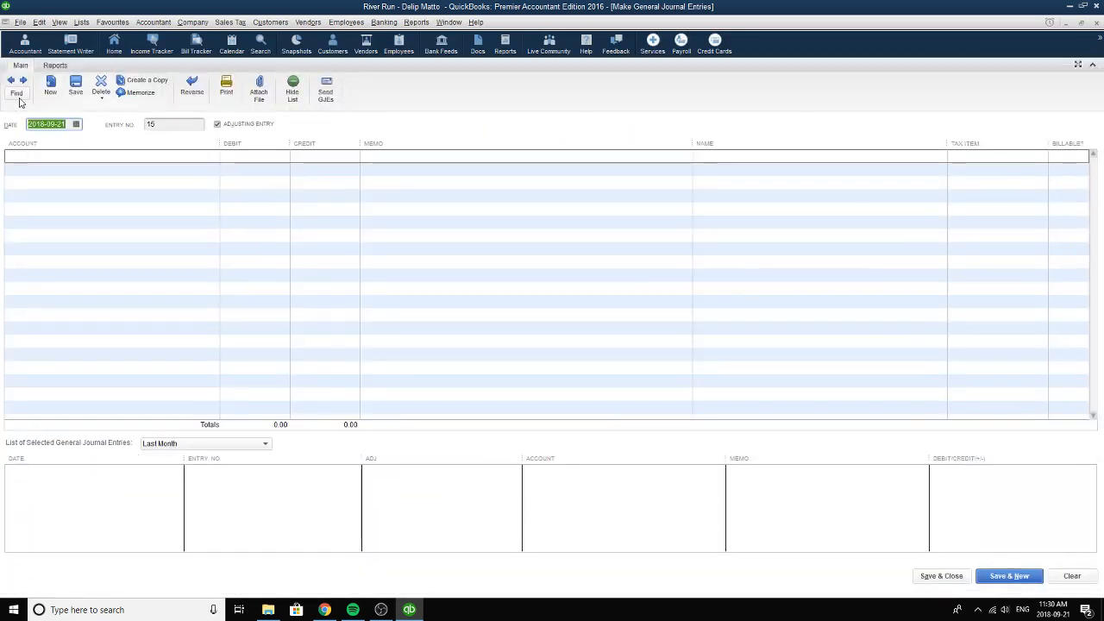
{"action": "left_click", "coordinate": [11, 79]}
{"action": "left_click", "coordinate": [10, 79]}
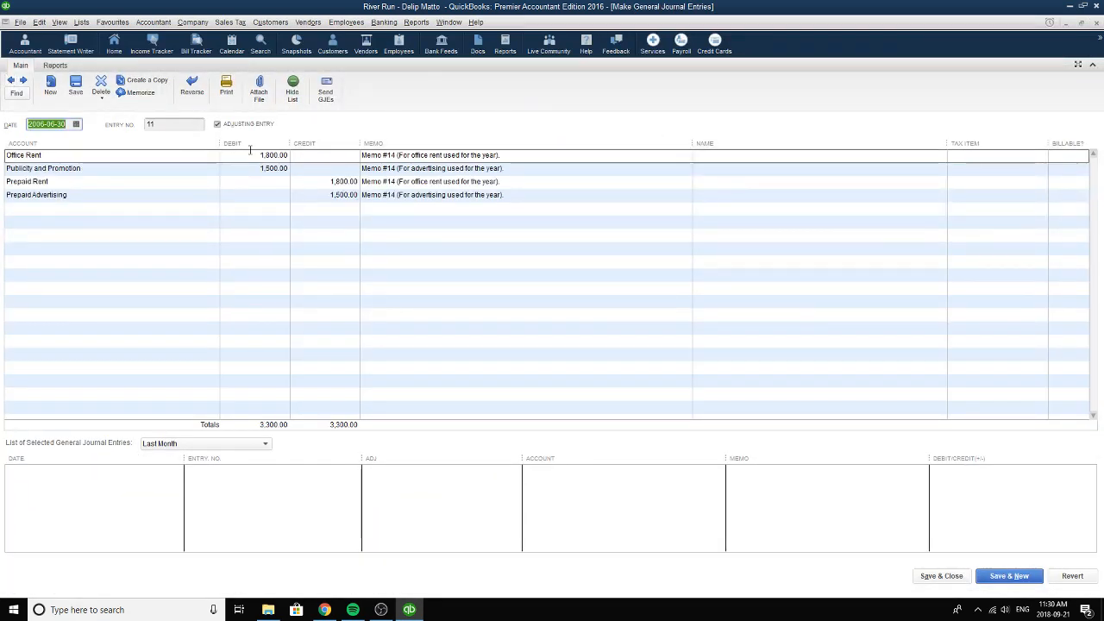
{"action": "left_click", "coordinate": [163, 125]}
{"action": "left_click", "coordinate": [76, 125]}
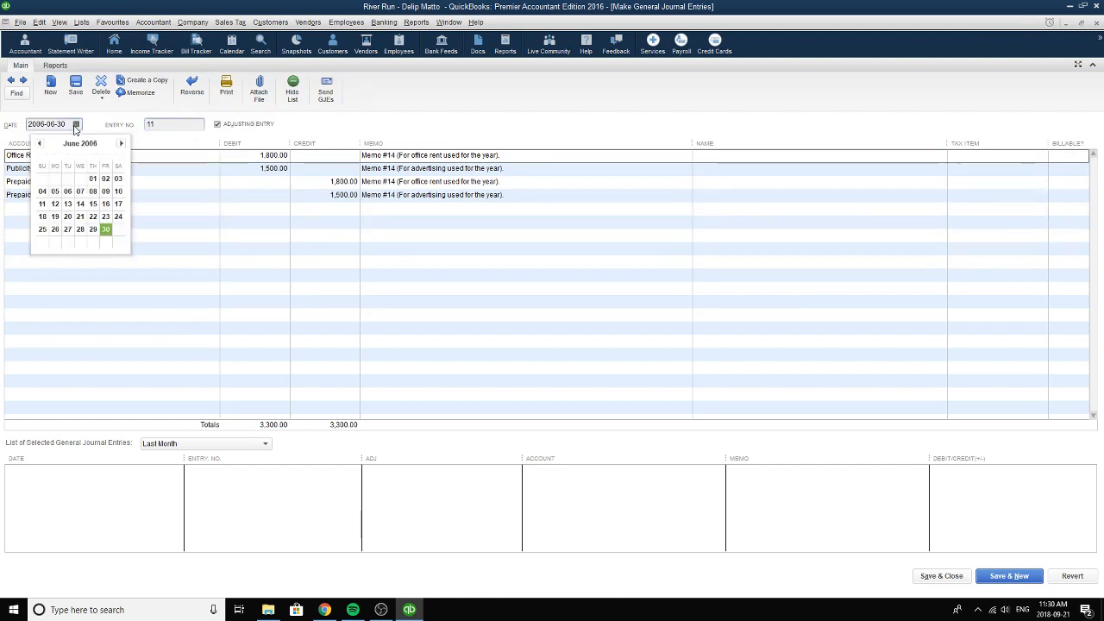
{"action": "left_click", "coordinate": [105, 230]}
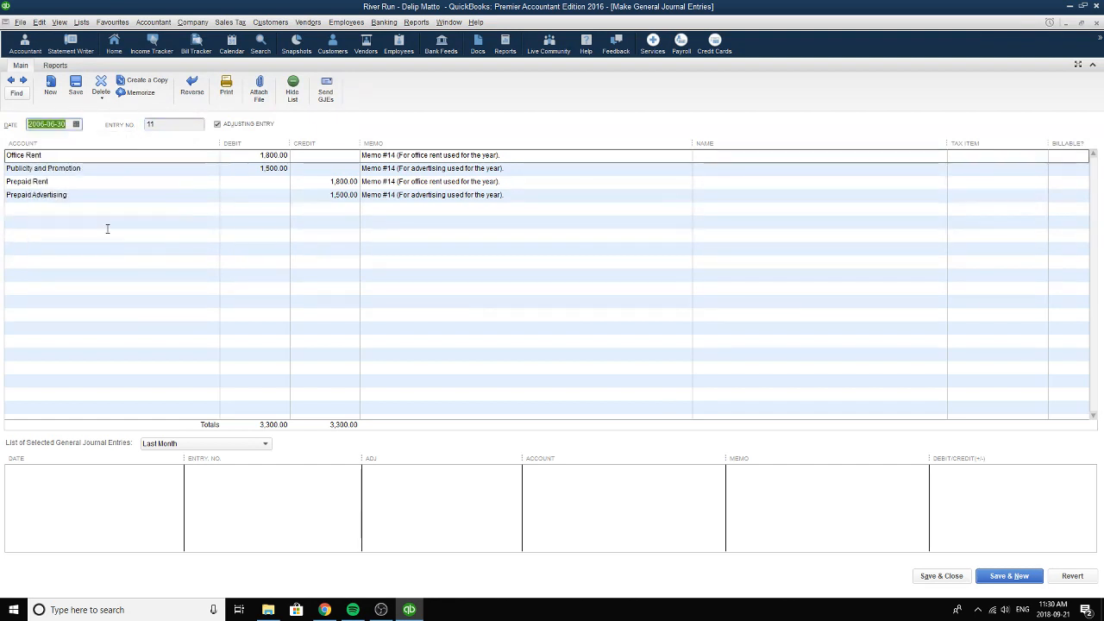
Keep Office Rent as the account of the first debit line and check its amount and memo.
{"action": "left_click", "coordinate": [256, 159]}
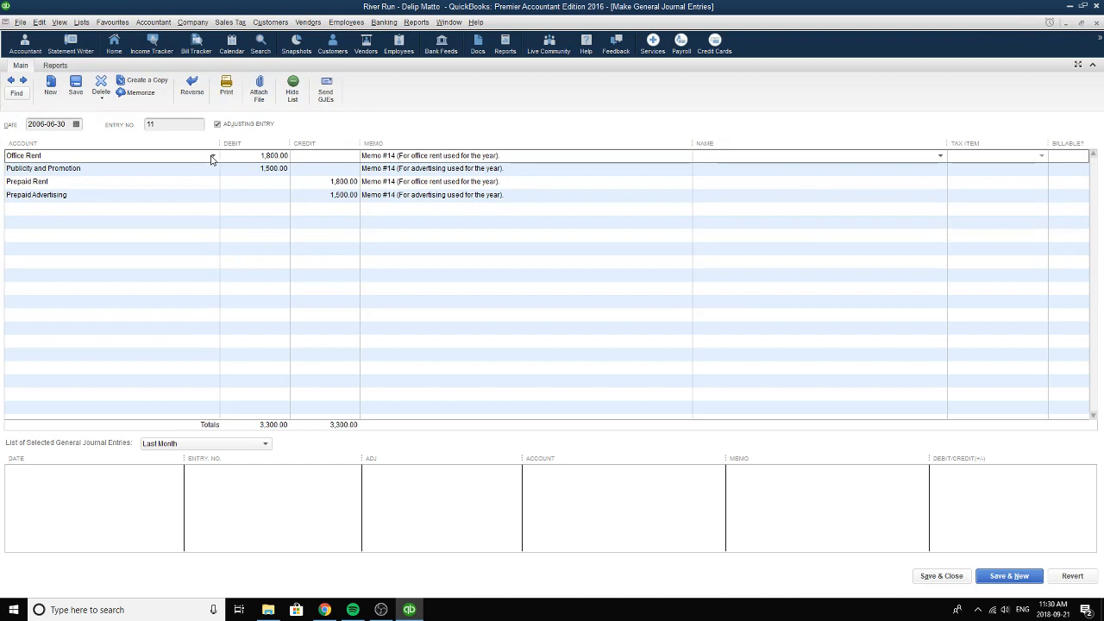
{"action": "left_click", "coordinate": [212, 155]}
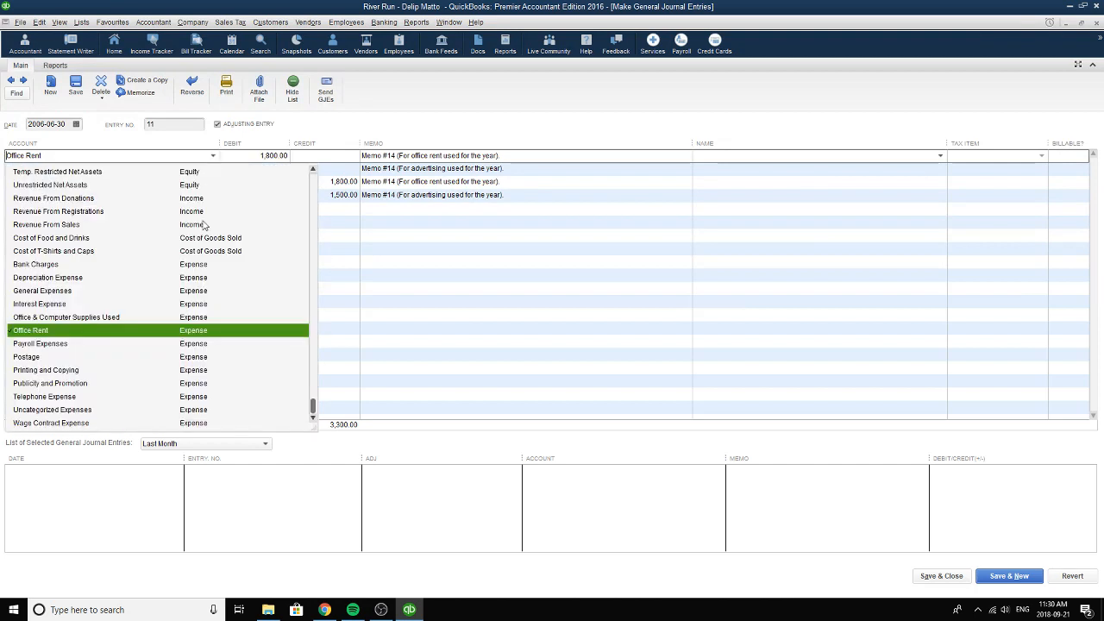
{"action": "left_click", "coordinate": [119, 333]}
{"action": "key", "text": "Tab"}
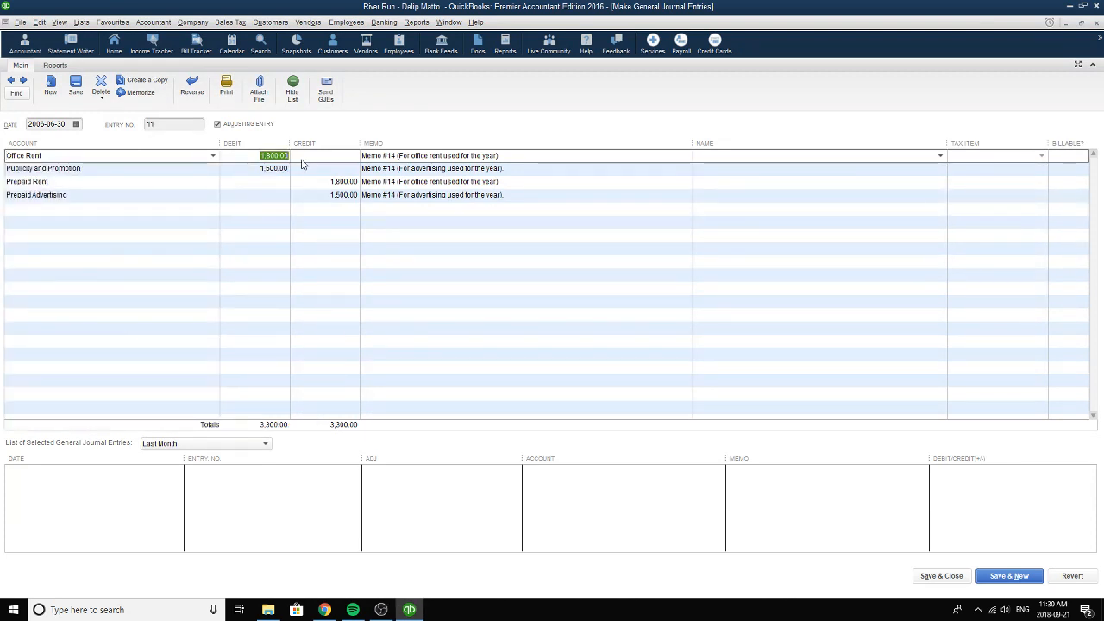
{"action": "key", "text": "Tab"}
{"action": "key", "text": "Tab"}
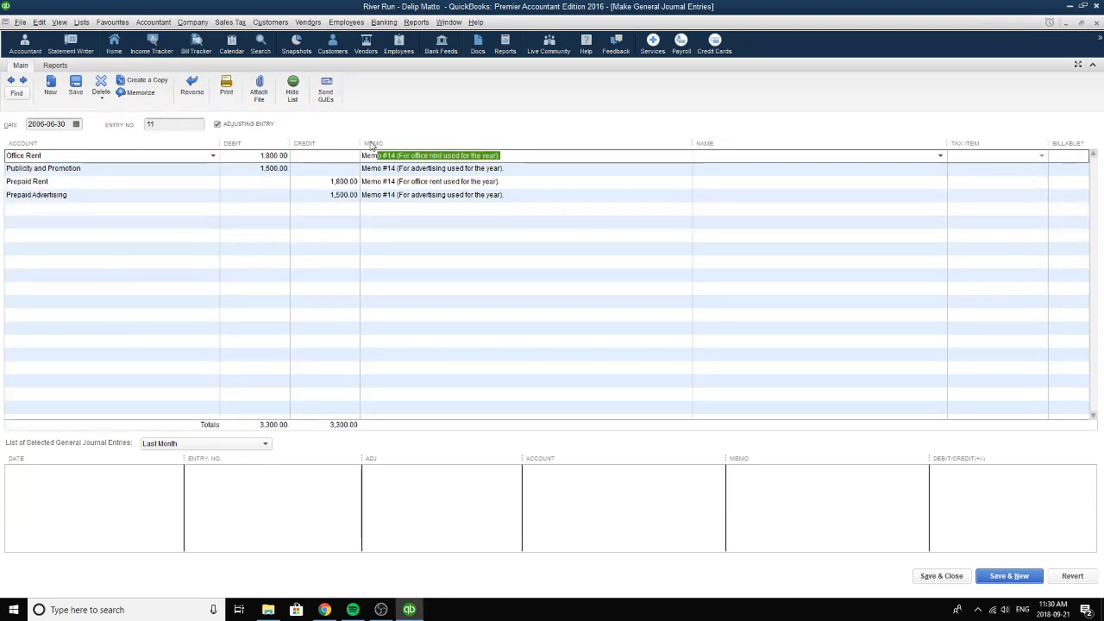
Keep Publicity and Promotion as the account of the second debit line and check its debit amount.
{"action": "left_click", "coordinate": [92, 169]}
{"action": "left_click", "coordinate": [211, 169]}
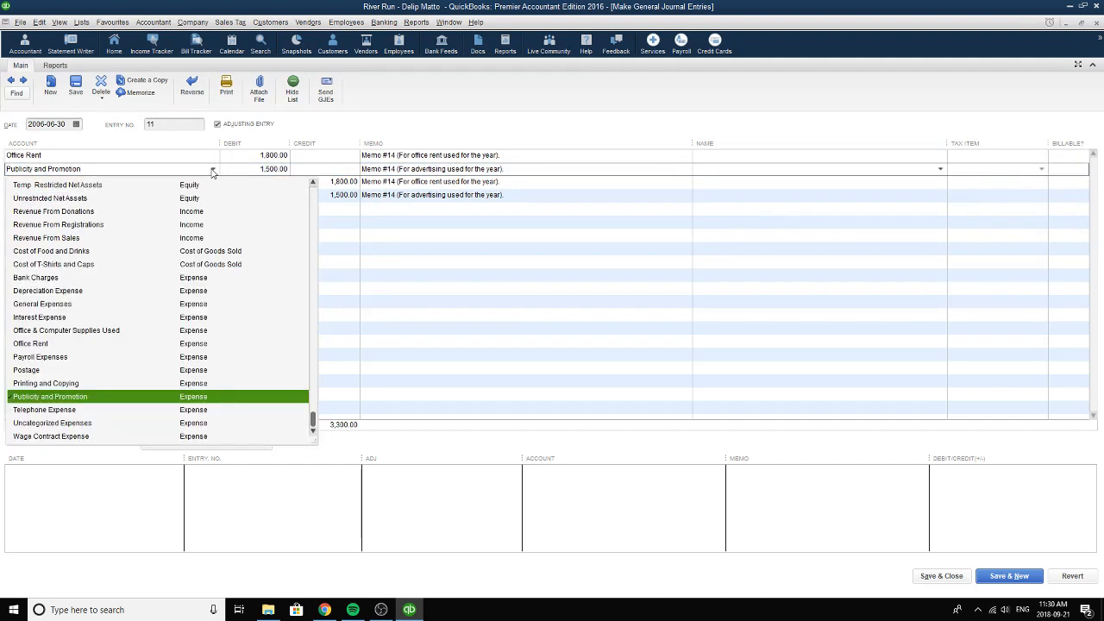
{"action": "left_click", "coordinate": [162, 397]}
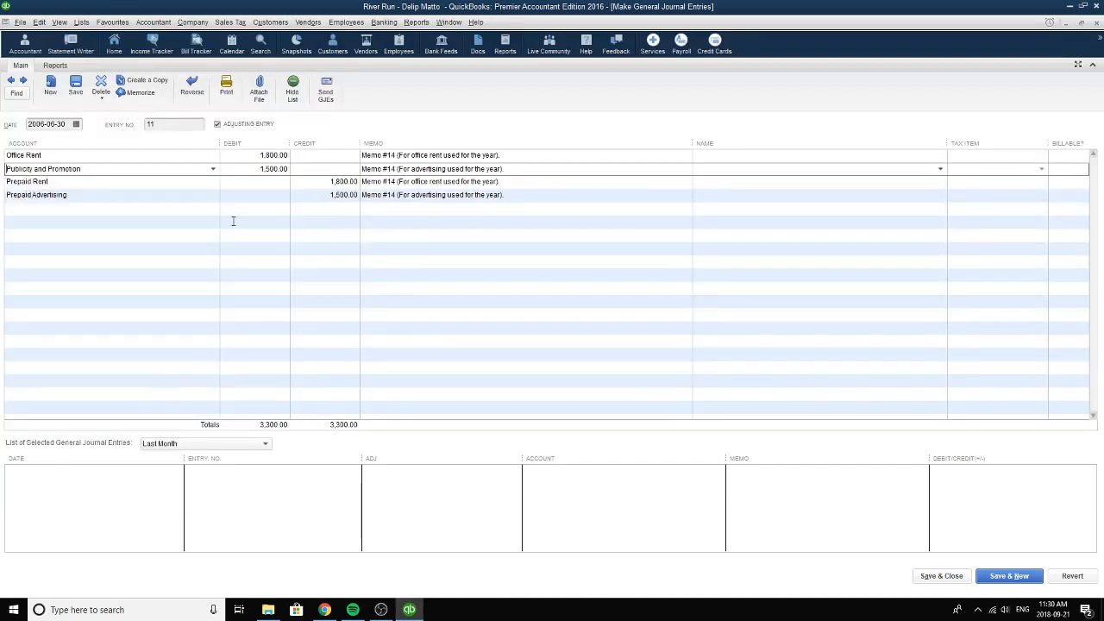
{"action": "left_click", "coordinate": [261, 169]}
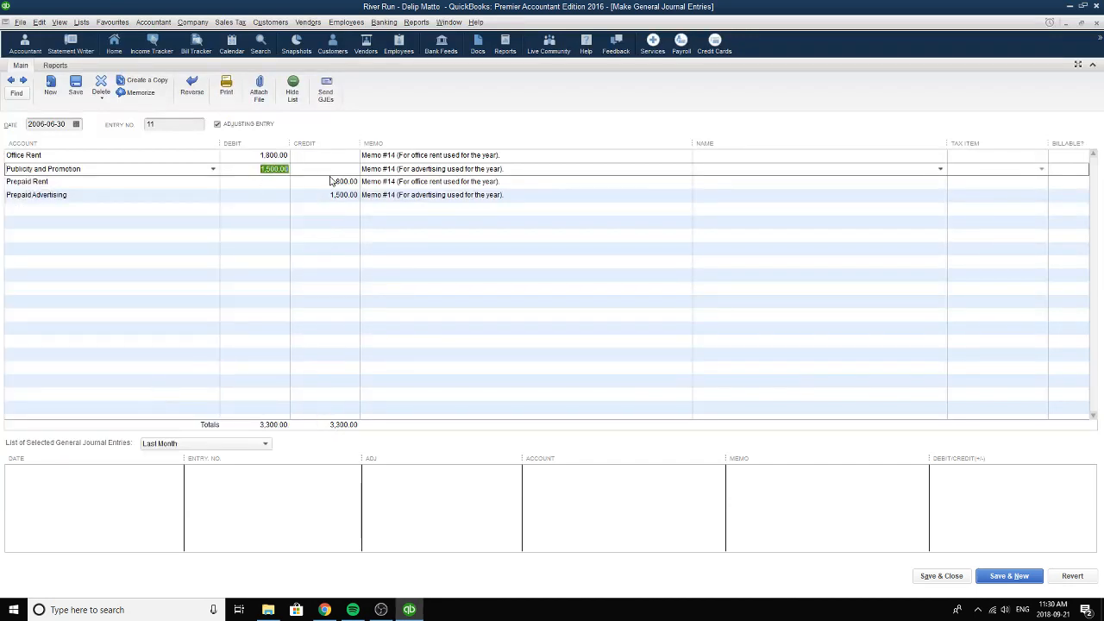
Keep Prepaid Rent as the account of the office rent credit line and check its amount and memo.
{"action": "left_click", "coordinate": [153, 182]}
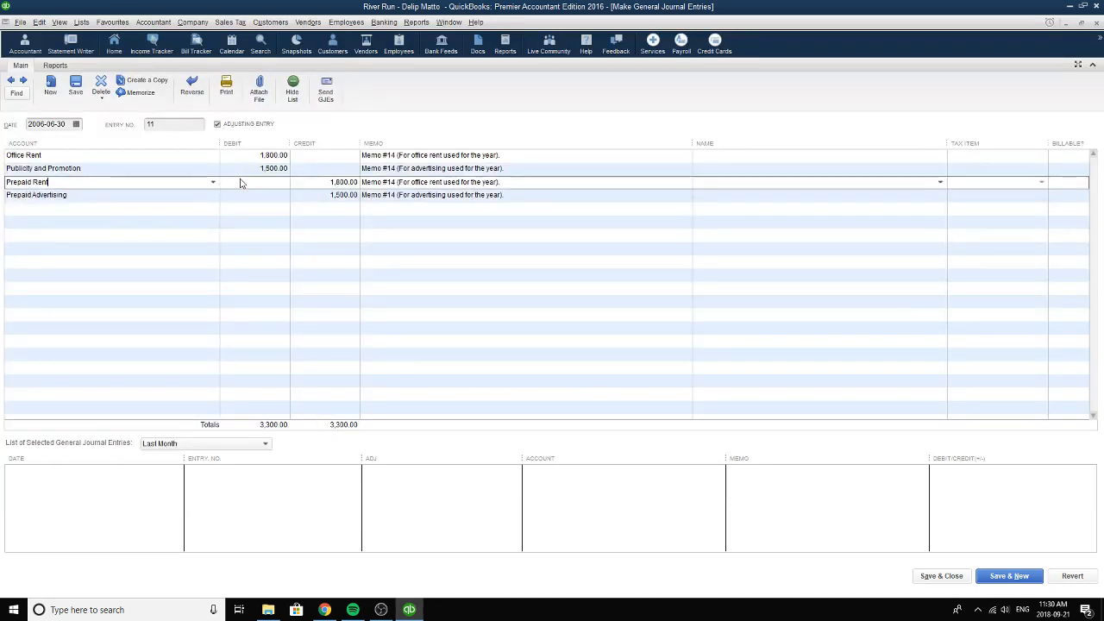
{"action": "left_click", "coordinate": [213, 181]}
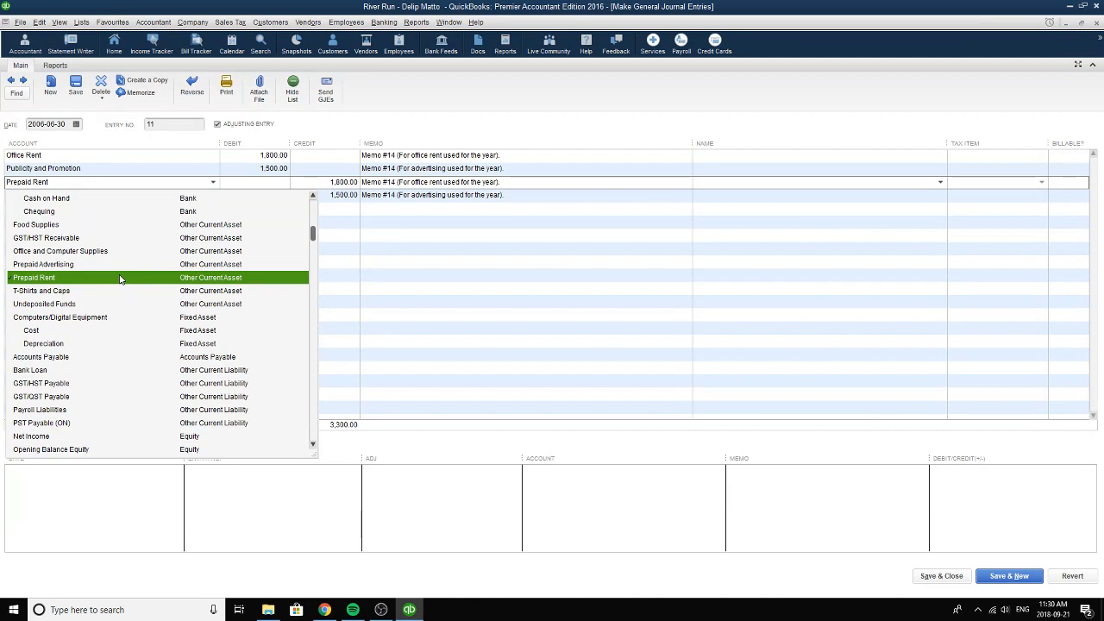
{"action": "left_click", "coordinate": [71, 278]}
{"action": "left_click", "coordinate": [317, 183]}
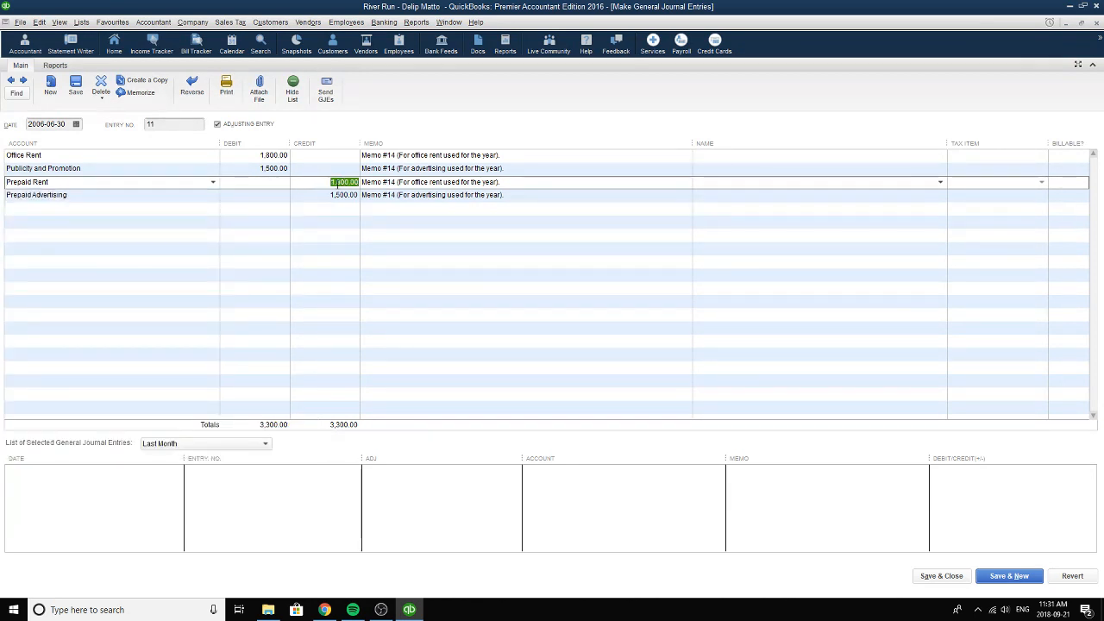
{"action": "left_click", "coordinate": [491, 185]}
Keep Prepaid Advertising as the account of the advertising credit line, check its amount and memo, and save and close entry 11.
{"action": "left_click", "coordinate": [87, 194]}
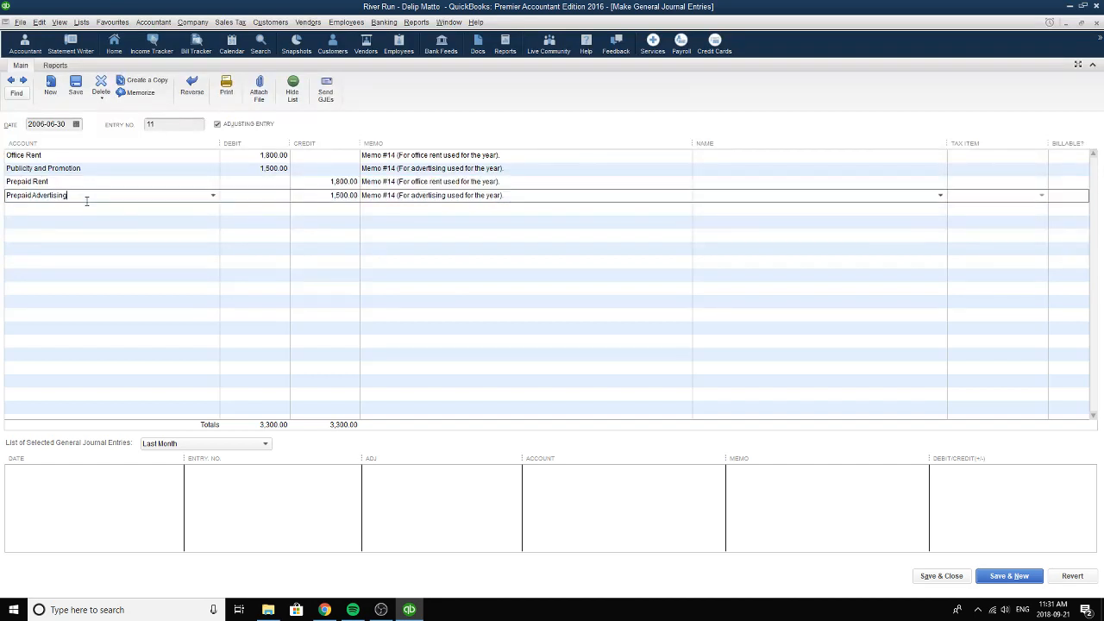
{"action": "left_click", "coordinate": [212, 196]}
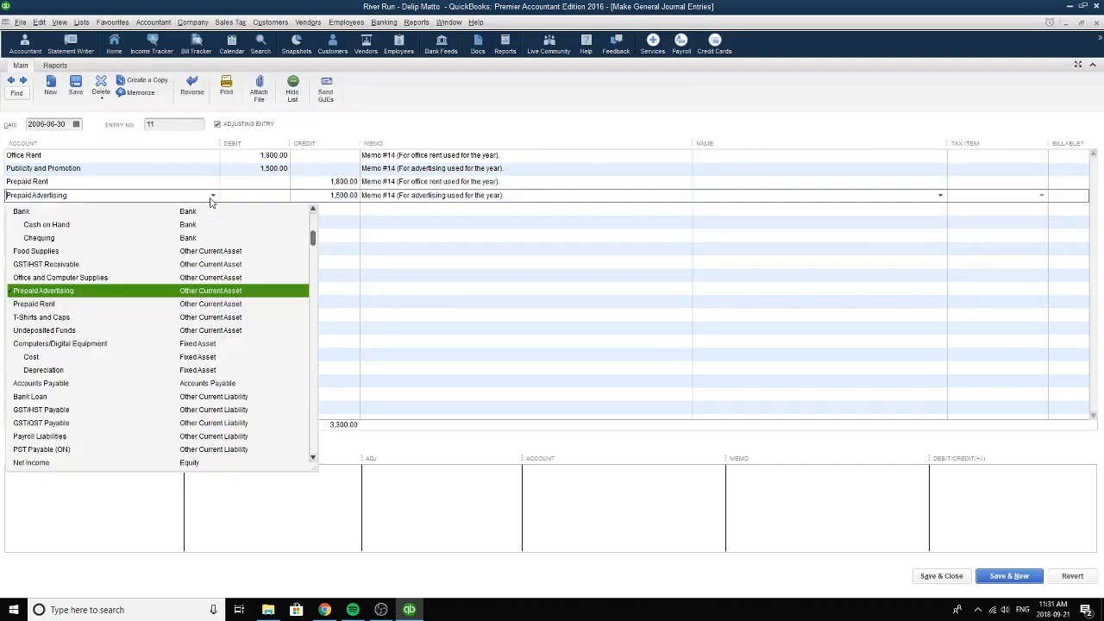
{"action": "left_click", "coordinate": [222, 295]}
{"action": "left_click", "coordinate": [345, 195]}
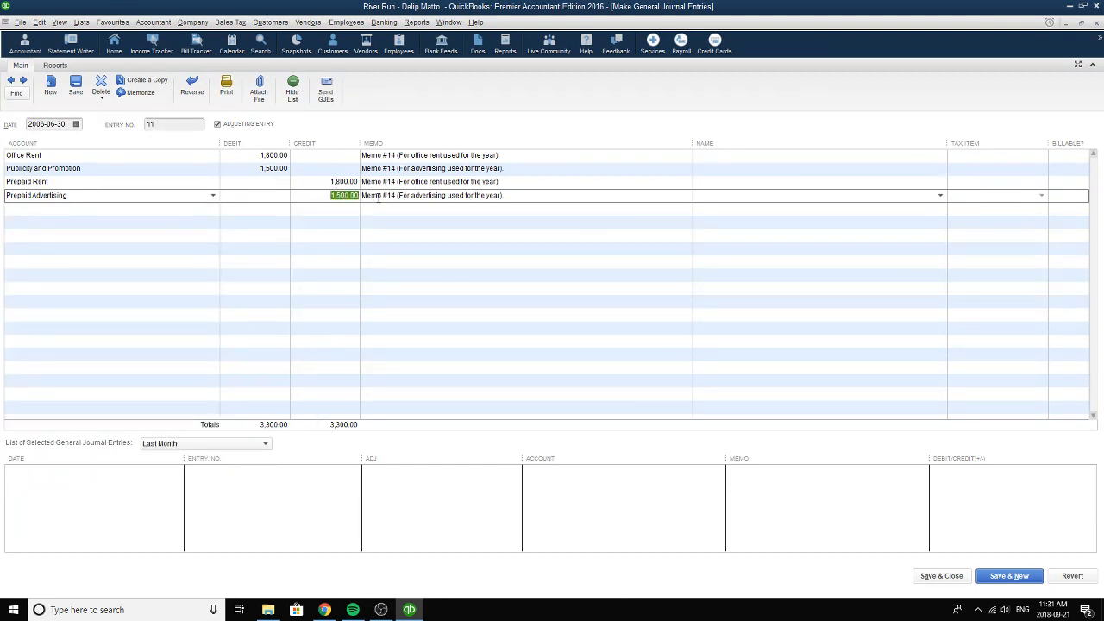
{"action": "left_click", "coordinate": [378, 195]}
{"action": "left_click_drag", "start_coordinate": [520, 195], "coordinate": [371, 205]}
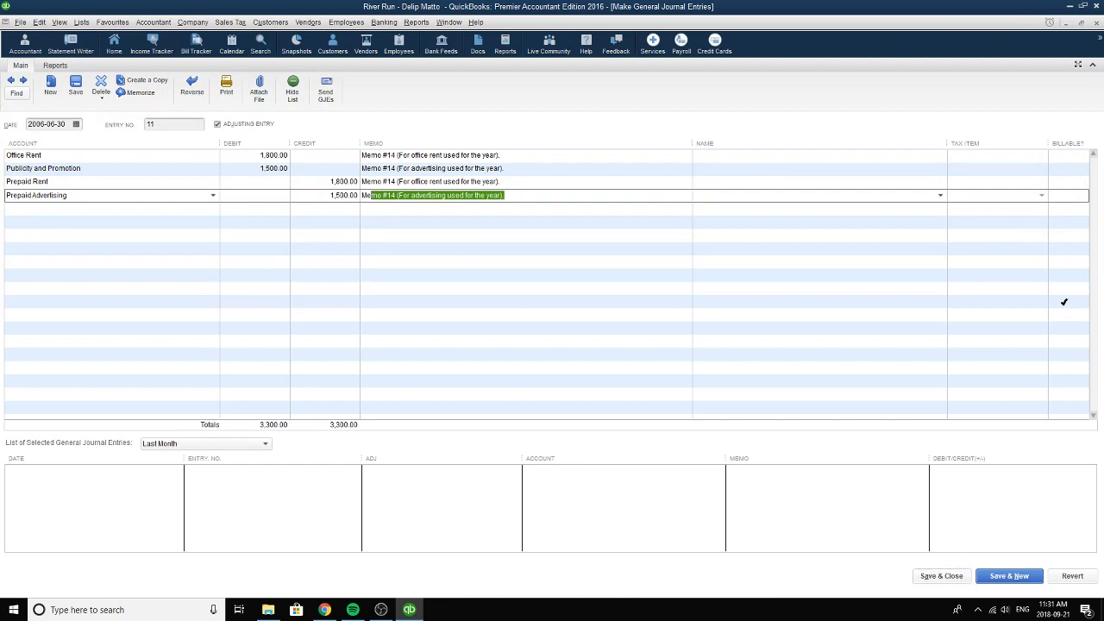
{"action": "left_click", "coordinate": [942, 575]}
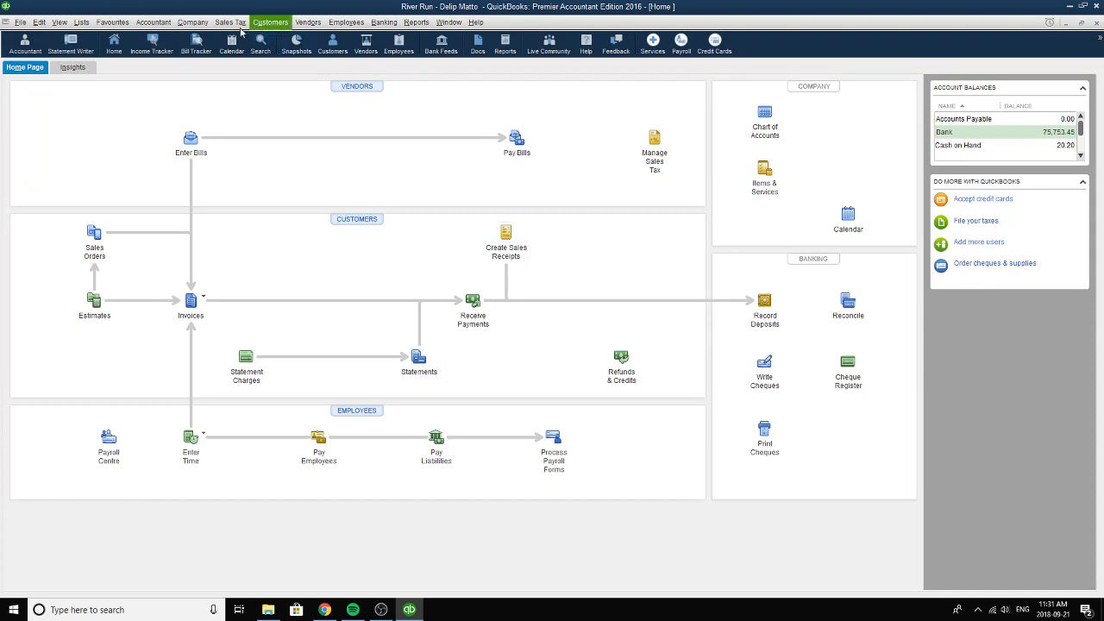
Open adjusting general journal entry 12 for computer equipment depreciation, keeping its date as 2006-06-30.
{"action": "left_click", "coordinate": [192, 22]}
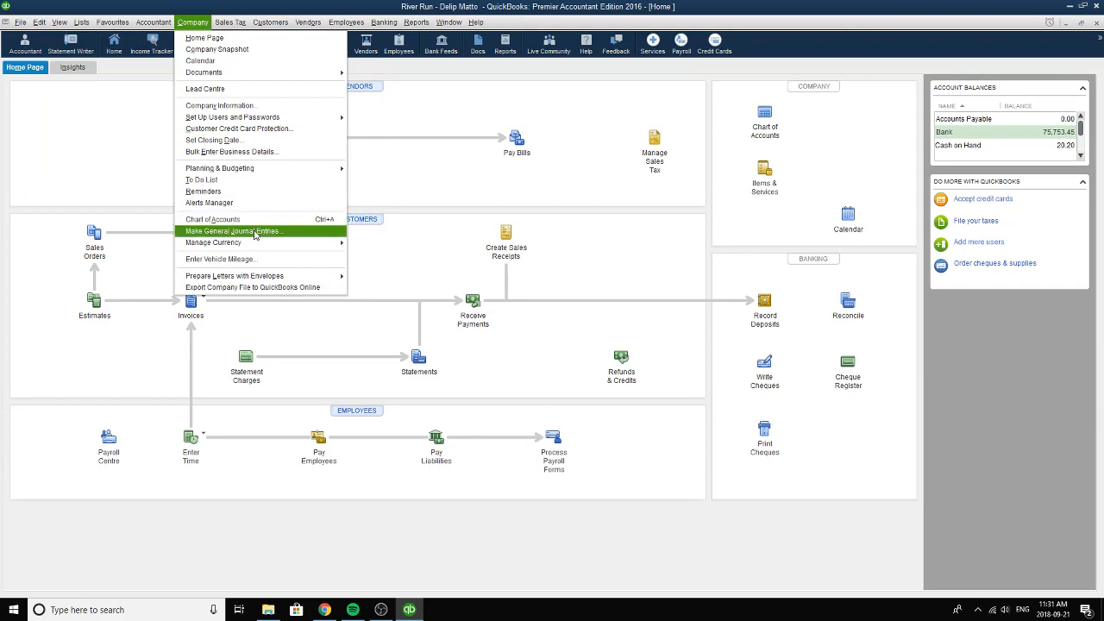
{"action": "left_click", "coordinate": [251, 230]}
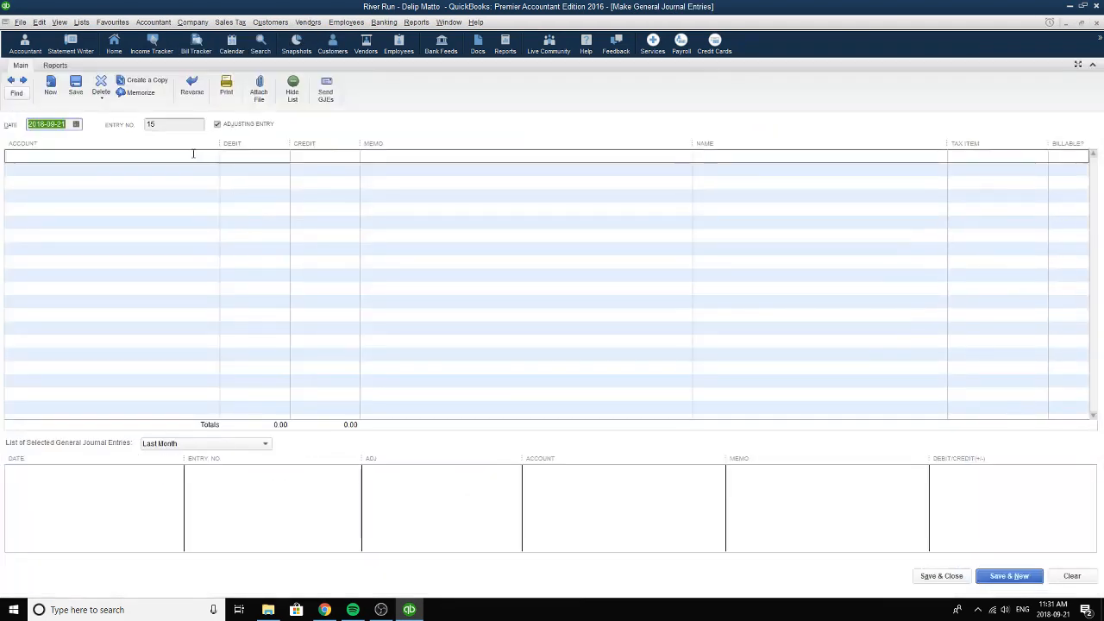
{"action": "left_click", "coordinate": [13, 81]}
{"action": "left_click", "coordinate": [15, 83]}
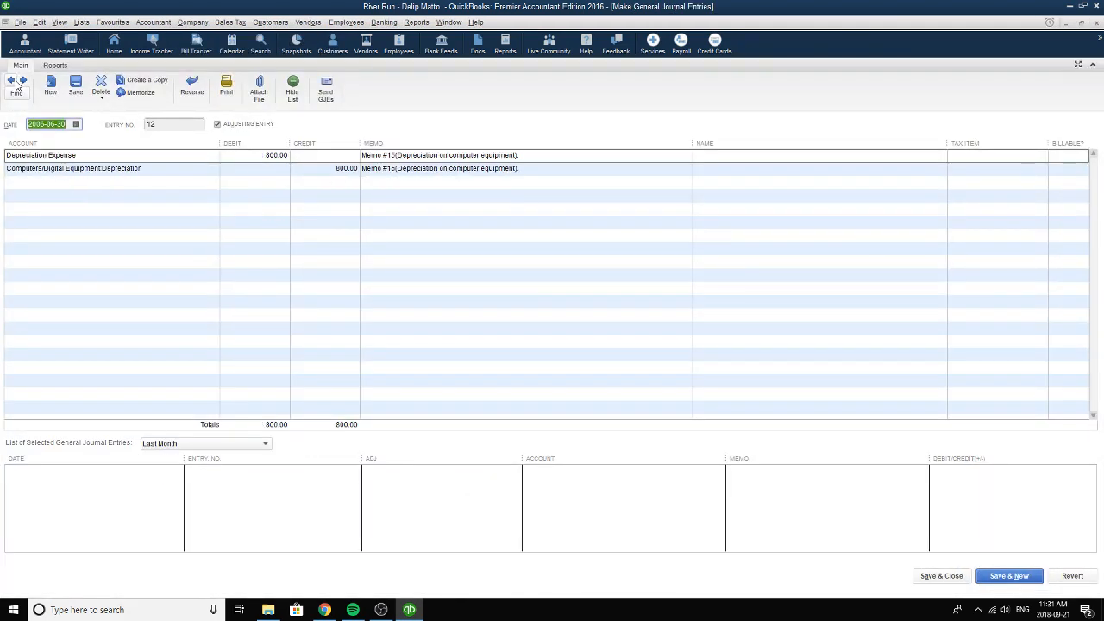
{"action": "left_click", "coordinate": [76, 124]}
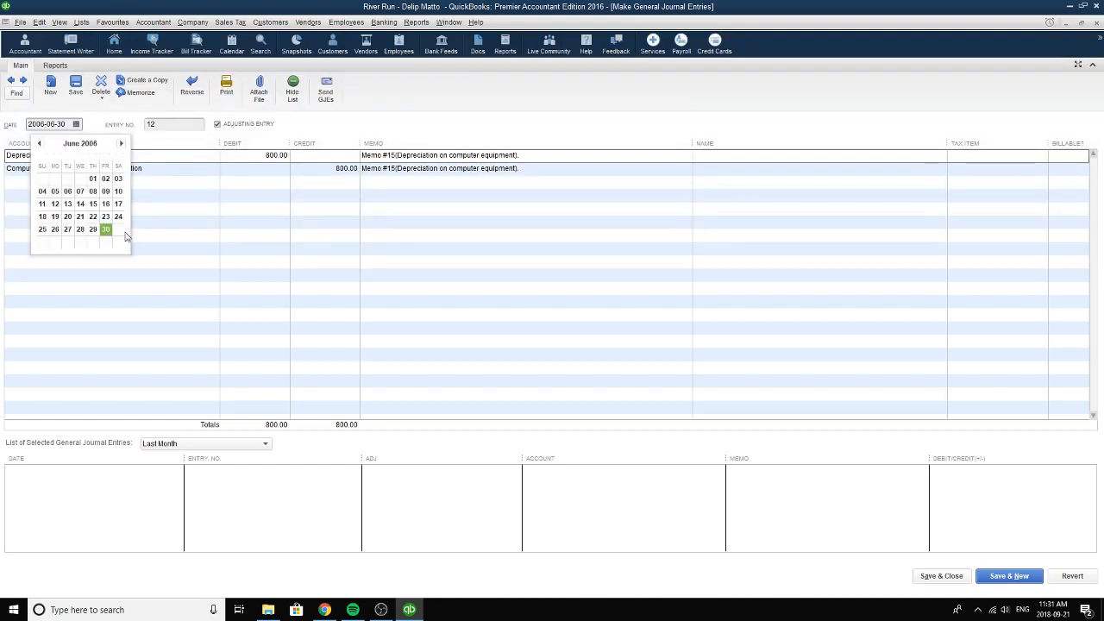
{"action": "left_click", "coordinate": [105, 229]}
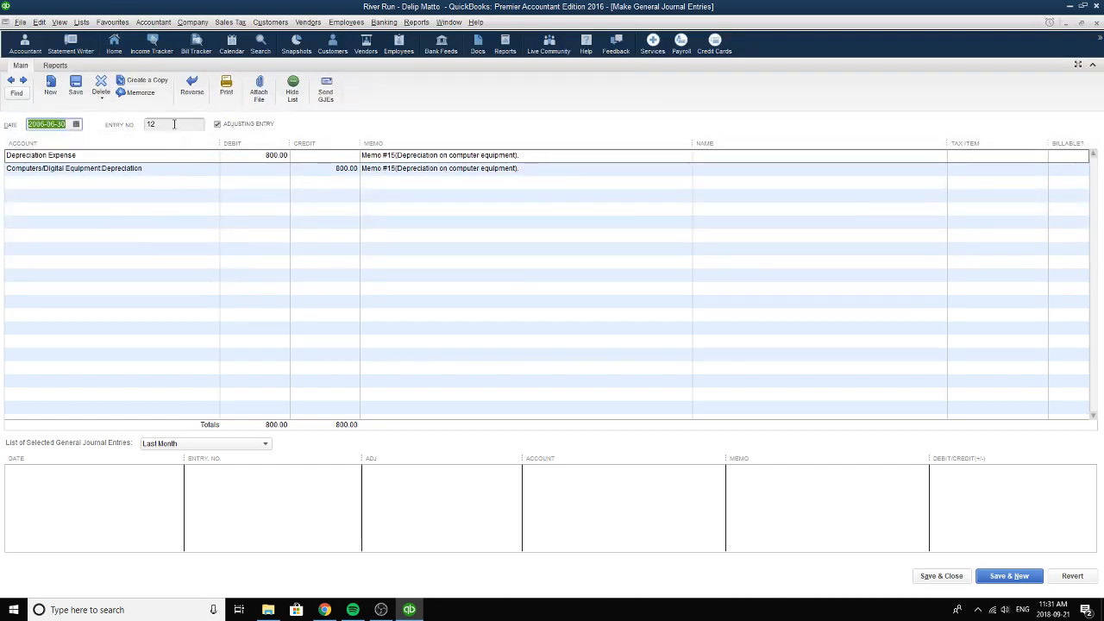
{"action": "left_click", "coordinate": [142, 123]}
Keep Depreciation Expense as the debit account and Computers/Digital Equipment:Depreciation as the credit account of entry 12.
{"action": "left_click", "coordinate": [214, 155]}
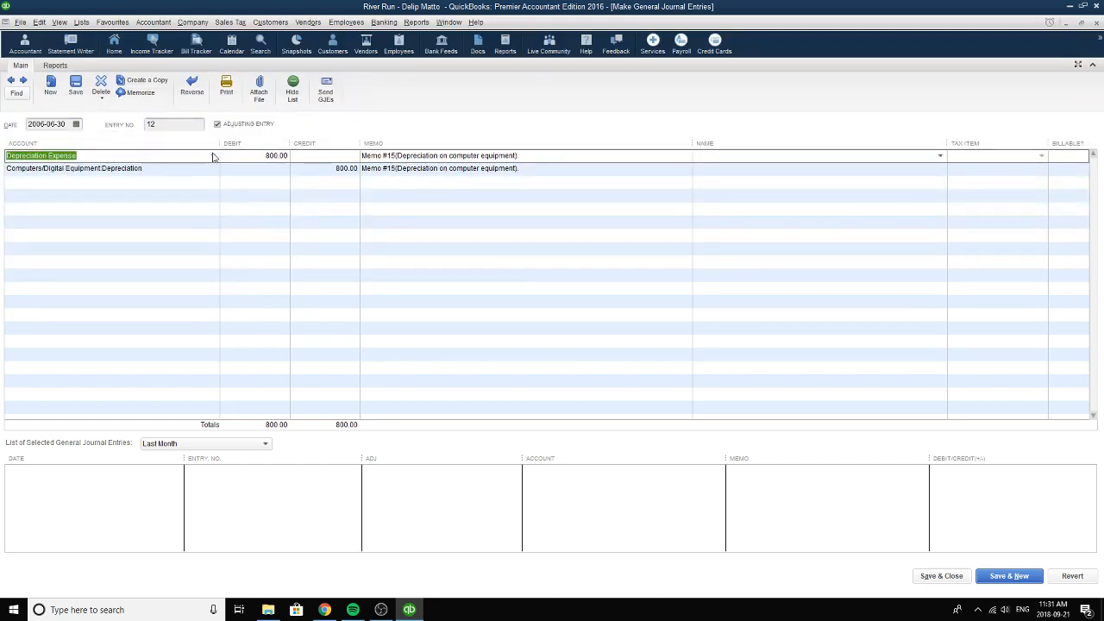
{"action": "left_click", "coordinate": [213, 156]}
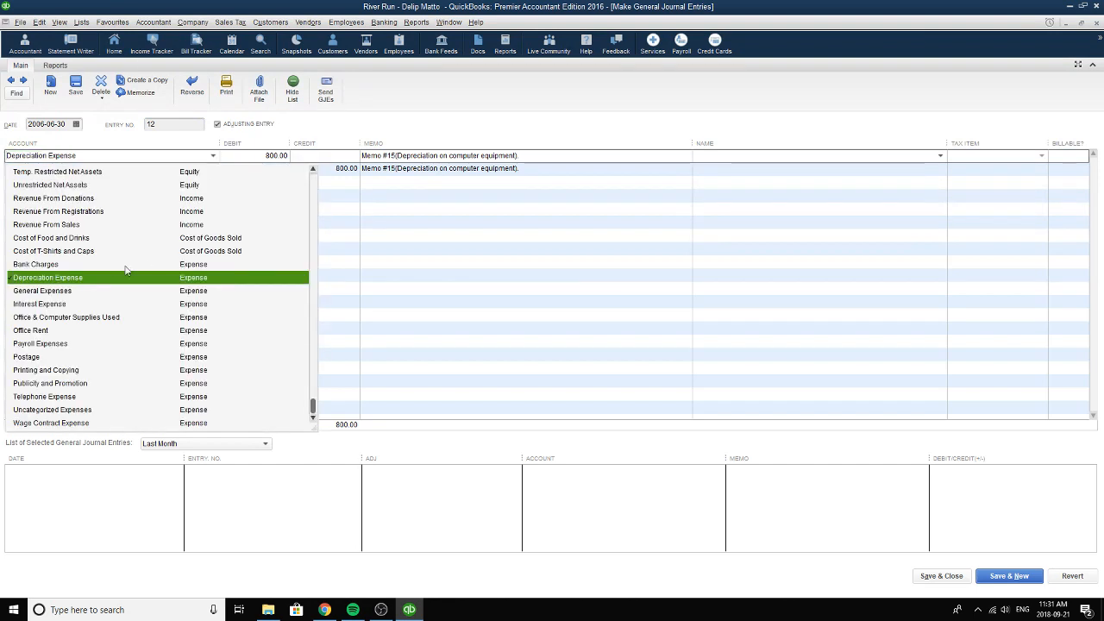
{"action": "left_click", "coordinate": [75, 280]}
{"action": "left_click", "coordinate": [211, 169]}
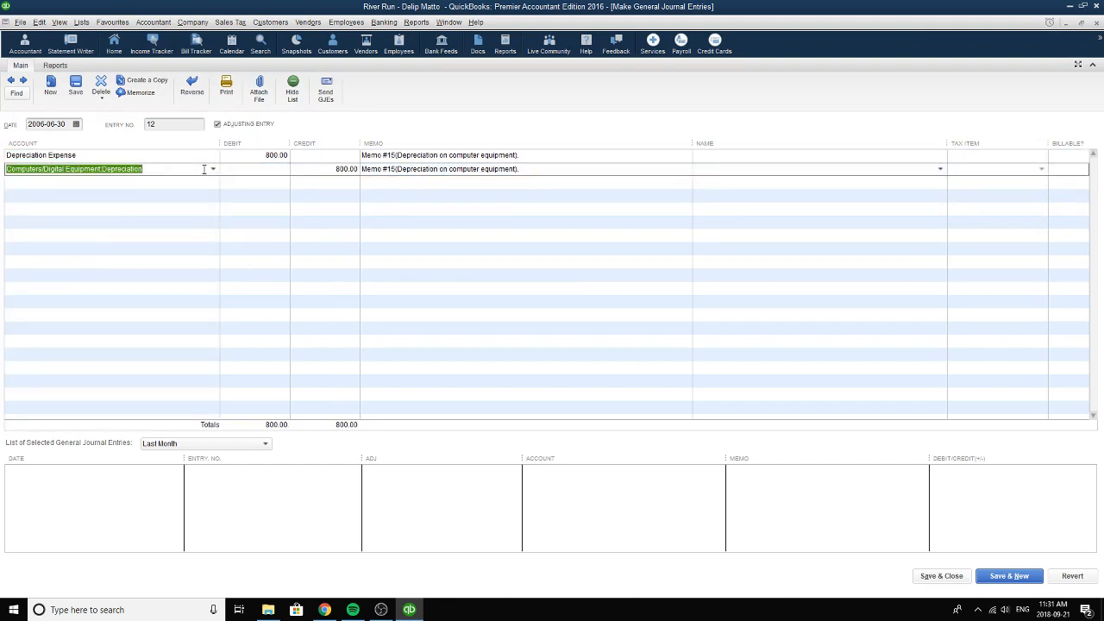
{"action": "left_click", "coordinate": [214, 171]}
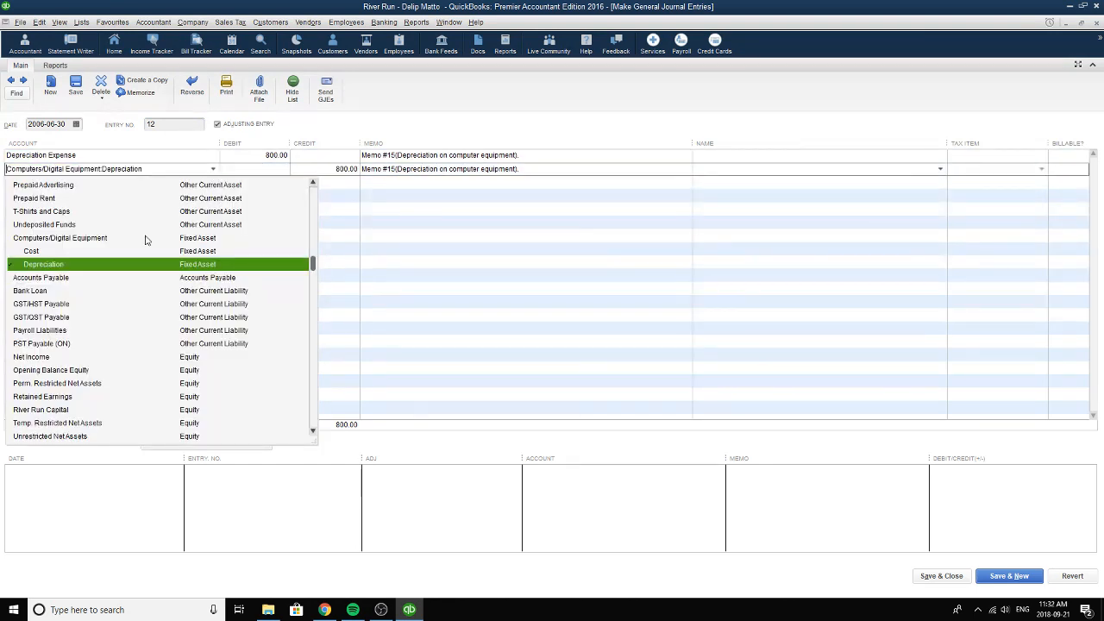
{"action": "left_click", "coordinate": [58, 265]}
Check the debit amount of the depreciation entry and reselect the same accounts on its debit and credit lines.
{"action": "left_click", "coordinate": [260, 156]}
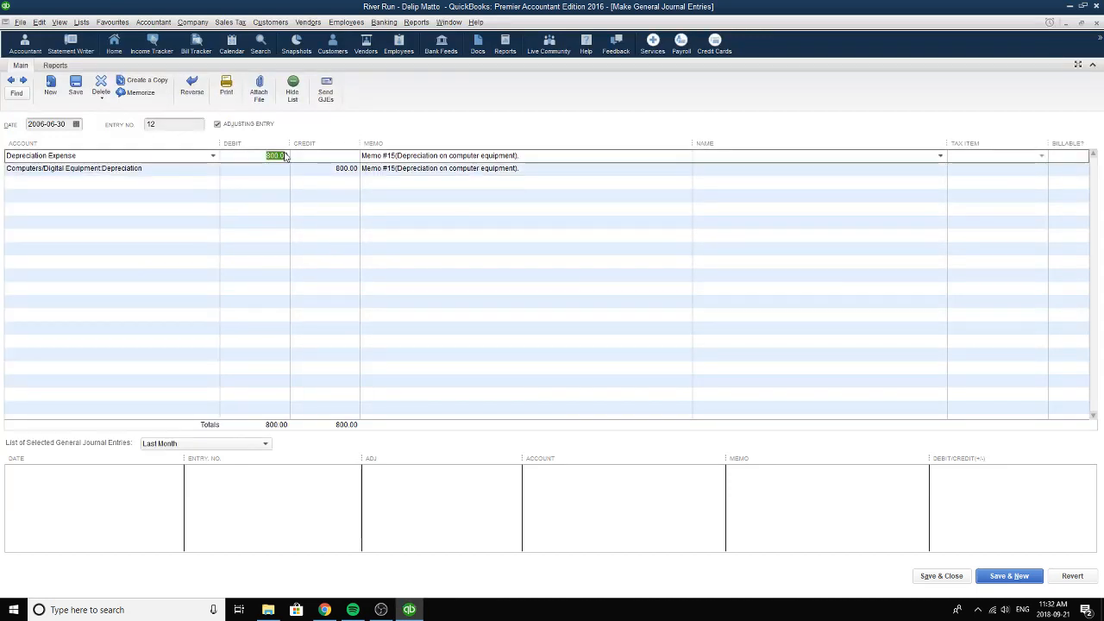
{"action": "left_click", "coordinate": [213, 156]}
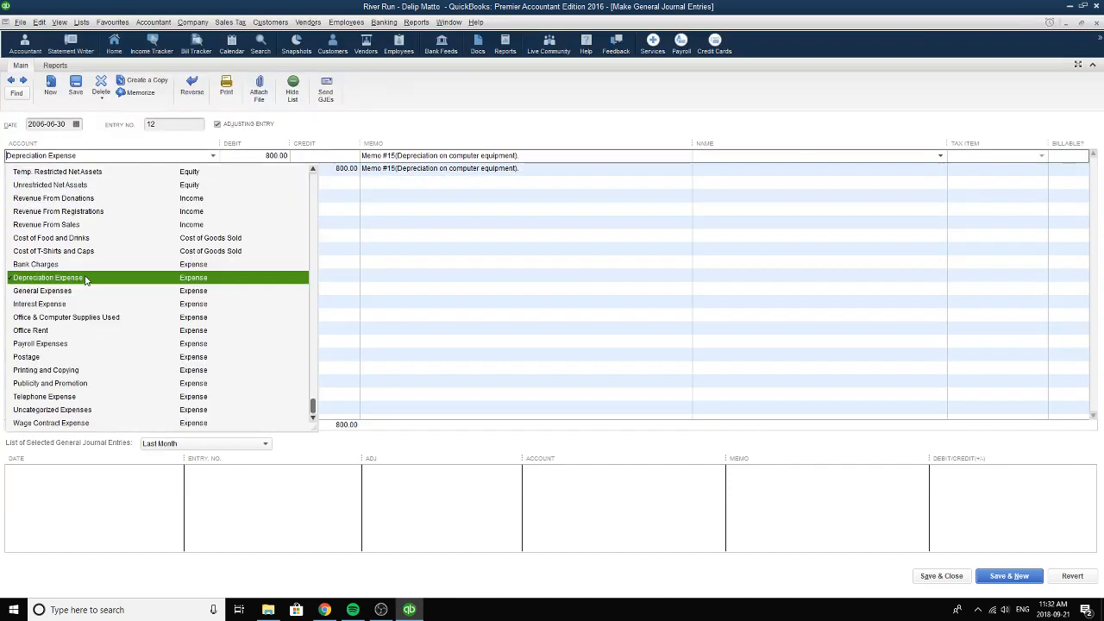
{"action": "left_click", "coordinate": [85, 279]}
{"action": "left_click", "coordinate": [208, 168]}
{"action": "left_click", "coordinate": [213, 169]}
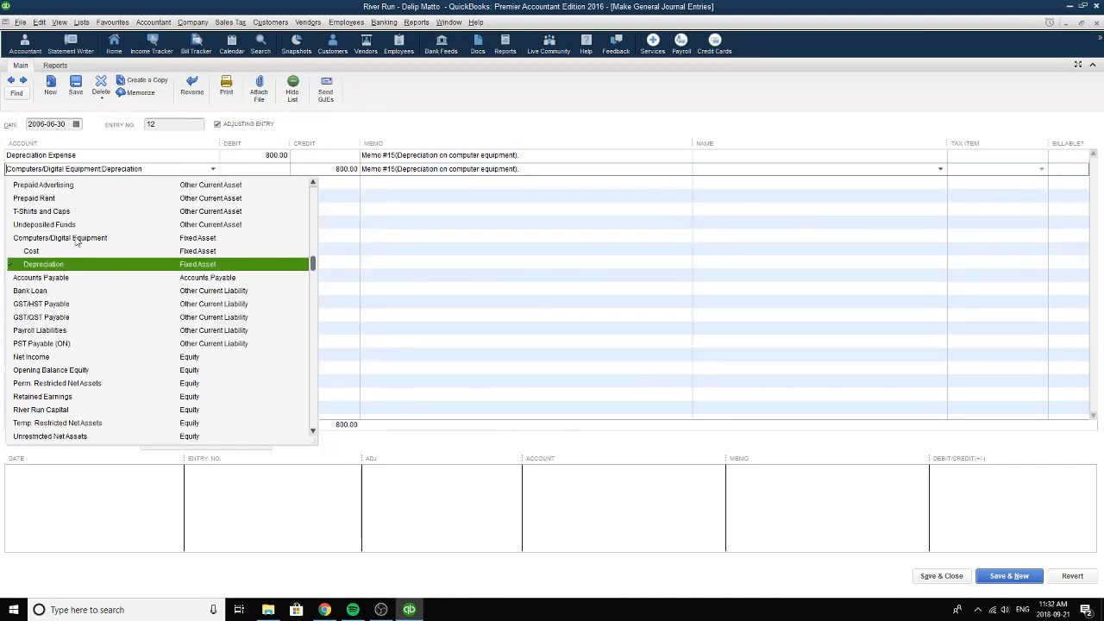
{"action": "left_click", "coordinate": [143, 263]}
Check the credit amount and both depreciation memos, and save and close entry 12.
{"action": "left_click", "coordinate": [324, 169]}
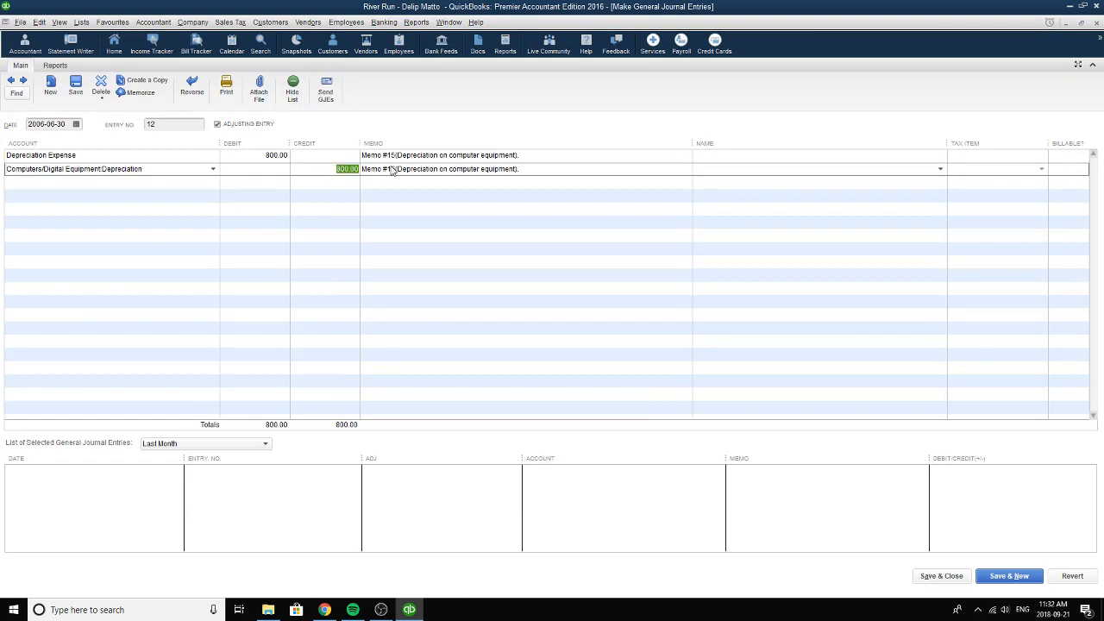
{"action": "left_click", "coordinate": [560, 155]}
{"action": "left_click", "coordinate": [532, 169]}
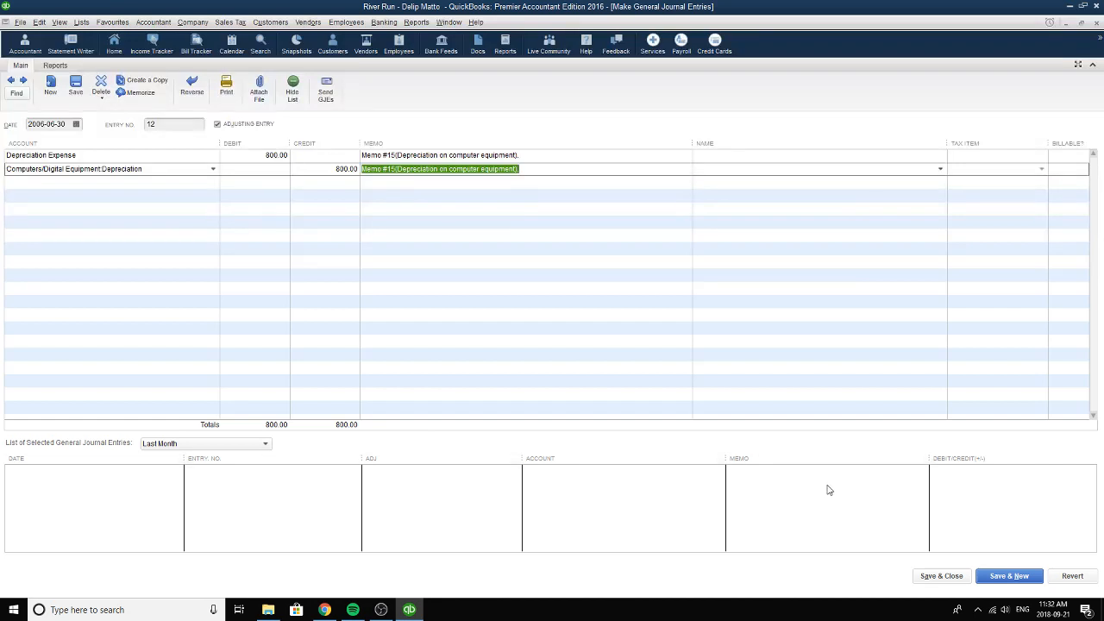
{"action": "left_click", "coordinate": [935, 580]}
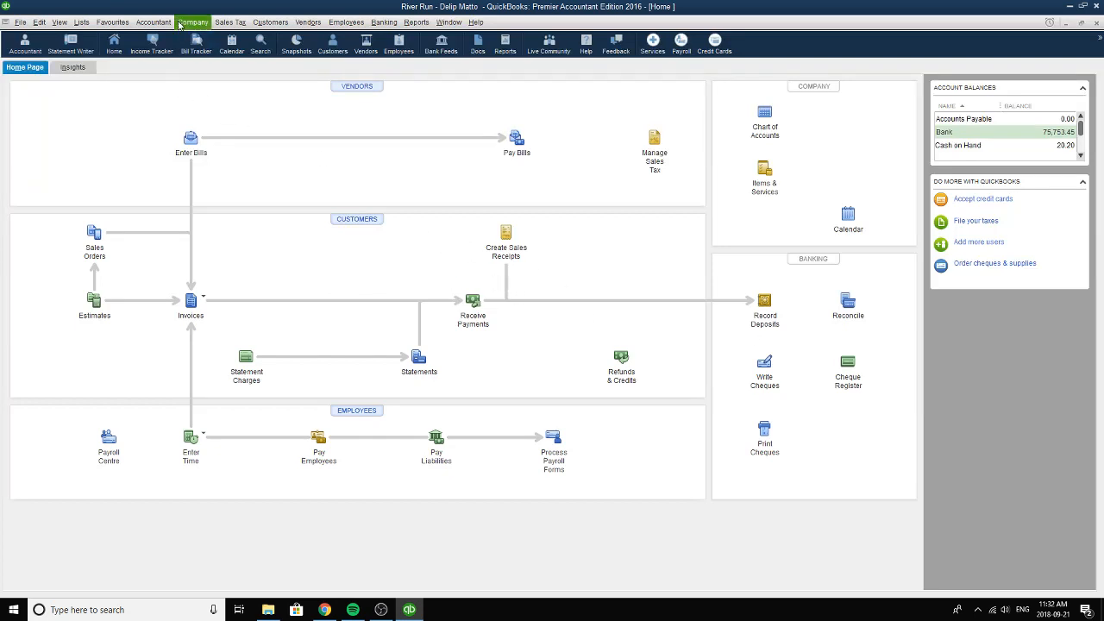
Reopen the general journal entries and go back to entry 13, dated 2006-06-15, for the GST/HST rebate application.
{"action": "left_click", "coordinate": [155, 22]}
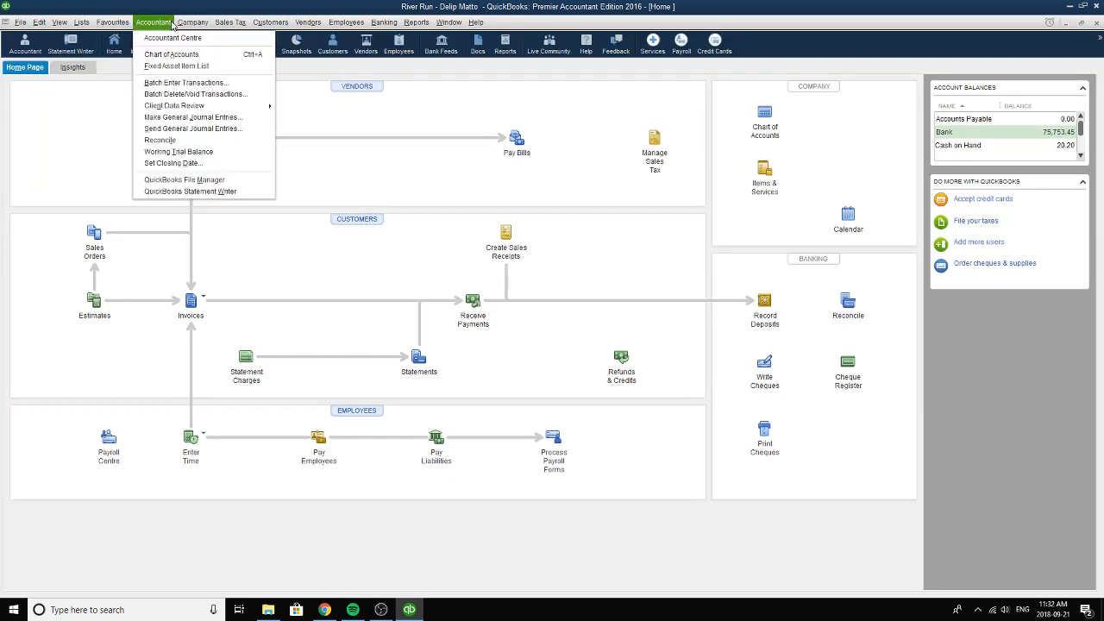
{"action": "left_click", "coordinate": [186, 117]}
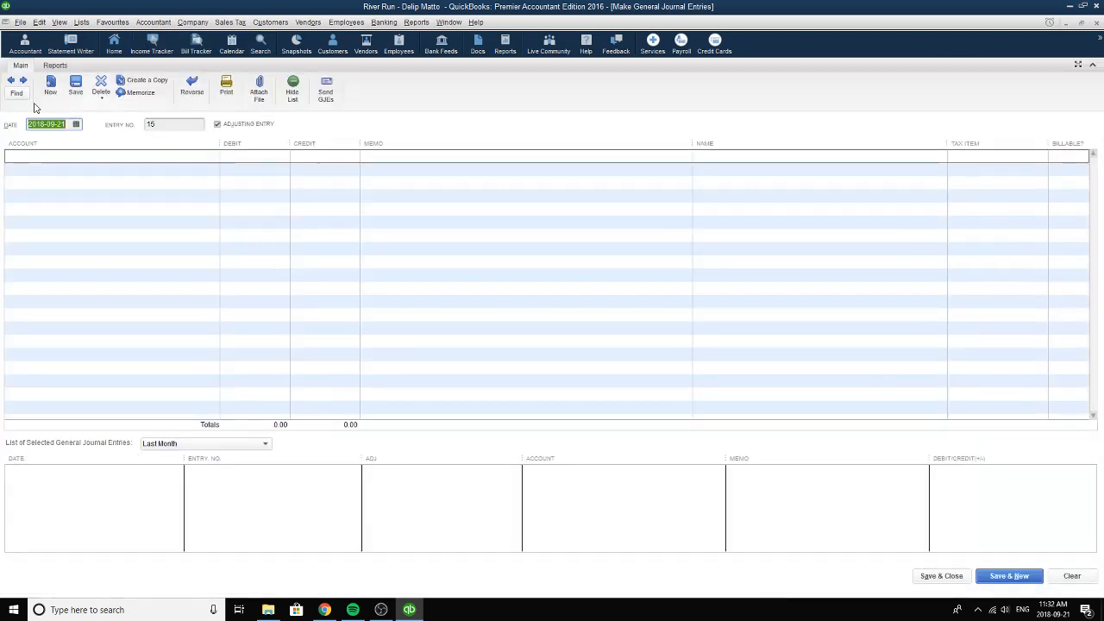
{"action": "left_click", "coordinate": [11, 81]}
{"action": "left_click", "coordinate": [11, 80]}
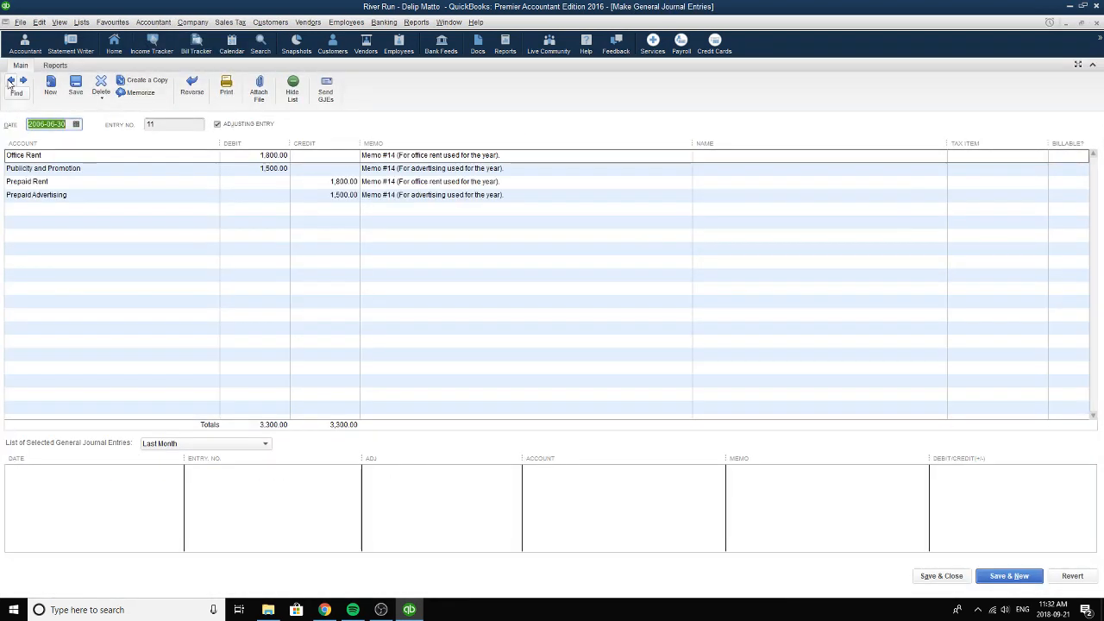
{"action": "left_click", "coordinate": [10, 80]}
{"action": "left_click", "coordinate": [10, 80]}
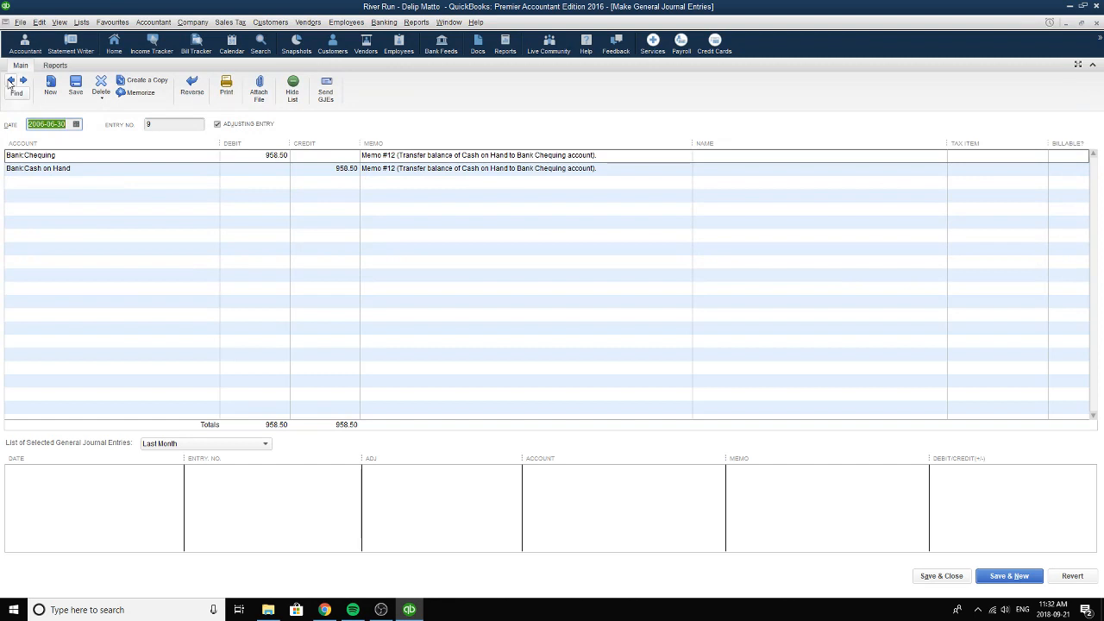
{"action": "left_click", "coordinate": [10, 80]}
{"action": "left_click", "coordinate": [10, 80]}
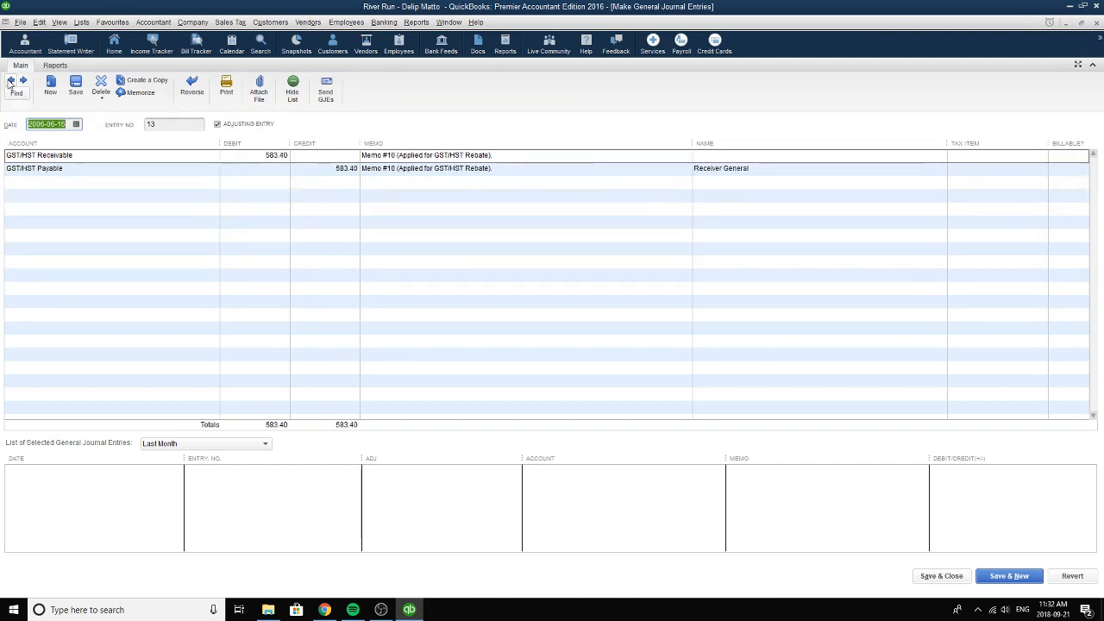
Copy the GST/HST Receivable debit amount from entry 13 and return to entry 14 for the rebate cheque.
{"action": "left_click", "coordinate": [11, 80]}
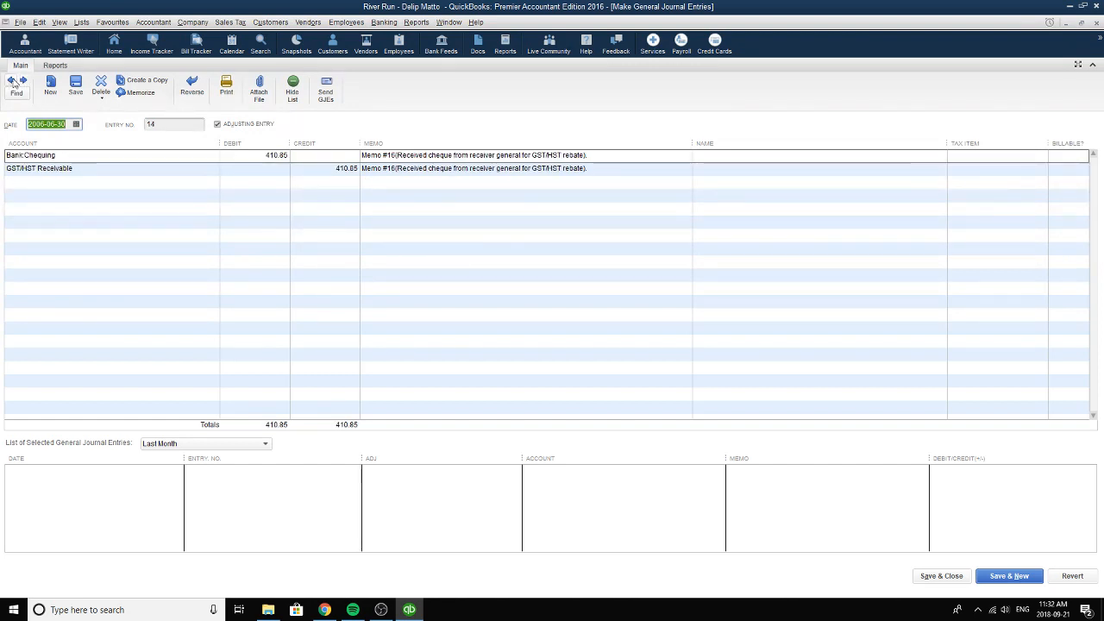
{"action": "left_click", "coordinate": [12, 81]}
{"action": "left_click", "coordinate": [267, 155]}
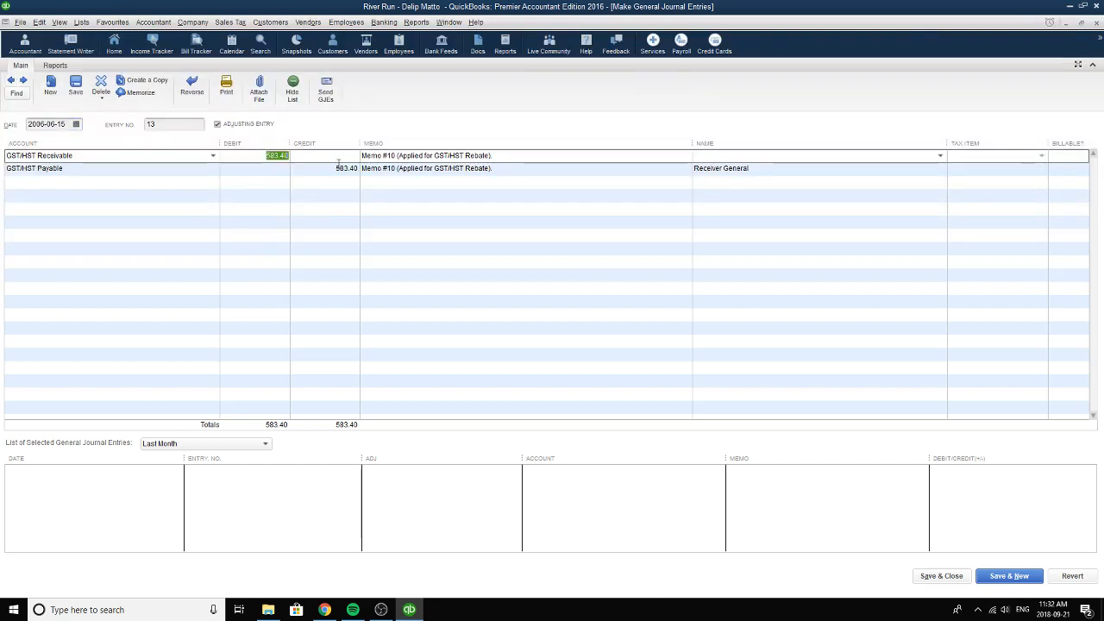
{"action": "left_click", "coordinate": [12, 81]}
Keep 2006-06-30 as the date and Bank:Chequing as the debit account of entry 14, and check its debit amount.
{"action": "left_click", "coordinate": [76, 125]}
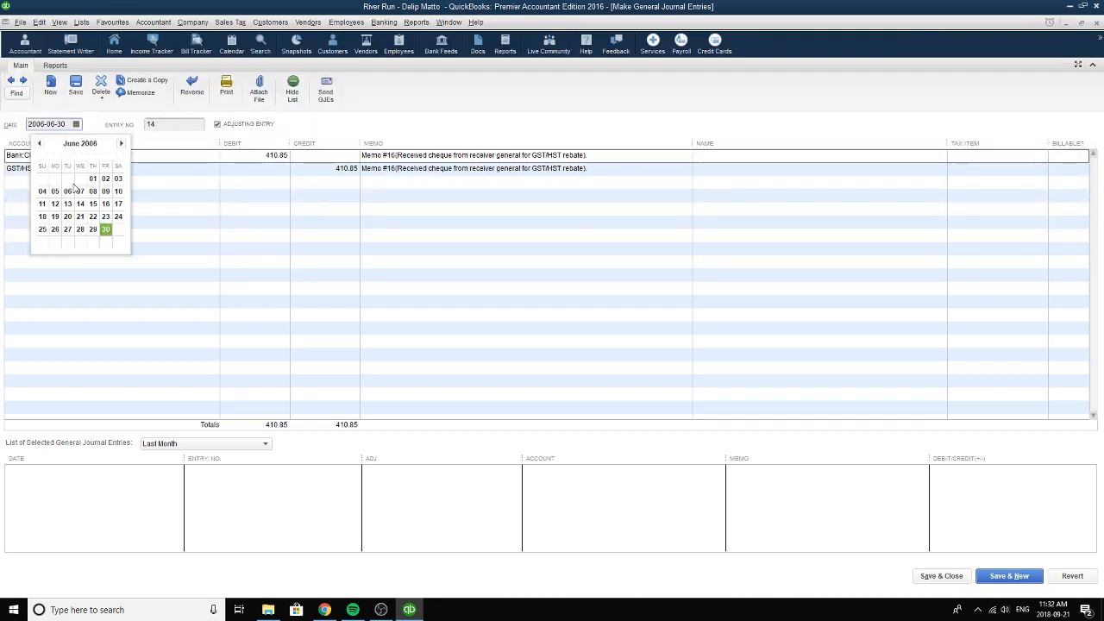
{"action": "left_click", "coordinate": [107, 226]}
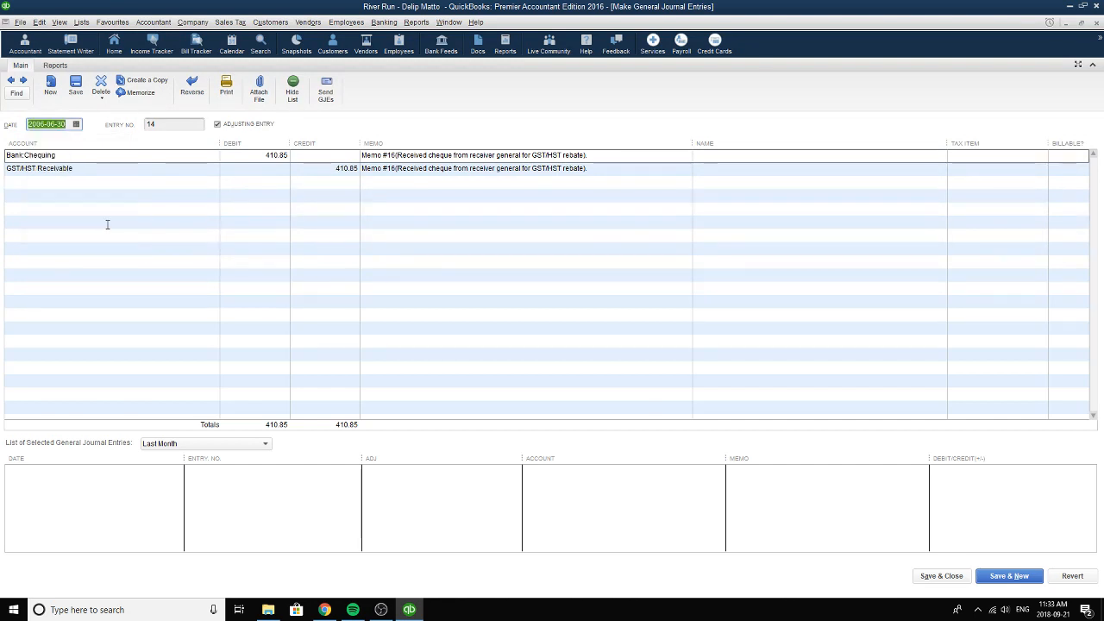
{"action": "left_click", "coordinate": [57, 156]}
{"action": "left_click_drag", "start_coordinate": [259, 157], "coordinate": [293, 158]}
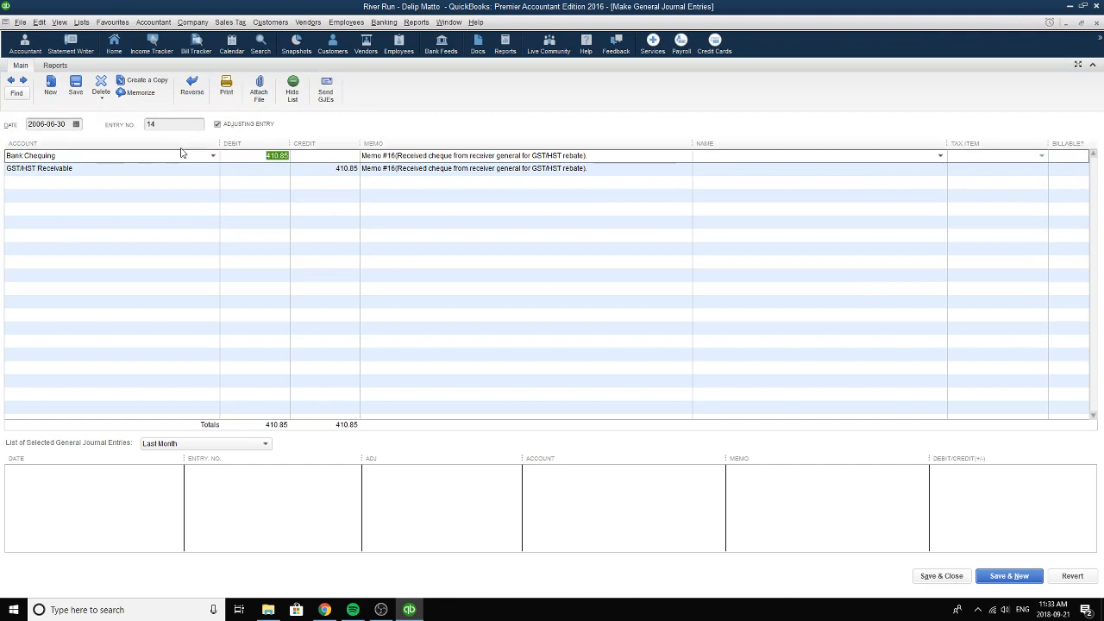
{"action": "left_click", "coordinate": [213, 156]}
{"action": "left_click", "coordinate": [83, 221]}
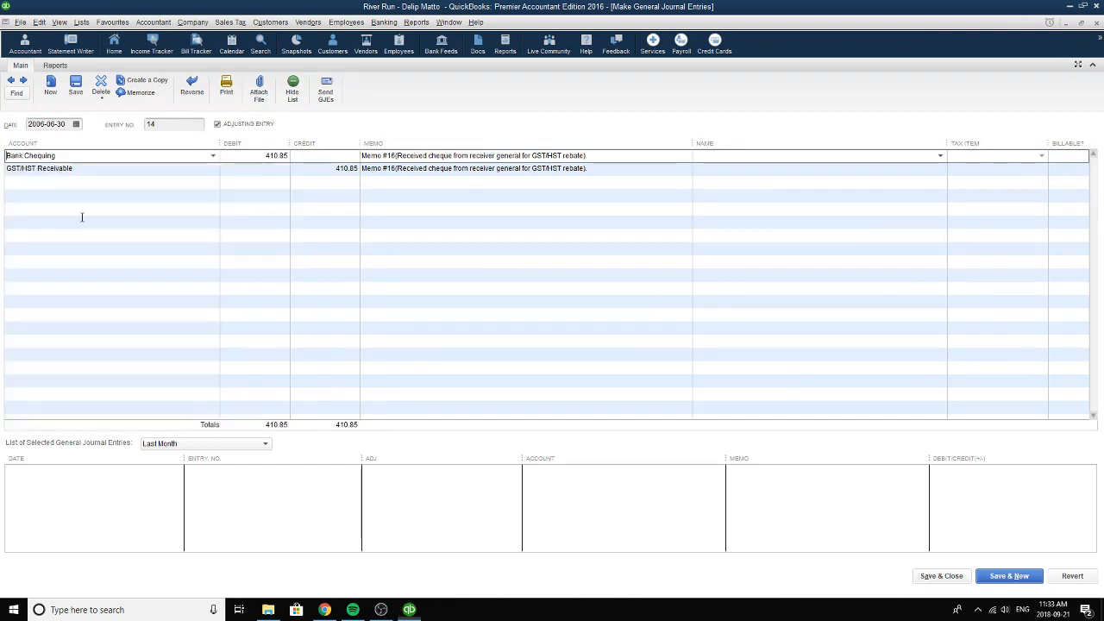
Replace both the Bank:Chequing debit and the GST/HST Receivable credit amounts in entry 14 with 583.40.
{"action": "left_click_drag", "start_coordinate": [269, 156], "coordinate": [371, 169]}
{"action": "type", "text": "583.40"}
{"action": "type", "text": "583.40"}
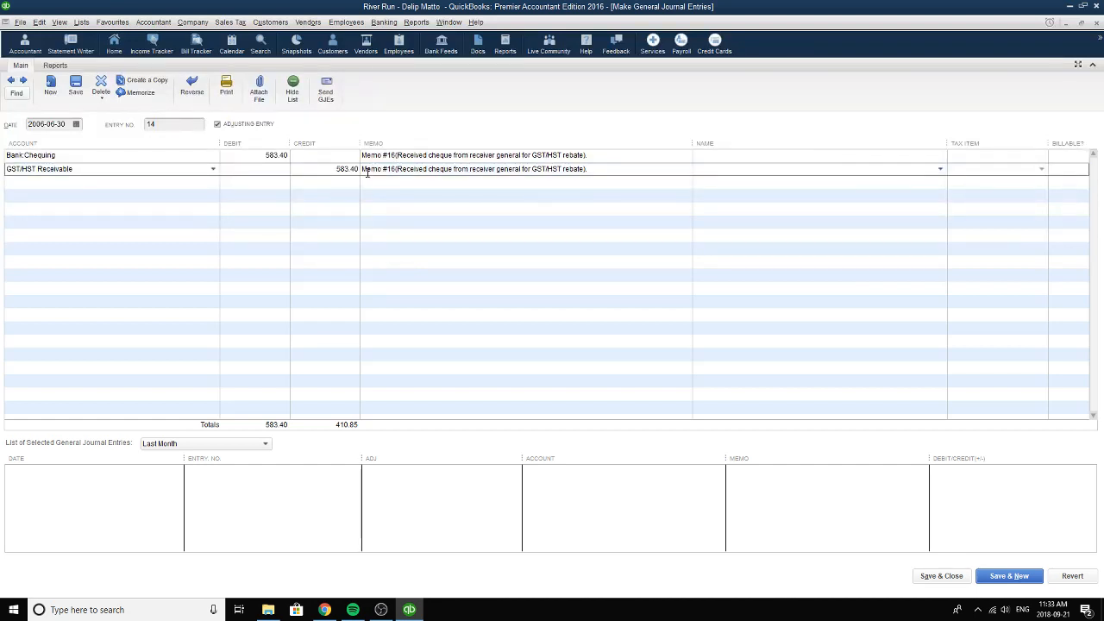
Keep GST/HST Receivable as the credit account of entry 14 and check the amounts and memos of both lines.
{"action": "left_click", "coordinate": [212, 169]}
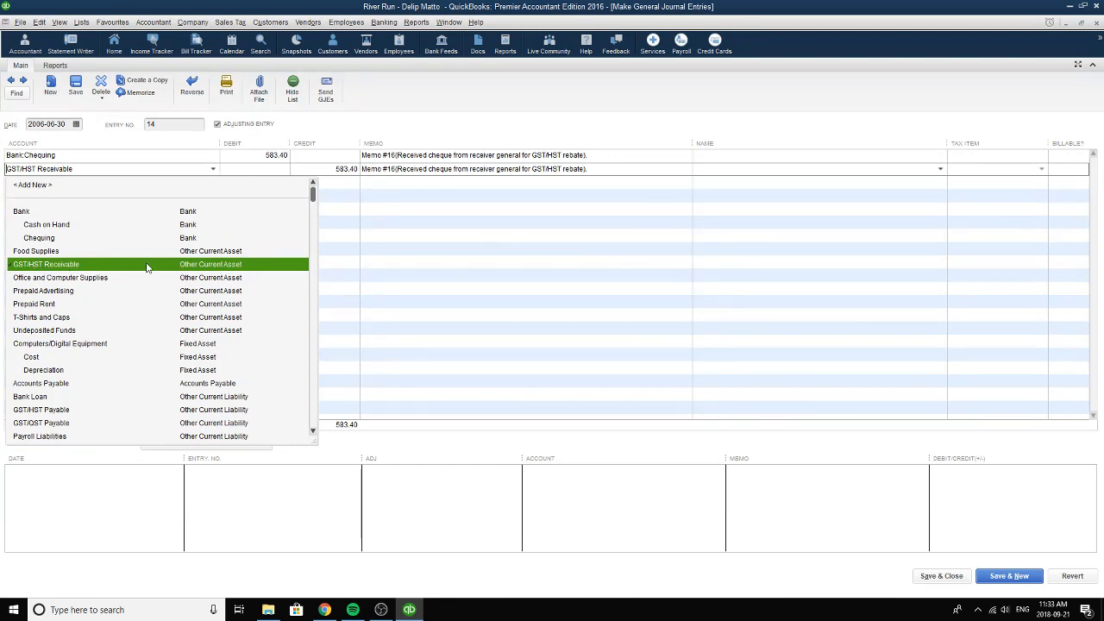
{"action": "left_click", "coordinate": [179, 264]}
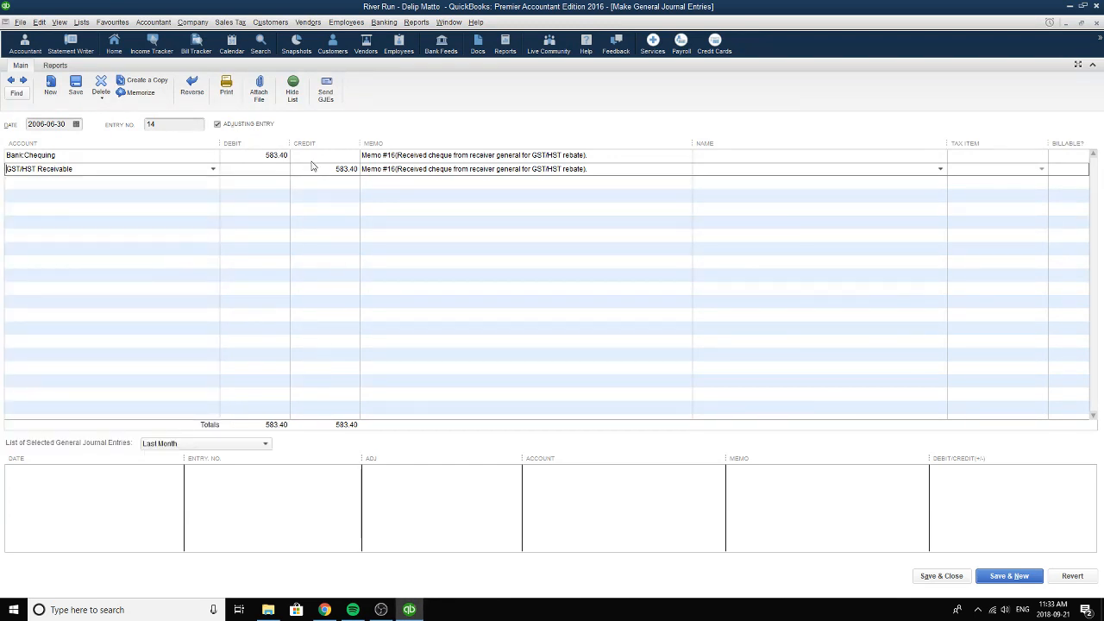
{"action": "left_click", "coordinate": [267, 155]}
{"action": "left_click_drag", "start_coordinate": [267, 156], "coordinate": [366, 169]}
{"action": "left_click_drag", "start_coordinate": [608, 158], "coordinate": [653, 170]}
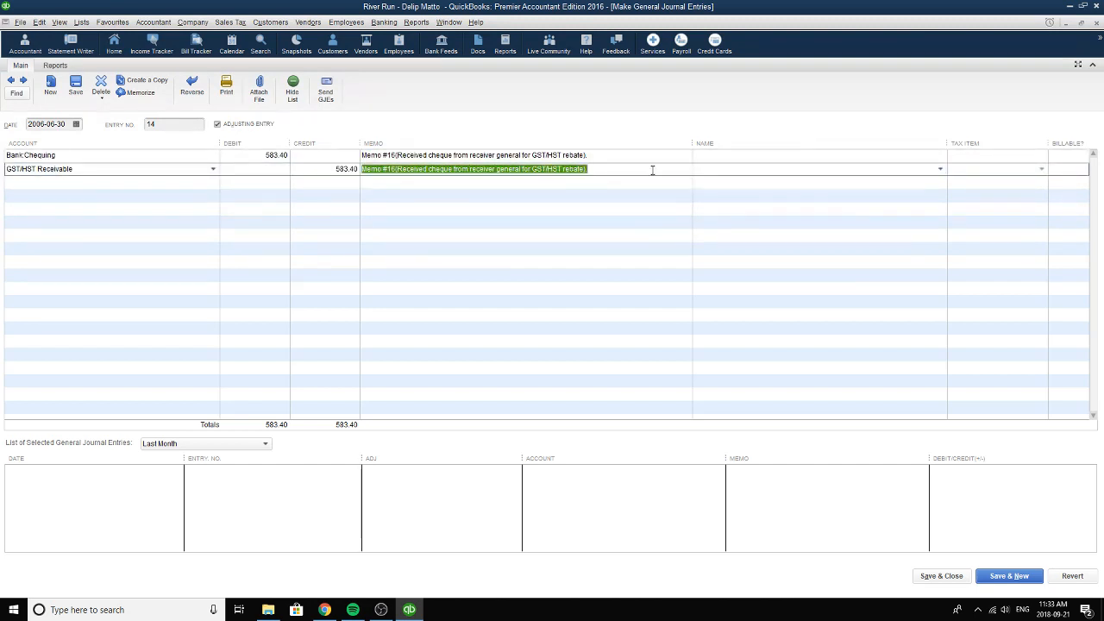
Check the entry number of the rebate cheque entry, save and close it, and record the changes.
{"action": "left_click", "coordinate": [164, 124]}
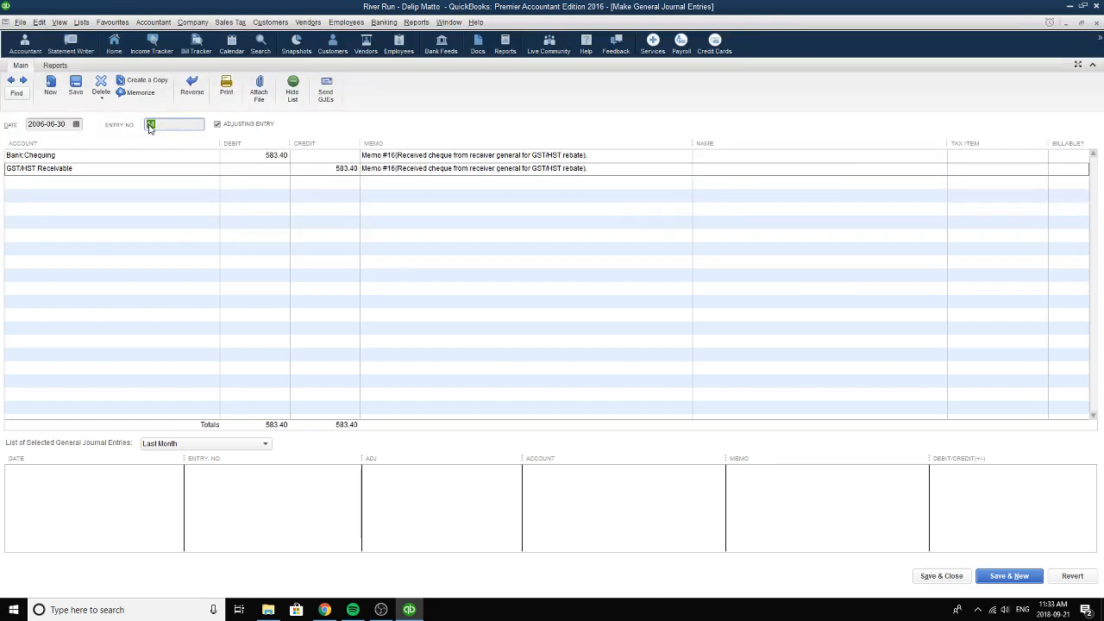
{"action": "left_click", "coordinate": [946, 576]}
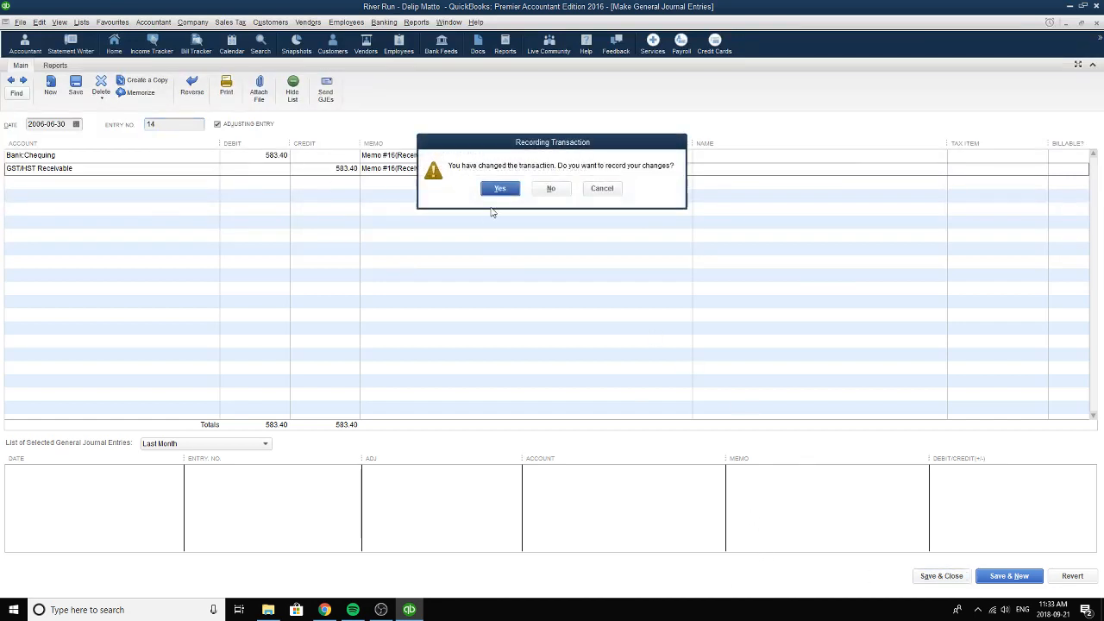
{"action": "left_click", "coordinate": [496, 189]}
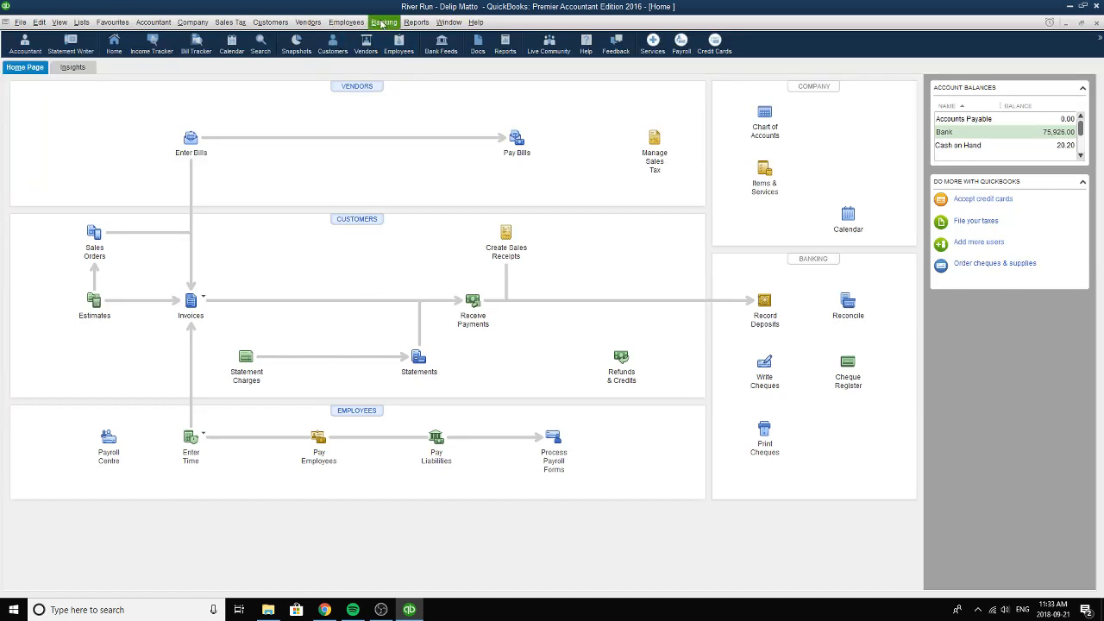
Open the memorized Balance Sheet report, keep its date as of 2006-06-30, review the balances, and close it.
{"action": "left_click", "coordinate": [418, 23]}
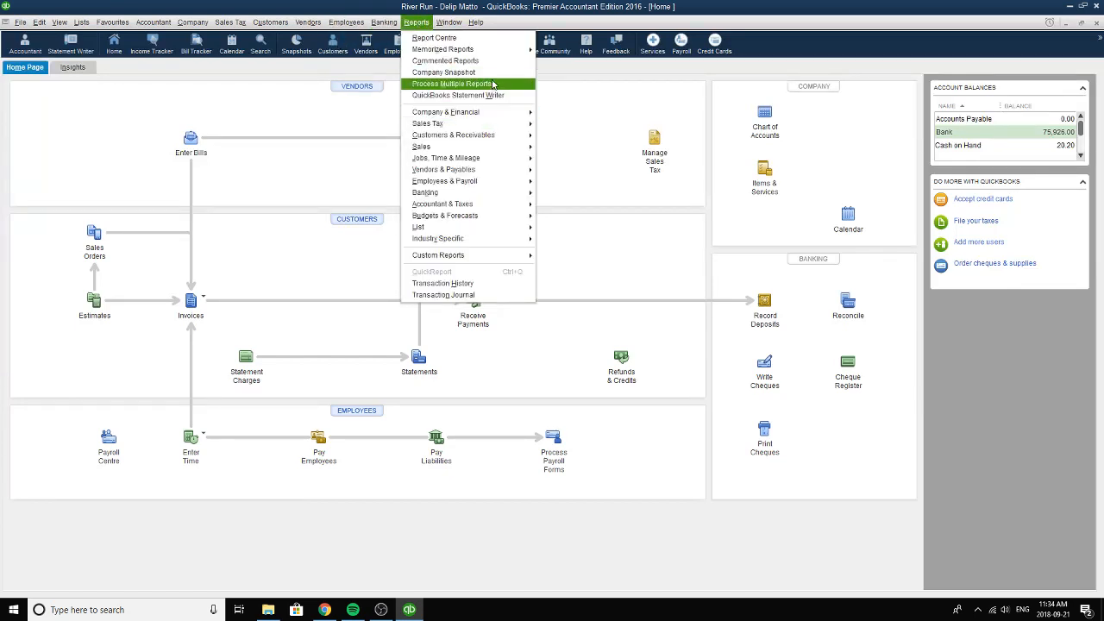
{"action": "mouse_move", "coordinate": [499, 54]}
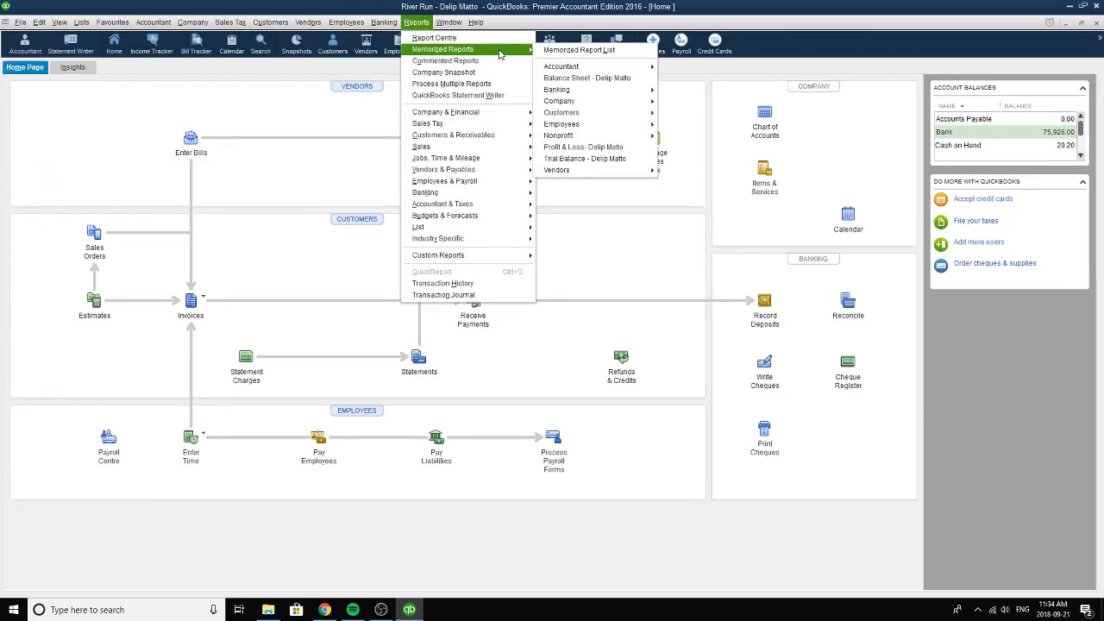
{"action": "left_click", "coordinate": [597, 79]}
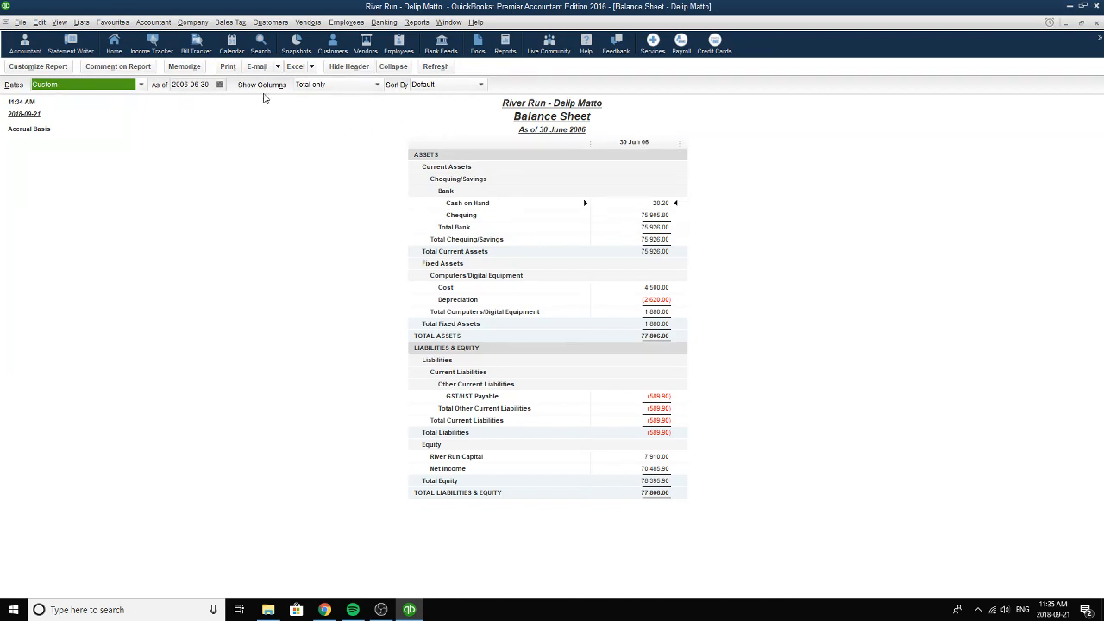
{"action": "left_click", "coordinate": [219, 84]}
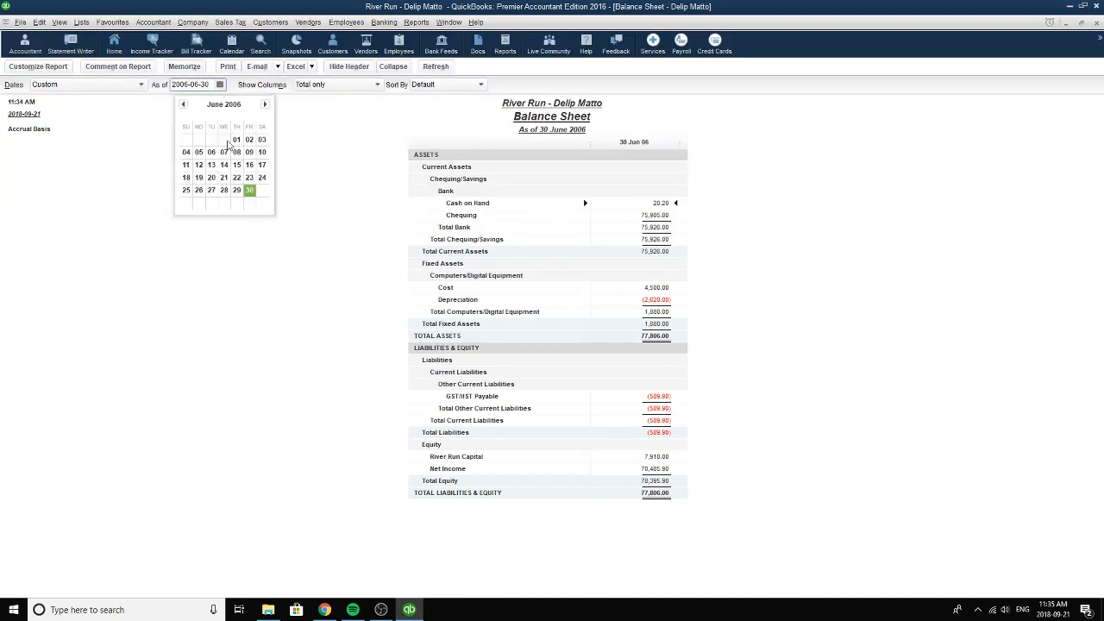
{"action": "left_click", "coordinate": [251, 191]}
{"action": "left_click", "coordinate": [265, 182]}
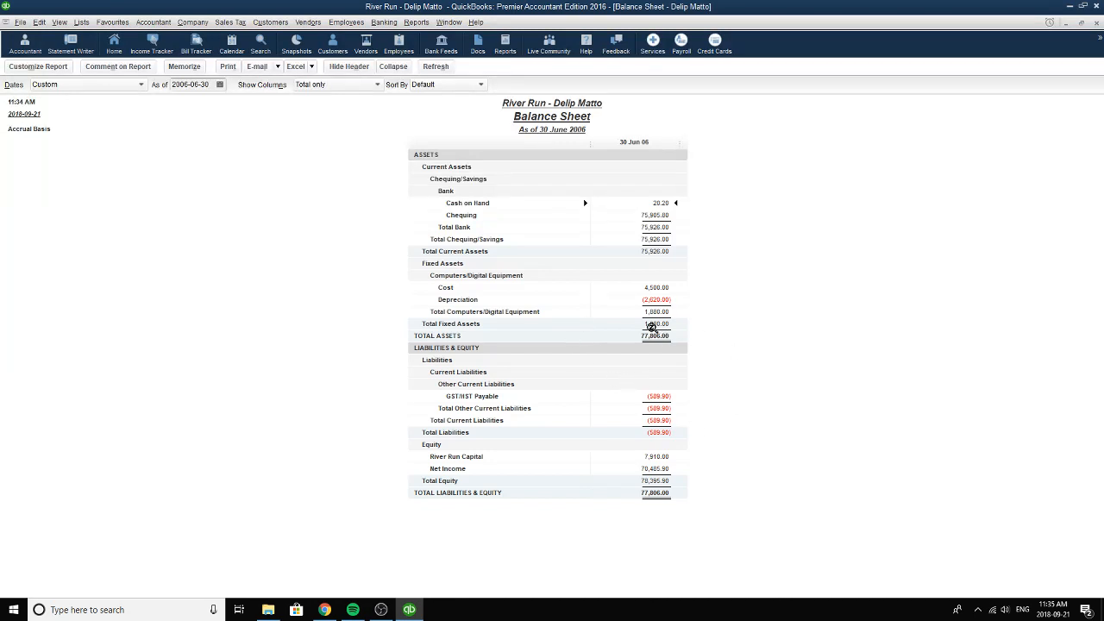
{"action": "left_click", "coordinate": [1096, 24]}
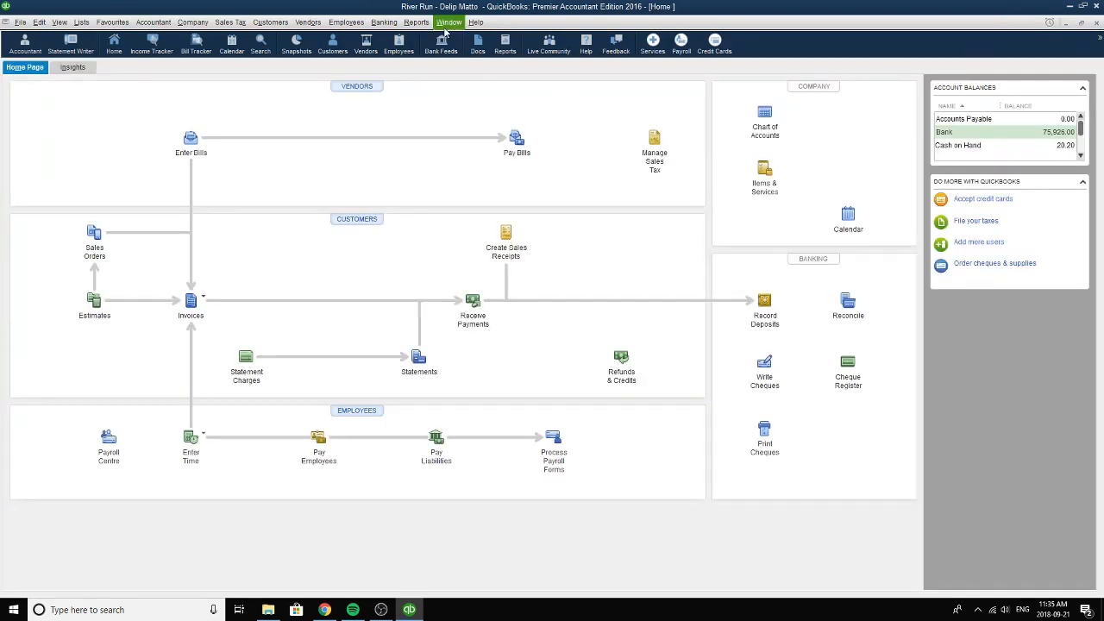
Open the memorized Profit & Loss report, review its January through June 2006 income and expenses, and close it.
{"action": "left_click", "coordinate": [405, 26]}
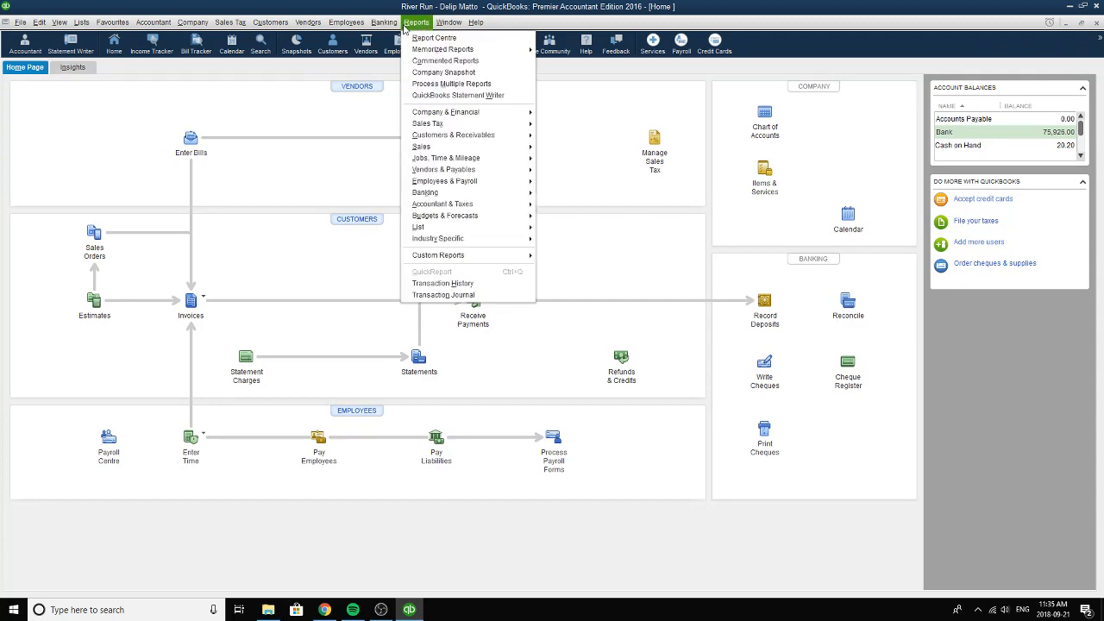
{"action": "mouse_move", "coordinate": [439, 52]}
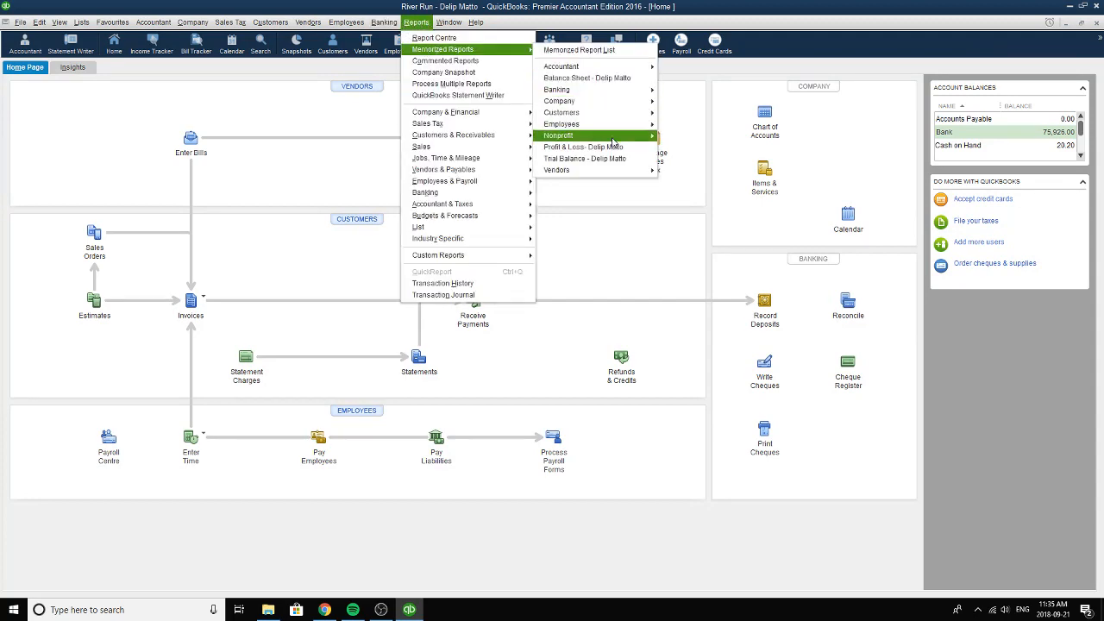
{"action": "left_click", "coordinate": [613, 150]}
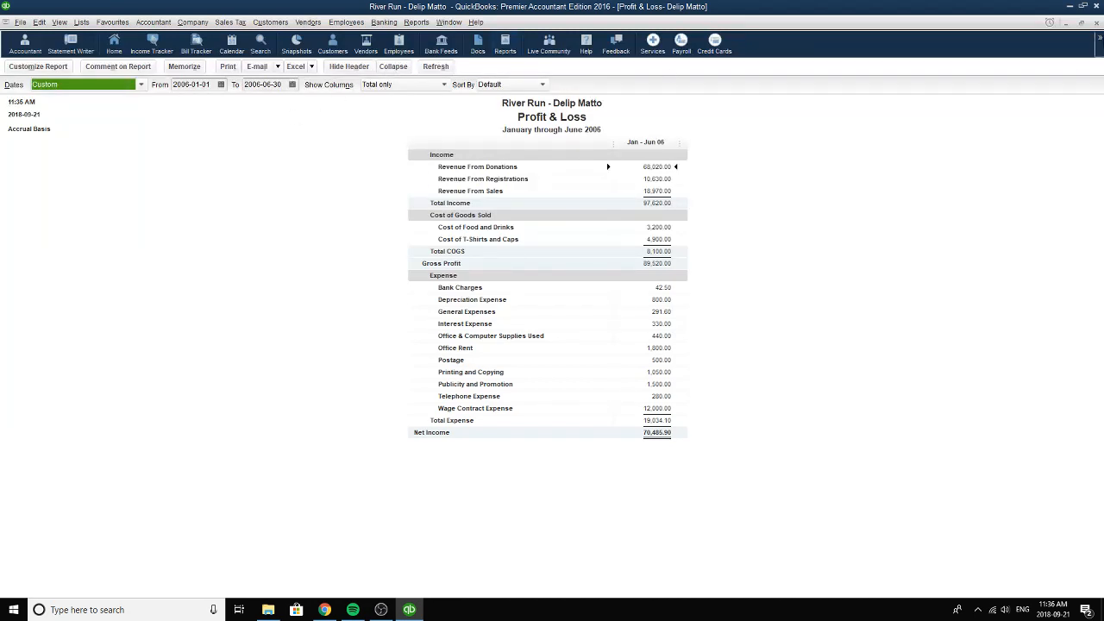
{"action": "left_click", "coordinate": [1095, 21]}
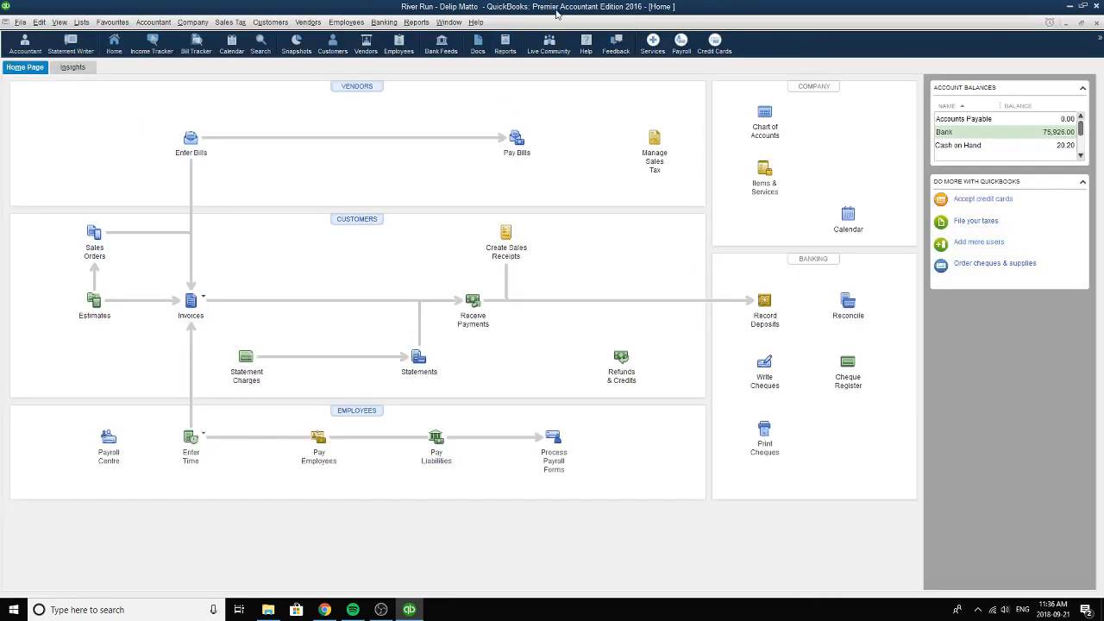
Open the memorized Trial Balance report, keep its dates from 2006-01-01 to 2006-06-30, review the debit and credit balances, and close it.
{"action": "left_click", "coordinate": [412, 21]}
{"action": "mouse_move", "coordinate": [440, 52]}
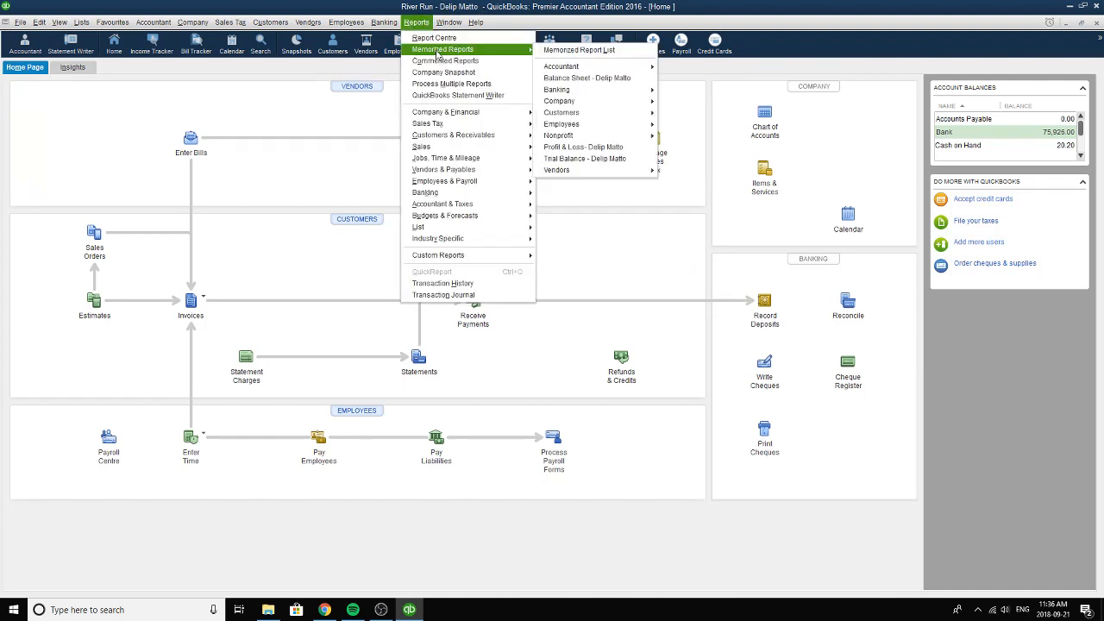
{"action": "left_click", "coordinate": [591, 161]}
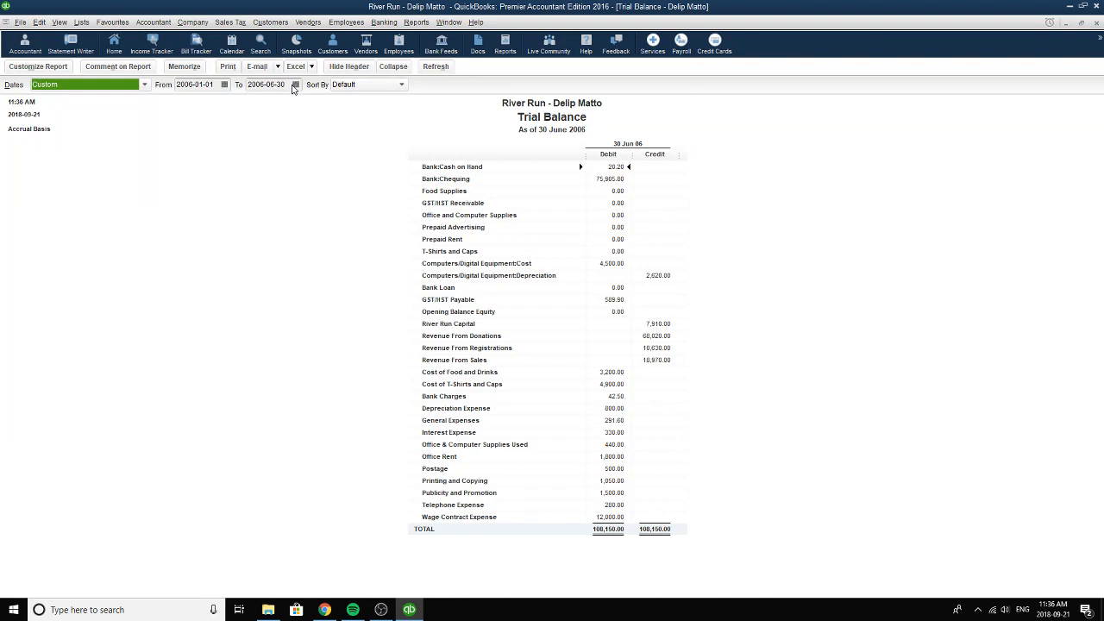
{"action": "left_click", "coordinate": [225, 84]}
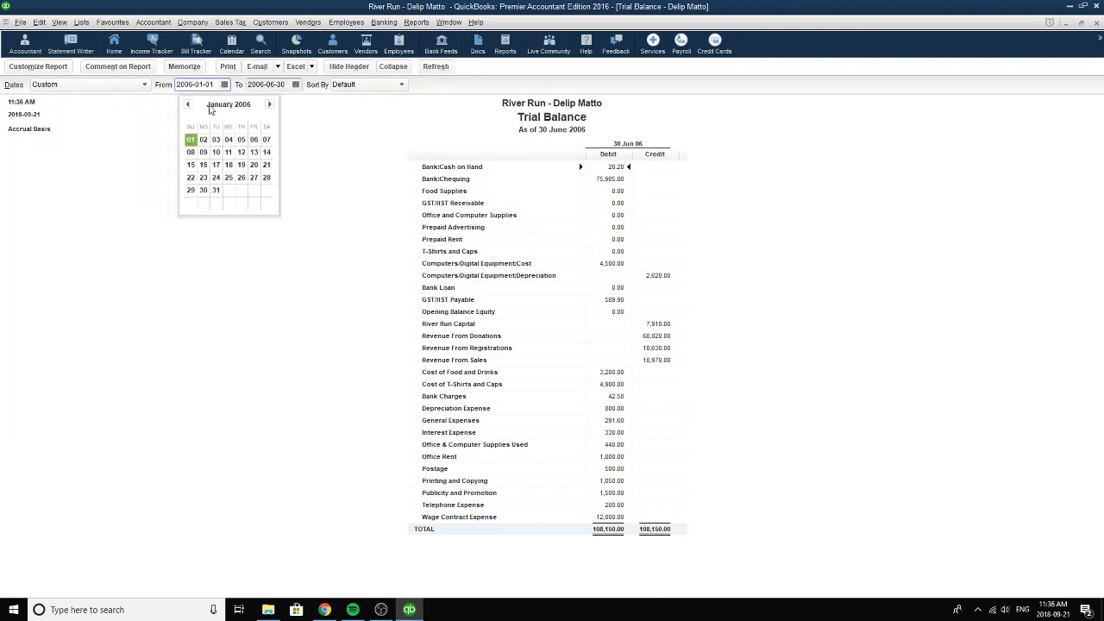
{"action": "left_click", "coordinate": [194, 137]}
{"action": "left_click", "coordinate": [295, 84]}
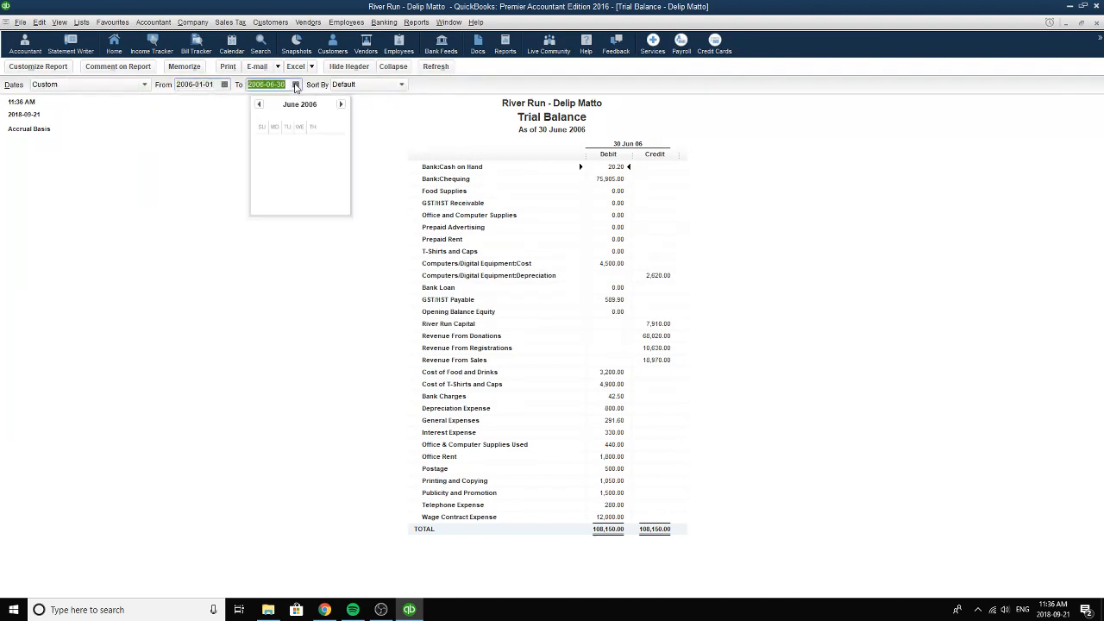
{"action": "left_click", "coordinate": [331, 194]}
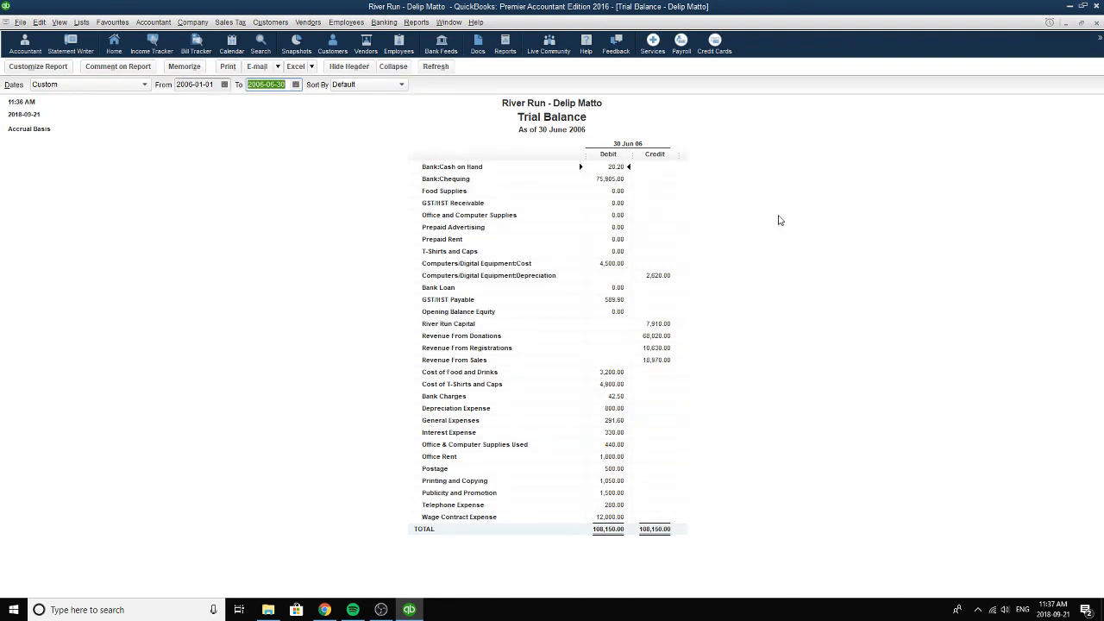
{"action": "left_click", "coordinate": [296, 84]}
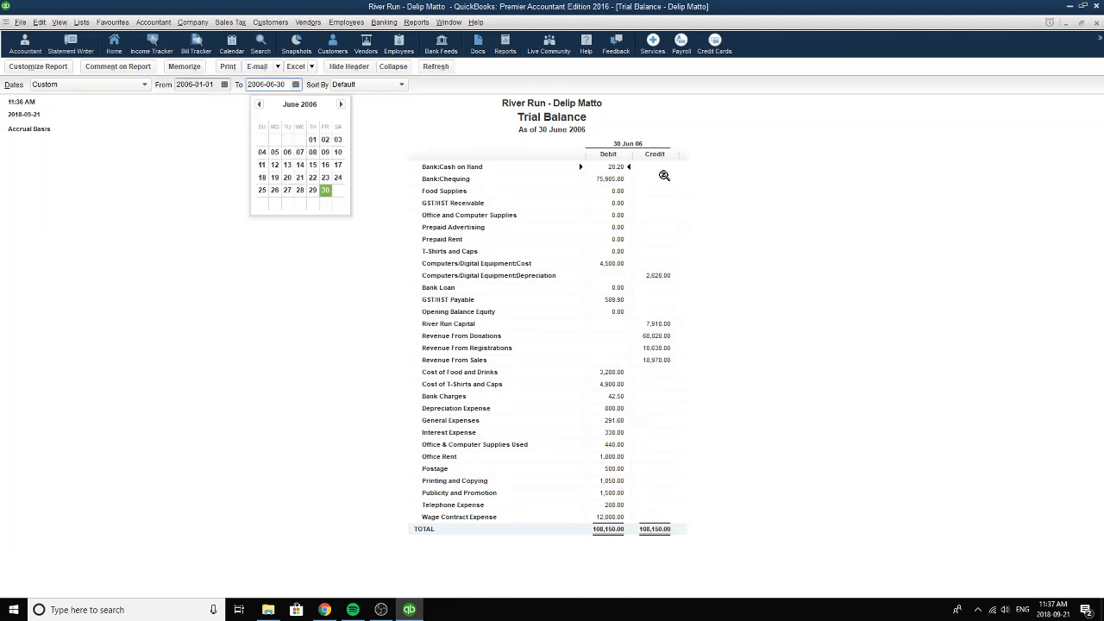
{"action": "left_click", "coordinate": [972, 211]}
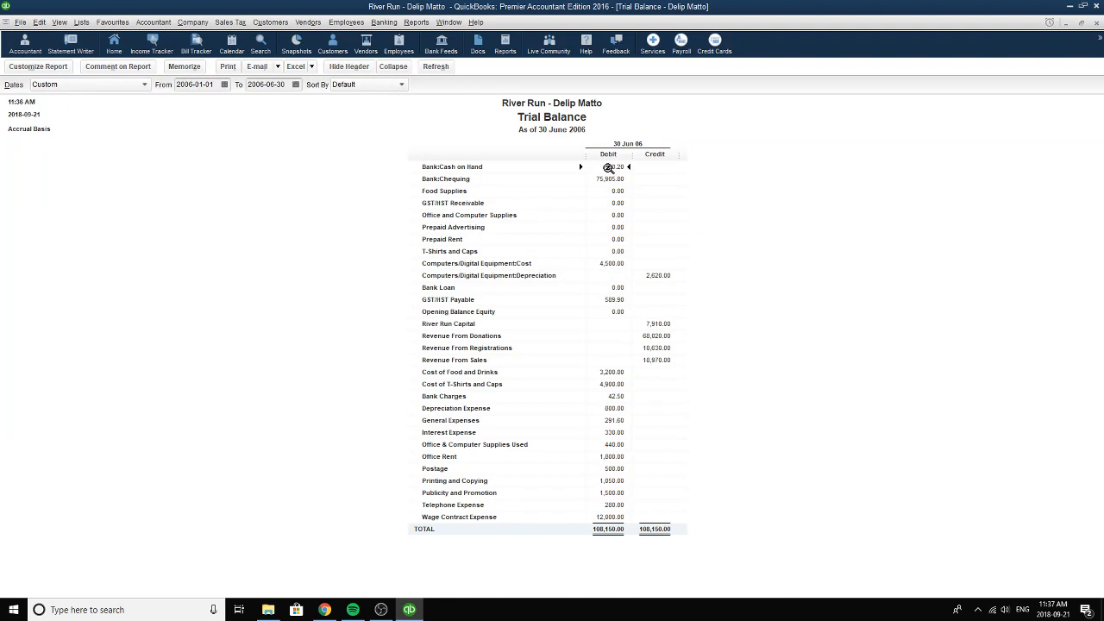
{"action": "left_click", "coordinate": [1096, 22]}
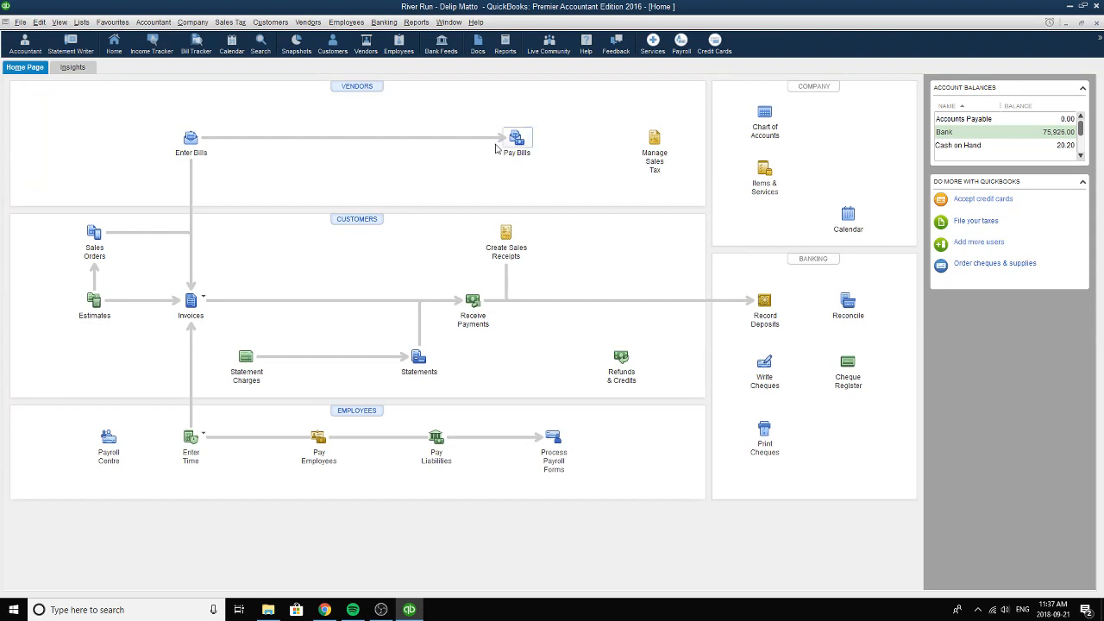
Create a local backup of the River Run company file, saving it now in the Back-Up folder under the suggested file name.
{"action": "left_click", "coordinate": [20, 22]}
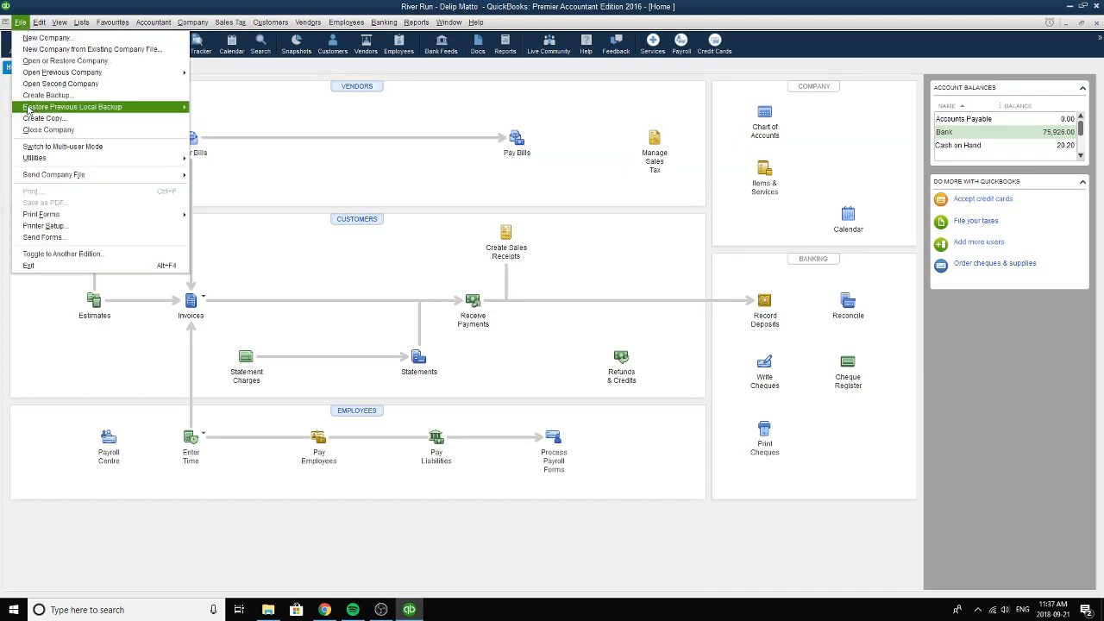
{"action": "left_click", "coordinate": [45, 95]}
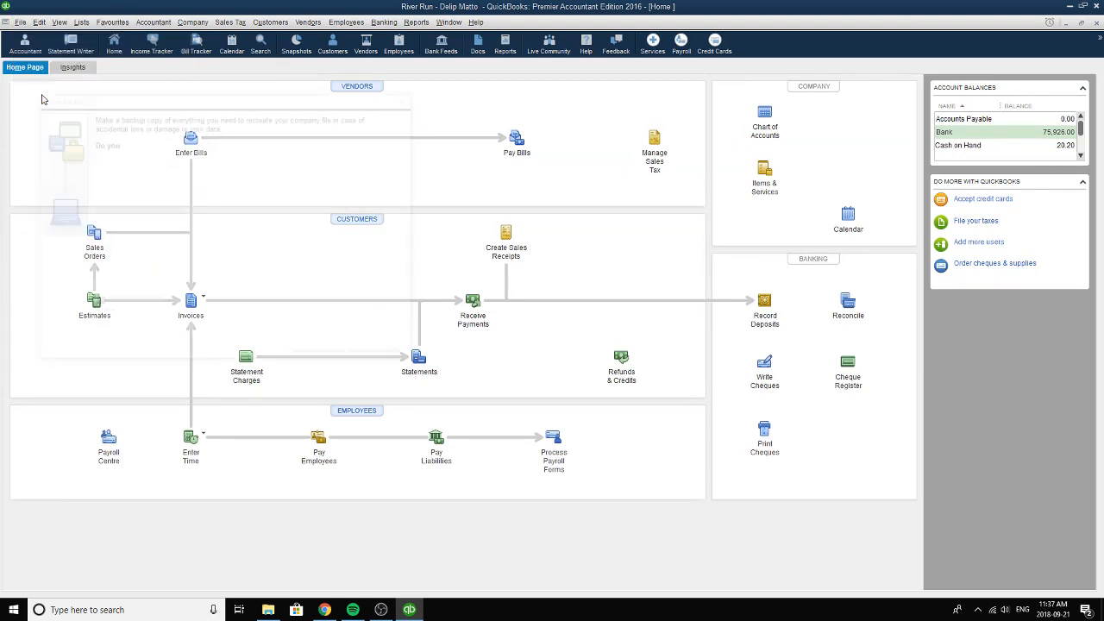
{"action": "left_click", "coordinate": [143, 355]}
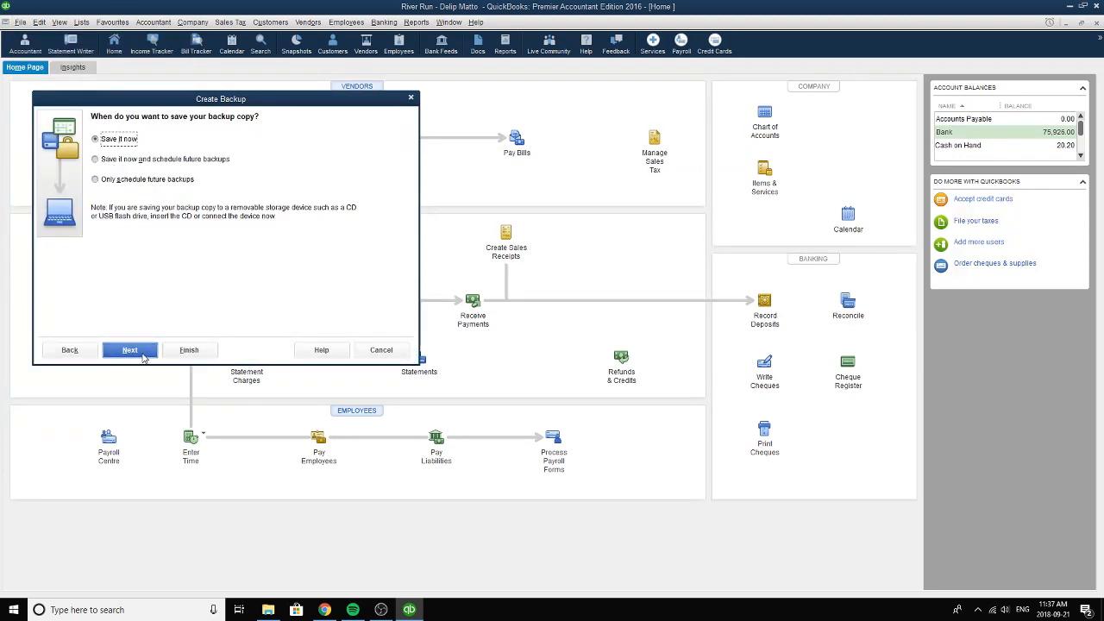
{"action": "left_click", "coordinate": [143, 355]}
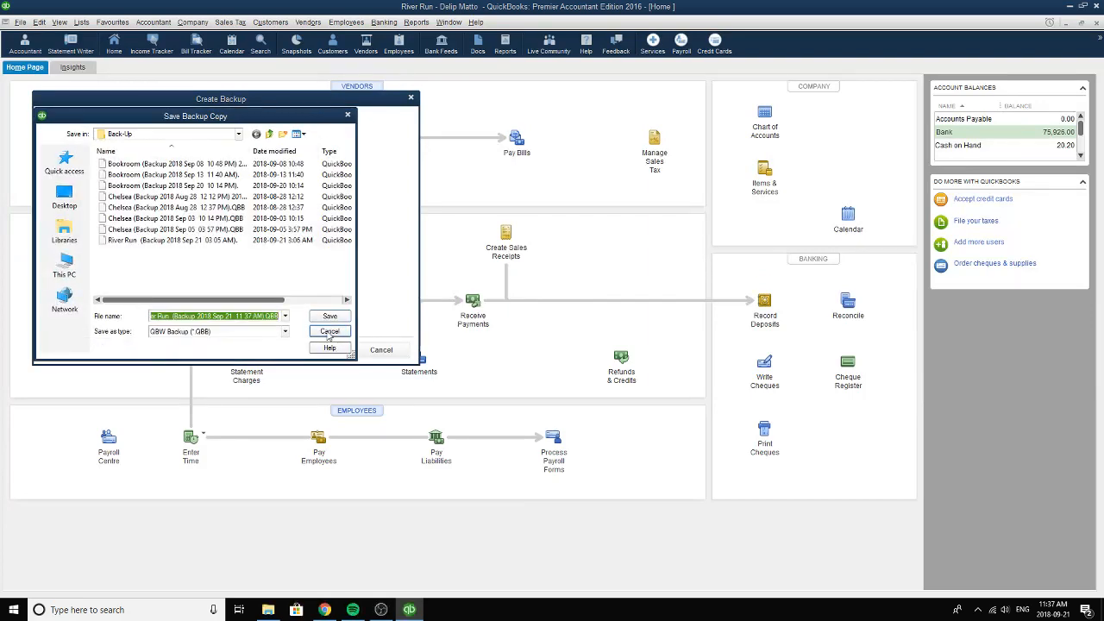
{"action": "left_click", "coordinate": [329, 318]}
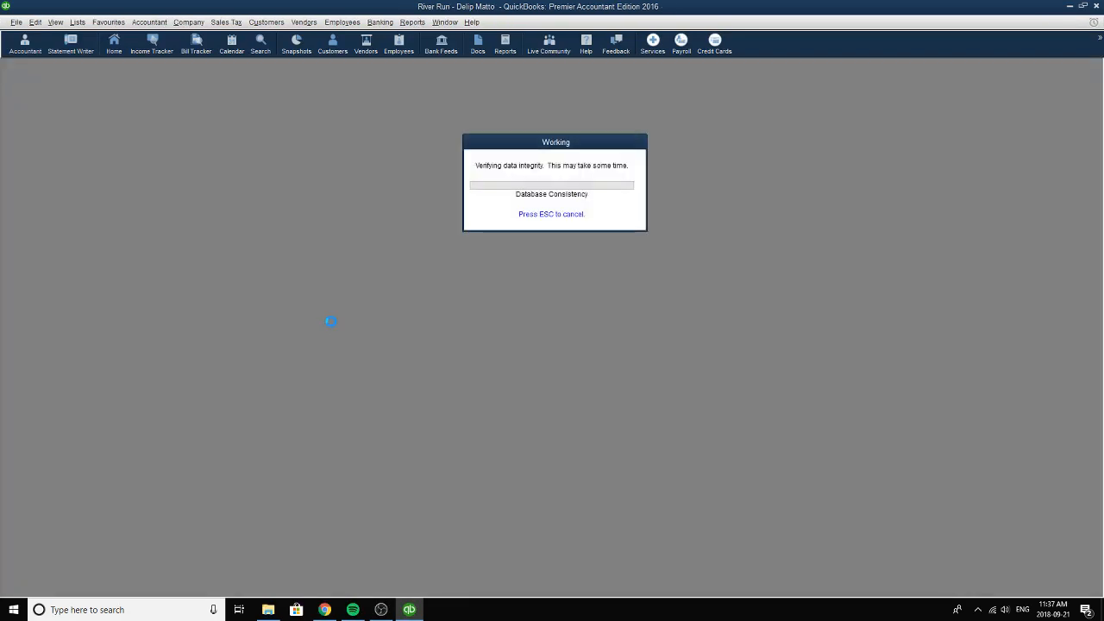
{"action": "left_click", "coordinate": [385, 611]}
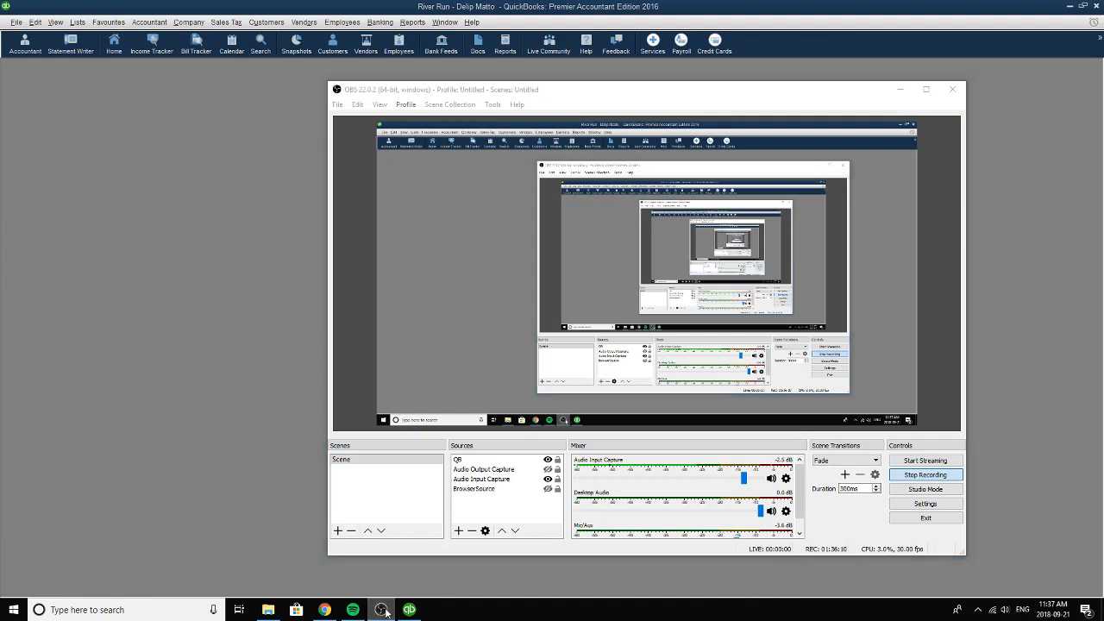
{"action": "left_click", "coordinate": [382, 610]}
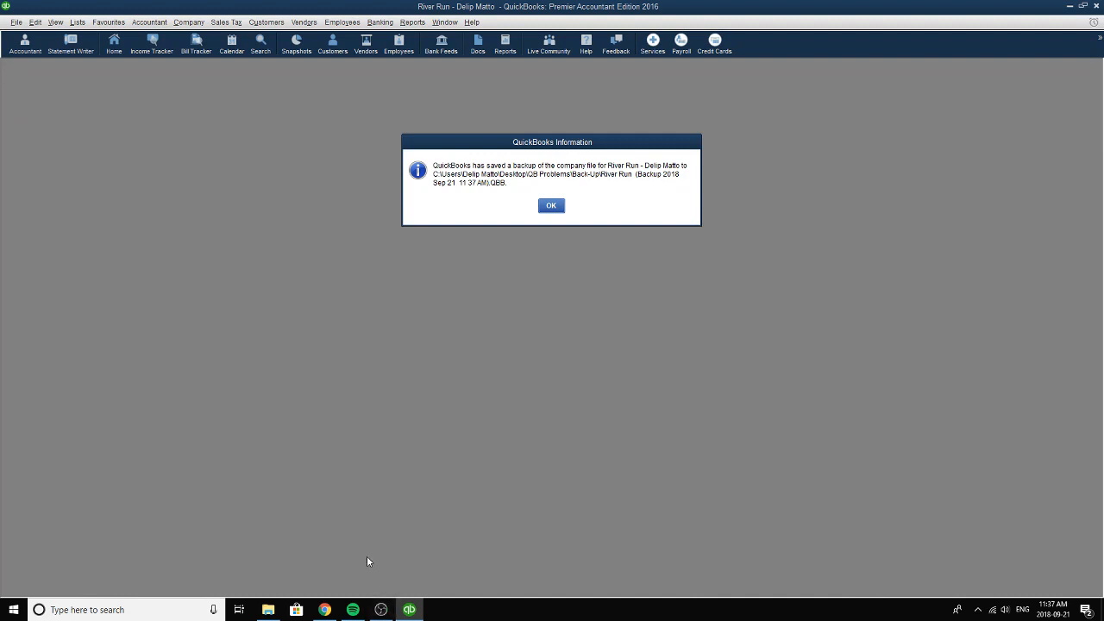
{"action": "left_click", "coordinate": [552, 205]}
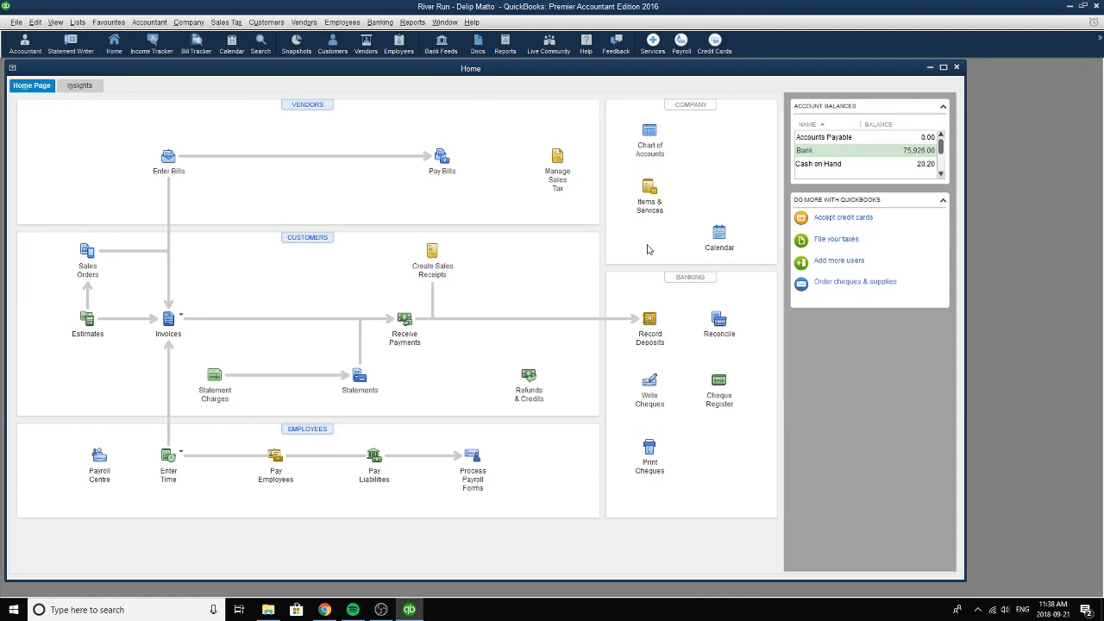
{"action": "left_click", "coordinate": [383, 609]}
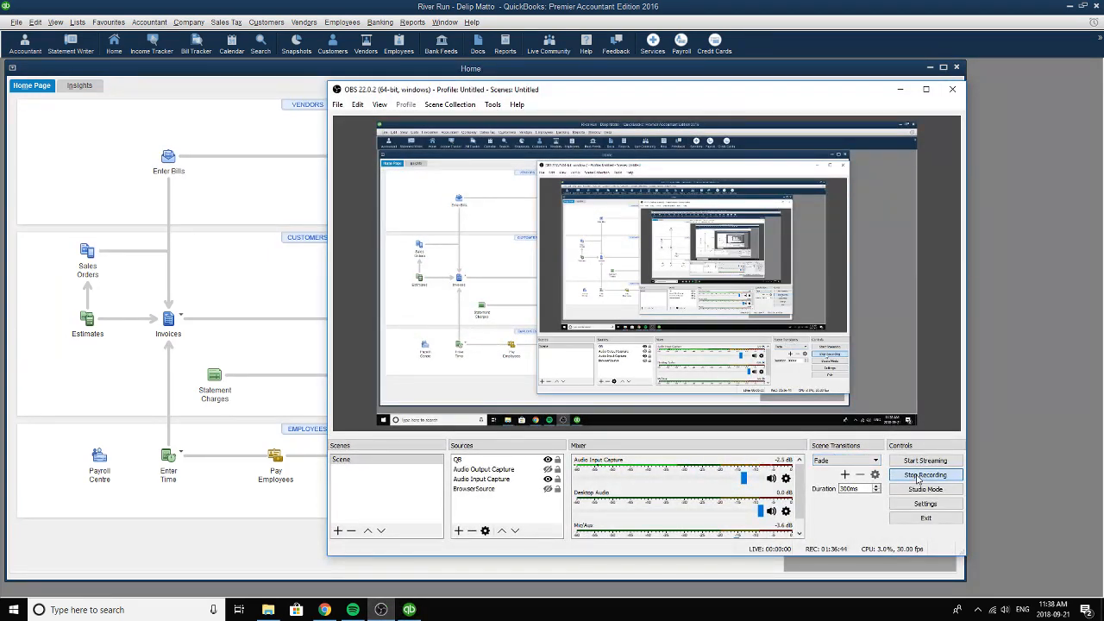